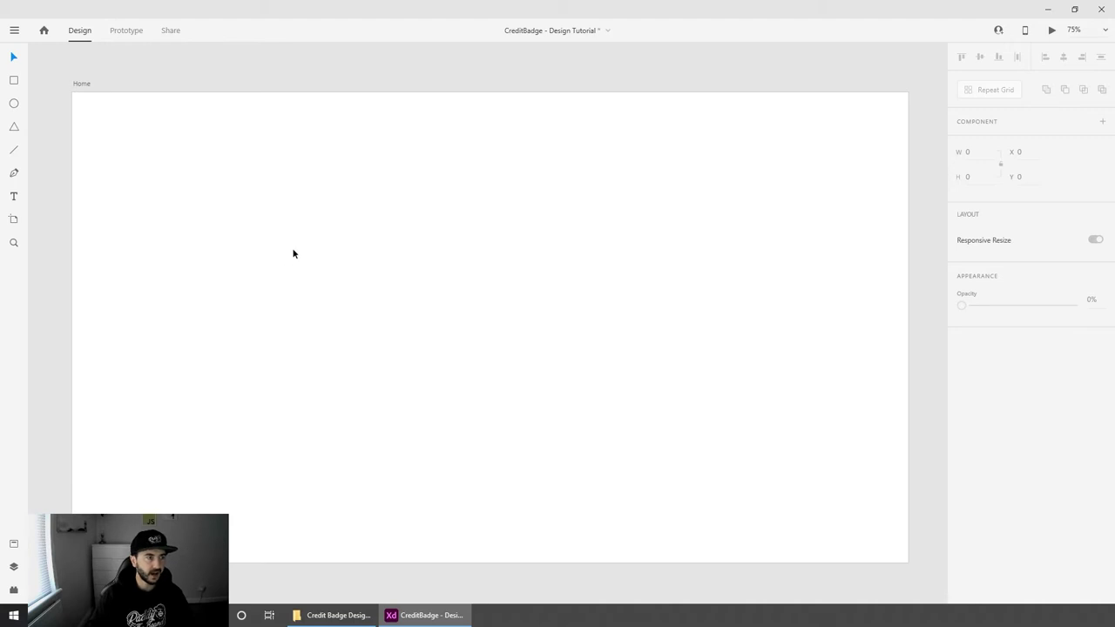
Step: Check the Home artboard's size and keep its name as Home
left_click(472, 206)
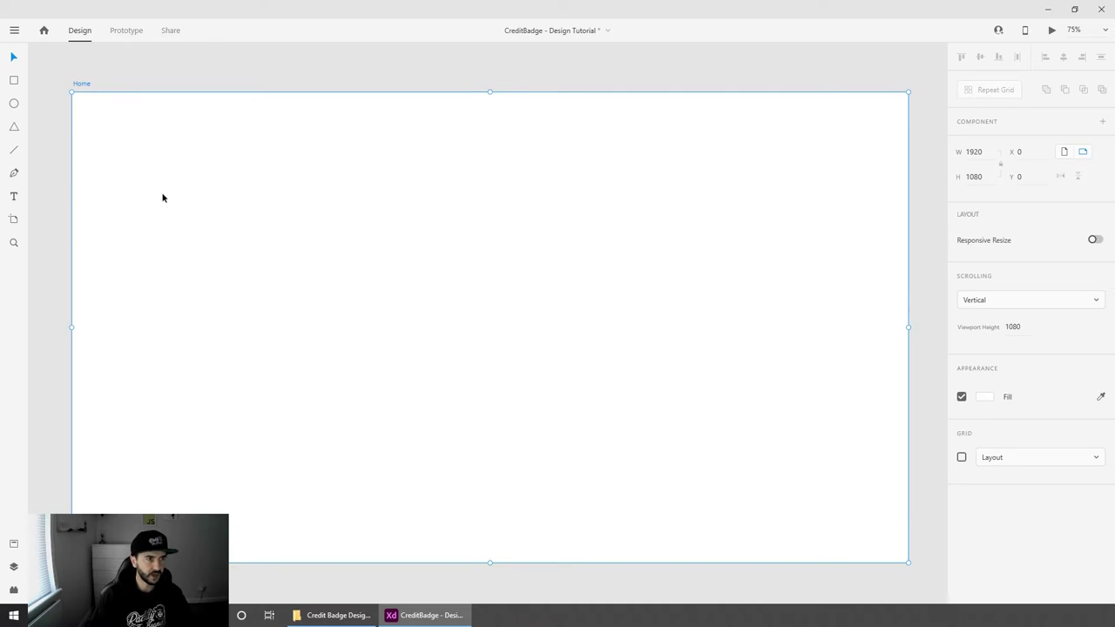
left_click(124, 78)
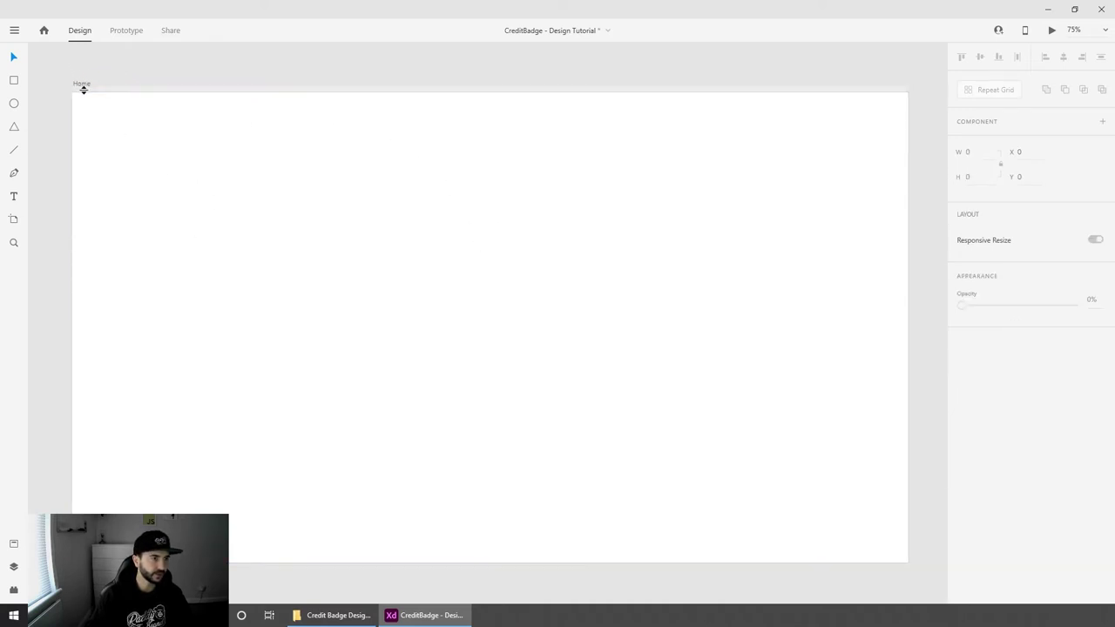
double_click(83, 85)
key("Return")
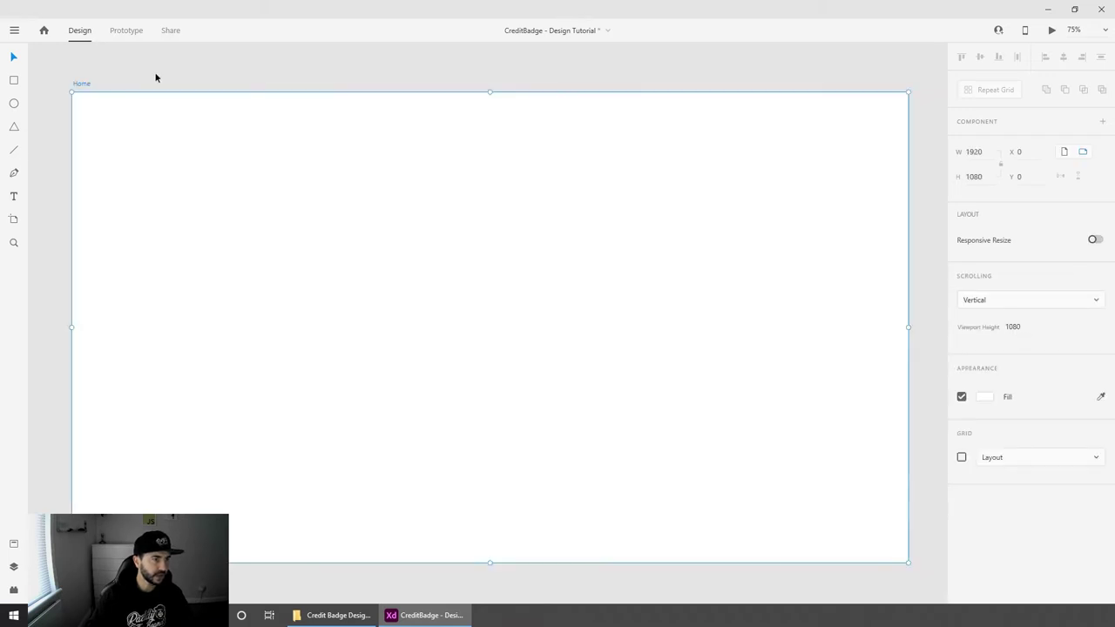
key("ctrl+v")
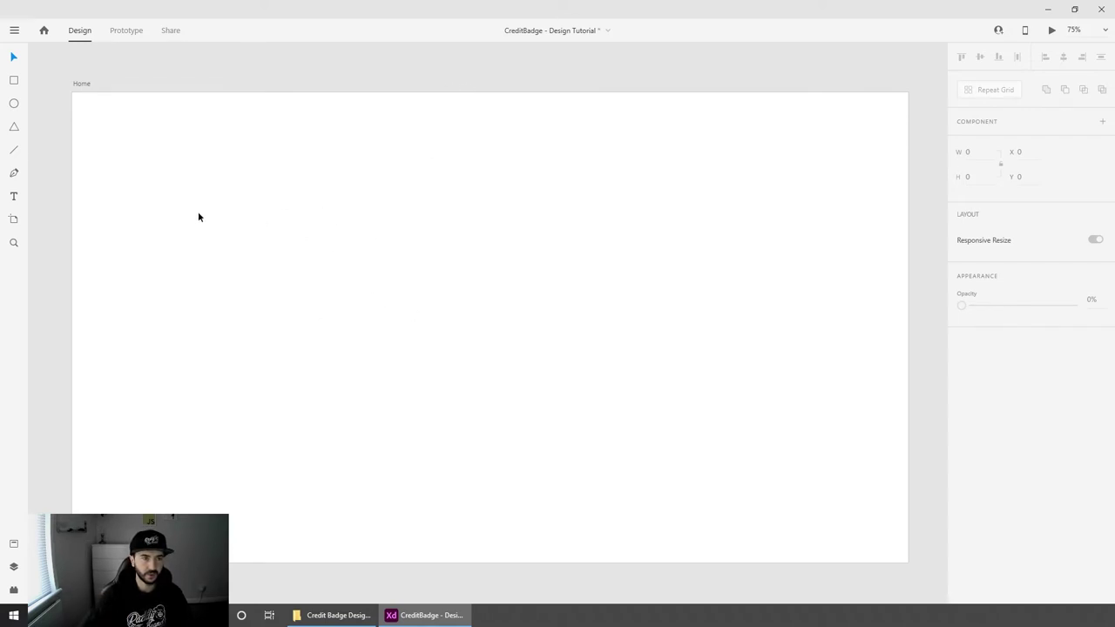
Step: Inspect the style guide's Heading One, Heading Two, paragraph and Orange Button settings
left_click_drag(67, 204, 780, 219)
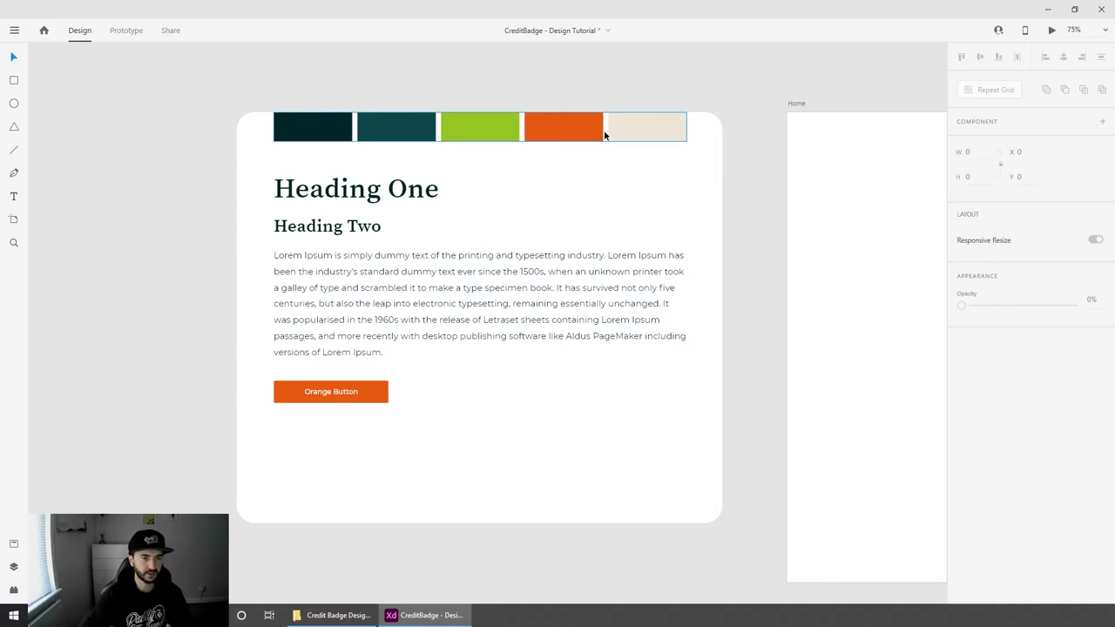
left_click(367, 188)
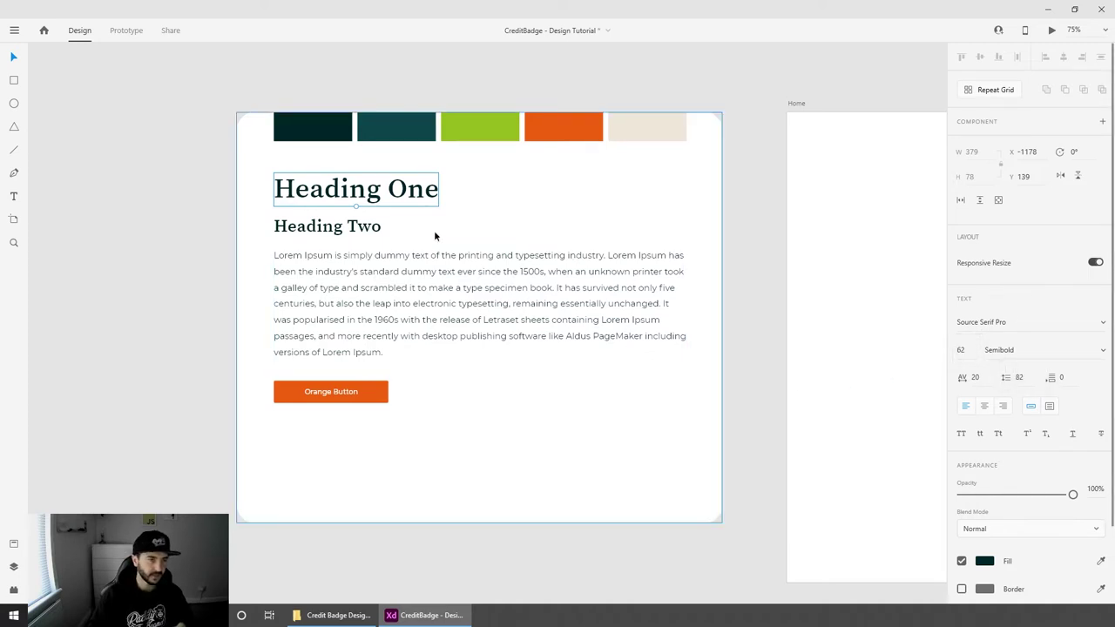
left_click(324, 228)
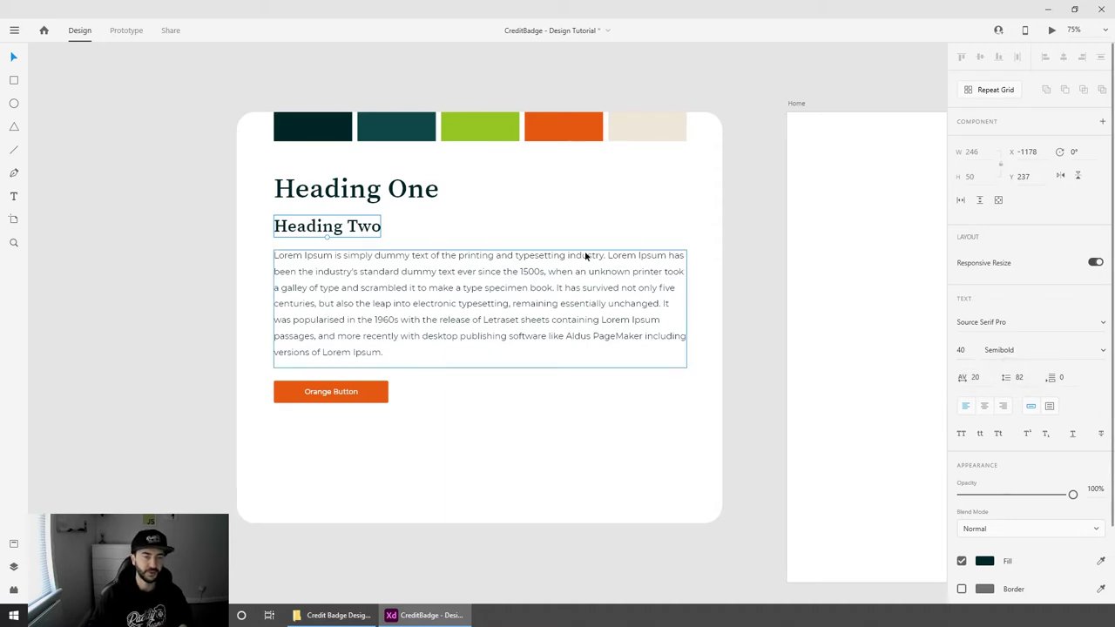
left_click(574, 285)
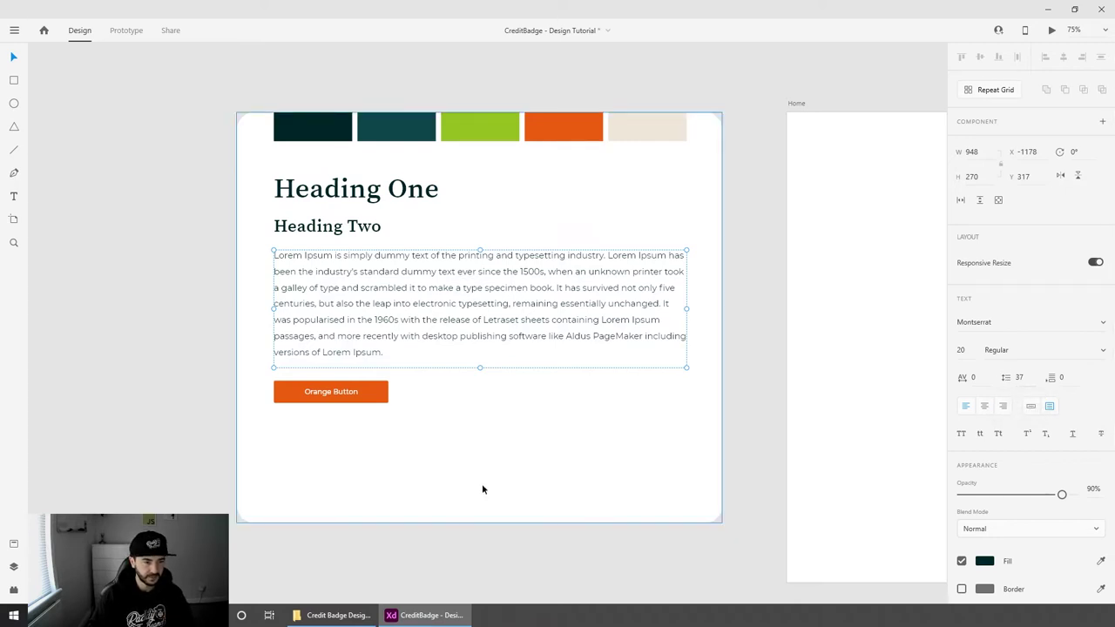
left_click(376, 391)
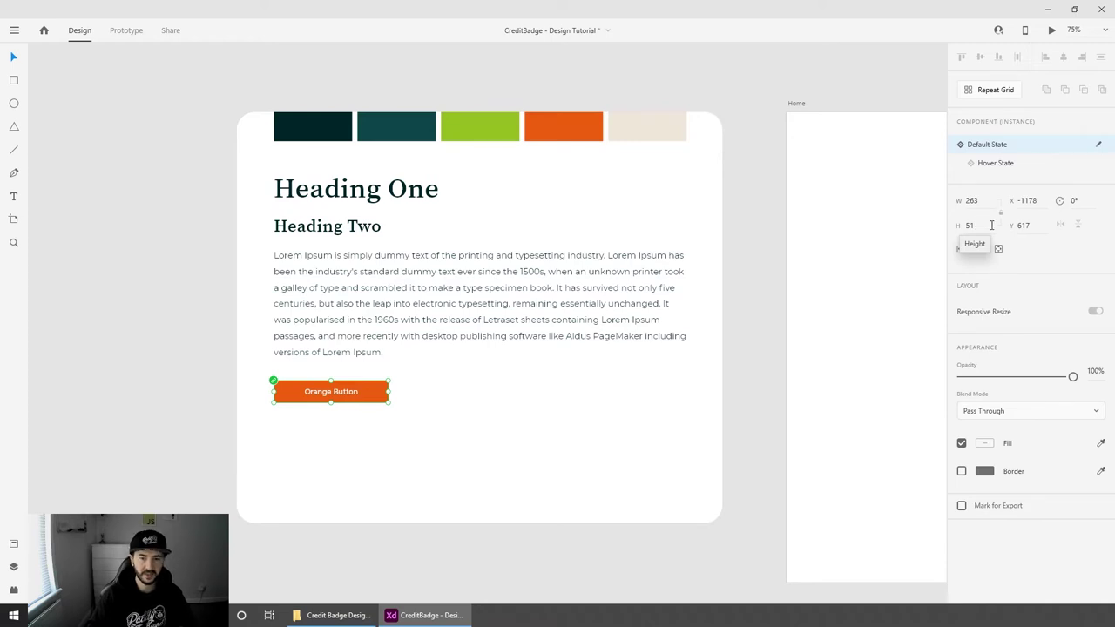
Step: Zoom in on the Orange Button label's font settings, then zoom back out to 75%
left_click(336, 453)
key("ctrl+equal")
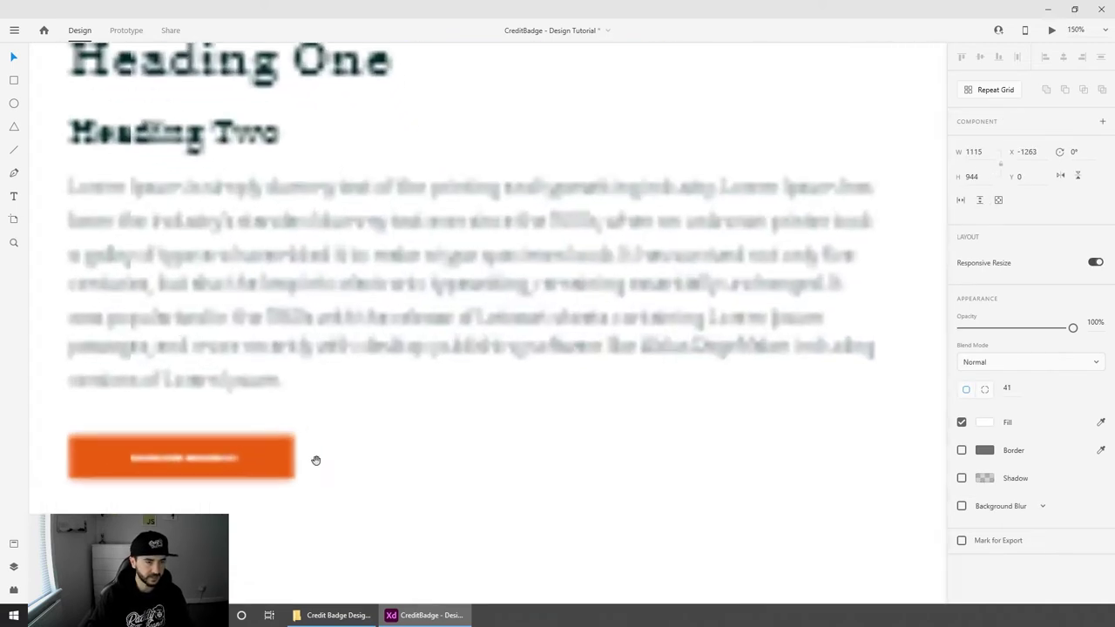
double_click(473, 329)
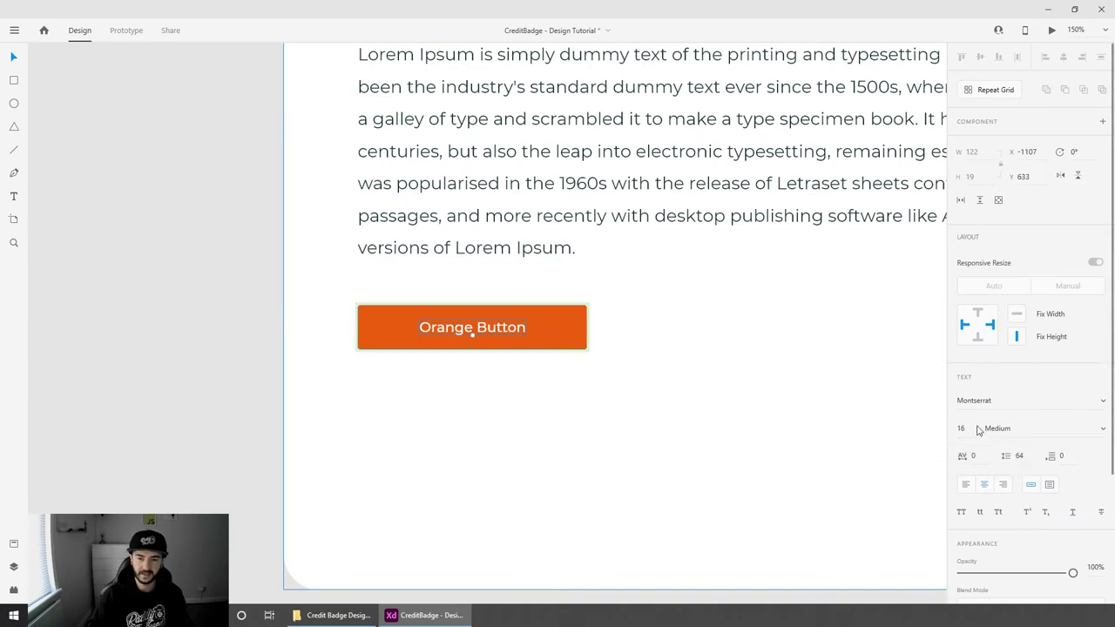
left_click(237, 291)
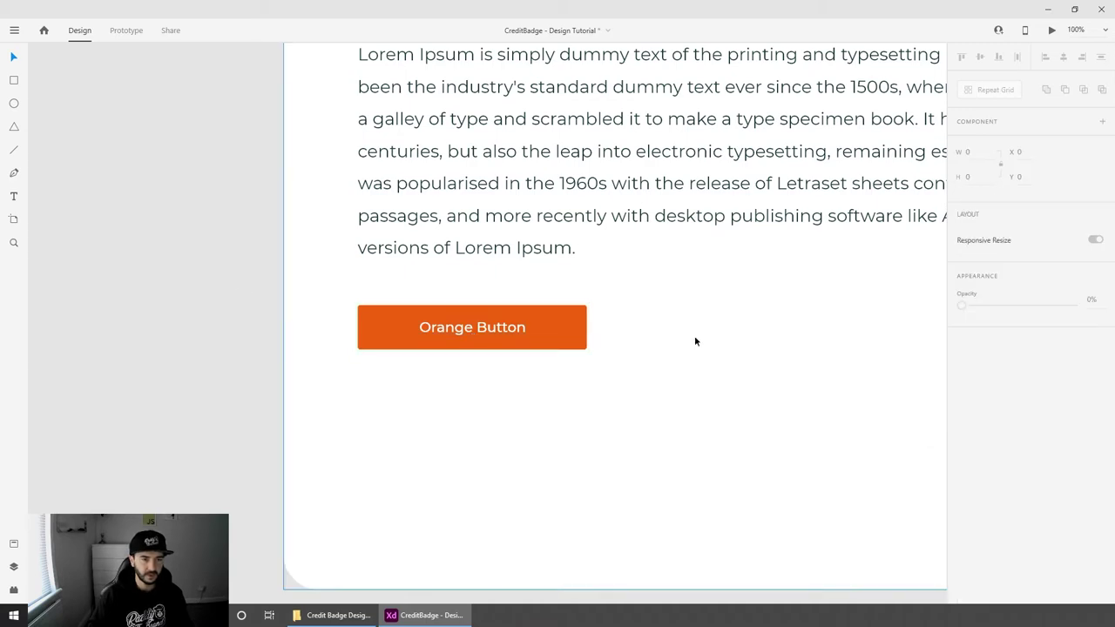
key("ctrl+1")
key("ctrl+minus")
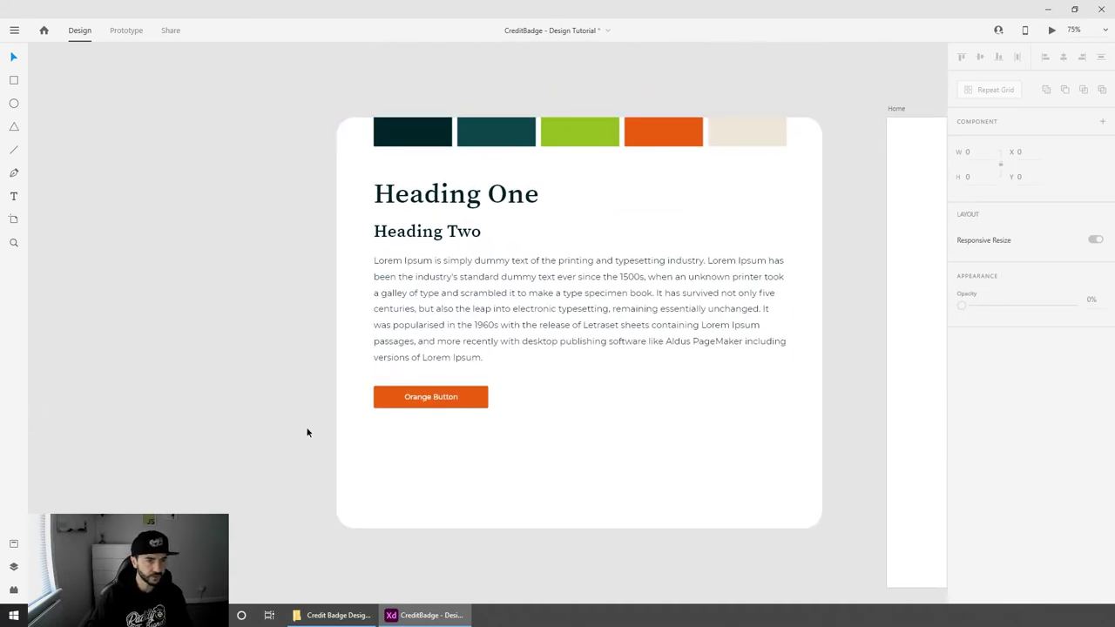
Step: Review the saved colours, character styles and Orange Button component in Assets, then return to Home
left_click(14, 545)
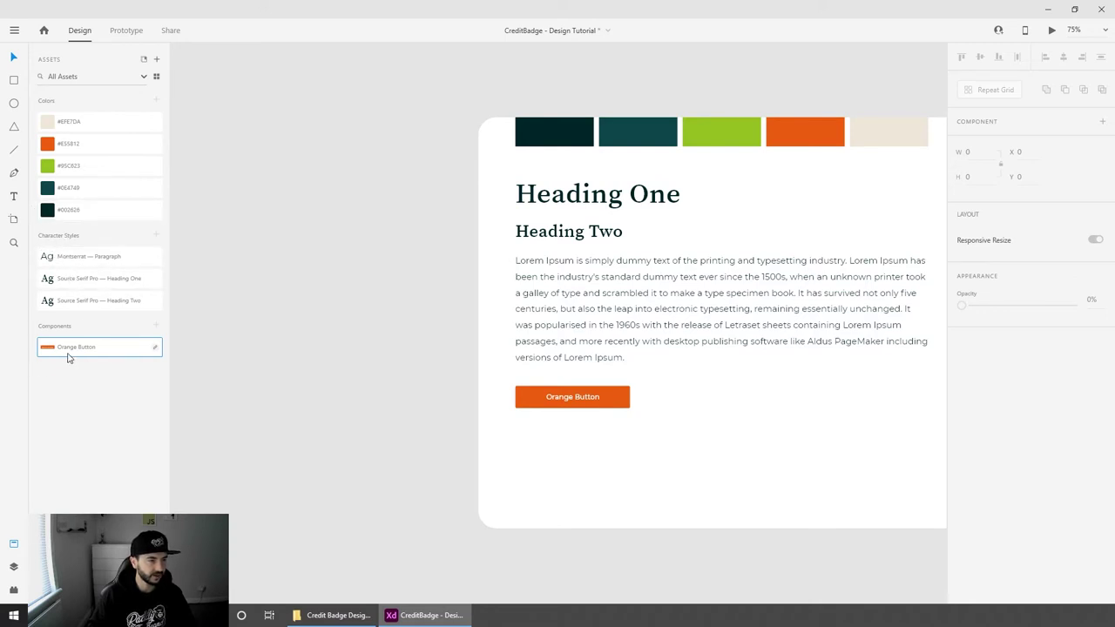
scroll(241, 305, "right", 3)
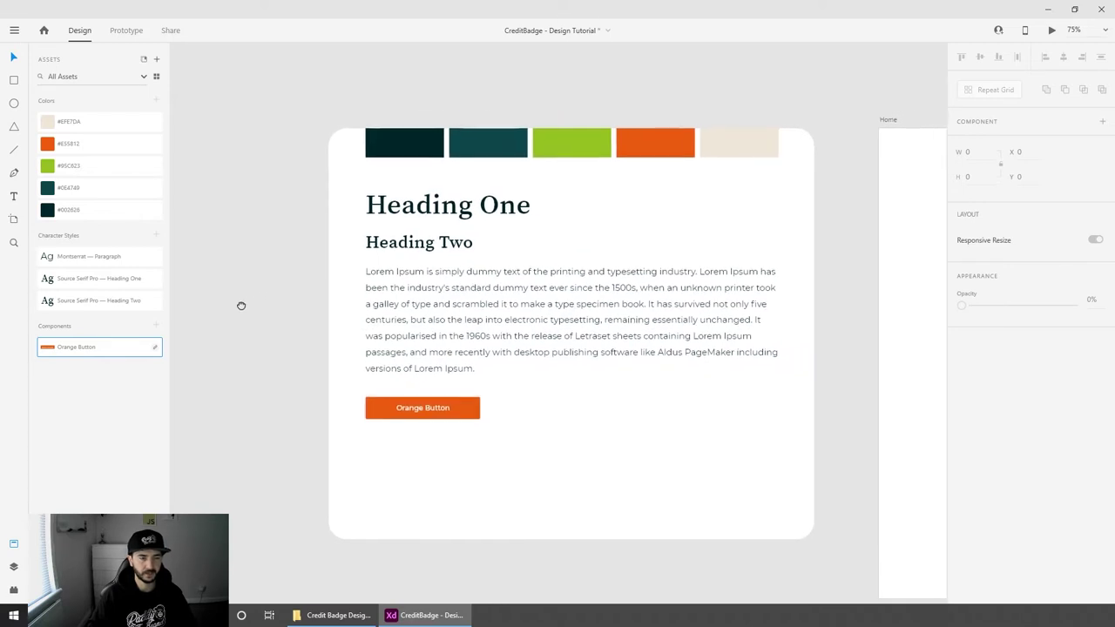
mouse_move(53, 302)
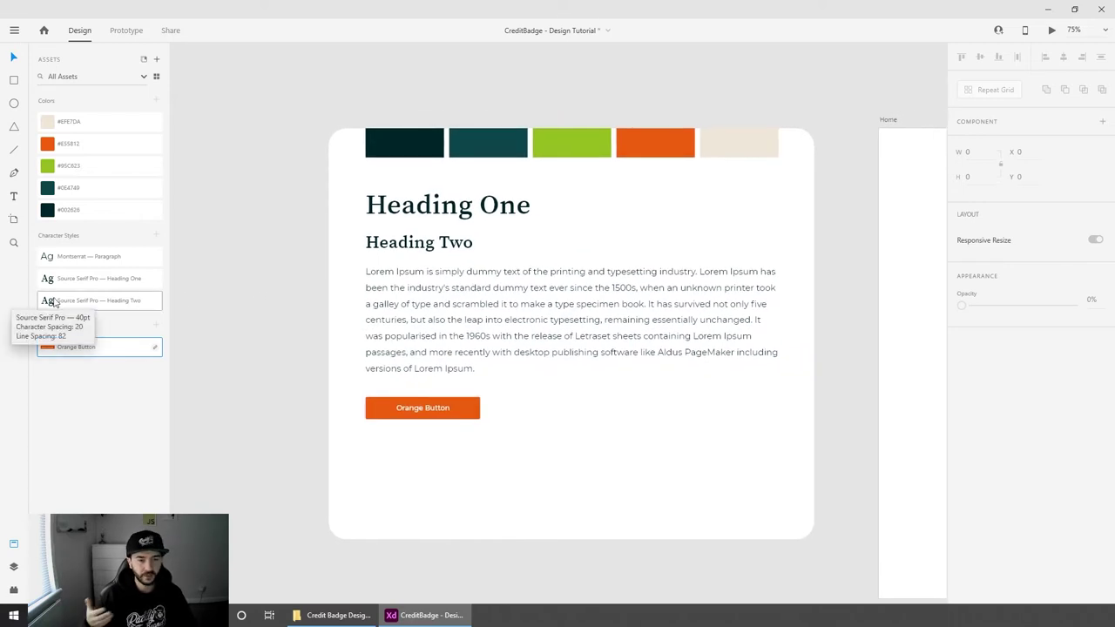
left_click(470, 406)
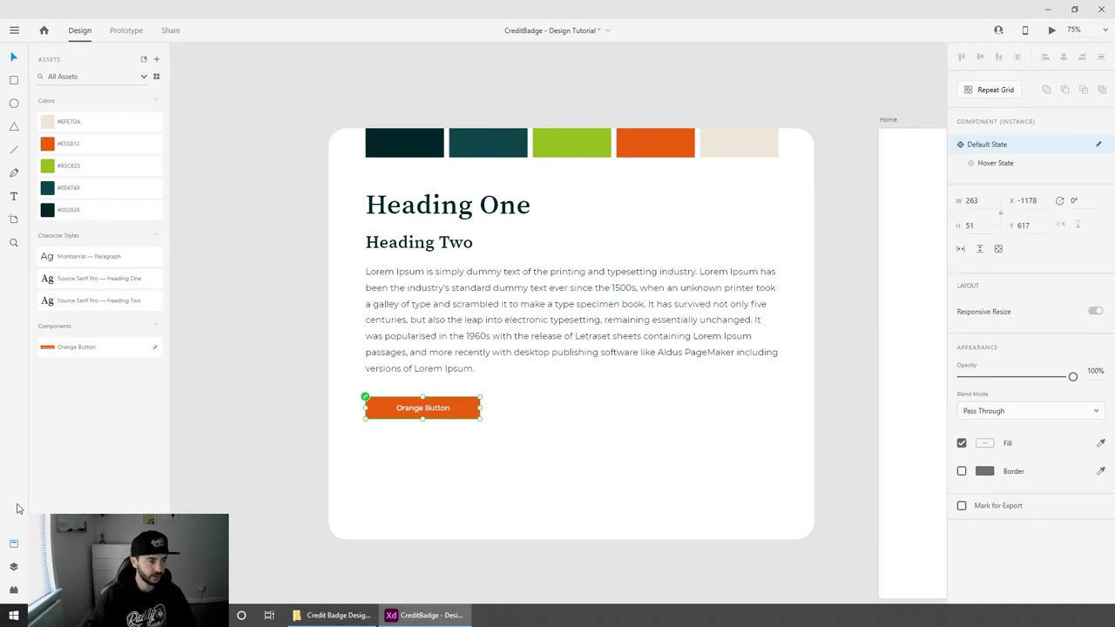
left_click(13, 543)
left_click_drag(649, 364, 92, 323)
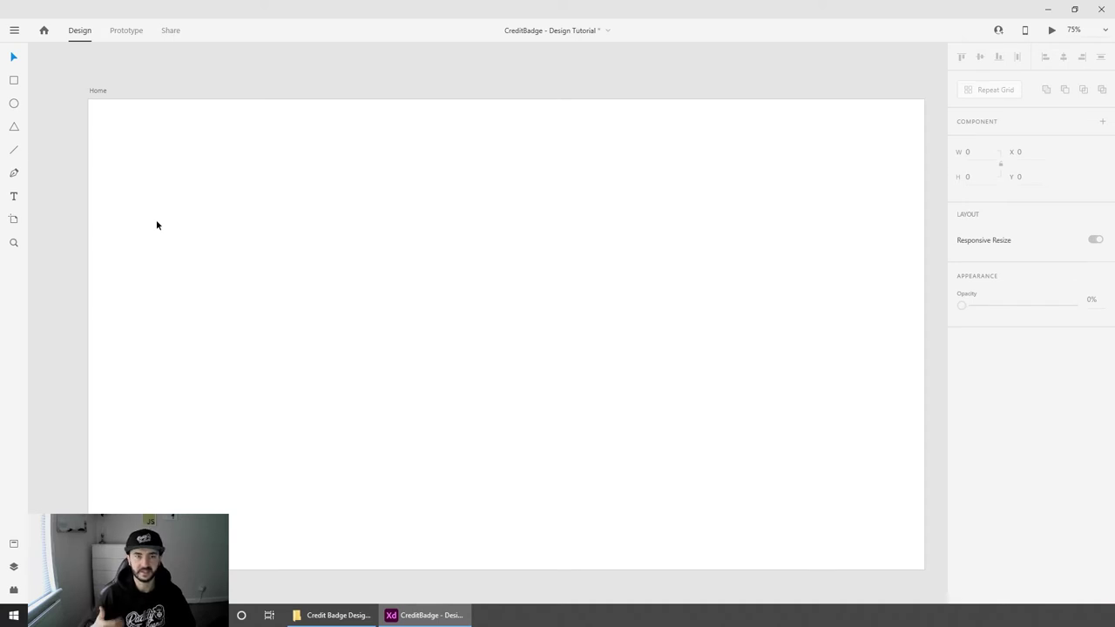
Step: Stretch the Home artboard's bottom edge down to about 3397 px tall
left_click(415, 242)
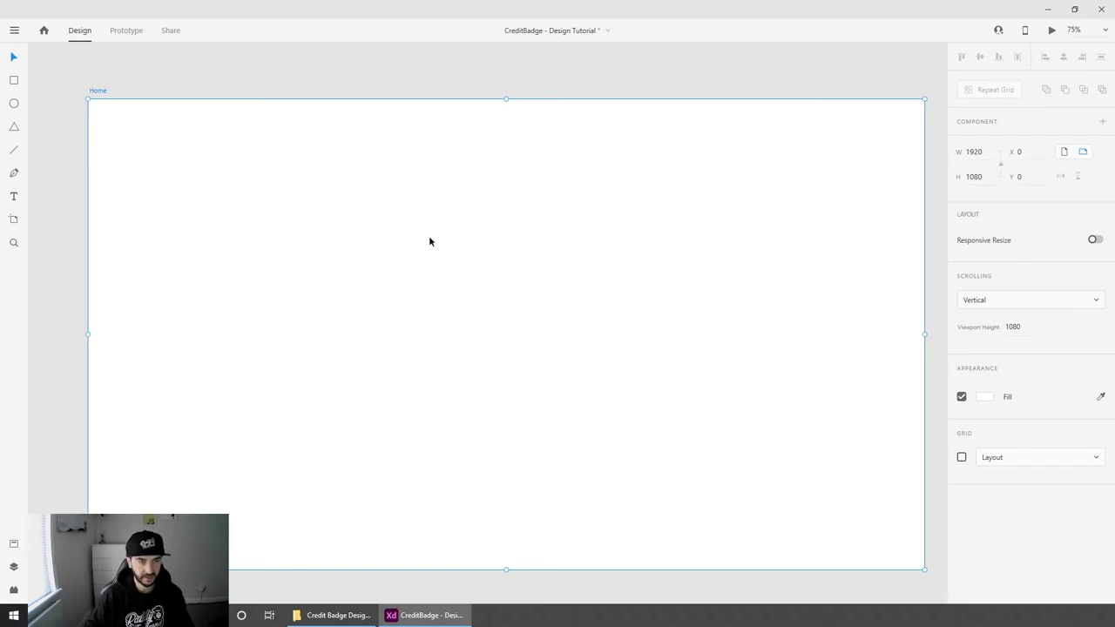
key("ctrl+minus")
key("ctrl+minus")
left_click_drag(513, 378, 524, 233)
scroll(525, 232, "down", 2)
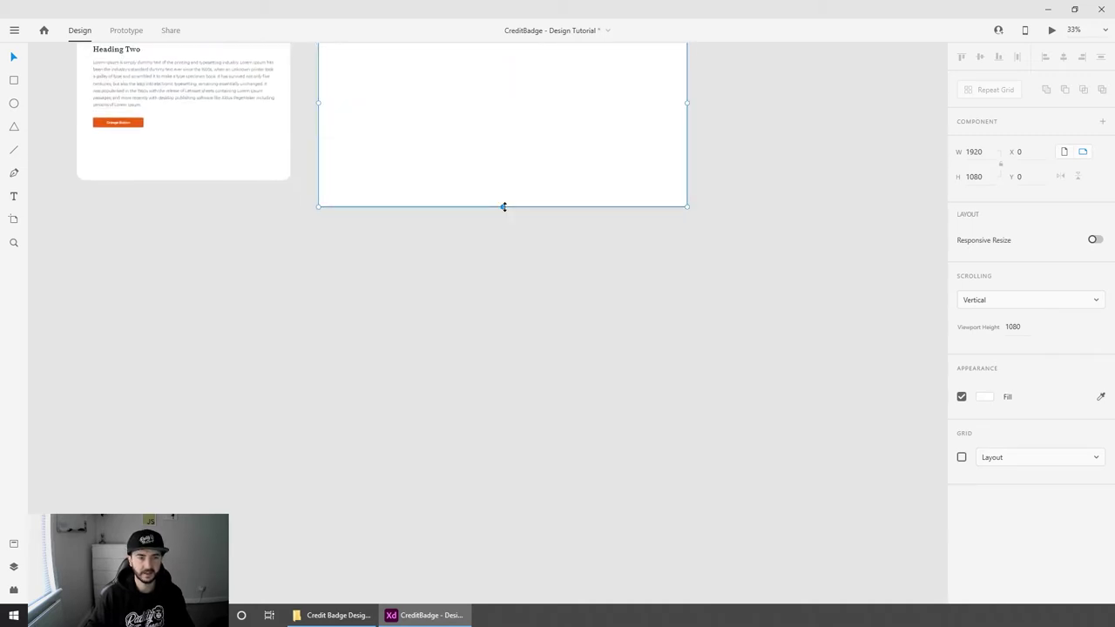
left_click_drag(503, 206, 532, 571)
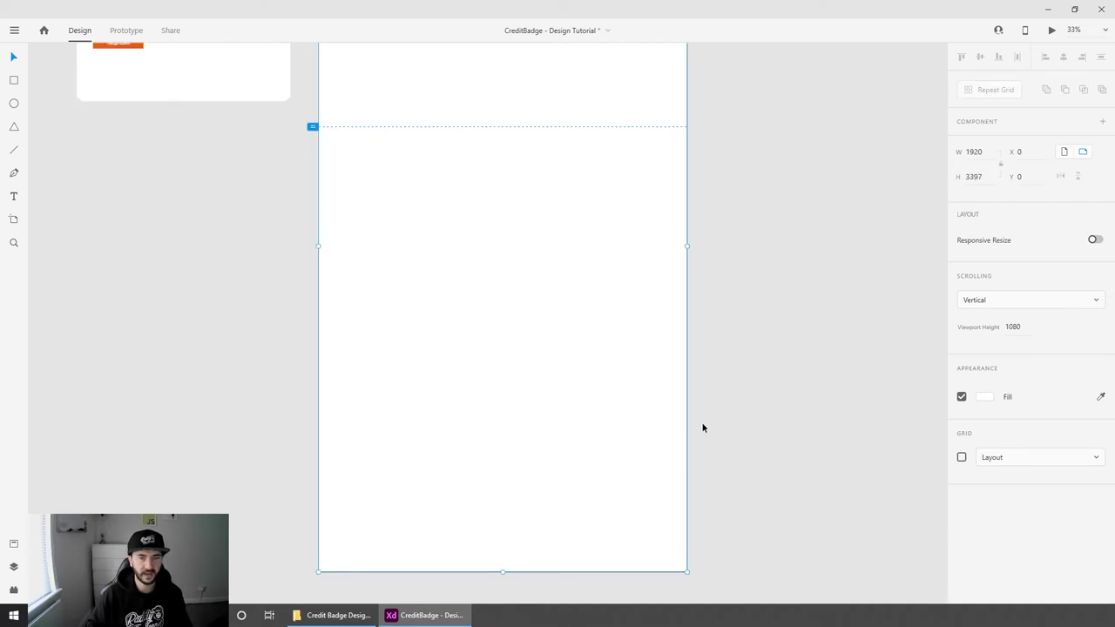
Step: Zoom back in on the top of the lengthened Home artboard
left_click(744, 289)
left_click_drag(600, 131, 618, 287)
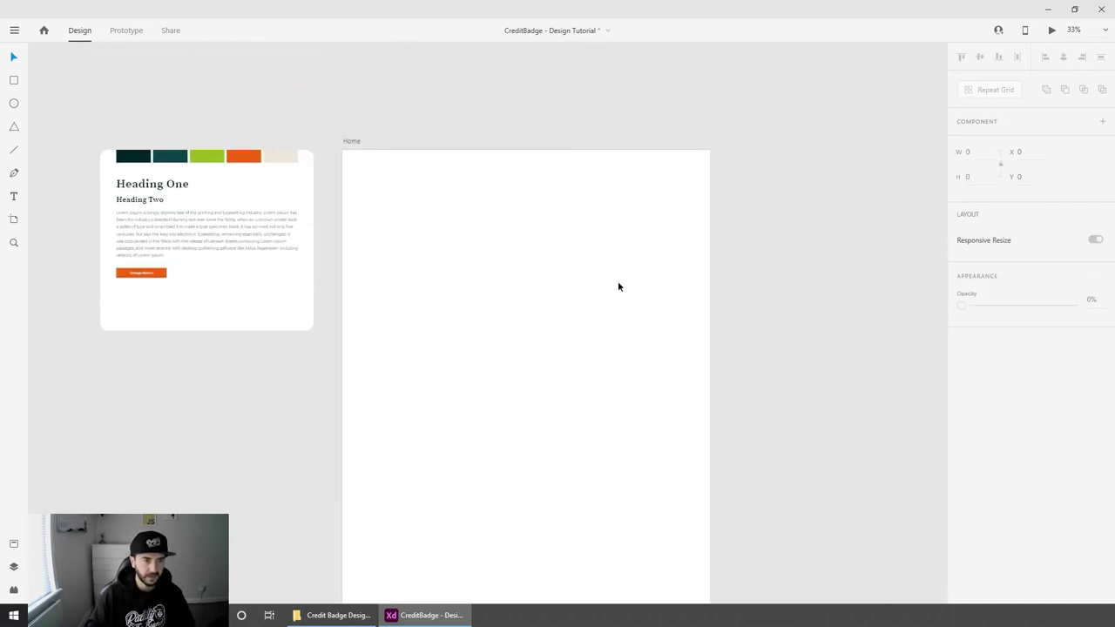
key("ctrl+equal")
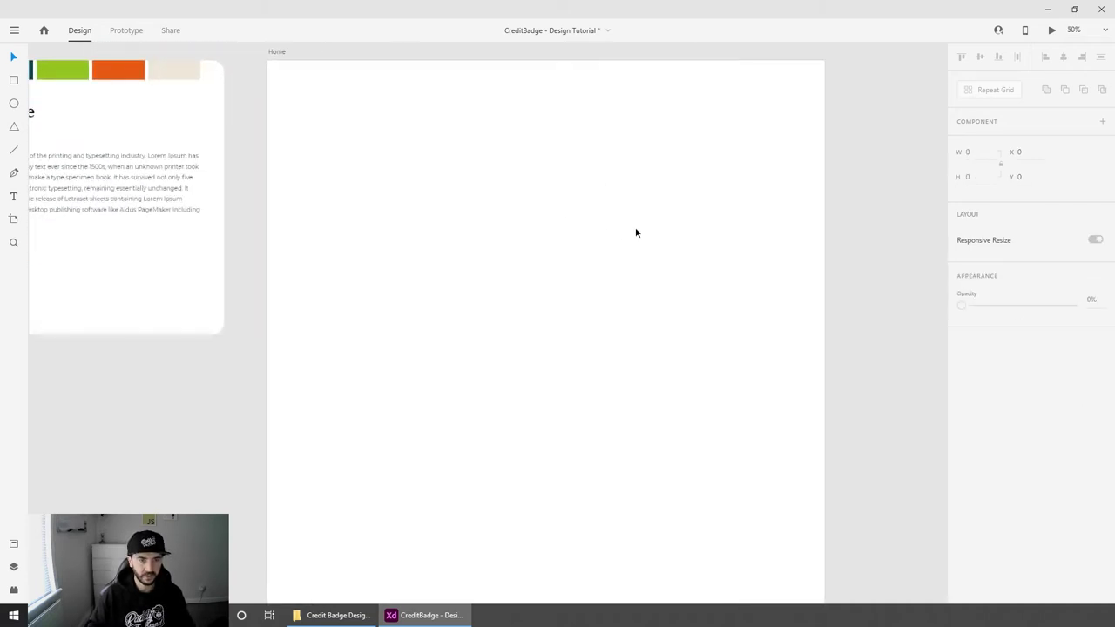
key("ctrl+equal")
left_click_drag(636, 275, 599, 310)
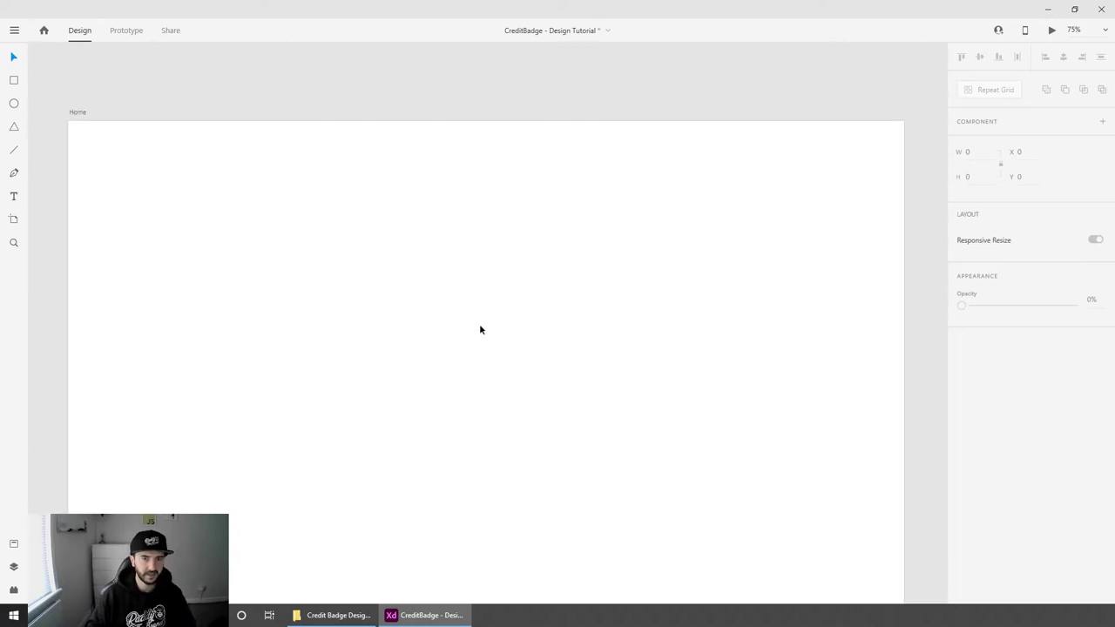
Step: Draw a 1920×76 header bar at the artboard top, borderless with #F6F6F6 fill
left_click(13, 81)
mouse_move(68, 122)
left_mouse_down()
mouse_move(152, 149)
mouse_move(816, 169)
mouse_move(904, 154)
left_mouse_up()
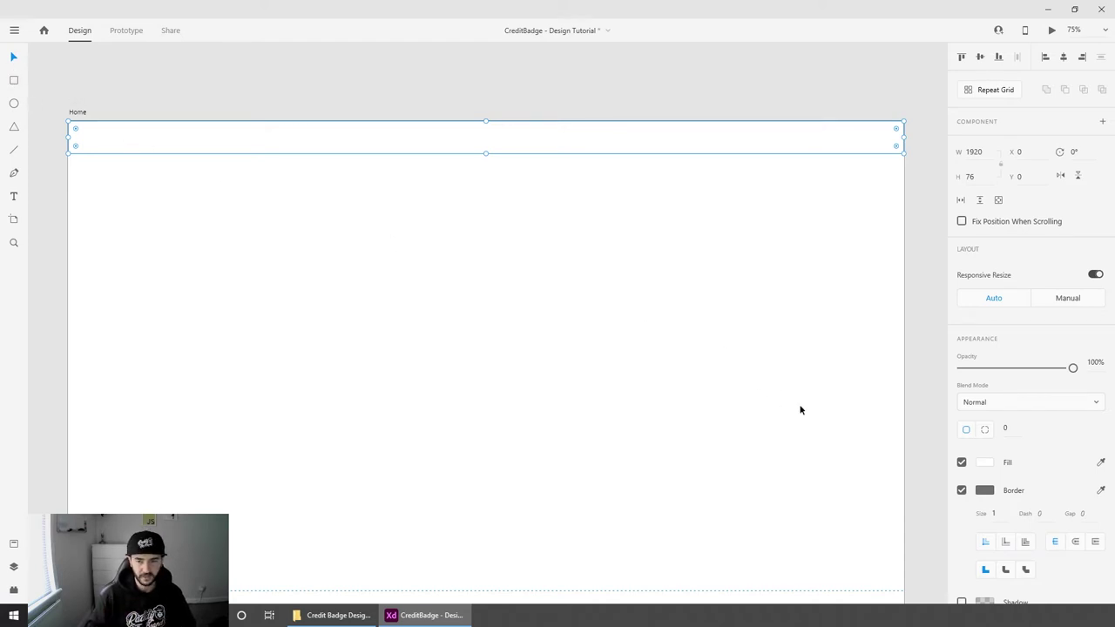
left_click(962, 490)
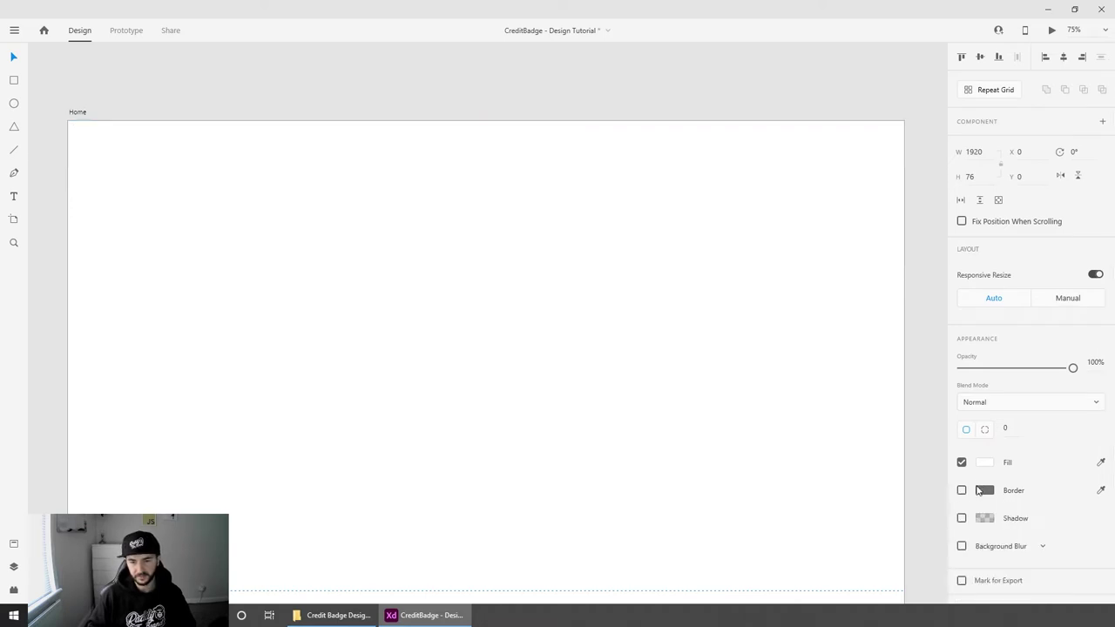
left_click(985, 463)
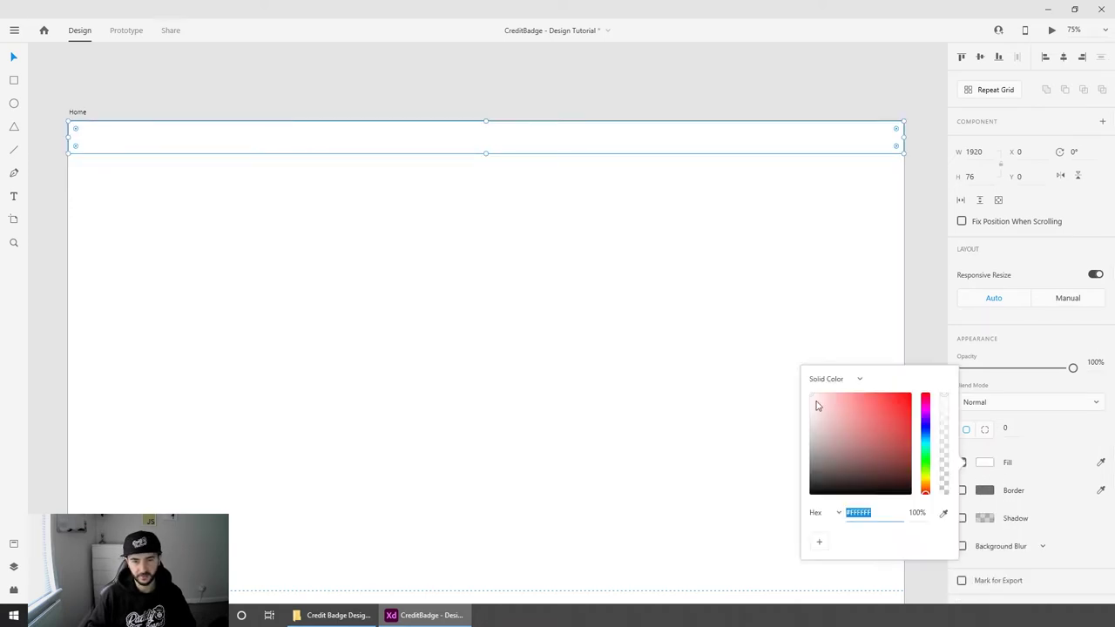
left_click_drag(816, 403, 801, 401)
left_click(900, 173)
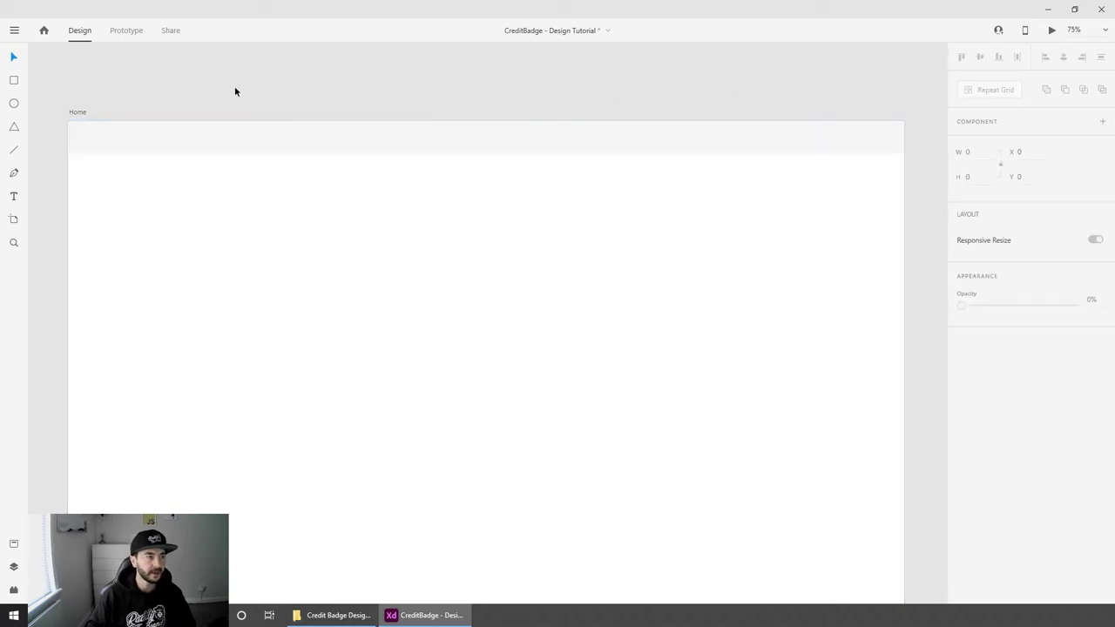
left_click(14, 195)
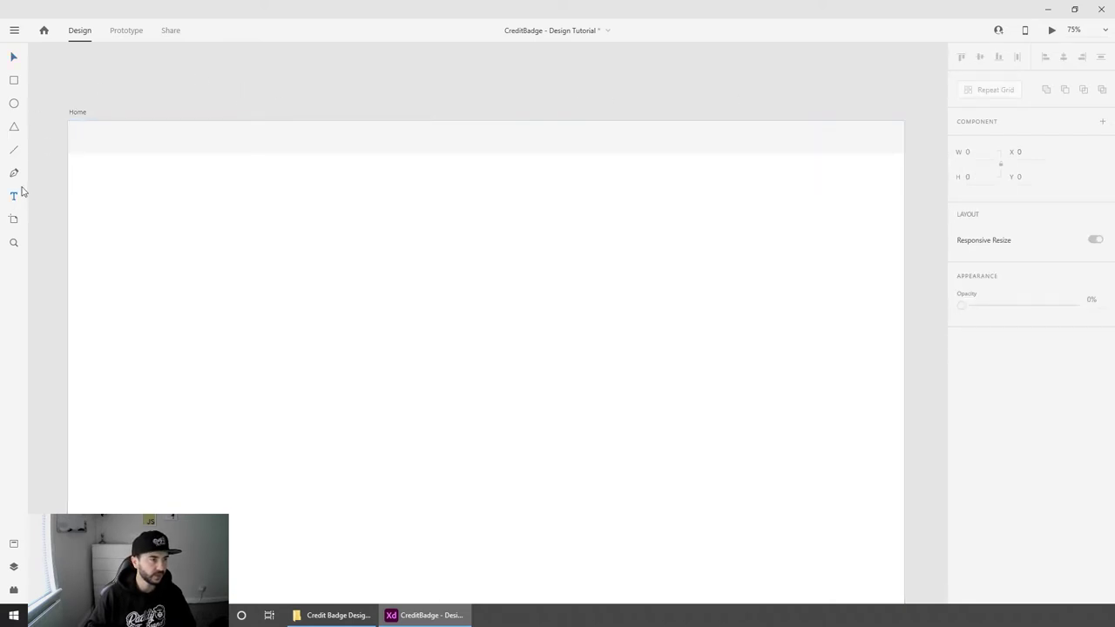
Step: Add a 'Logo' text box at the header's left end
left_click(88, 133)
type("Logo")
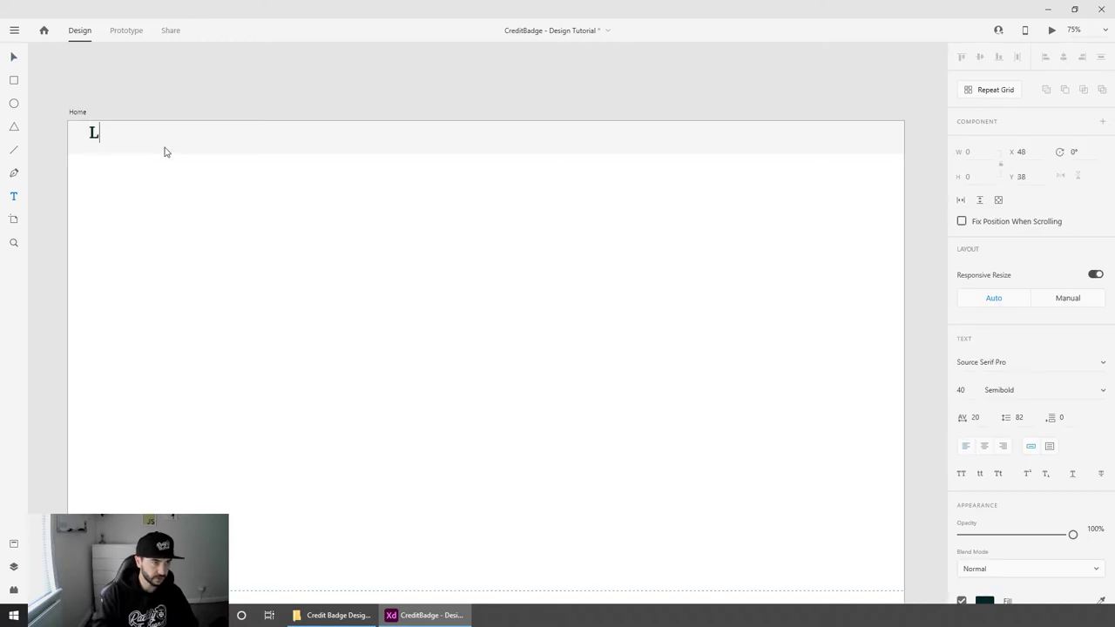
left_click(110, 147)
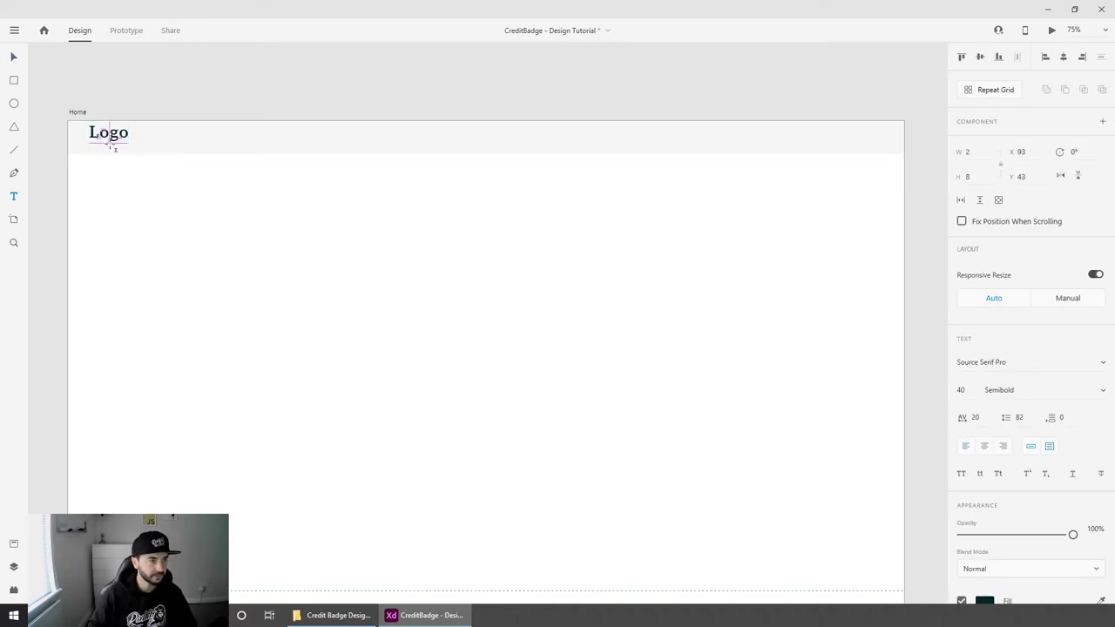
left_click(13, 56)
left_click_drag(114, 134, 116, 139)
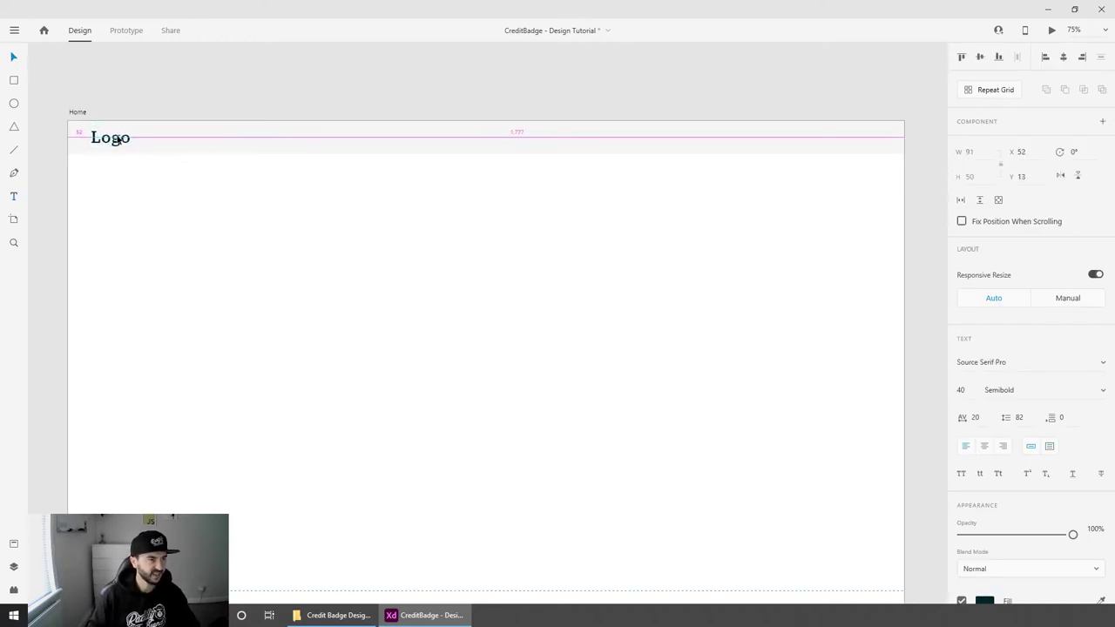
Step: Set the Logo text to Montserrat, size 27, and duplicate it to the right
left_click(1020, 361)
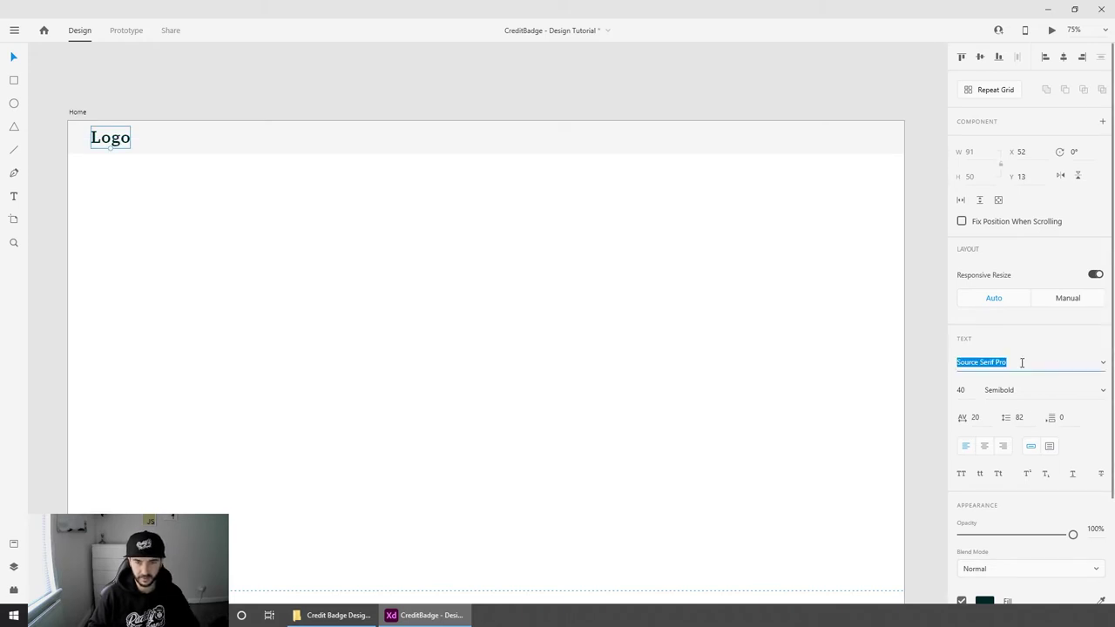
type("Montserrat")
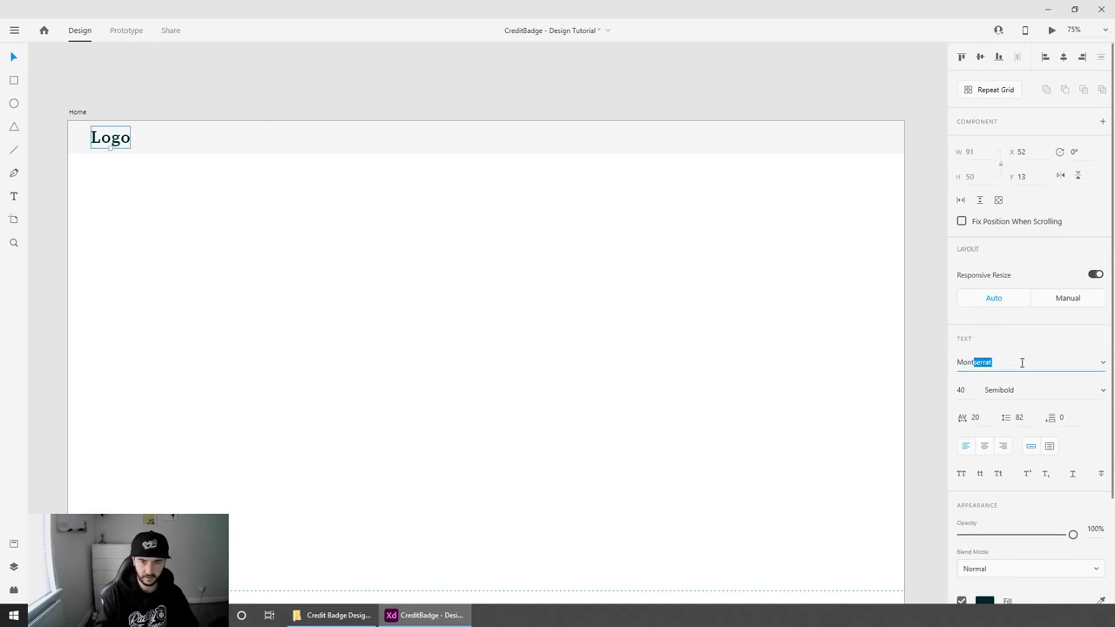
key("Return")
left_click(961, 389)
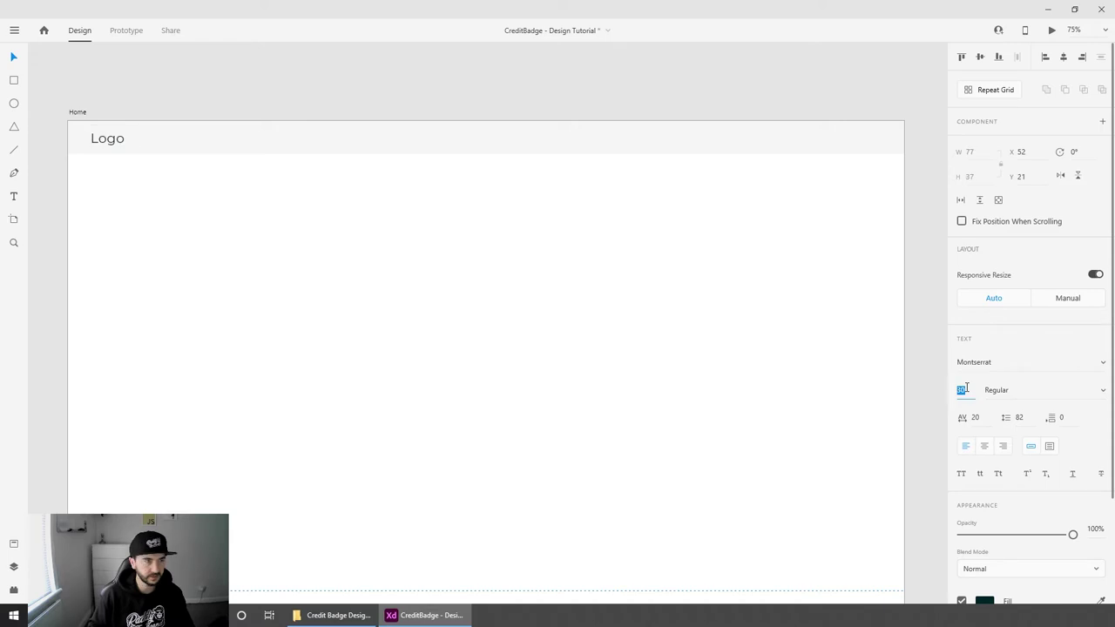
type("27")
key("Return")
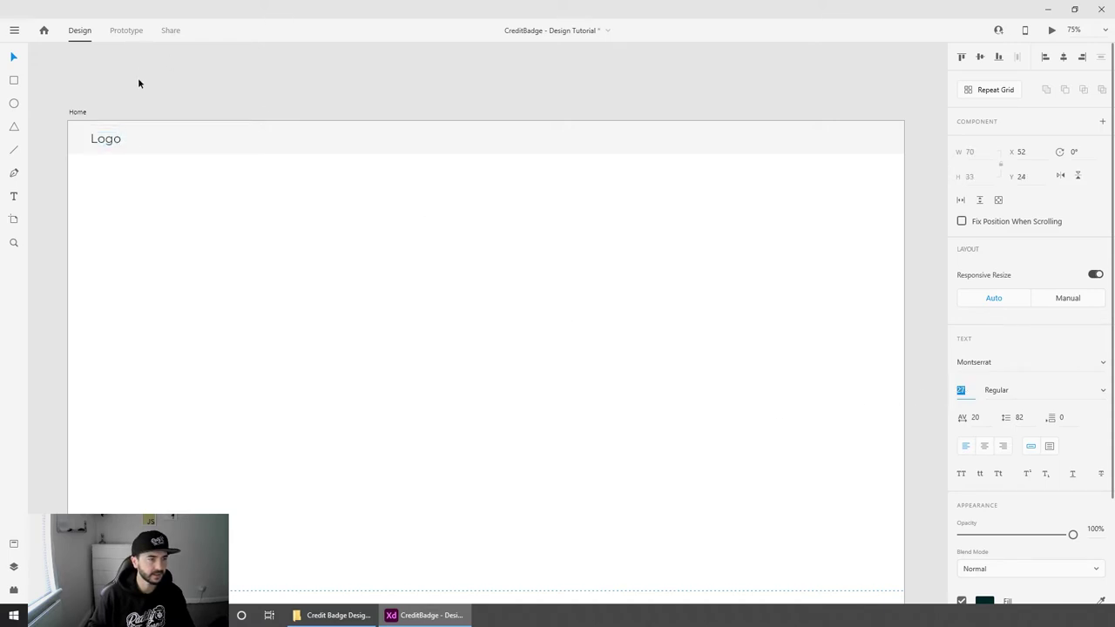
left_click(137, 83)
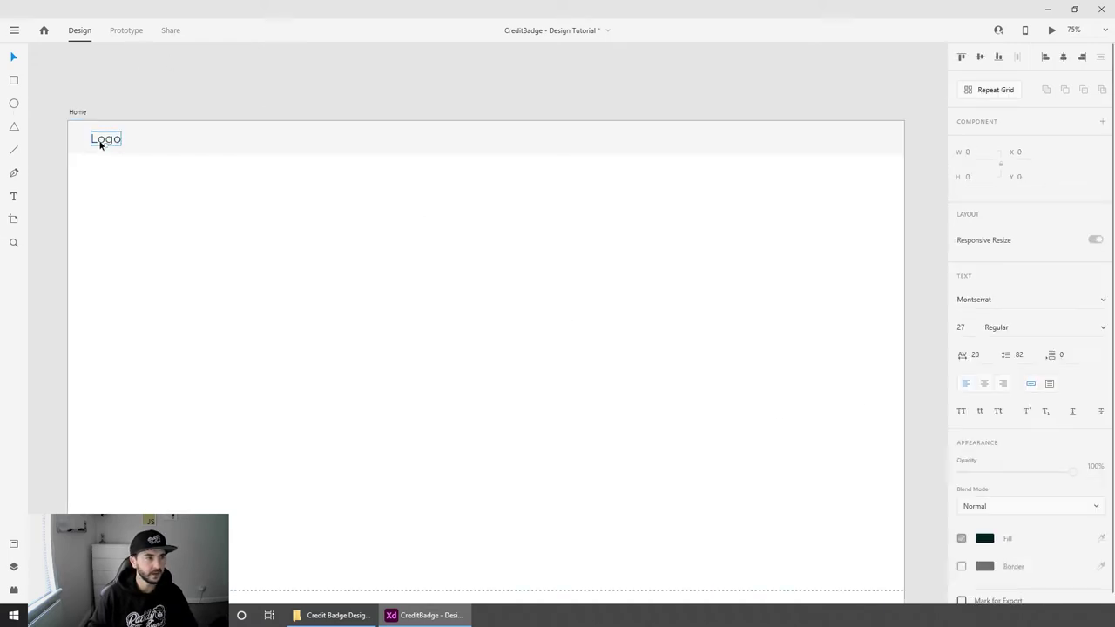
left_click_drag(101, 144, 171, 141)
Step: Turn the copies into 'For Creators' and 'Resources' navigation links
double_click(178, 138)
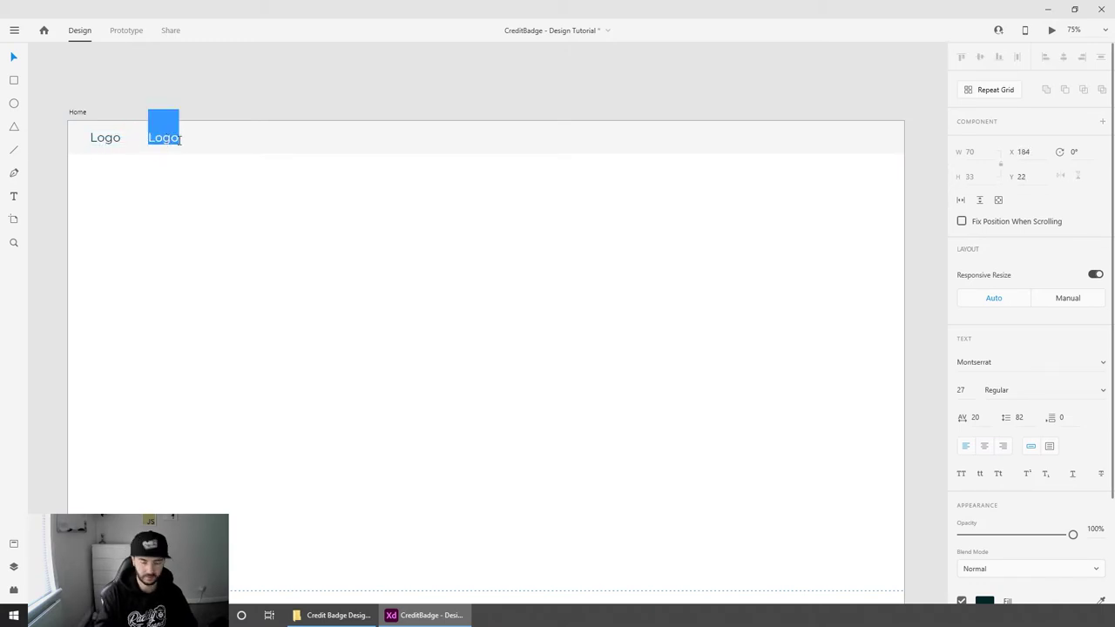
type("For Creators")
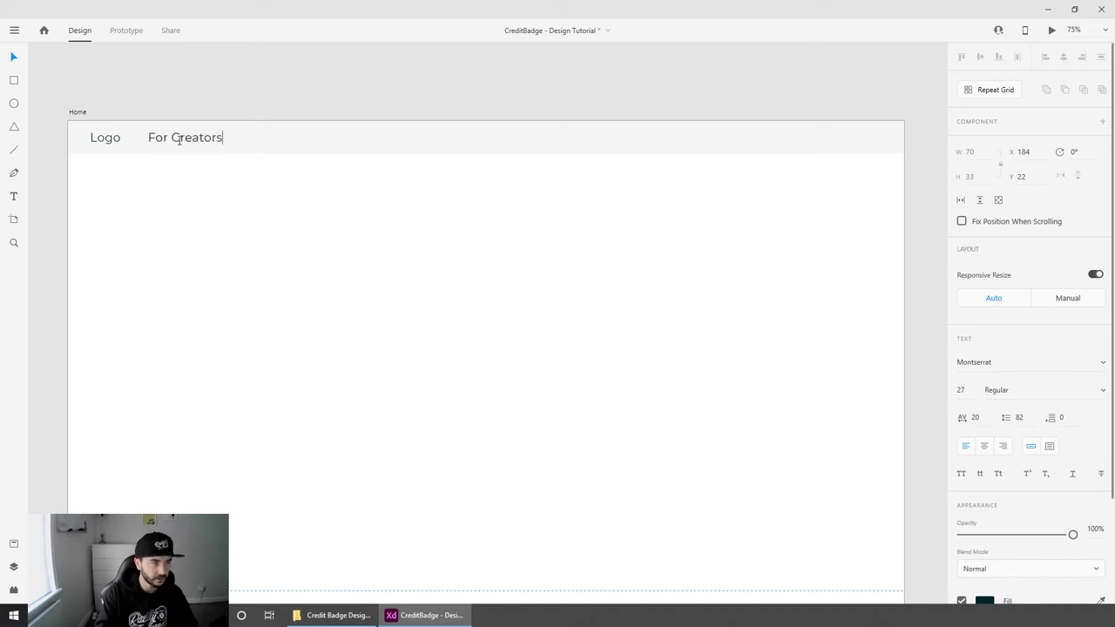
key("Escape")
left_click_drag(205, 141, 307, 141)
double_click(307, 140)
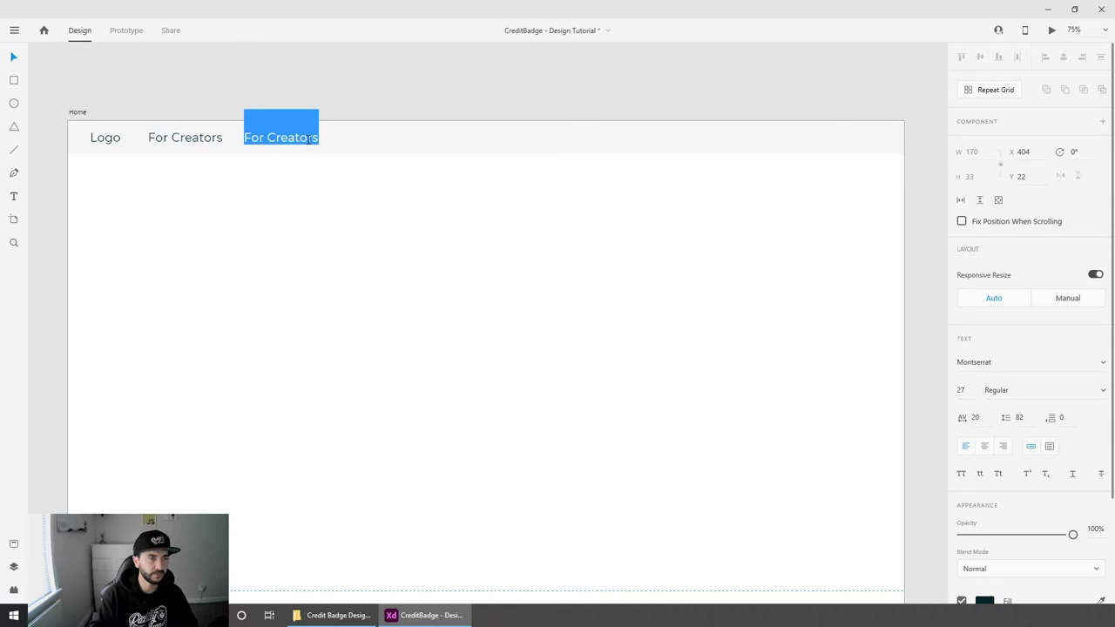
type("Resources")
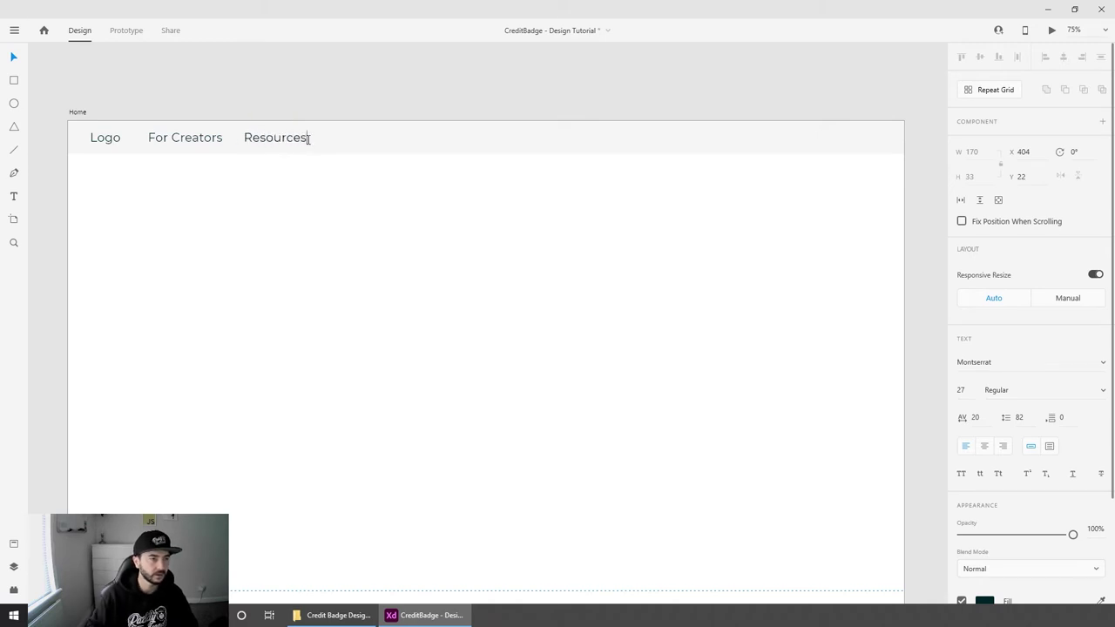
key("Escape")
Step: Set both navigation links to font size 20
left_click(194, 142, "shift")
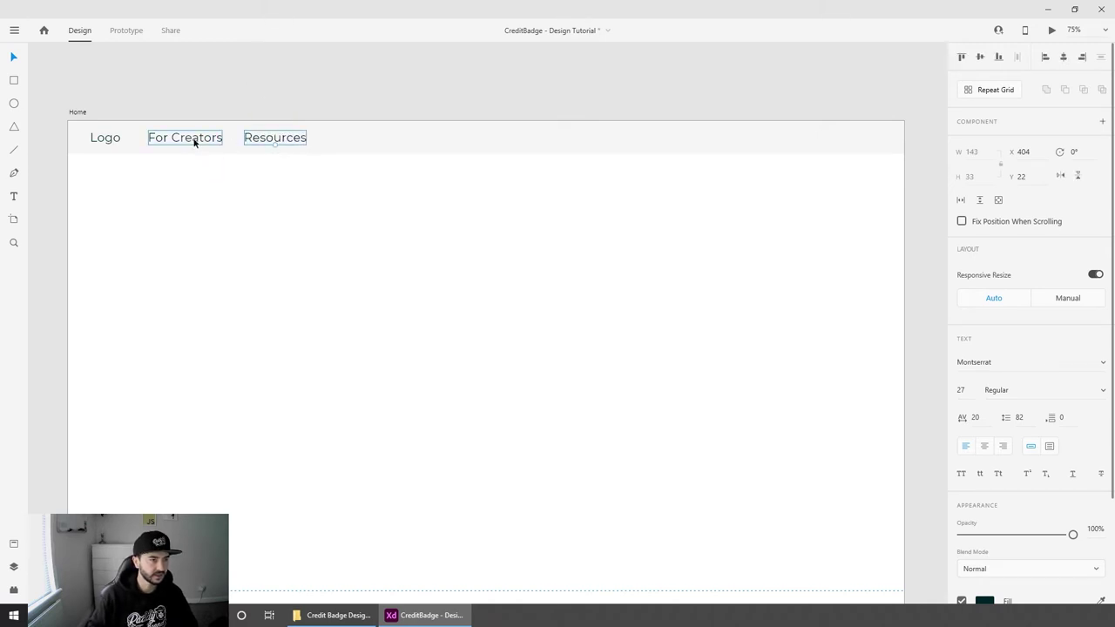
left_click(969, 390)
type("20")
key("Return")
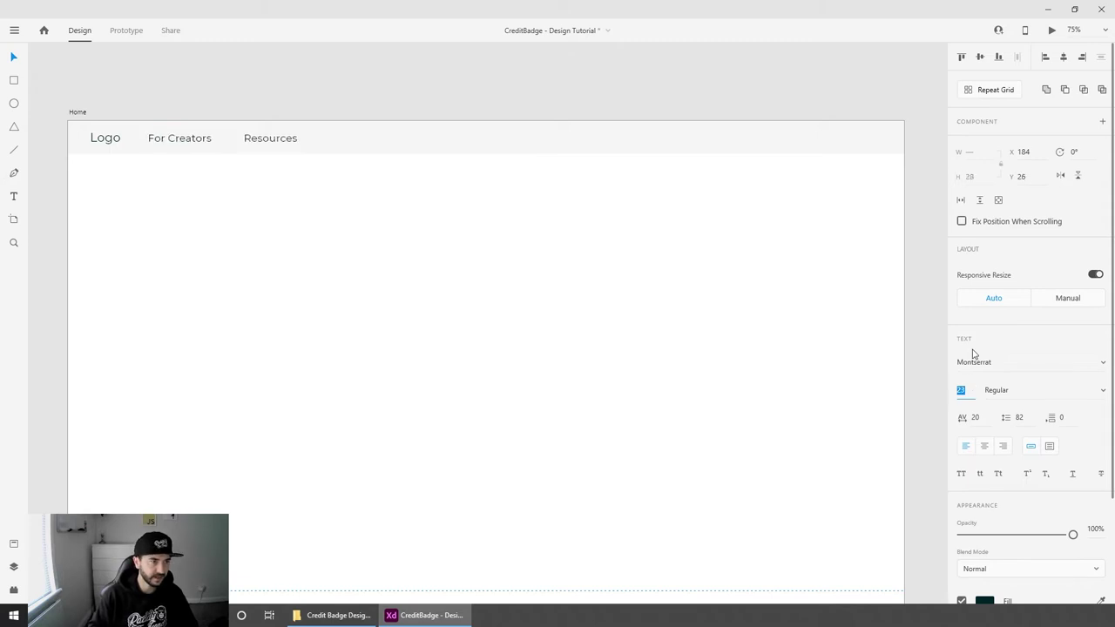
Step: Move Resources closer to For Creators and place a copy at the header's right
left_click(225, 113)
left_click_drag(258, 140, 226, 141)
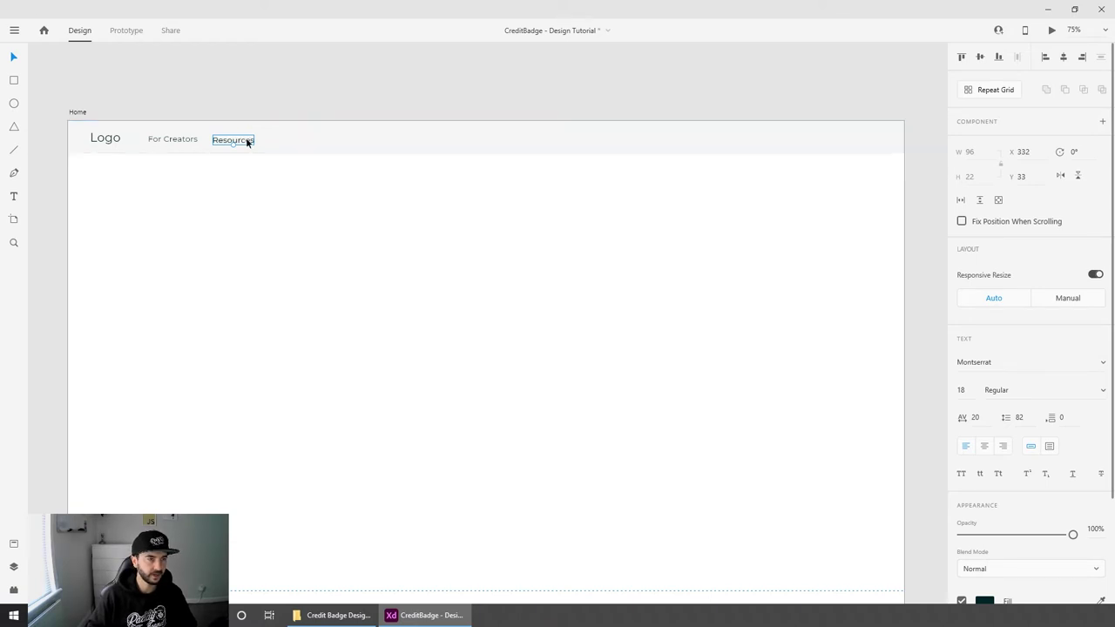
left_click_drag(244, 139, 853, 141)
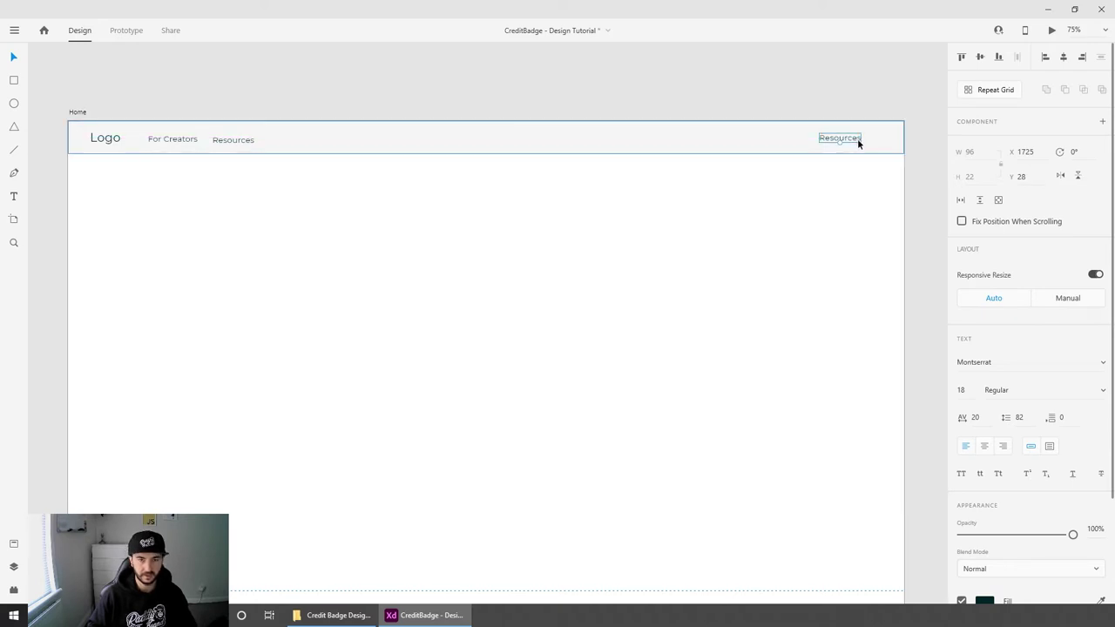
Step: Retype the right-hand copy as 'Login' and line it up with a guide
scroll(857, 138, "up", 5)
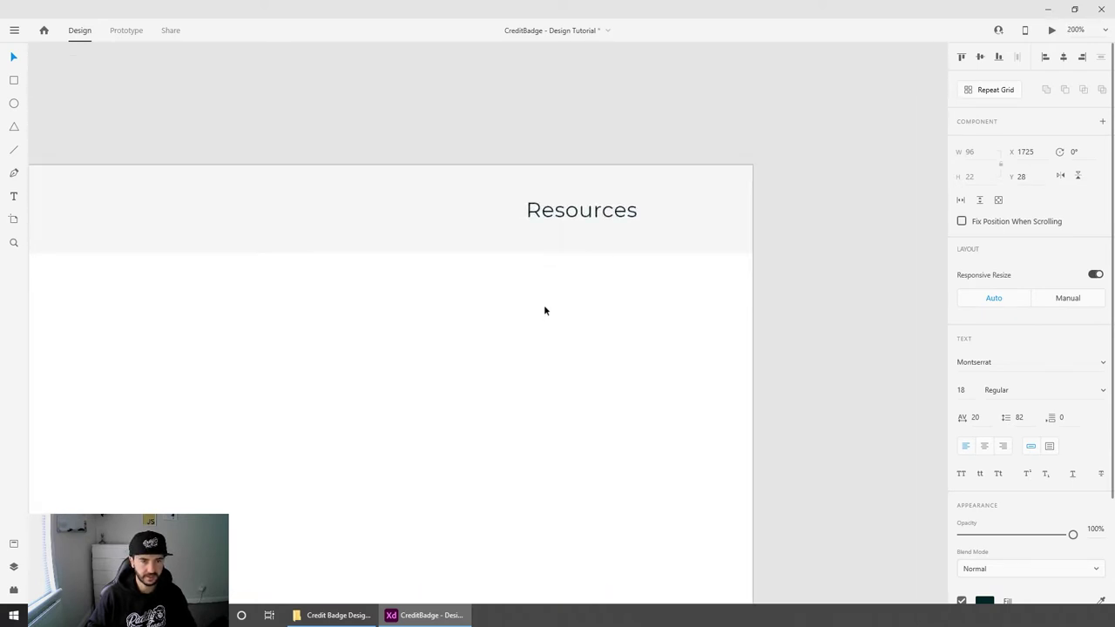
double_click(608, 212)
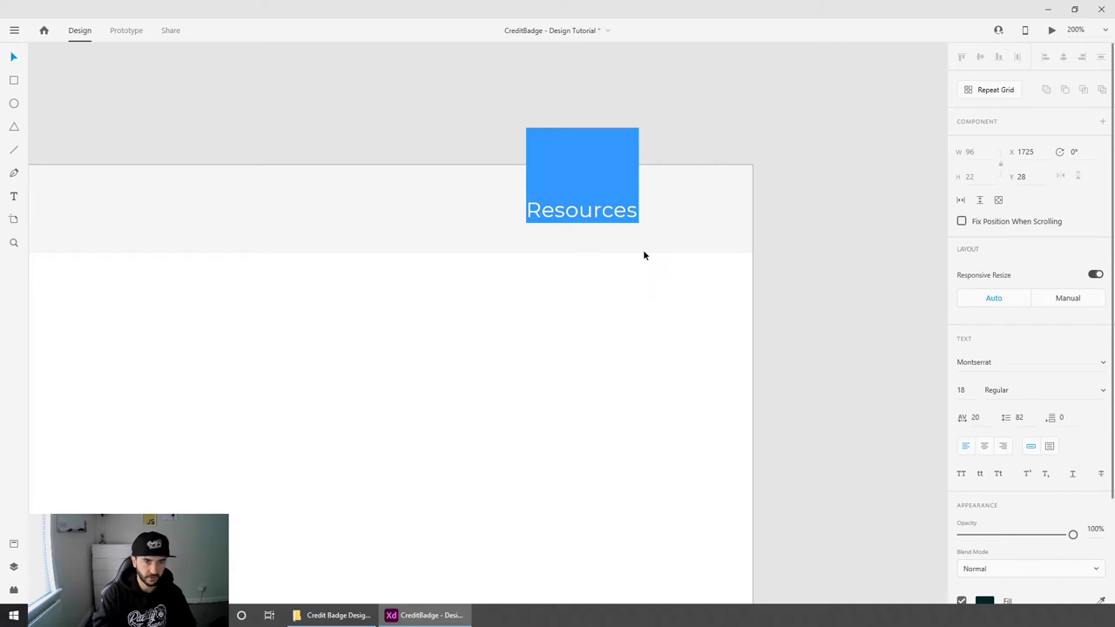
type("Login")
key("Escape")
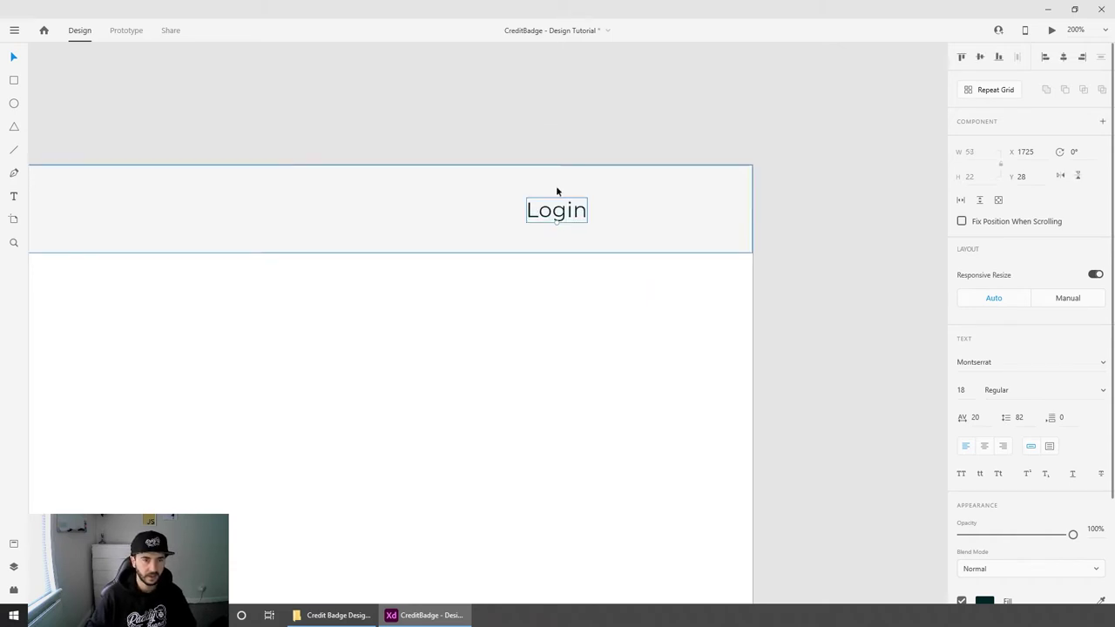
left_click_drag(573, 209, 480, 209)
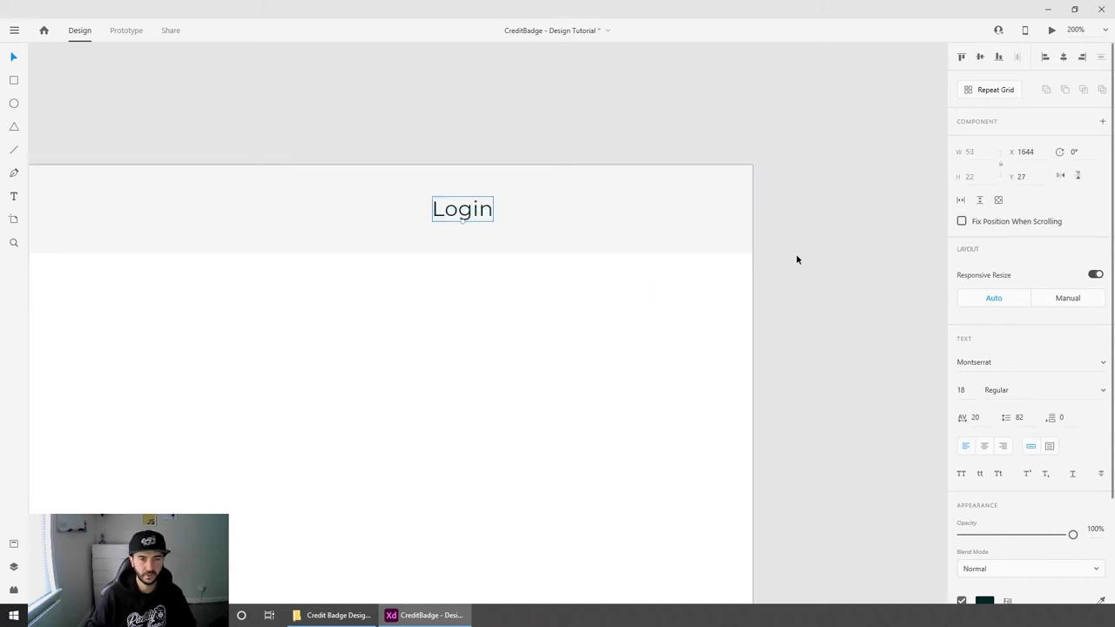
left_click(818, 221)
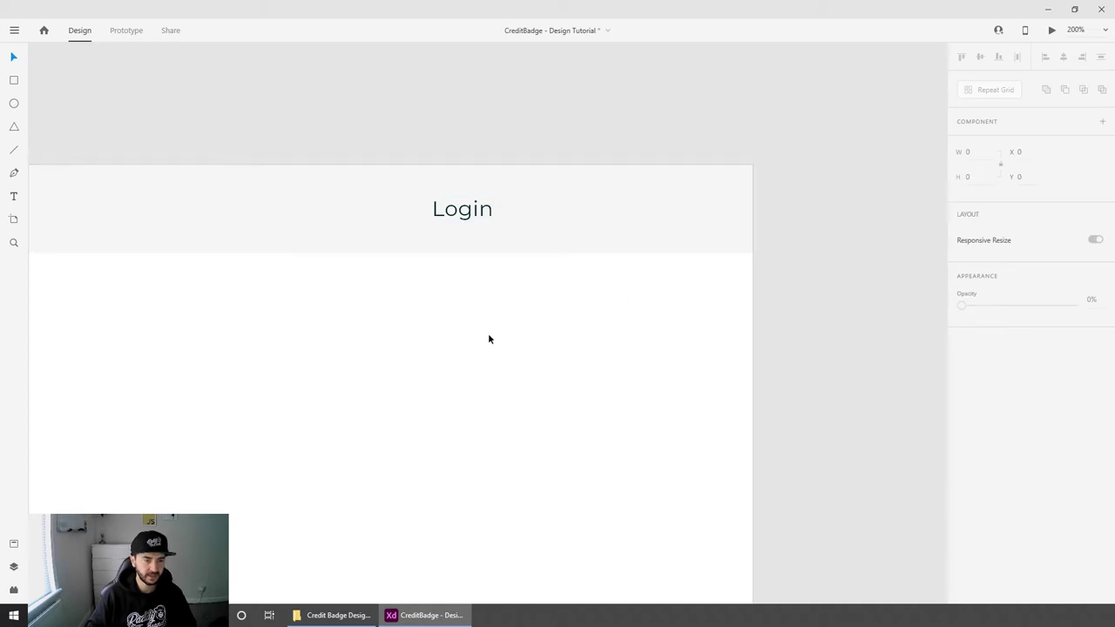
key("ctrl+minus")
key("ctrl+minus")
key("ctrl+minus")
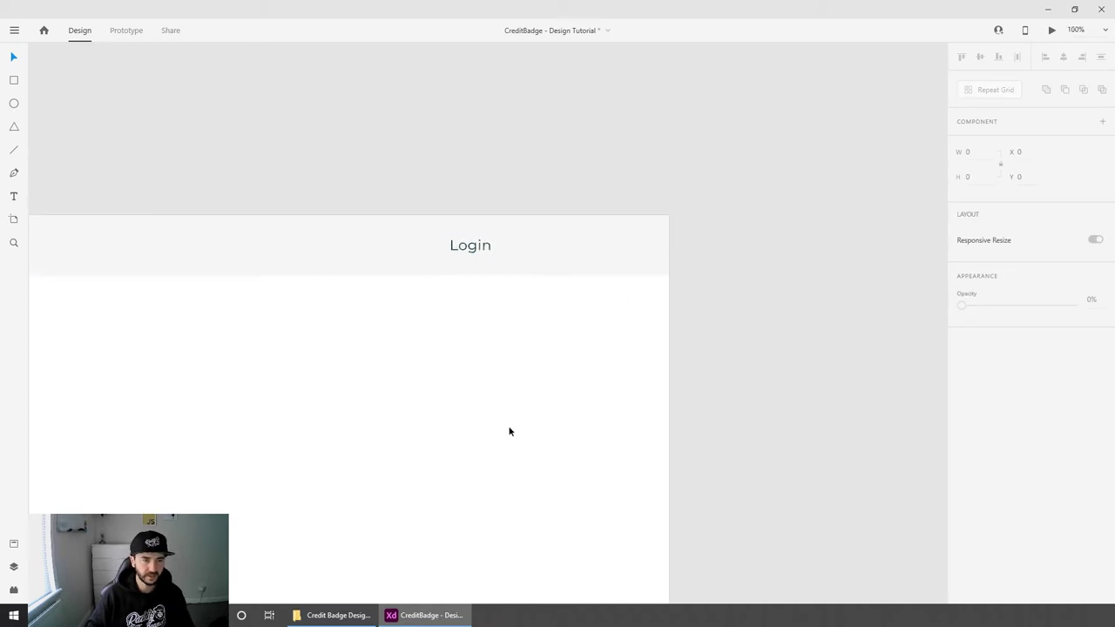
scroll(352, 420, "left", 10)
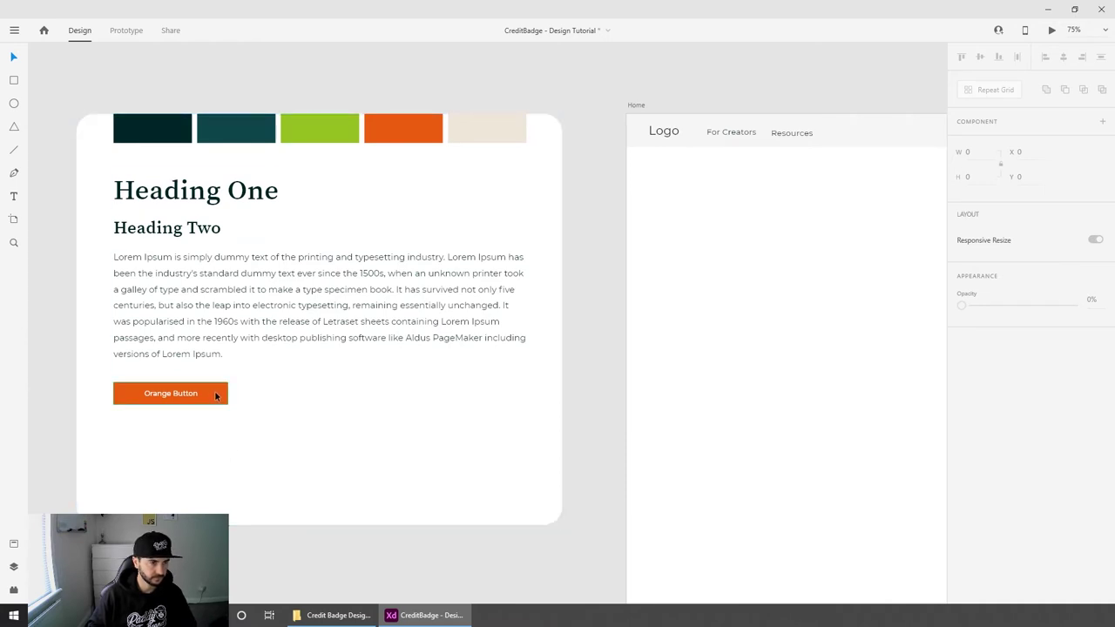
Step: Paste the style guide's Orange Button onto the Home artboard
left_click_drag(655, 322, 485, 316)
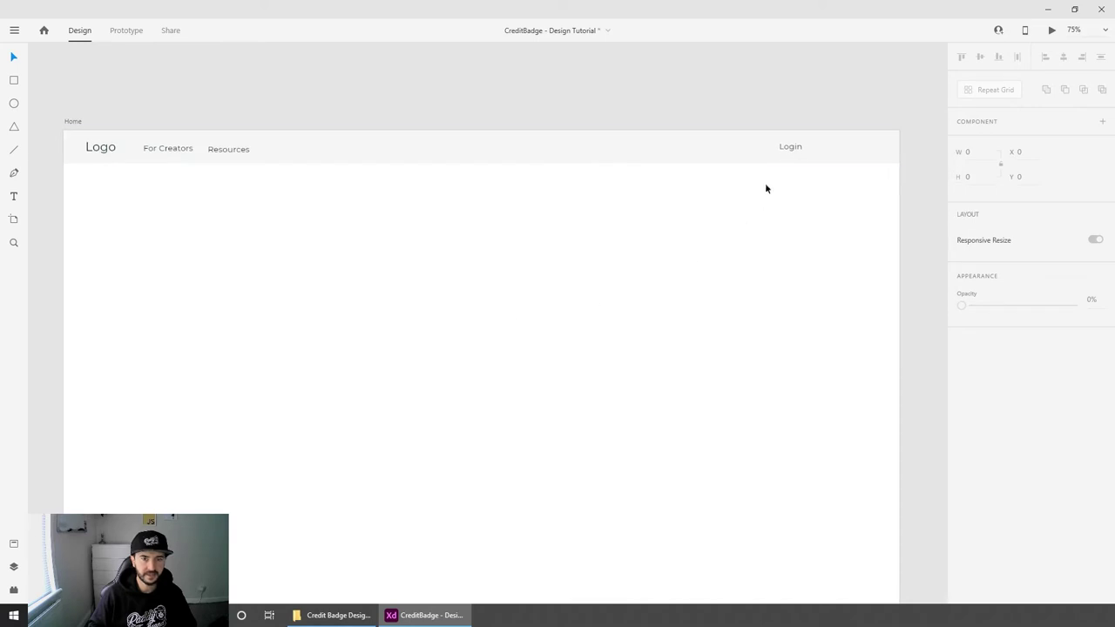
left_click_drag(274, 338, 763, 286)
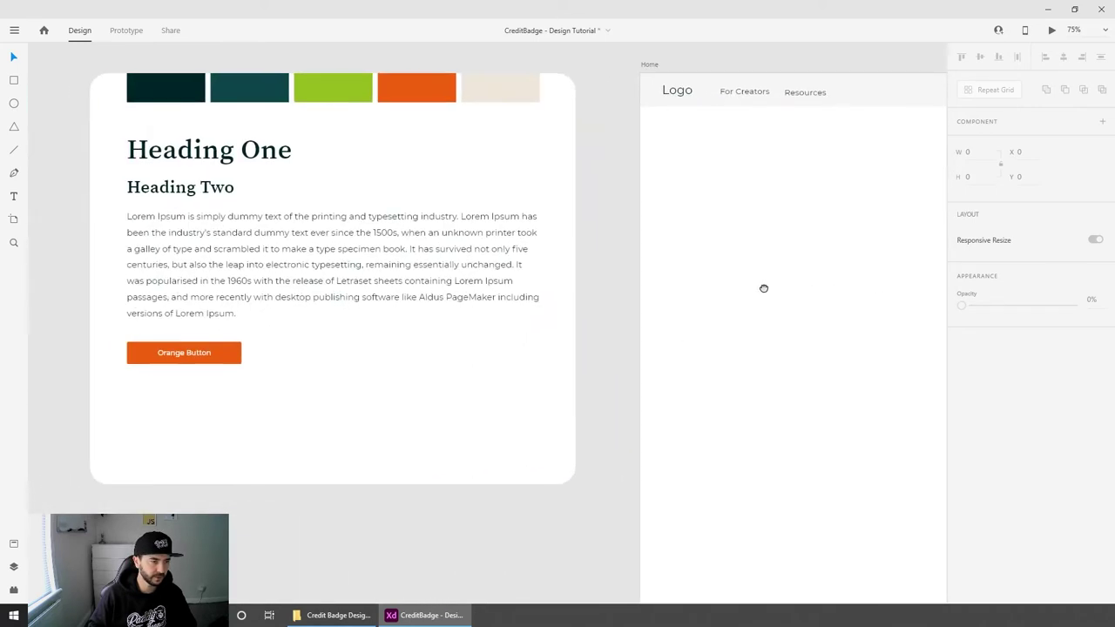
left_click(229, 356)
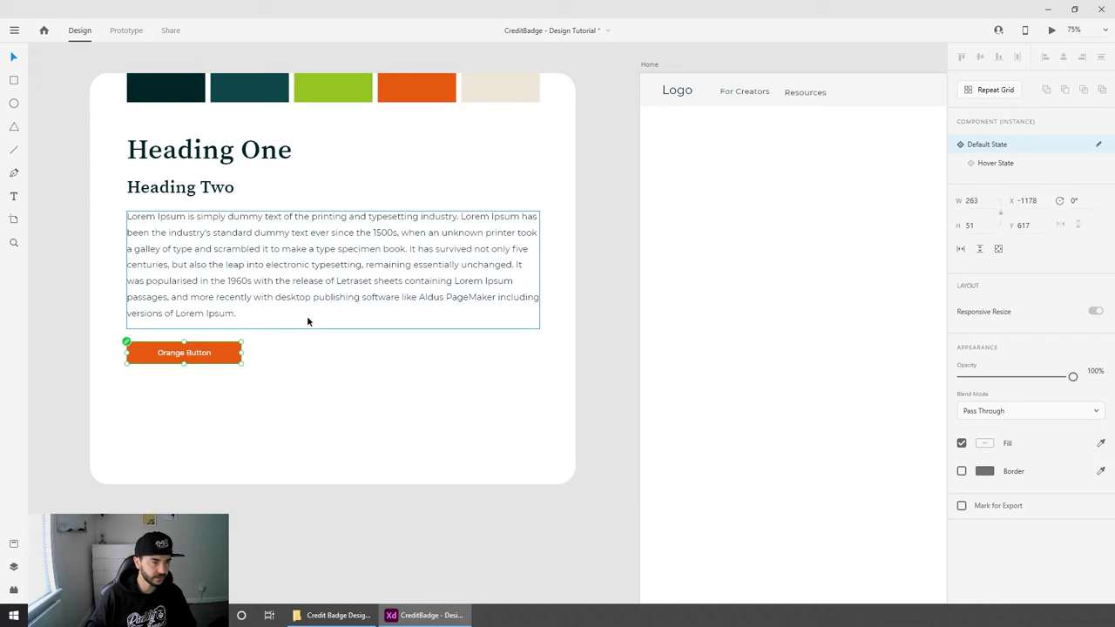
left_click_drag(811, 219, 356, 295)
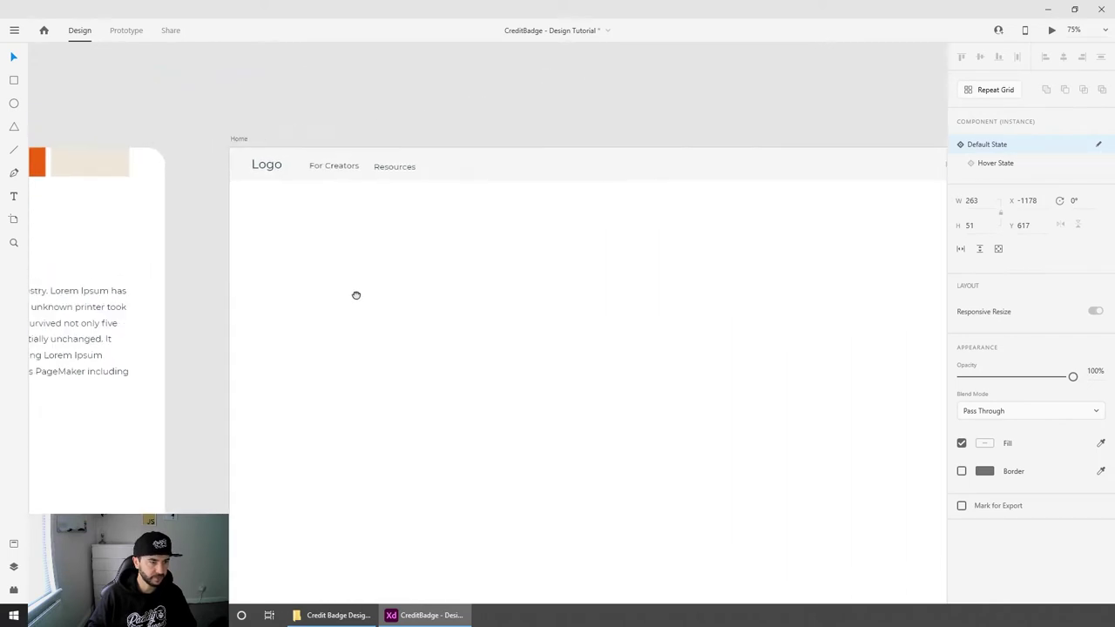
scroll(356, 295, "right", 5)
scroll(430, 276, "up", 1)
key("ctrl+v")
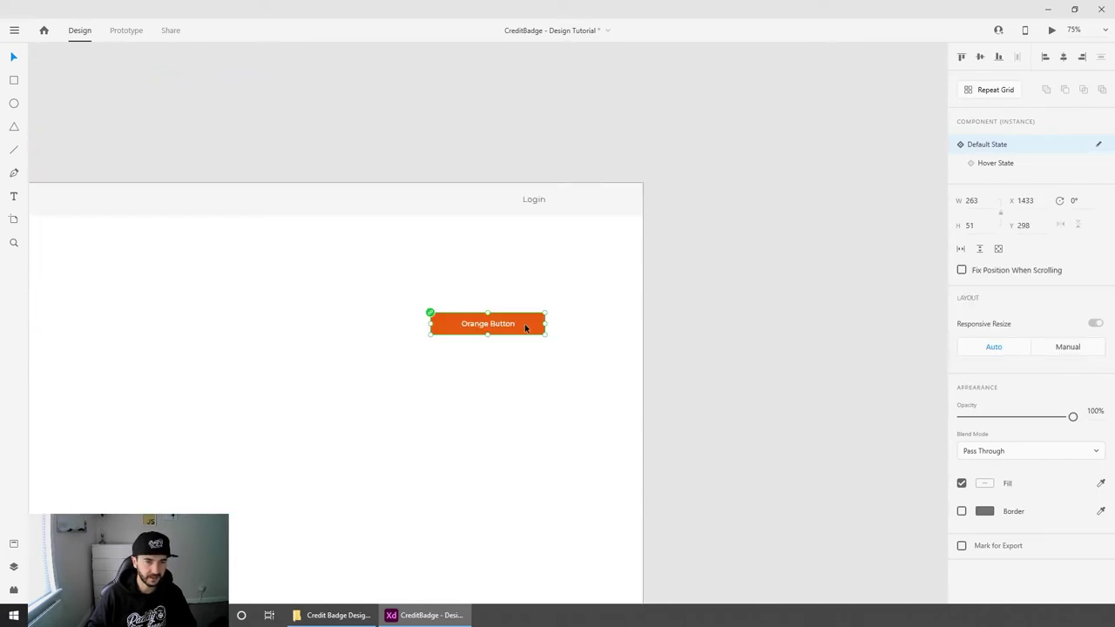
Step: Position the Orange Button in the header's top-right, beside Login
left_click_drag(525, 328, 622, 206)
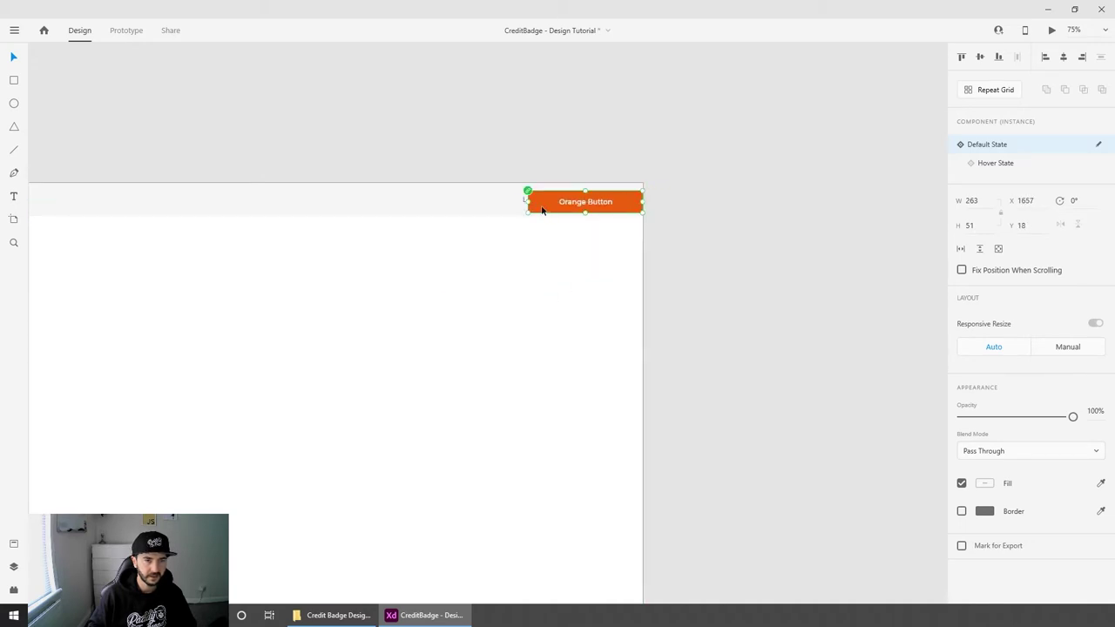
left_click_drag(541, 209, 603, 204)
left_click_drag(535, 202, 464, 200)
left_click_drag(626, 201, 593, 201)
Step: Relabel the button 'Sign Up - It's FREE!' and move Login right next to it
double_click(591, 200)
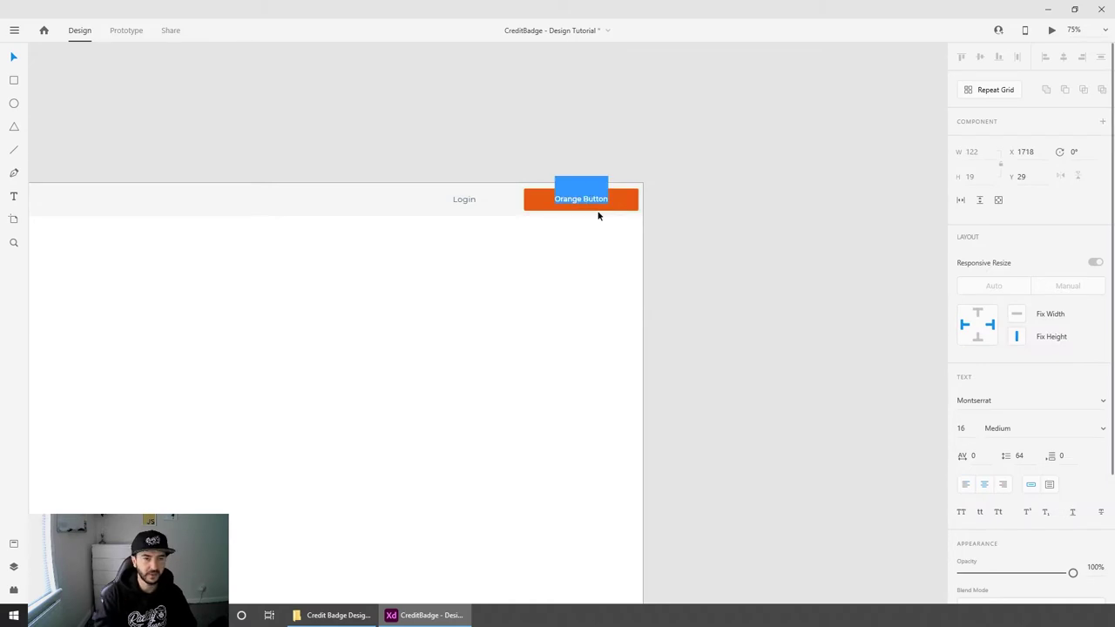
type("Sign Up -")
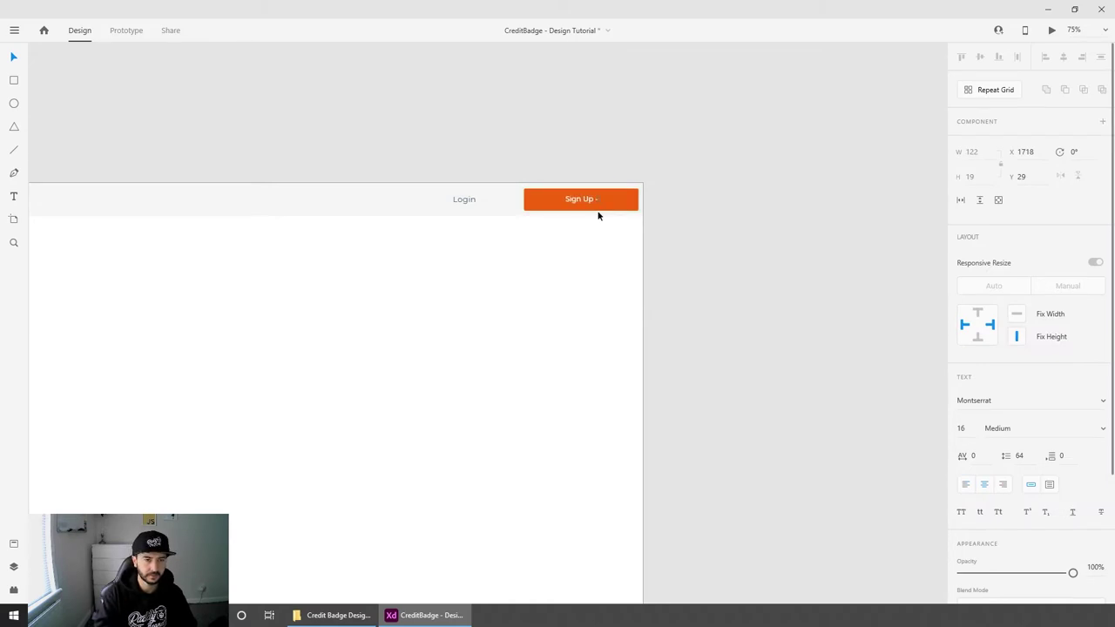
type(" It's")
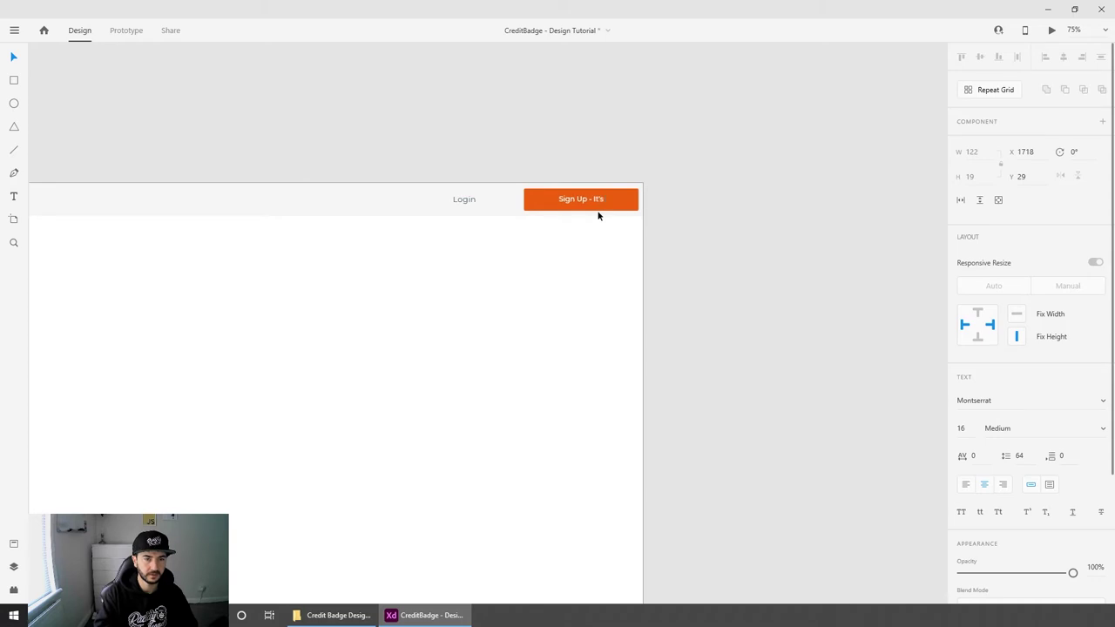
type(" FREE!")
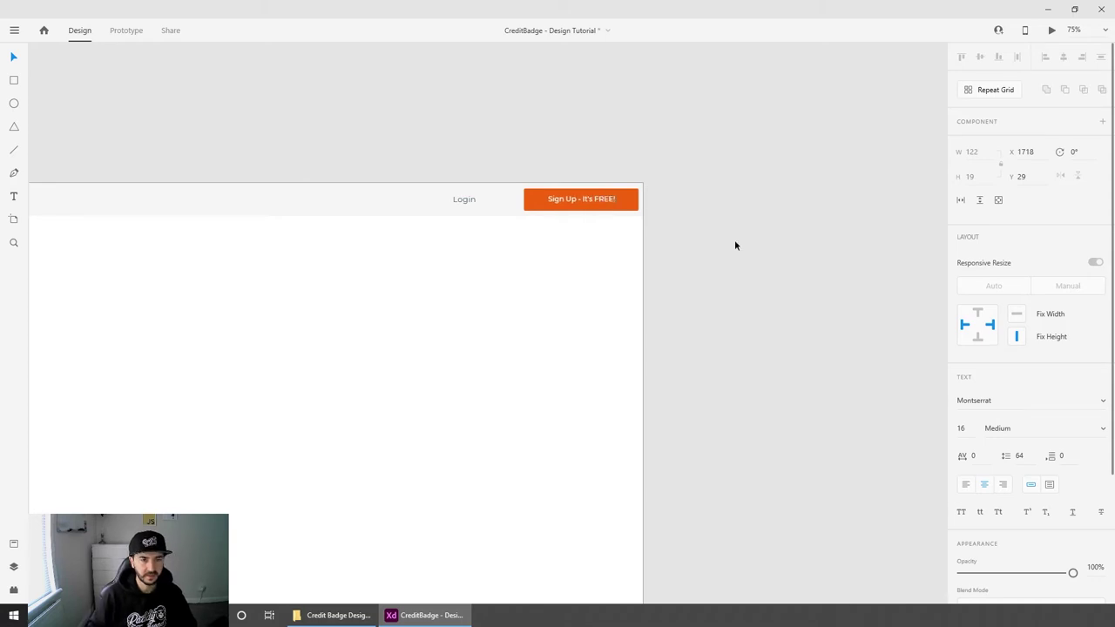
left_click(609, 148)
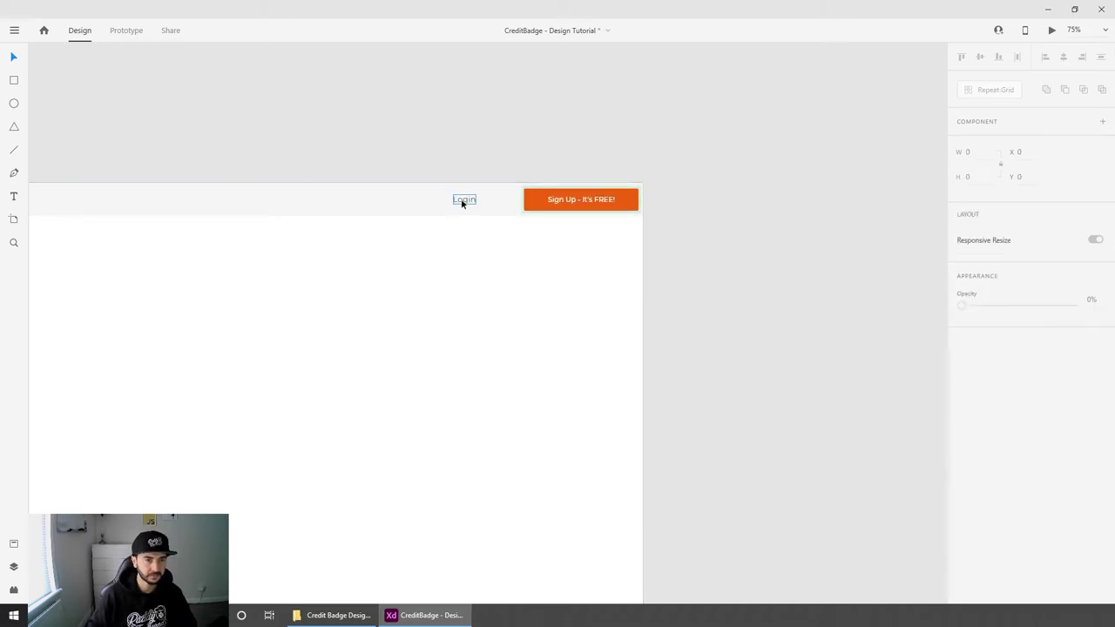
left_click_drag(461, 202, 496, 199)
left_click(728, 234)
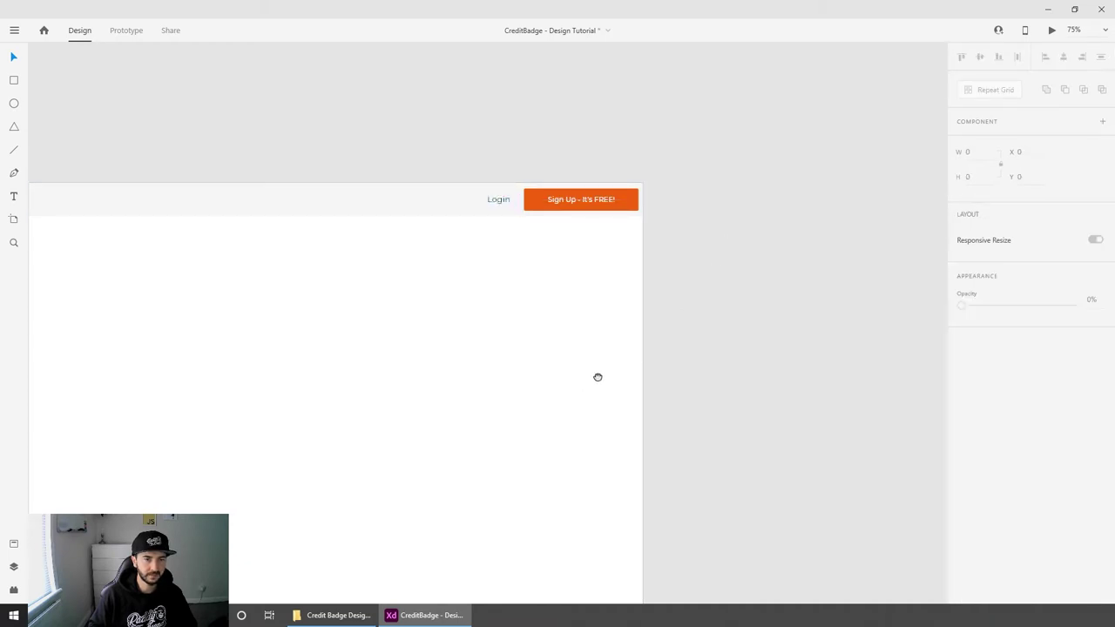
left_click_drag(597, 378, 813, 299)
key("ctrl+minus")
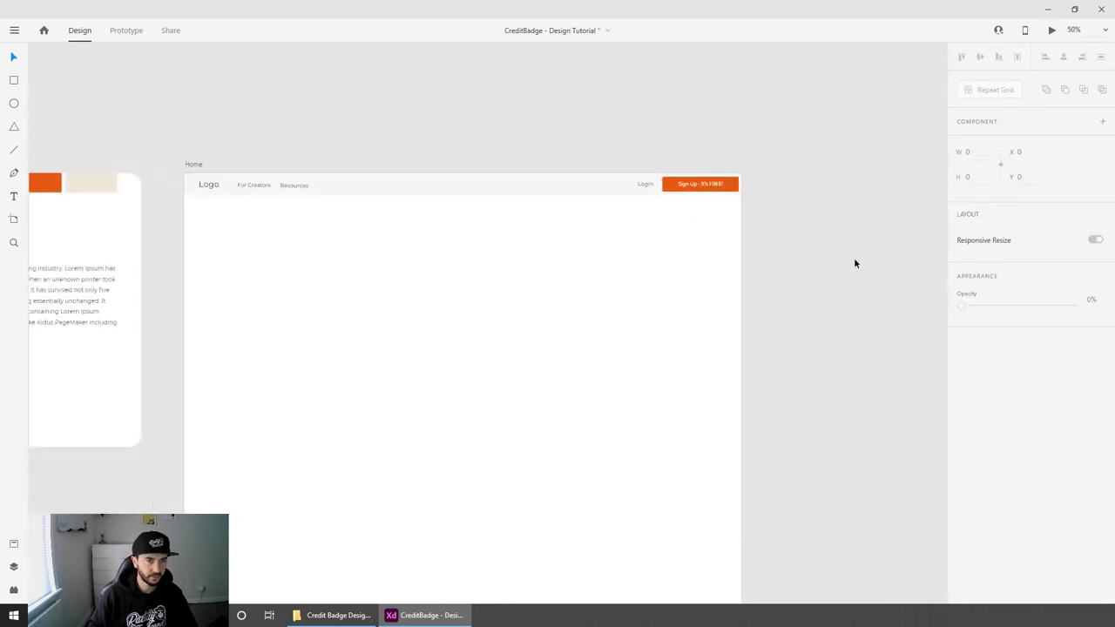
Step: Duplicate the header bar beneath itself as a 1920×934 block filled #DEDEDE
scroll(831, 259, "down", 1)
scroll(831, 259, "down", 1)
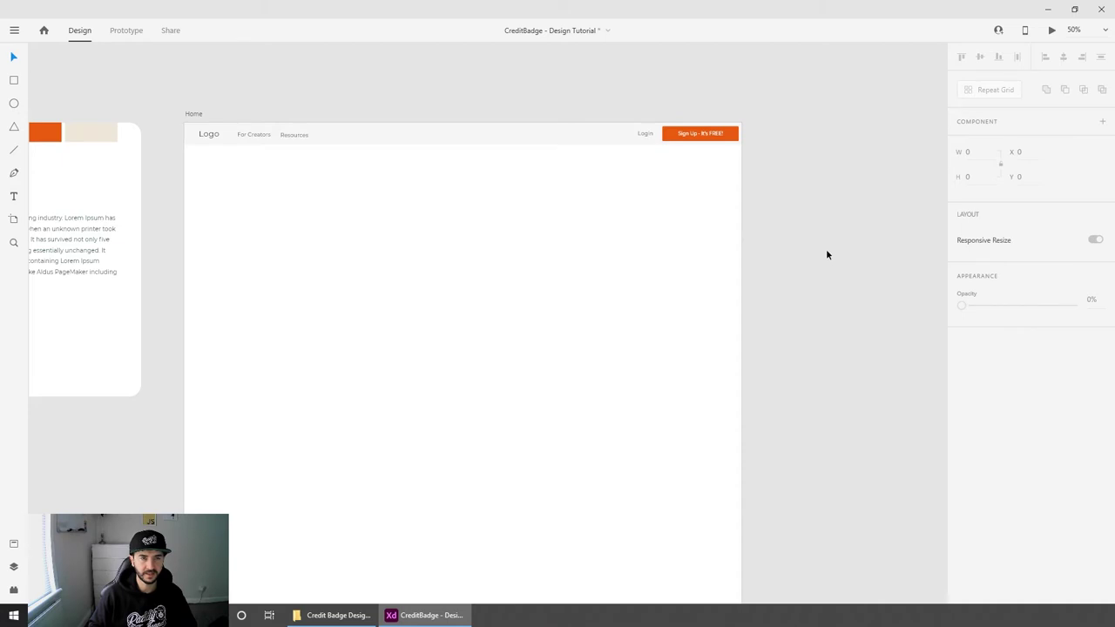
left_click(491, 133)
mouse_move(490, 133)
left_mouse_down()
mouse_move(495, 162)
mouse_move(462, 171)
mouse_move(490, 314)
mouse_move(502, 320)
mouse_move(485, 370)
mouse_move(488, 416)
left_mouse_up()
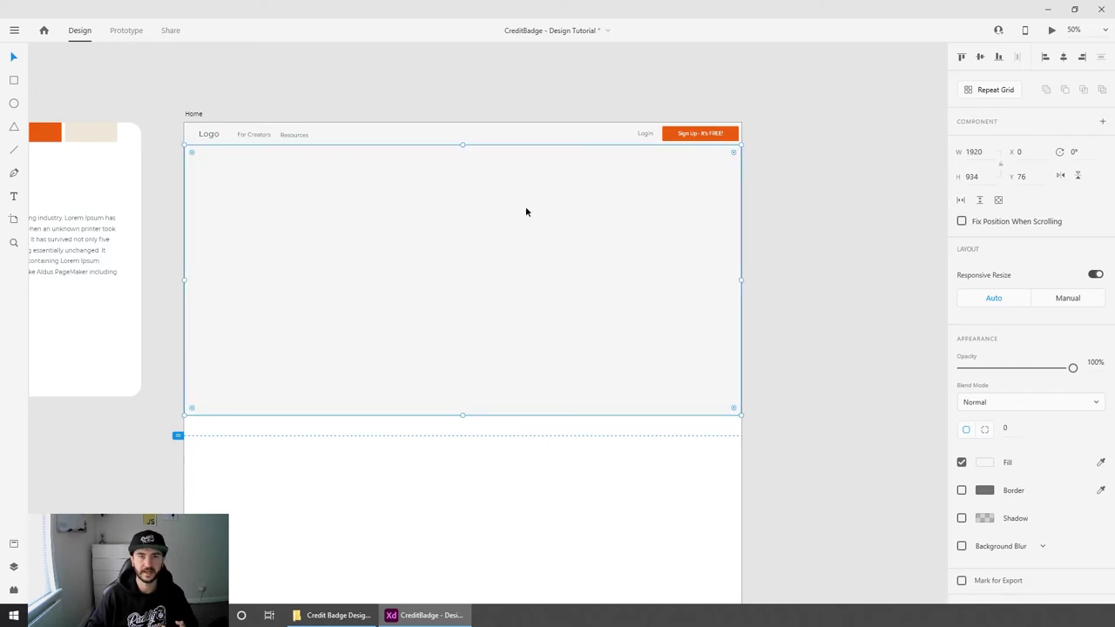
left_click(983, 463)
left_click(808, 409)
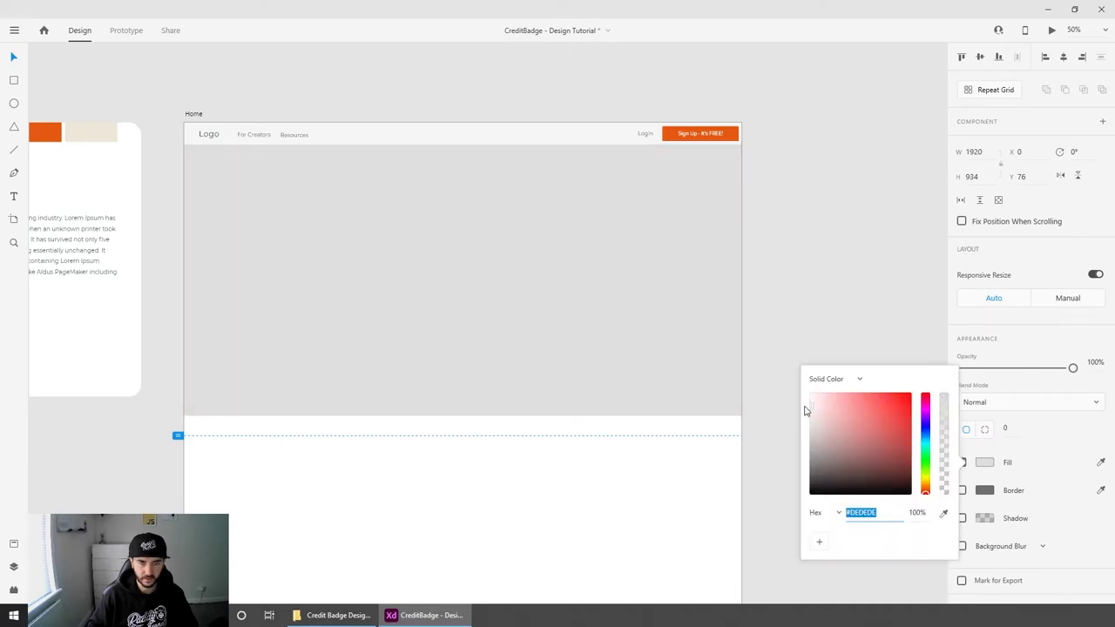
left_click(784, 257)
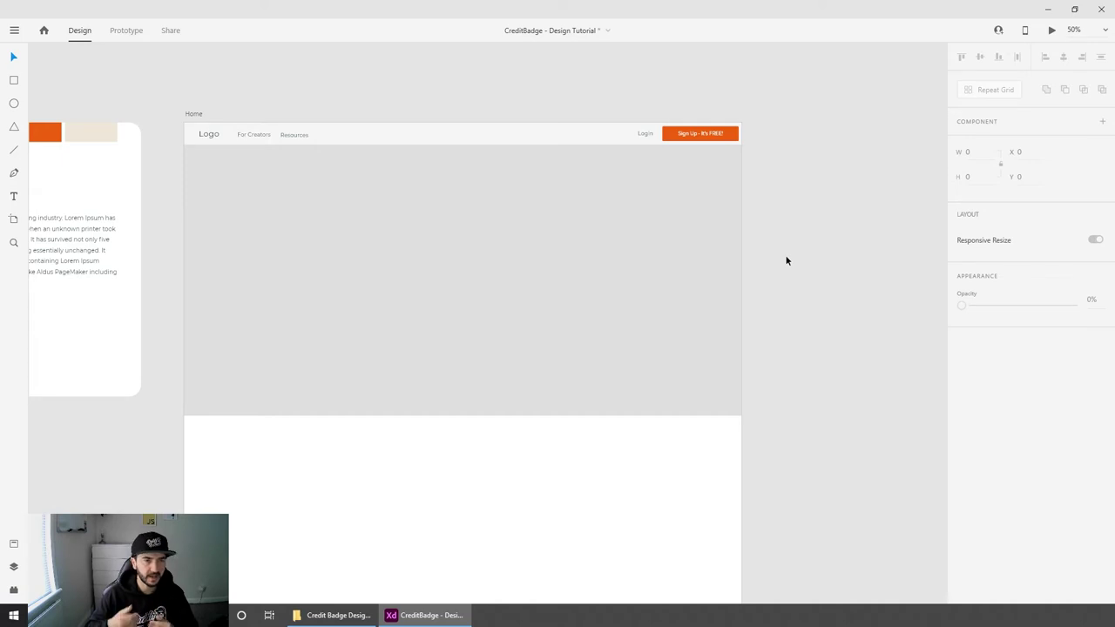
key("ctrl+equal")
Step: Paste the headline 'Give credit where credit is due.' onto the hero's left side
left_click_drag(491, 261, 534, 326)
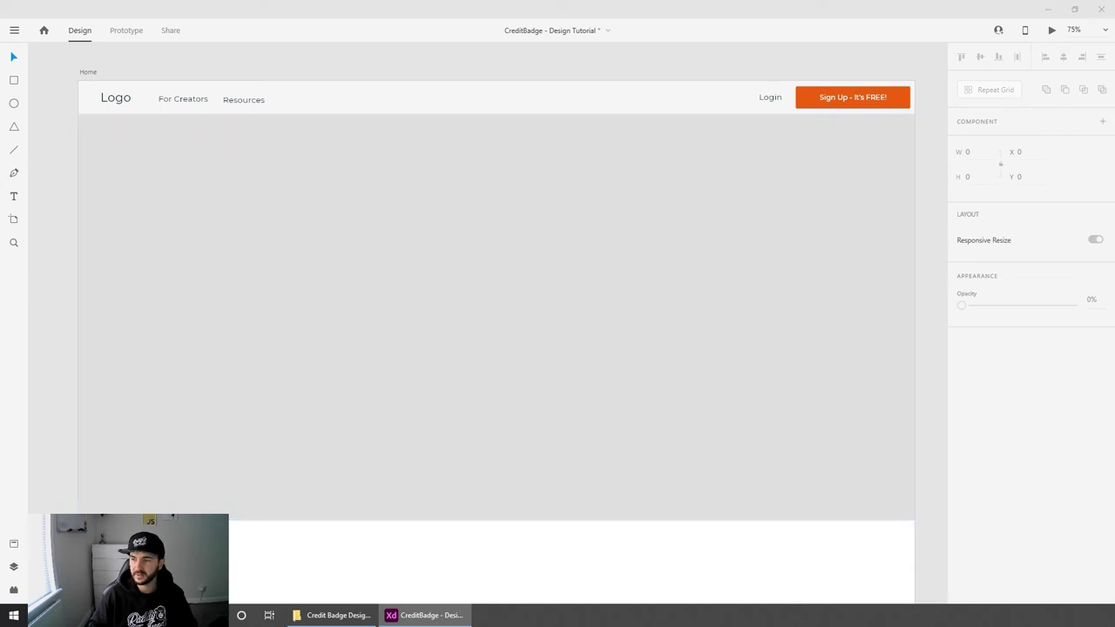
key("ctrl+v")
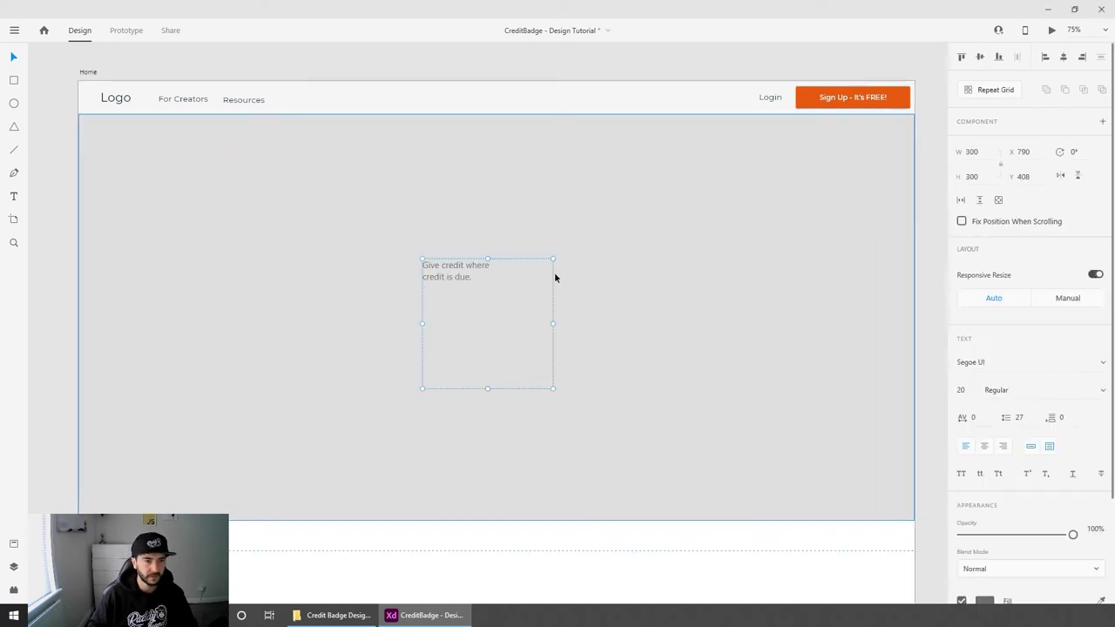
left_click_drag(447, 276, 286, 244)
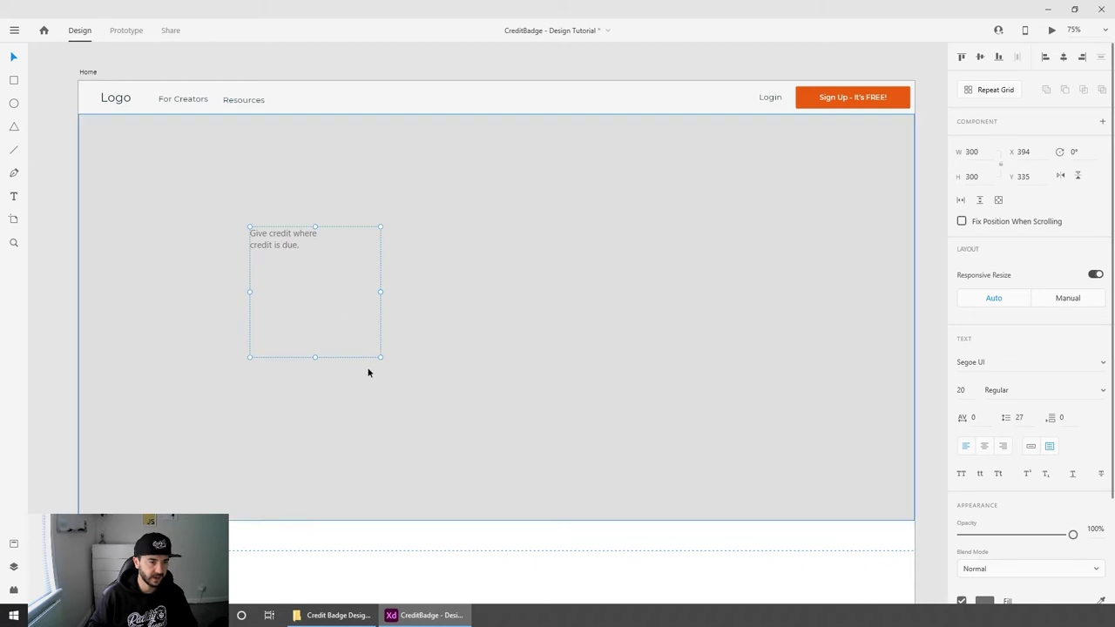
left_click_drag(378, 356, 388, 259)
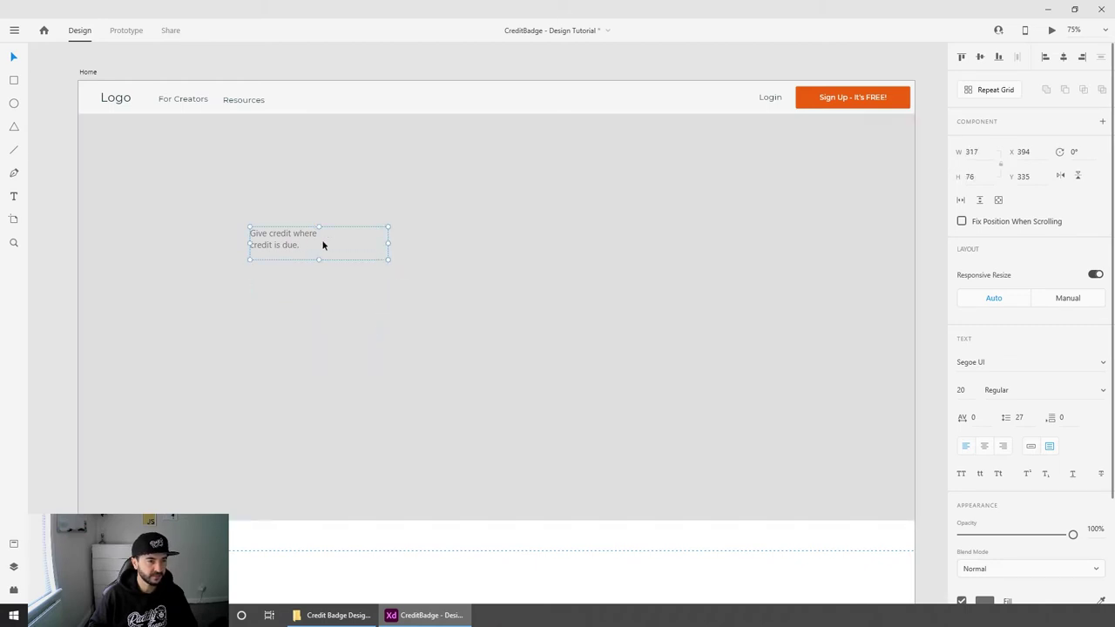
left_click(906, 265)
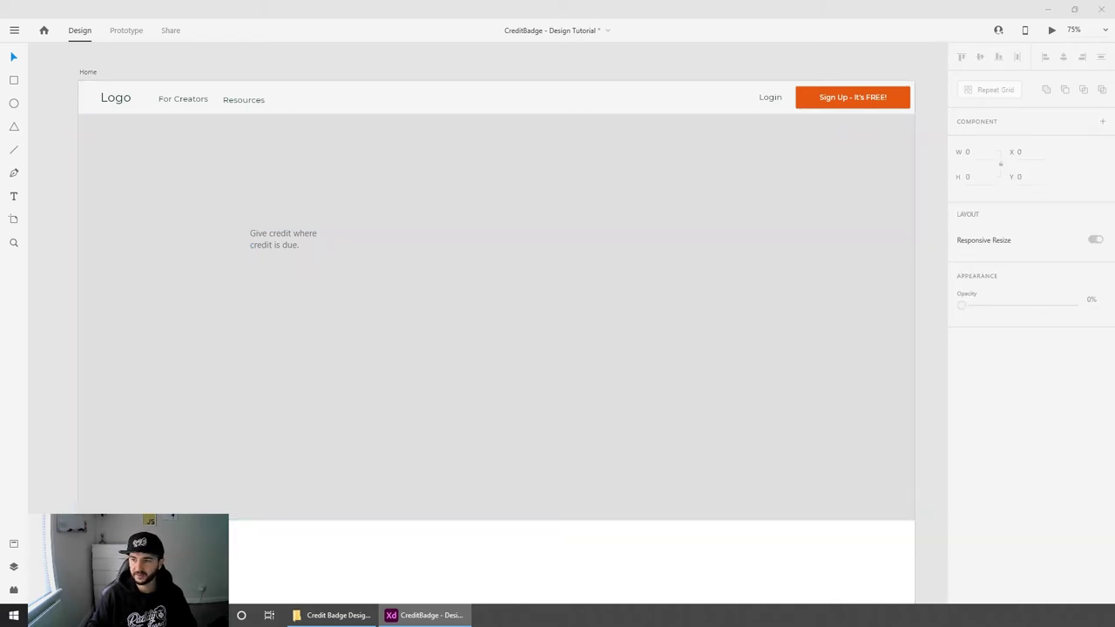
Step: Paste the tagline beneath it on two lines and align both left edges
type("Easily manage your credit contribution in one platform.")
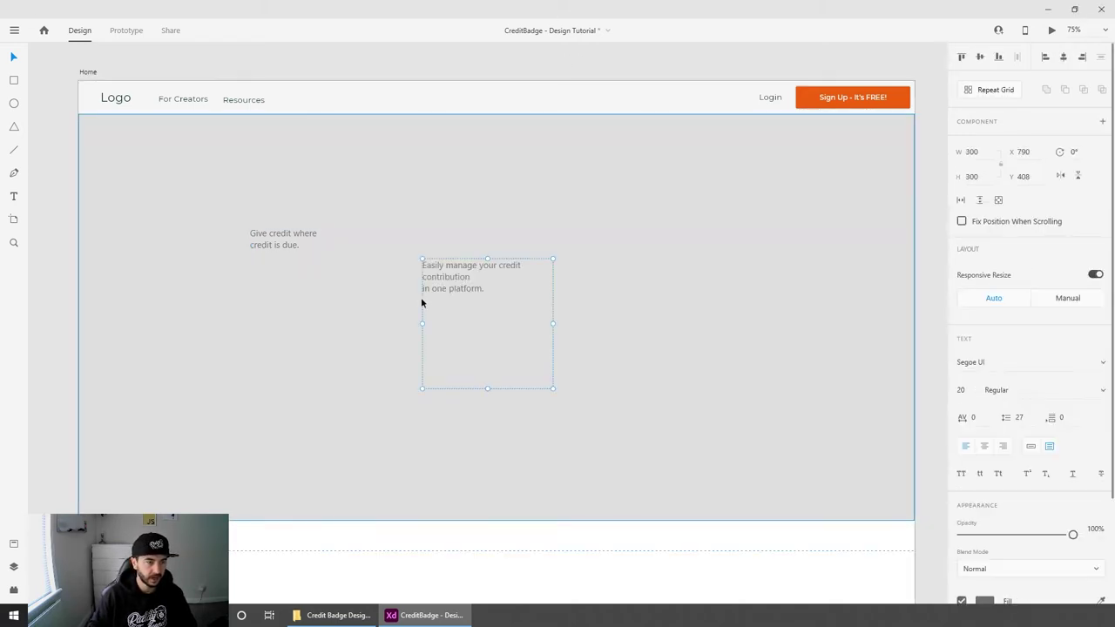
left_click_drag(421, 299, 282, 286)
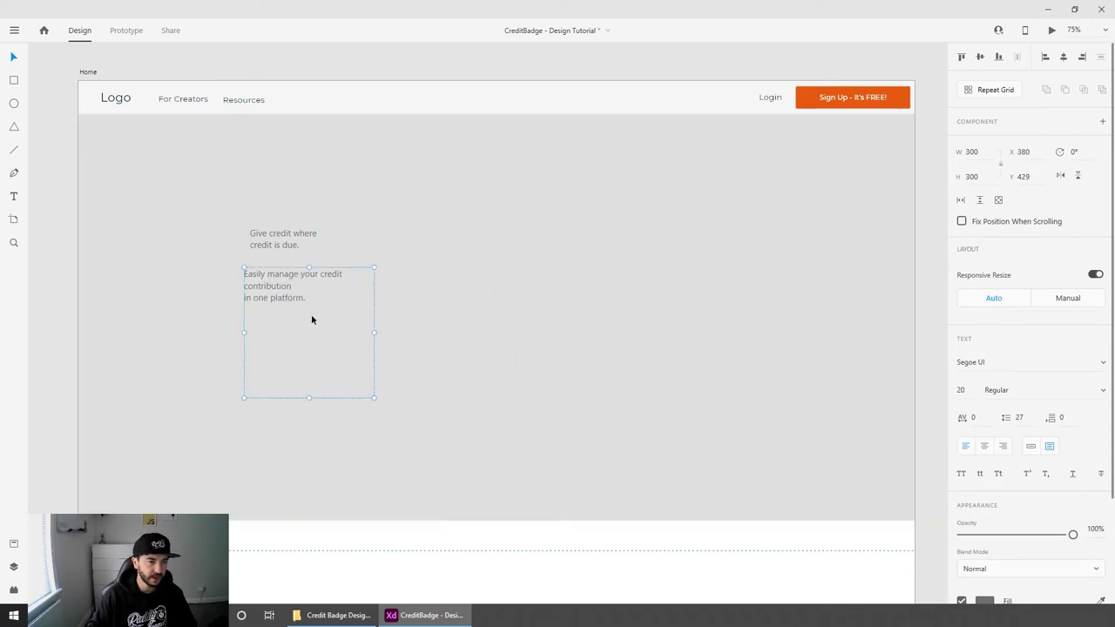
left_click_drag(373, 332, 471, 322)
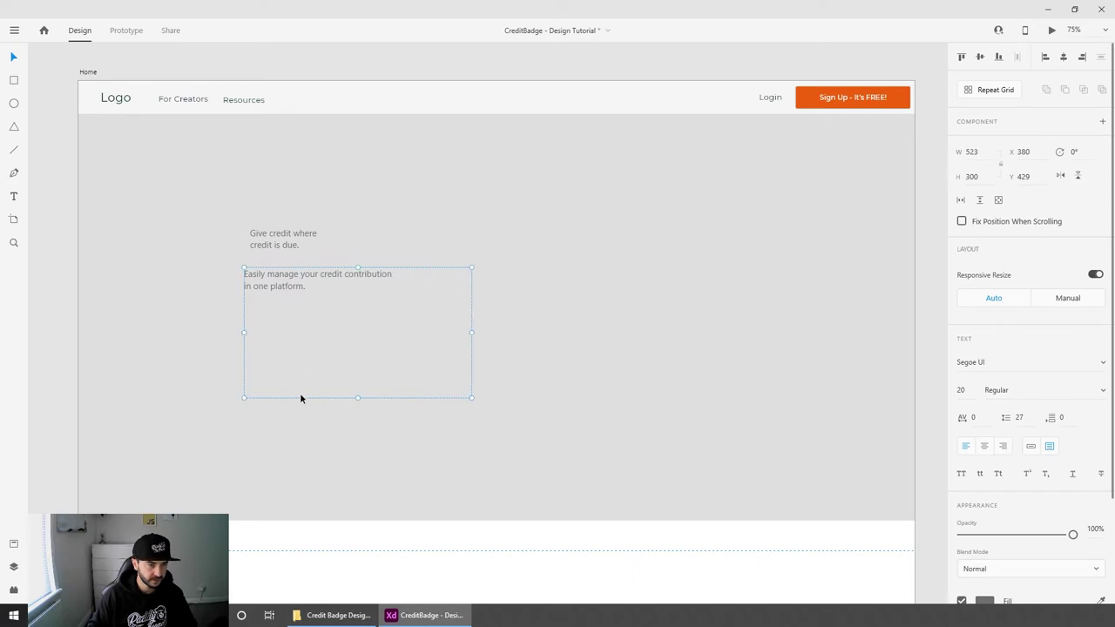
left_click_drag(356, 397, 355, 314)
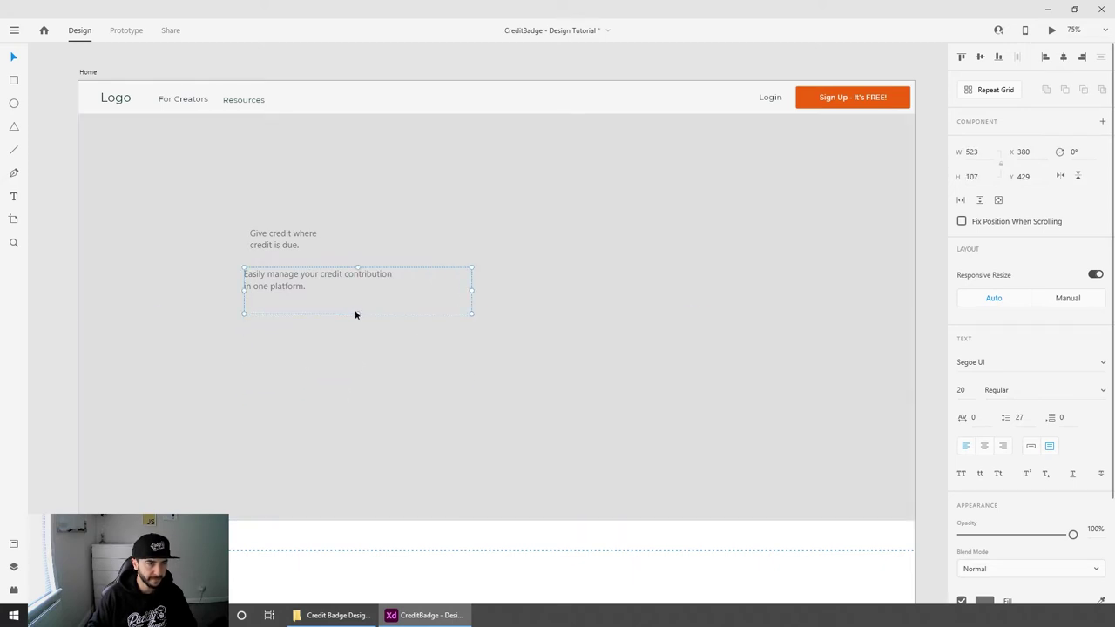
left_click(357, 58)
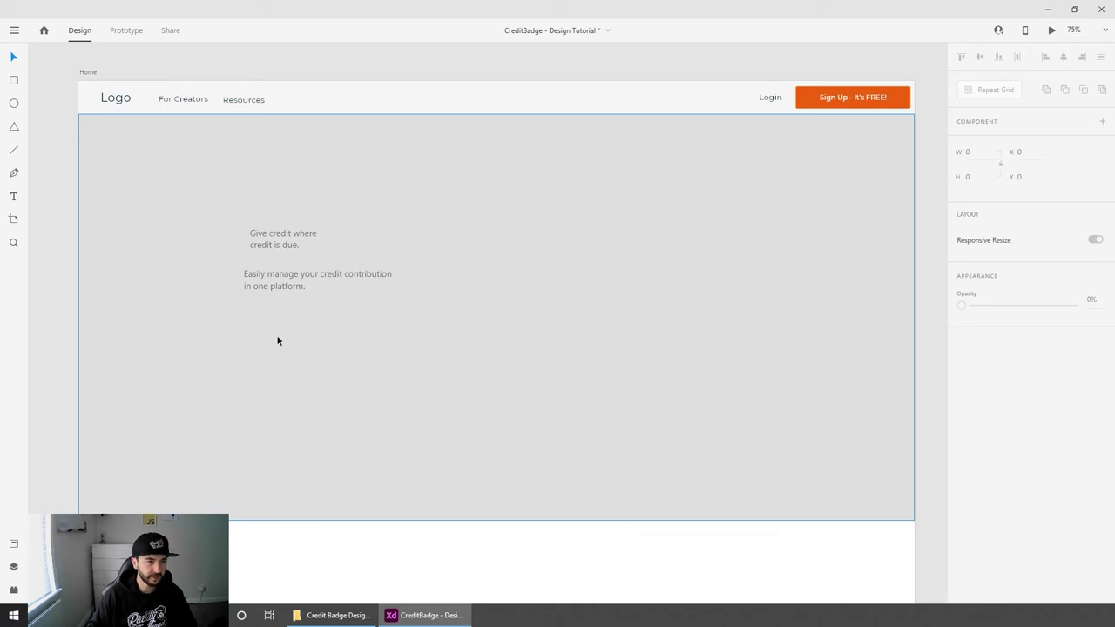
left_click_drag(279, 244, 275, 249)
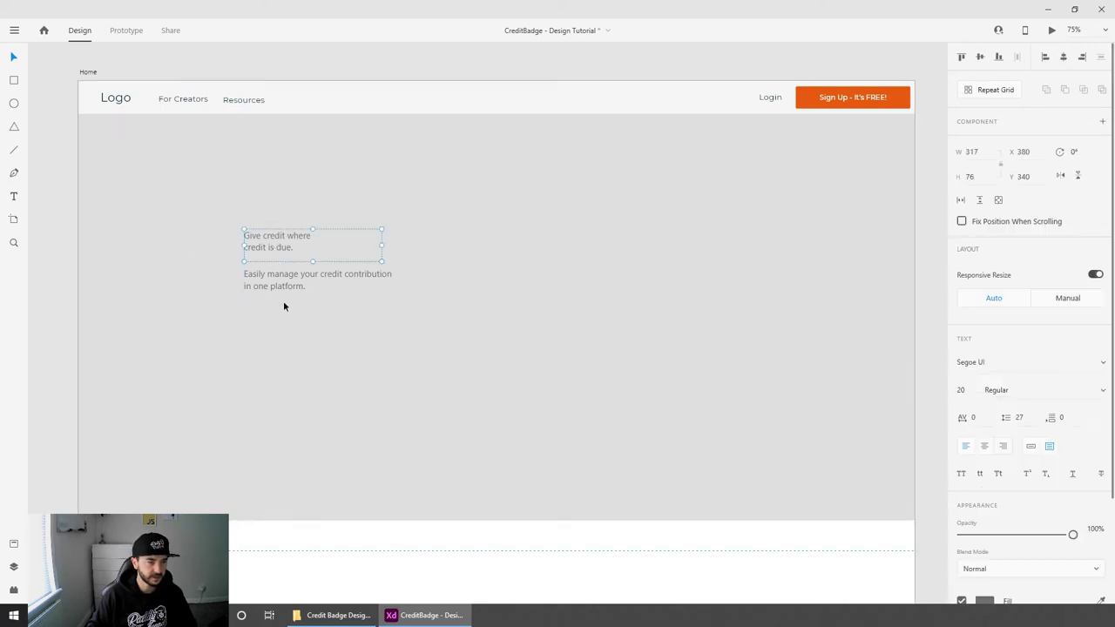
Step: Copy the header button below the tagline and relabel it 'Sign Up'
left_click(894, 96)
left_click_drag(894, 97, 343, 329)
double_click(322, 336)
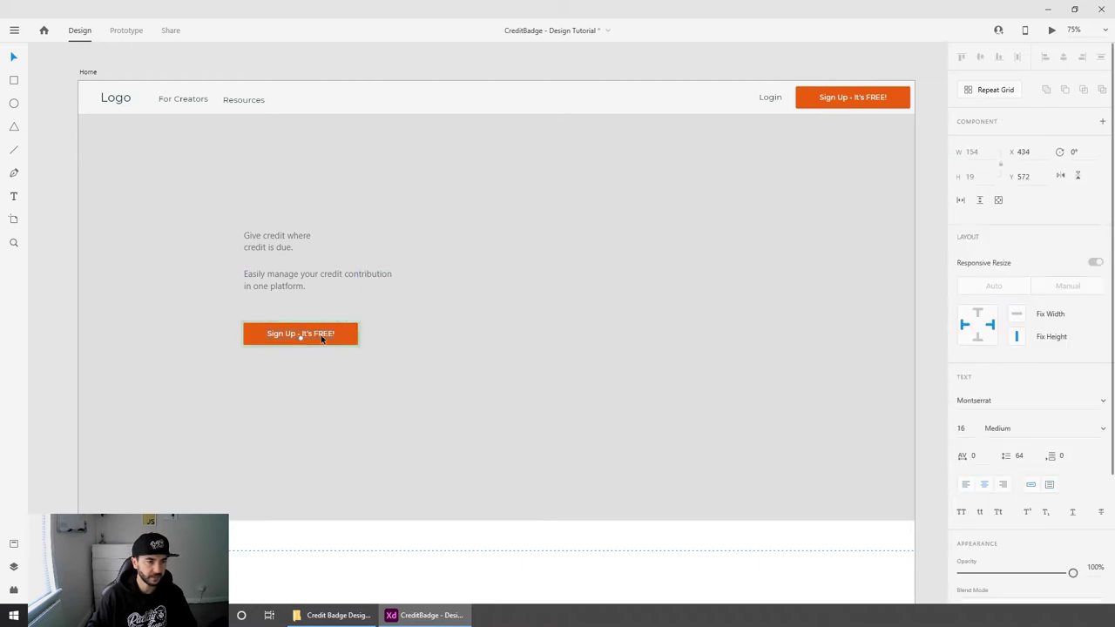
key("Return")
type("Sig")
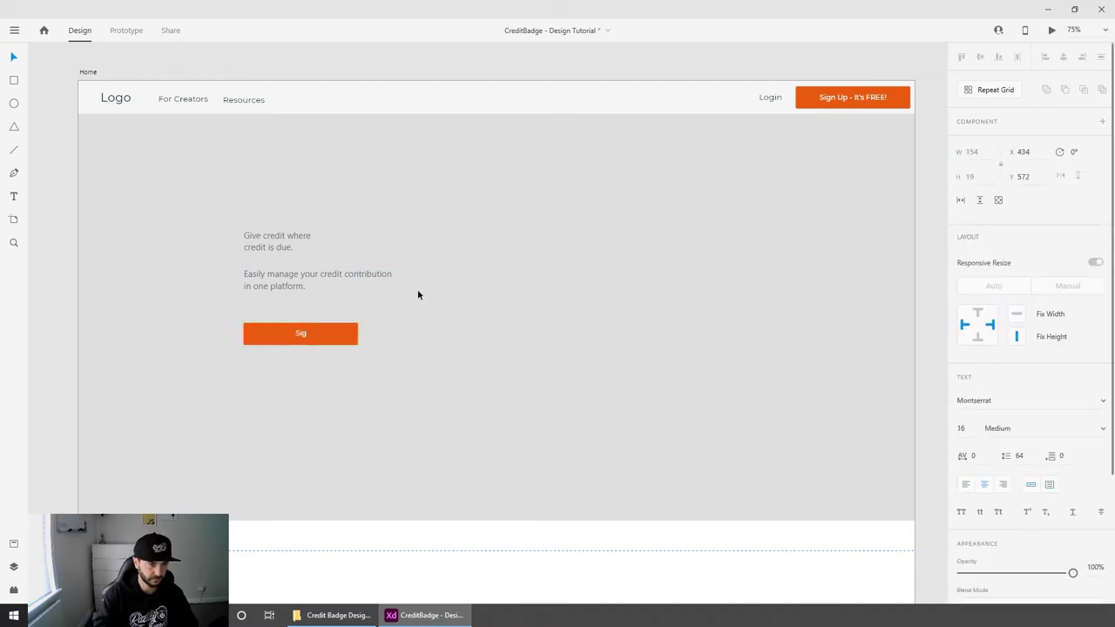
type("n Up")
left_click(544, 346)
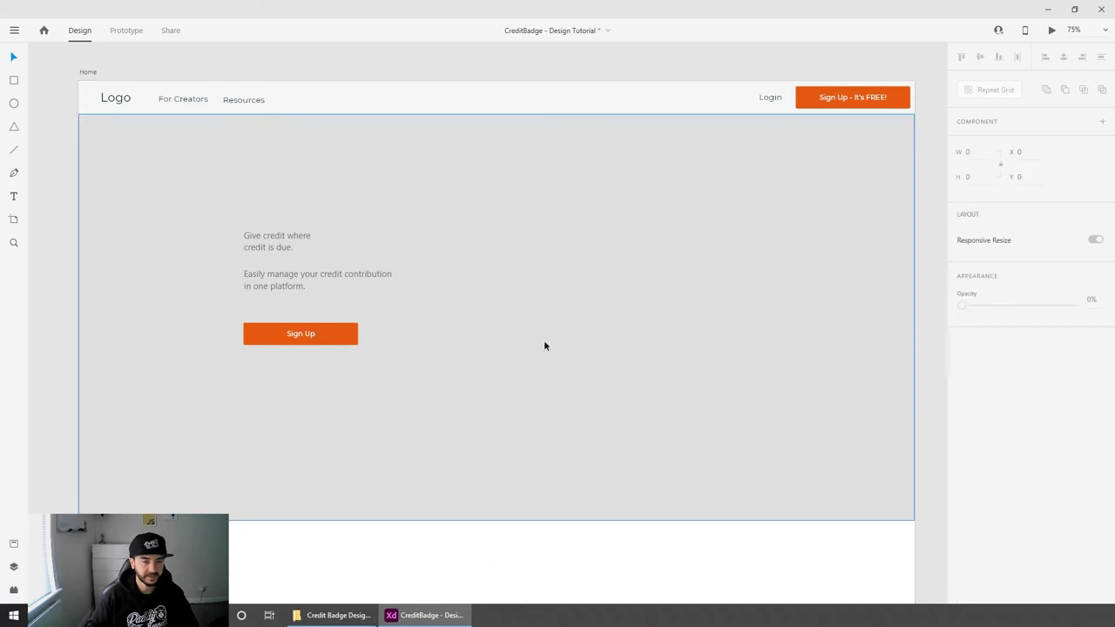
Step: Draw a large white placeholder rectangle on the hero's right side
left_click(14, 80)
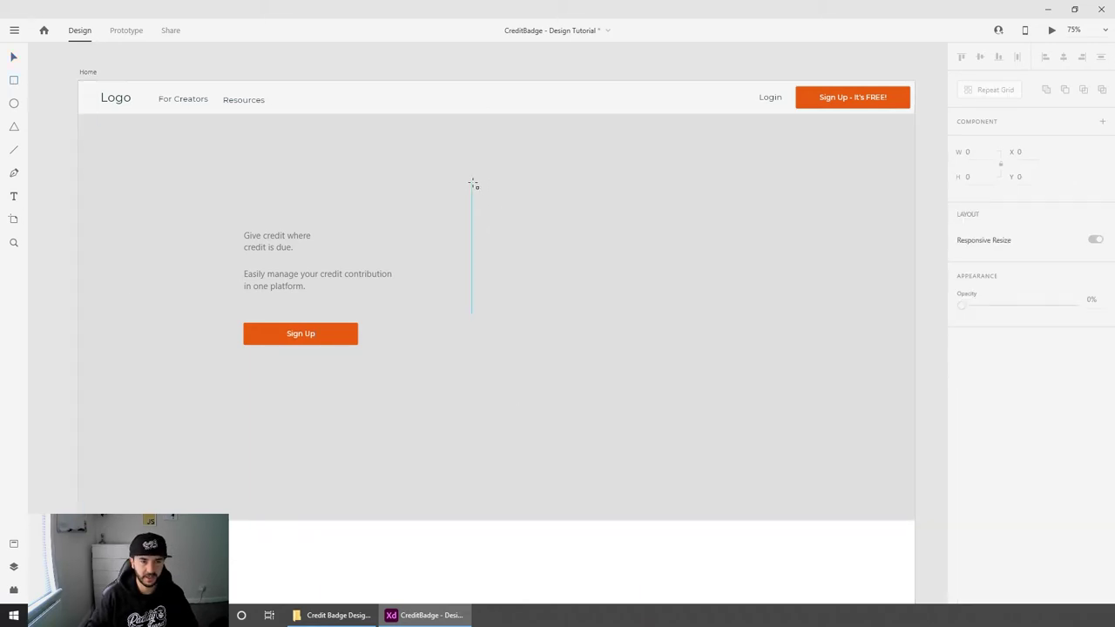
mouse_move(471, 182)
left_mouse_down()
mouse_move(654, 334)
mouse_move(846, 438)
left_mouse_up()
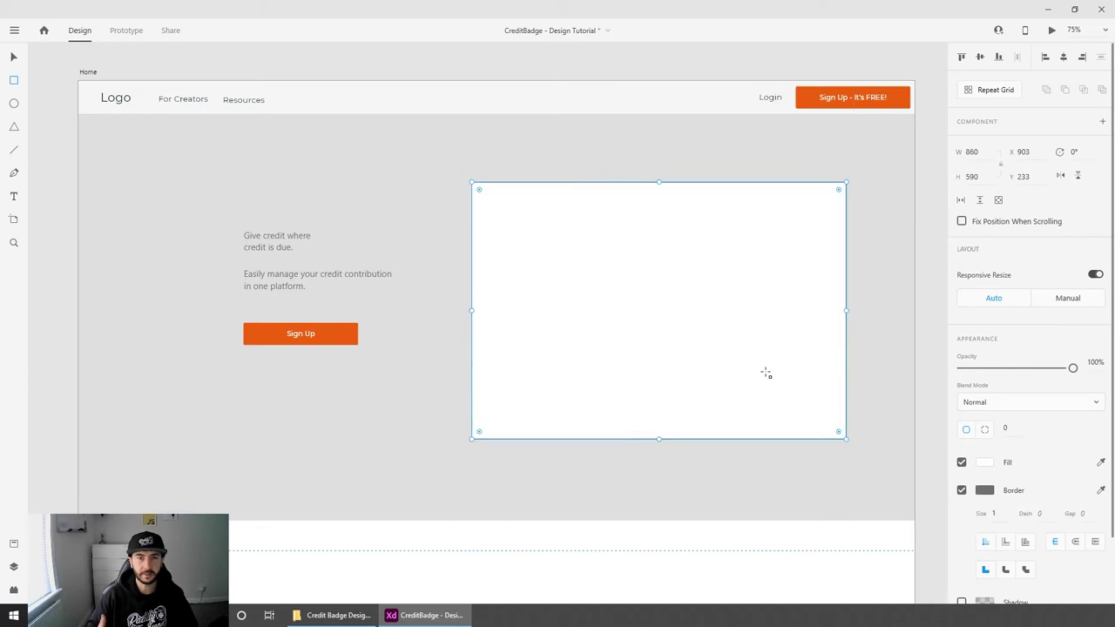
key("Escape")
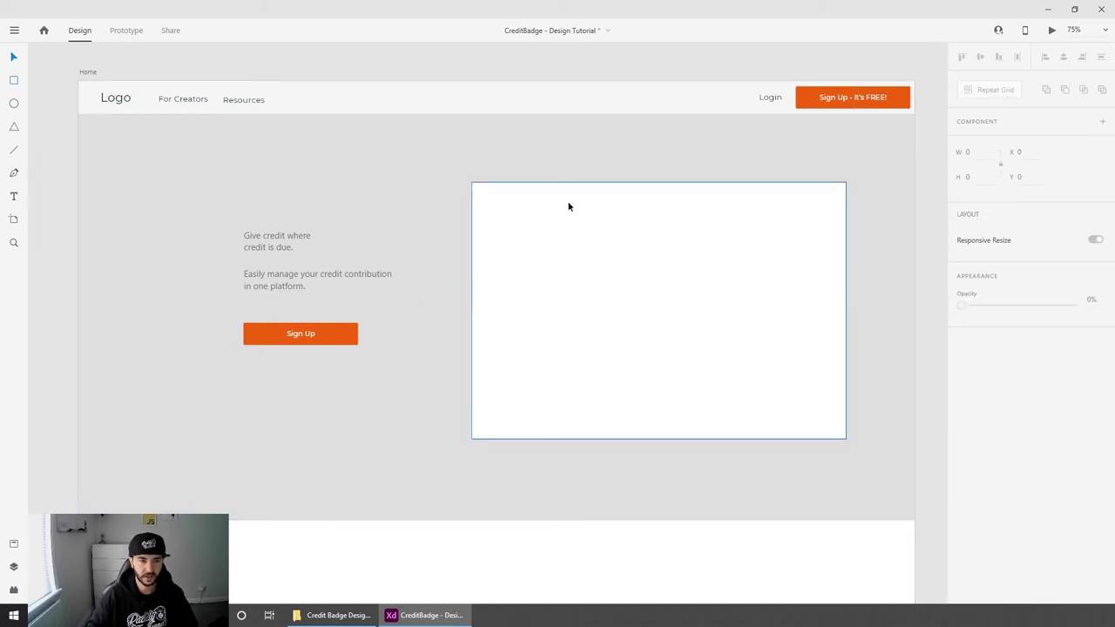
key("ctrl+z")
left_click(132, 55)
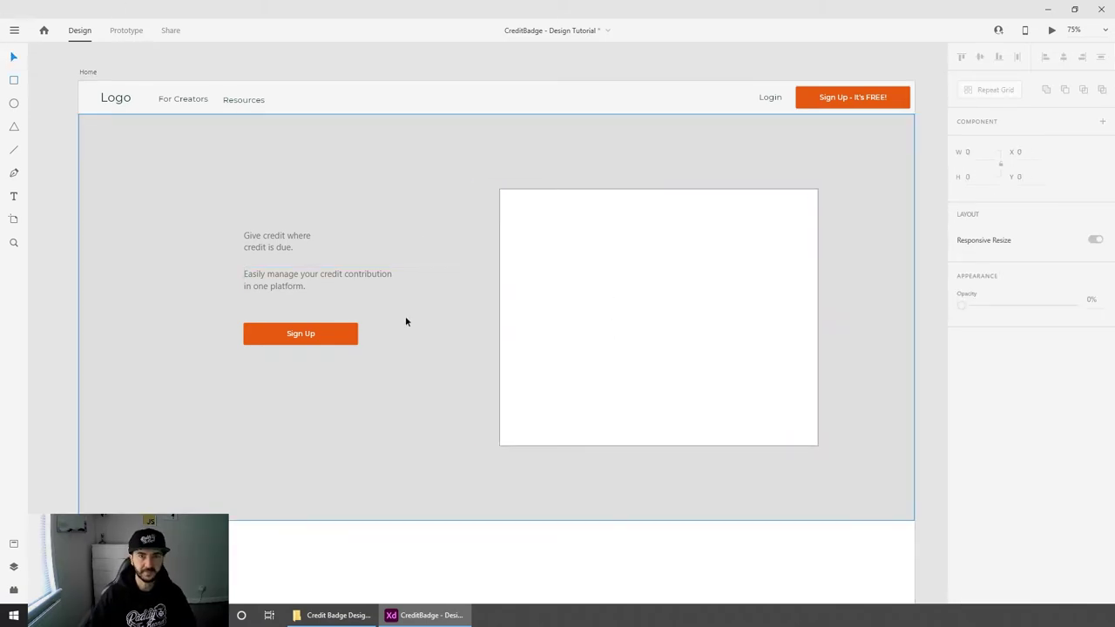
scroll(421, 373, "down", 1)
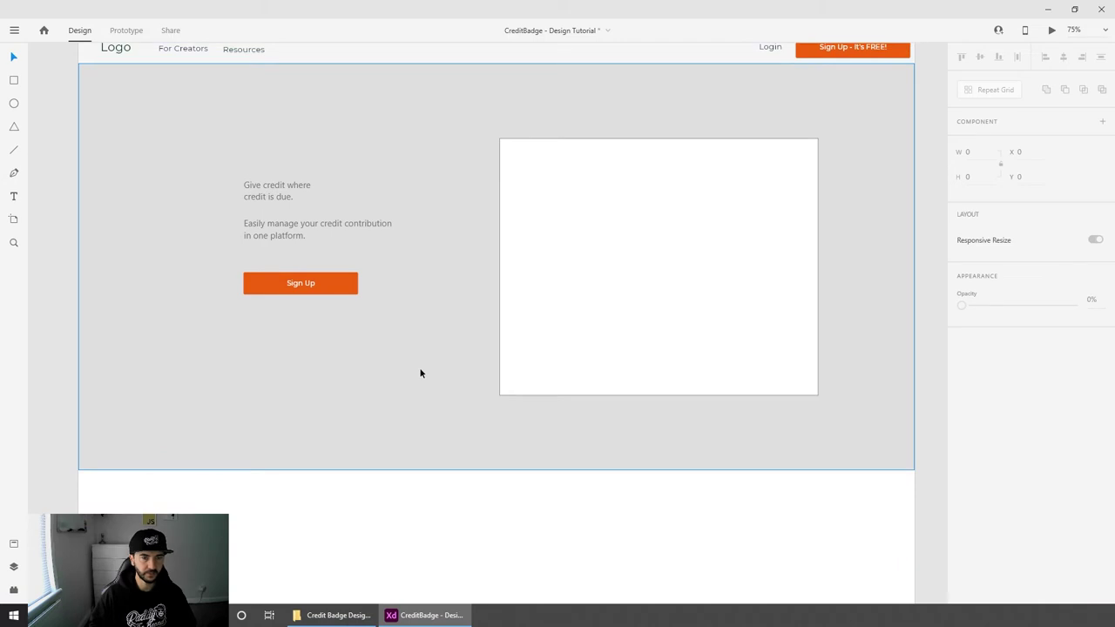
scroll(421, 372, "up", 2)
scroll(421, 372, "down", 2)
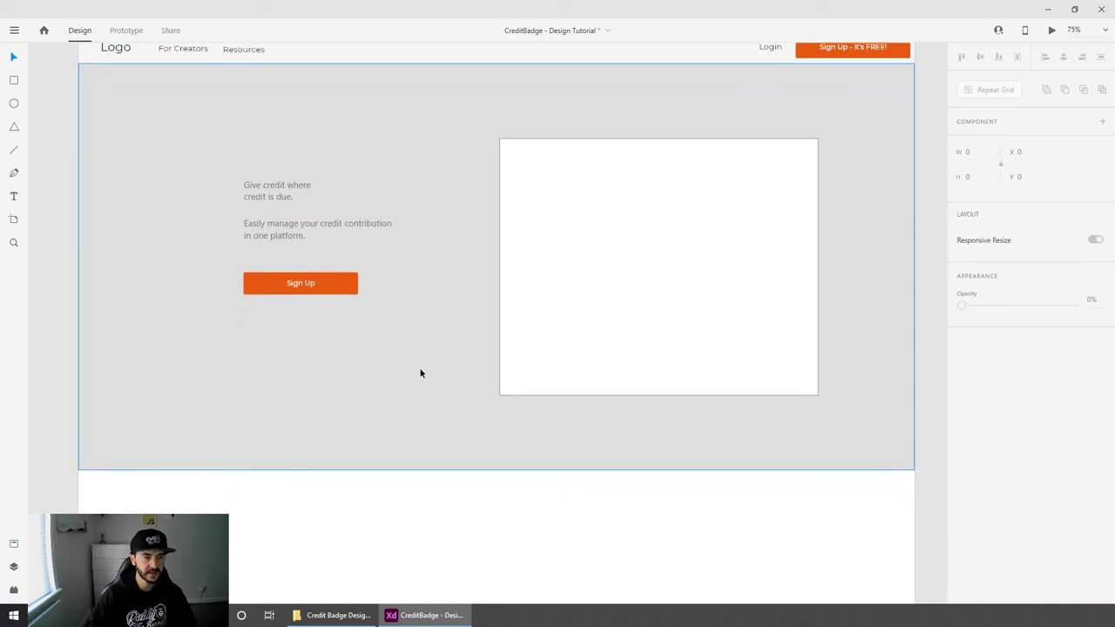
left_click(13, 81)
scroll(151, 256, "down", 2)
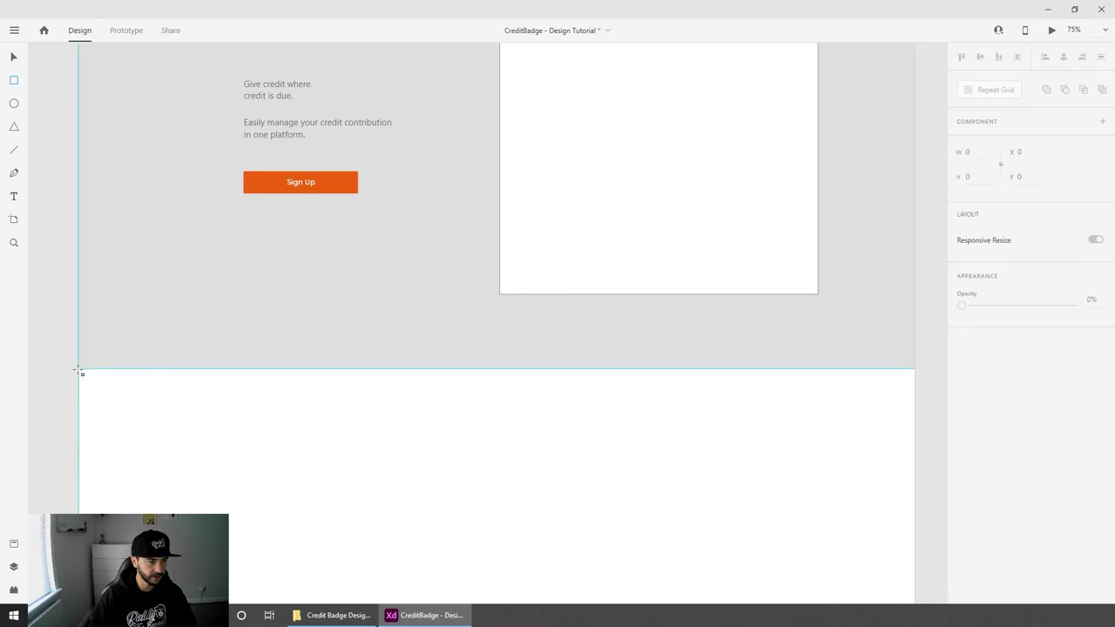
Step: Draw a full-width light grey #F1F1F1 strip across the artboard below the hero
left_click_drag(78, 369, 914, 400)
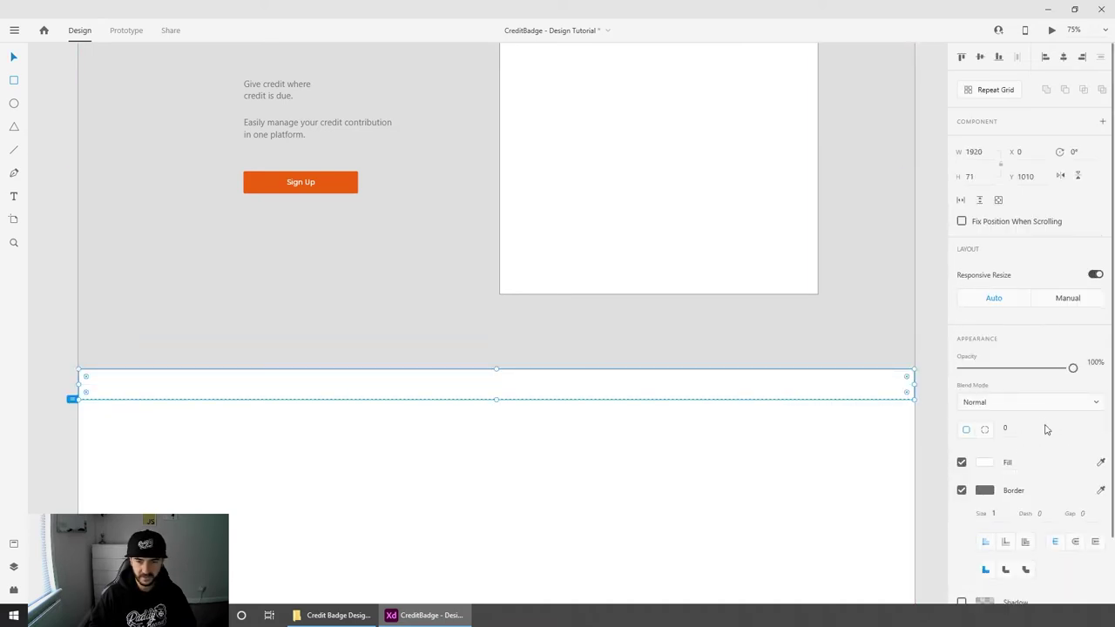
left_click(985, 463)
left_click_drag(810, 406, 807, 402)
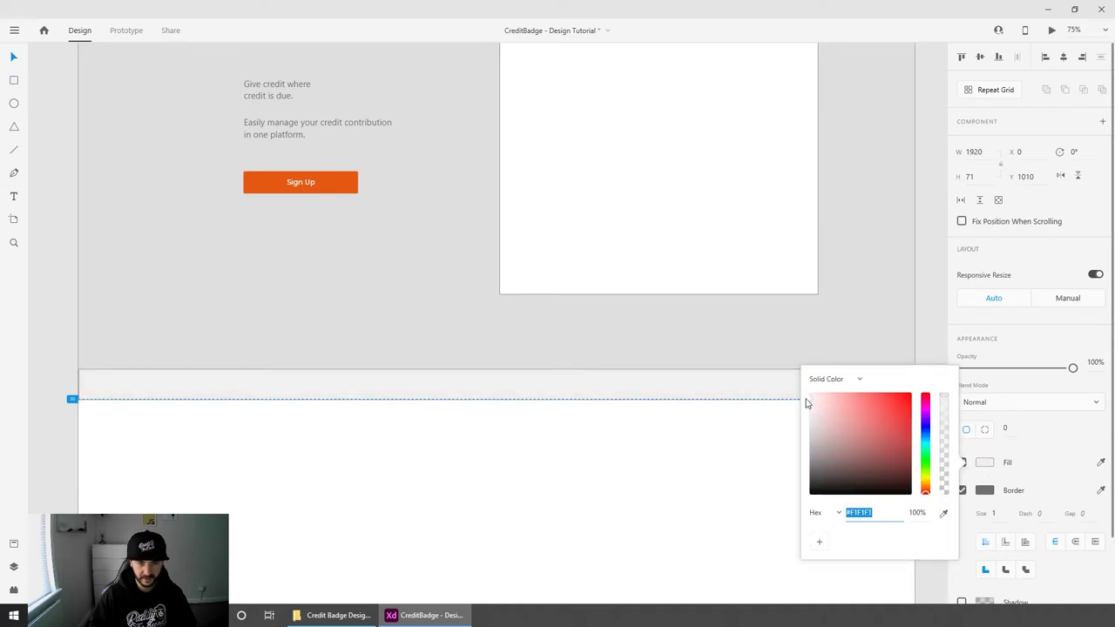
left_click(750, 417)
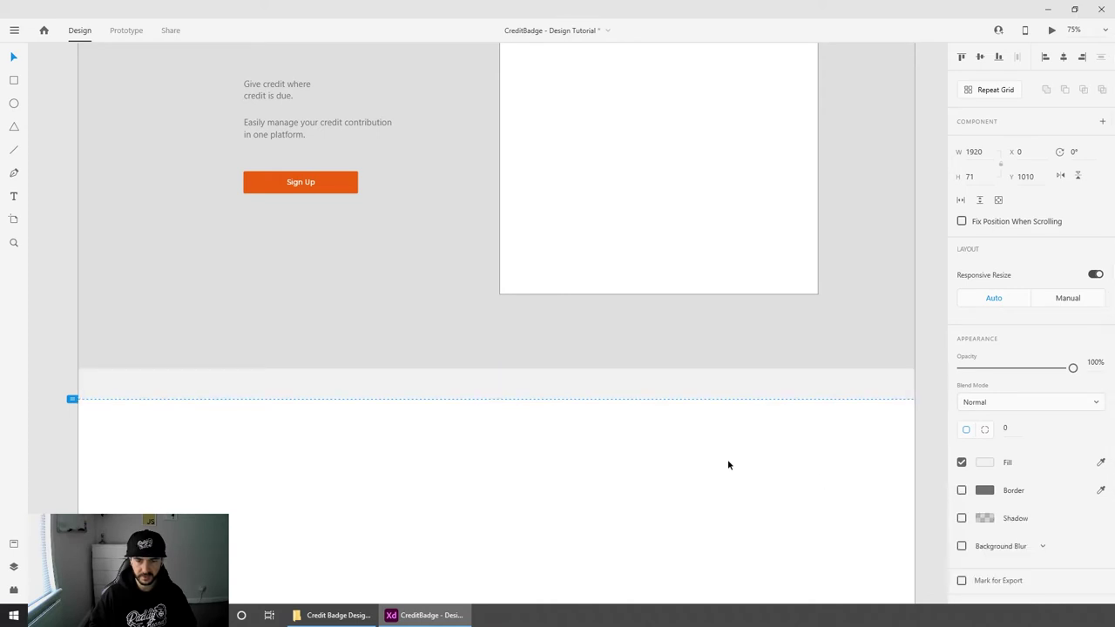
left_click(733, 414)
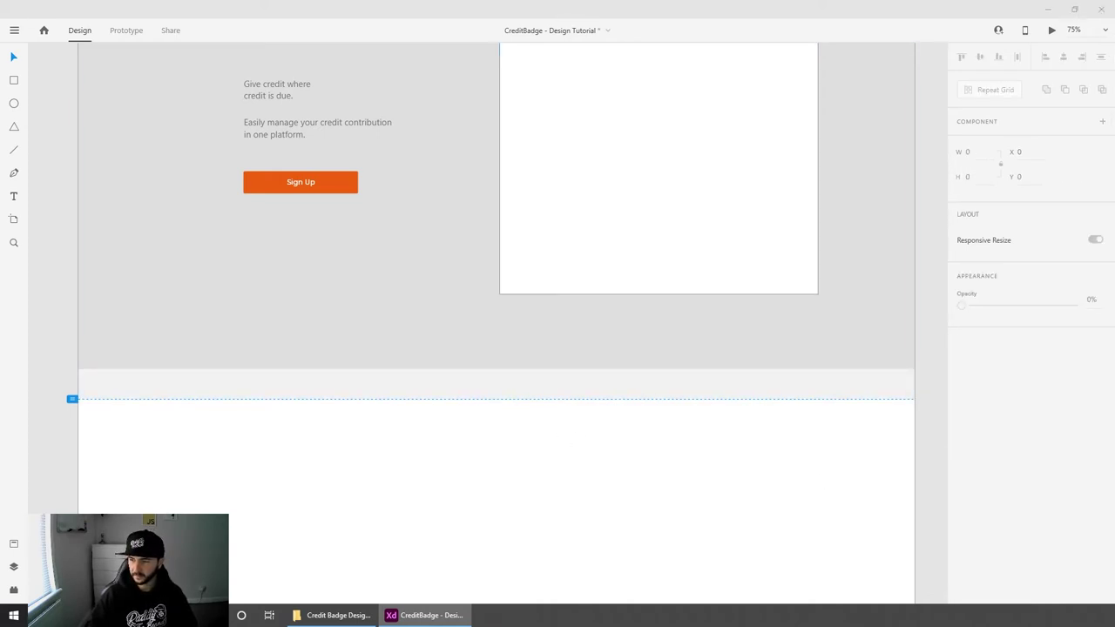
Step: Paste the creators paragraph into the strip as one centre-aligned line, centred on the artboard
type("Are you a YouTuber, Blogger, Instagrammer, or Twich streamer? Learn the benefits of using our platform.")
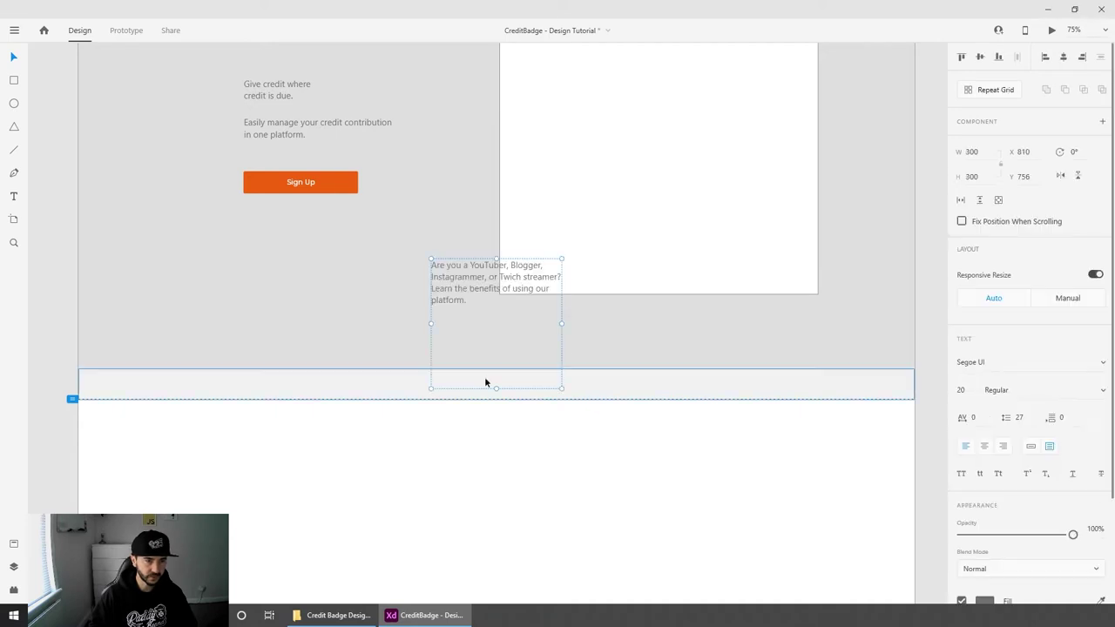
left_click_drag(456, 281, 341, 400)
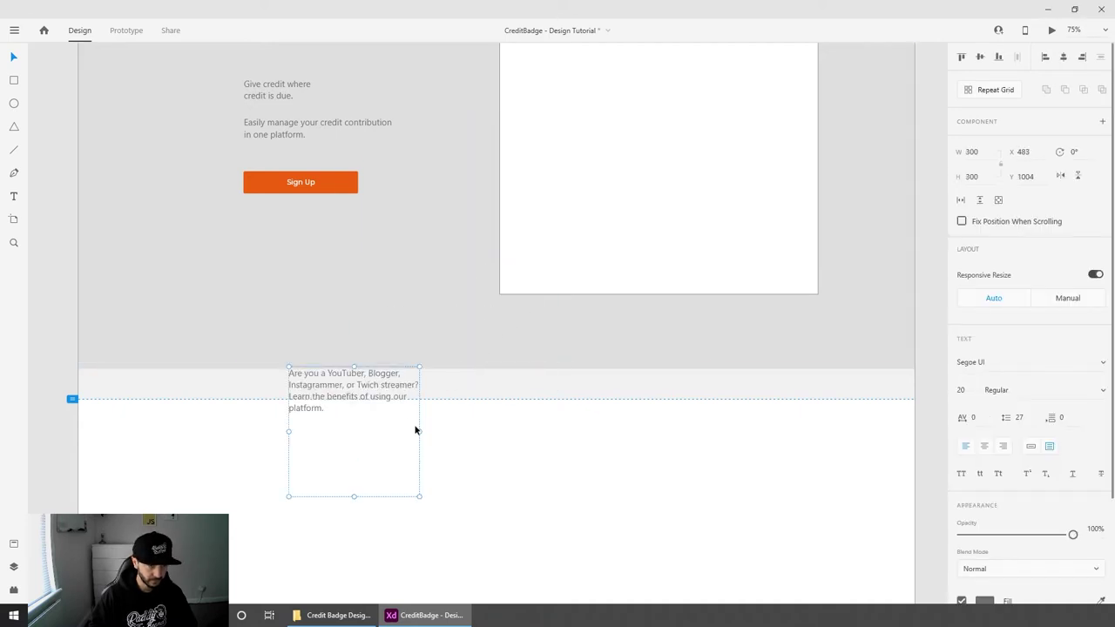
left_click_drag(415, 428, 791, 409)
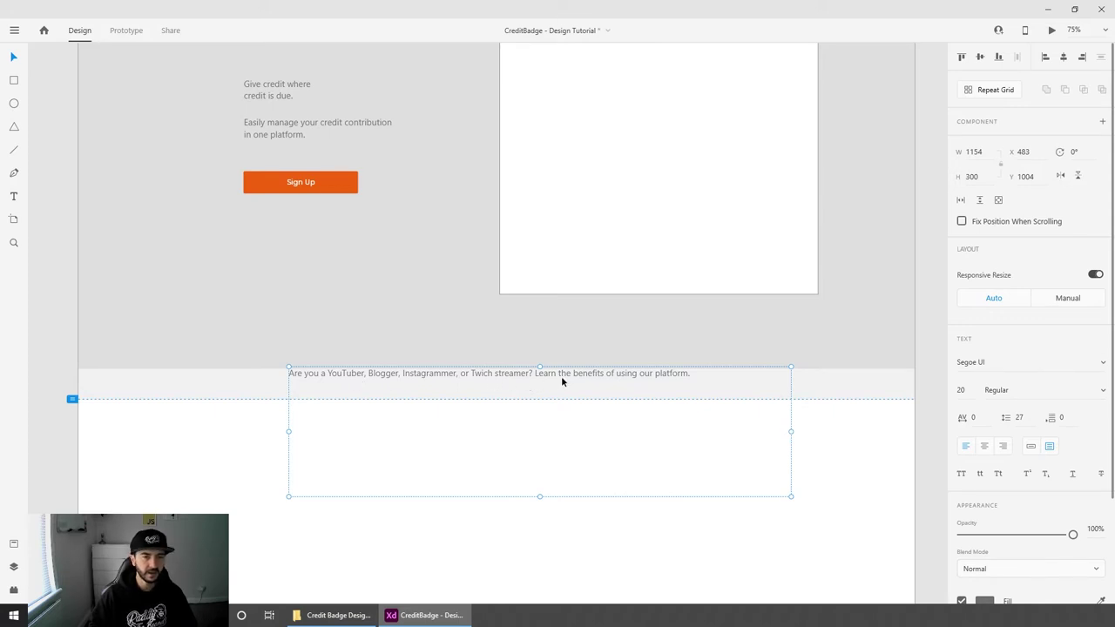
left_click_drag(563, 380, 577, 393)
left_click_drag(553, 505, 589, 391)
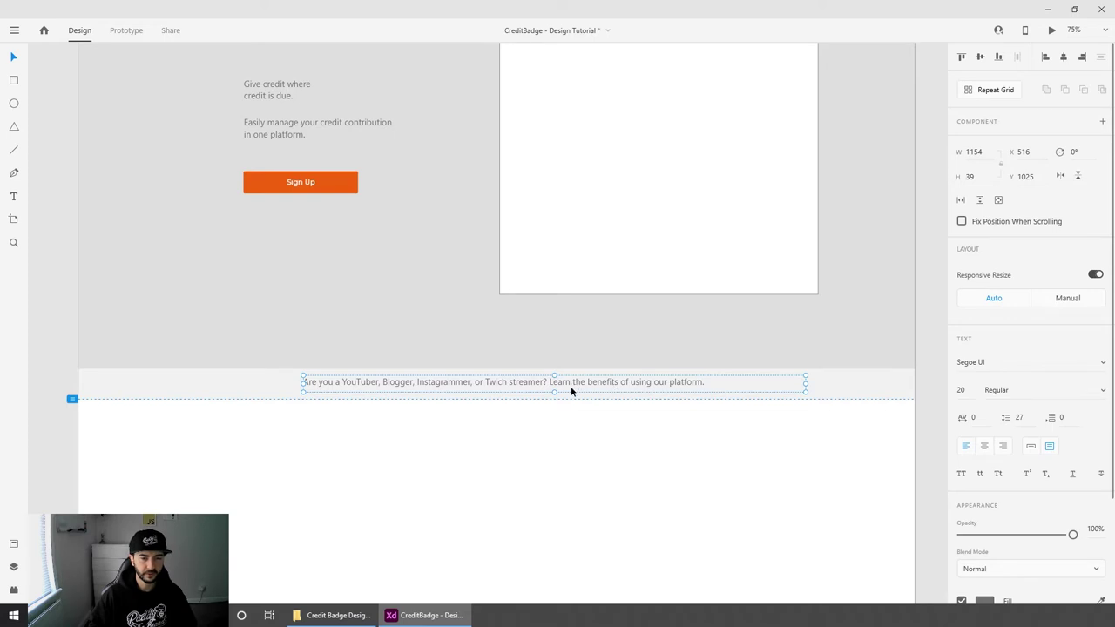
left_click(984, 445)
key("shift+c")
left_click(586, 468)
scroll(688, 349, "down", 2)
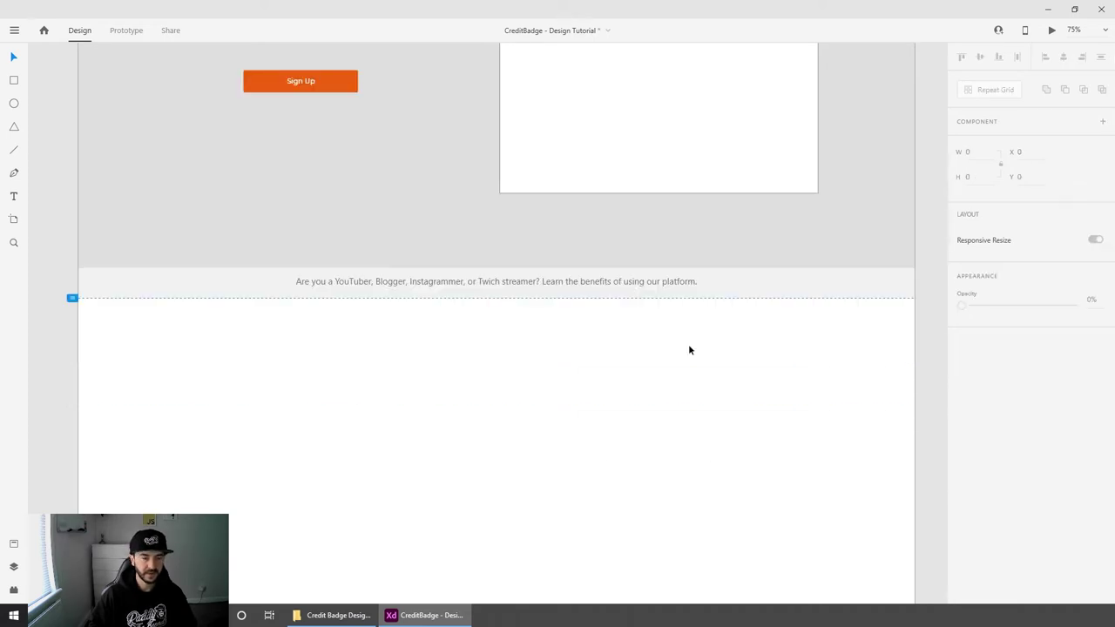
scroll(559, 348, "down", 1)
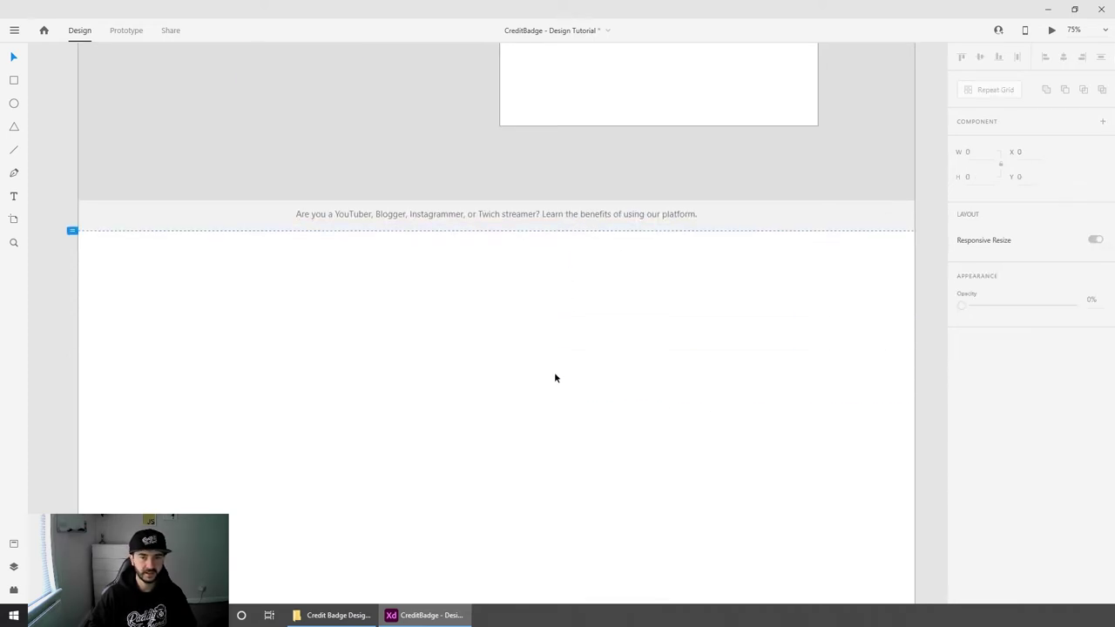
scroll(555, 377, "down", 1)
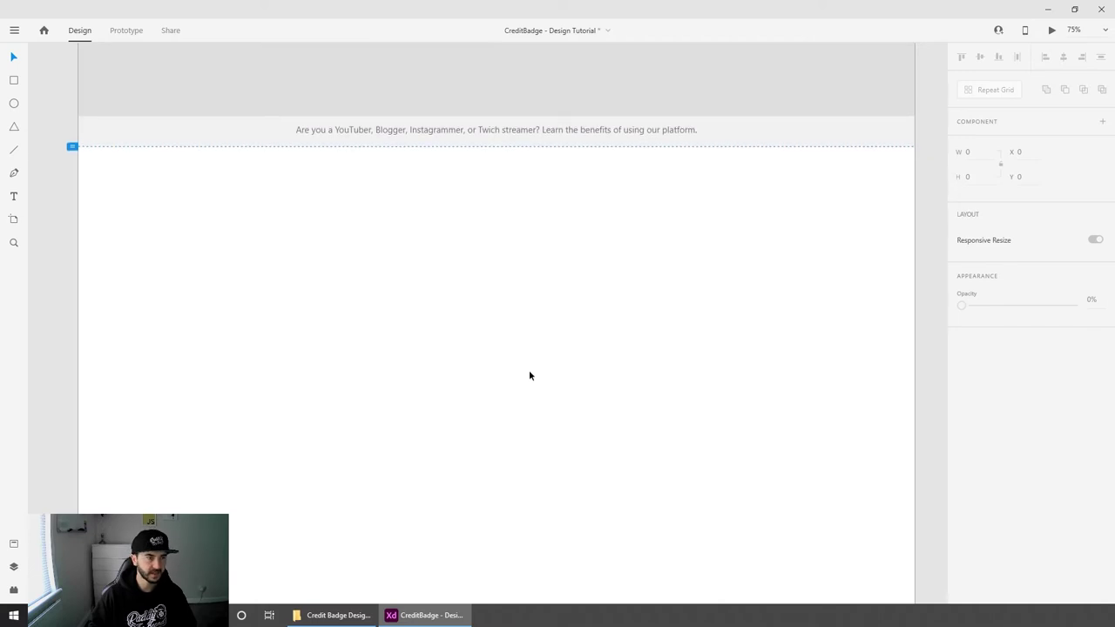
Step: Draw a full-width borderless rectangle below the strip and fill it light grey
left_click(14, 79)
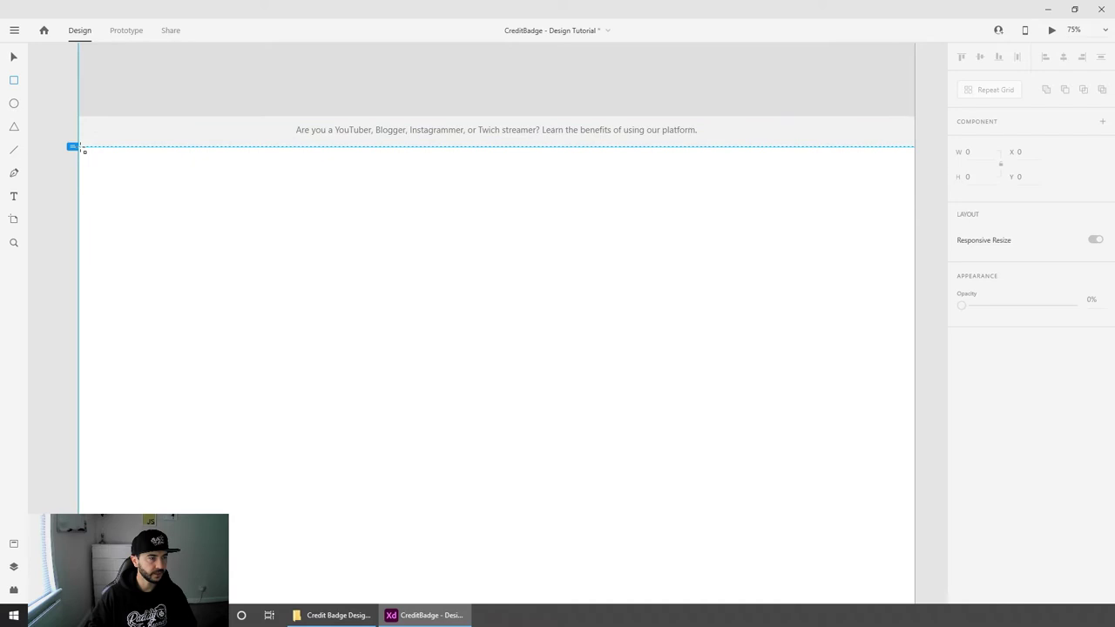
mouse_move(79, 152)
left_mouse_down()
mouse_move(555, 346)
mouse_move(900, 461)
mouse_move(914, 528)
left_mouse_up()
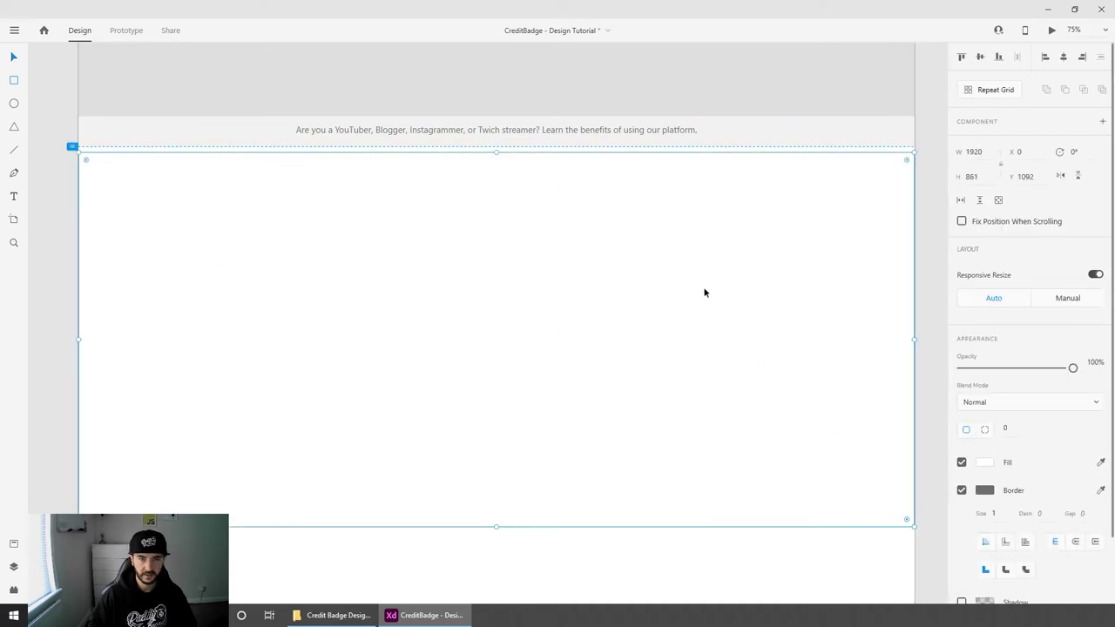
left_click(960, 493)
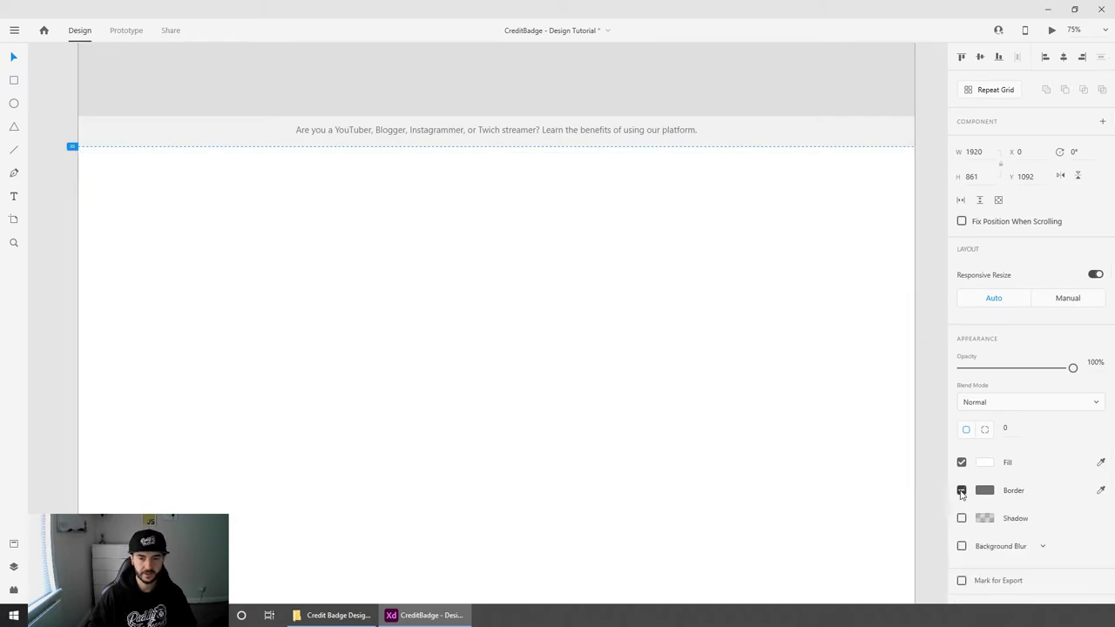
left_click(984, 461)
left_click(818, 405)
left_click_drag(817, 405, 803, 402)
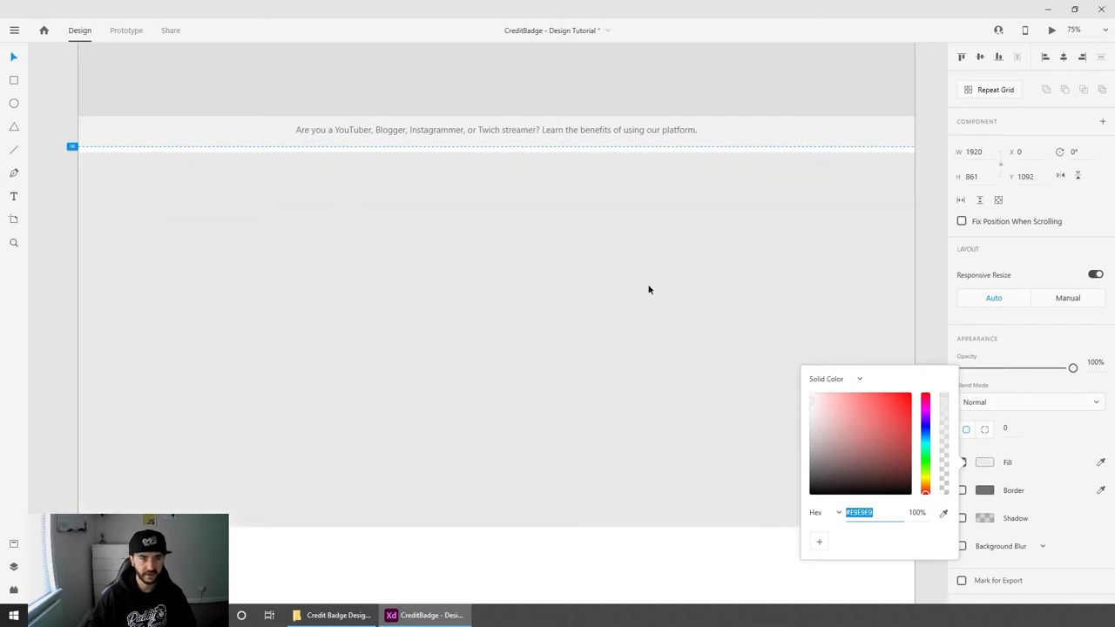
left_click_drag(649, 288, 647, 280)
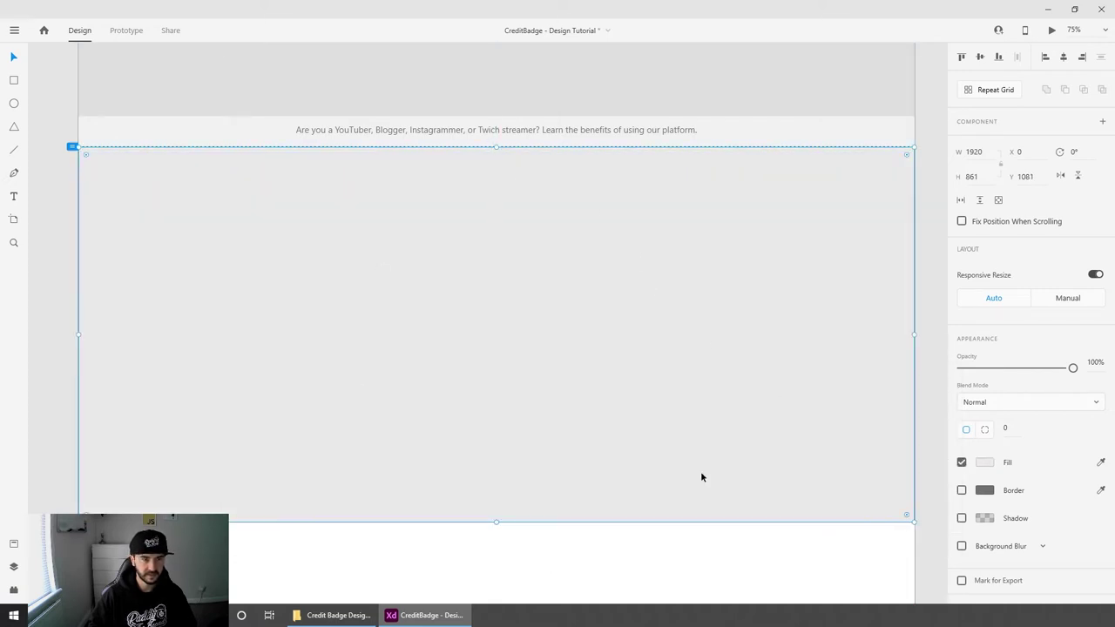
key("Escape")
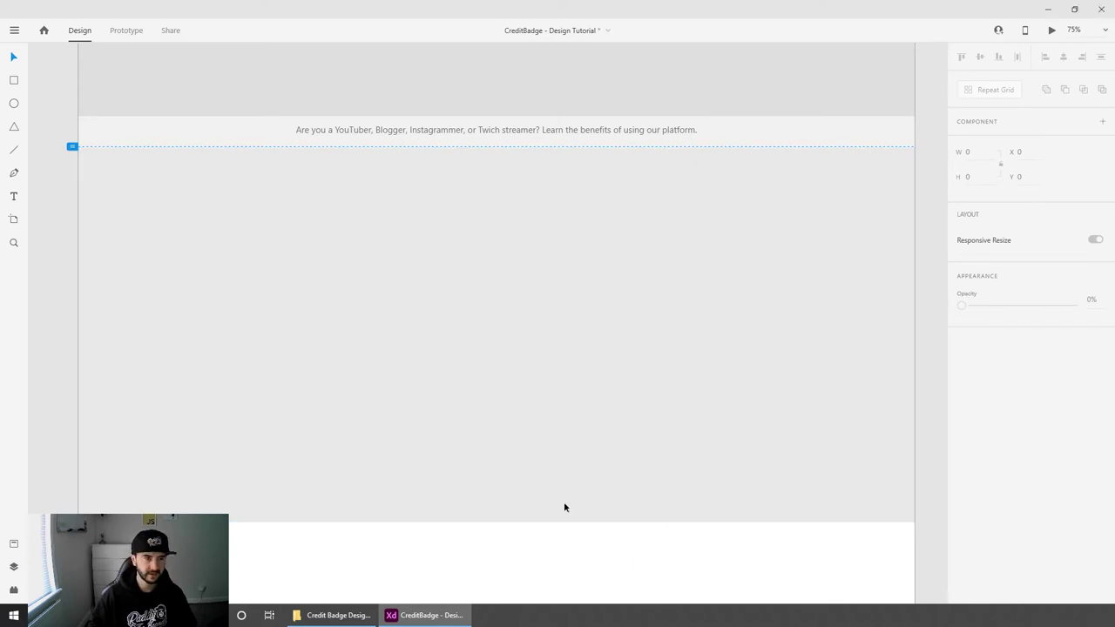
Step: Paste the 'A few words from our creators' heading at the section top, sized to one line
key("ctrl+v")
left_click_drag(499, 267, 499, 196)
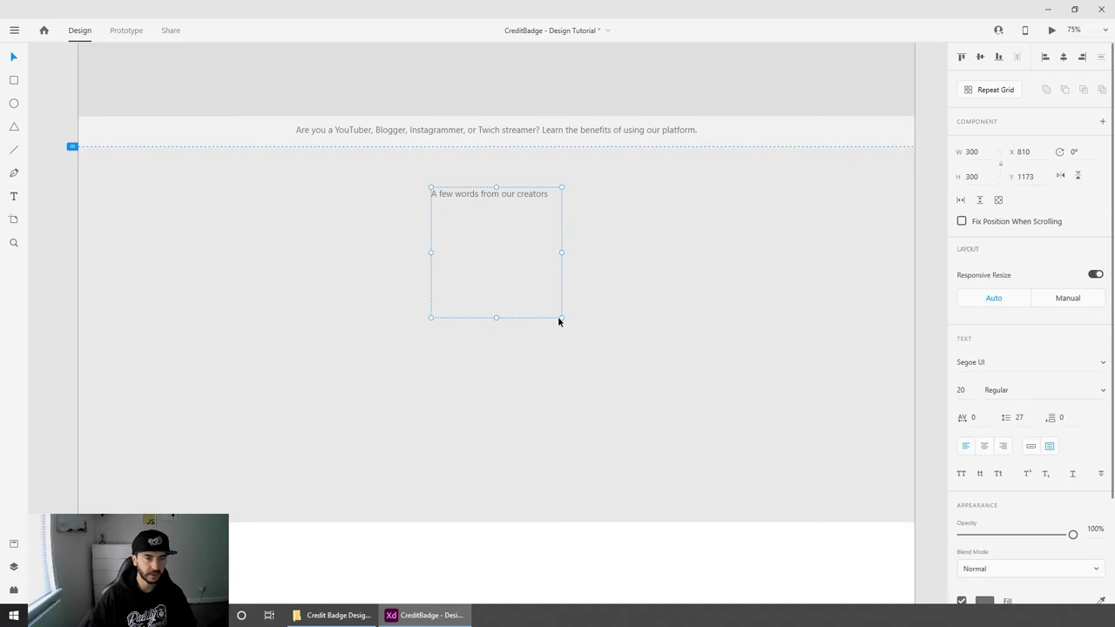
left_click_drag(560, 318, 572, 206)
left_click(603, 546)
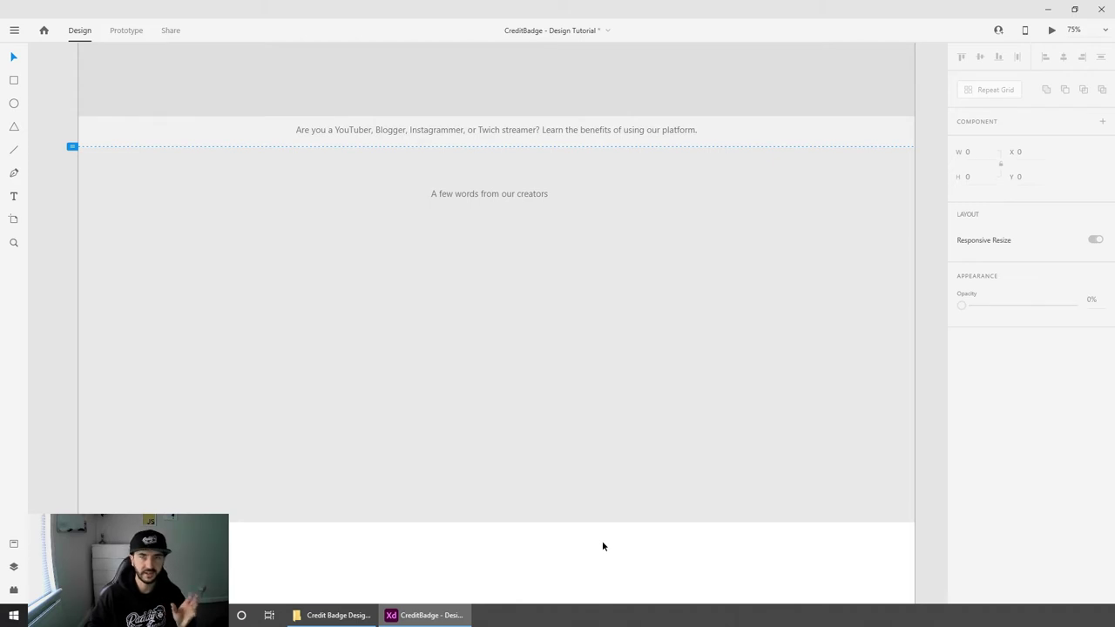
Step: Draw a white circle on the left and duplicate it to the centre and right
left_click(14, 105)
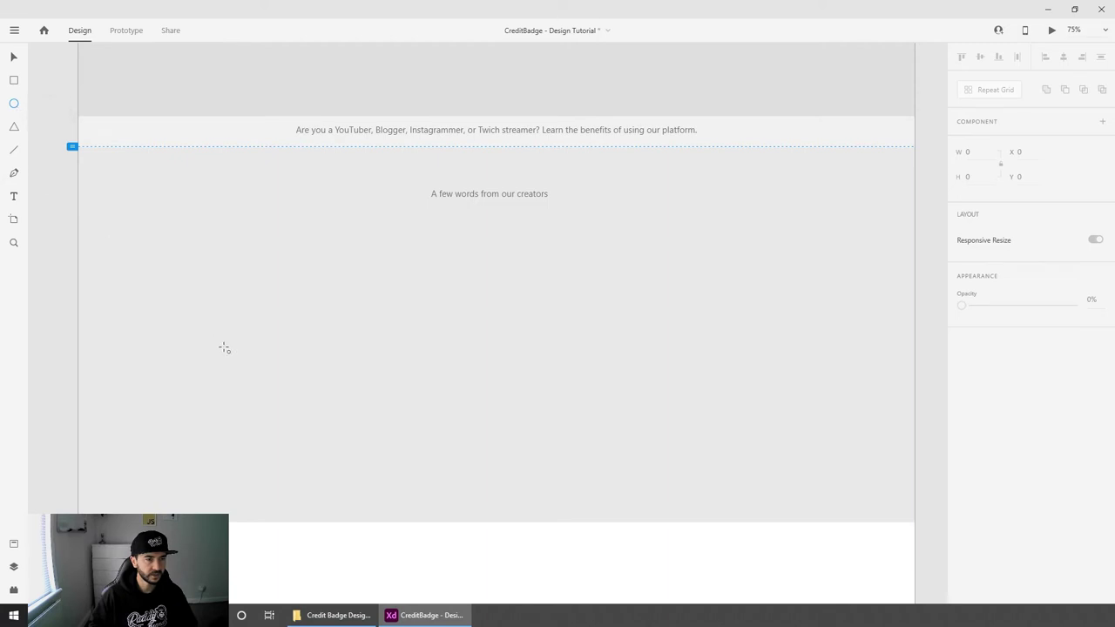
left_click_drag(182, 257, 288, 360)
key("v")
left_click_drag(215, 299, 514, 320)
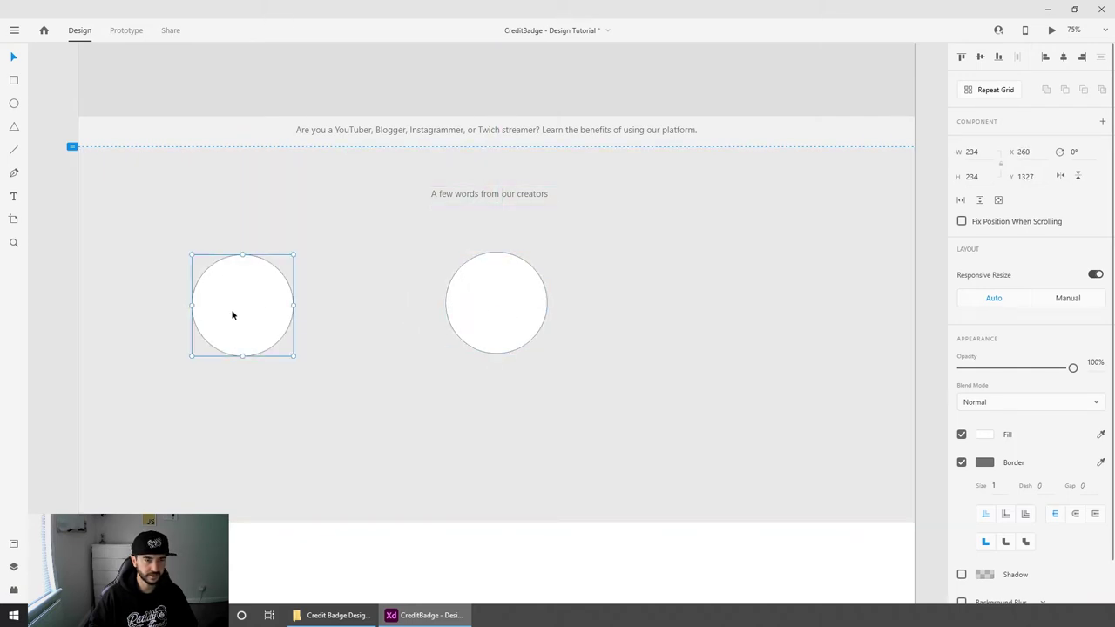
left_click_drag(232, 314, 722, 311, "alt")
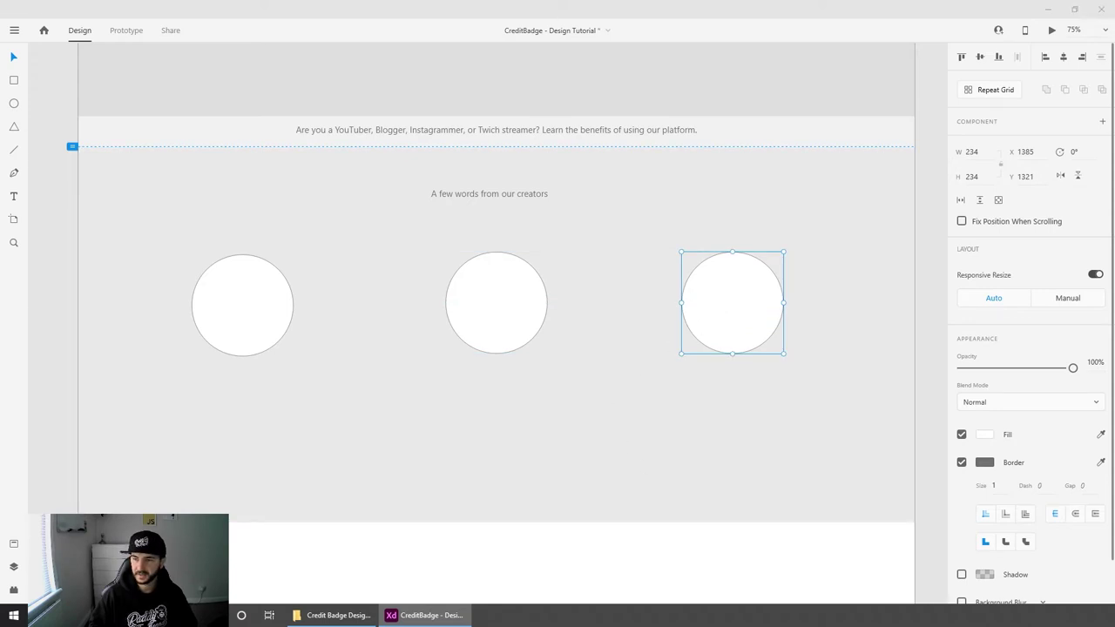
Step: Paste the testimonial quote below the left circle
left_click(485, 558)
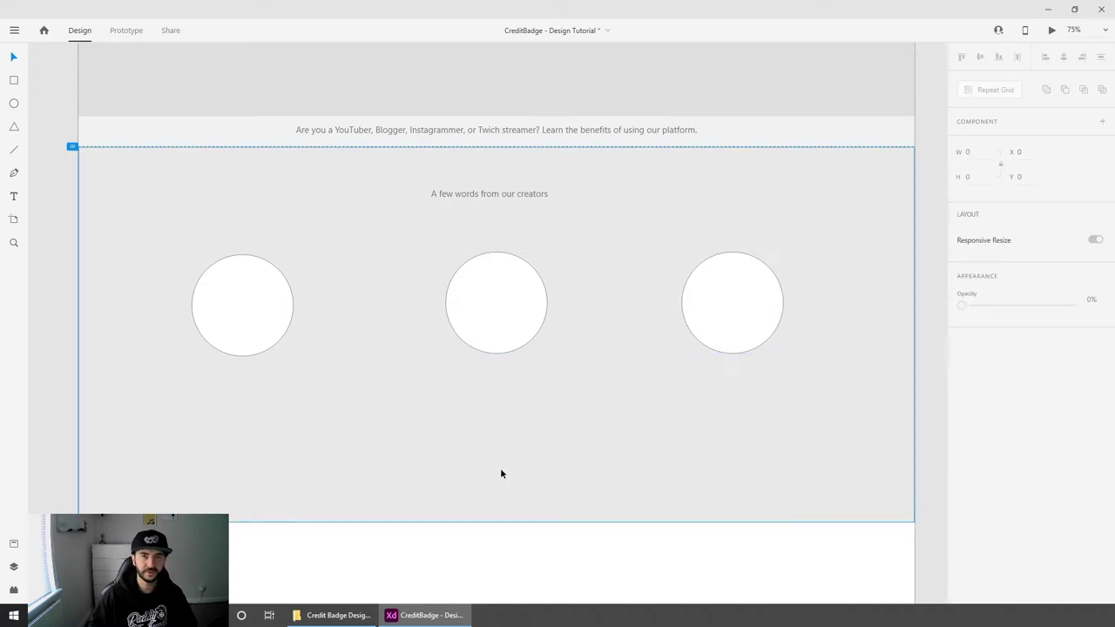
key("ctrl+v")
left_click_drag(253, 279, 268, 391)
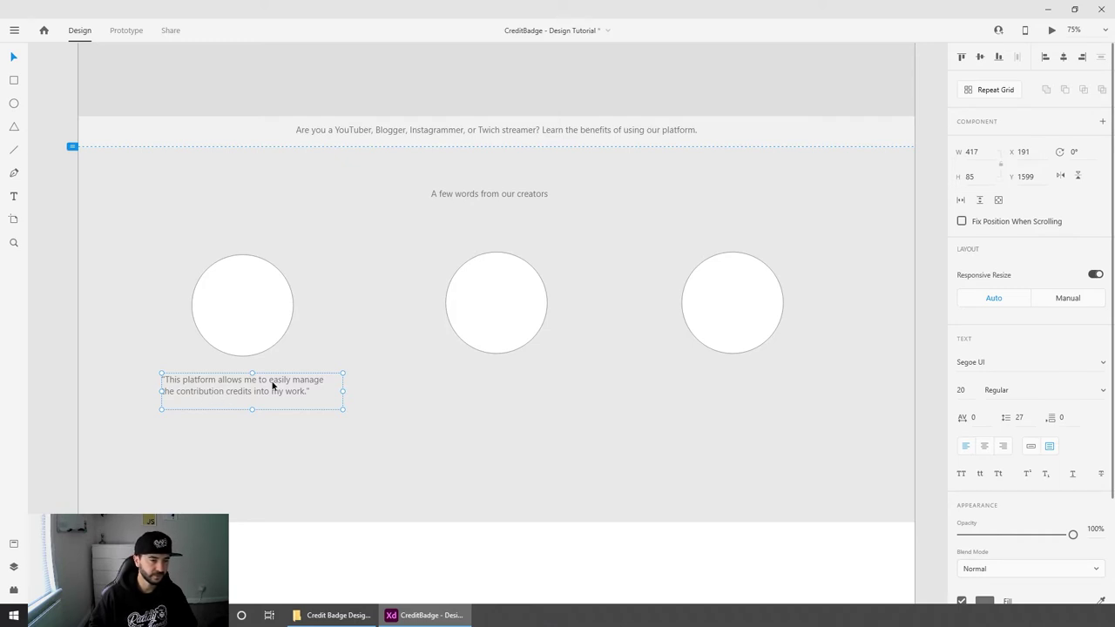
Step: Add the creator handle under the quote and copy quote and handle under the other circles
left_click(427, 561)
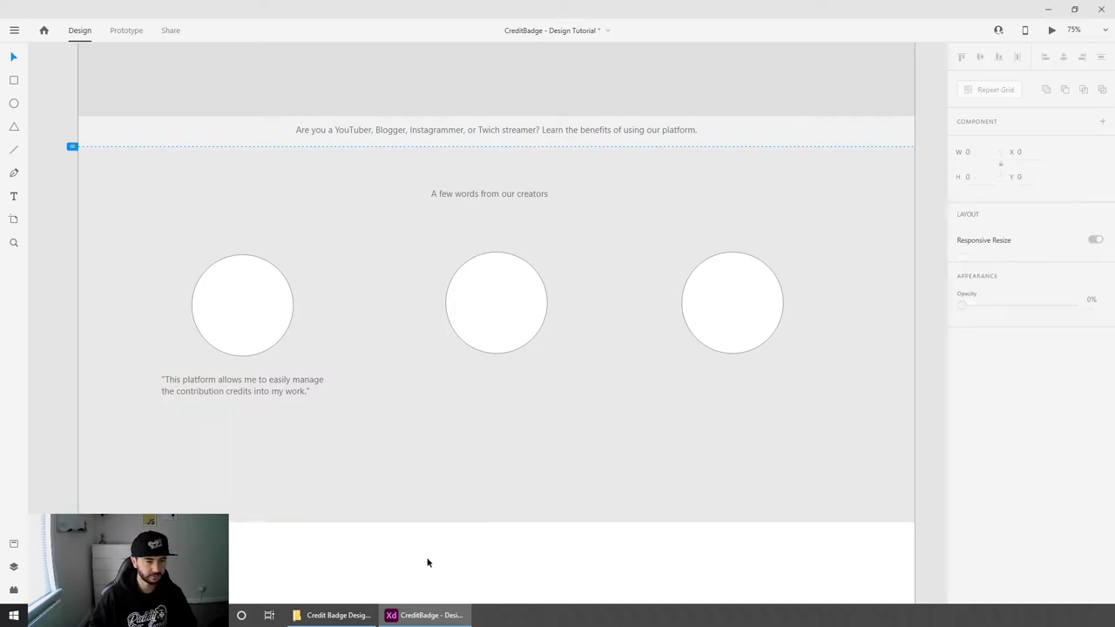
key("ctrl+v")
left_click_drag(244, 305, 259, 416)
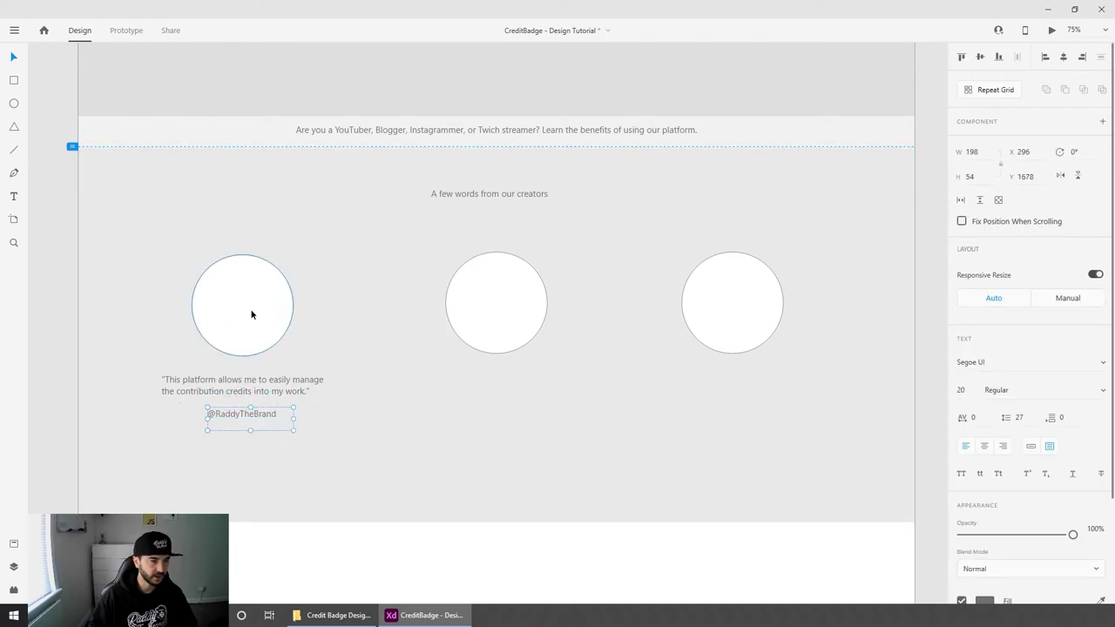
left_click(258, 389)
left_click(261, 415, "shift")
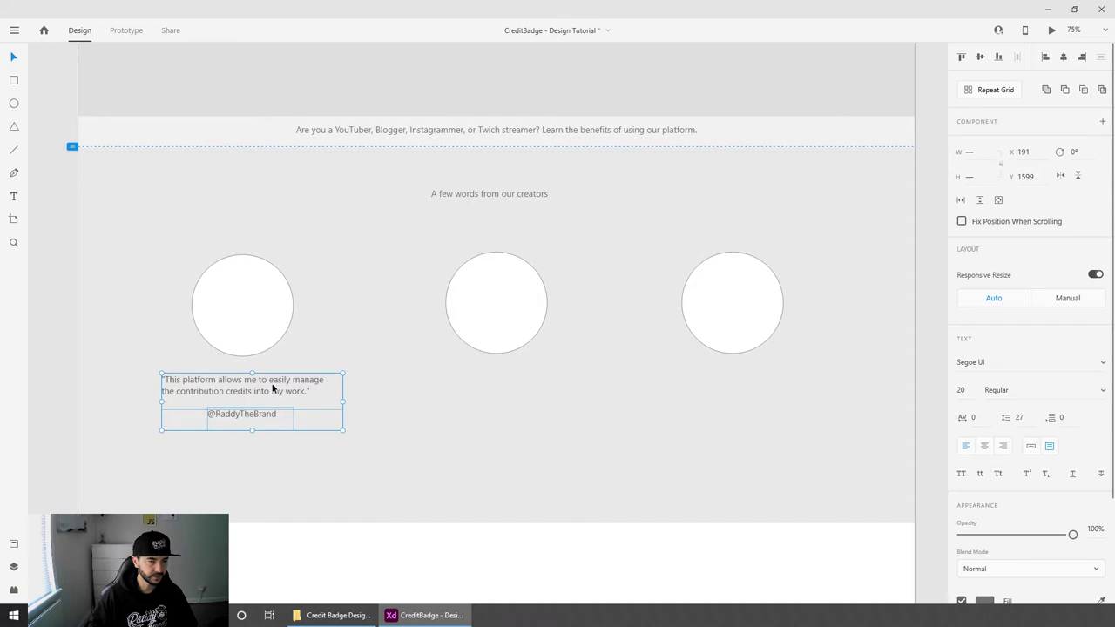
left_click_drag(272, 388, 741, 395)
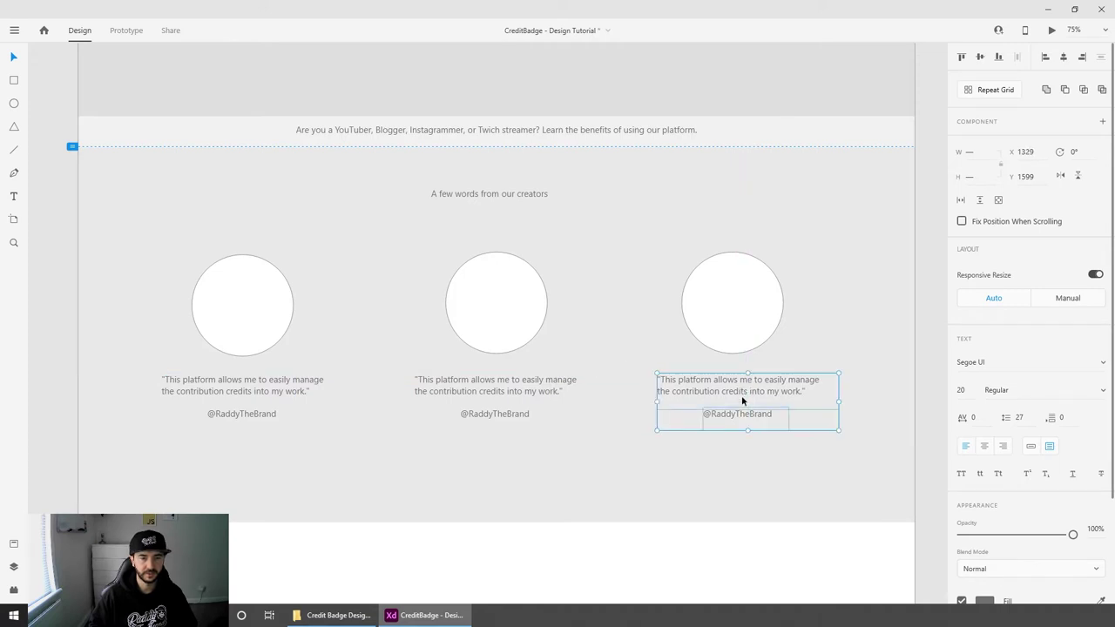
left_click(708, 566)
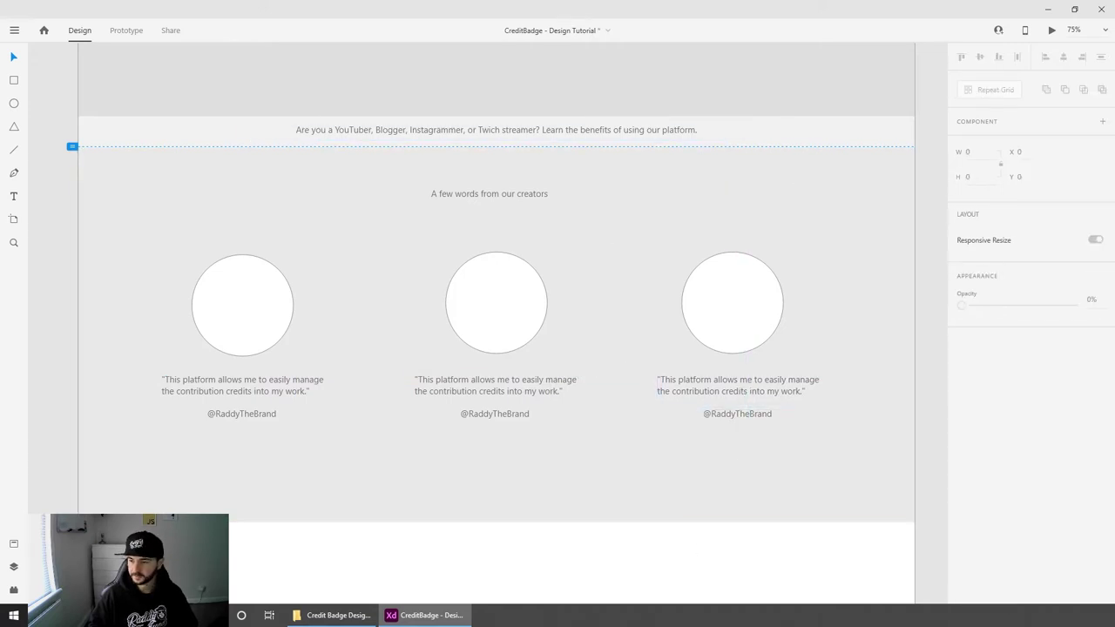
Step: Drag the grey testimonial section's bottom edge up to fit its content
left_click(500, 519)
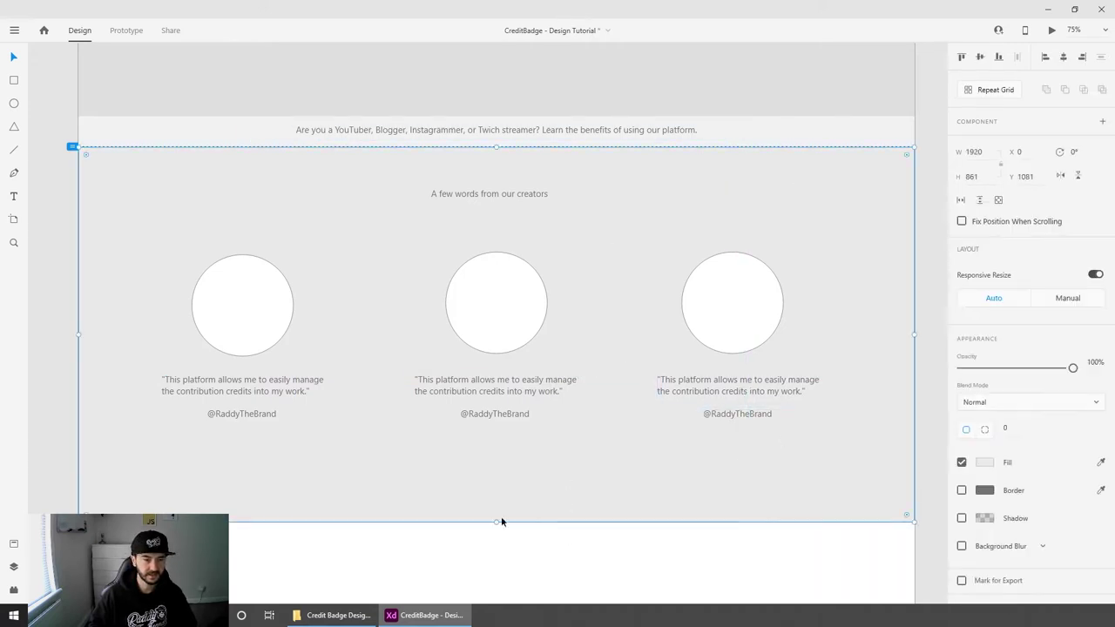
left_click_drag(496, 521, 496, 473)
left_click(511, 519)
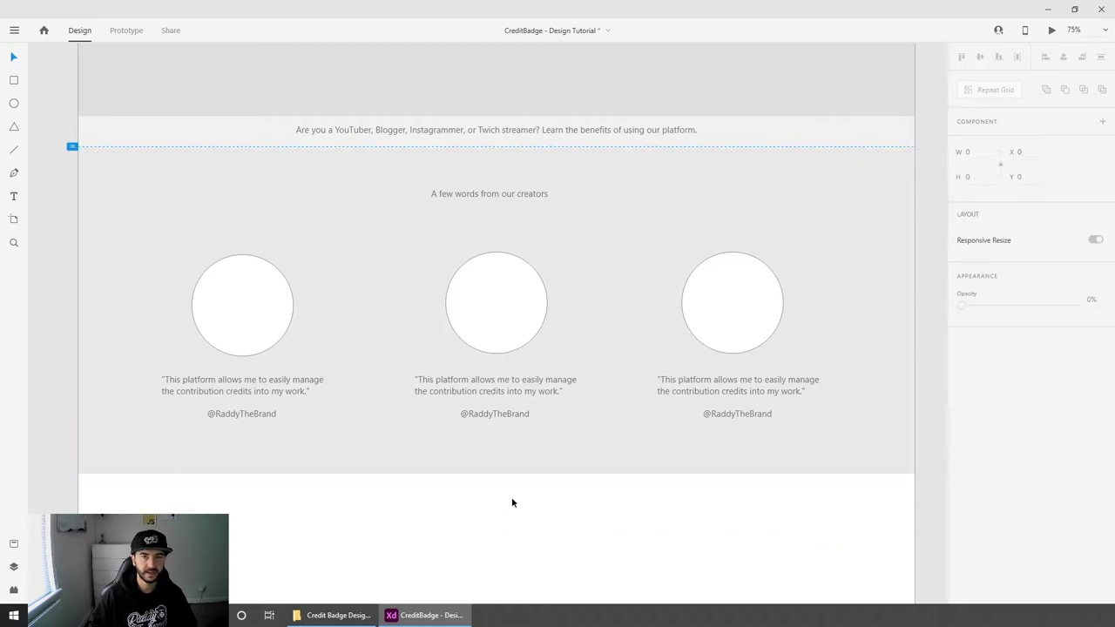
scroll(523, 392, "down", 3)
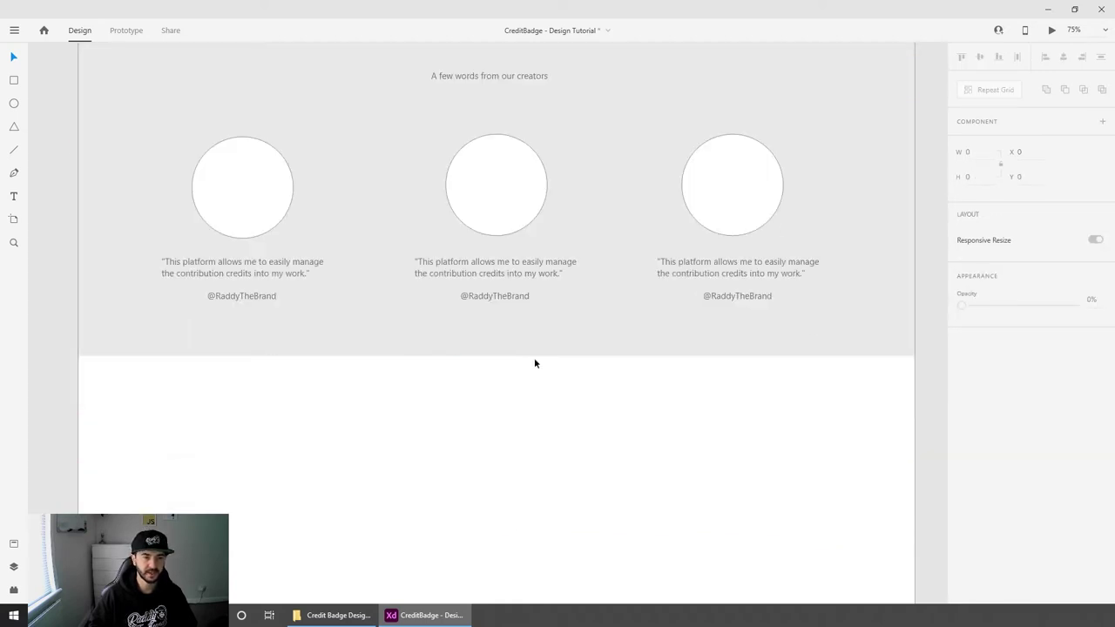
scroll(261, 304, "down", 3)
Step: Draw a full-width section background below the testimonials with #F8F8F8 fill and no border
left_click(14, 80)
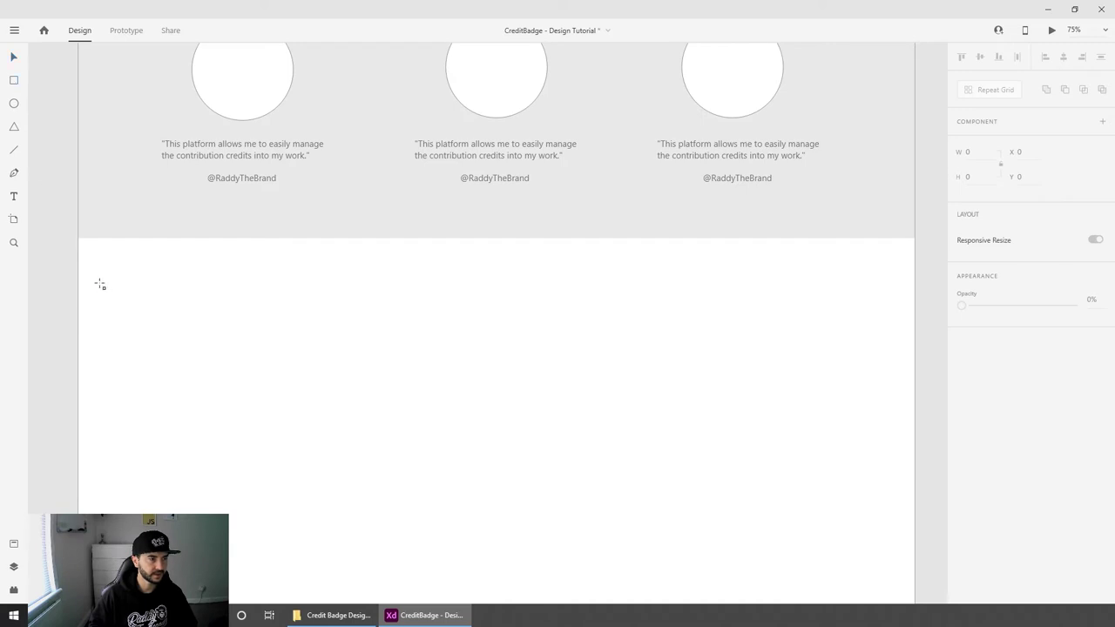
left_click_drag(78, 238, 310, 373)
mouse_move(421, 413)
left_mouse_down()
mouse_move(848, 531)
mouse_move(916, 564)
left_mouse_up()
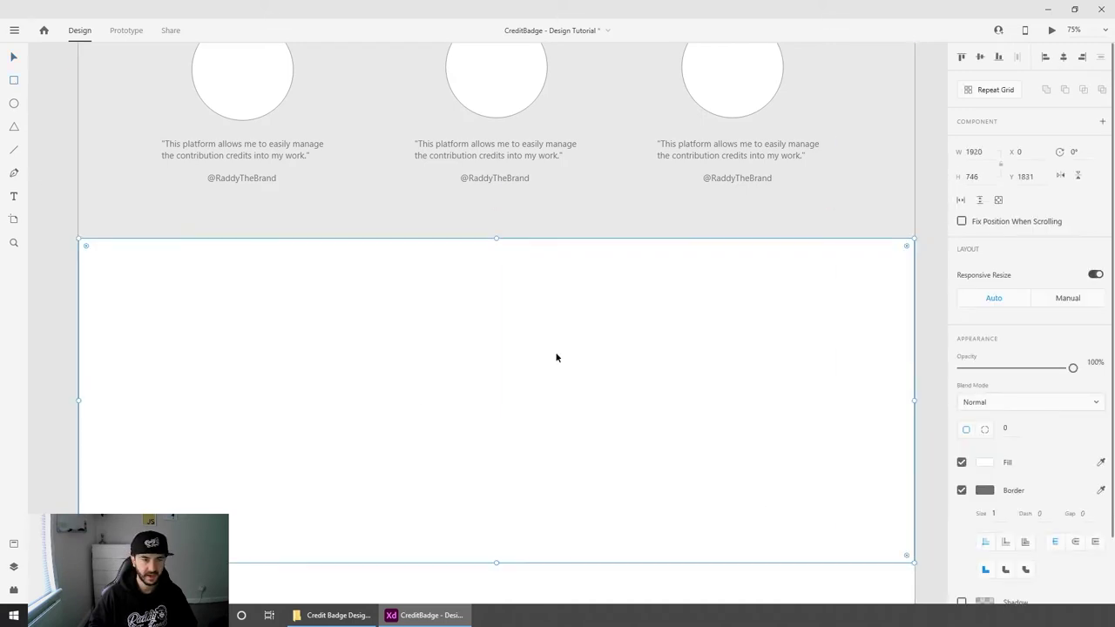
left_click(985, 462)
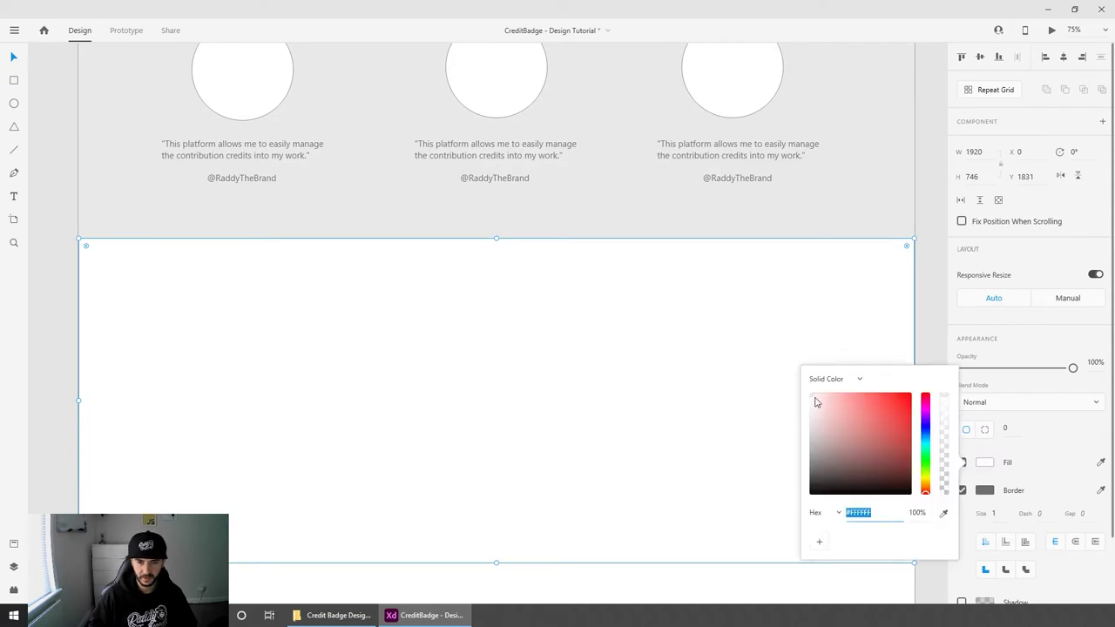
left_click(808, 403)
left_click_drag(809, 402, 797, 392)
left_click(924, 260)
left_click(862, 281)
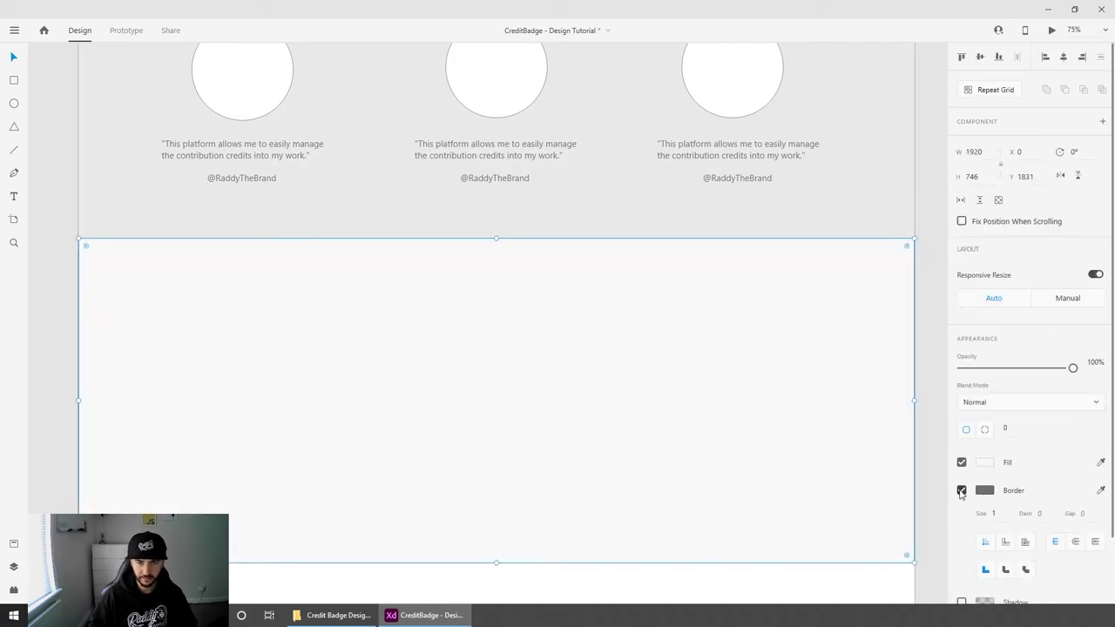
left_click(962, 490)
left_click(918, 244)
Step: Paste the 'Why join?' heading and the two-line CreditBadge intro paragraph beneath it
scroll(874, 301, "down", 2)
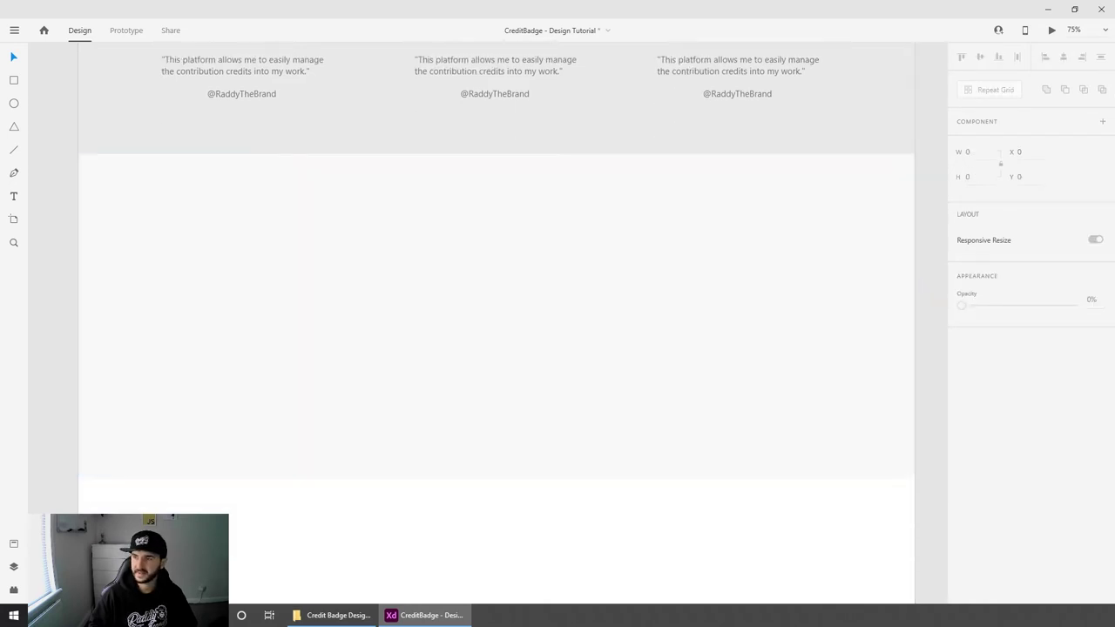
left_click(559, 225)
key("ctrl+v")
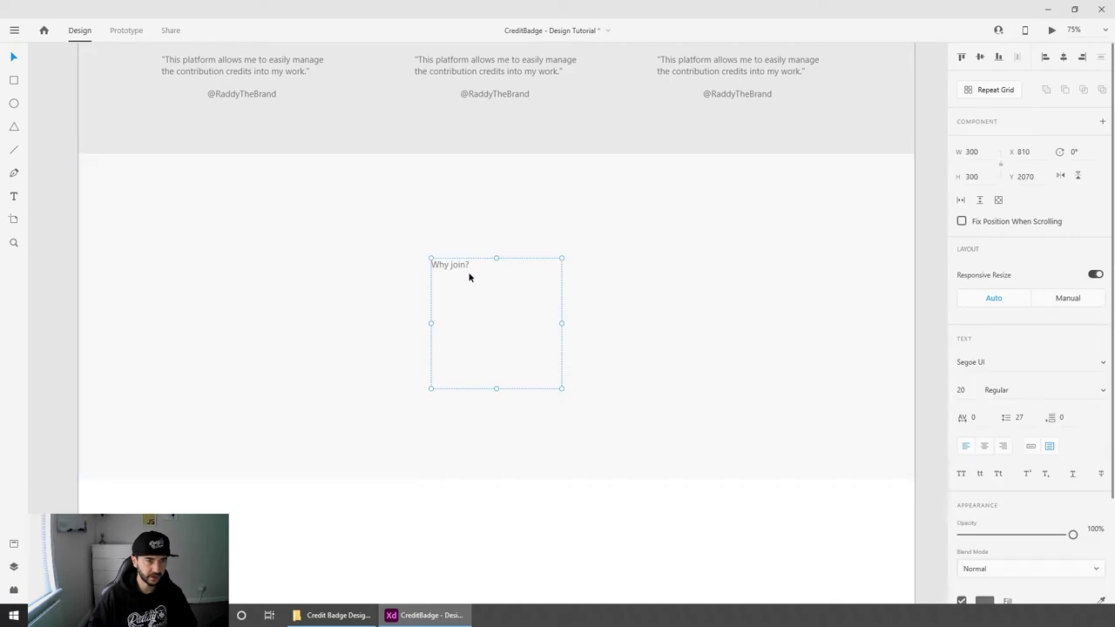
double_click(495, 389)
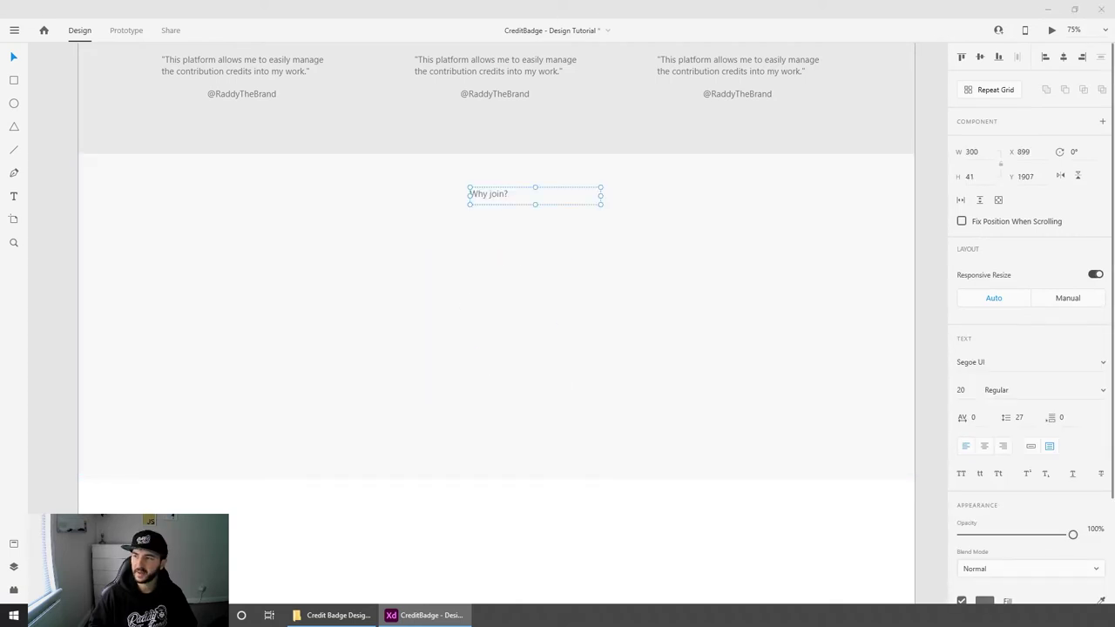
left_click(926, 273)
type("CreditBadge is a creator-founded company, helping people to stay organised by easily managing their credit contributions all in one platform. And it's FREE!")
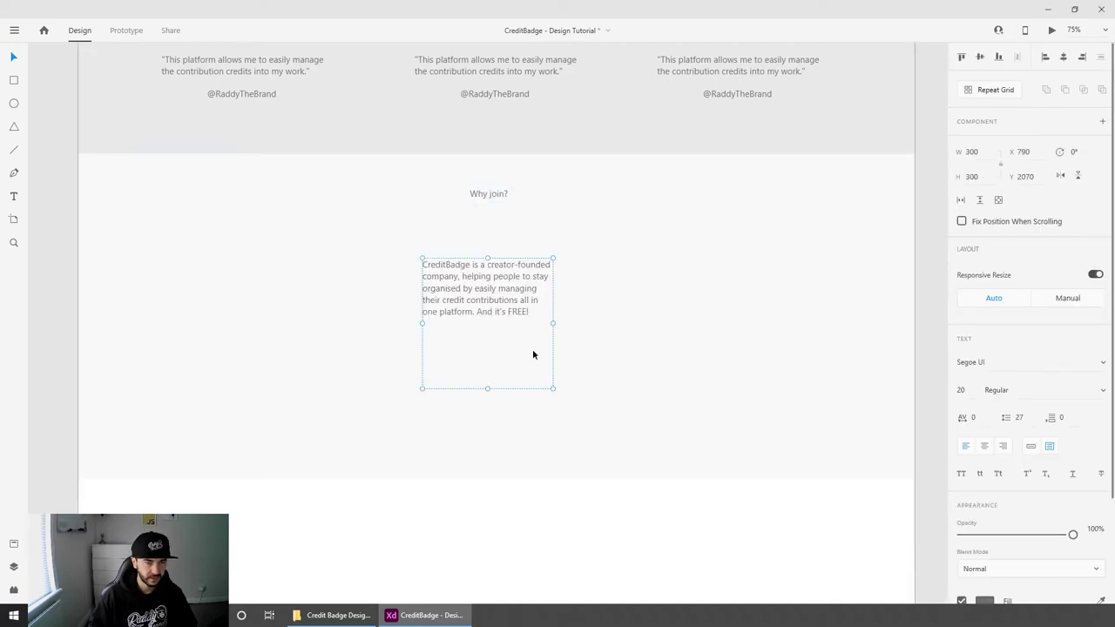
left_click_drag(551, 322, 778, 320)
left_click_drag(669, 284, 541, 231)
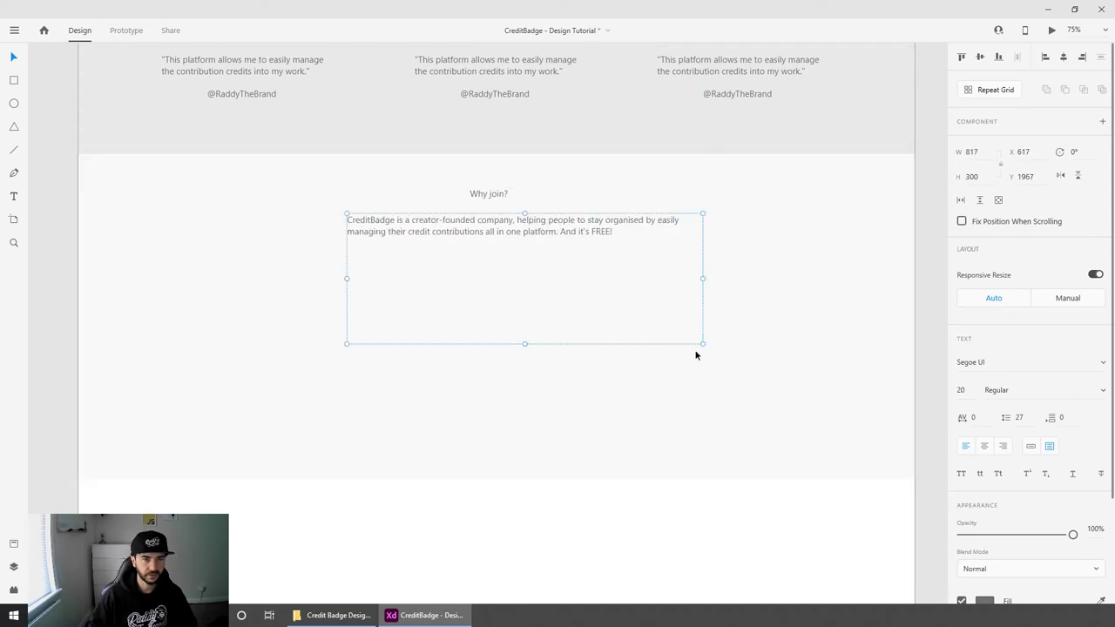
left_click_drag(524, 344, 535, 245)
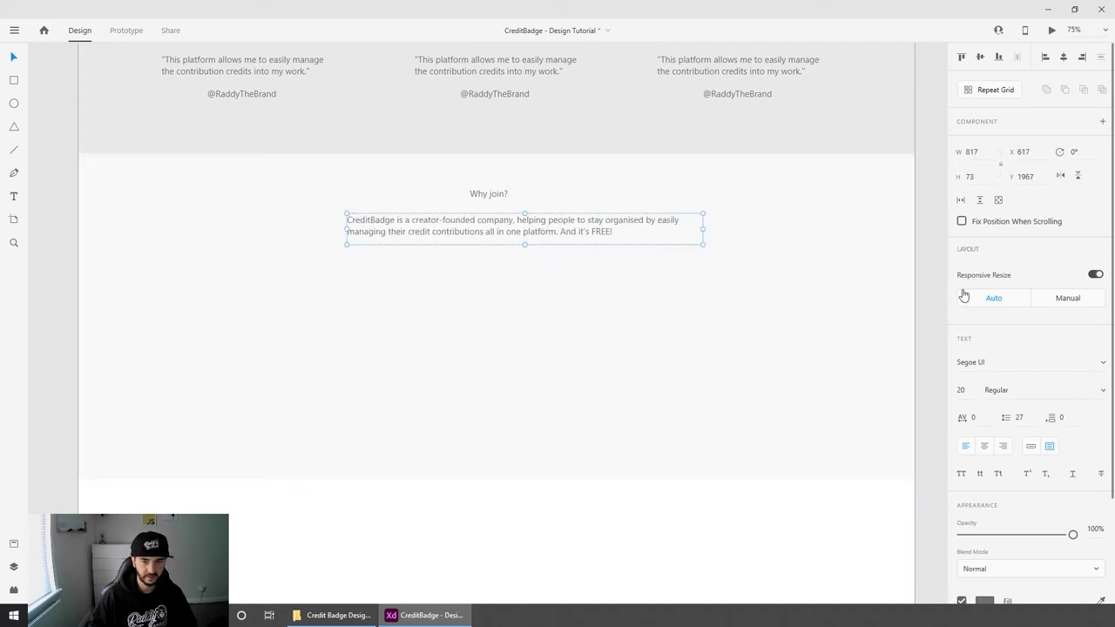
left_click(930, 284)
scroll(930, 283, "down", 1)
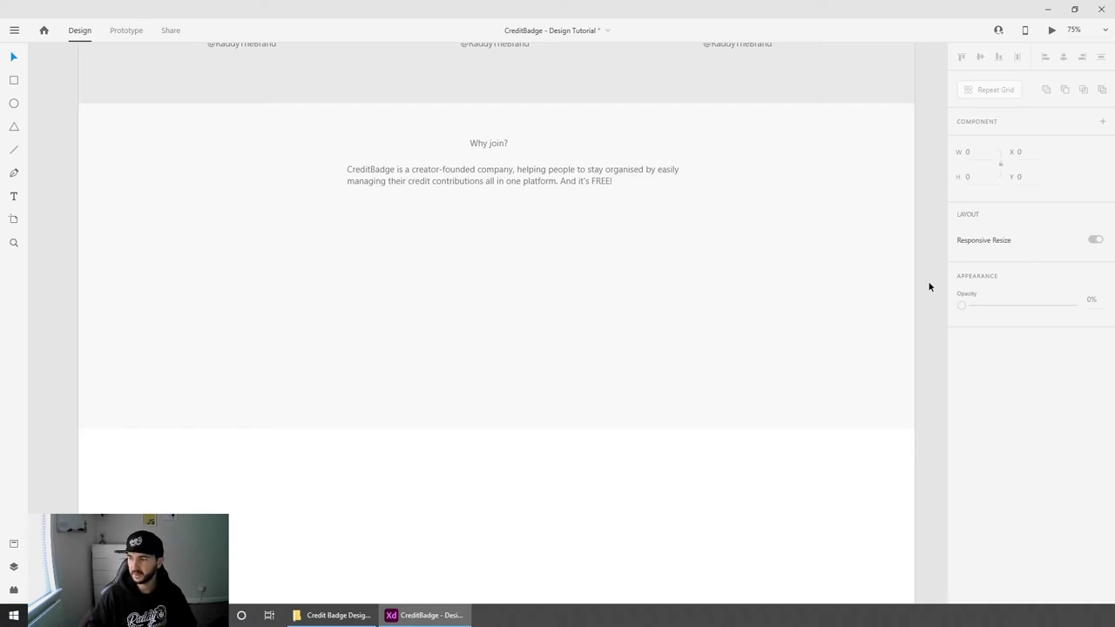
Step: Make the Why join? section taller and add square card placeholders below the intro
left_click(417, 377)
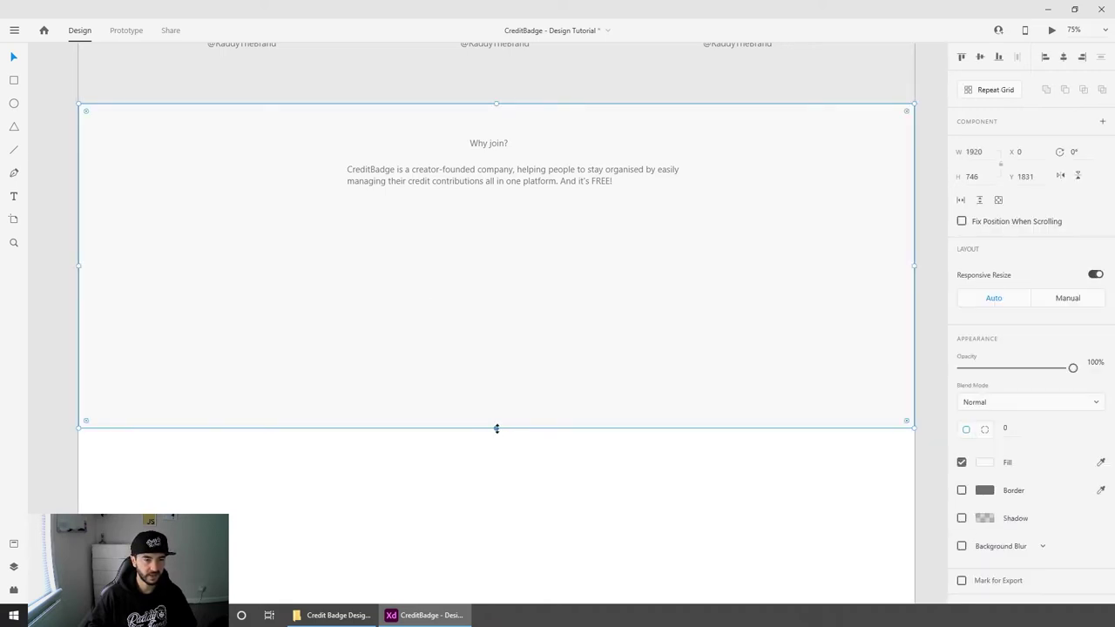
left_click_drag(496, 429, 496, 485)
left_click(16, 81)
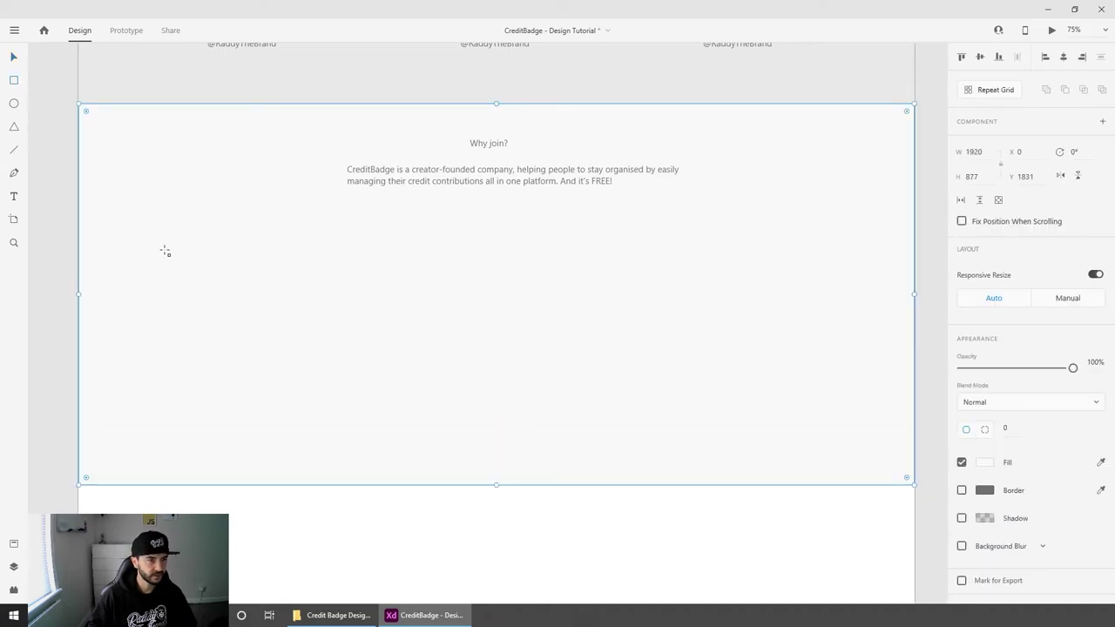
mouse_move(147, 225)
left_mouse_down()
mouse_move(219, 315)
mouse_move(281, 335)
mouse_move(280, 352)
left_mouse_up()
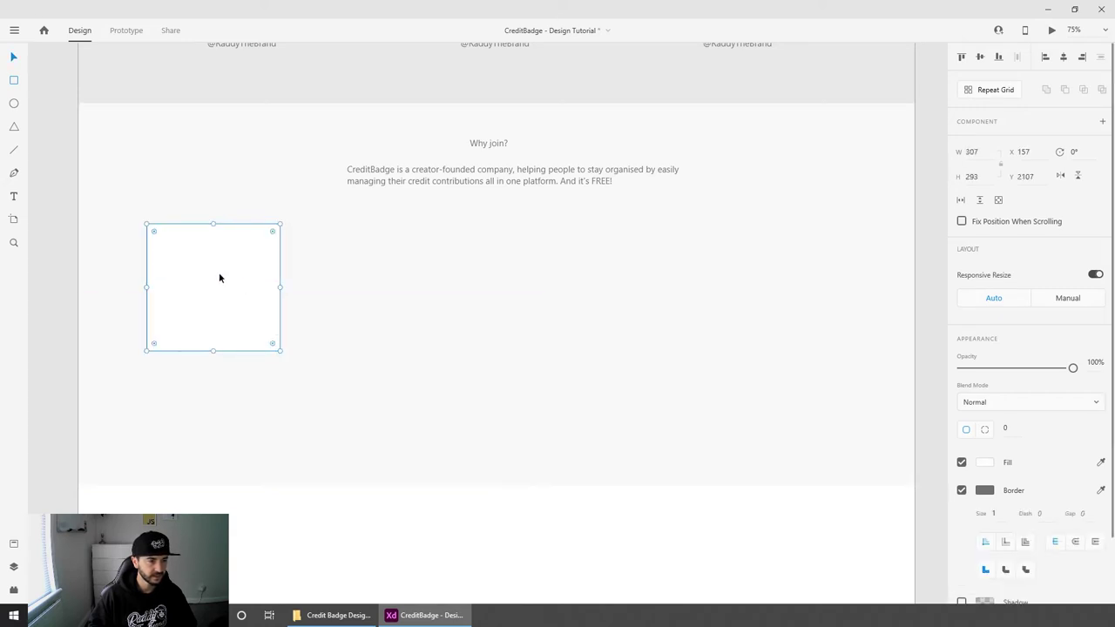
left_click_drag(219, 278, 781, 273)
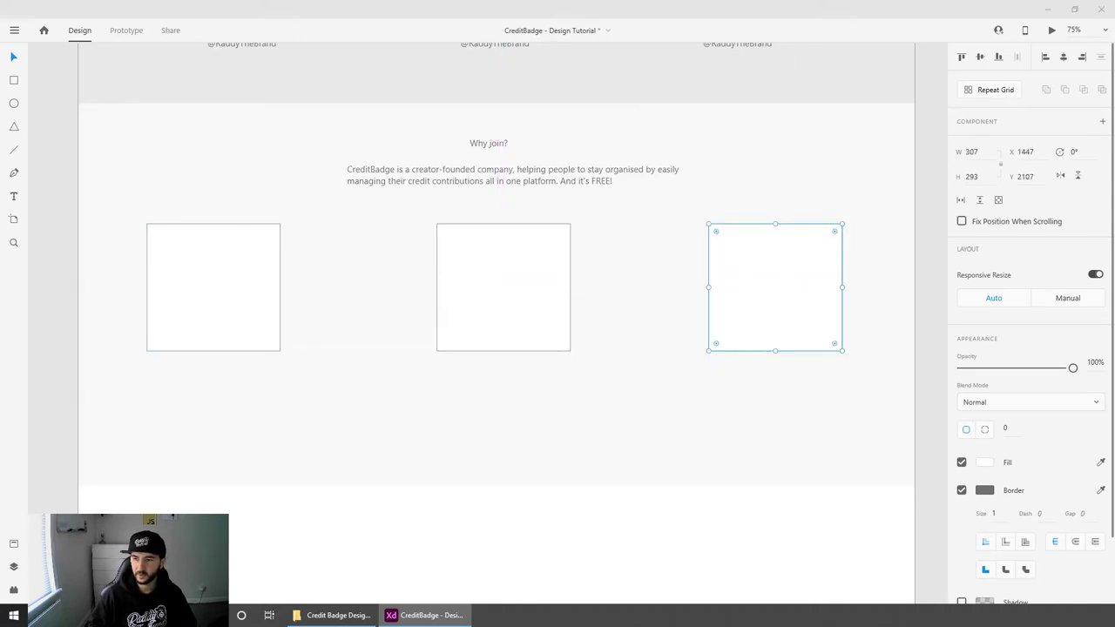
left_click(415, 514)
Step: Place the titles Peace of mind, Saves you time and Spread the love under the cards
key("ctrl+v")
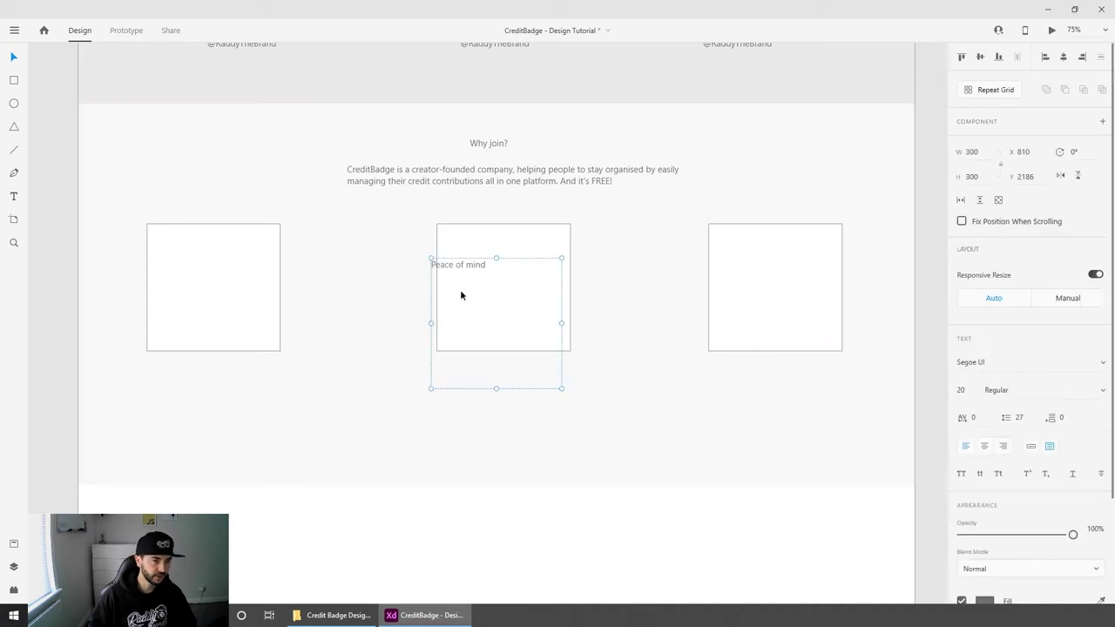
left_click_drag(454, 267, 214, 373)
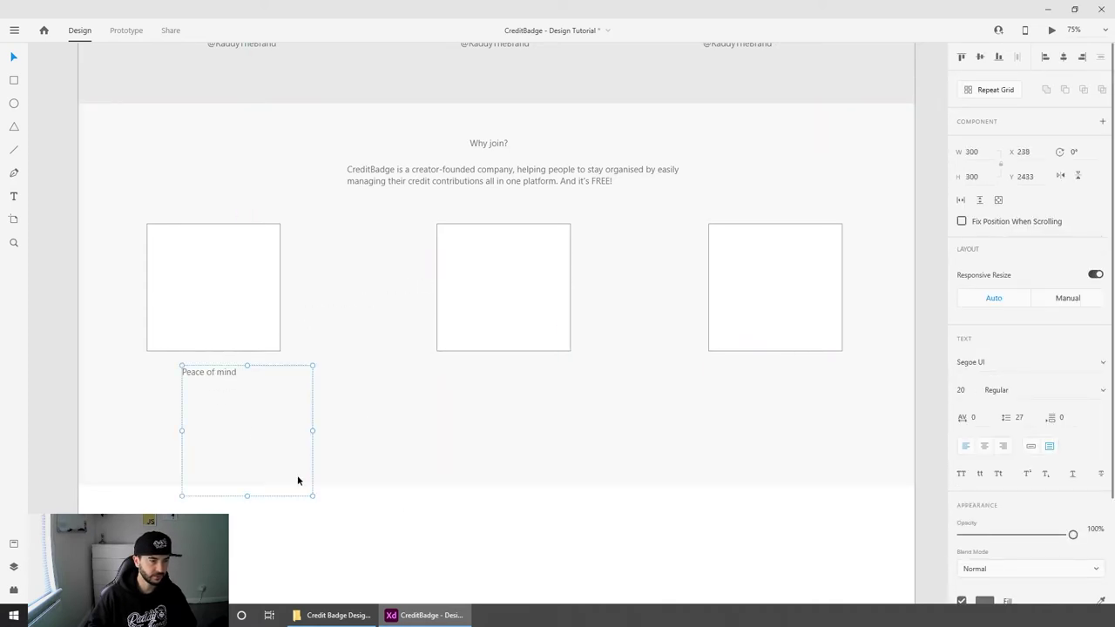
left_click_drag(312, 494, 250, 388)
left_click(424, 523)
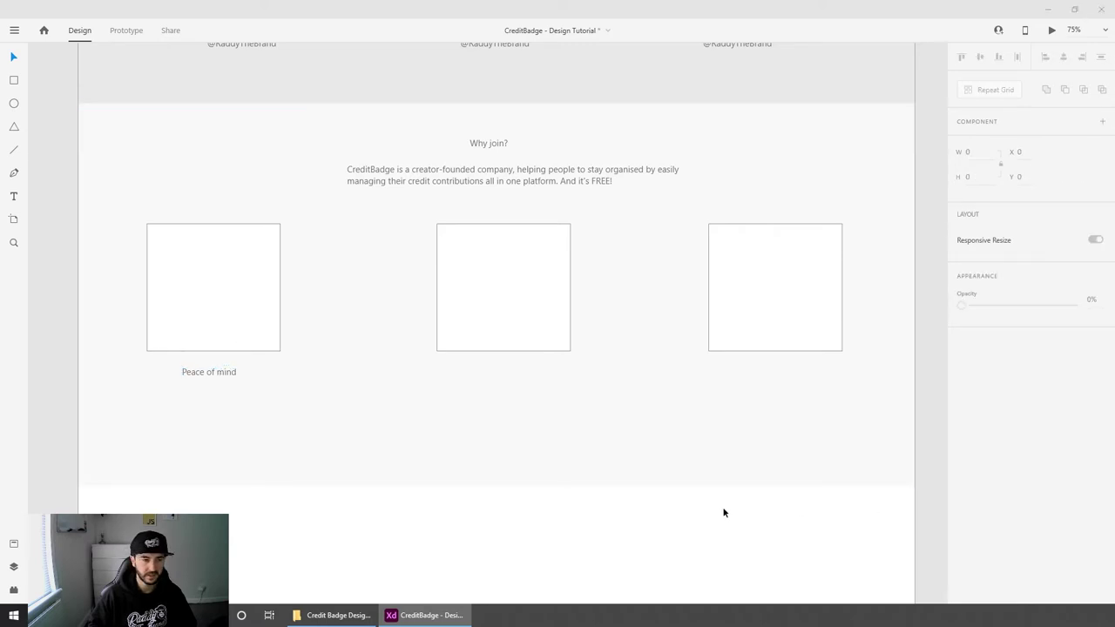
type("Saves you time")
left_click_drag(478, 263, 509, 370)
left_click_drag(527, 497, 540, 385)
left_click(673, 561)
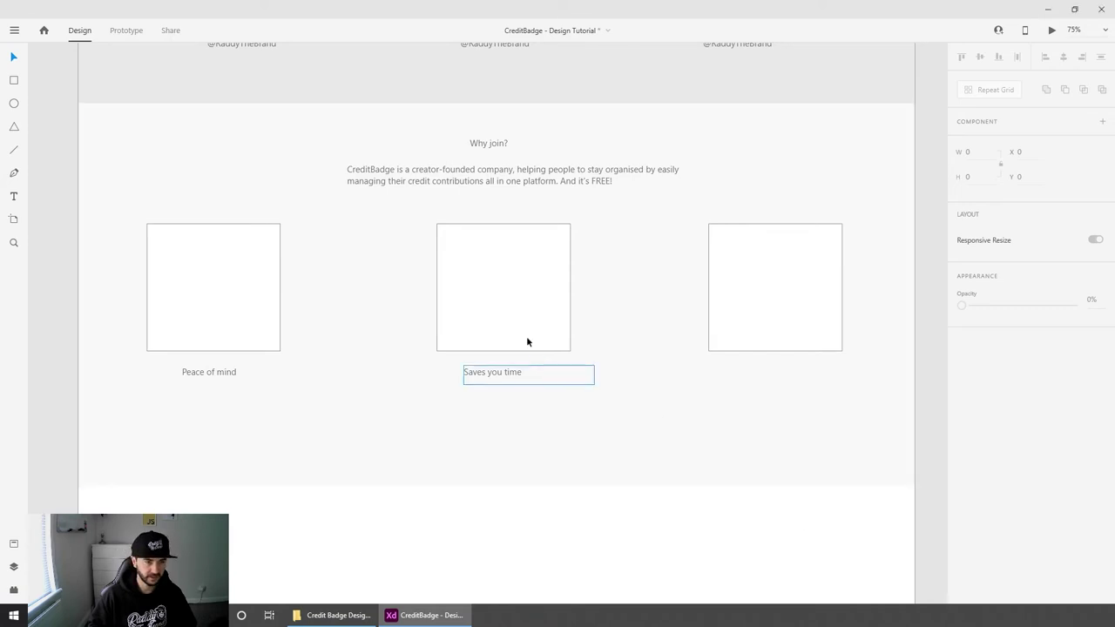
left_click_drag(526, 338, 788, 370)
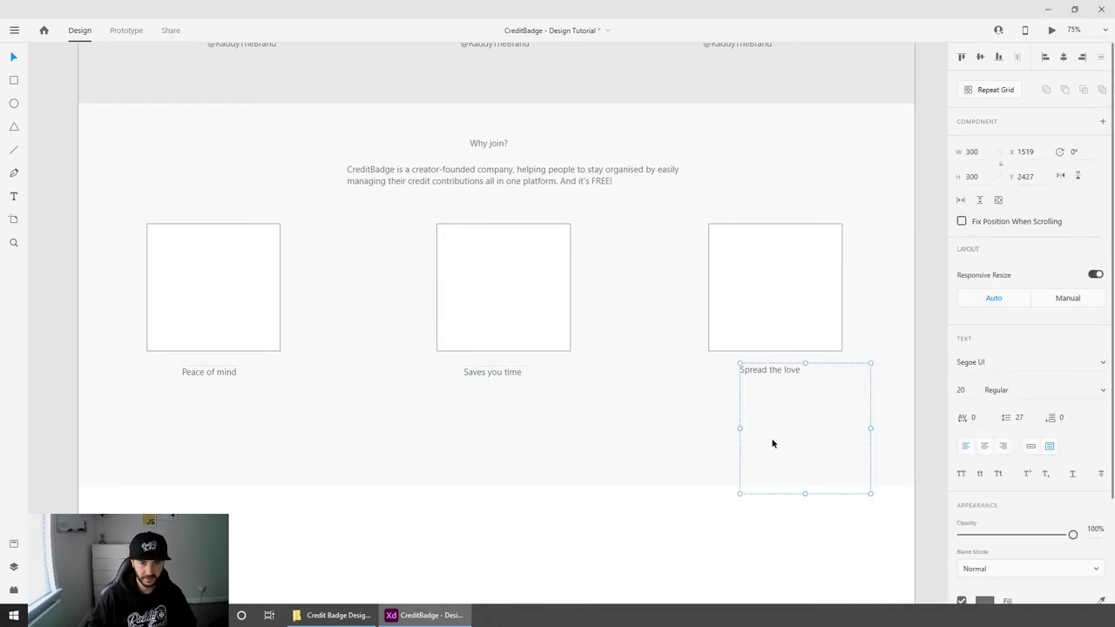
left_click_drag(804, 494, 808, 380)
left_click(741, 557)
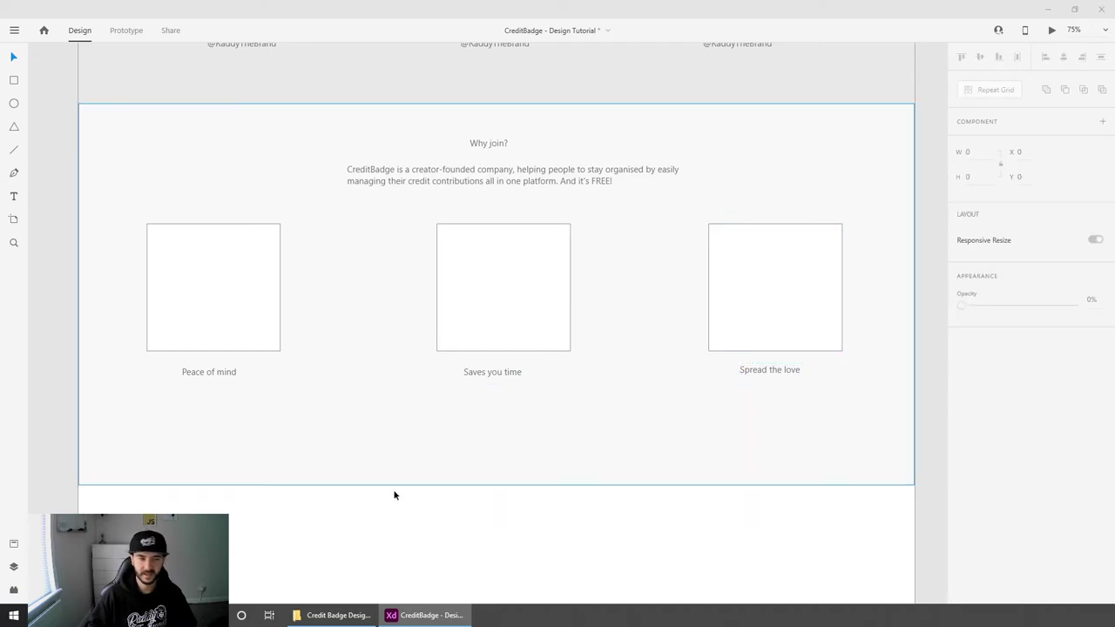
Step: Paste each card's description under its title
type("Focus on what is important and let us handle the contribution list of your work in a good organised manner.")
left_click_drag(269, 278, 223, 421)
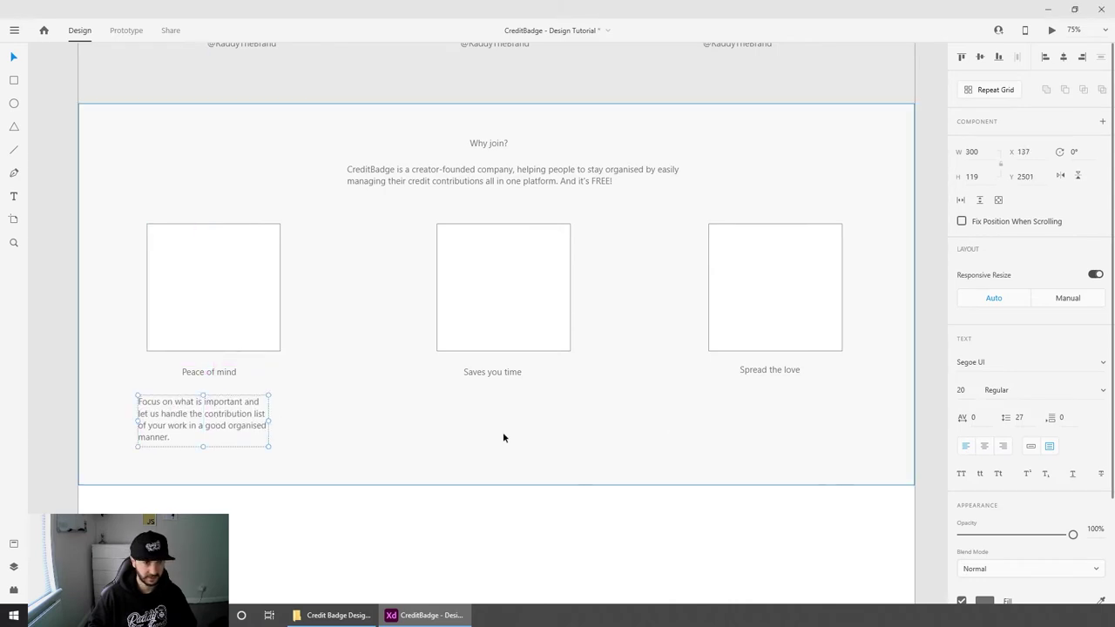
key("ctrl+v")
left_click_drag(470, 282, 467, 413)
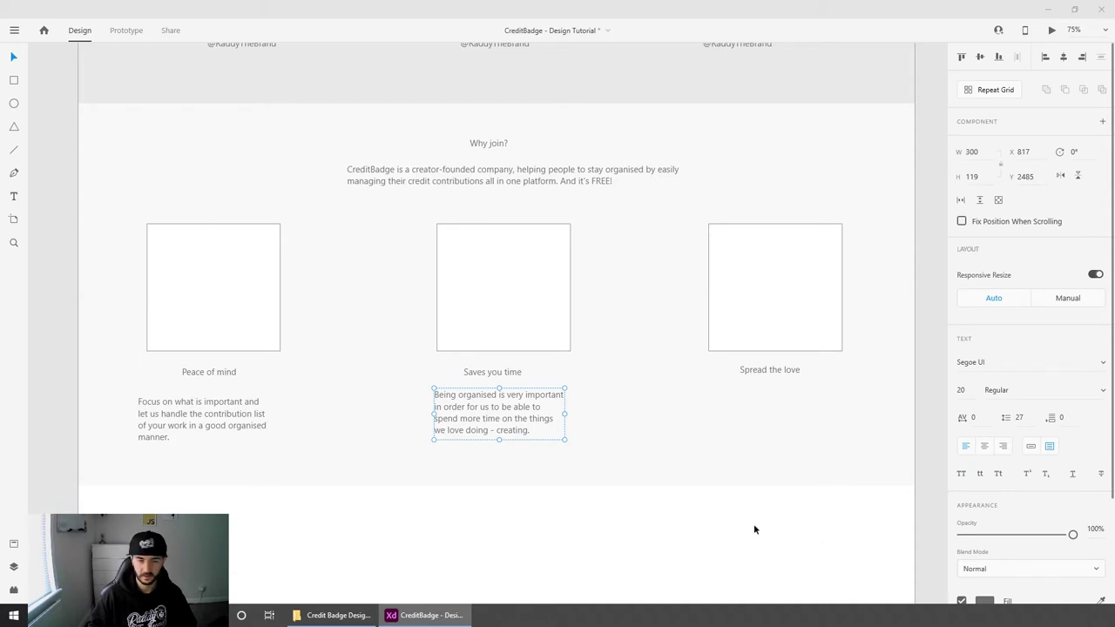
key("ctrl+v")
left_click_drag(738, 284, 766, 418)
key("Escape")
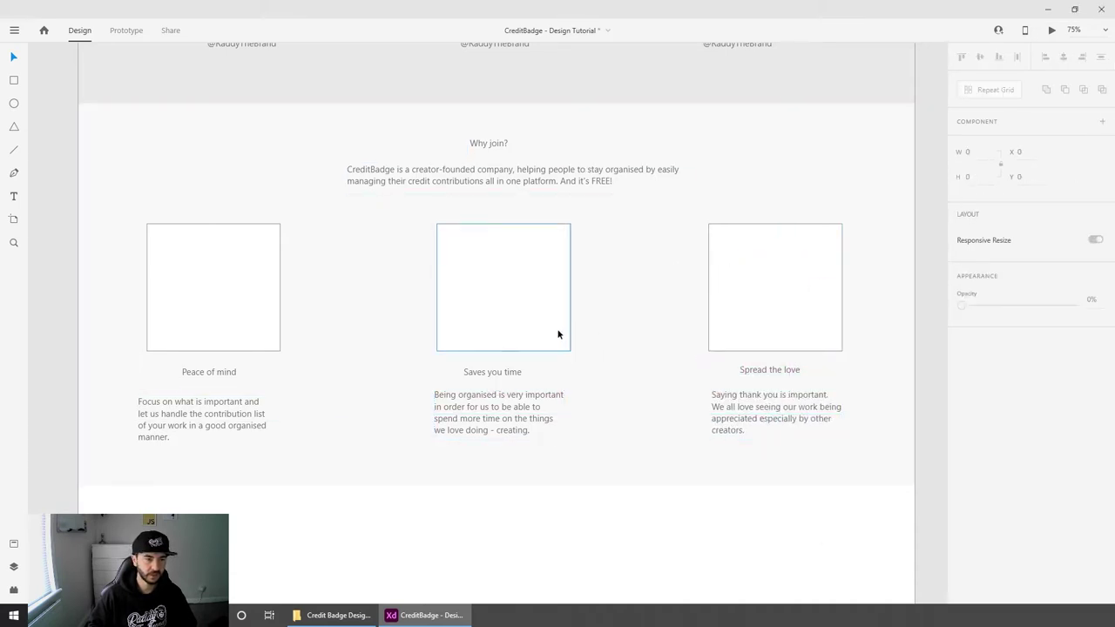
scroll(559, 335, "down", 5)
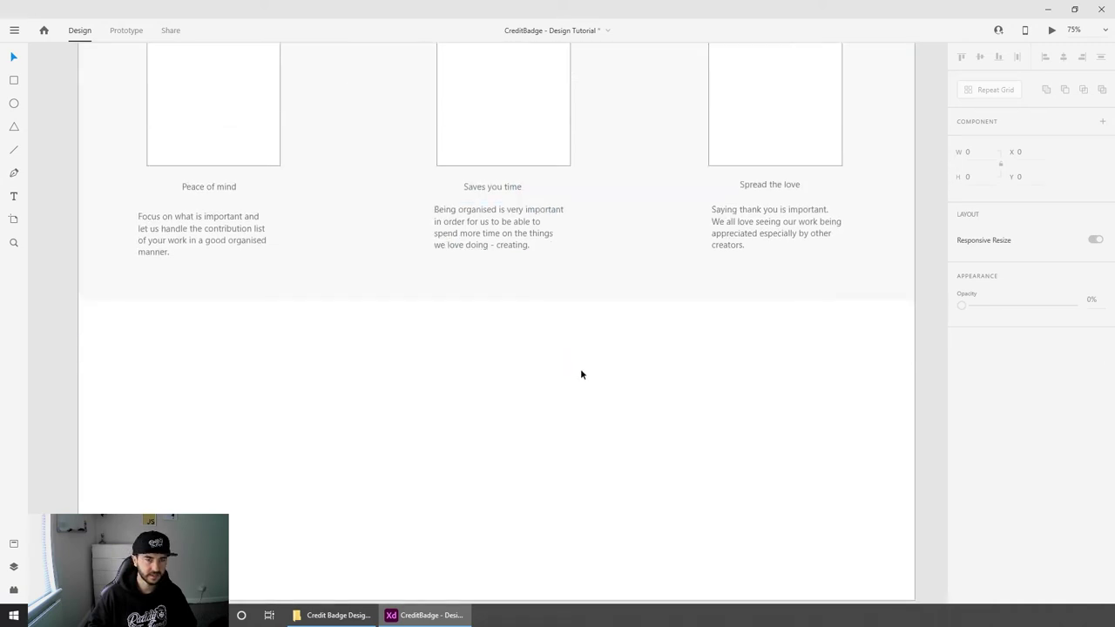
scroll(582, 374, "down", 3)
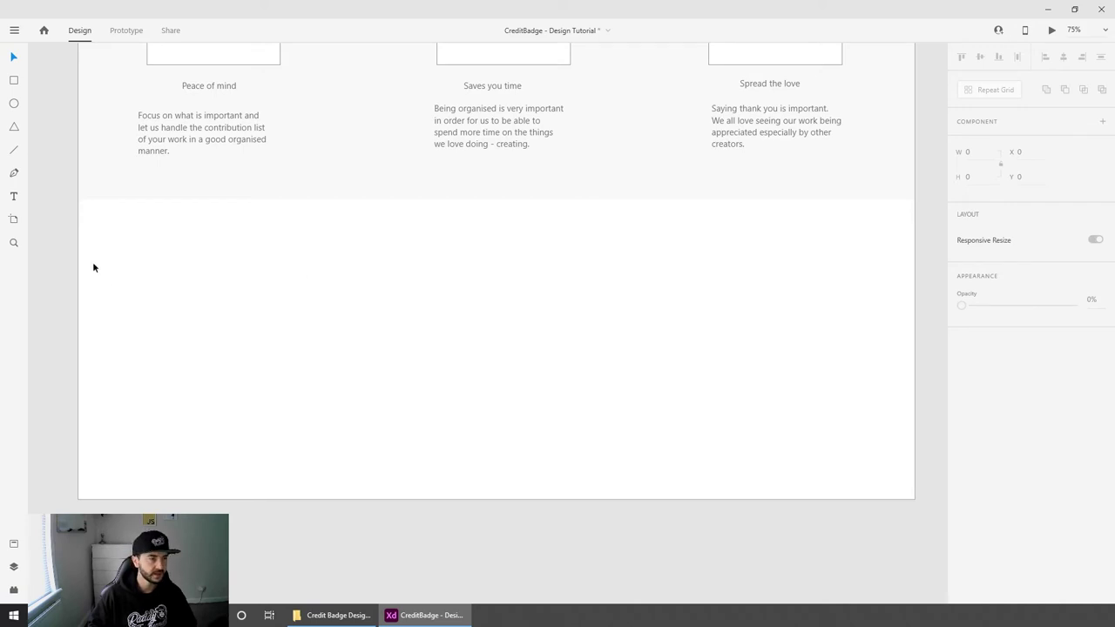
scroll(549, 366, "down", 2)
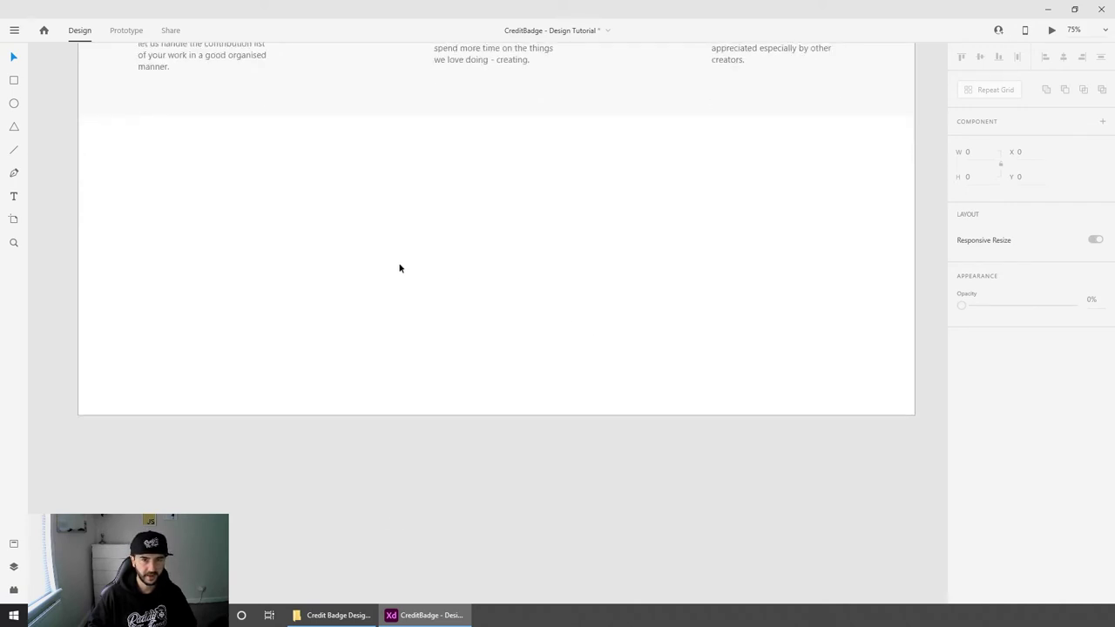
Step: Extend the artboard downward and draw a borderless grey rectangle for the next section
left_click(395, 292)
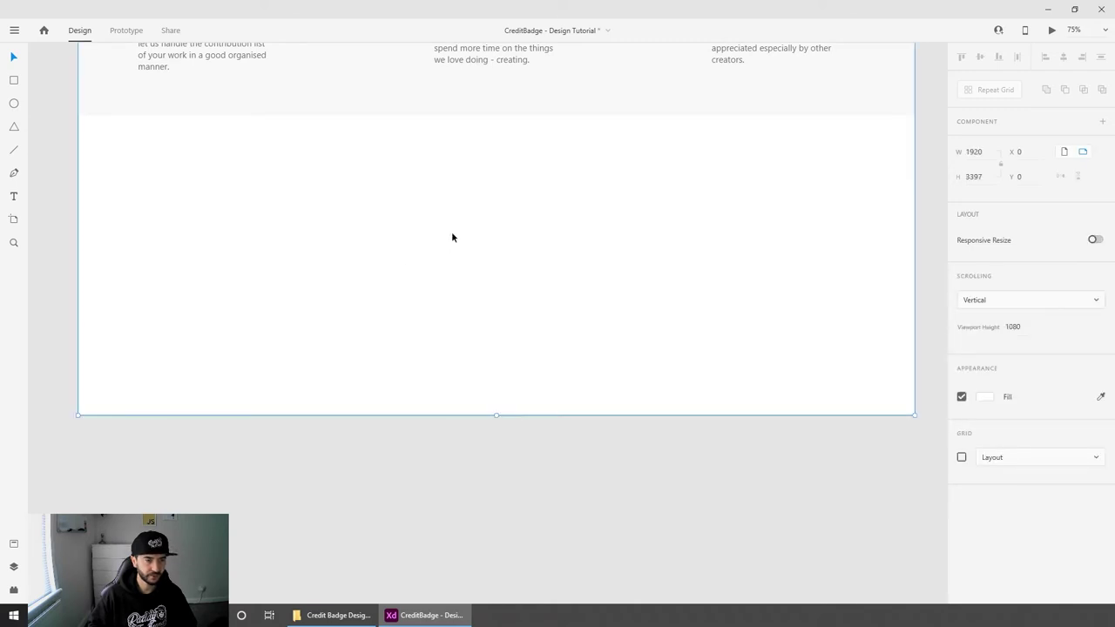
left_click_drag(496, 415, 496, 566)
left_click(927, 291)
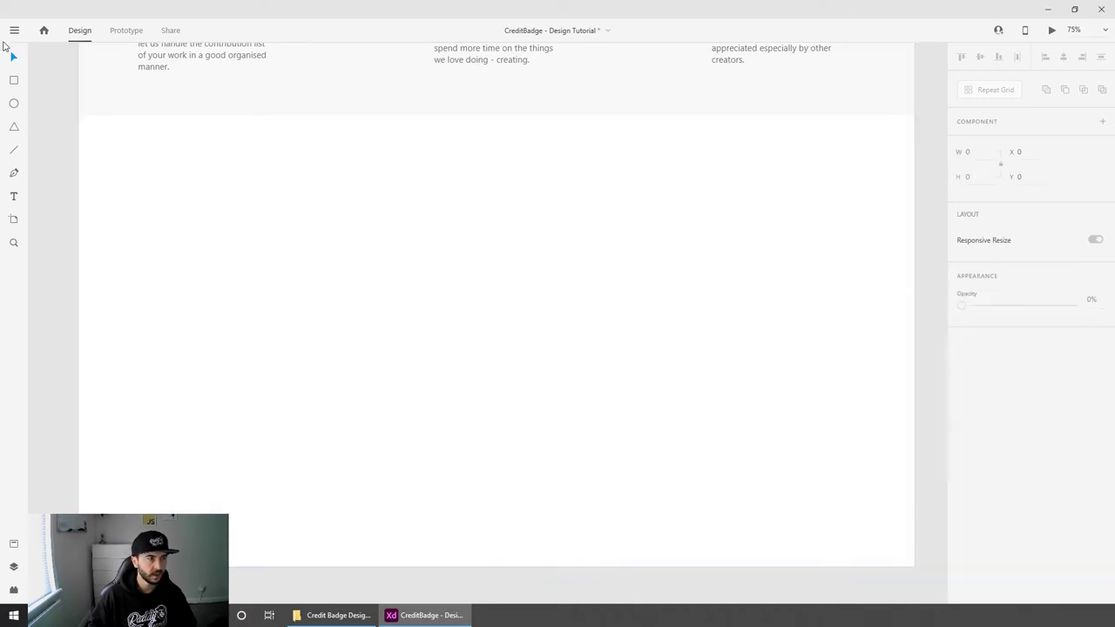
left_click(16, 80)
mouse_move(79, 116)
left_mouse_down()
mouse_move(466, 363)
mouse_move(915, 464)
left_mouse_up()
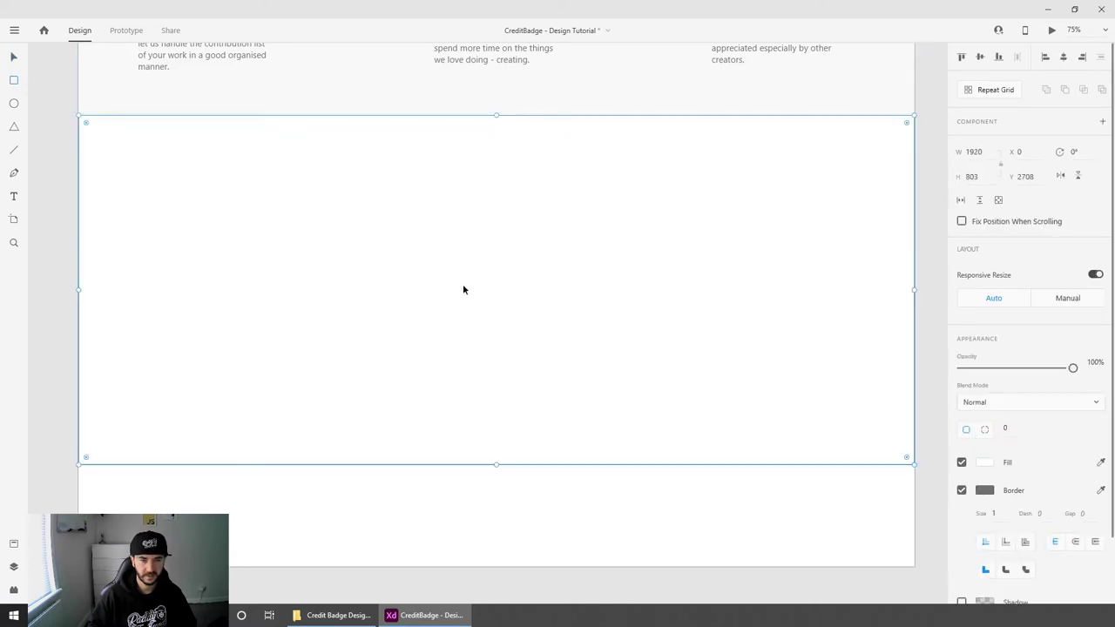
left_click(962, 491)
left_click(984, 462)
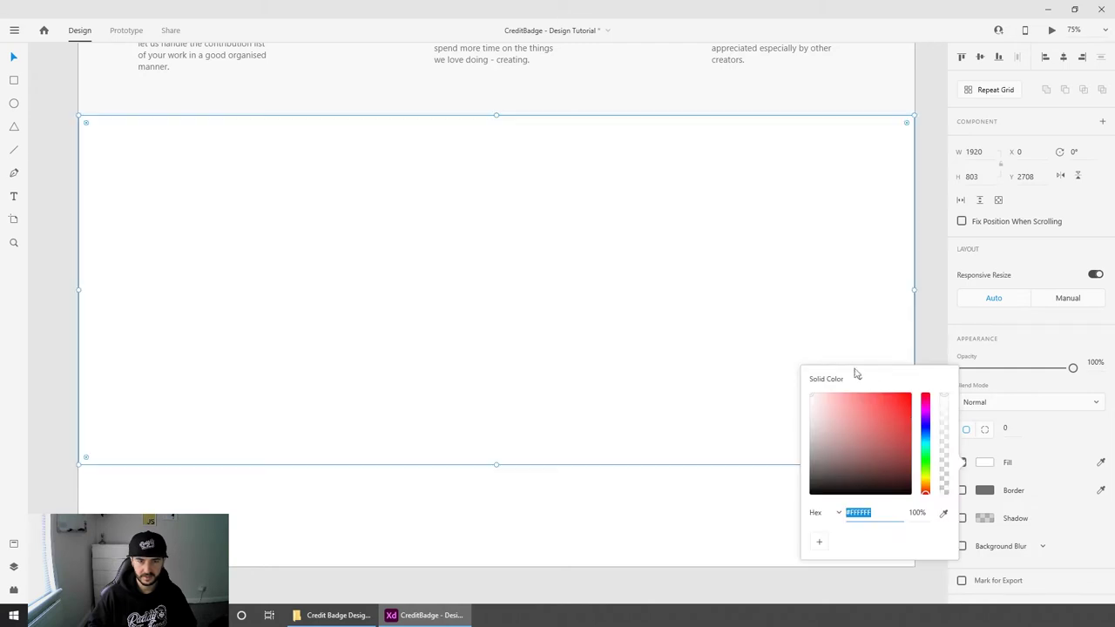
left_click(808, 404)
left_click(929, 240)
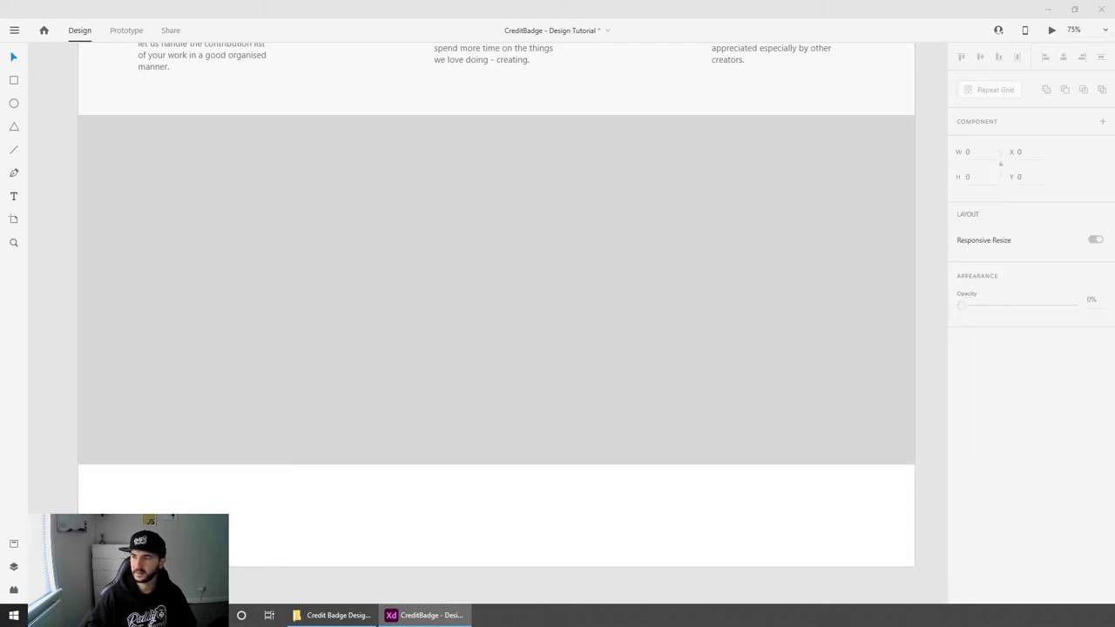
Step: Paste the 'How does it work?' heading and paragraph at the section top, then lengthen the section
key("ctrl+v")
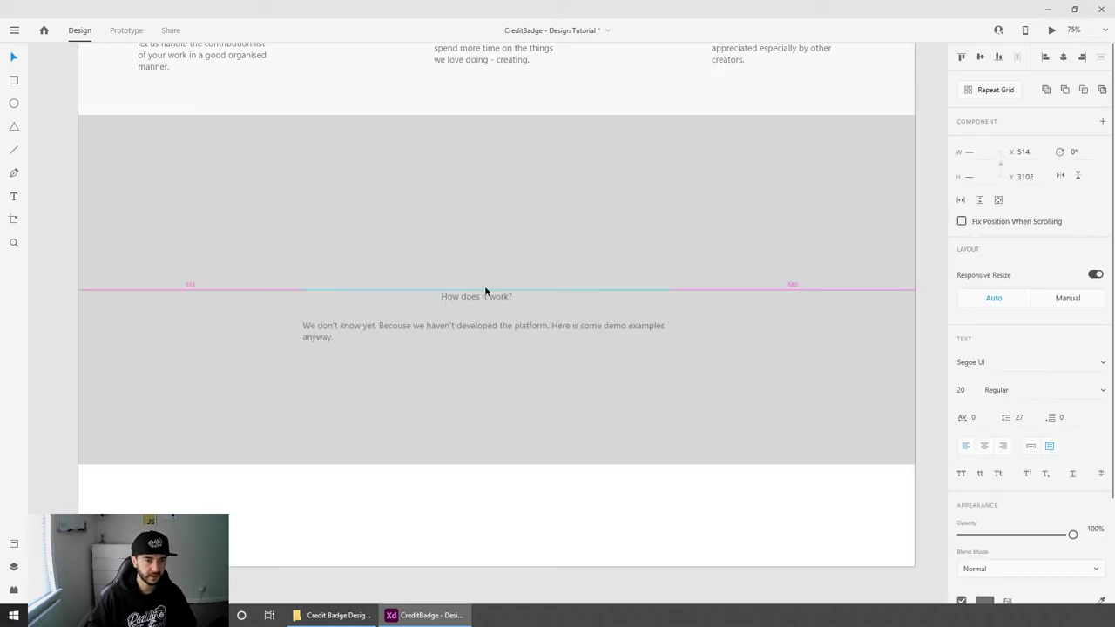
left_click_drag(485, 291, 464, 188)
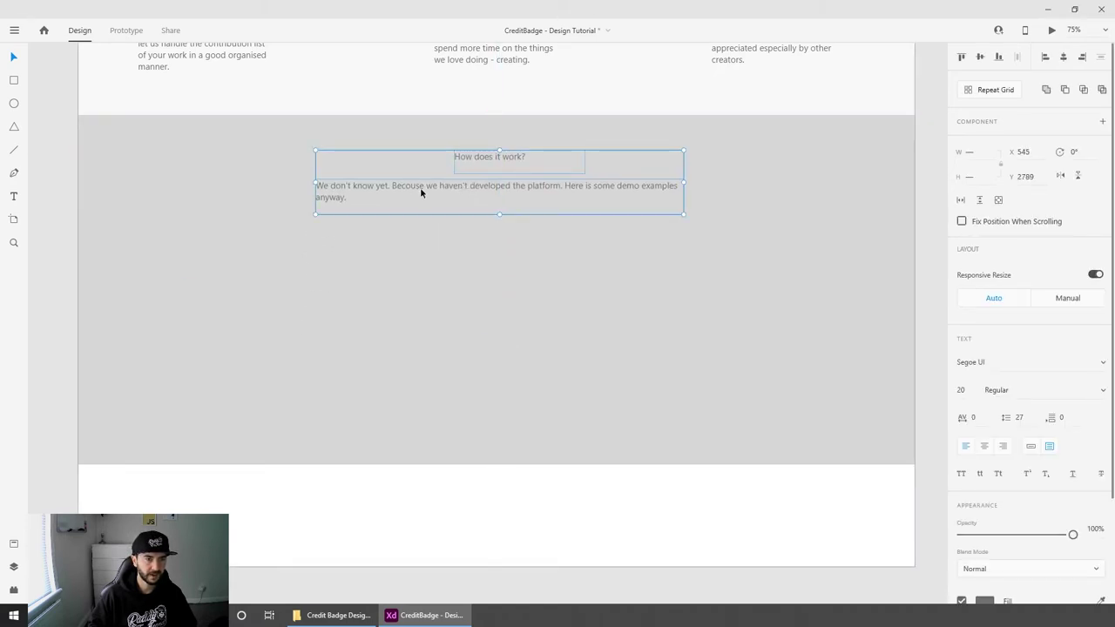
left_click(929, 217)
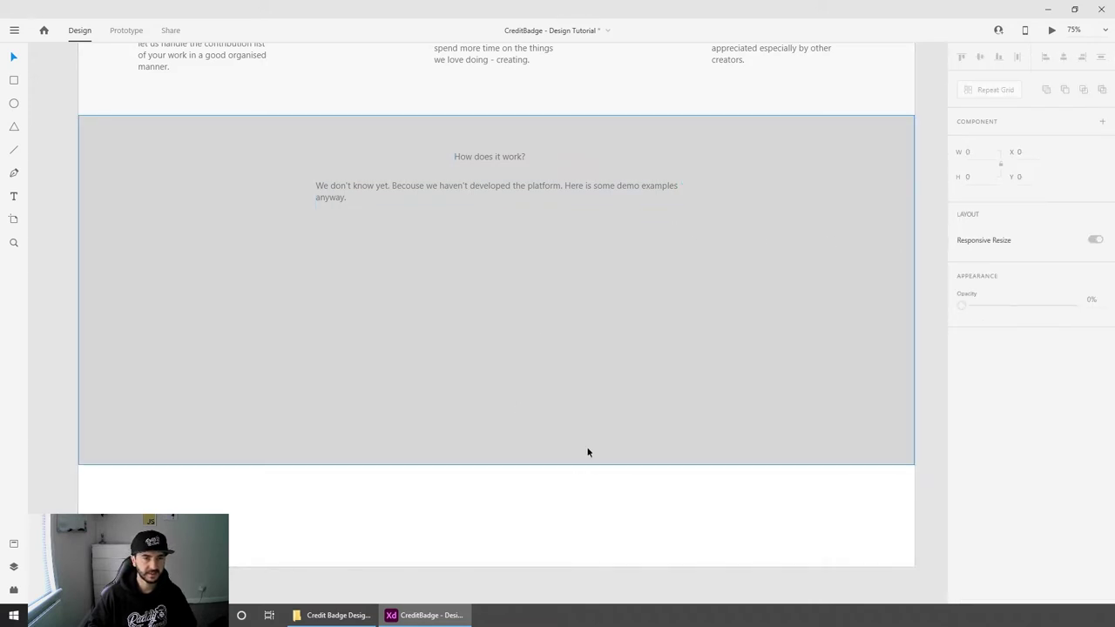
left_click(526, 421)
left_click_drag(497, 466, 495, 491)
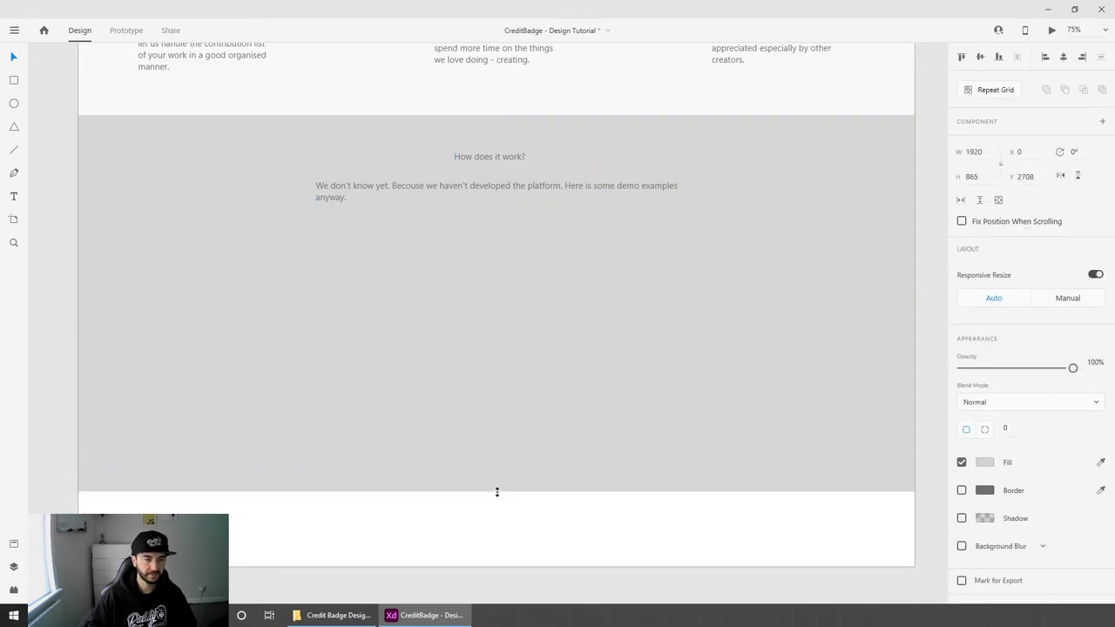
left_click(932, 231)
scroll(636, 350, "up", 3)
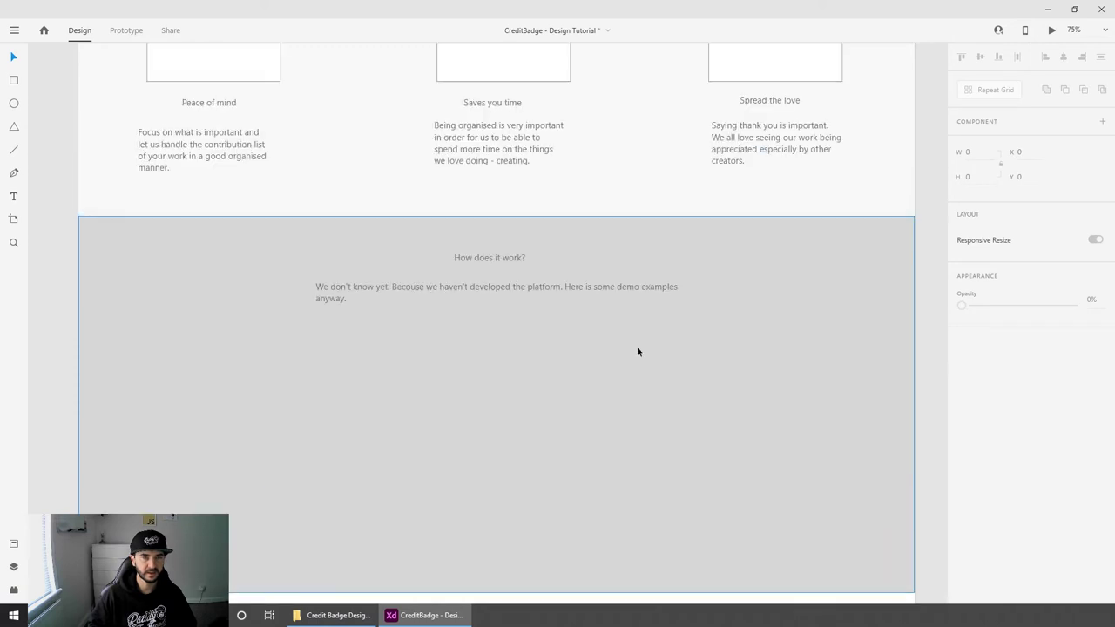
scroll(618, 361, "down", 3)
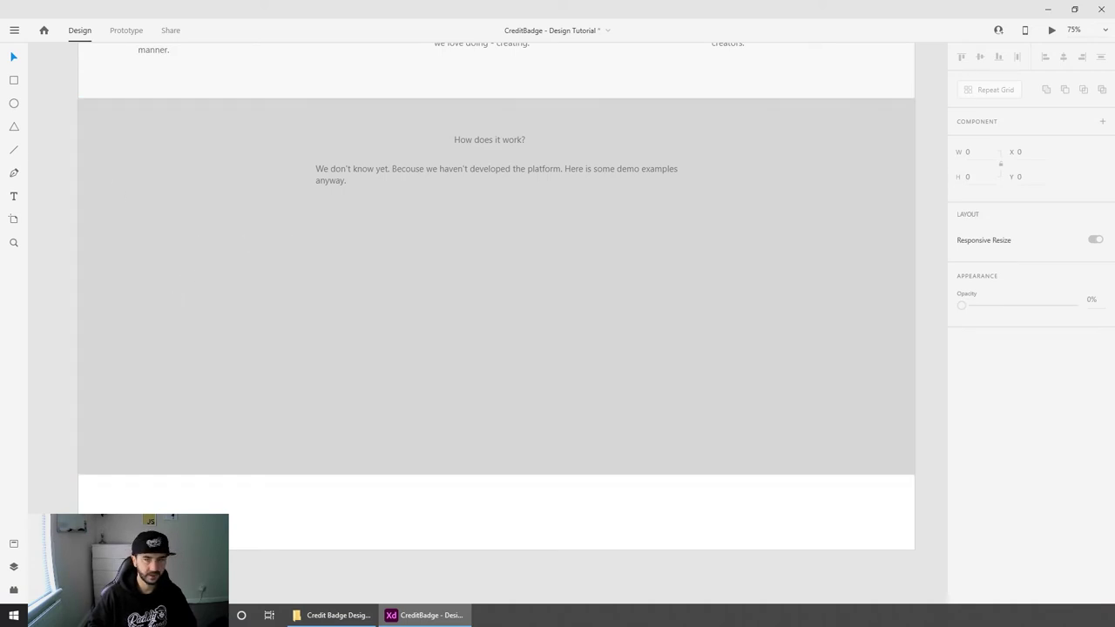
Step: Place the taking-notes text and the Create a new project paragraph on the left
type("It's simple as taking notes in your favourite app.")
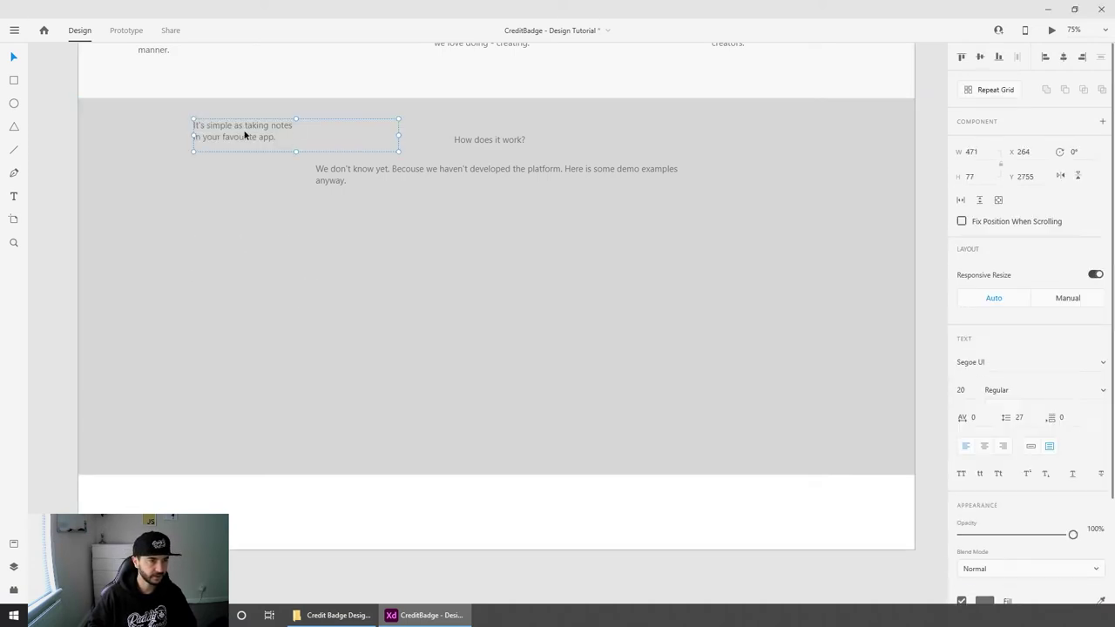
left_click_drag(244, 137, 222, 255)
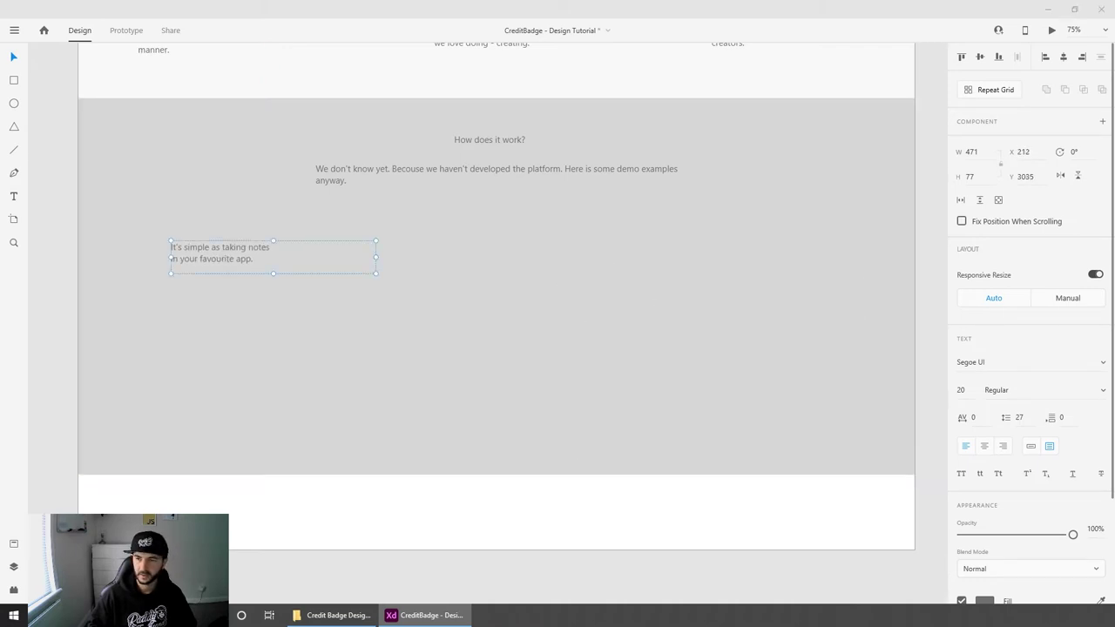
key("ctrl+v")
left_click_drag(294, 192, 271, 316)
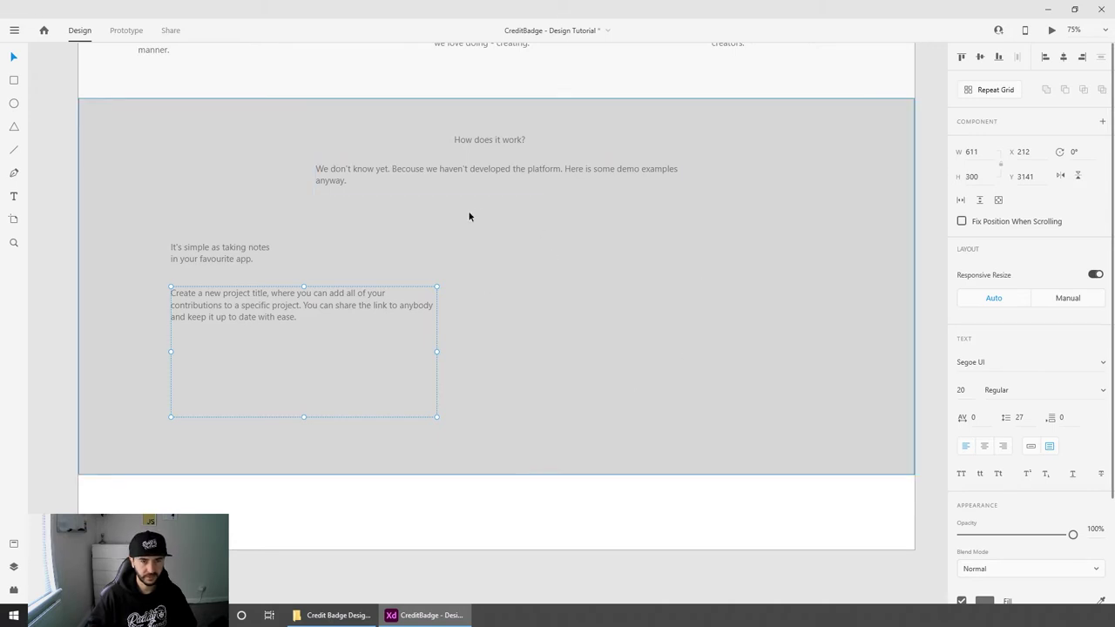
Step: Draw a white placeholder rectangle on the right side of the section
left_click(13, 80)
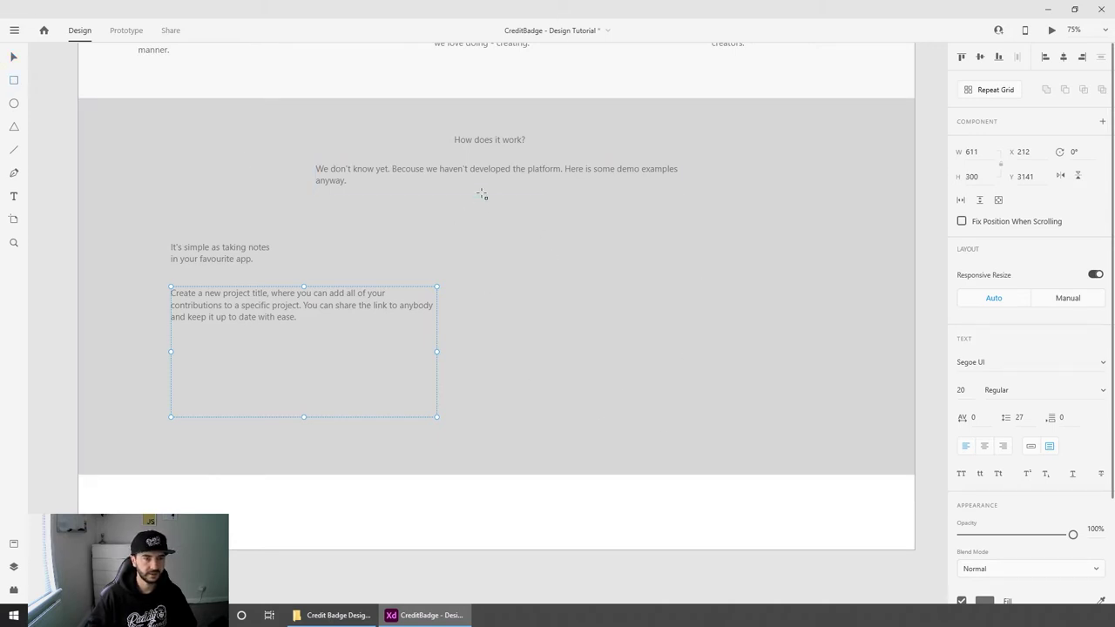
mouse_move(482, 194)
left_mouse_down()
mouse_move(538, 328)
mouse_move(804, 438)
mouse_move(794, 439)
left_mouse_up()
key("Escape")
left_click(552, 263)
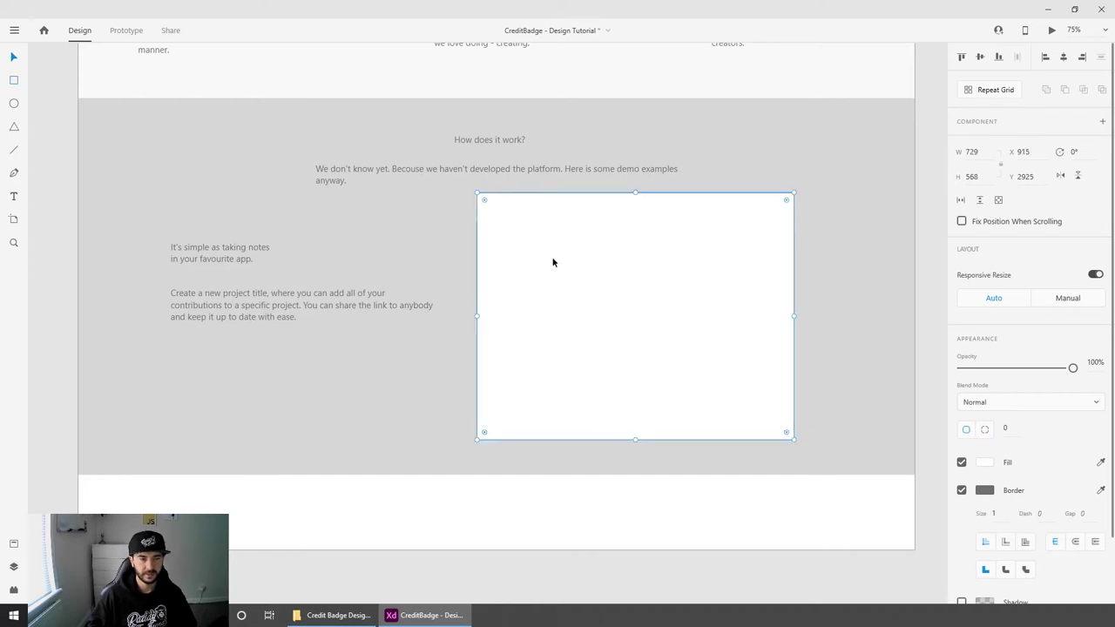
left_click_drag(573, 256, 582, 259)
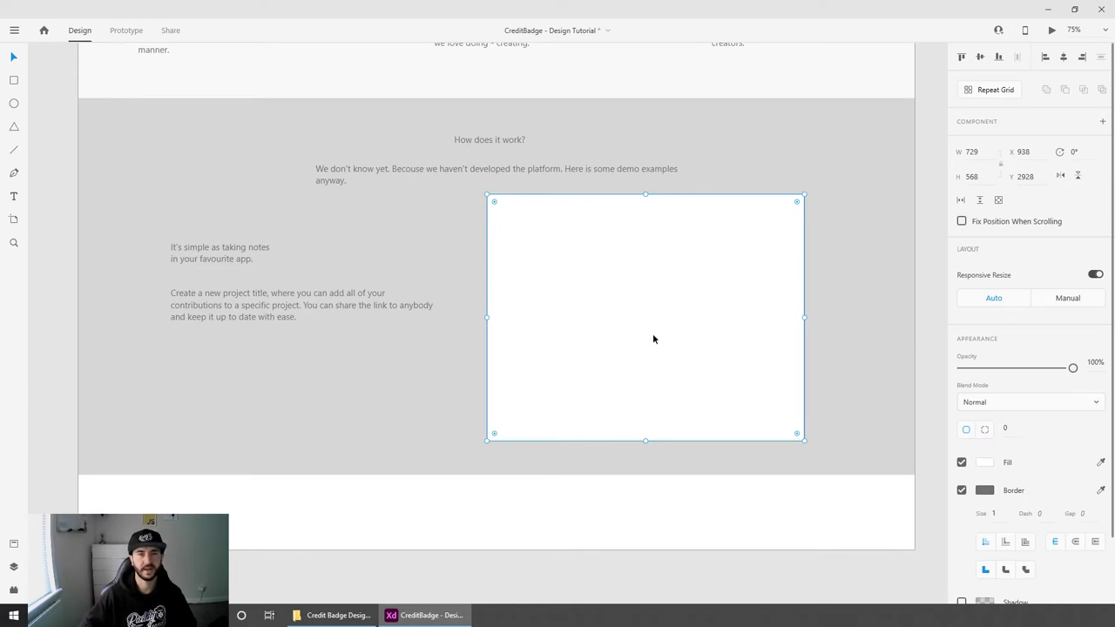
left_click(490, 488)
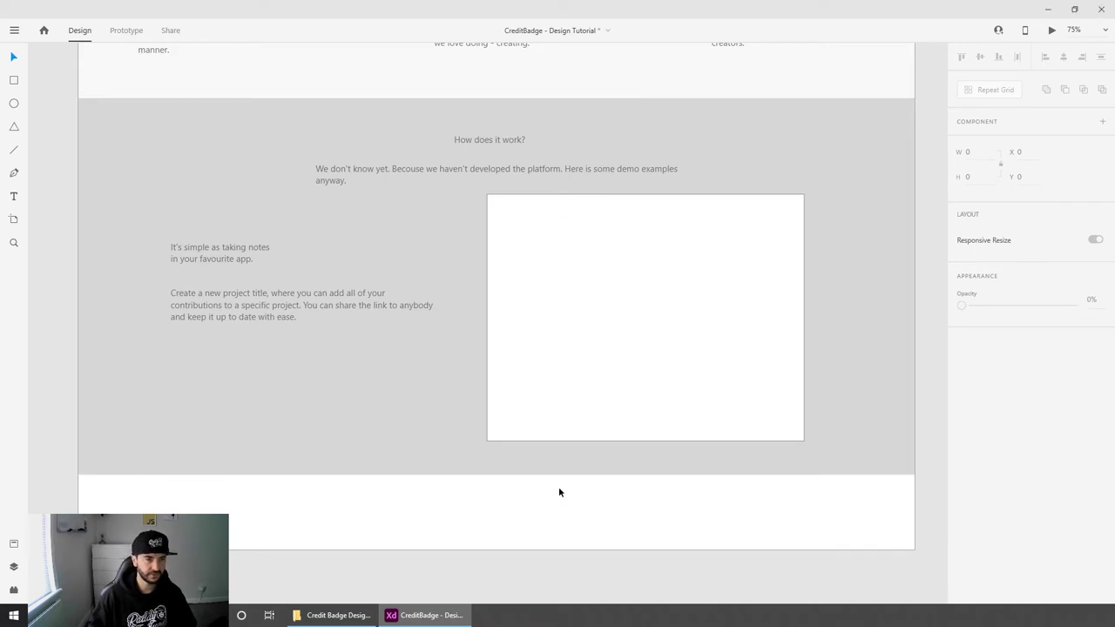
Step: Paste the eight-link navigation row into the footer and save the document
type("FOR CREATORS TERMS COMMUNITY BLOG ABOUT POPULAR CONTACT US HELP CENTER")
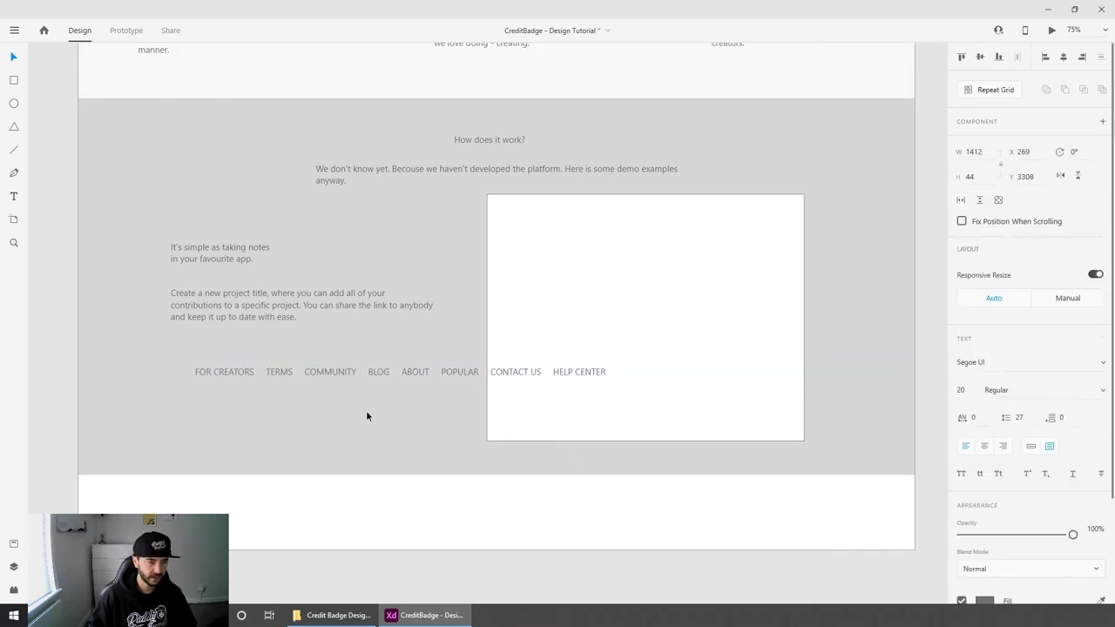
left_click_drag(366, 374, 329, 496)
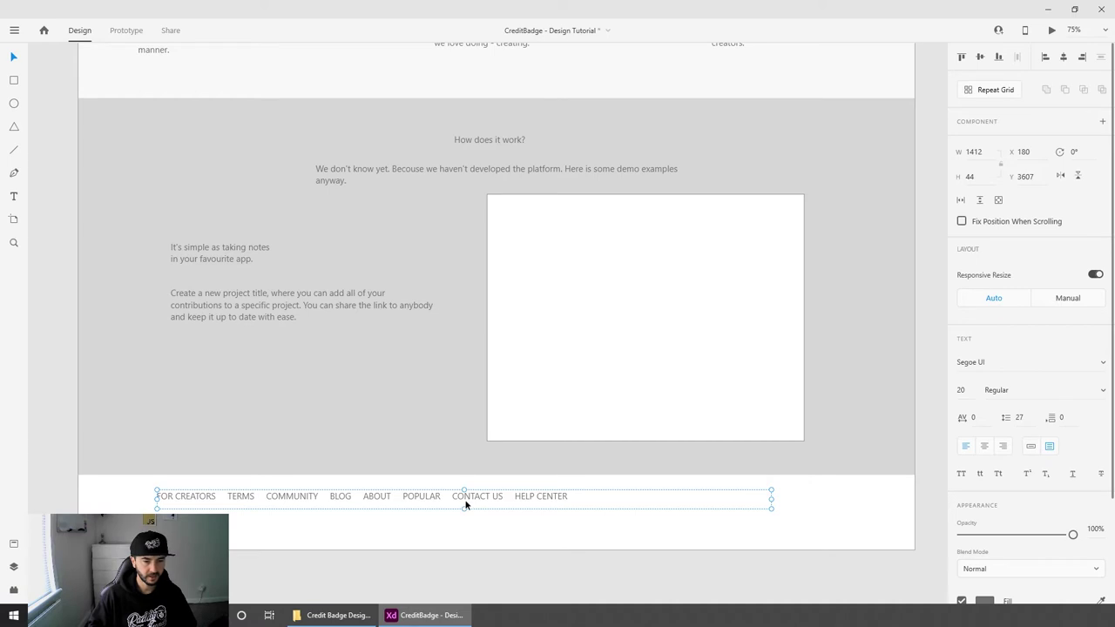
left_click(639, 532)
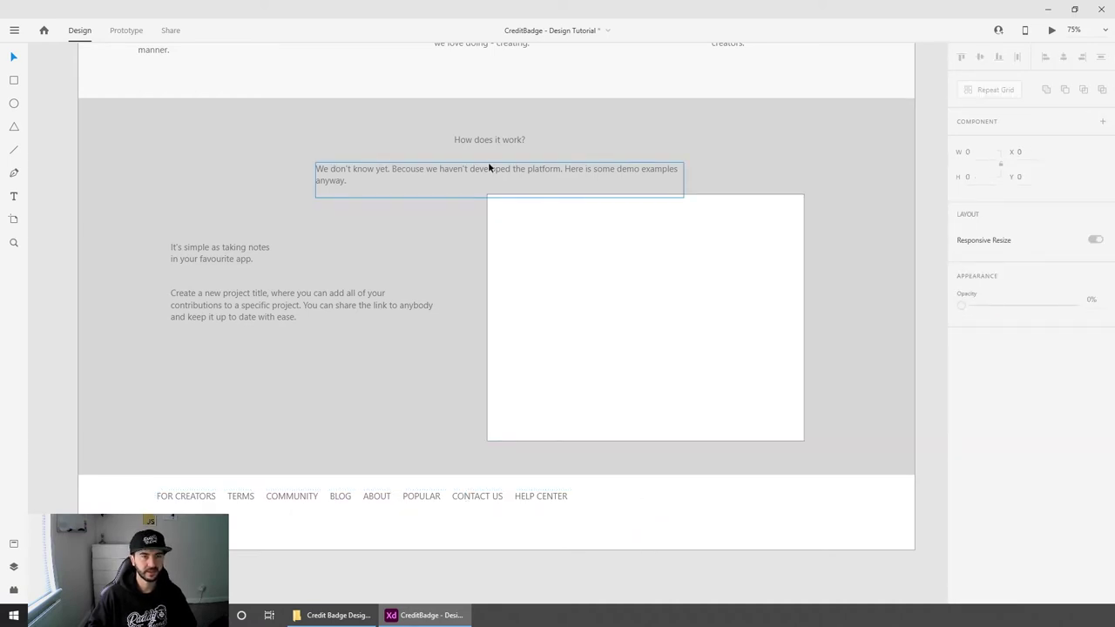
key("ctrl+s")
Step: Rename the header logo text to CREDITBADGE
scroll(488, 161, "up", 5)
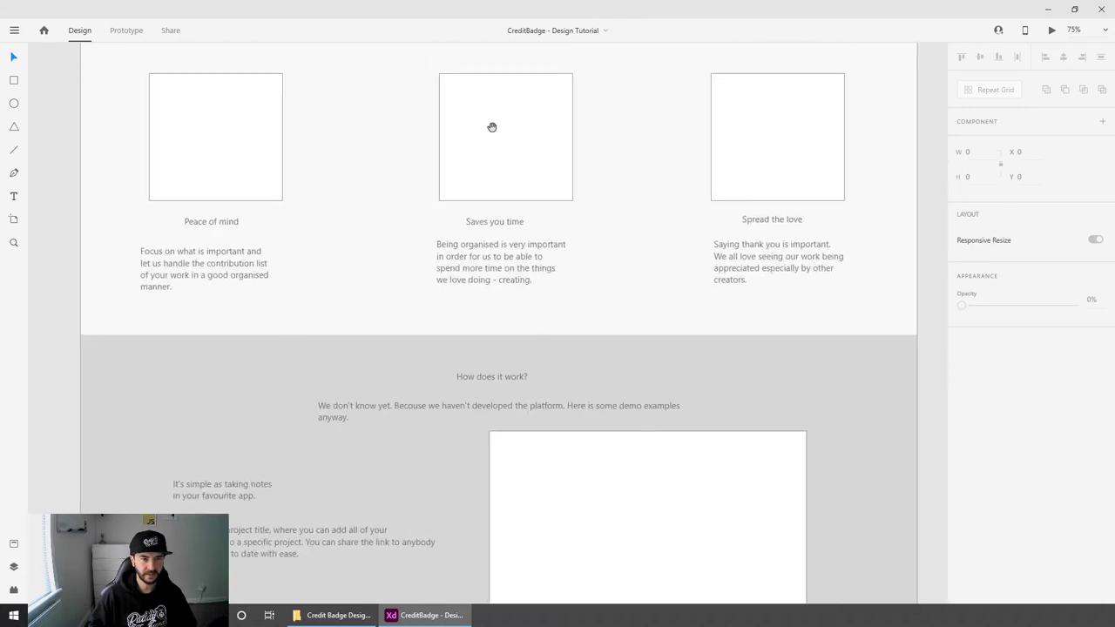
scroll(492, 127, "up", 15)
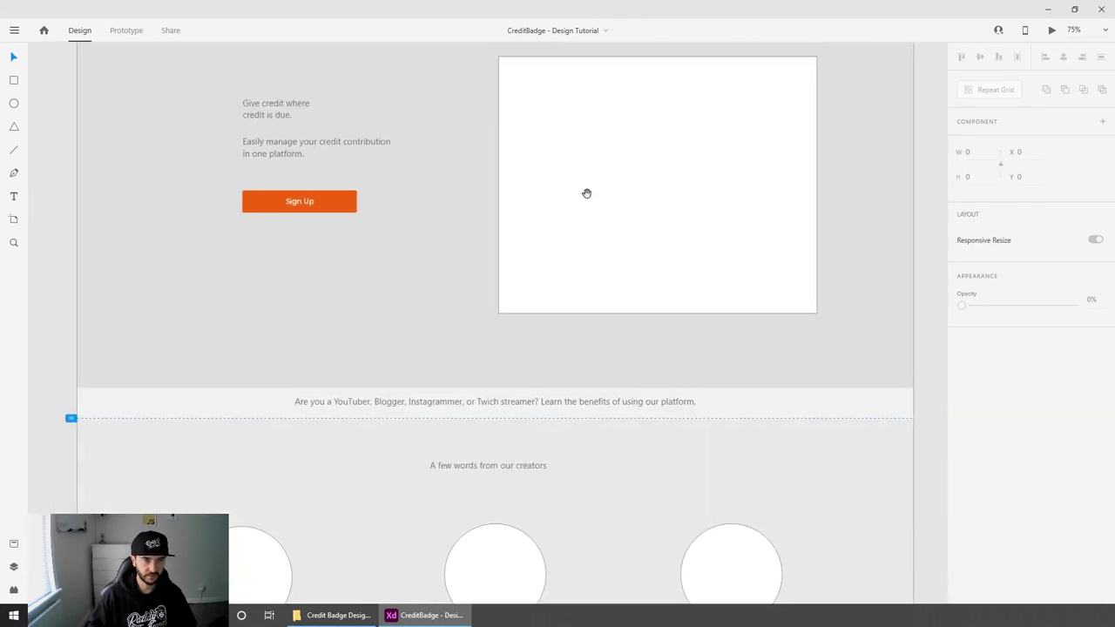
left_click_drag(586, 192, 585, 366)
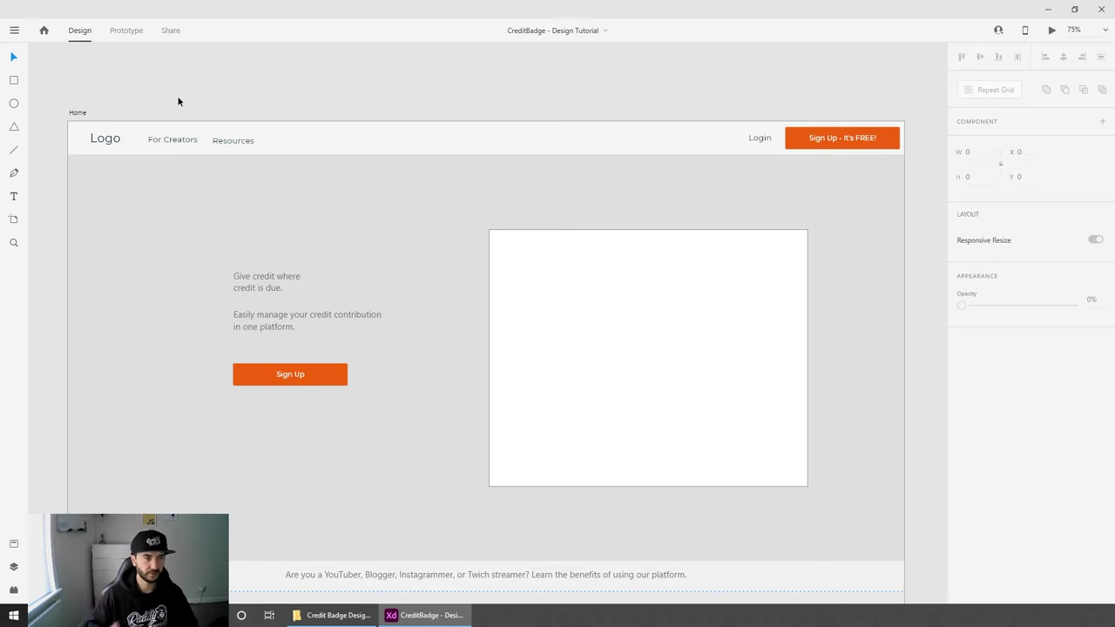
left_click_drag(171, 113, 371, 222)
scroll(375, 219, "up", 5)
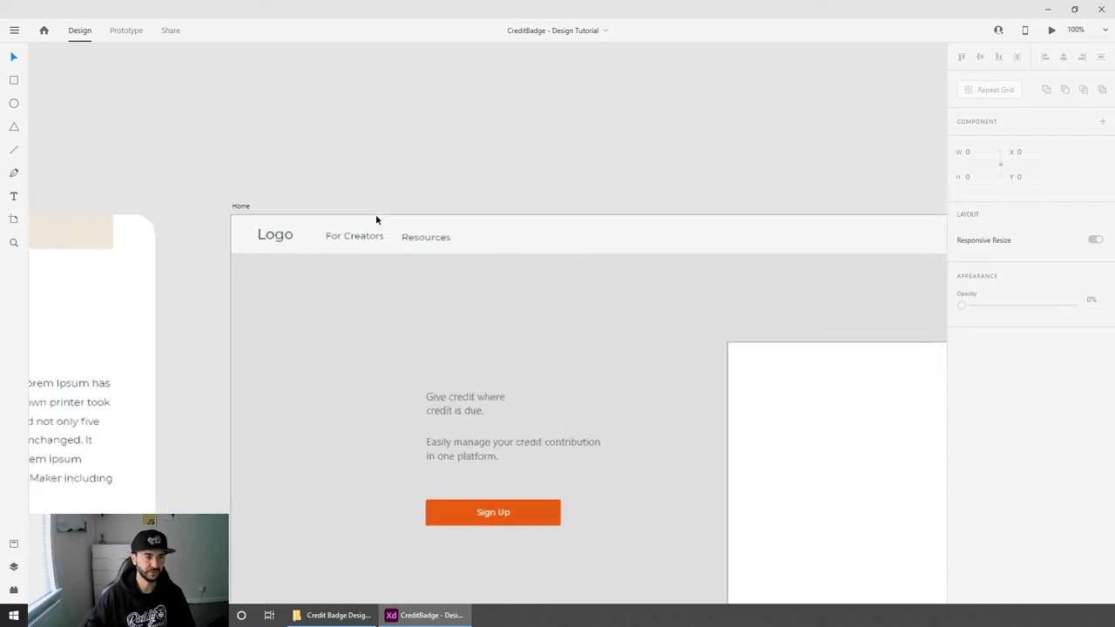
scroll(535, 362, "up", 2)
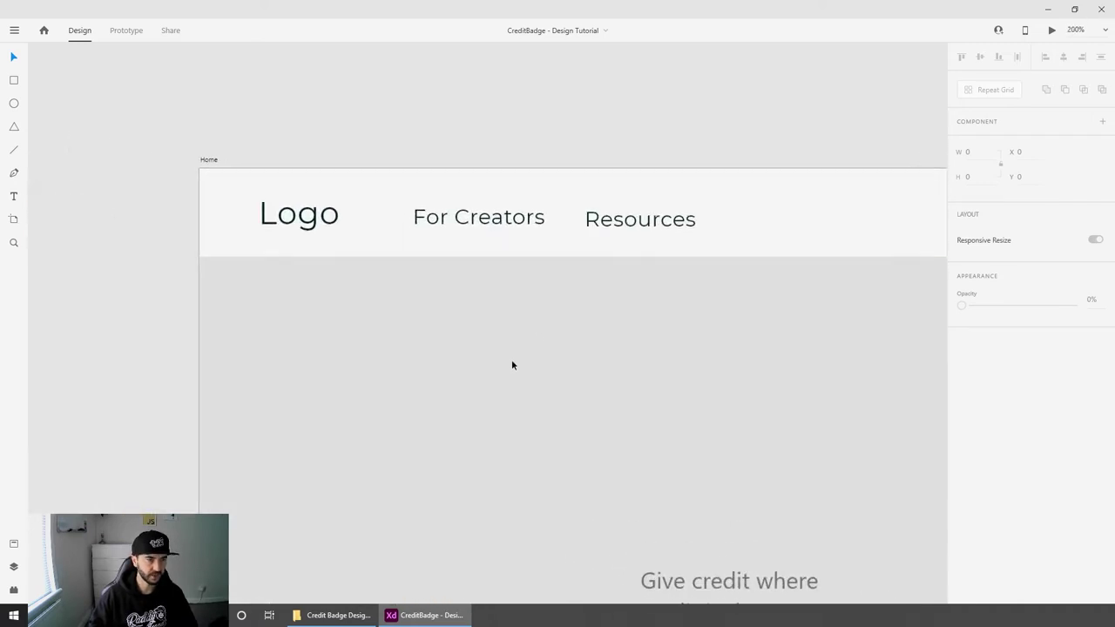
double_click(310, 218)
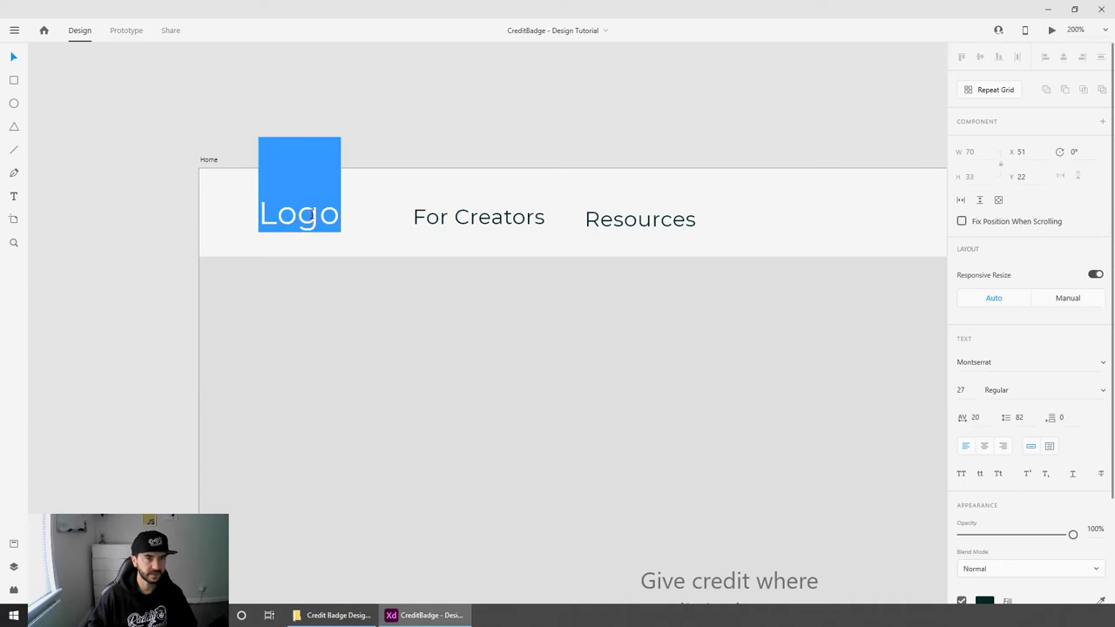
type("CREDIT")
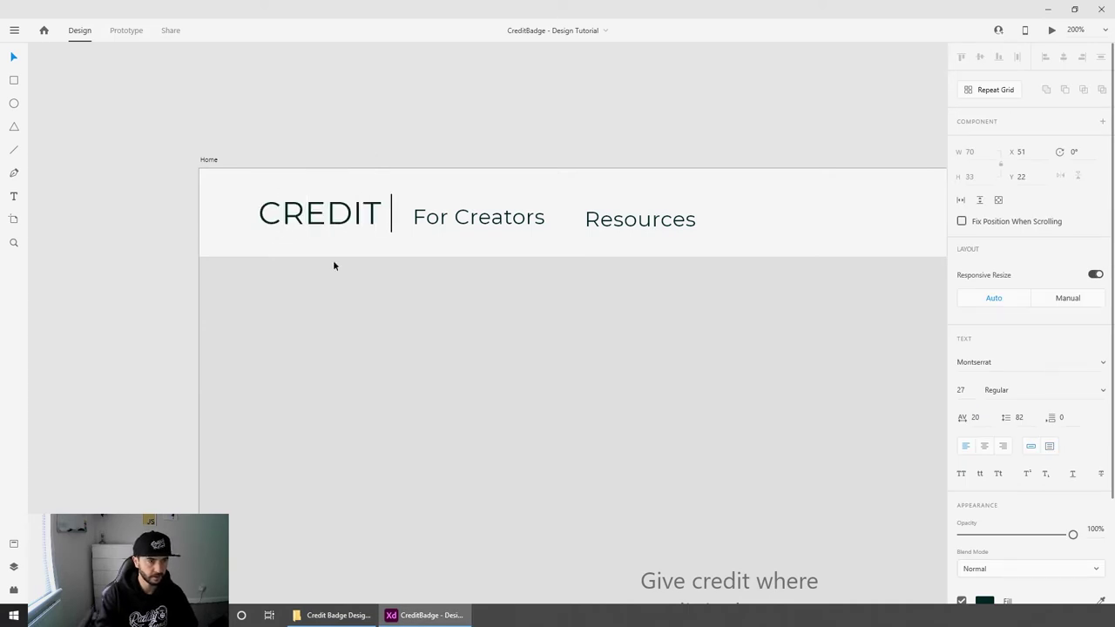
key("BackSpace")
type("BADGE")
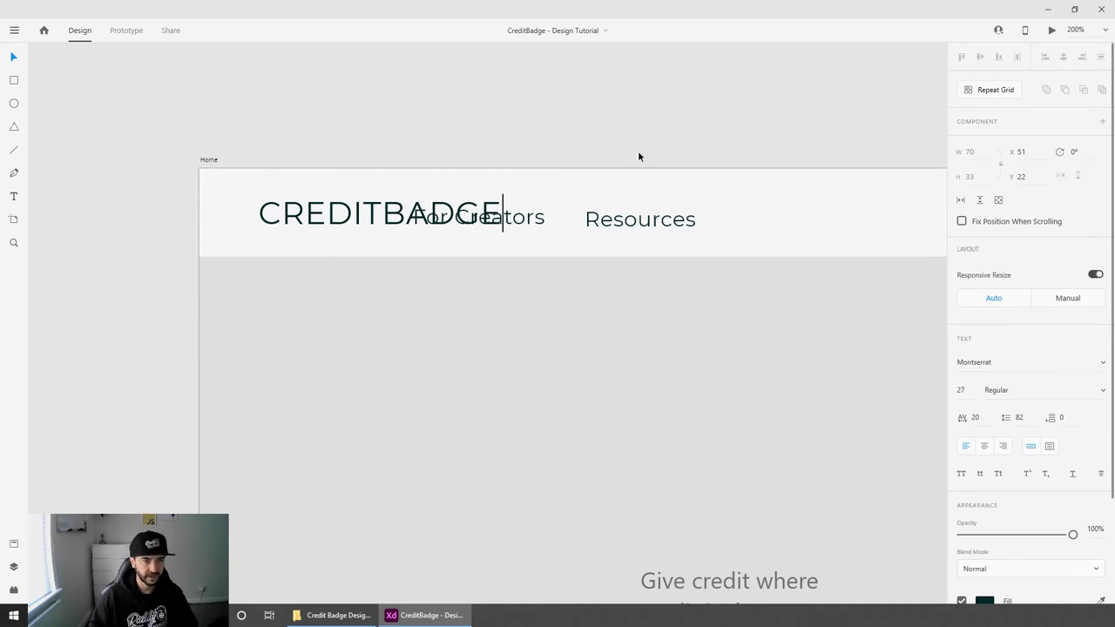
key("Escape")
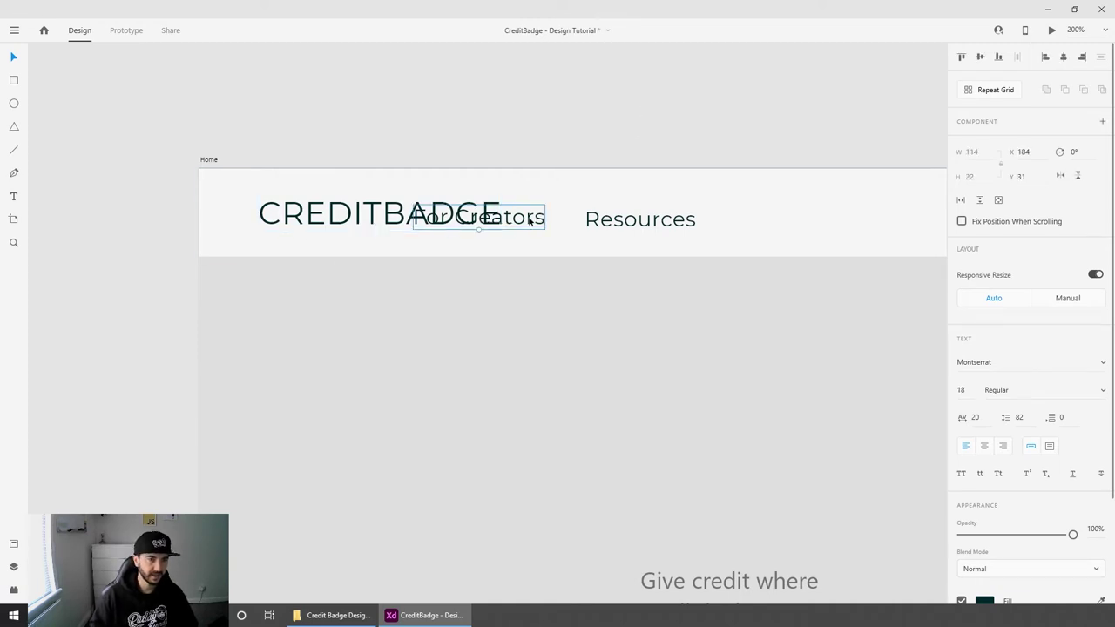
Step: Move the For Creators and Resources links to the right end of the header
left_click_drag(534, 219, 854, 206)
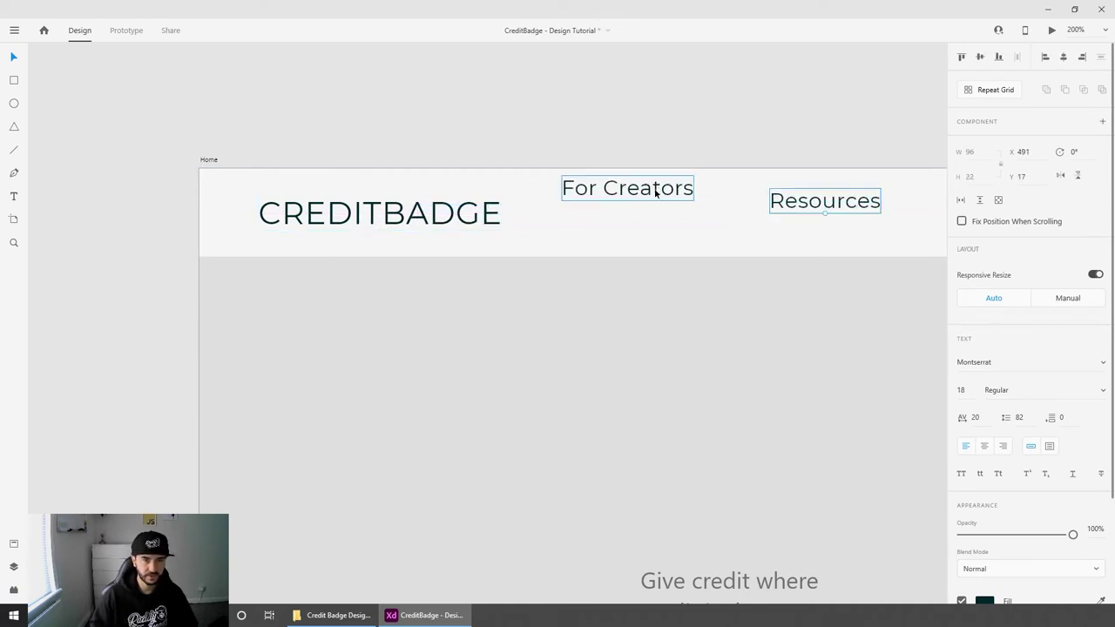
left_click_drag(654, 192, 734, 209)
left_click_drag(825, 202, 829, 209)
Step: Set the CREDITBADGE logo's font size to 20
left_click(382, 223)
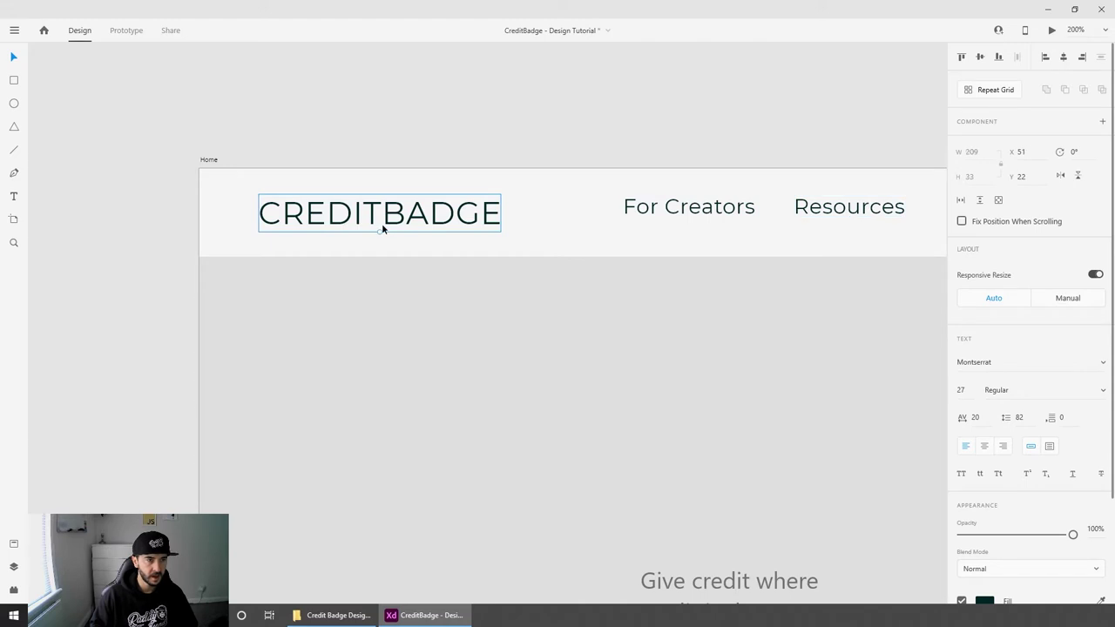
left_click(972, 392)
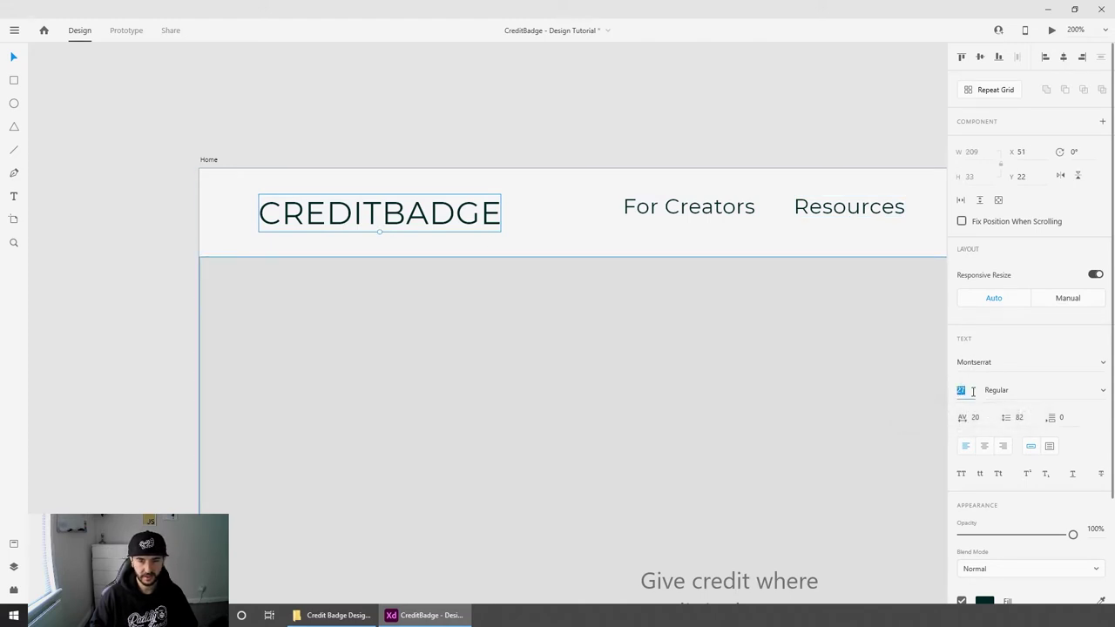
type("20")
key("Return")
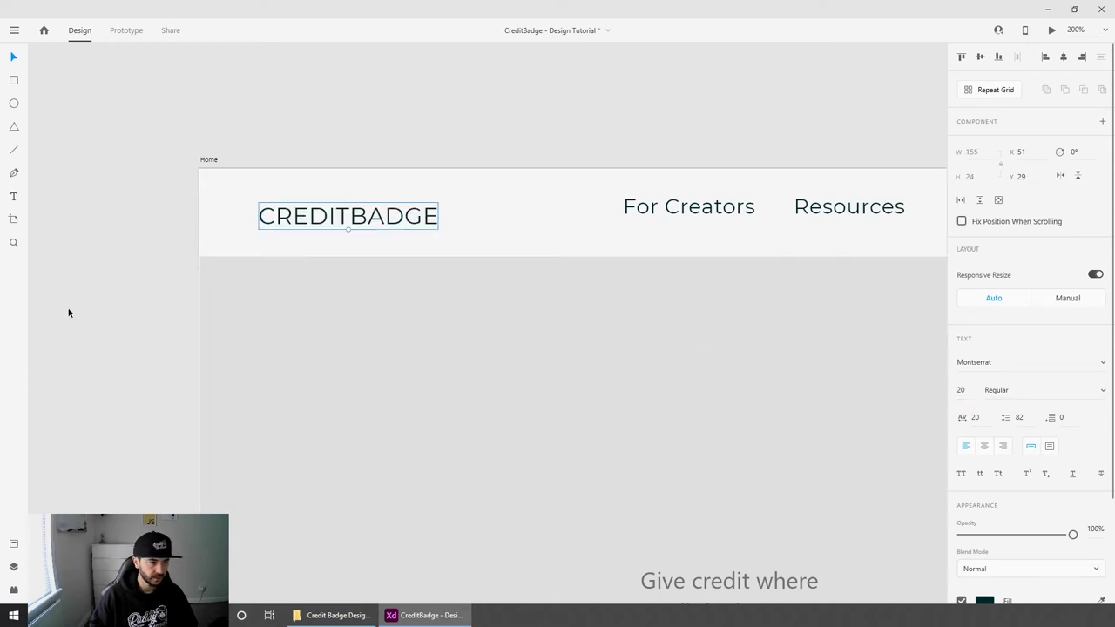
Step: Apply the Montserrat Paragraph style from the assets library to the logo
left_click(14, 545)
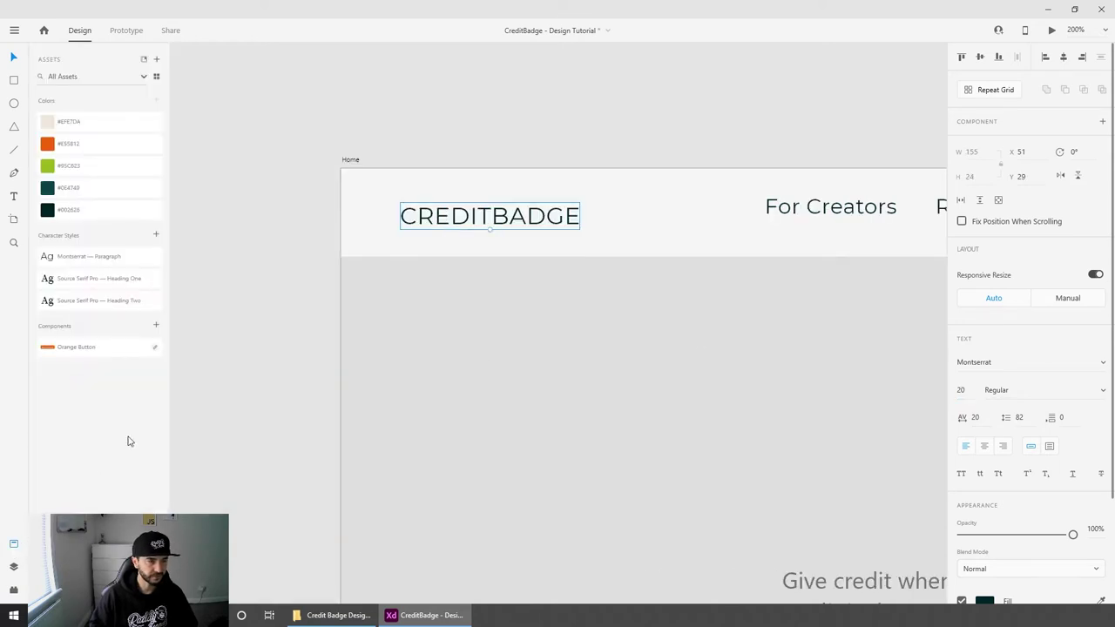
left_click(99, 259)
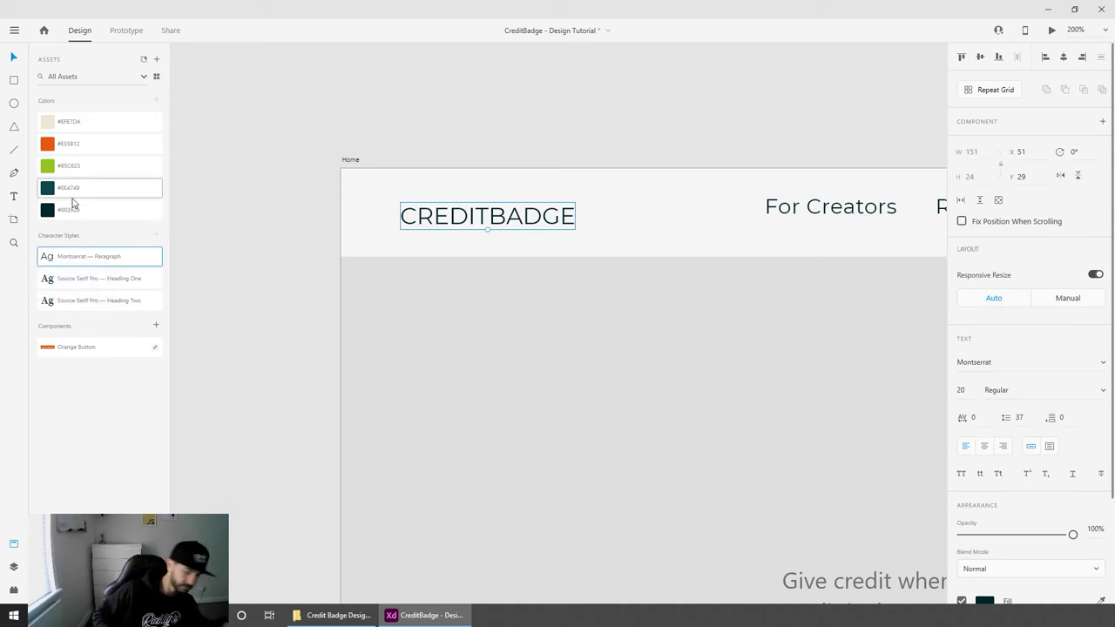
left_click(407, 125)
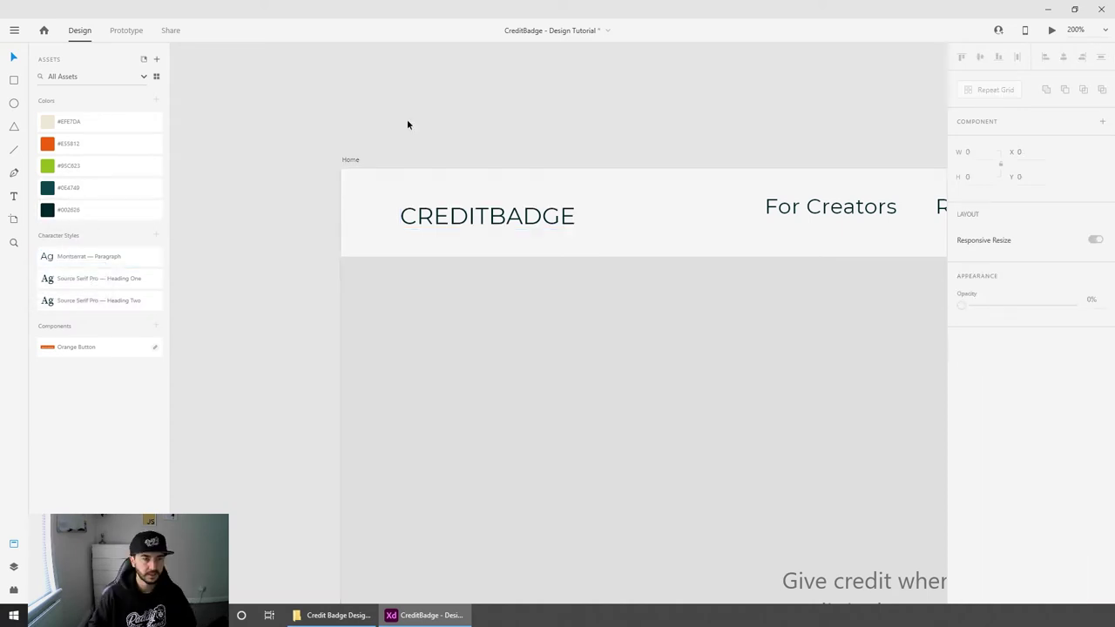
left_click(479, 224)
left_click_drag(479, 224, 479, 221)
Step: Set only the BADGE letters of the logo to Medium weight
double_click(490, 218)
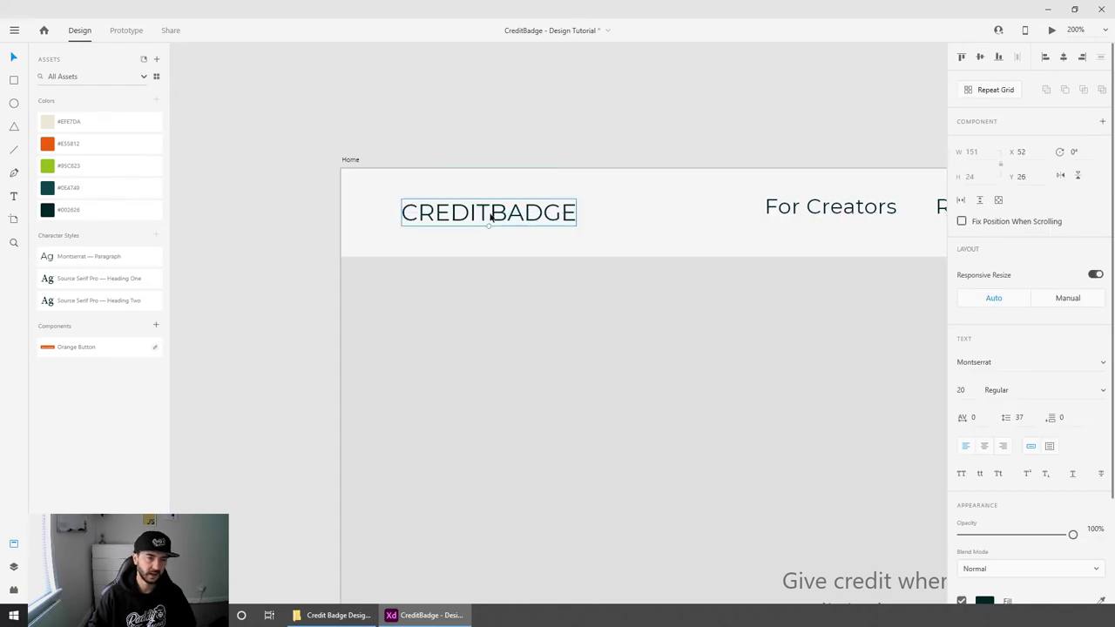
key("ctrl+a")
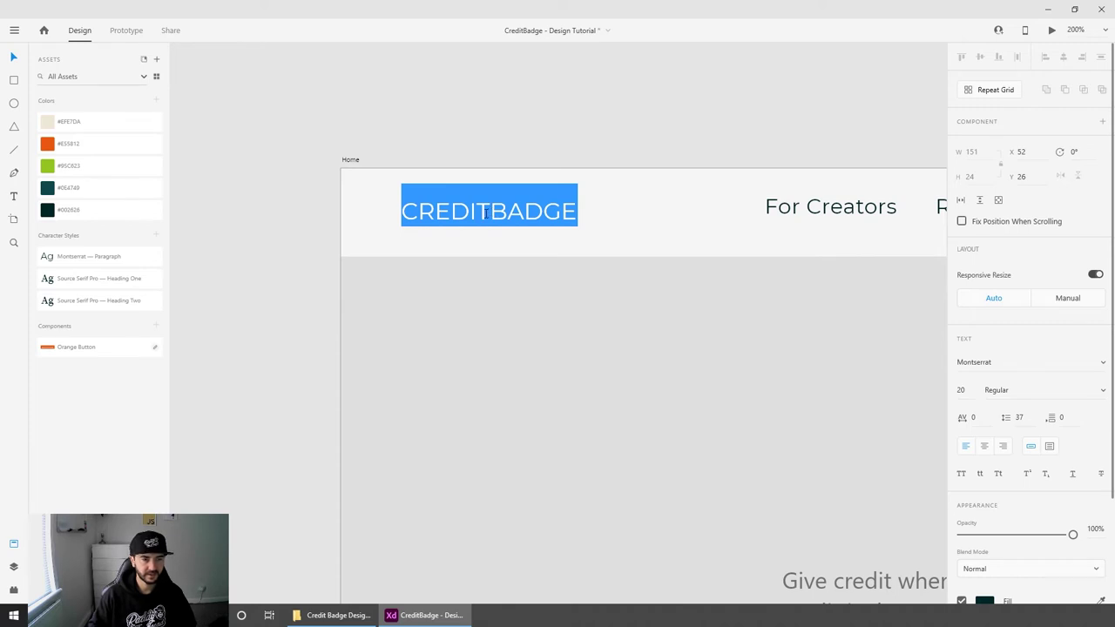
left_click_drag(490, 213, 654, 208)
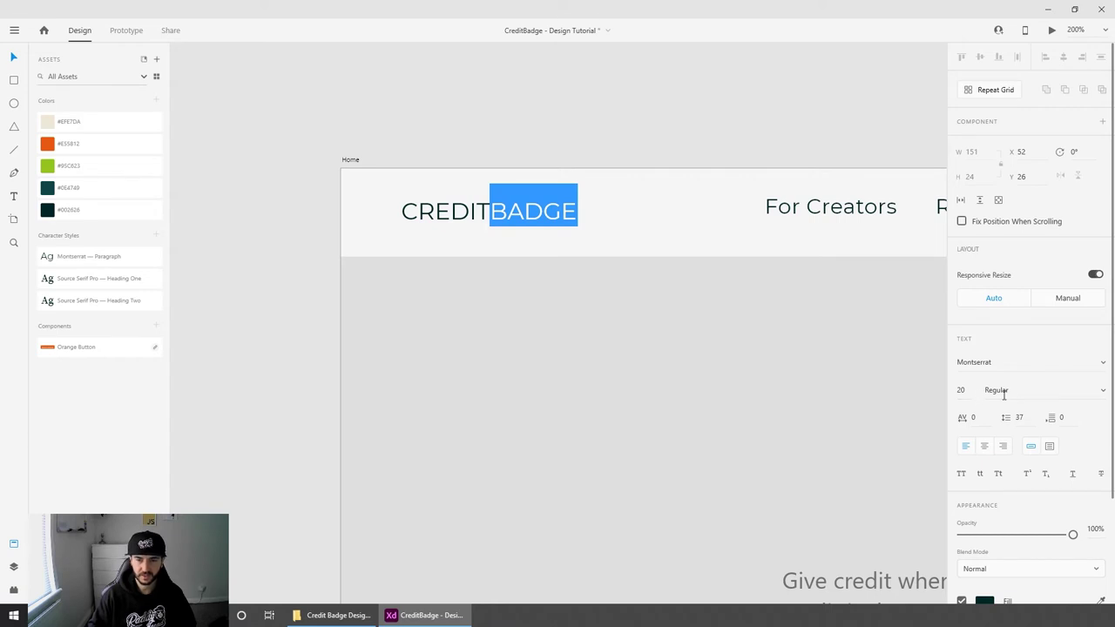
key("Escape")
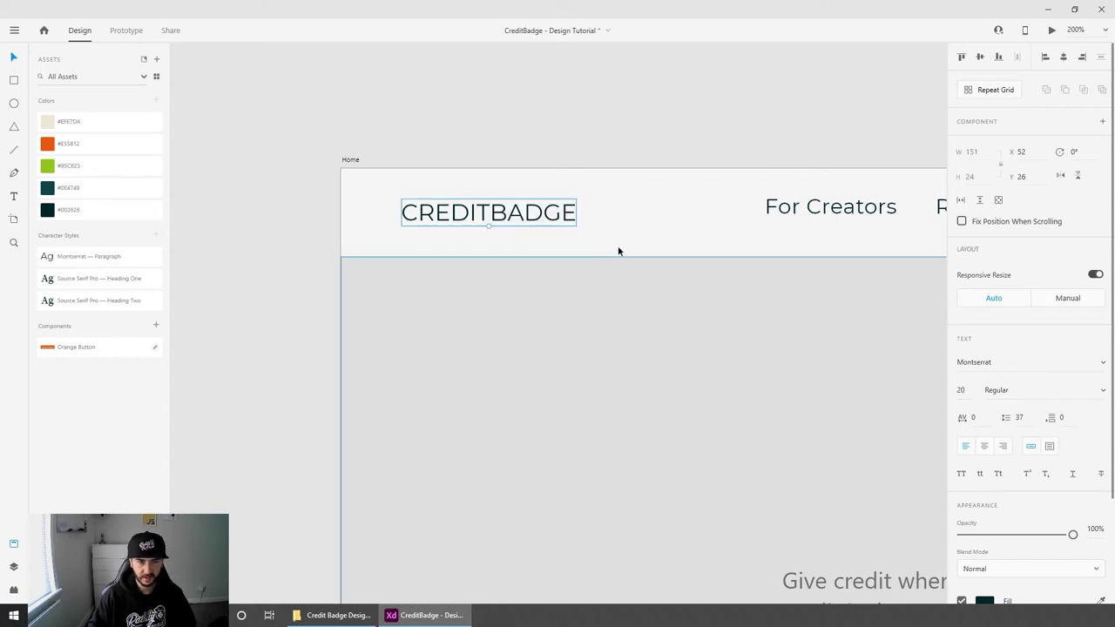
double_click(494, 218)
left_click_drag(490, 216, 585, 216)
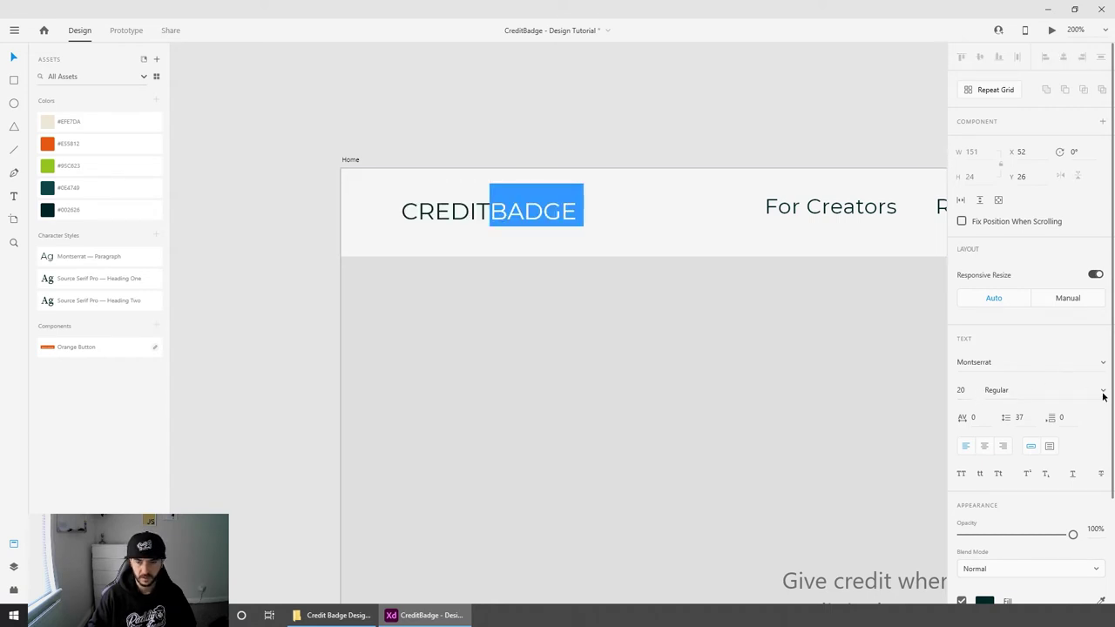
left_click(1102, 394)
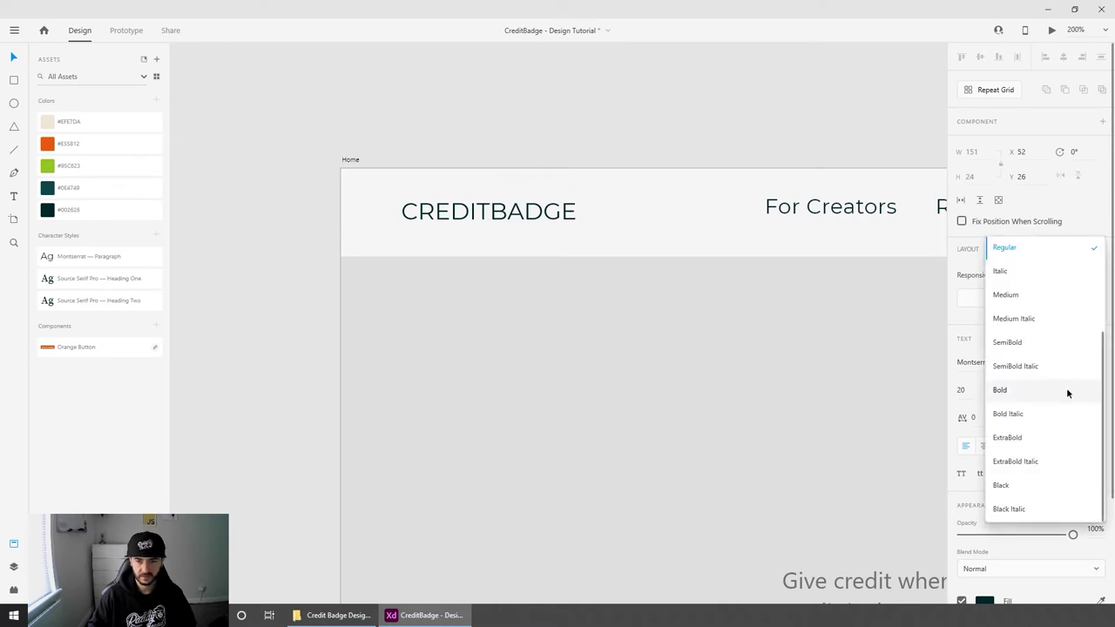
left_click(1023, 296)
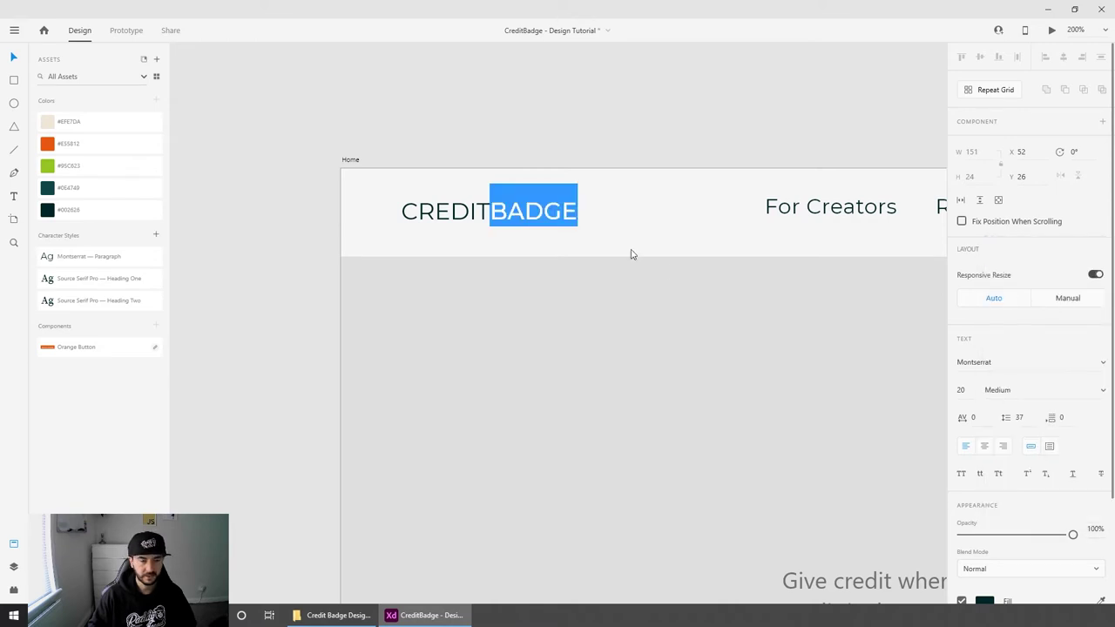
key("Escape")
left_click(550, 119)
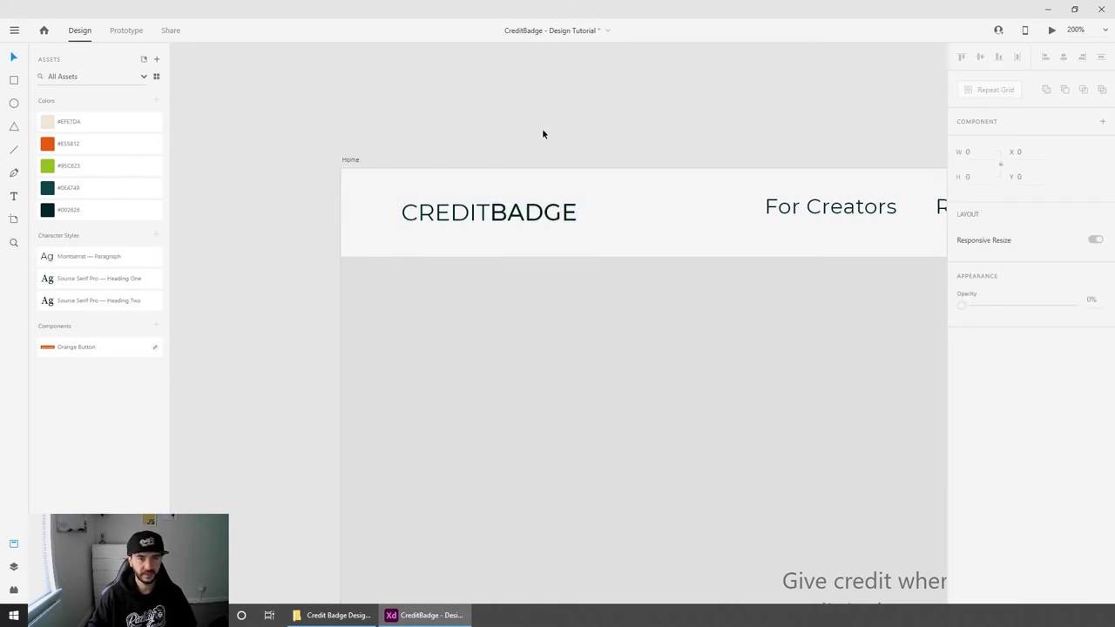
Step: Set the header bar's height to 60
scroll(546, 131, "right", 4)
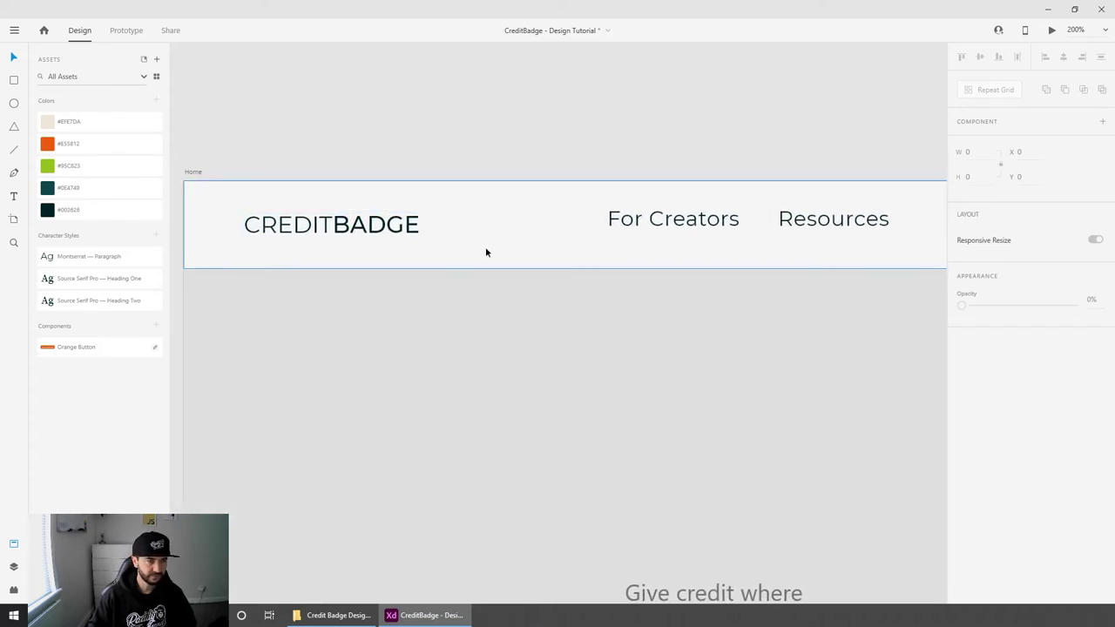
left_click(462, 201)
left_click(971, 178)
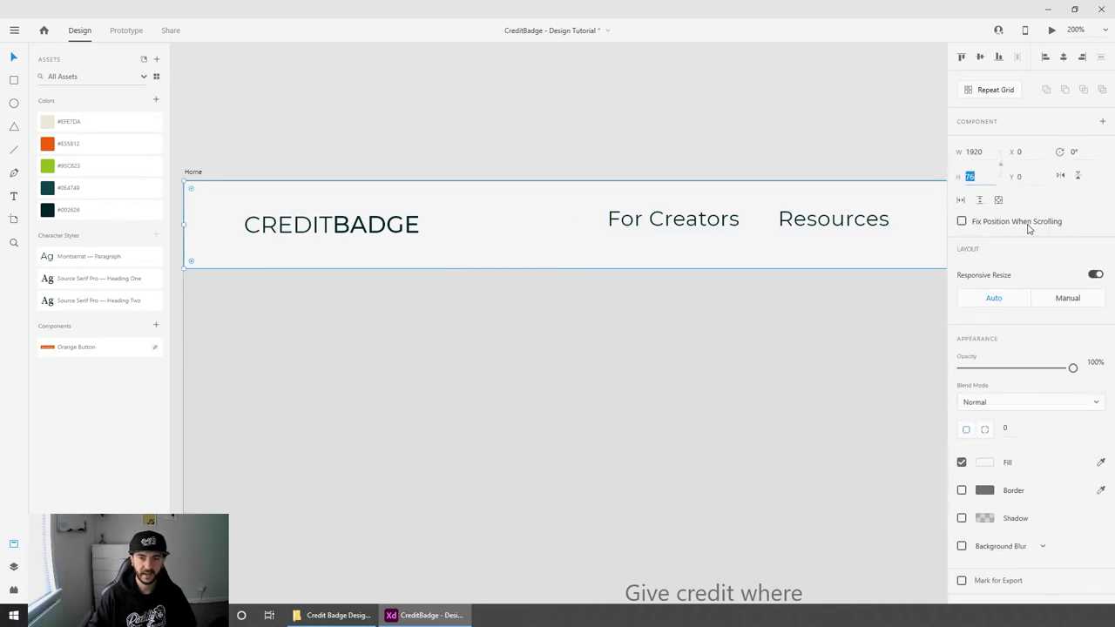
type("60")
key("Return")
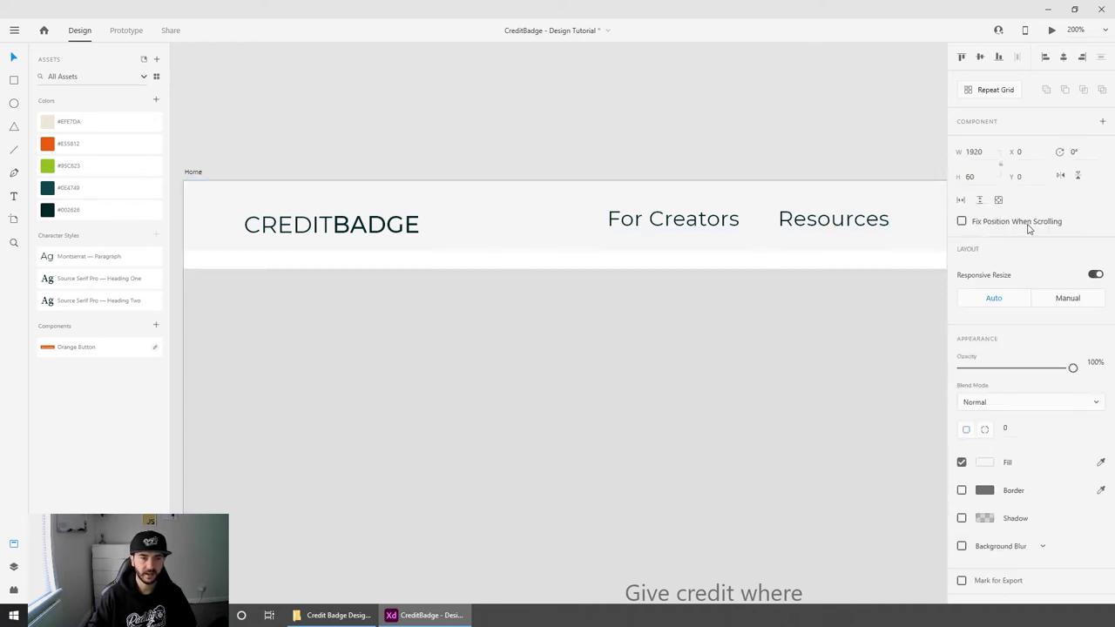
left_click(685, 84)
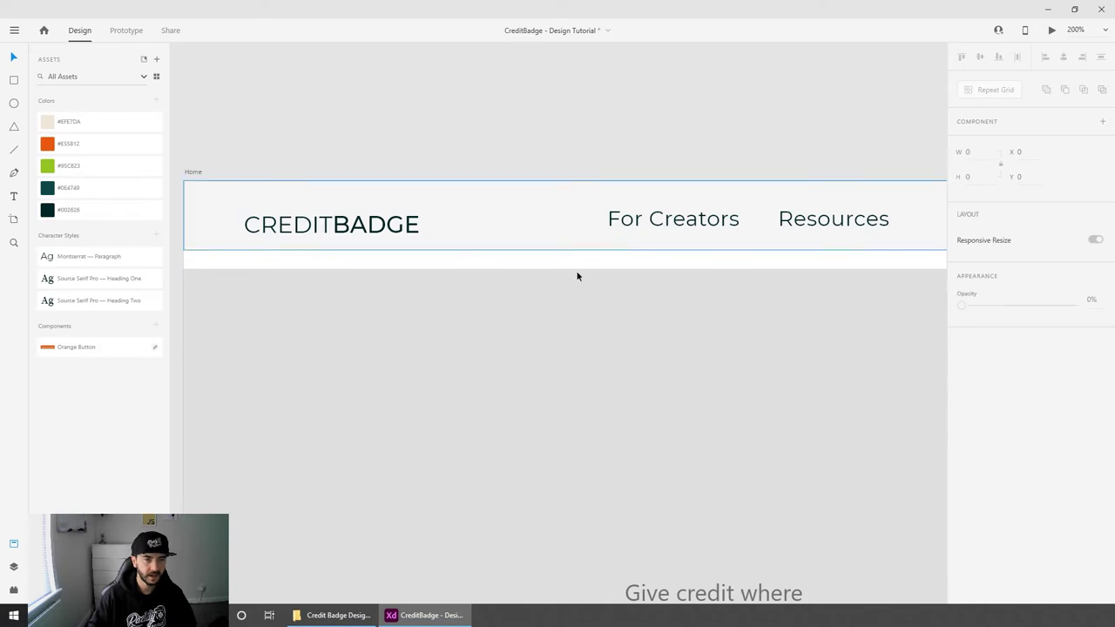
Step: Move the grey body up to meet the header and place the logo at X 37, Y 18
left_click(562, 317)
left_click_drag(562, 313, 562, 300)
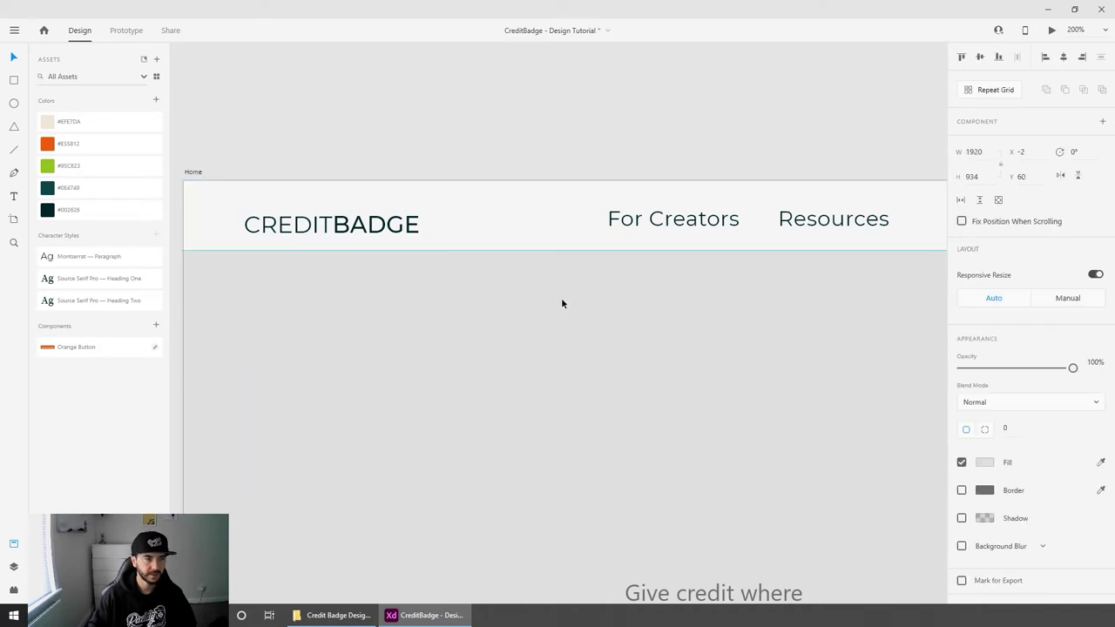
left_click(487, 105)
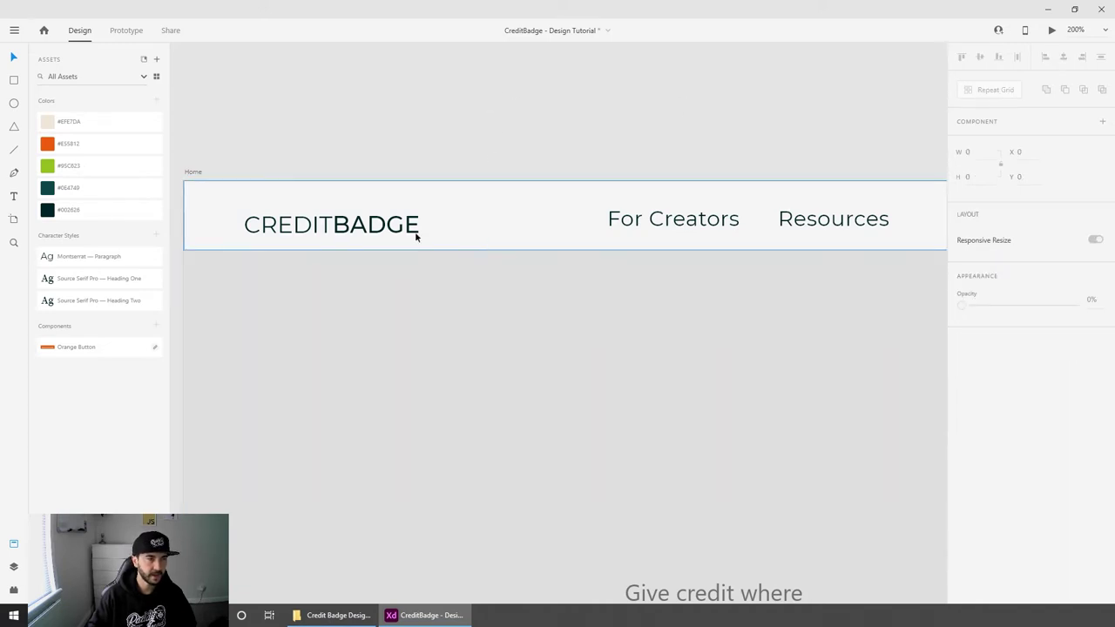
left_click_drag(316, 226, 298, 218)
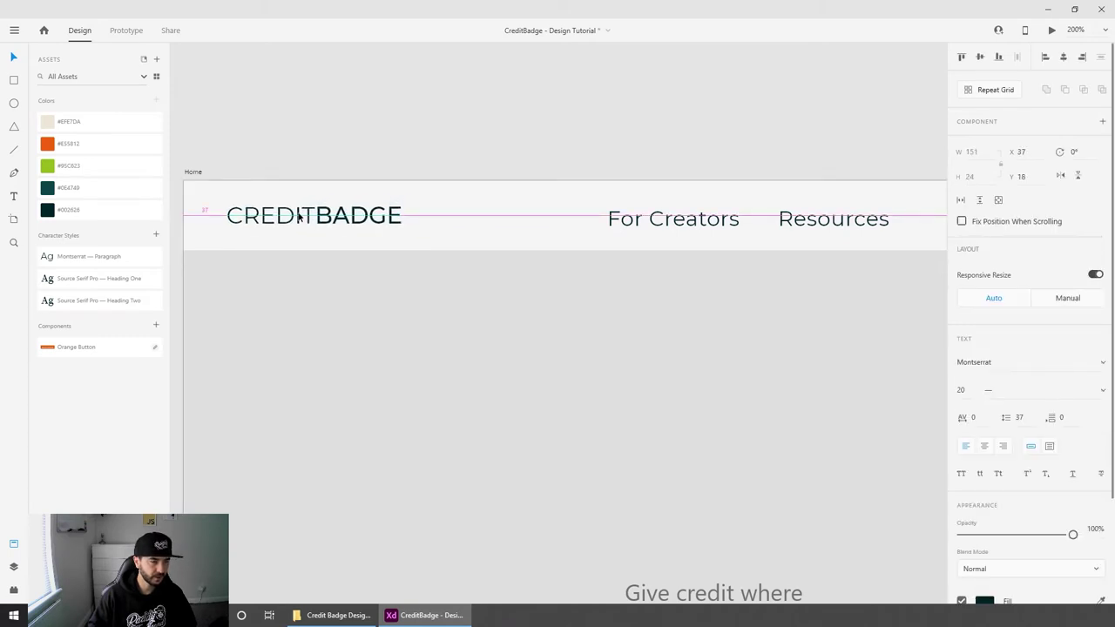
left_click_drag(298, 218, 302, 217)
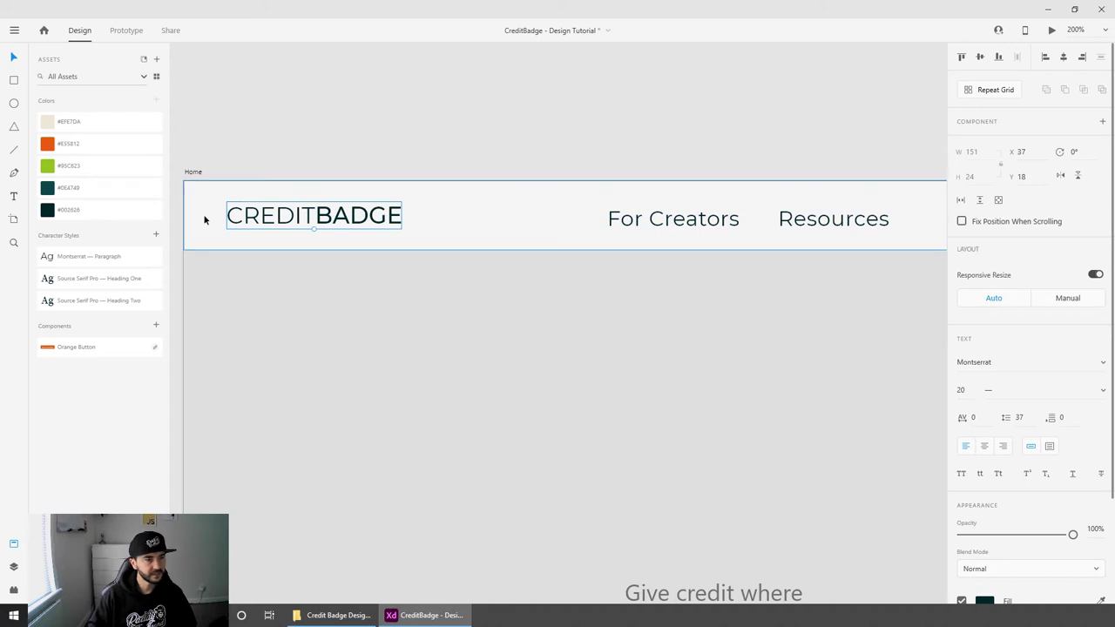
left_click(281, 139)
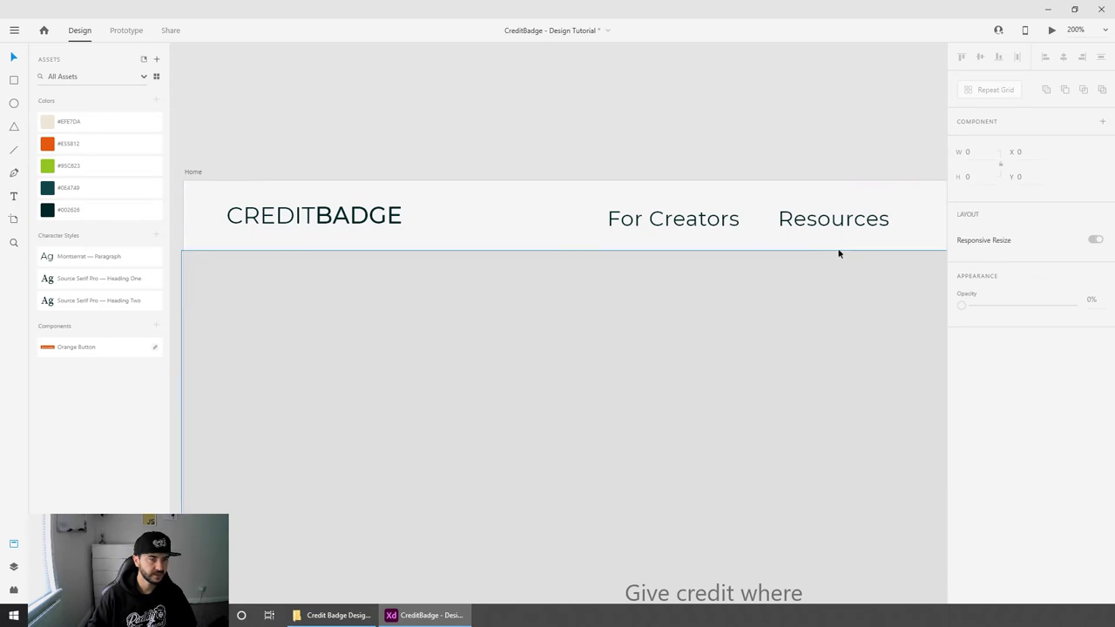
Step: Add a vertical guide near the artboard's right side and zoom to 100%
left_click_drag(743, 254, 718, 255)
scroll(767, 253, "right", 4)
scroll(697, 254, "left", 2)
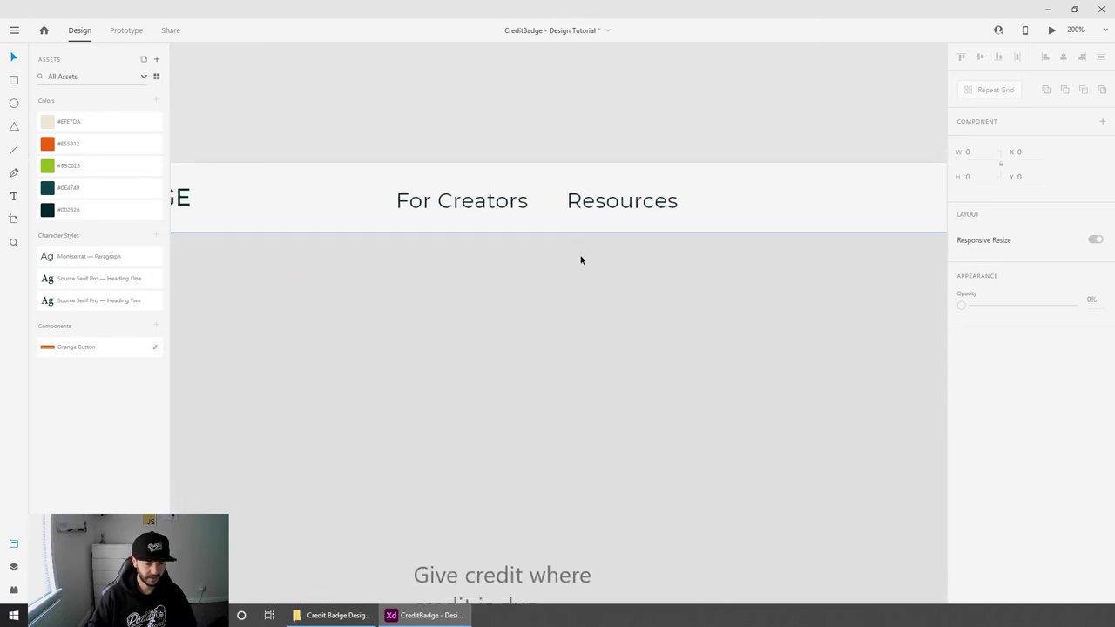
scroll(582, 258, "down", 2)
scroll(582, 258, "down", 4)
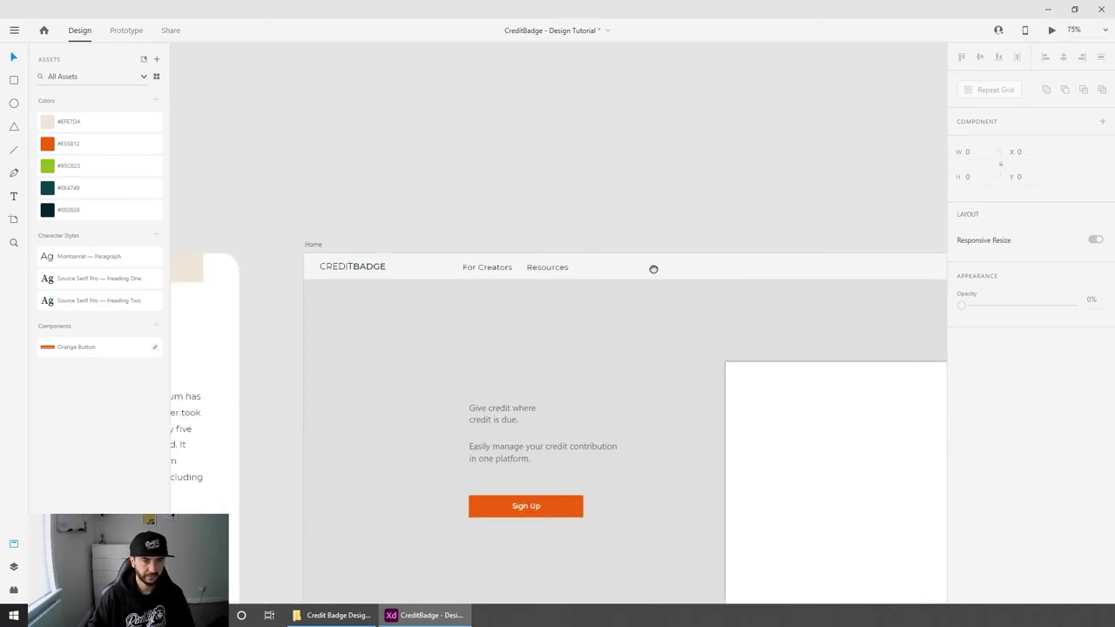
scroll(583, 265, "down", 2)
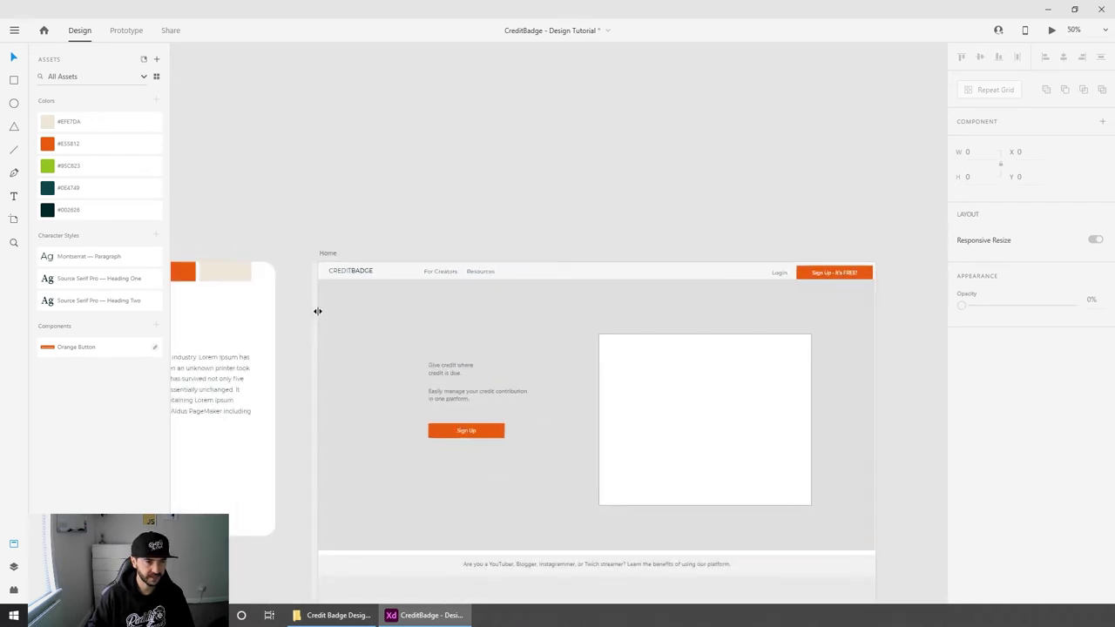
left_click_drag(318, 311, 851, 322)
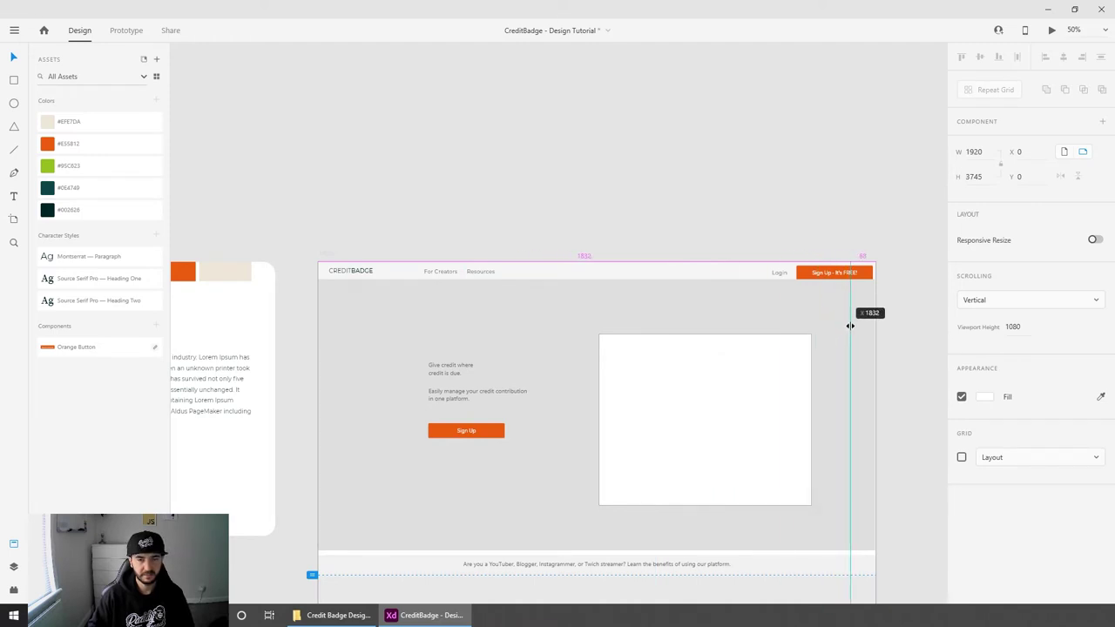
key("ctrl+1")
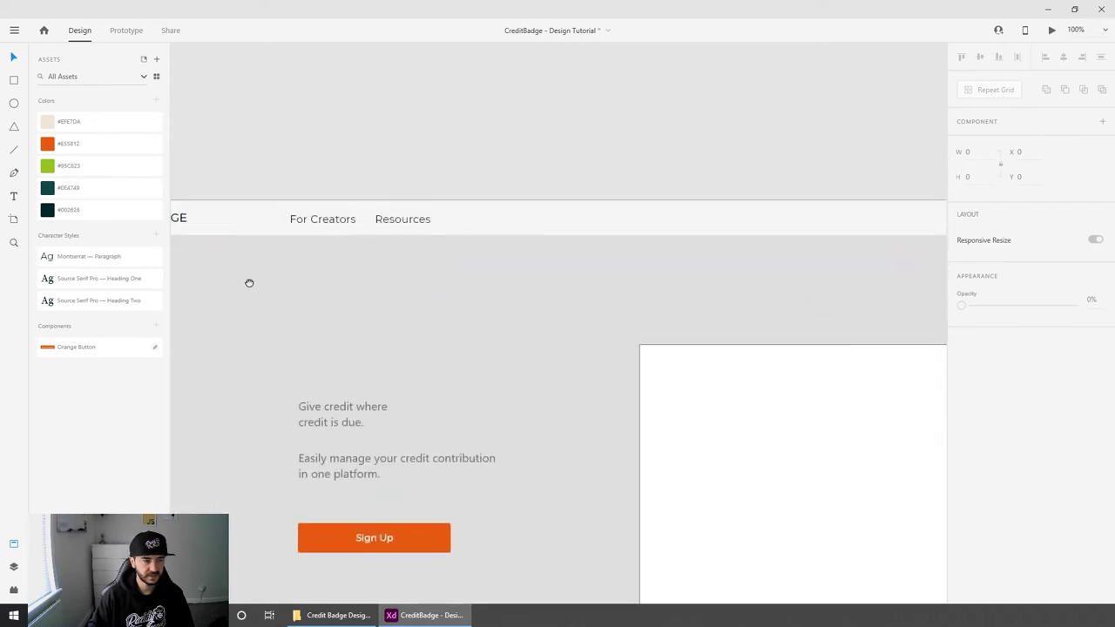
Step: Draw a narrow placeholder rectangle at the artboard's left edge
scroll(249, 281, "left", 5)
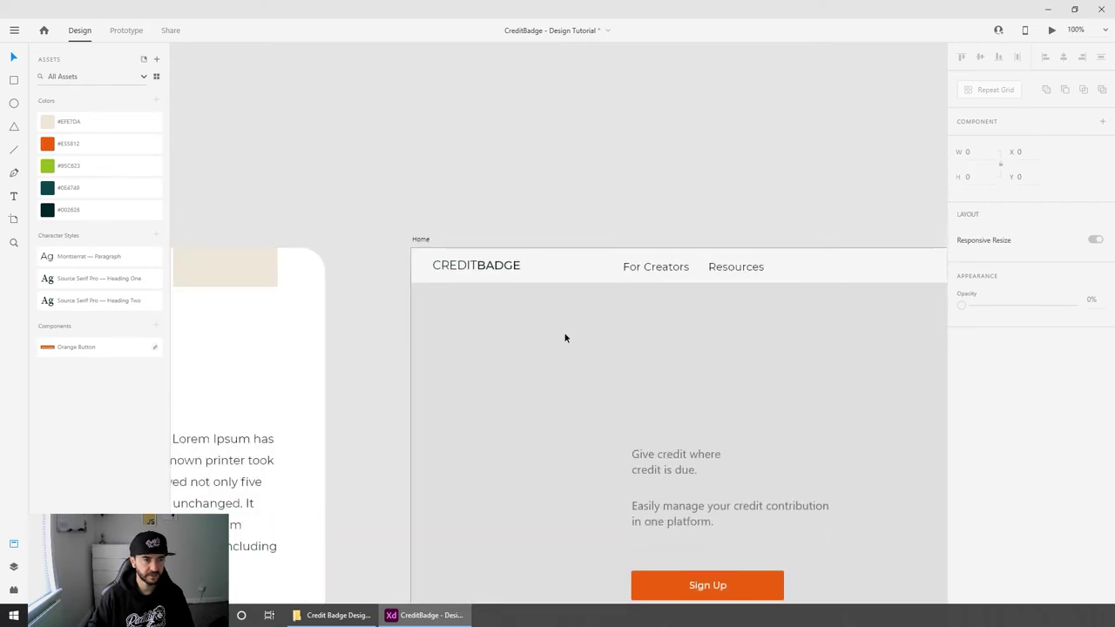
left_click(15, 542)
scroll(444, 340, "up", 3)
left_click(14, 80)
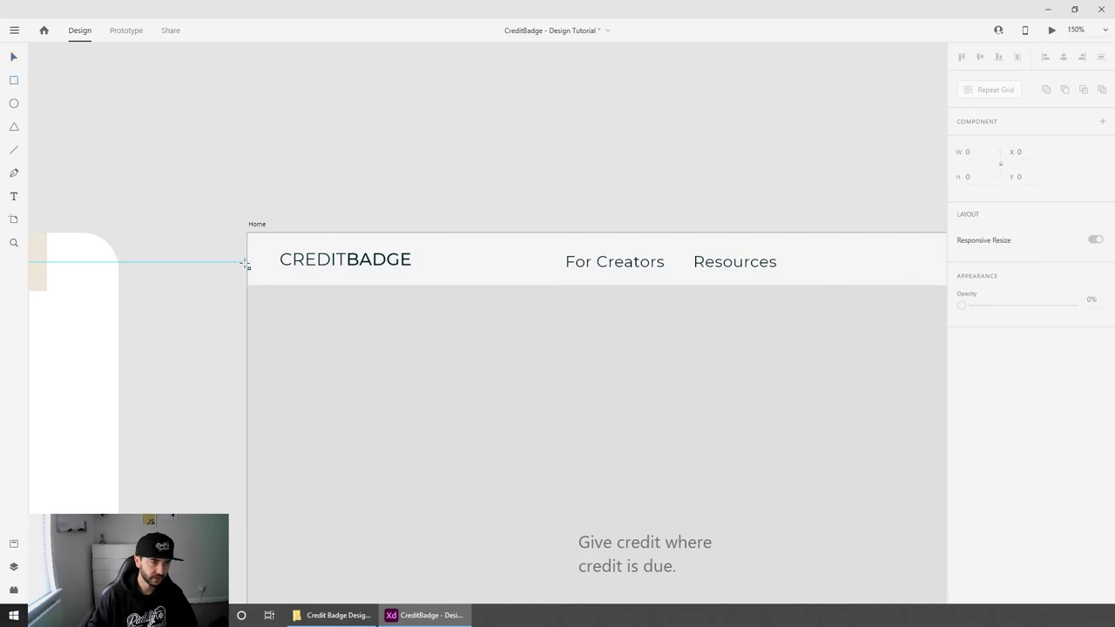
left_click_drag(247, 258, 279, 340)
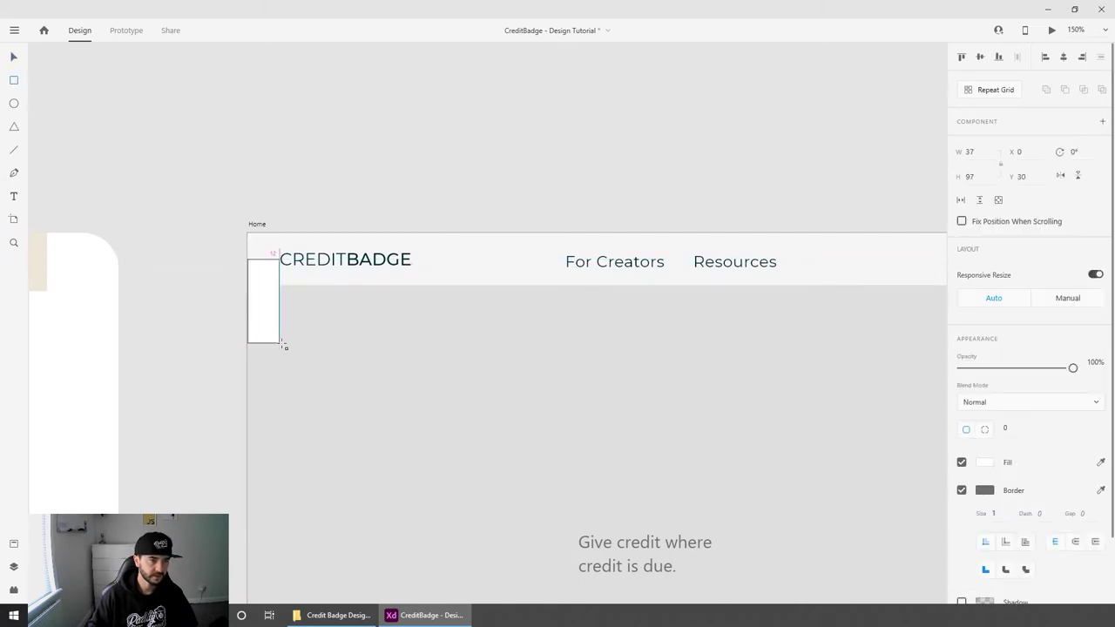
key("Escape")
left_click(305, 197)
key("ctrl+equal")
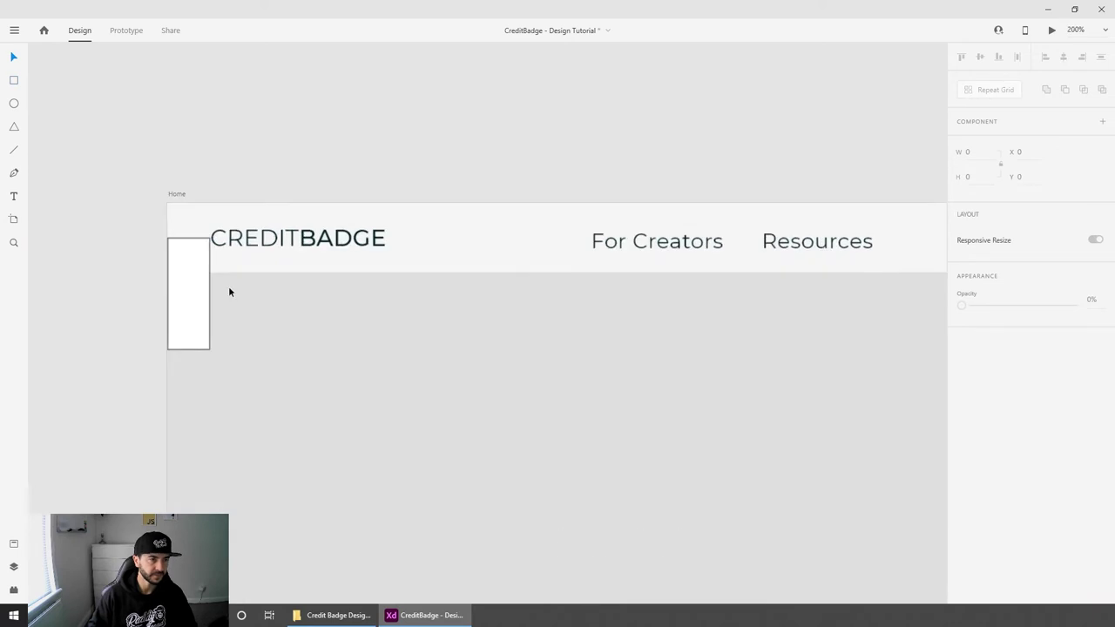
left_click_drag(199, 262, 699, 316)
key("ctrl+z")
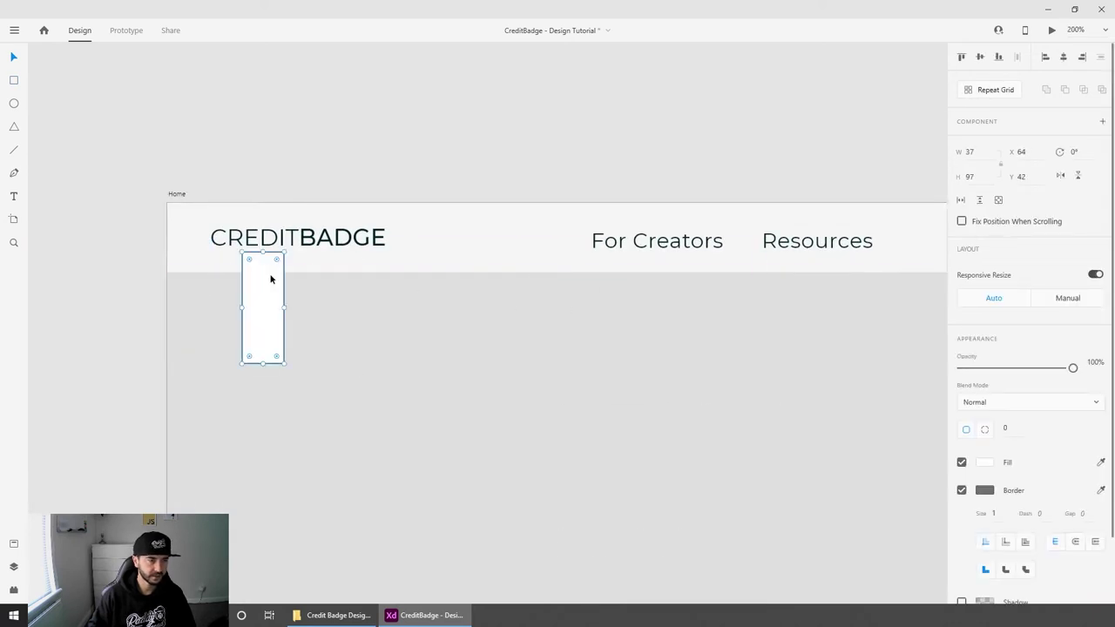
key("ctrl+z")
left_click(231, 152)
Step: Widen the placeholder rectangle to 38 and move it to the header's right end
key("ctrl+equal")
key("ctrl+equal")
key("ctrl+equal")
scroll(627, 377, "up", 6)
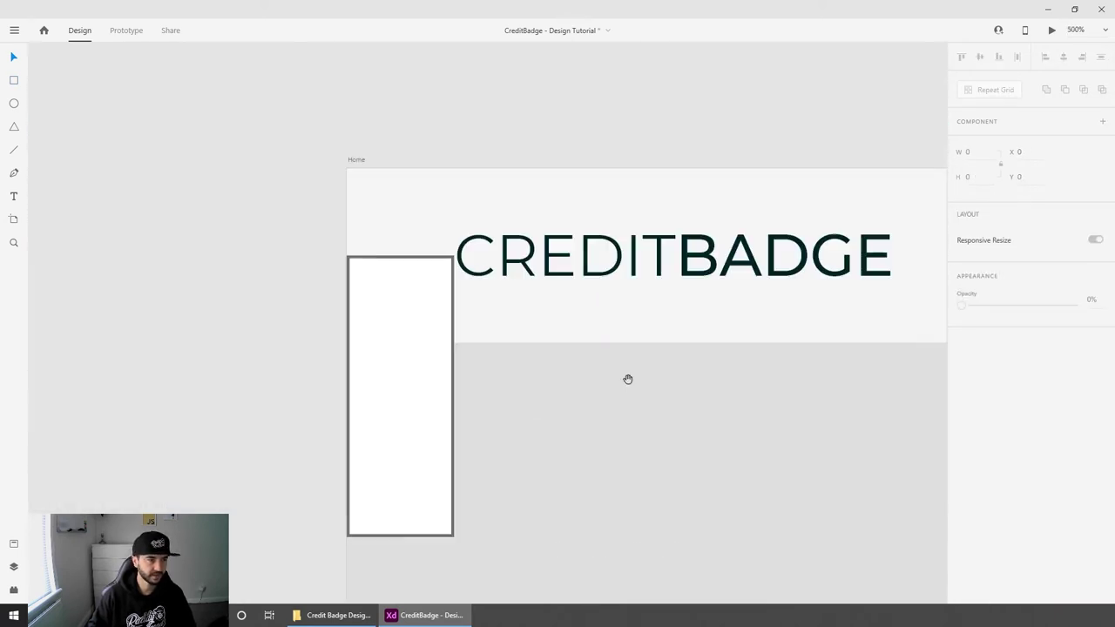
left_click(478, 285)
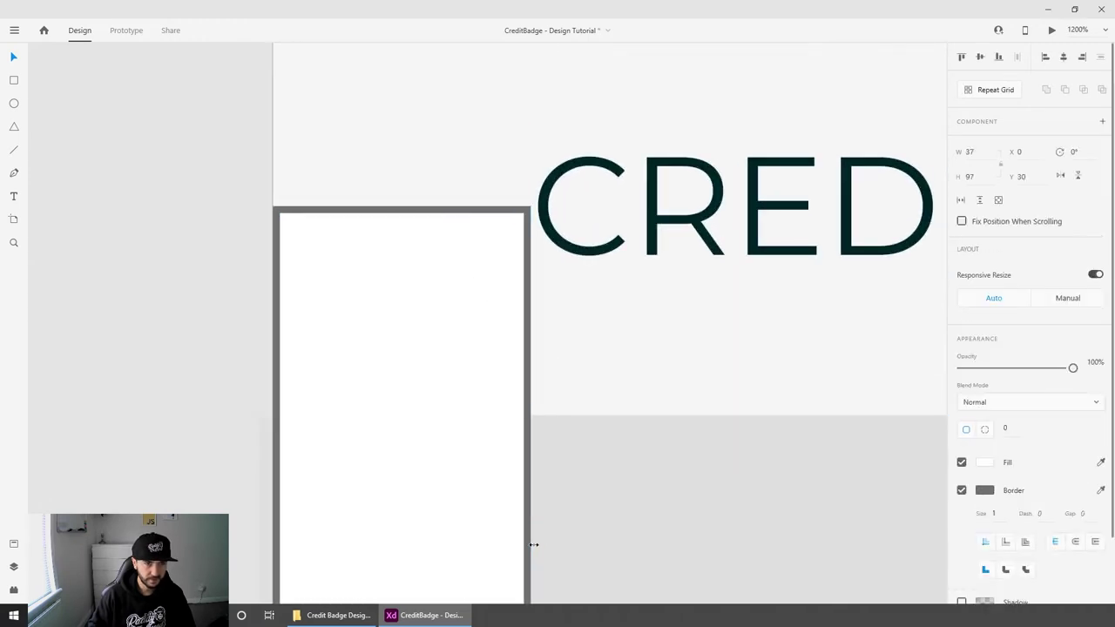
left_click_drag(529, 543, 537, 544)
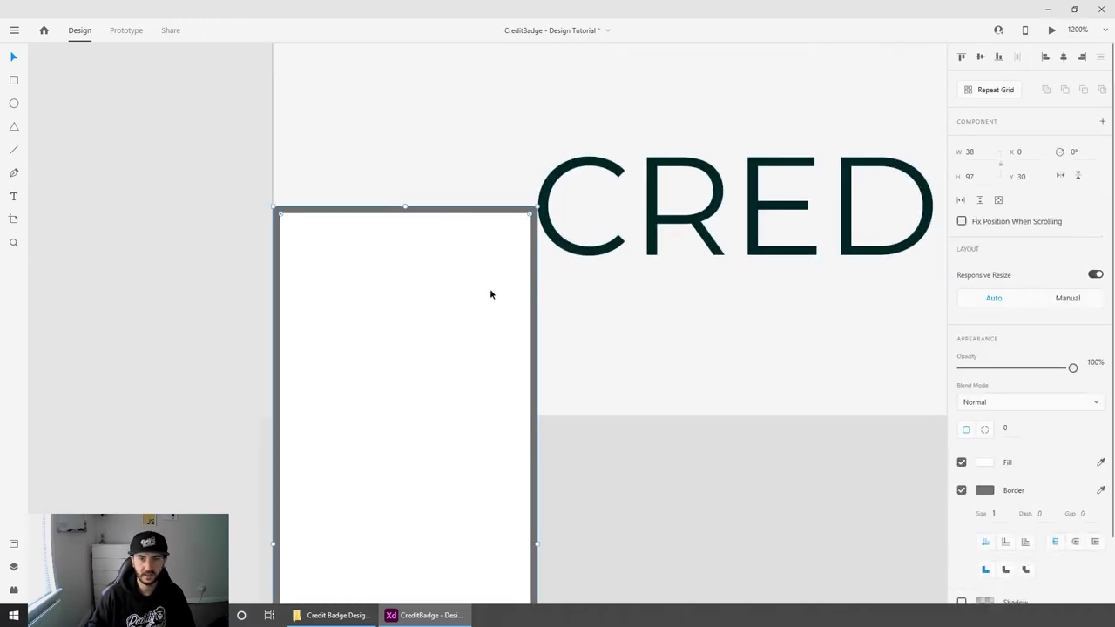
scroll(489, 294, "down", 10)
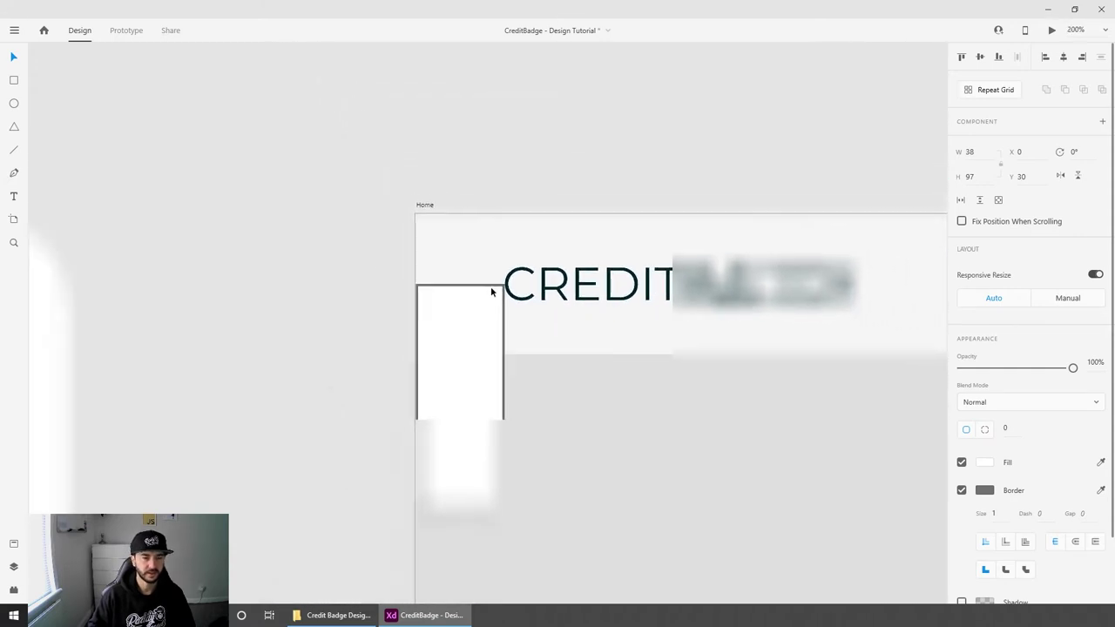
left_click_drag(480, 351, 229, 316)
scroll(747, 338, "up", 5)
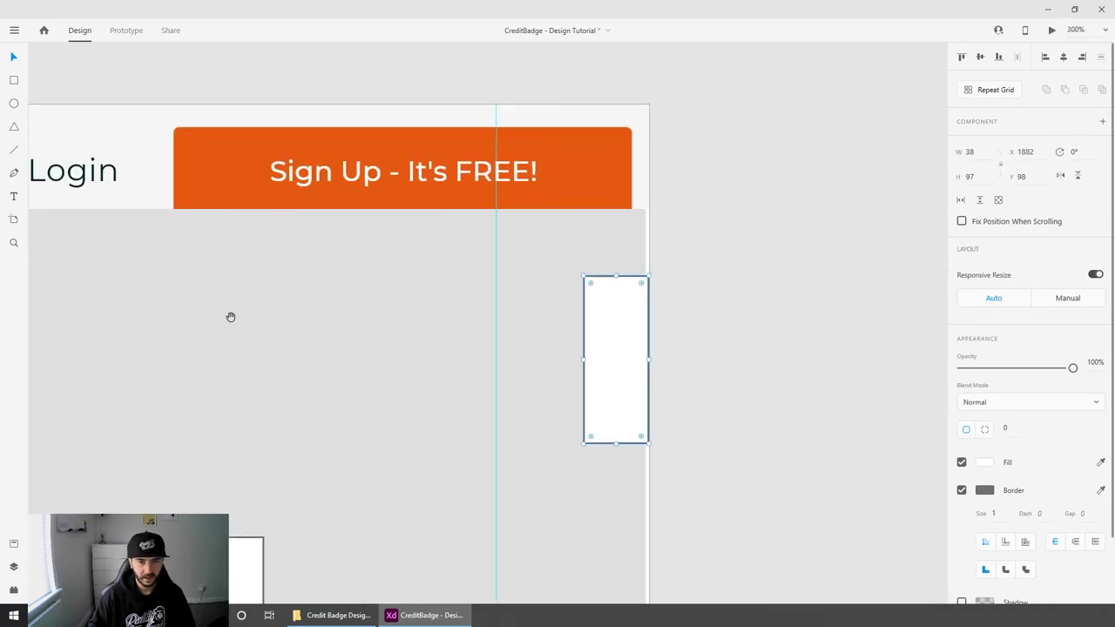
left_click(677, 303)
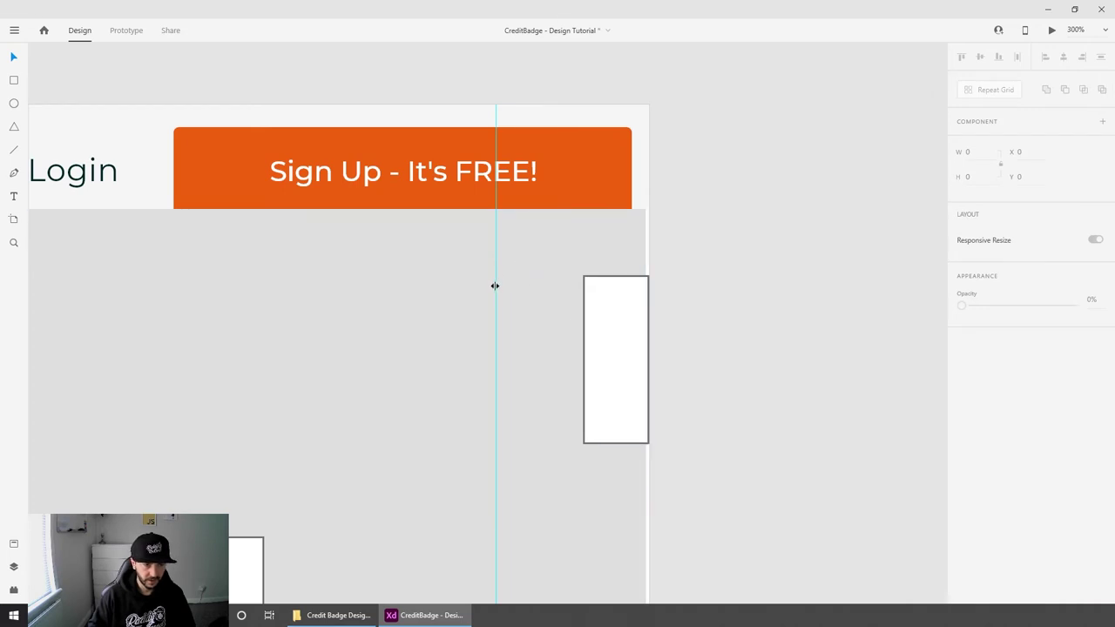
Step: Shift the guide, delete the placeholder, and snap Sign Up's right edge to the guide
left_click_drag(494, 284, 581, 353)
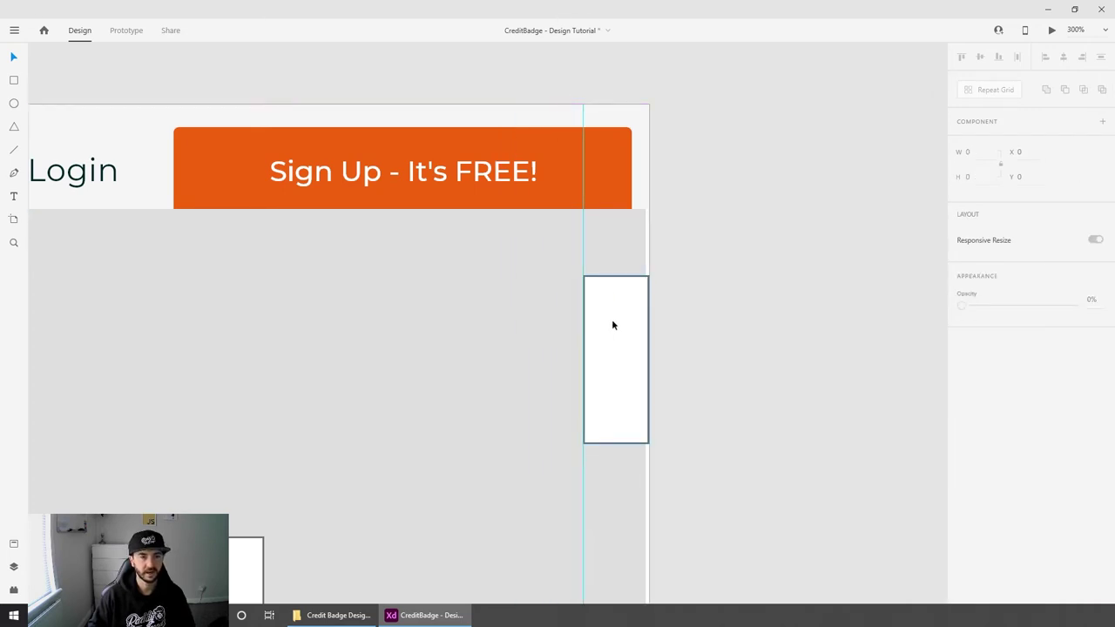
left_click(612, 325)
key("Delete")
left_click_drag(563, 162, 513, 147)
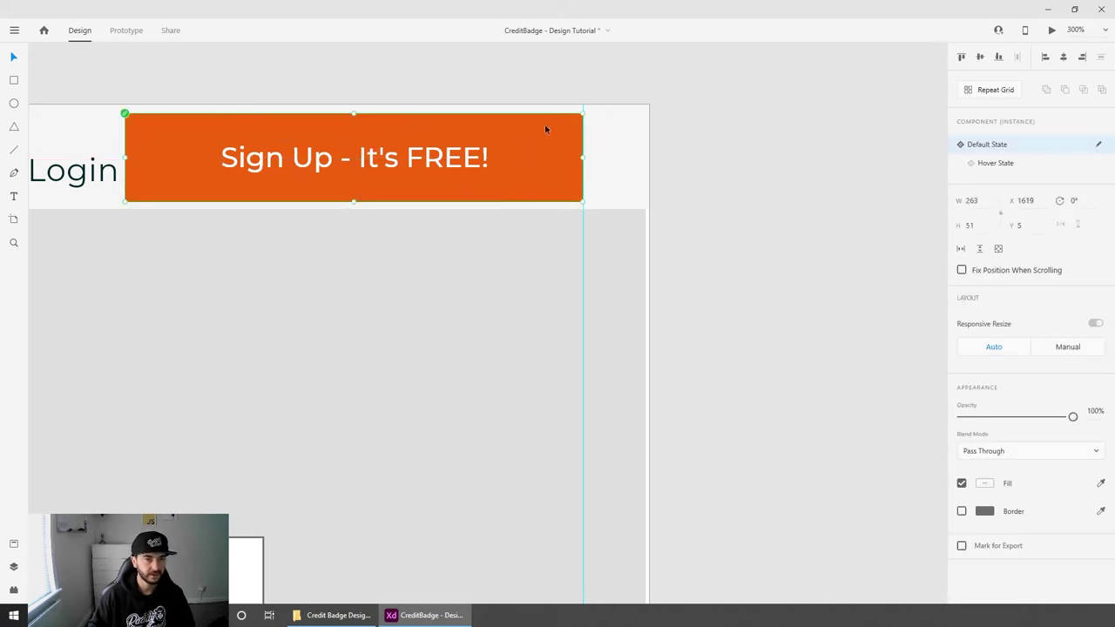
key("ctrl+minus")
key("ctrl+minus")
key("ctrl+minus")
key("ctrl+minus")
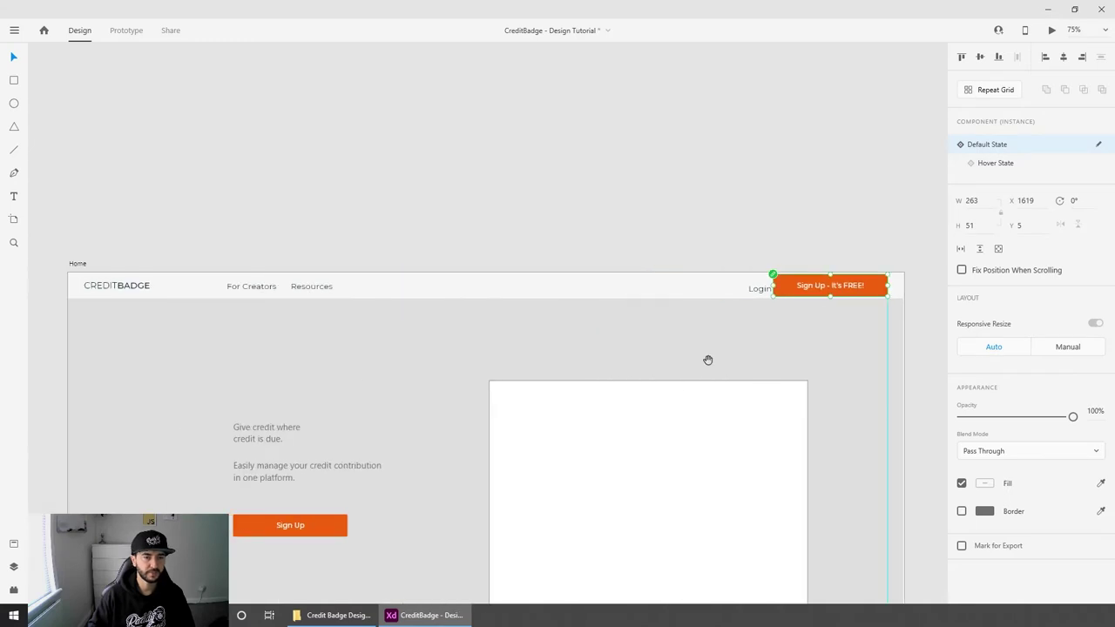
Step: Align the For Creators link level with the CREDITBADGE logo
left_click(428, 207)
scroll(262, 378, "up", 4)
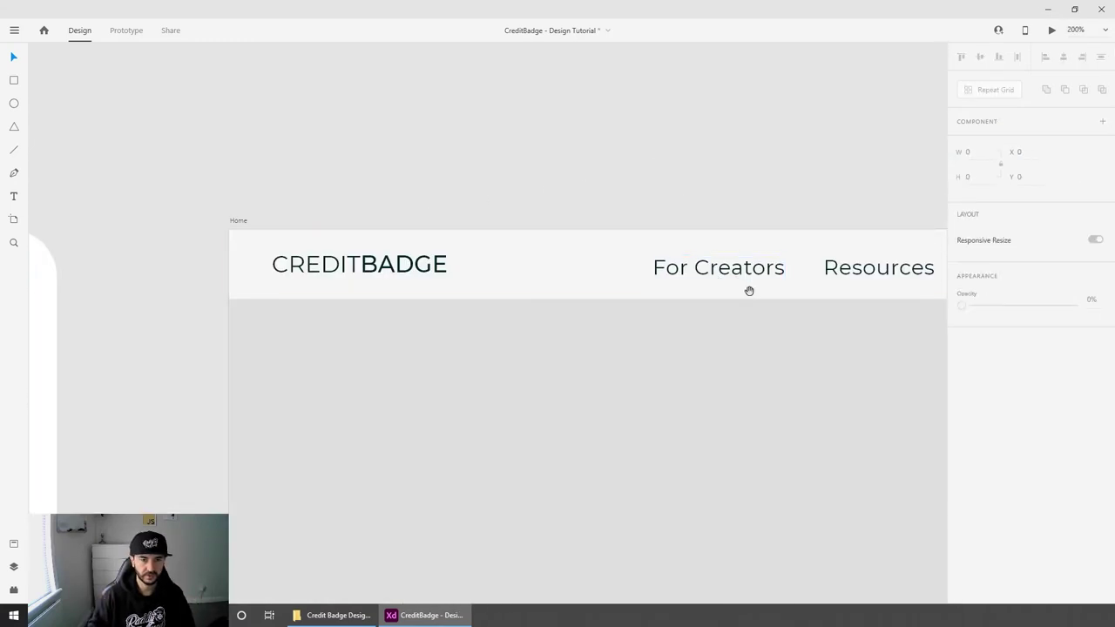
left_click_drag(749, 291, 567, 277)
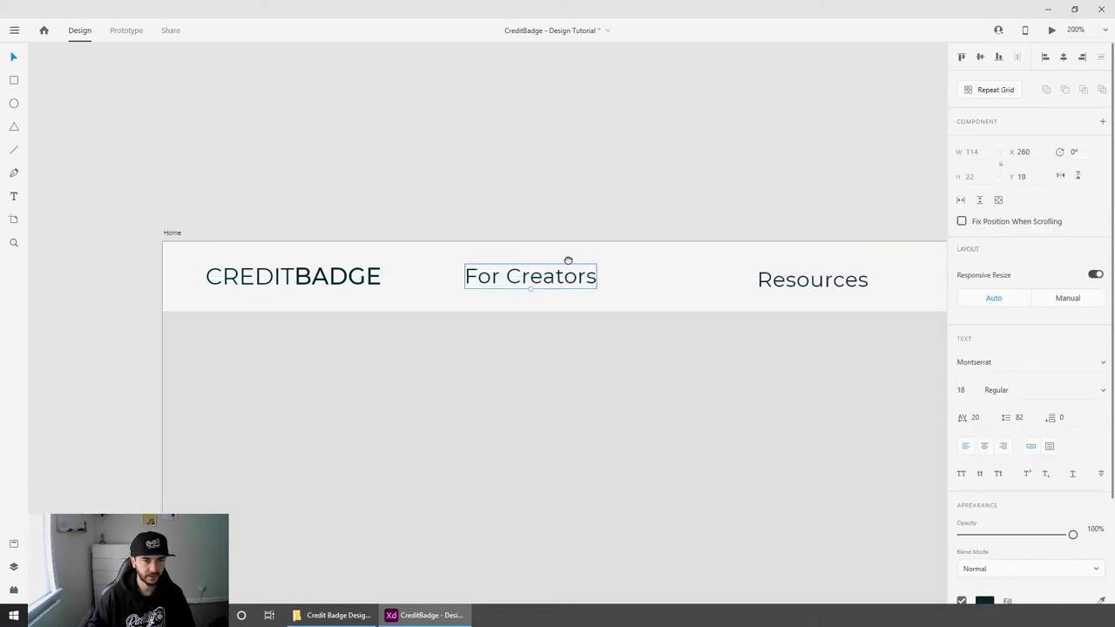
scroll(567, 258, "right", 3)
key("Up")
key("Up")
key("Up")
key("Up")
left_click_drag(453, 278, 454, 283)
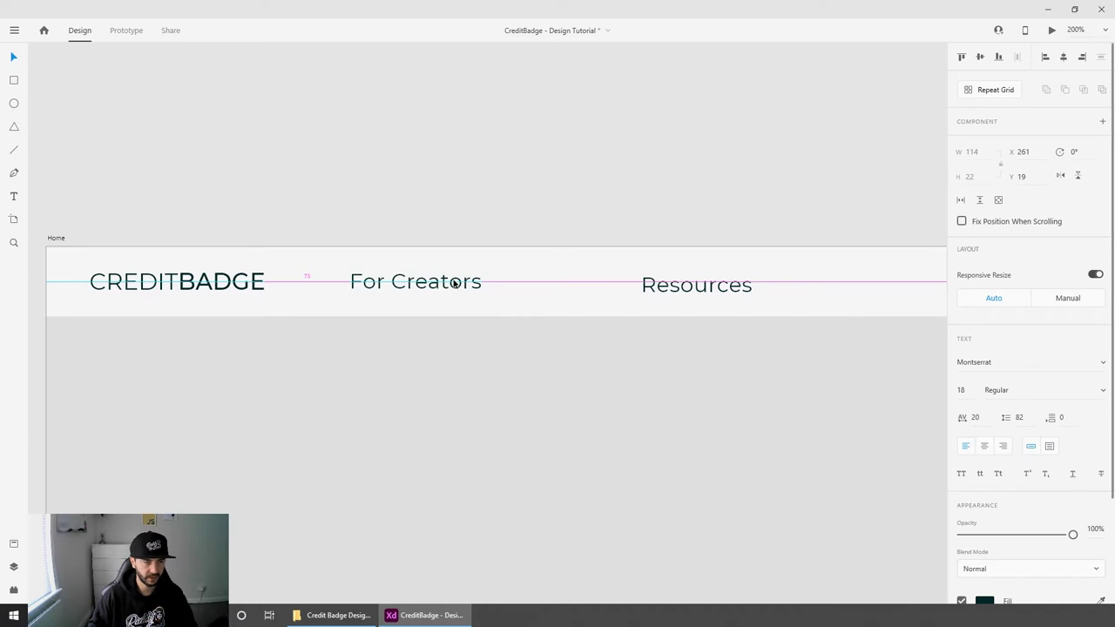
left_click_drag(454, 283, 455, 284)
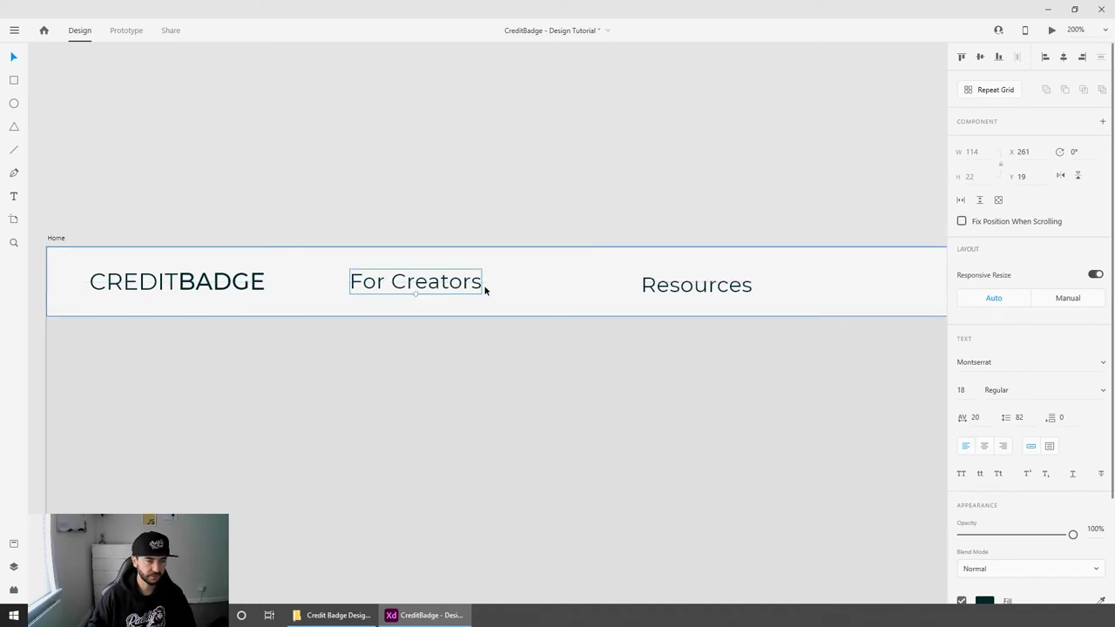
Step: Move Resources left beside For Creators, to X 429
left_click(534, 262)
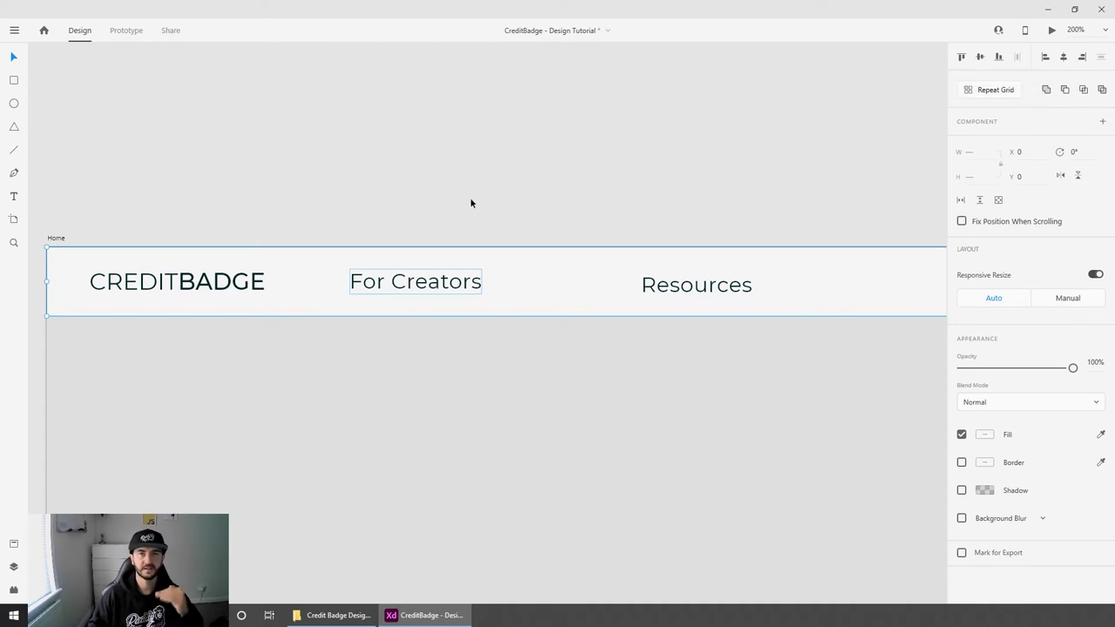
left_click(481, 222)
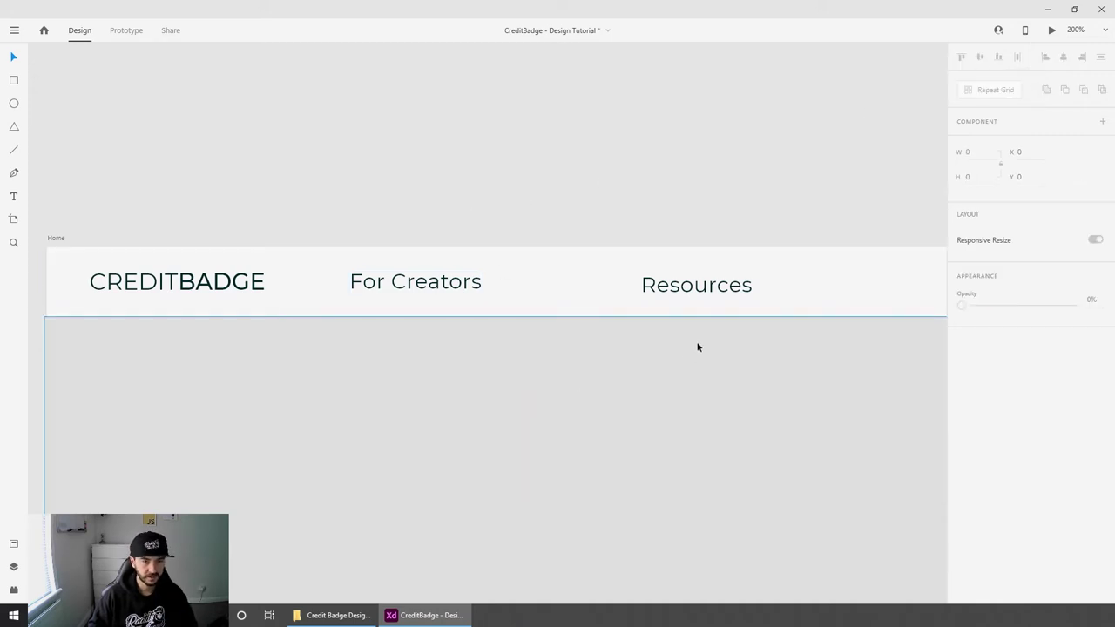
left_click_drag(702, 287, 600, 280)
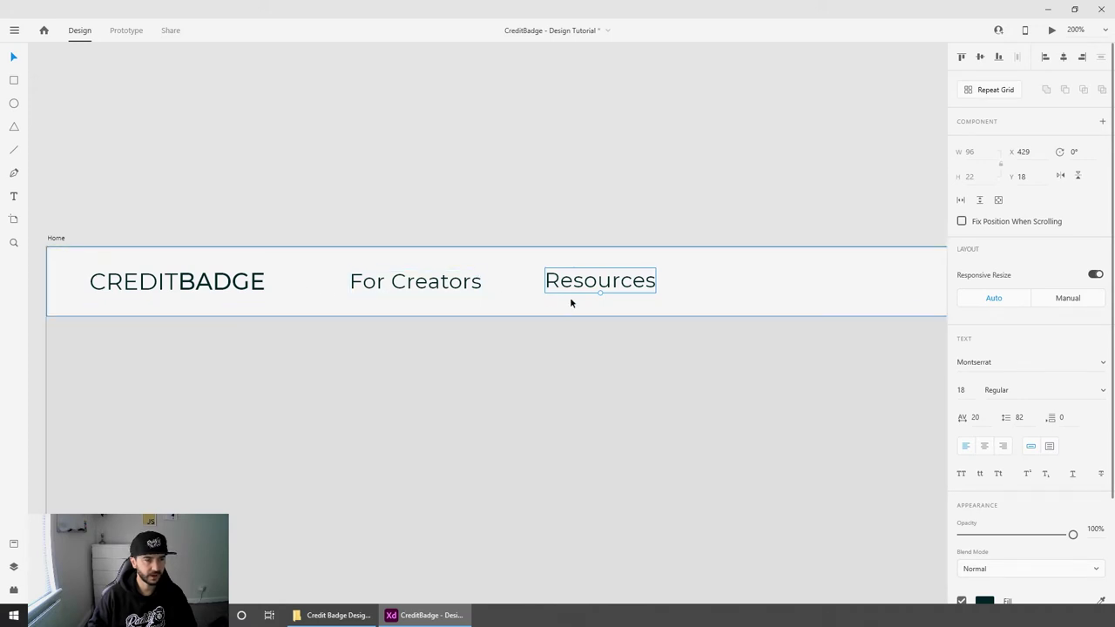
left_click(473, 168)
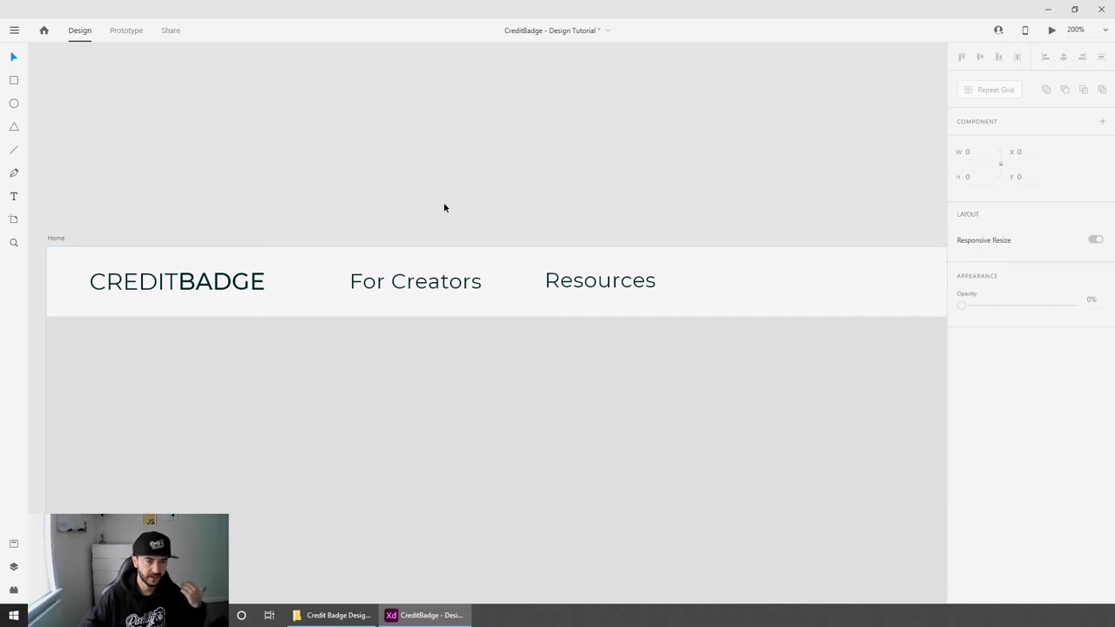
Step: Launch the Icons 4 Design plugin and search its icons for chevron
left_click(13, 592)
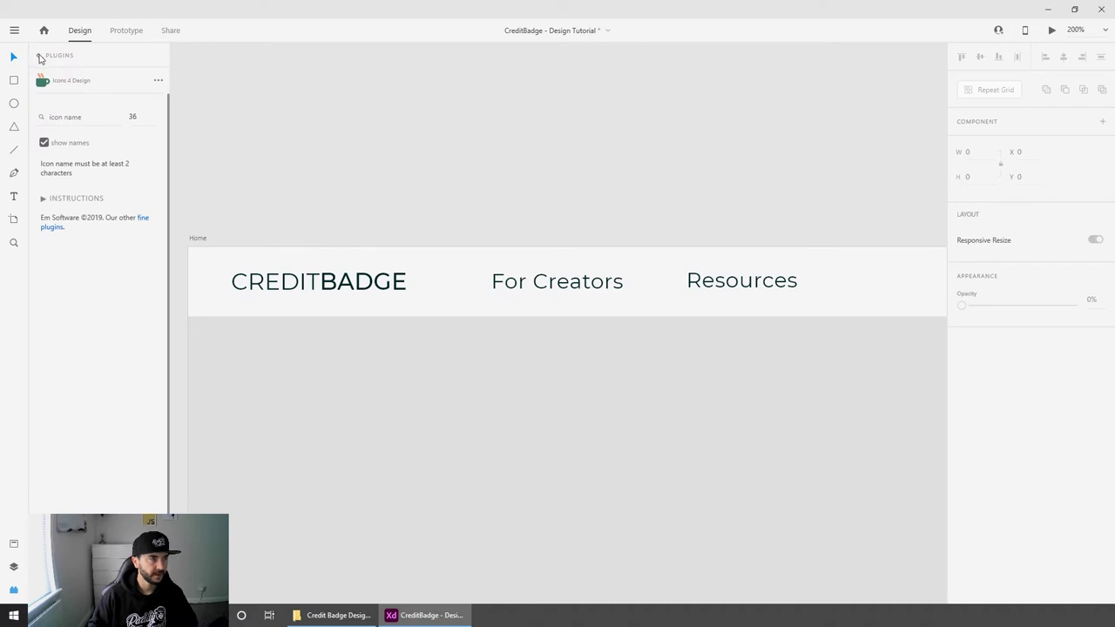
left_click(39, 57)
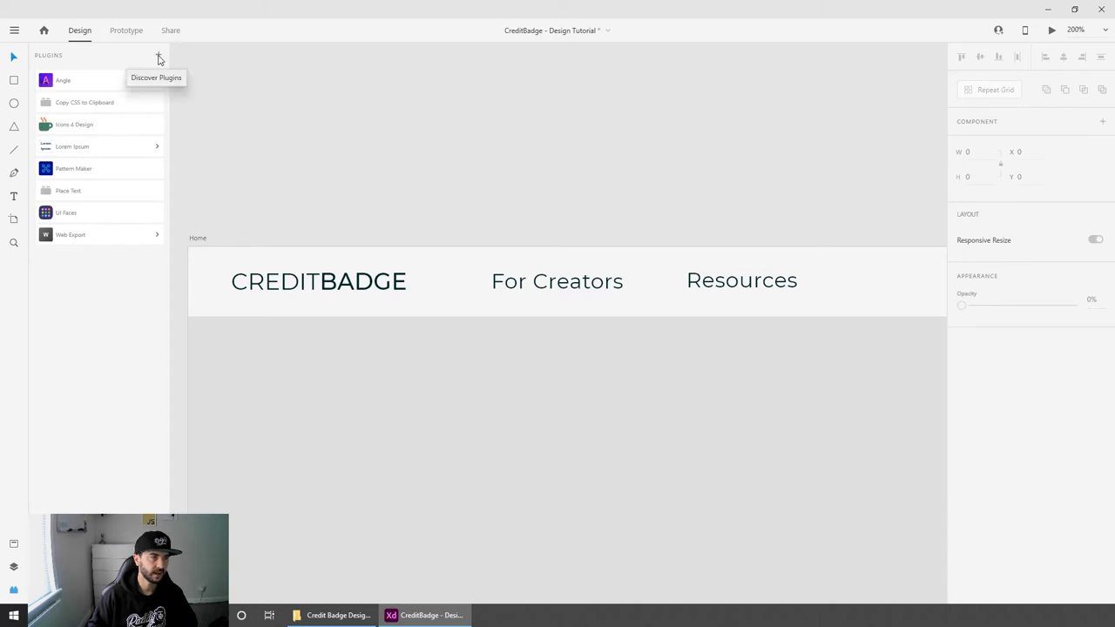
left_click(90, 128)
left_click(89, 116)
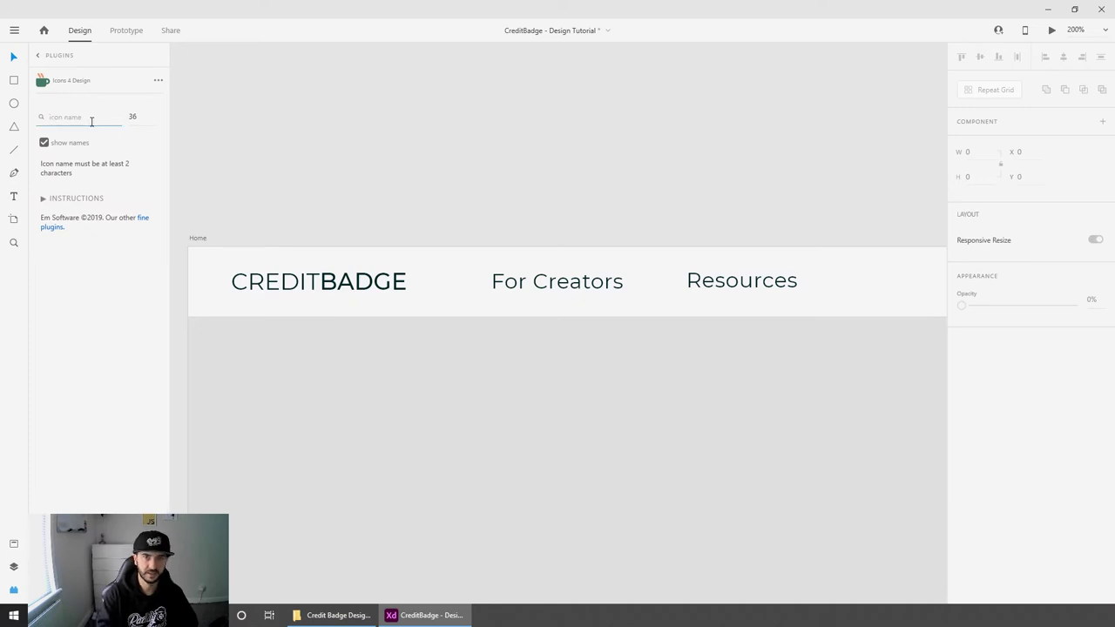
type("chevron")
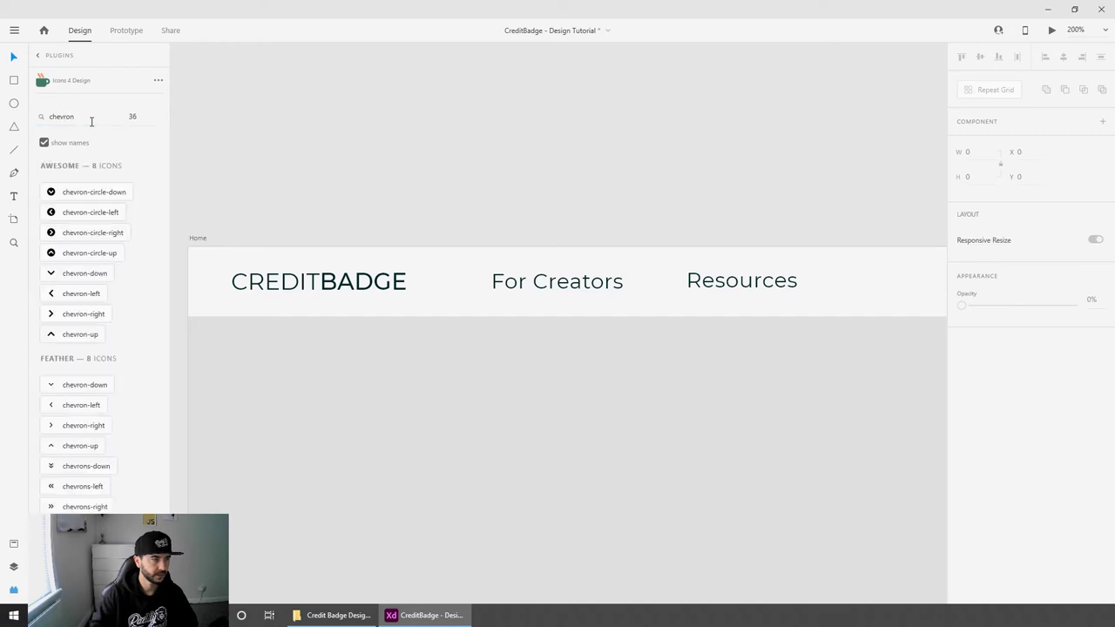
Step: Insert the Feather chevron-down icon onto the Home artboard
scroll(87, 300, "down", 2)
scroll(100, 303, "up", 2)
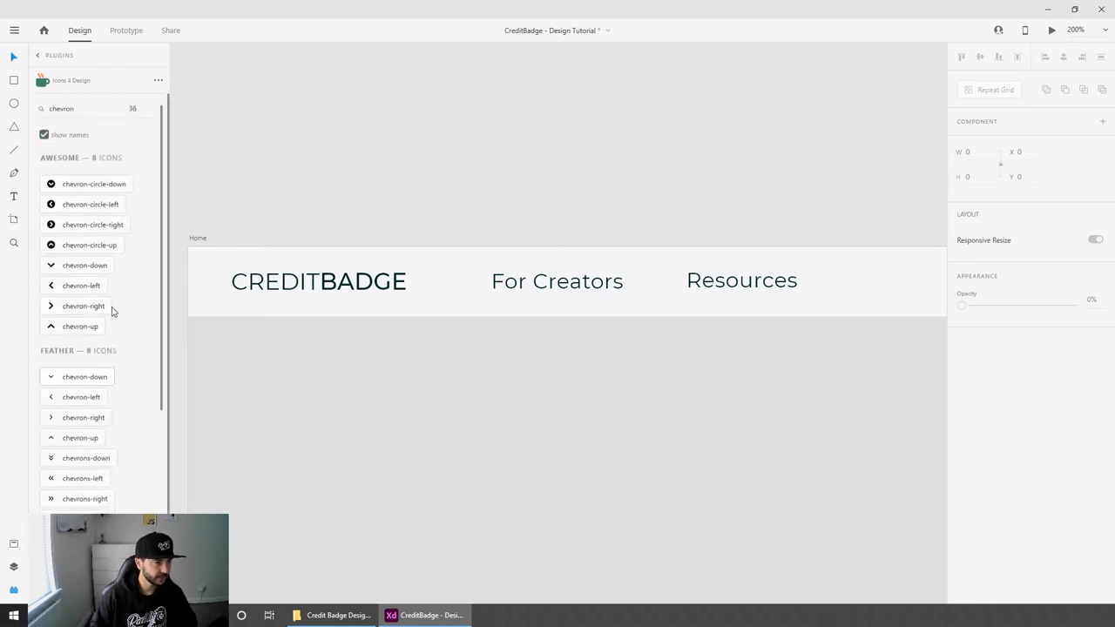
scroll(68, 181, "down", 2)
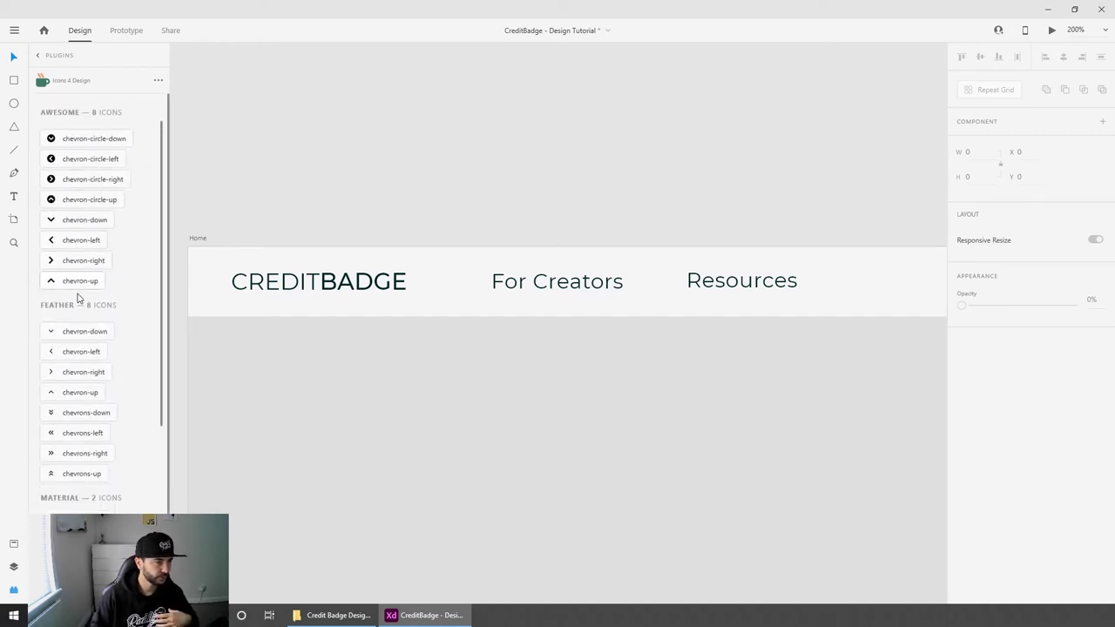
scroll(113, 344, "down", 3)
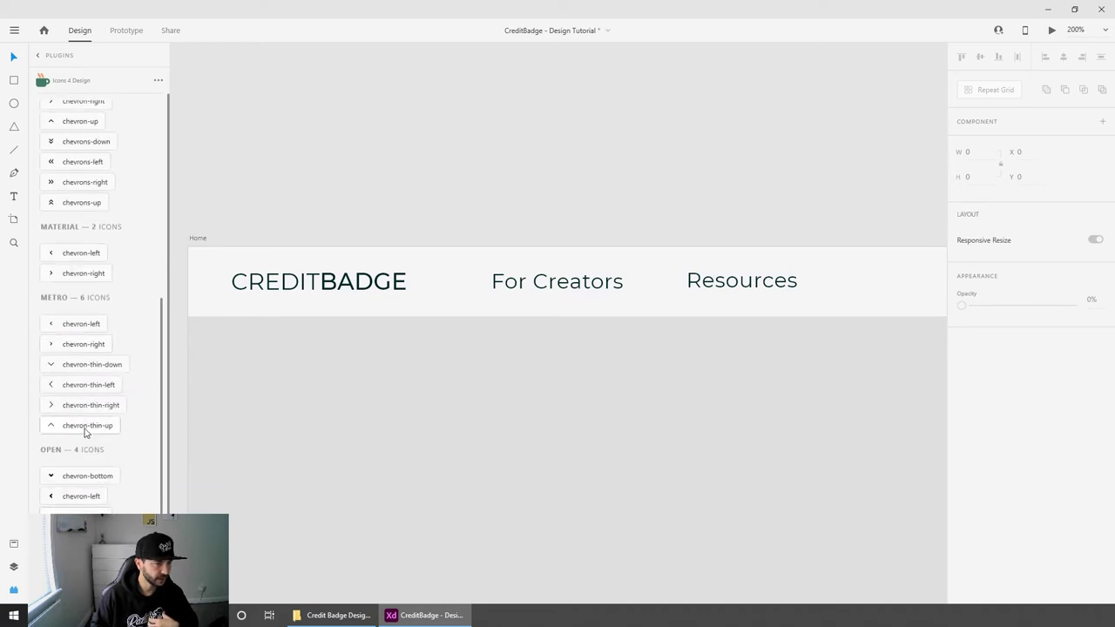
scroll(113, 418, "up", 5)
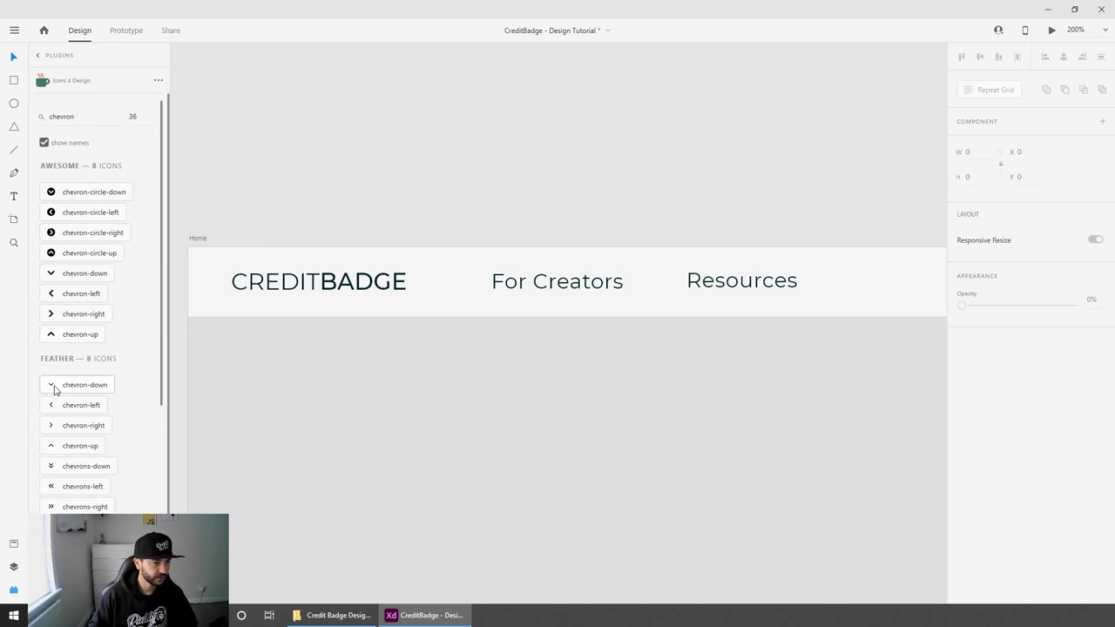
left_click(54, 390)
left_click(578, 291)
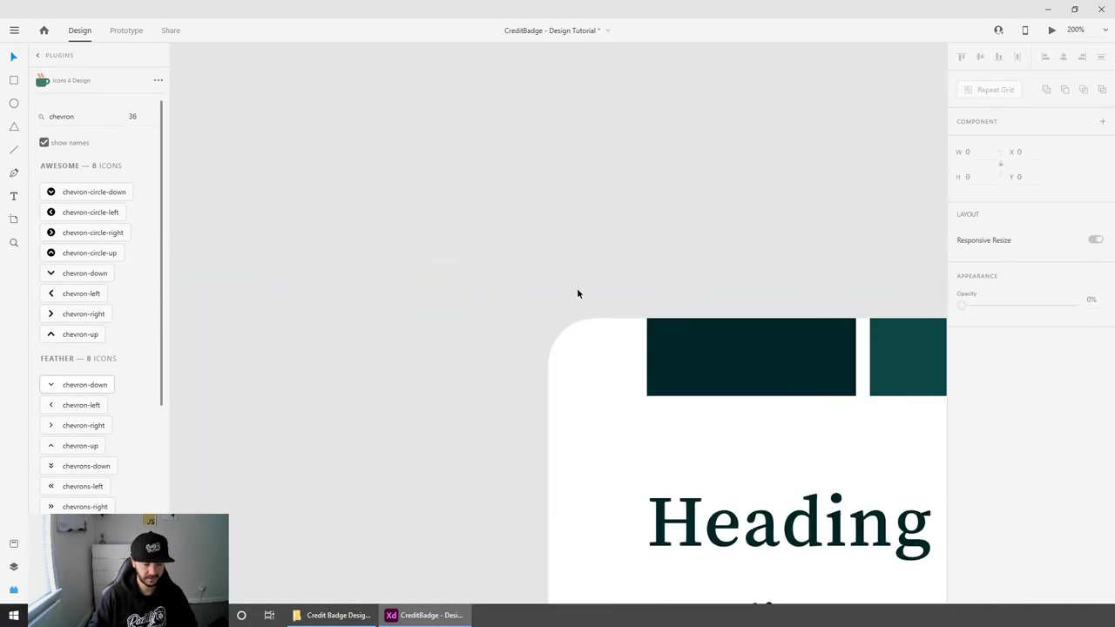
scroll(597, 316, "down", 5)
scroll(445, 302, "up", 5)
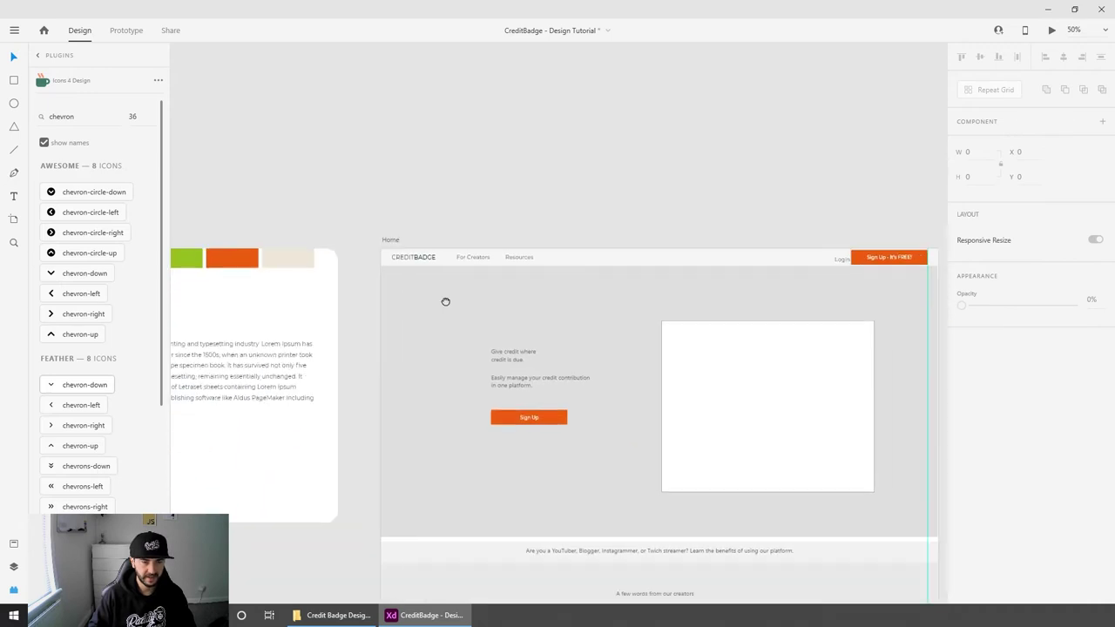
scroll(532, 366, "up", 4)
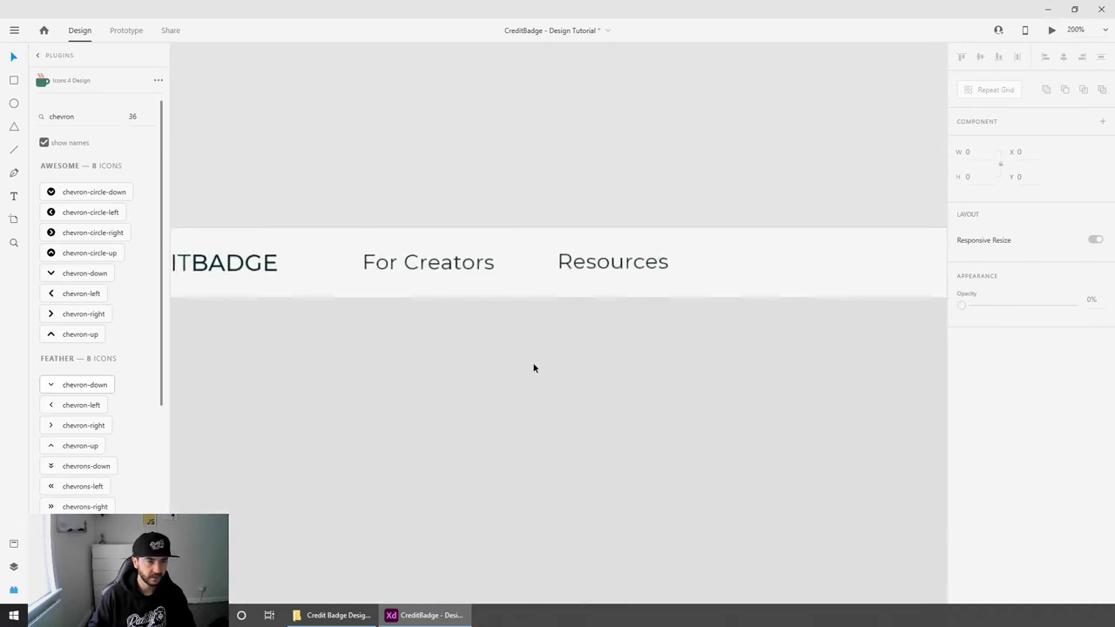
Step: Move the chevron up beside For Creators and set its stroke to 1
left_click(565, 323)
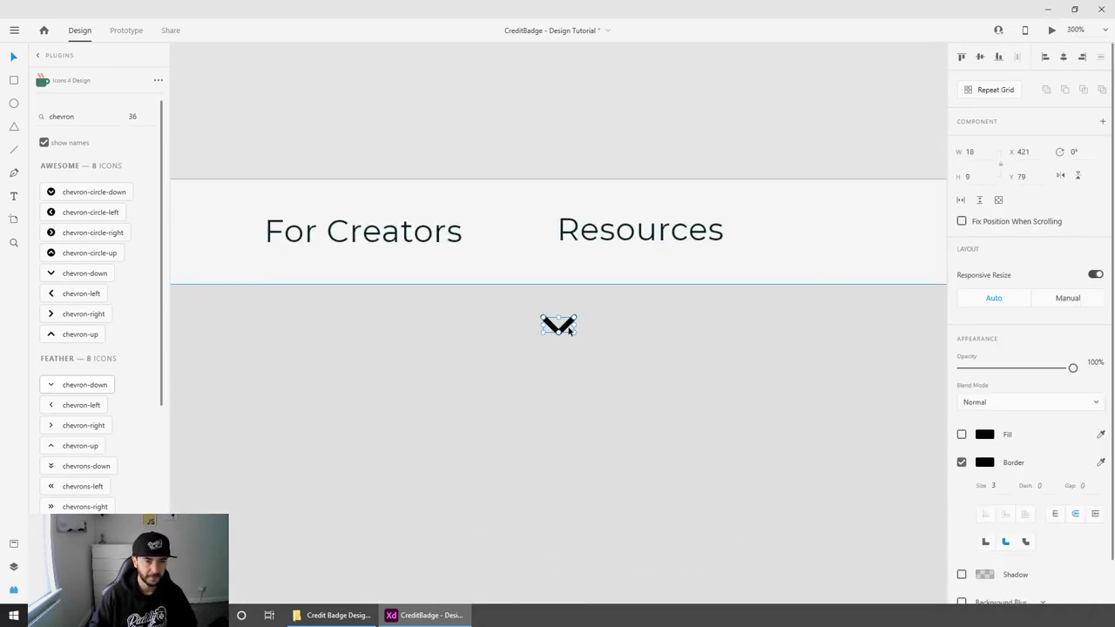
left_click_drag(566, 324, 490, 235)
left_click(470, 154)
scroll(465, 178, "up", 1)
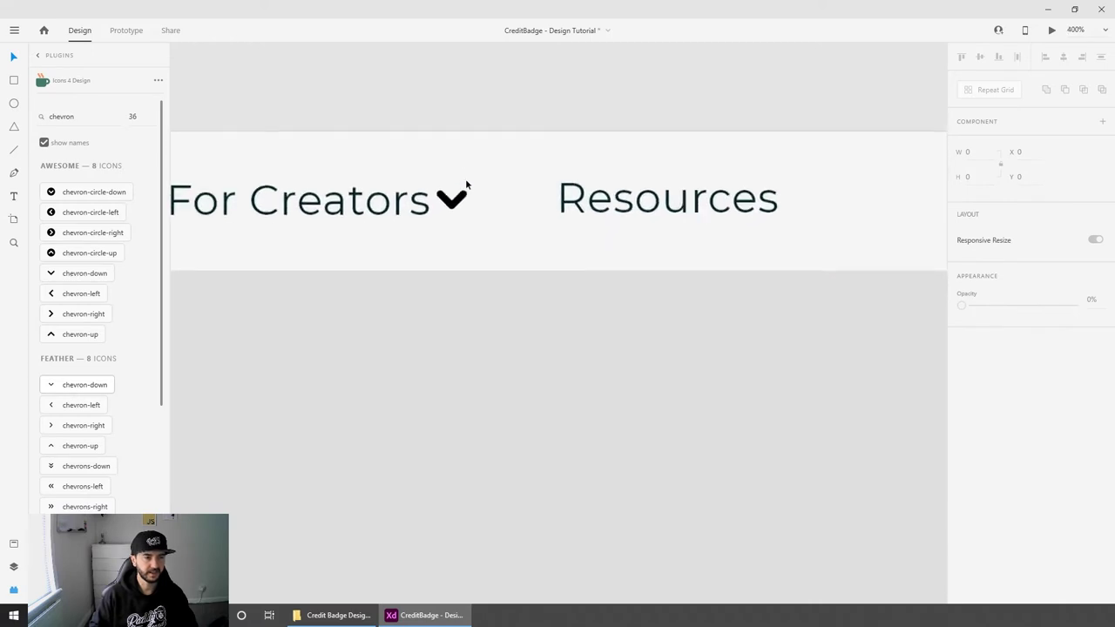
scroll(587, 381, "up", 3)
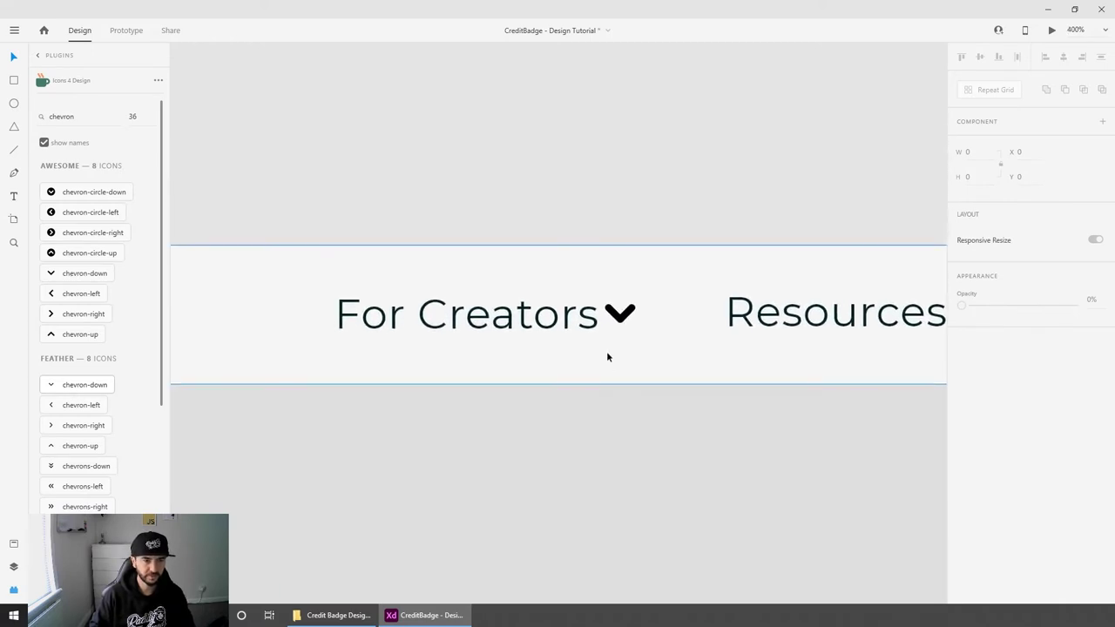
scroll(598, 254, "up", 1)
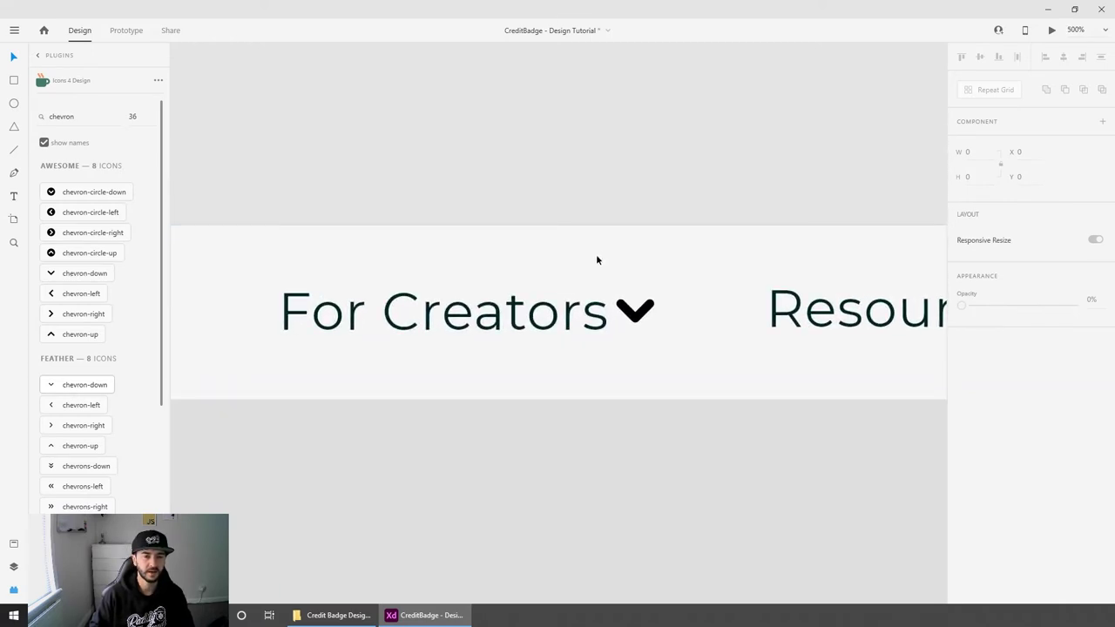
left_click(642, 315)
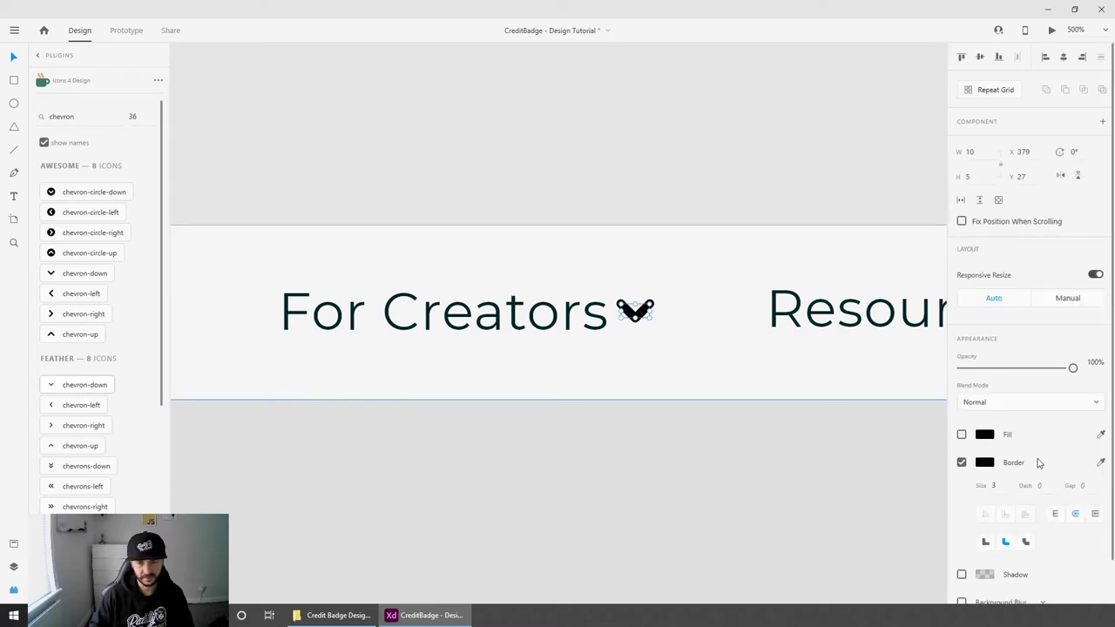
type("1")
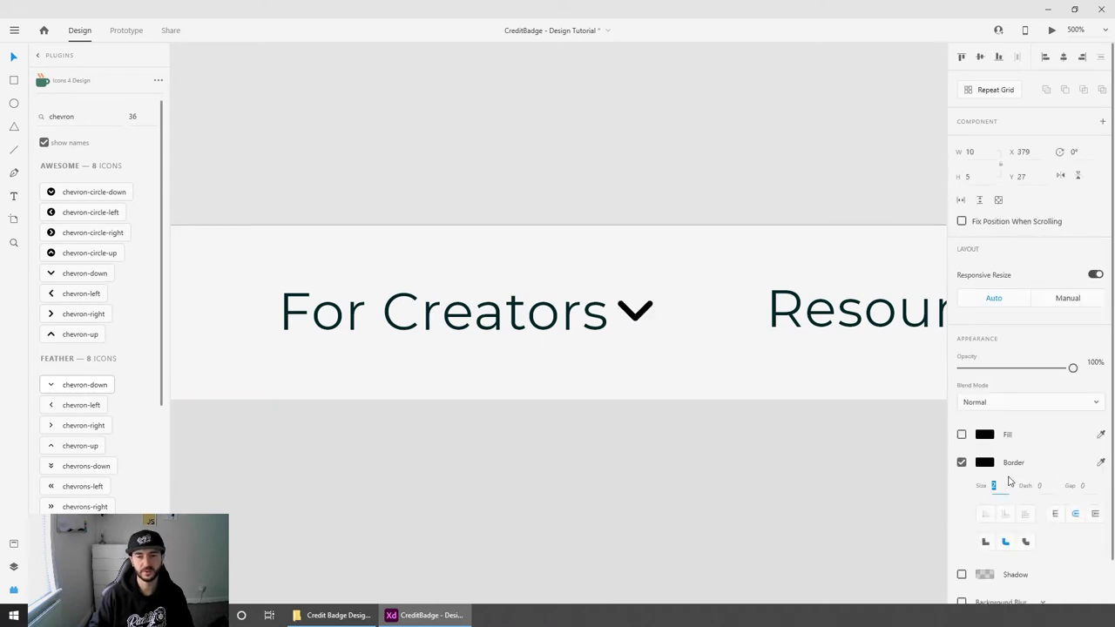
left_click(664, 179)
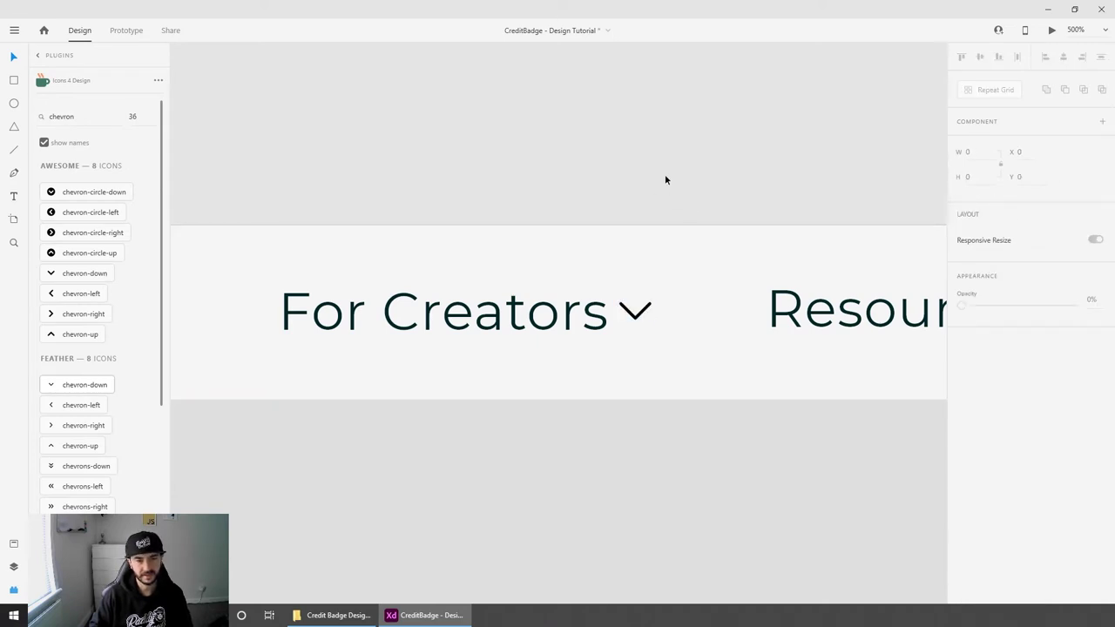
Step: Vertically centre the chevron with the For Creators text and nudge it into place
key("ctrl+equal")
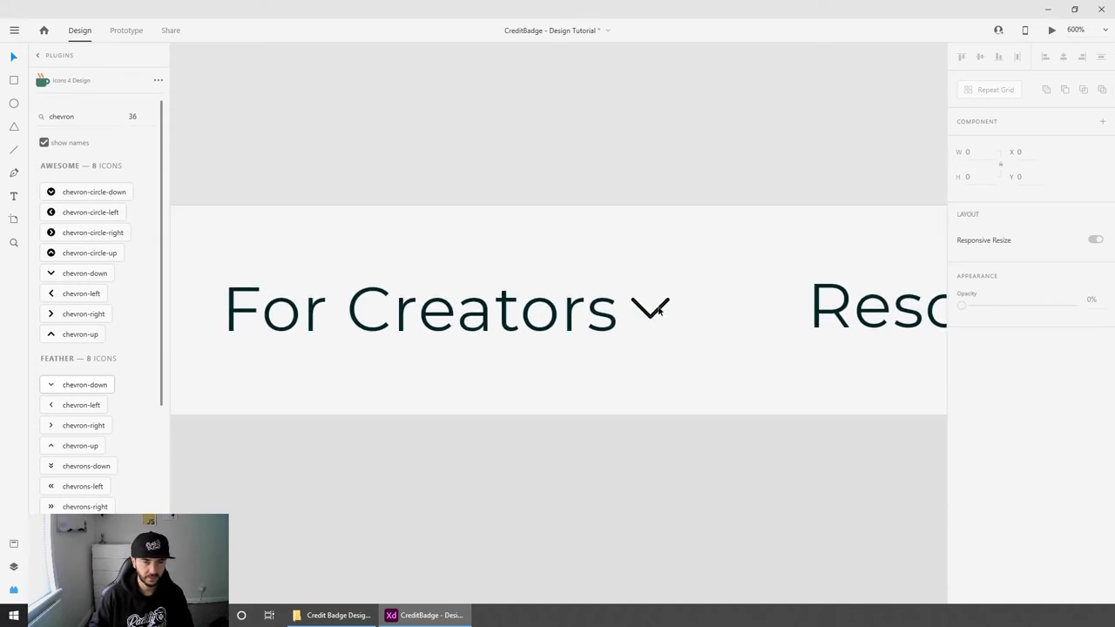
left_click(660, 314)
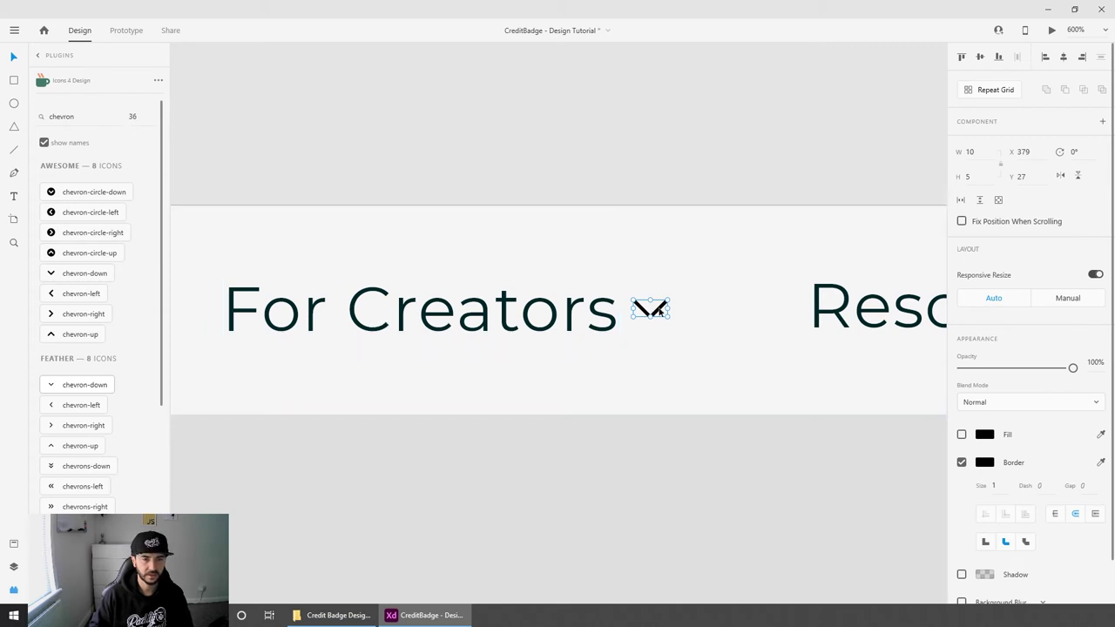
left_click(448, 319, "shift")
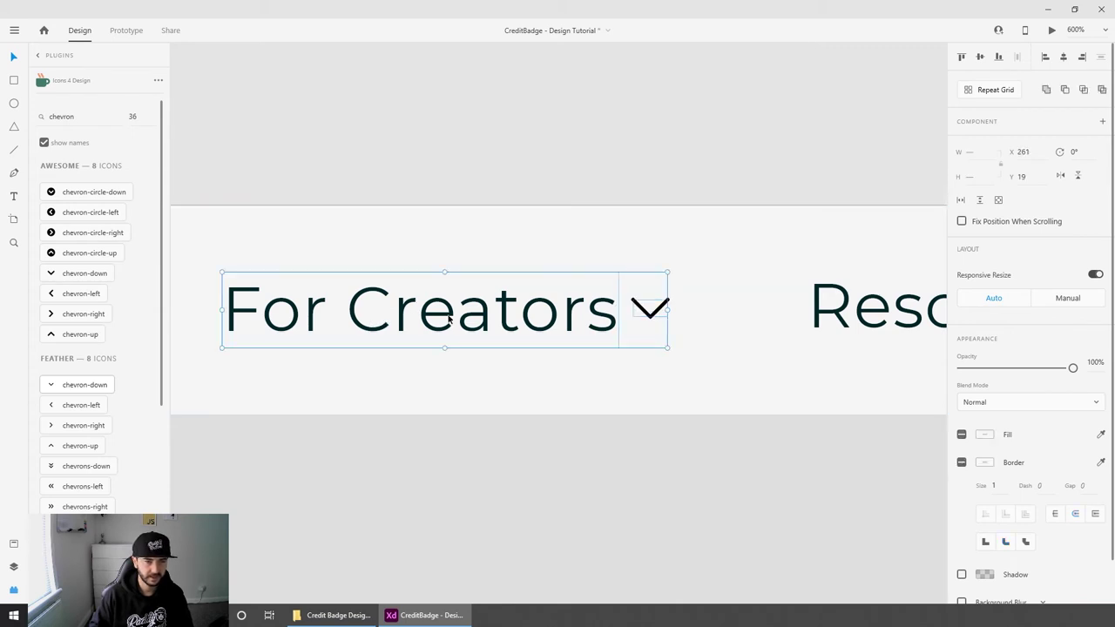
left_click(981, 58)
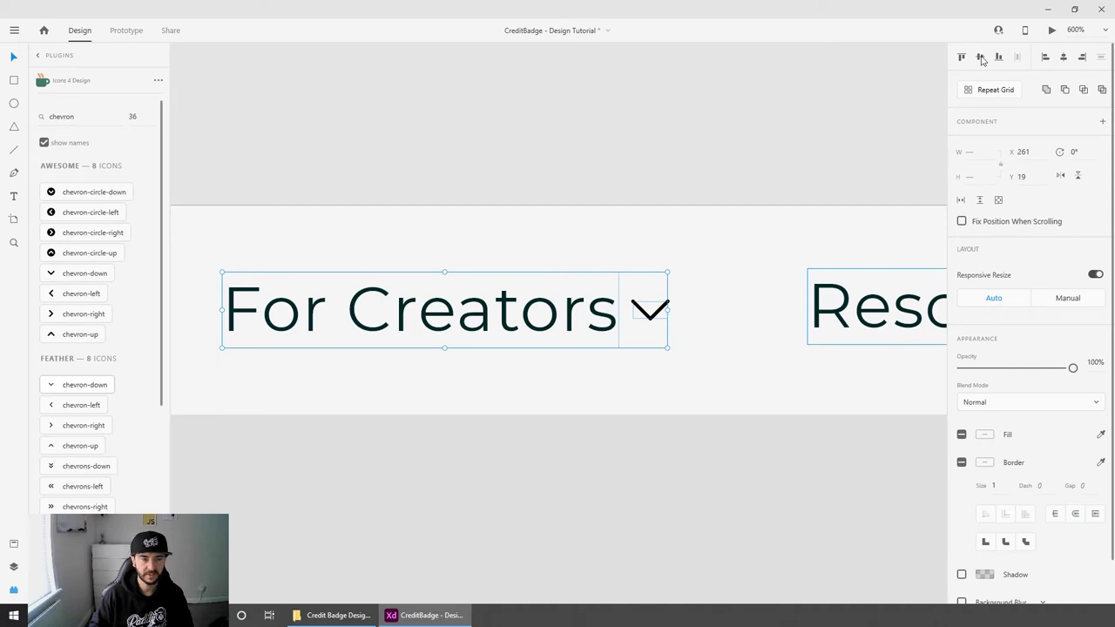
left_click(659, 174)
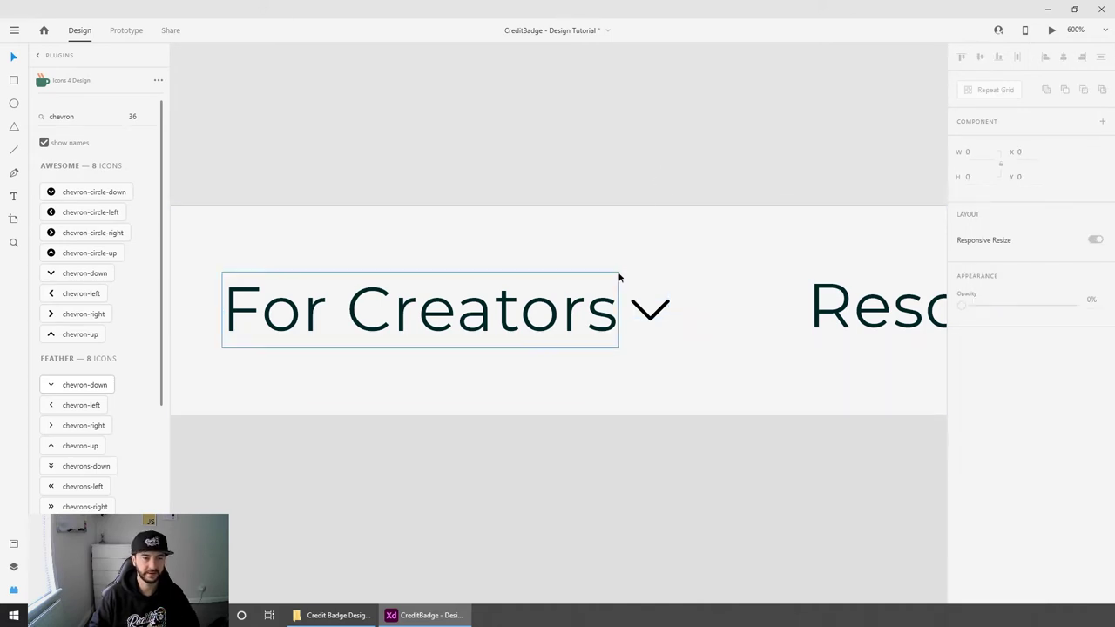
left_click_drag(661, 323, 659, 324)
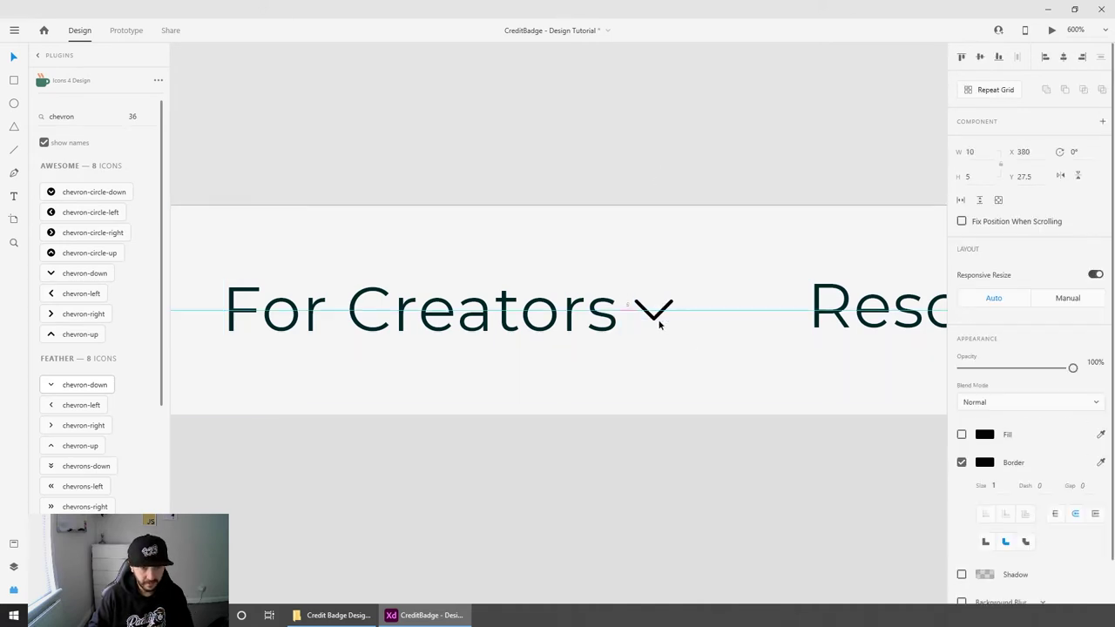
left_click(666, 174)
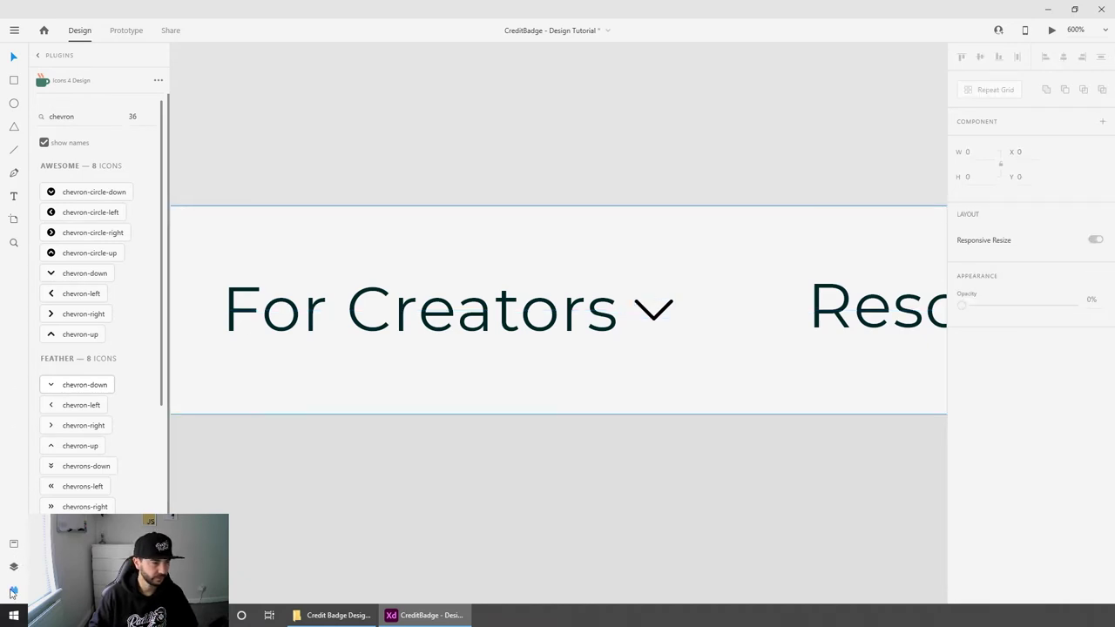
left_click(13, 592)
Step: Copy the chevron beside Resources and shift both left toward For Creators
left_click_drag(525, 256, 479, 247)
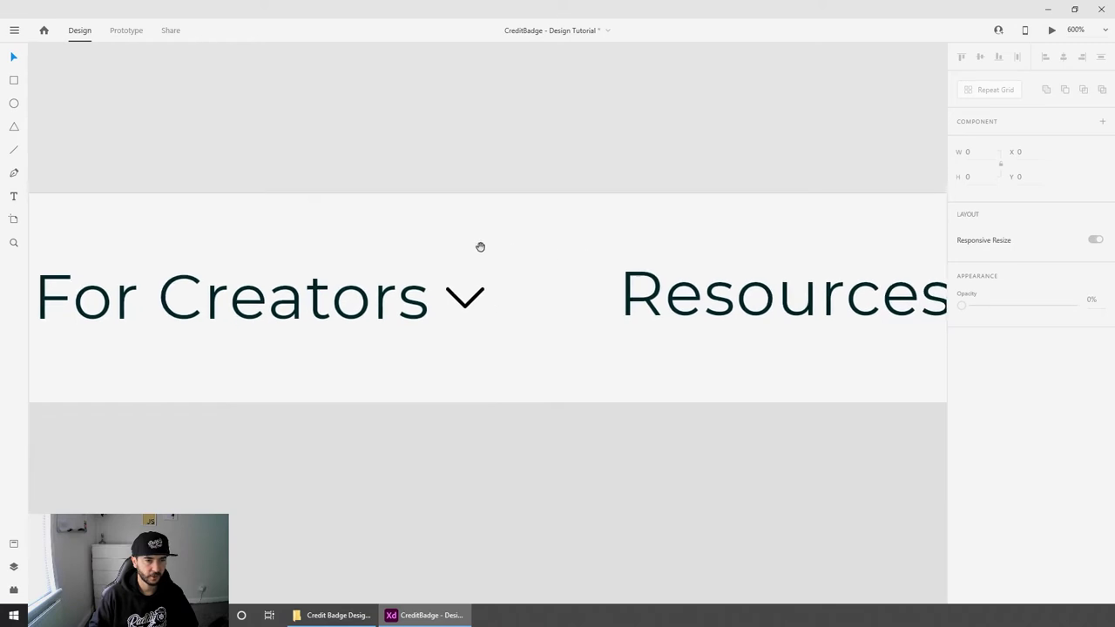
left_click(476, 300)
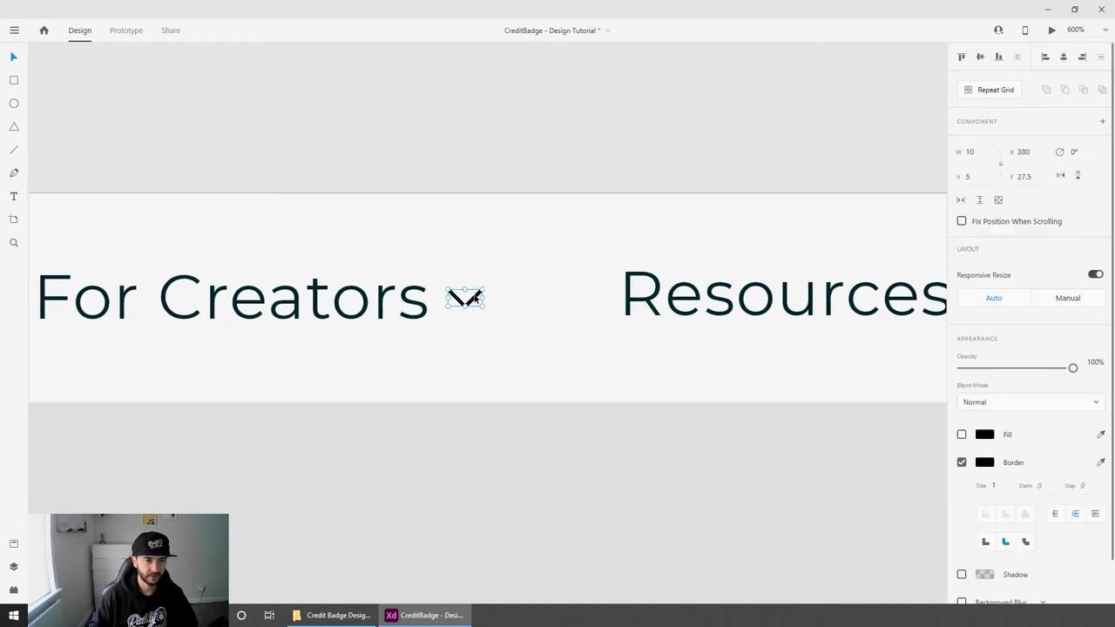
left_click_drag(478, 299, 772, 299)
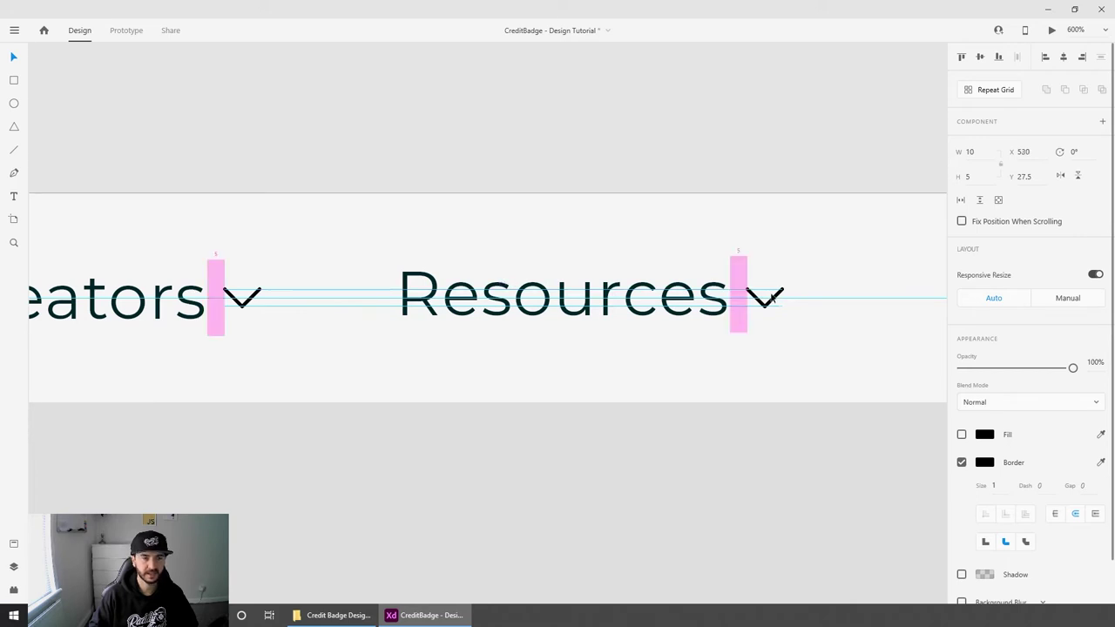
left_click_drag(772, 298, 771, 298)
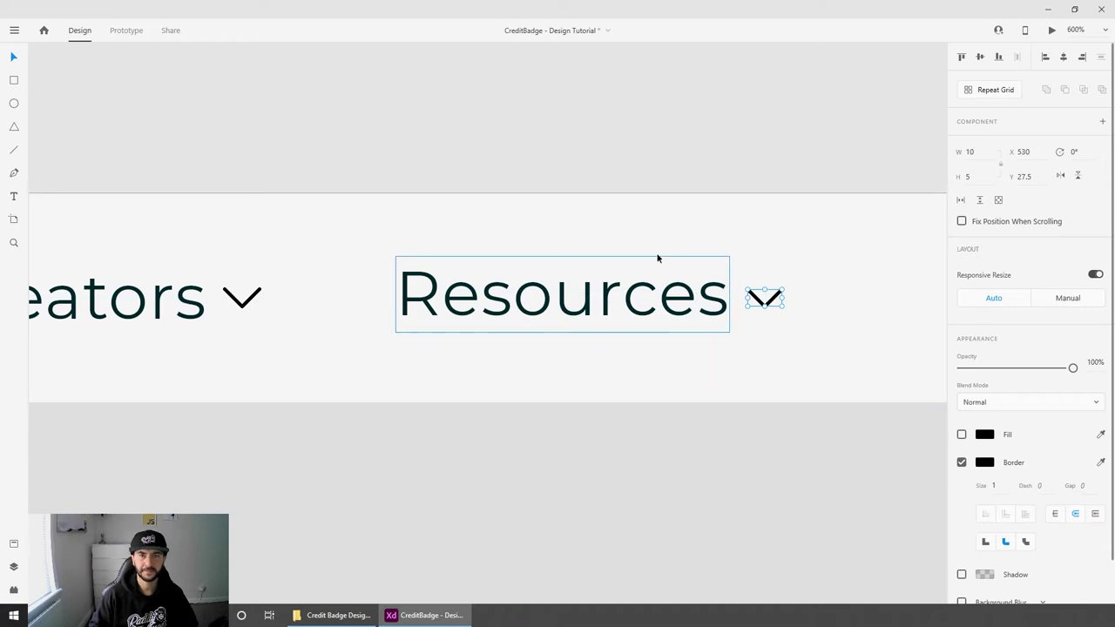
left_click(657, 299, "shift")
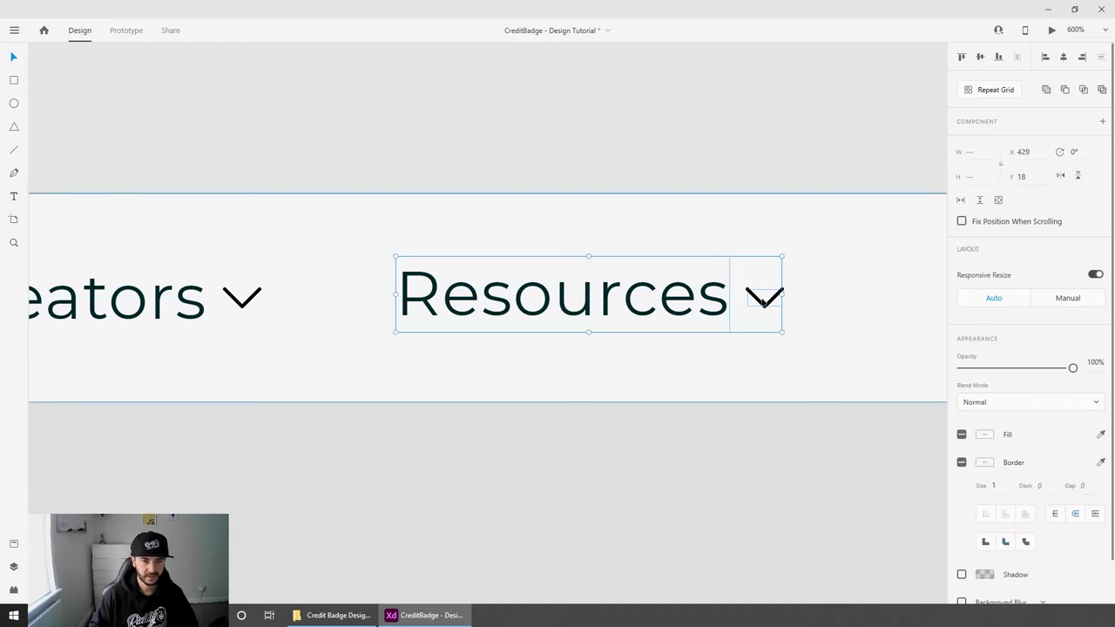
left_click_drag(758, 299, 705, 299)
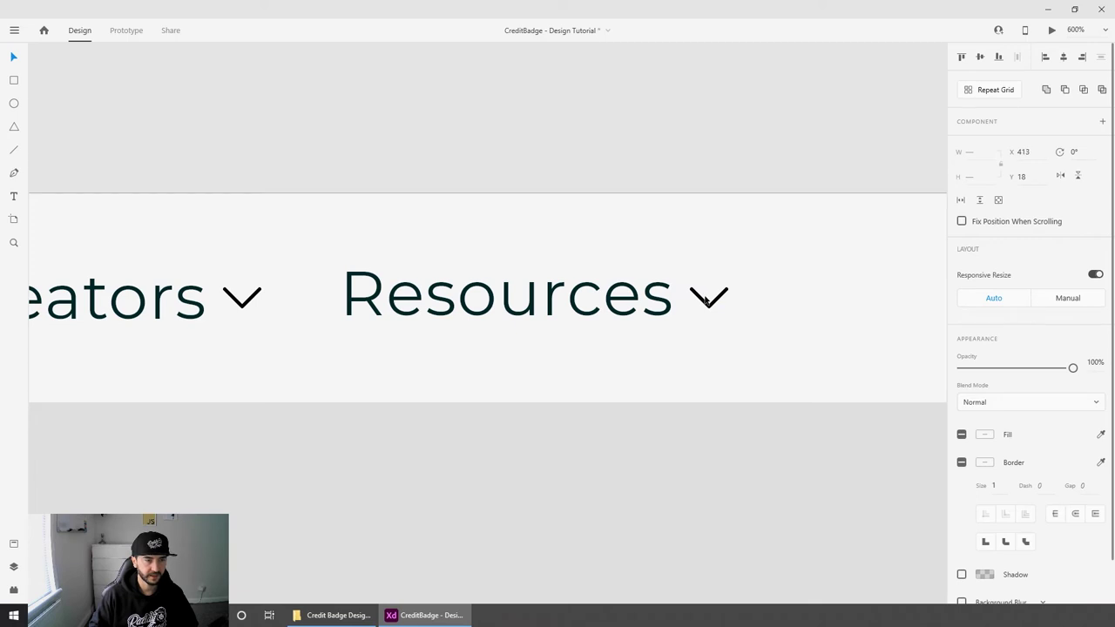
left_click(455, 122)
key("ctrl+minus")
key("ctrl+minus")
key("ctrl+minus")
key("ctrl+minus")
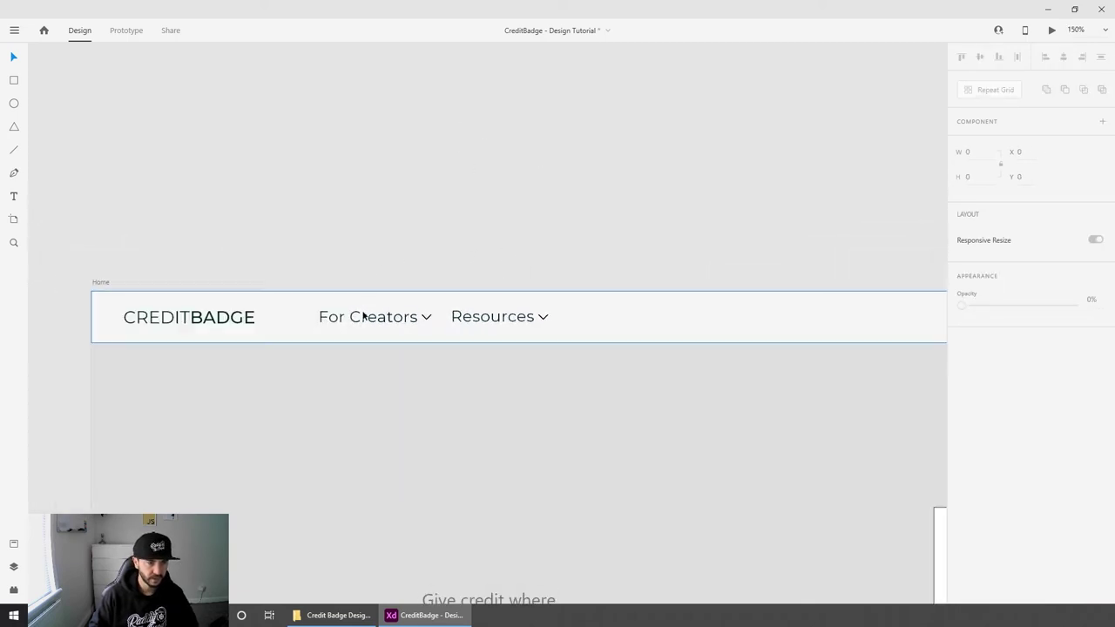
Step: Group For Creators with its chevron, and Resources with its chevron
left_click(373, 319)
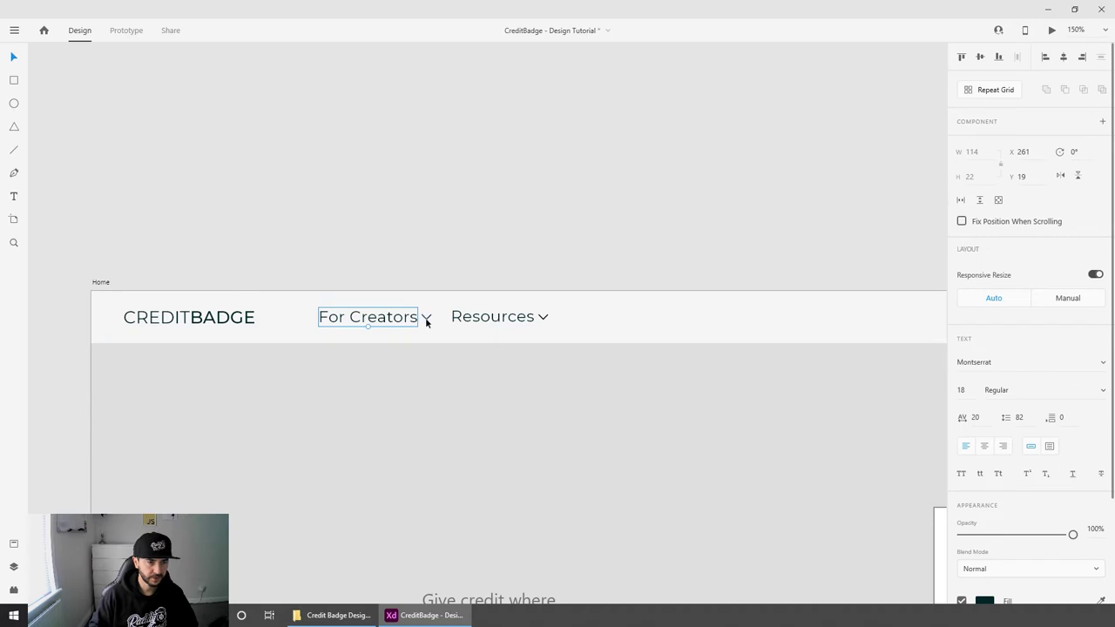
left_click(427, 319, "shift")
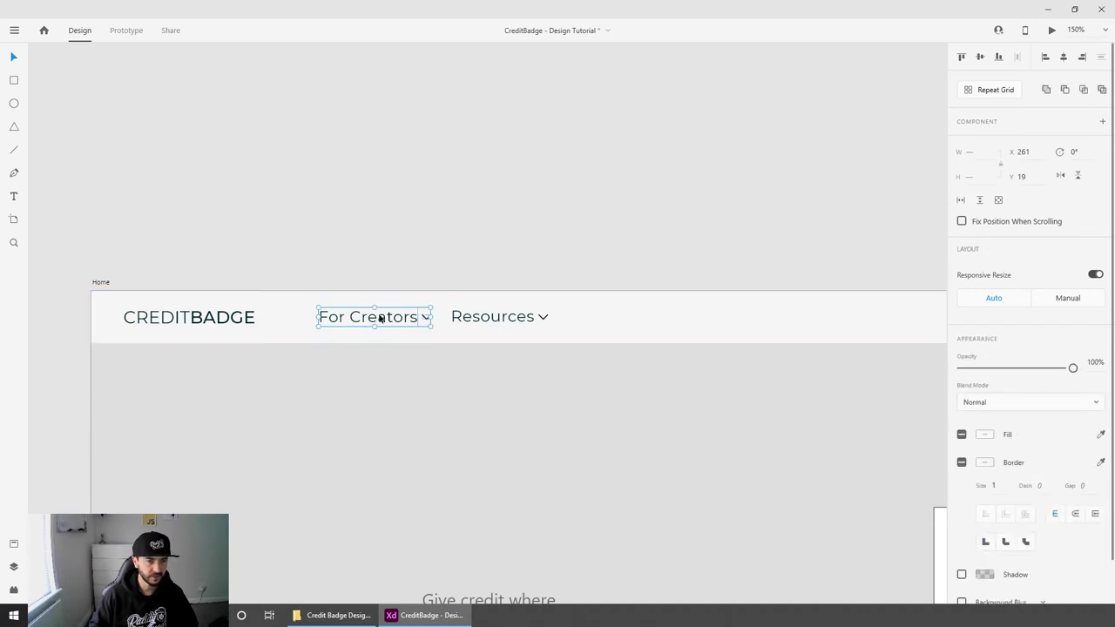
key("ctrl+g")
left_click(468, 319)
double_click(531, 319)
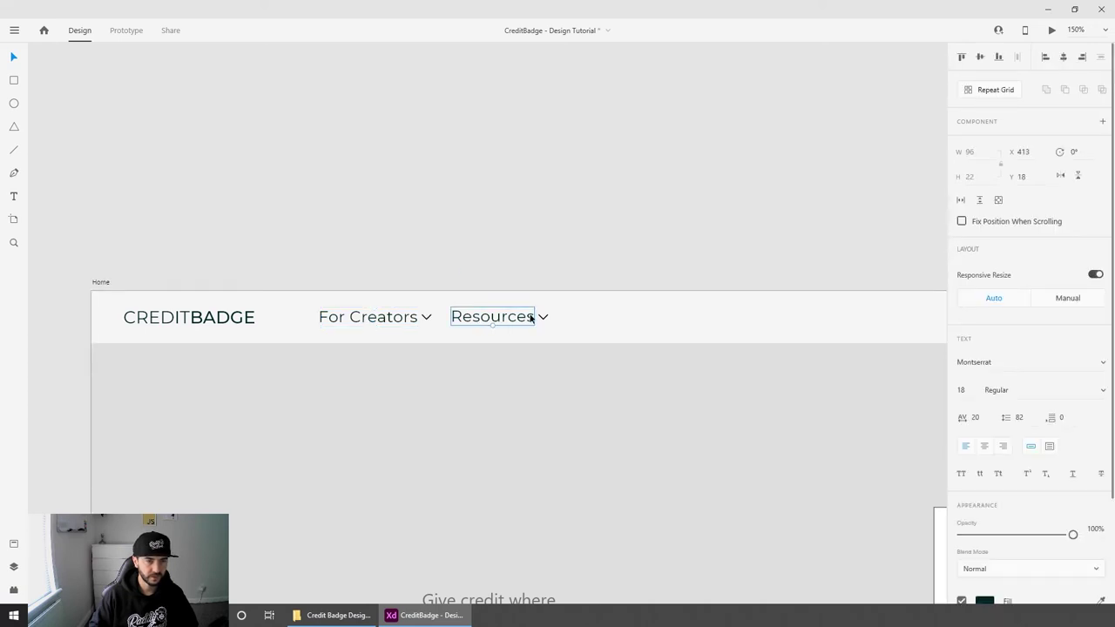
left_click(542, 319, "shift")
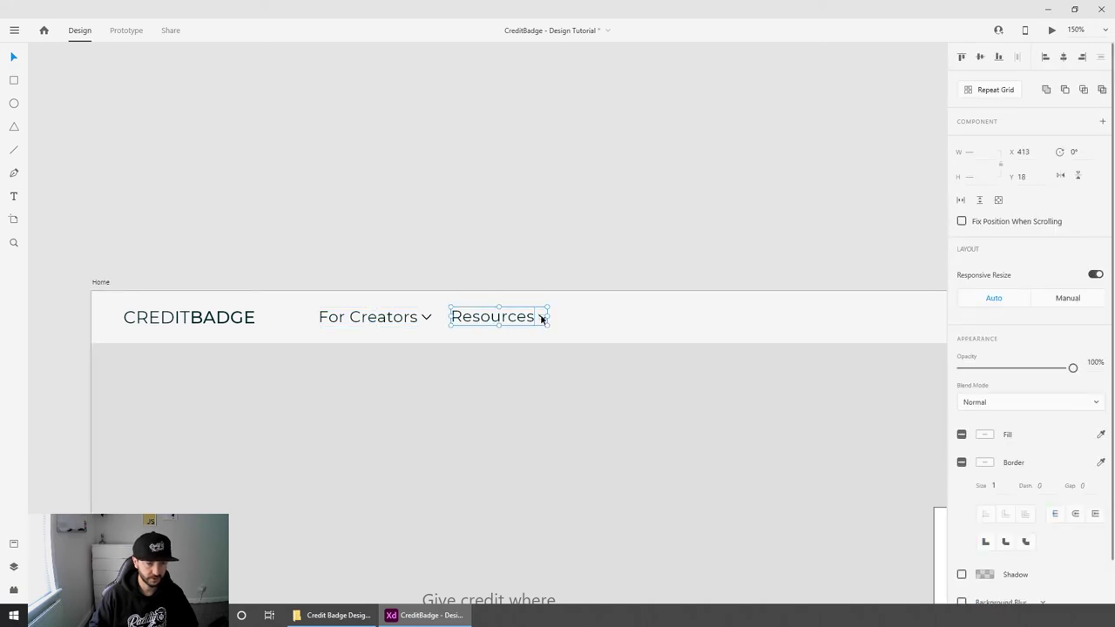
key("ctrl+g")
left_click(504, 246)
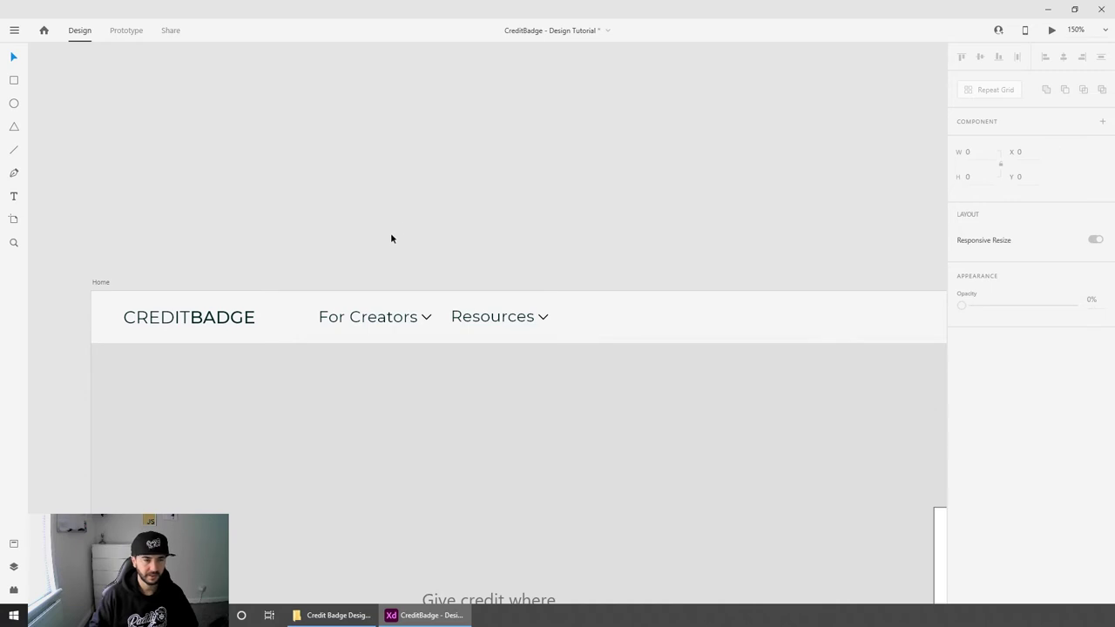
Step: Align both link groups to the middle, group them, and nudge the group left to X 248
left_click(358, 321)
left_click(492, 319, "shift")
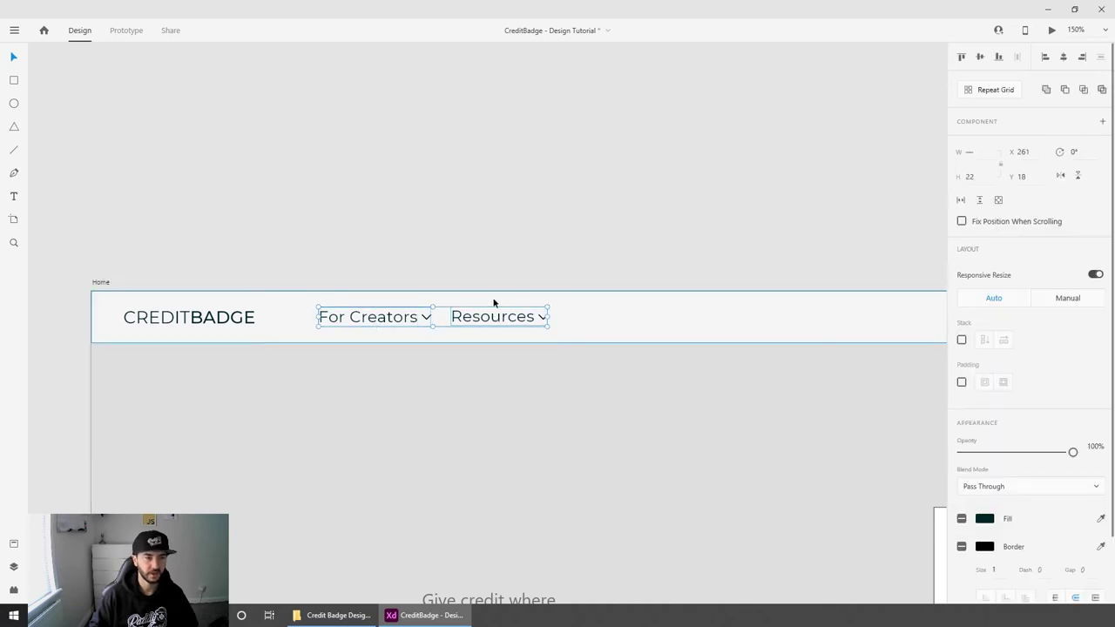
left_click(979, 58)
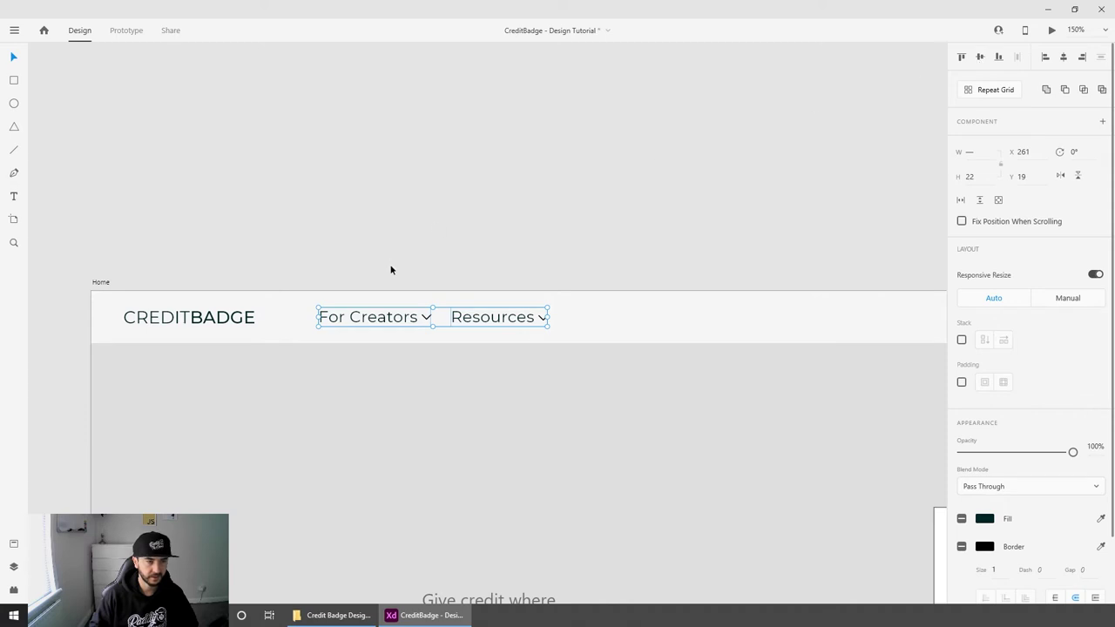
key("ctrl+g")
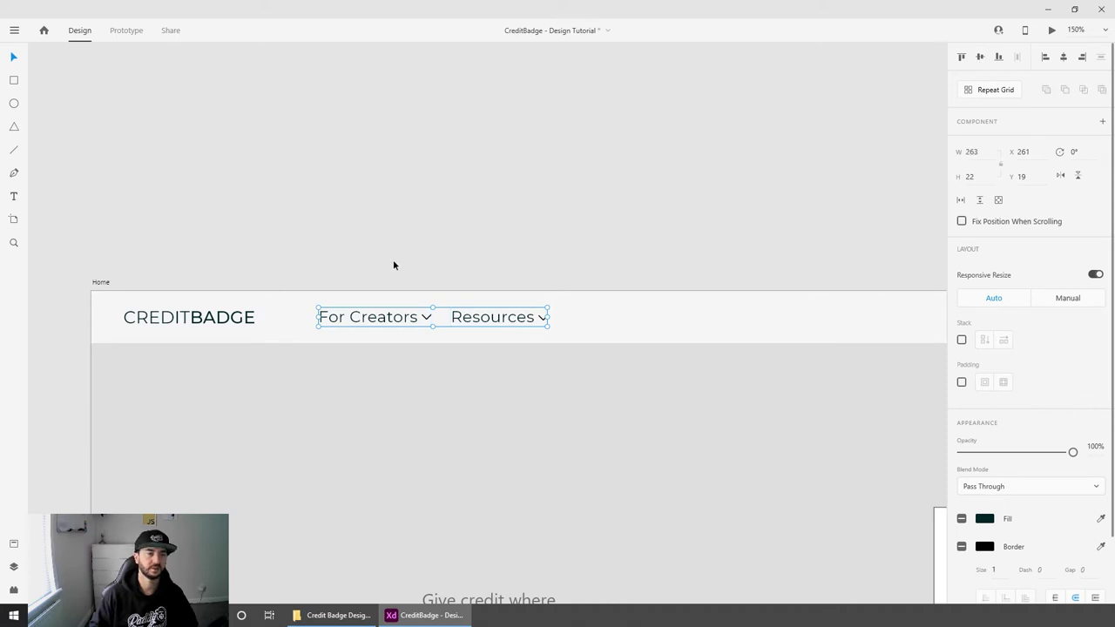
left_click(398, 264)
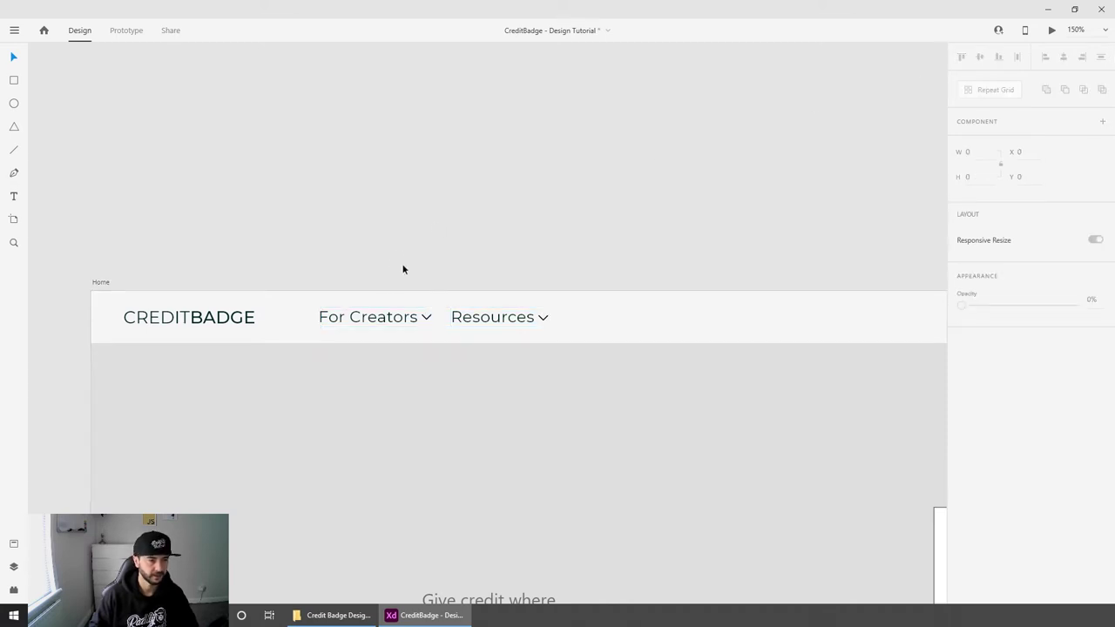
left_click_drag(378, 321, 368, 319)
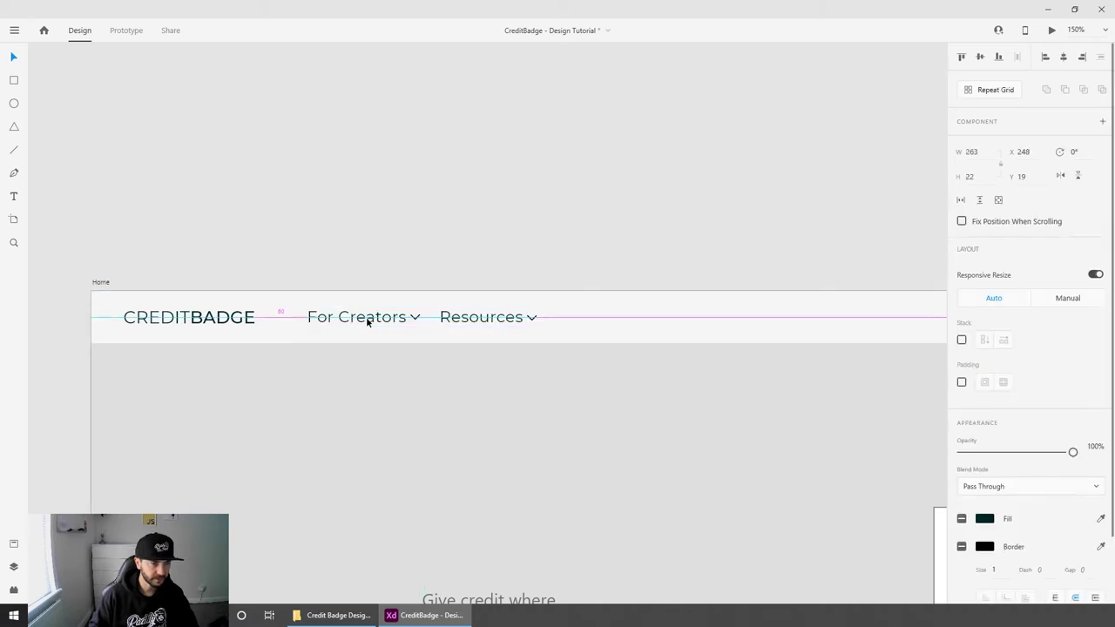
left_click(401, 244)
scroll(403, 244, "down", 5)
left_click_drag(627, 395, 458, 349)
Step: Move the Login text to X 1551, Y 20, level beside the Sign Up - It's FREE! button
scroll(455, 341, "up", 1)
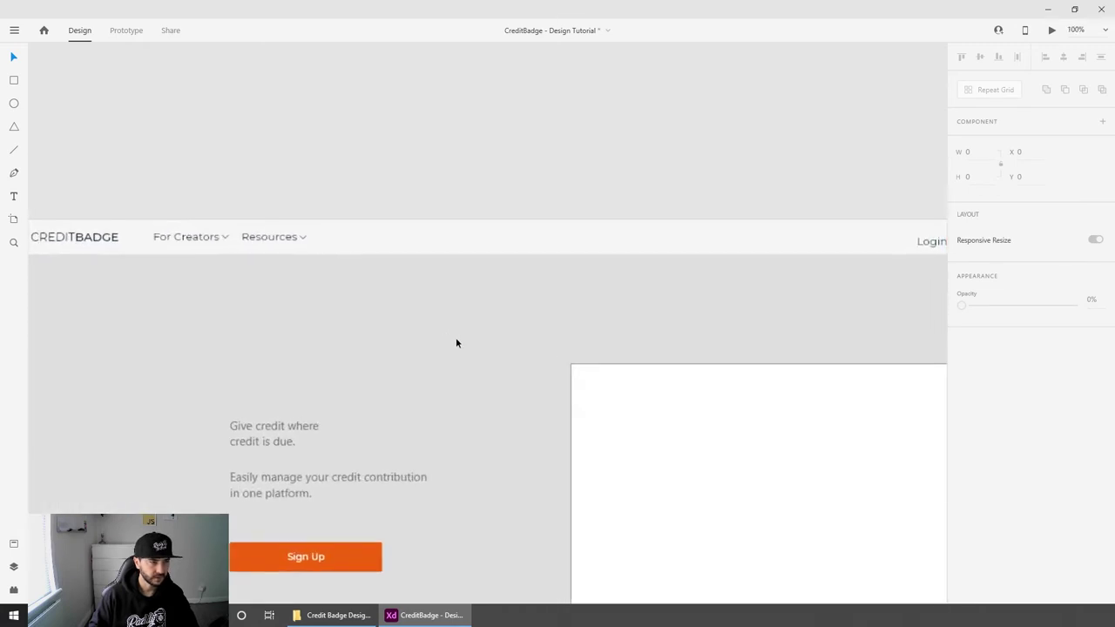
left_click_drag(557, 343, 261, 352)
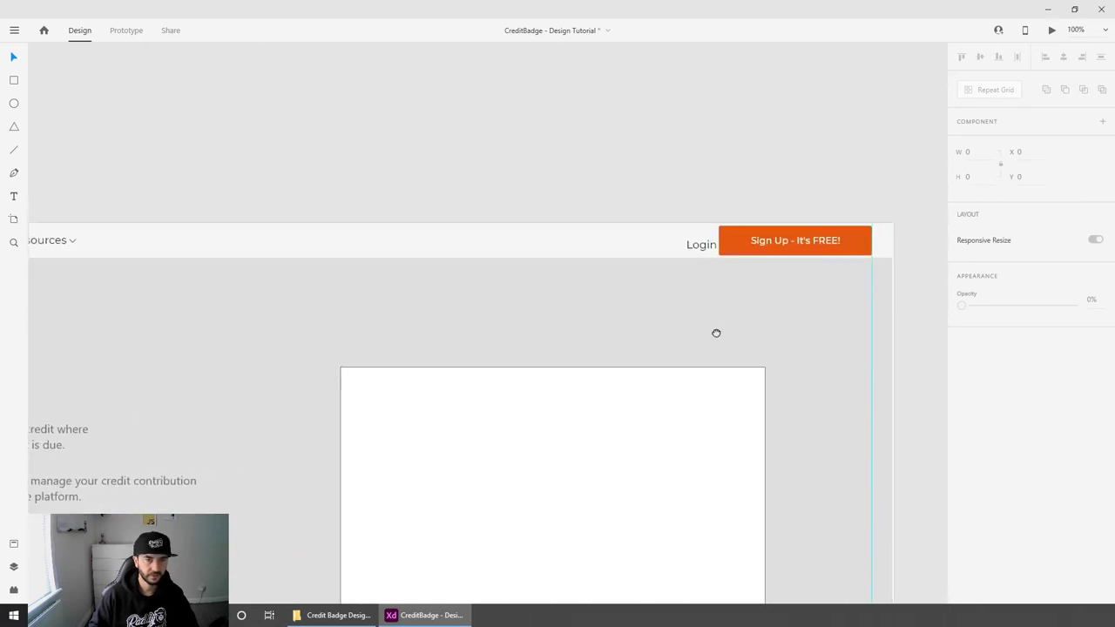
scroll(717, 331, "up", 2)
scroll(575, 360, "up", 1)
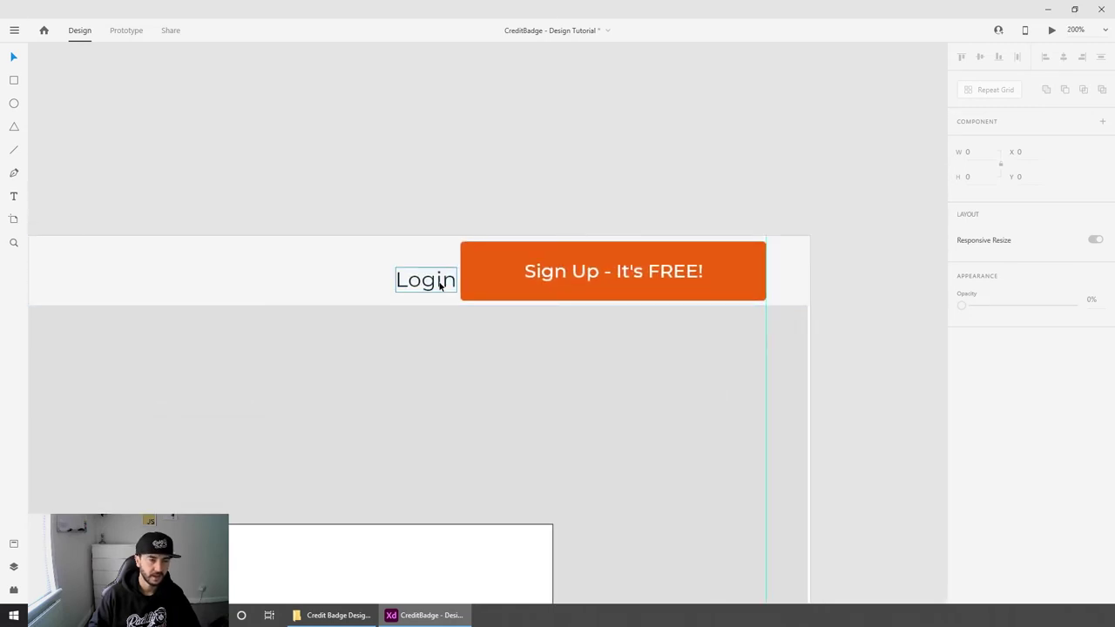
left_click_drag(441, 288, 425, 279)
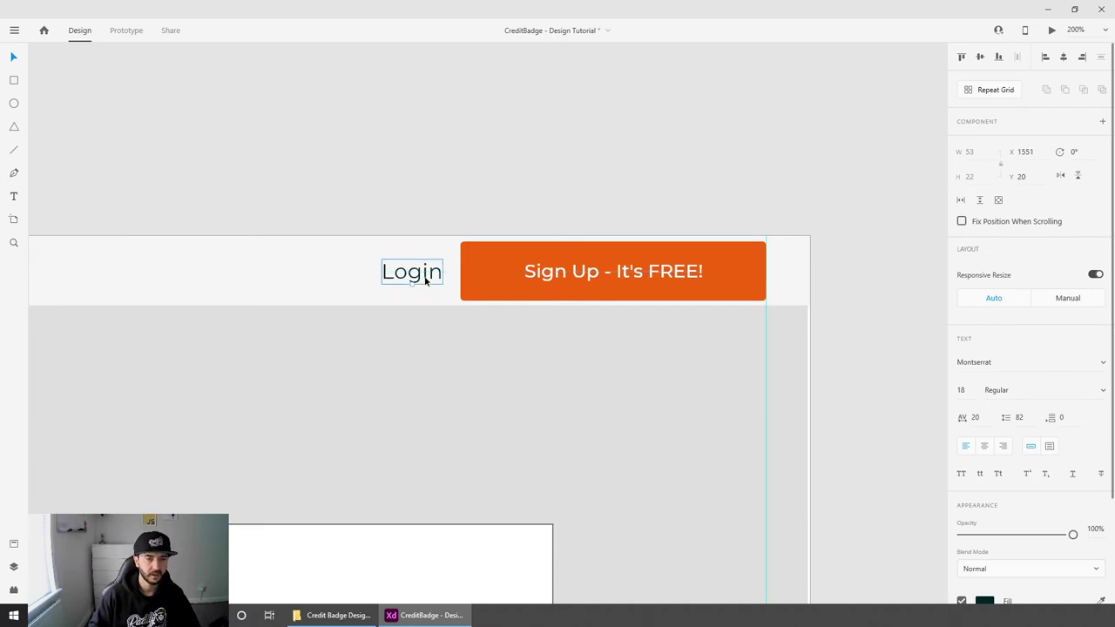
left_click(488, 258)
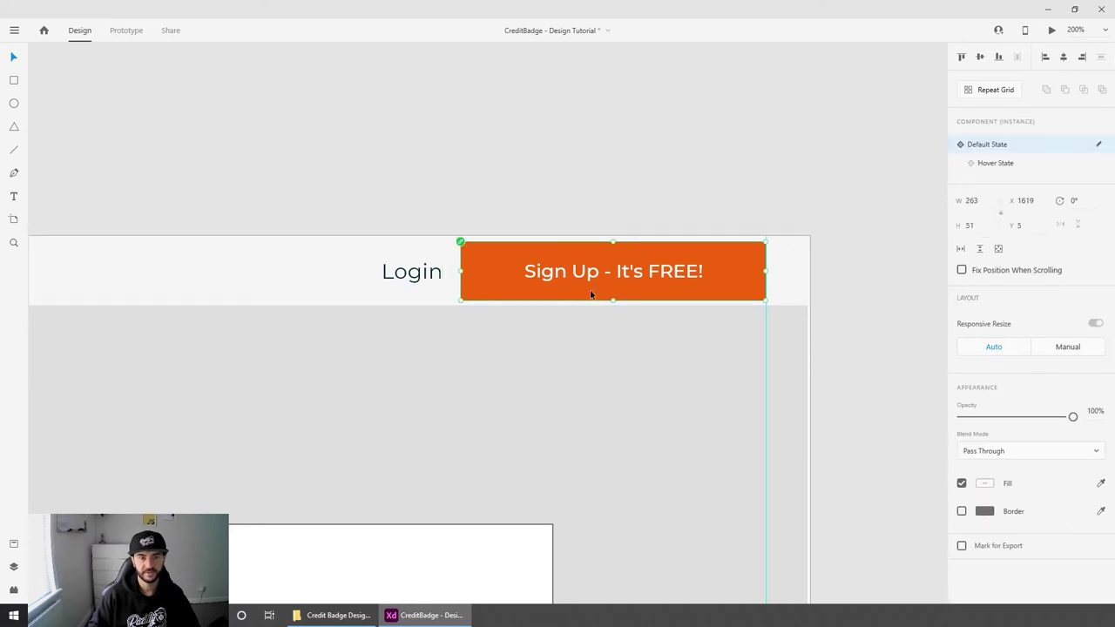
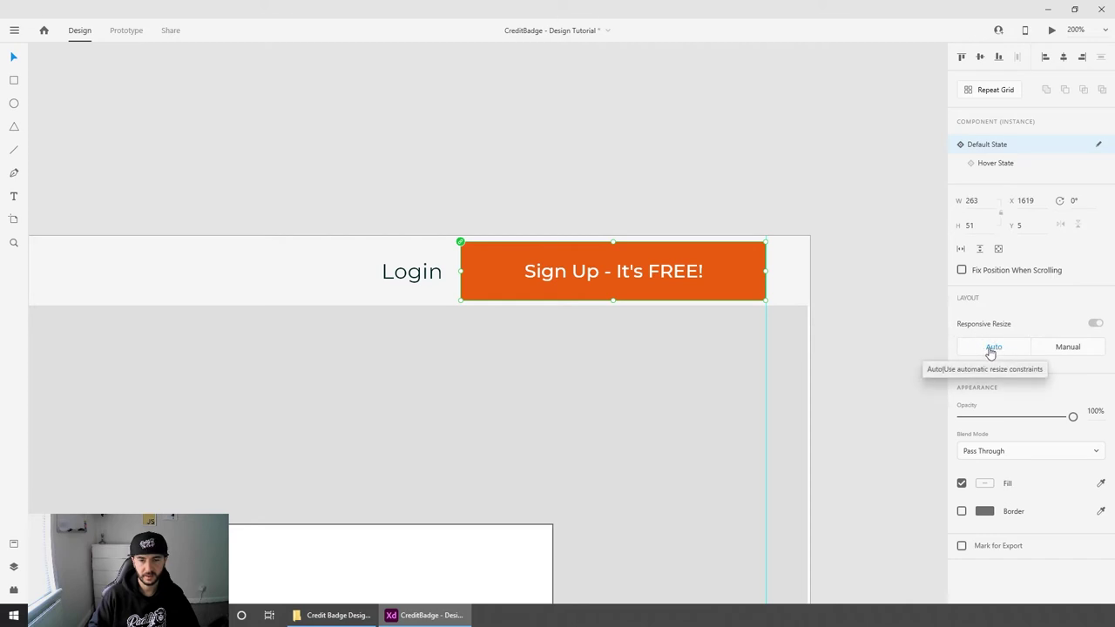
Step: Set the Sign Up button to Manual responsive resize and resize it to 174 × 44
left_click(1068, 349)
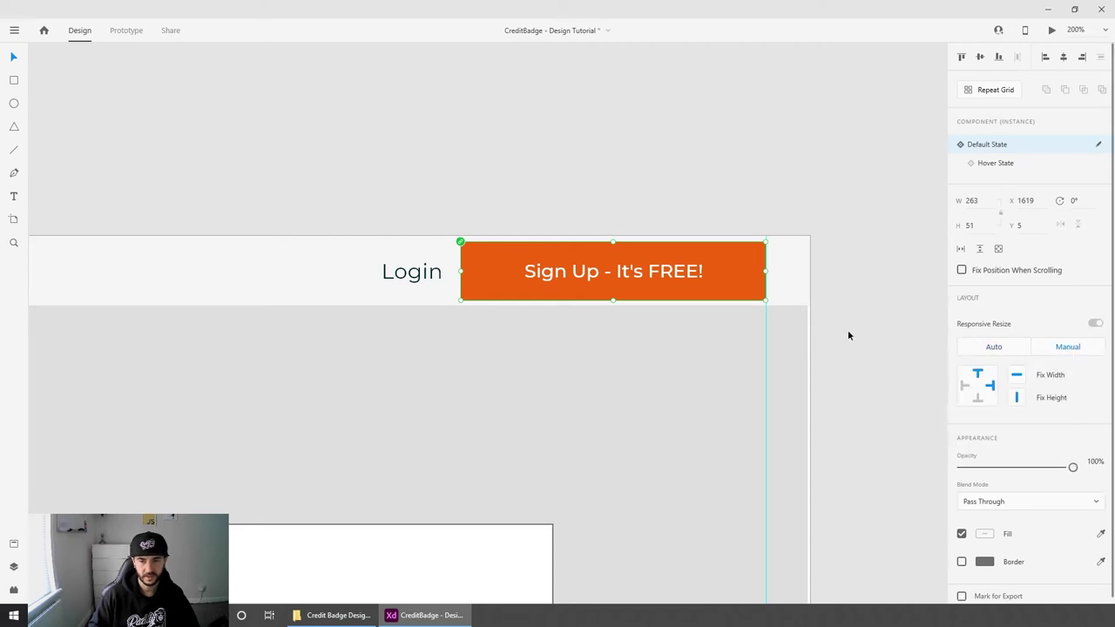
left_click_drag(460, 299, 565, 263)
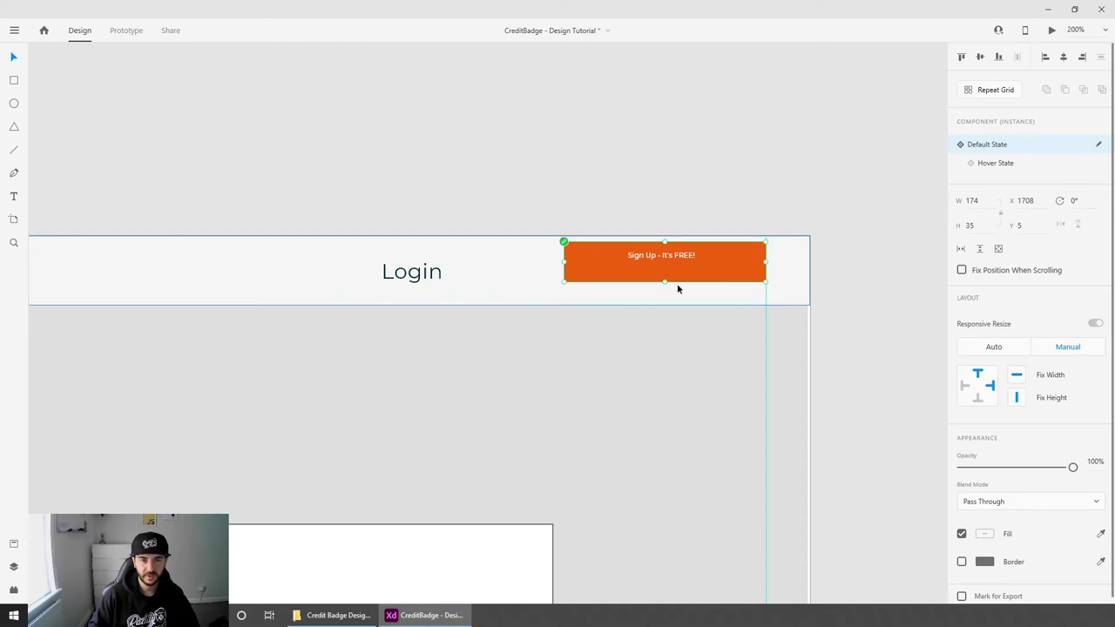
left_click_drag(664, 281, 664, 287)
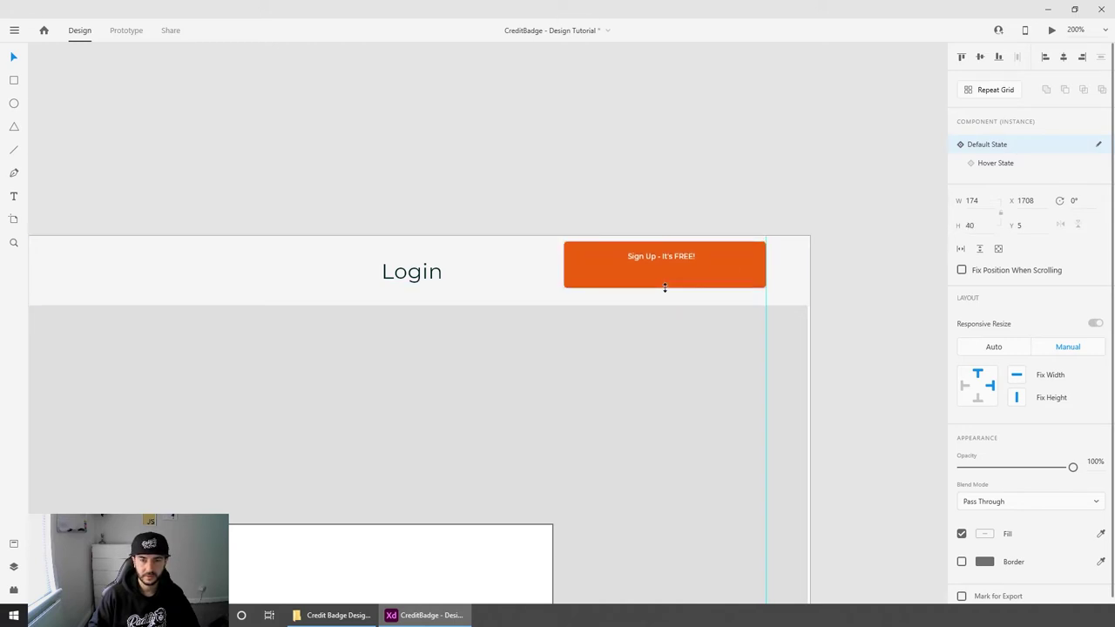
left_click_drag(665, 290, 665, 293)
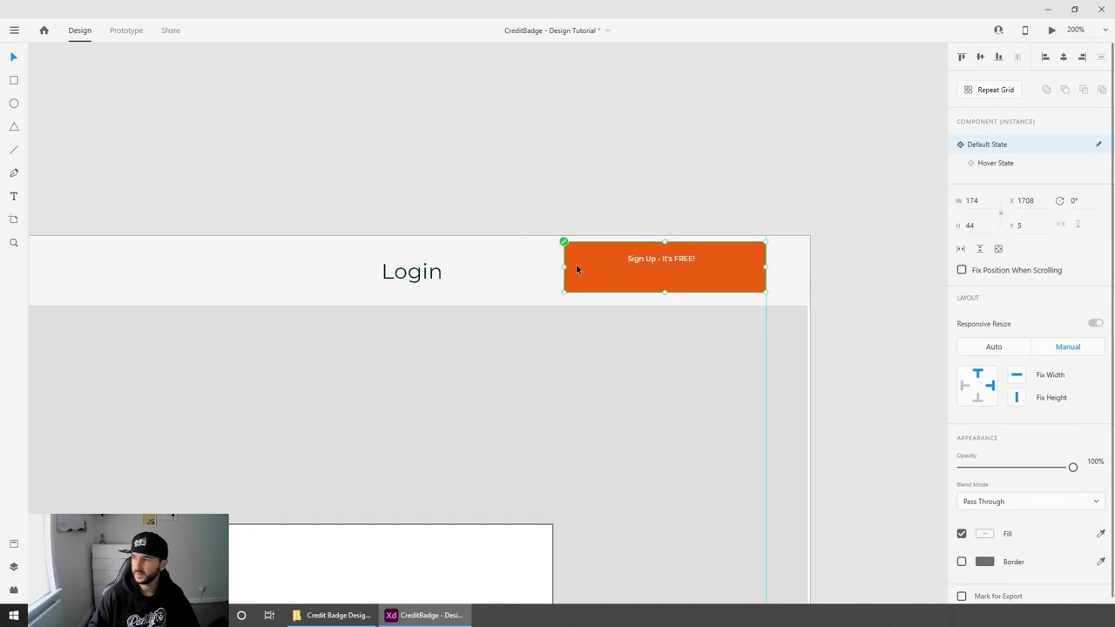
Step: Set the Sign Up label to font size 14 and centre it vertically in the button
double_click(684, 261)
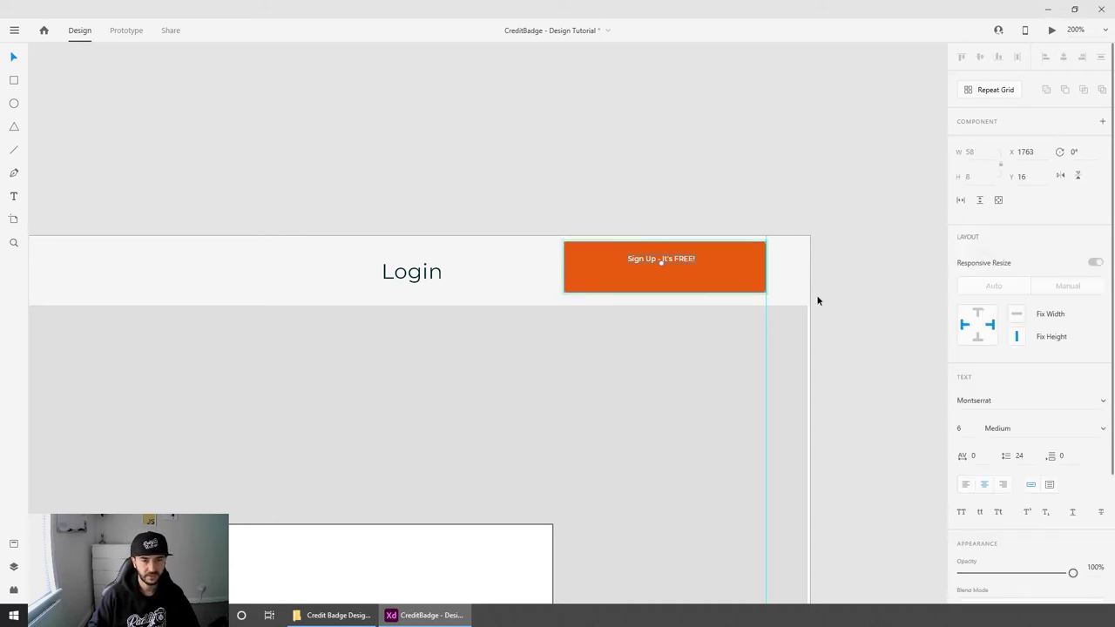
left_click(970, 428)
key("Up")
key("Up")
key("Up")
key("Up")
key("Up")
key("Up")
key("Up")
key("Up")
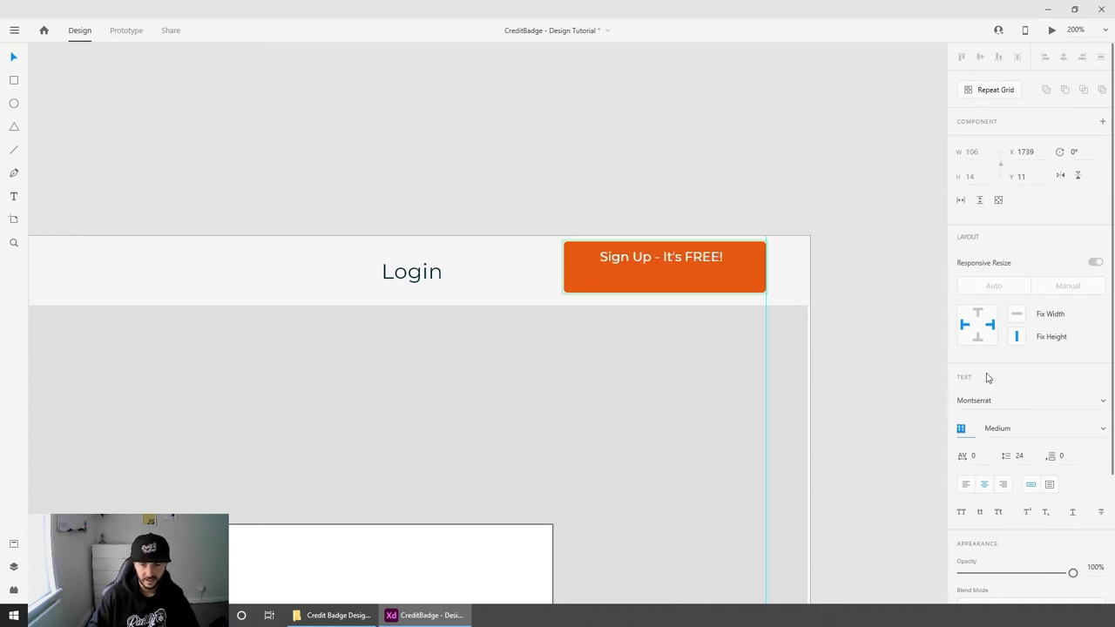
key("Down")
key("Up")
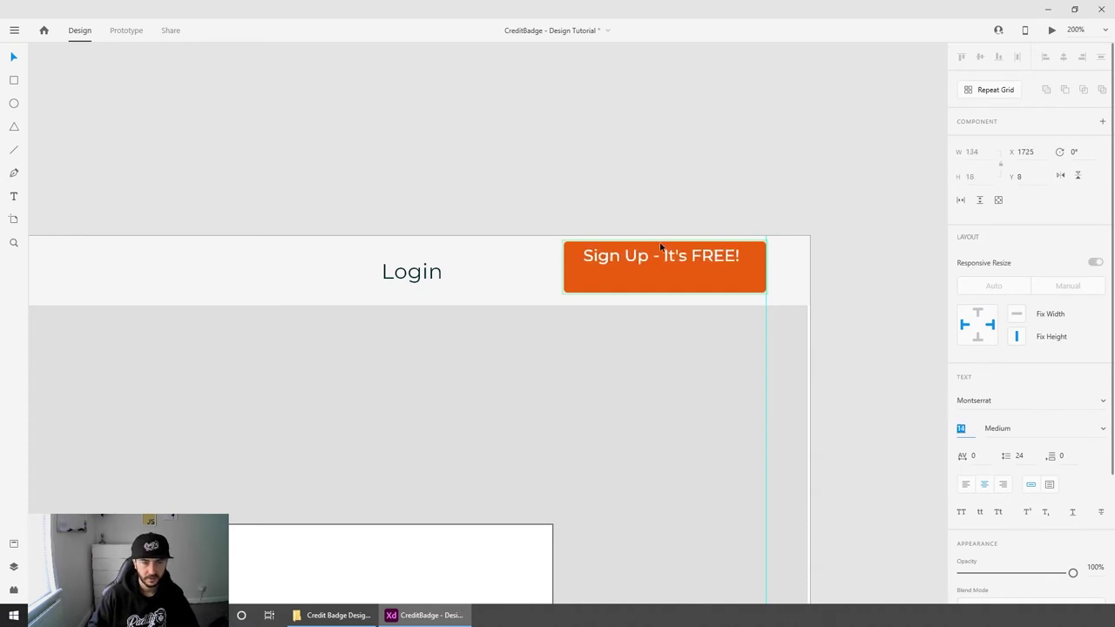
left_click_drag(676, 260, 678, 272)
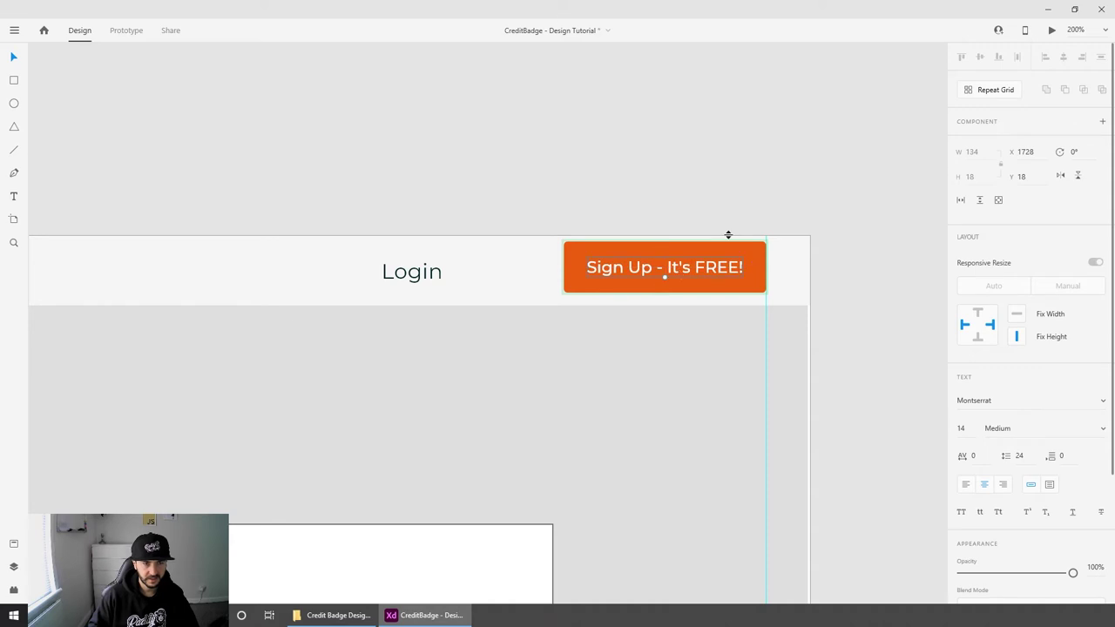
left_click(748, 181)
Step: Align the Sign Up button to the middle of the header bar
left_click(748, 251)
left_click(782, 277, "shift")
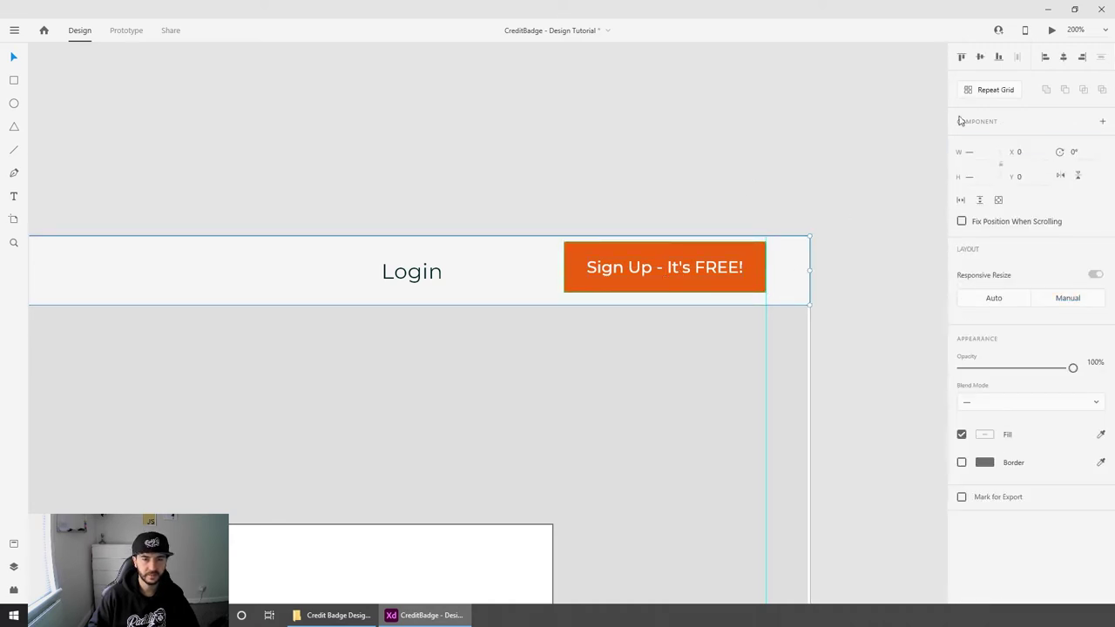
left_click(980, 57)
left_click(761, 135)
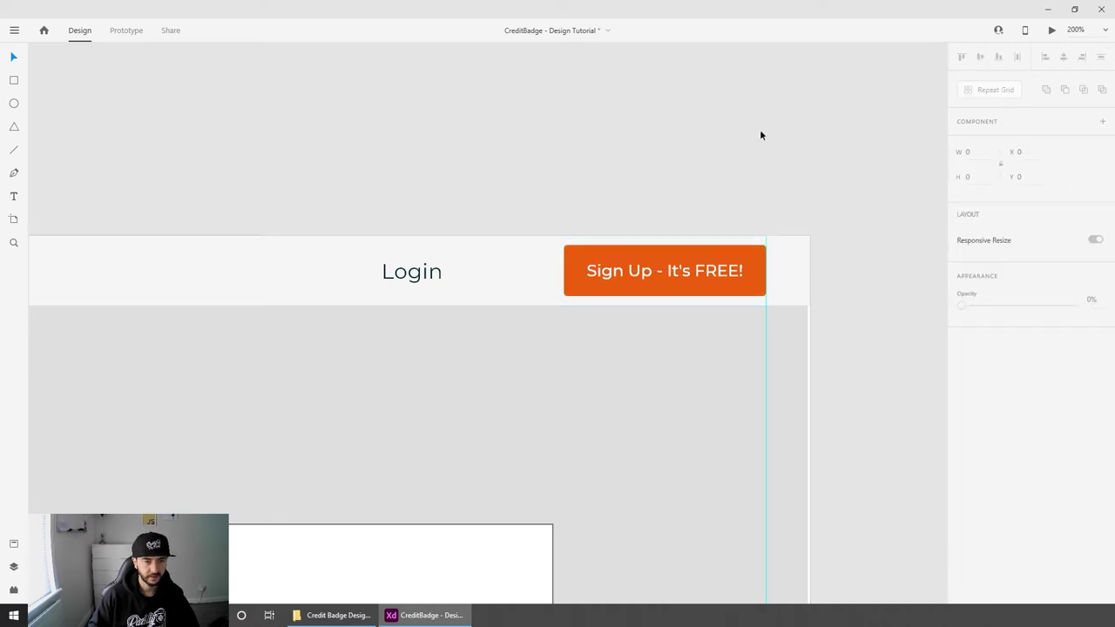
Step: Shorten the Sign Up button to height 37 and move Login right beside it
scroll(761, 135, "down", 5)
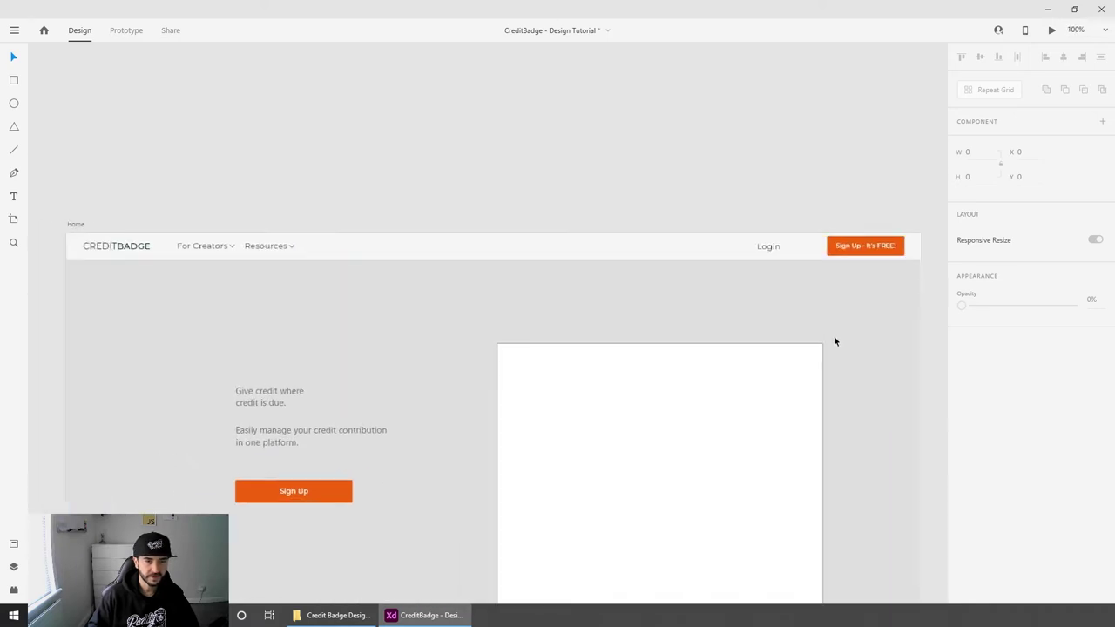
scroll(378, 360, "up", 8)
left_click_drag(402, 295, 586, 426)
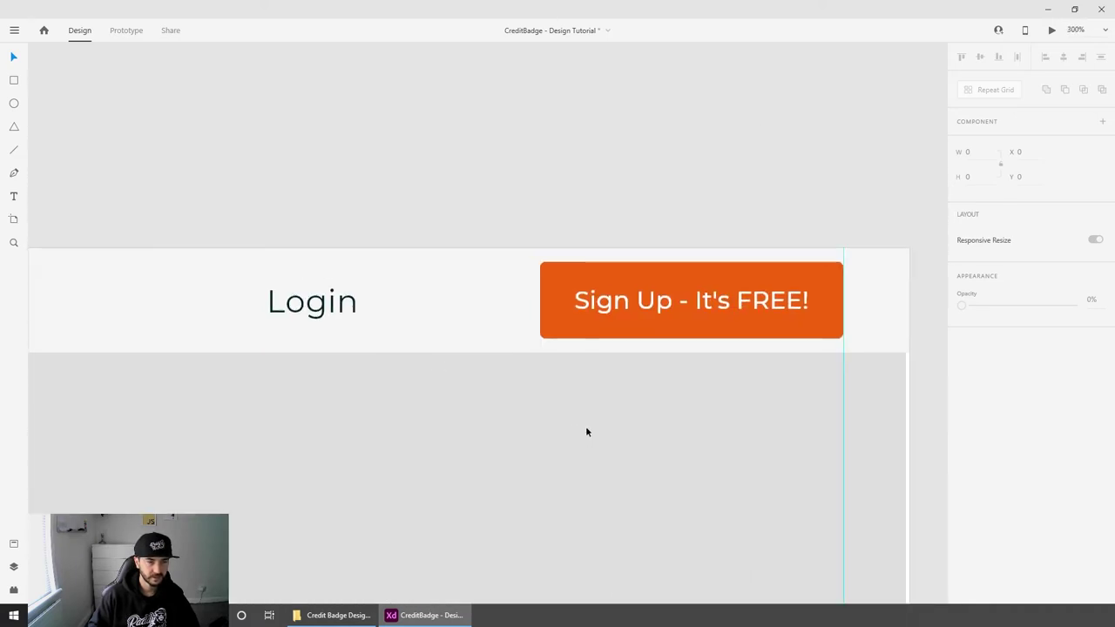
left_click(590, 269)
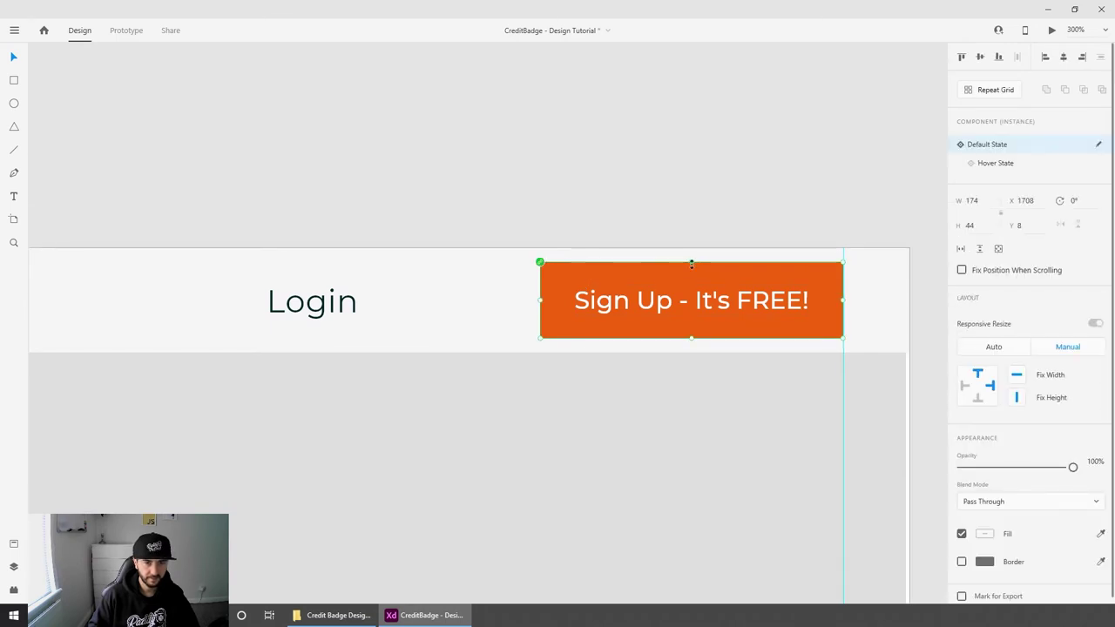
left_click_drag(690, 261, 690, 292)
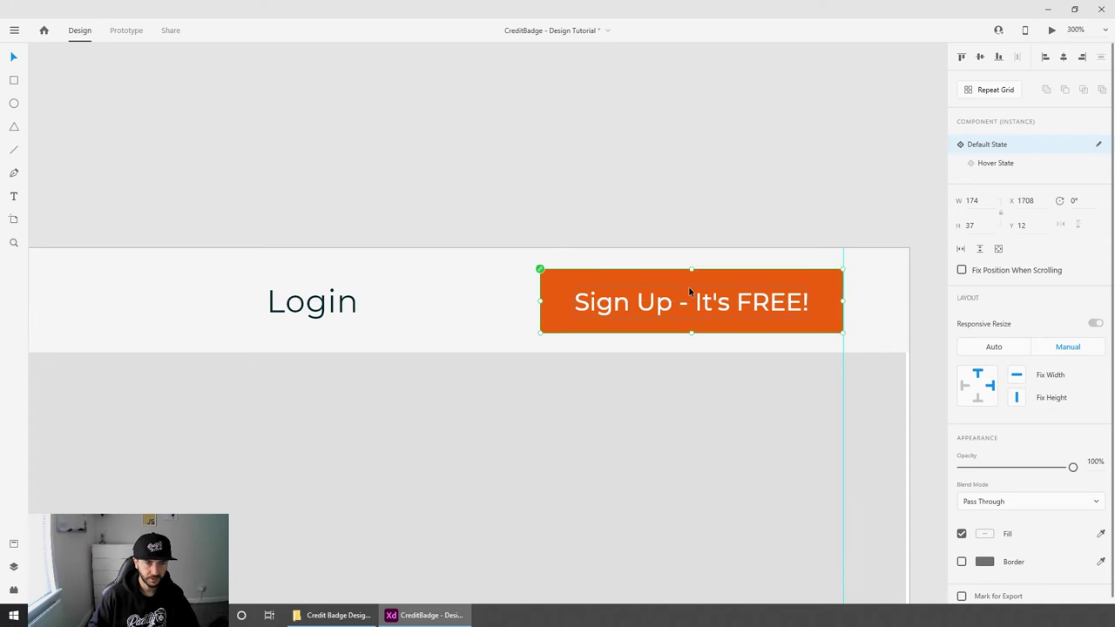
left_click_drag(361, 304, 469, 305)
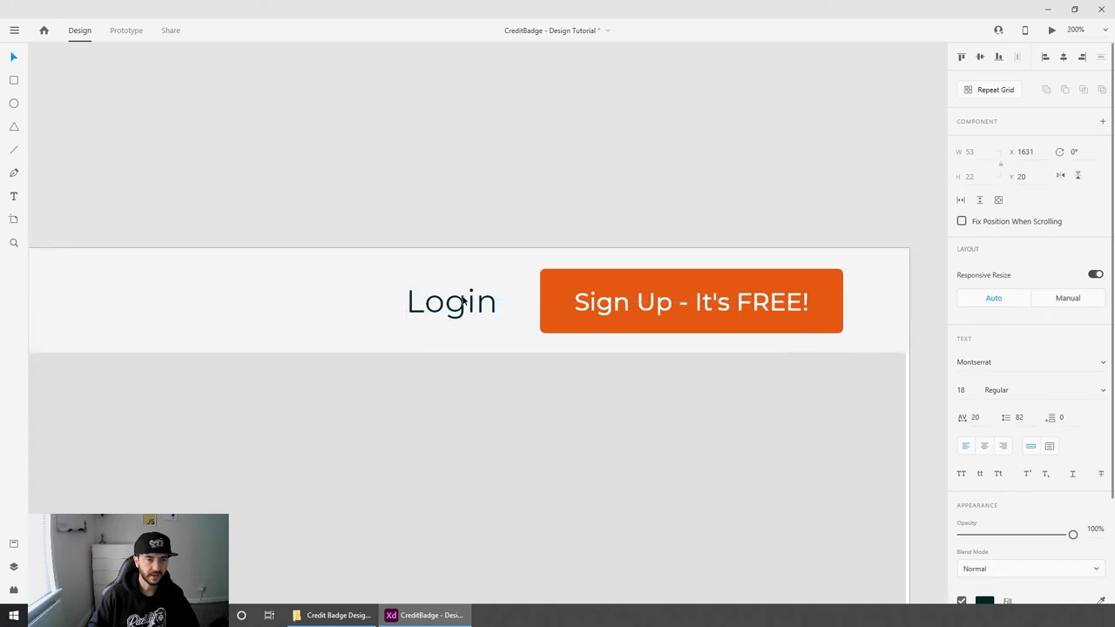
Step: Draw a small rectangle and resize it to 25 × 31
scroll(468, 305, "down", 5)
scroll(627, 361, "left", 5)
scroll(475, 345, "up", 8)
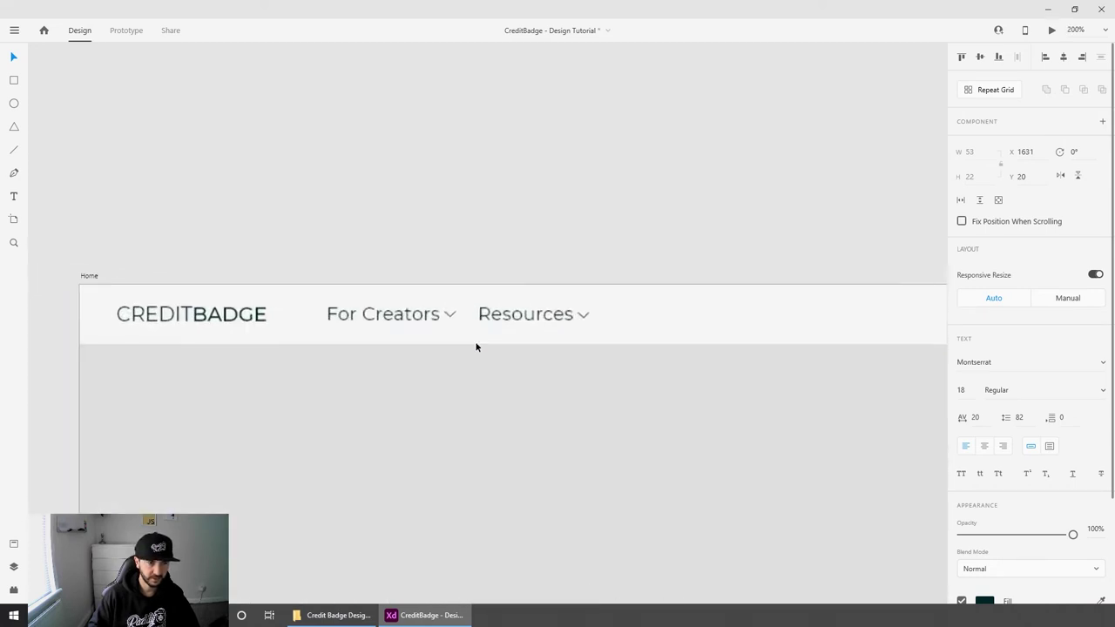
left_click(13, 81)
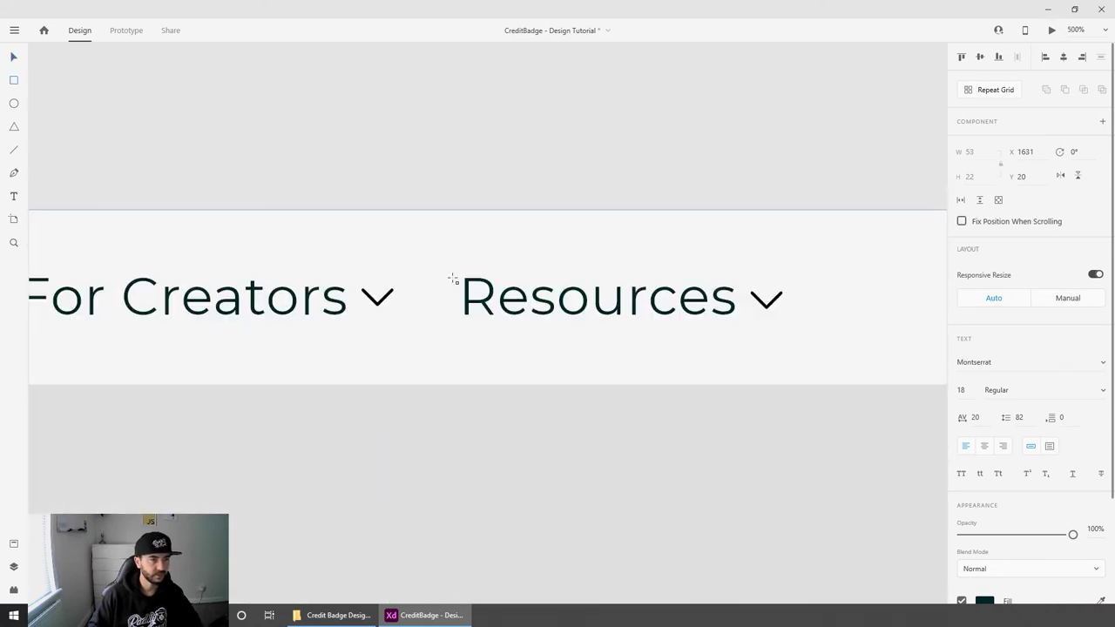
mouse_move(394, 289)
left_mouse_down()
mouse_move(407, 331)
mouse_move(464, 376)
left_mouse_up()
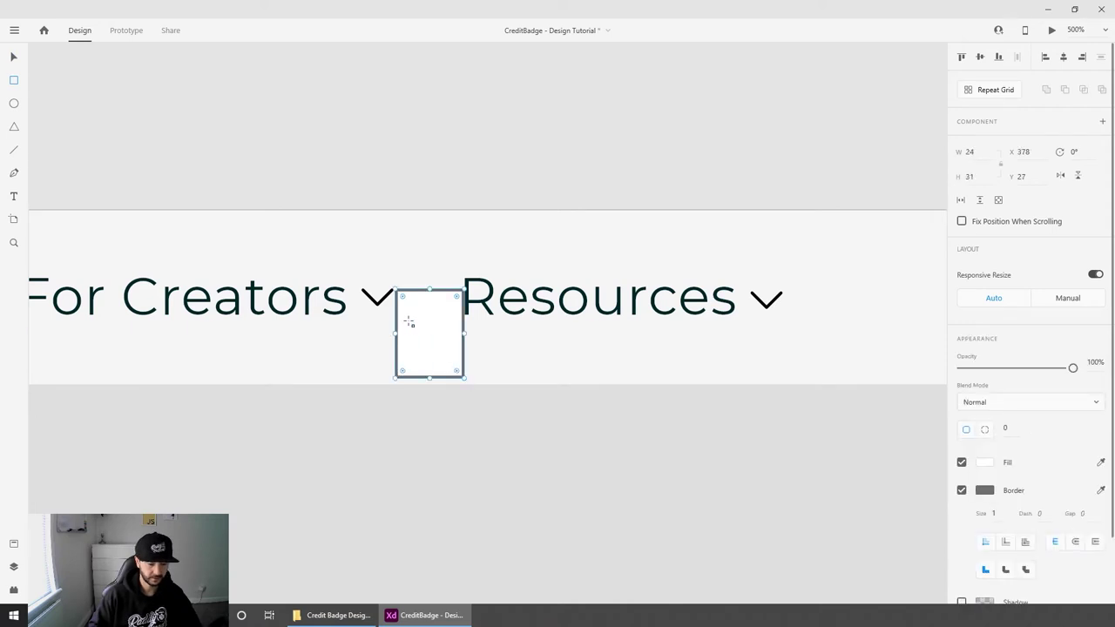
scroll(410, 319, "up", 6)
key("v")
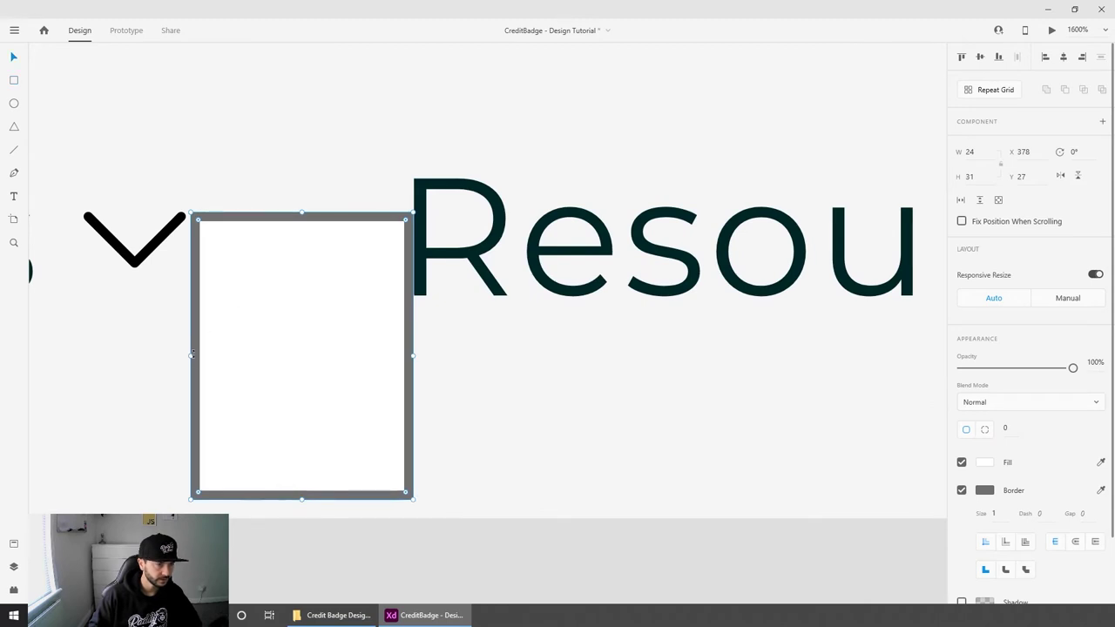
left_click_drag(190, 357, 184, 359)
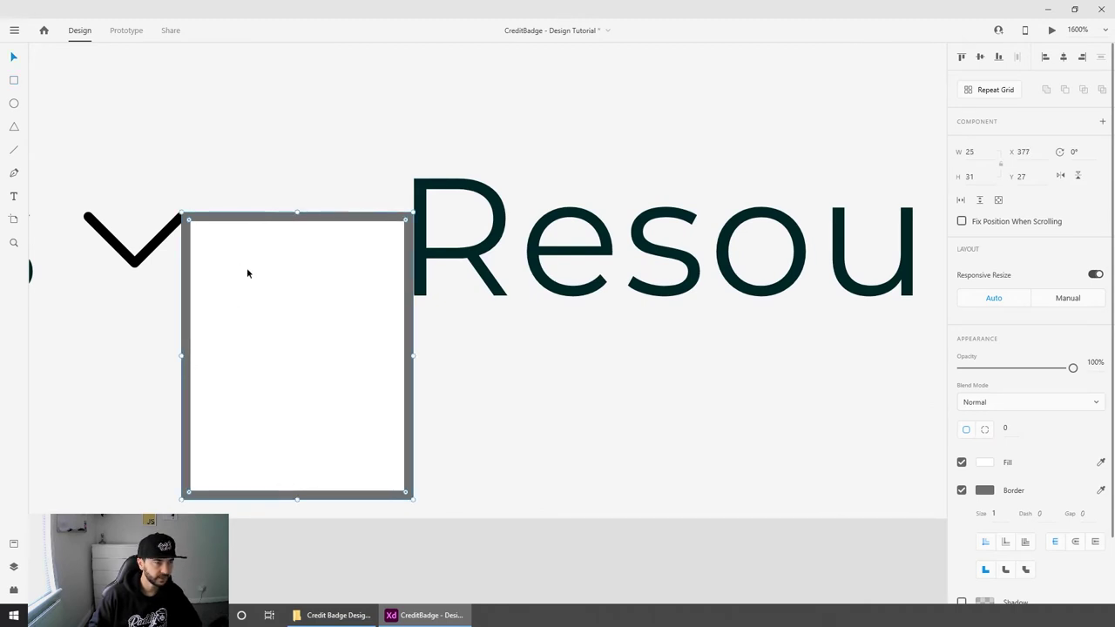
left_click_drag(247, 267, 403, 264)
Step: Move the rectangle into the gap between Login and the Sign Up button
scroll(404, 267, "down", 2)
scroll(404, 266, "down", 8)
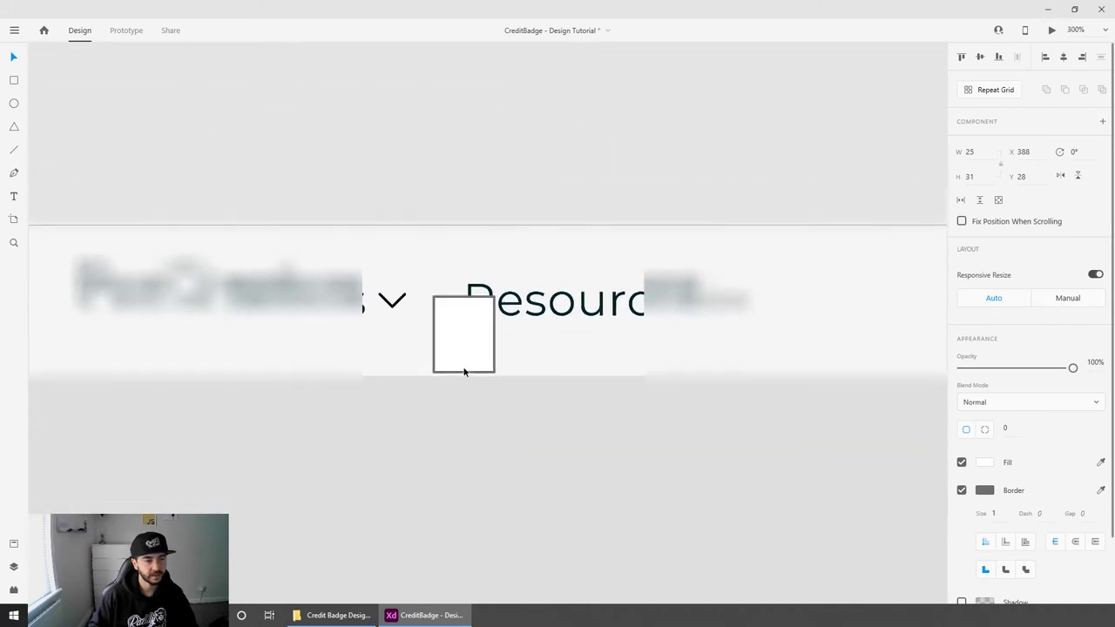
left_click_drag(502, 326, 391, 330)
left_click_drag(627, 330, 395, 330)
scroll(396, 330, "up", 5)
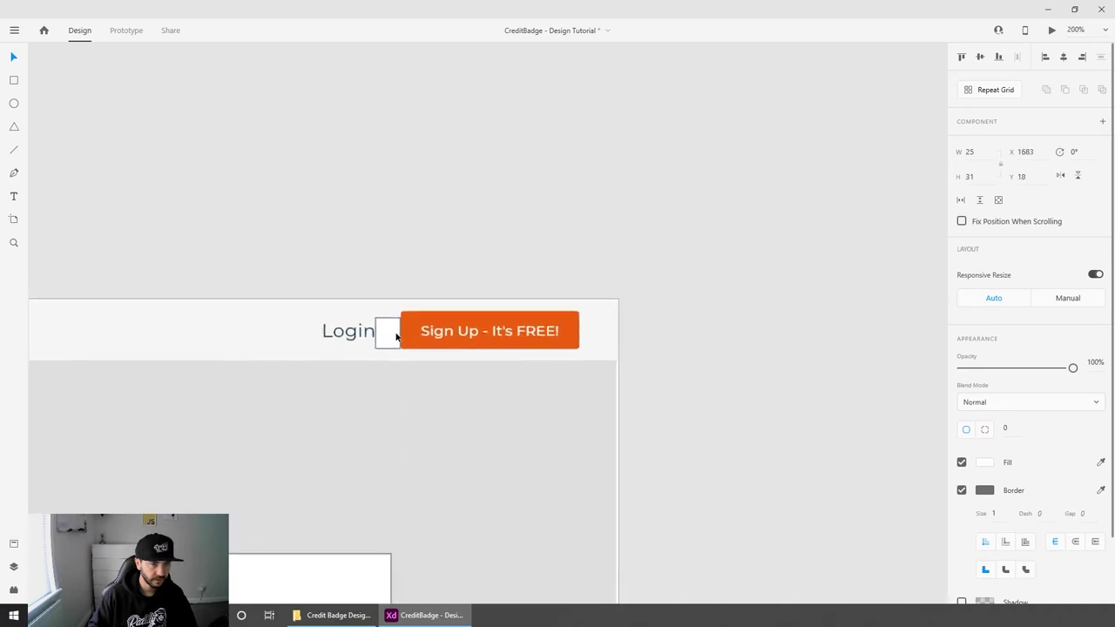
left_click_drag(555, 399, 748, 384)
left_click(473, 331)
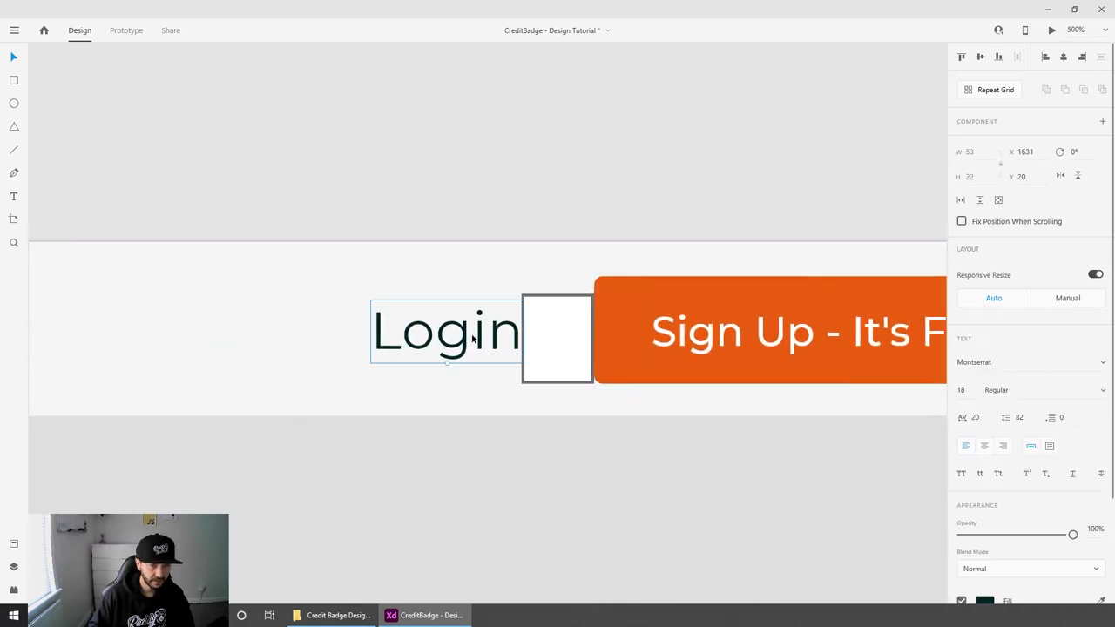
left_click(564, 314)
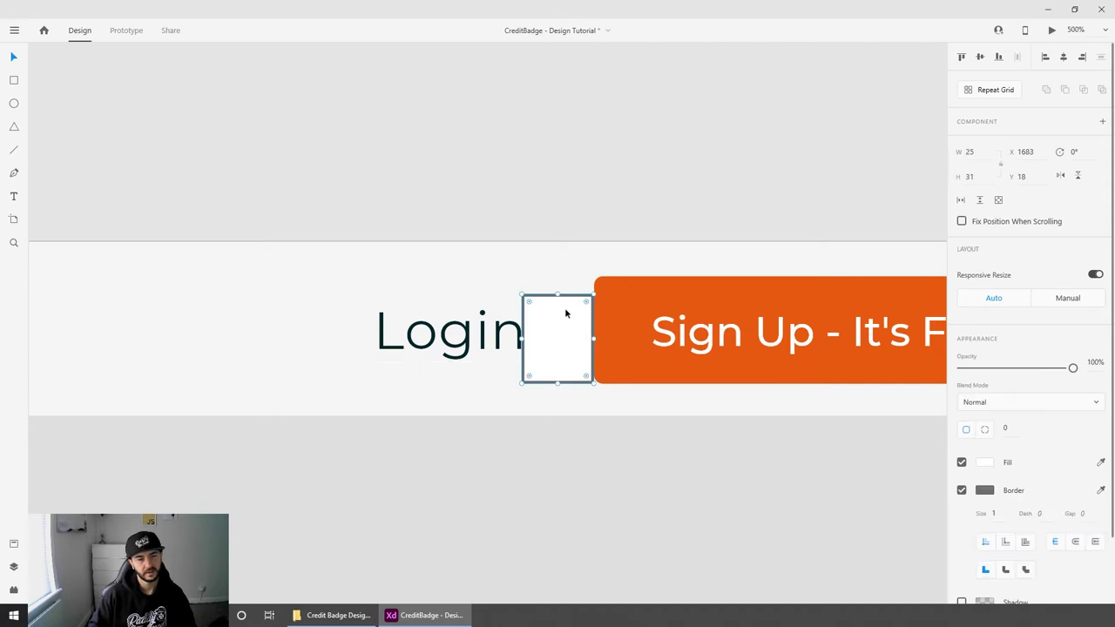
key("Delete")
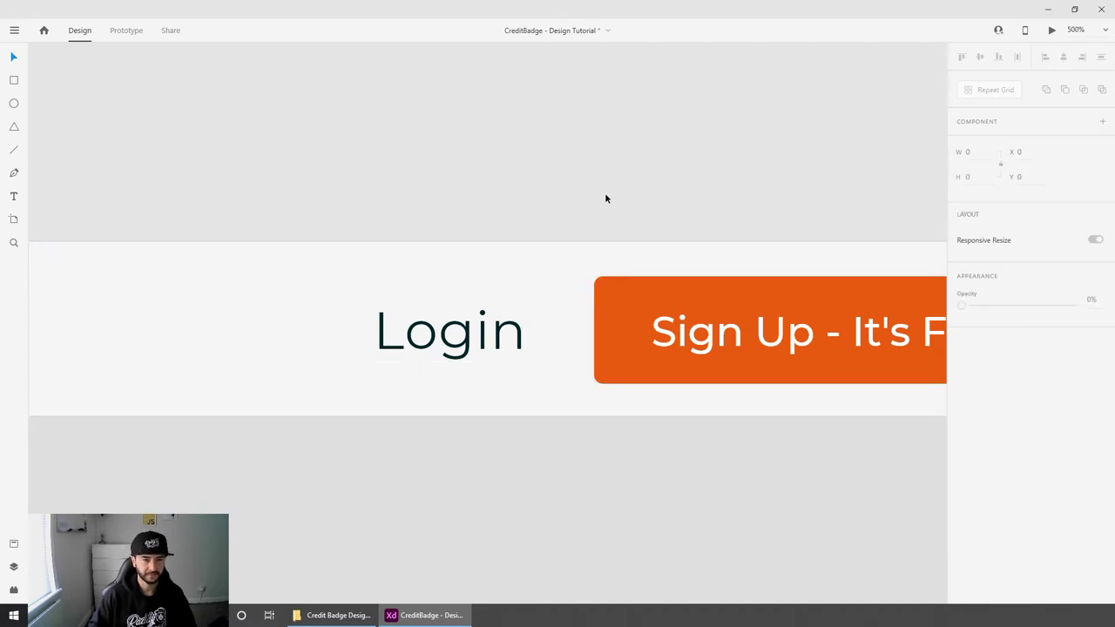
key("ctrl+minus")
left_click(629, 305)
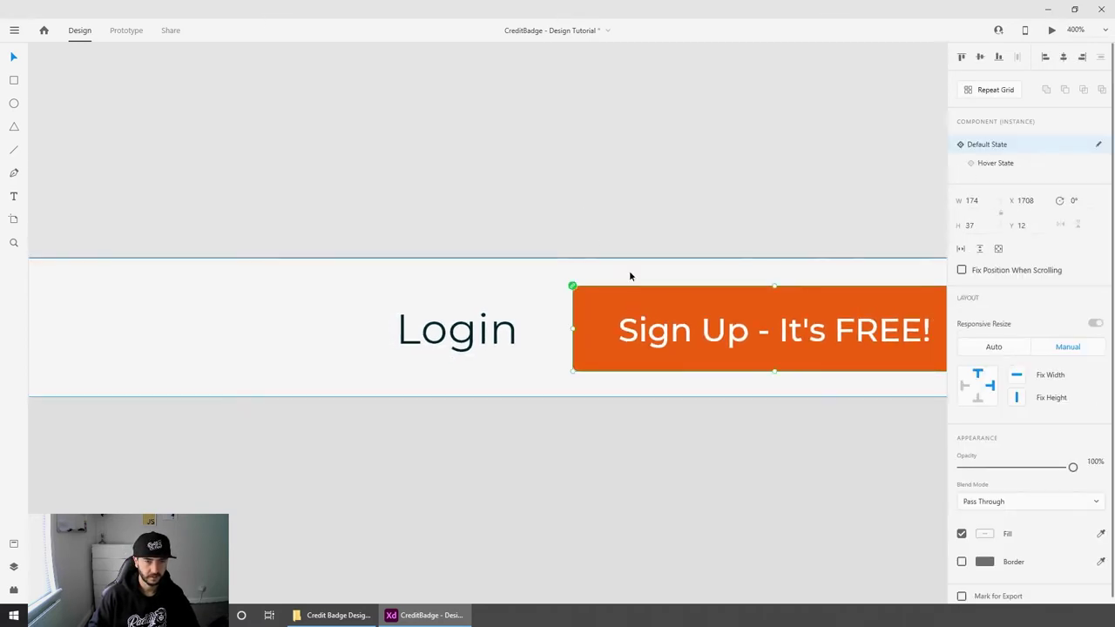
left_click(524, 261)
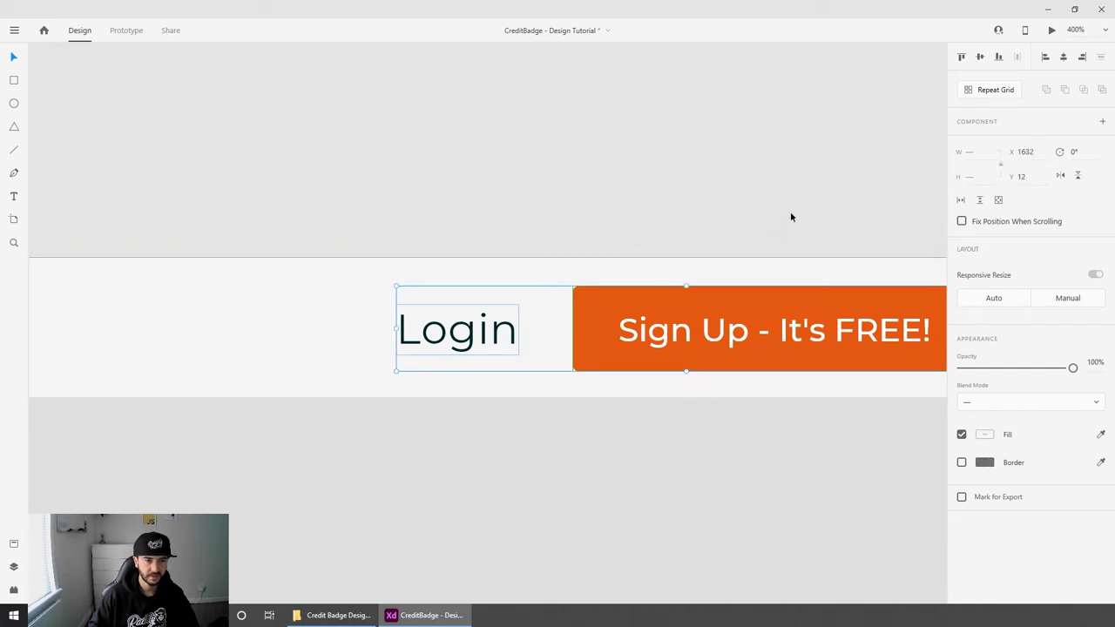
left_click(565, 191)
key("ctrl+minus")
key("ctrl+minus")
left_click(502, 314)
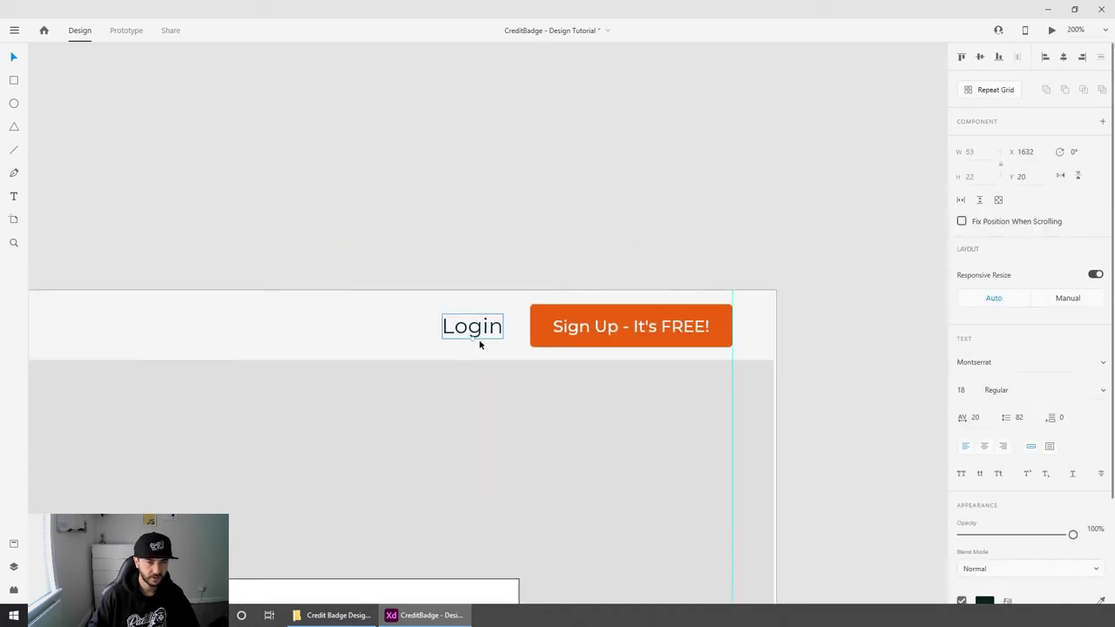
left_click(541, 215)
key("ctrl+minus")
key("ctrl+minus")
key("ctrl+minus")
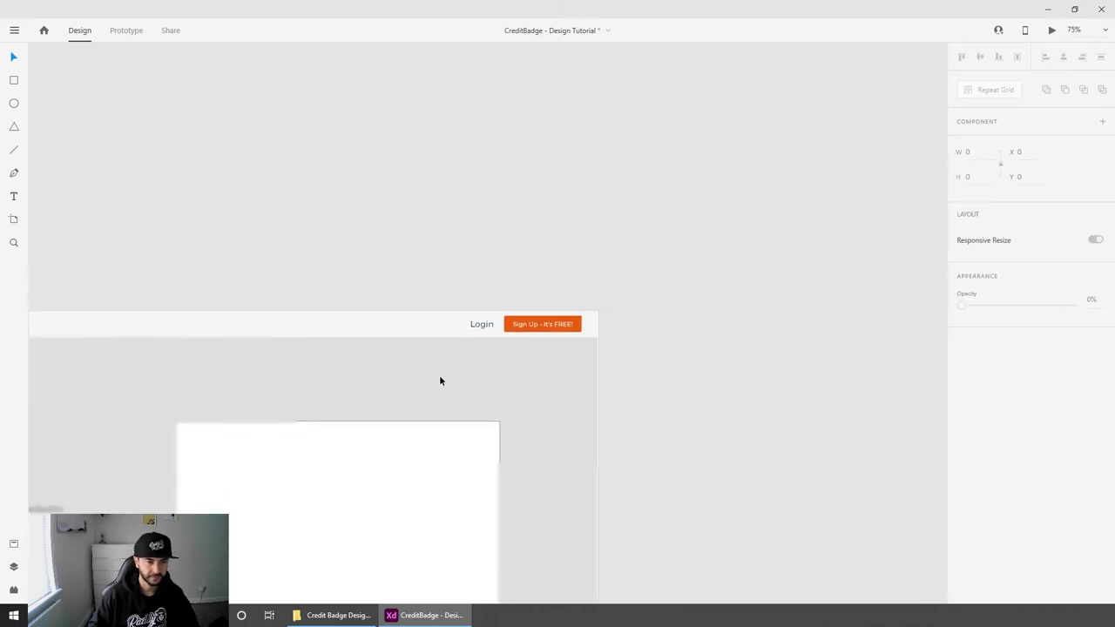
left_click_drag(314, 381, 702, 375)
key("ctrl+plus")
key("ctrl+plus")
key("ctrl+plus")
key("ctrl+plus")
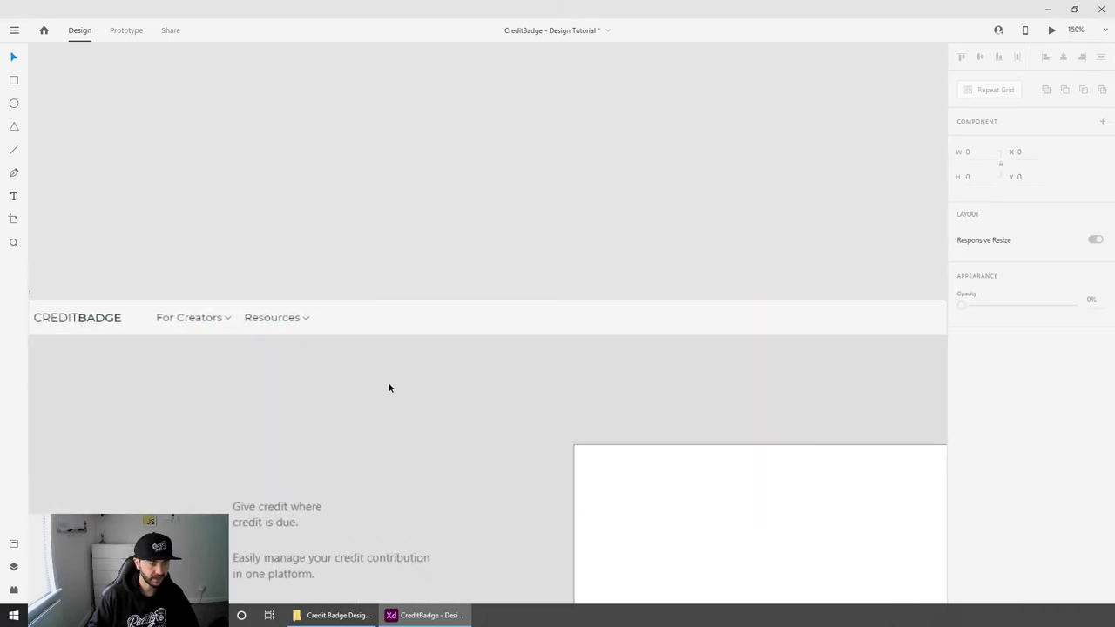
left_click_drag(218, 399, 758, 426)
left_click_drag(433, 425, 714, 451)
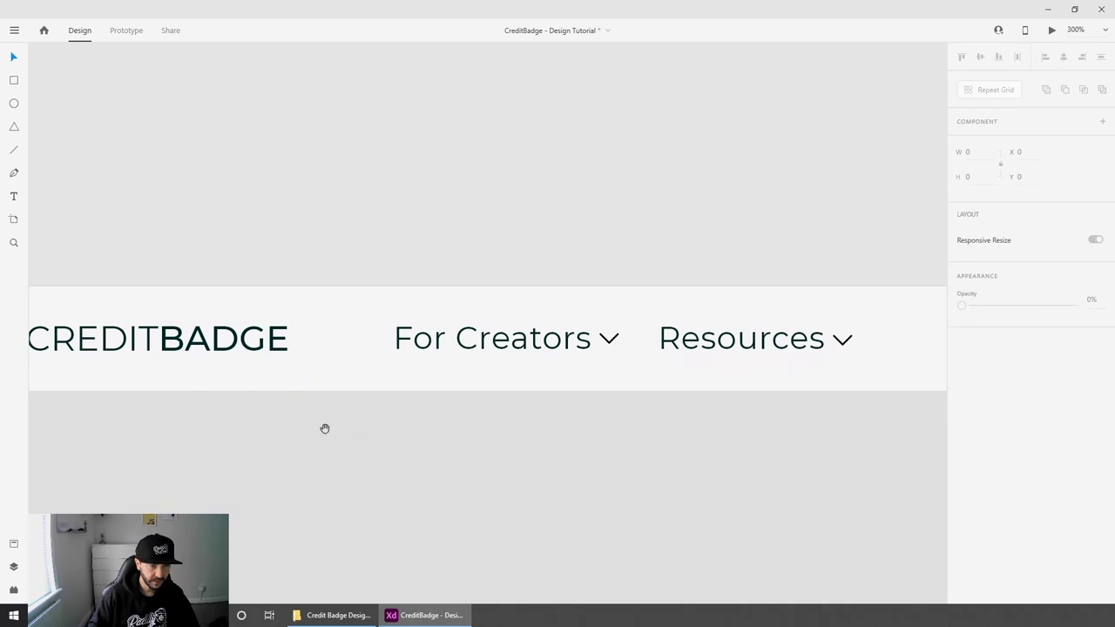
left_click_drag(323, 428, 522, 423)
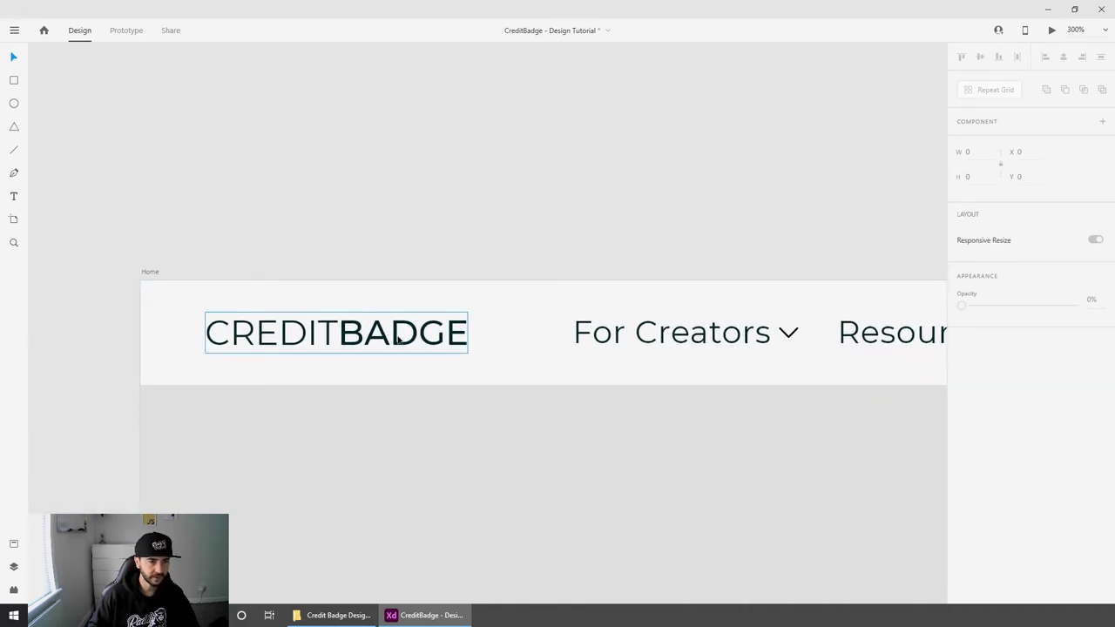
key("ctrl+minus")
key("ctrl+minus")
key("ctrl+minus")
key("ctrl+minus")
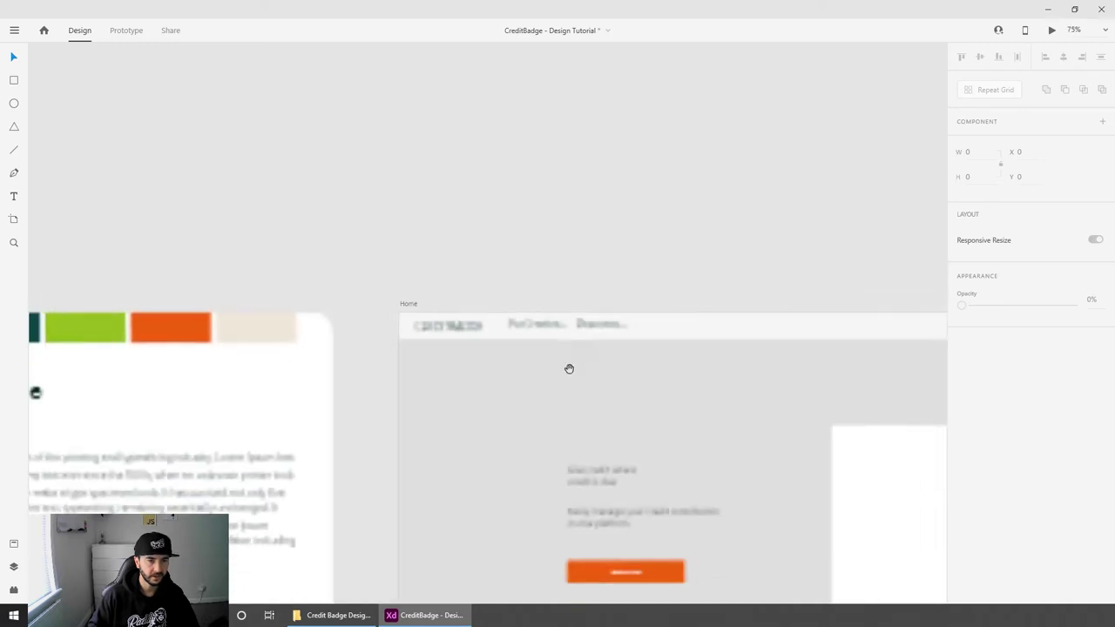
Step: Recolour the CreditBadge logo, nav links and Login text teal #0E4749 from saved colours
left_click_drag(567, 368, 408, 335)
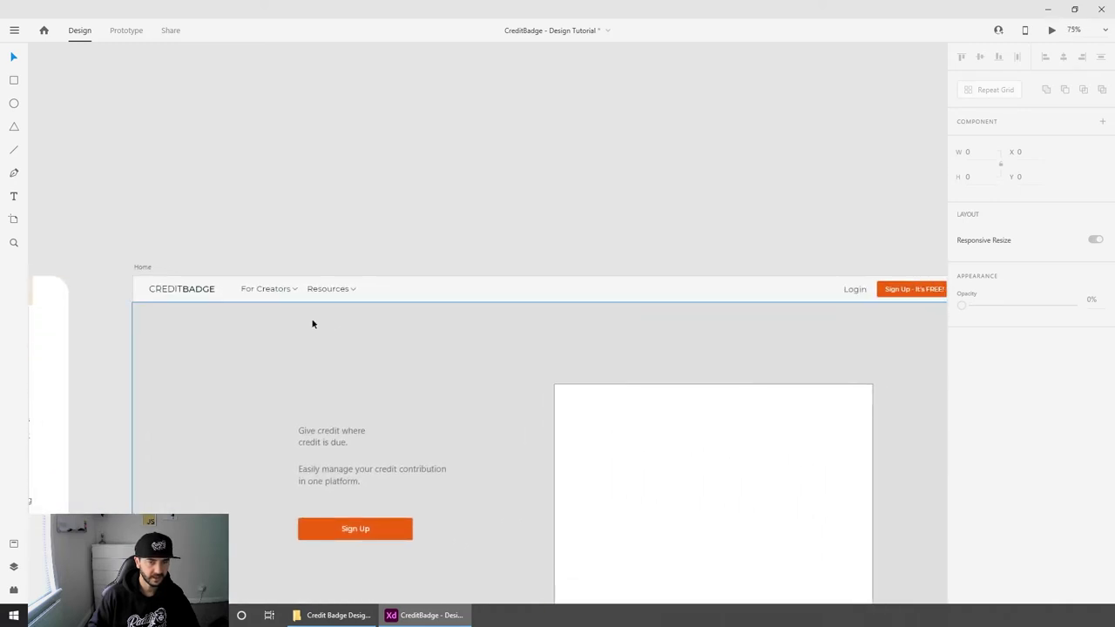
left_click(208, 292)
left_click(279, 288, "shift")
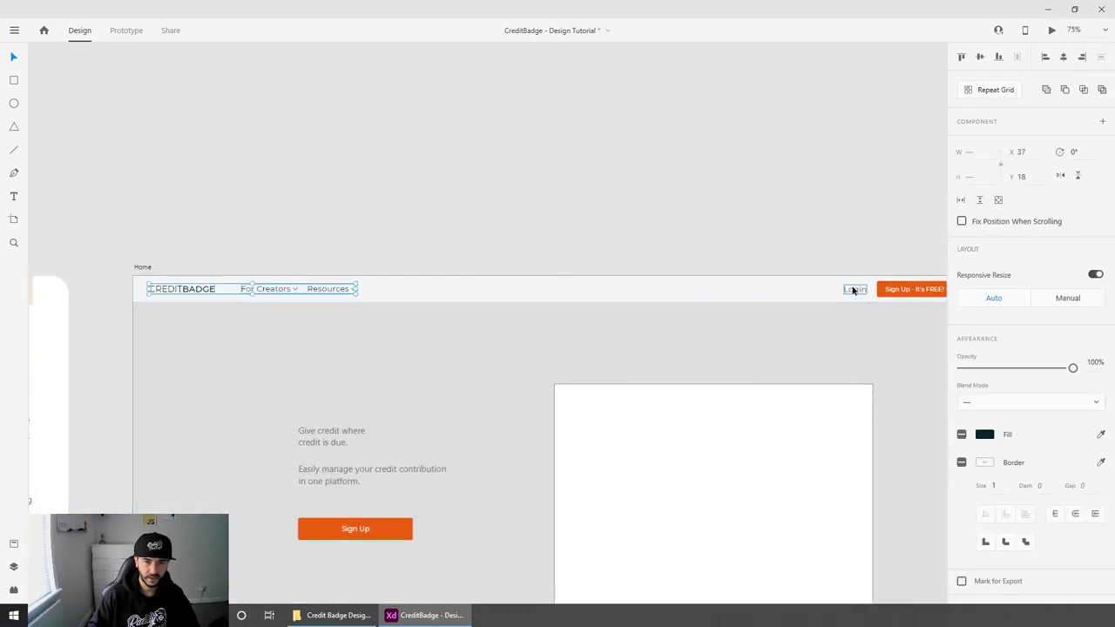
left_click(854, 290, "shift")
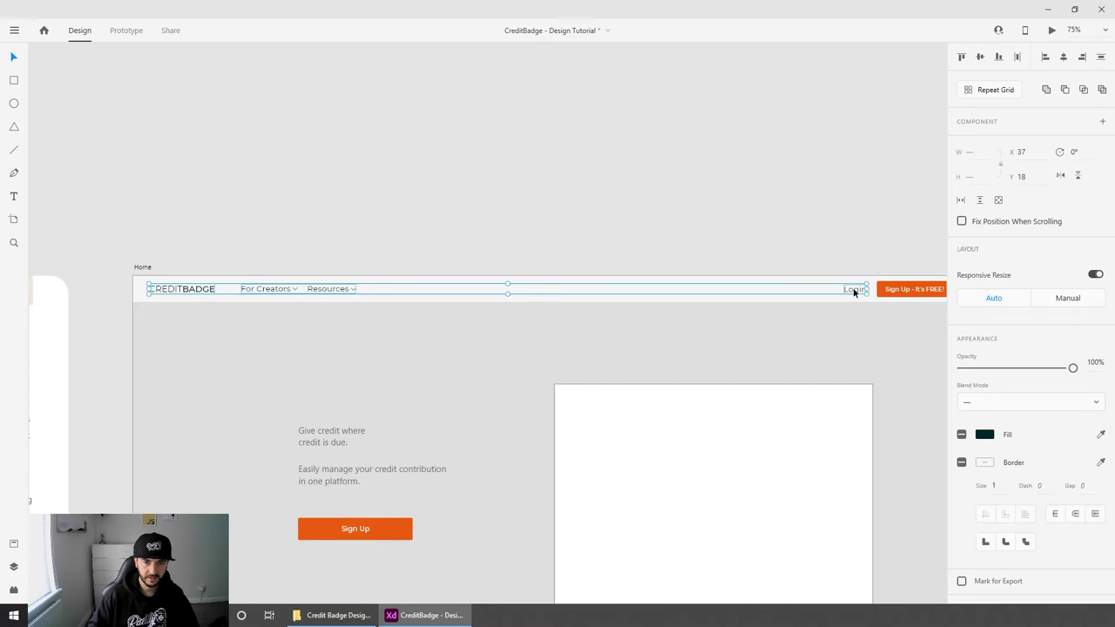
left_click(13, 544)
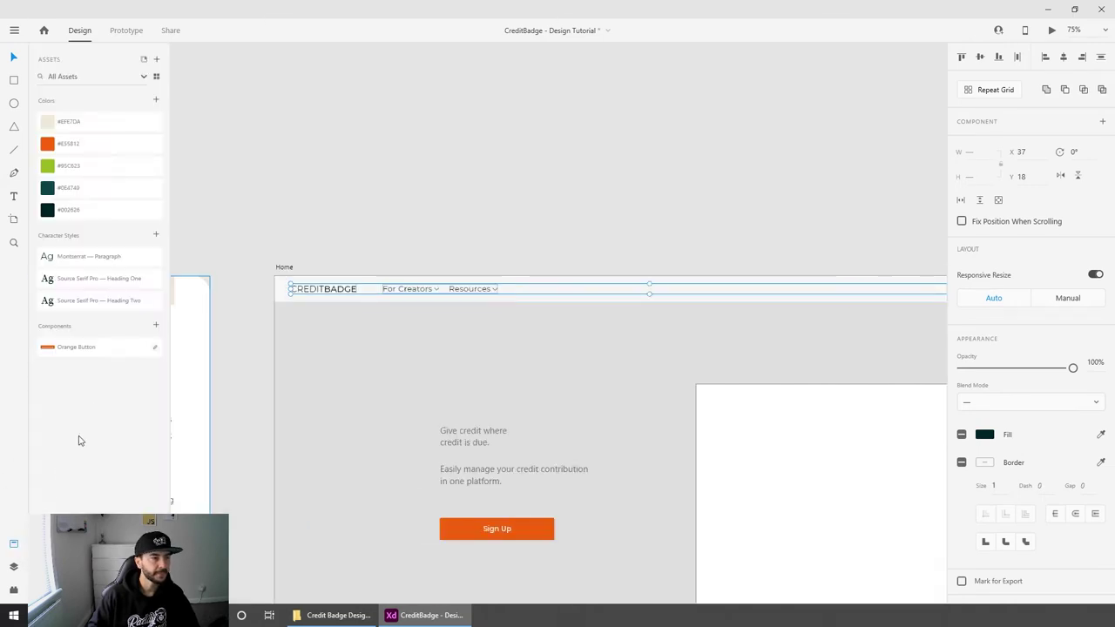
left_click(84, 191)
left_click(271, 207)
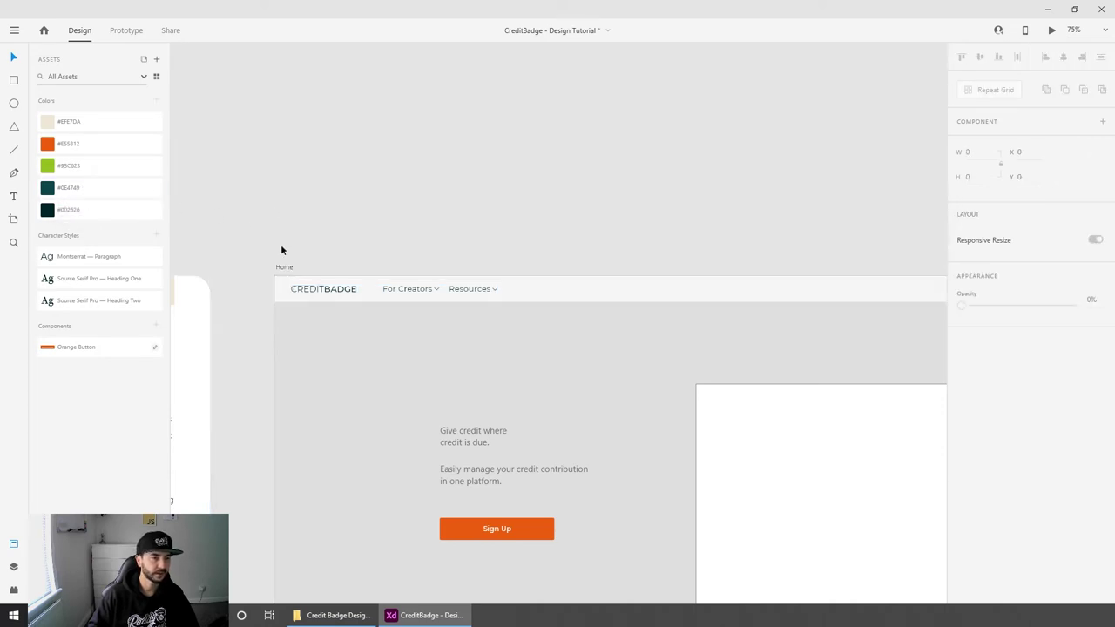
left_click(13, 543)
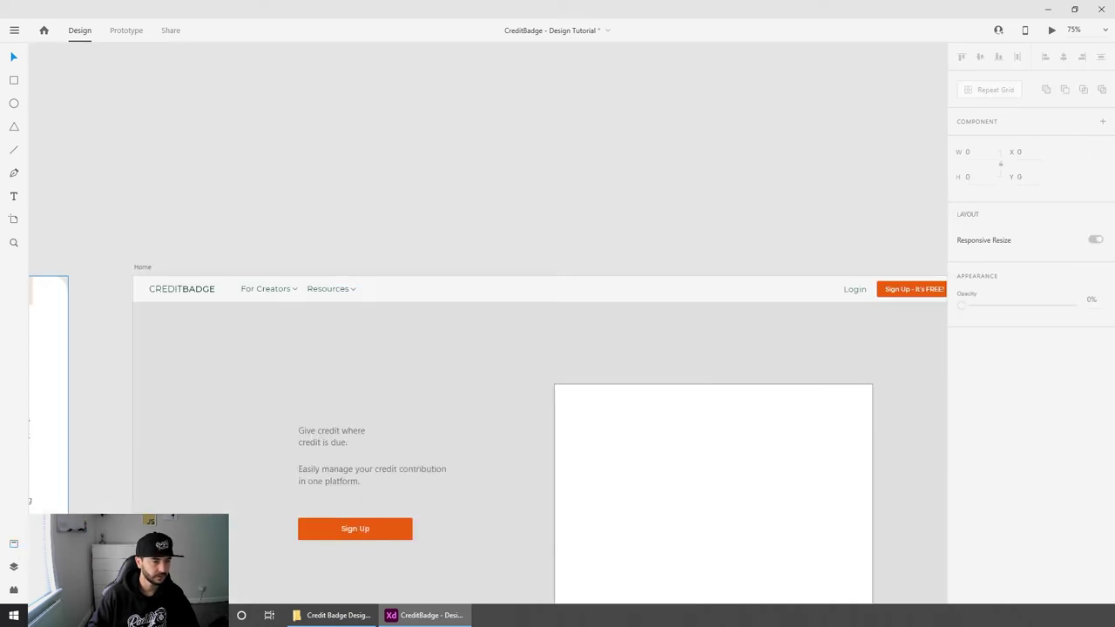
Step: Shift the nav links 10 px left, closer to the logo
scroll(227, 119, "down", 2)
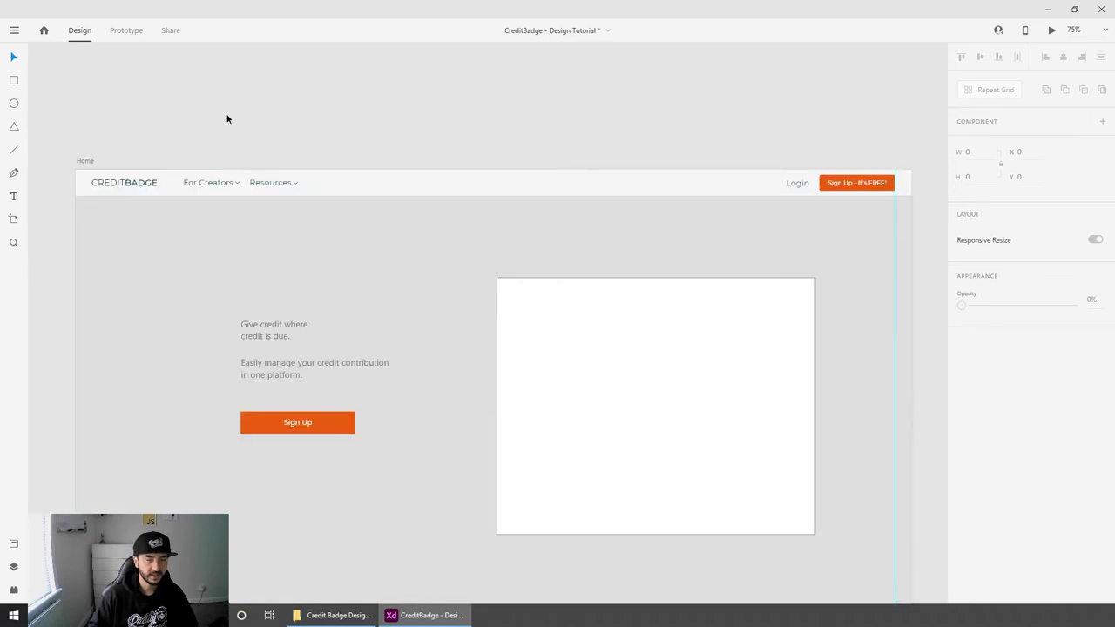
left_click(200, 183)
left_click_drag(216, 182, 217, 179)
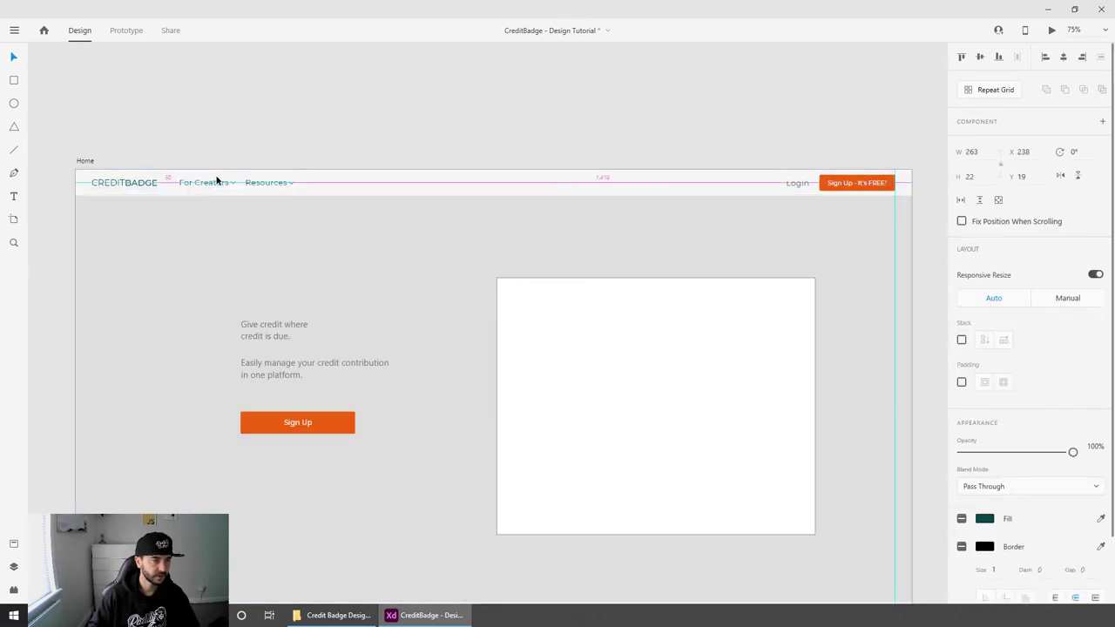
key("shift+Left")
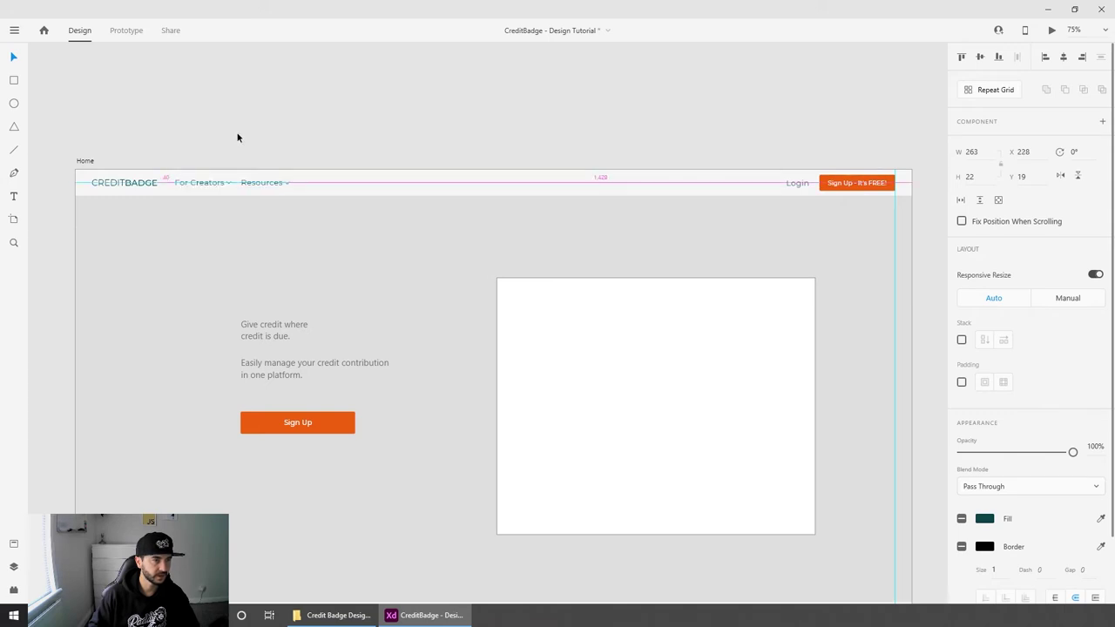
left_click(271, 114)
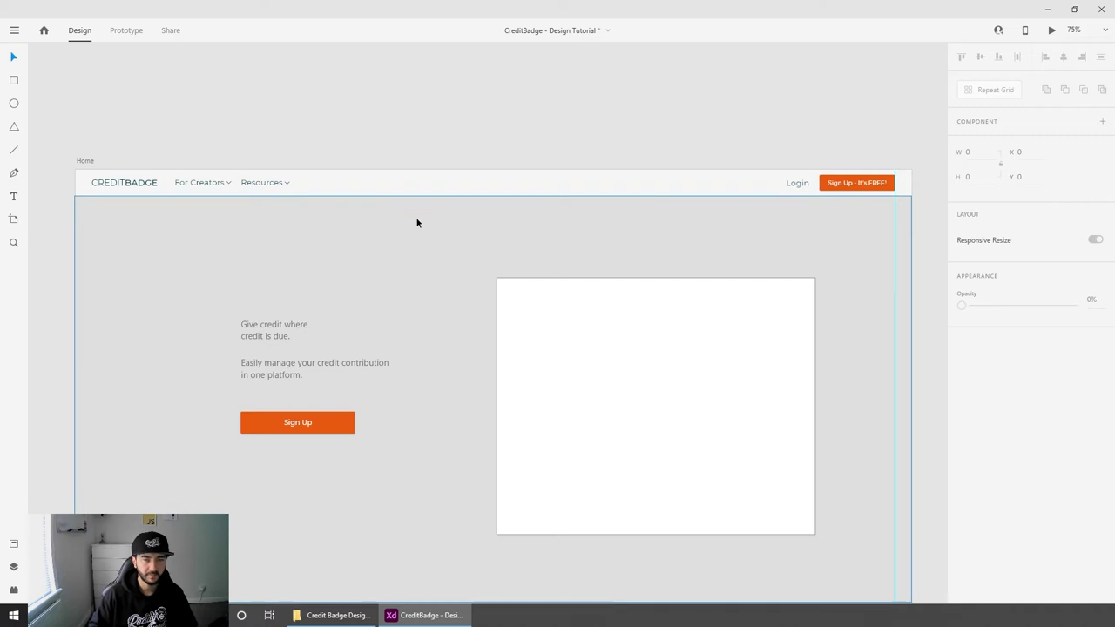
Step: Select the Home artboard to show its properties and layout grid settings
scroll(414, 240, "down", 2)
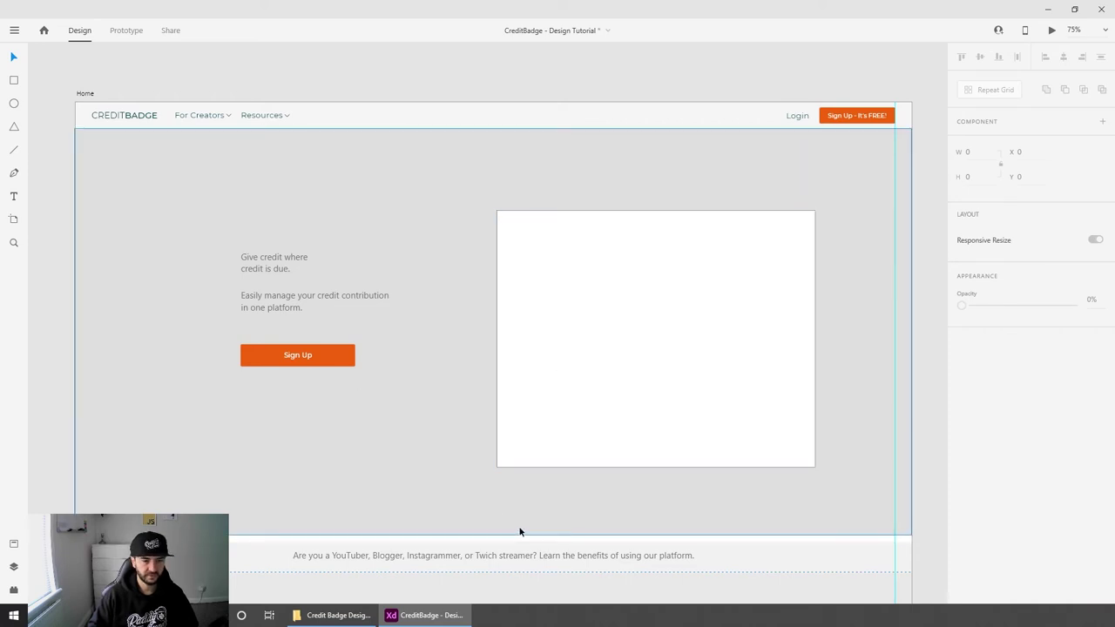
left_click(647, 480)
scroll(631, 485, "down", 1)
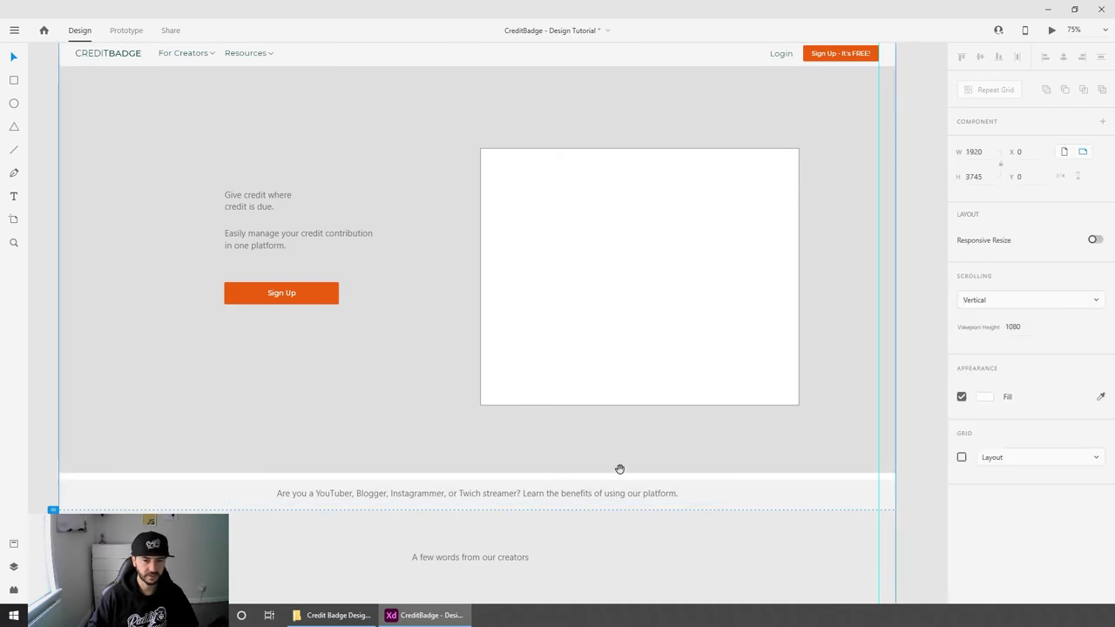
scroll(619, 465, "up", 1)
Step: Turn on the Home artboard's layout grid
left_click(961, 457)
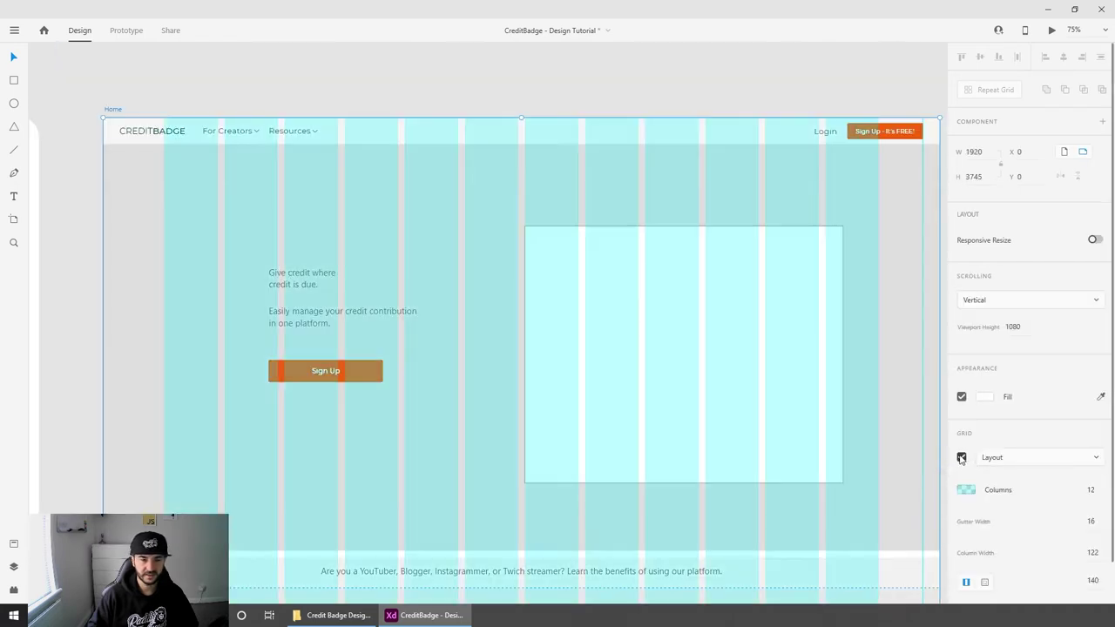
scroll(653, 471, "down", 1)
left_click_drag(653, 471, 622, 434)
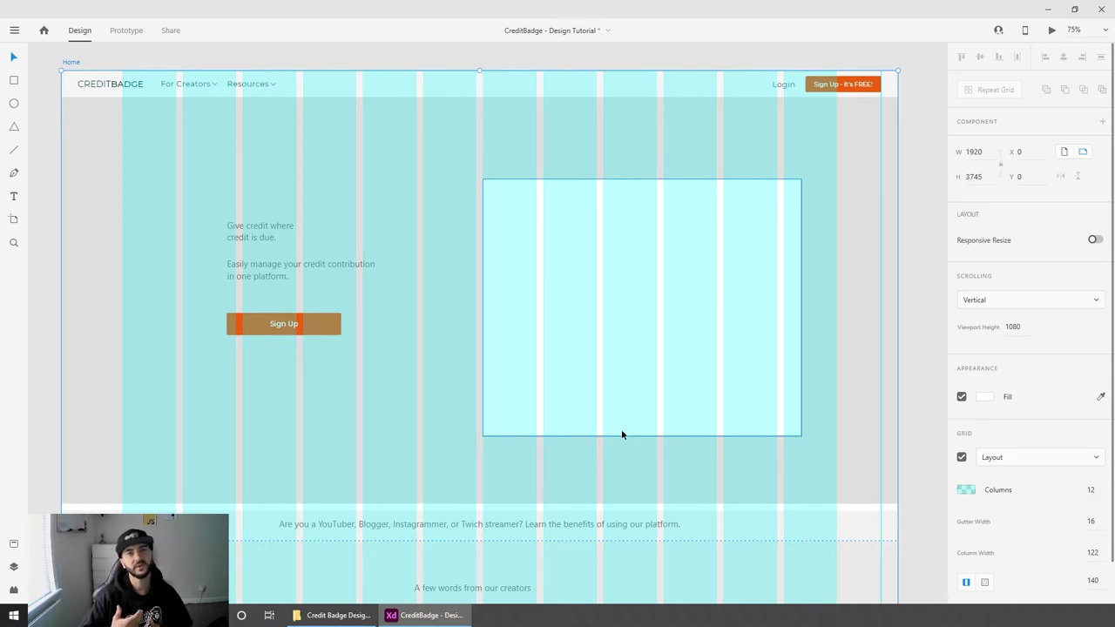
left_click(857, 511)
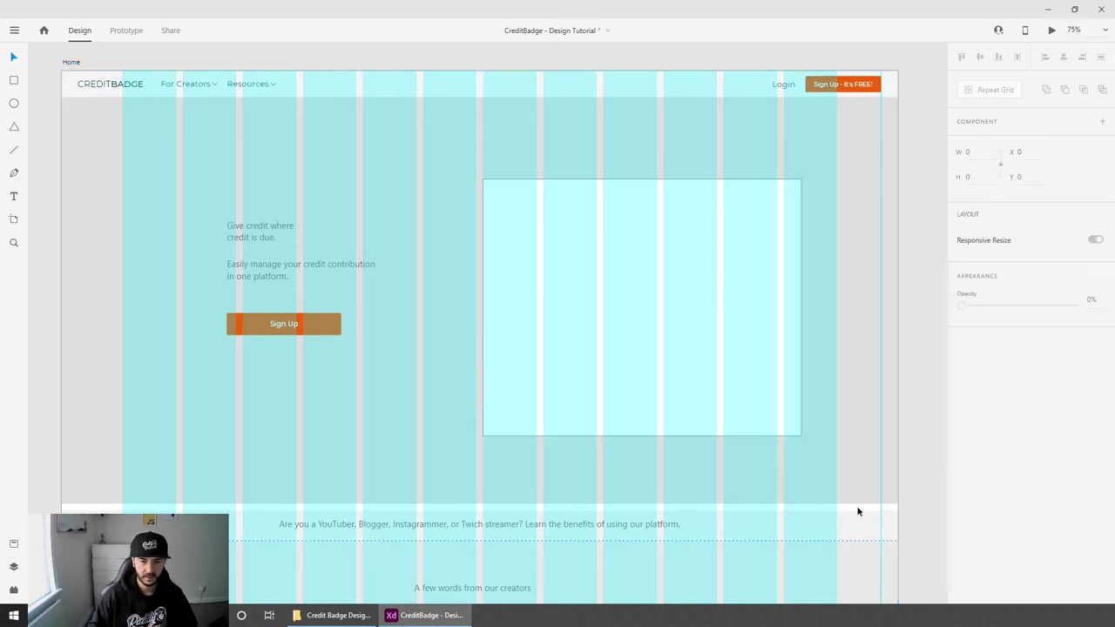
left_click(858, 511)
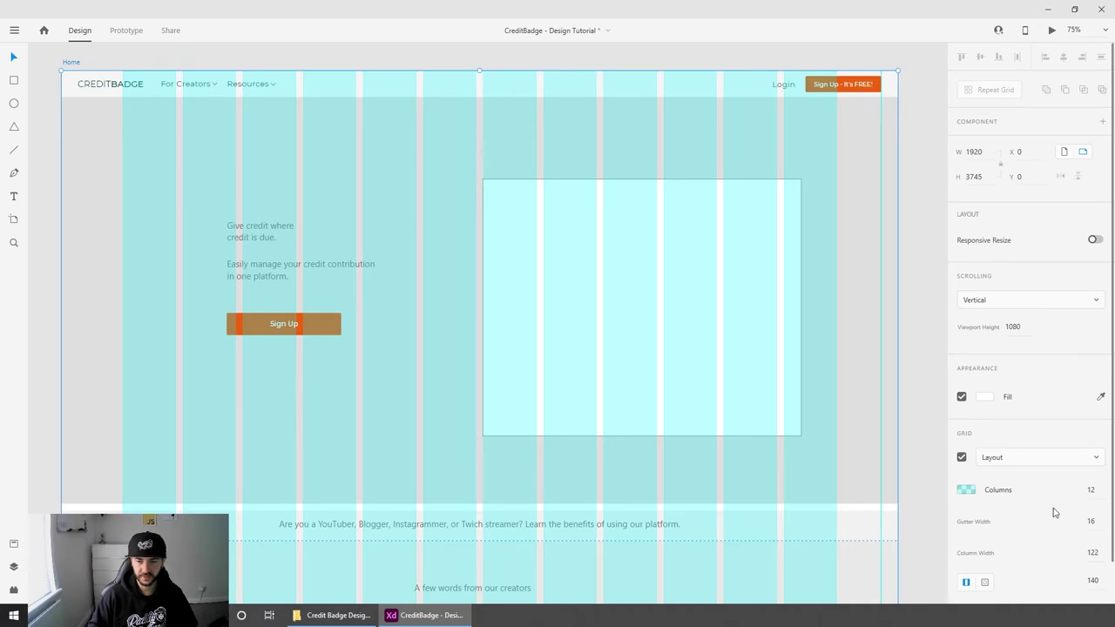
Step: Set the grid to 68 column width, 30 gutter width and 387 side margins
left_click(1092, 553)
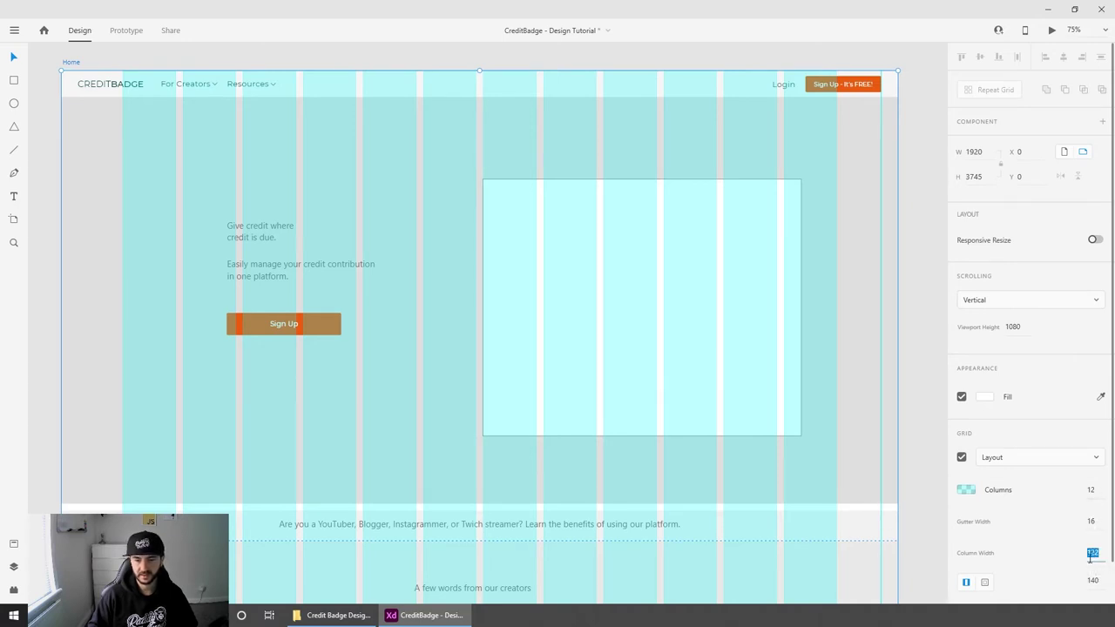
type("68")
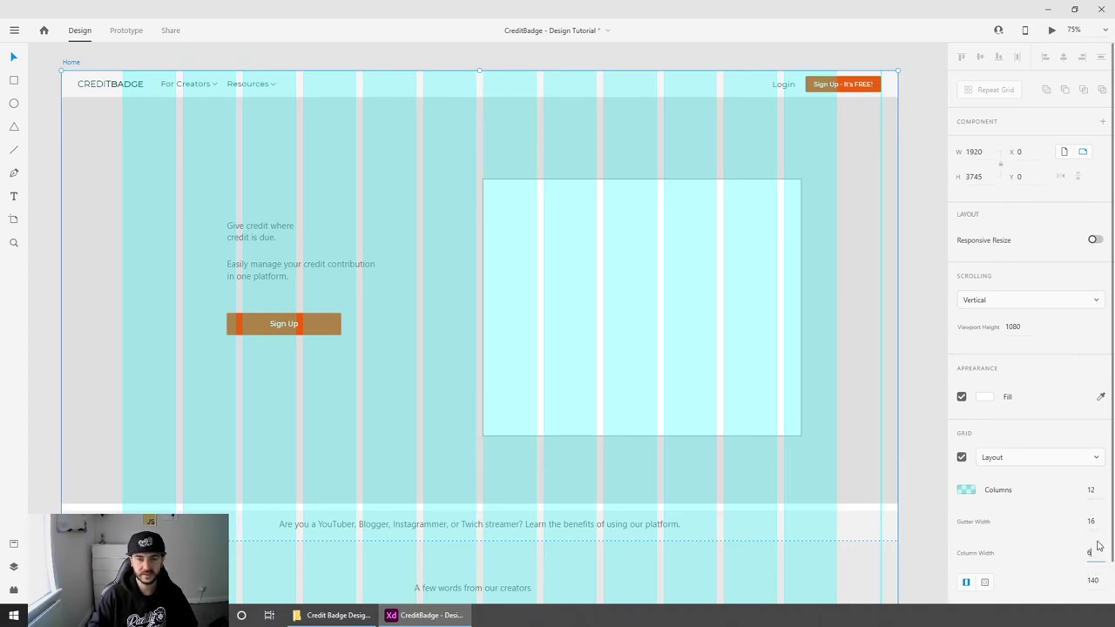
key("Return")
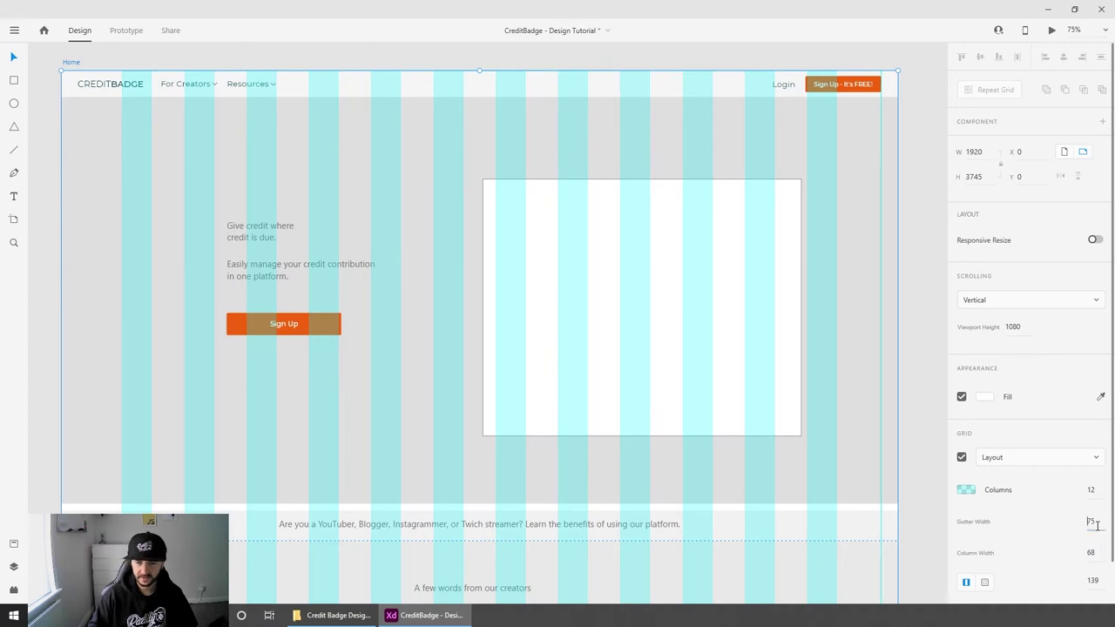
left_click(1093, 522)
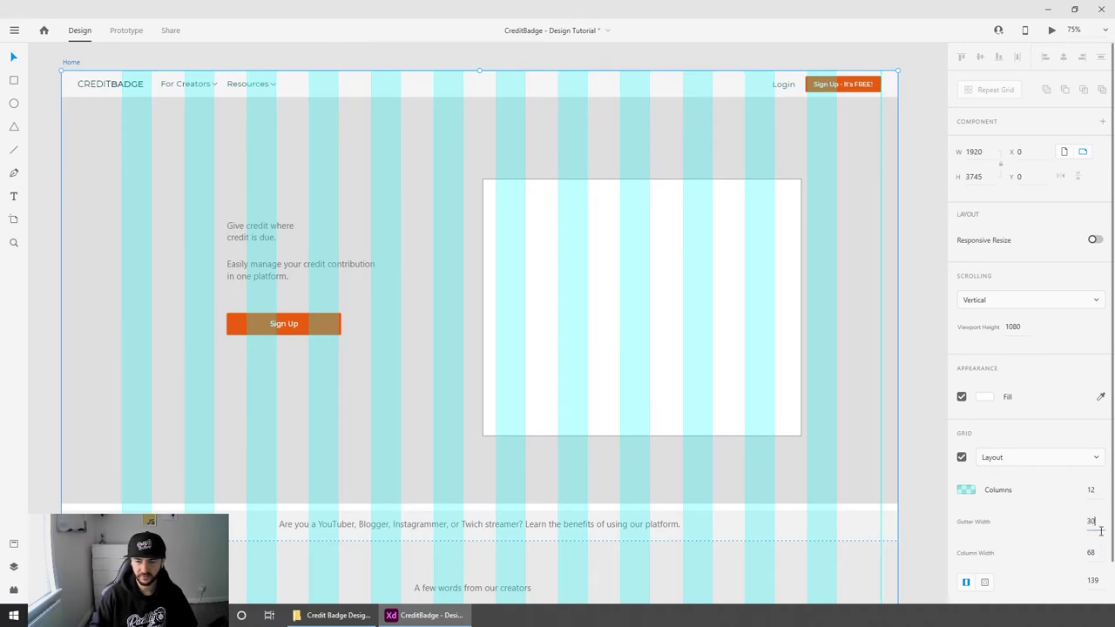
key("Return")
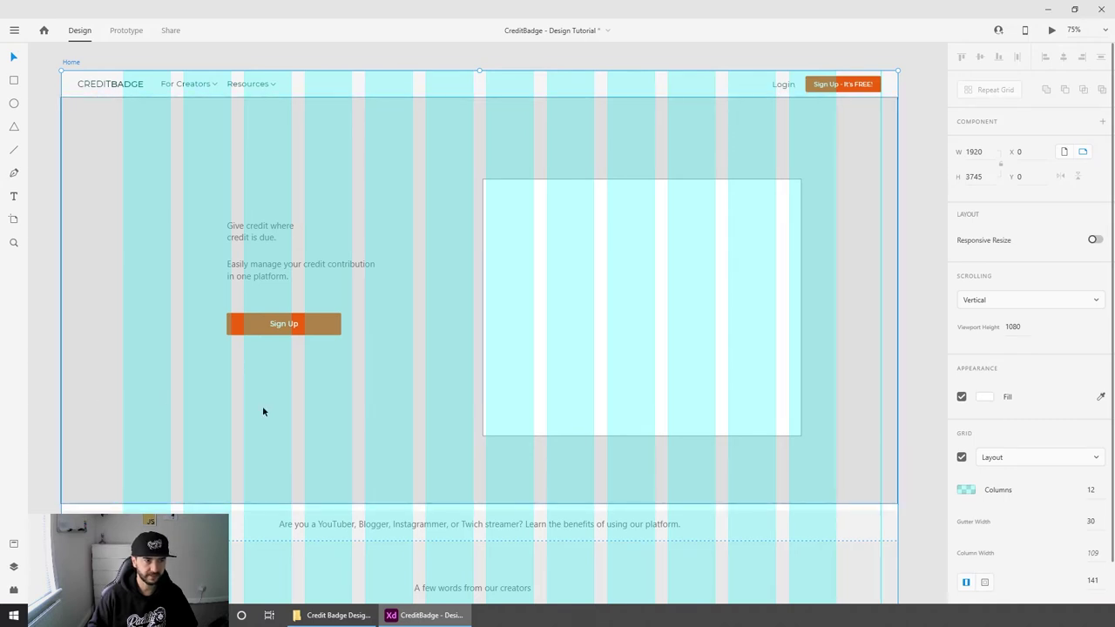
left_click(1093, 580)
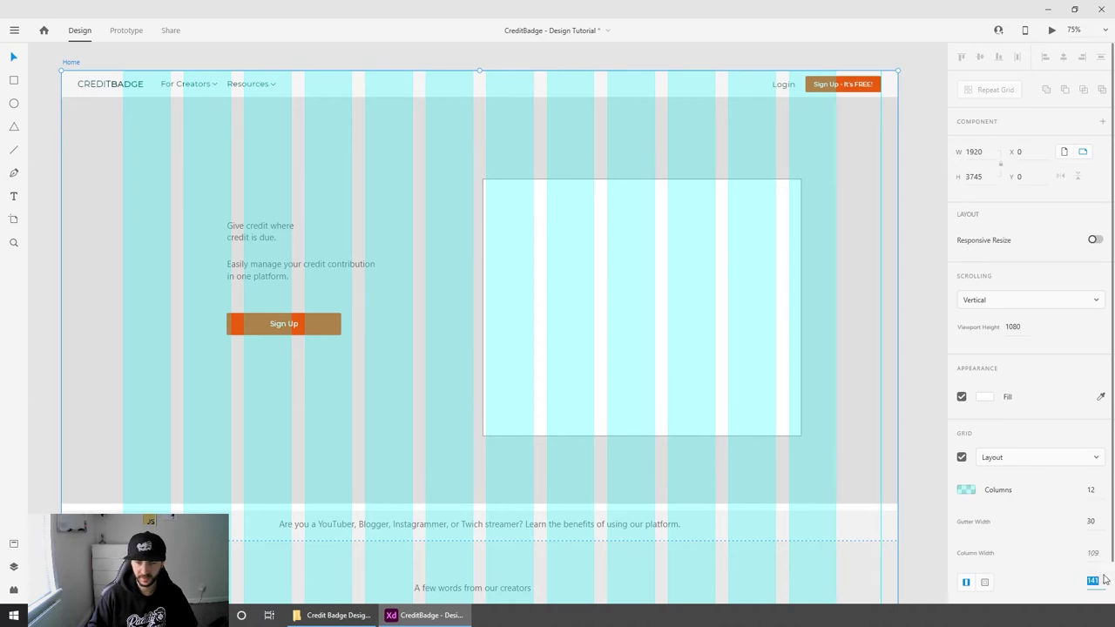
type("3")
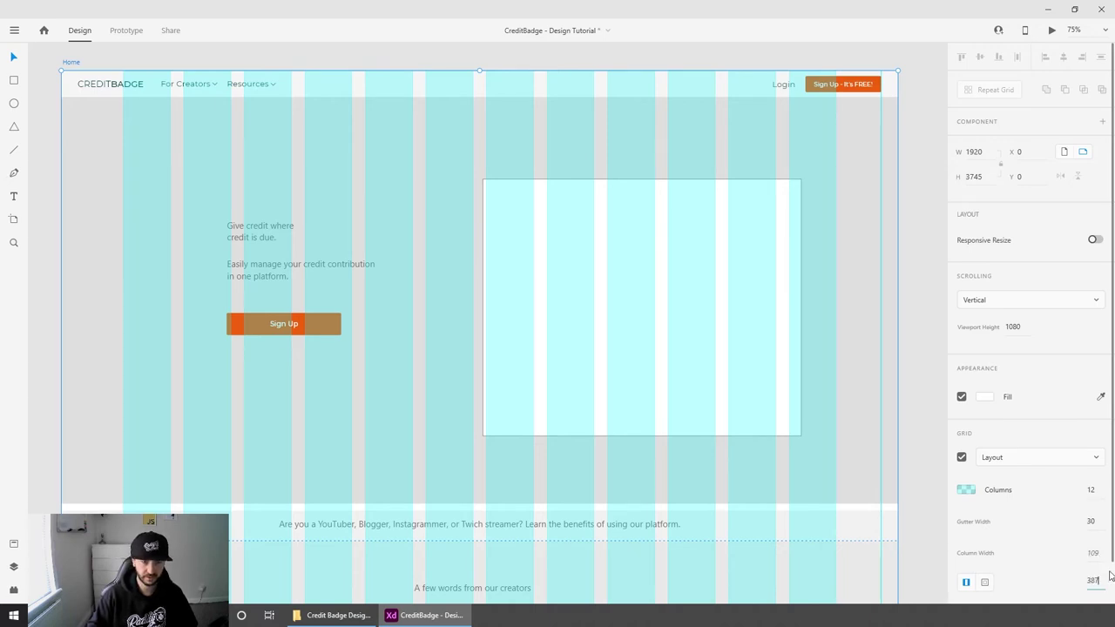
type("87")
key("Return")
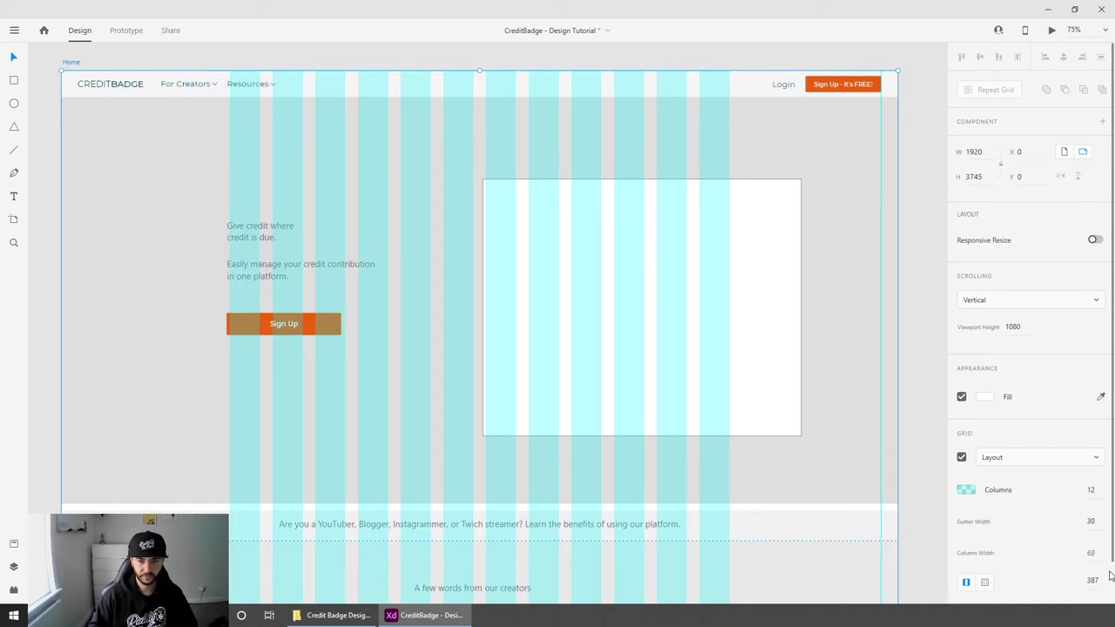
left_click(401, 325)
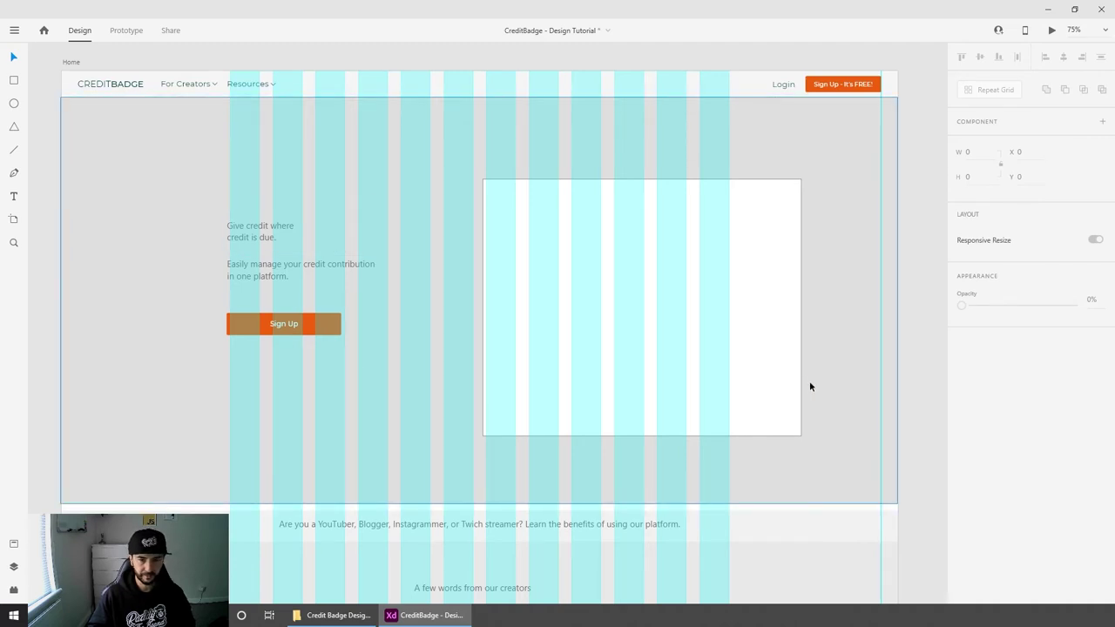
Step: Set the hero background rectangle's height to 688
left_click(848, 259)
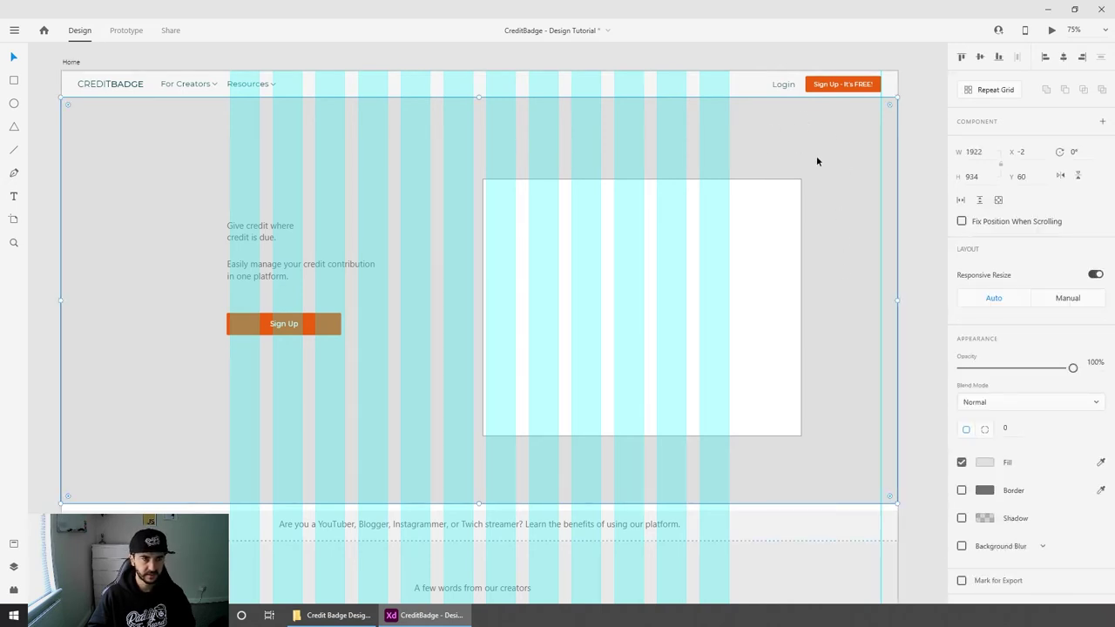
left_click(983, 178)
type("688")
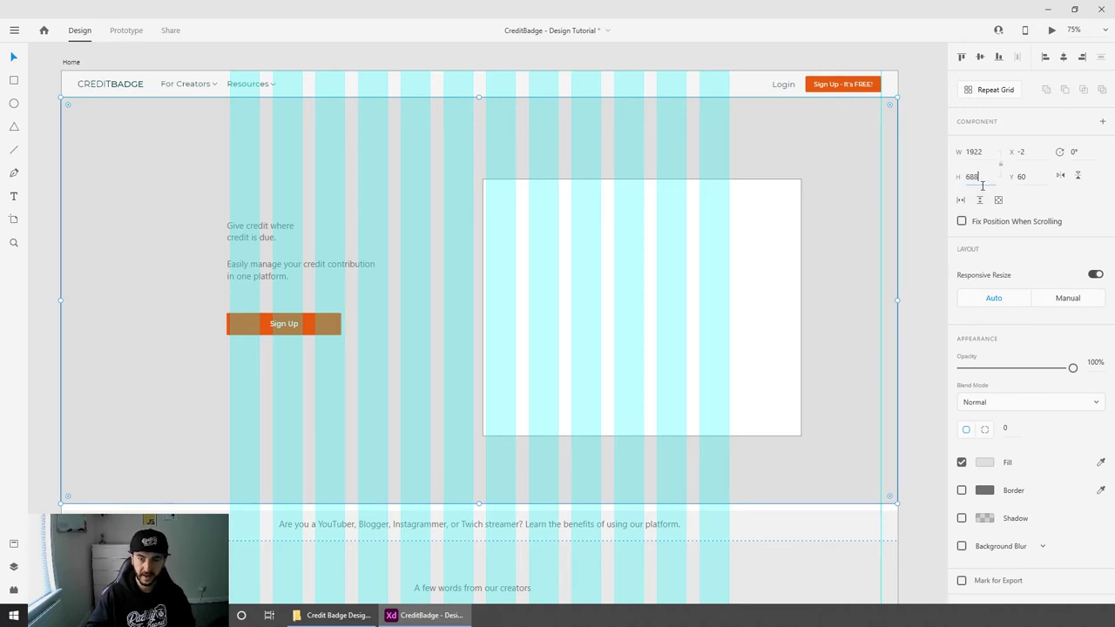
key("Return")
left_click(919, 339)
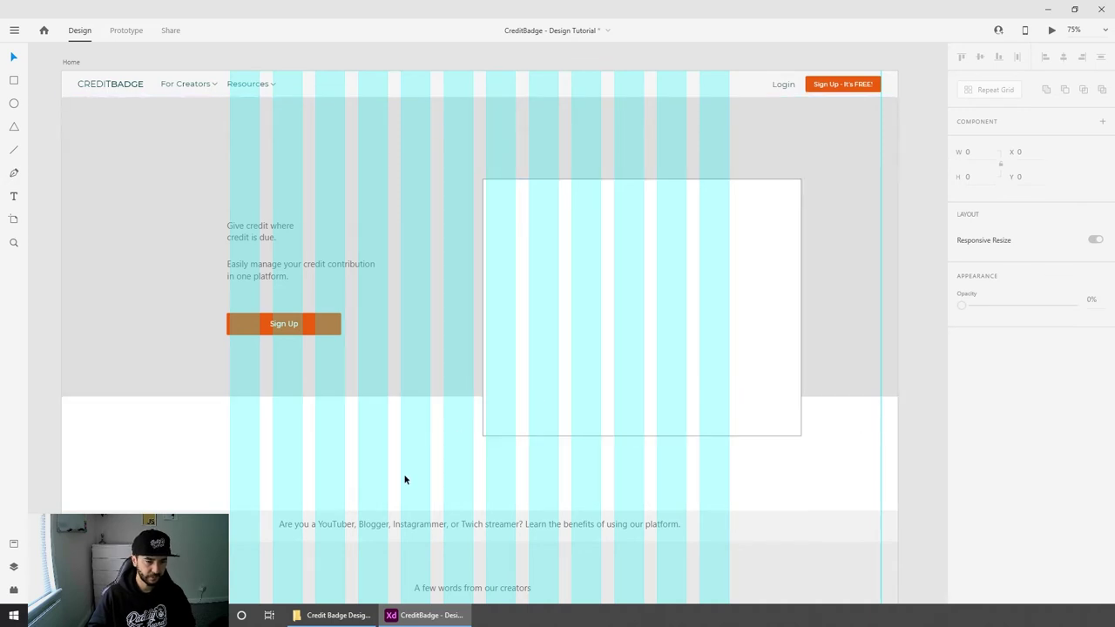
Step: Resize the white placeholder box to 566 × 498, extending it upward
scroll(404, 479, "down", 3)
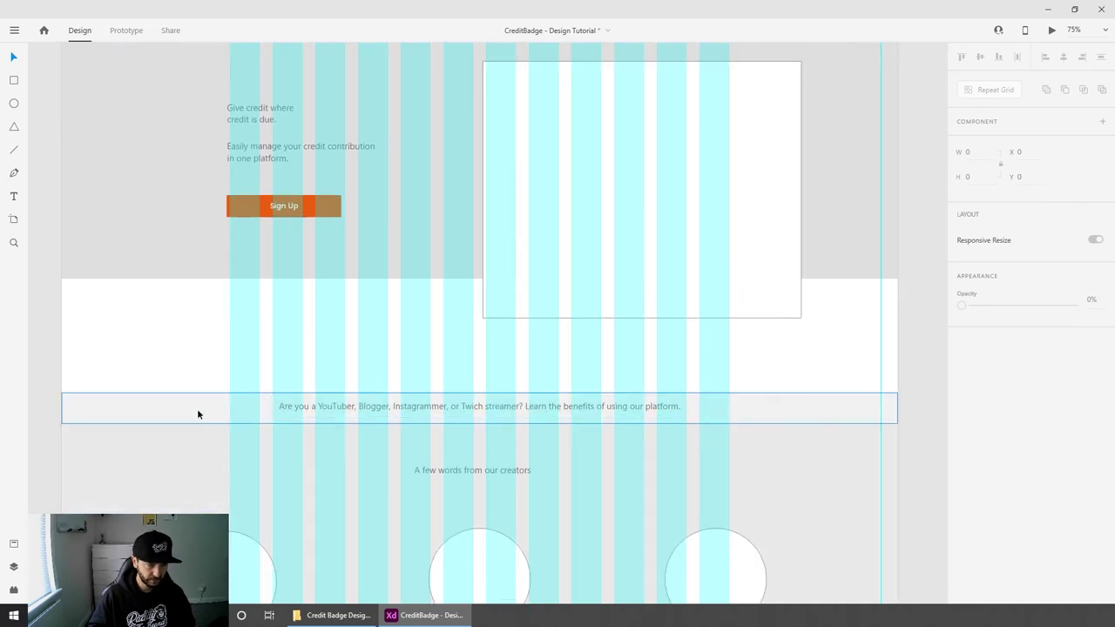
scroll(435, 491, "down", 3)
scroll(301, 433, "up", 3)
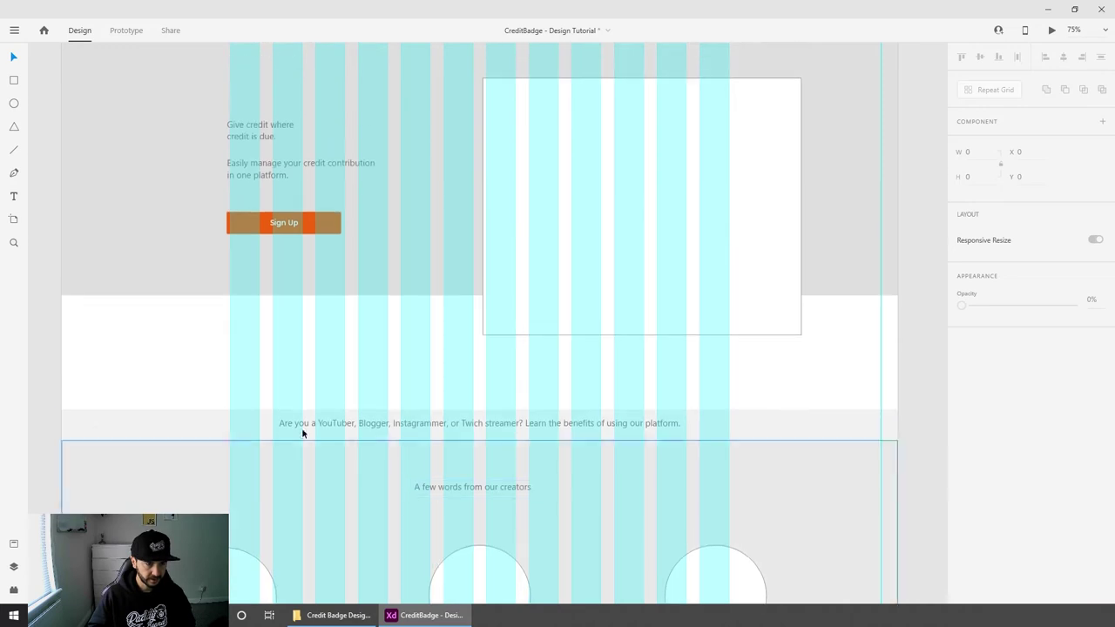
scroll(370, 431, "down", 3)
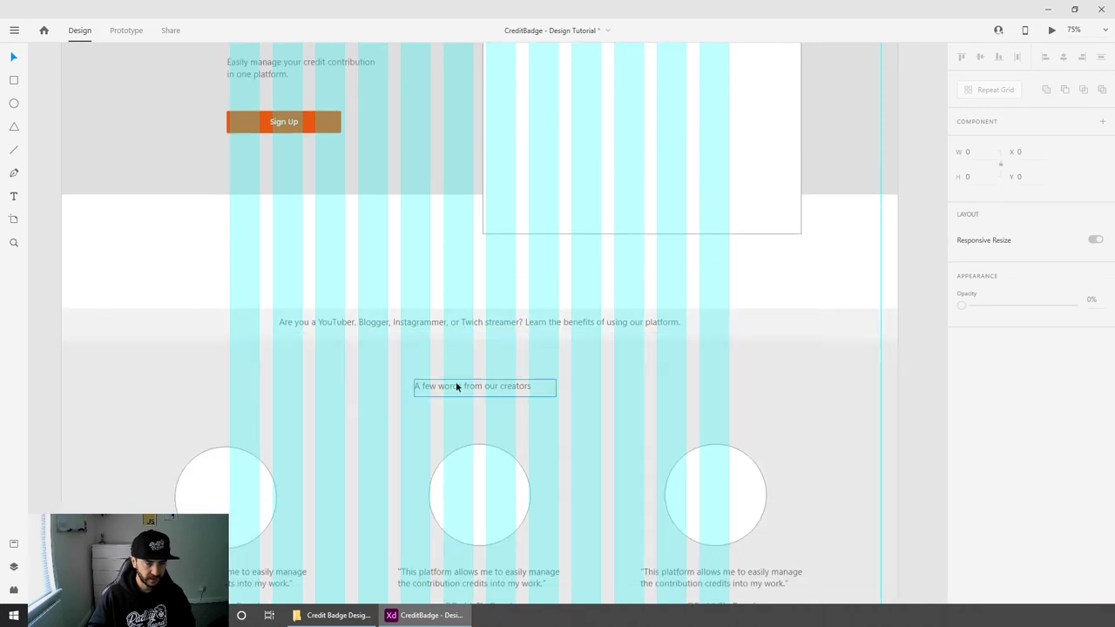
scroll(449, 454, "up", 7)
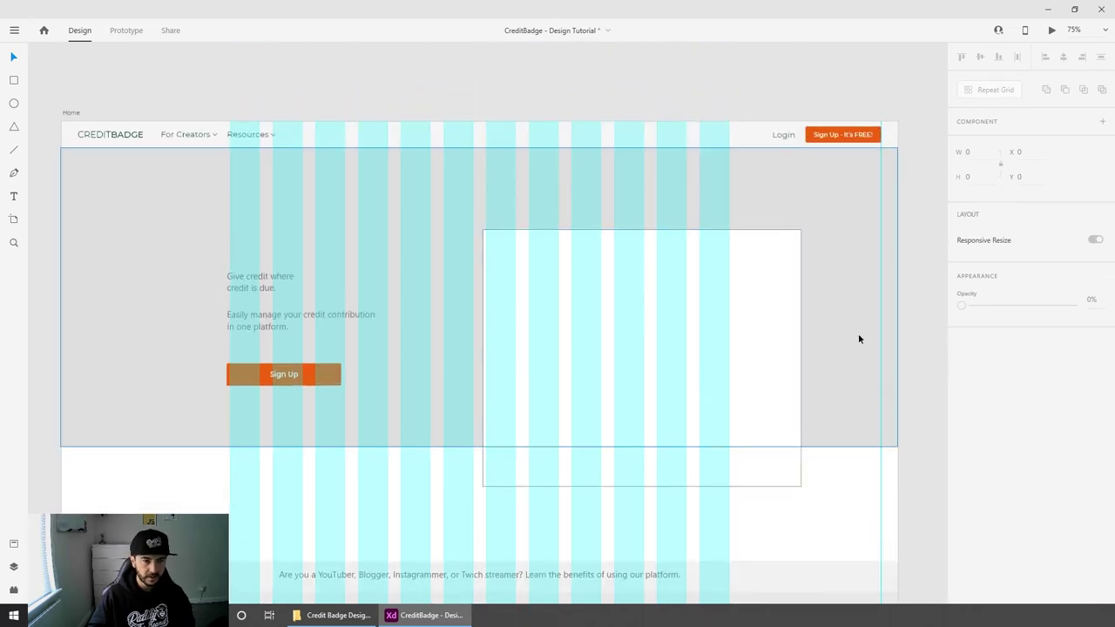
left_click(860, 327)
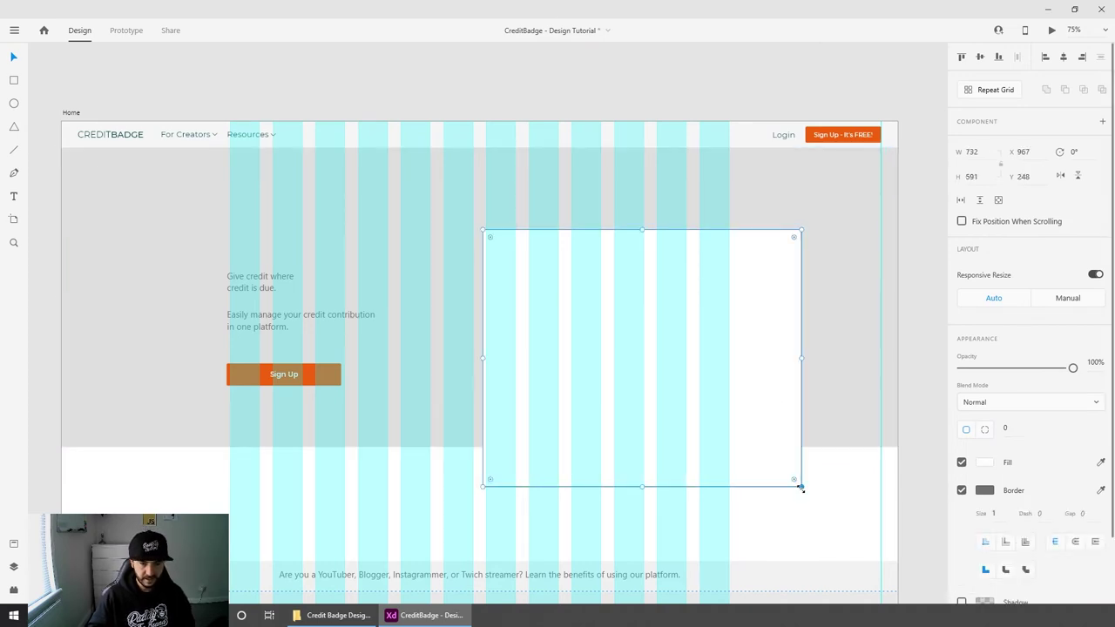
left_click_drag(801, 488, 729, 405)
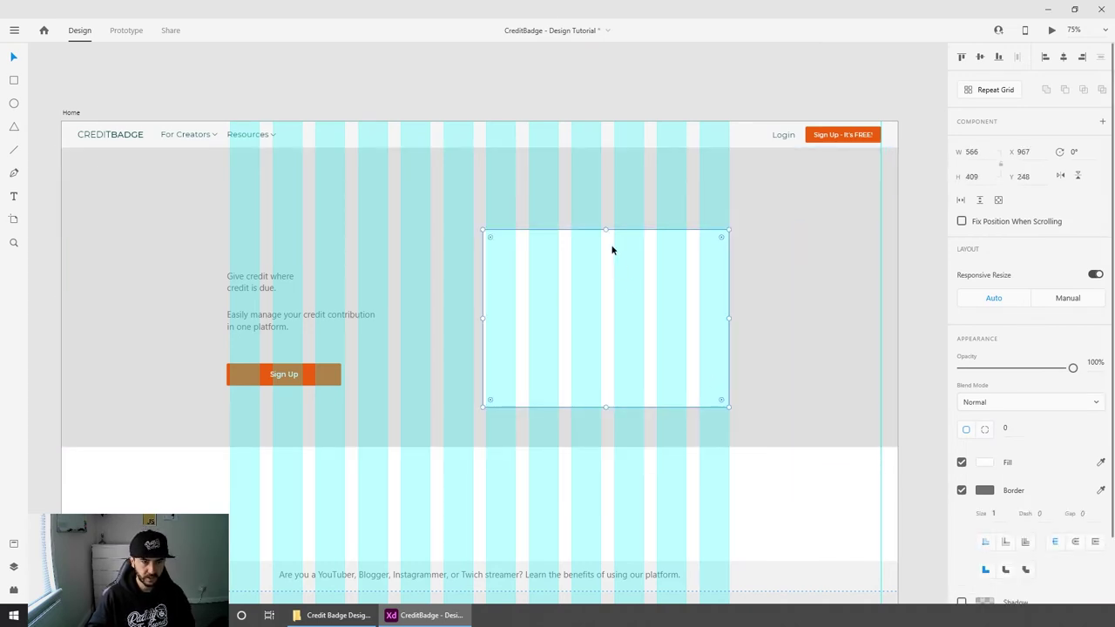
left_click_drag(606, 227, 600, 190)
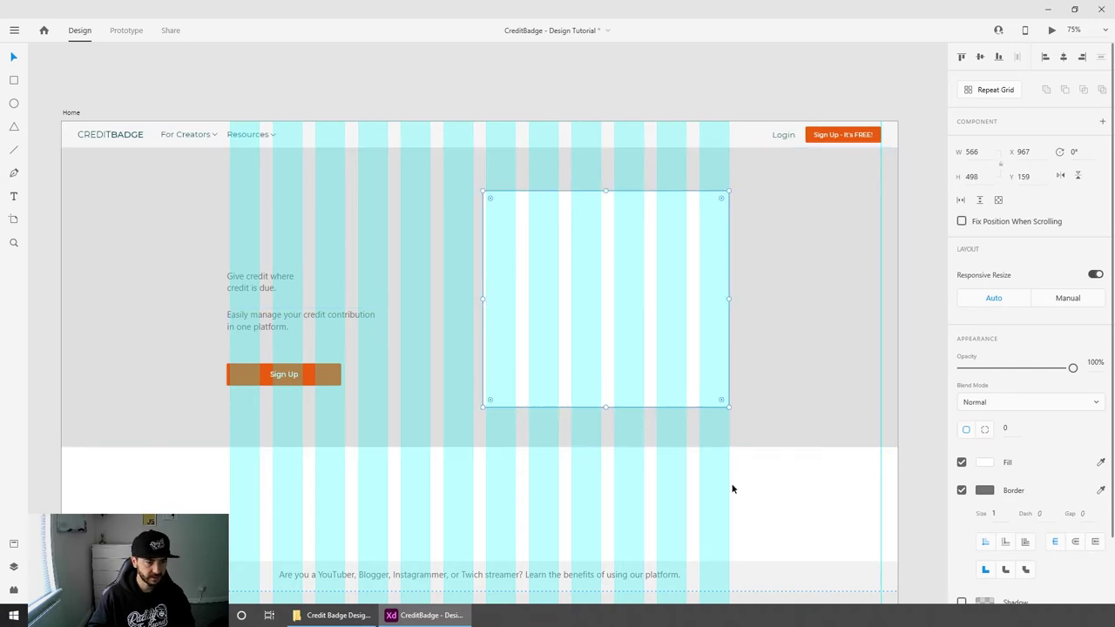
left_click(785, 497)
Step: Toggle the layout grid off and back on to check the hero layout
scroll(786, 488, "down", 2)
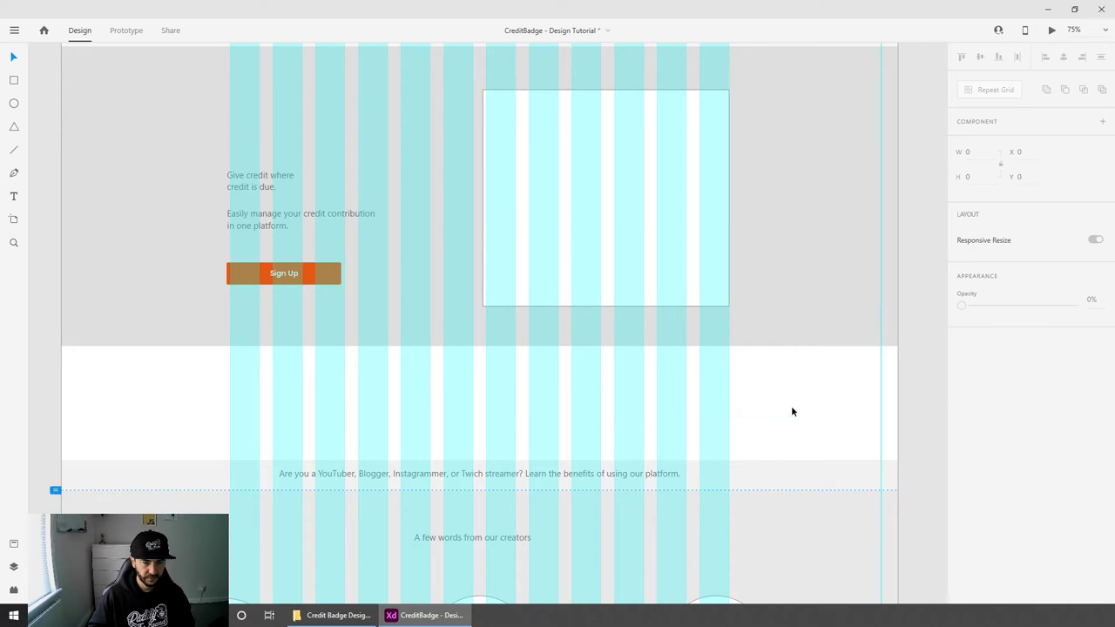
scroll(791, 410, "up", 2)
key("ctrl+shift+apostrophe")
scroll(709, 436, "up", 2)
key("ctrl+shift+apostrophe")
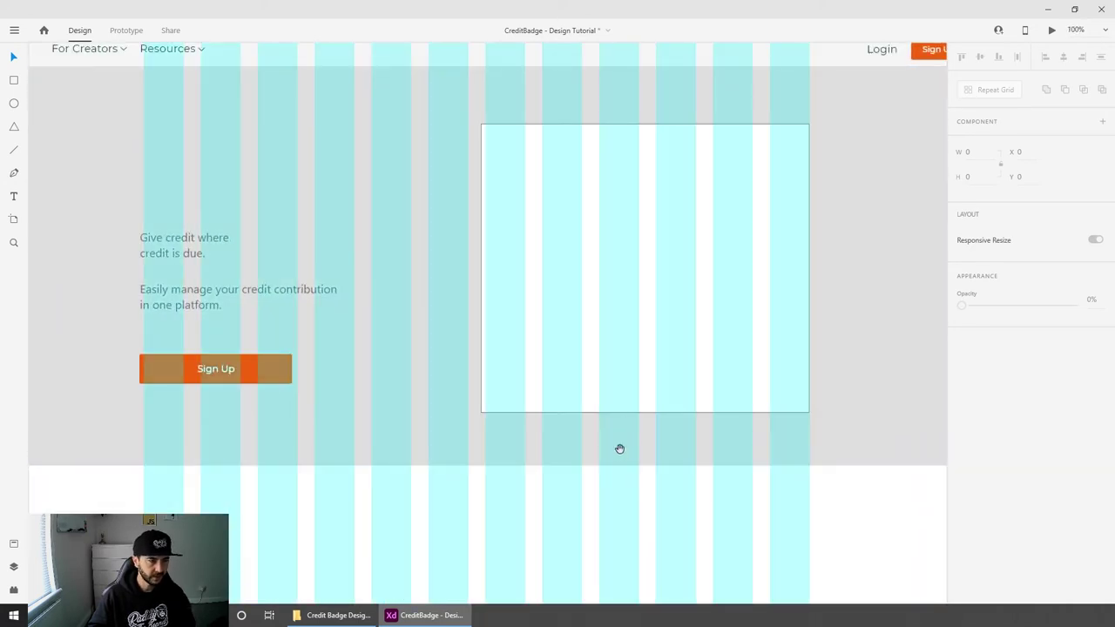
left_click_drag(619, 450, 713, 481)
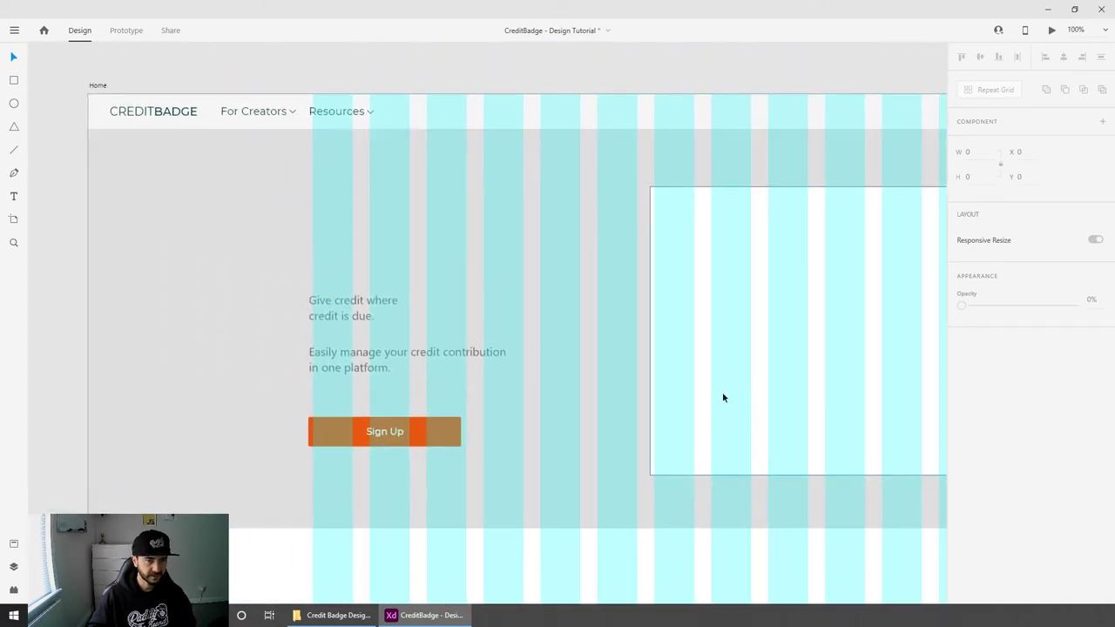
Step: Fill the 1922 × 688 hero rectangle with the saved #0E4749 teal swatch
left_click(192, 242)
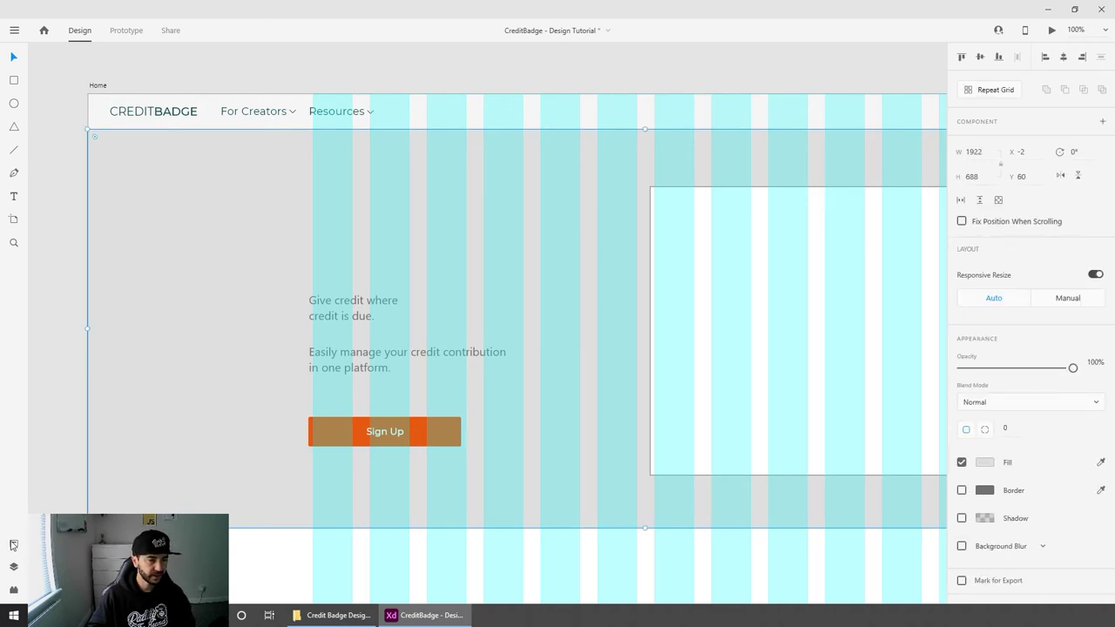
left_click(13, 546)
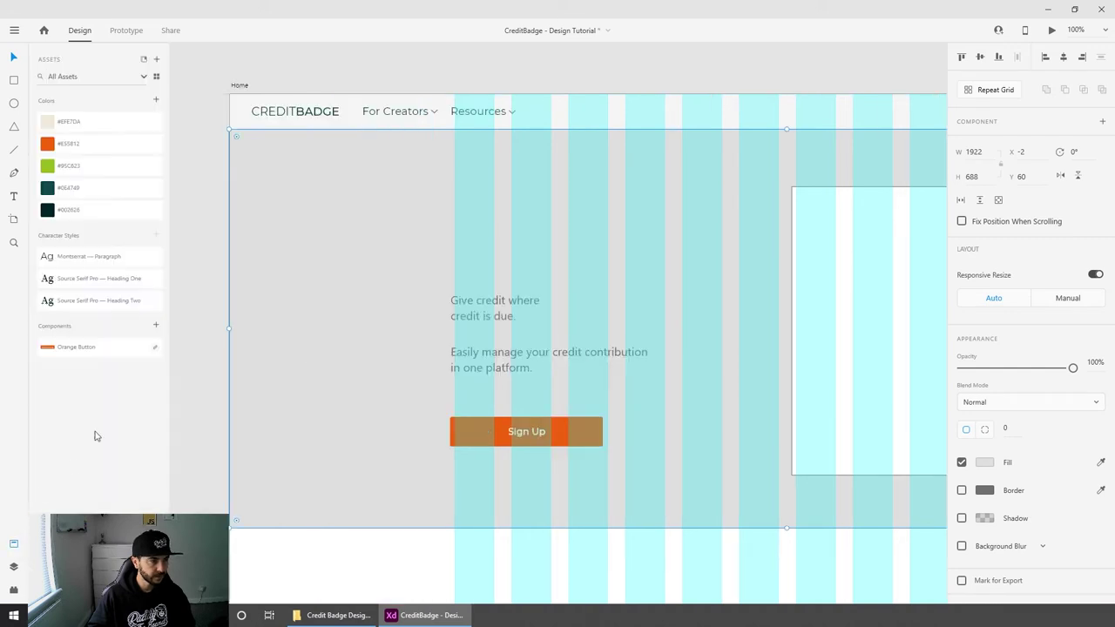
left_click(86, 190)
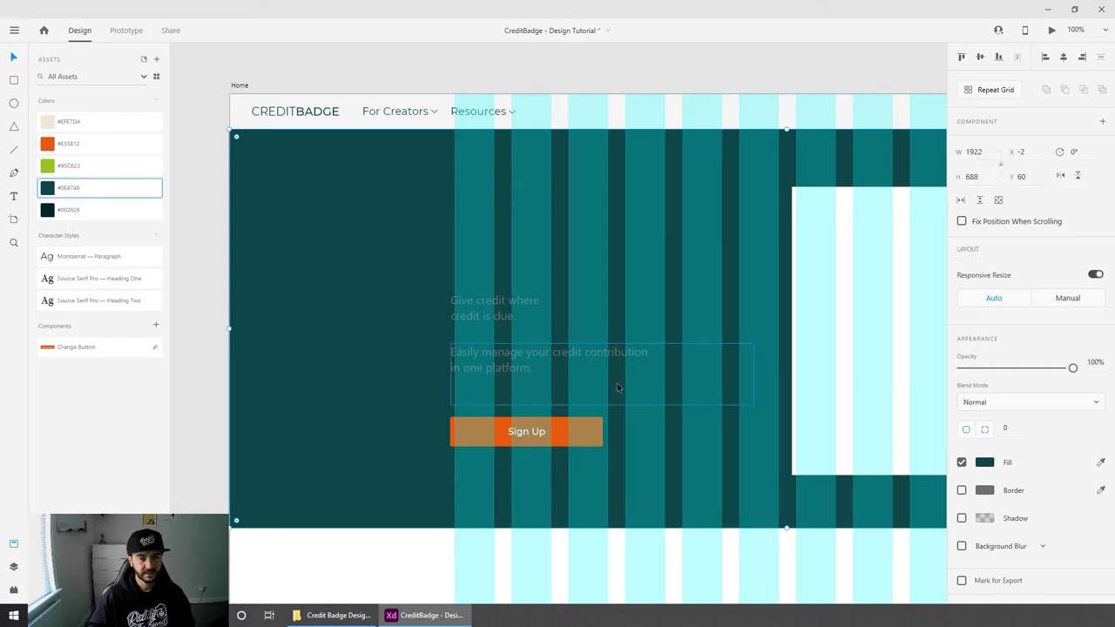
scroll(592, 369, "right", 2)
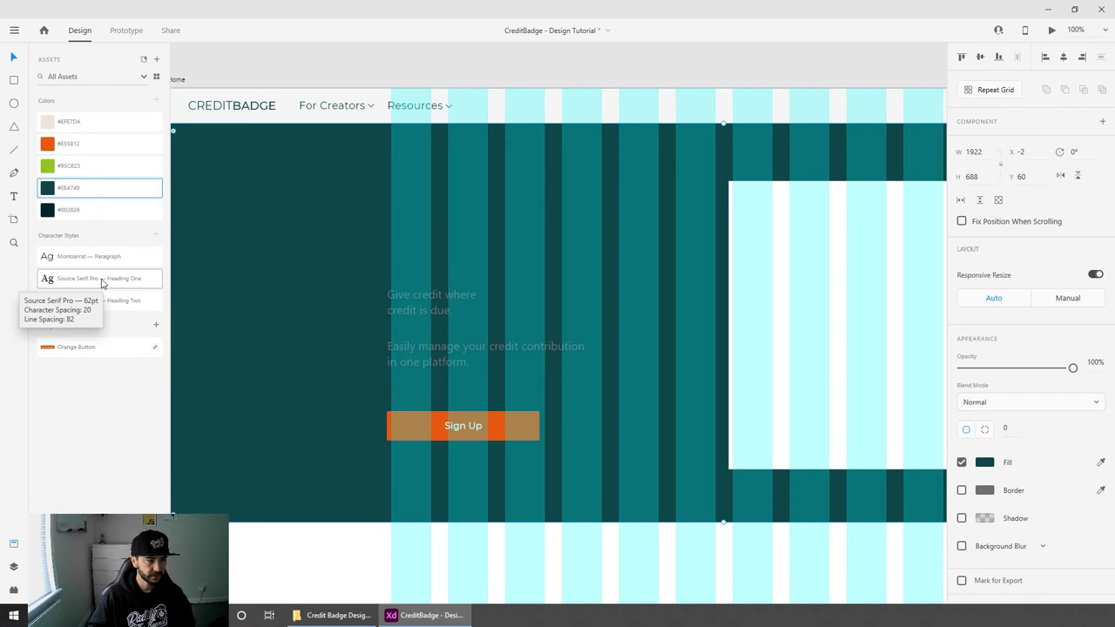
Step: Apply Heading One to the headline, widen it to two lines, recolour #EFE7DA, place at X 387
left_click(409, 309)
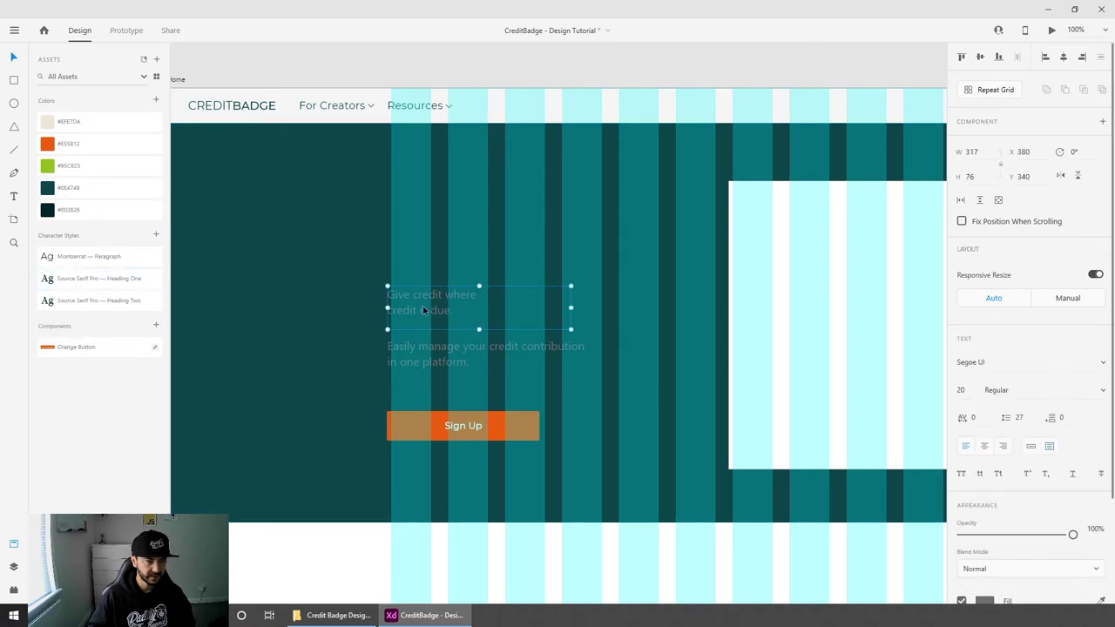
left_click(117, 285)
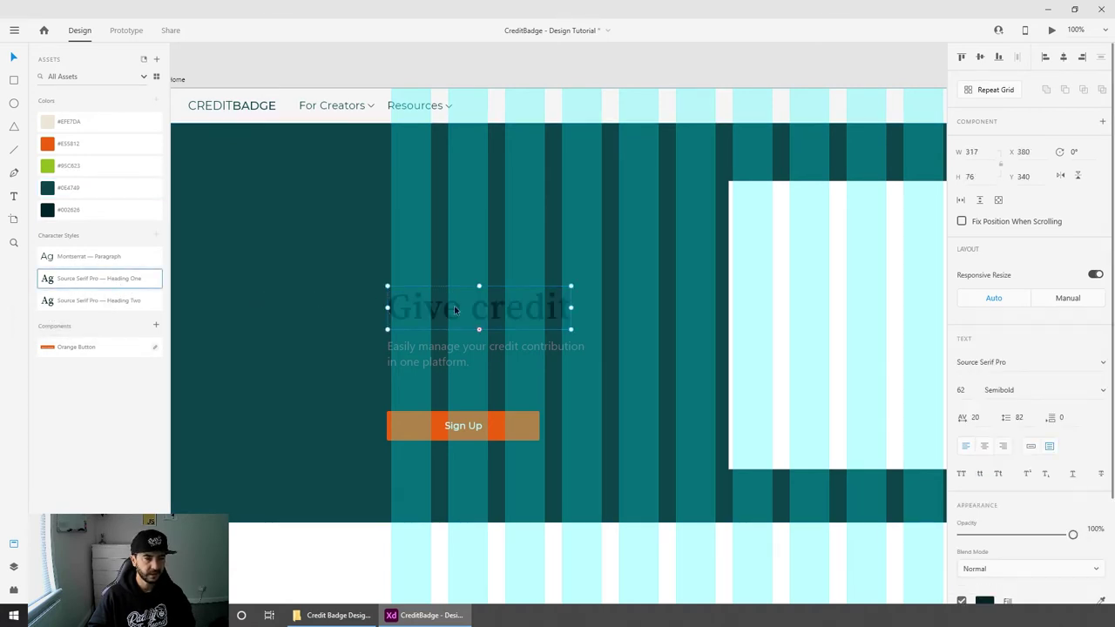
left_click_drag(454, 313, 298, 259)
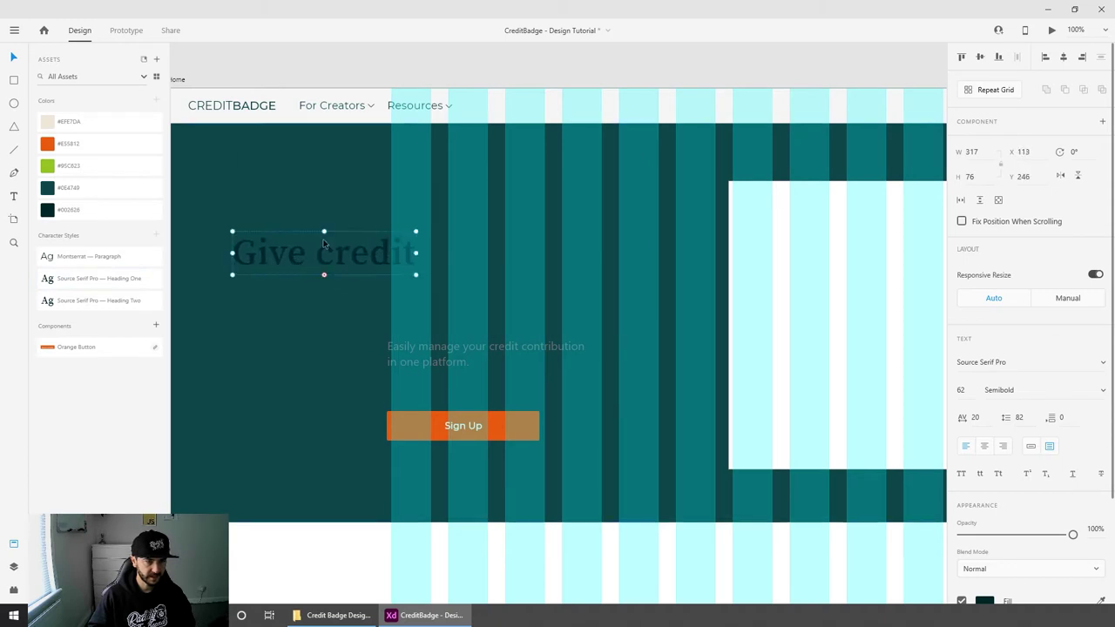
left_click_drag(416, 276, 563, 326)
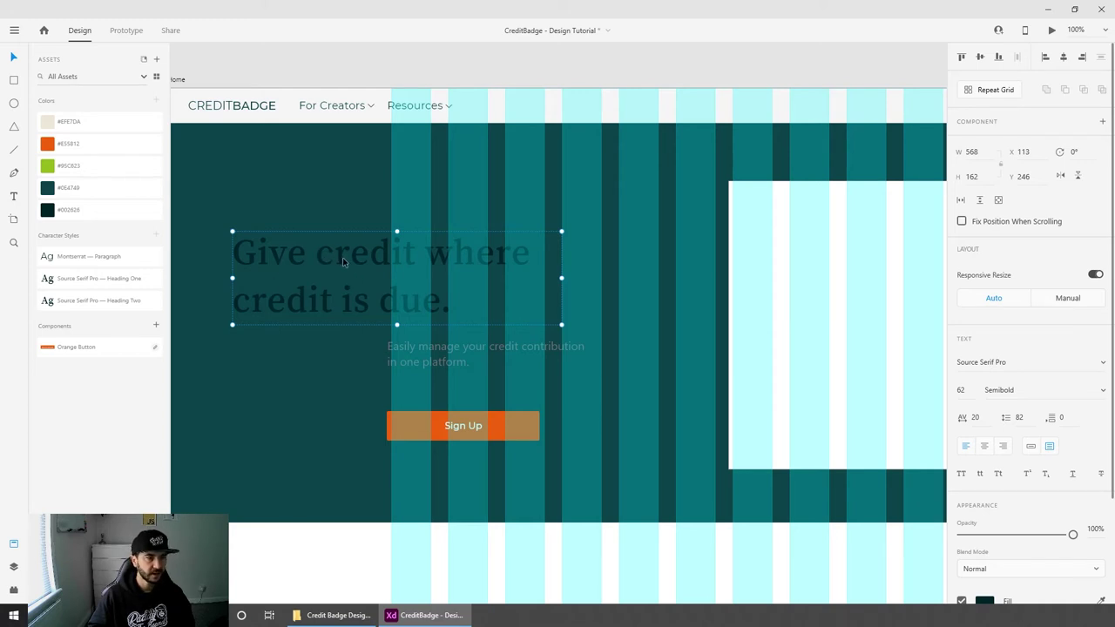
left_click(77, 122)
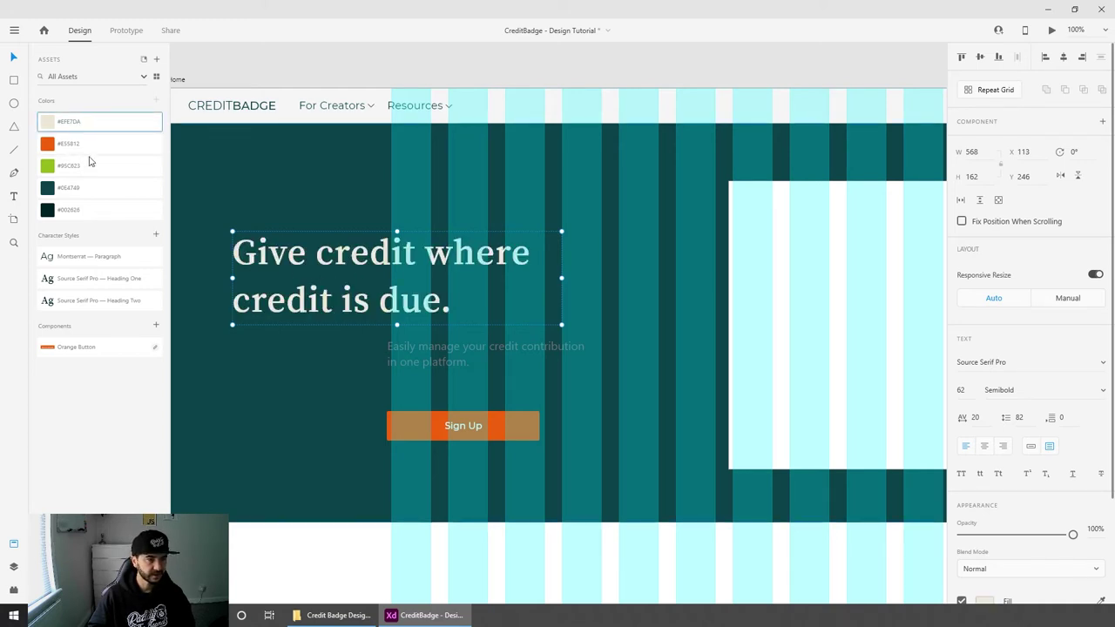
left_click_drag(300, 268, 457, 276)
scroll(522, 296, "right", 3)
scroll(523, 296, "down", 1)
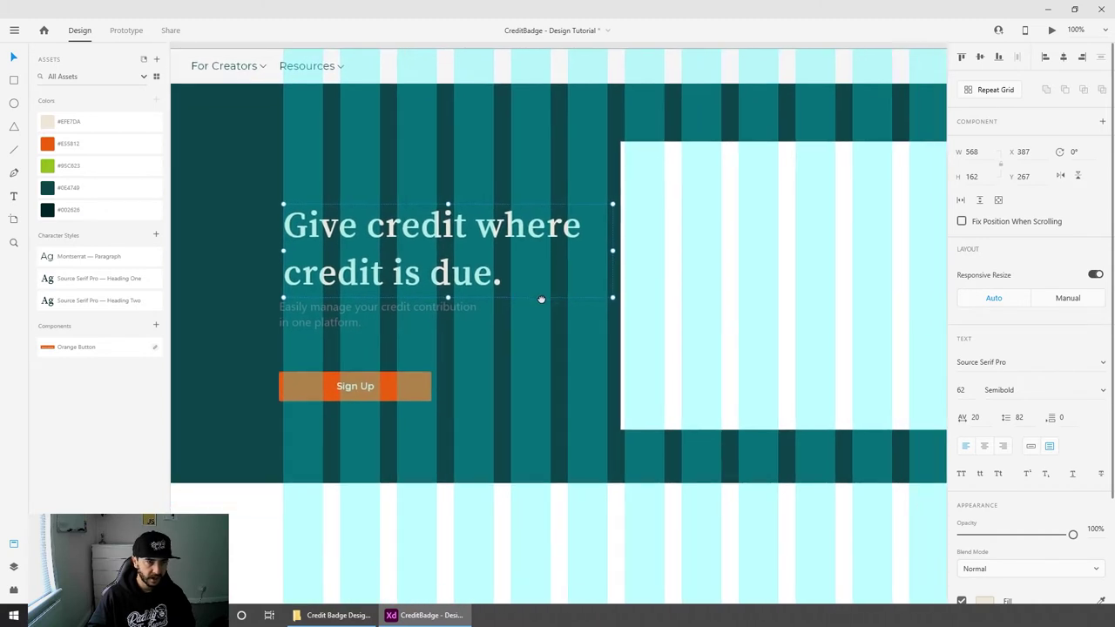
Step: Style the subtitle as Montserrat Paragraph in #EFE7DA and shorten its box to 523 × 75
left_click(356, 314)
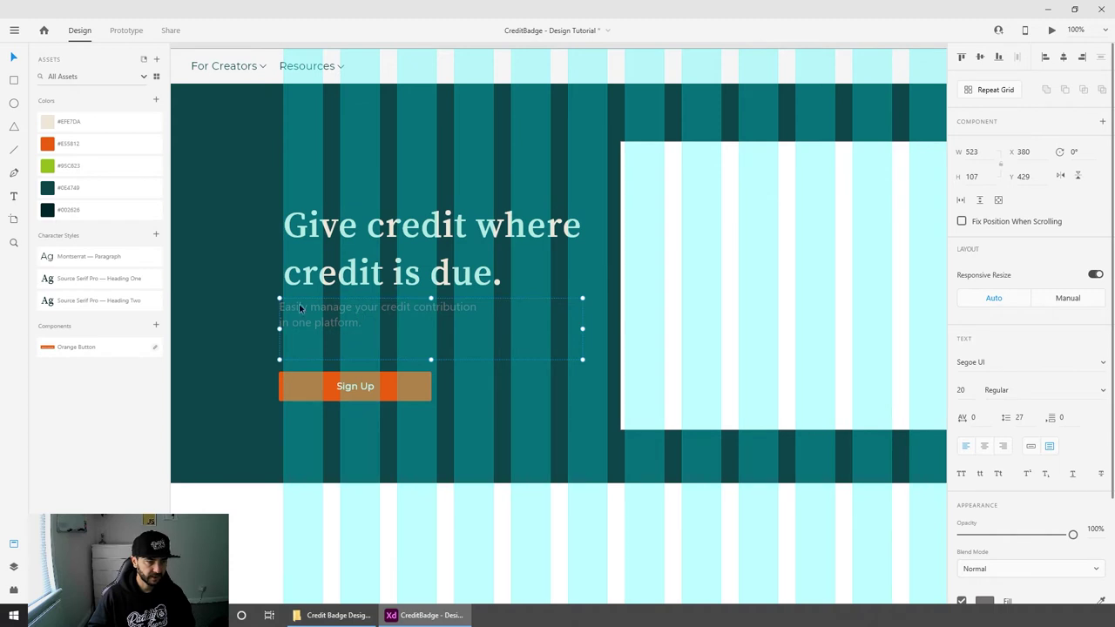
left_click(88, 259)
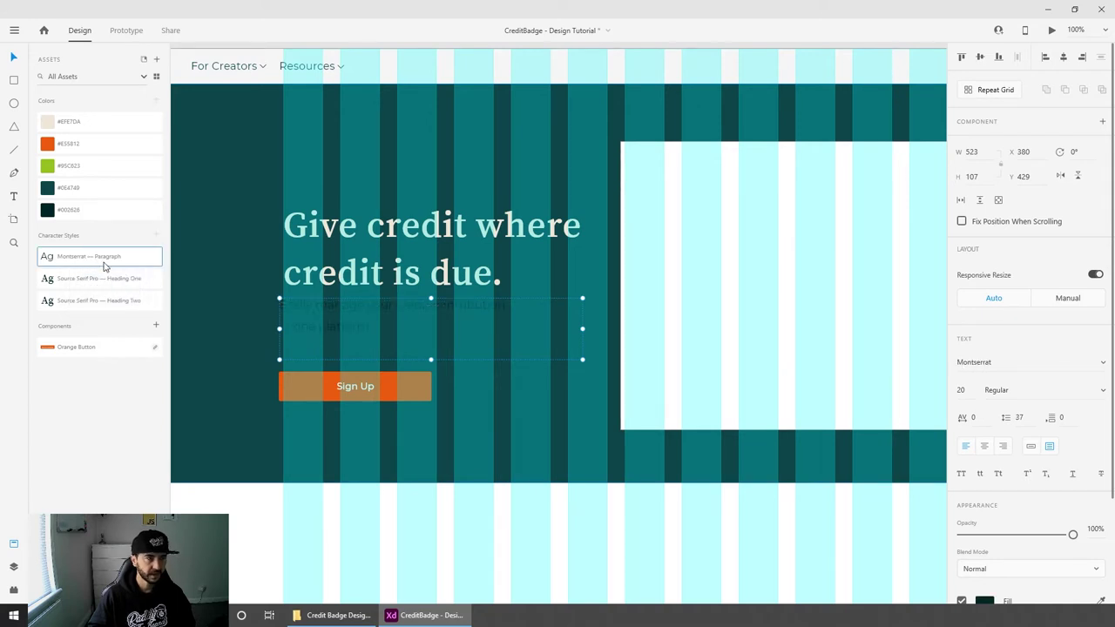
left_click(76, 125)
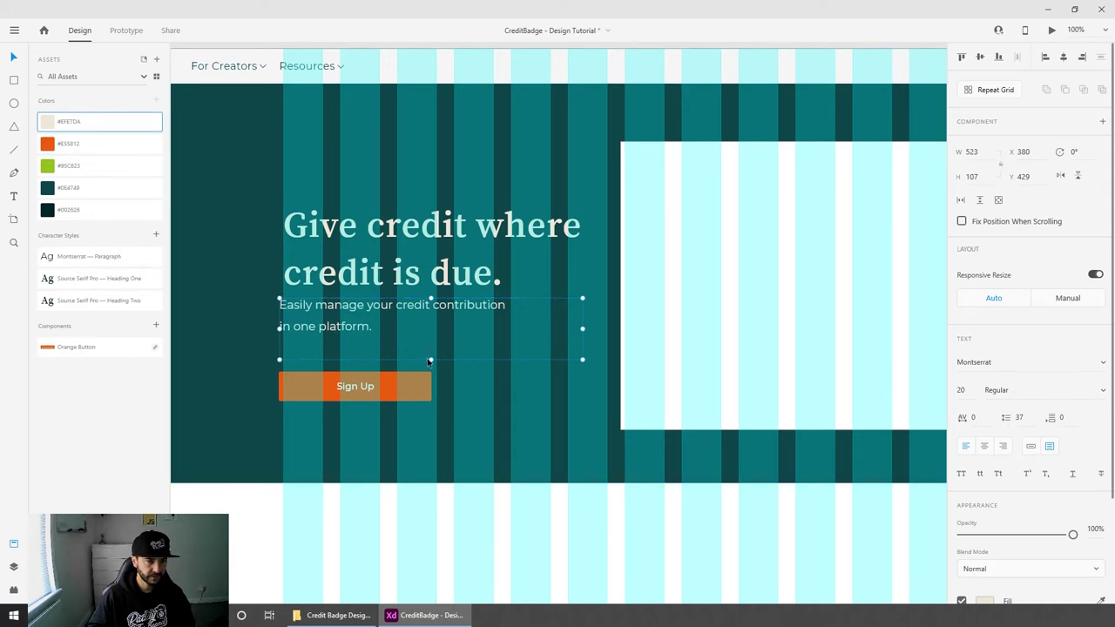
left_click_drag(431, 359, 394, 322)
scroll(393, 322, "down", 1)
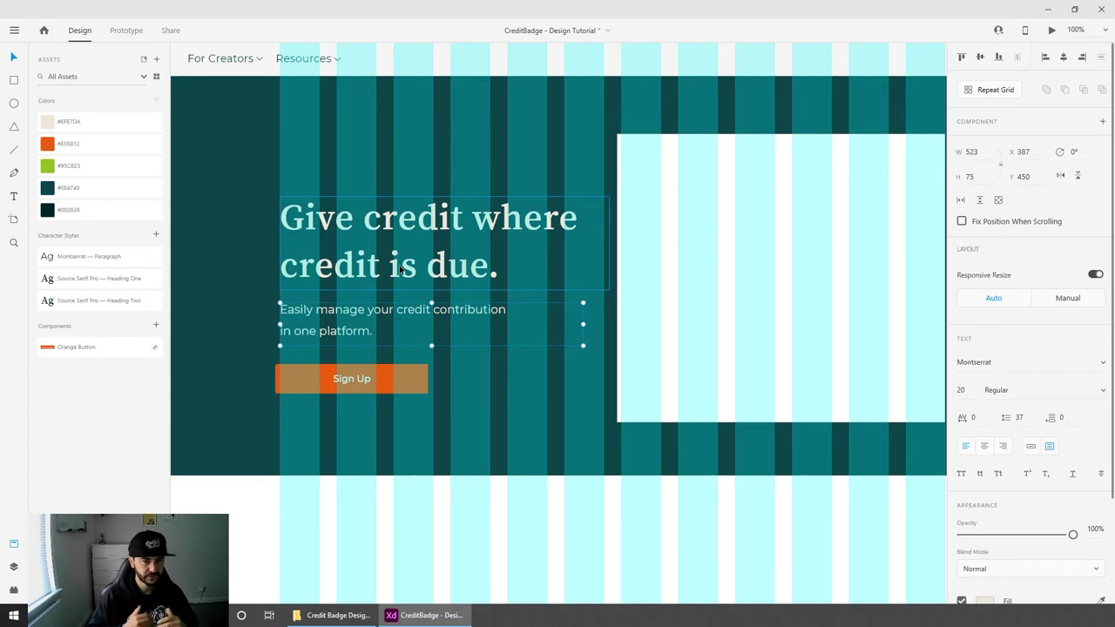
Step: Nudge the Sign Up button slightly and turn off the artboard's layout grid
left_click(386, 378)
mouse_move(386, 378)
left_mouse_down()
mouse_move(394, 387)
mouse_move(391, 373)
left_mouse_up()
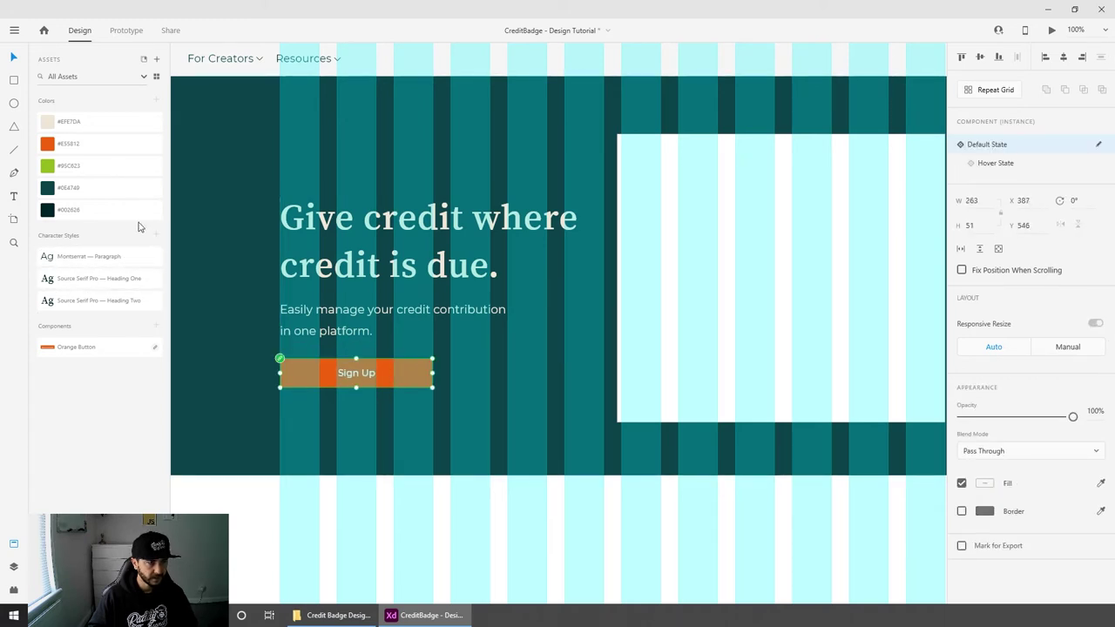
left_click(14, 542)
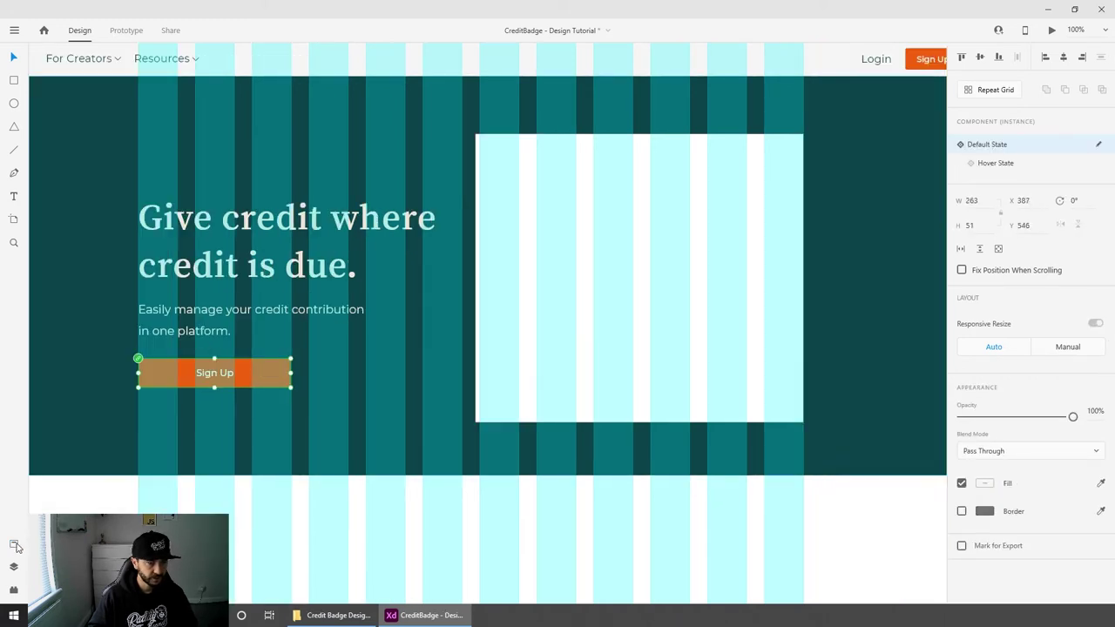
left_click(842, 506)
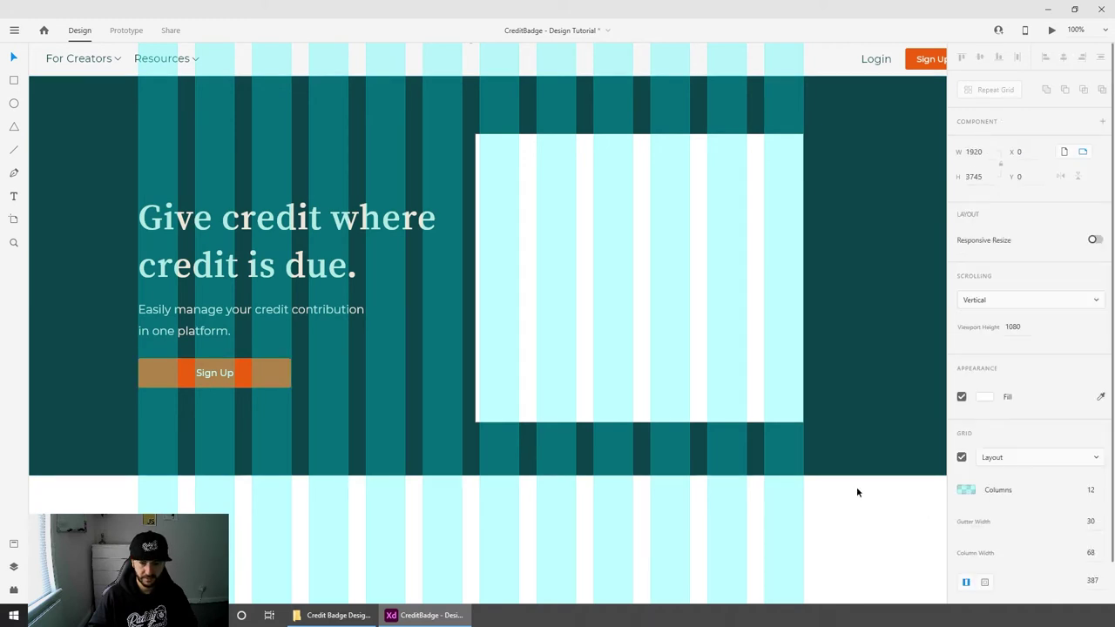
left_click(961, 458)
left_click_drag(717, 425, 873, 478)
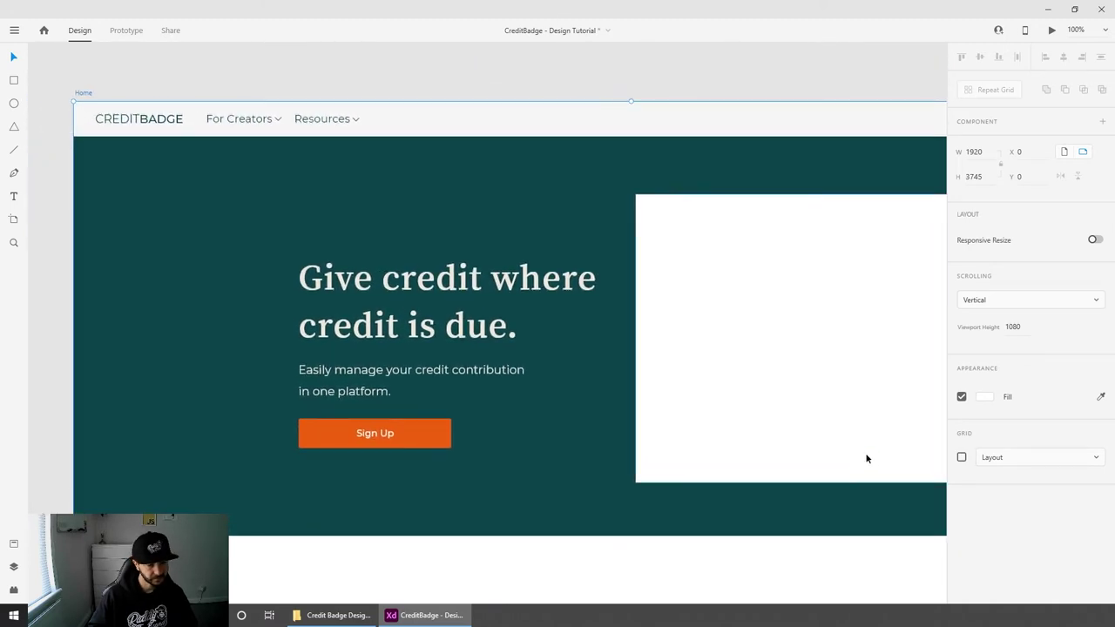
Step: Align the headline, subtitle and button group to the teal hero's vertical middle
left_click(408, 298)
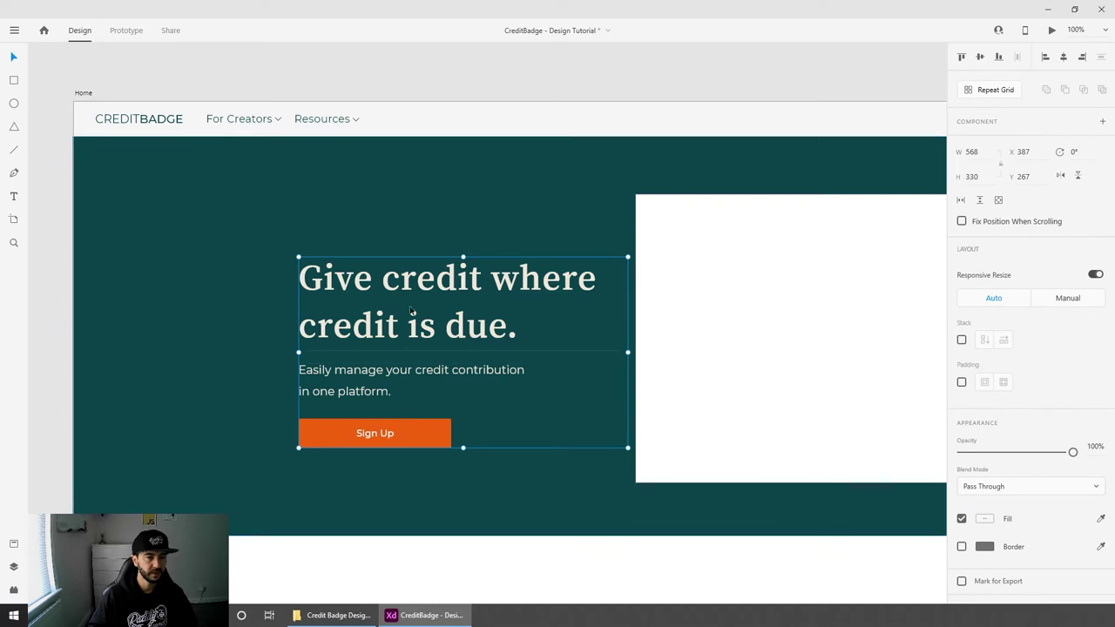
left_click(407, 216)
left_click(980, 58)
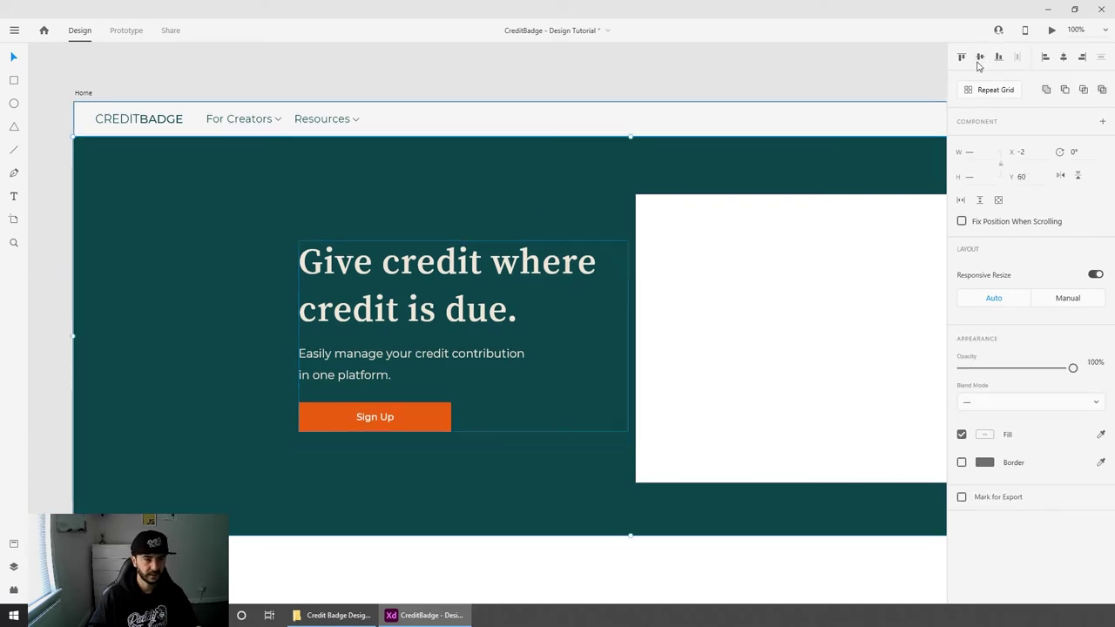
left_click(703, 566)
left_click_drag(707, 557, 652, 506)
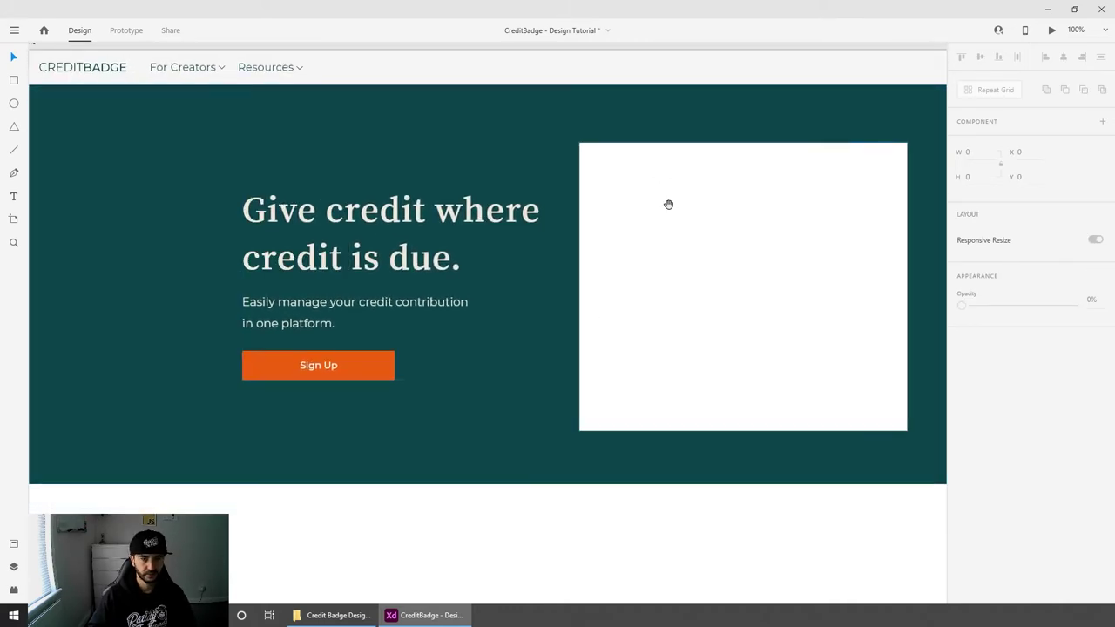
Step: Show the artboard's layout column grid with the header in view
left_click_drag(668, 203, 682, 277)
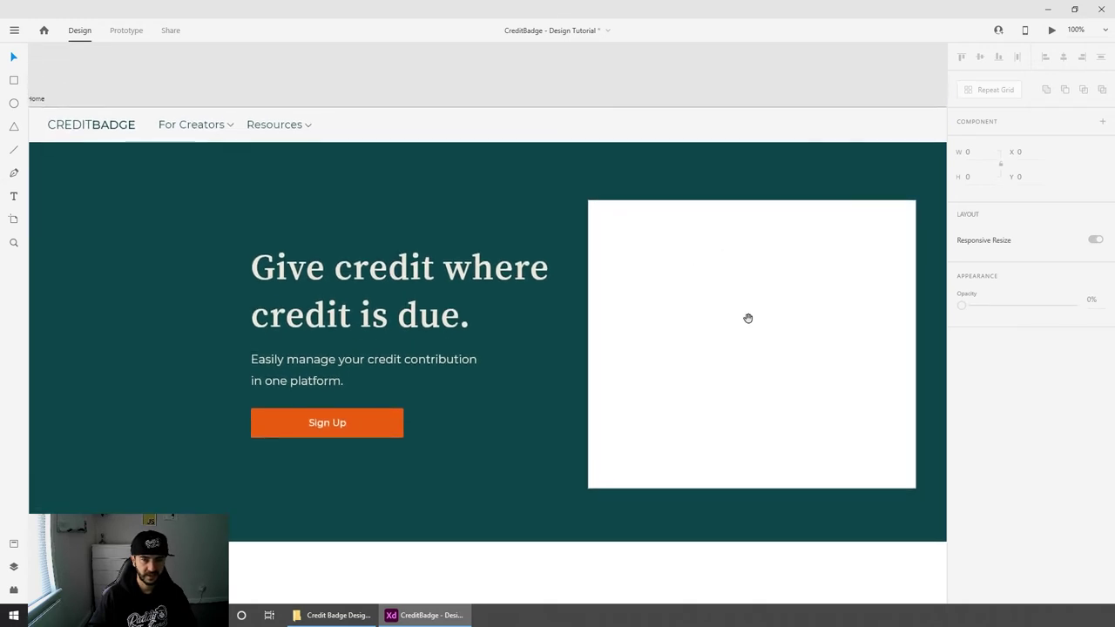
left_click_drag(749, 316, 719, 321)
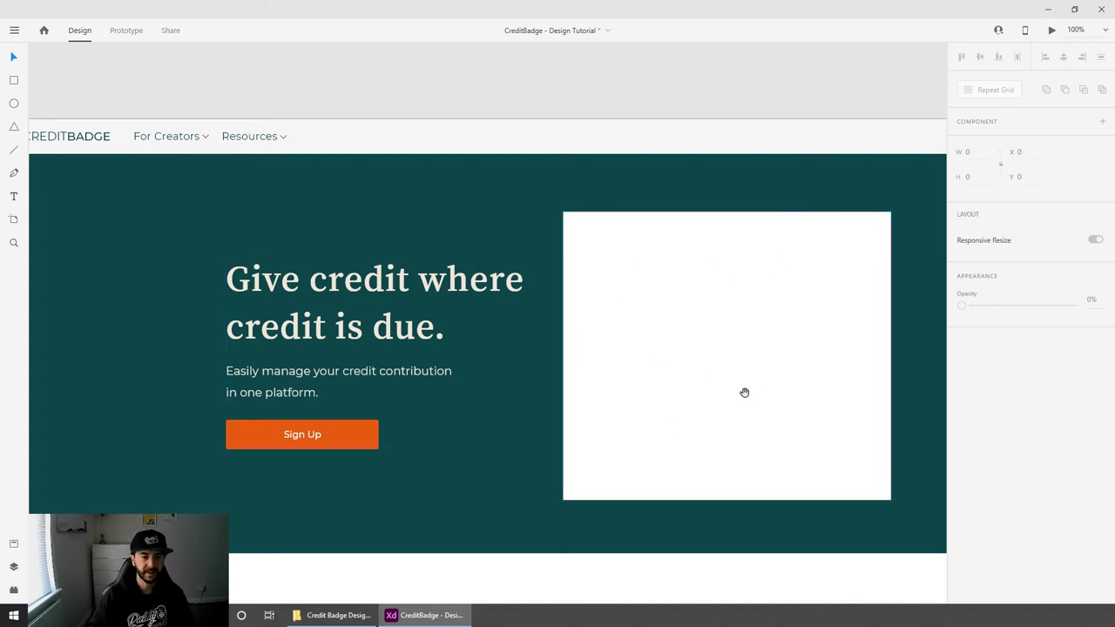
left_click_drag(745, 392, 703, 388)
left_click(642, 565)
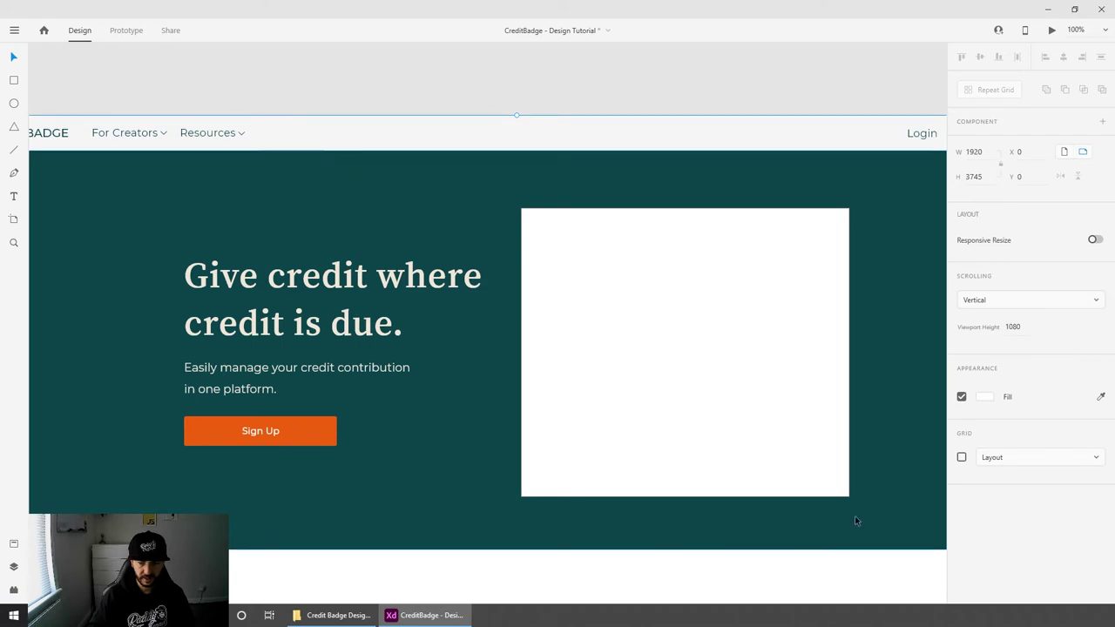
left_click(961, 457)
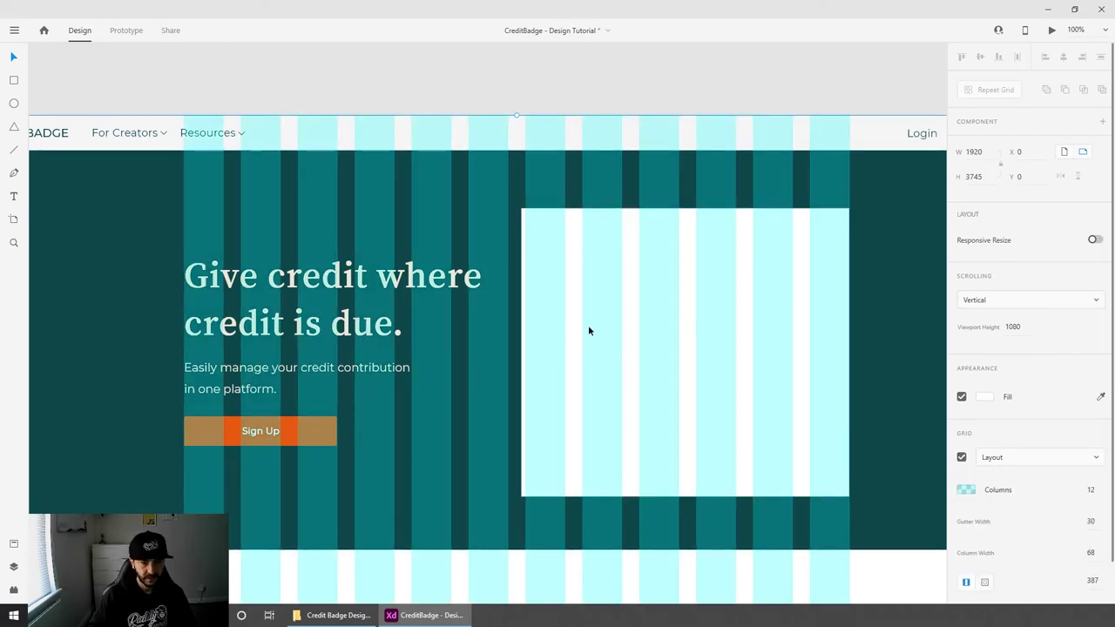
Step: Resize the white mockup box to 516 × 381 and move it onto the grid columns
left_click(526, 356)
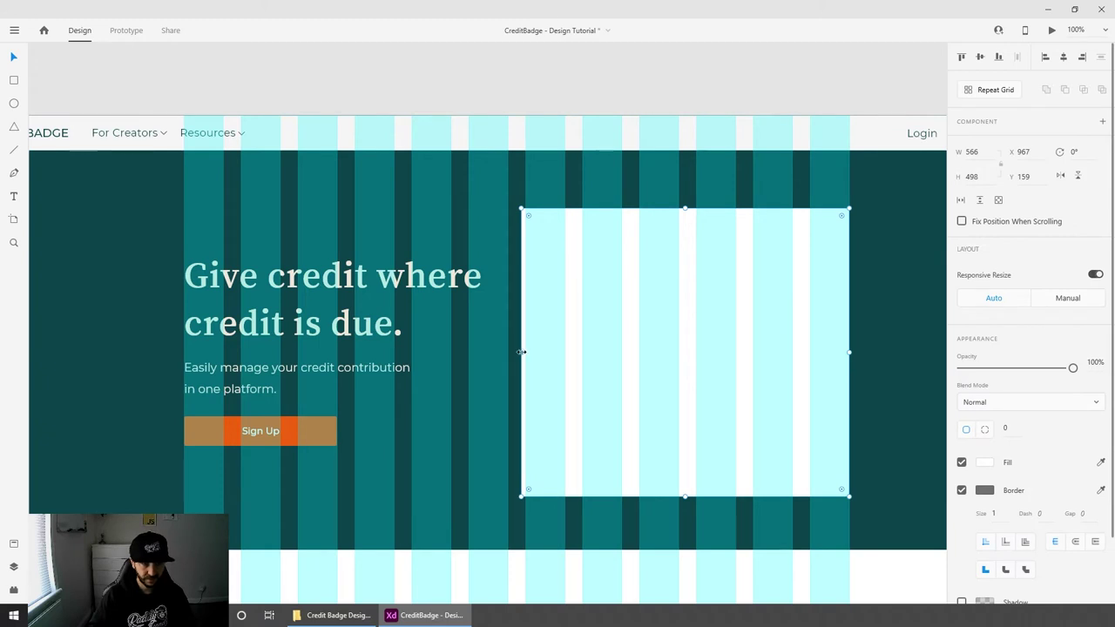
left_click_drag(521, 352, 554, 353)
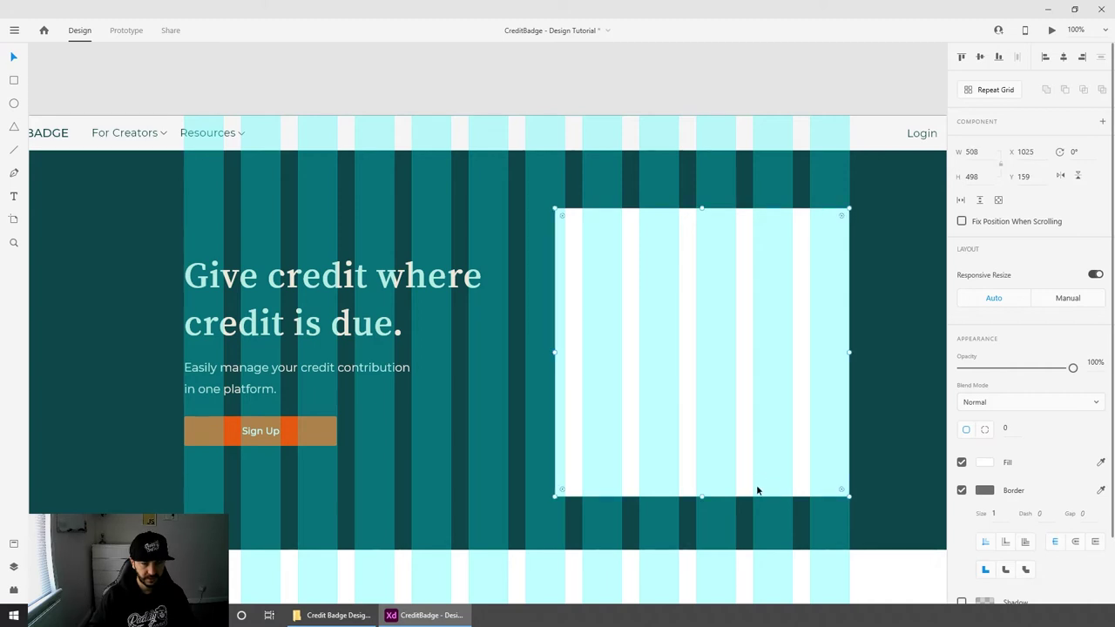
left_click_drag(700, 496, 702, 448)
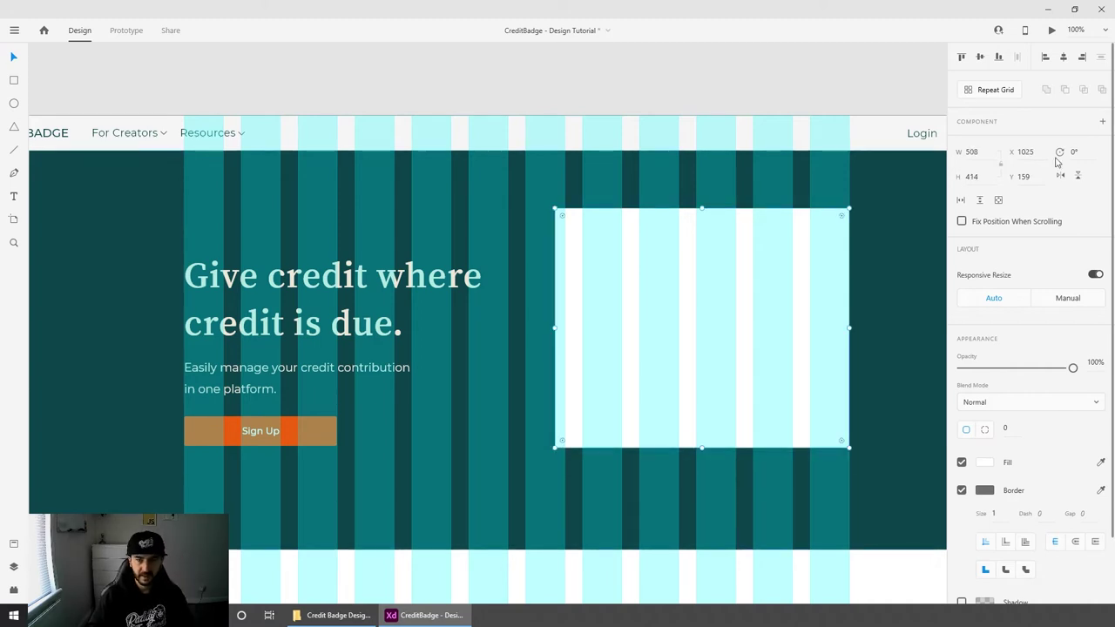
type("516")
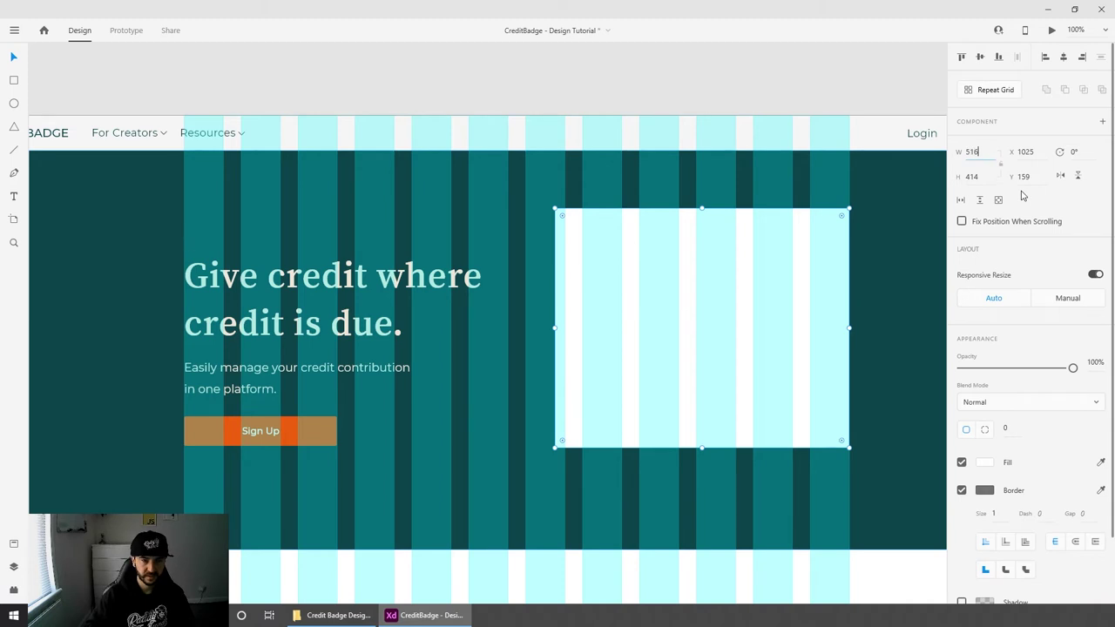
key("Tab")
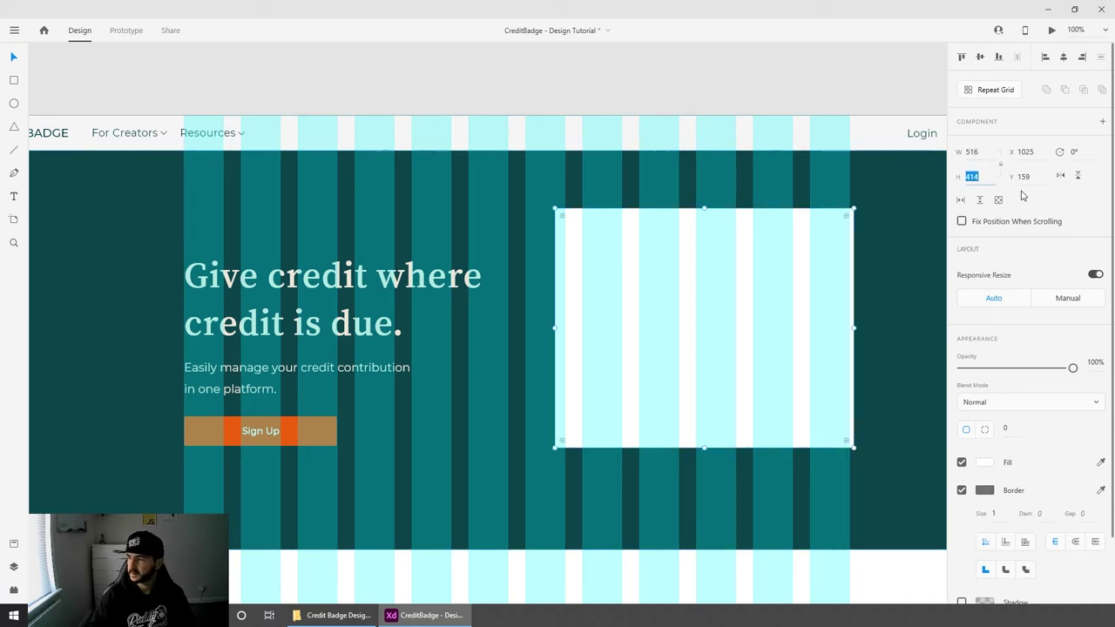
type("381")
key("Return")
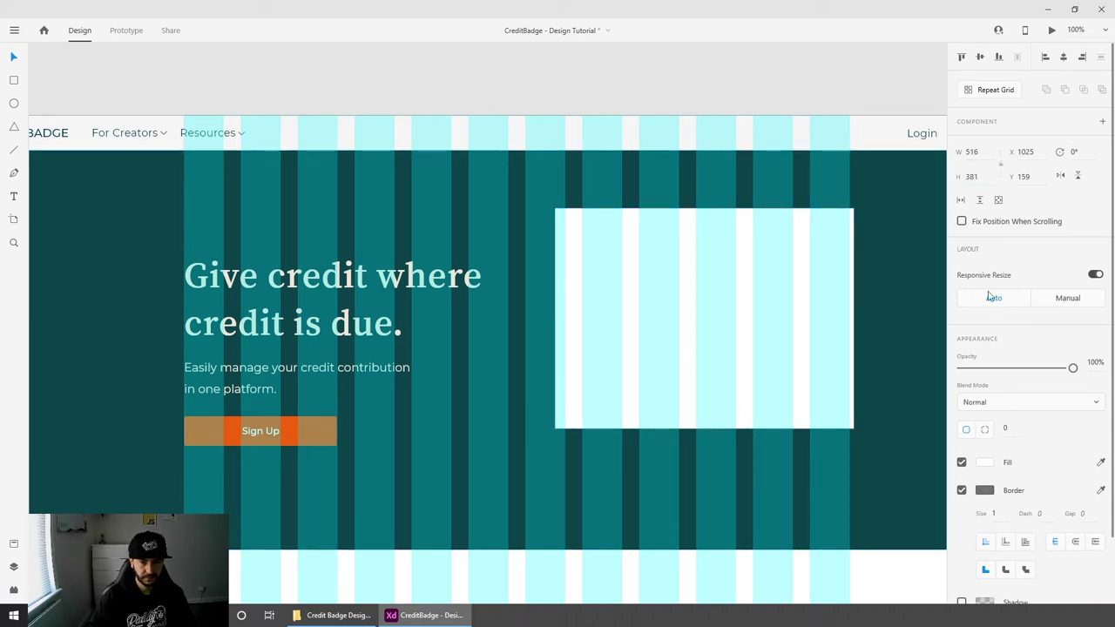
left_click_drag(797, 218, 793, 256)
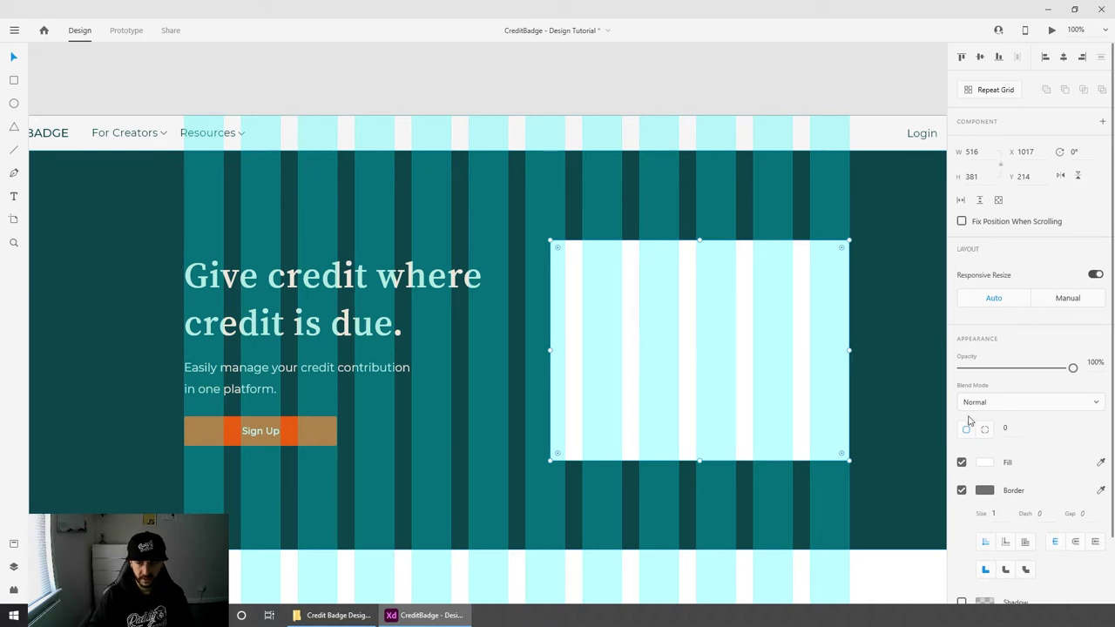
Step: Hide the artboard's layout column grid again
left_click(890, 561)
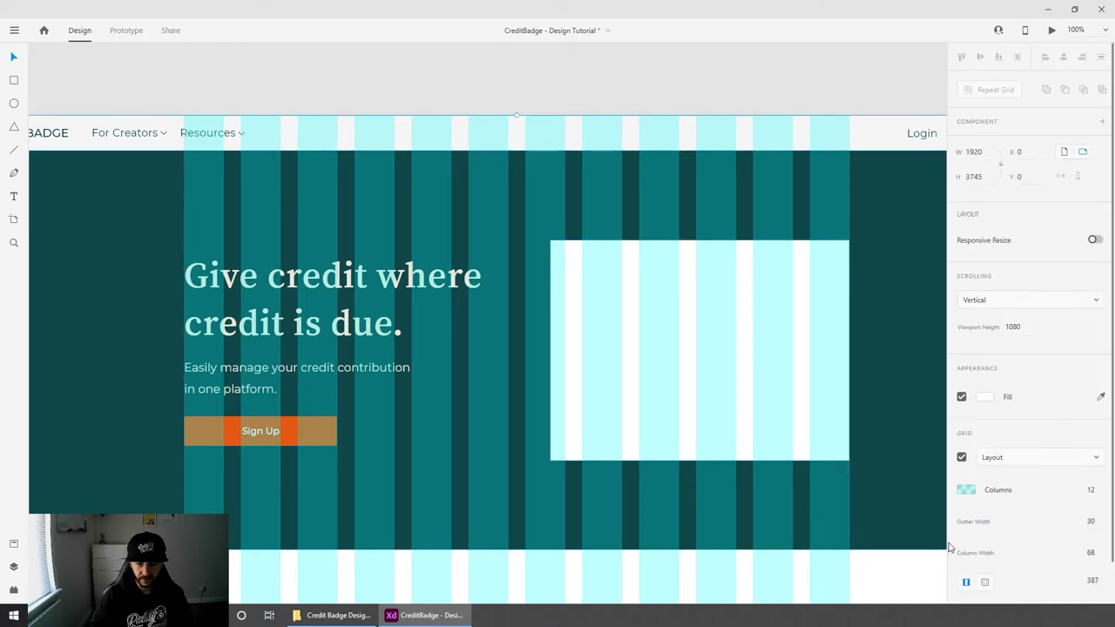
left_click(962, 457)
left_click_drag(804, 393, 729, 384)
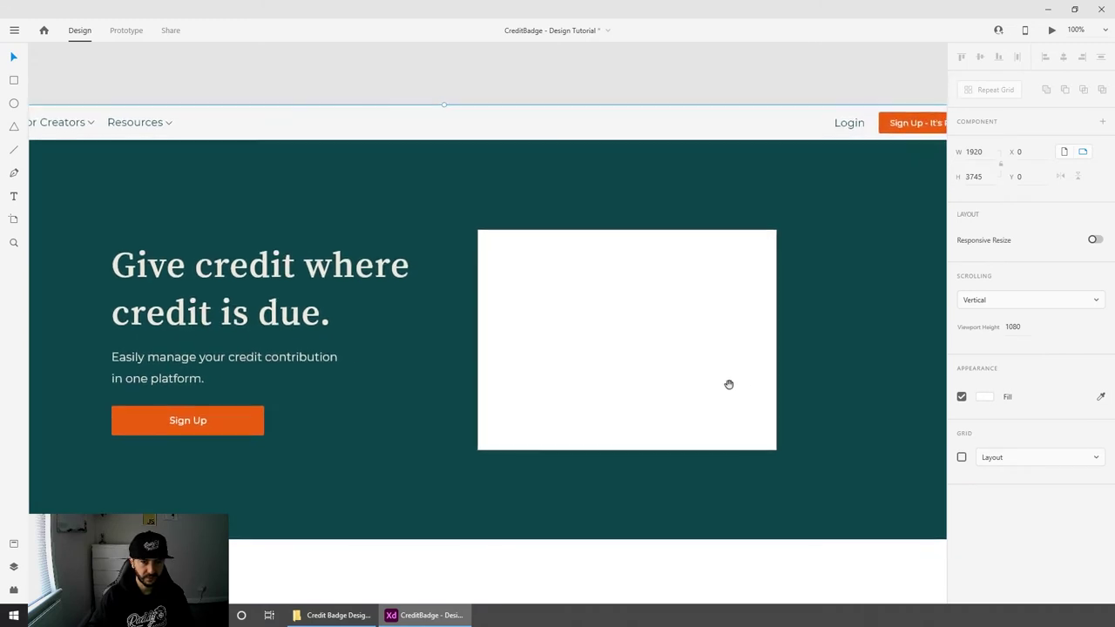
Step: Give the white mockup box a corner radius of 3
key("Escape")
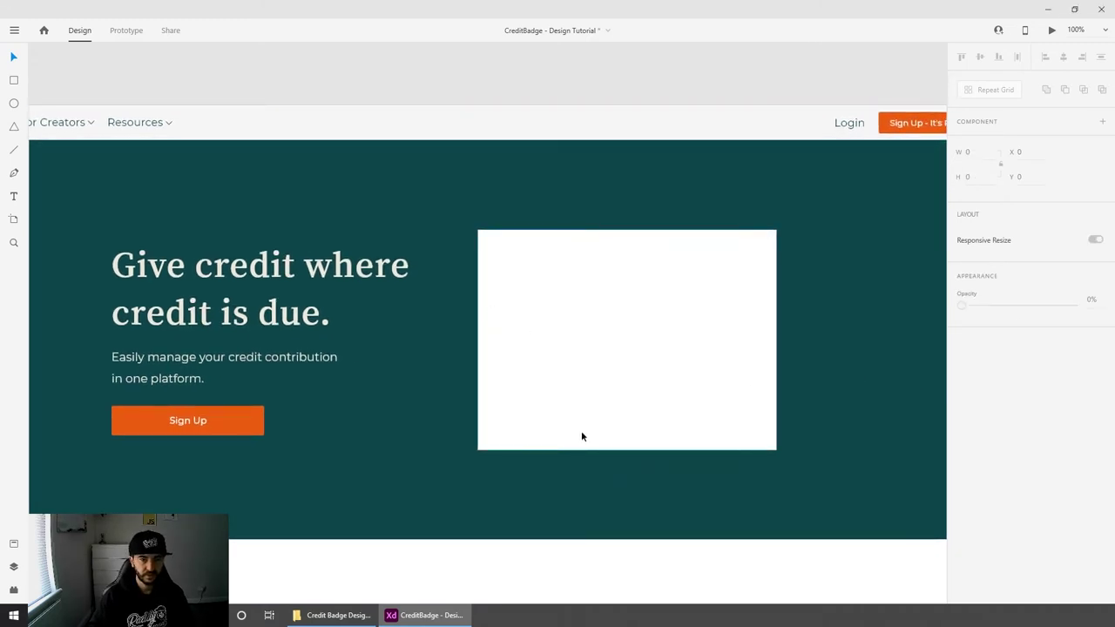
left_click(603, 293)
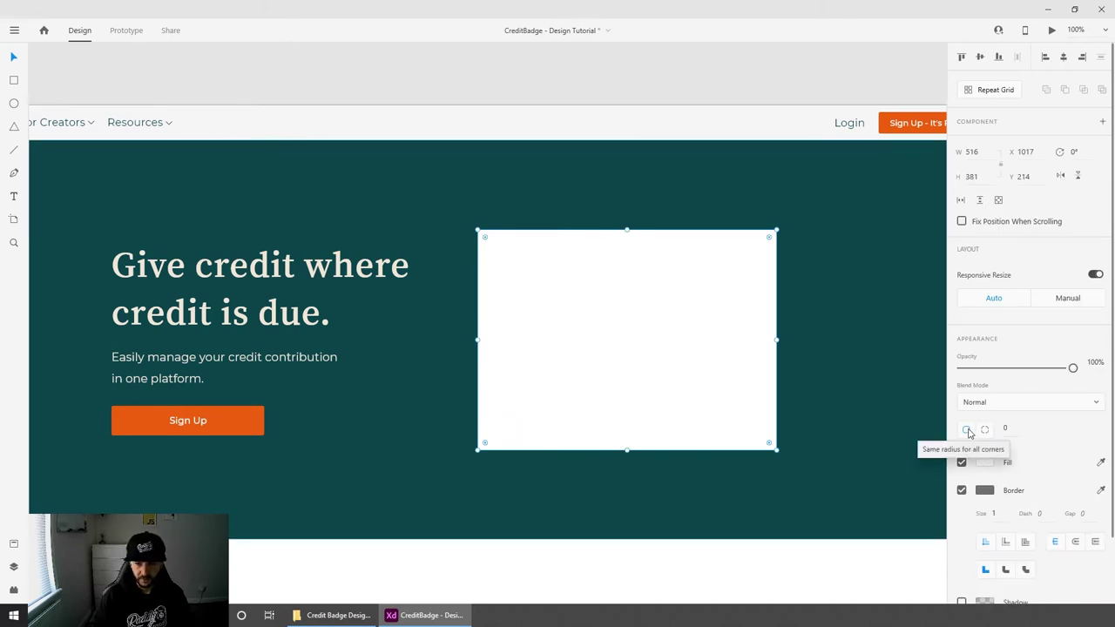
left_click(1005, 428)
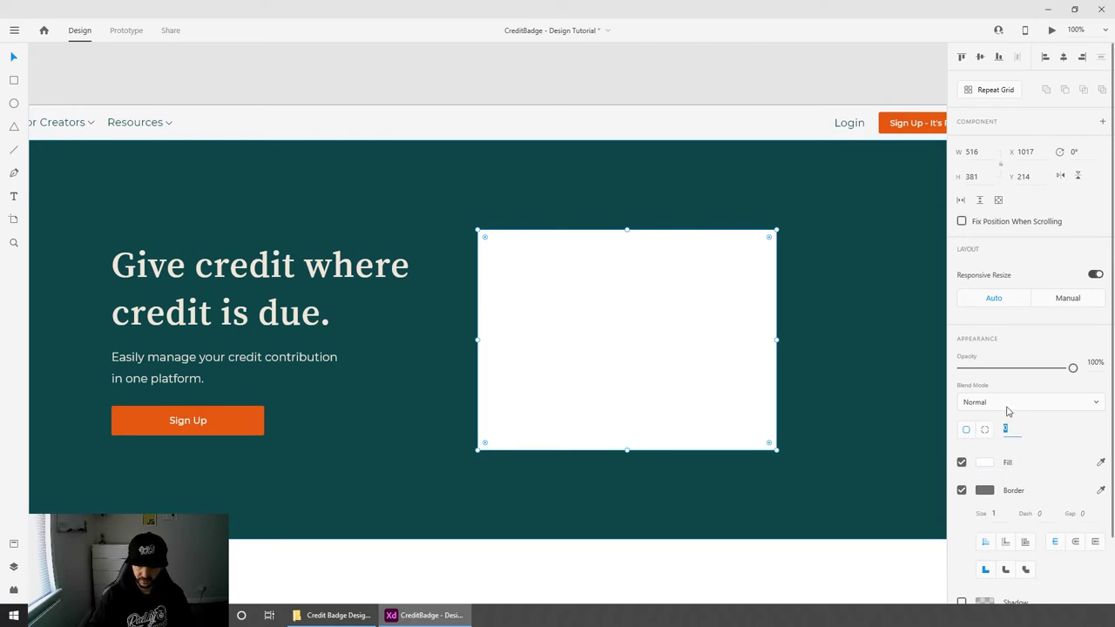
type("3")
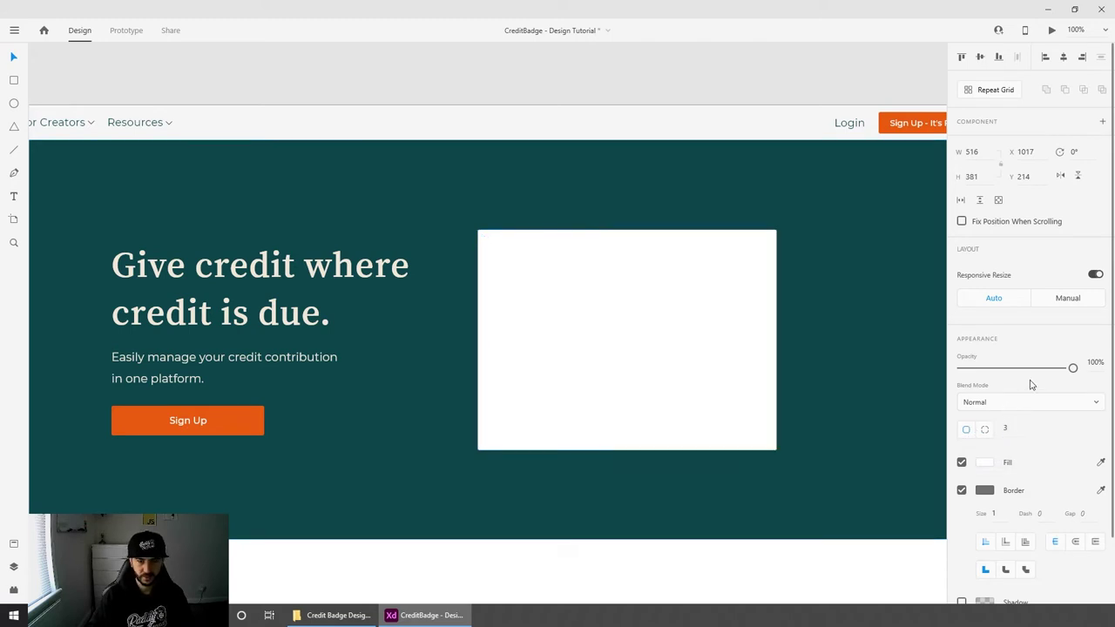
left_click(761, 92)
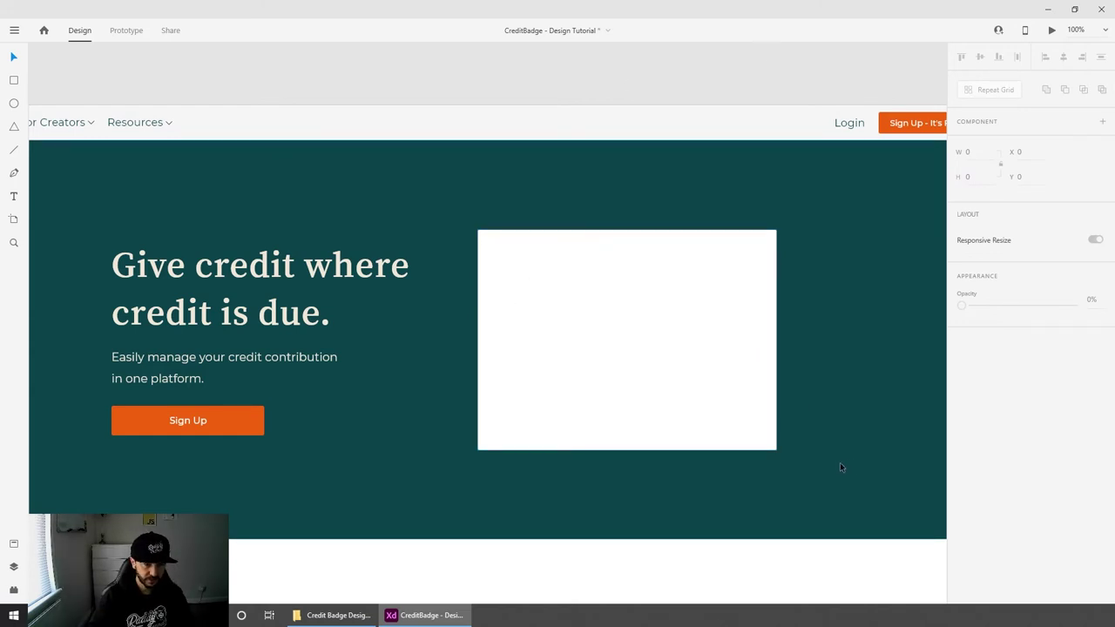
Step: Add a drop shadow to the box (black 16%, Y 3, blur 6) and check it
left_click(722, 349)
scroll(963, 394, "down", 2)
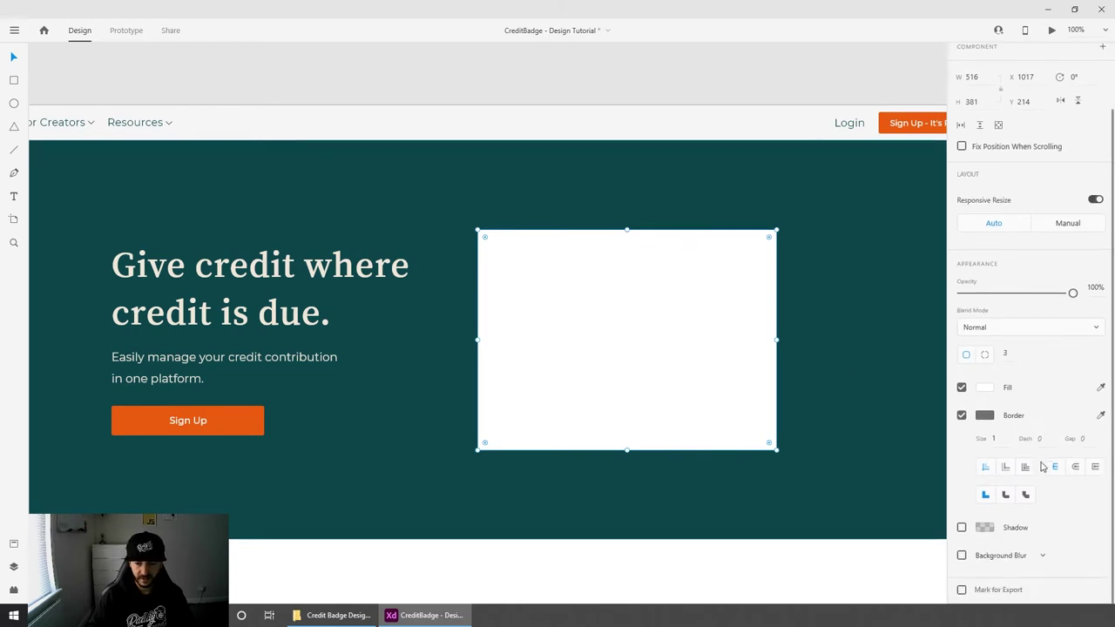
left_click(962, 528)
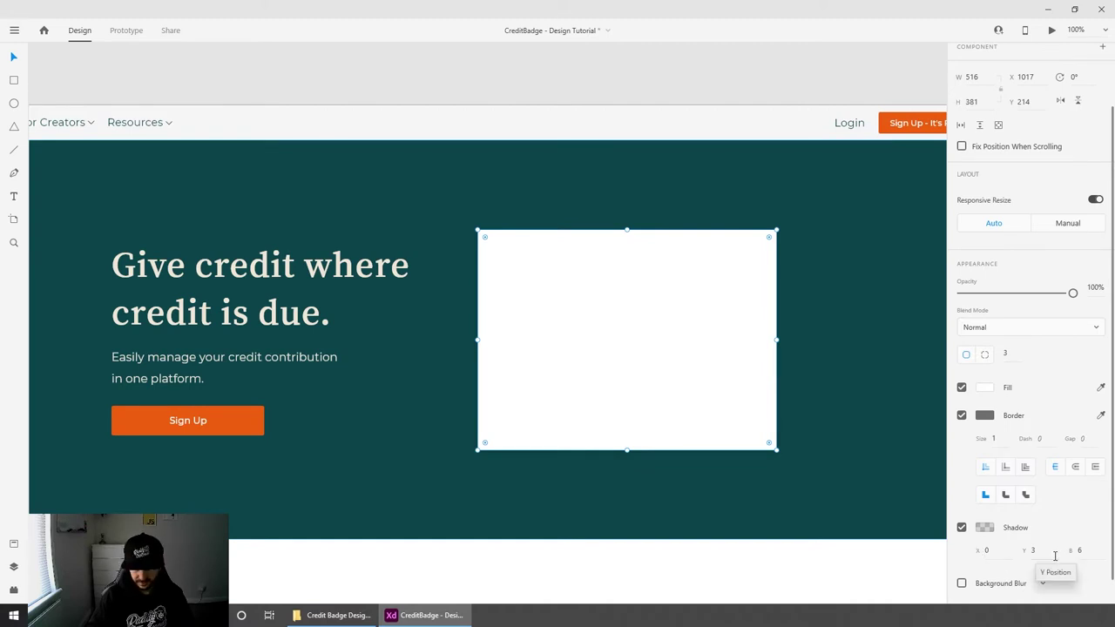
left_click(726, 102)
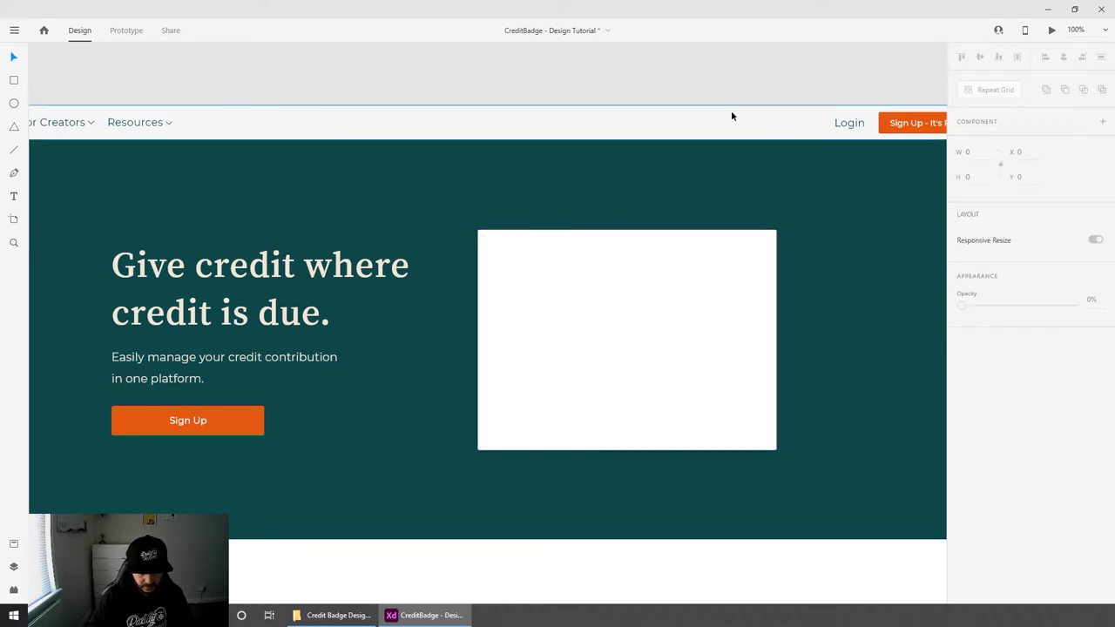
left_click(729, 377)
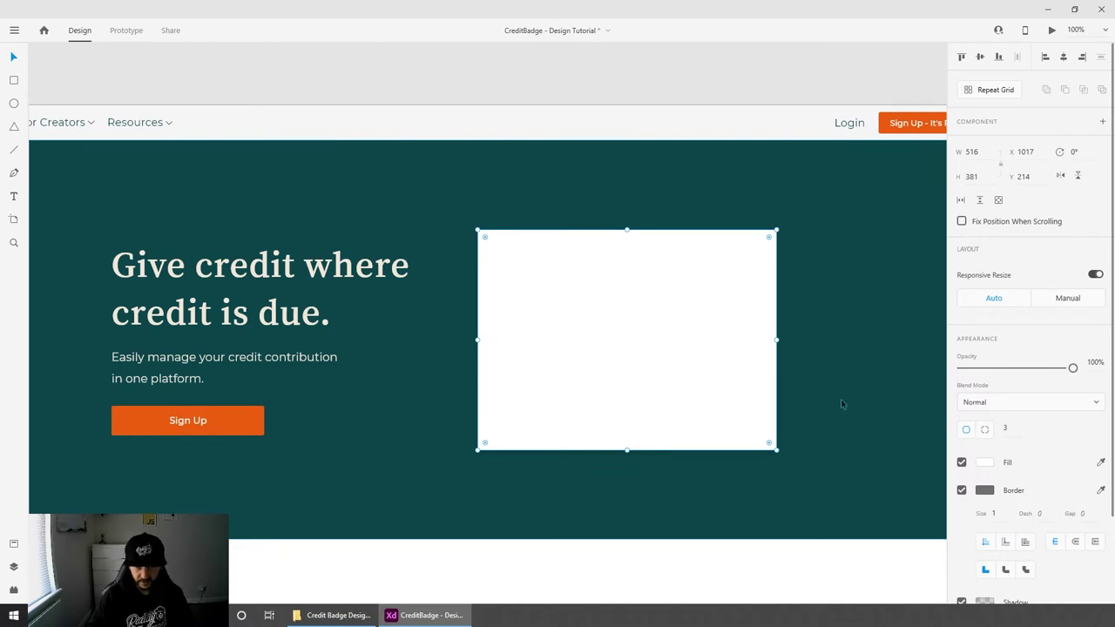
left_click(742, 80)
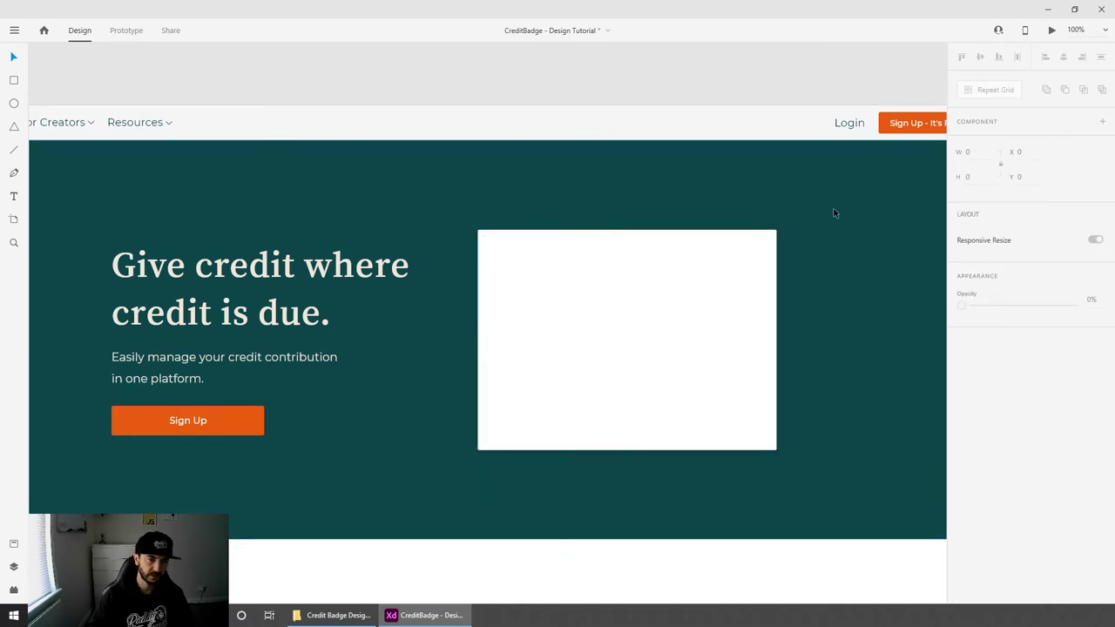
left_click(660, 233)
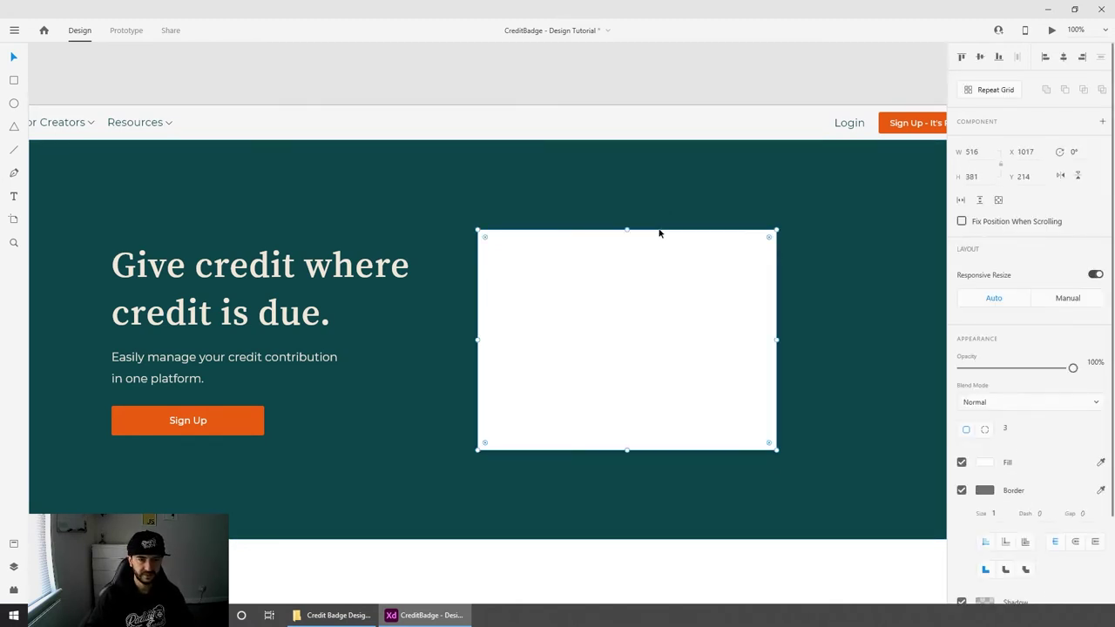
scroll(1010, 523, "down", 2)
left_click(982, 502)
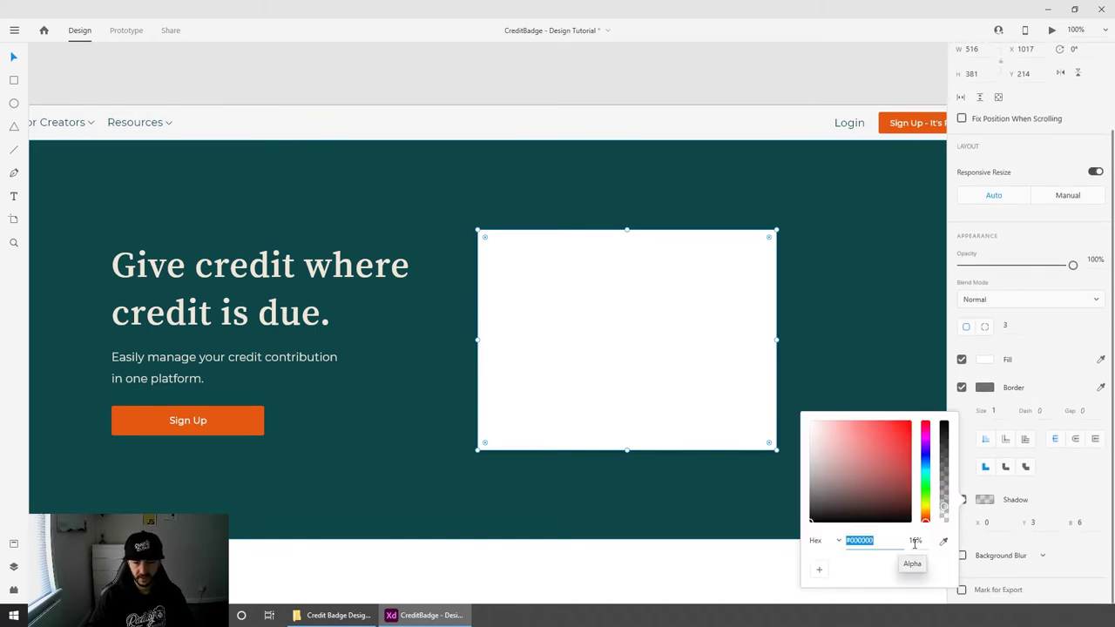
left_click(1063, 496)
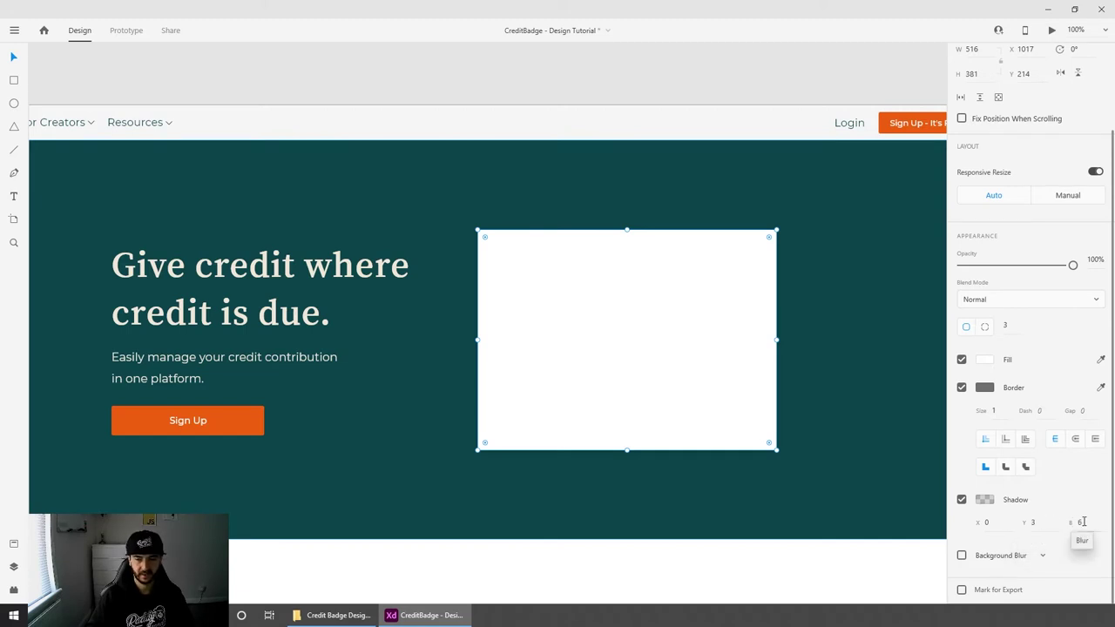
left_click(619, 87)
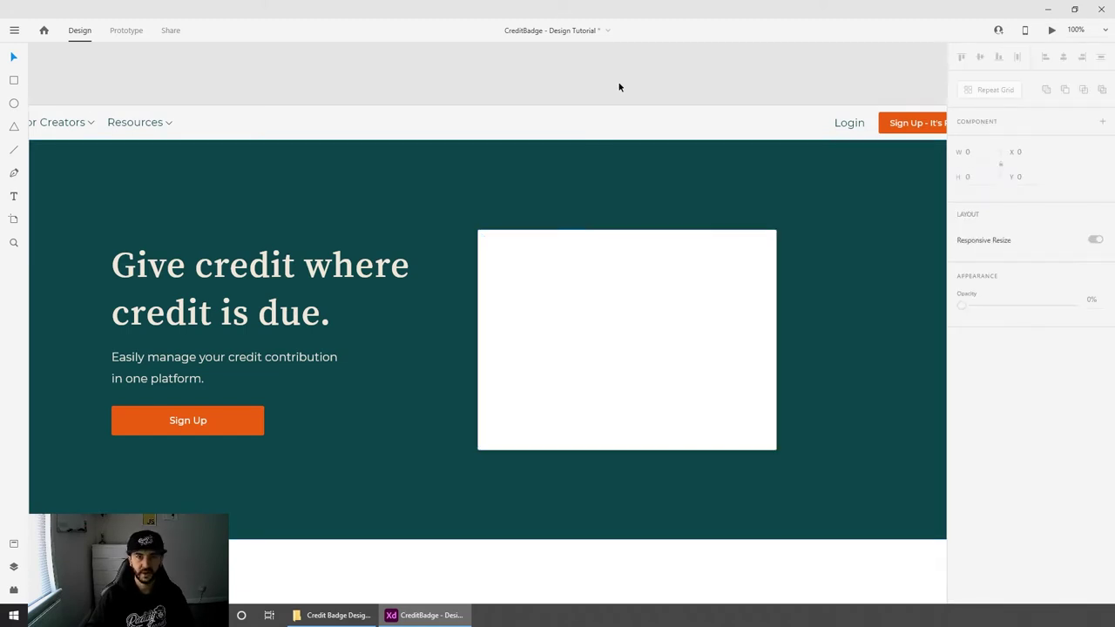
Step: Draw a wide thin rectangle across the top of the white dashboard card
scroll(709, 179, "up", 5)
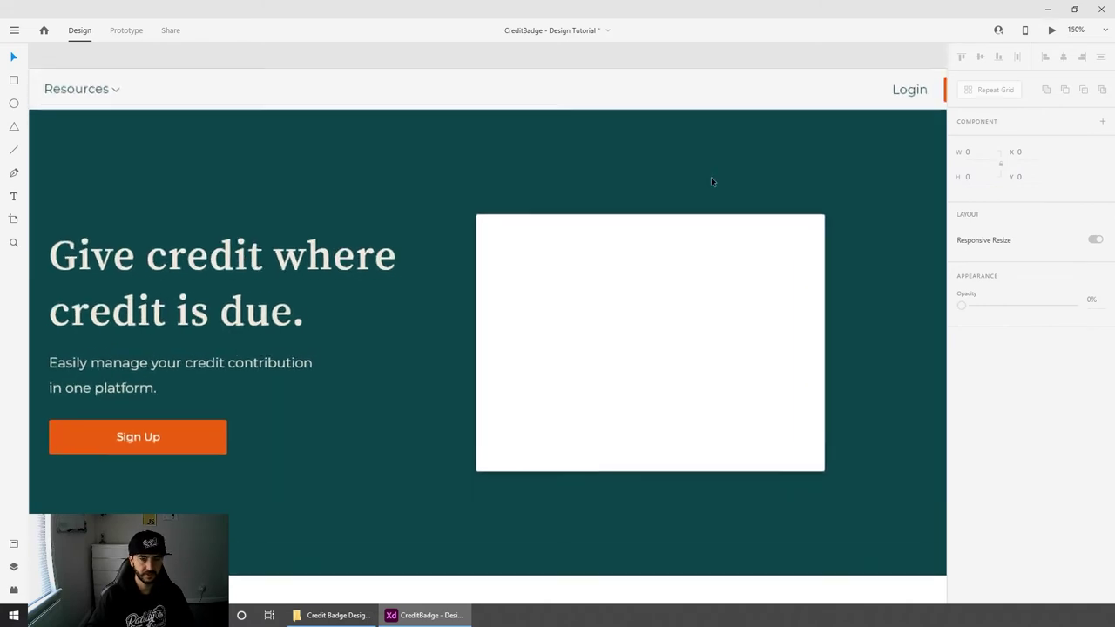
left_click_drag(766, 228, 421, 224)
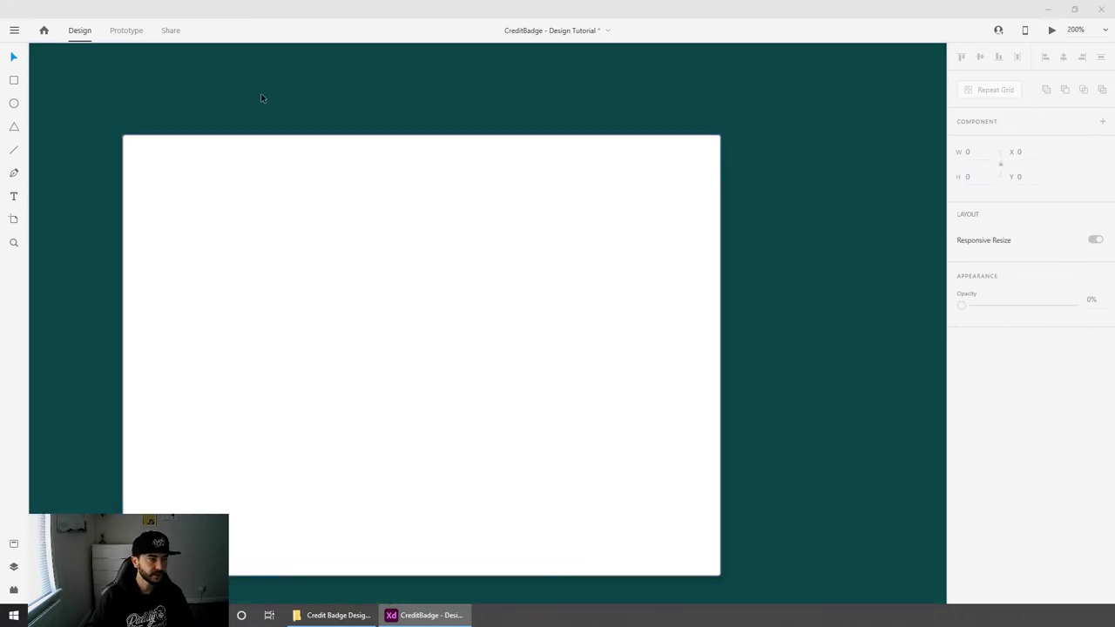
left_click(870, 107)
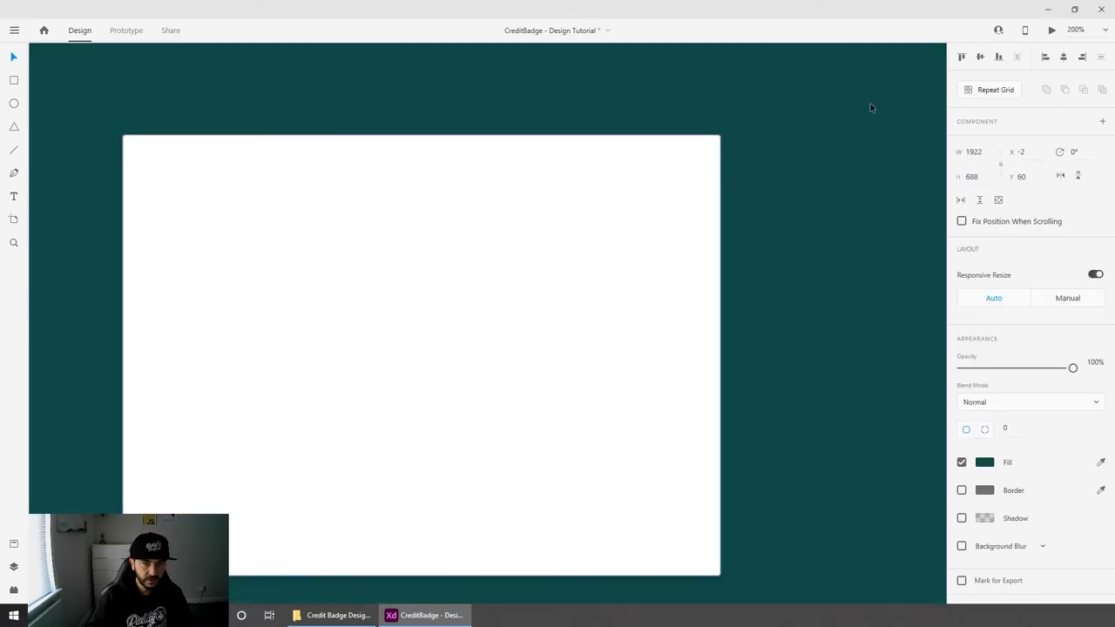
left_click(617, 381)
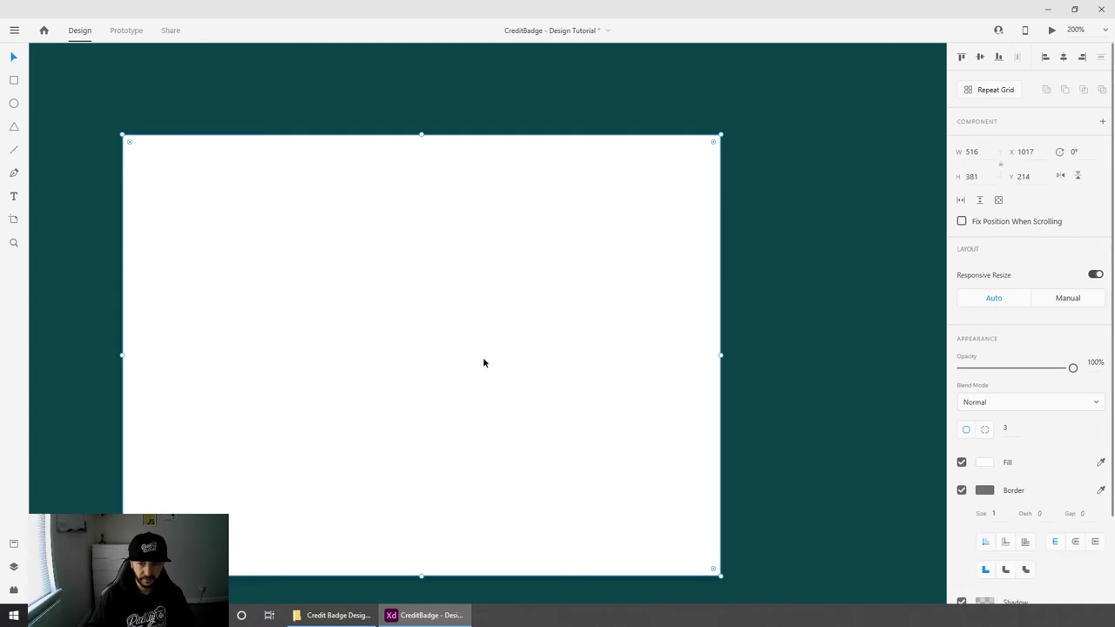
left_click(918, 442)
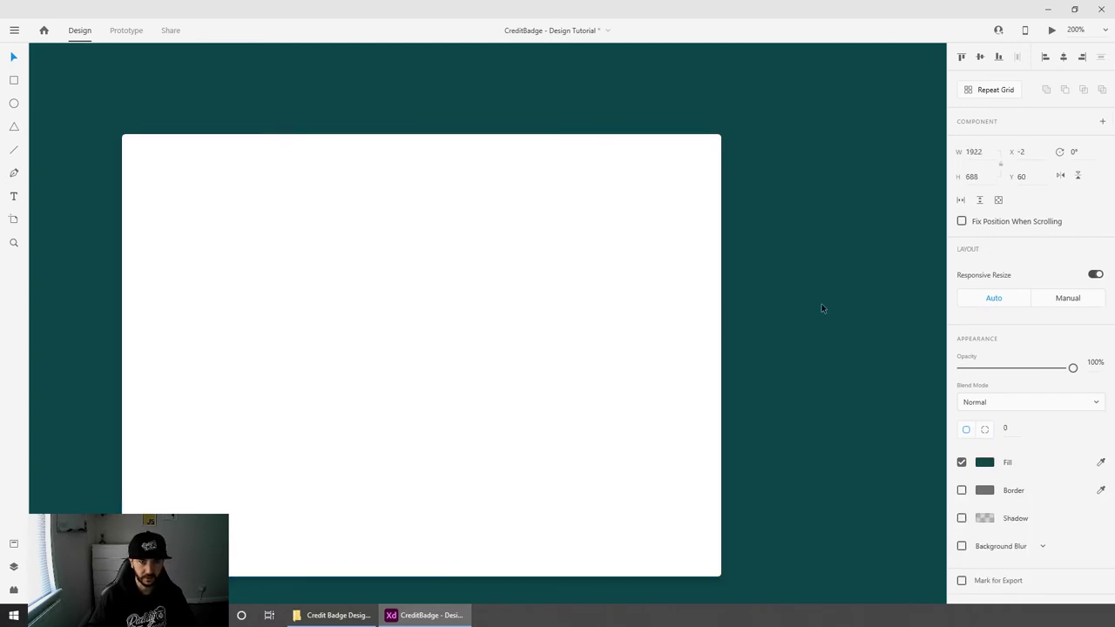
left_click(287, 178)
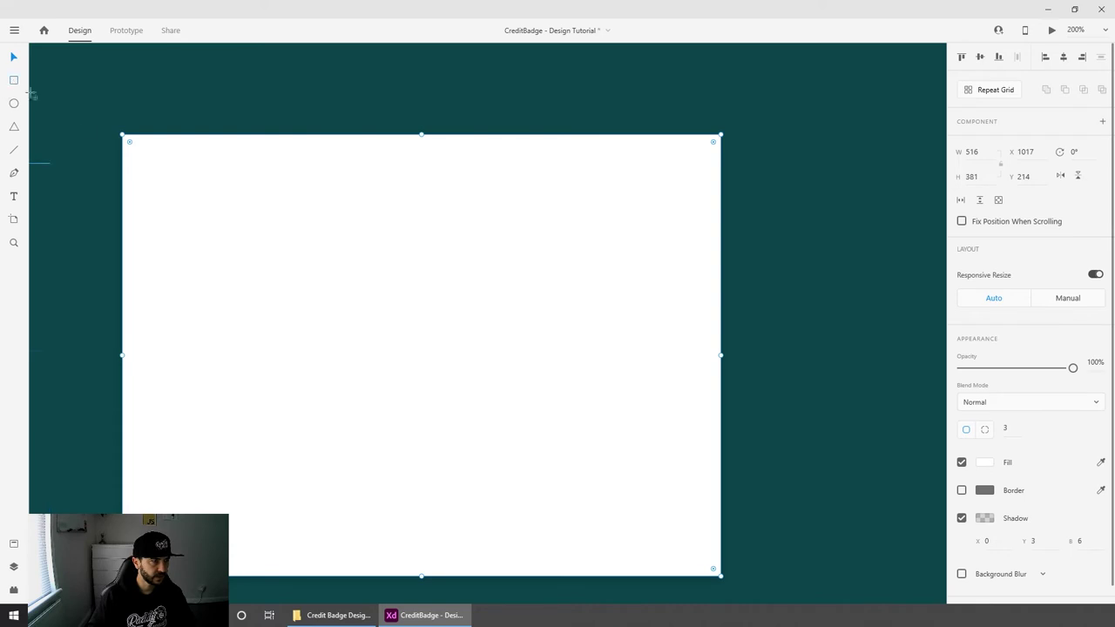
key("r")
mouse_move(122, 159)
left_mouse_down()
mouse_move(241, 217)
mouse_move(470, 232)
mouse_move(720, 217)
left_mouse_up()
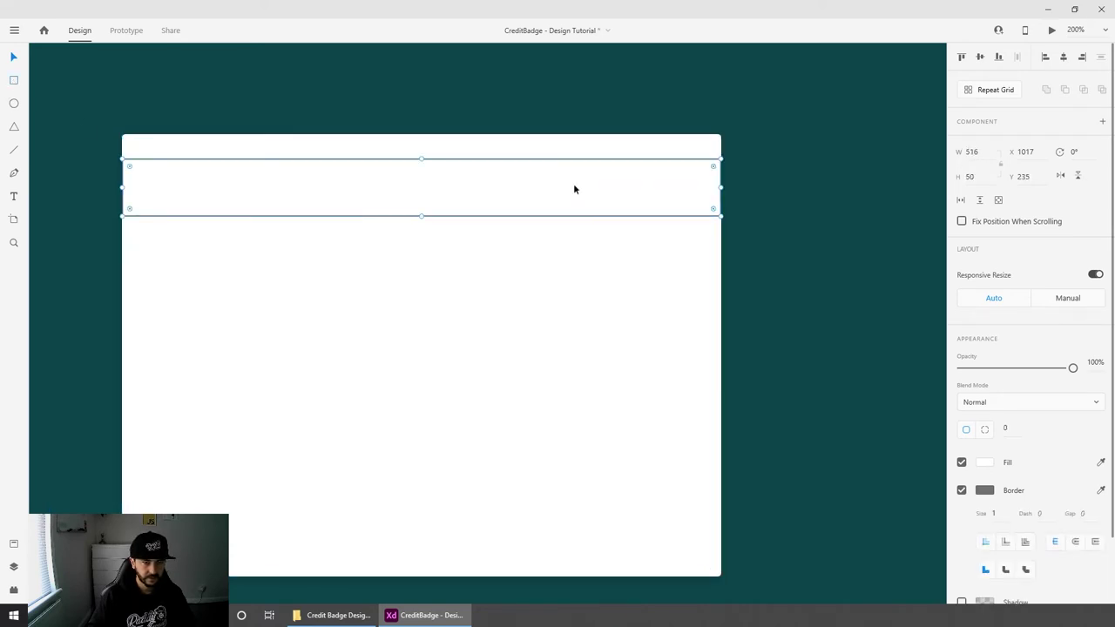
Step: Make the bar 18 high, borderless, light grey #F5F5F5, and align it to the card's top edge
left_click(987, 176)
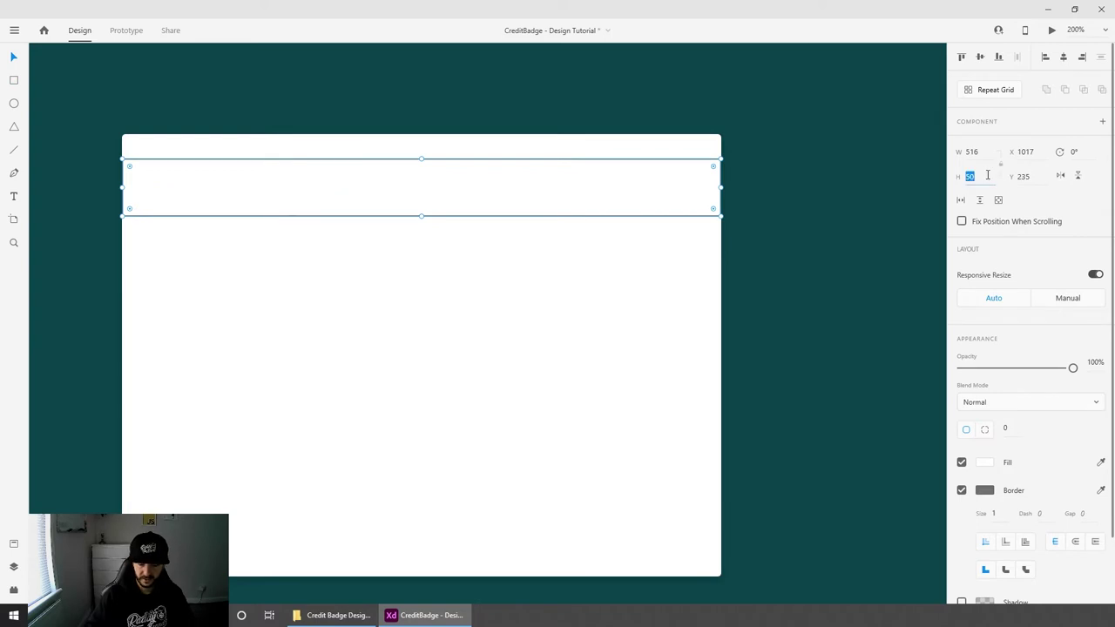
type("18")
key("Return")
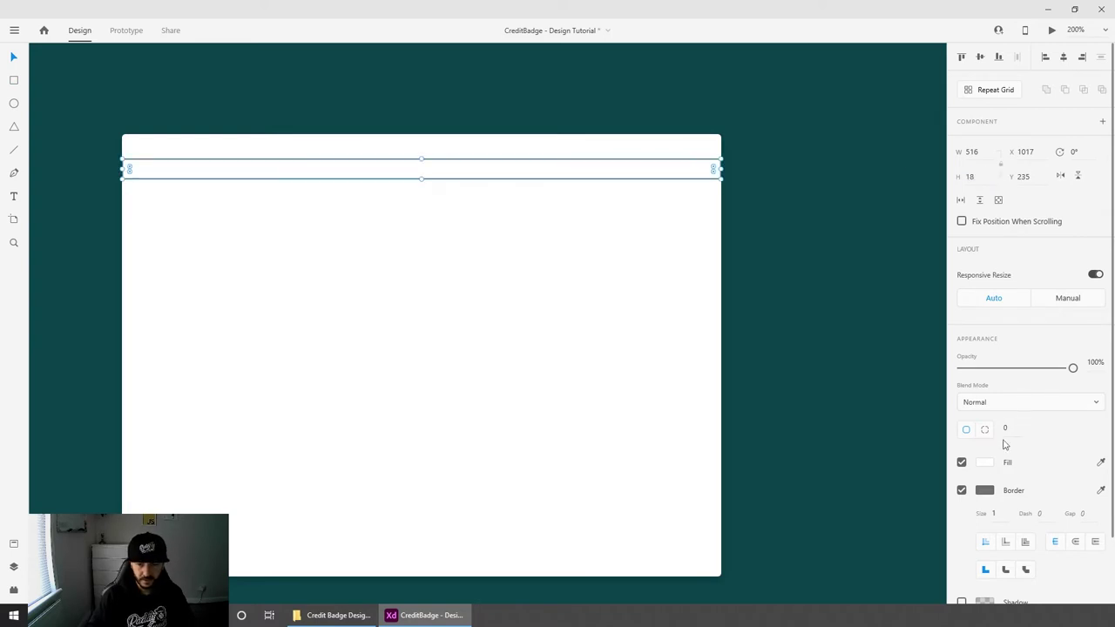
left_click(961, 491)
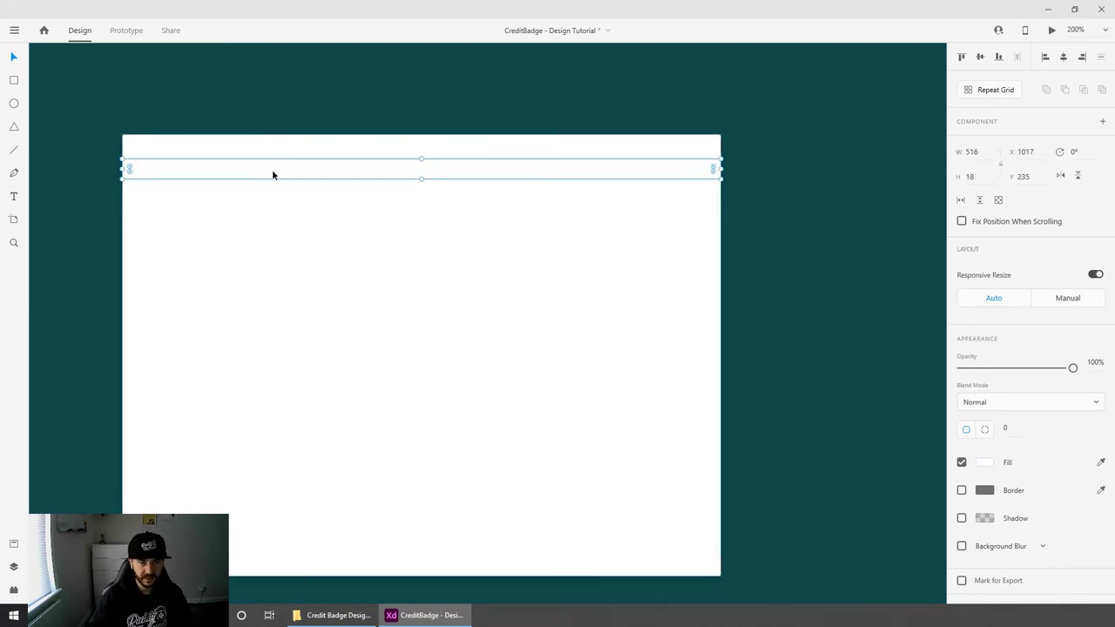
left_click(984, 463)
left_click_drag(810, 399, 806, 401)
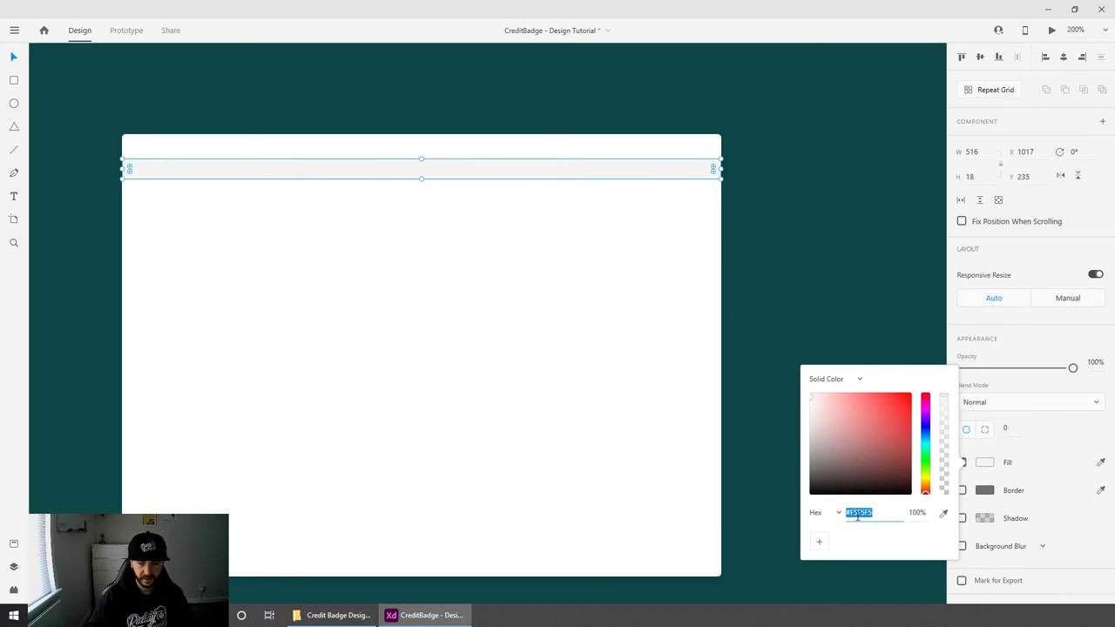
left_click_drag(430, 167, 430, 142)
Step: Round the grey bar's top two corners with a radius of 3
key("ctrl+equal")
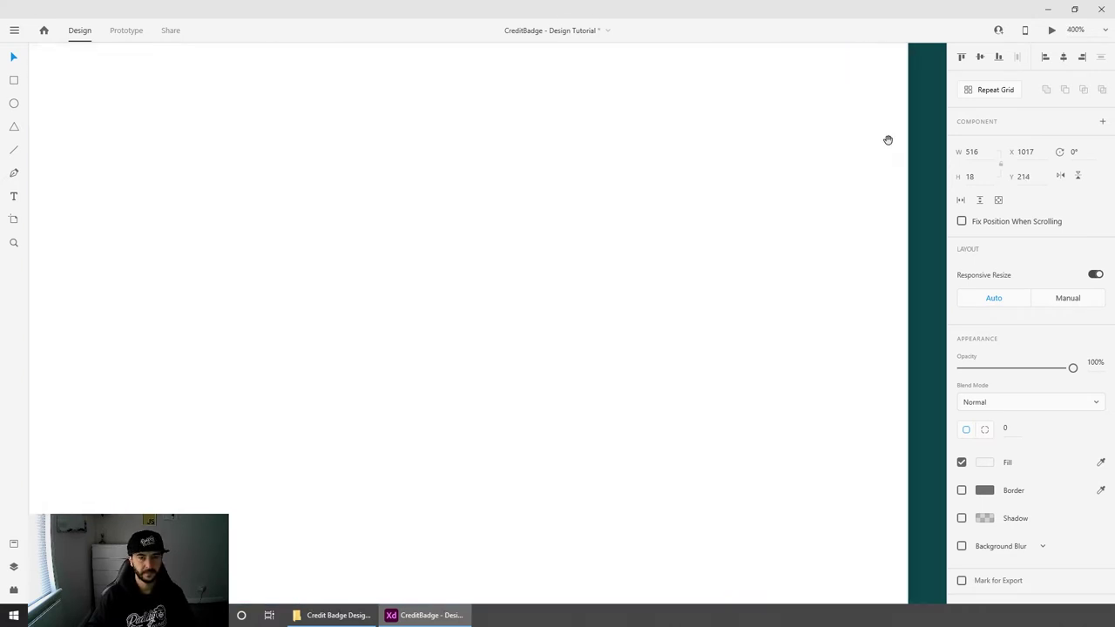
scroll(766, 331, "up", 5)
left_click(698, 230)
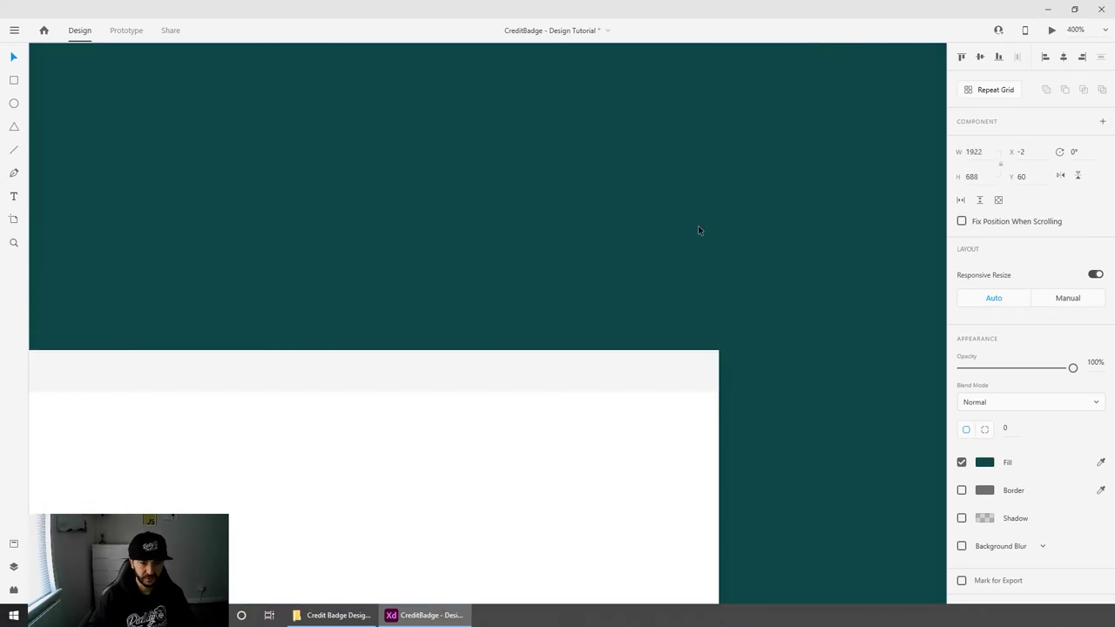
left_click(627, 373)
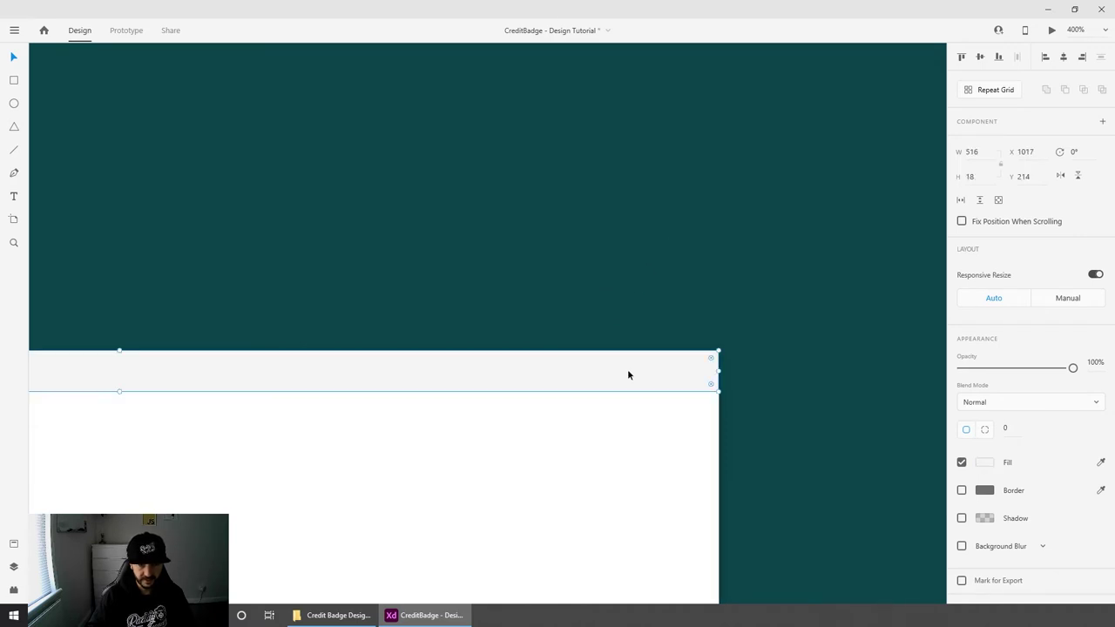
left_click(985, 430)
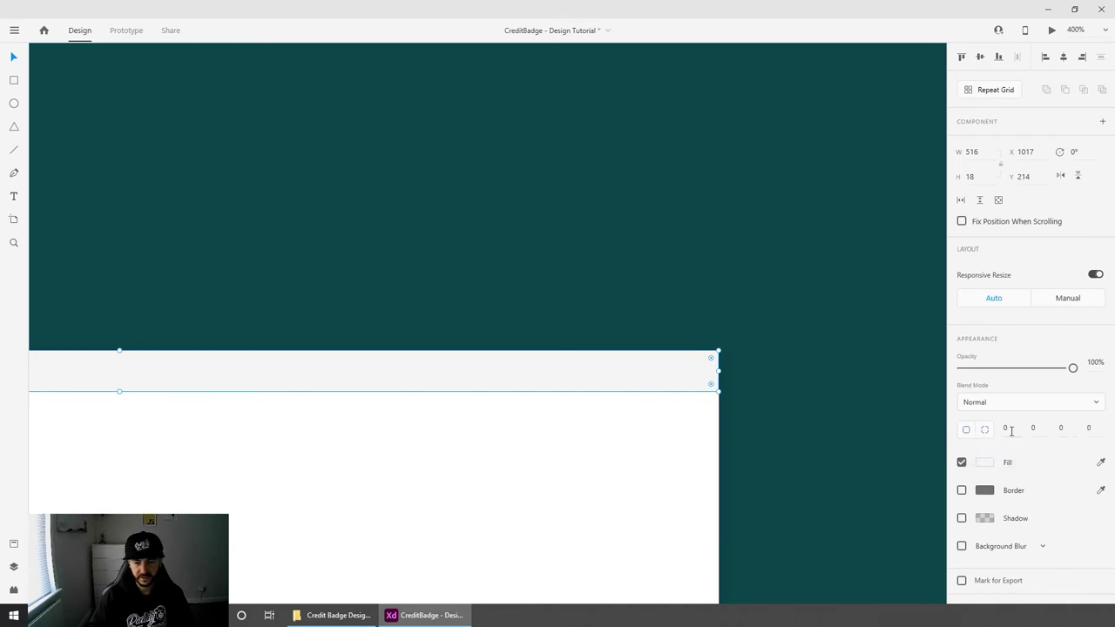
key("Tab")
type("3")
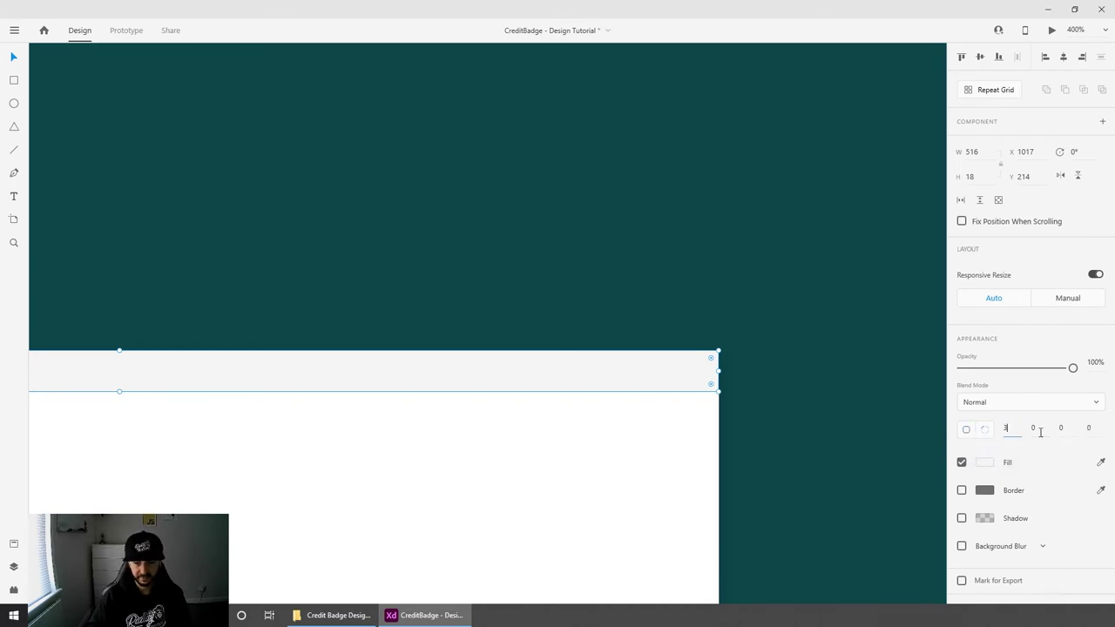
key("Tab")
left_click(754, 241)
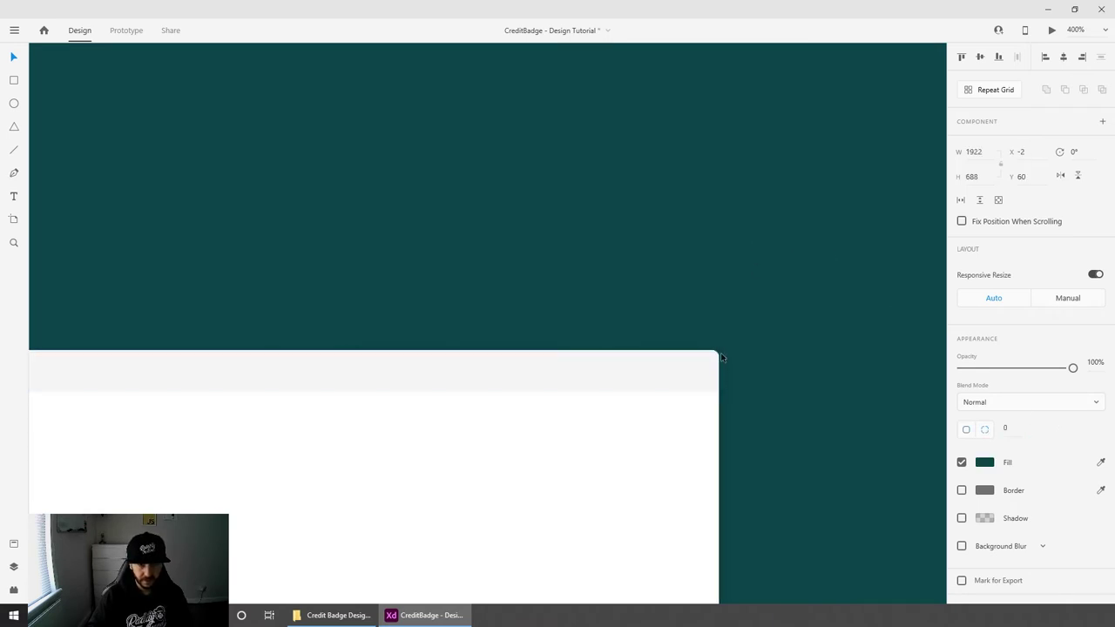
scroll(749, 418, "down", 3)
scroll(706, 435, "left", 3)
left_click_drag(701, 404, 592, 358)
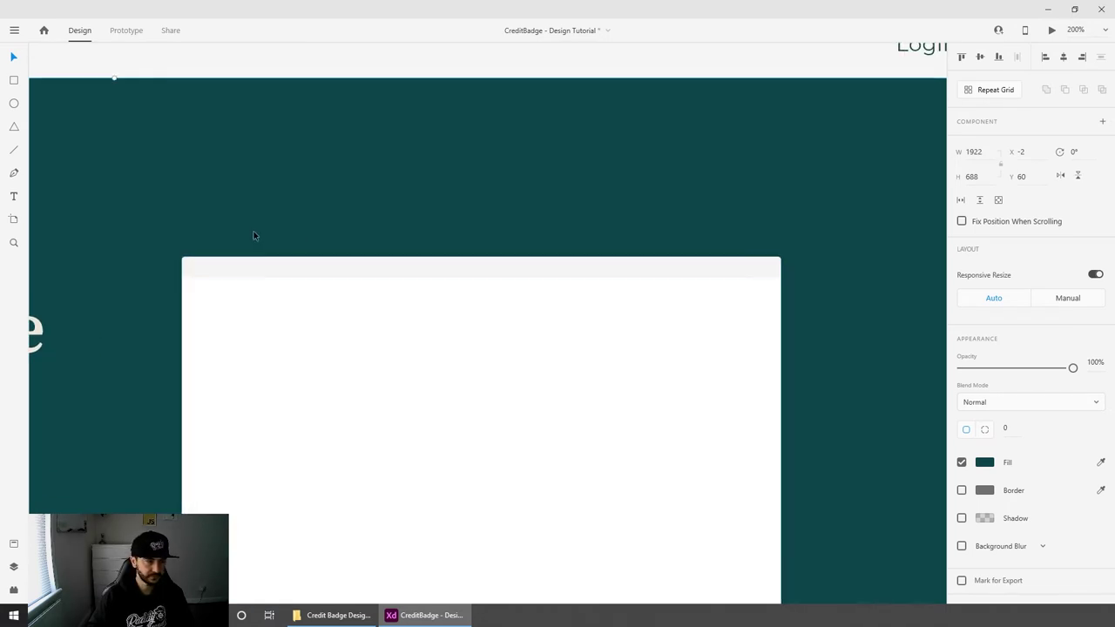
scroll(251, 236, "up", 3)
left_click_drag(209, 273, 577, 356)
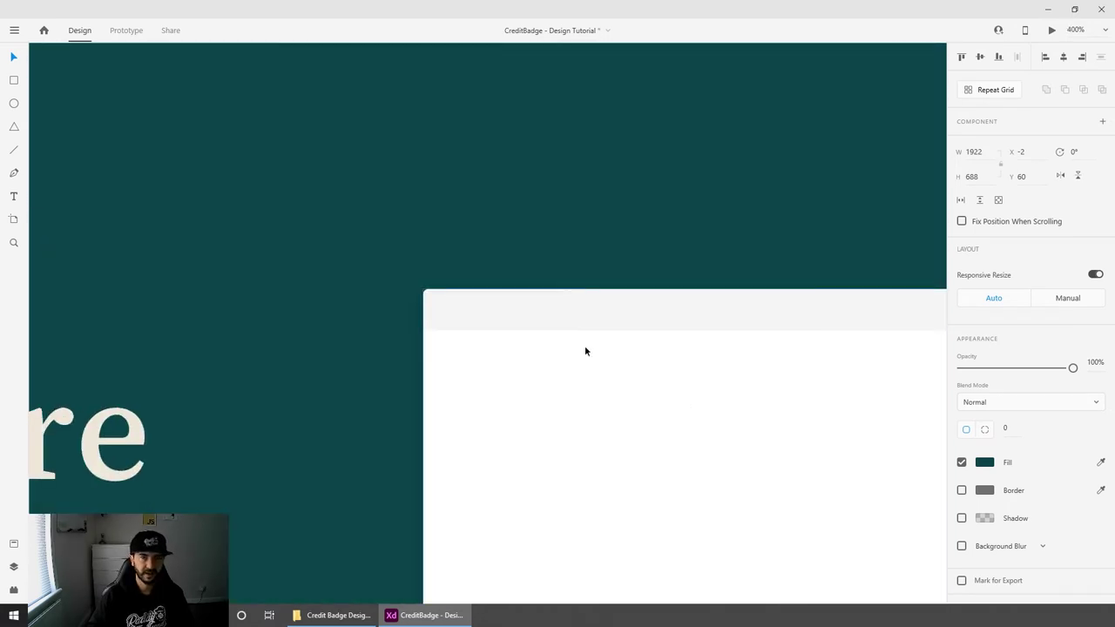
Step: Draw a small borderless circle at the left end of the grey header bar
scroll(536, 302, "up", 2)
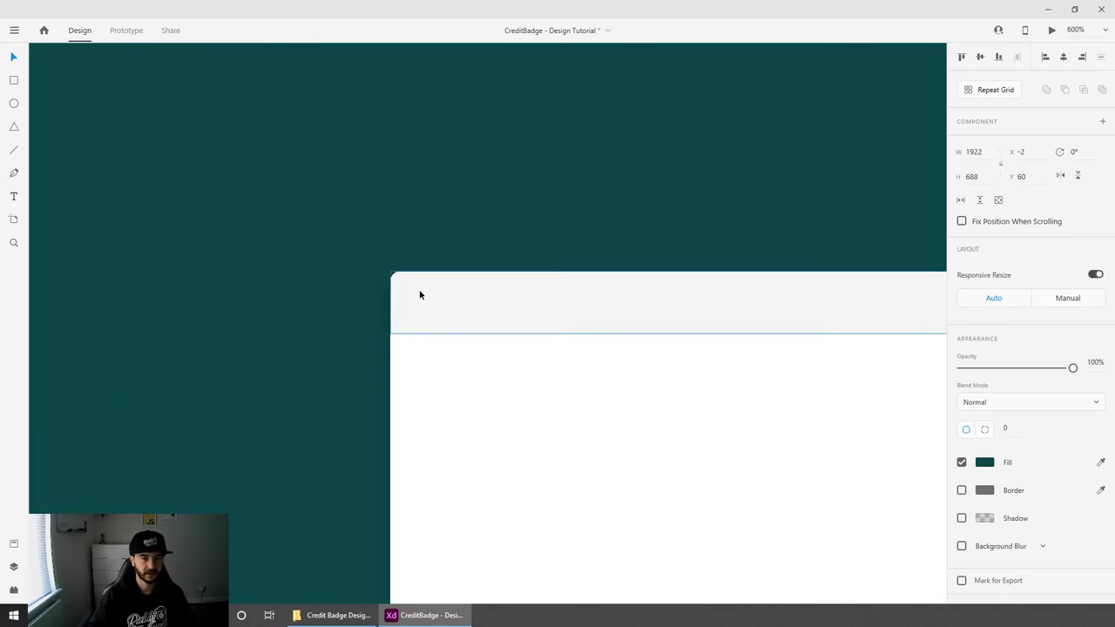
left_click(14, 104)
left_click_drag(415, 293, 439, 317)
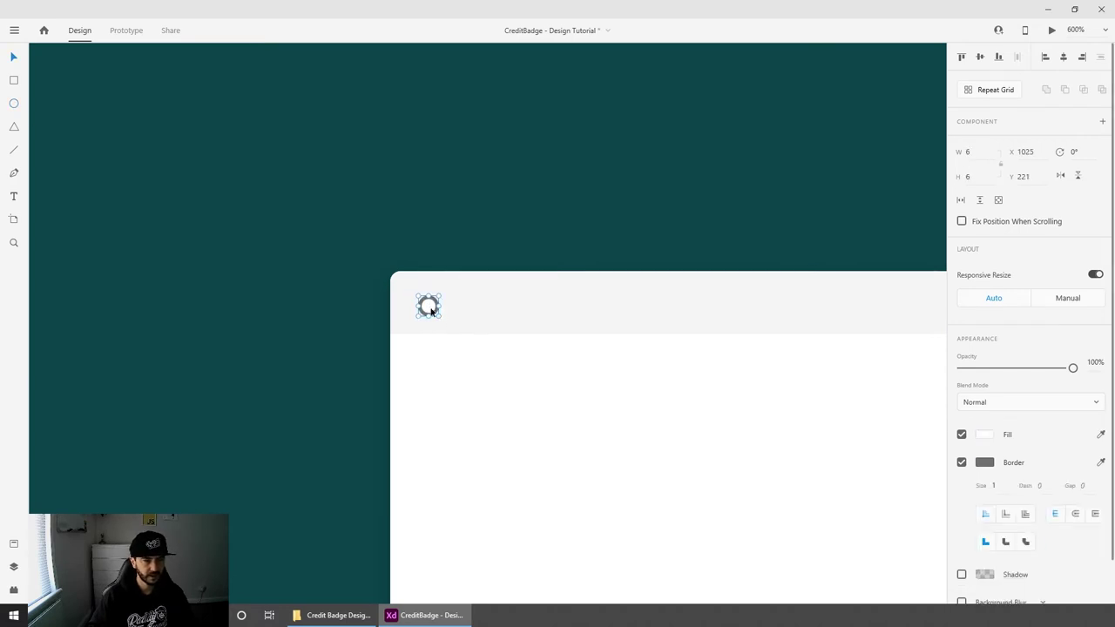
left_click(962, 463)
left_click_drag(433, 310, 428, 305)
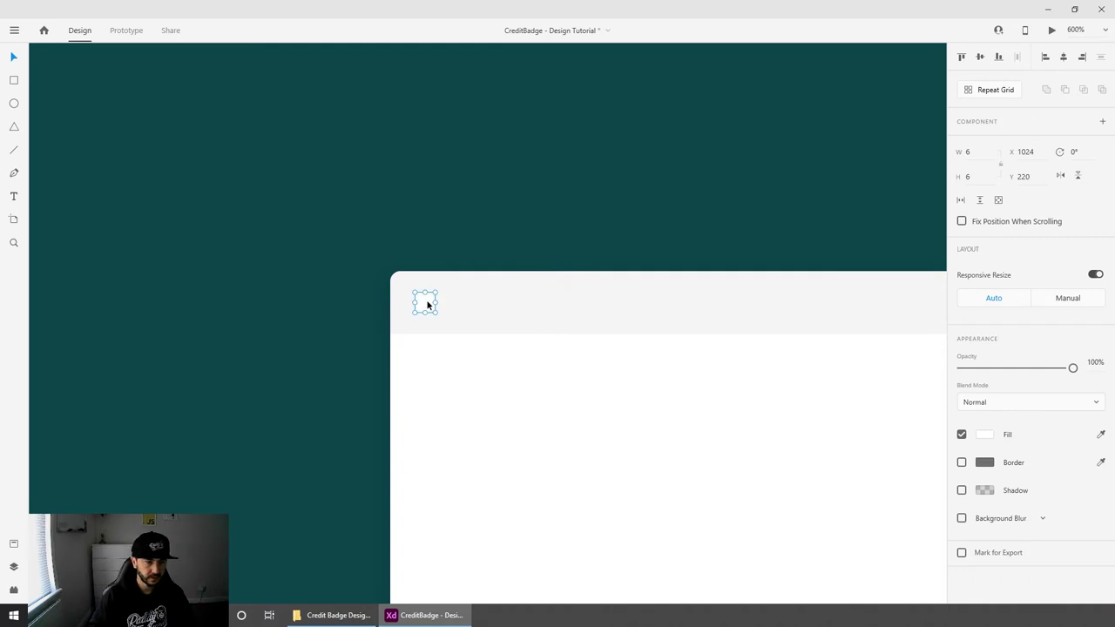
Step: Size the circle to 4 × 4 and copy it into a row of three dots
left_click(972, 151)
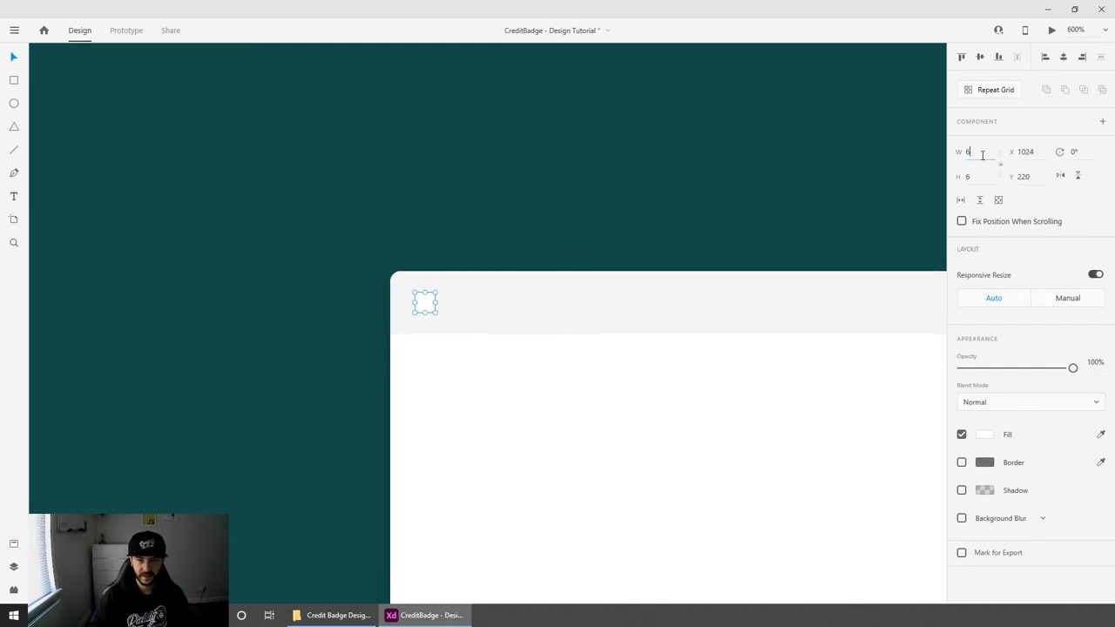
type("4")
key("Return")
left_click(983, 177)
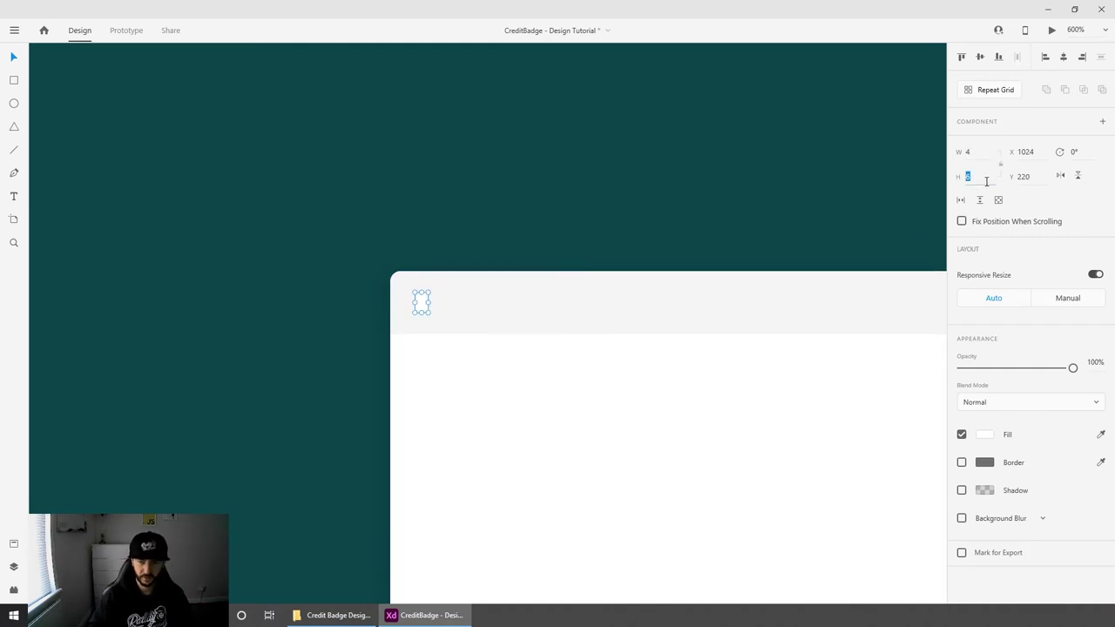
type("4")
key("Return")
left_click_drag(418, 296, 463, 305)
left_click(436, 220)
key("ctrl+minus")
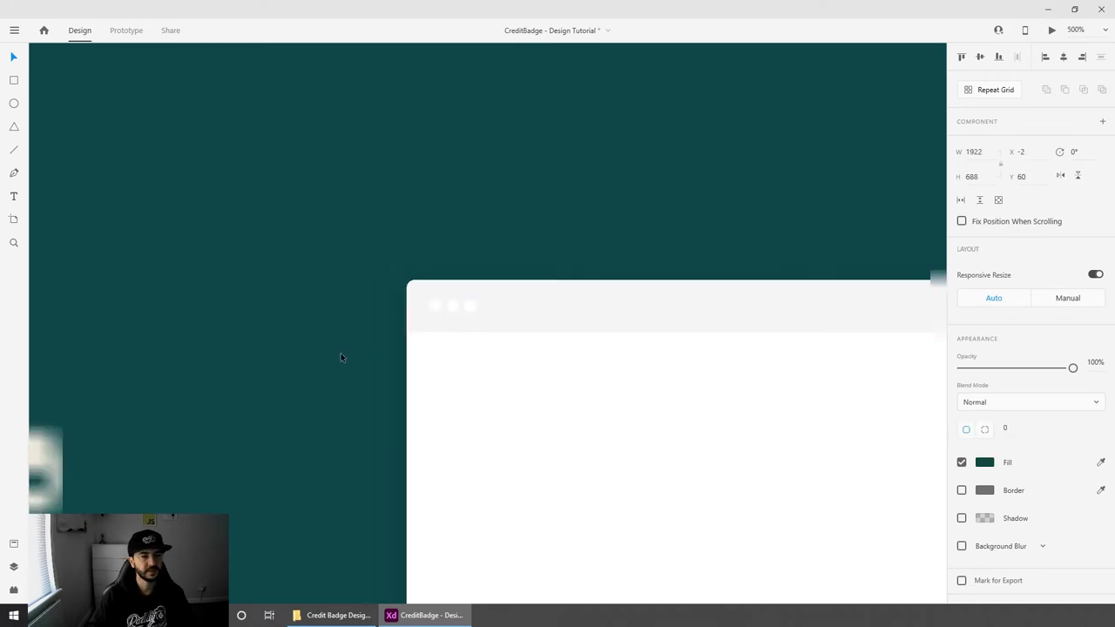
key("ctrl+minus")
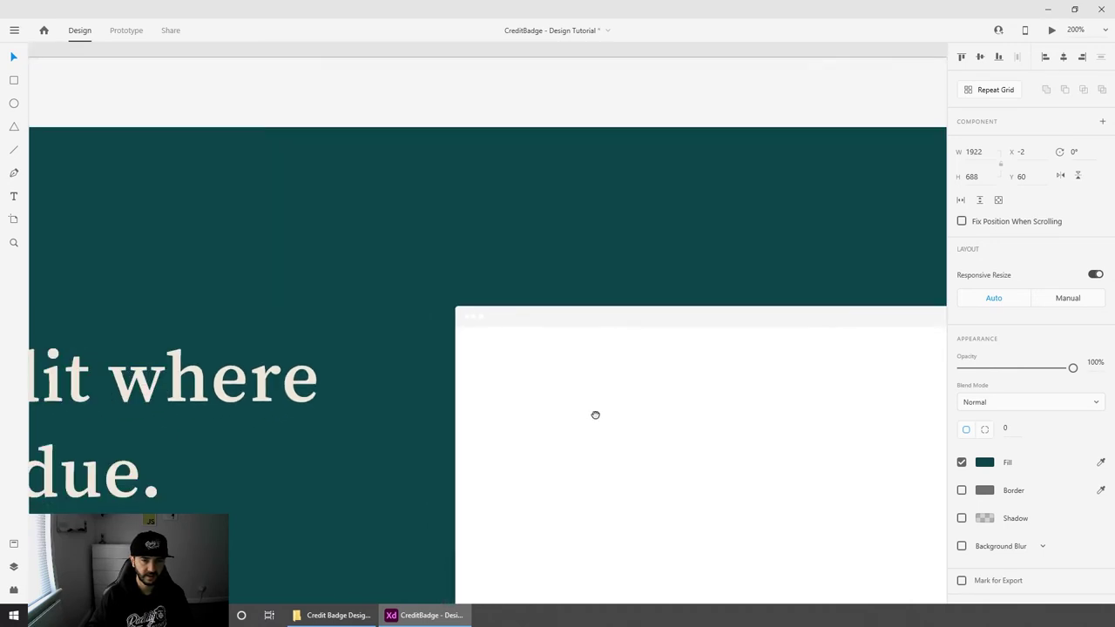
left_click_drag(595, 413, 386, 321)
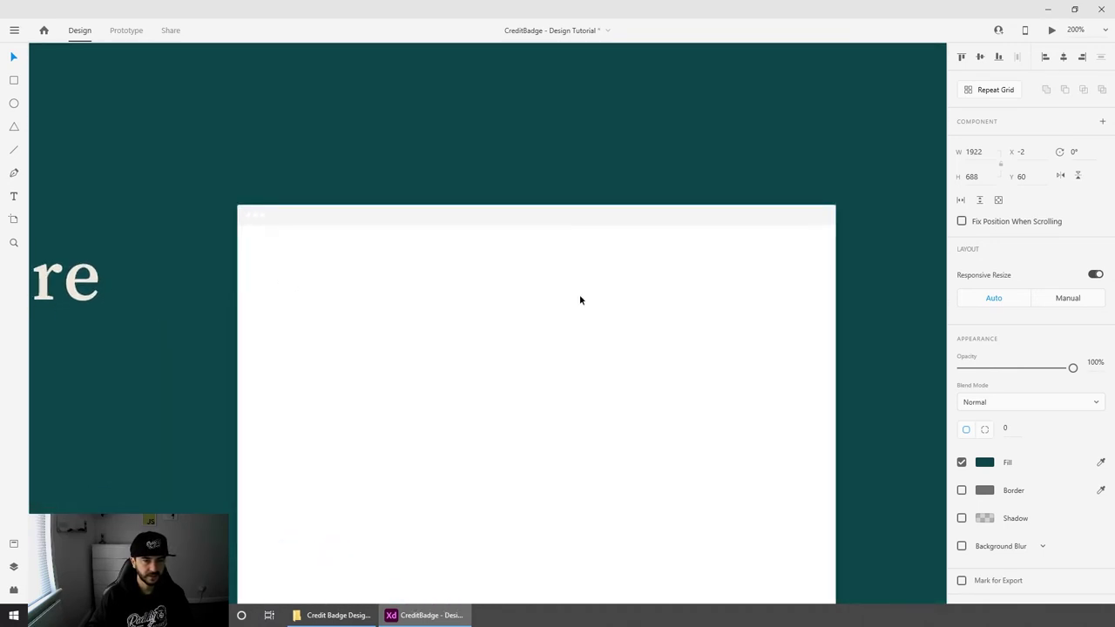
key("ctrl+minus")
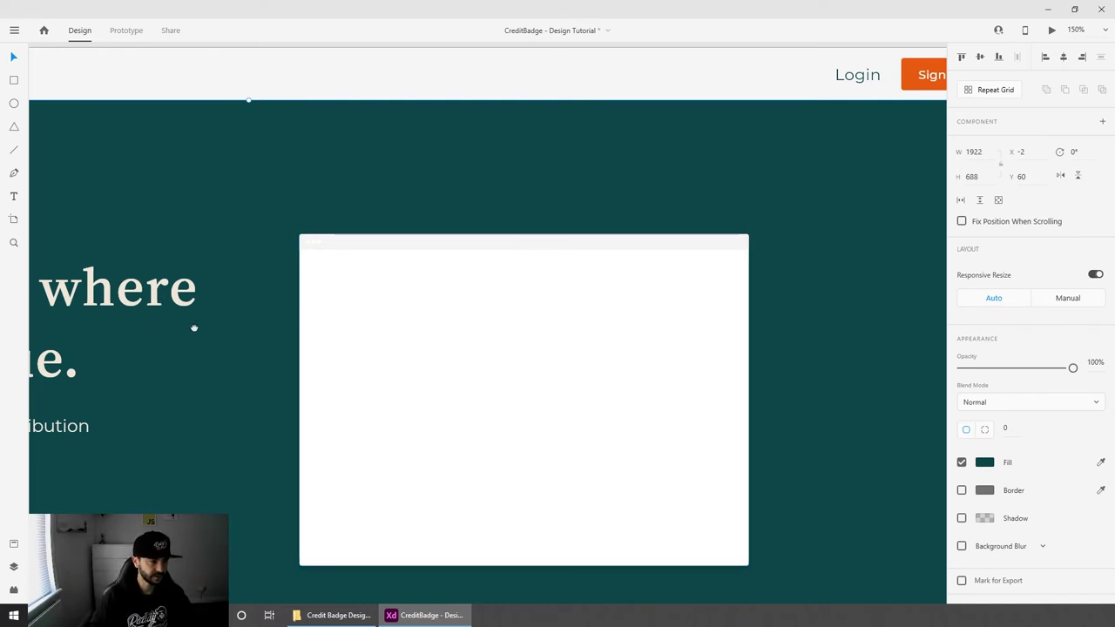
left_click_drag(106, 326, 435, 281)
left_click(392, 244)
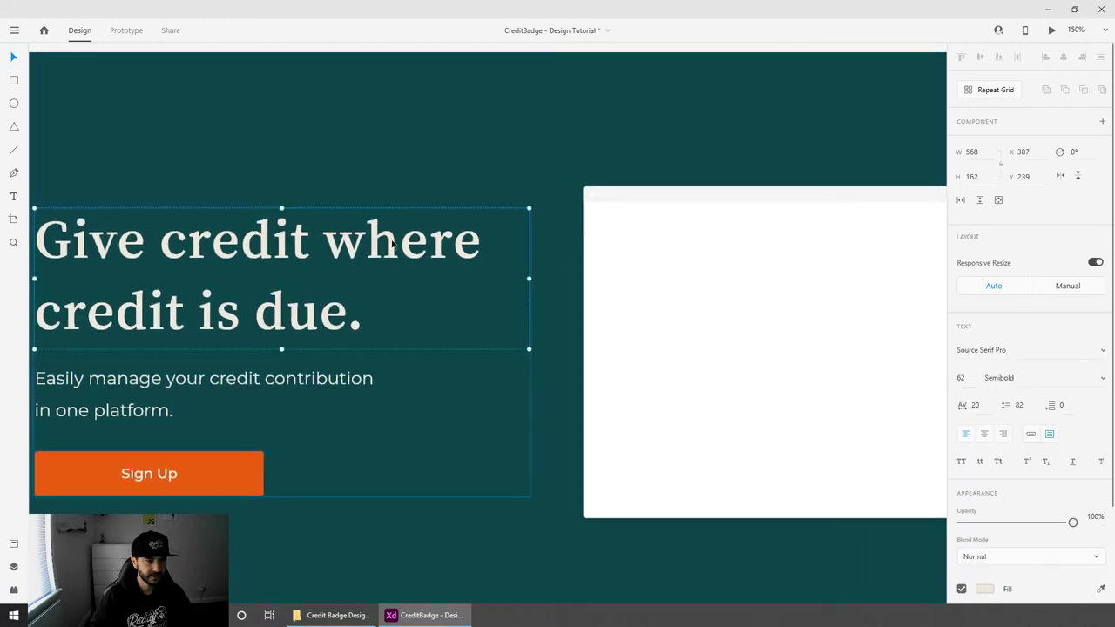
Step: Paste a copy of the heading onto the card and colour it dark teal #0E4749
left_click_drag(392, 244, 501, 264)
key("ctrl+x")
left_click(570, 244)
key("ctrl+v")
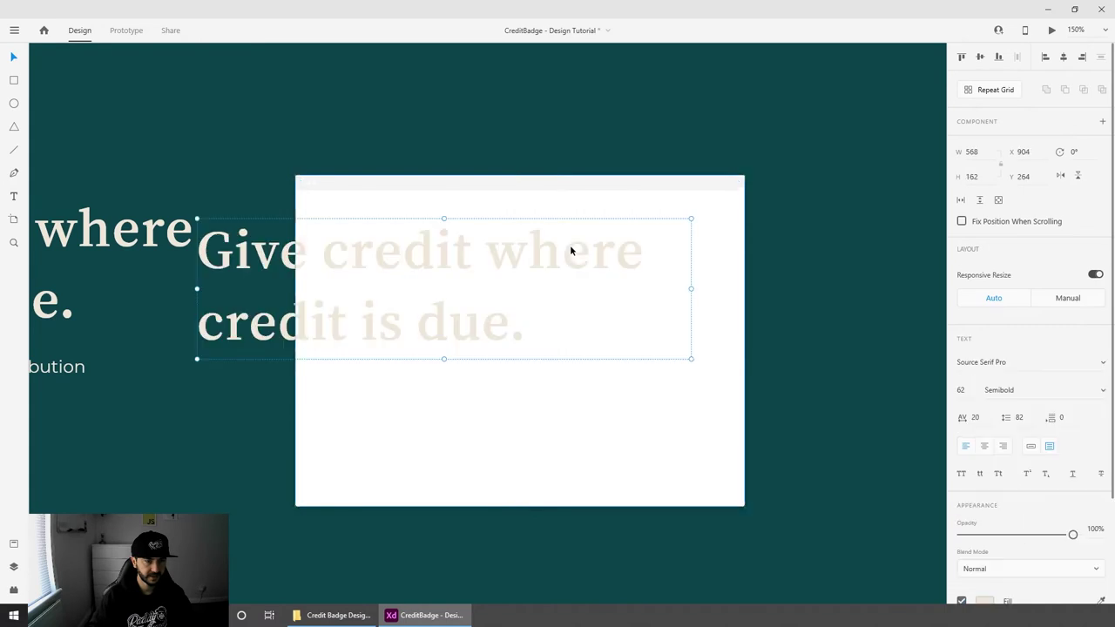
left_click_drag(351, 255, 536, 251)
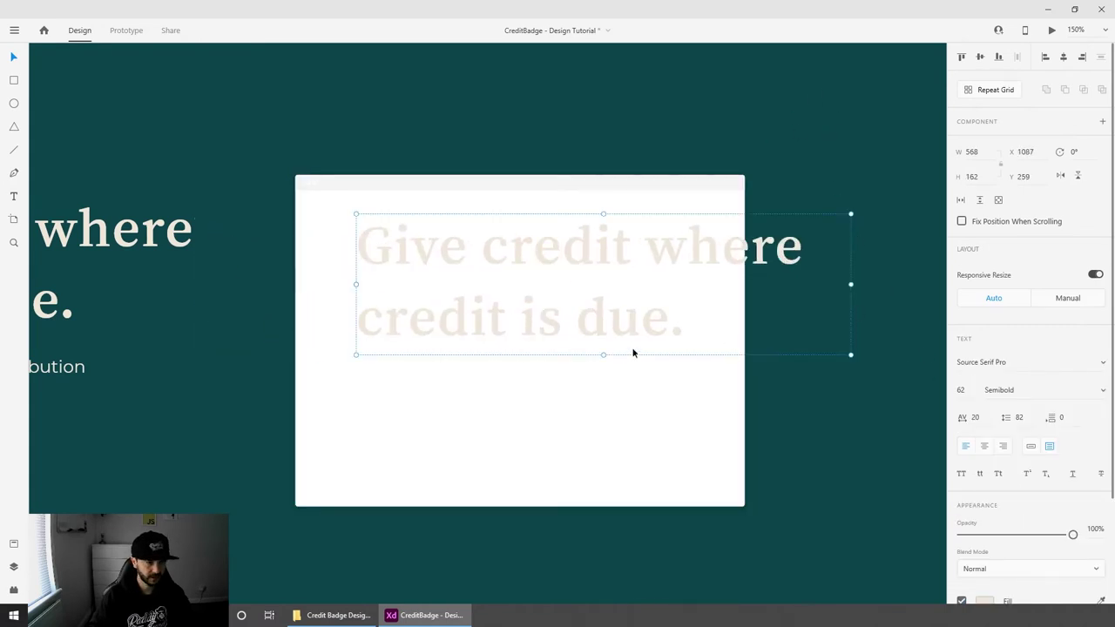
left_click(13, 544)
left_click(91, 188)
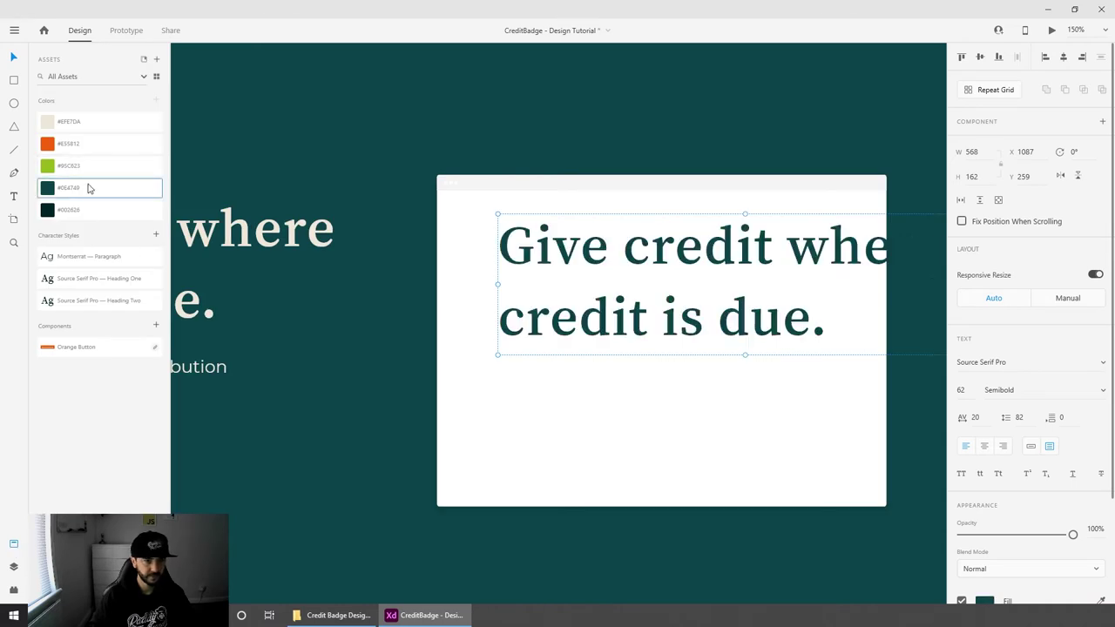
Step: Change the copied heading's text to 'Project Dashboard'
double_click(756, 254)
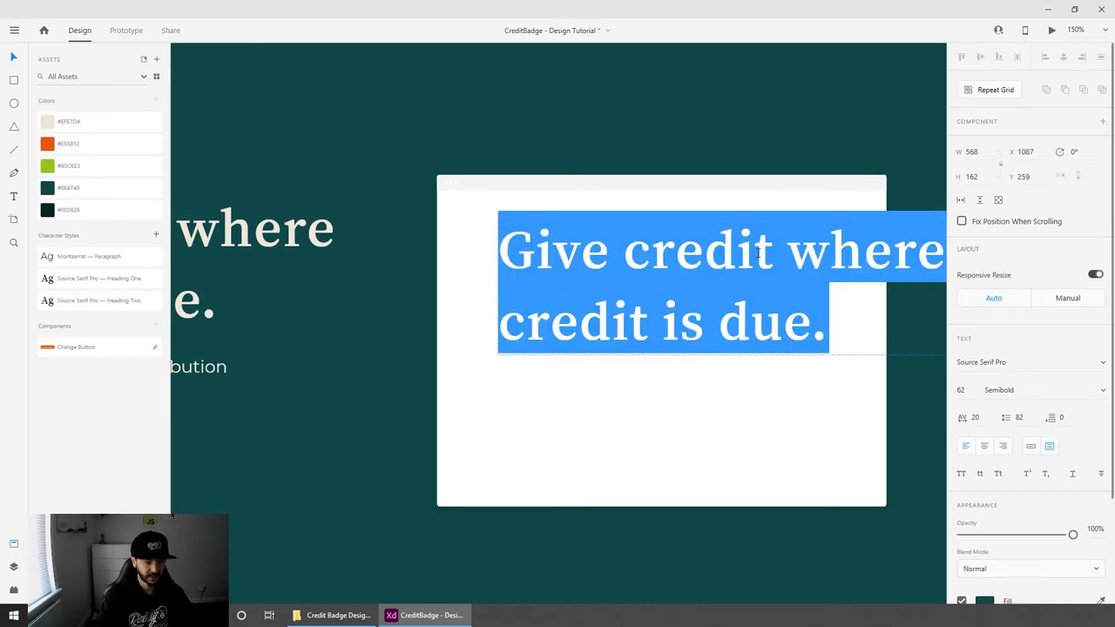
type("Project Das")
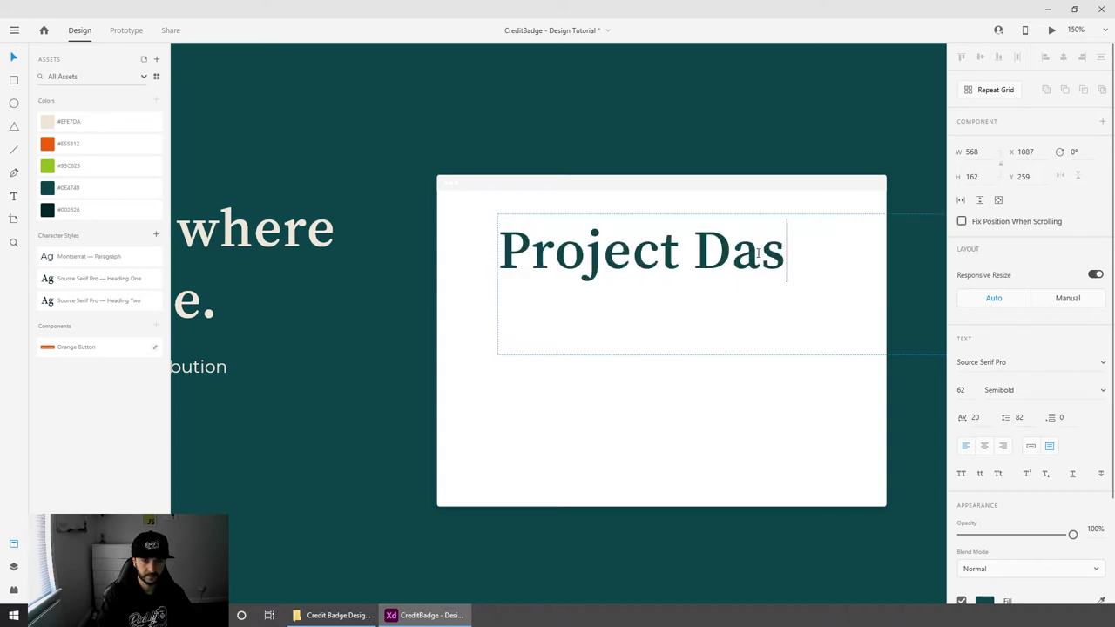
type("hbo")
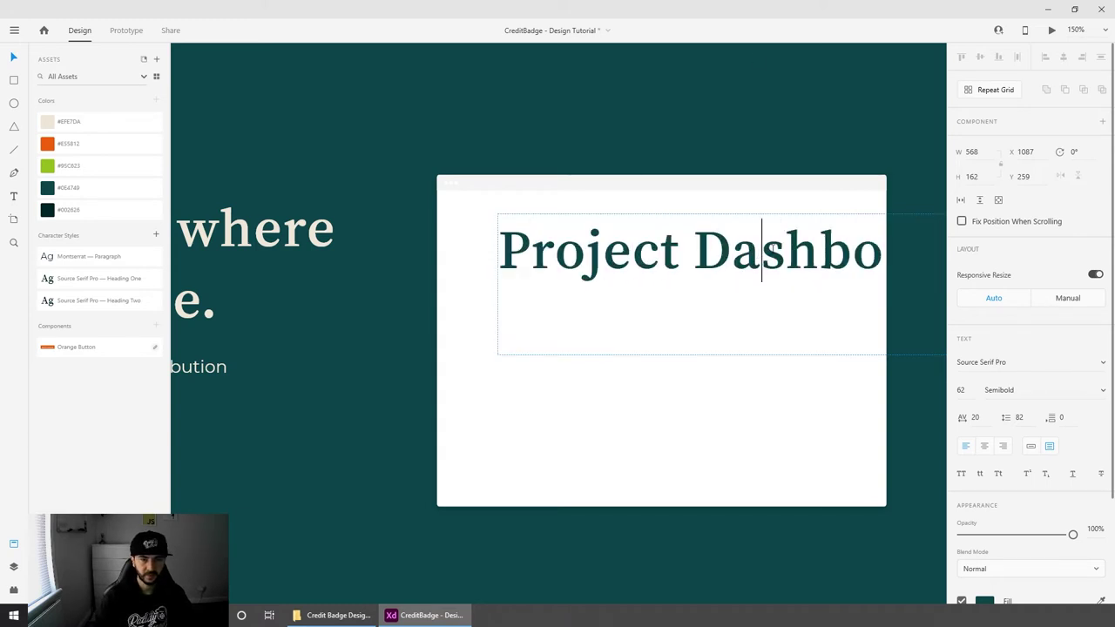
type("ard")
key("ctrl+a")
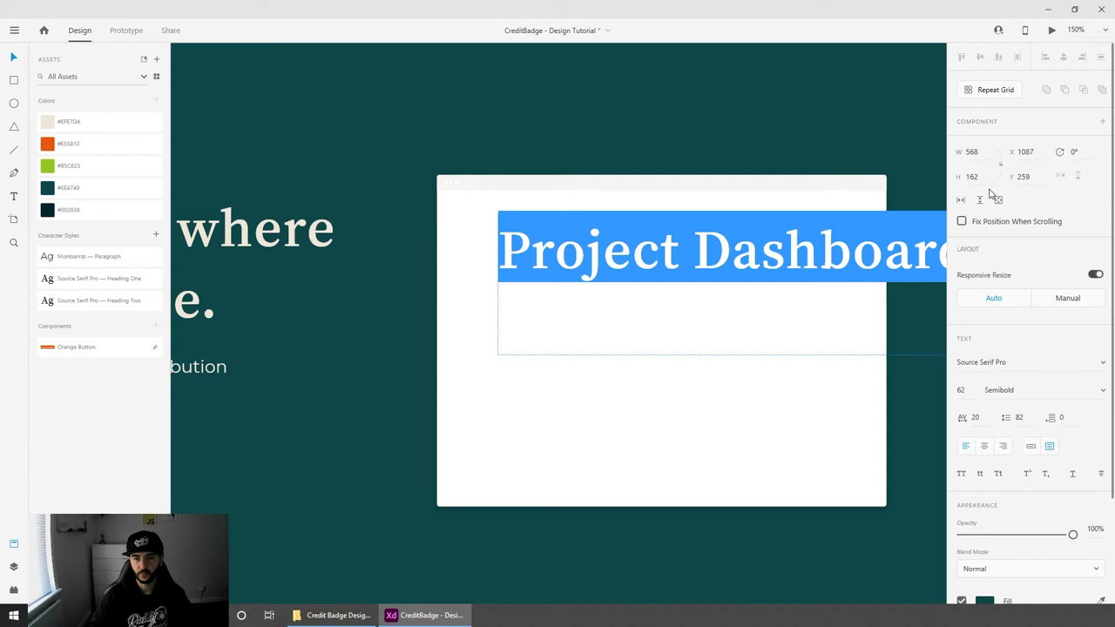
Step: Step the Project Dashboard heading's font size down to 22
left_click(962, 390)
type("42")
key("Return")
key("shift+Down")
key("shift+Down")
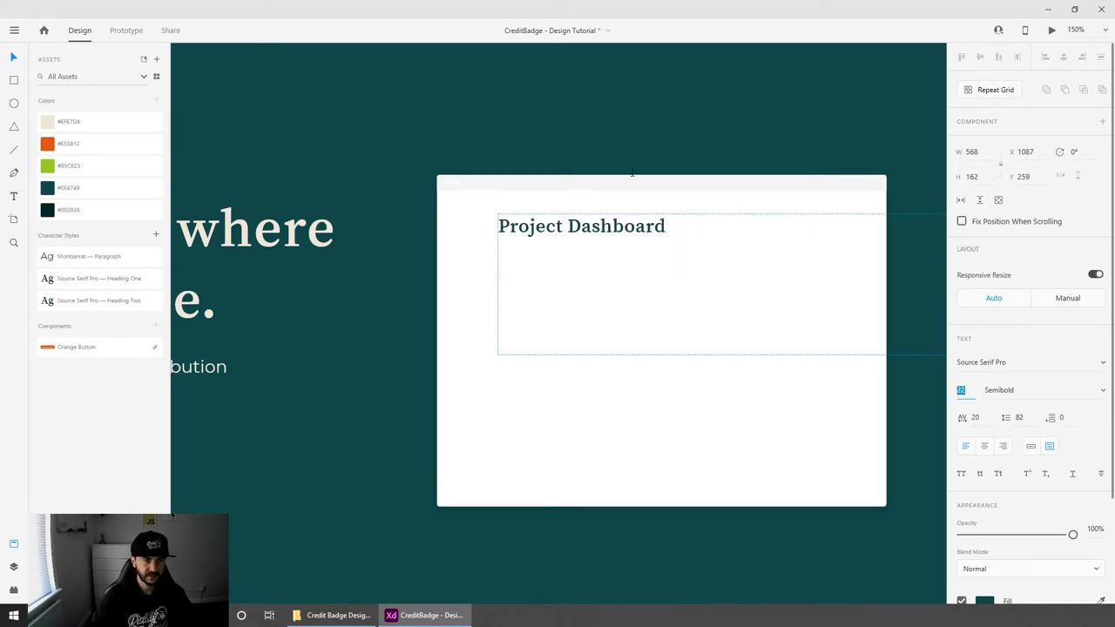
key("Escape")
scroll(537, 183, "right", 3)
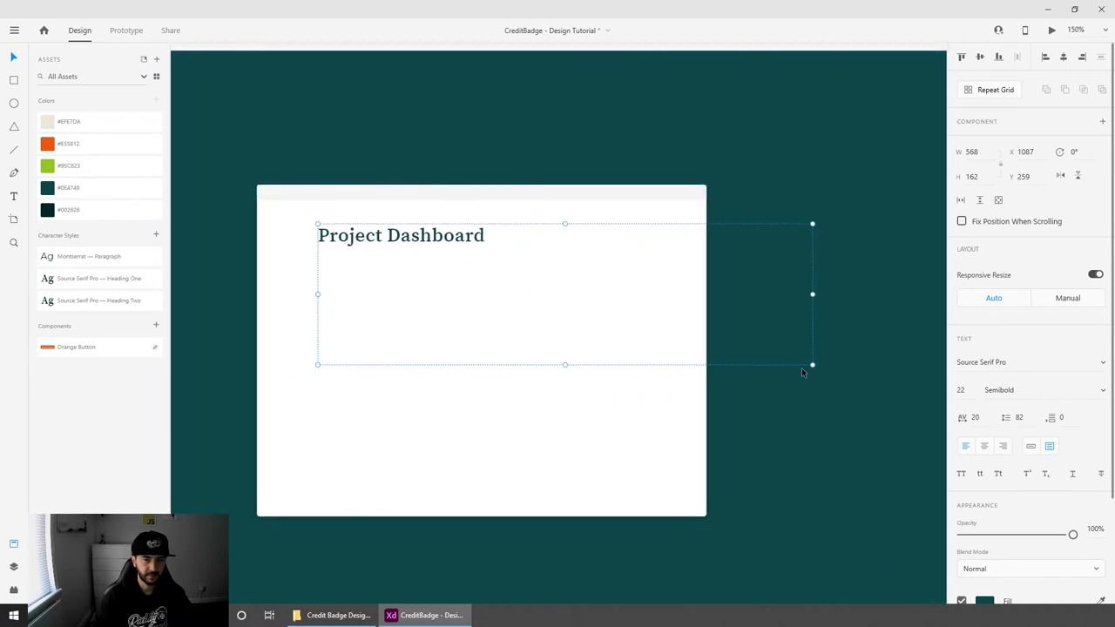
Step: Make 'Project Dashboard' 16 pt auto-width text (139 × 20) centred at the card's top
left_click_drag(812, 364, 616, 260)
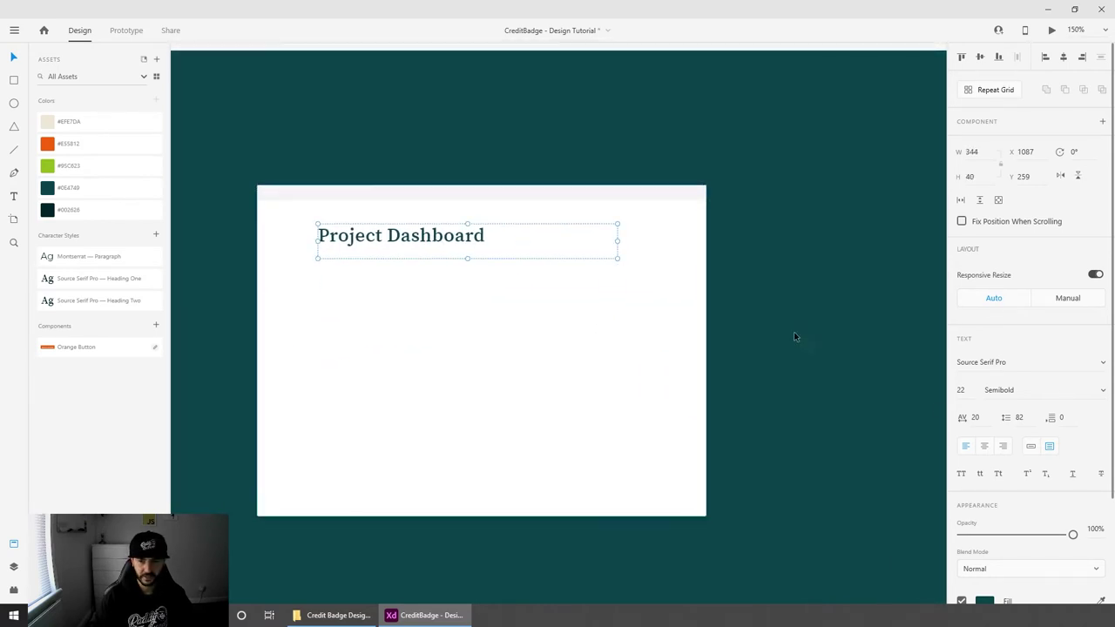
left_click(1030, 447)
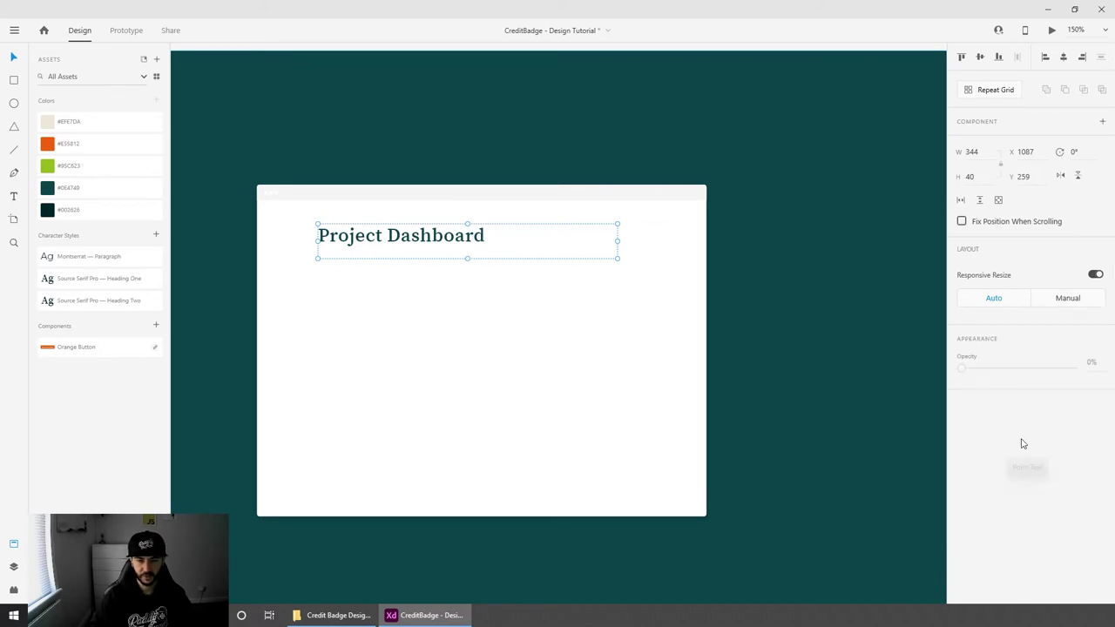
left_click_drag(452, 236, 534, 236)
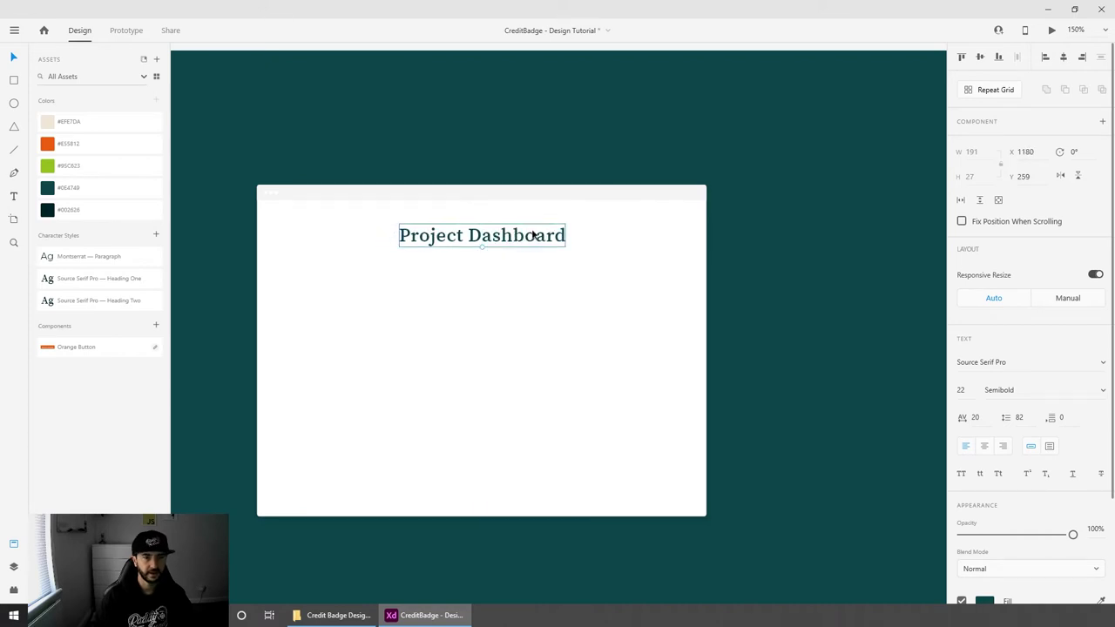
left_click(961, 390)
key("Down")
key("Down")
key("Down")
key("Down")
key("Down")
key("Down")
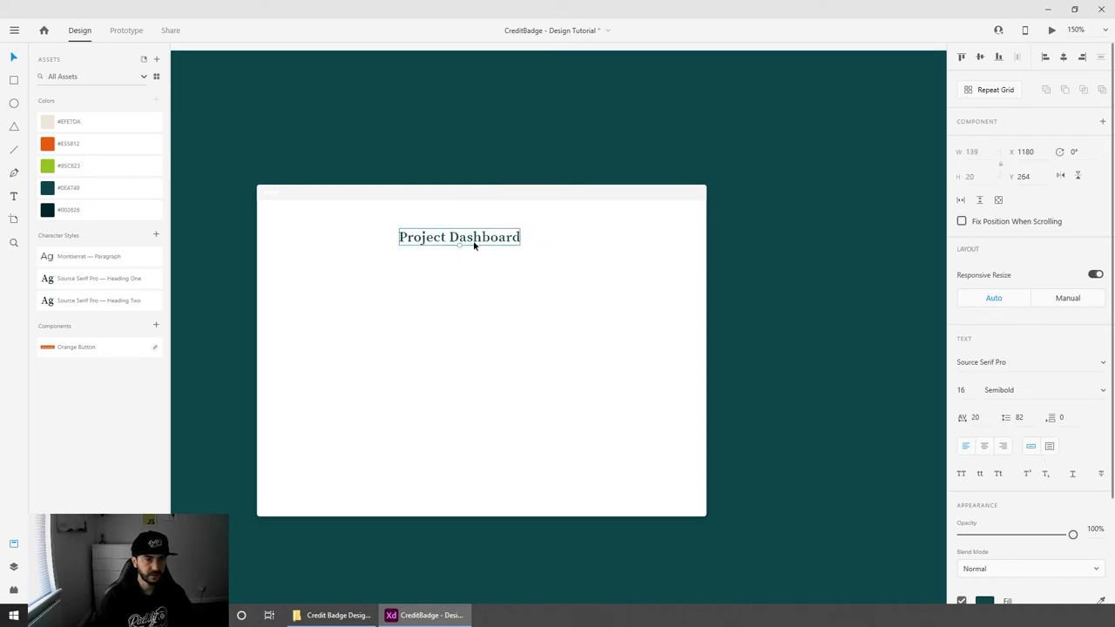
left_click_drag(473, 244, 496, 246)
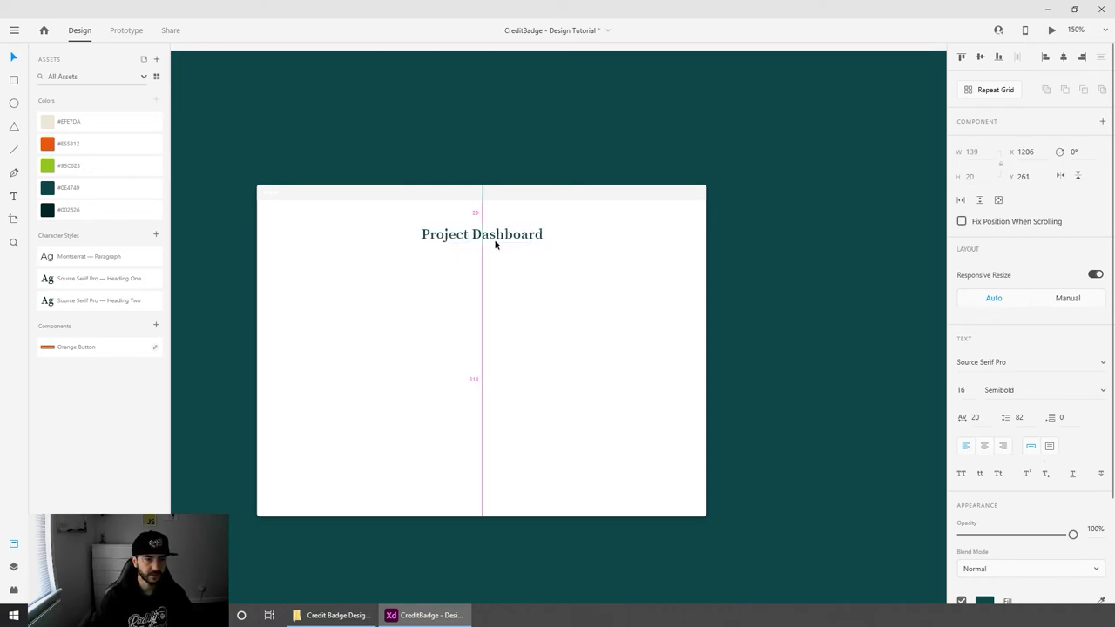
left_click(750, 145)
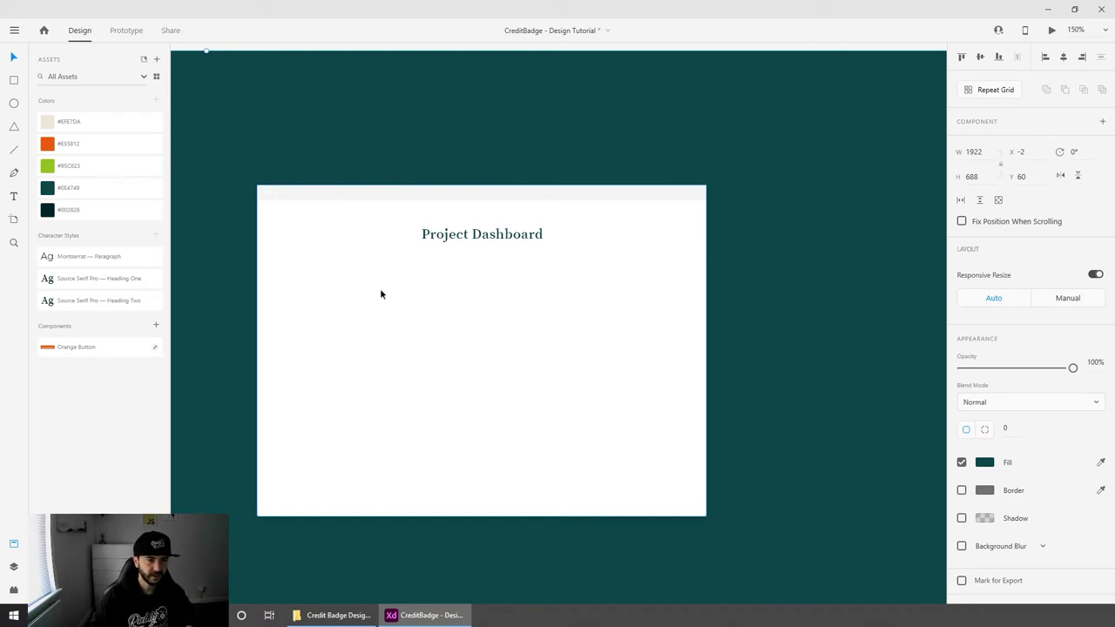
Step: Draw a centred input box under the title with a pale grey #C9C9C9 border
left_click(14, 80)
left_click_drag(329, 262, 611, 283)
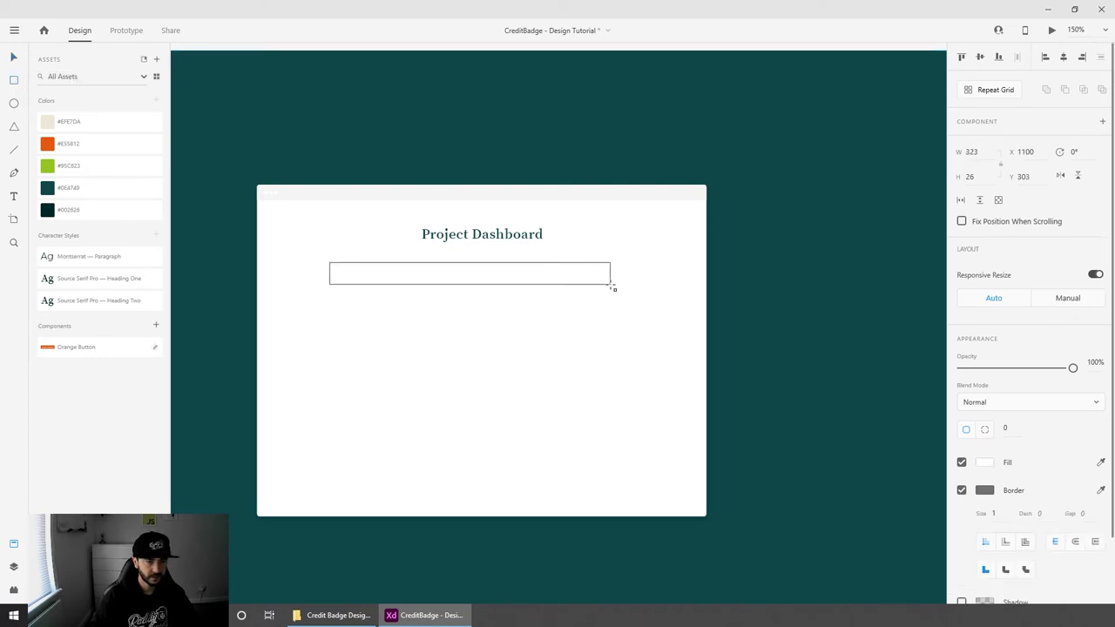
left_click_drag(525, 278, 537, 279)
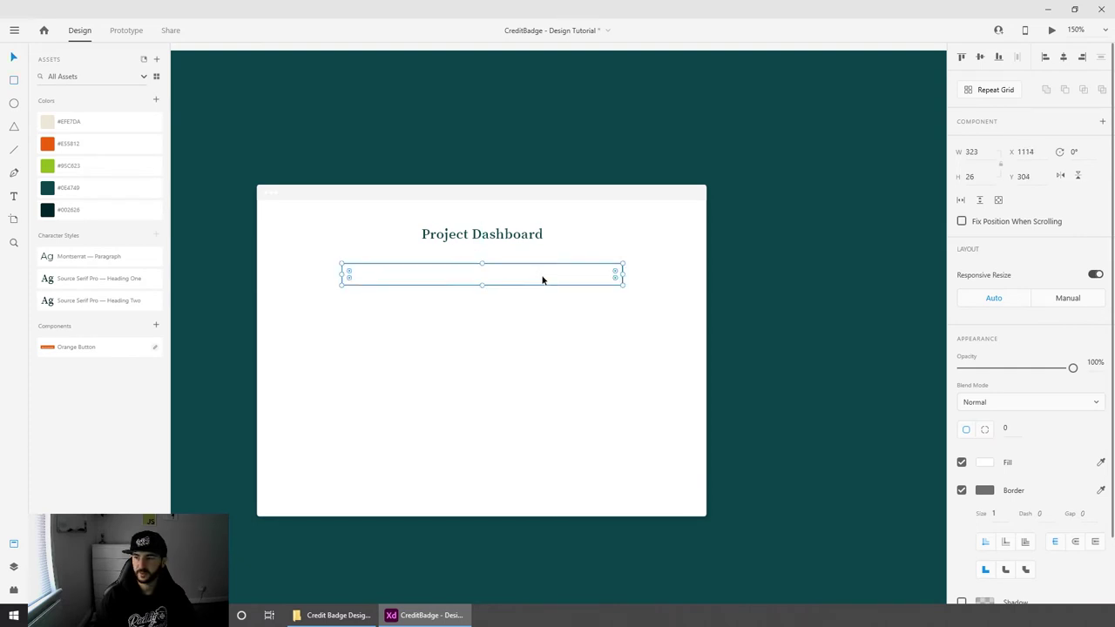
left_click(984, 491)
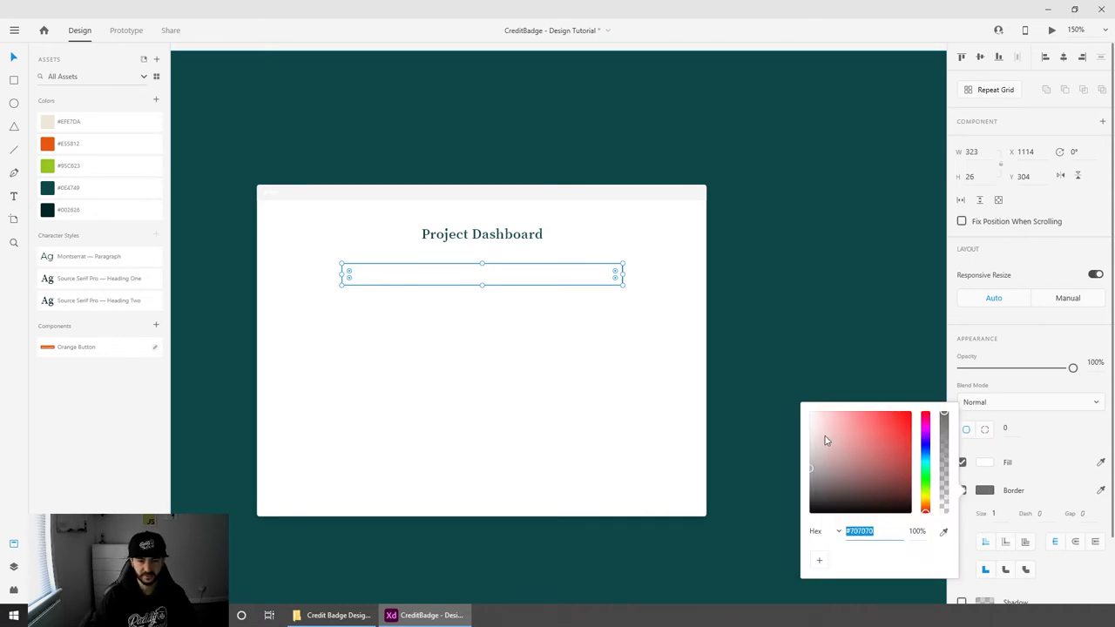
left_click_drag(827, 441, 802, 438)
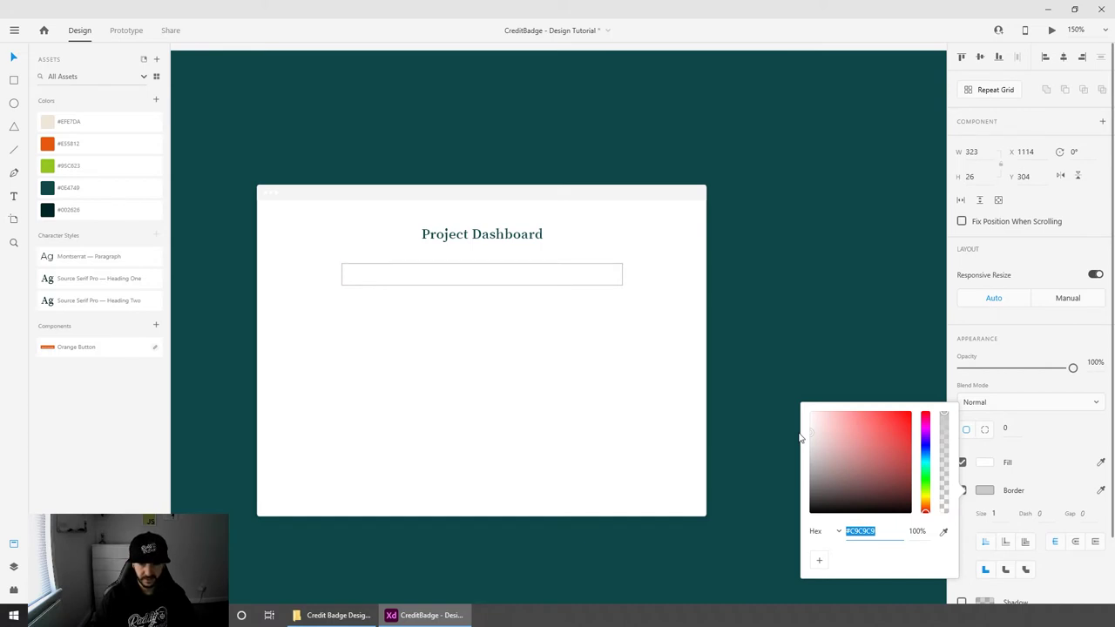
left_click(621, 306)
Step: Round the input box's corners by 3 and shorten it to 323 × 21
left_click(587, 272)
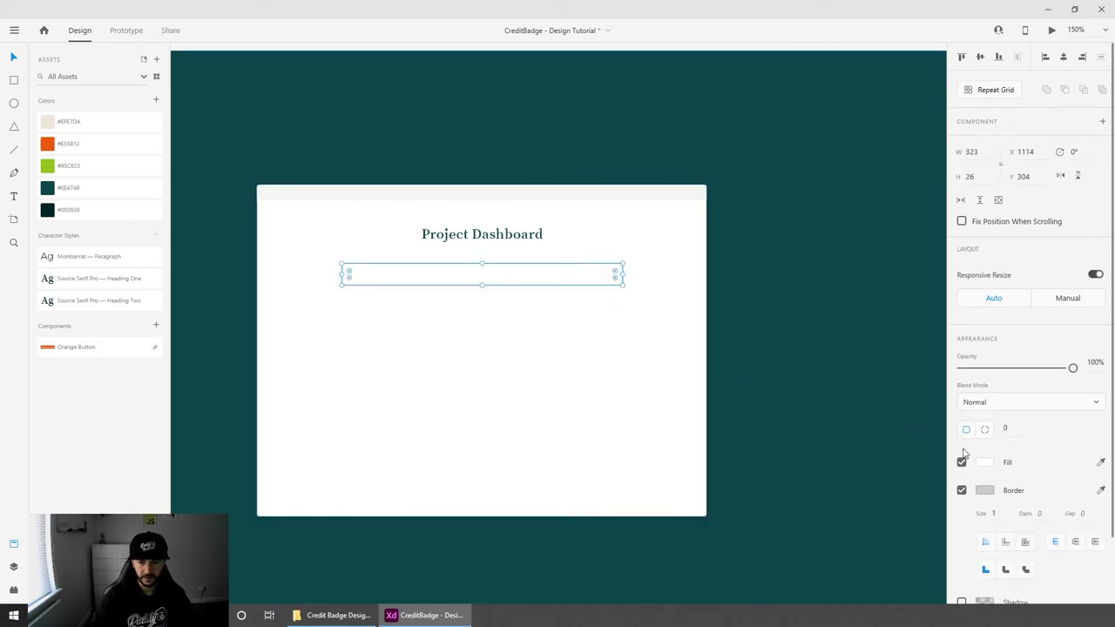
left_click(1016, 428)
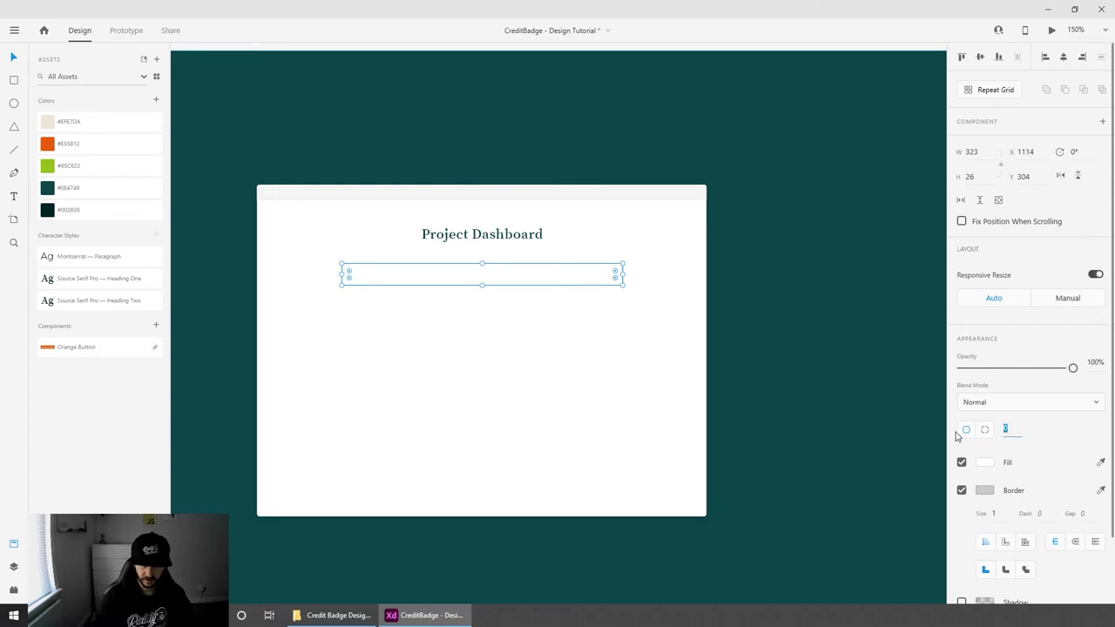
type("3")
key("Return")
key("ctrl+equal")
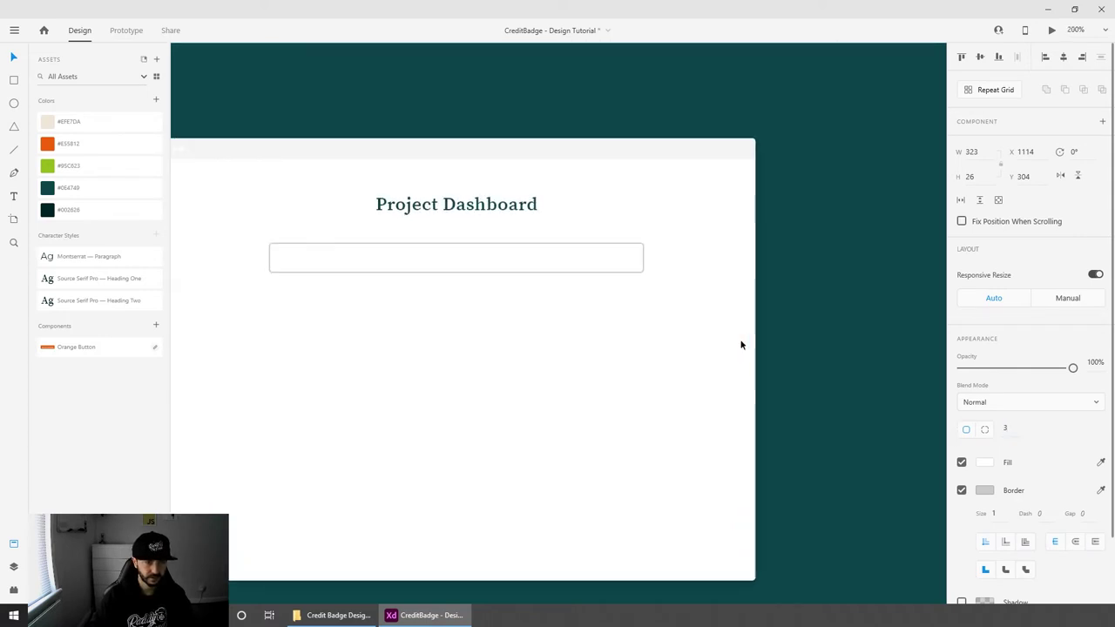
key("ctrl+equal")
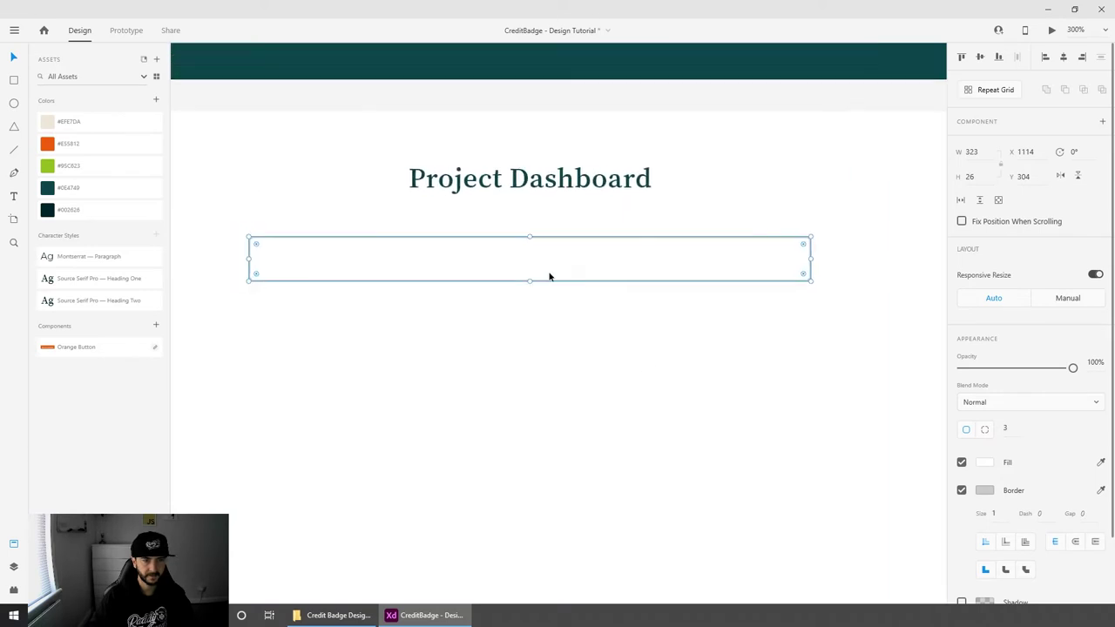
left_click_drag(530, 281, 533, 272)
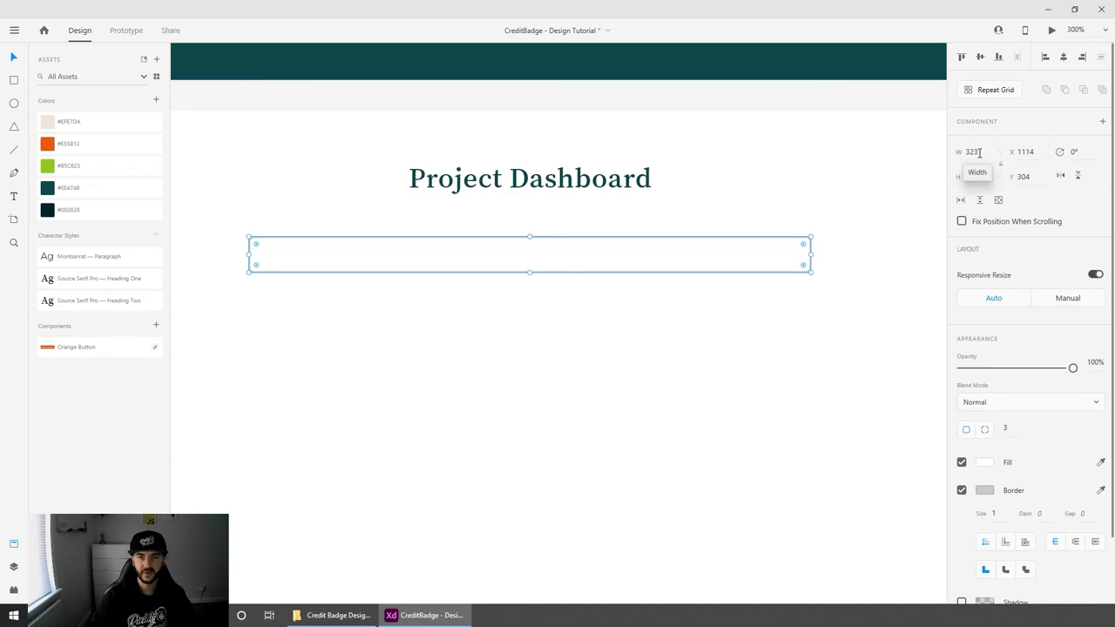
left_click(386, 236)
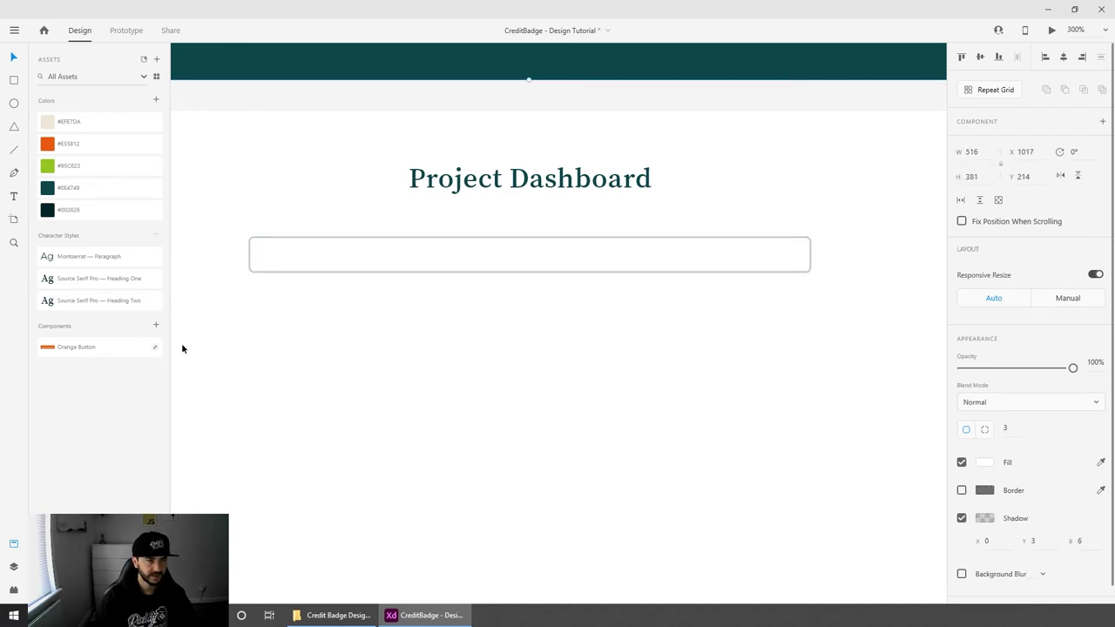
left_click(14, 197)
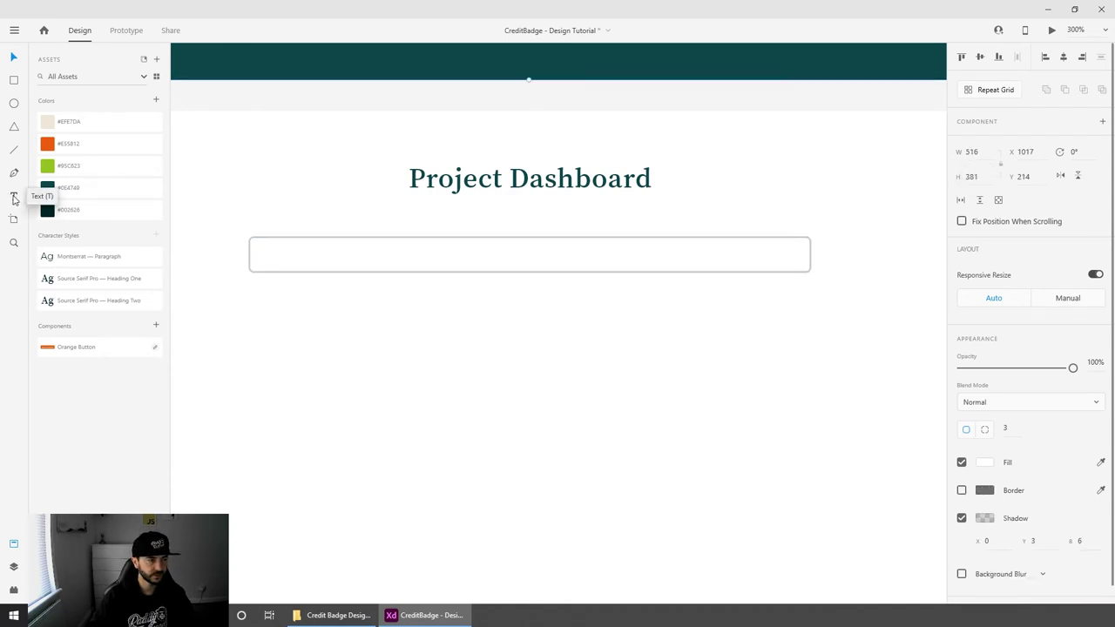
Step: Type 'Name your project' in the field, styled Montserrat Paragraph with the #EFE7DA swatch
left_click(281, 254)
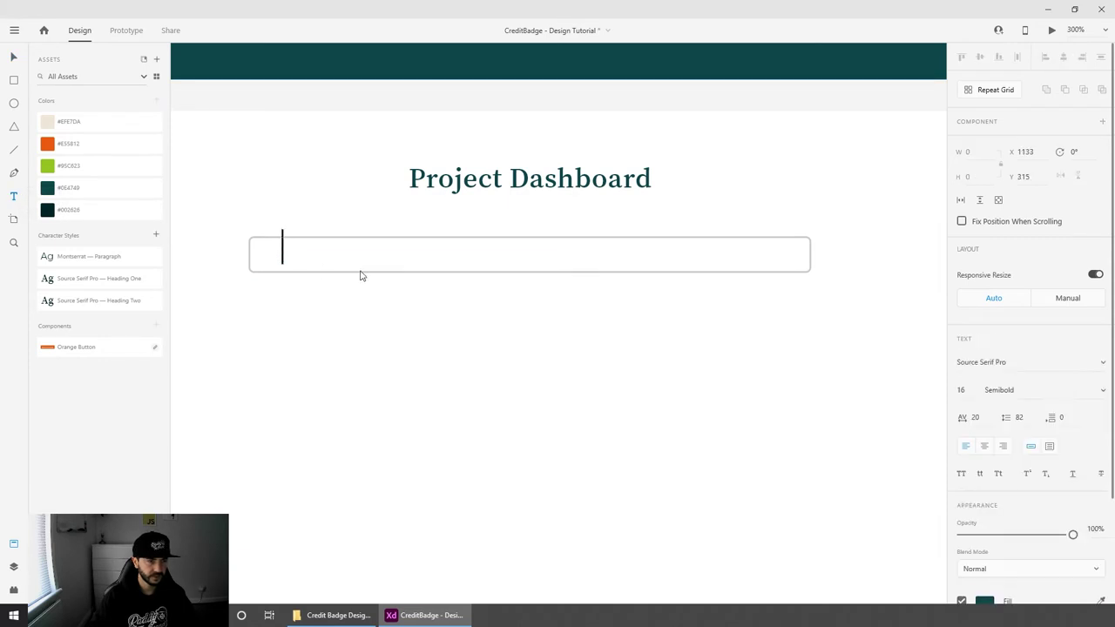
type("N")
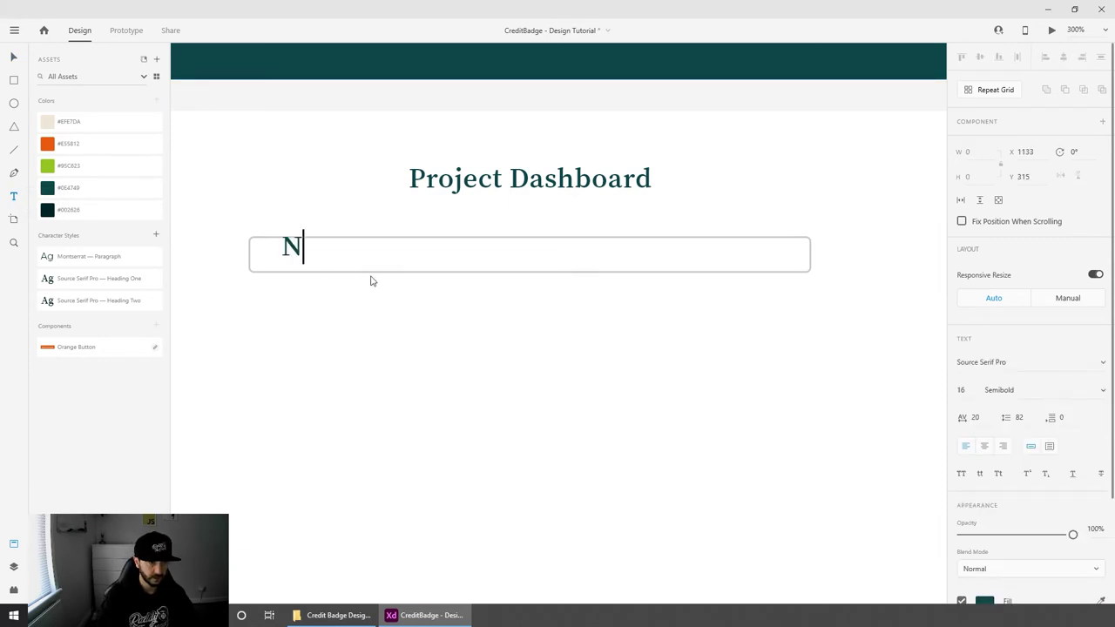
type("ame your project")
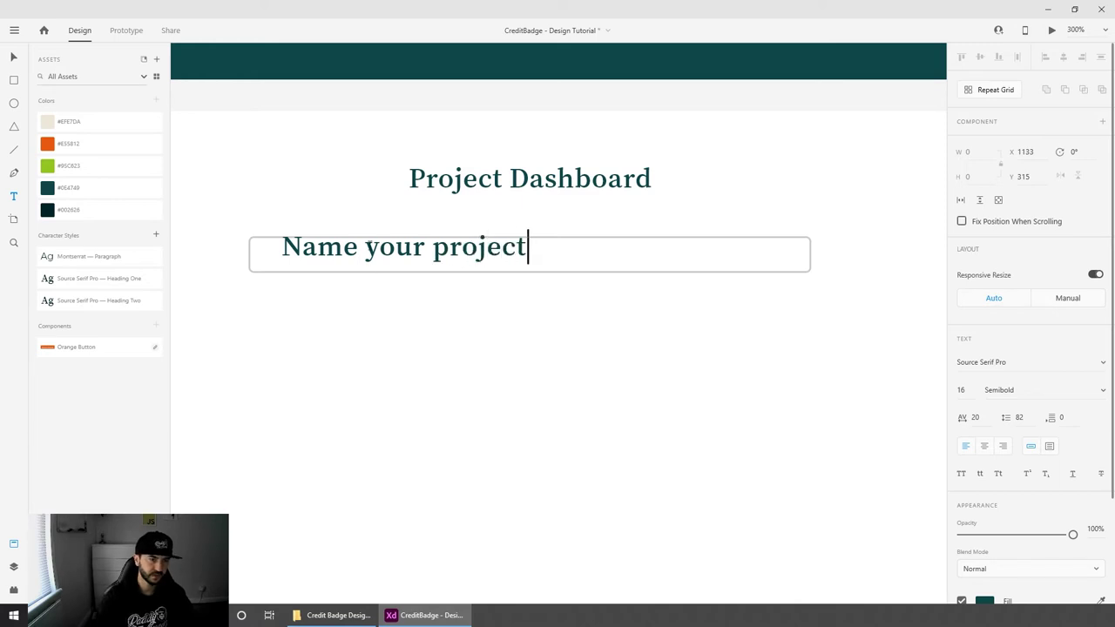
key("Escape")
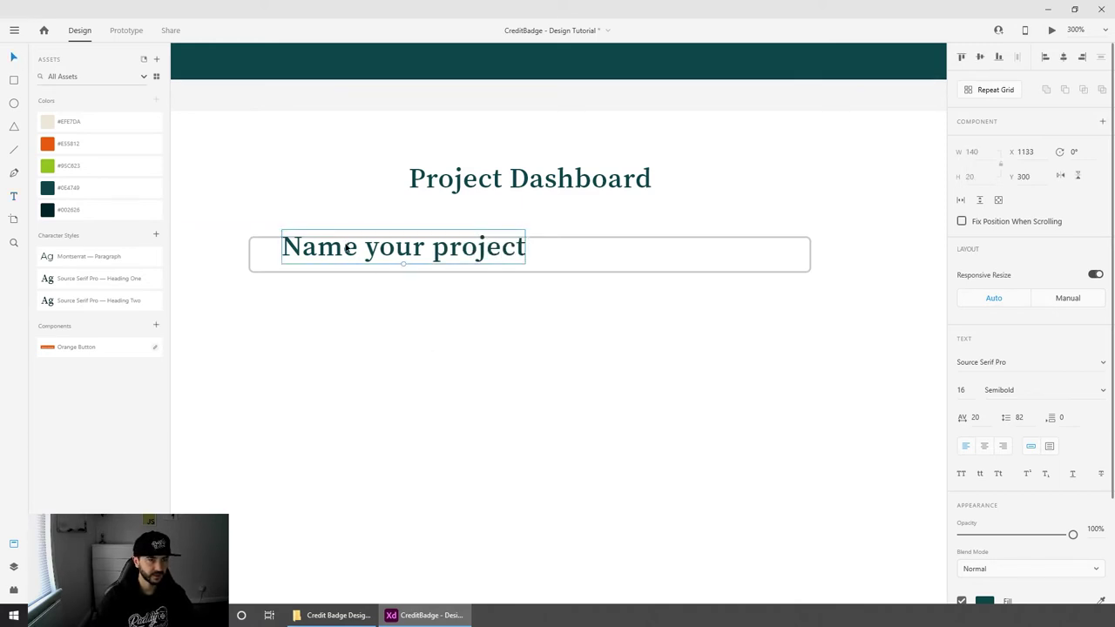
left_click(90, 257)
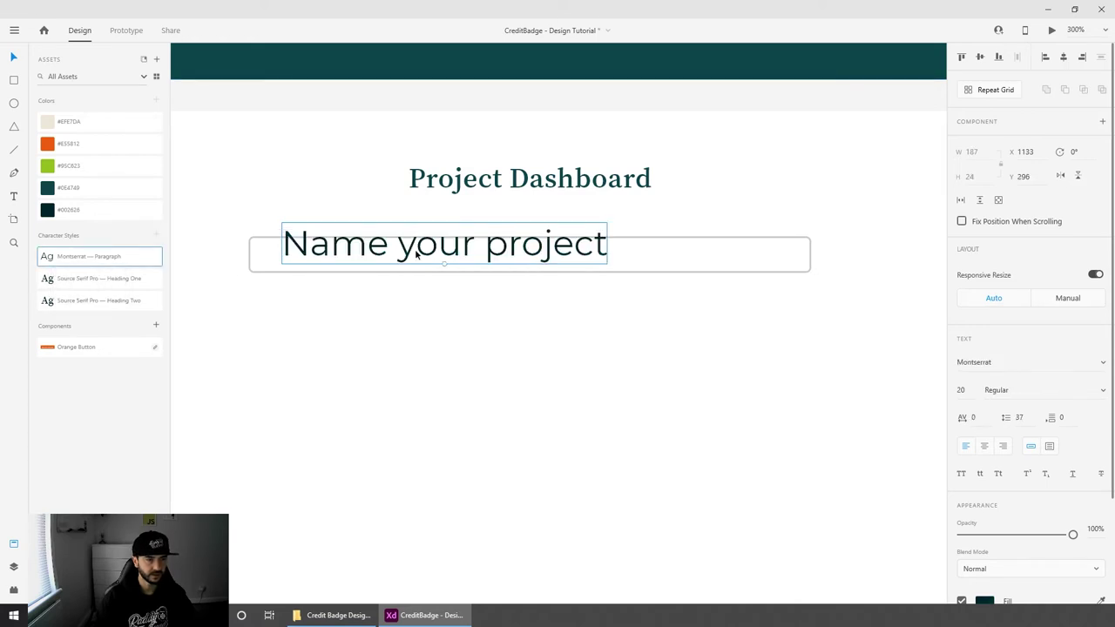
left_click(98, 127)
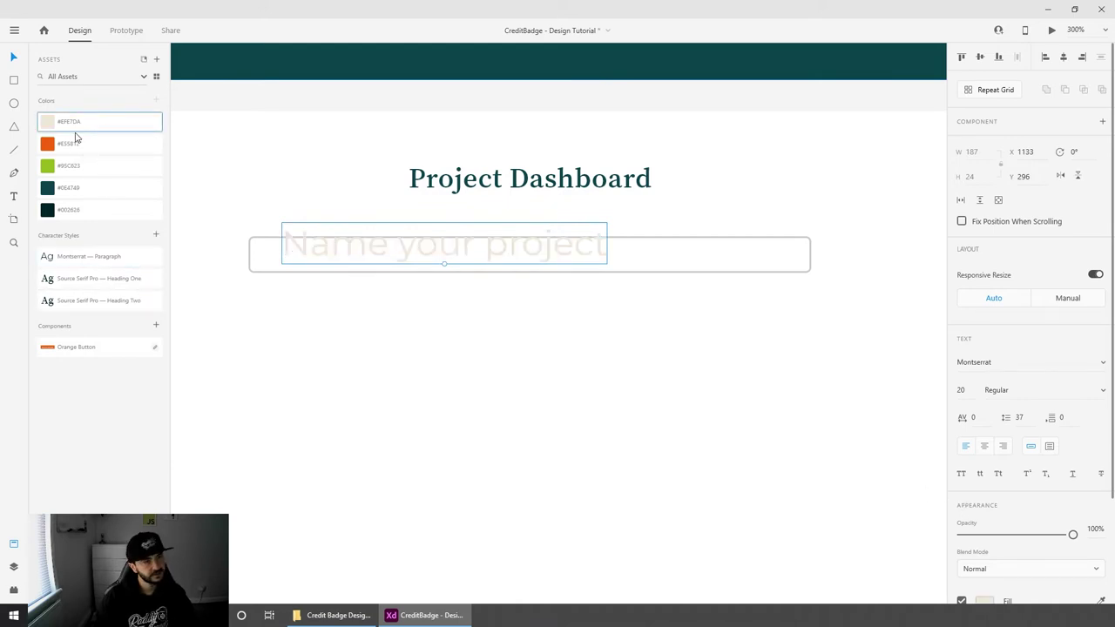
Step: Recolour the placeholder text light grey with a sampled colour
left_click(13, 544)
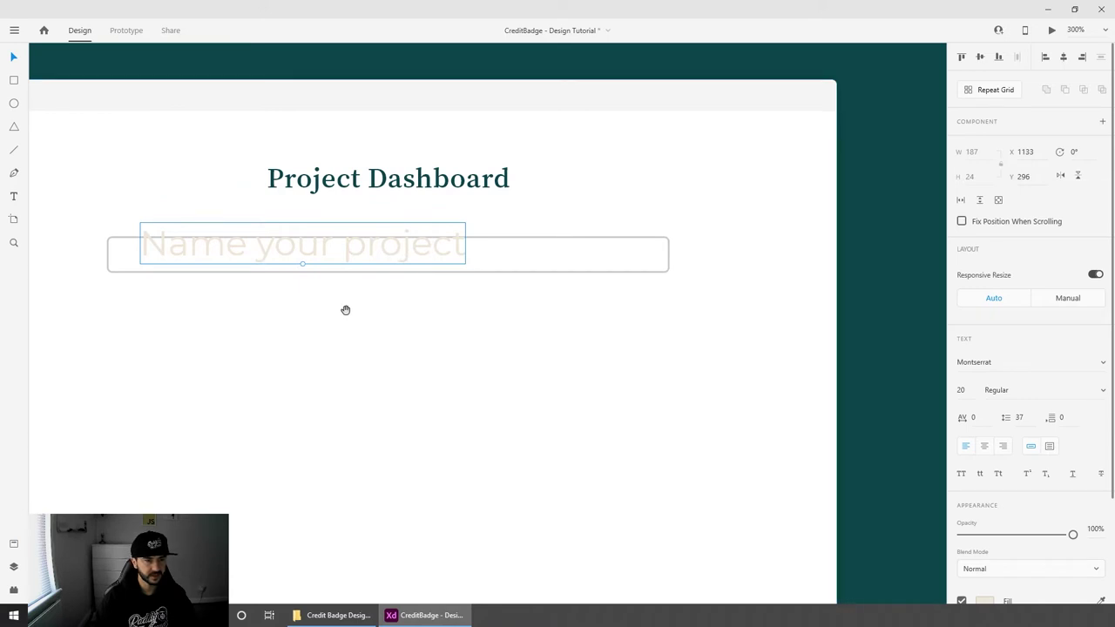
left_click_drag(345, 310, 463, 299)
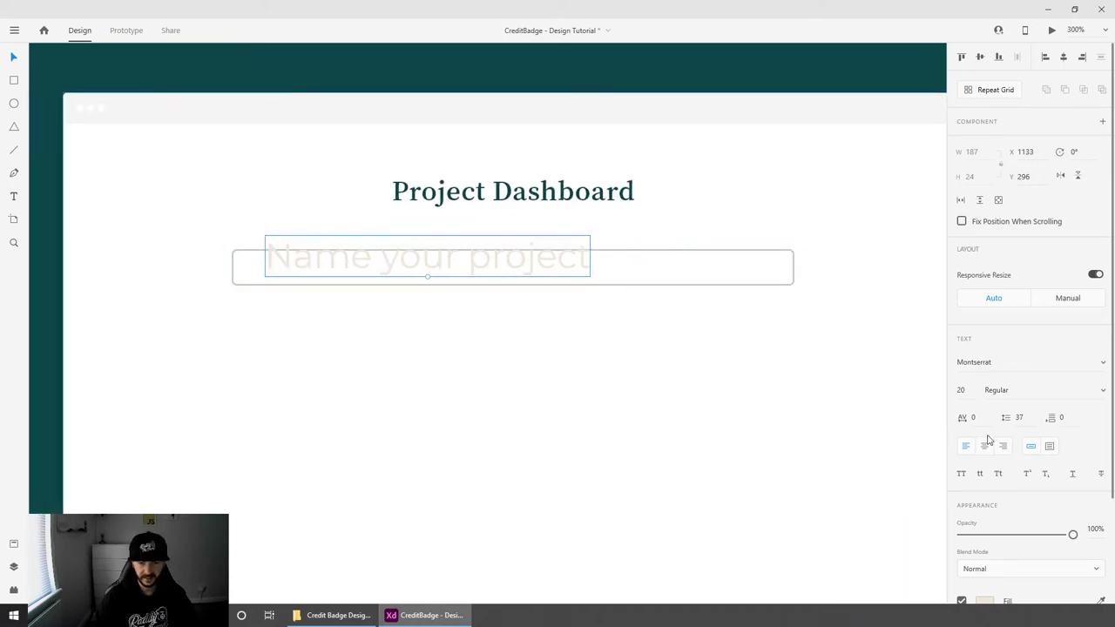
scroll(1014, 449, "down", 3)
left_click(1100, 472)
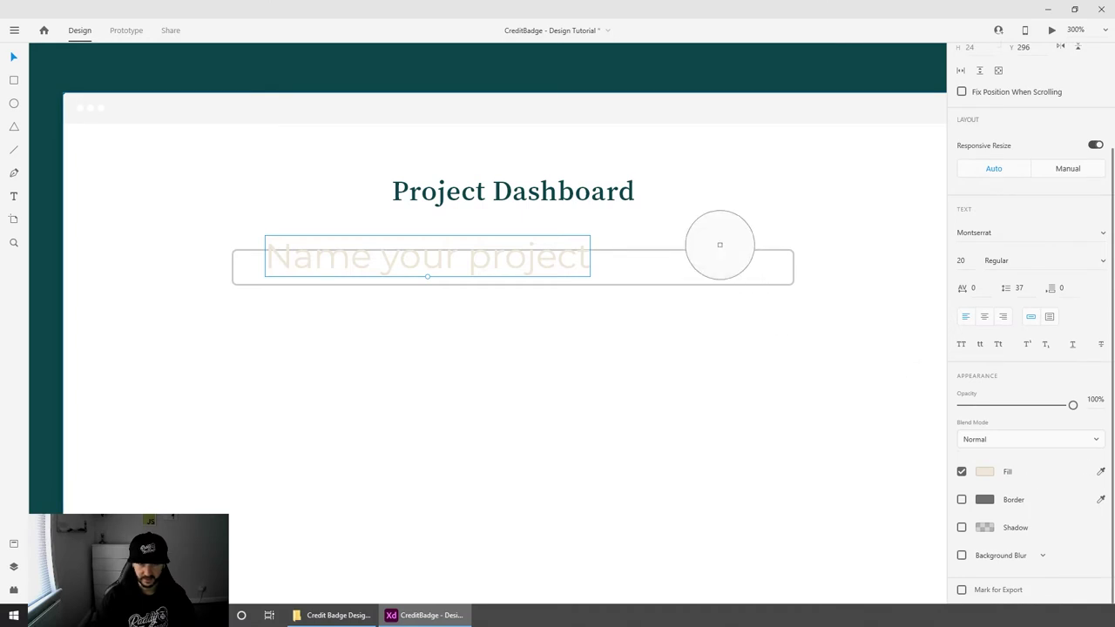
left_click(683, 252)
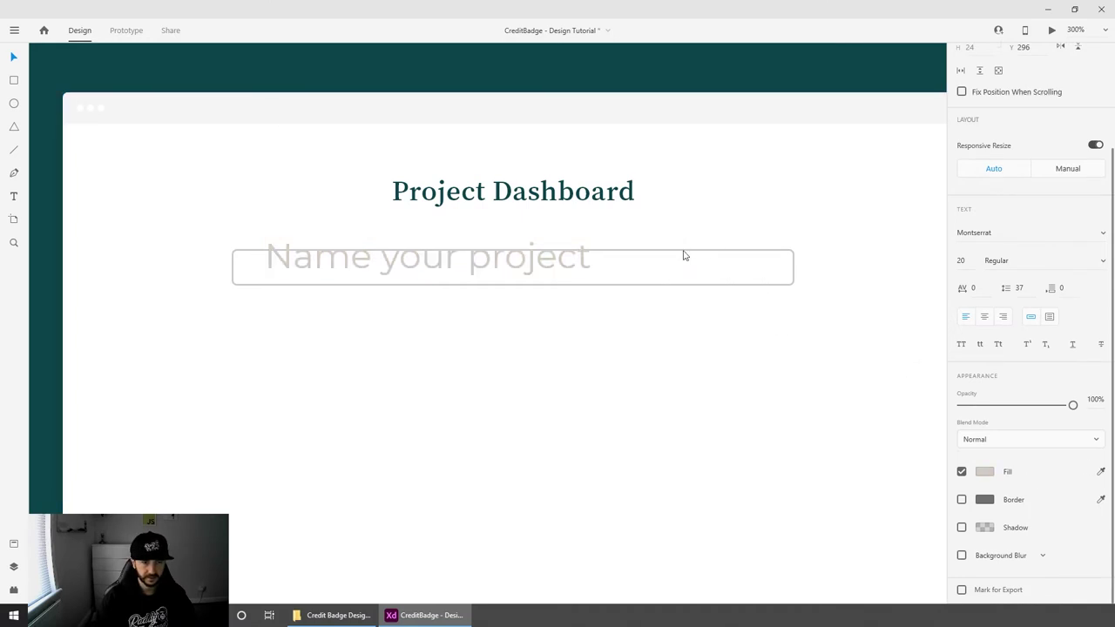
Step: Reduce the placeholder to 12 pt and nudge it into place inside the input box
left_click(962, 264)
key("Down")
key("Down")
key("Down")
key("Down")
key("Down")
key("Down")
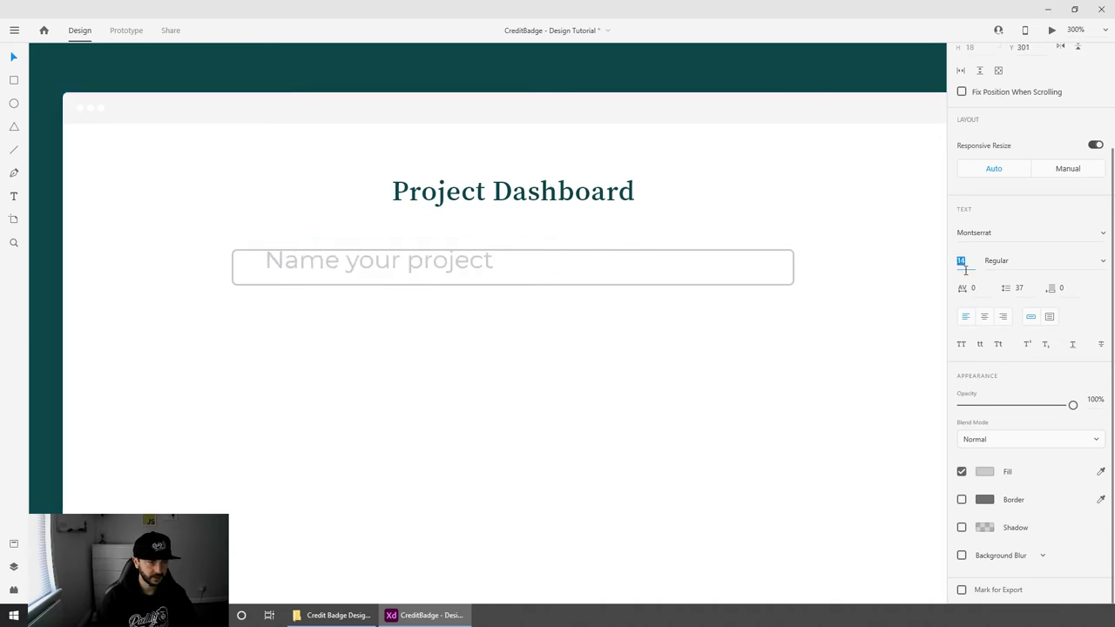
key("Down")
key("Down")
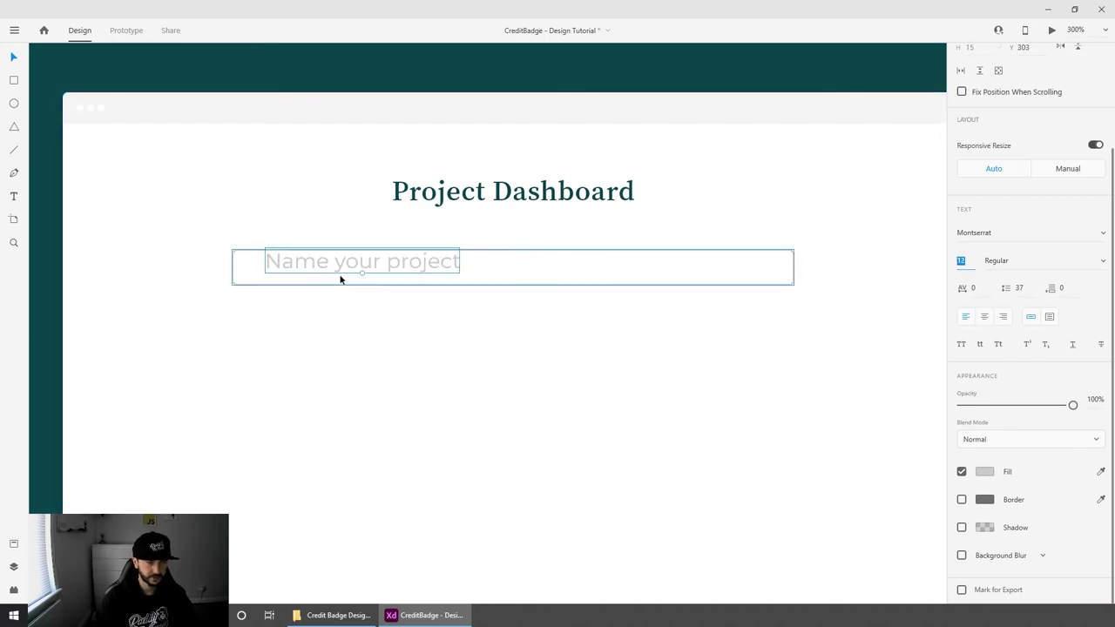
left_click_drag(341, 279, 335, 267)
left_click(418, 422)
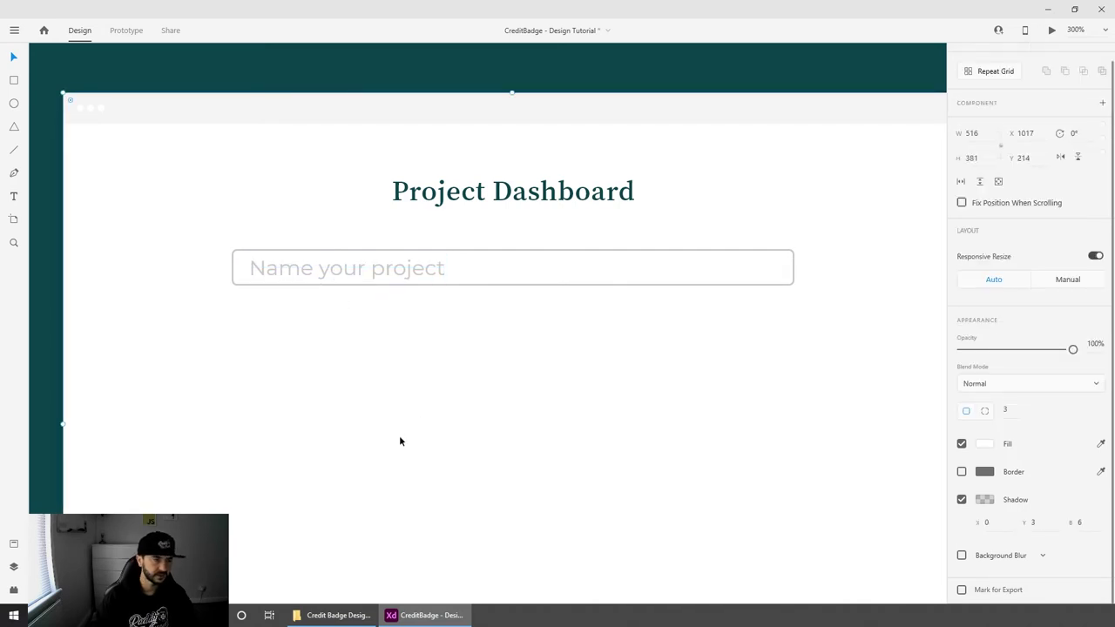
left_click(293, 267)
left_click(302, 386)
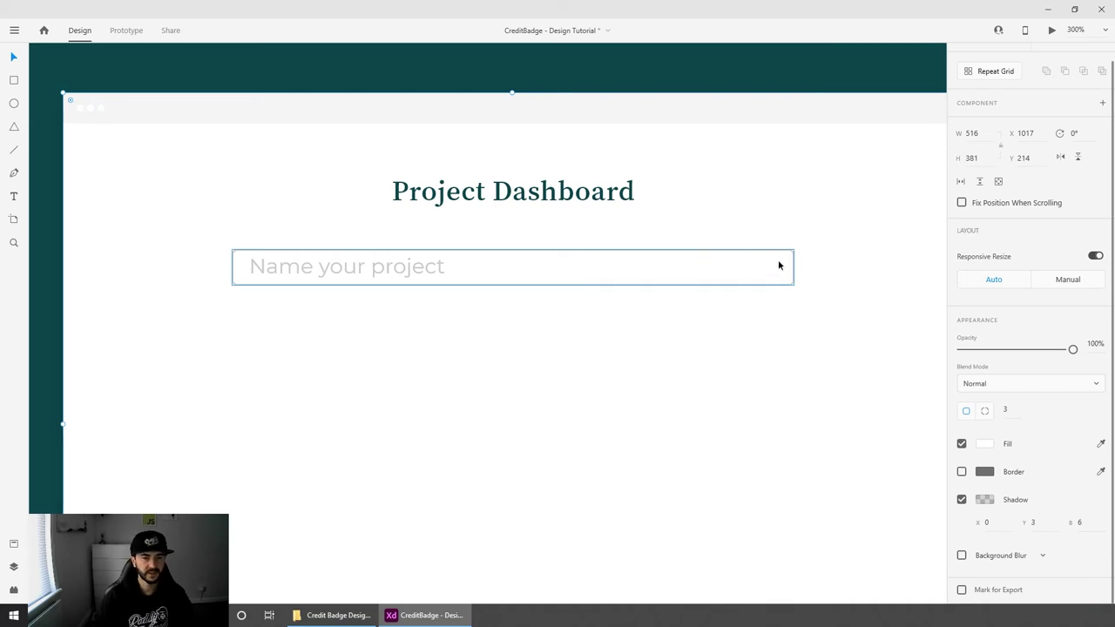
Step: Duplicate the input box, narrow it to the field's right end, drop its border and fill it #0E4749
left_click(714, 271)
double_click(341, 266)
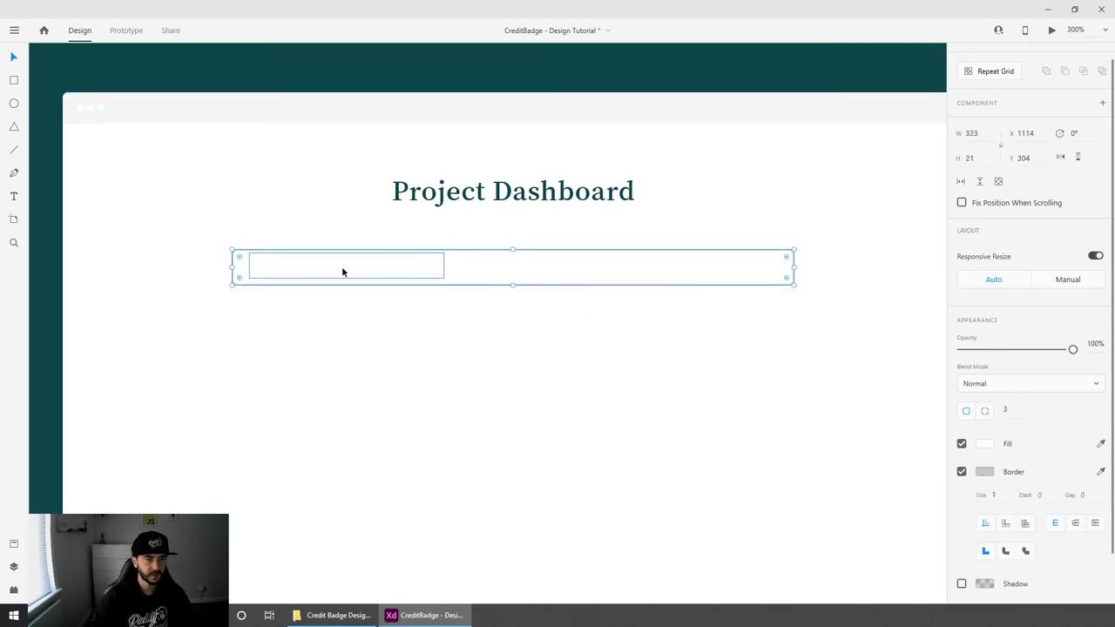
key("Delete")
left_click_drag(235, 266, 615, 266)
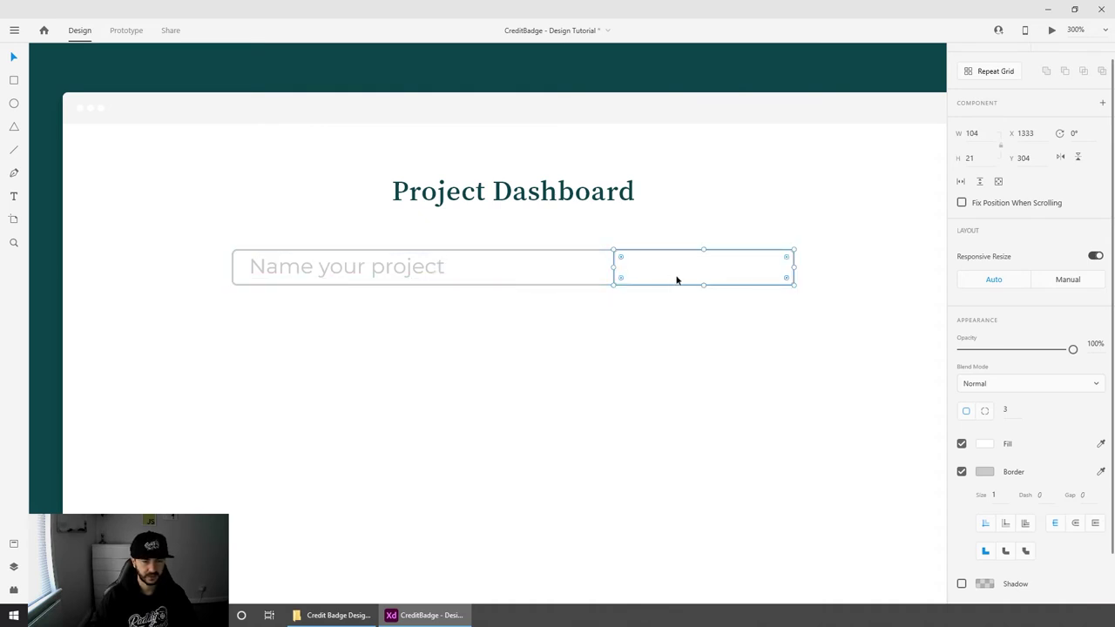
left_click(960, 471)
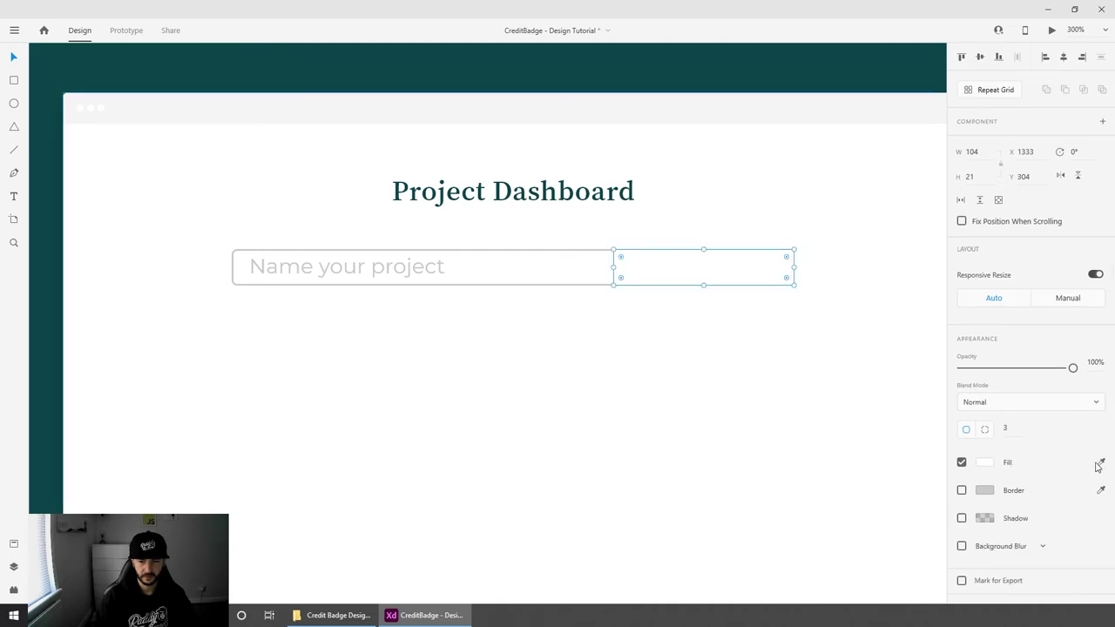
left_click(14, 544)
left_click(87, 195)
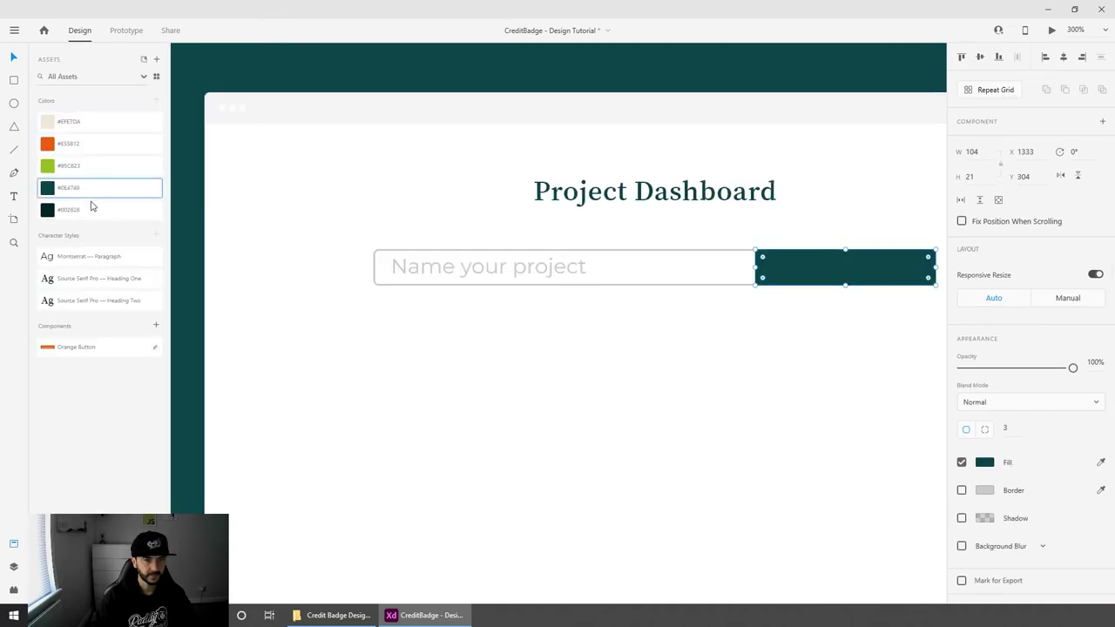
left_click(789, 377)
Step: Copy the placeholder text onto the teal box and change it to '+ Addd New'
left_click_drag(841, 338, 772, 360)
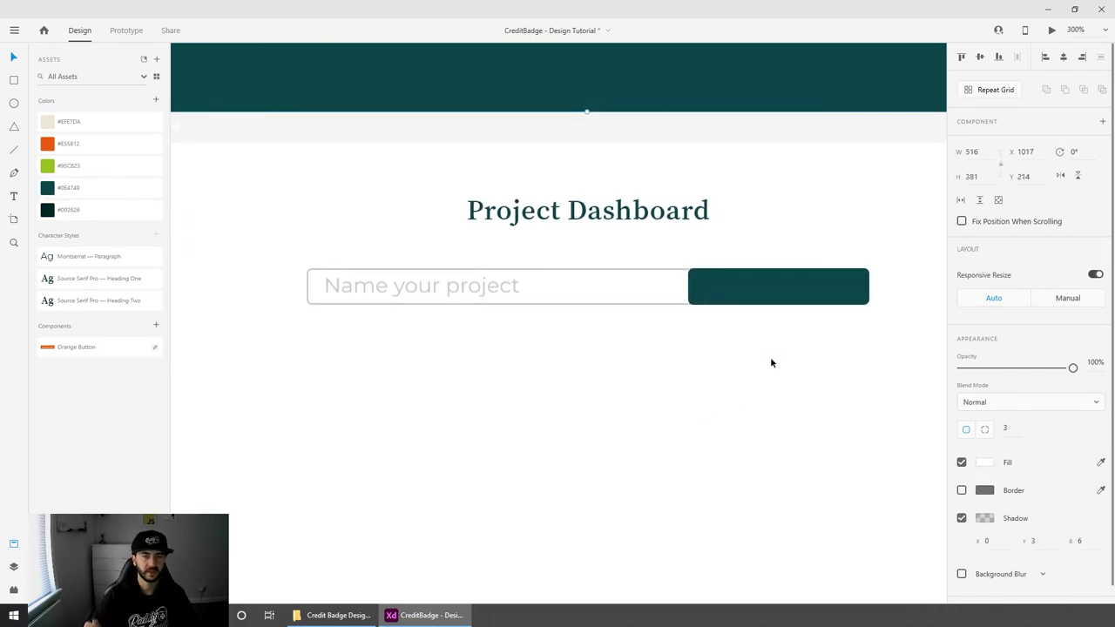
left_click(438, 283)
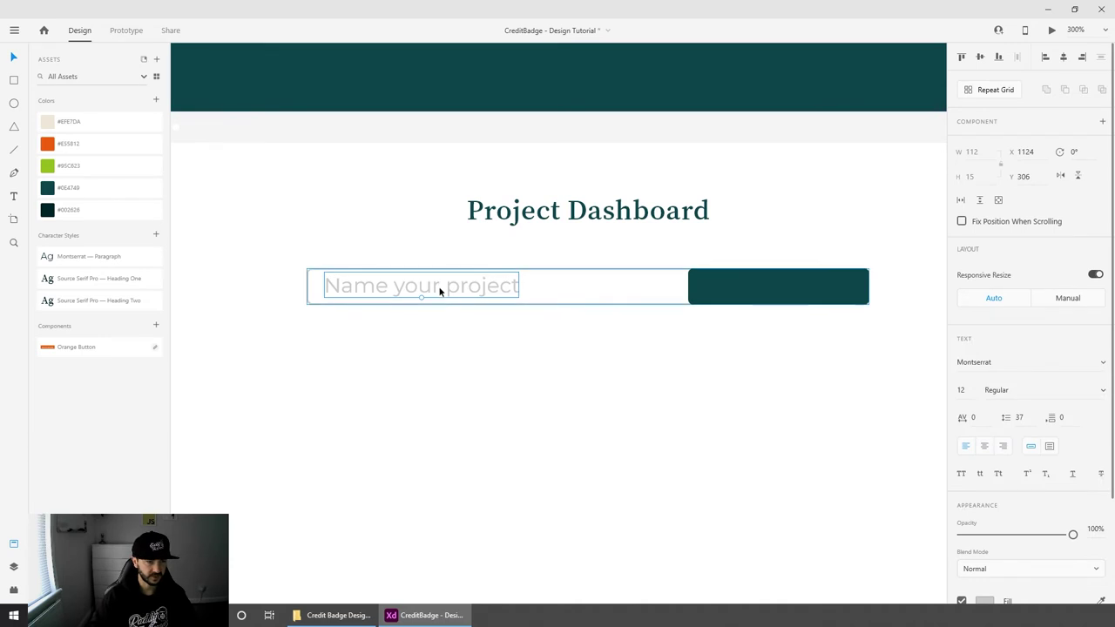
left_click_drag(436, 292, 774, 305)
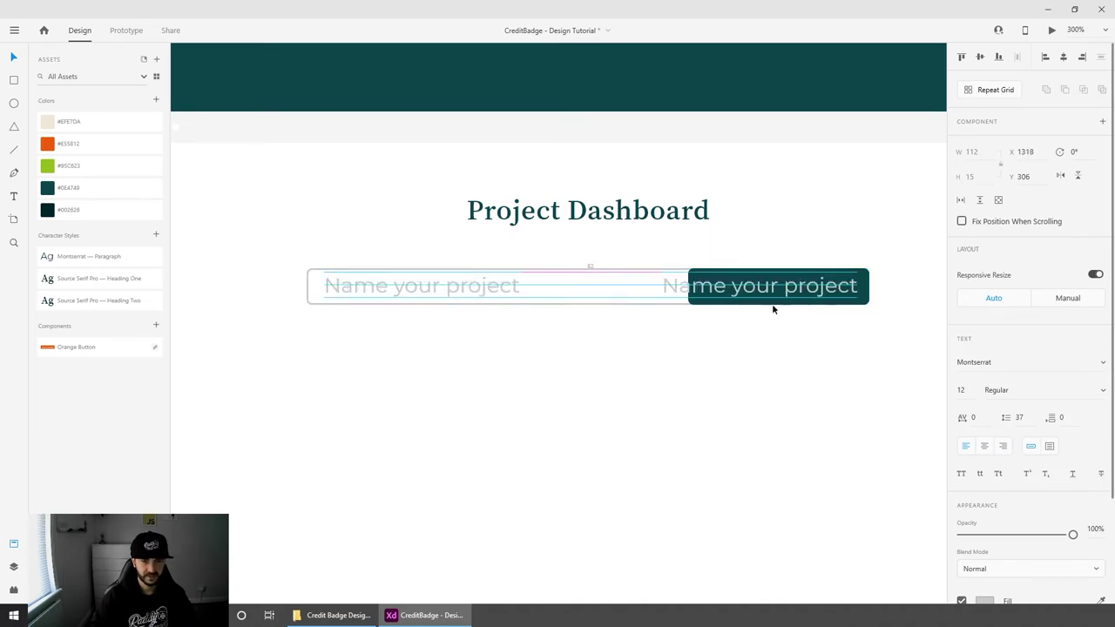
double_click(770, 288)
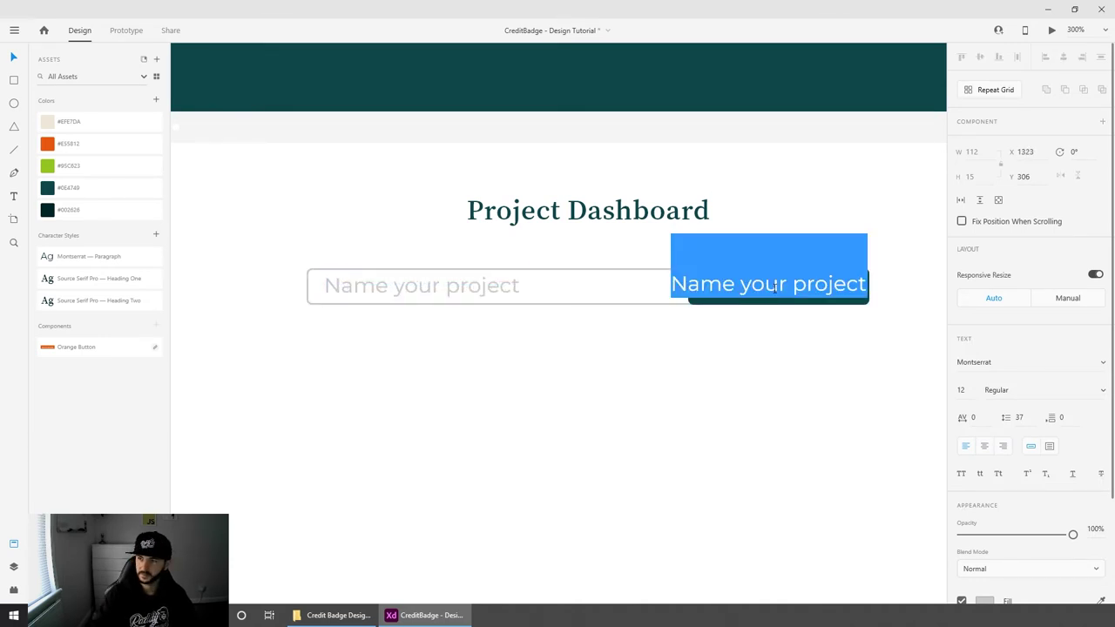
key("BackSpace")
type("Add")
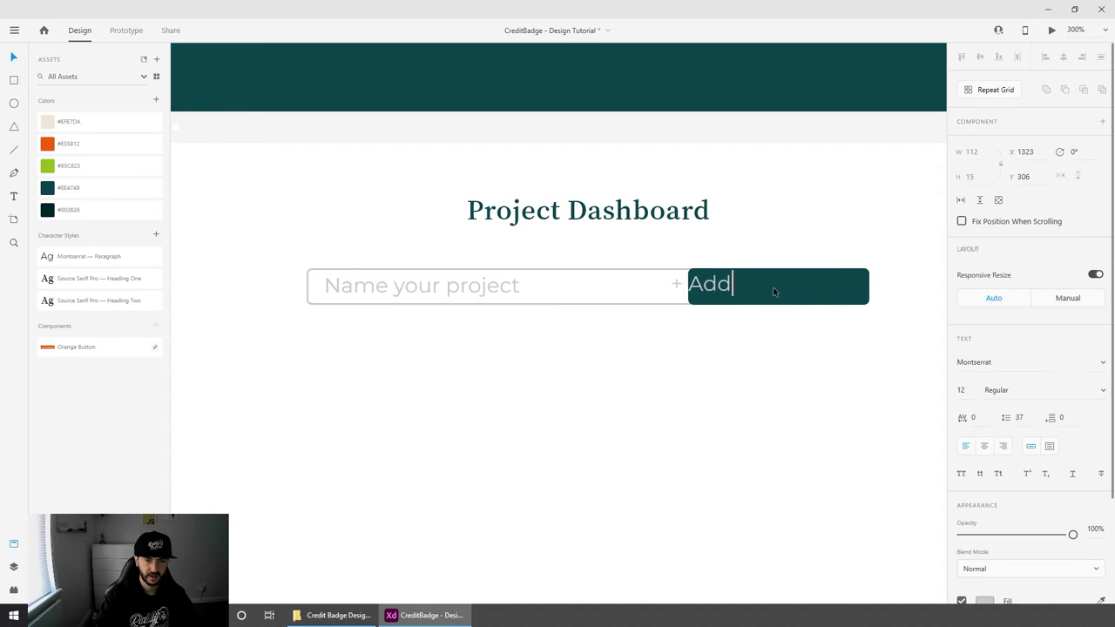
type("d New")
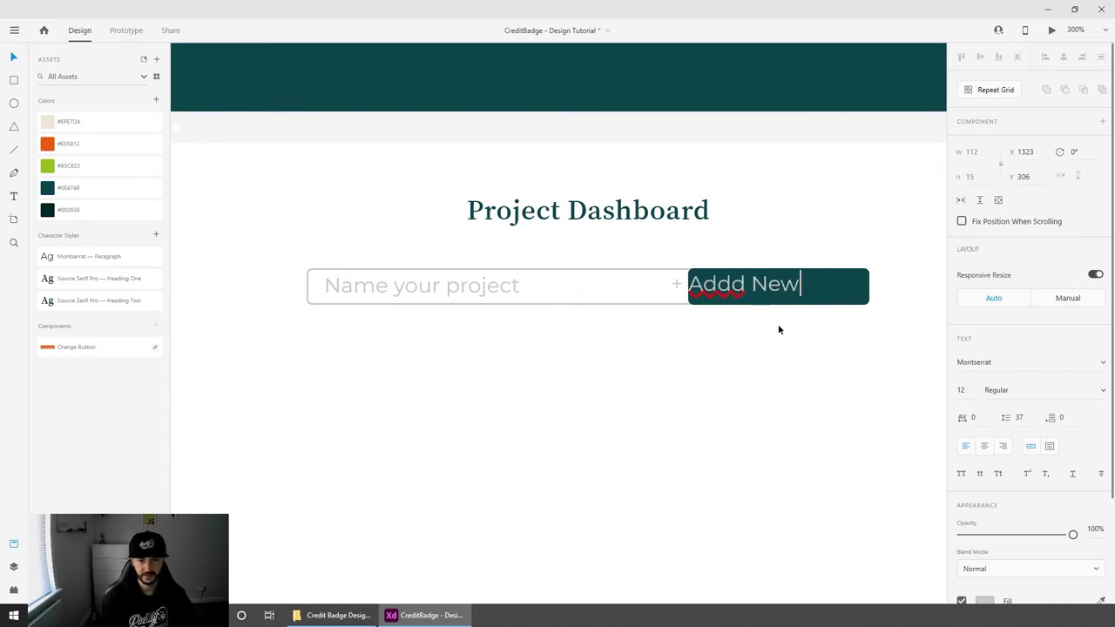
key("Escape")
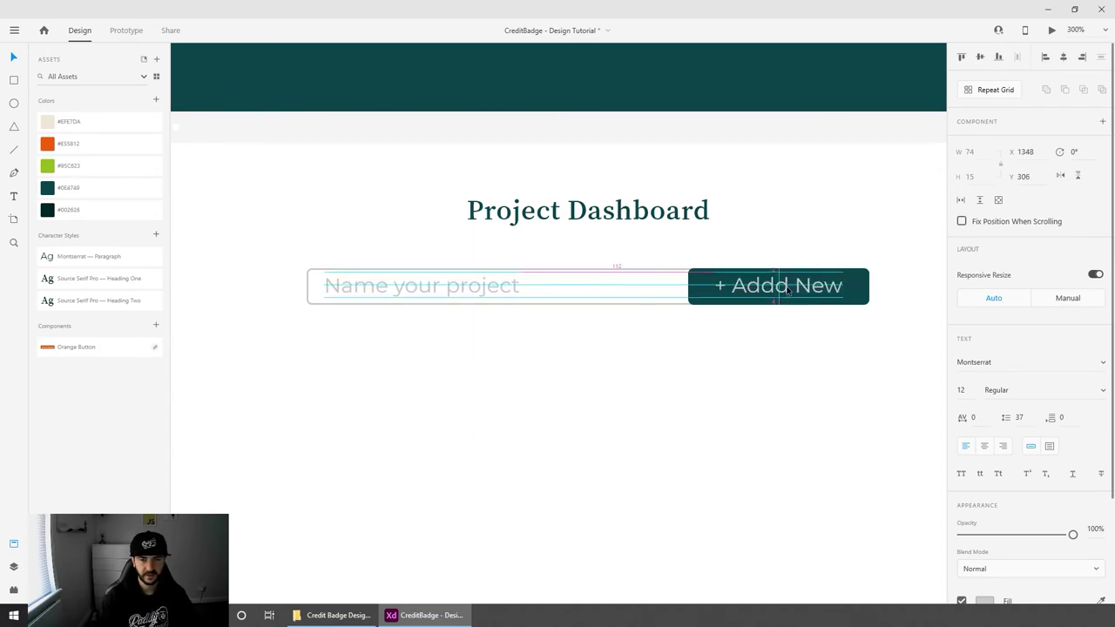
left_click(763, 352)
scroll(789, 316, "up", 3)
Step: Adjust the teal button's top, right and left edges so it fits inside the field's right end
left_click_drag(773, 326, 452, 381)
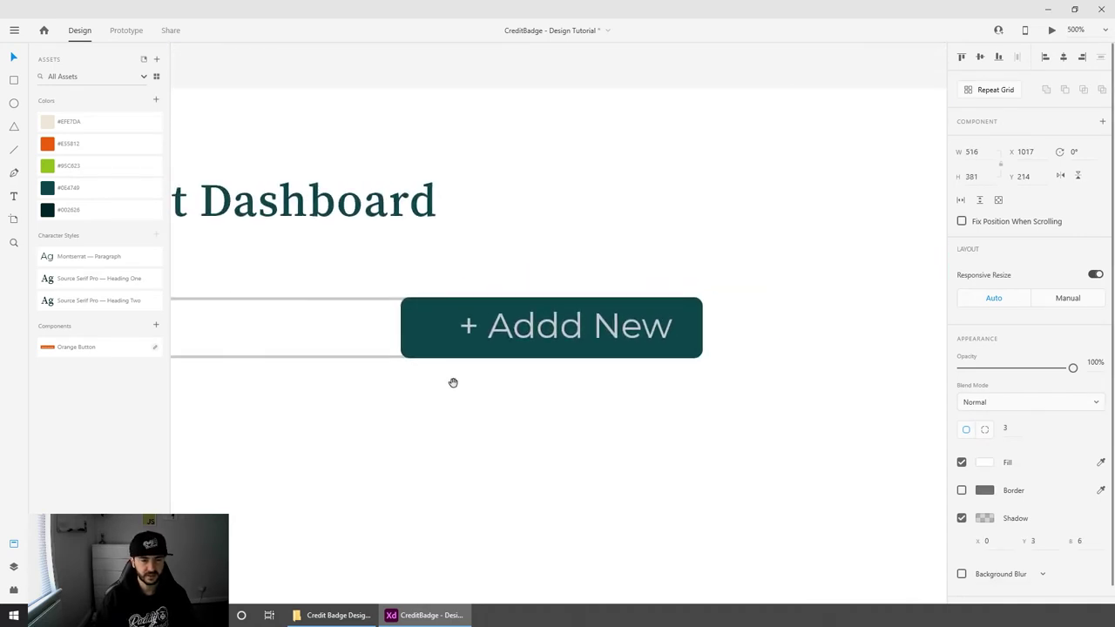
scroll(408, 300, "up", 3)
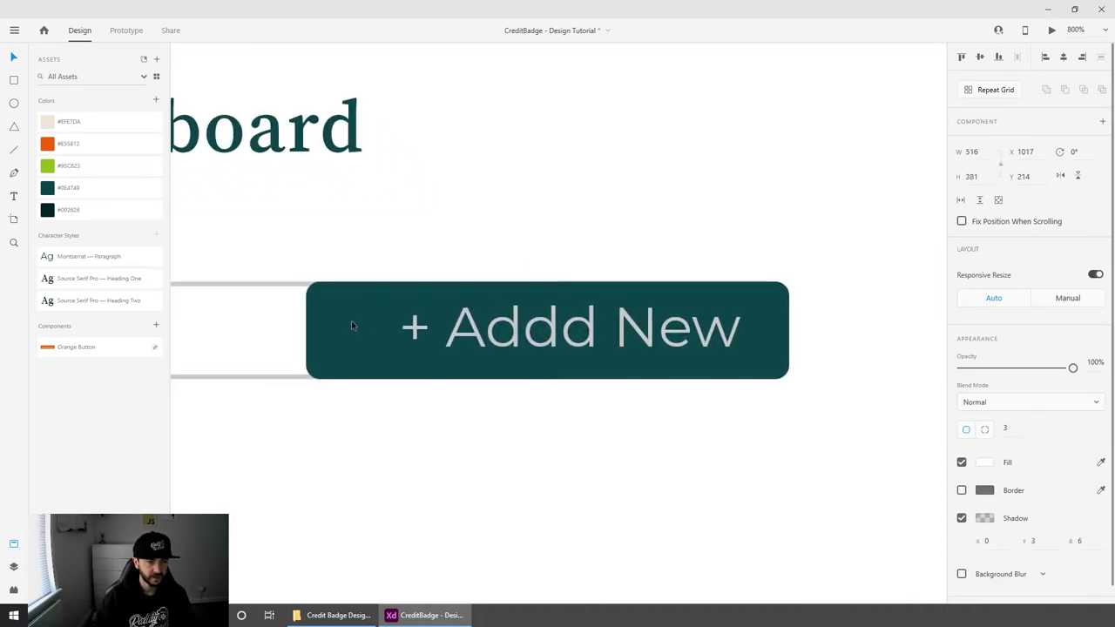
left_click(325, 306)
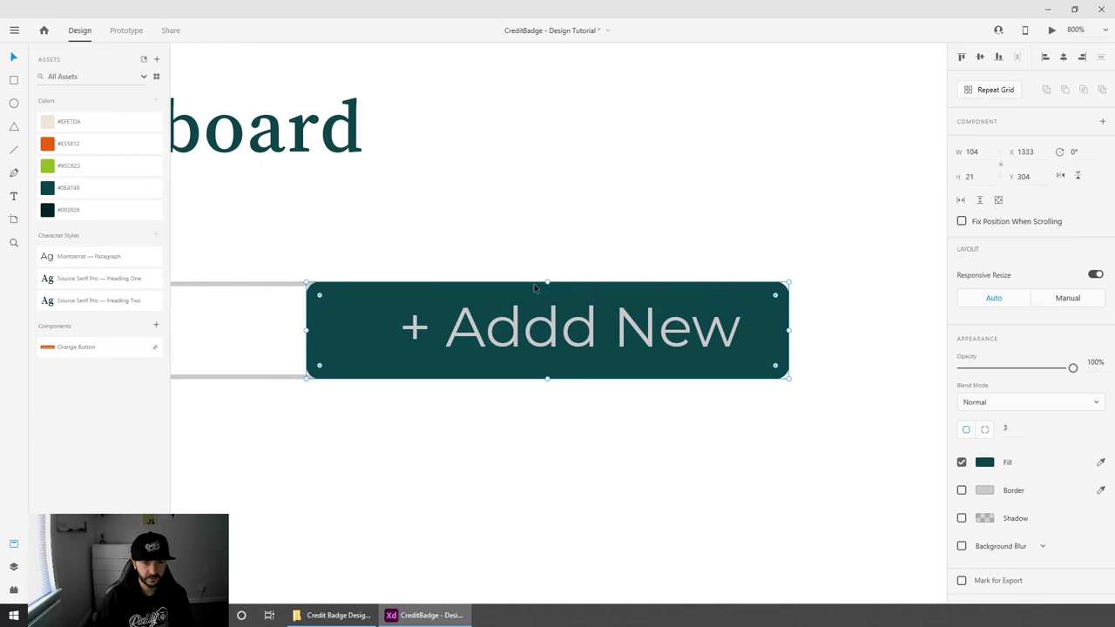
left_click_drag(547, 281, 549, 287)
left_click_drag(790, 332, 785, 331)
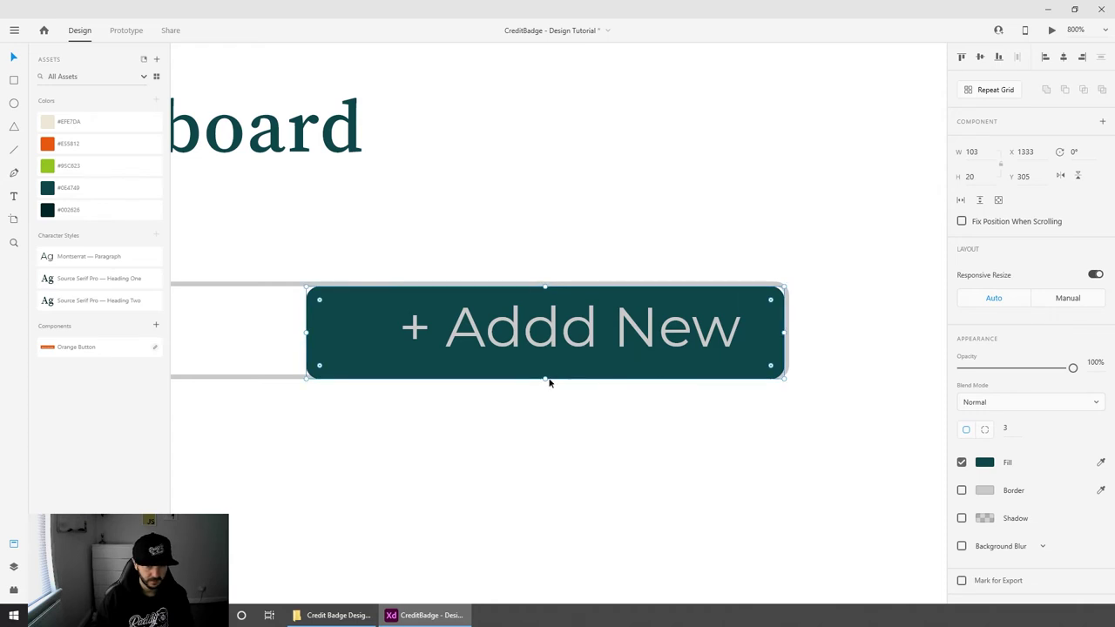
left_click_drag(545, 378, 545, 375)
key("ctrl+z")
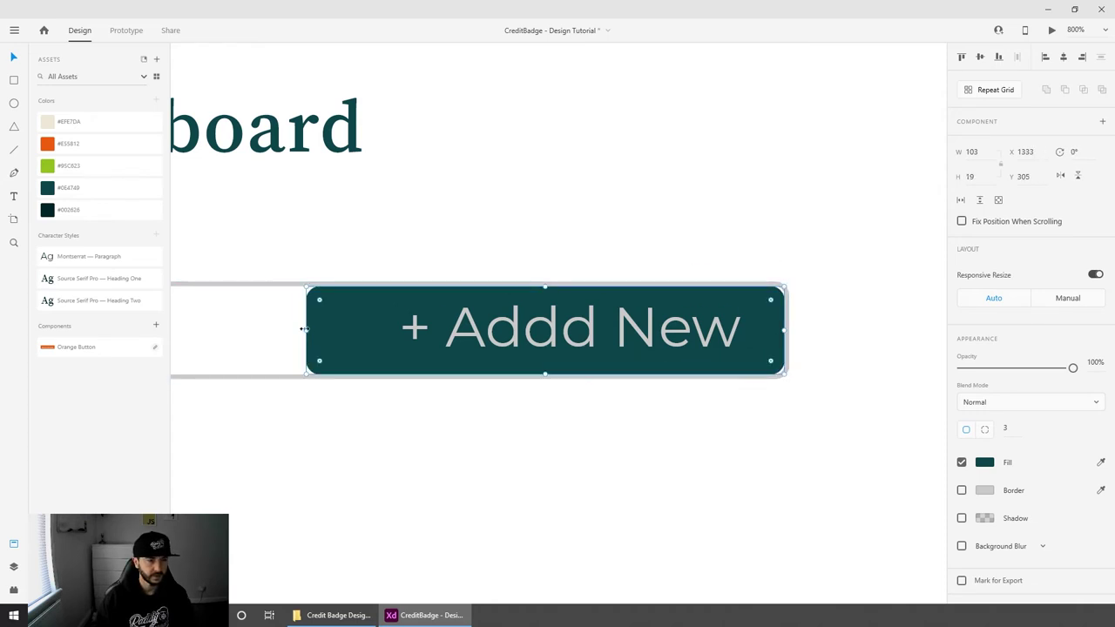
left_click_drag(304, 329, 364, 338)
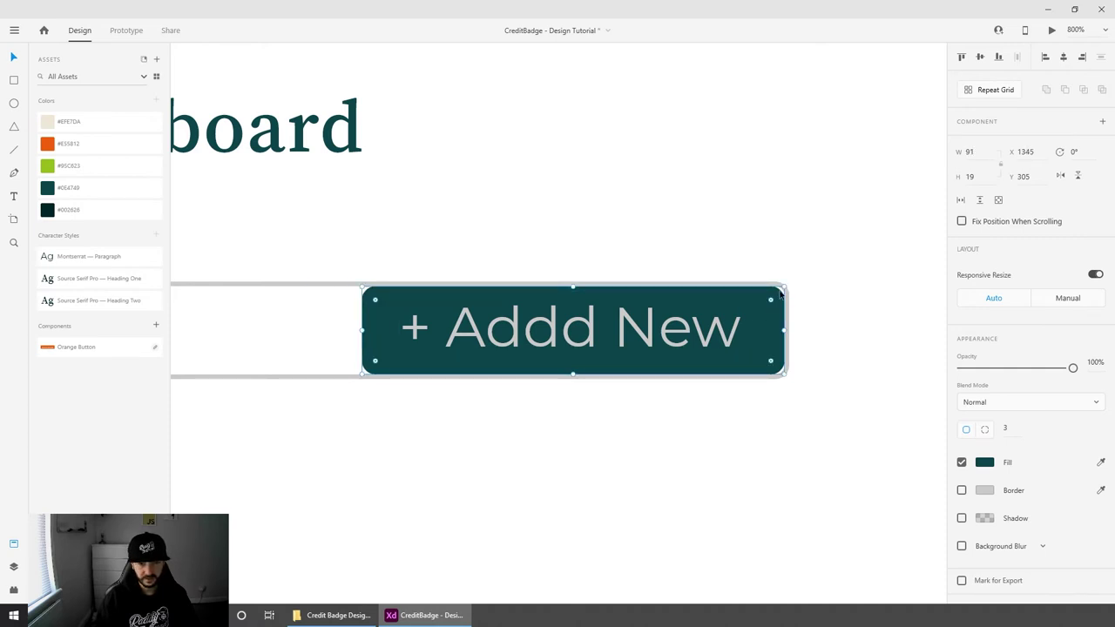
Step: Switch the button to per-corner radius and set its left corners to 0
key("Down")
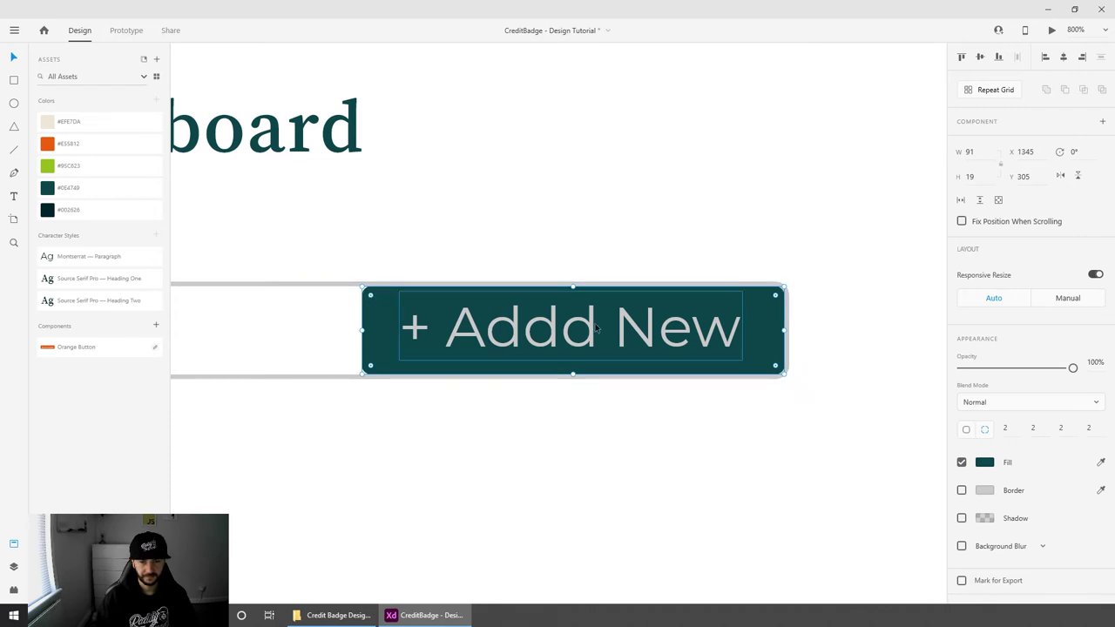
type("0")
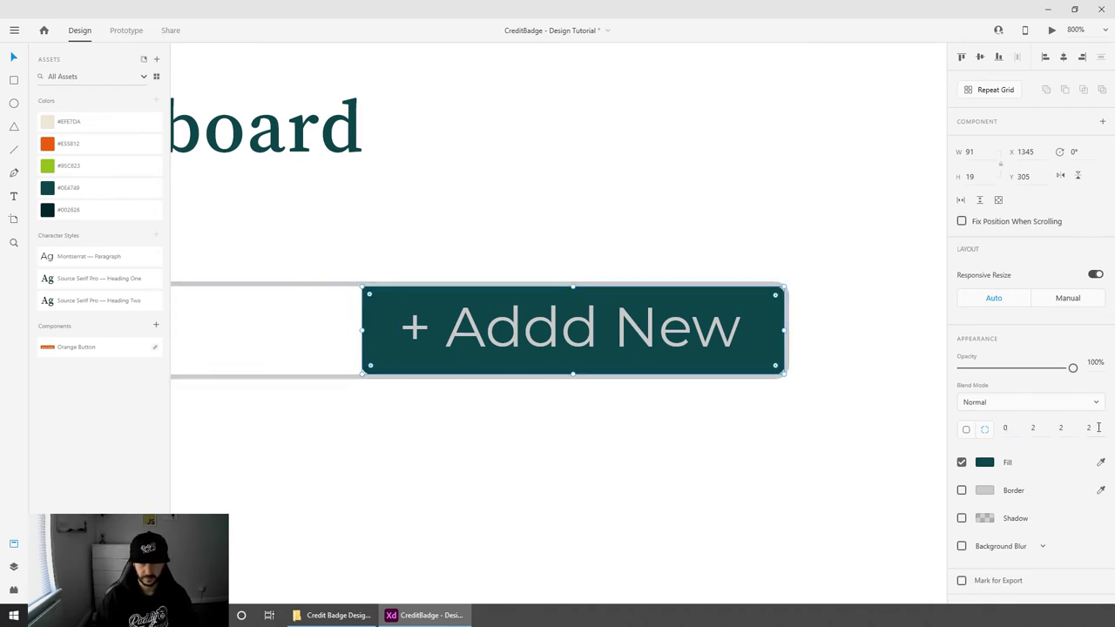
key("Return")
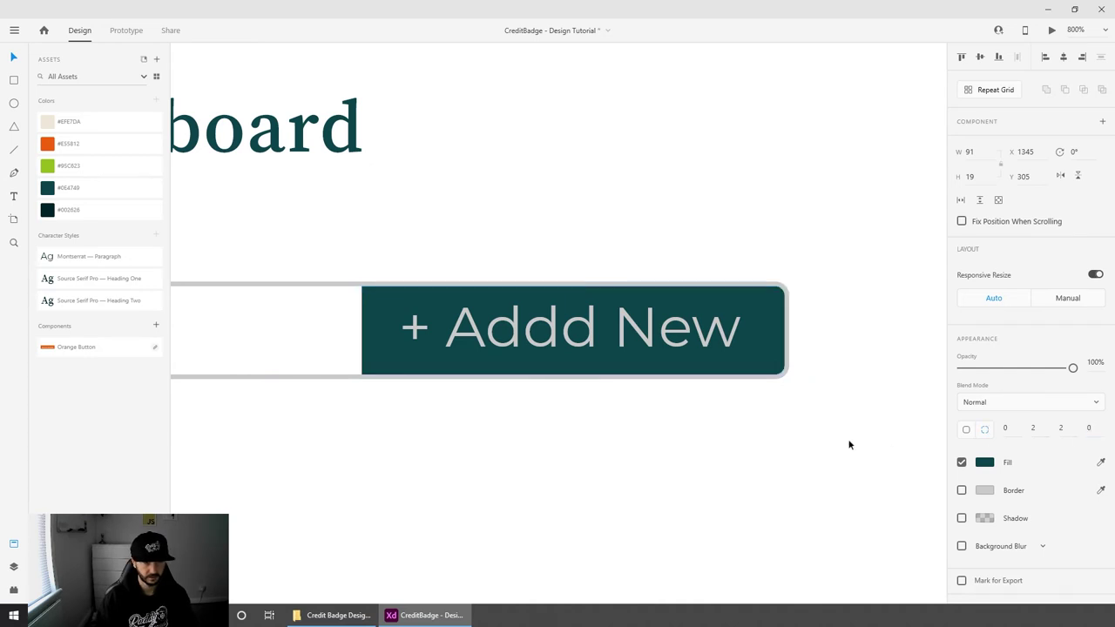
key("Escape")
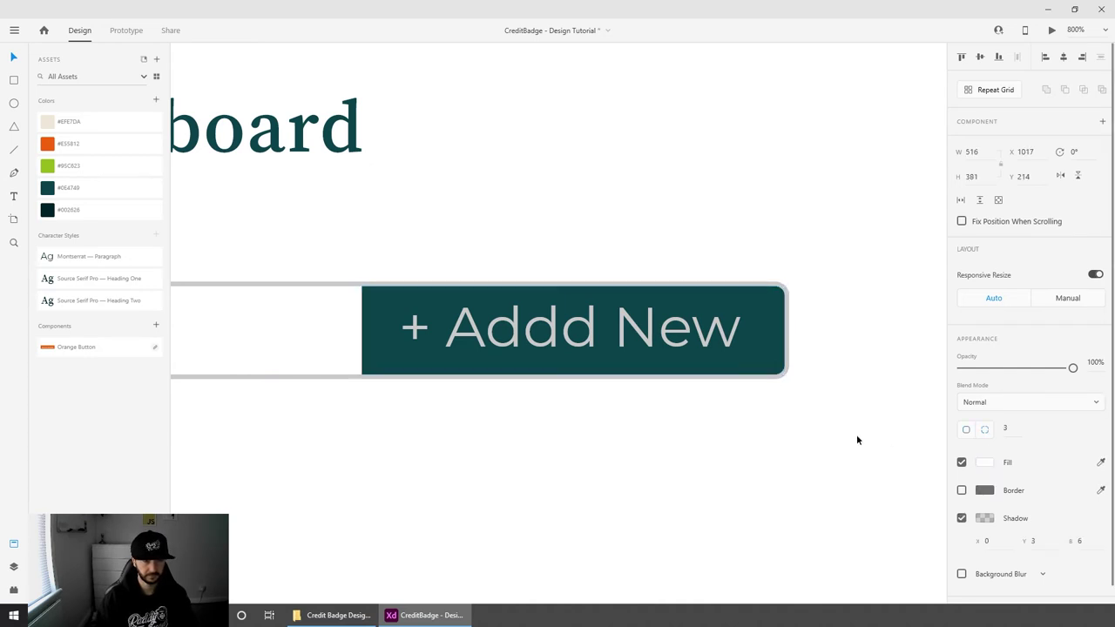
left_click(587, 342)
left_click(767, 423)
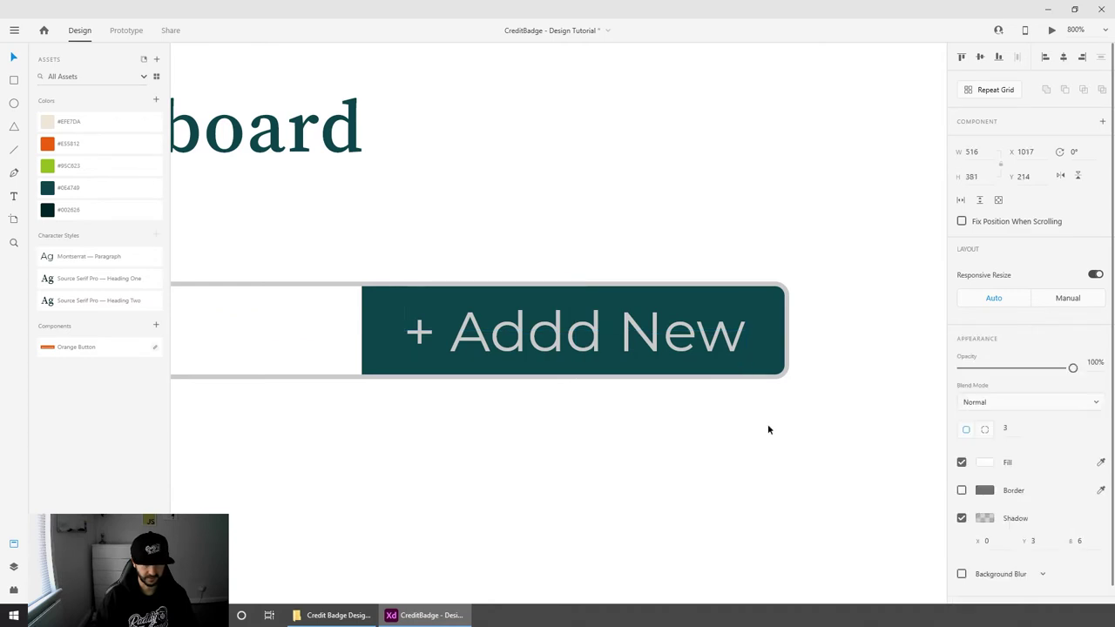
key("ctrl+minus")
key("ctrl+minus")
key("ctrl+minus")
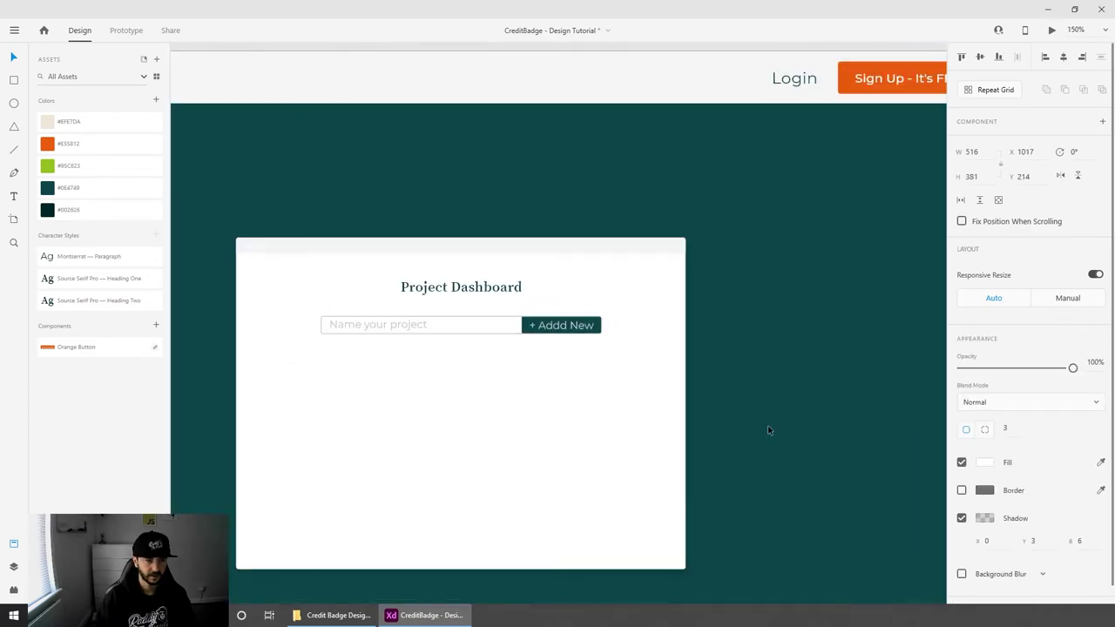
Step: Lighten the project-name input field's border to #E9E9E9
scroll(789, 445, "down", 2)
key("ctrl+minus")
key("ctrl+minus")
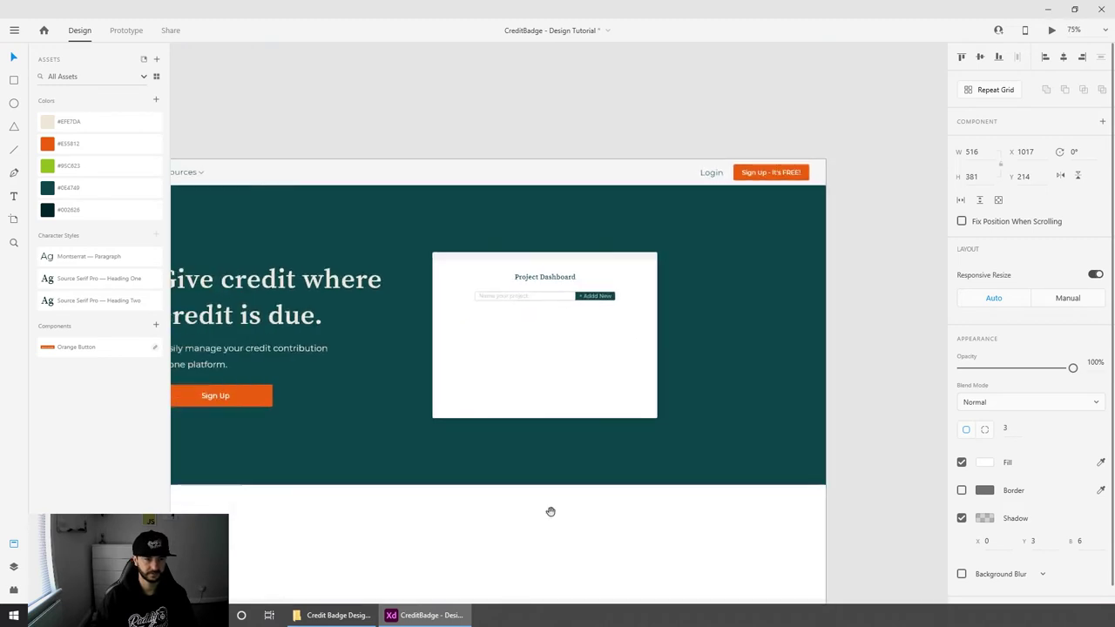
left_click_drag(549, 510, 736, 496)
key("ctrl+plus")
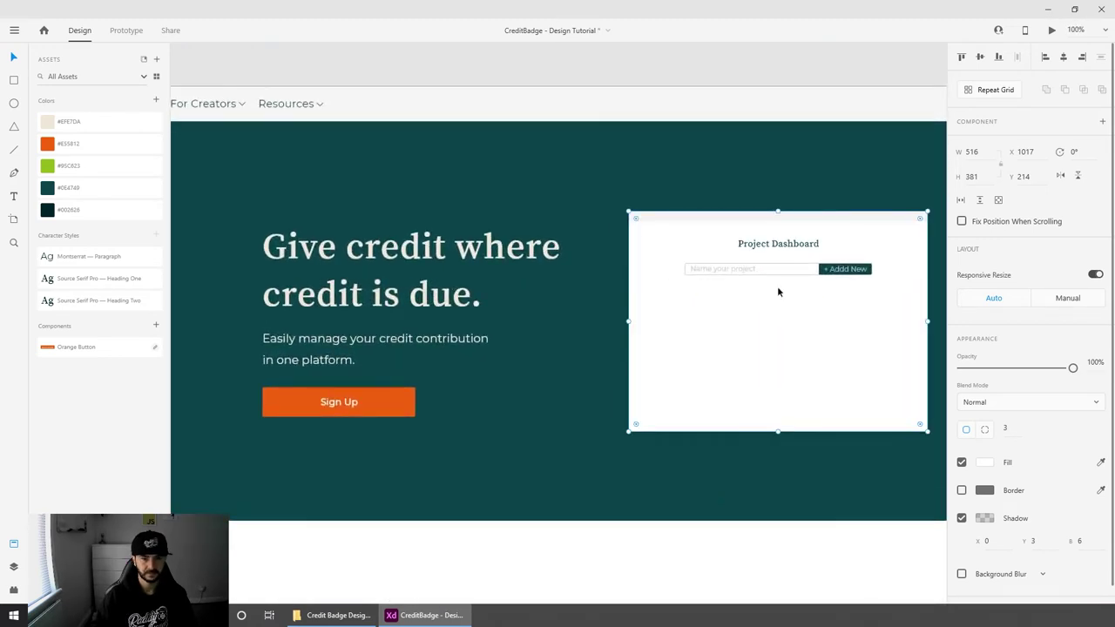
key("ctrl+plus")
left_click_drag(834, 290, 326, 346)
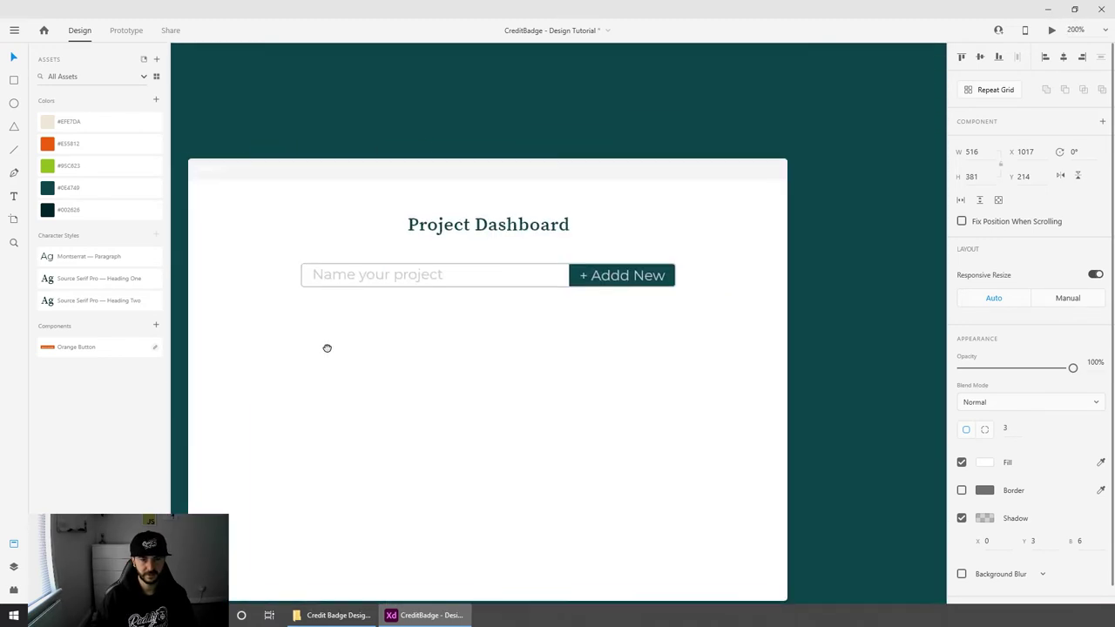
key("ctrl+plus")
double_click(468, 234)
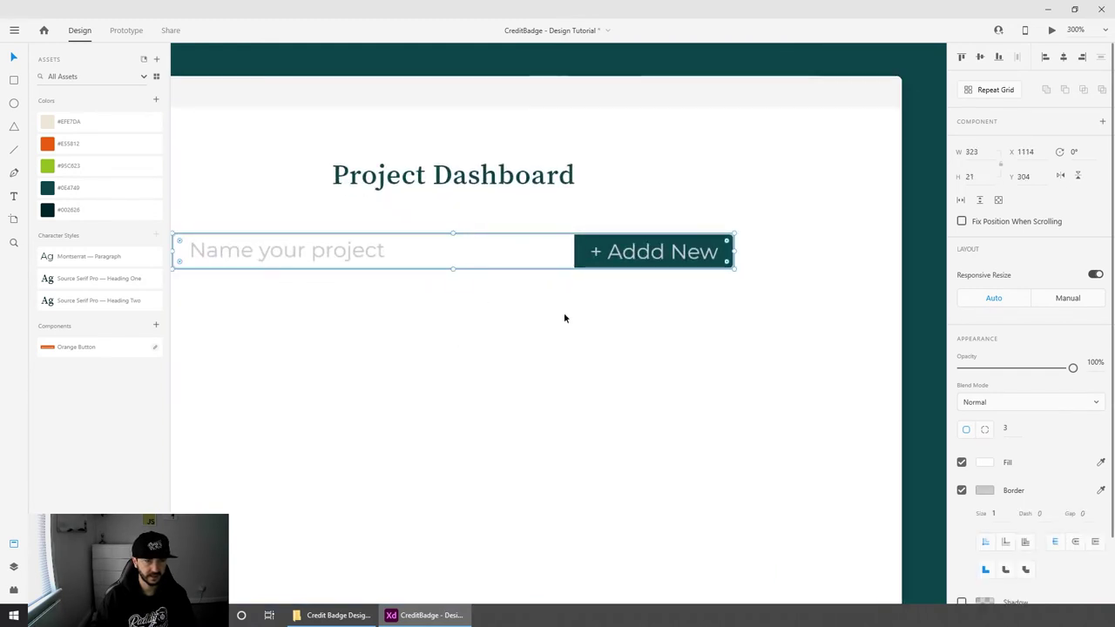
left_click(980, 490)
left_click_drag(807, 429, 795, 424)
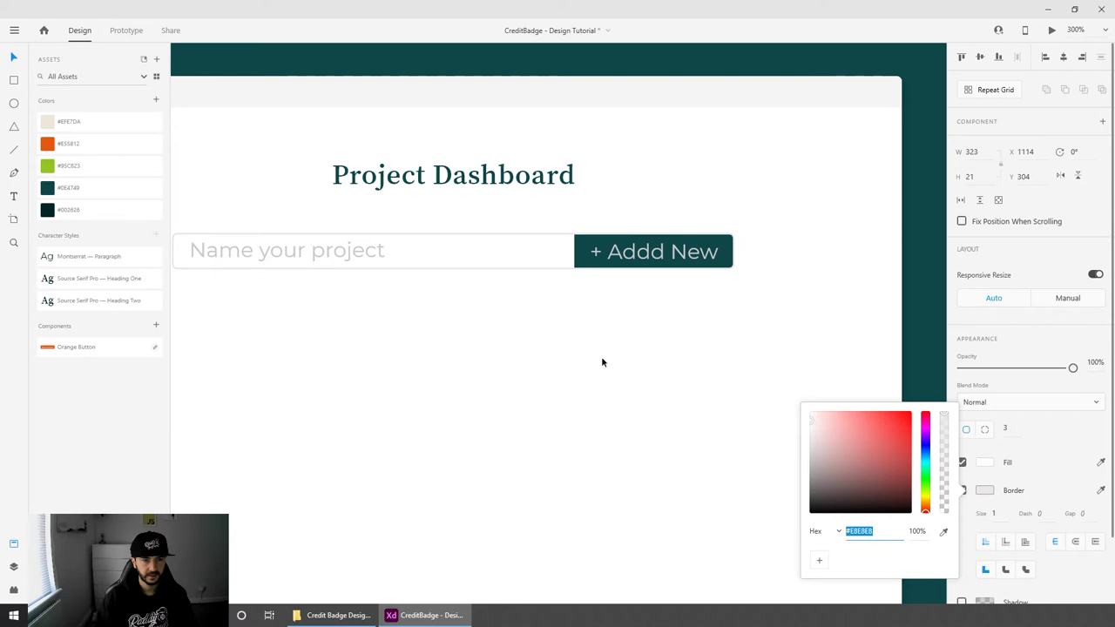
left_click(503, 273)
Step: Give the input and button group a pale grey drop shadow
scroll(1037, 544, "down", 2)
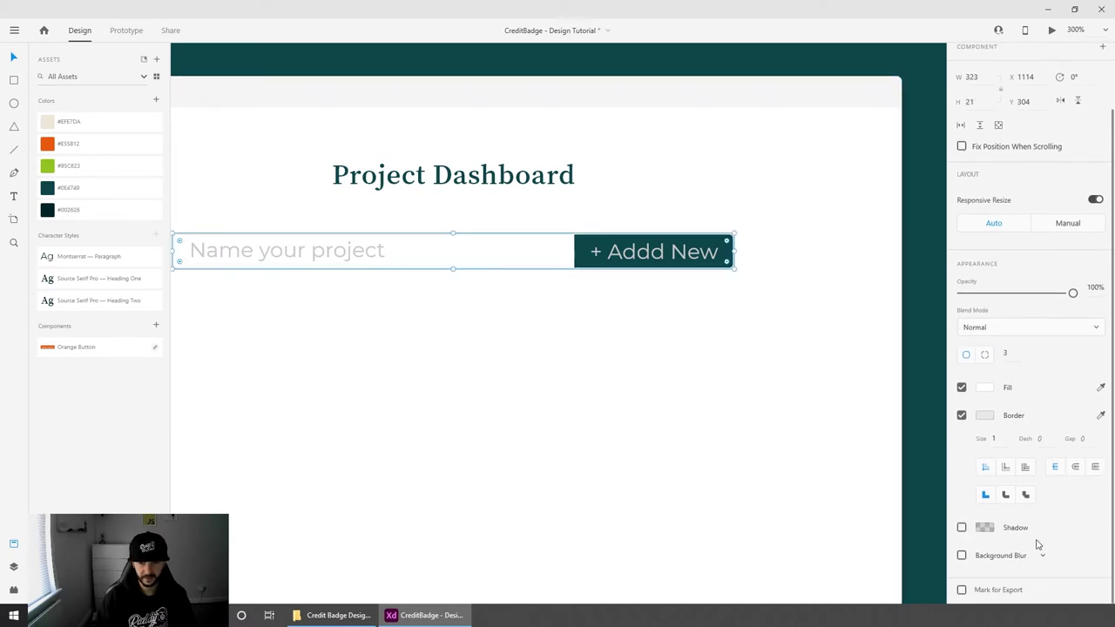
left_click(961, 527)
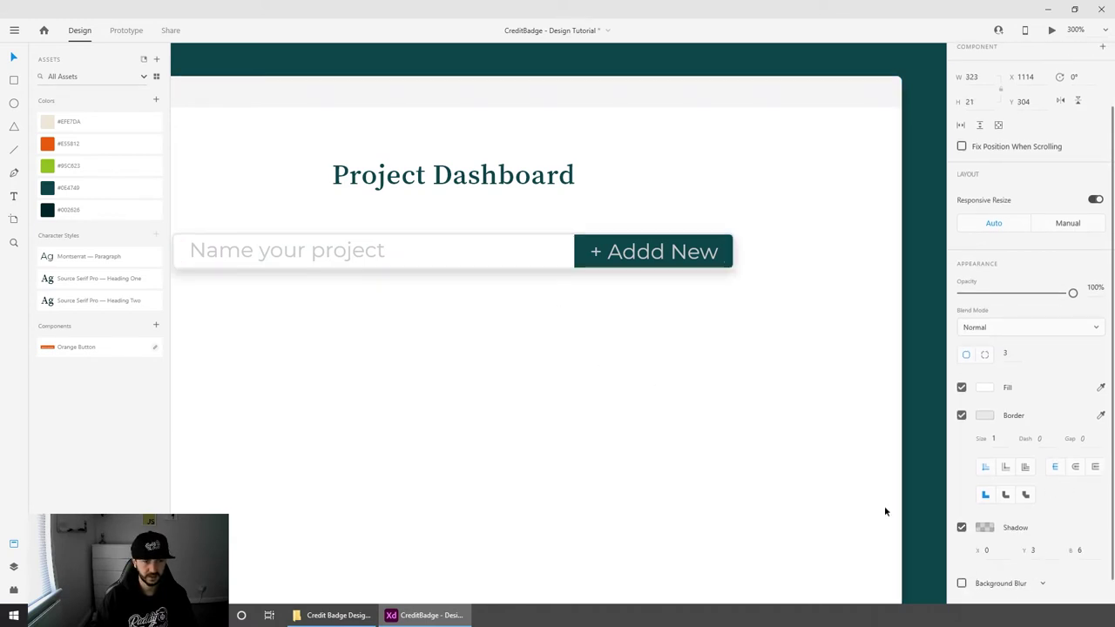
left_click(476, 369)
key("ctrl+1")
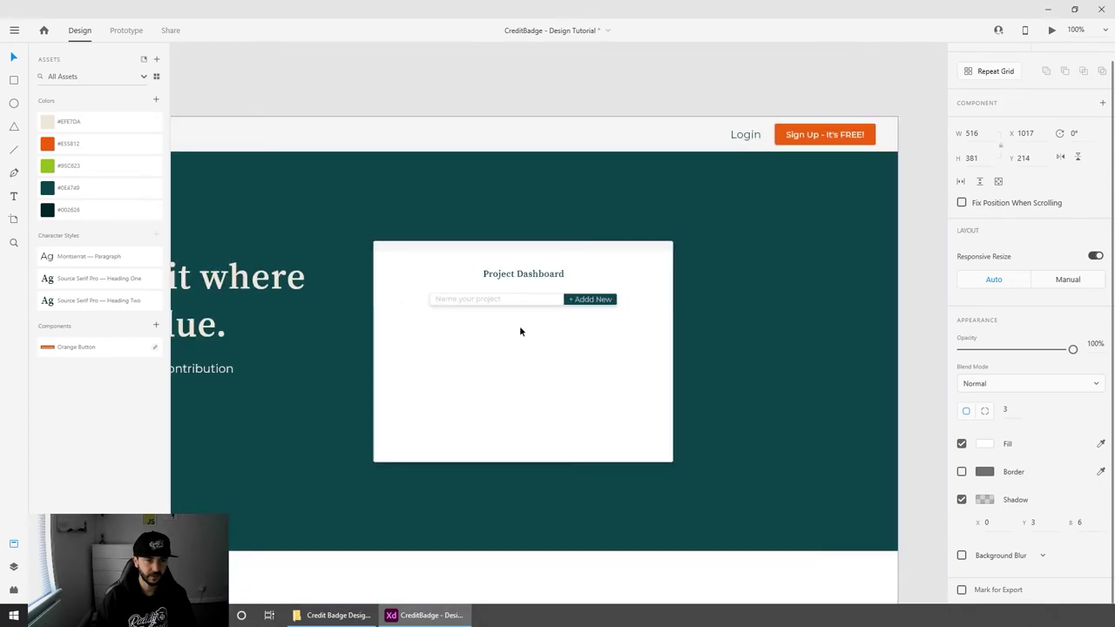
left_click(523, 299)
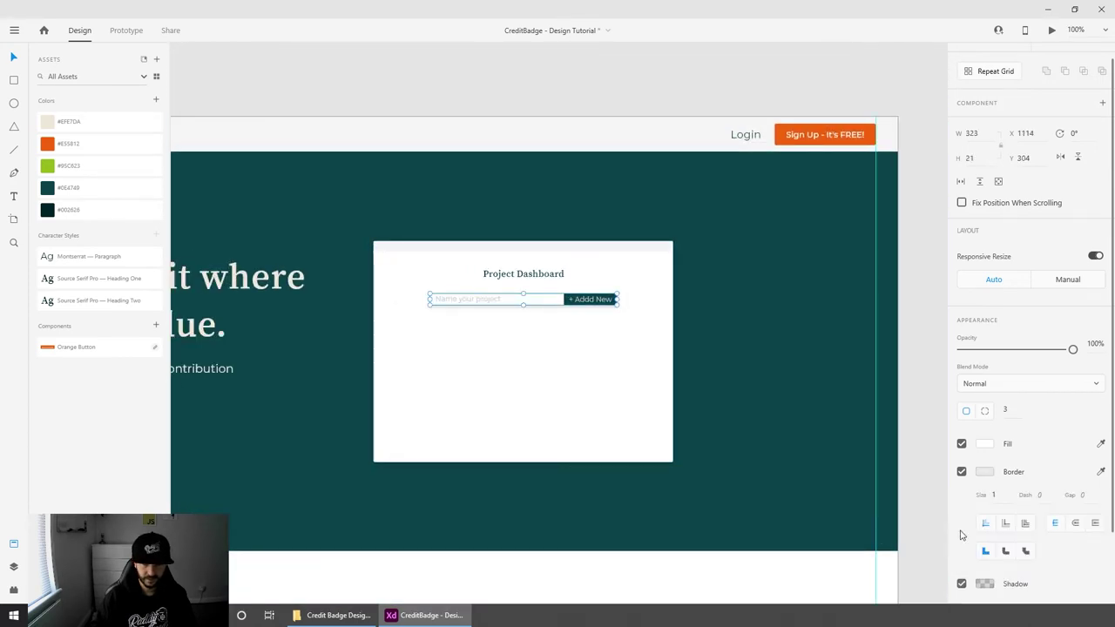
left_click(989, 584)
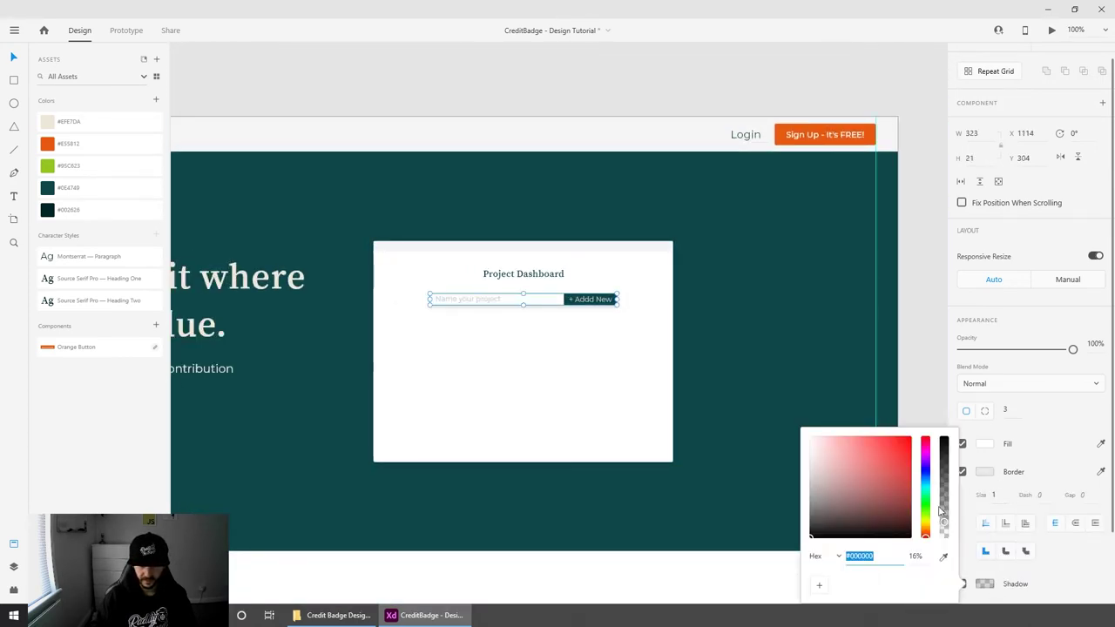
left_click_drag(838, 509, 796, 485)
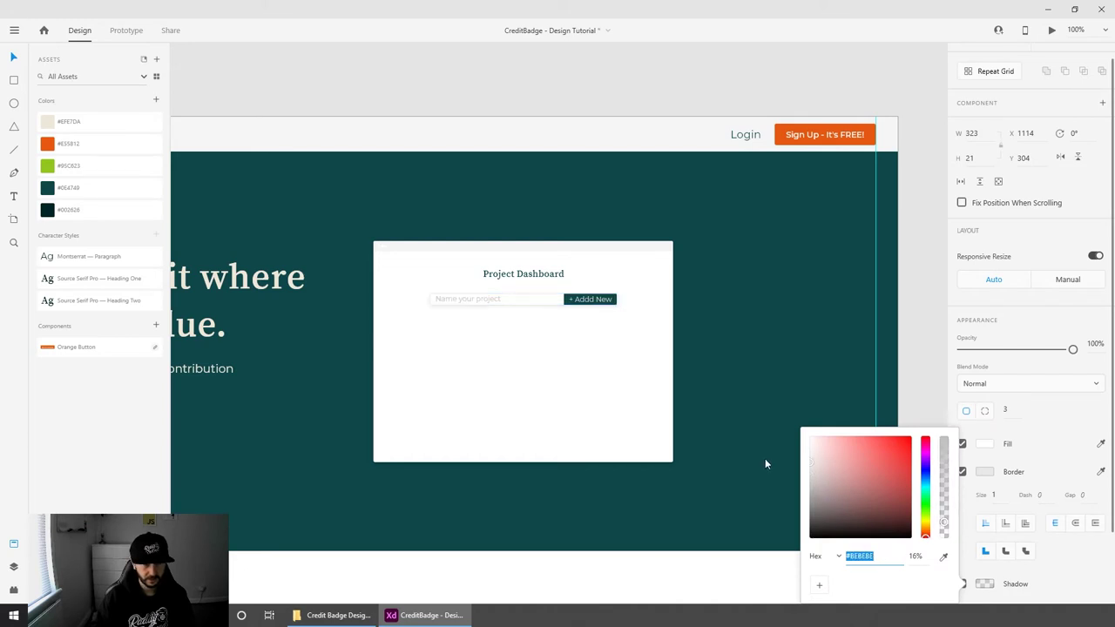
left_click(906, 253)
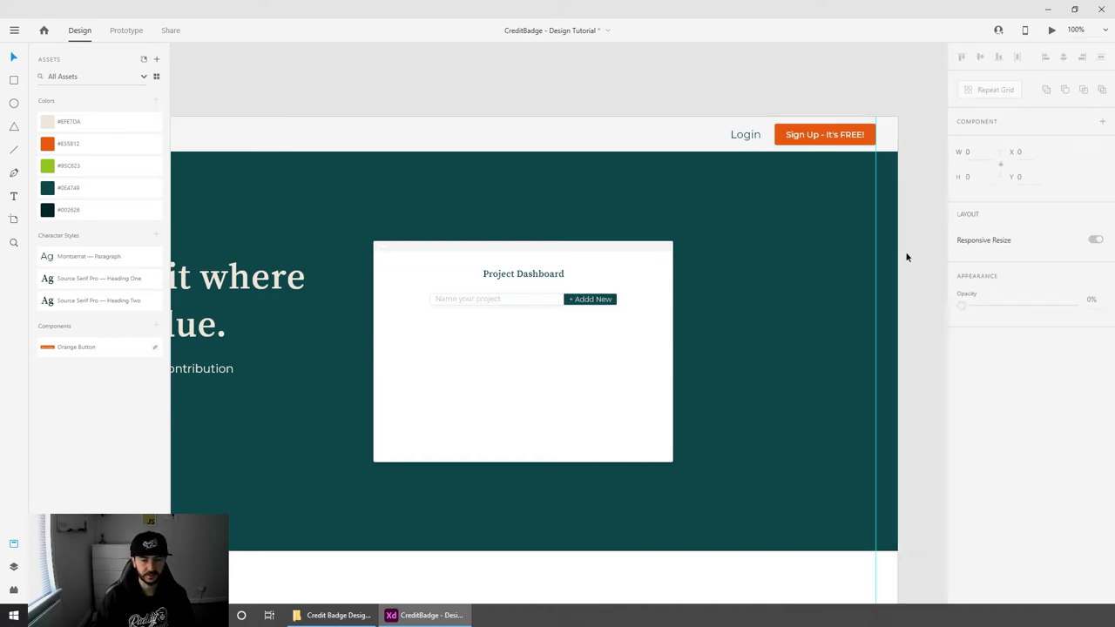
Step: Set the '+ Addd New' label to font size 10 and narrow the button rectangle to 80 × 19
left_click(599, 298)
scroll(958, 531, "down", 3)
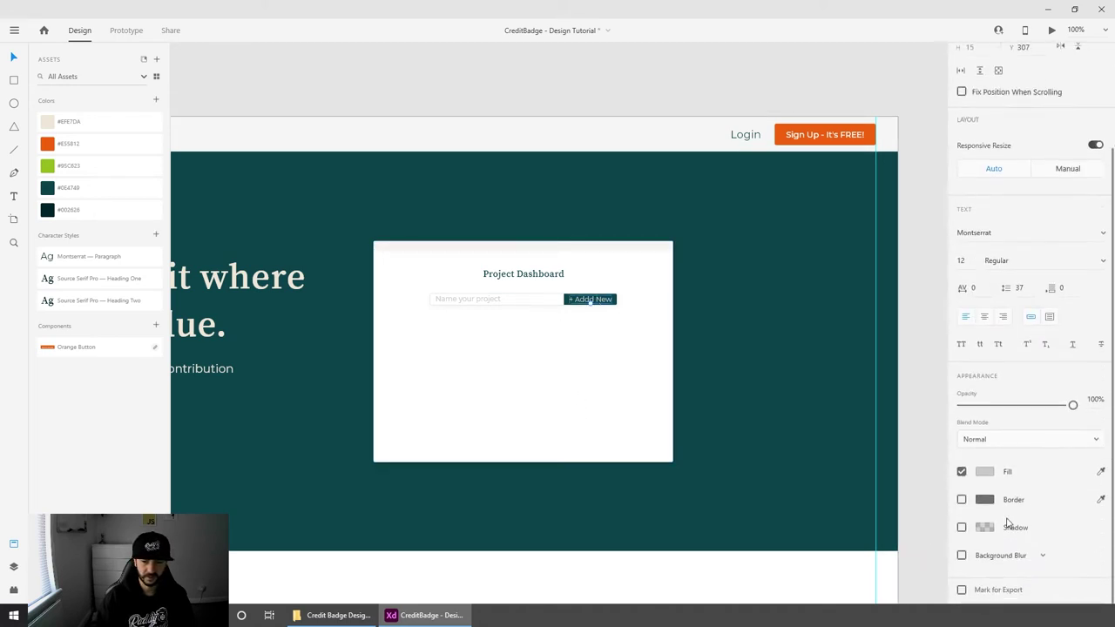
left_click(984, 472)
left_click(871, 286)
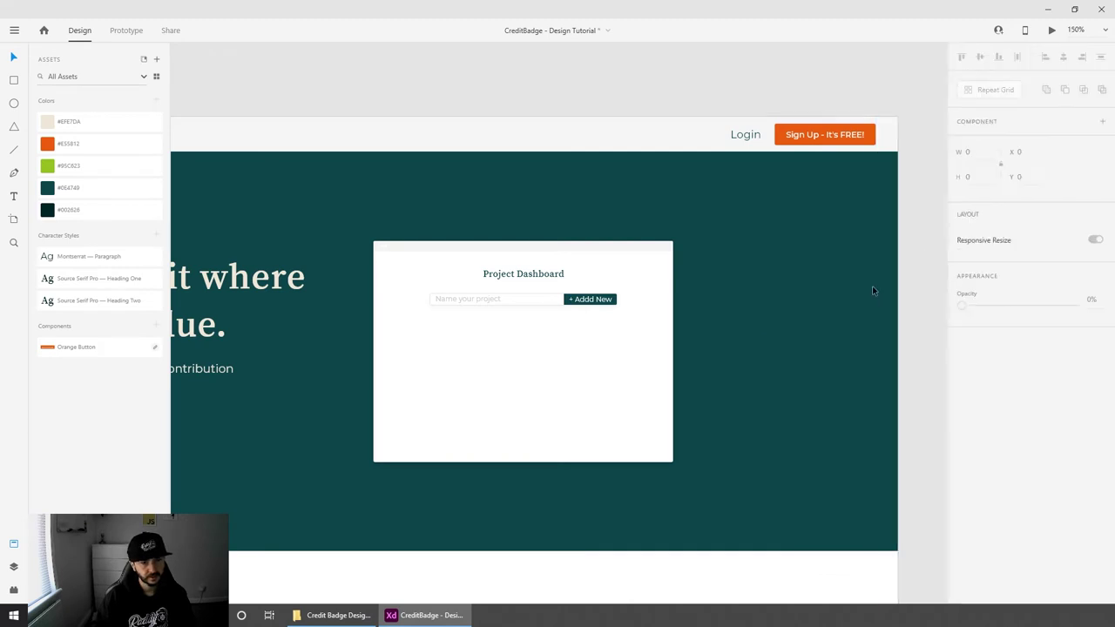
key("ctrl+equal")
left_click(610, 277)
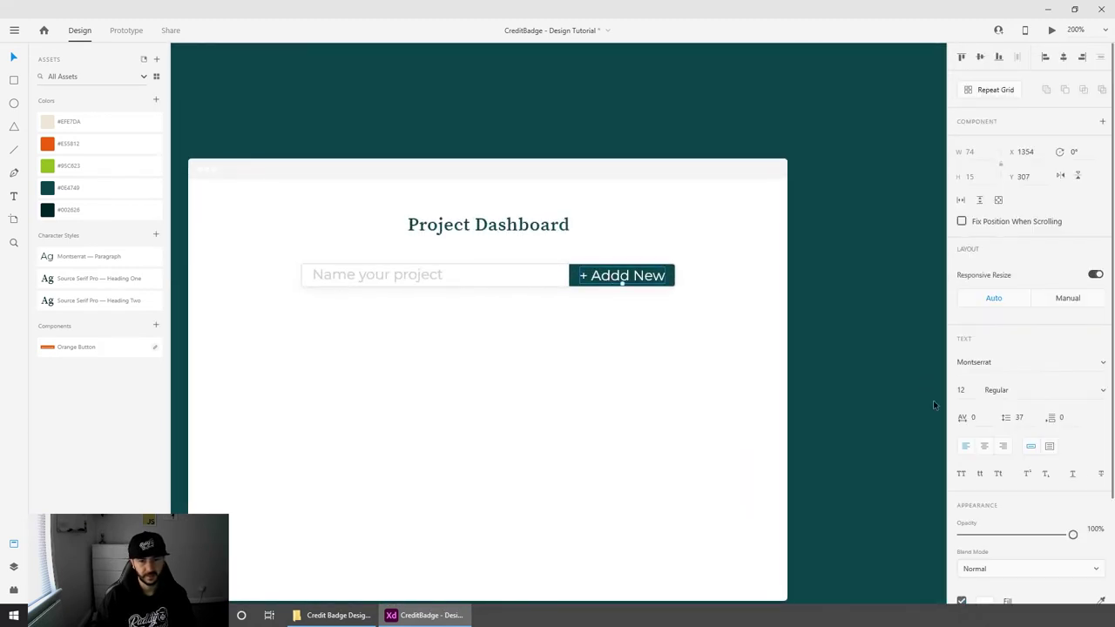
left_click(965, 390)
type("10")
key("Return")
left_click(649, 338)
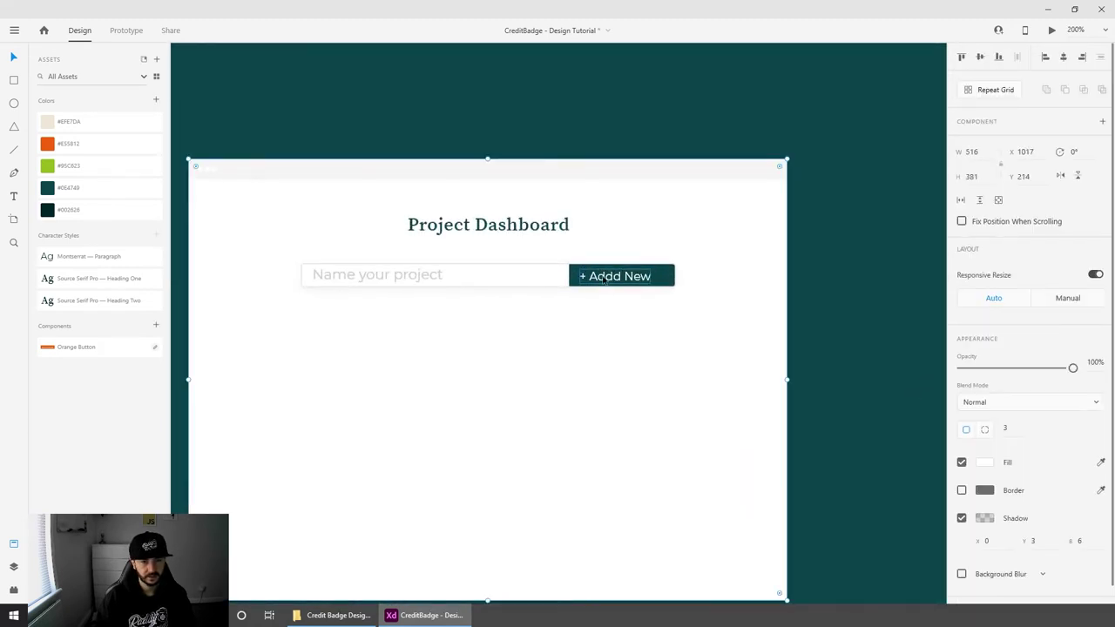
left_click(622, 273)
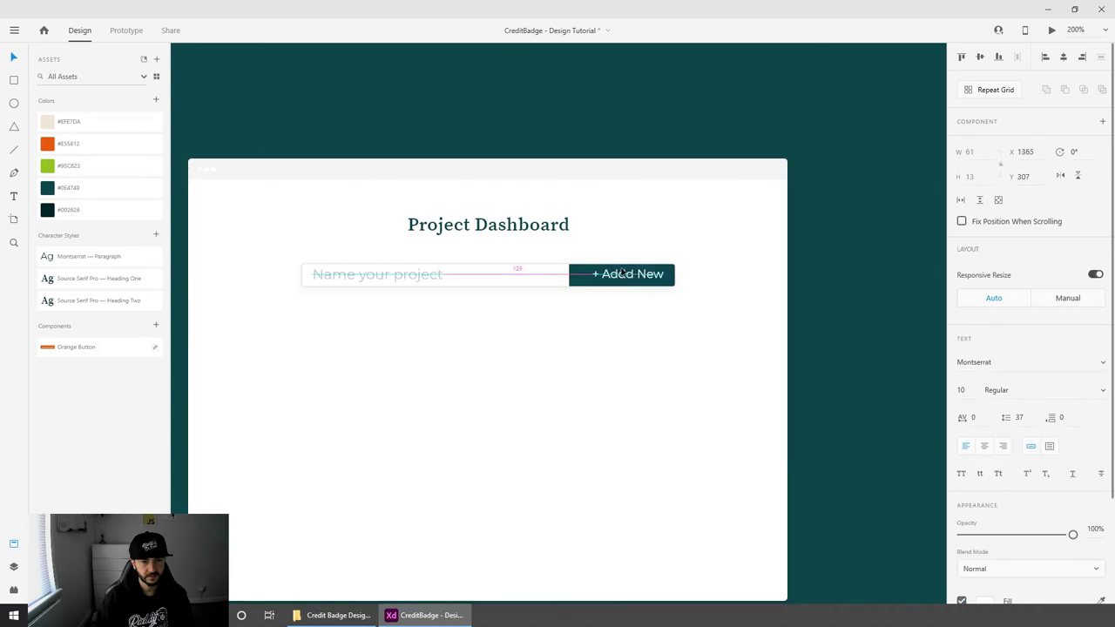
left_click(575, 277)
mouse_move(574, 277)
left_mouse_down()
mouse_move(592, 277)
mouse_move(581, 276)
left_mouse_up()
Step: Set the 'Name your project' placeholder text to font size 10
left_click(352, 281)
left_click(968, 390)
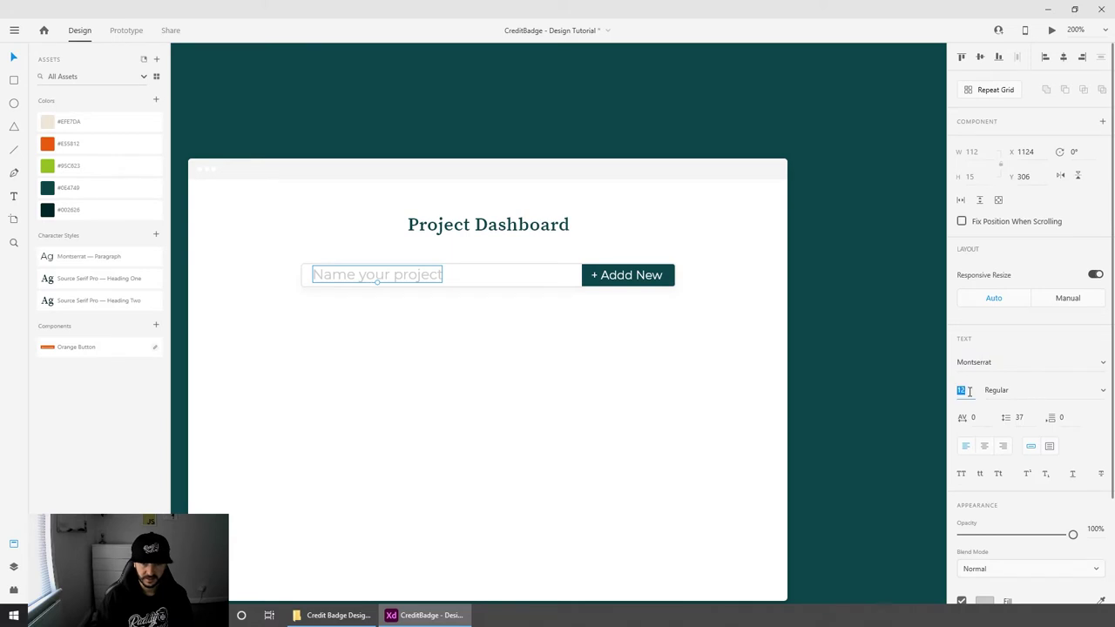
type("10")
key("Return")
left_click(828, 135)
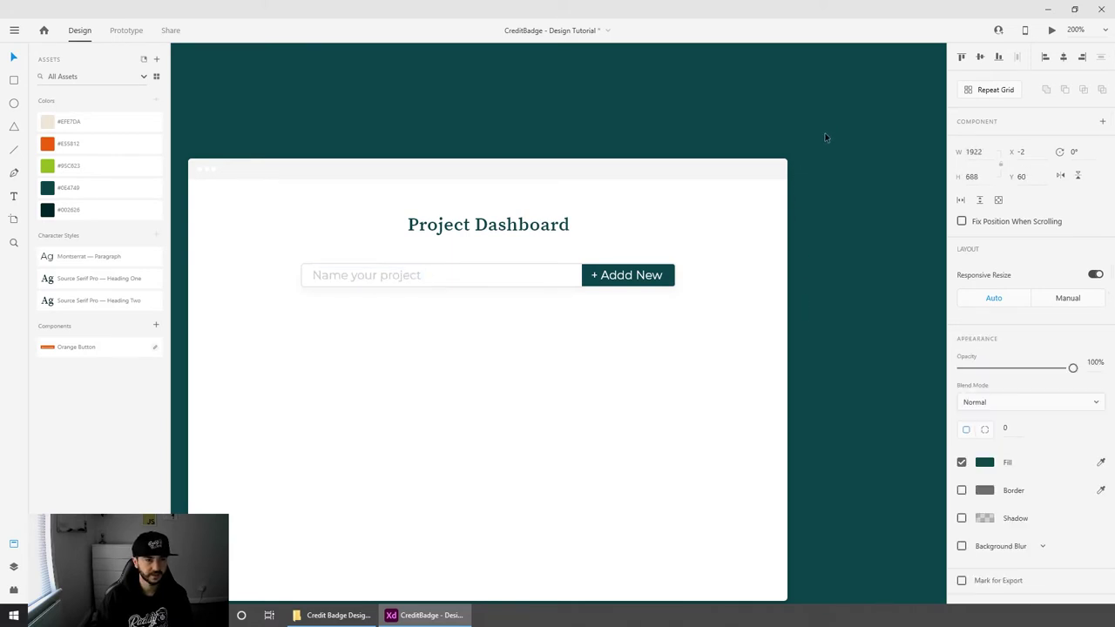
key("ctrl+minus")
key("ctrl+minus")
key("ctrl+minus")
scroll(810, 322, "left", 5)
scroll(810, 323, "down", 2)
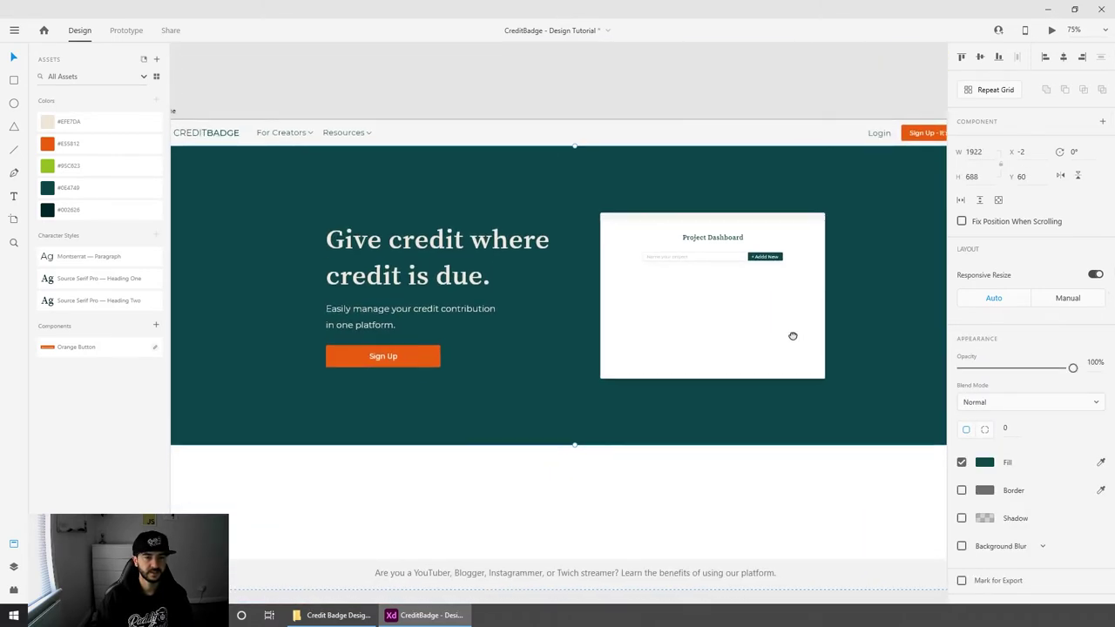
left_click(741, 475)
key("ctrl+plus")
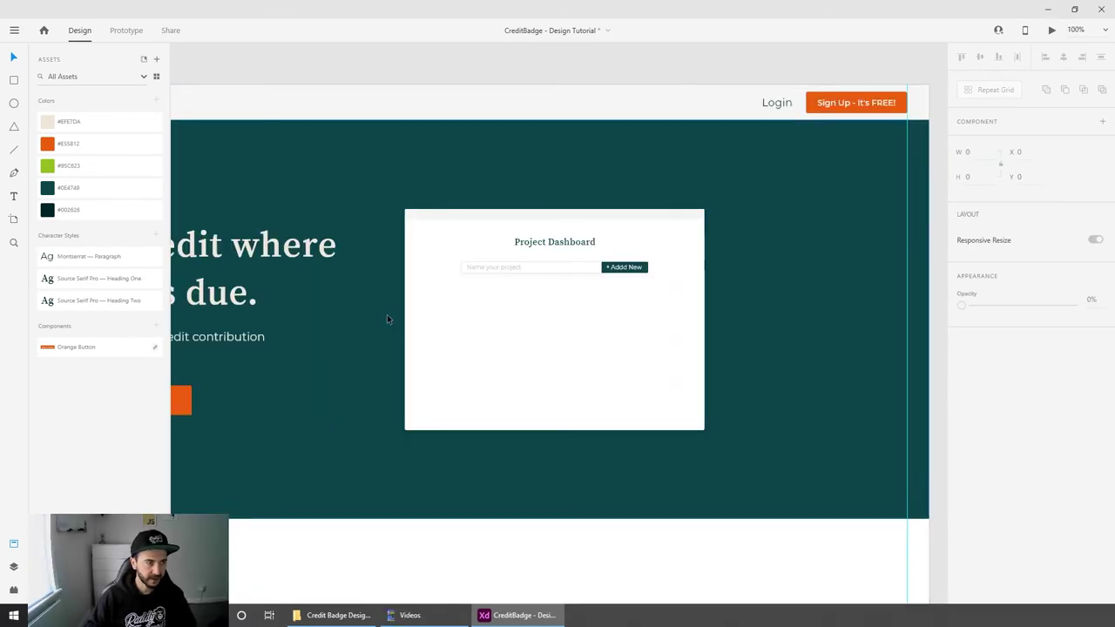
key("ctrl+plus")
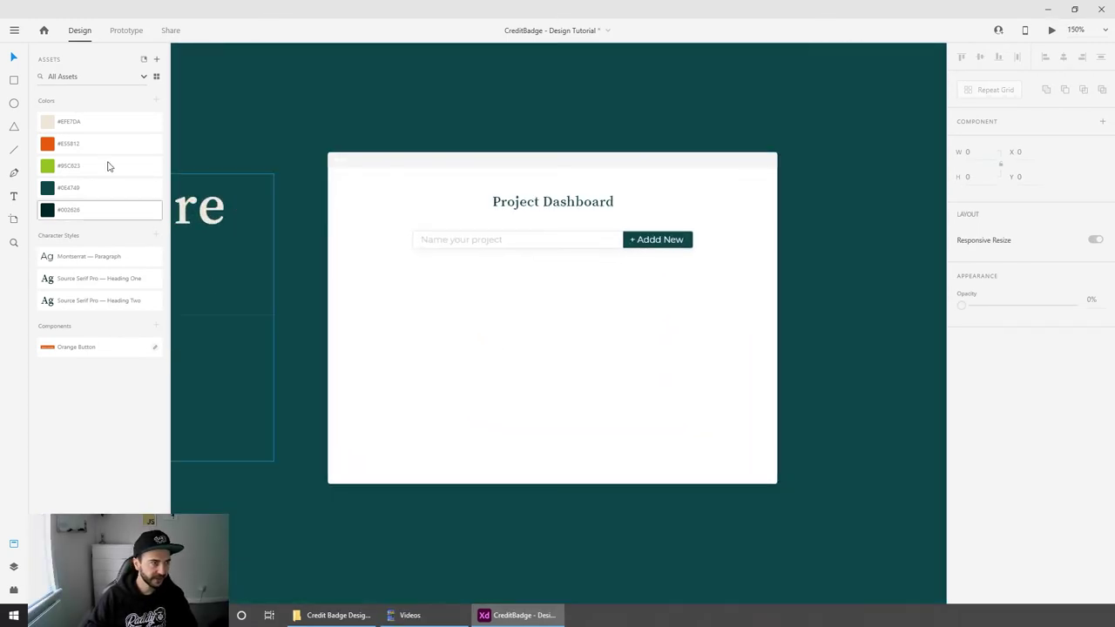
Step: Draw a borderless light-grey bar with corner radius 3, centred on the card below the input
left_click(14, 81)
left_click_drag(342, 159, 763, 298)
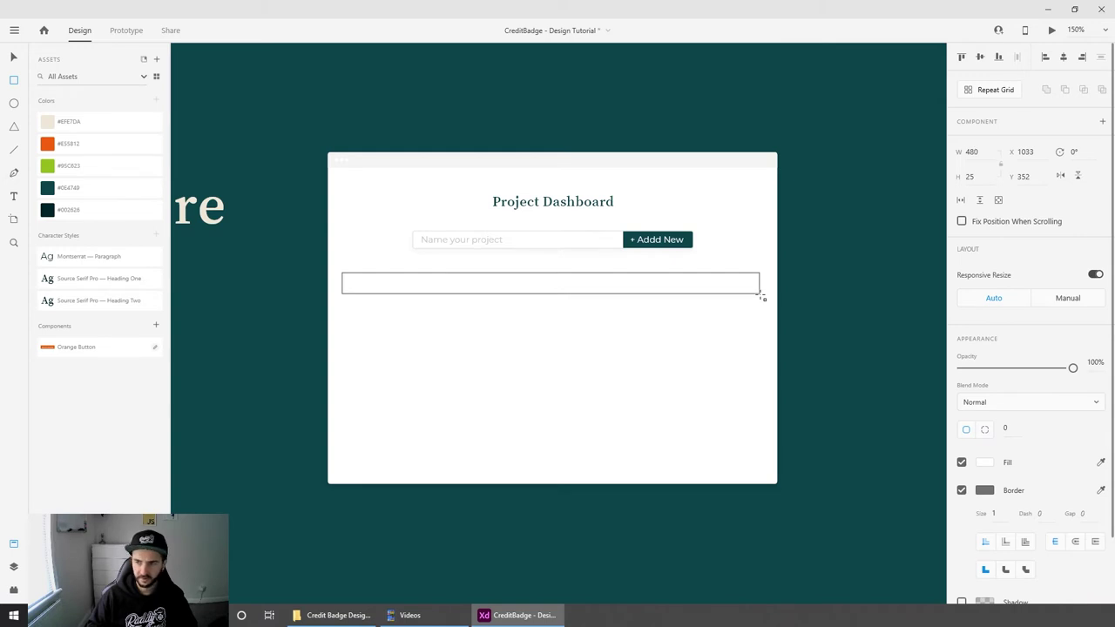
key("v")
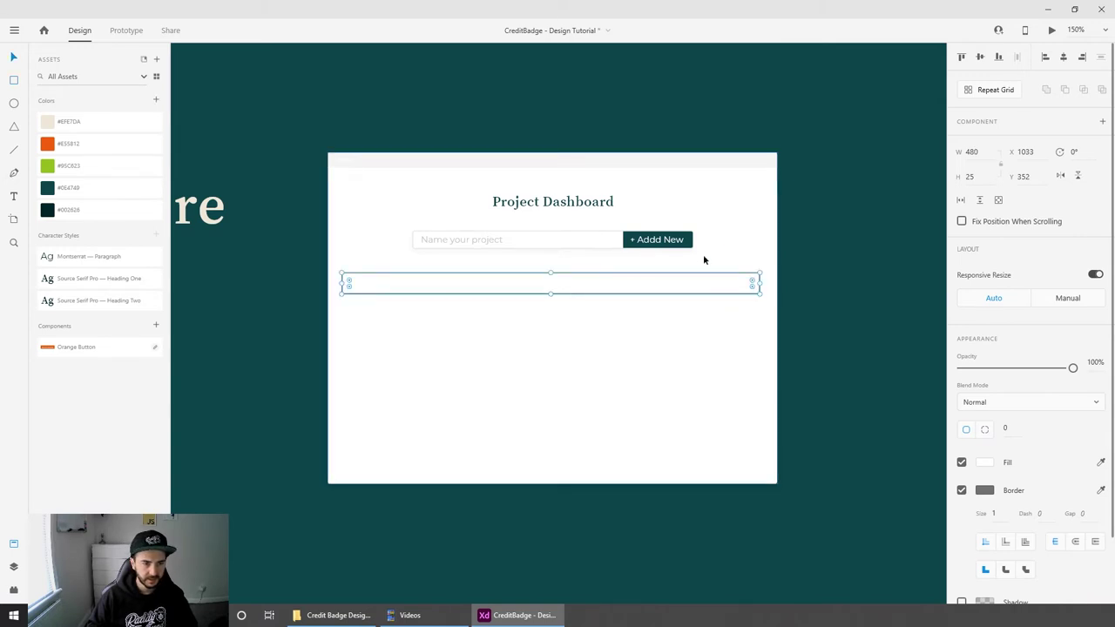
key("ctrl+a")
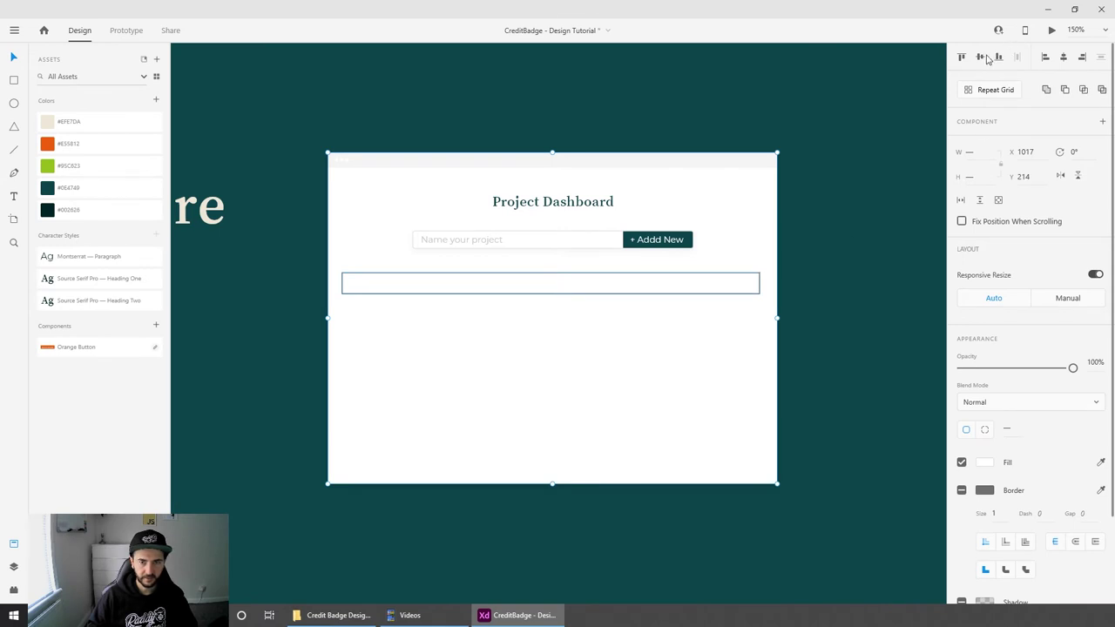
left_click(1063, 57)
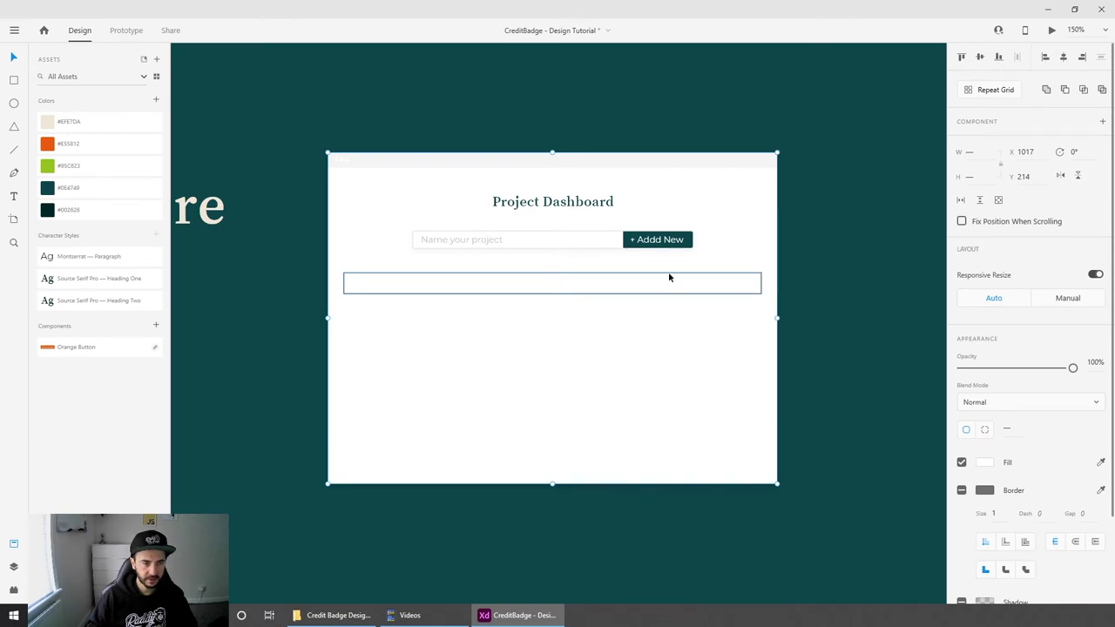
left_click(821, 275)
left_click(719, 287)
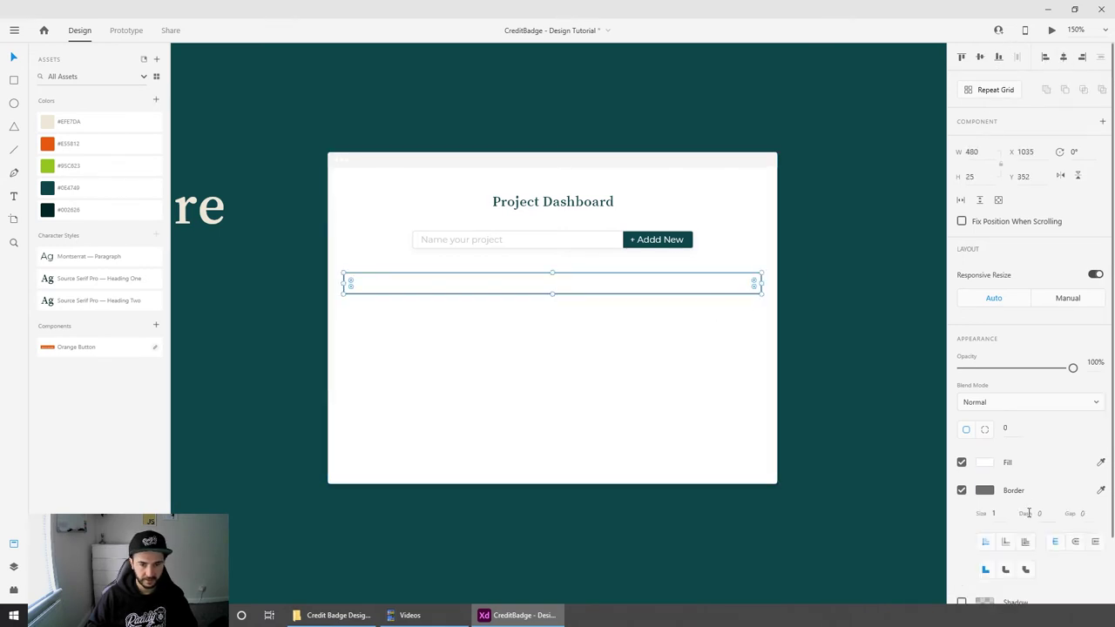
left_click(962, 492)
left_click(984, 462)
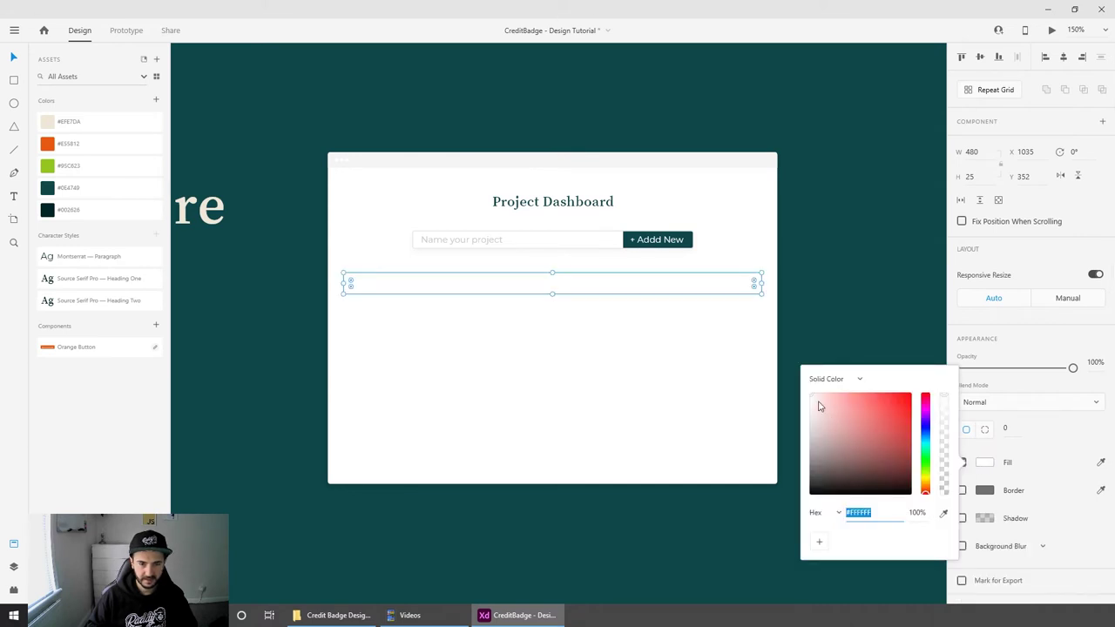
left_click_drag(821, 407, 802, 403)
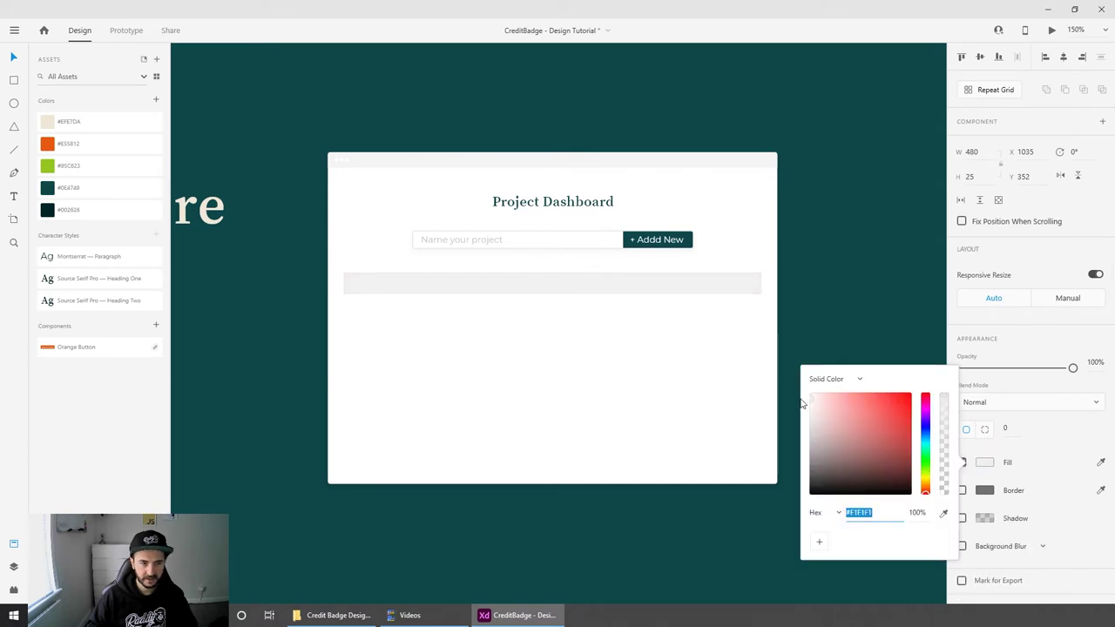
left_click(729, 285)
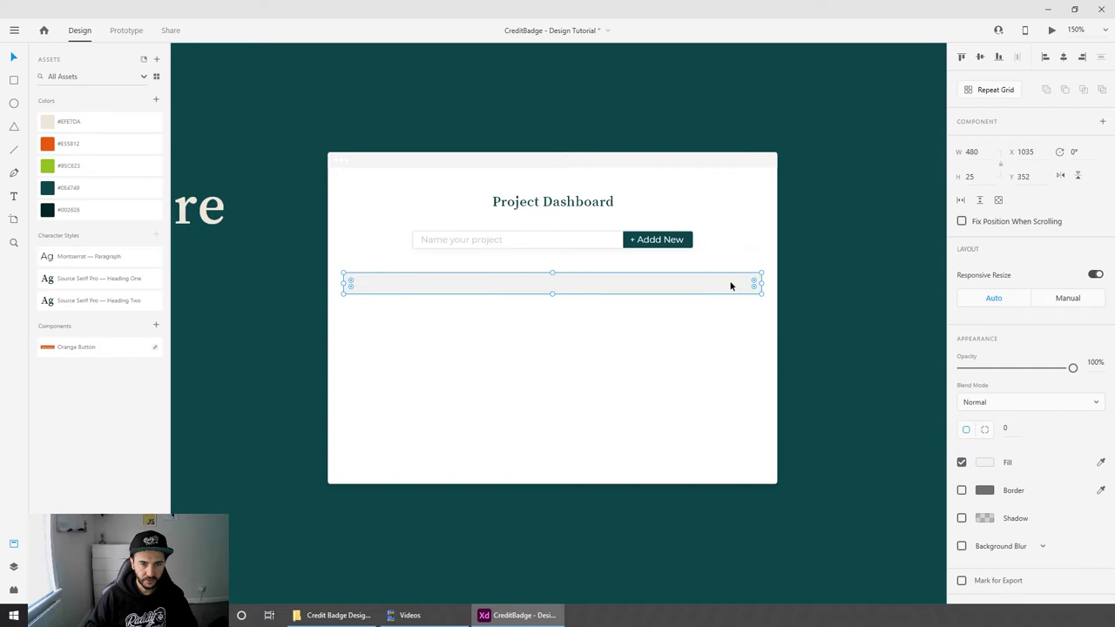
left_click(1010, 429)
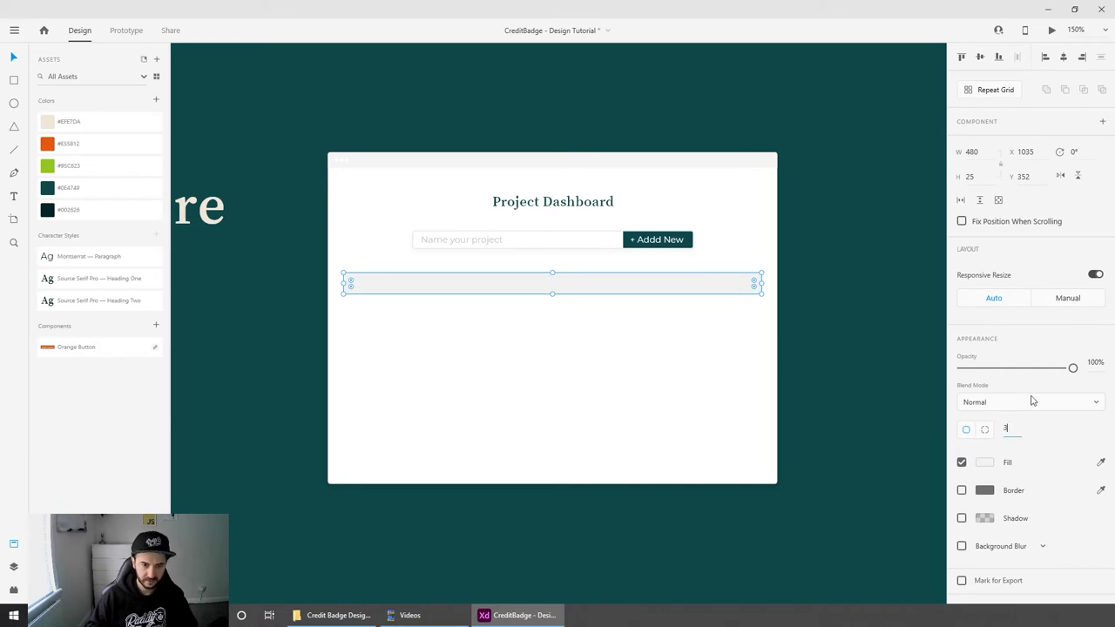
key("Return")
left_click(902, 183)
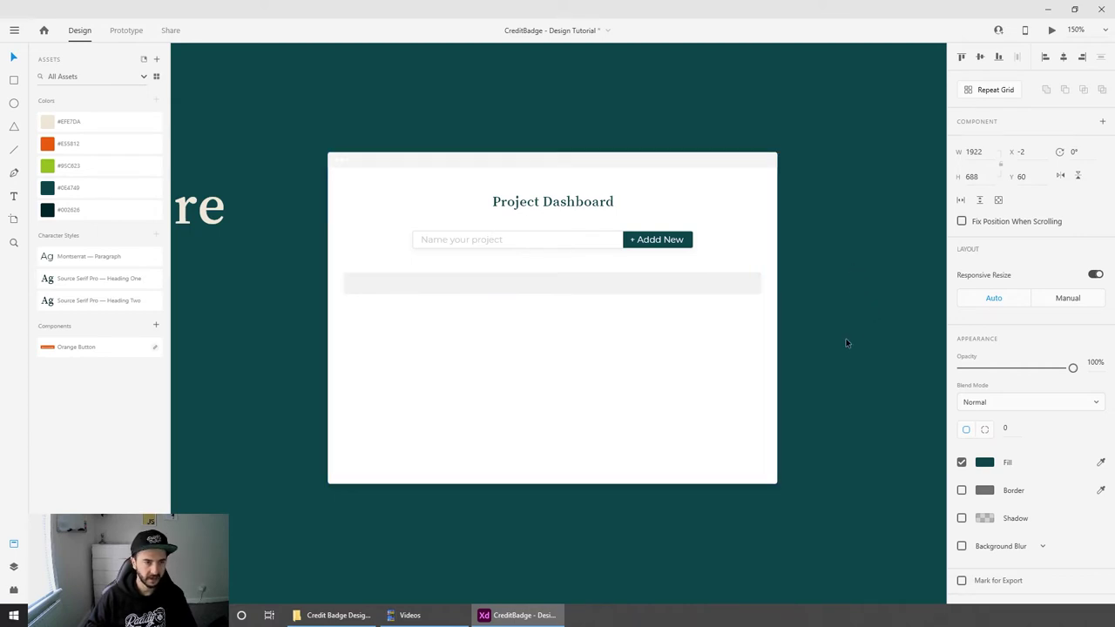
Step: Turn the bar into a Repeat Grid extended to five rows down the card
left_click(573, 287)
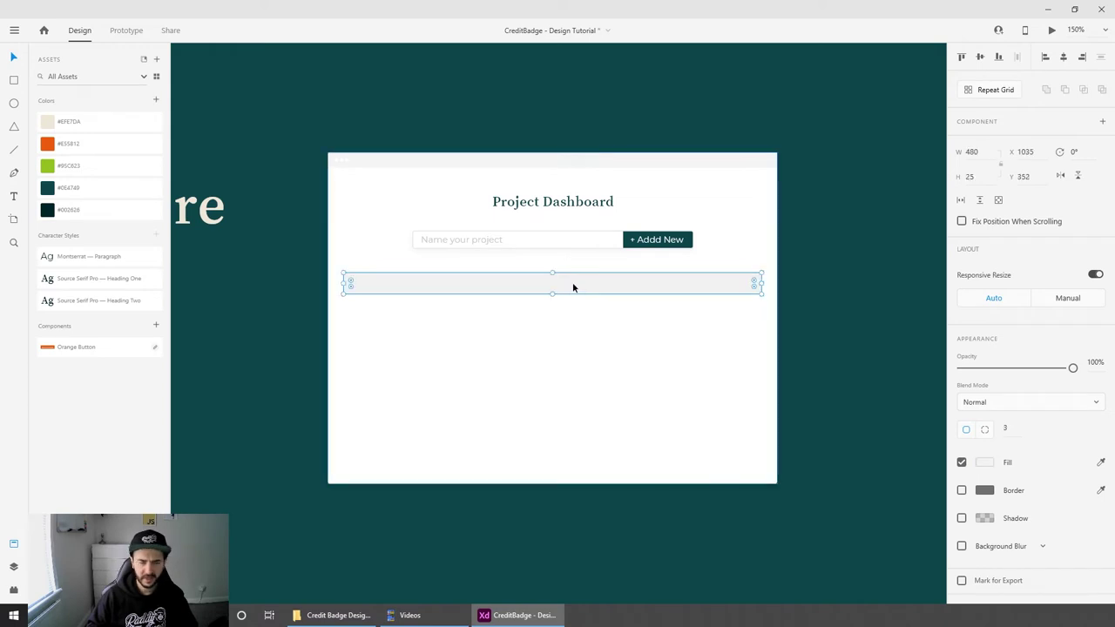
left_click(991, 90)
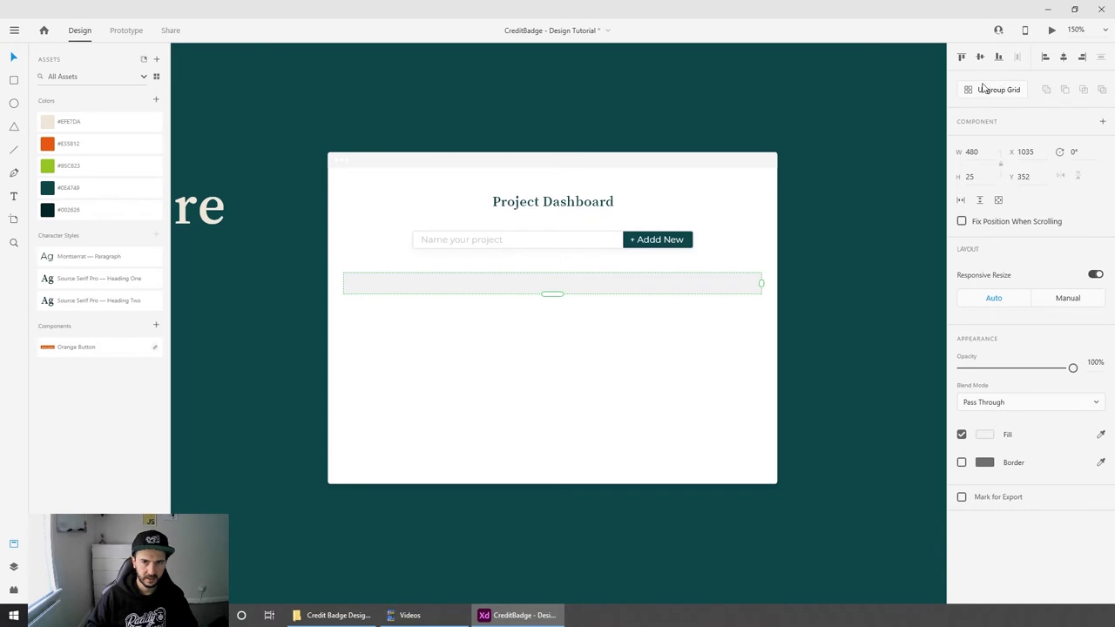
left_click_drag(557, 296, 555, 462)
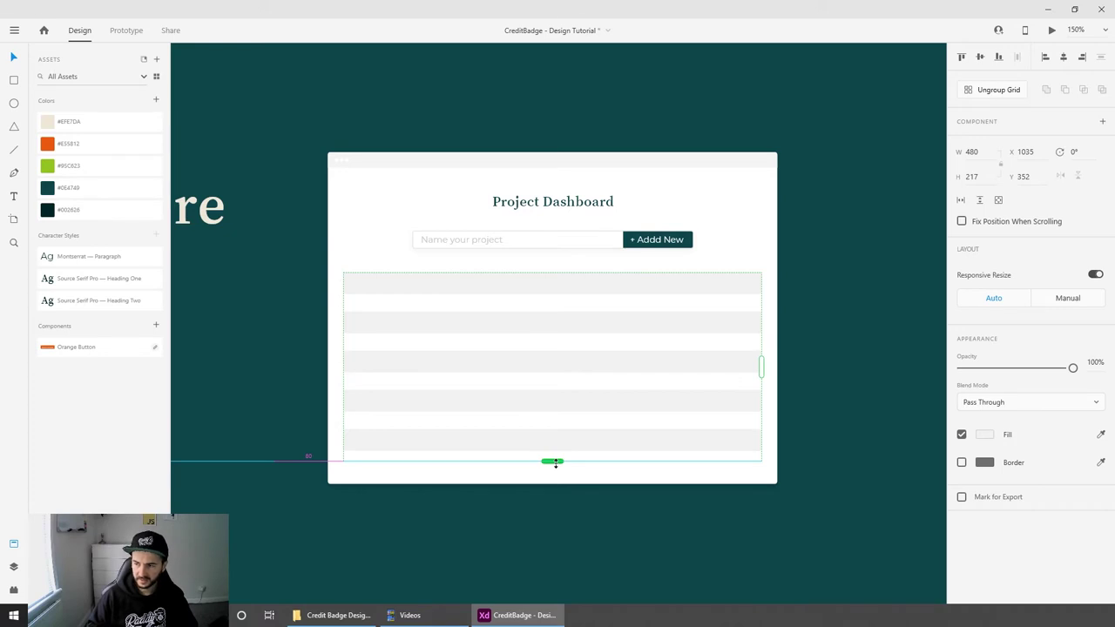
left_click_drag(555, 462, 557, 463)
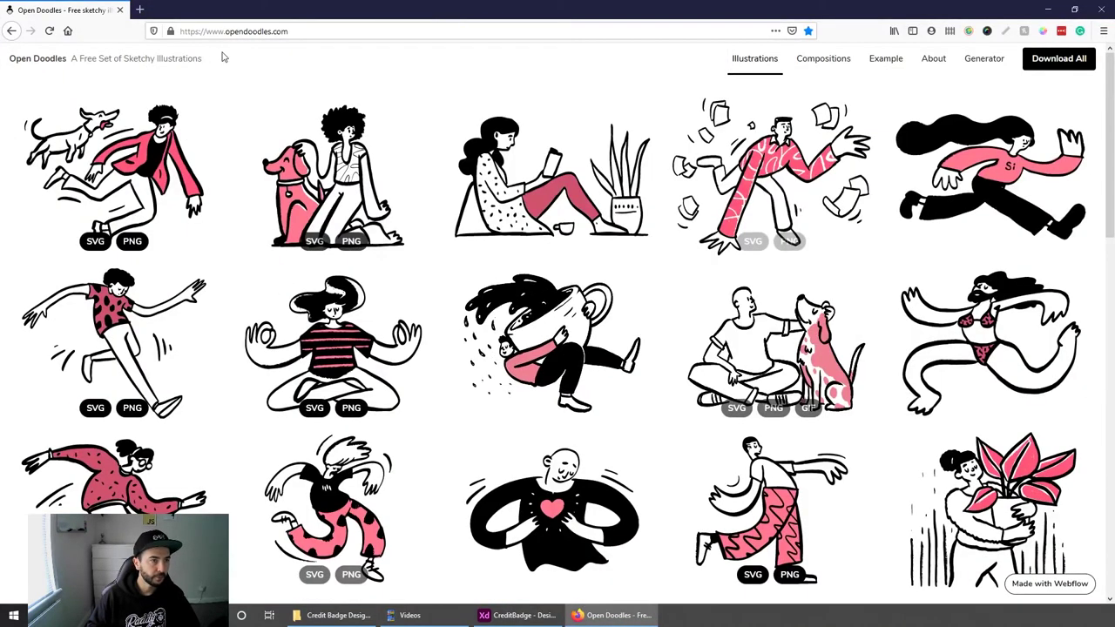
Step: Browse the Open Doodles page and open the Levitate illustration's SVG file
scroll(257, 395, "down", 15)
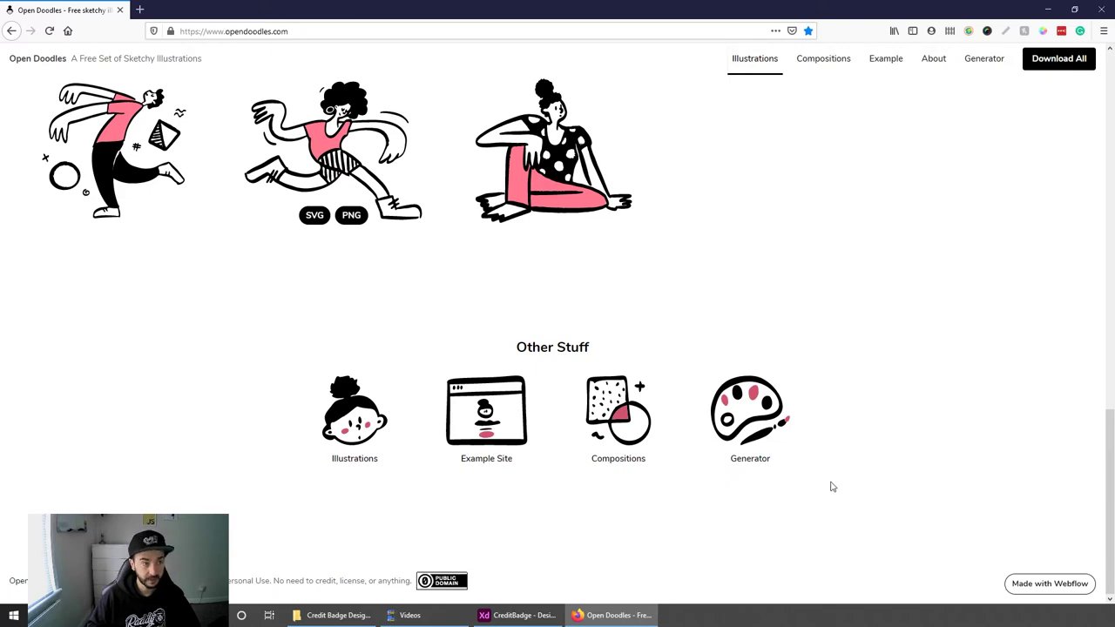
scroll(786, 473, "up", 3)
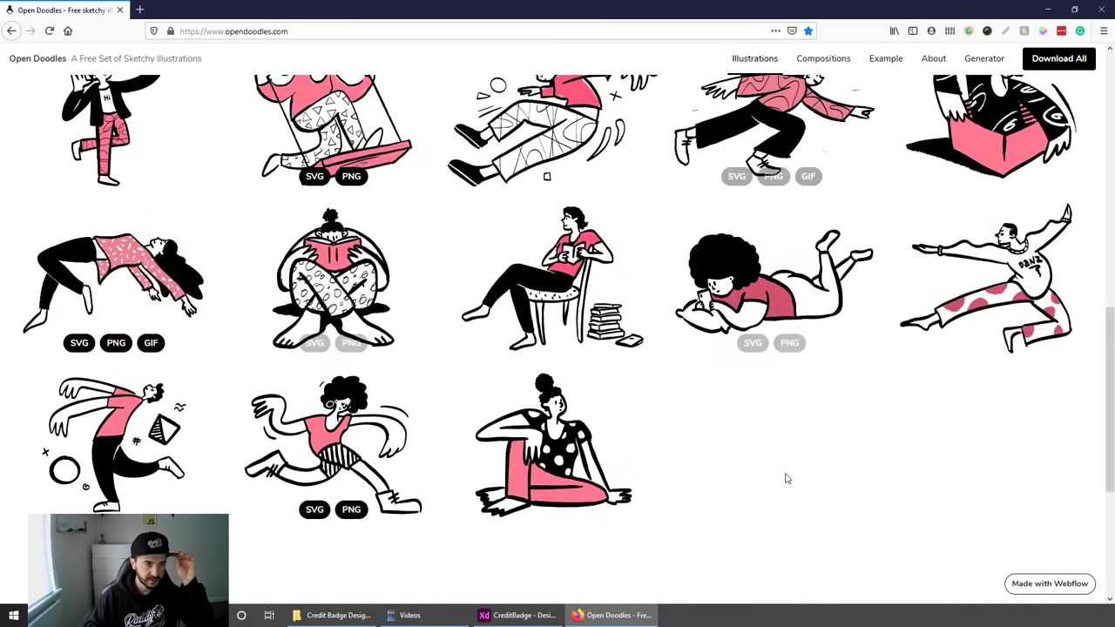
scroll(651, 506, "down", 3)
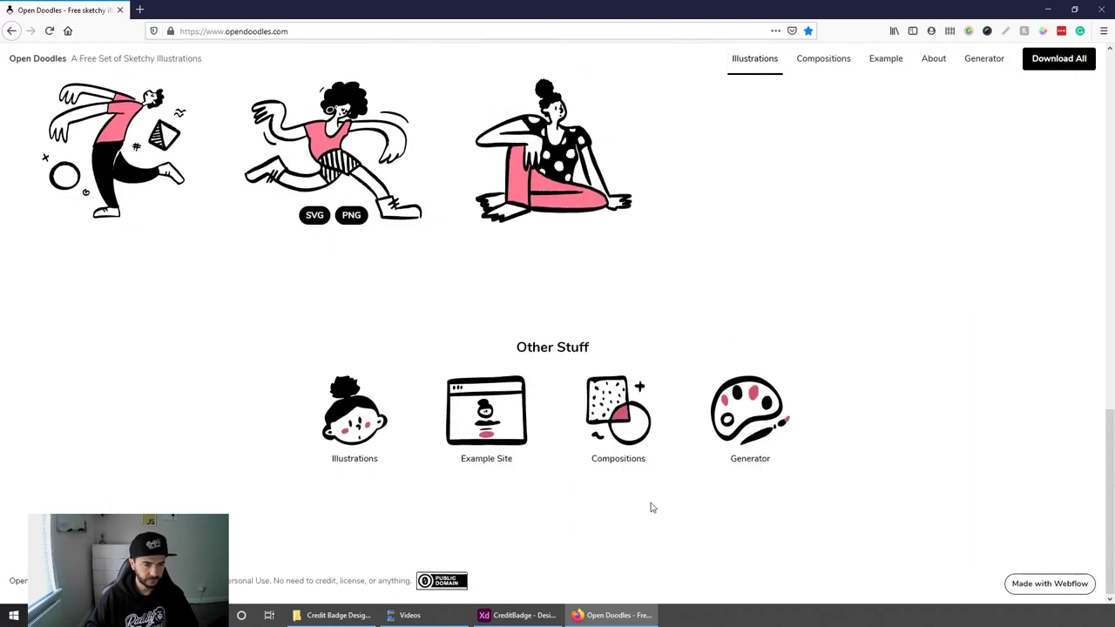
scroll(598, 534, "up", 3)
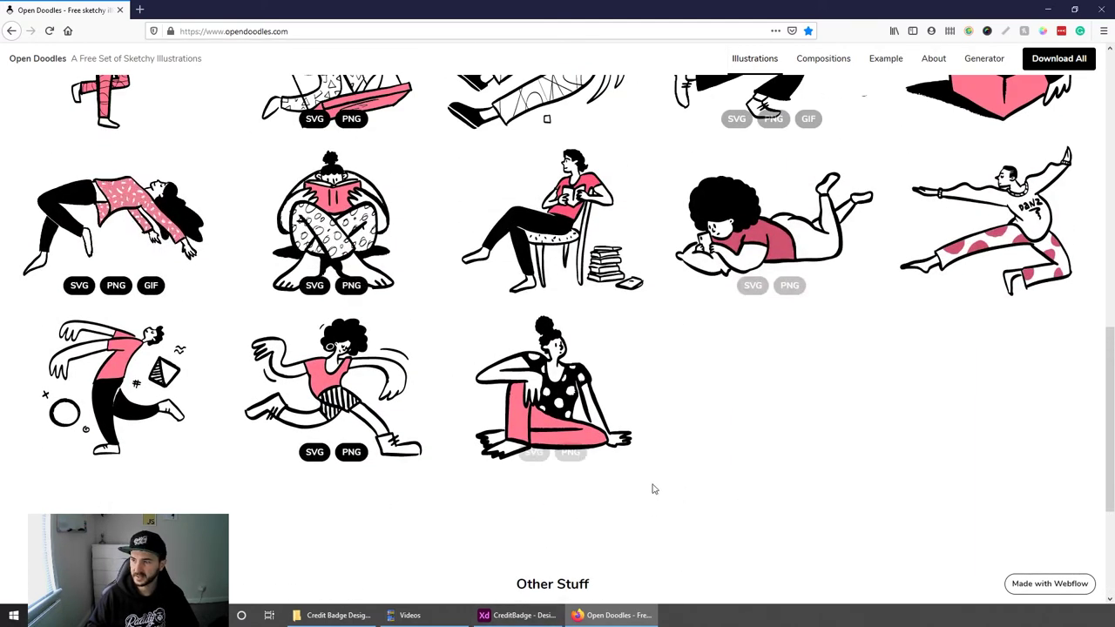
scroll(652, 487, "up", 1)
scroll(649, 486, "up", 2)
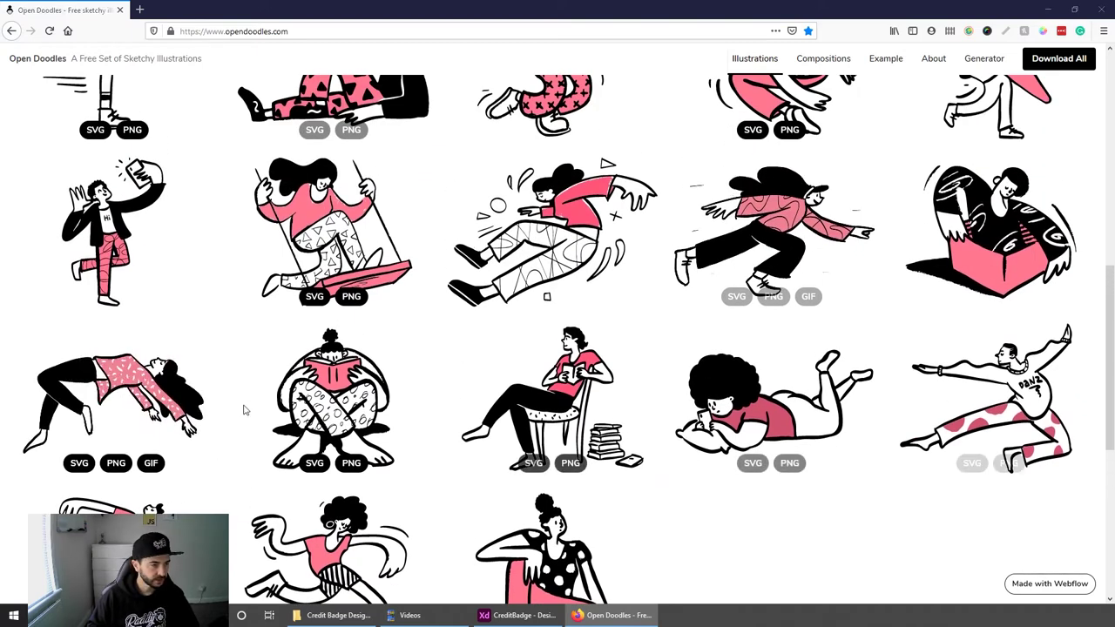
scroll(262, 407, "up", 1)
scroll(262, 406, "up", 3)
scroll(260, 406, "down", 2)
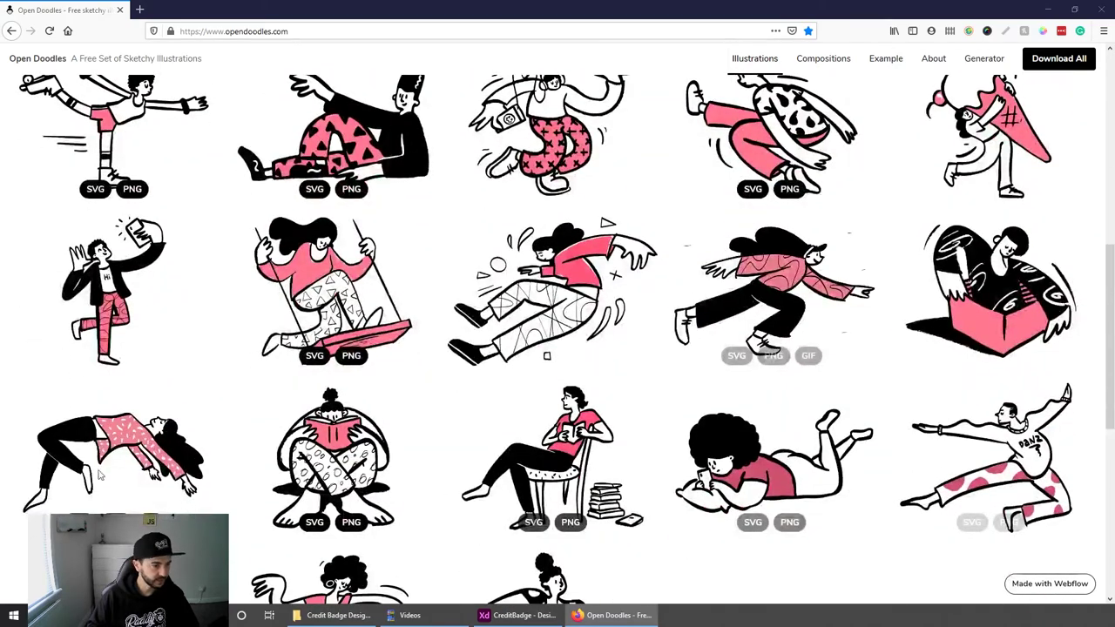
left_click(95, 522)
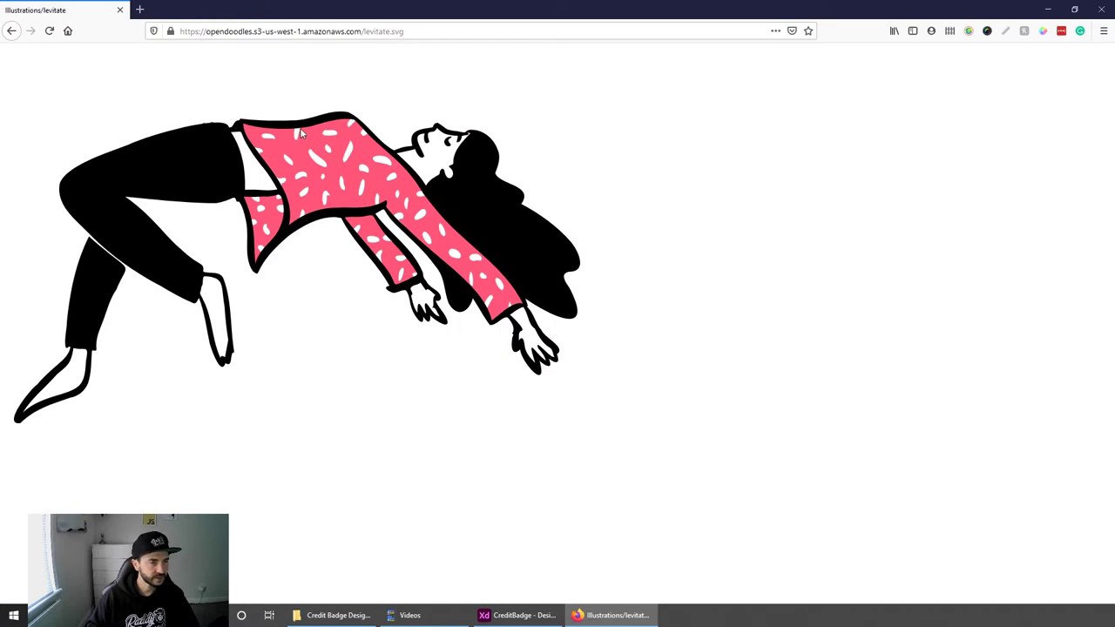
Step: Save the SVG to the Desktop as Illustrations_levitate.svg
key("ctrl+s")
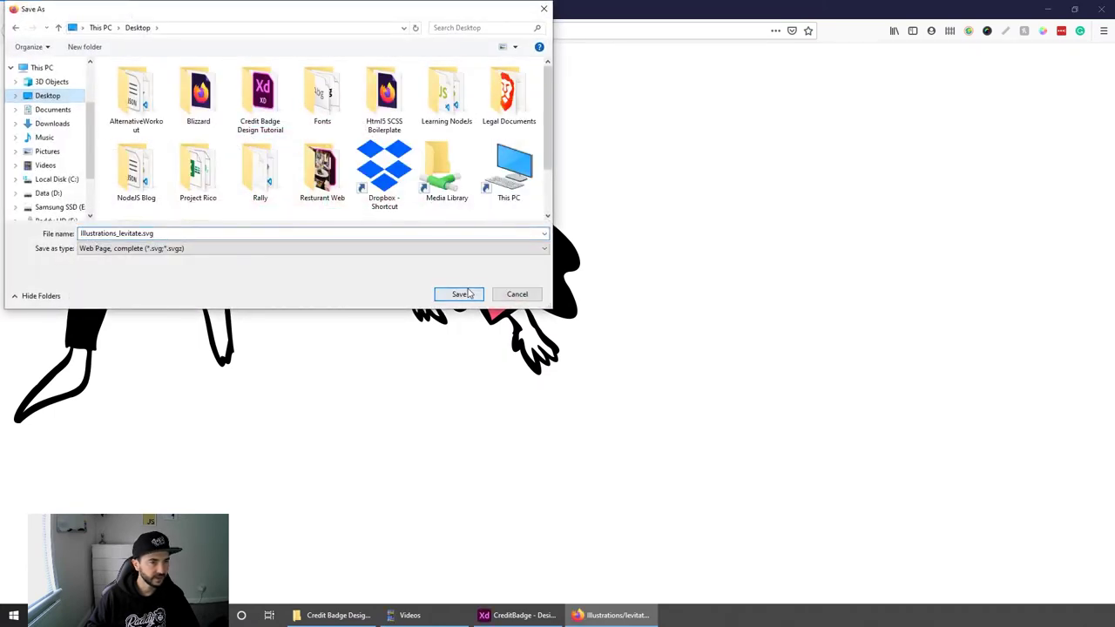
left_click(459, 294)
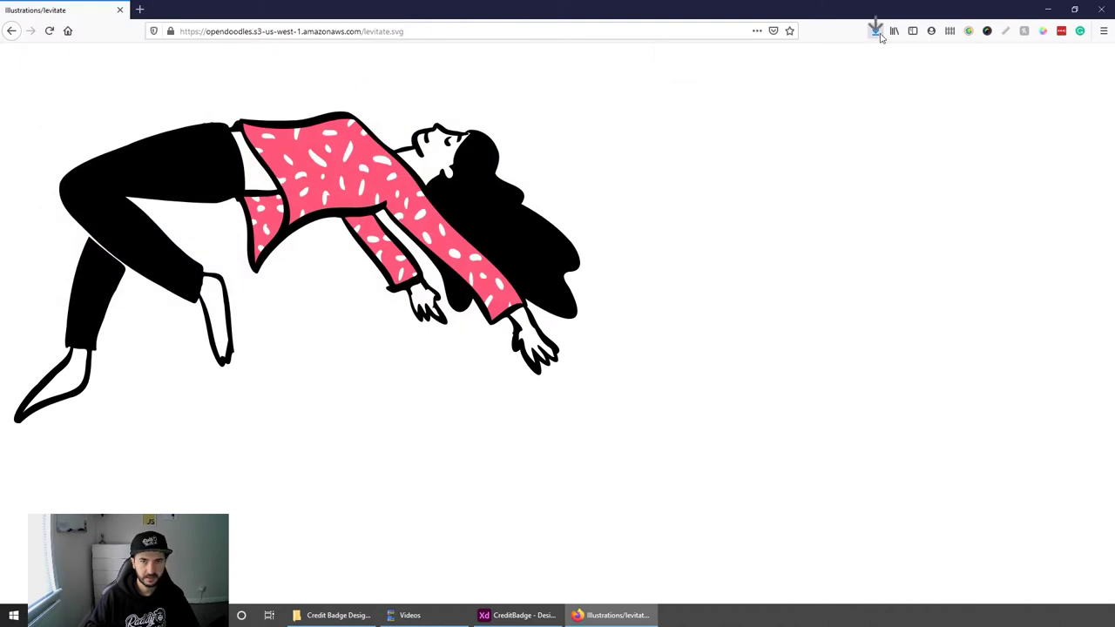
key("alt+Tab")
Step: Import the Levitate SVG into the design and rotate it about −35°
left_click_drag(766, 271, 601, 346)
key("ctrl+equal")
key("ctrl+equal")
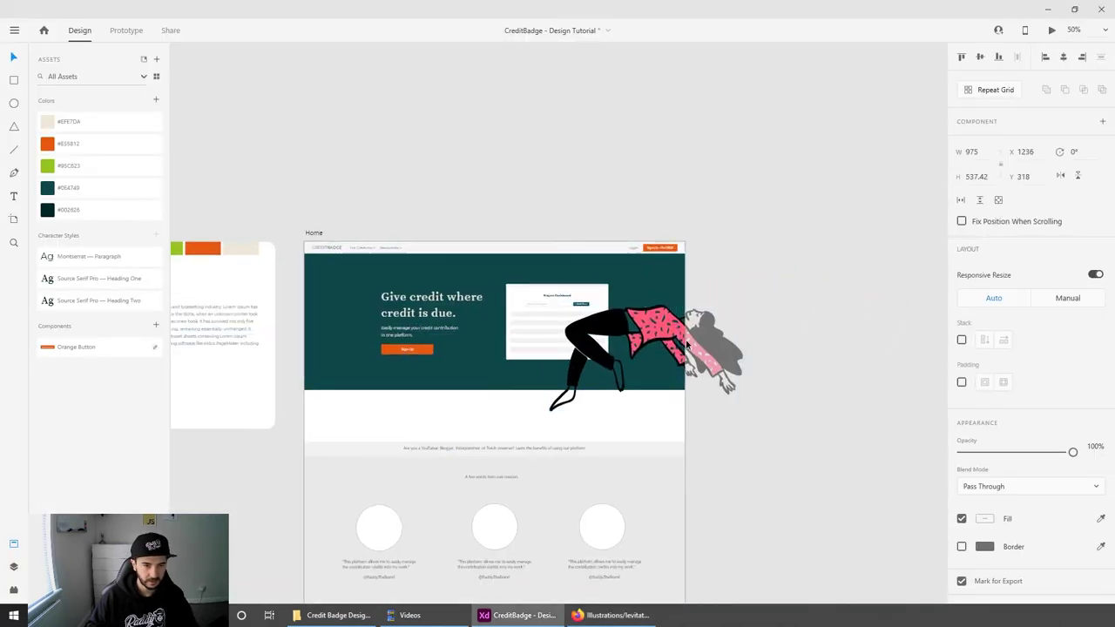
left_click_drag(868, 346, 777, 337)
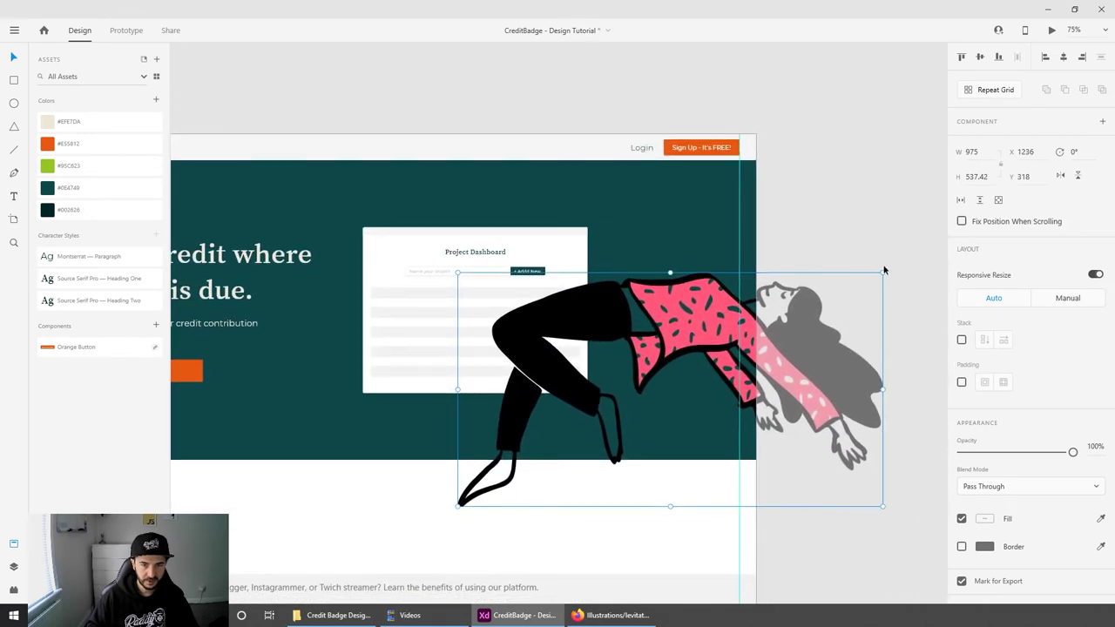
left_click_drag(885, 270, 642, 443)
left_click(572, 386, "shift")
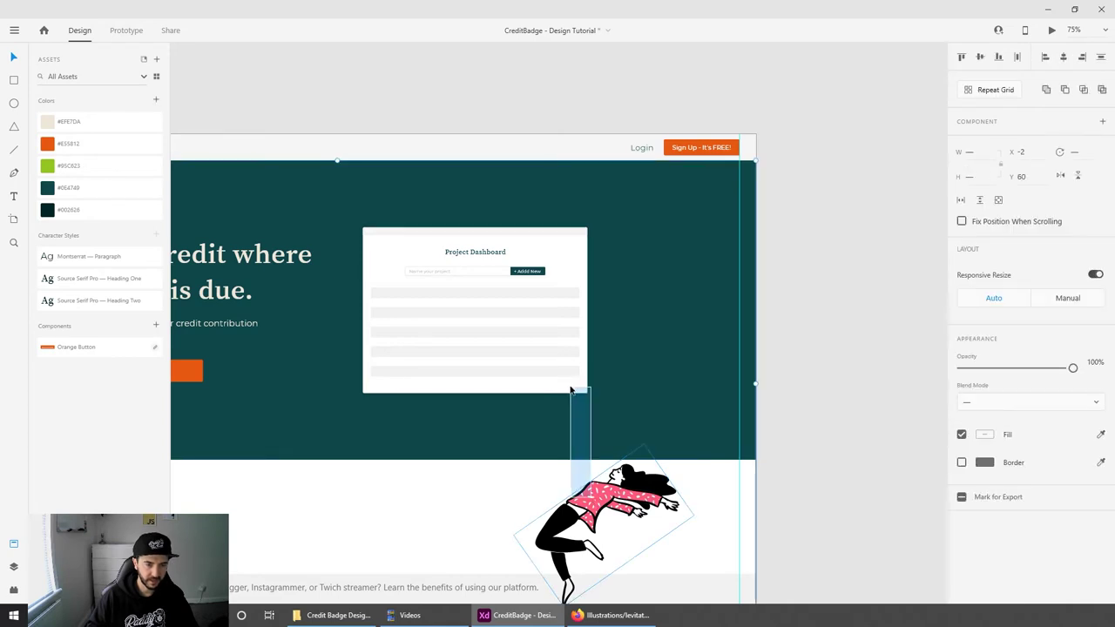
key("ctrl+z")
key("ctrl+z")
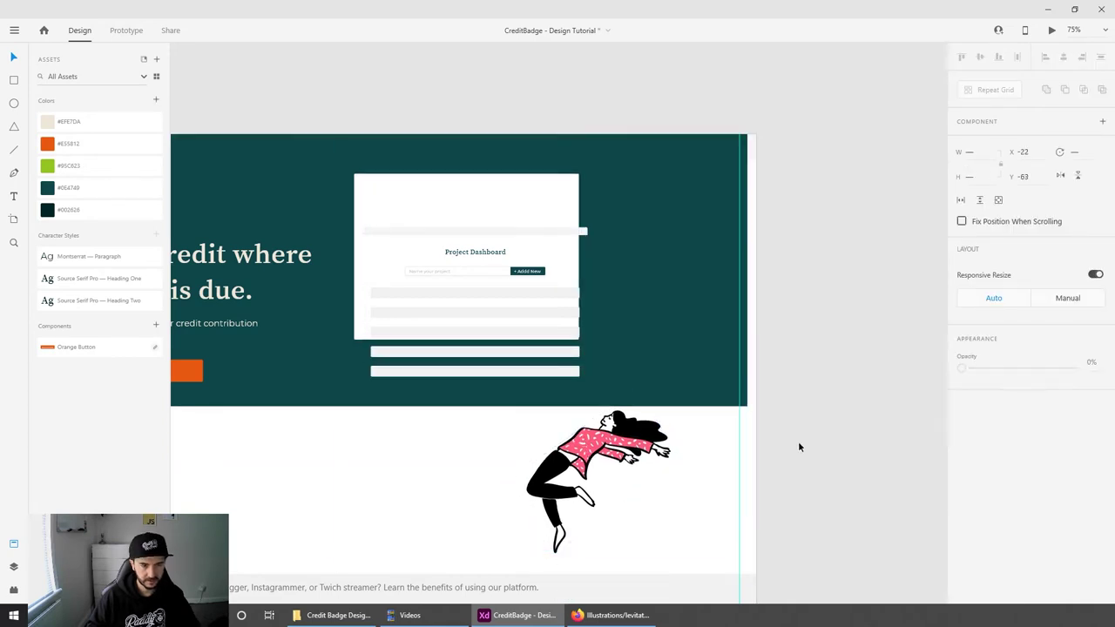
key("ctrl+shift+z")
key("ctrl+shift+z")
left_click(789, 448)
Step: Move the illustration onto the teal hero and scale it to 280.7 × 154.72 over the card's lower-right corner
left_click_drag(629, 484, 620, 344)
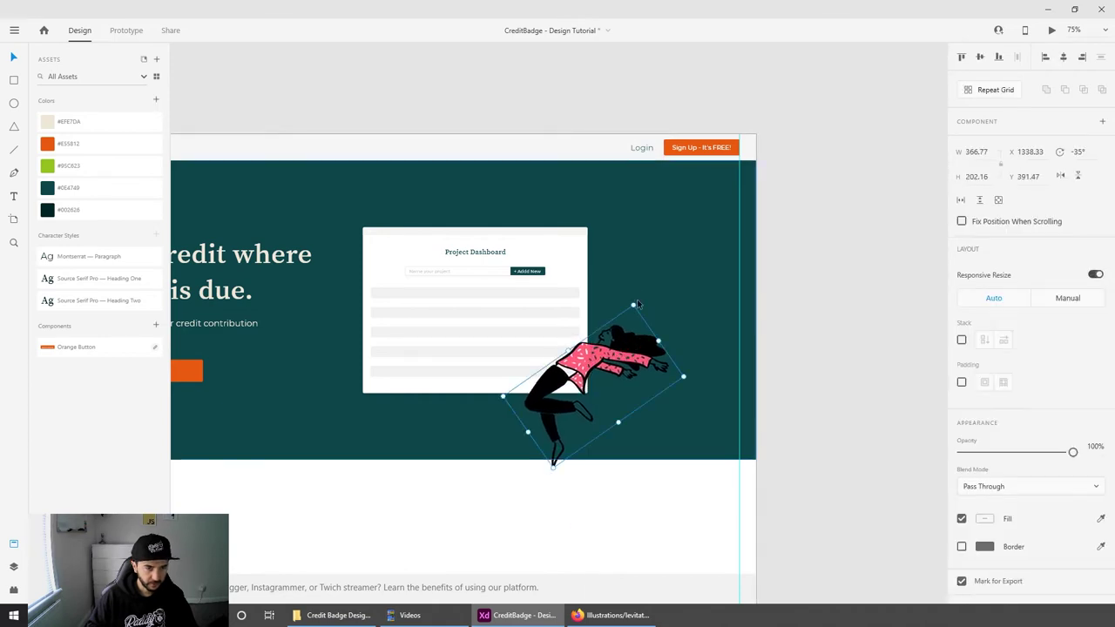
left_click_drag(632, 305, 598, 351)
left_click(834, 323)
key("ctrl+0")
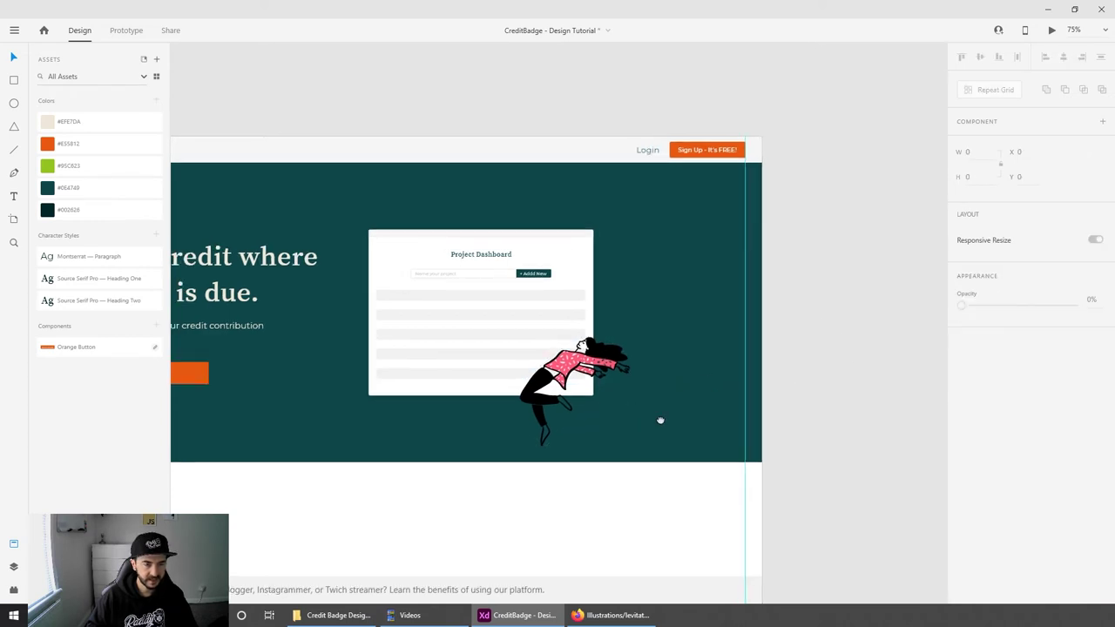
key("ctrl+1")
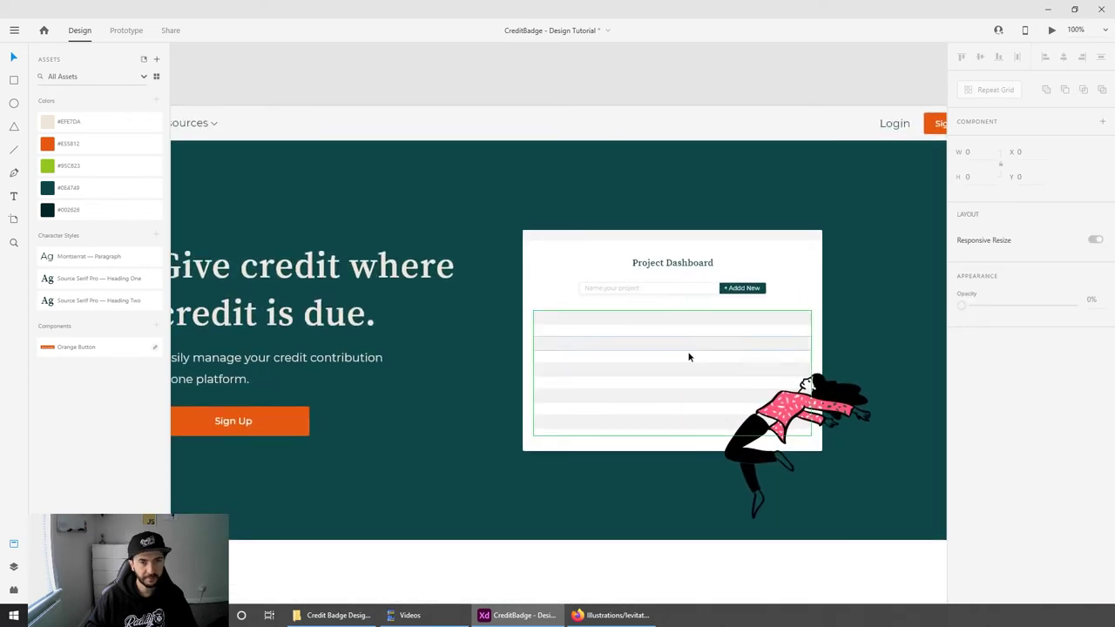
scroll(799, 510, "up", 2)
left_click(662, 361)
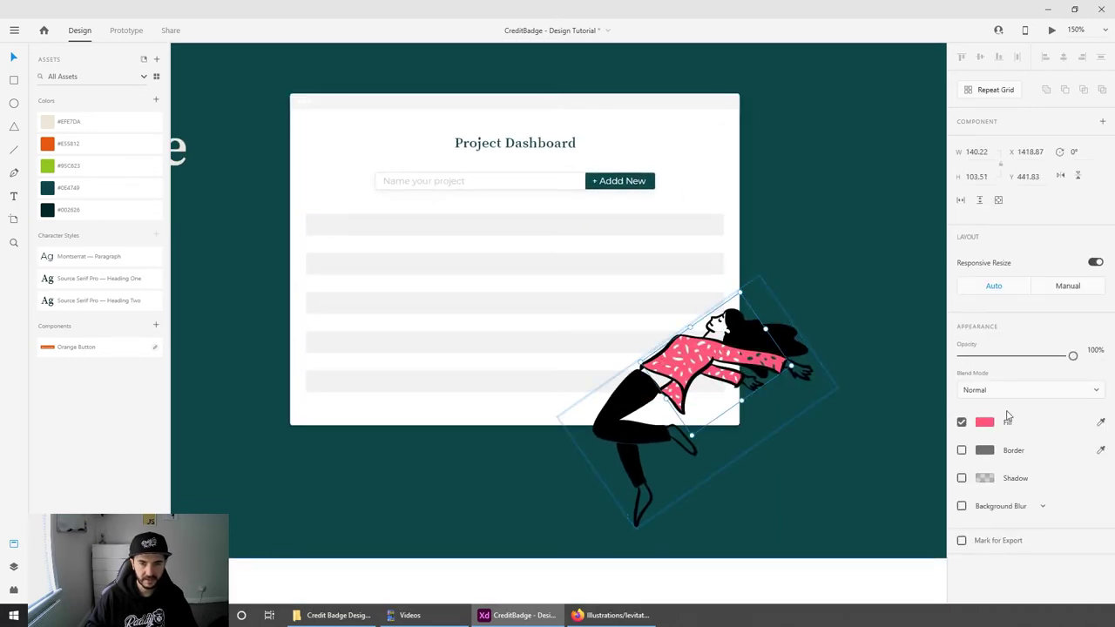
Step: Apply the #E55812 asset colour so the levitating woman's top matches the orange Sign Up button
key("ctrl+1")
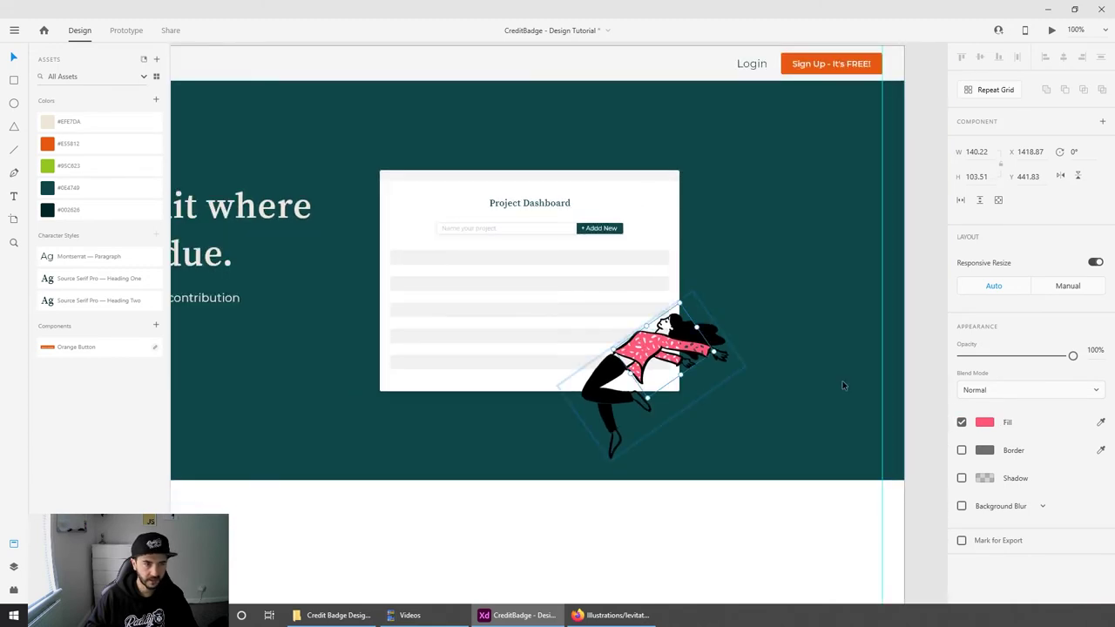
left_click(88, 148)
left_click(658, 509)
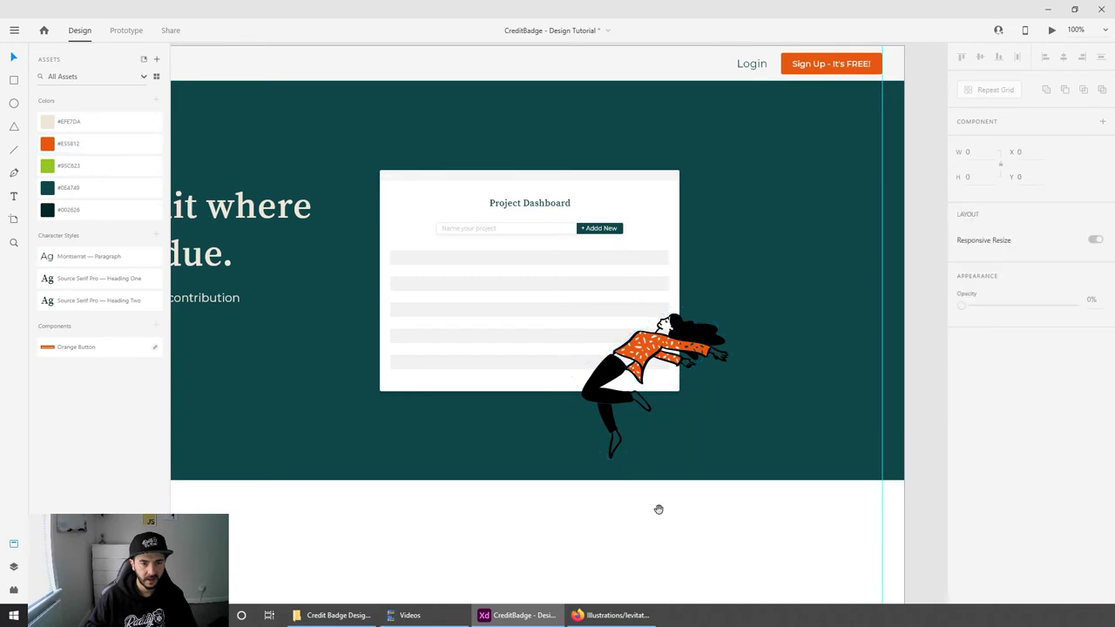
left_click_drag(588, 493, 691, 532)
left_click(712, 455)
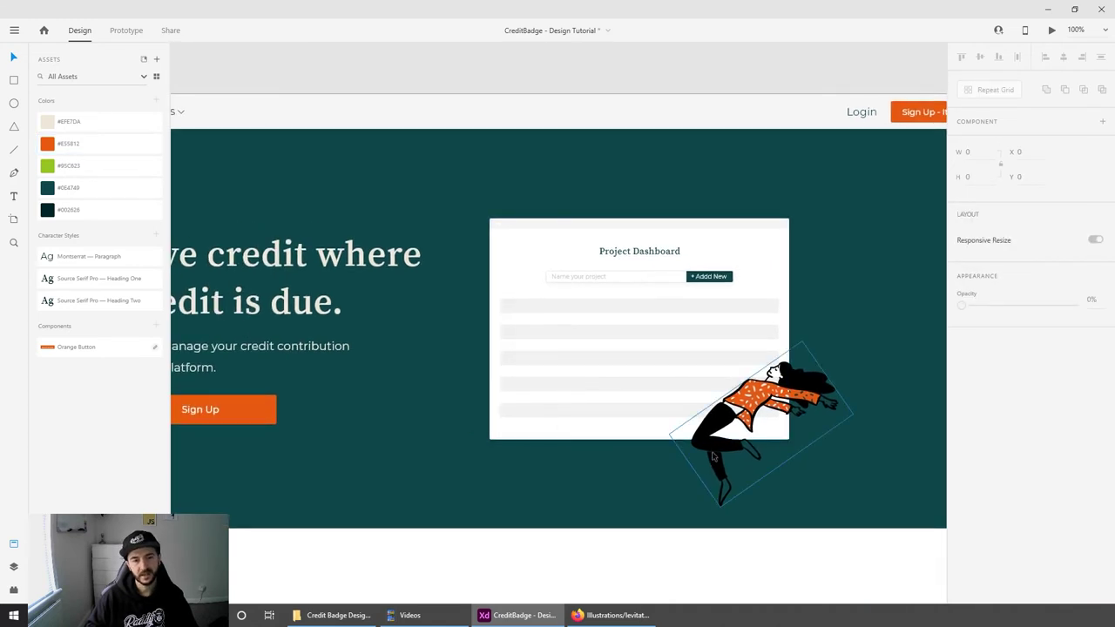
key("ctrl+minus")
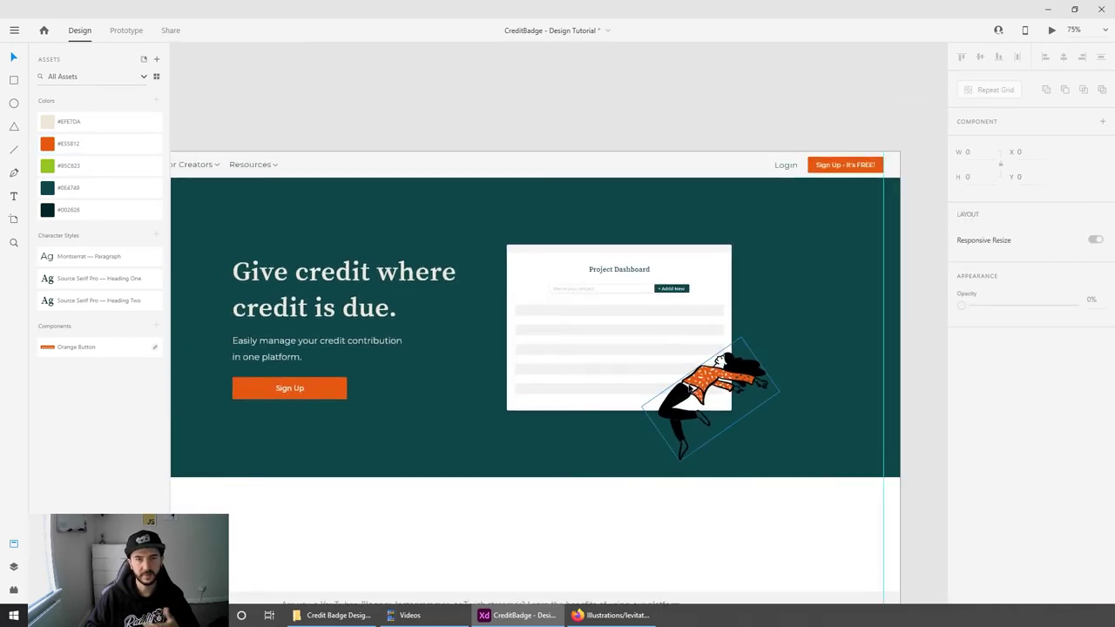
key("Escape")
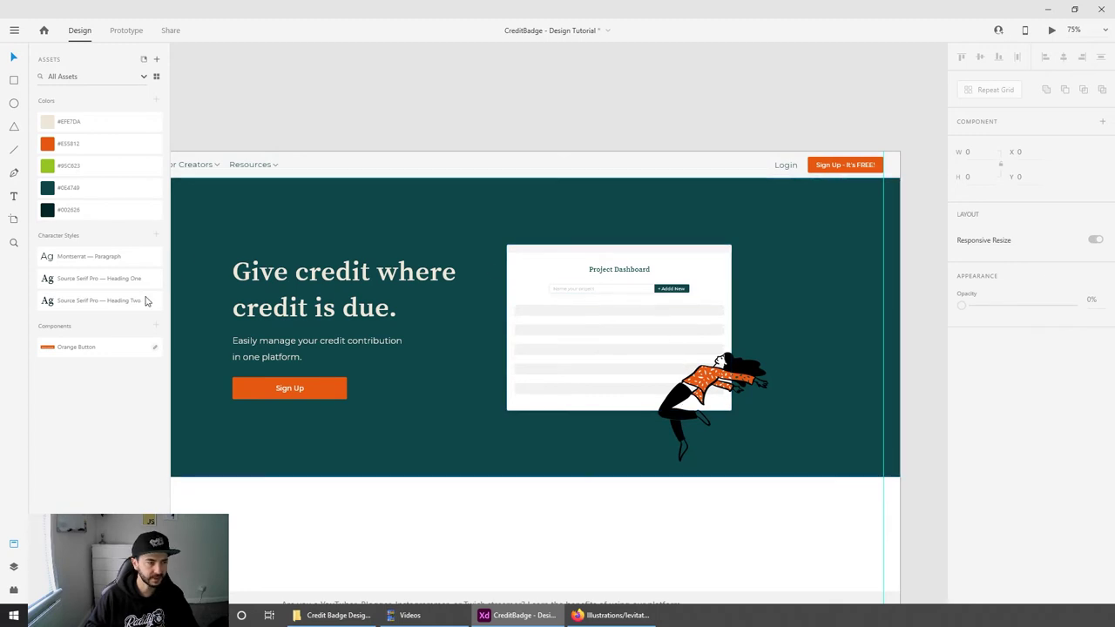
left_click(15, 544)
key("ctrl+plus")
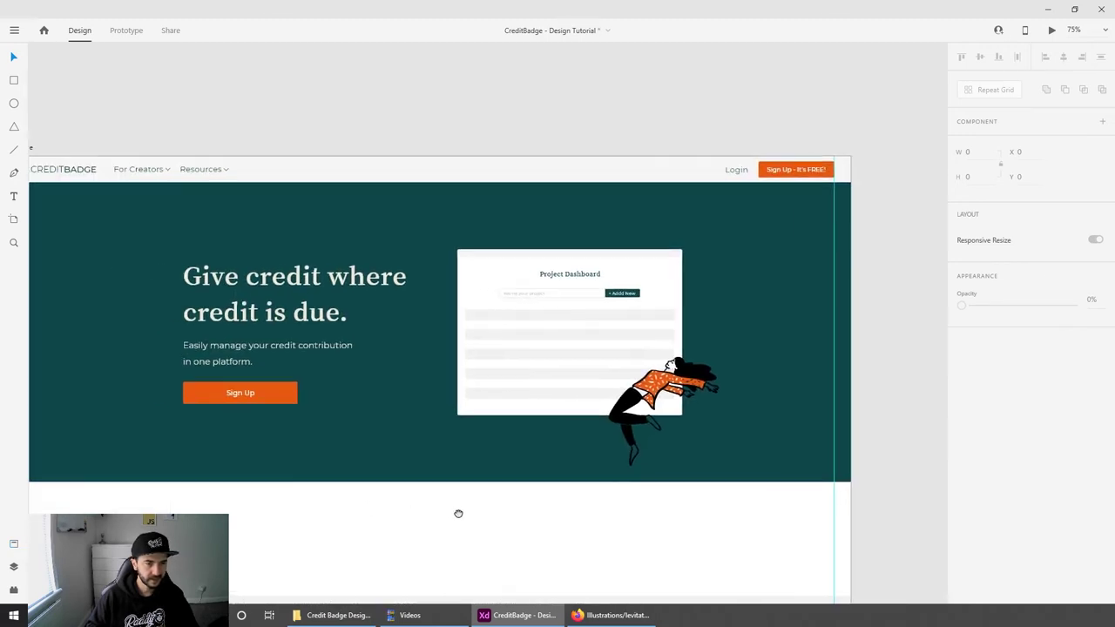
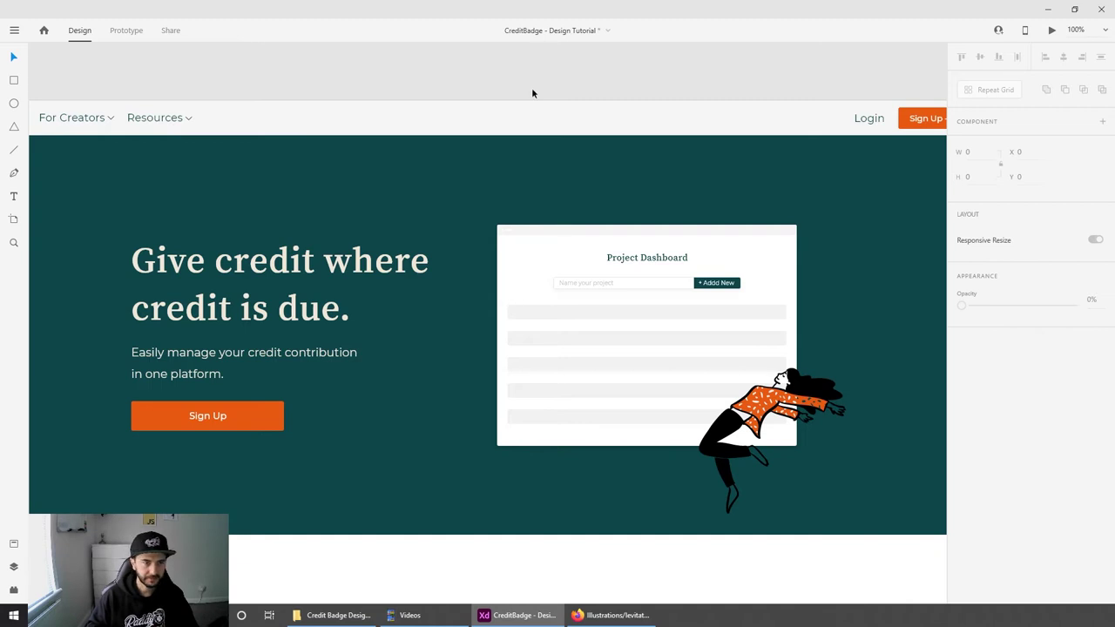
Step: Draw a small triangle with the Polygon tool above the dashboard mockup
key("ctrl+minus")
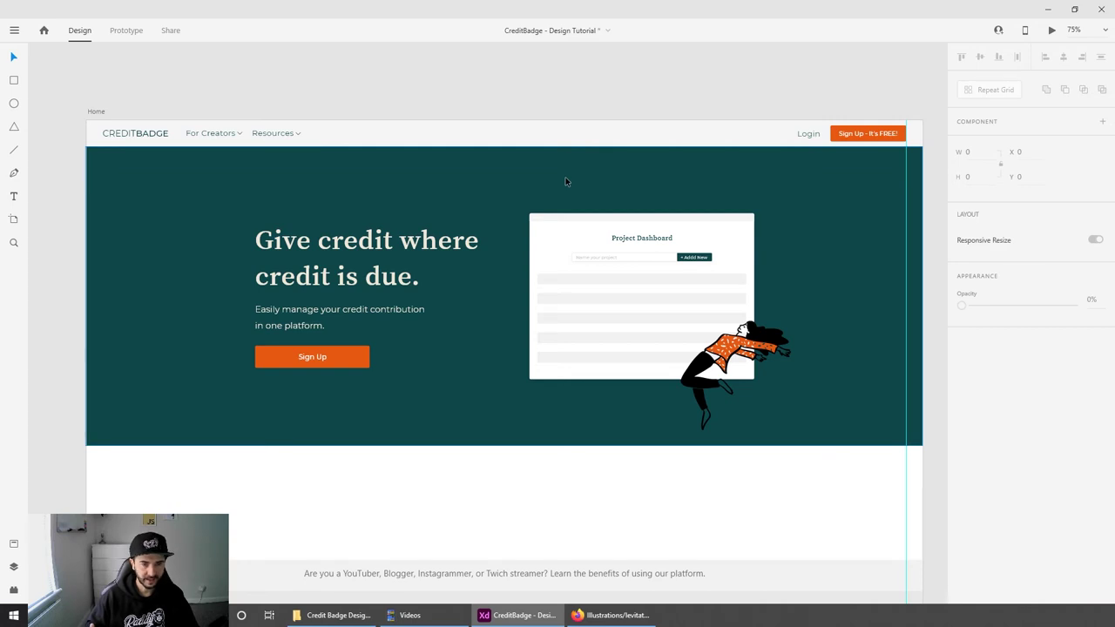
scroll(647, 370, "right", 2)
scroll(647, 370, "down", 1)
key("ctrl+1")
left_click(757, 309)
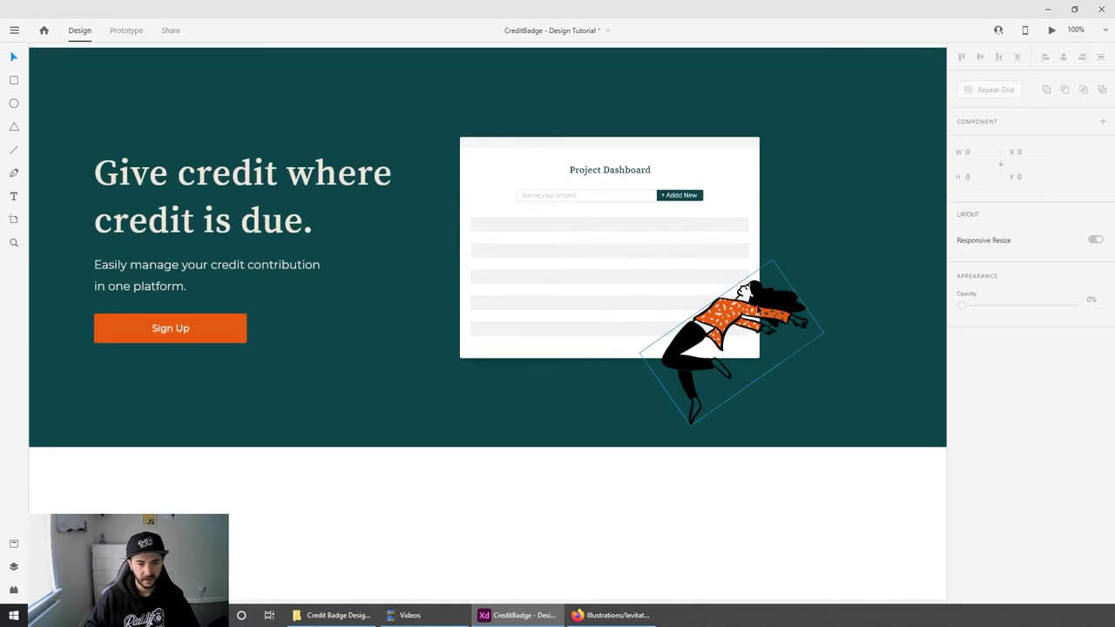
scroll(758, 307, "right", 2)
scroll(757, 307, "up", 1)
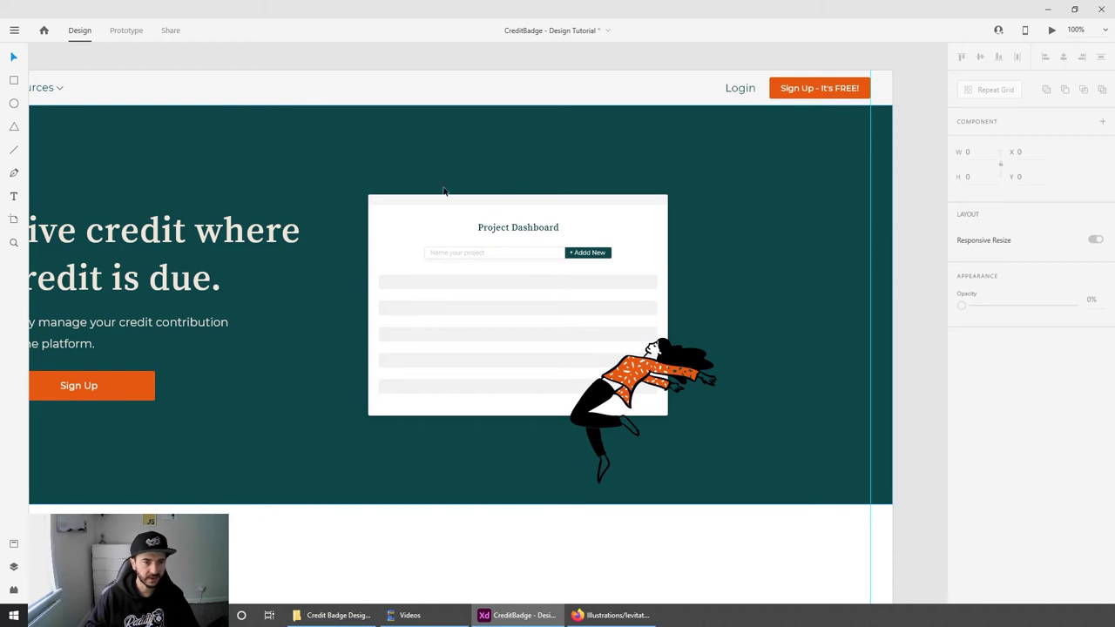
scroll(443, 191, "left", 2)
scroll(760, 372, "right", 2)
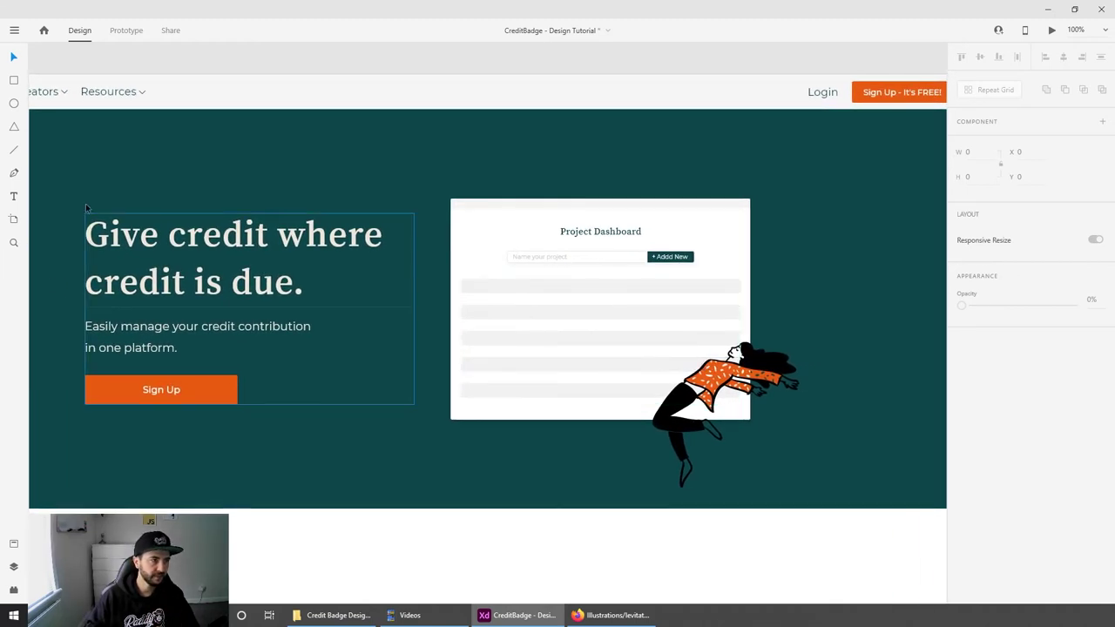
left_click(14, 128)
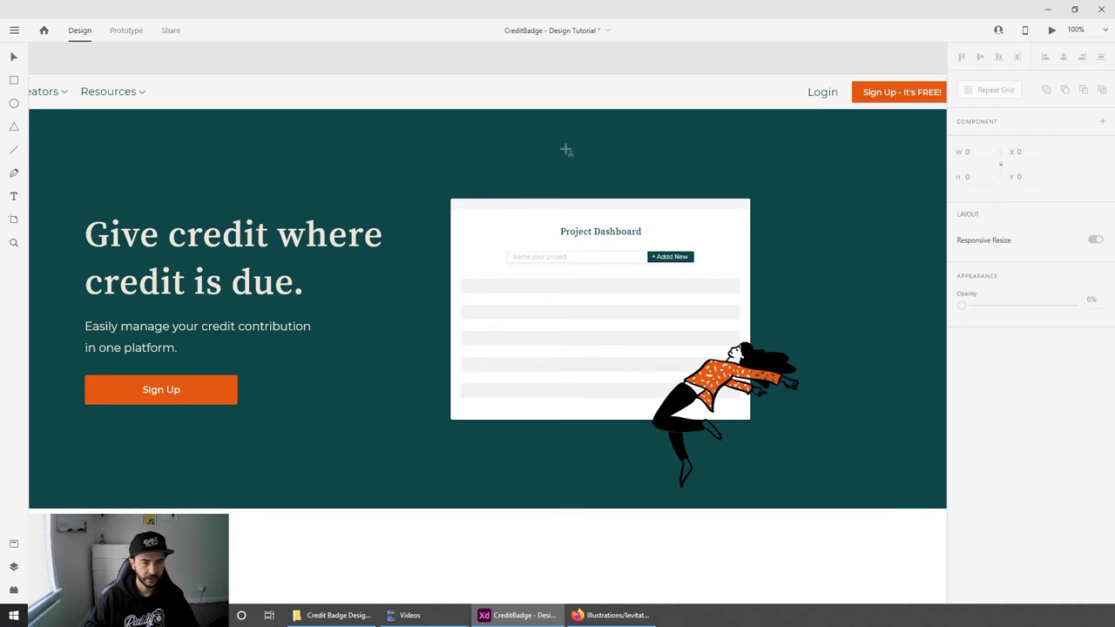
mouse_move(566, 150)
left_mouse_down()
mouse_move(562, 236)
mouse_move(574, 169)
left_mouse_up()
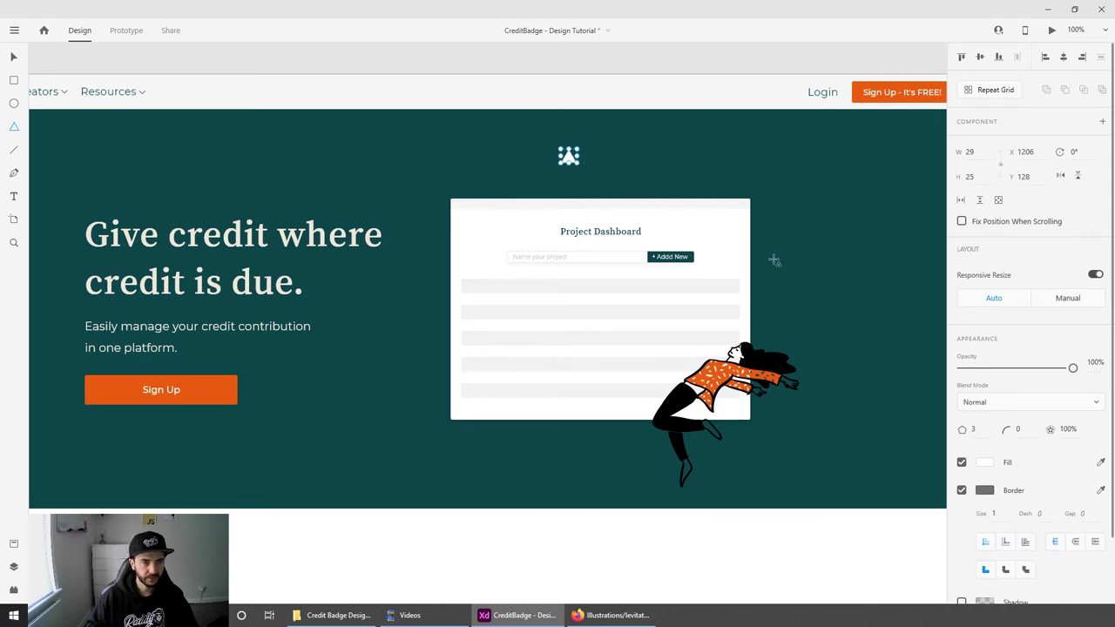
Step: Remove the triangle's border and fill it with the hero teal darkened to #083133
left_click(960, 490)
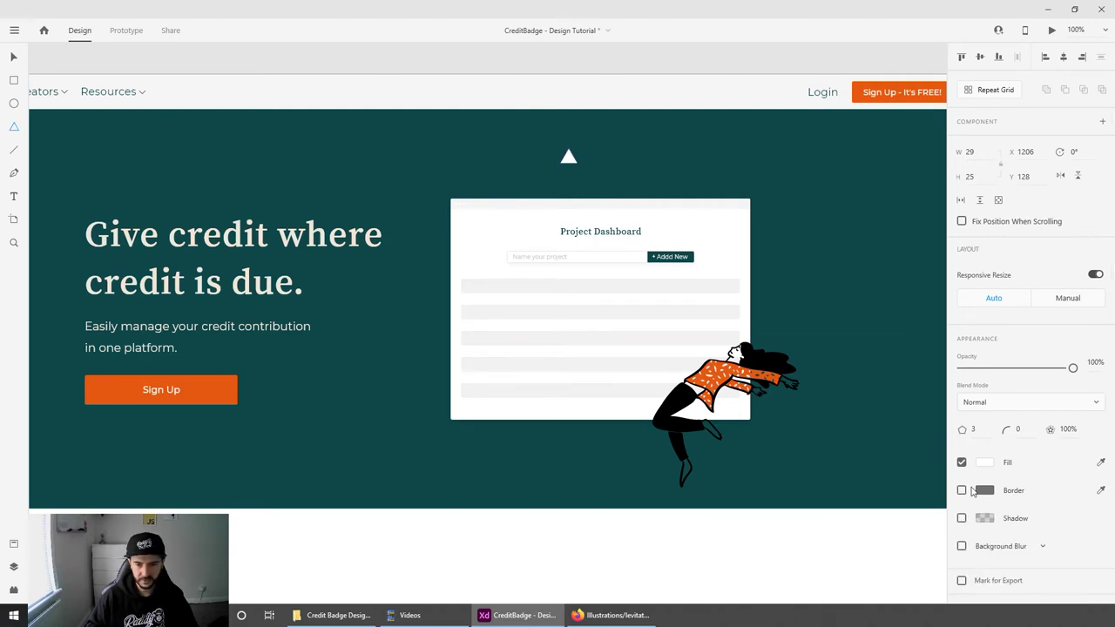
left_click(1100, 463)
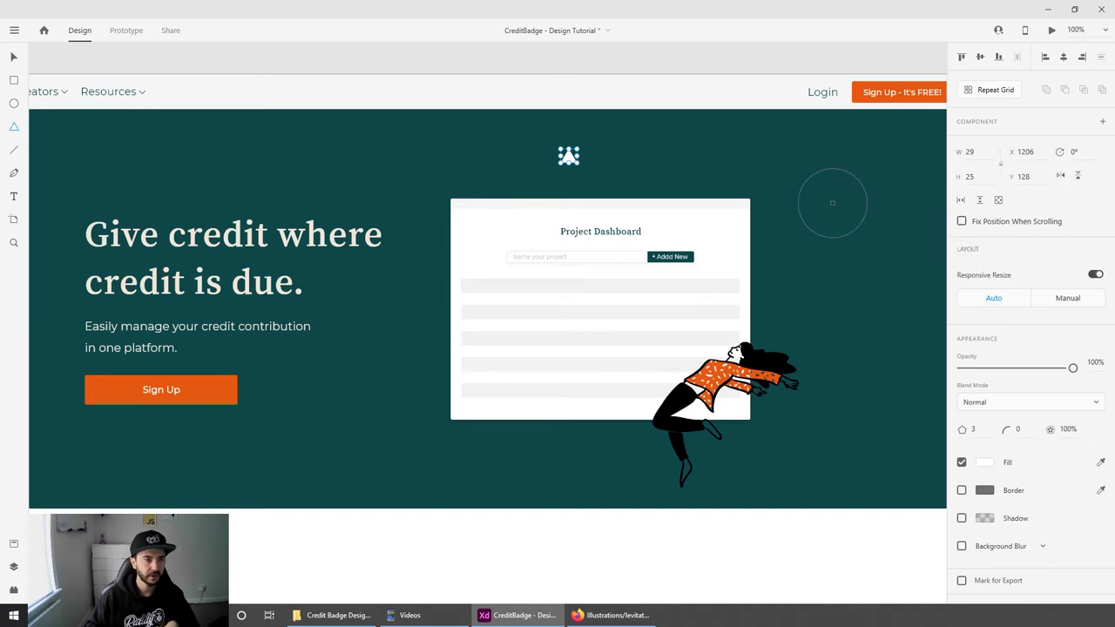
left_click(810, 171)
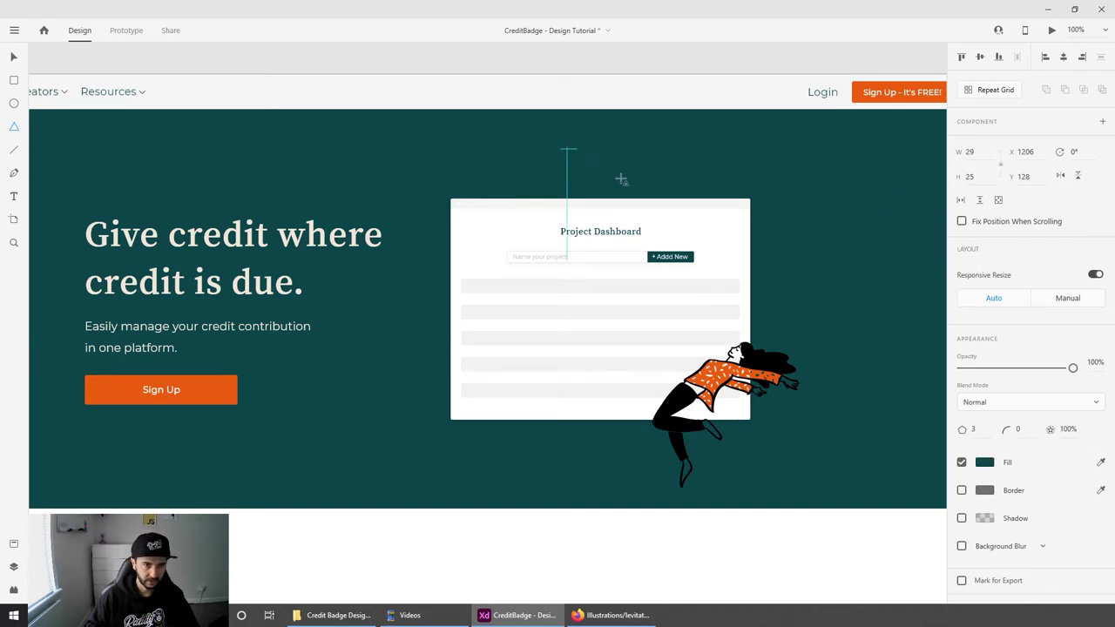
left_click(987, 466)
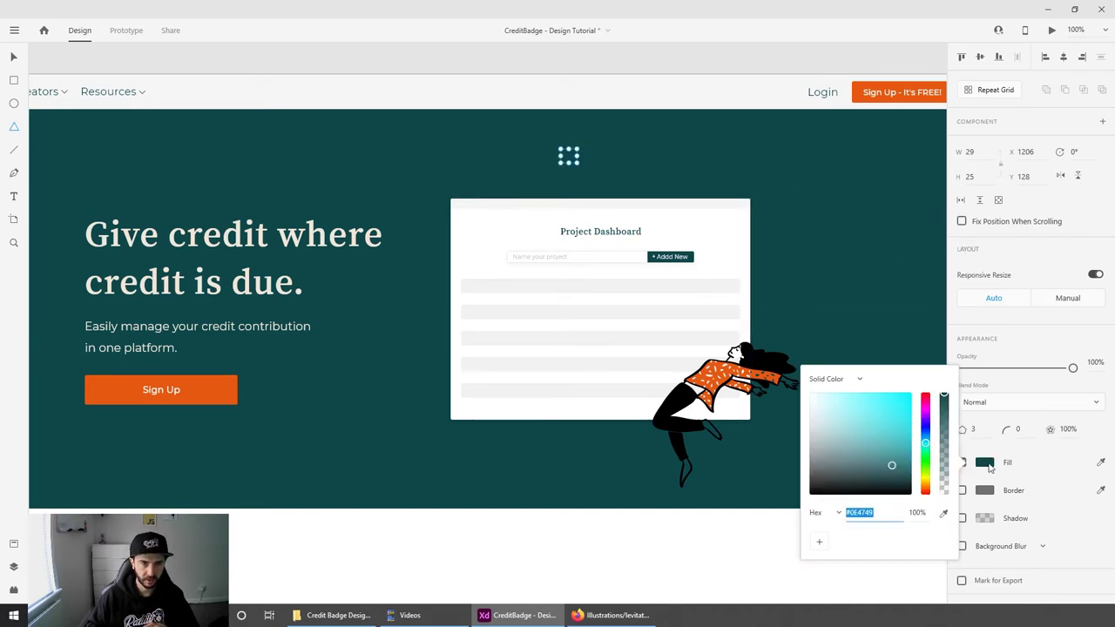
left_click_drag(891, 465, 895, 476)
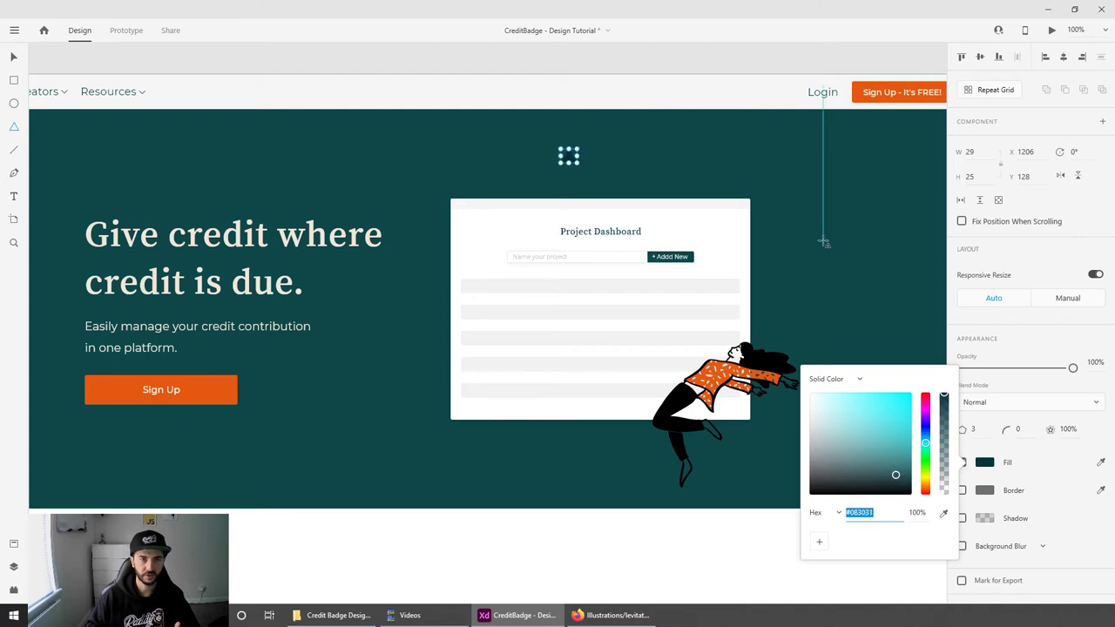
left_click(428, 65)
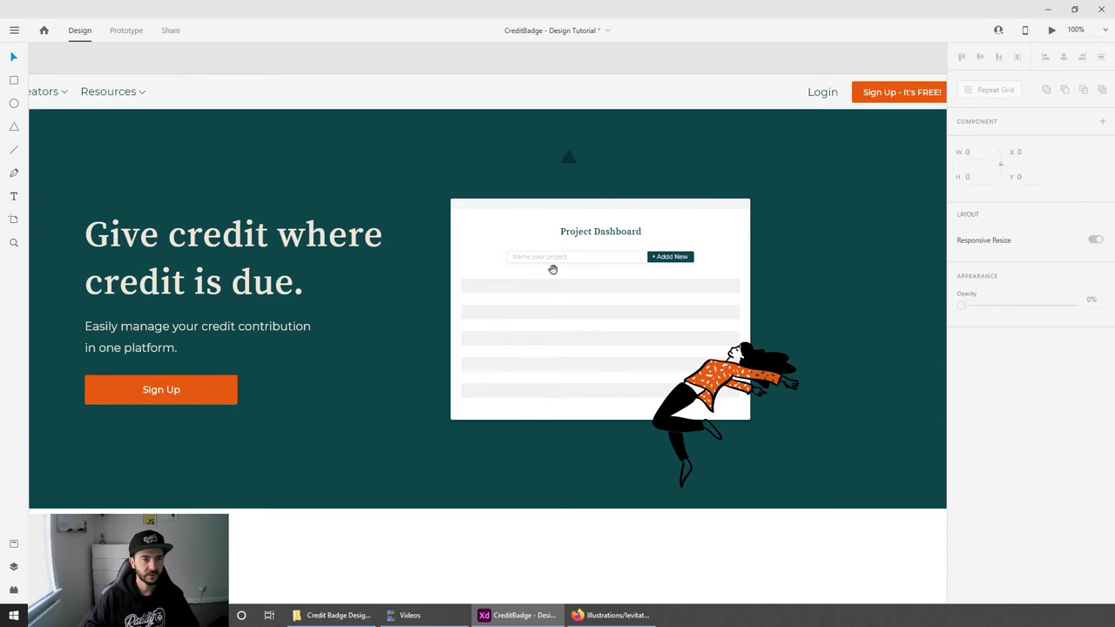
Step: Place a copy of the triangle near the hero's top-left
scroll(659, 181, "left", 3)
scroll(659, 181, "up", 1)
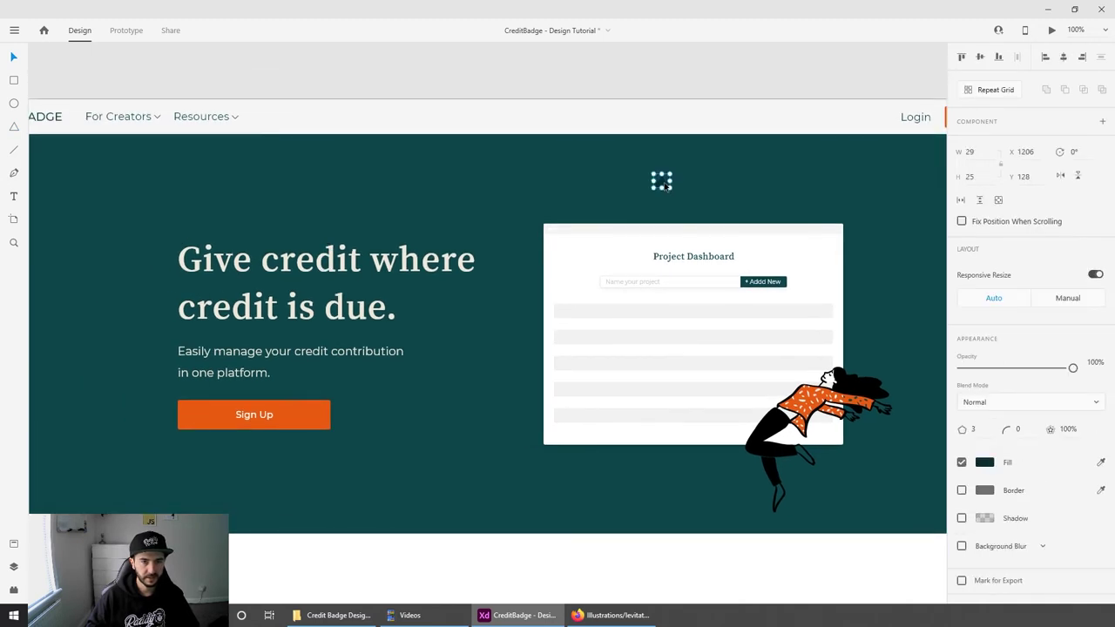
left_click_drag(666, 185, 144, 444)
left_click_drag(332, 433, 355, 416)
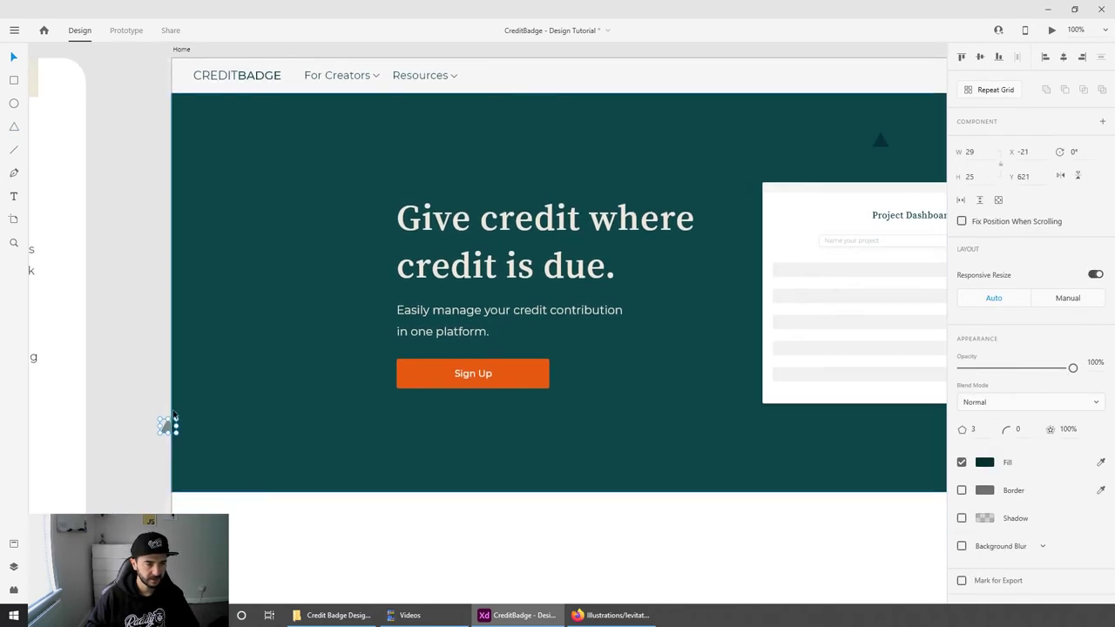
left_click_drag(172, 443, 102, 430)
left_click_drag(173, 432, 299, 176)
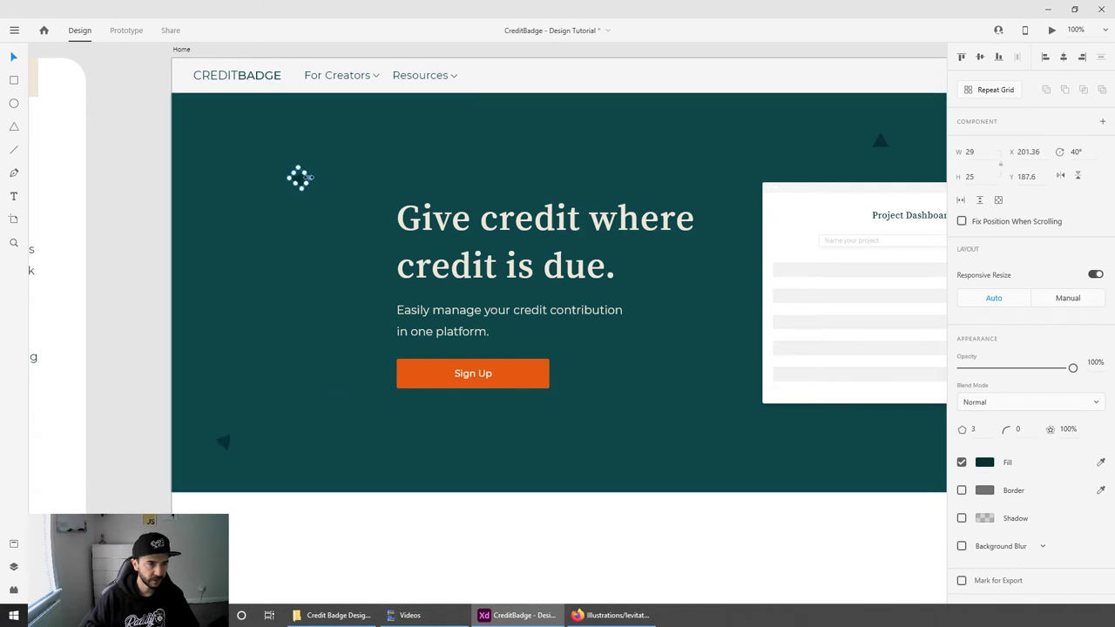
Step: Rotate that copy to 150° and move it down into the hero's lower area
left_click(294, 178)
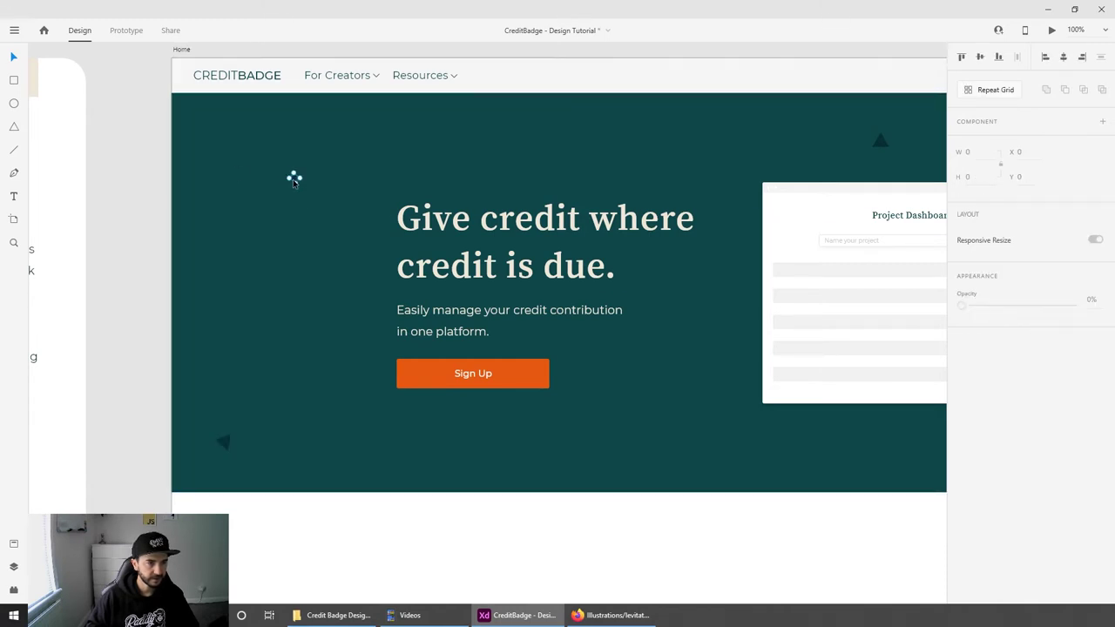
left_click_drag(301, 173, 285, 221)
left_click(160, 181)
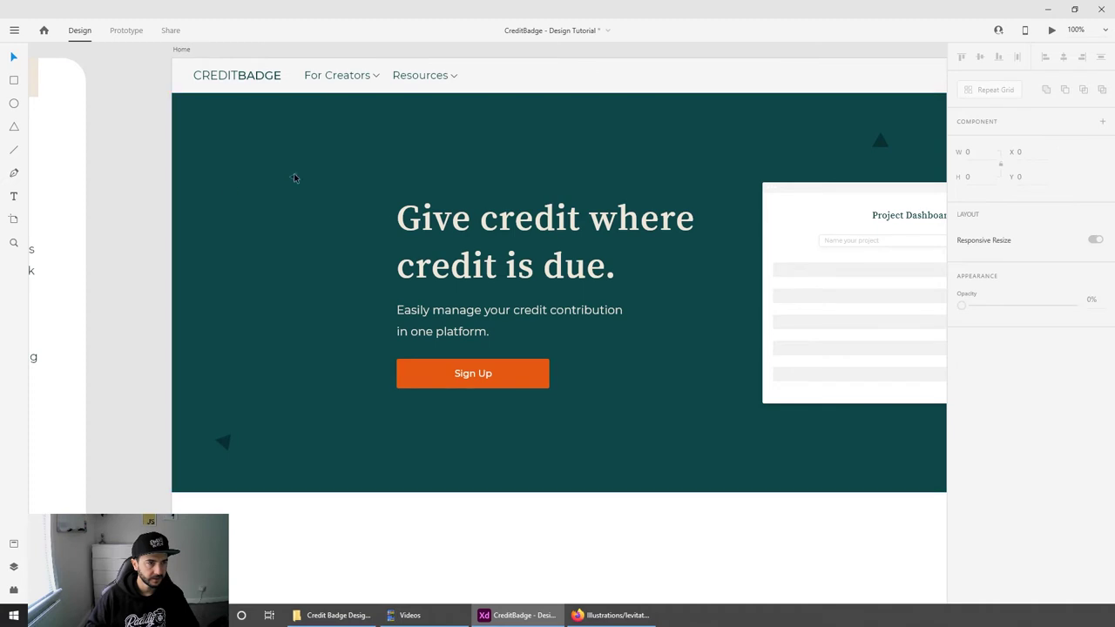
left_click(294, 177)
left_click_drag(294, 178, 669, 429)
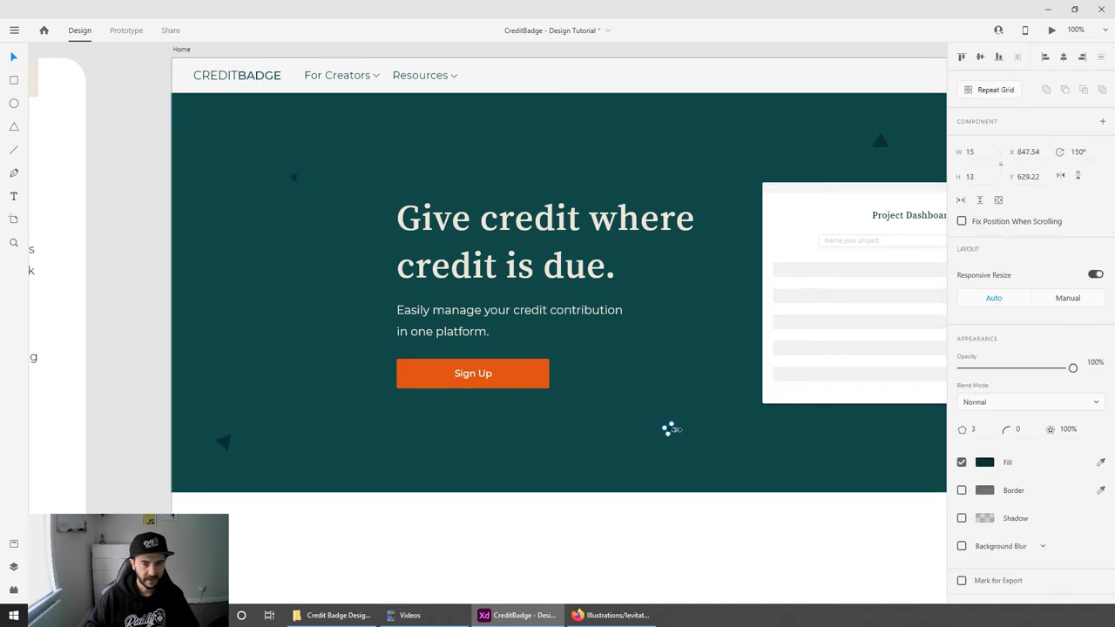
Step: Duplicate the top triangle to the lower right, beside the illustration
left_click_drag(796, 434, 457, 406)
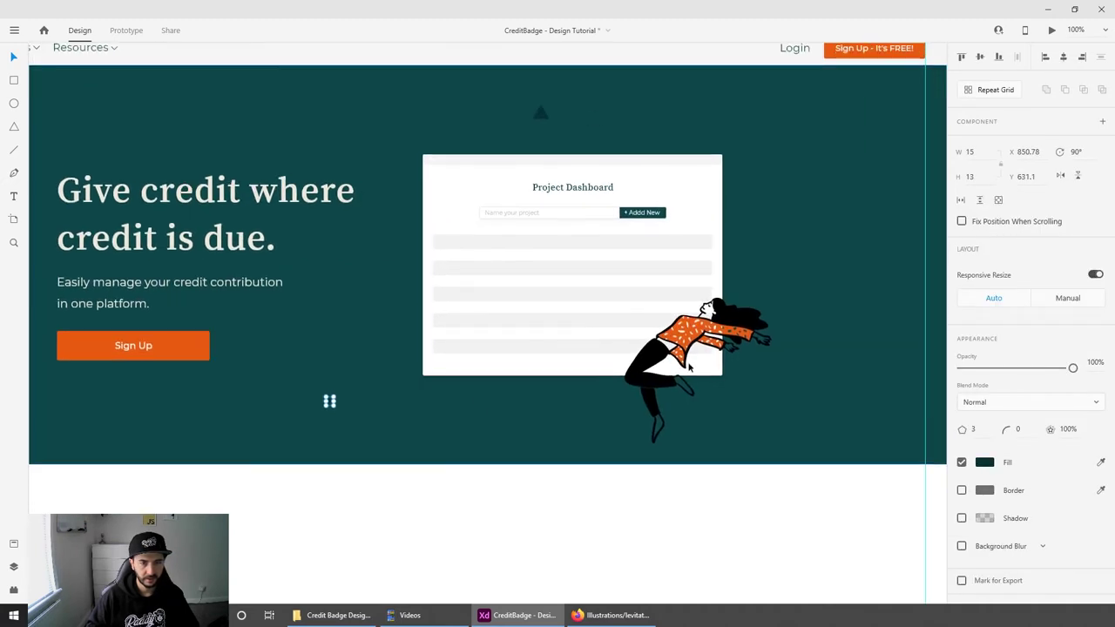
left_click(539, 113)
left_click_drag(539, 113, 775, 399)
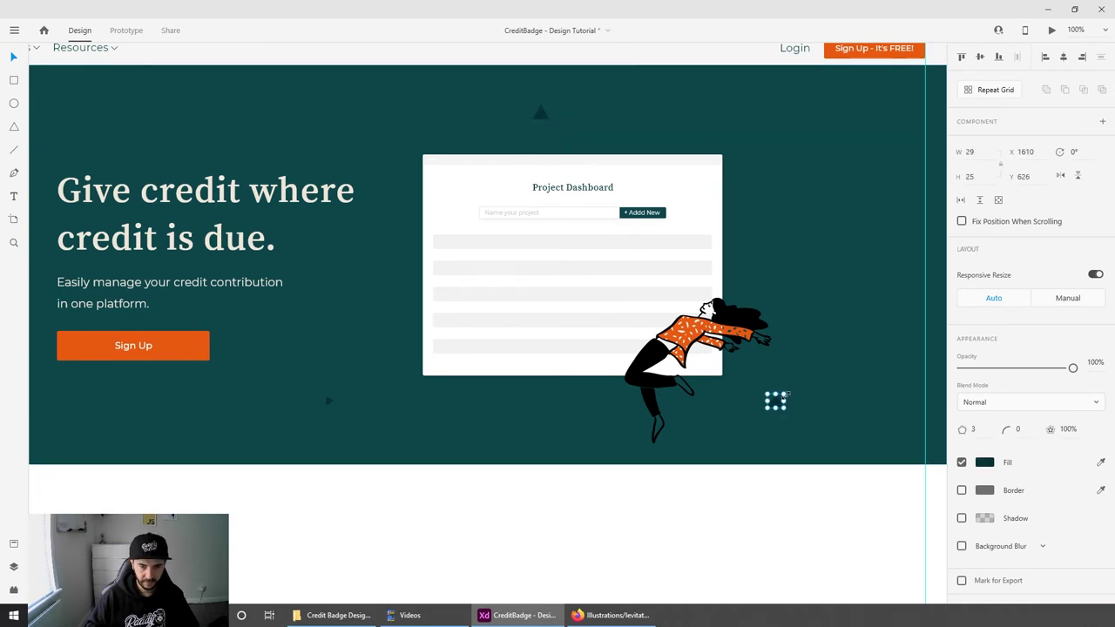
left_click(687, 61)
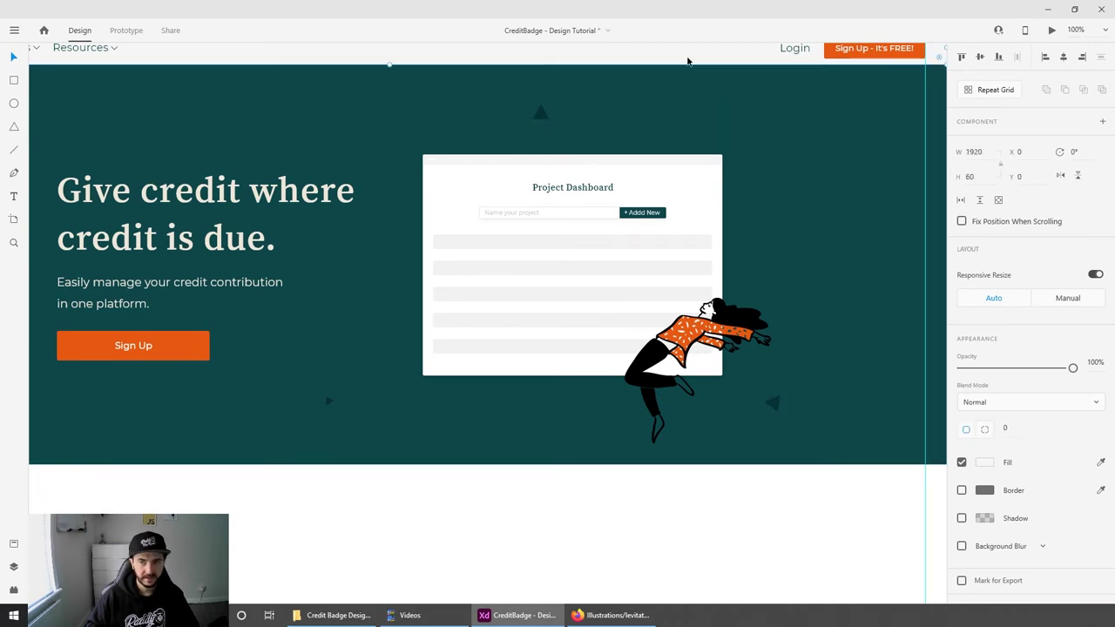
left_click_drag(672, 74, 605, 82)
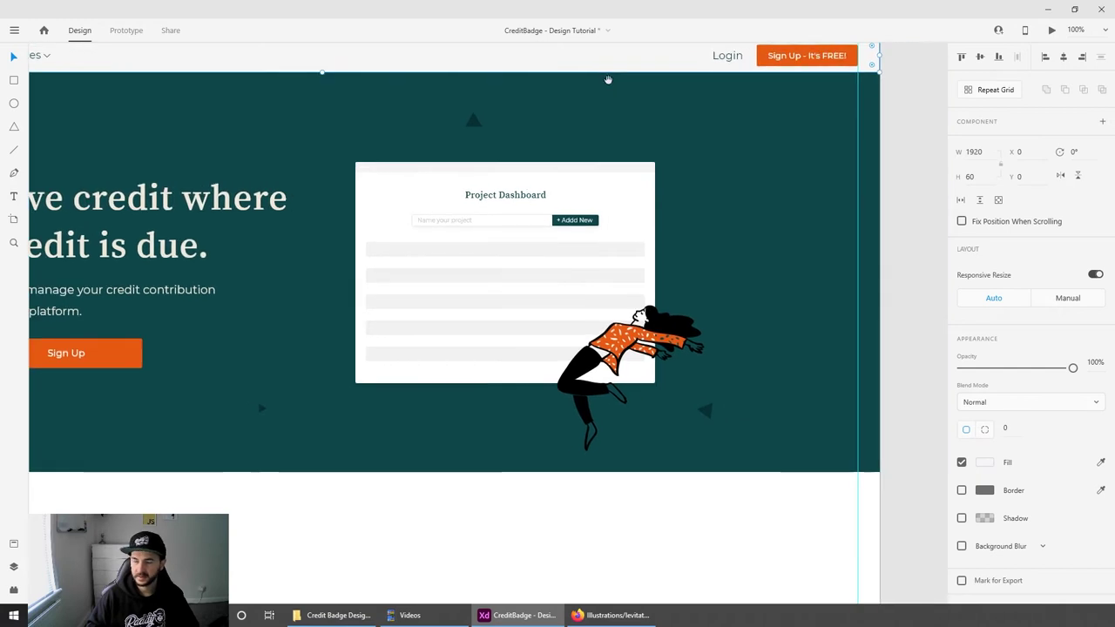
Step: Draw a tiny borderless ellipse dot near the hero's top, filled with the hero teal
left_click(13, 103)
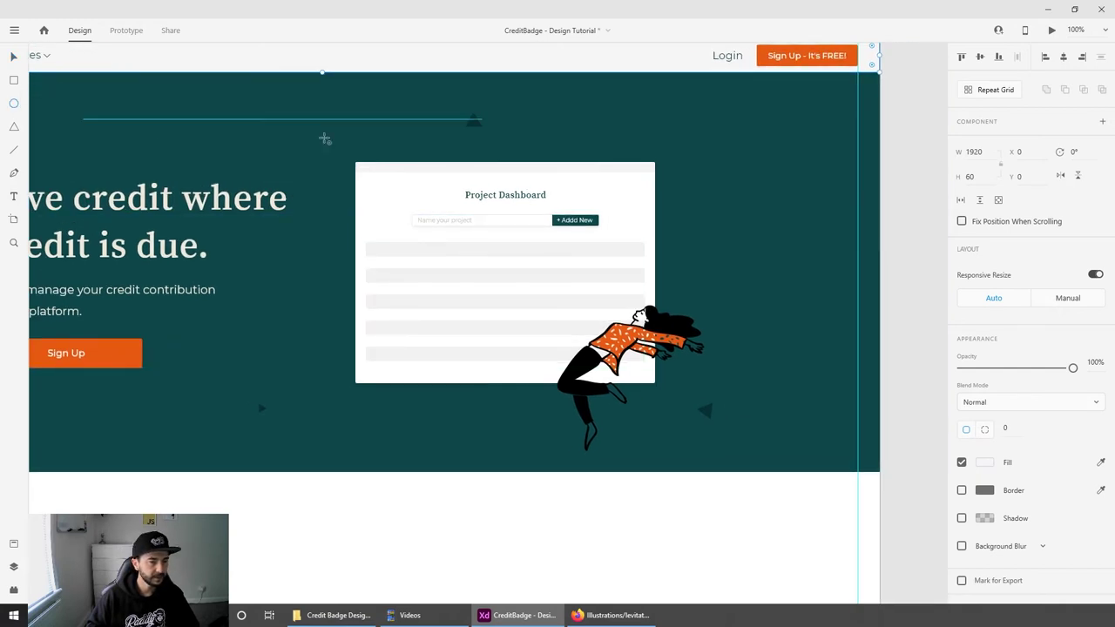
left_click_drag(656, 127, 659, 122)
left_click(961, 463)
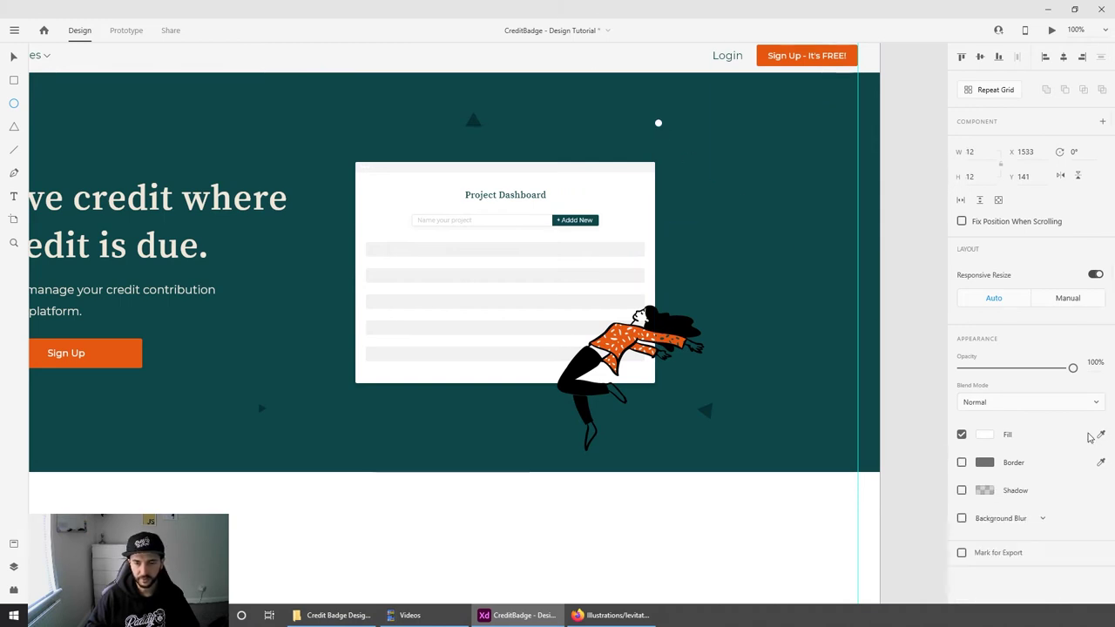
left_click(1100, 435)
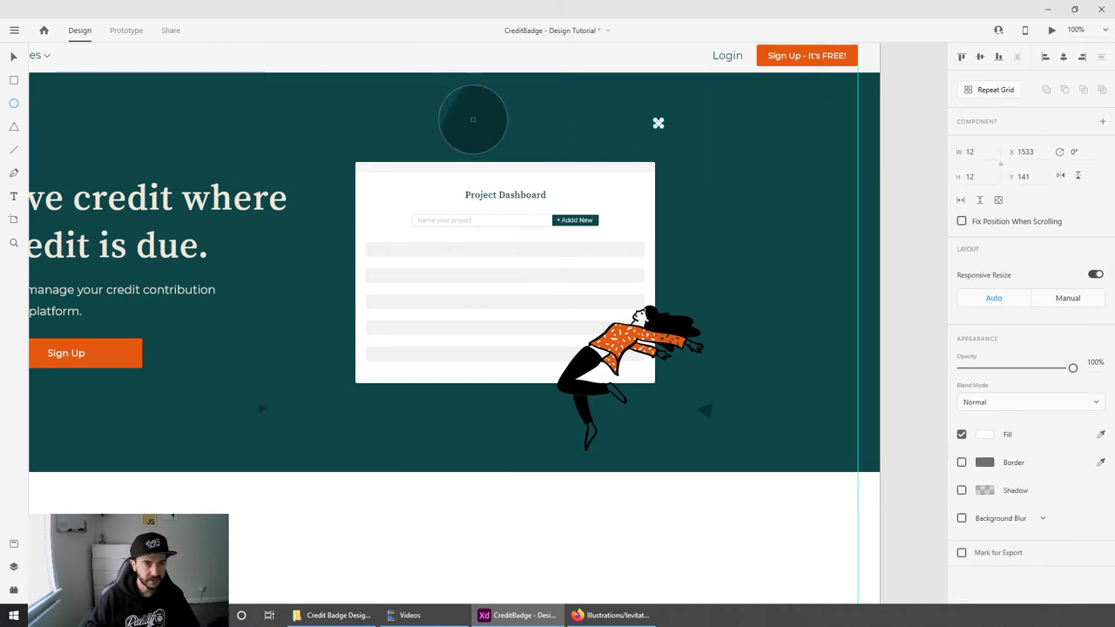
left_click(470, 118)
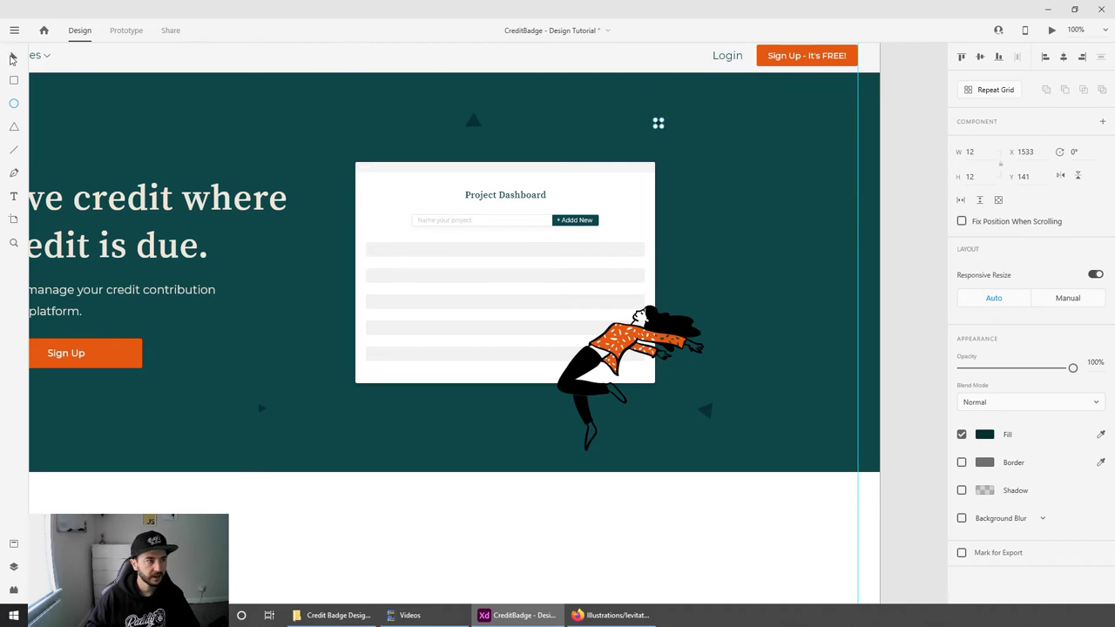
left_click(13, 56)
left_click(894, 132)
Step: Place a copy of the dot beside the illustration
left_click(658, 125)
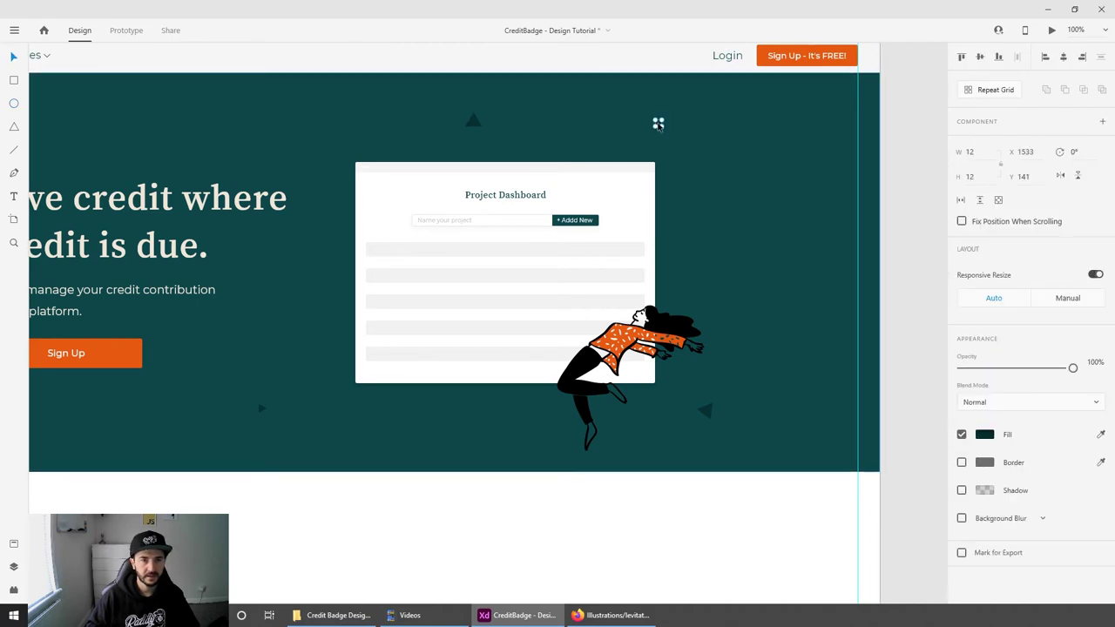
left_click_drag(658, 125, 728, 356)
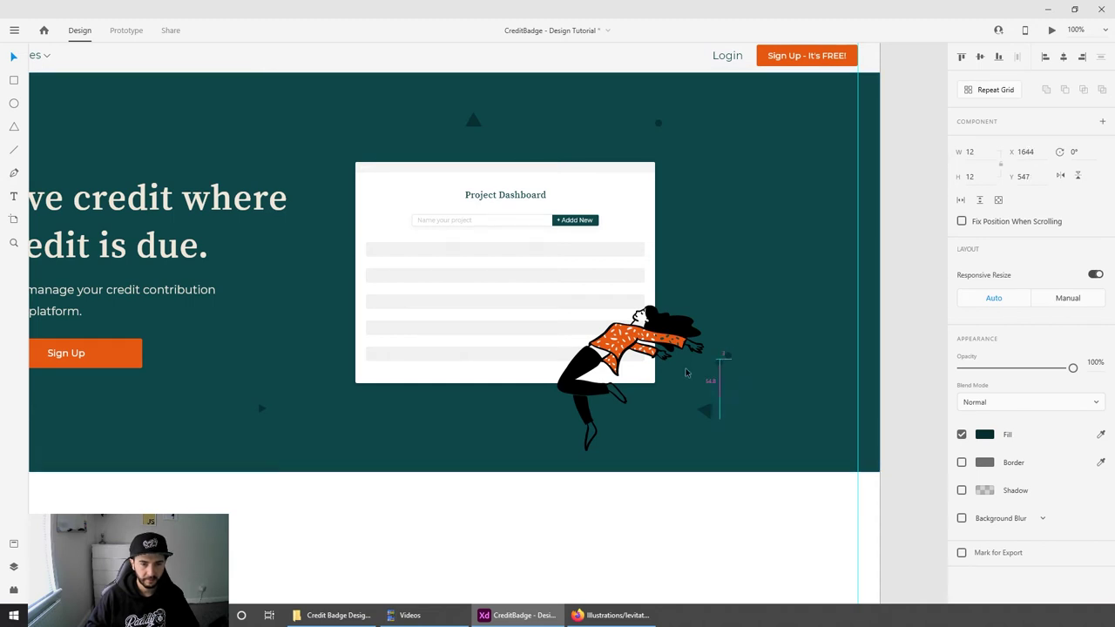
left_click_drag(686, 372, 662, 410)
left_click(641, 446)
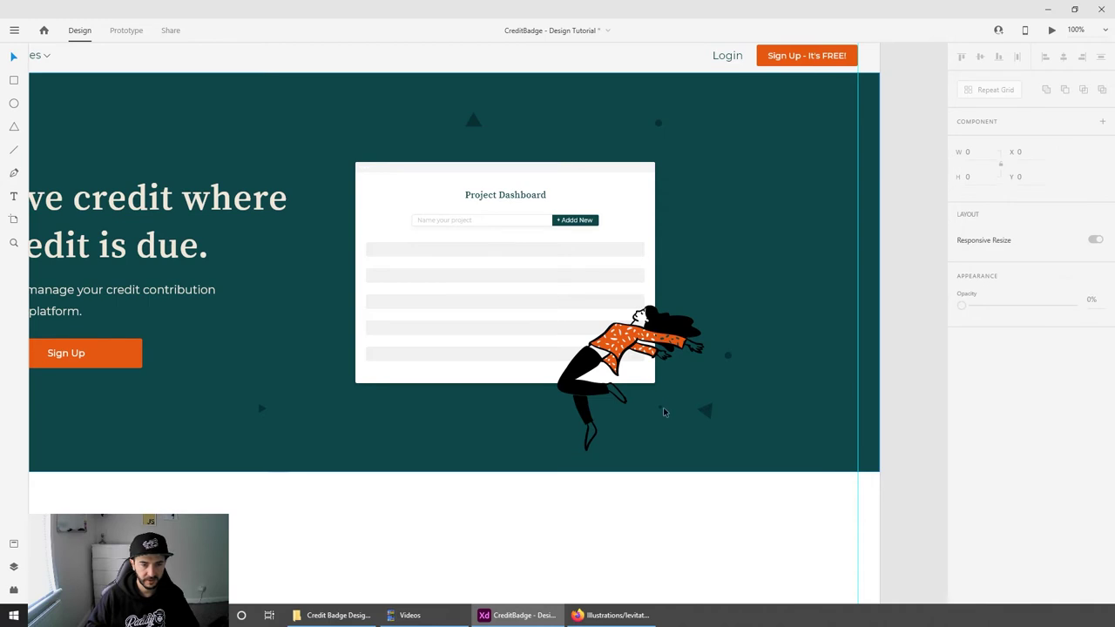
Step: Move that dot to the left of the headline, undoing one misplaced move
left_click(727, 357)
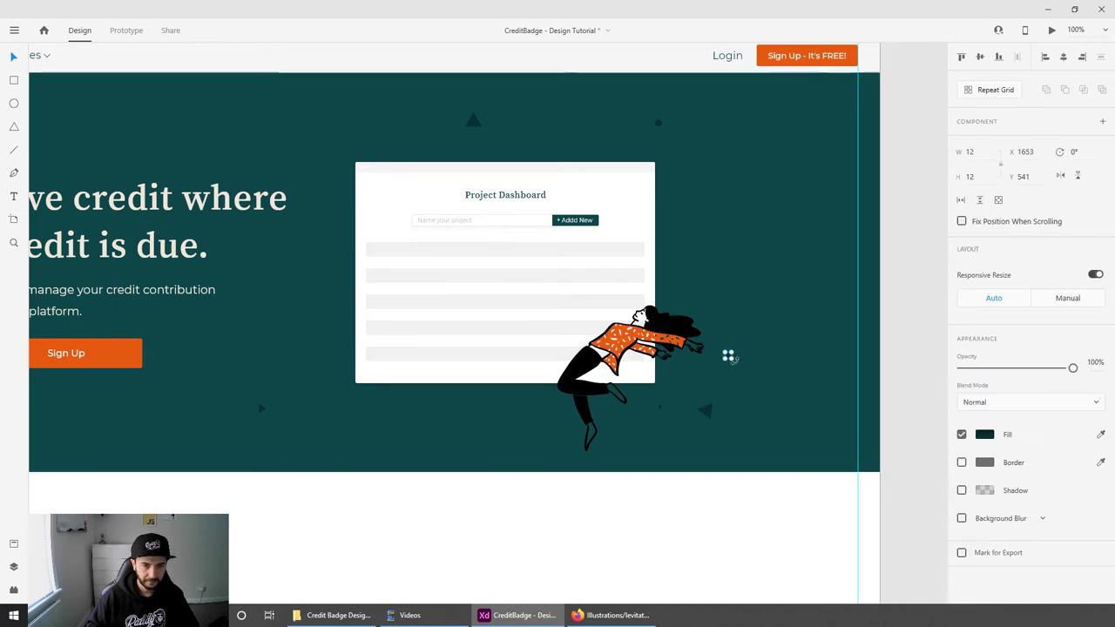
left_click_drag(728, 356, 233, 353)
scroll(236, 357, "left", 5)
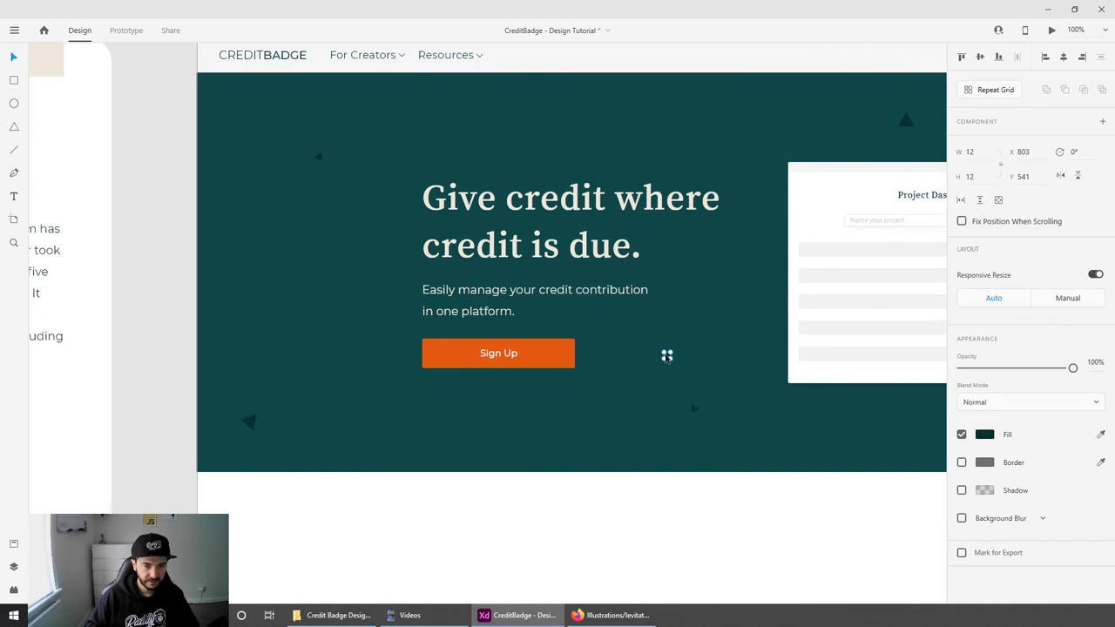
left_click_drag(666, 355, 279, 249)
key("ctrl+z")
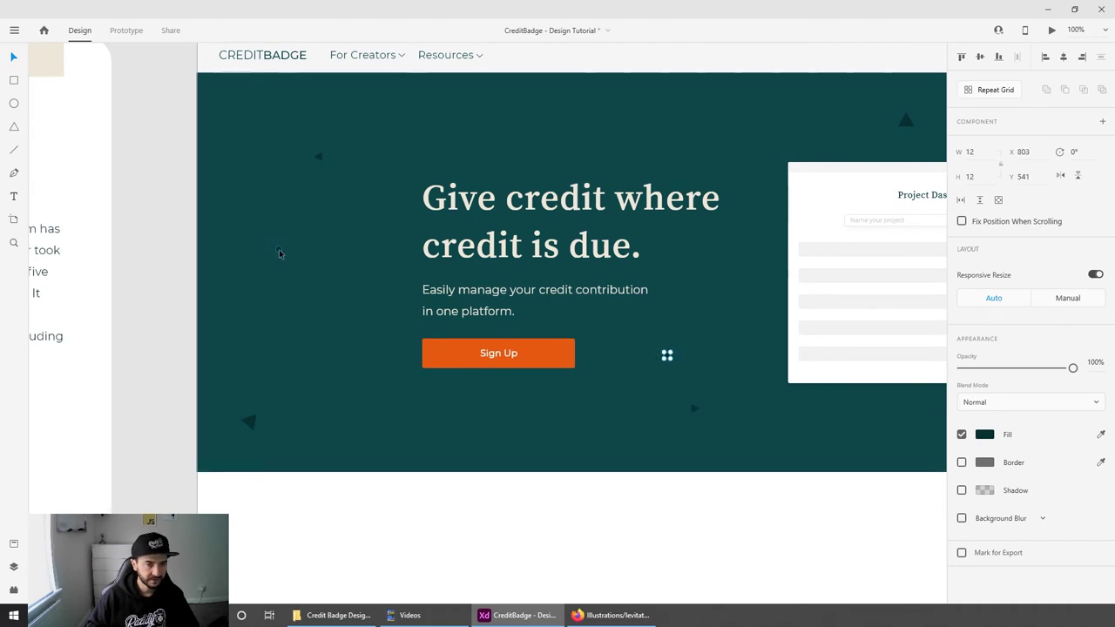
left_click_drag(666, 355, 512, 124)
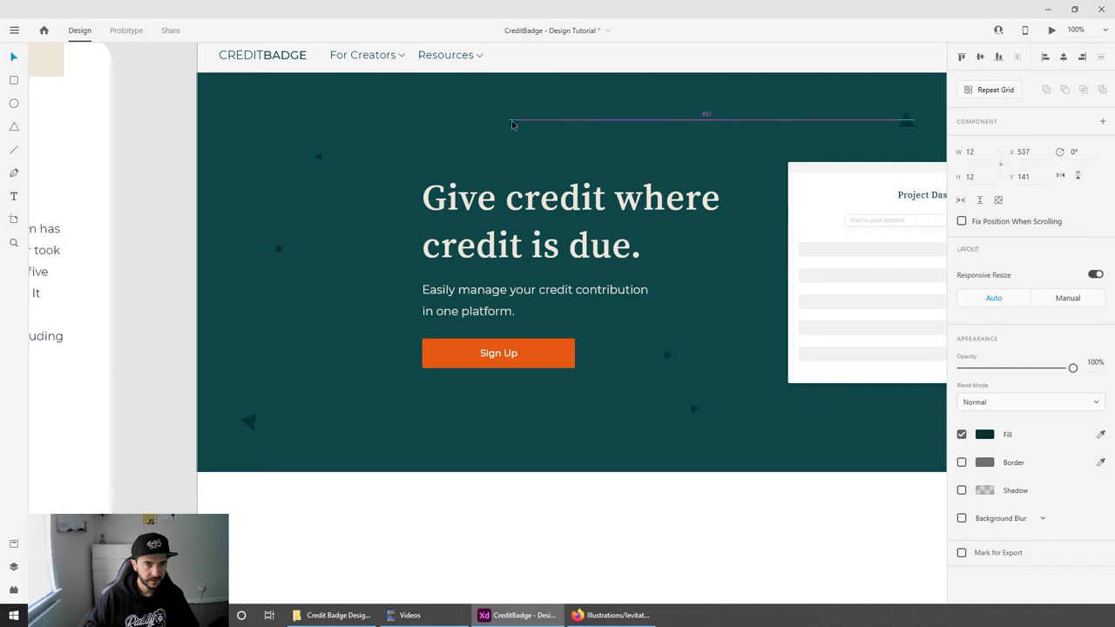
left_click(328, 533)
scroll(500, 485, "right", 3)
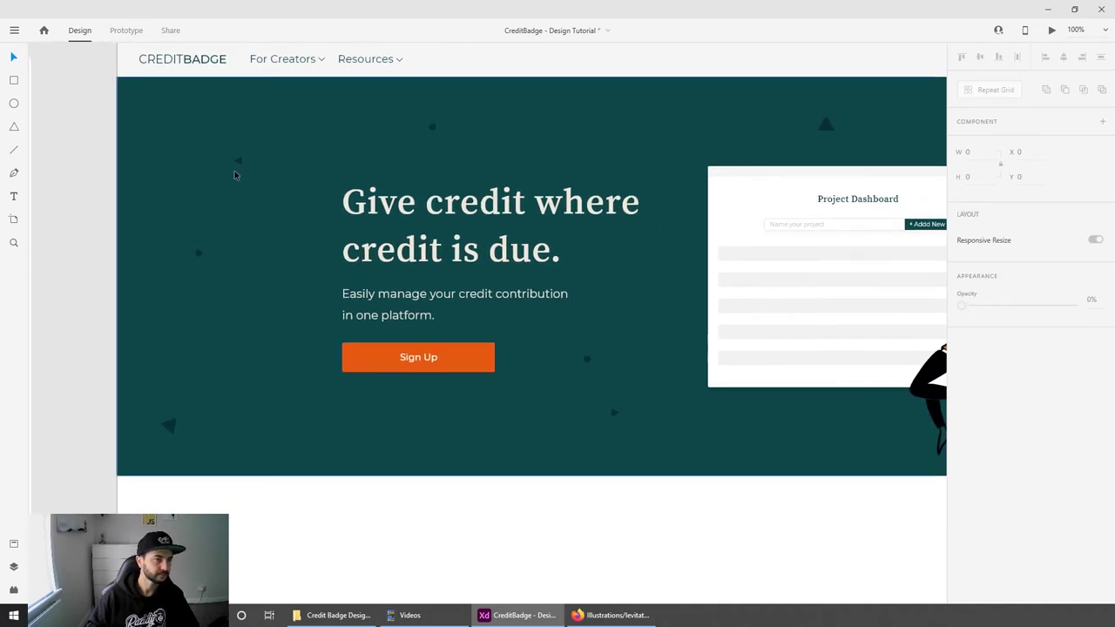
Step: Draw a small borderless square filled with the hero's dark green, placed below the dashboard card
left_click(14, 81)
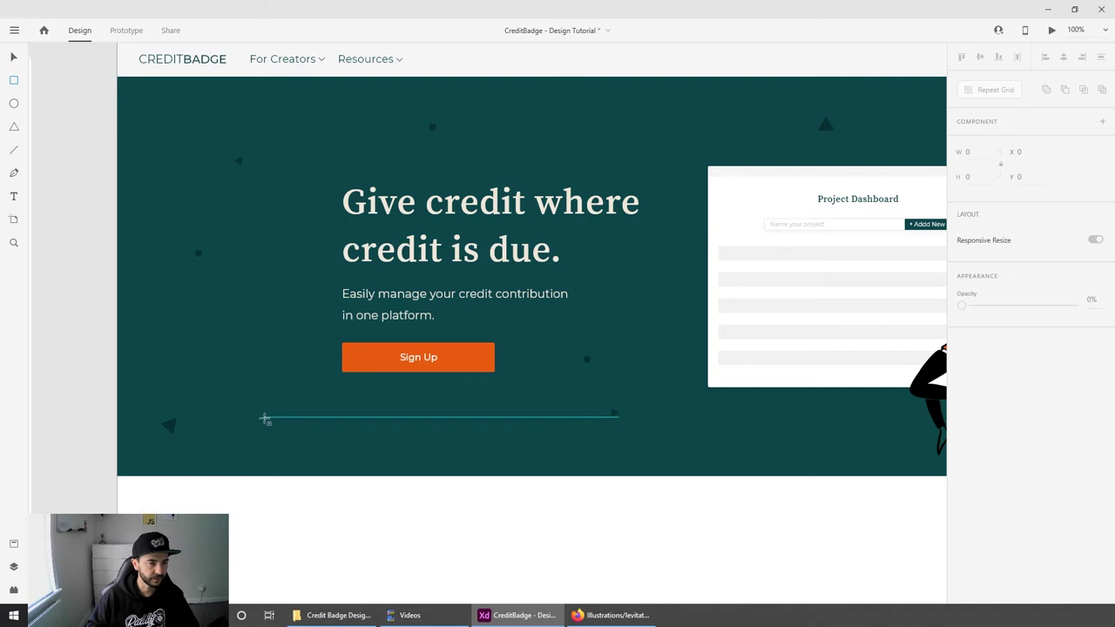
left_click_drag(264, 416, 278, 439)
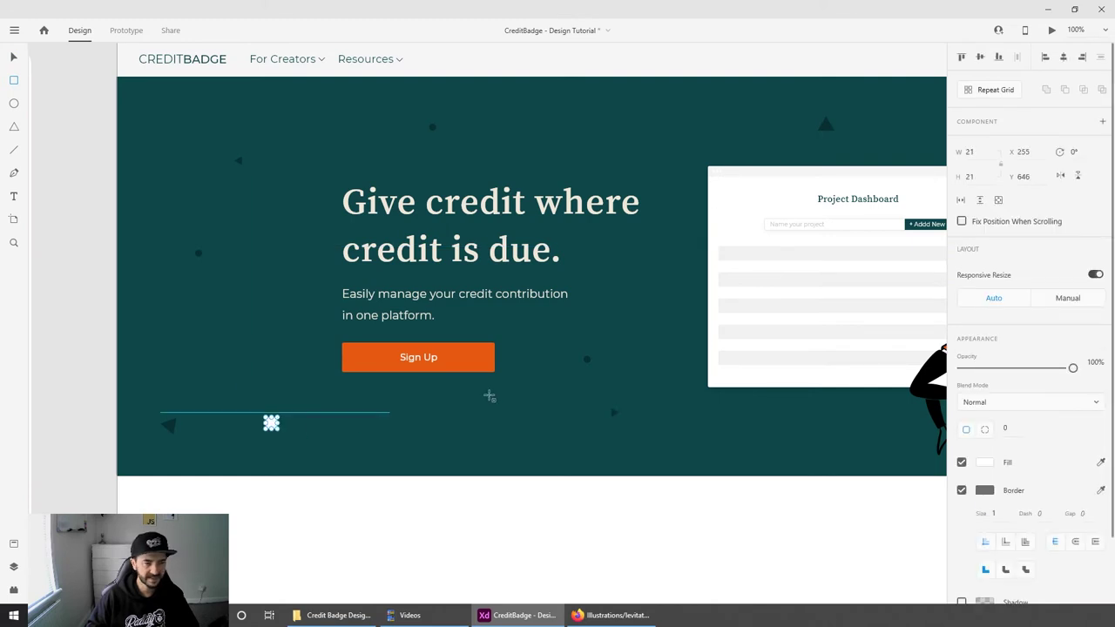
left_click(961, 491)
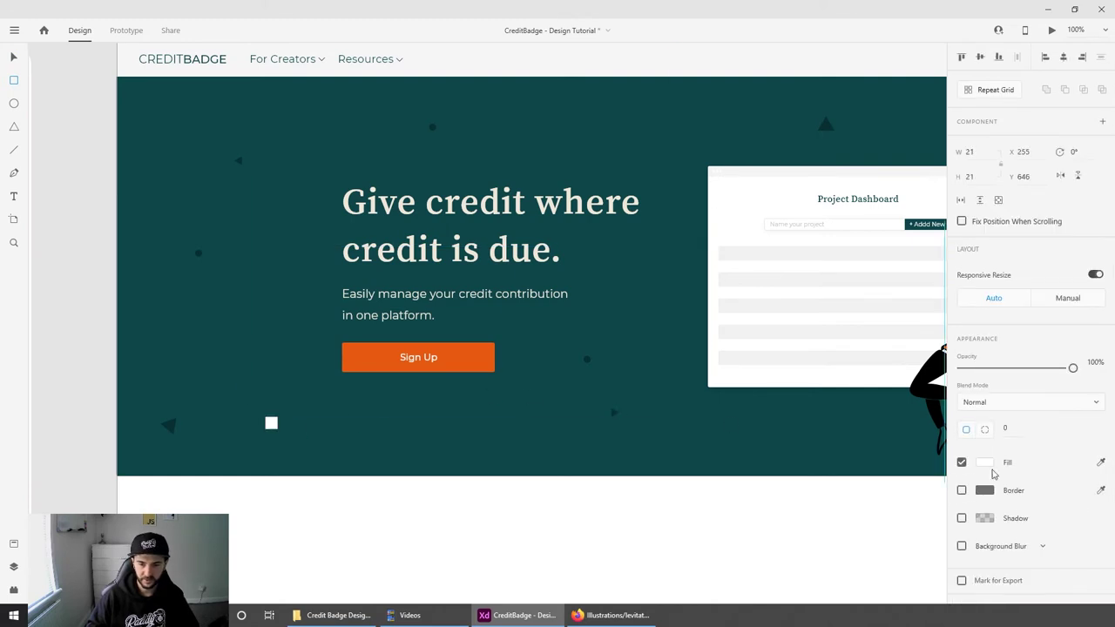
left_click(1101, 463)
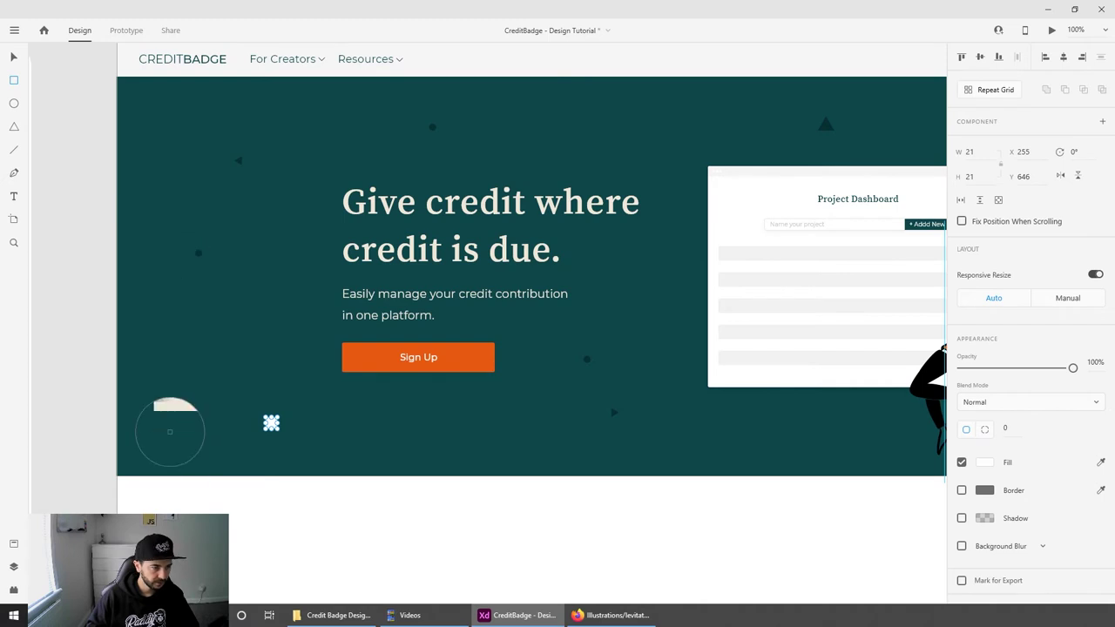
left_click(170, 427)
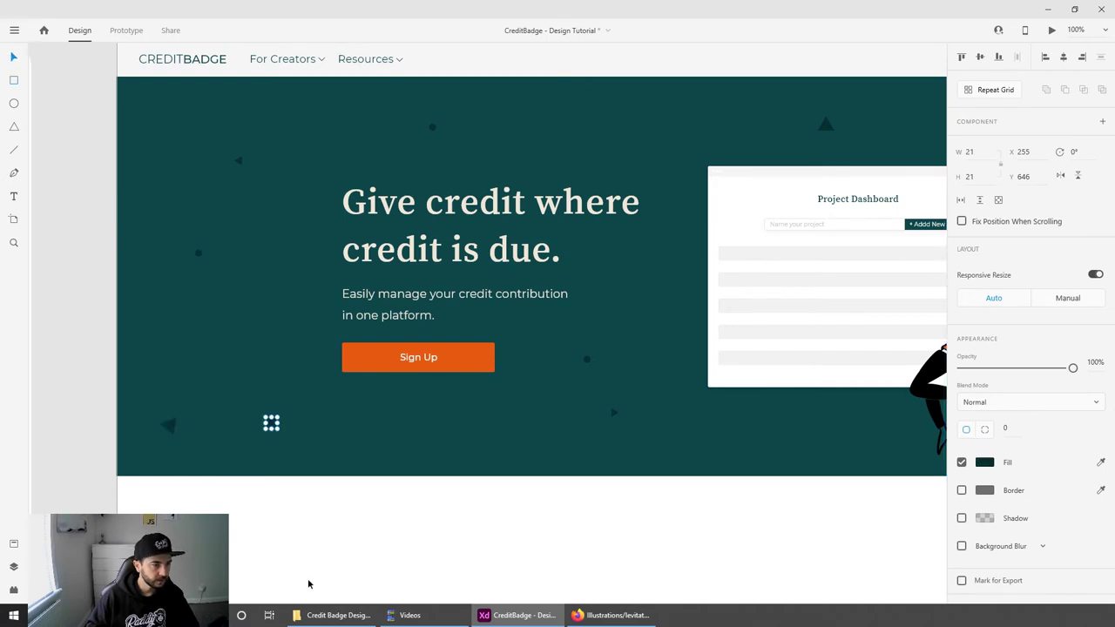
left_click(307, 579)
left_click(270, 423)
left_click_drag(273, 425, 436, 390)
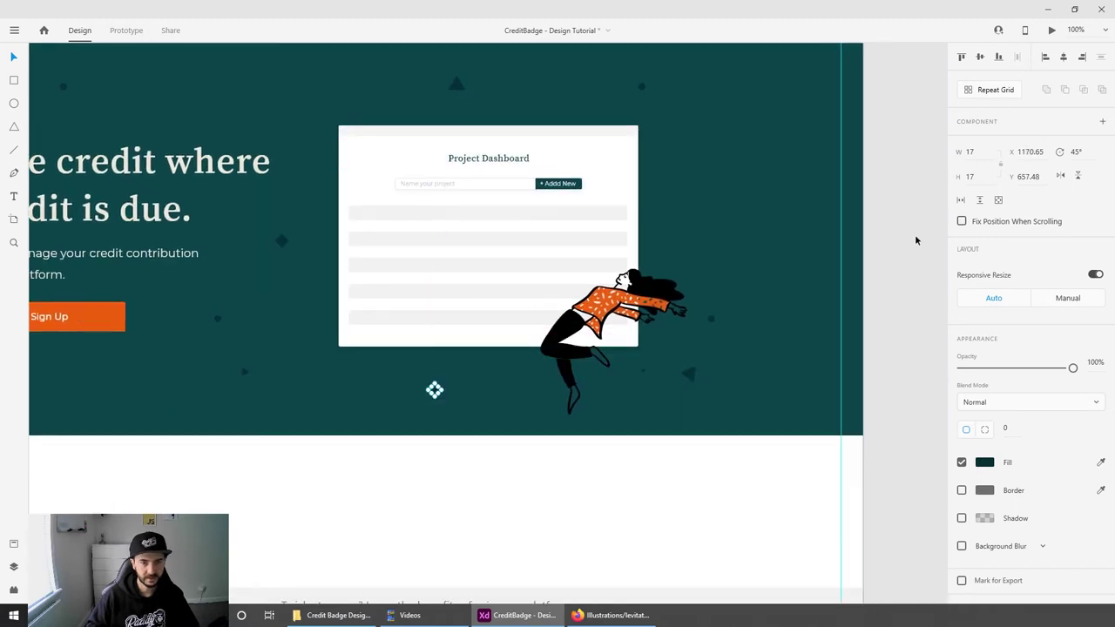
Step: Duplicate the diamond to the hero's upper right
left_click(917, 237)
left_click(434, 389)
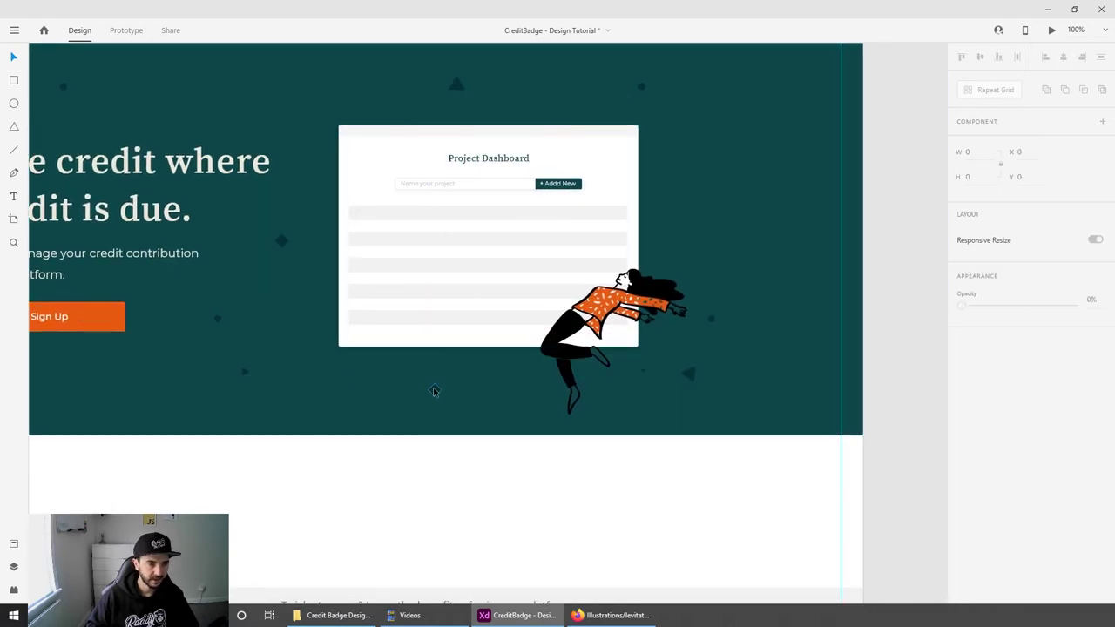
left_click_drag(435, 391, 730, 152)
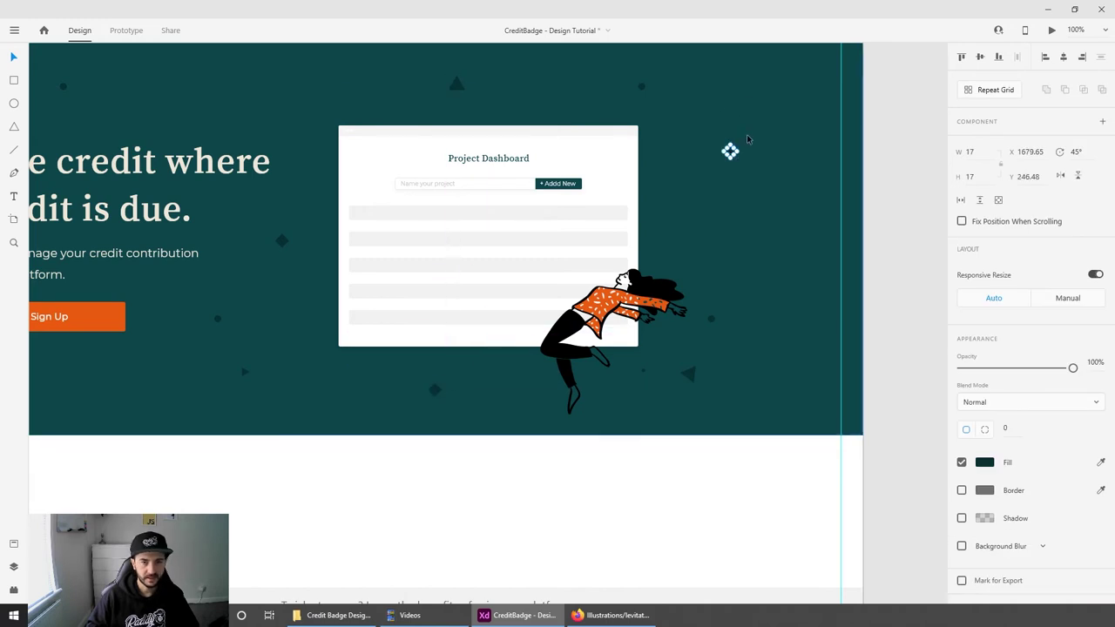
left_click(906, 159)
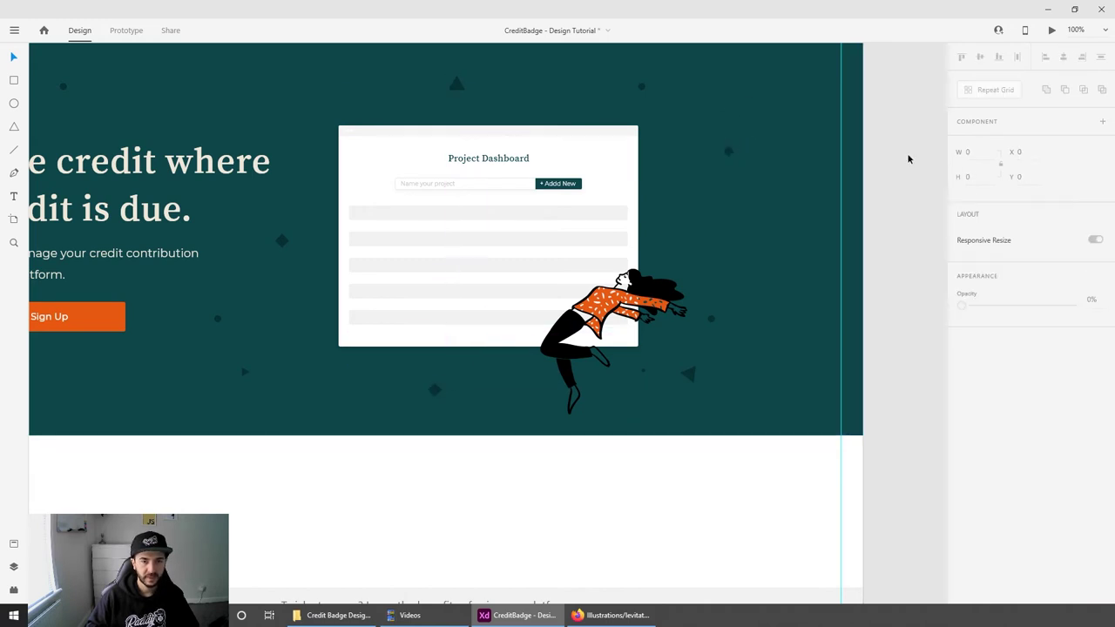
key("ctrl+minus")
scroll(870, 195, "left", 3)
scroll(674, 500, "up", 1)
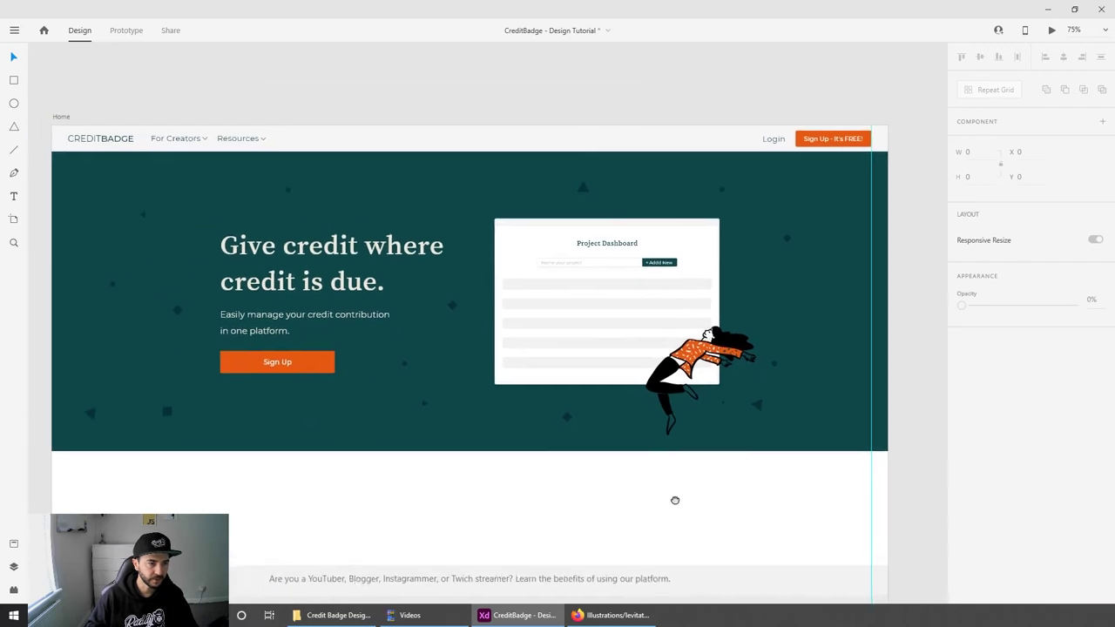
scroll(595, 482, "left", 1)
scroll(595, 483, "up", 1)
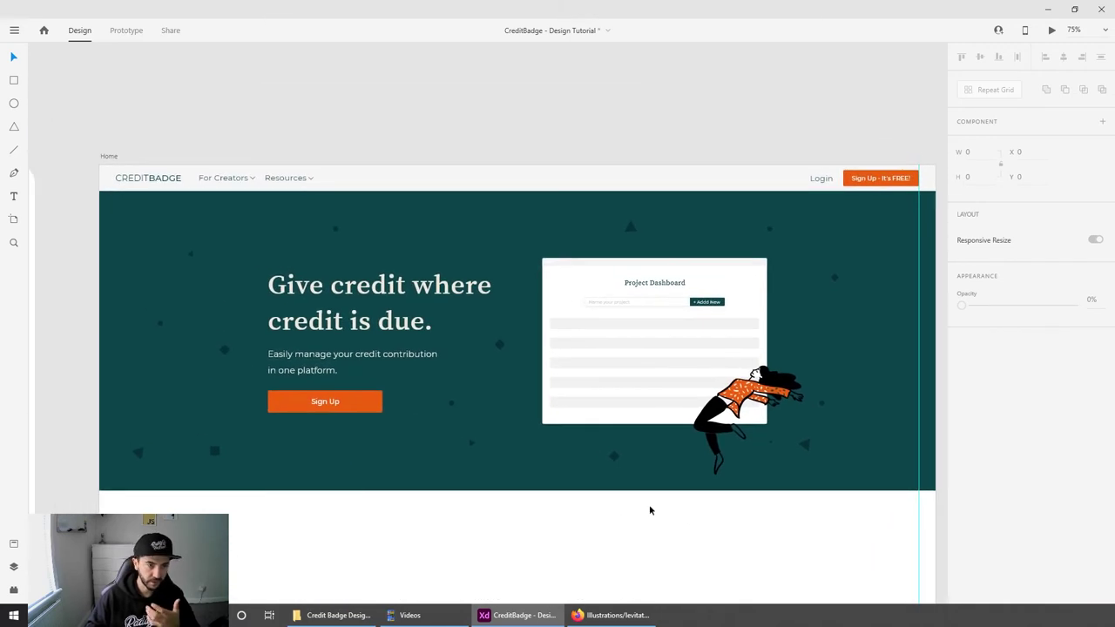
left_click(724, 234)
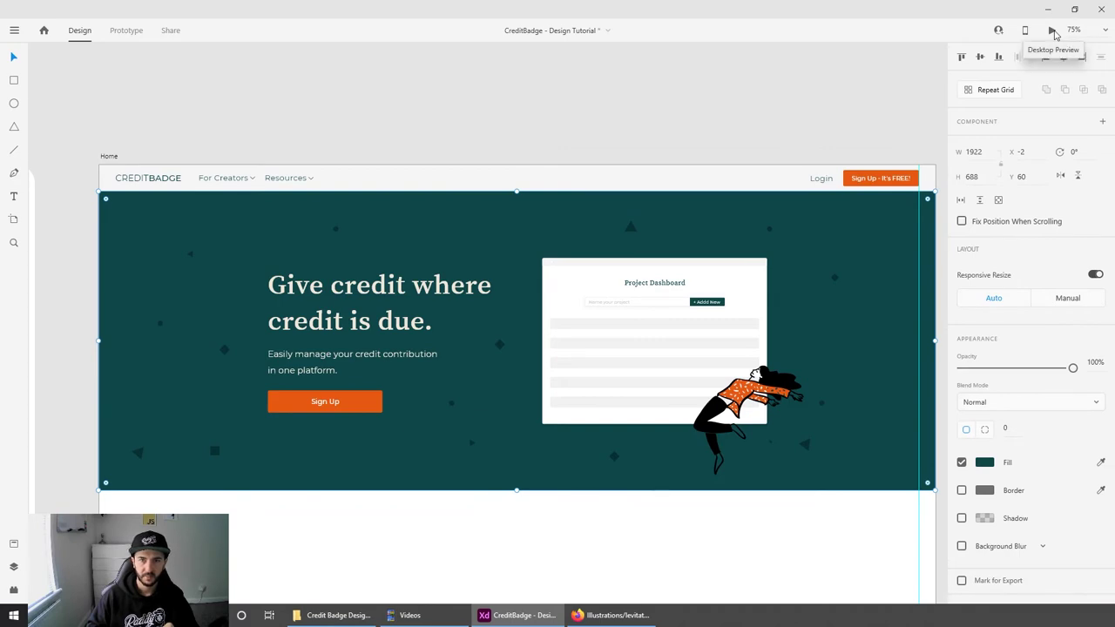
left_click(1053, 32)
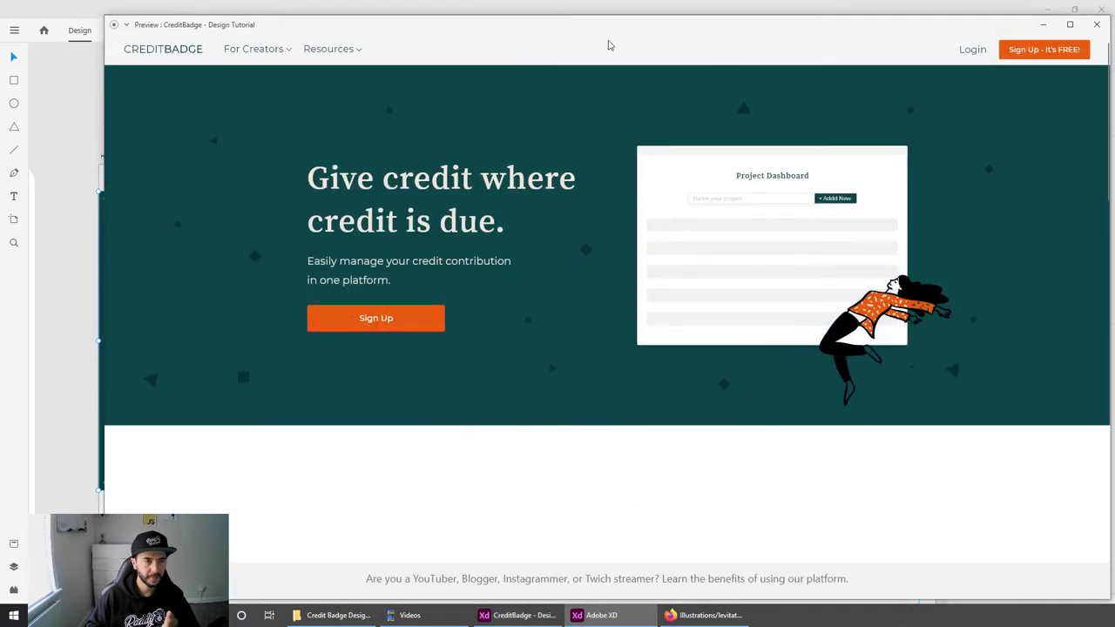
left_click_drag(554, 30, 489, 42)
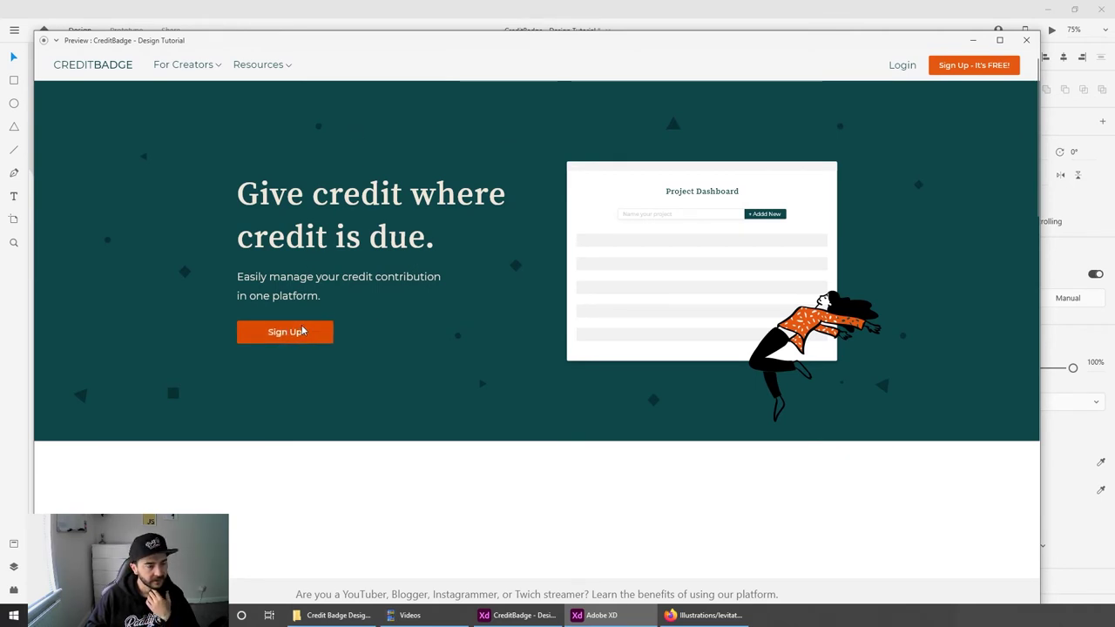
left_click(1027, 41)
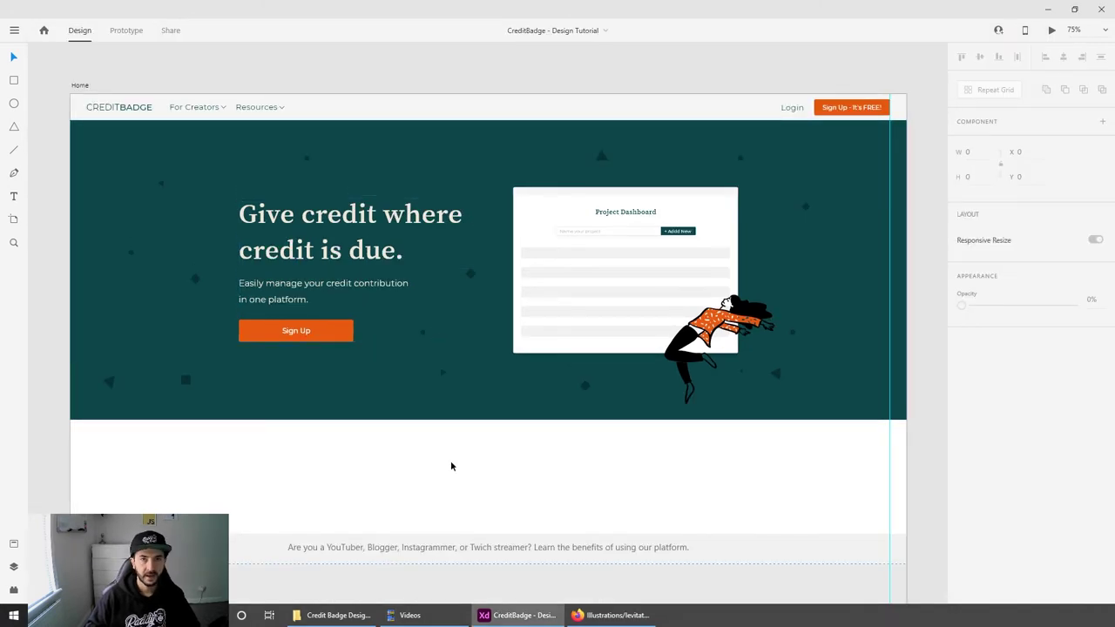
Step: Move the grey caption band up to sit directly under the hero
scroll(717, 495, "down", 1)
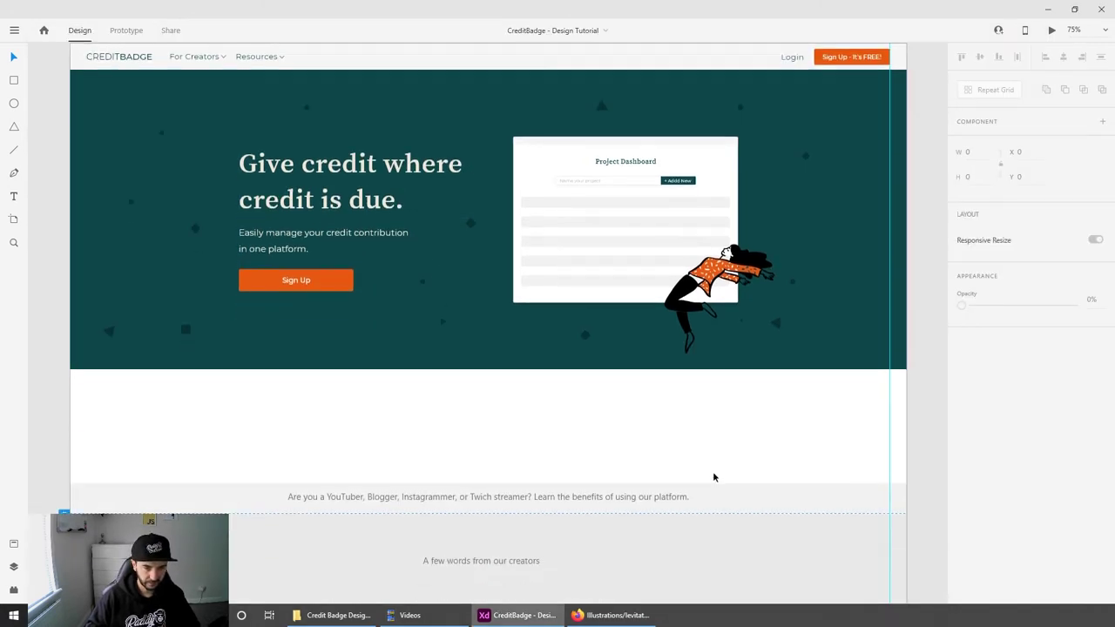
left_click(721, 493)
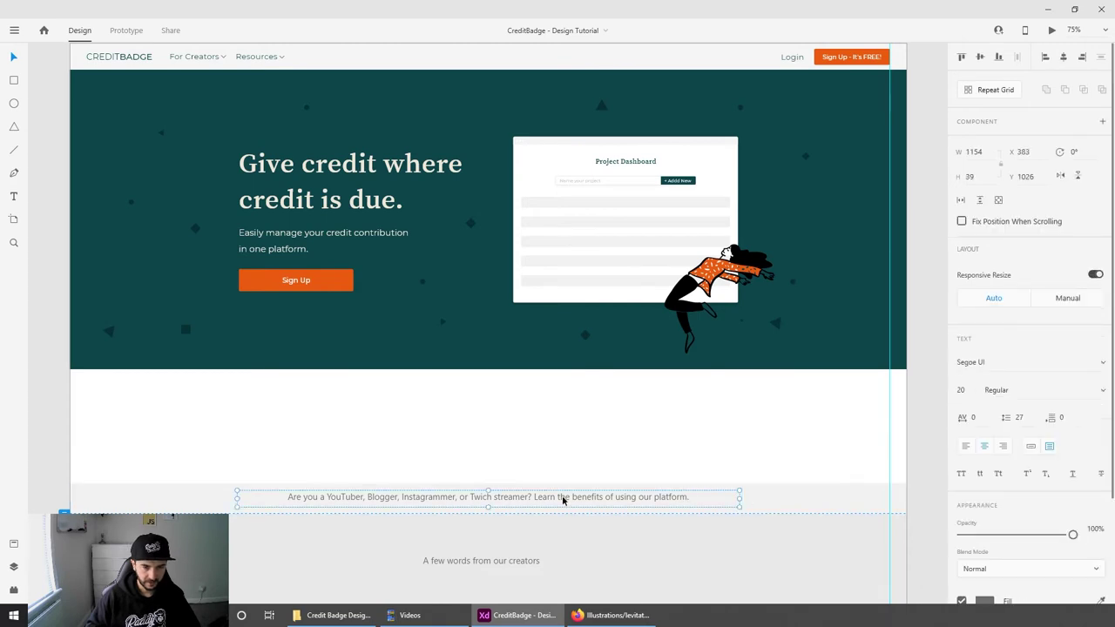
left_click(805, 486)
left_click_drag(806, 486, 800, 383)
left_click(714, 450)
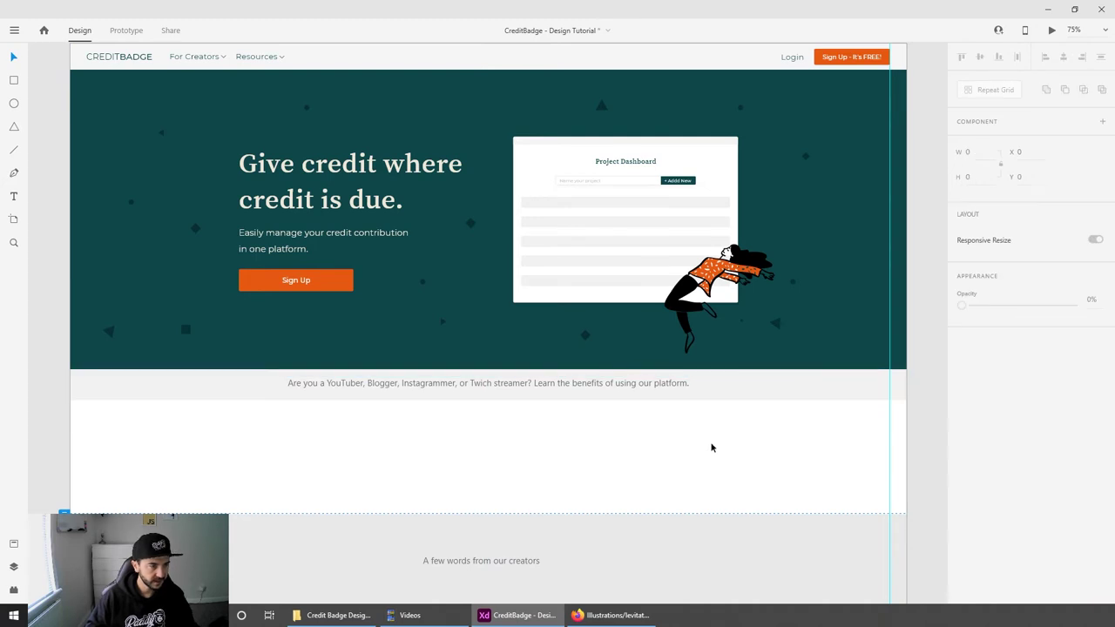
key("ctrl+1")
Step: Apply the Montserrat Paragraph text style to the caption
left_click(581, 408)
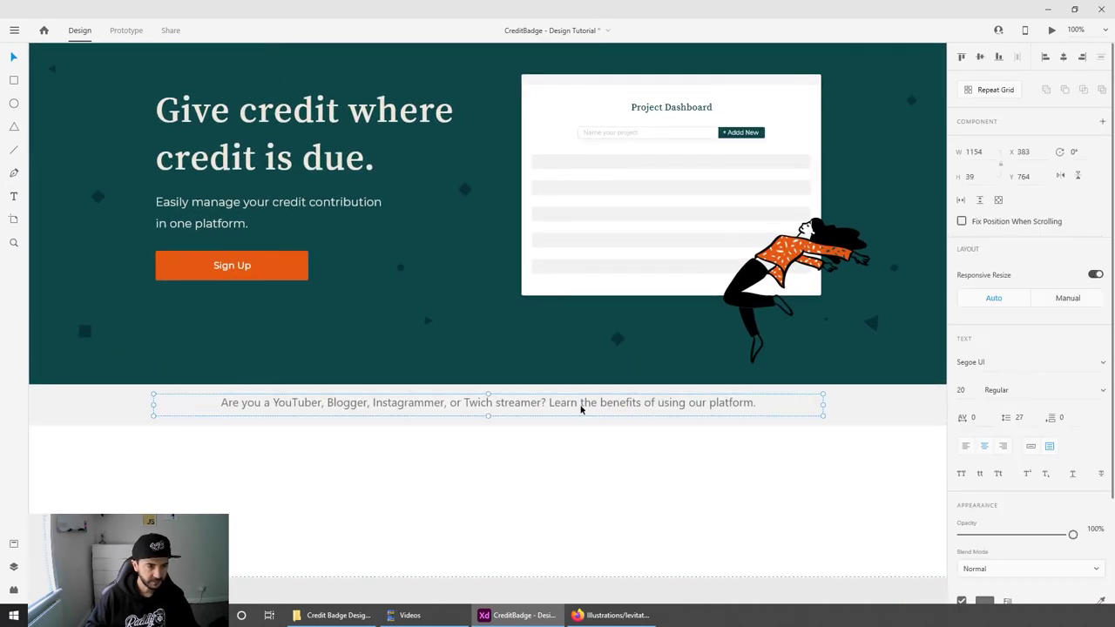
left_click(14, 546)
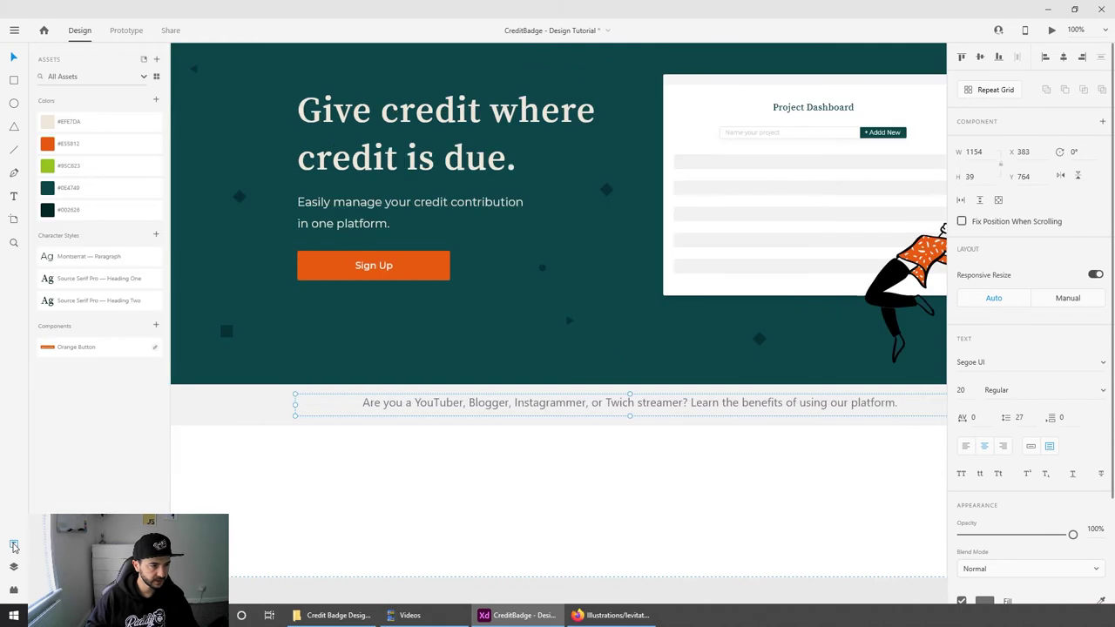
left_click(65, 258)
left_click(566, 505)
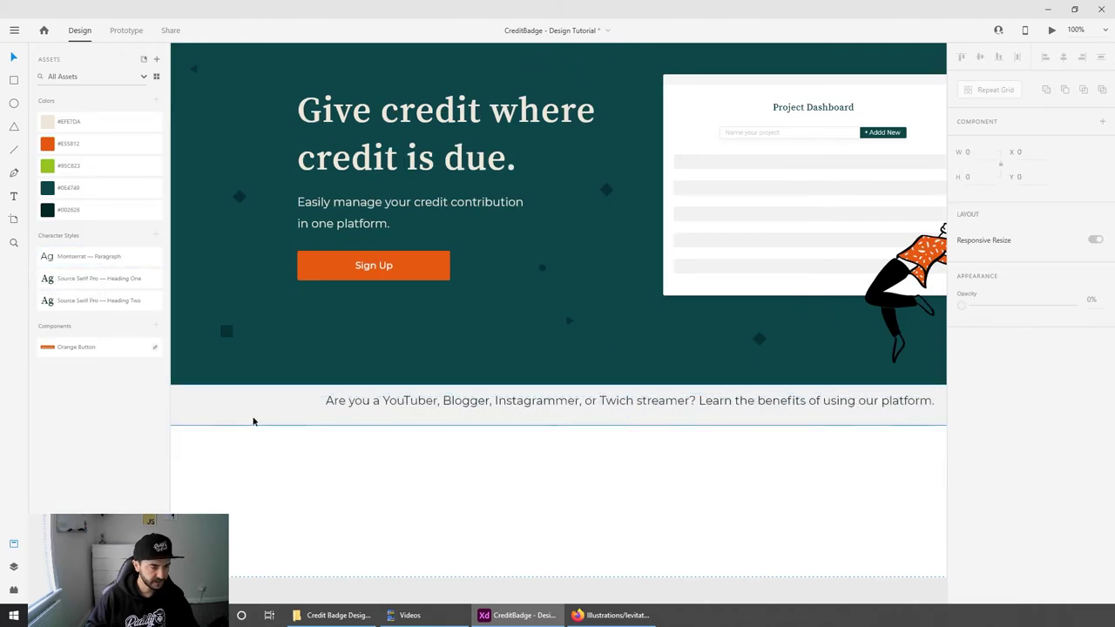
left_click(14, 545)
Step: Shrink the grey caption band's height to about 42
scroll(366, 482, "left", 3)
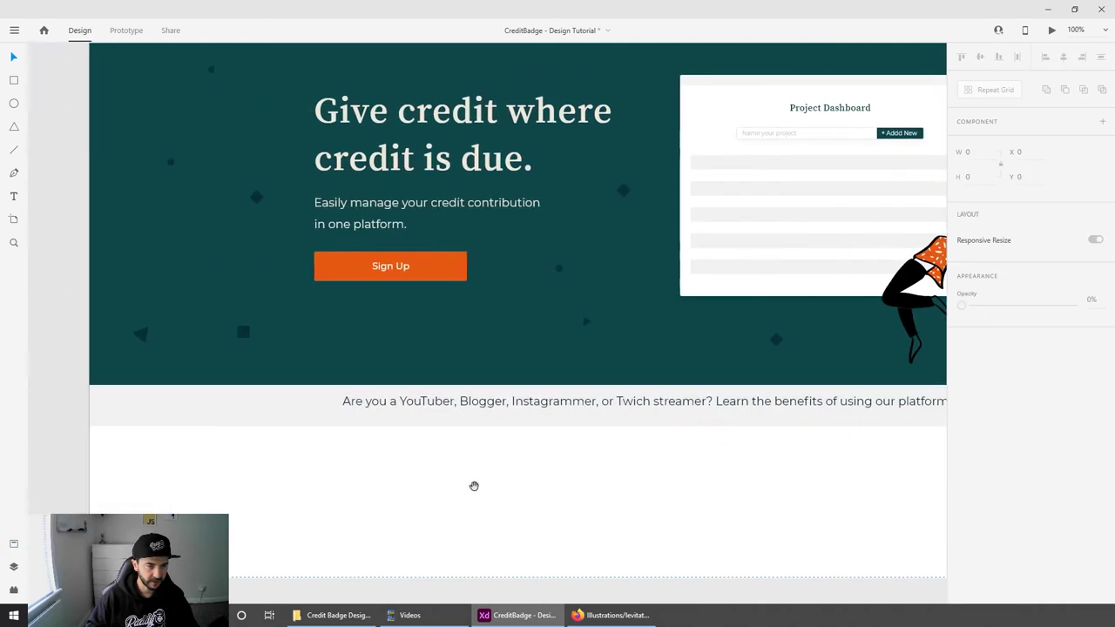
left_click(279, 396)
left_click(482, 459)
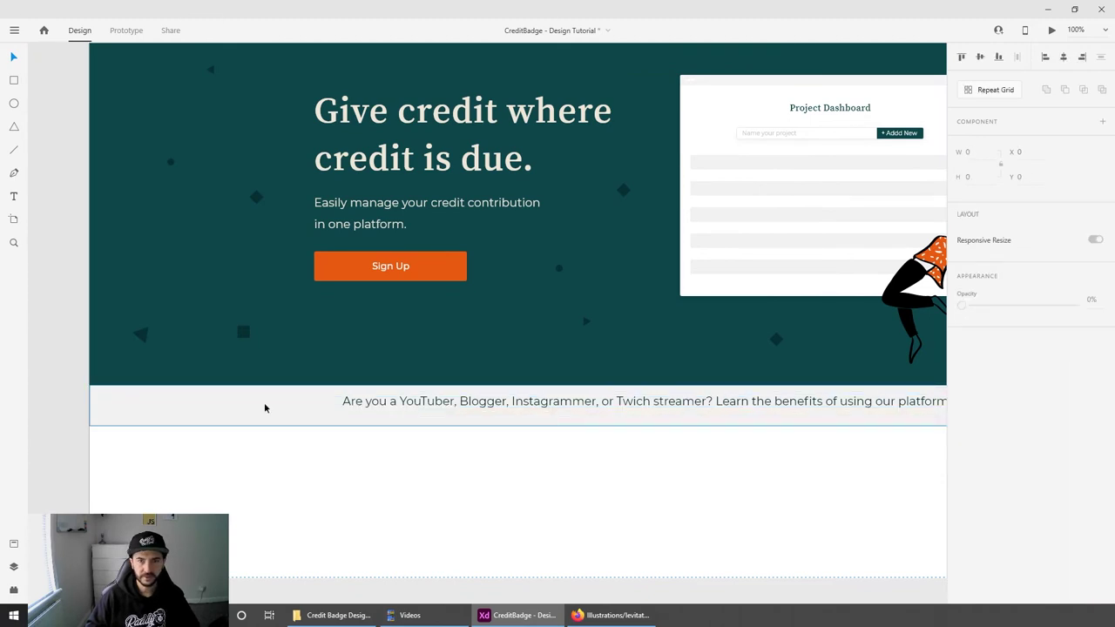
left_click(266, 407)
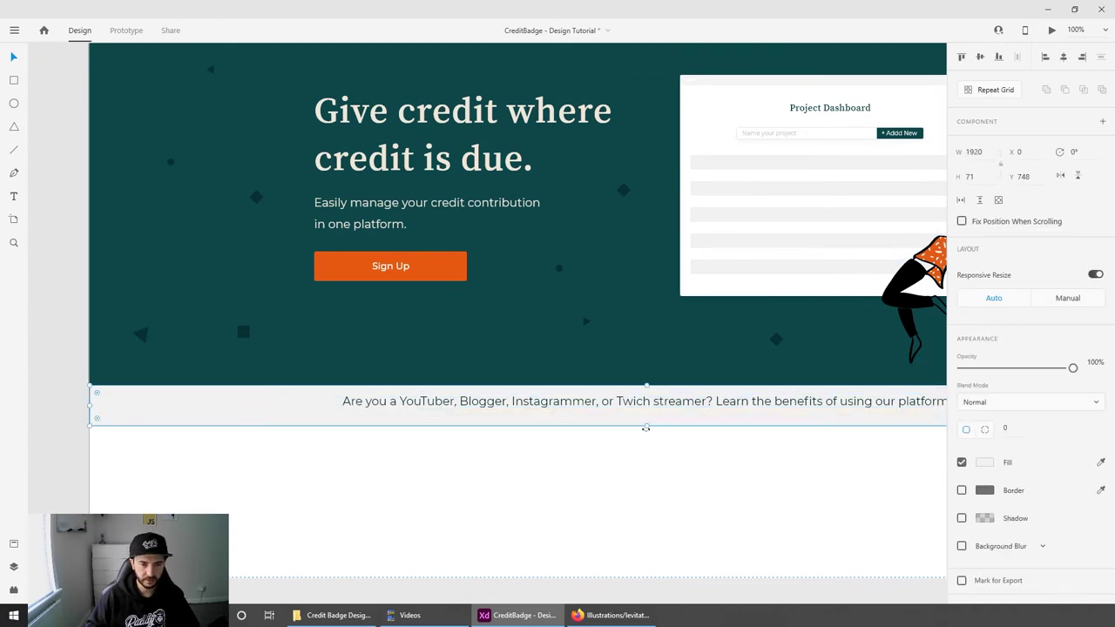
left_click_drag(646, 426, 654, 410)
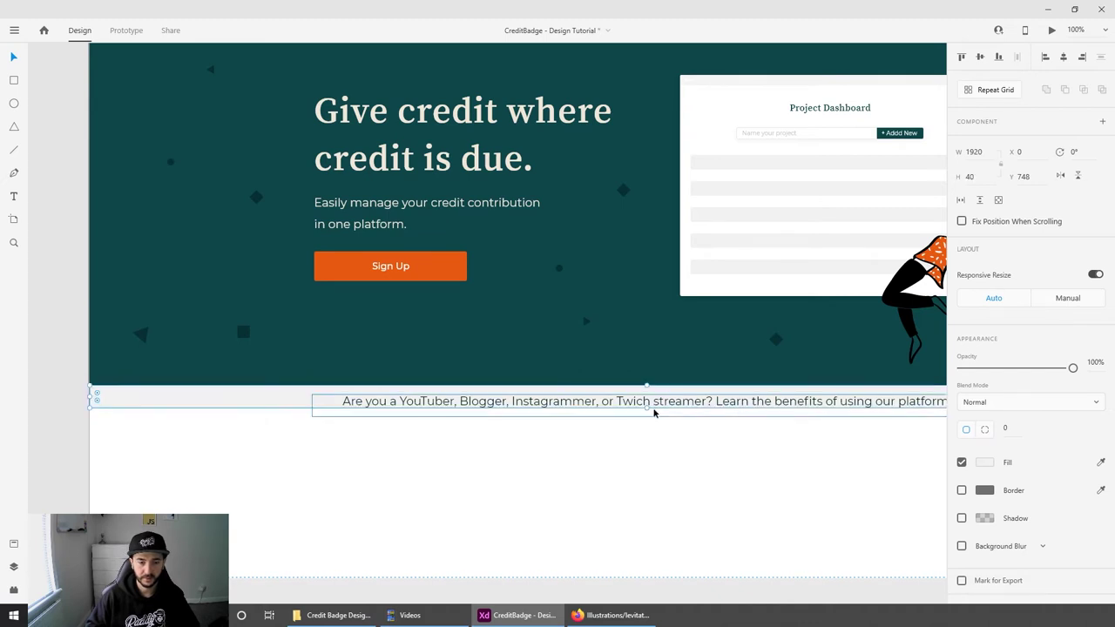
left_click(622, 466)
scroll(483, 513, "right", 3)
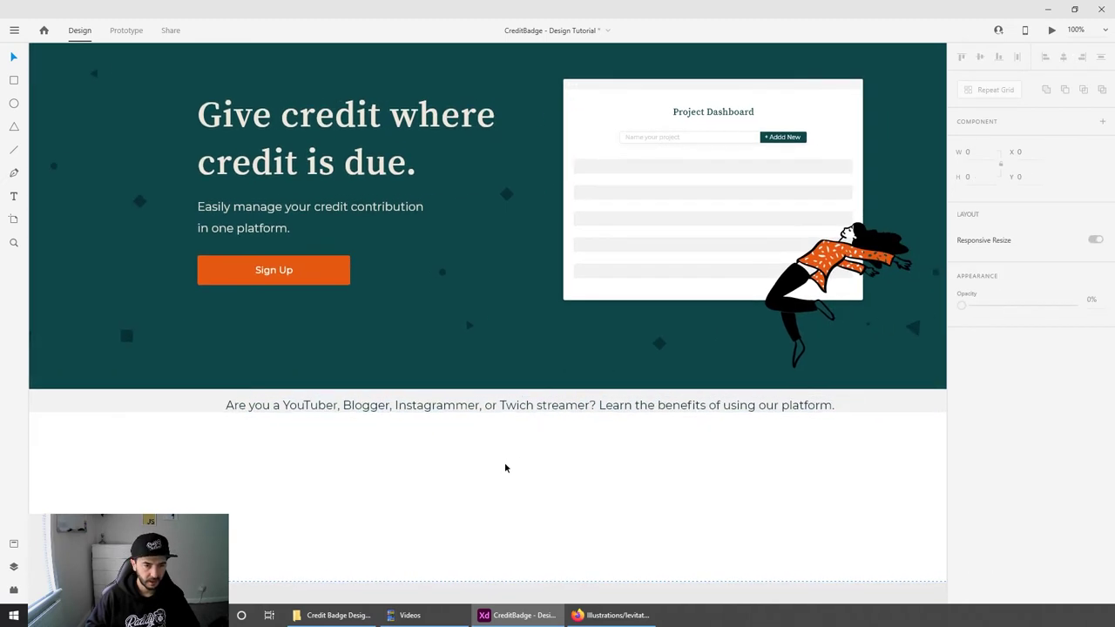
Step: Reduce the subtitle to 16 pt and convert it to point text
left_click(507, 402)
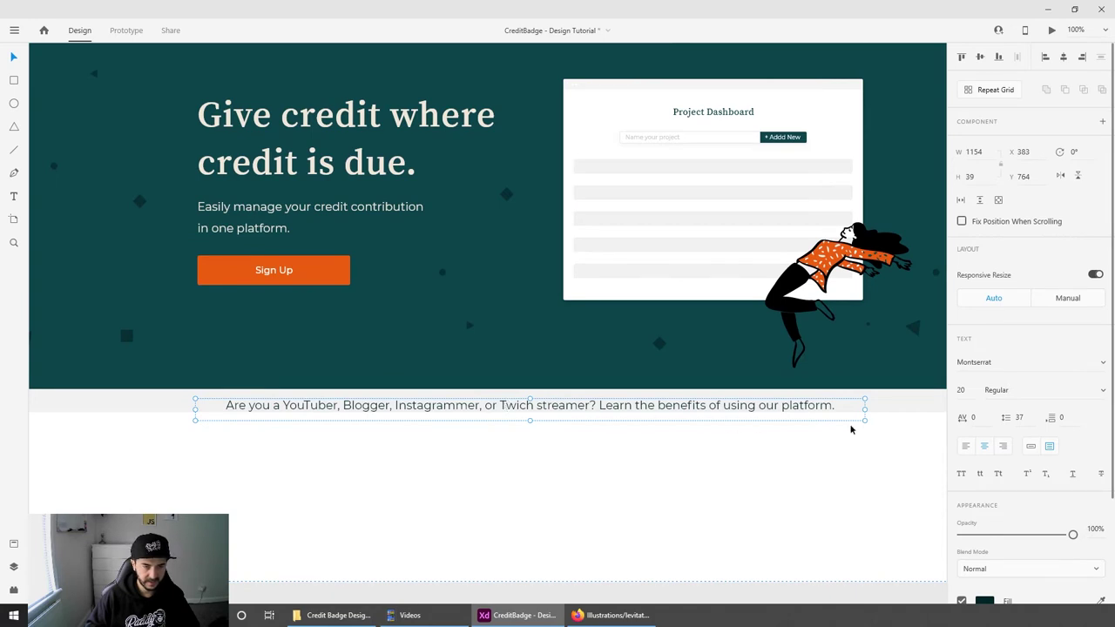
key("Down")
key("Down")
key("Down")
key("Down")
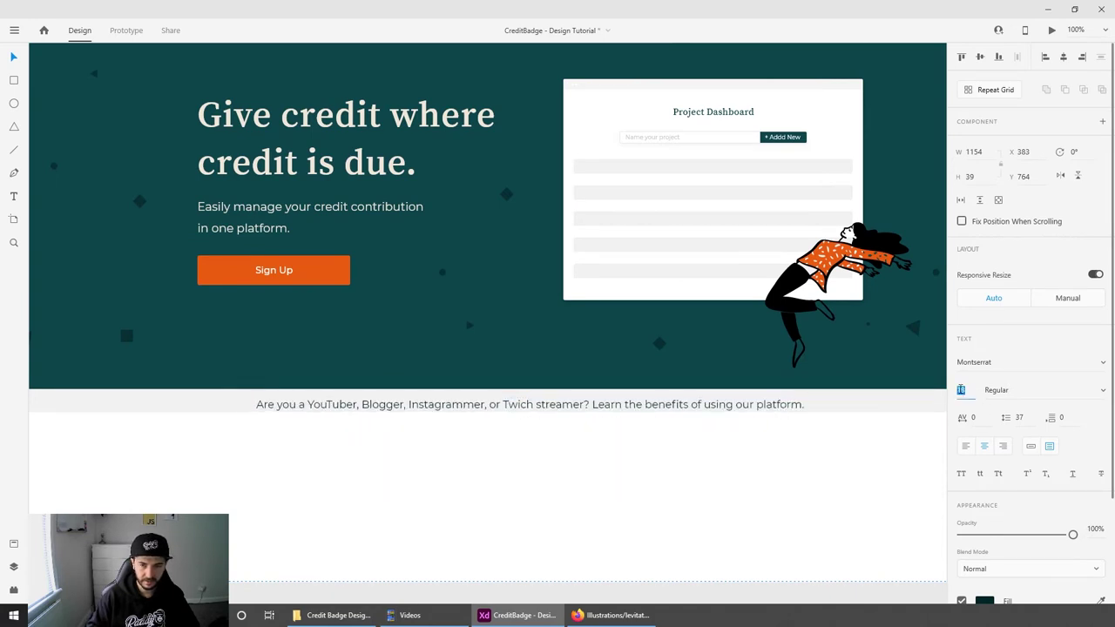
key("Escape")
left_click(480, 405)
left_click_drag(481, 405, 470, 405)
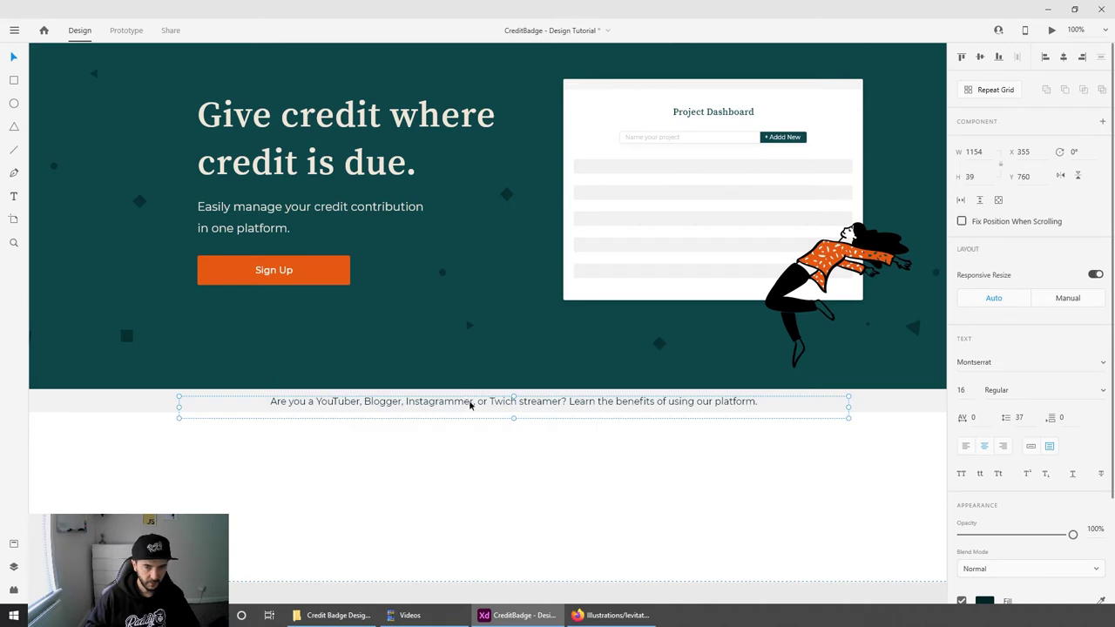
left_click(1032, 447)
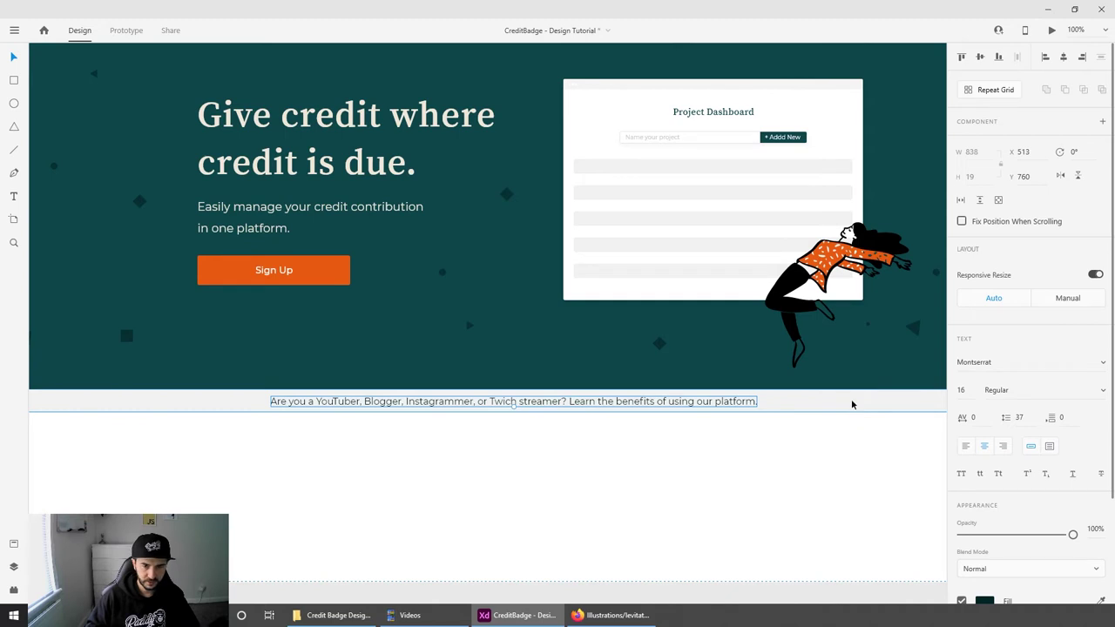
Step: Centre the subtitle vertically and horizontally on its background strip
left_click(826, 409, "shift")
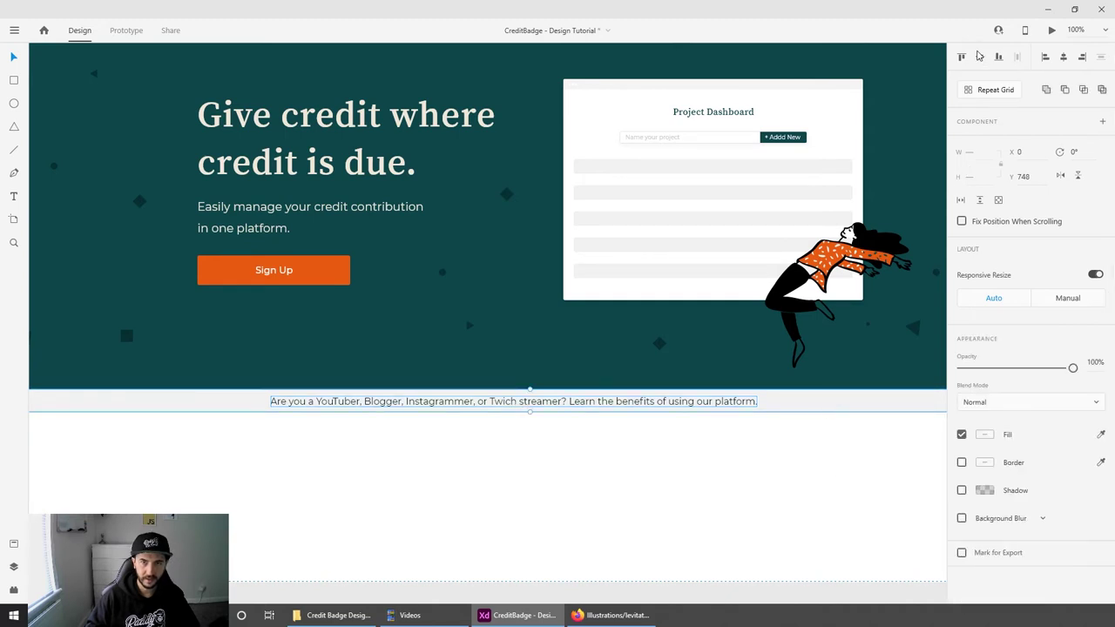
left_click(981, 57)
left_click(1063, 57)
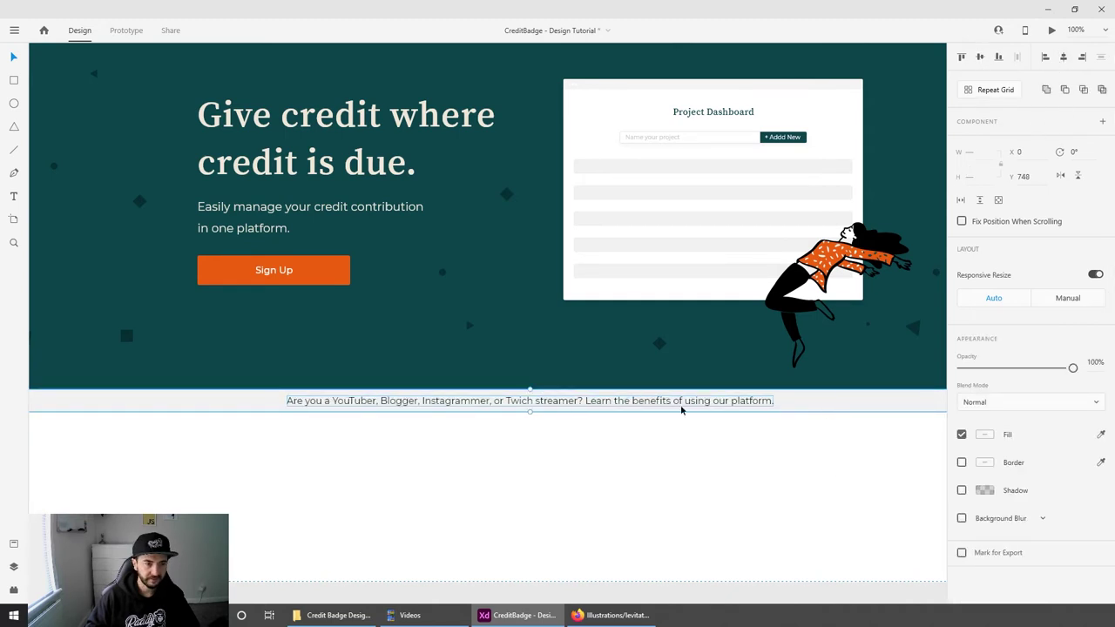
left_click(677, 451)
key("ctrl+minus")
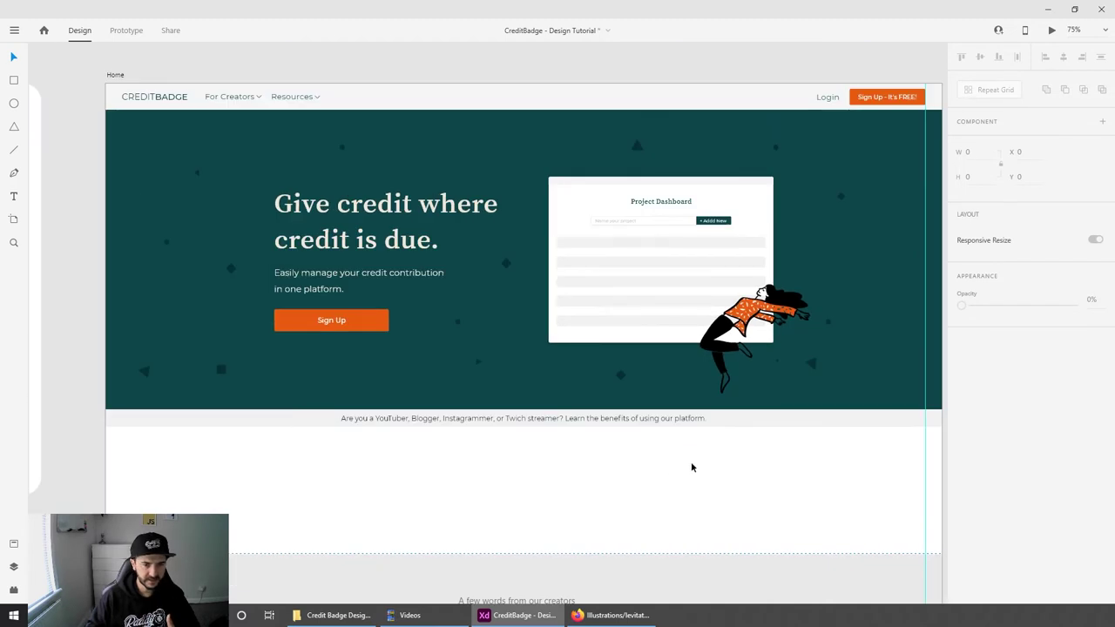
Step: Fill the subtitle strip with the hero's dark teal
left_click(772, 422)
left_click(1101, 462)
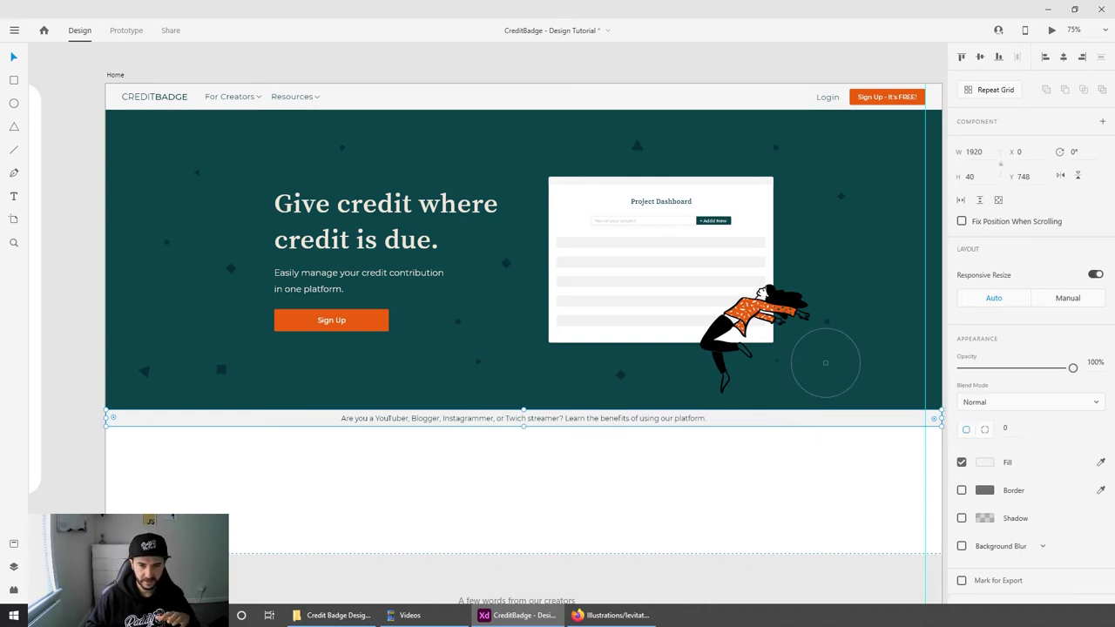
left_click(812, 363)
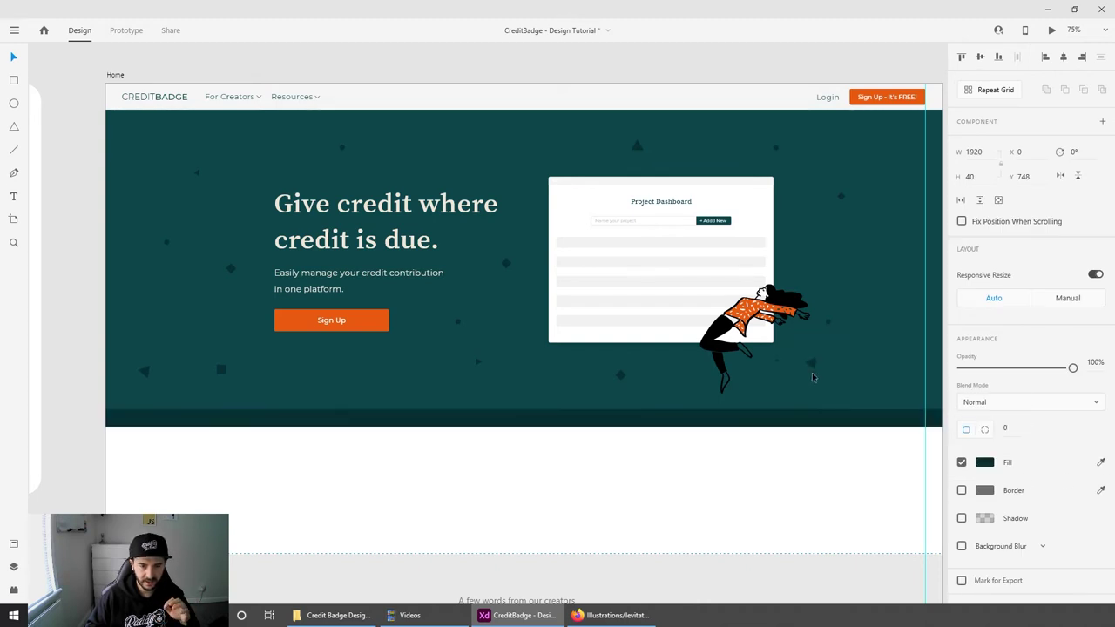
left_click(584, 471)
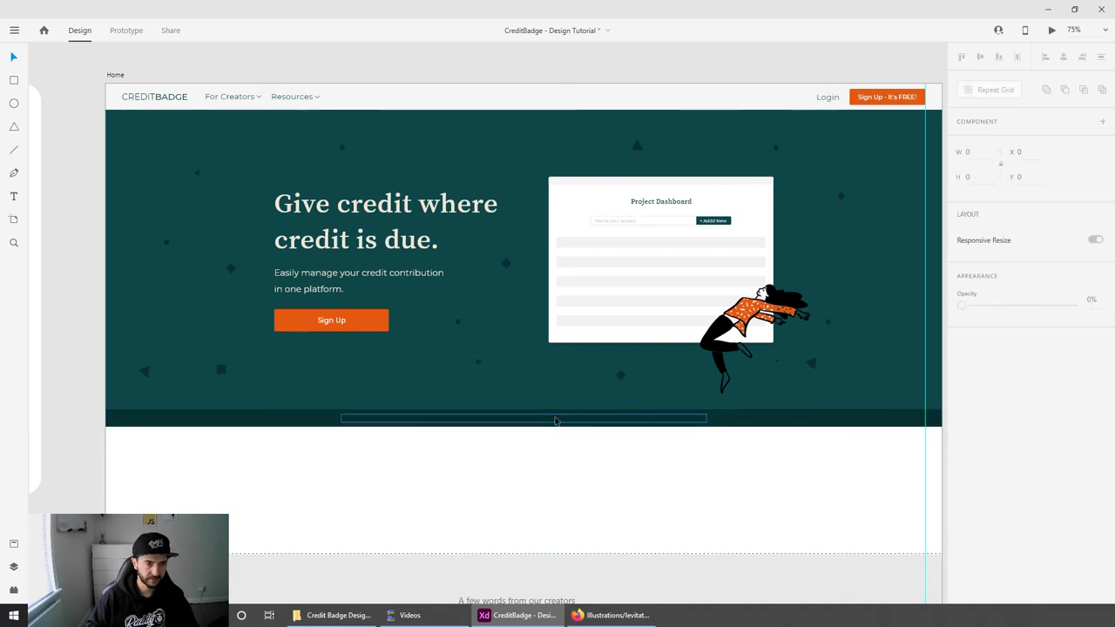
Step: Colour the subtitle text with the saved #EFE7DA swatch
left_click(555, 421)
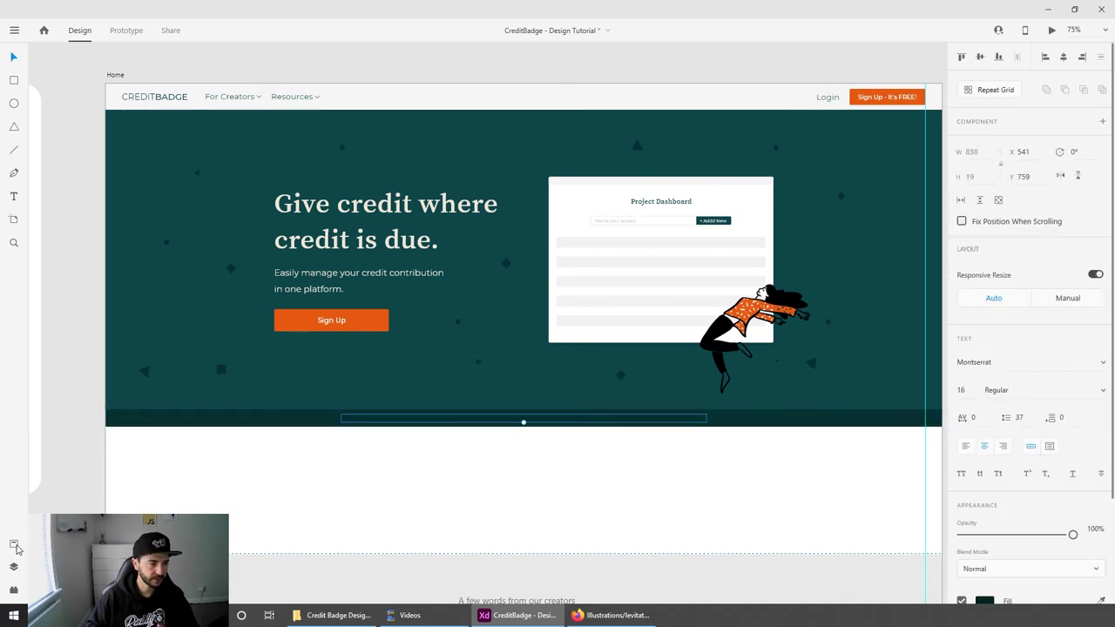
left_click(14, 545)
left_click(73, 125)
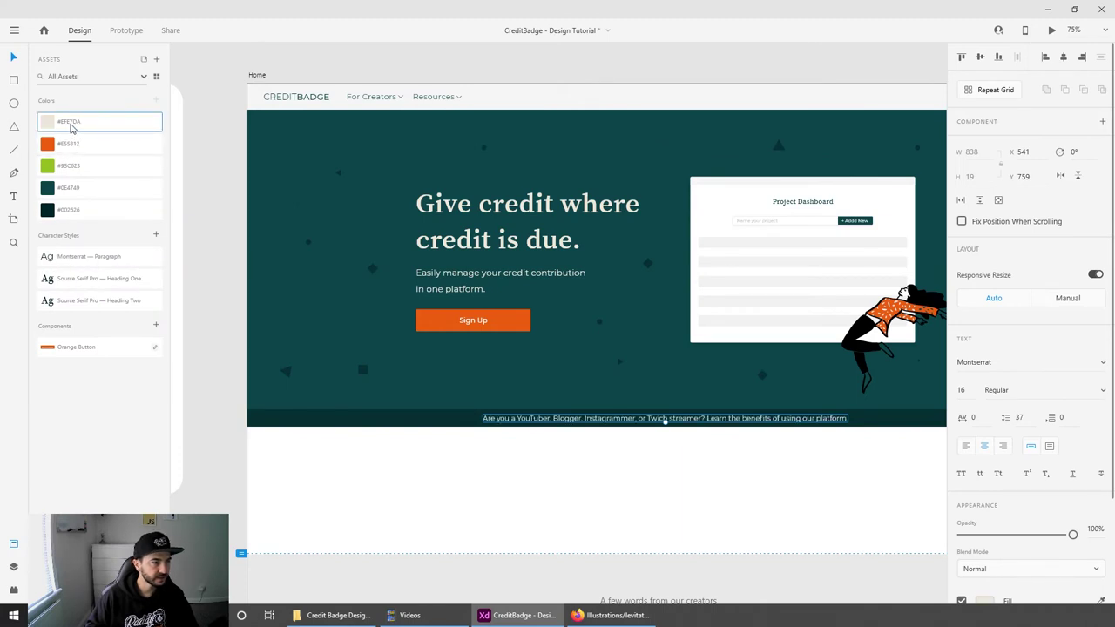
left_click(530, 484)
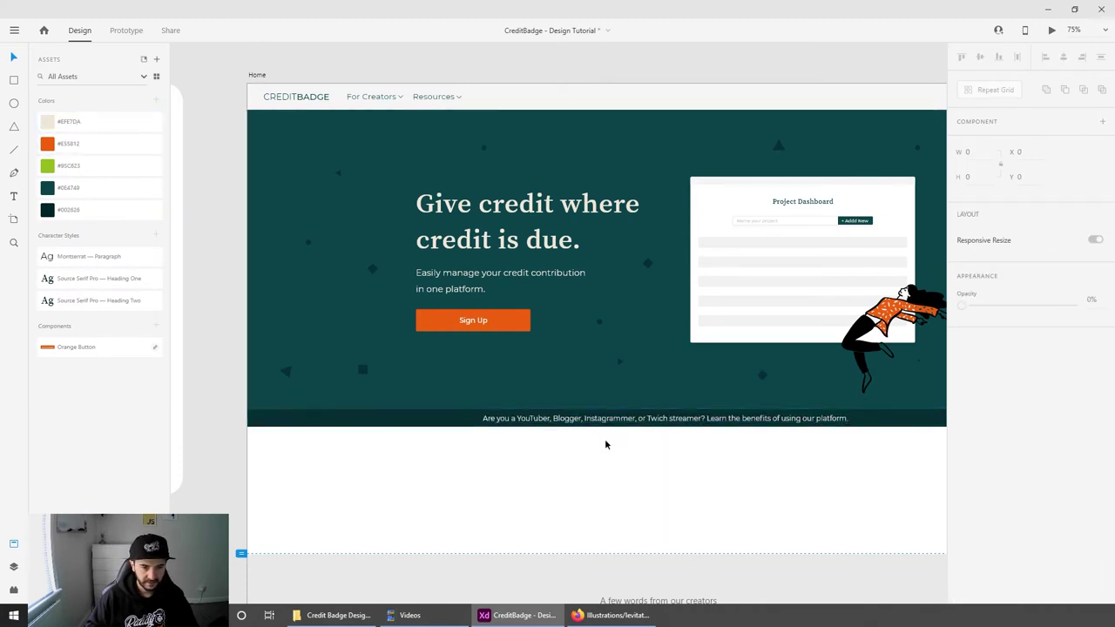
left_click(14, 544)
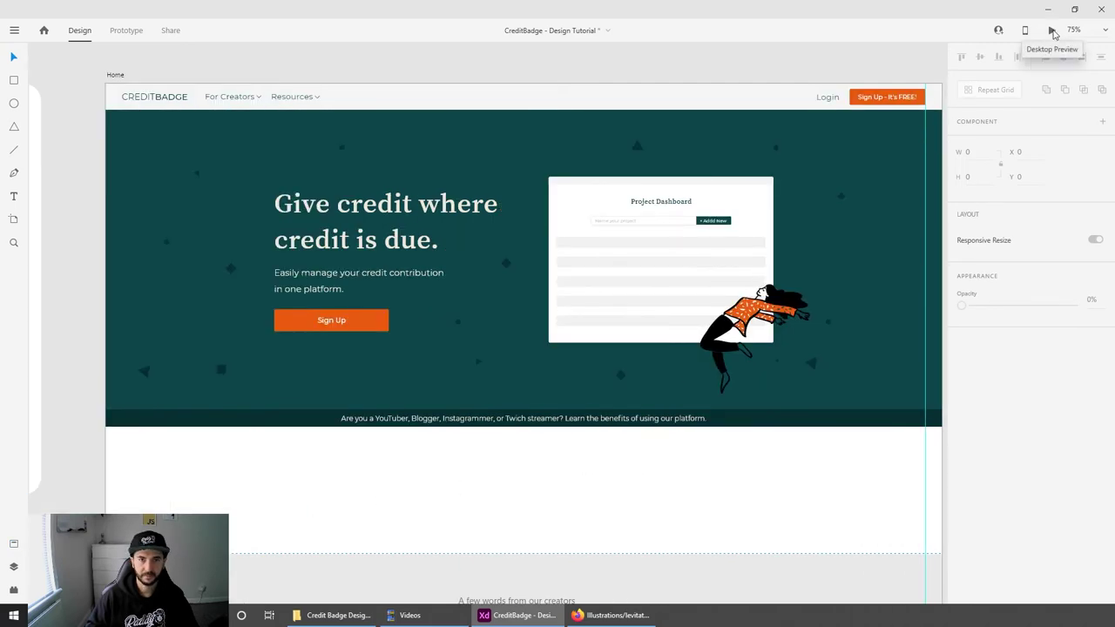
left_click(1052, 32)
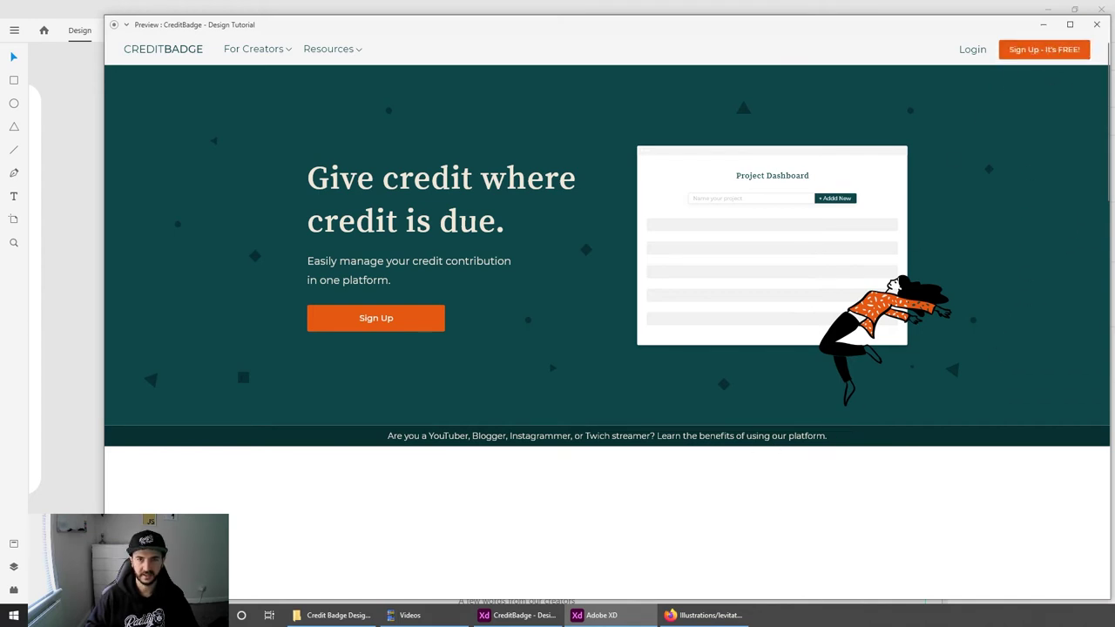
left_click(1095, 29)
left_click(922, 98)
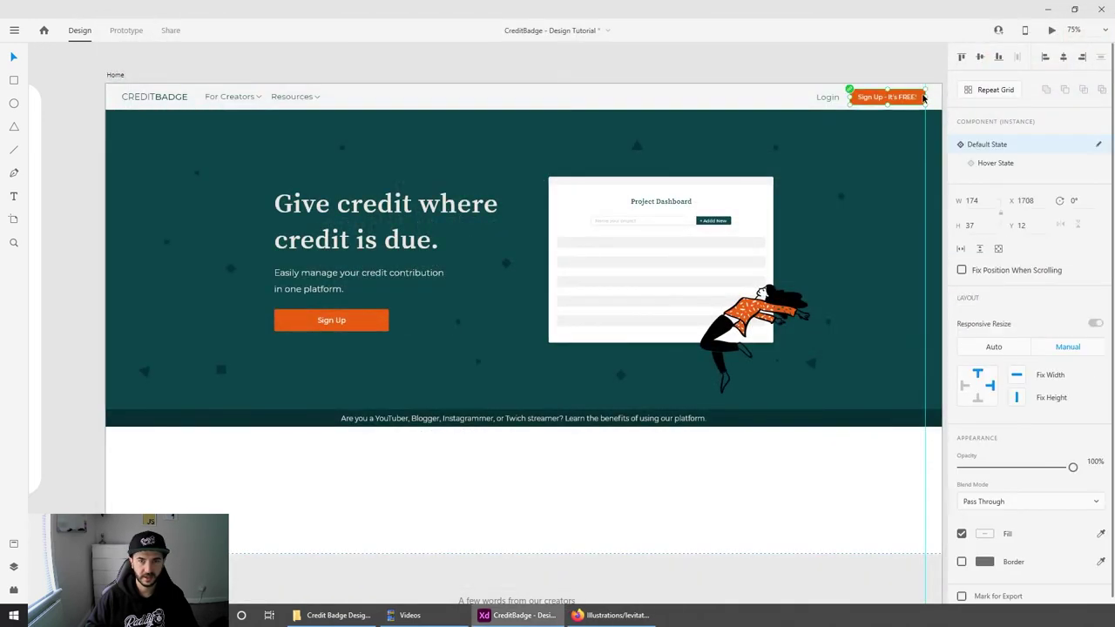
Step: Set the button's hover state height to 37 to match its default state
left_click(994, 165)
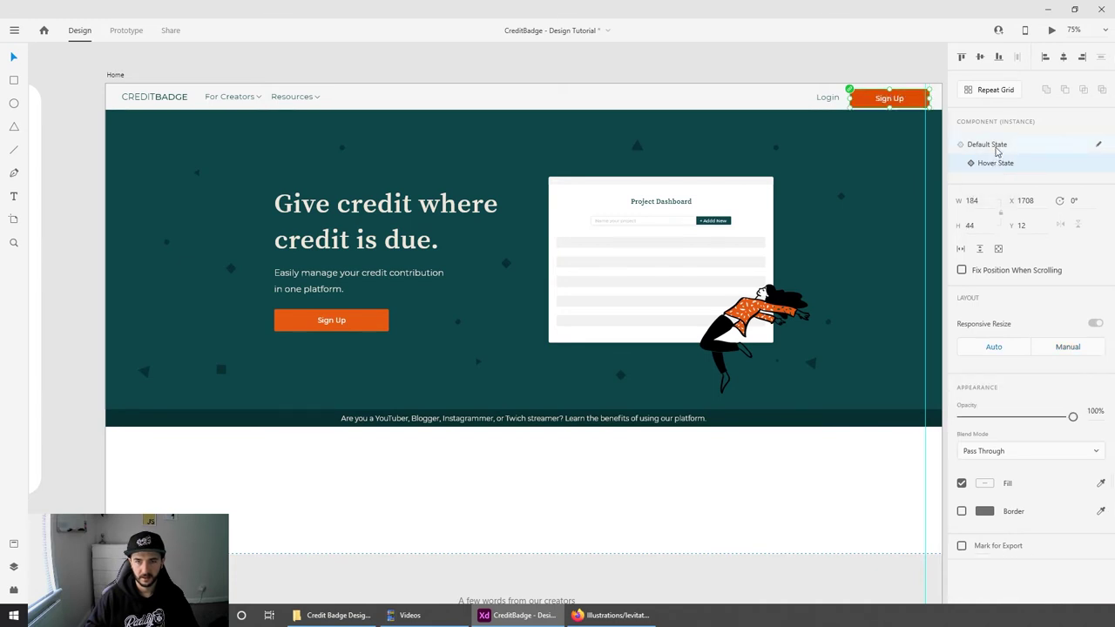
left_click(997, 146)
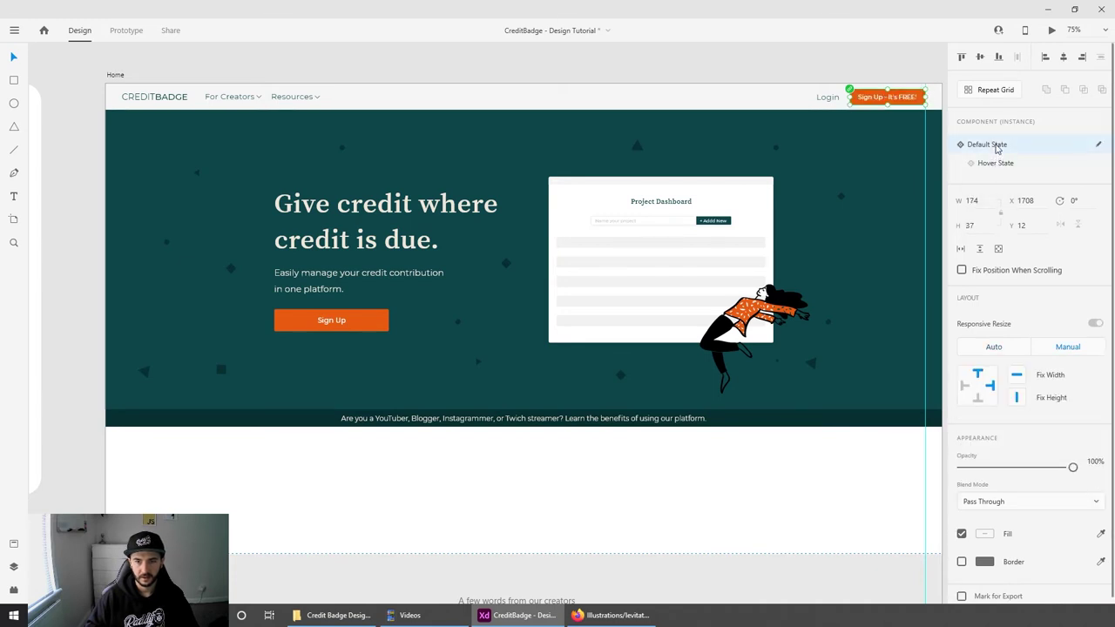
left_click(987, 198)
left_click(995, 164)
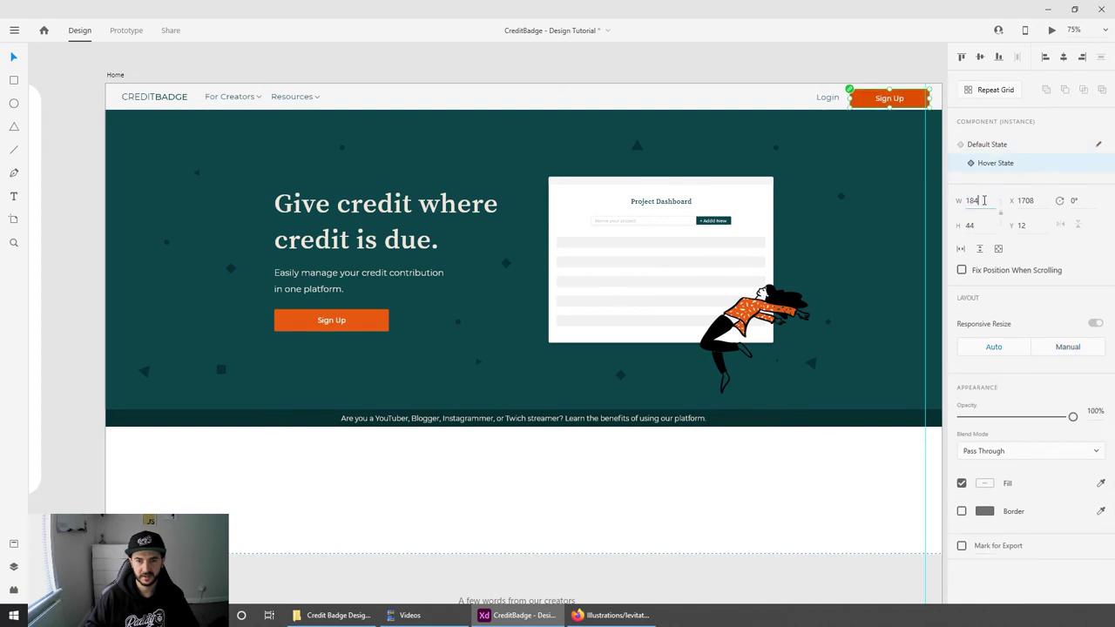
left_click(1002, 146)
left_click(978, 227)
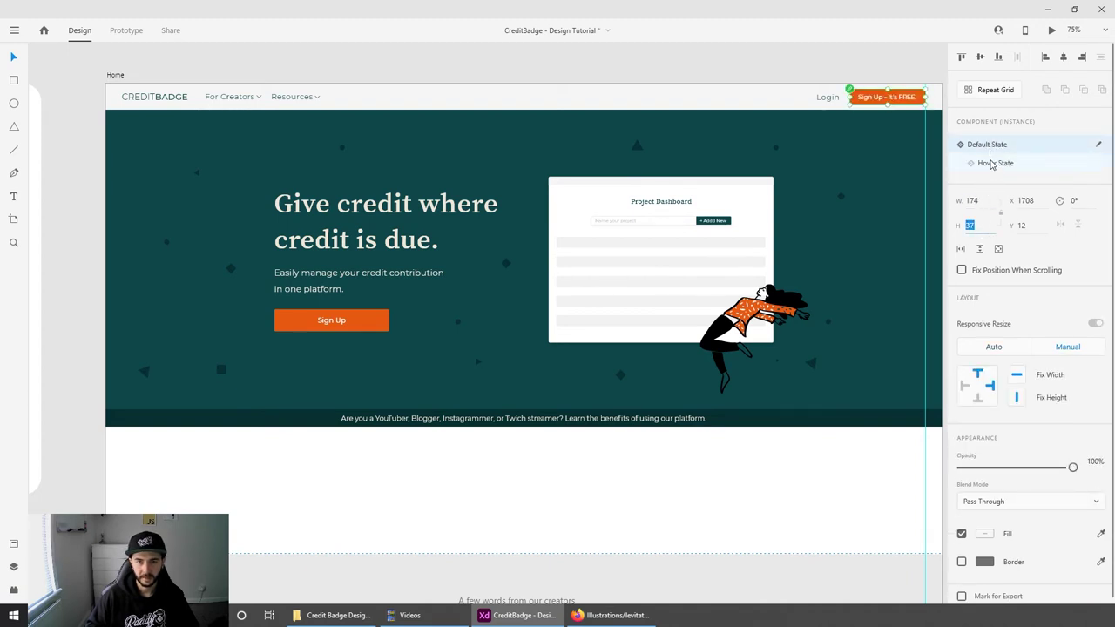
left_click(991, 163)
left_click(979, 229)
type("37")
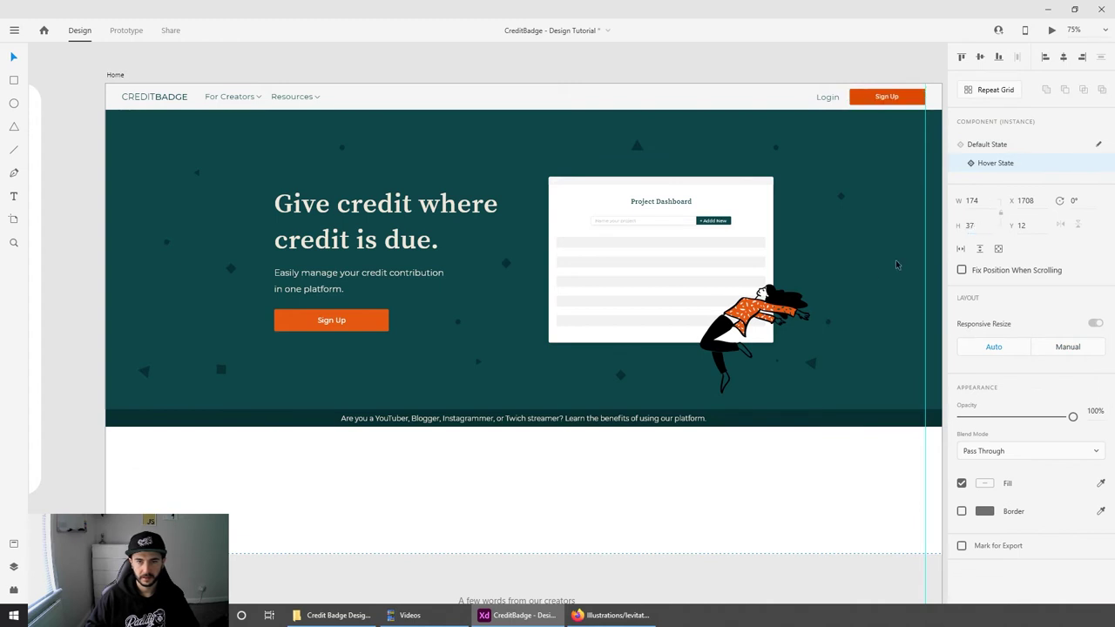
Step: Give the hero Sign Up button's hover state width 263, matching the default
left_click(357, 321)
double_click(357, 322)
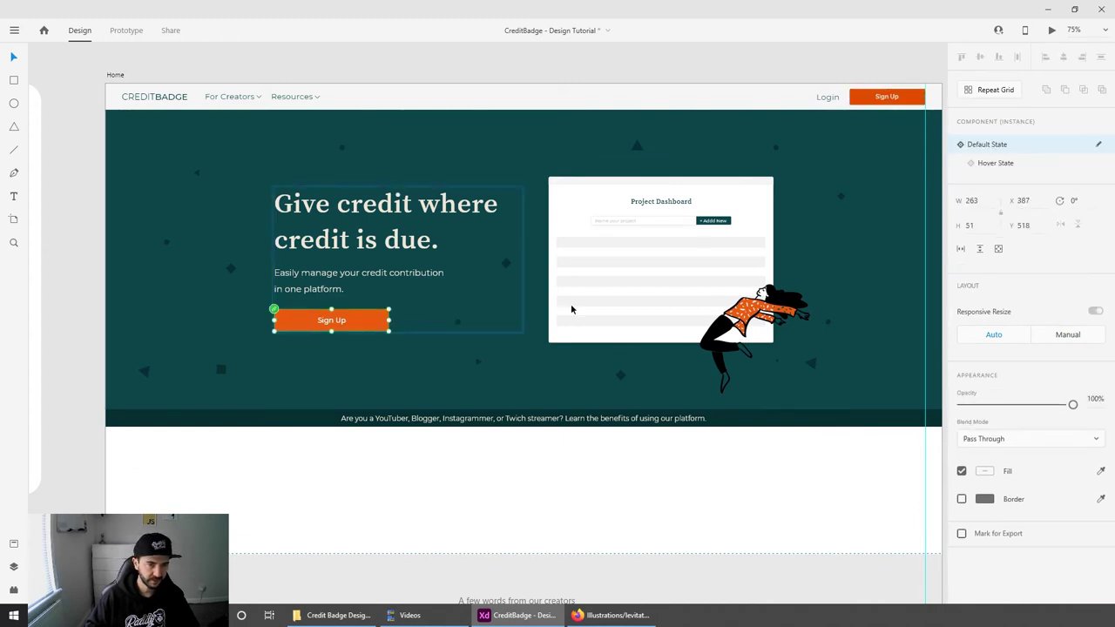
left_click(979, 203)
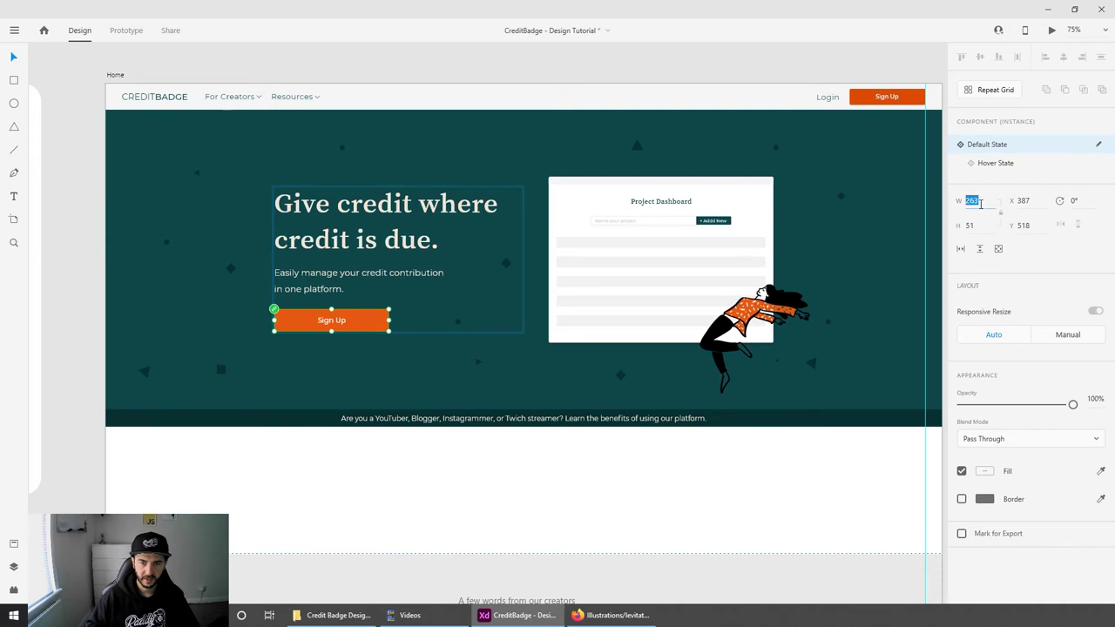
left_click(1010, 164)
type("263")
key("Return")
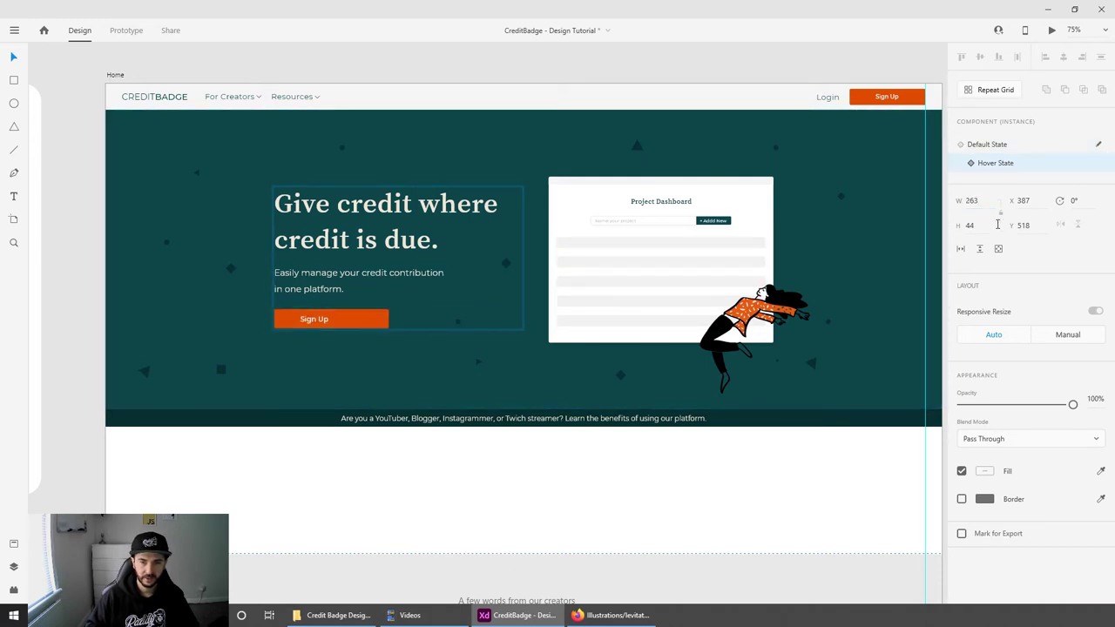
left_click(1002, 146)
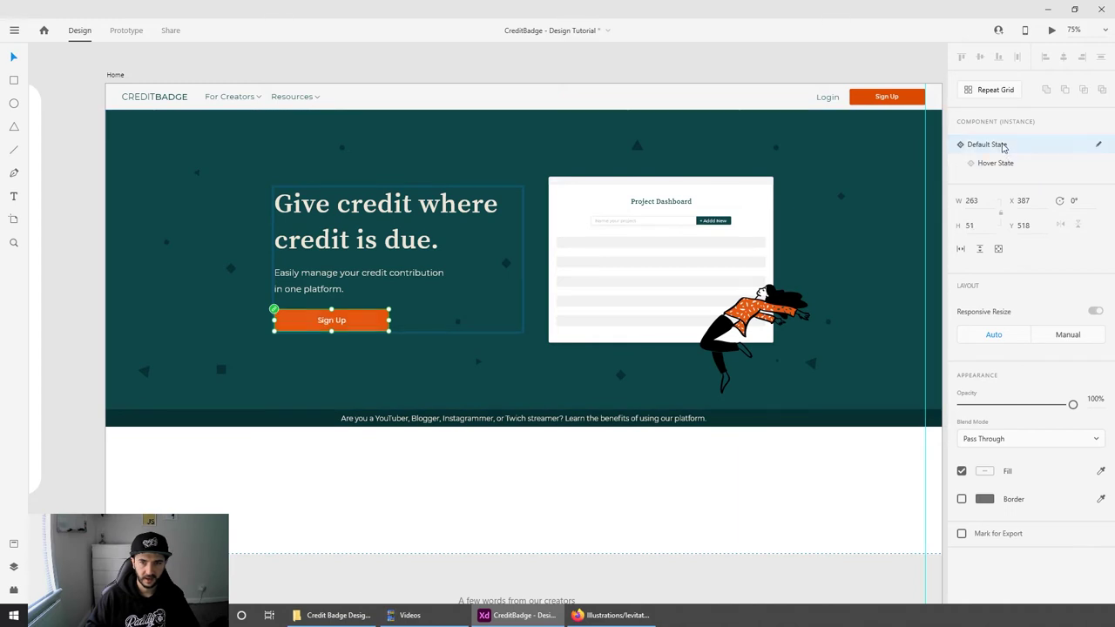
left_click(983, 228)
left_click(993, 164)
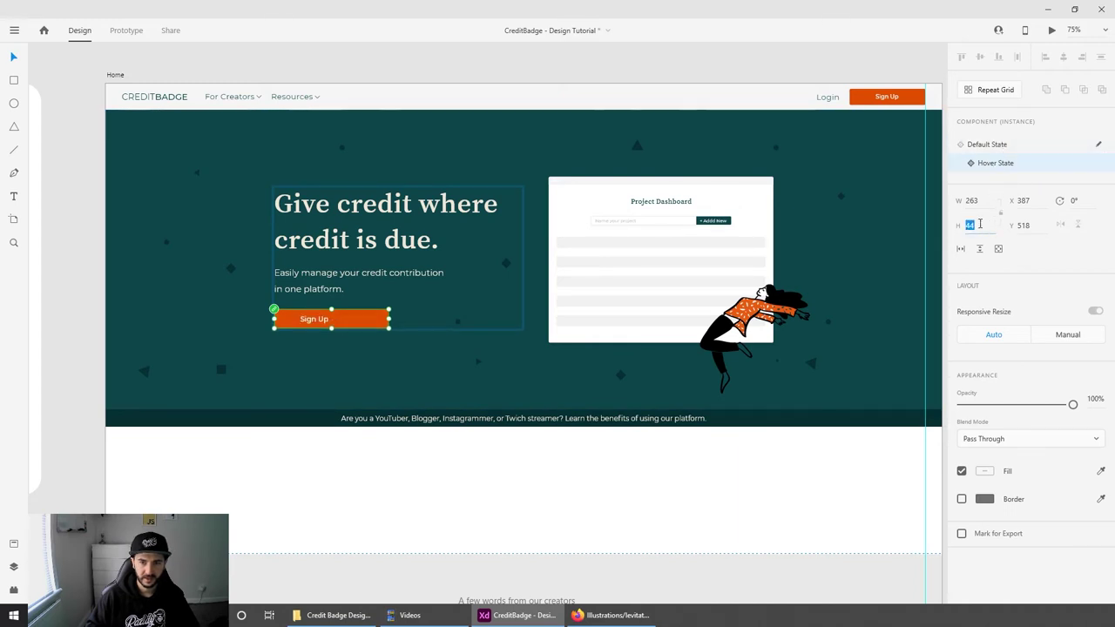
Step: Compare the hero Sign Up button's default and hover states and inspect its label
left_click(348, 322)
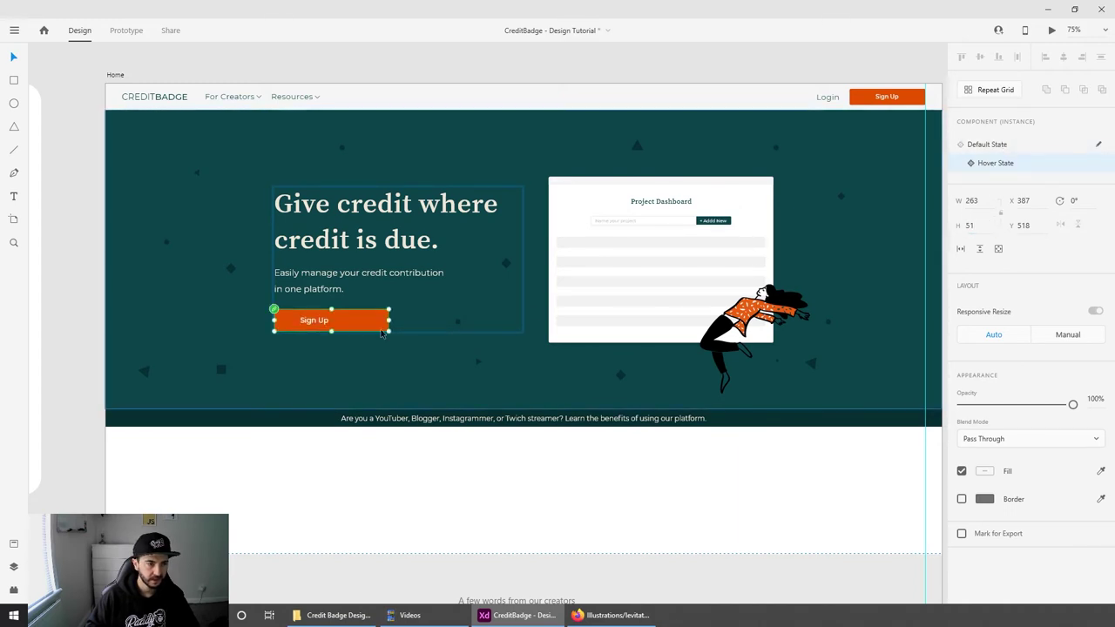
left_click(1018, 146)
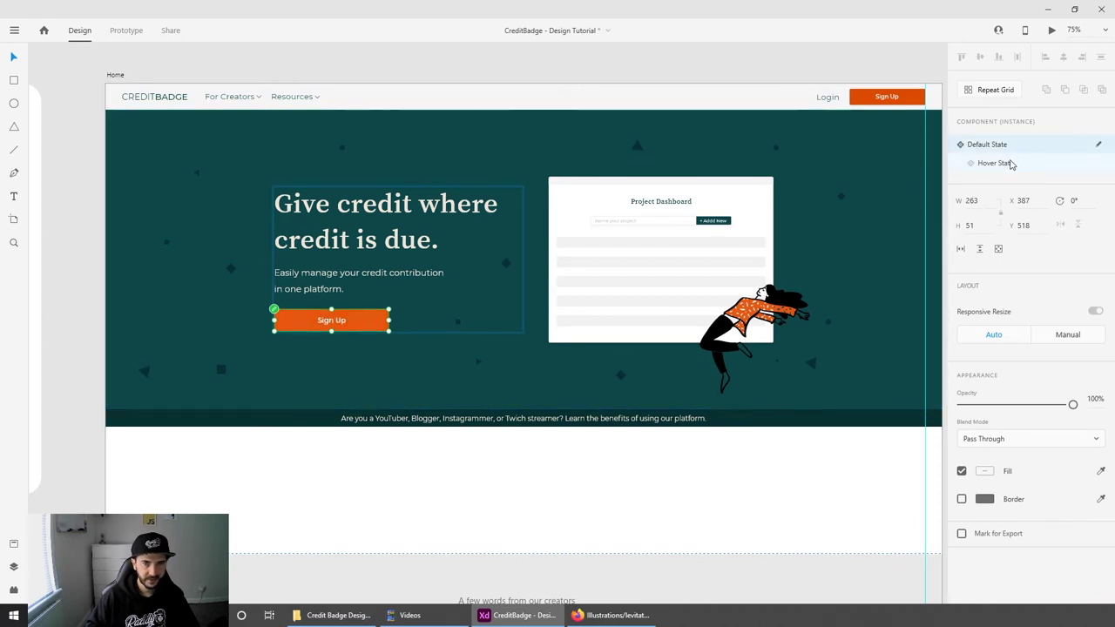
left_click(1008, 163)
double_click(315, 322)
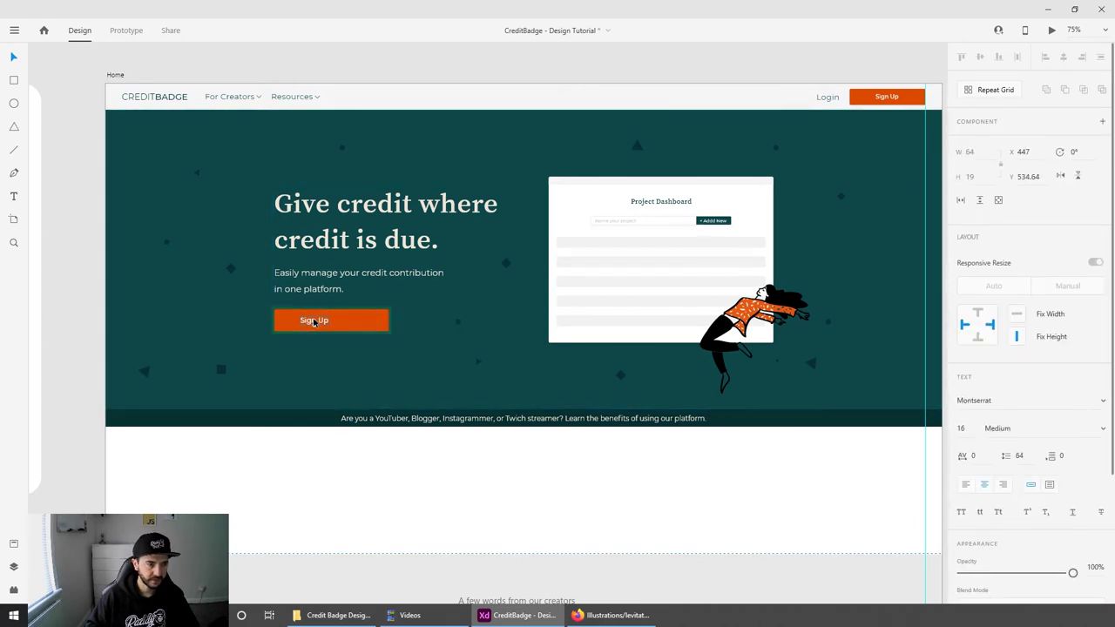
key("Escape")
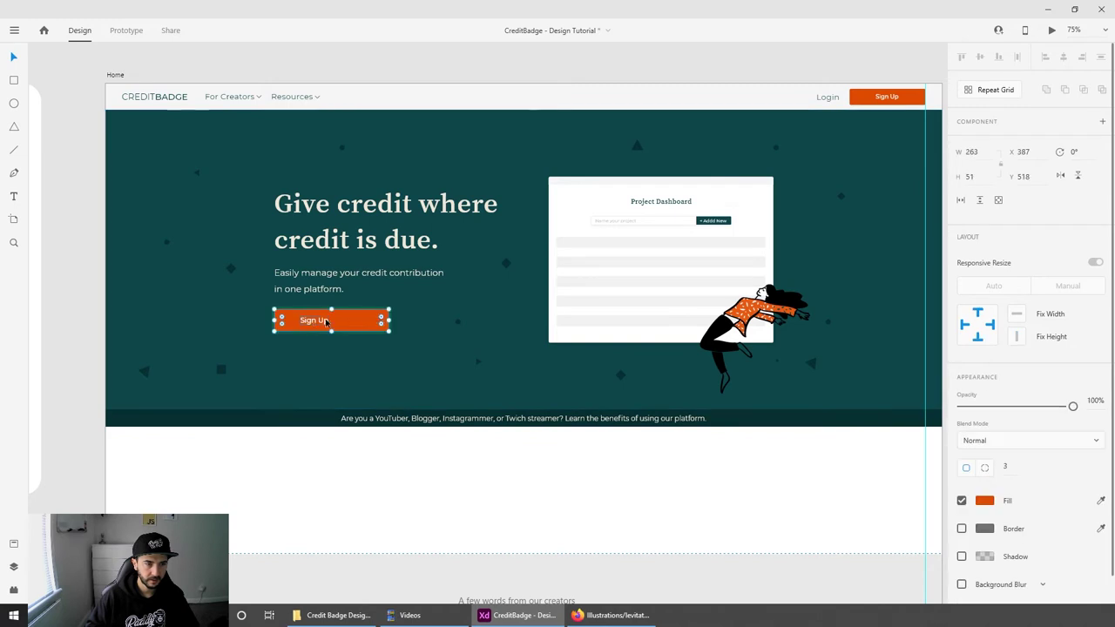
double_click(314, 321)
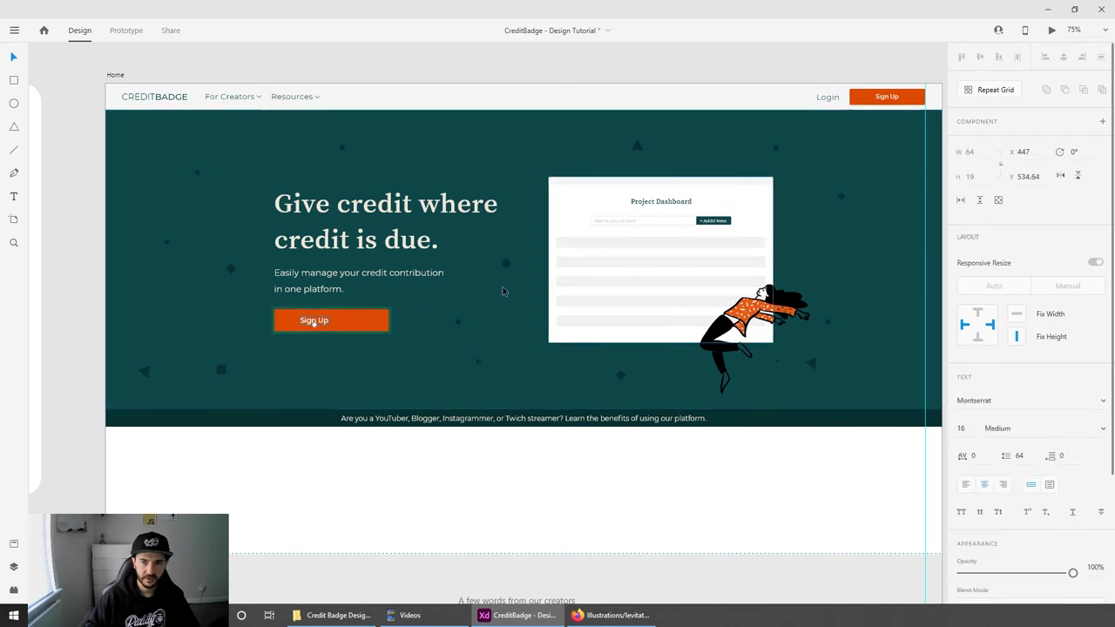
key("Escape")
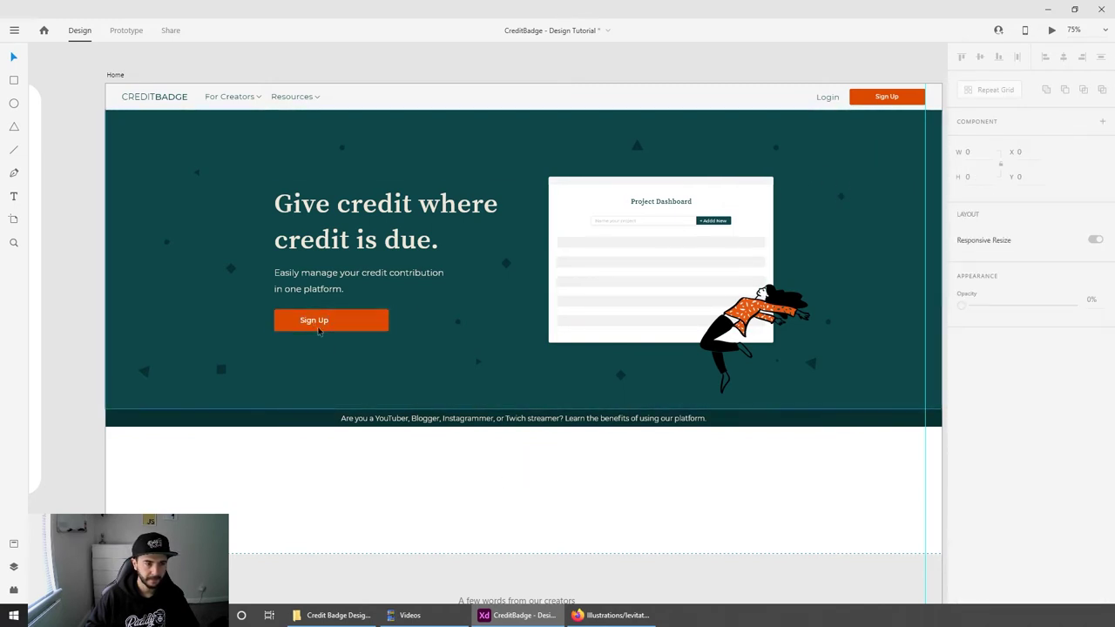
Step: Centre the Sign Up label in the hover state and open the desktop preview
key("Escape")
double_click(342, 323)
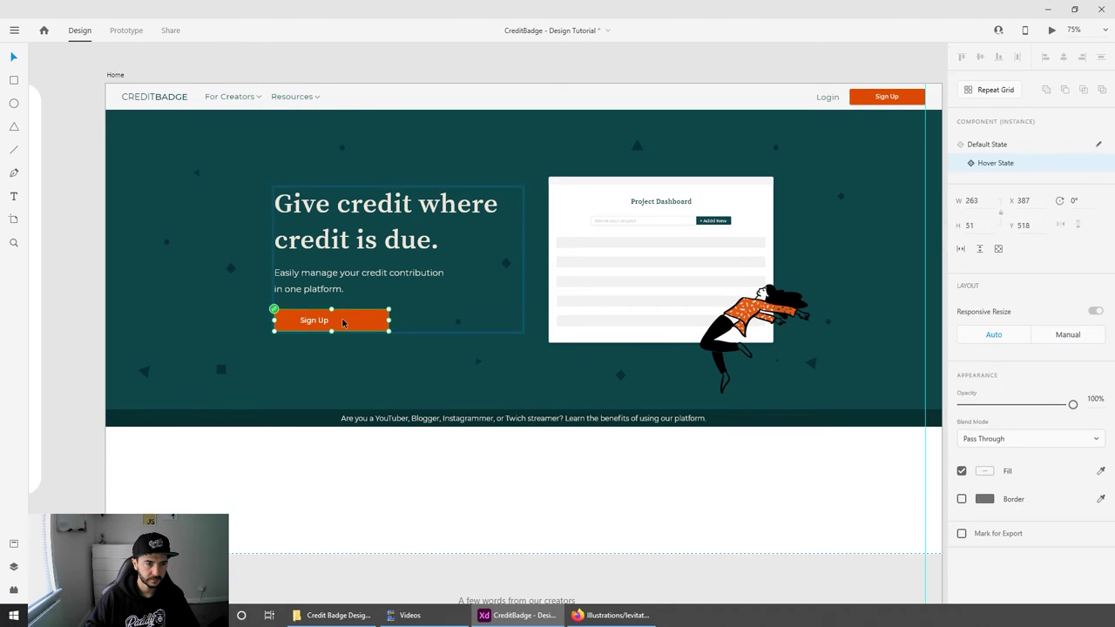
left_click(995, 163)
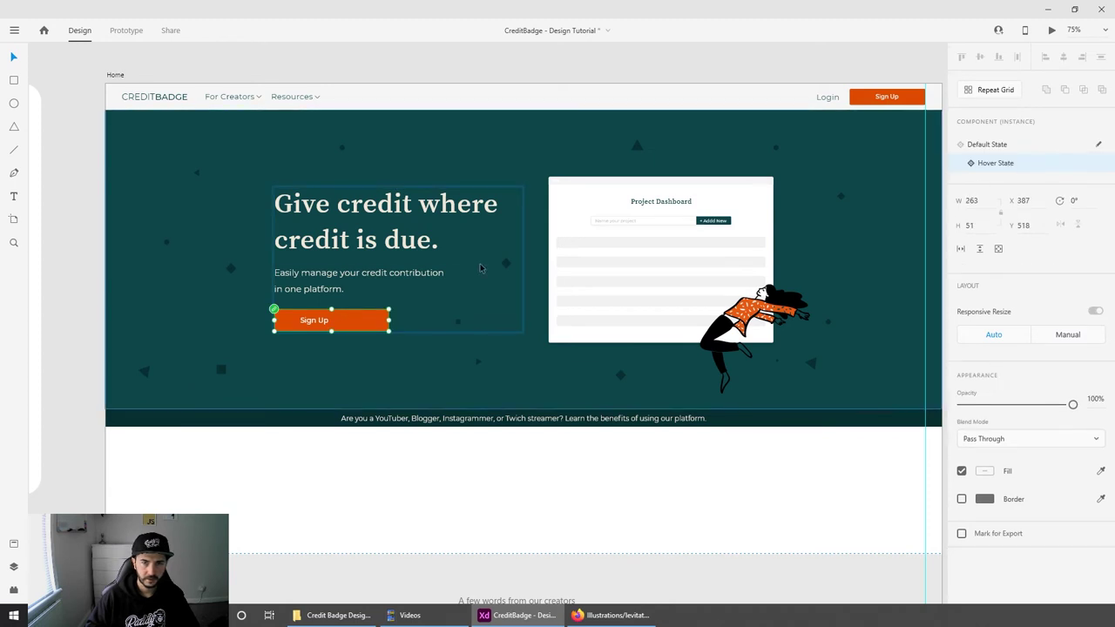
double_click(318, 323)
left_click_drag(322, 324, 336, 322)
left_click(535, 480)
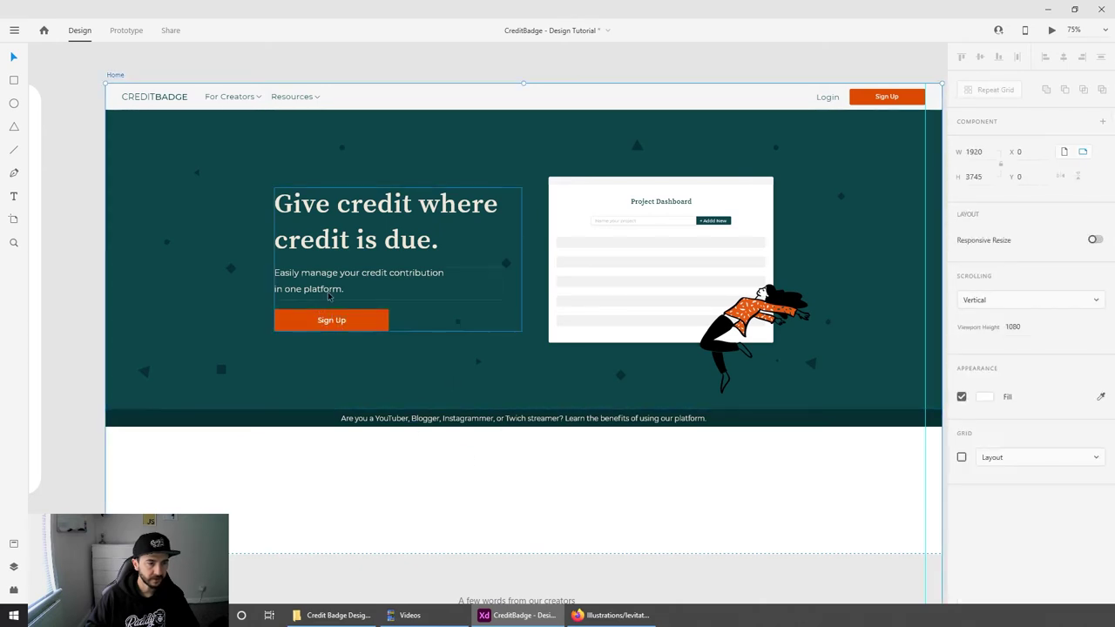
left_click(1055, 31)
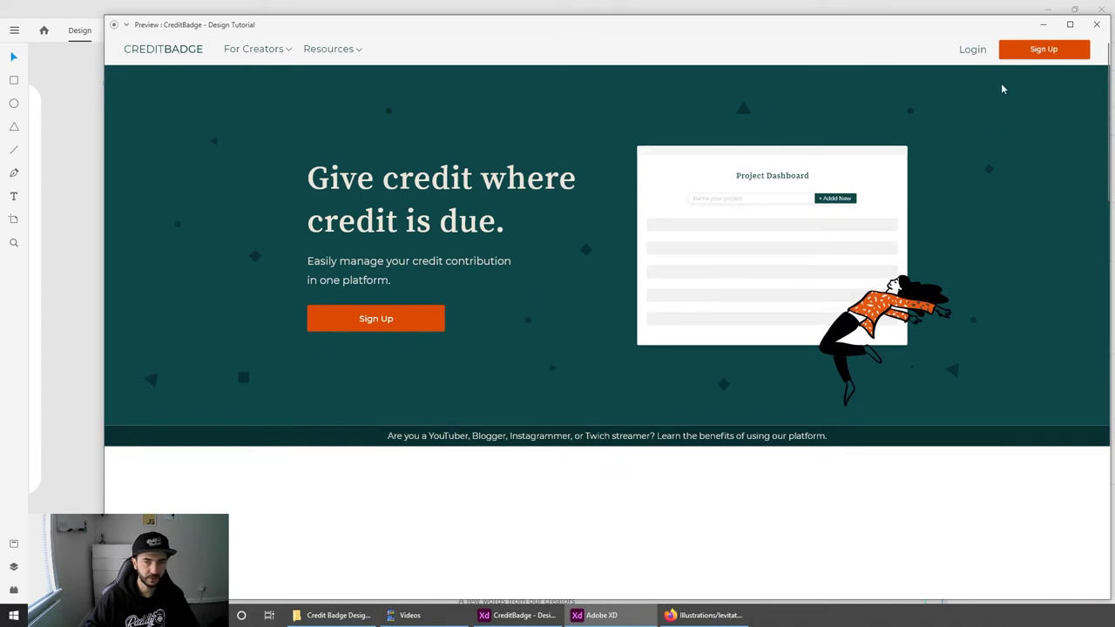
Step: Nudge the dark banner bar back to the page edge at X 0
left_click(1097, 24)
key("ctrl+2")
scroll(413, 551, "up", 3)
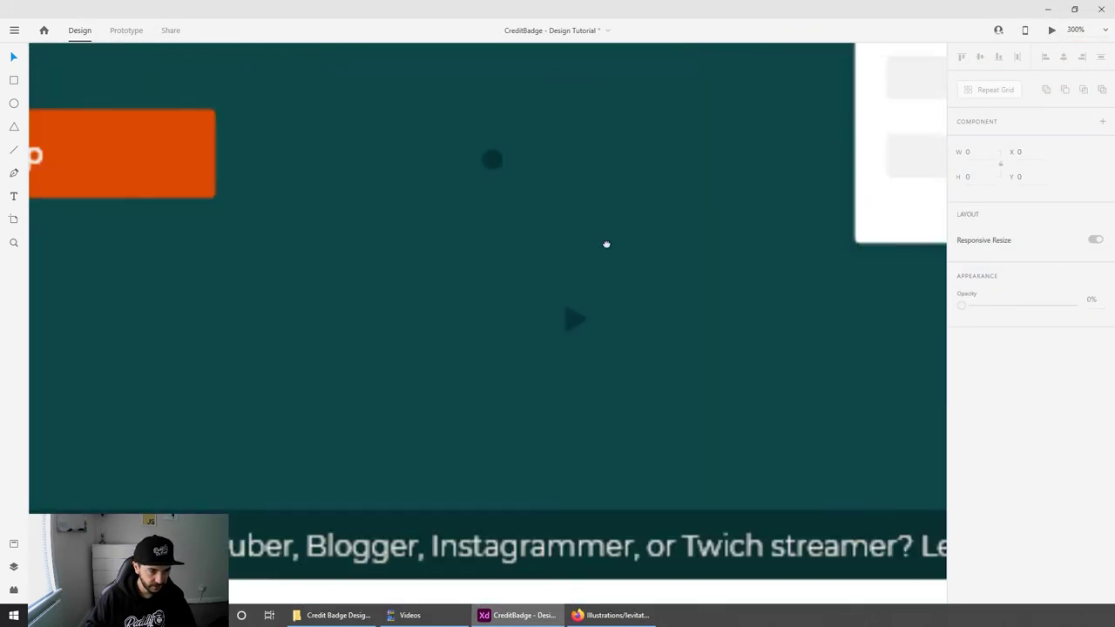
scroll(488, 406, "down", 3)
scroll(772, 423, "left", 6)
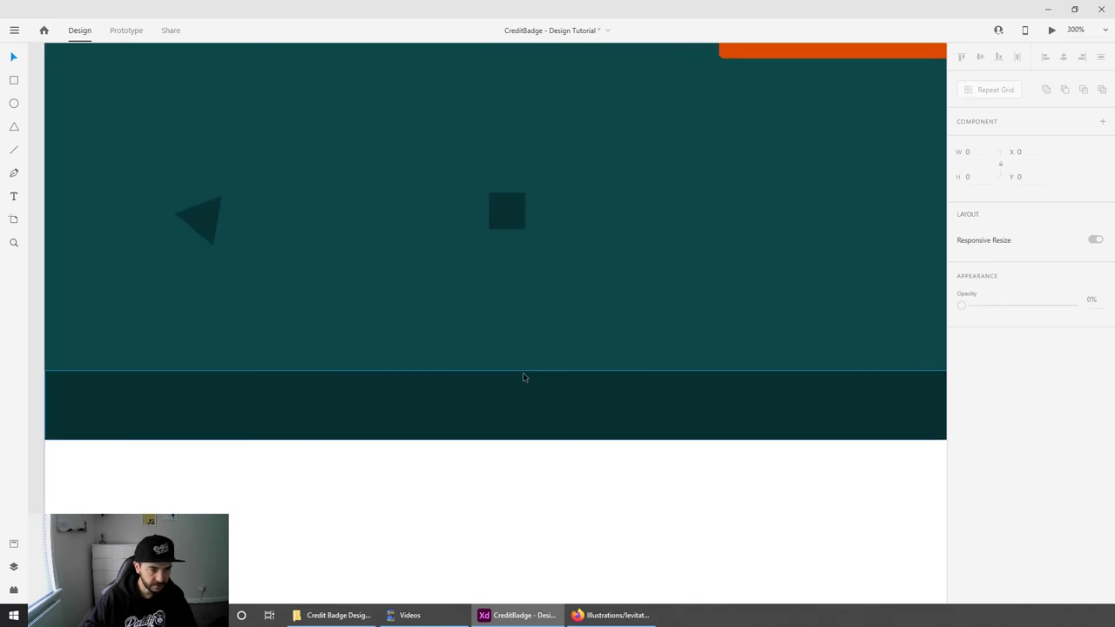
mouse_move(525, 377)
left_mouse_down()
mouse_move(519, 405)
mouse_move(530, 383)
left_mouse_up()
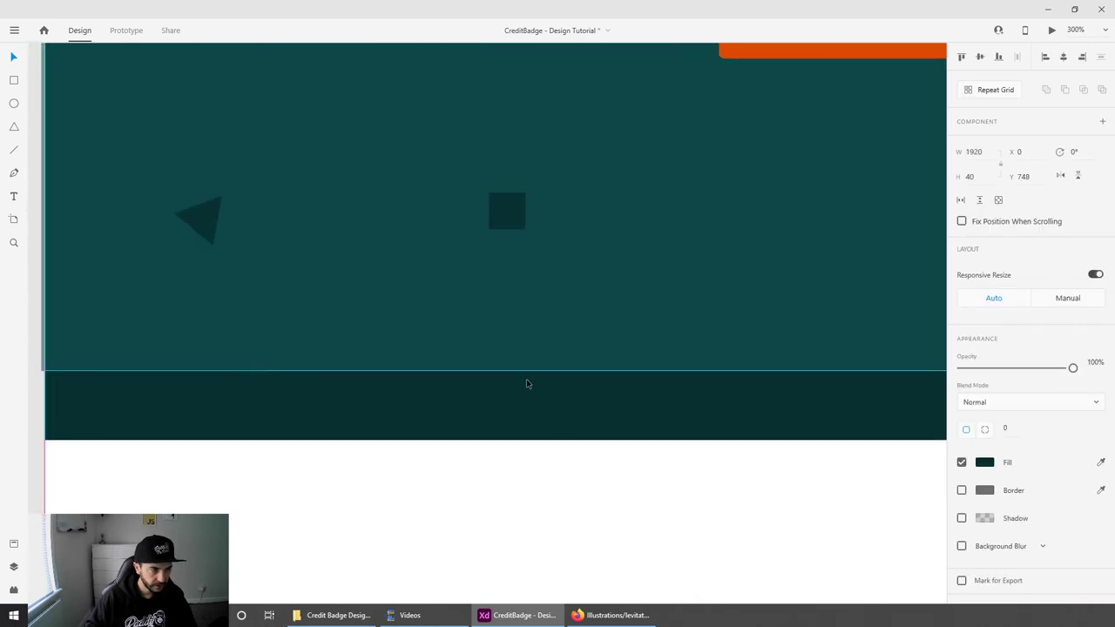
key("Left")
key("Left")
Step: Check the teal hero background and banner text, then preview the page
left_click_drag(259, 349, 491, 392)
left_click(368, 354)
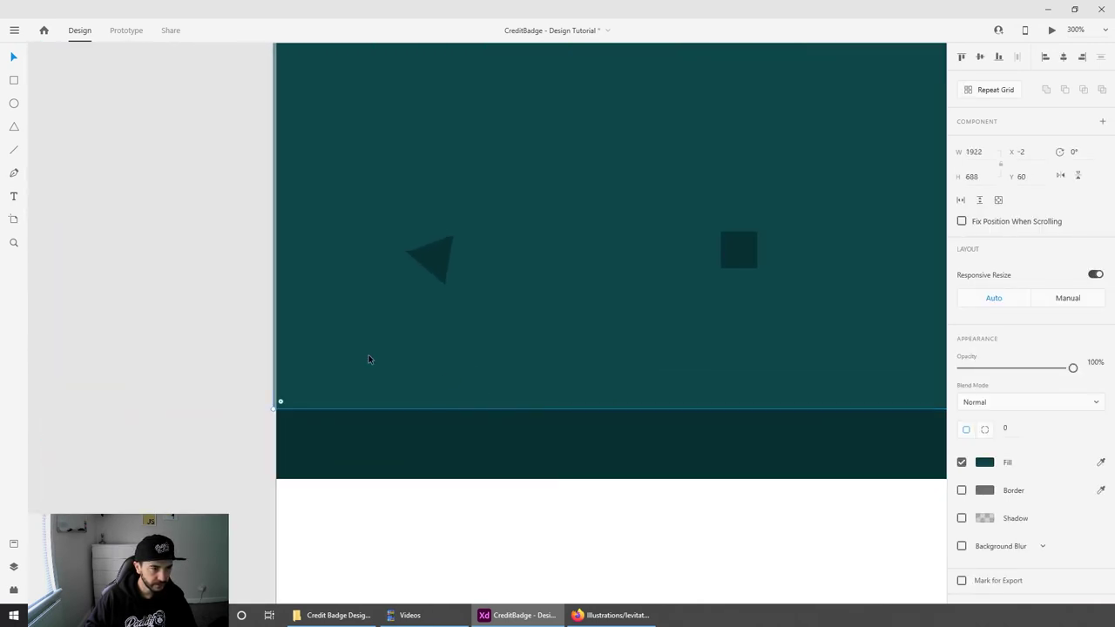
left_click(543, 515)
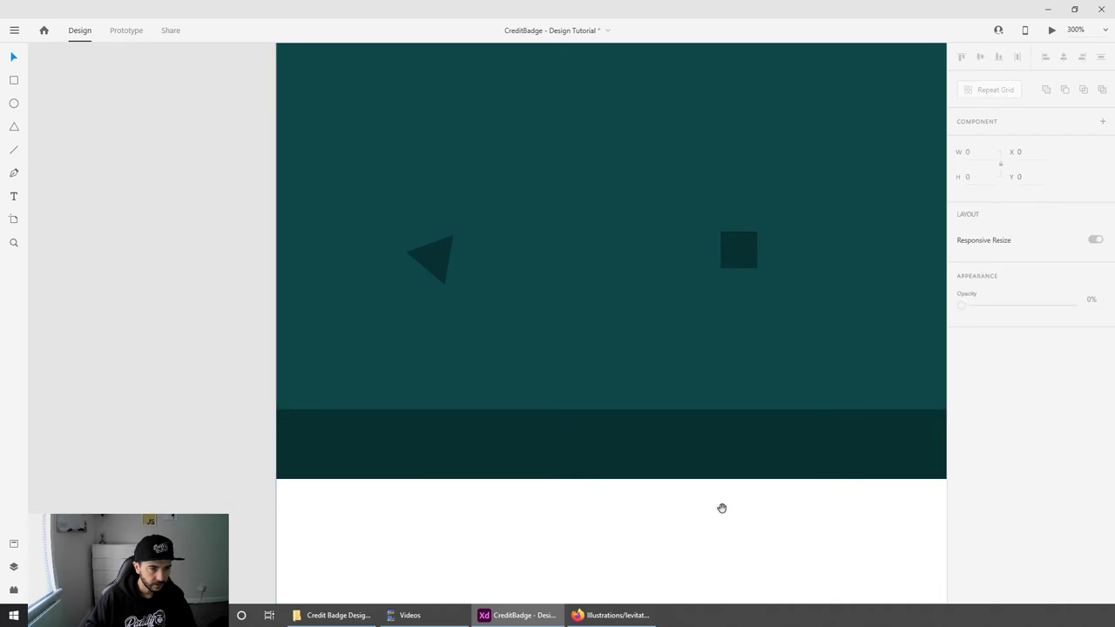
left_click_drag(722, 507, 406, 430)
scroll(649, 400, "right", 5)
scroll(732, 415, "right", 10)
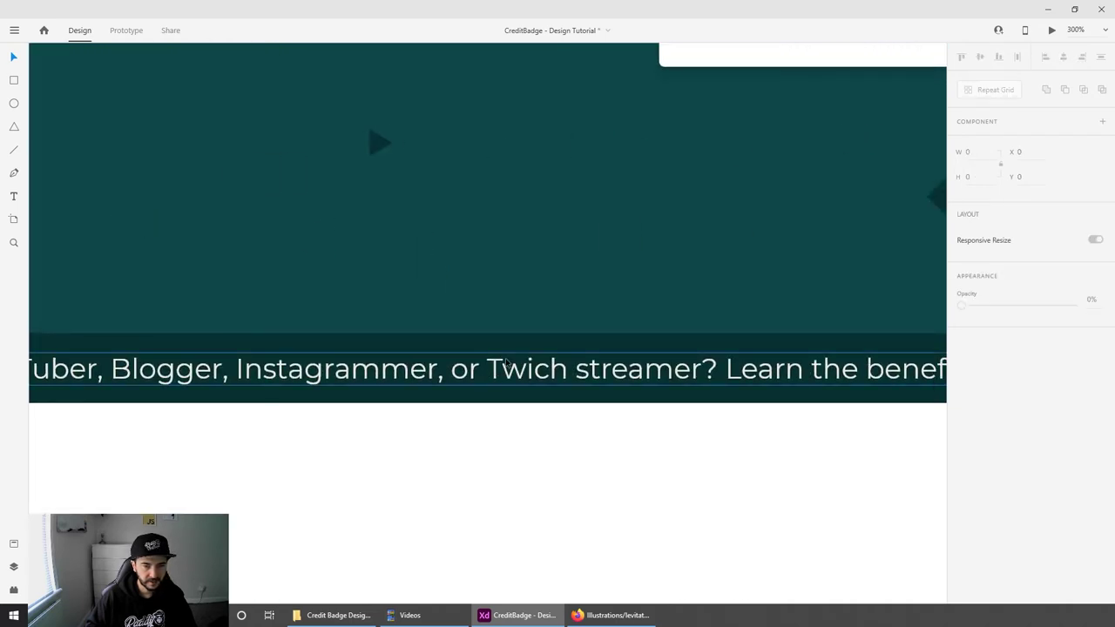
left_click_drag(384, 410, 606, 414)
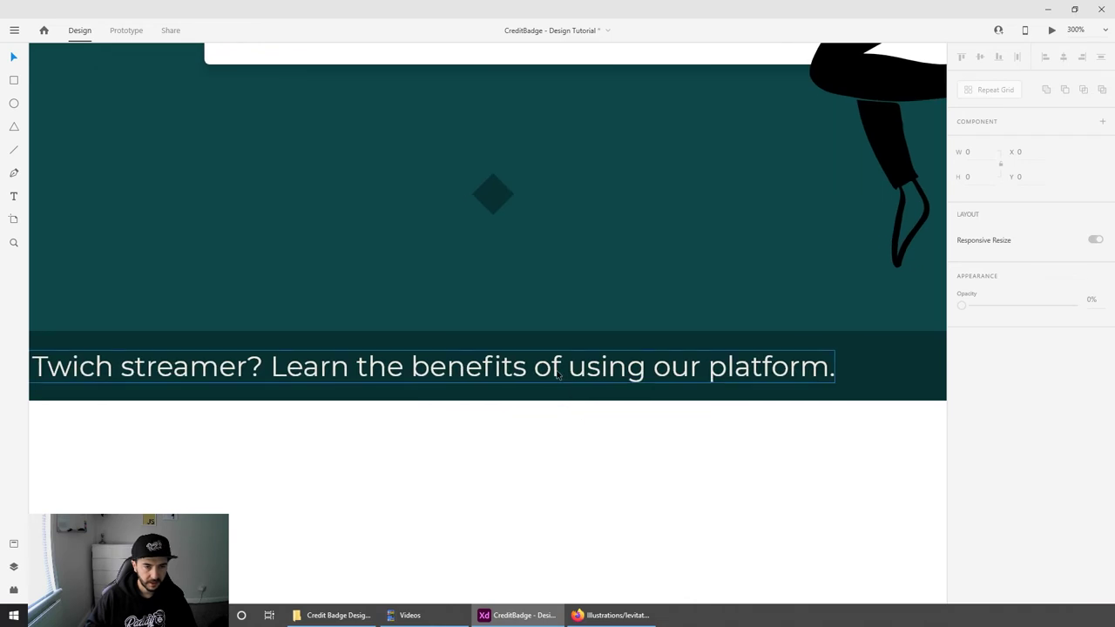
left_click(558, 373)
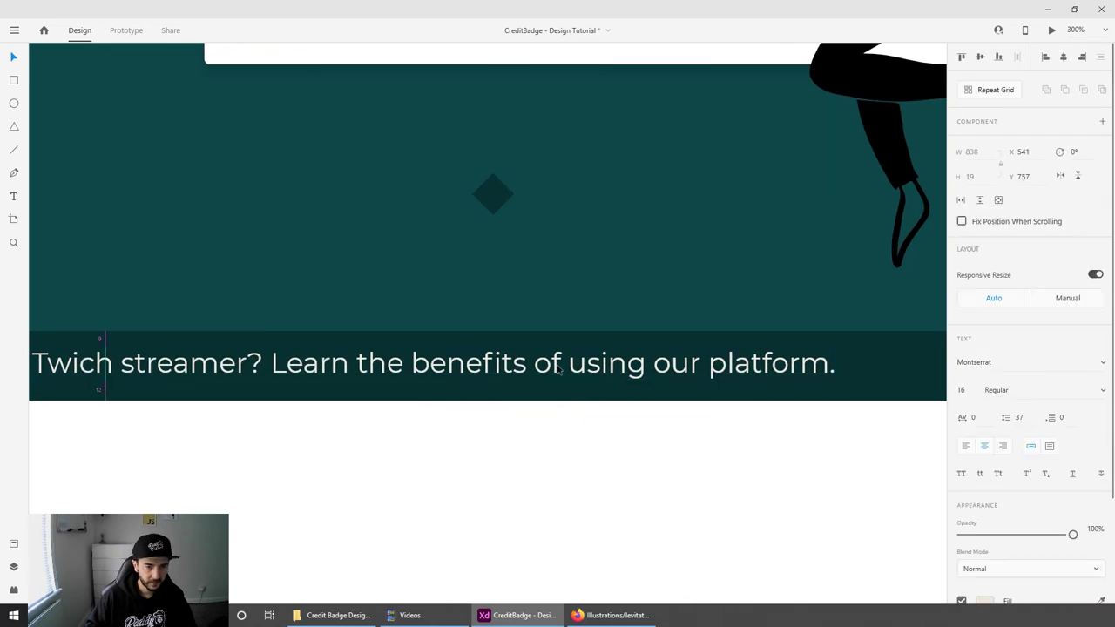
left_click(567, 460)
key("ctrl+minus")
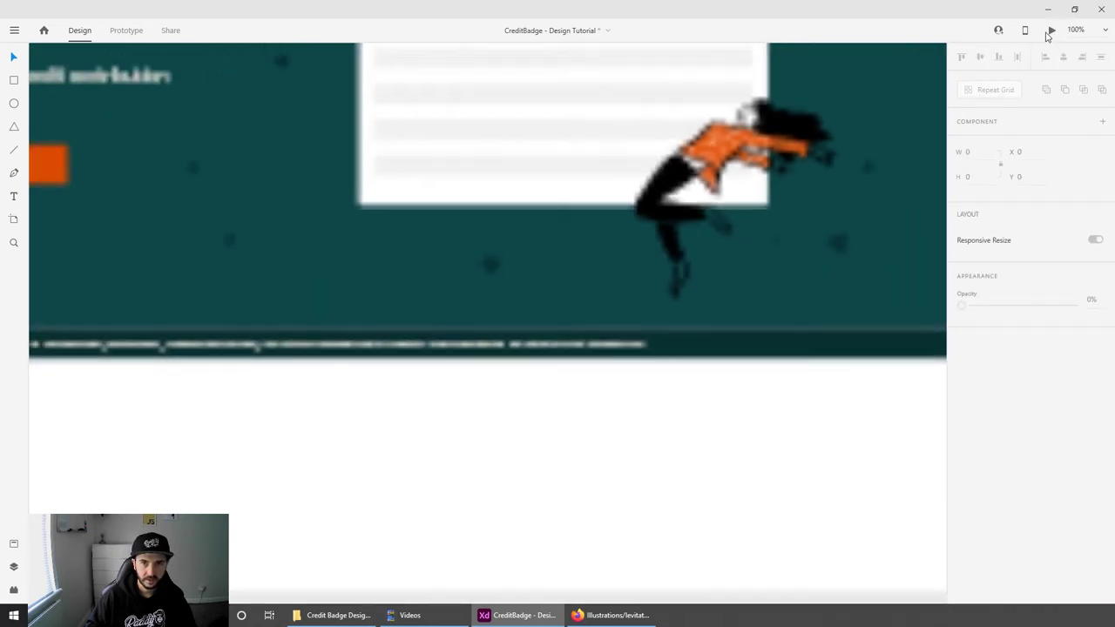
left_click(1051, 30)
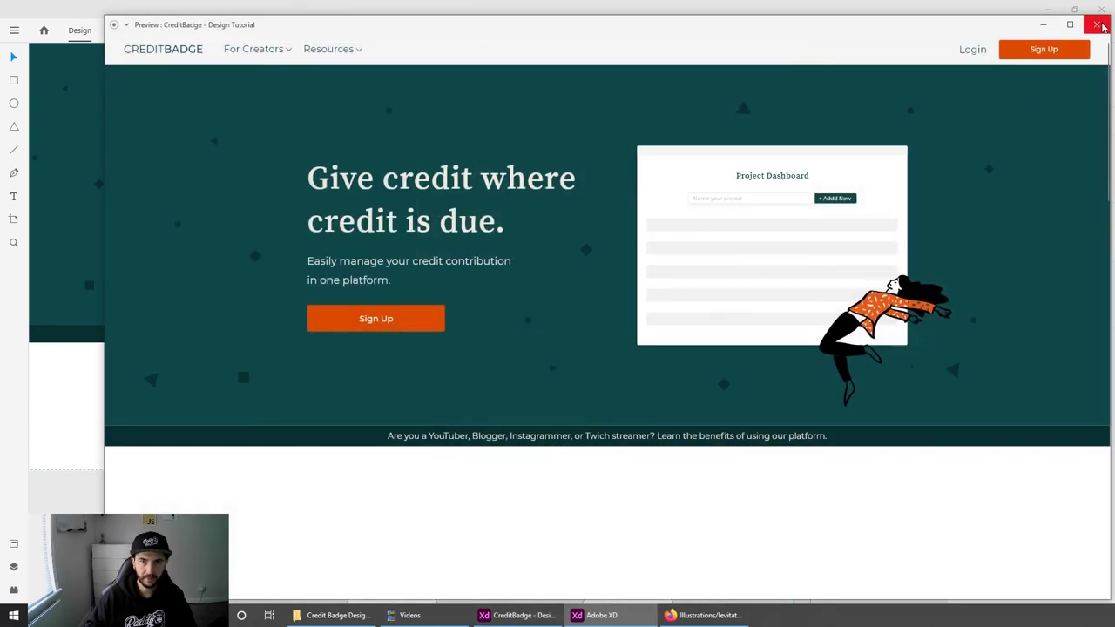
left_click(1096, 24)
Step: Extend the teal hero background down to 708 px tall
left_click_drag(530, 398, 597, 426)
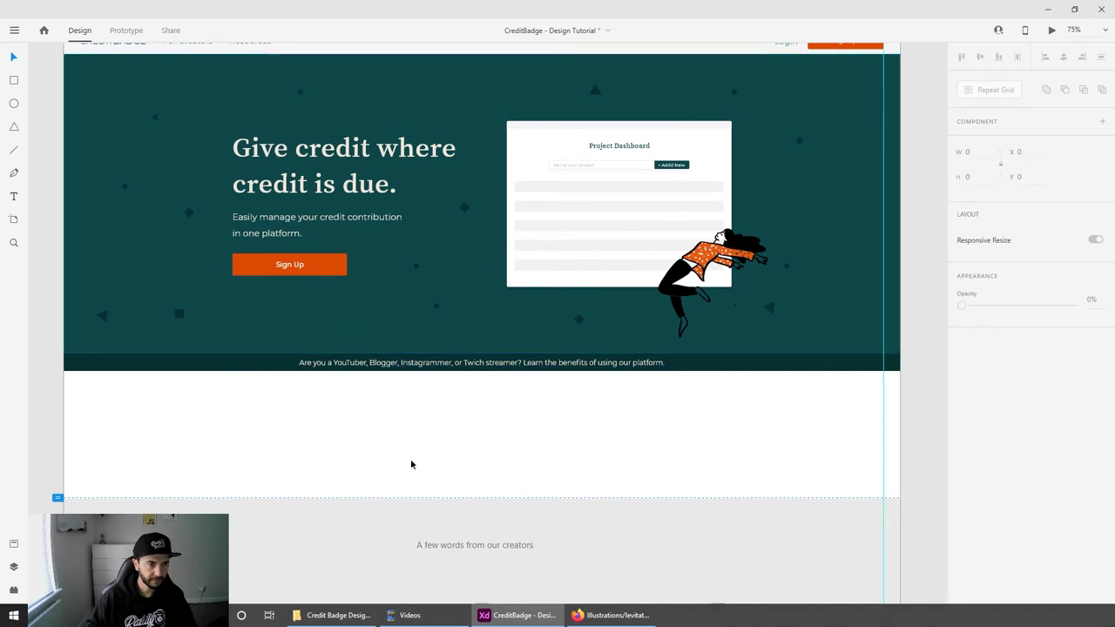
scroll(410, 462, "up", 1)
left_click(477, 383)
left_click_drag(482, 384, 482, 393)
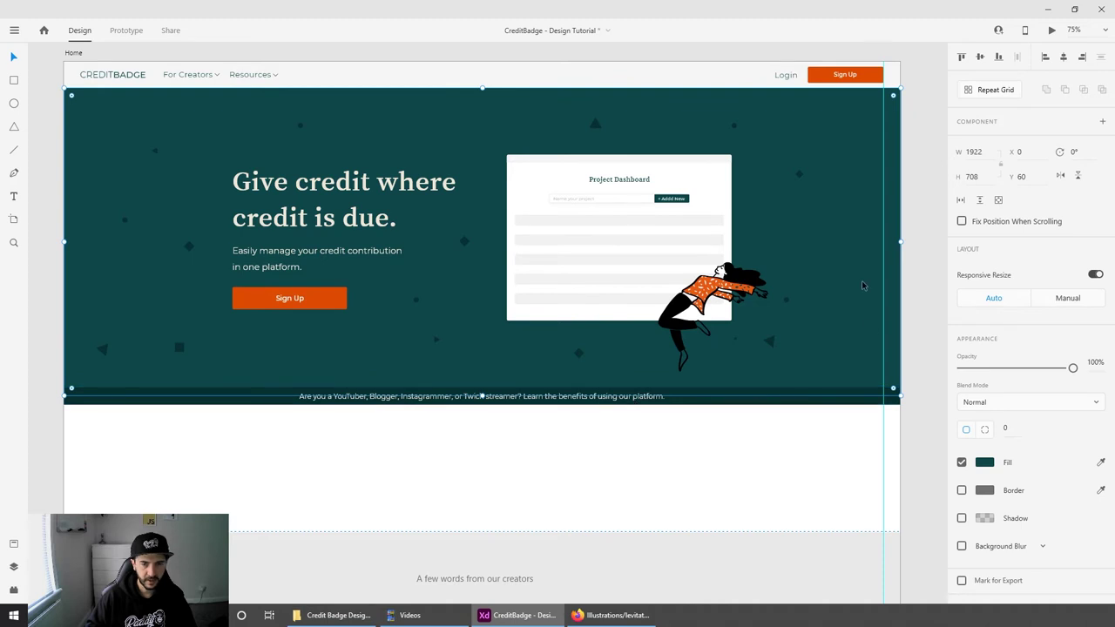
left_click(789, 470)
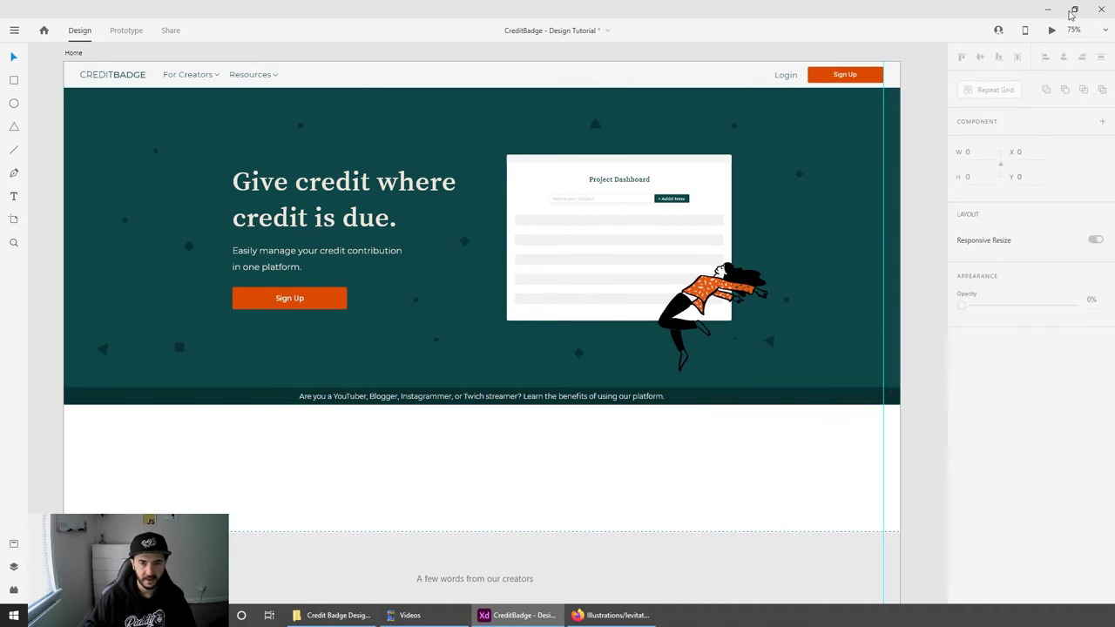
Step: Preview the updated page, then close the preview window
left_click(1051, 30)
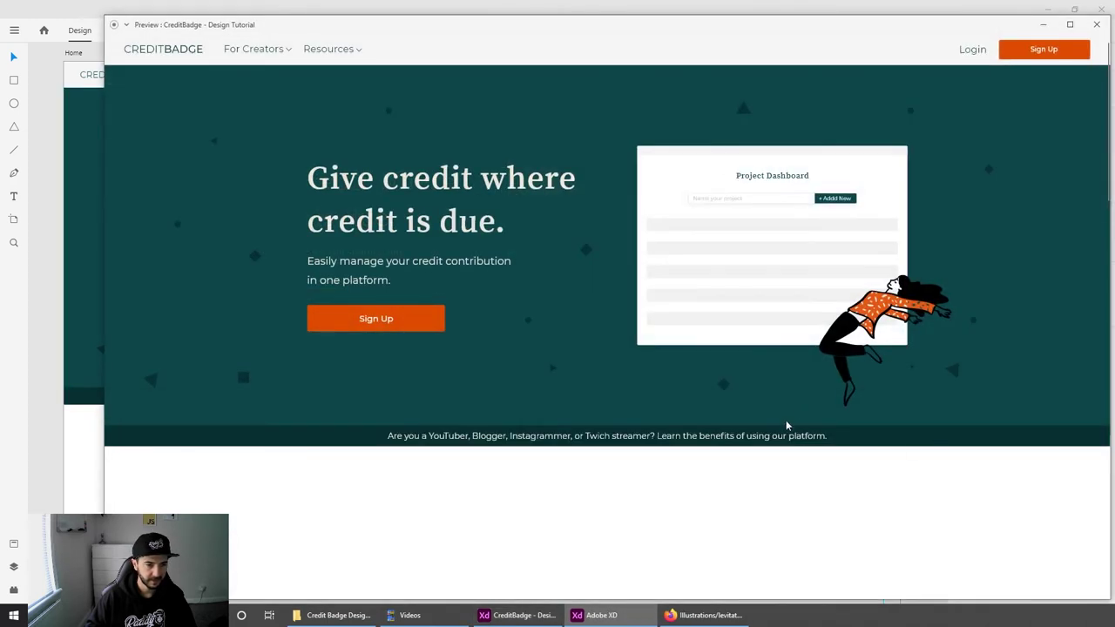
left_click_drag(807, 35, 757, 28)
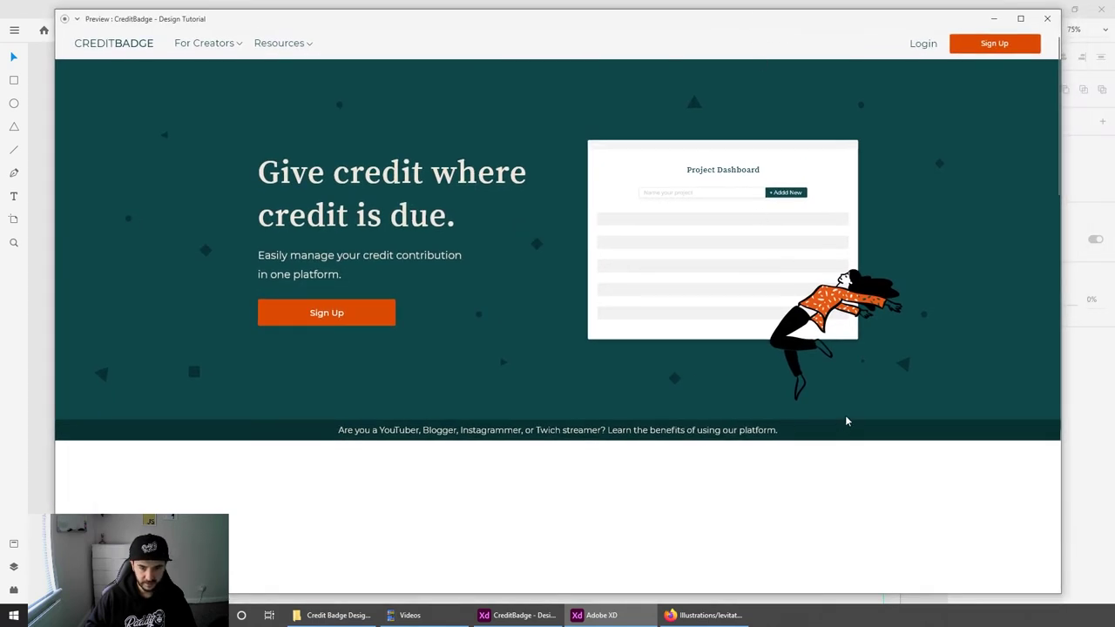
left_click(1046, 21)
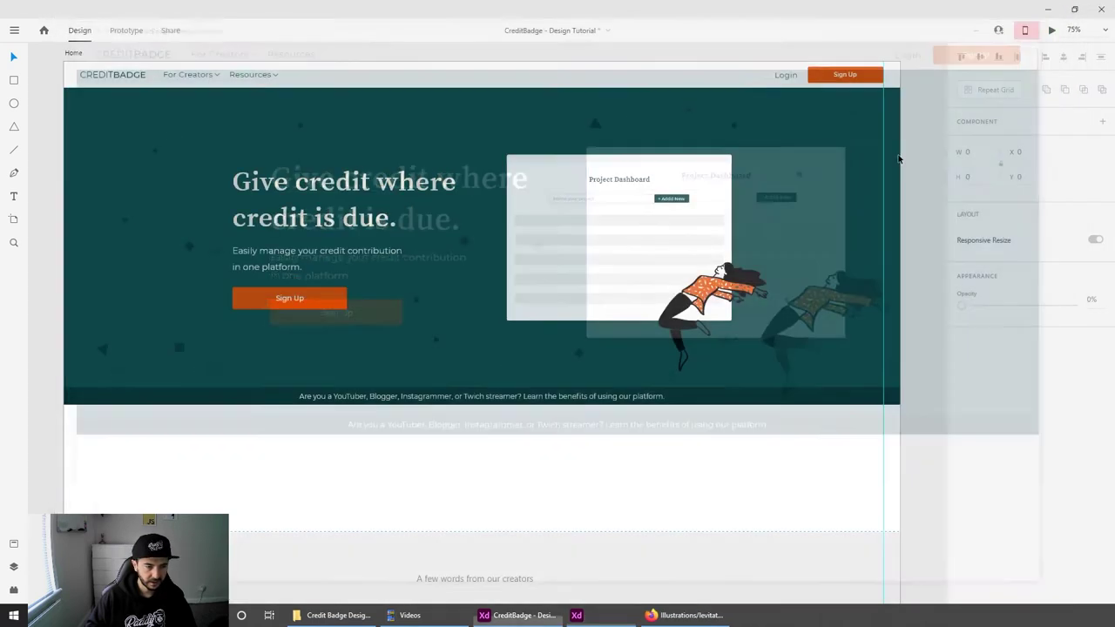
Step: Shrink the teal hero background's height back to 688 px
scroll(620, 485, "up", 5)
scroll(516, 540, "up", 3)
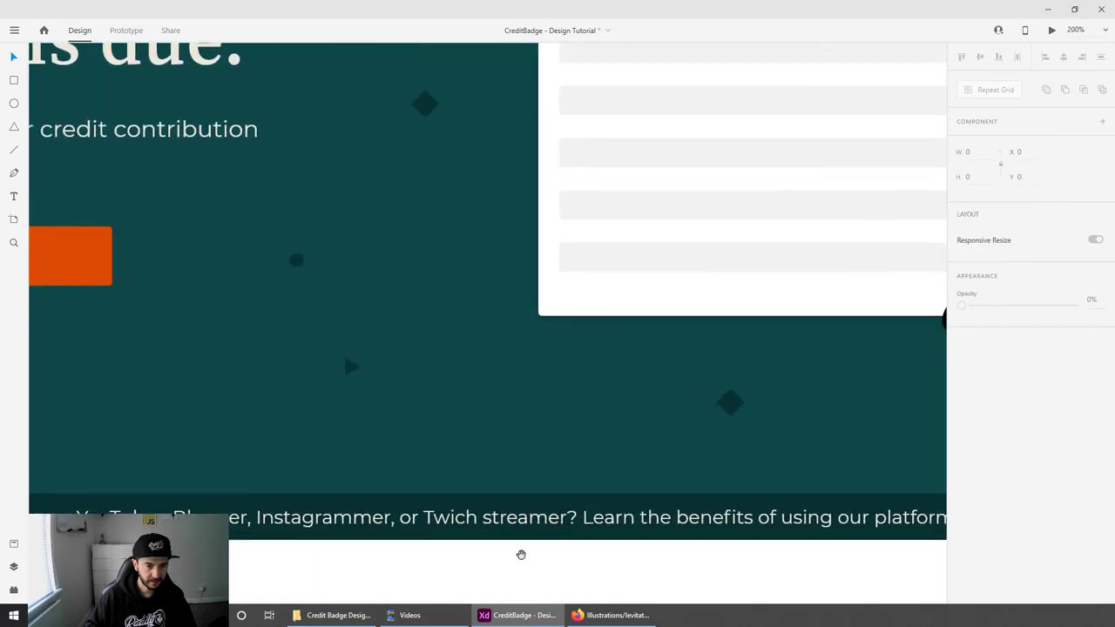
left_click(465, 465)
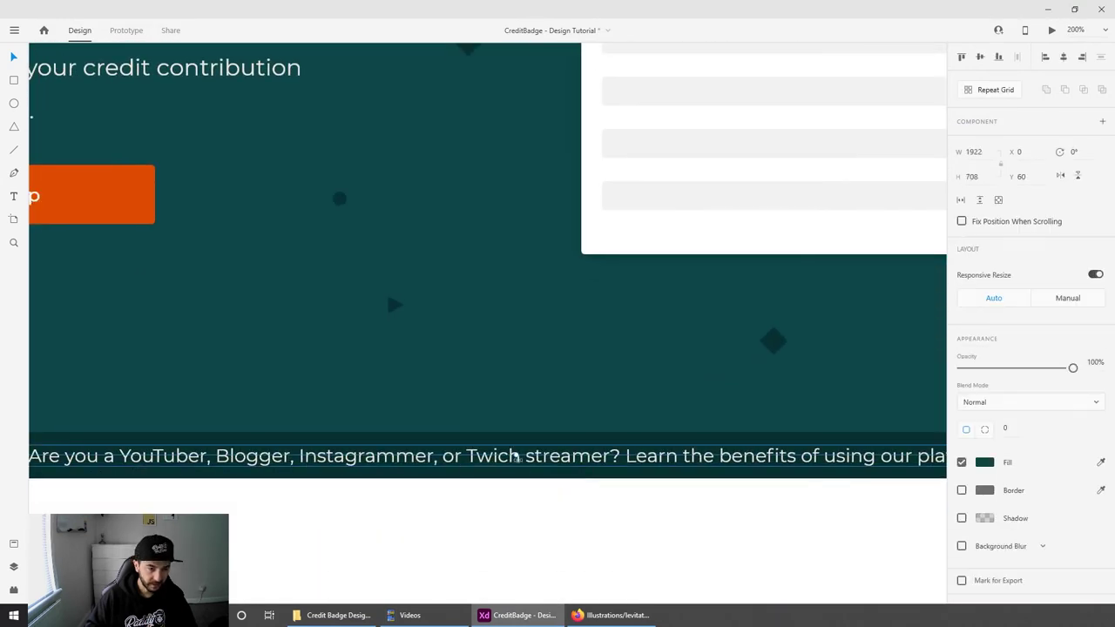
left_click_drag(515, 448, 518, 430)
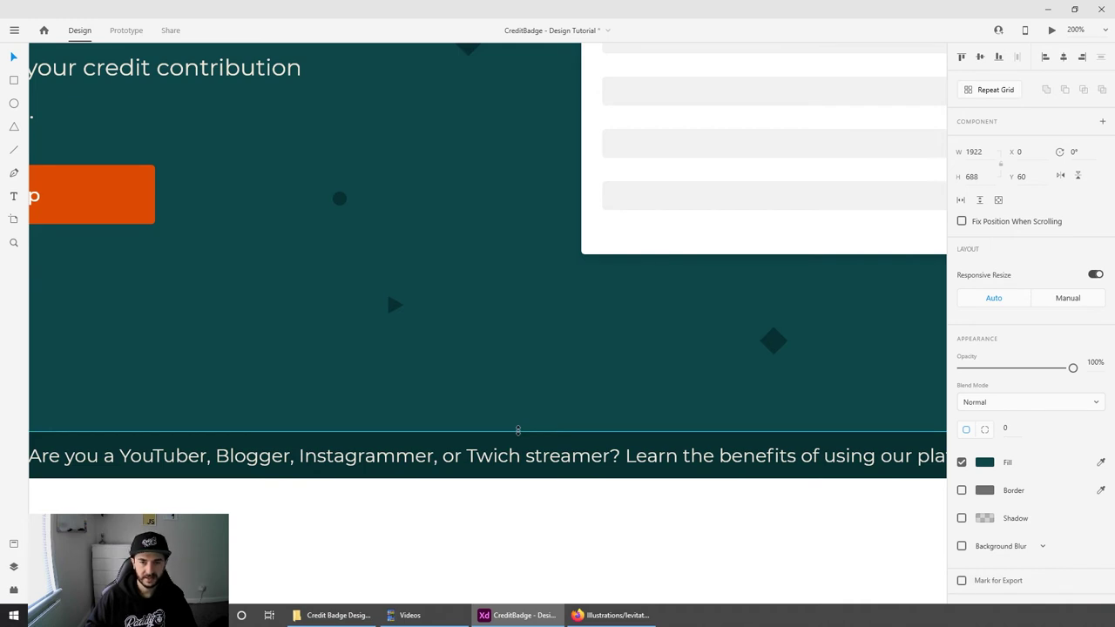
left_click(989, 177)
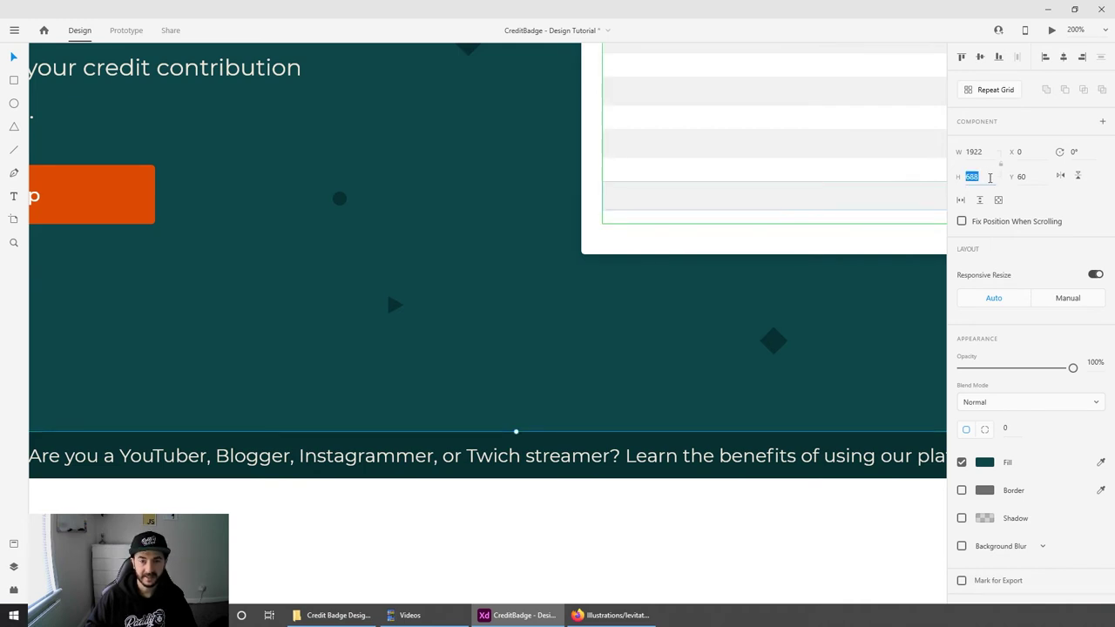
type("0")
key("Return")
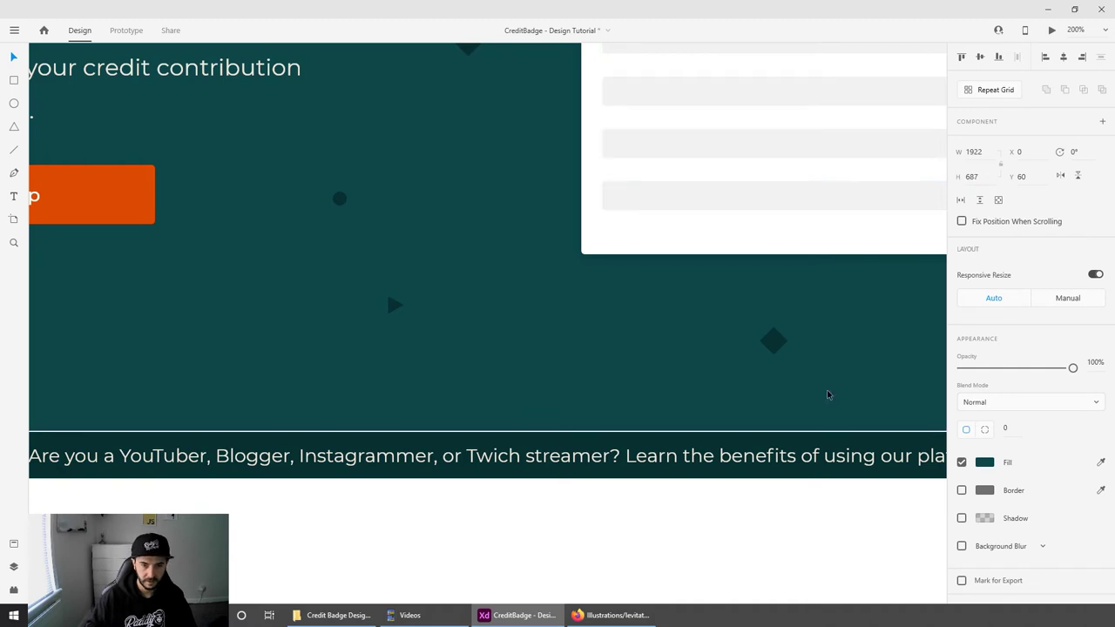
Step: Check the bottom banner and its text layer, then preview the page
left_click(619, 480)
left_click(550, 445)
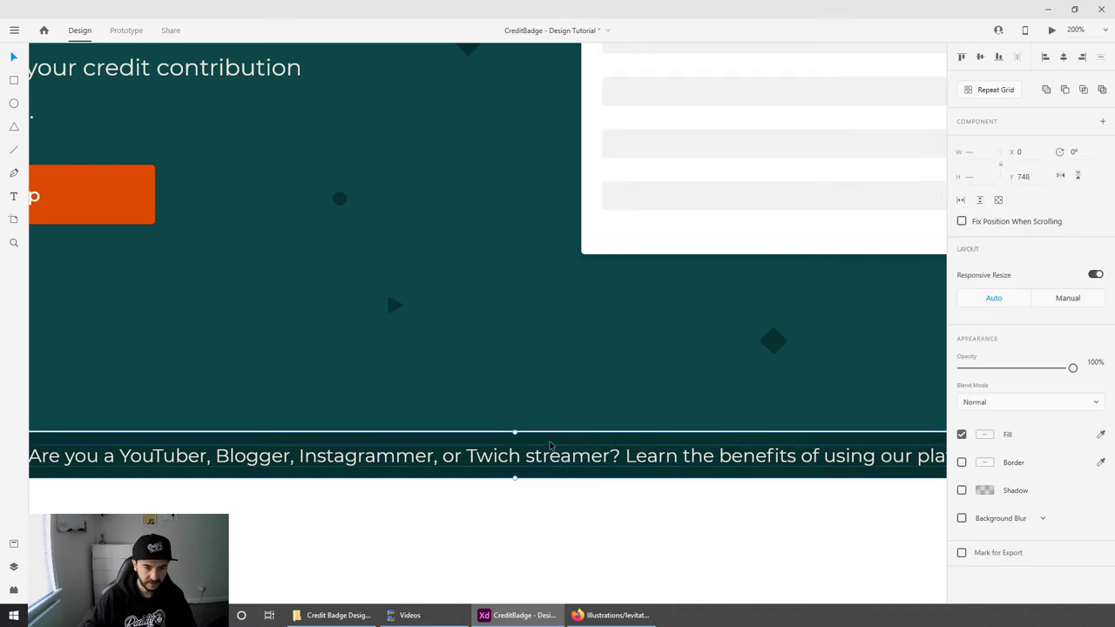
left_click(653, 519)
left_click(1050, 31)
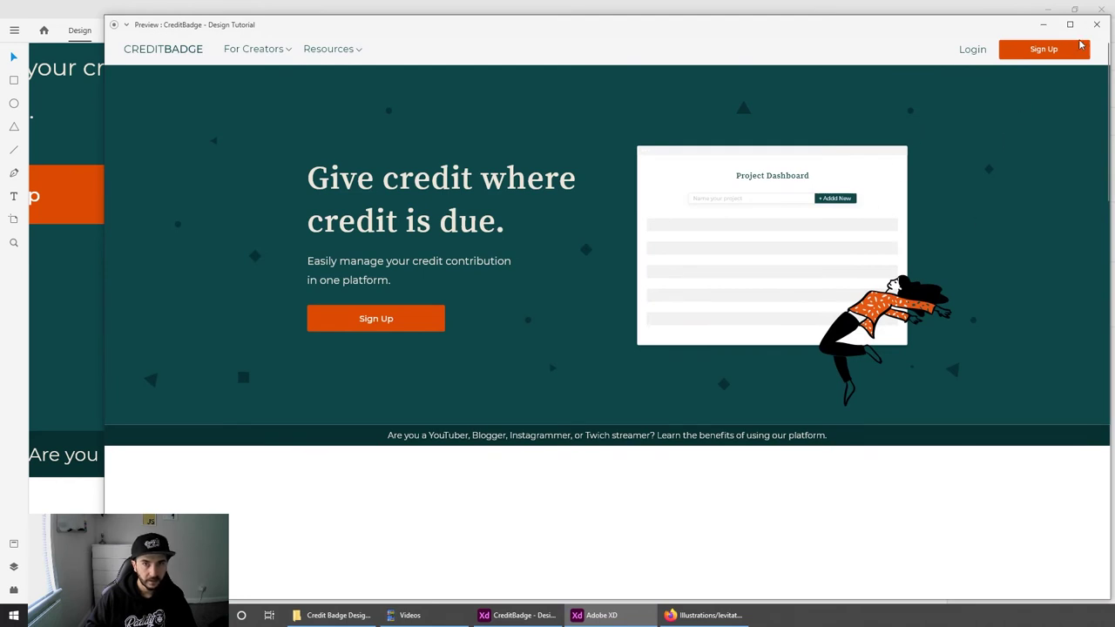
left_click(1096, 24)
Step: Review the page in Desktop Preview, then zoom the canvas out to 75%
left_click(465, 379)
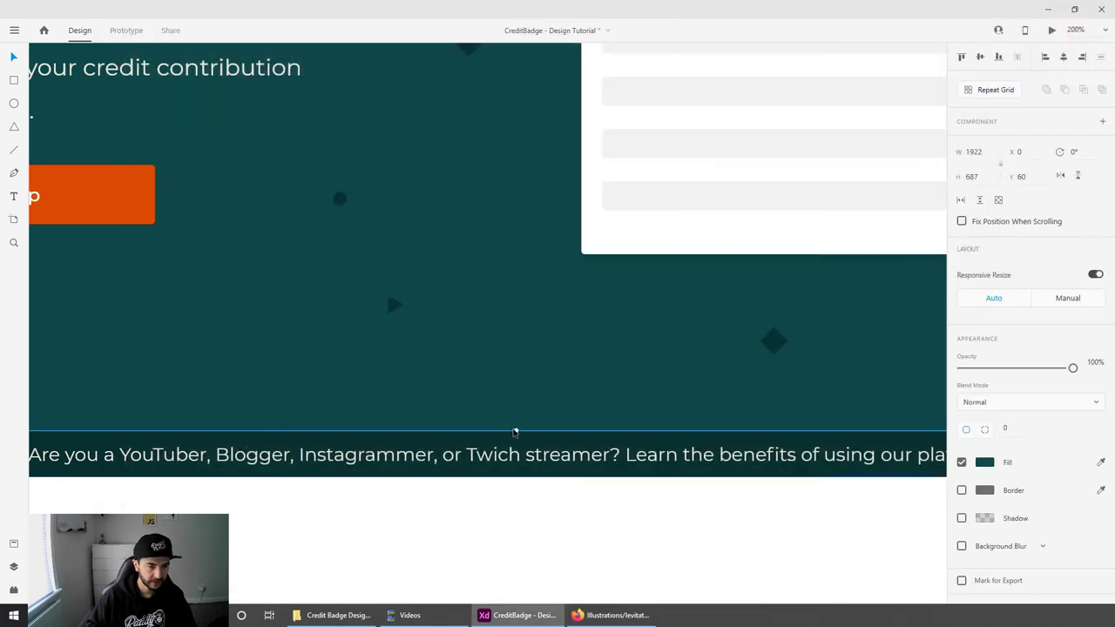
key("Escape")
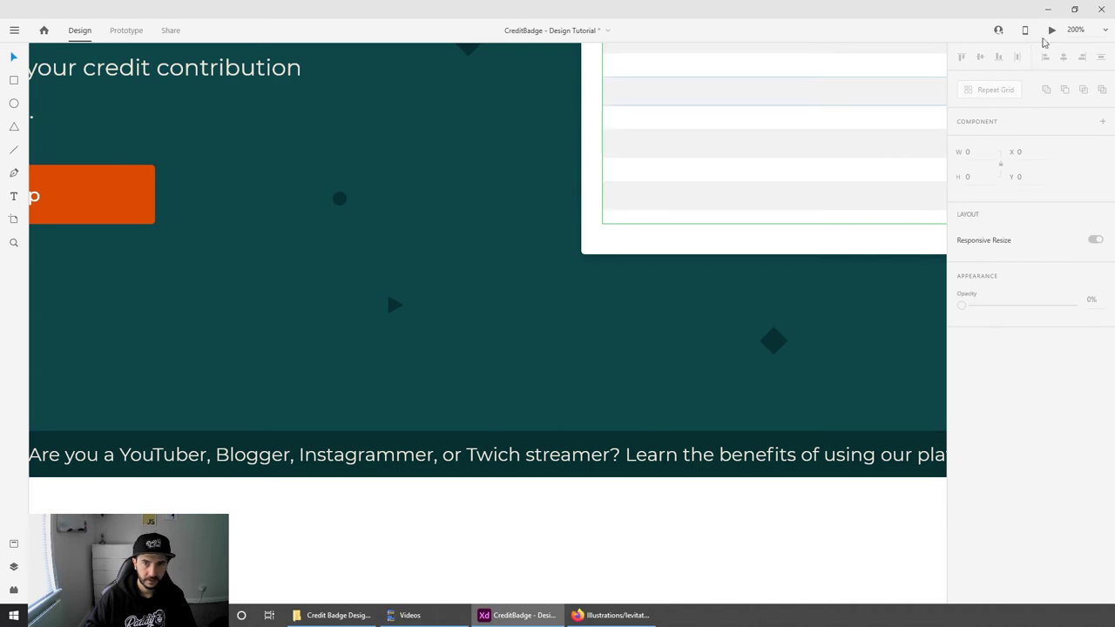
left_click(1044, 34)
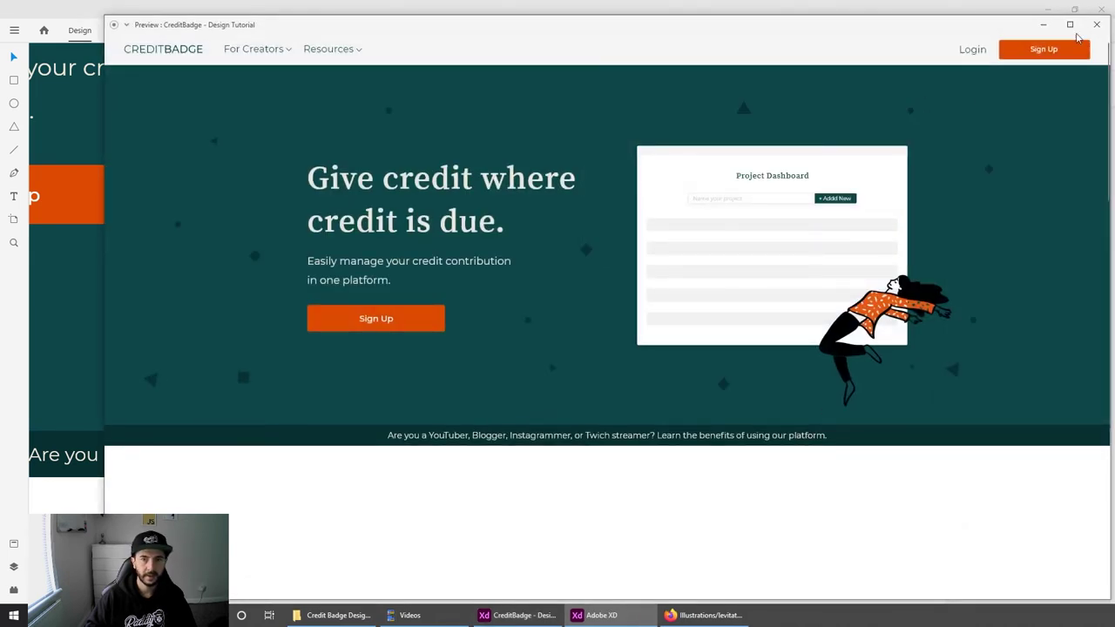
left_click(1097, 24)
key("ctrl+minus")
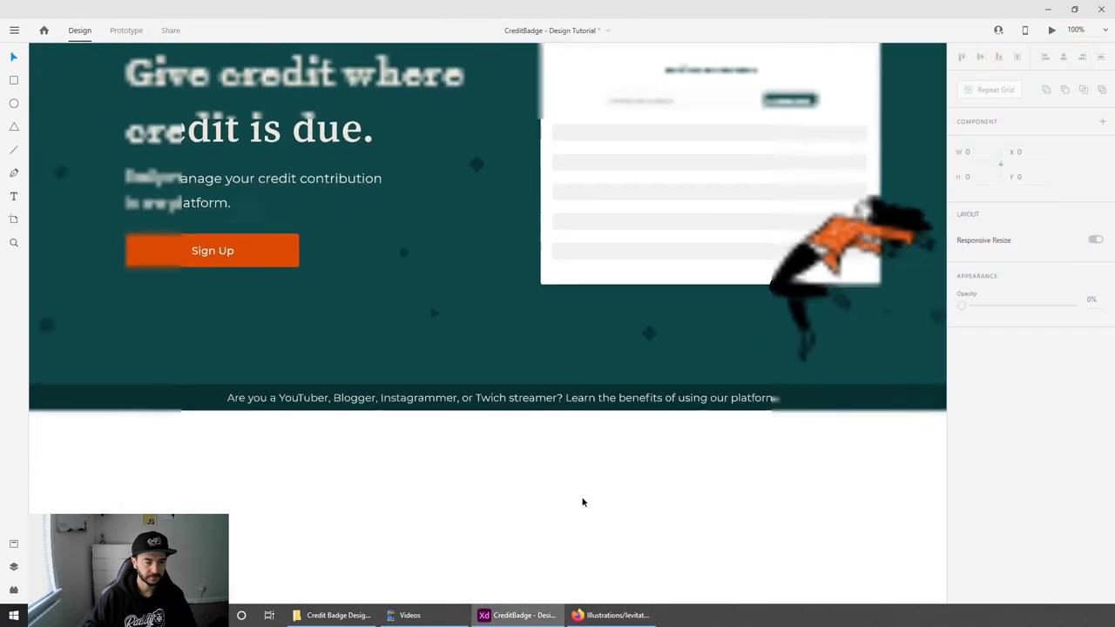
key("ctrl+minus")
Step: Move the whole testimonials section up directly under the banner
scroll(647, 415, "down", 3)
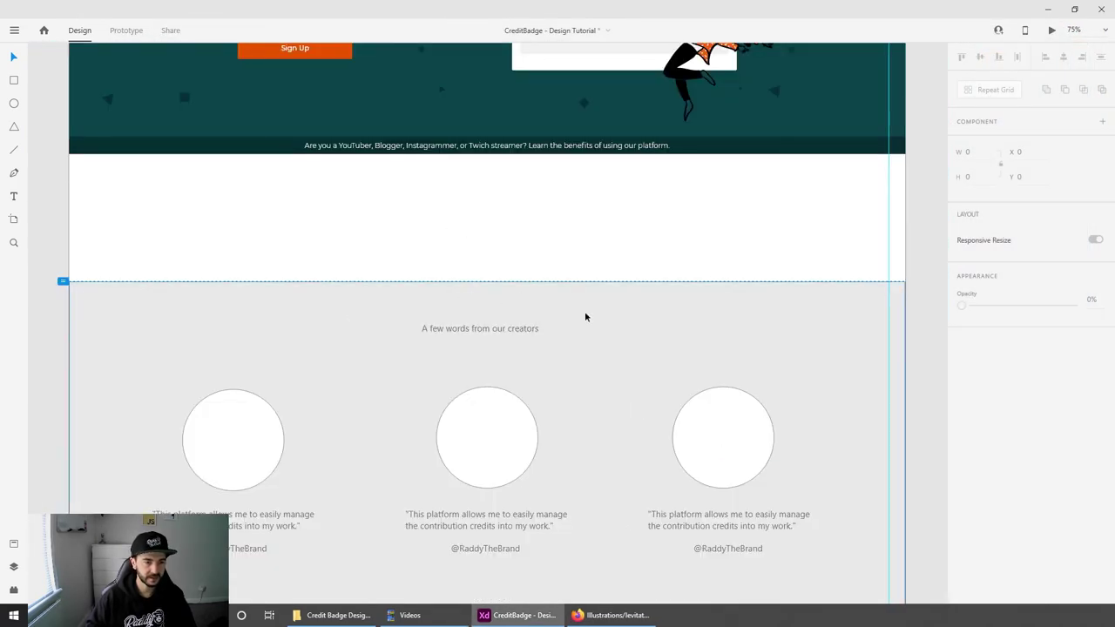
scroll(488, 296, "down", 1)
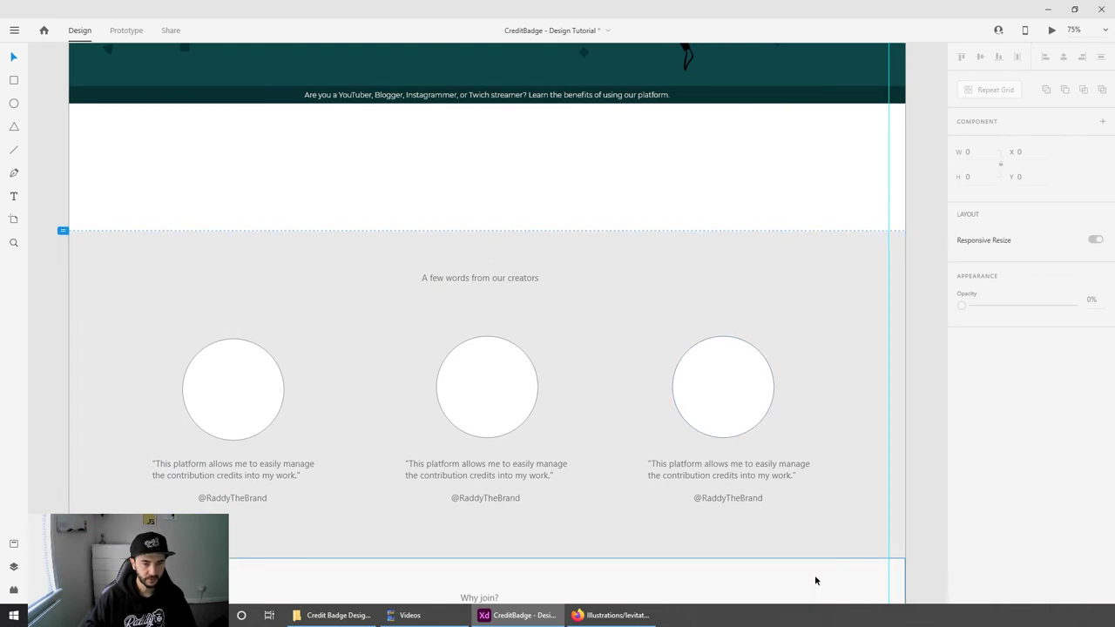
left_click_drag(110, 177, 910, 515)
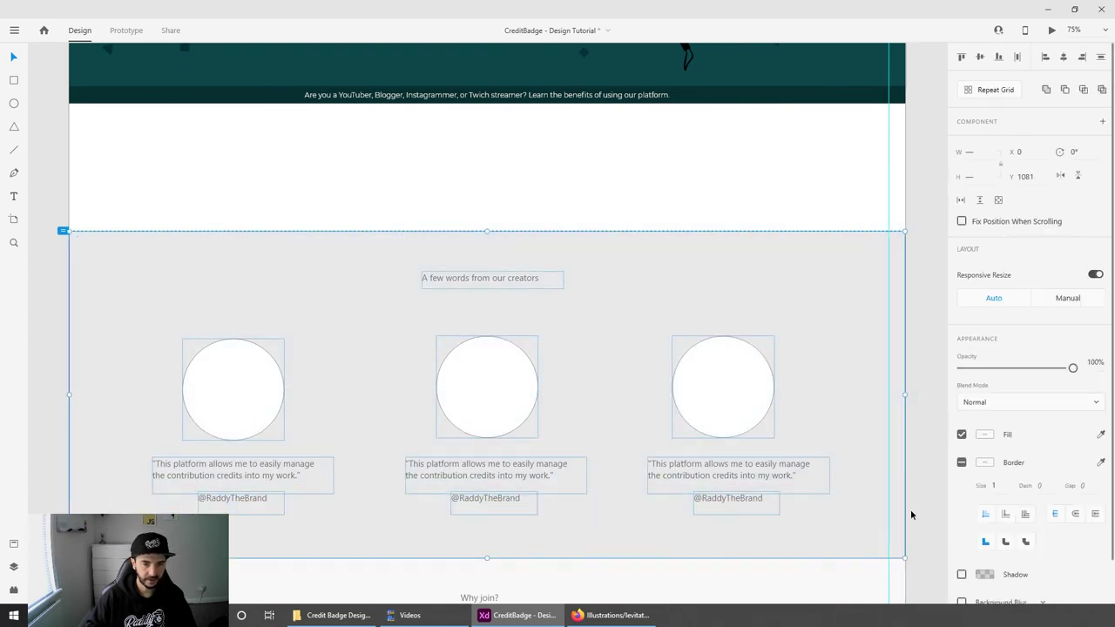
left_click_drag(748, 318, 750, 191)
left_click(946, 398)
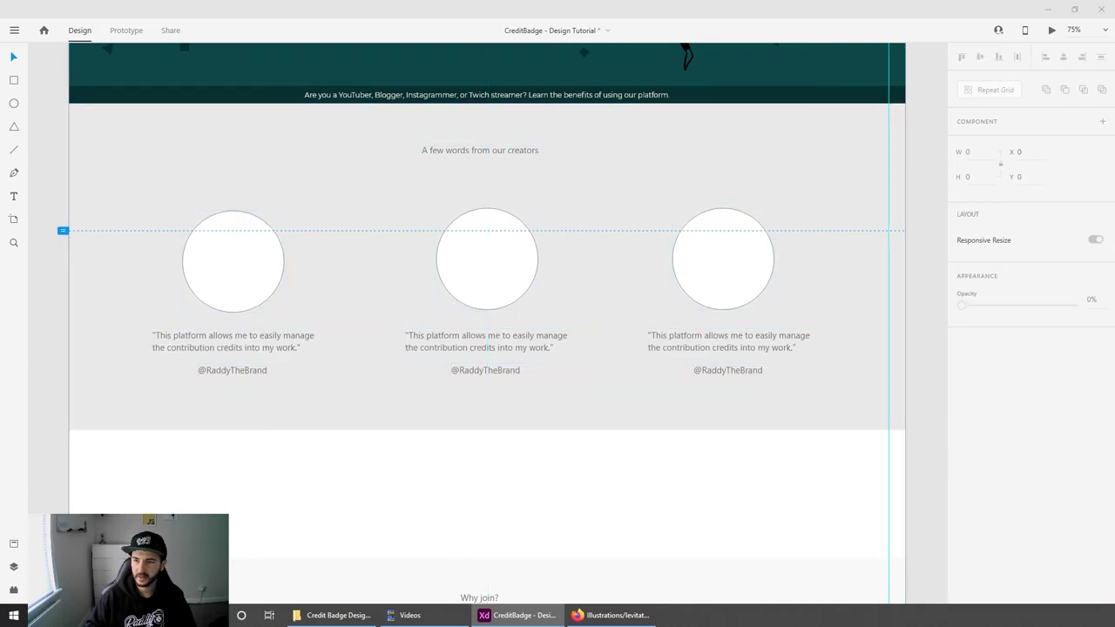
Step: Set the grey testimonials background's height to 620 px
left_click(852, 271)
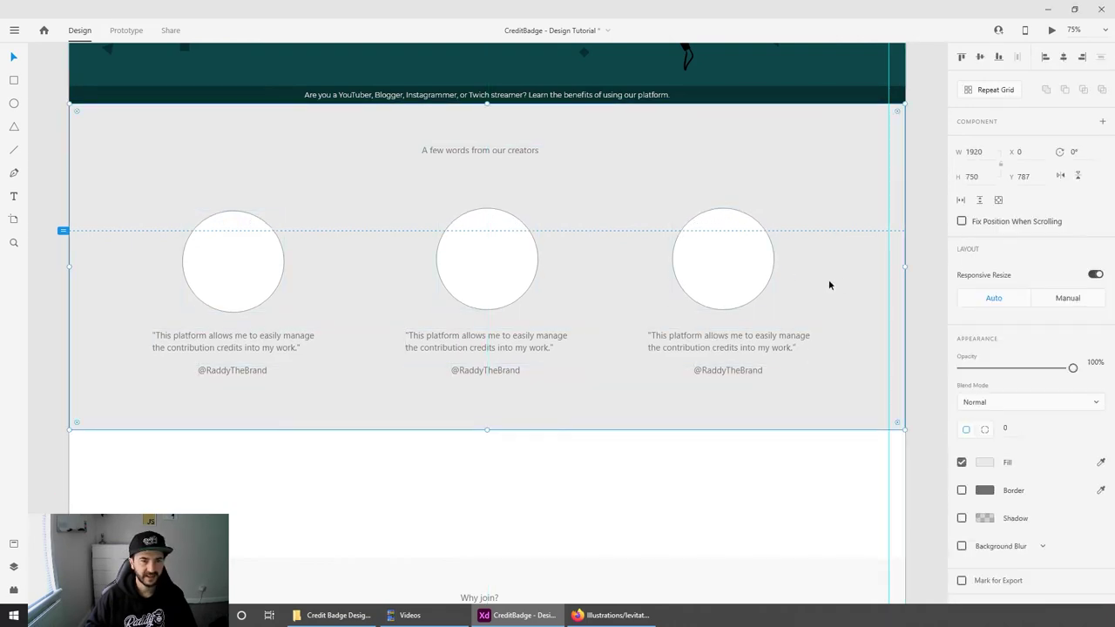
left_click(972, 179)
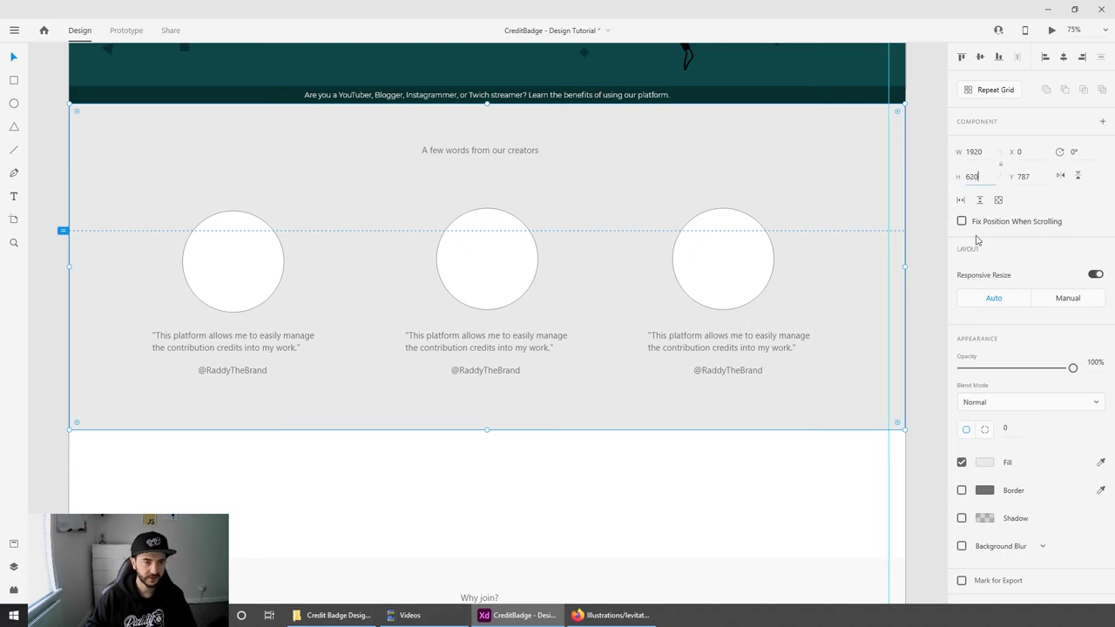
type("620")
key("Return")
left_click(641, 410)
scroll(529, 381, "up", 2)
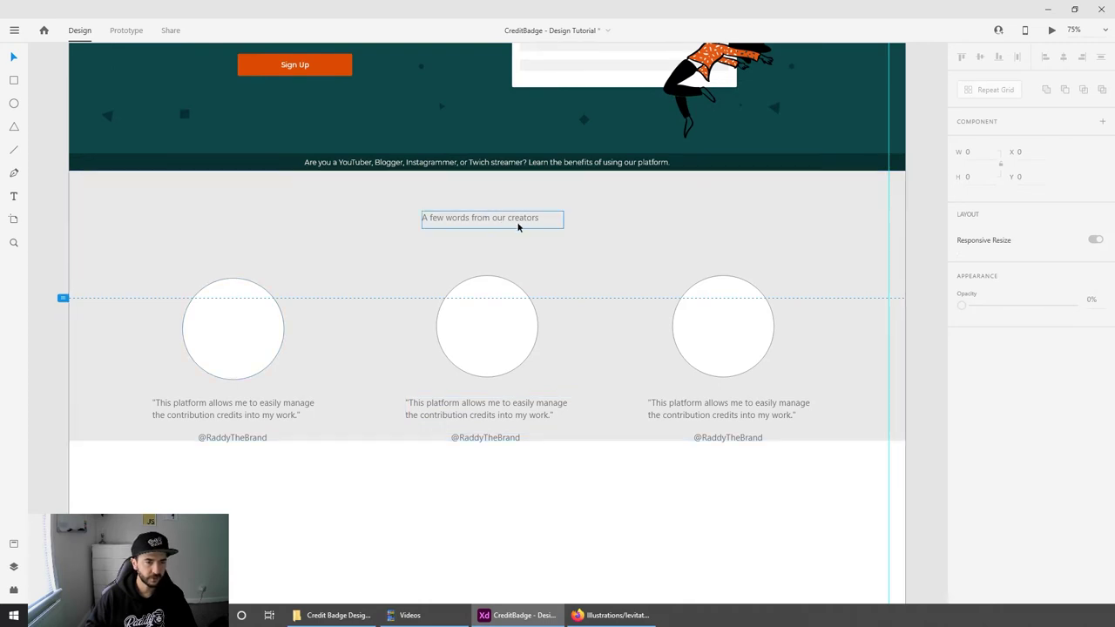
scroll(519, 330, "up", 1)
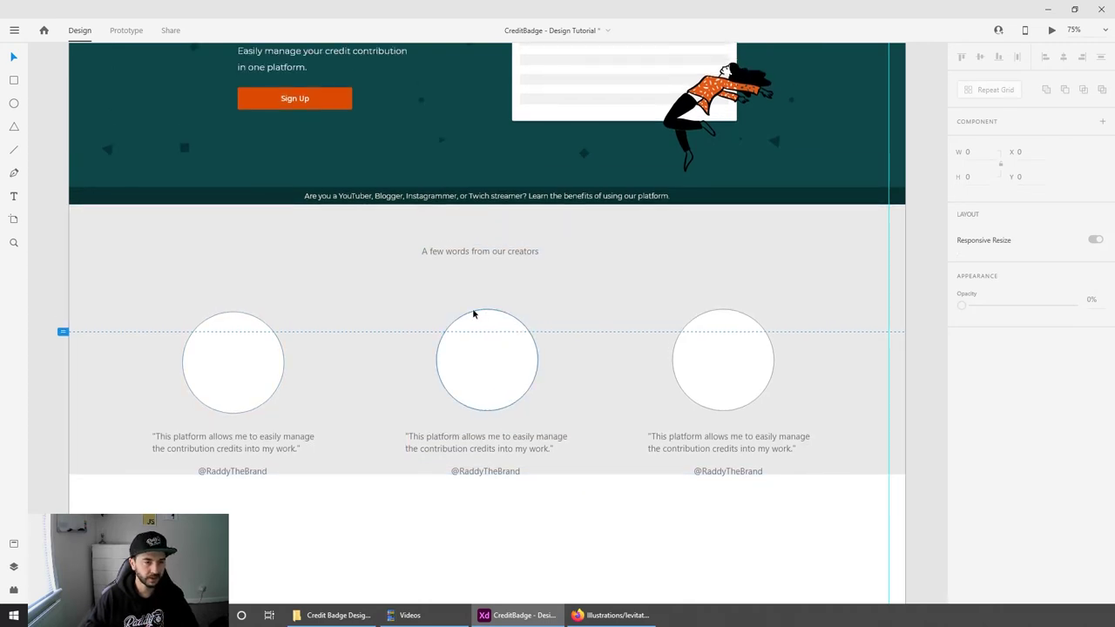
left_click(462, 250)
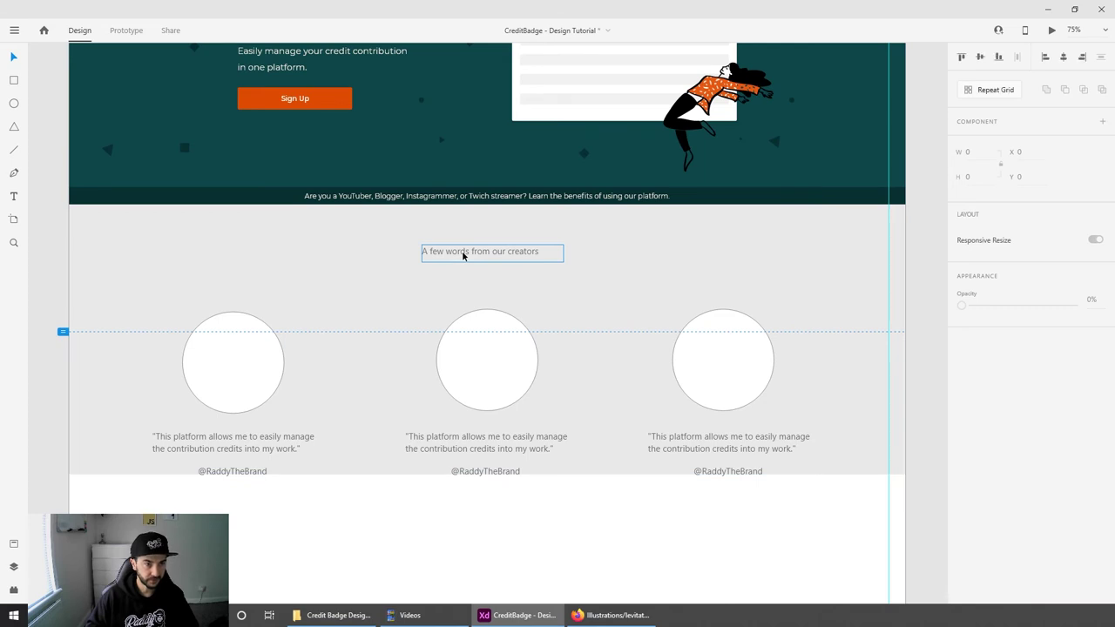
Step: Apply the Heading Two asset style to 'A few words from our creators' and make it auto-width
left_click(14, 544)
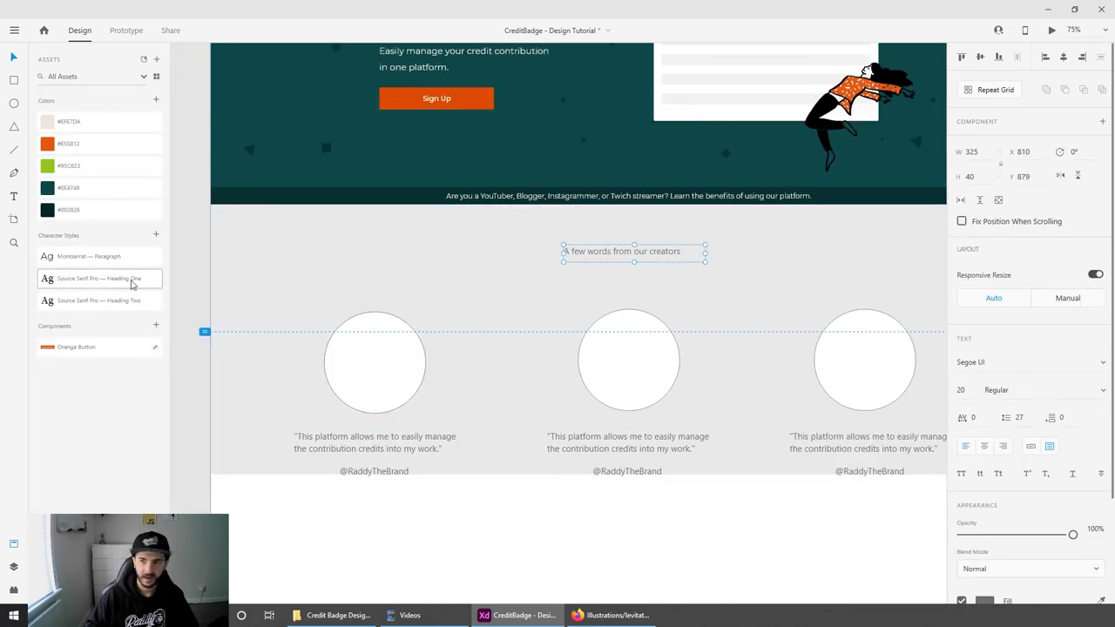
left_click_drag(467, 340, 400, 438)
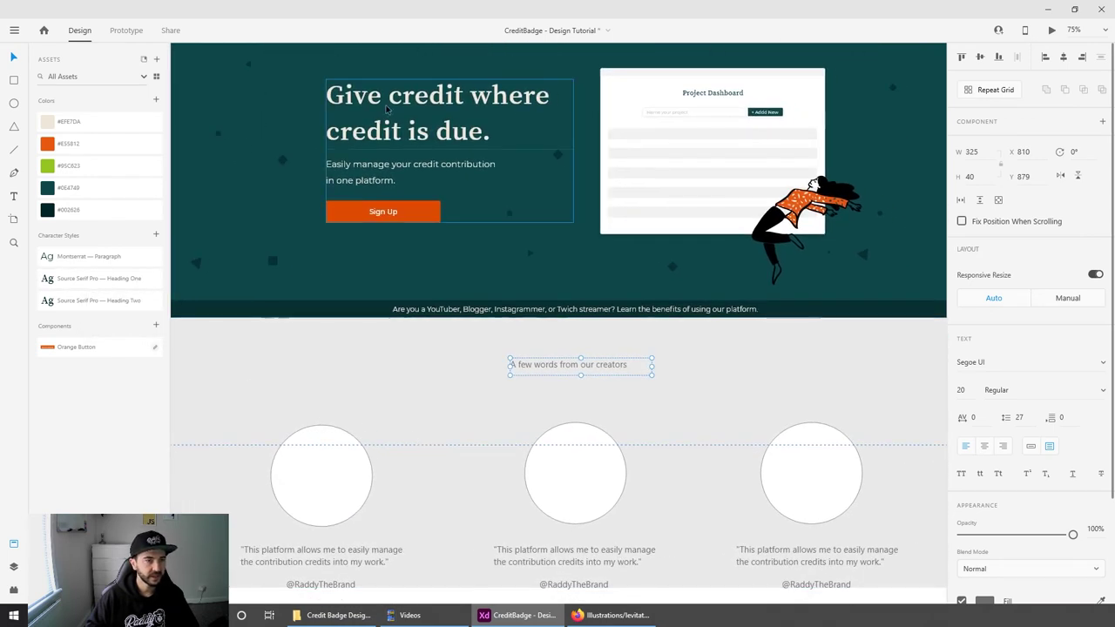
left_click(108, 301)
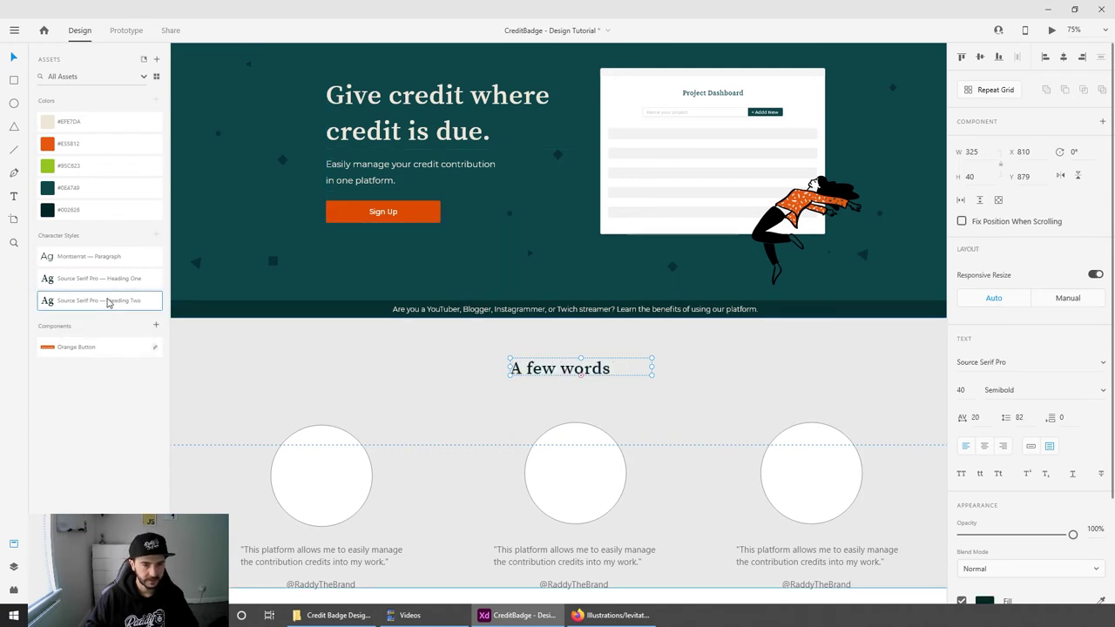
left_click_drag(653, 376, 813, 384)
left_click_drag(671, 370, 622, 365)
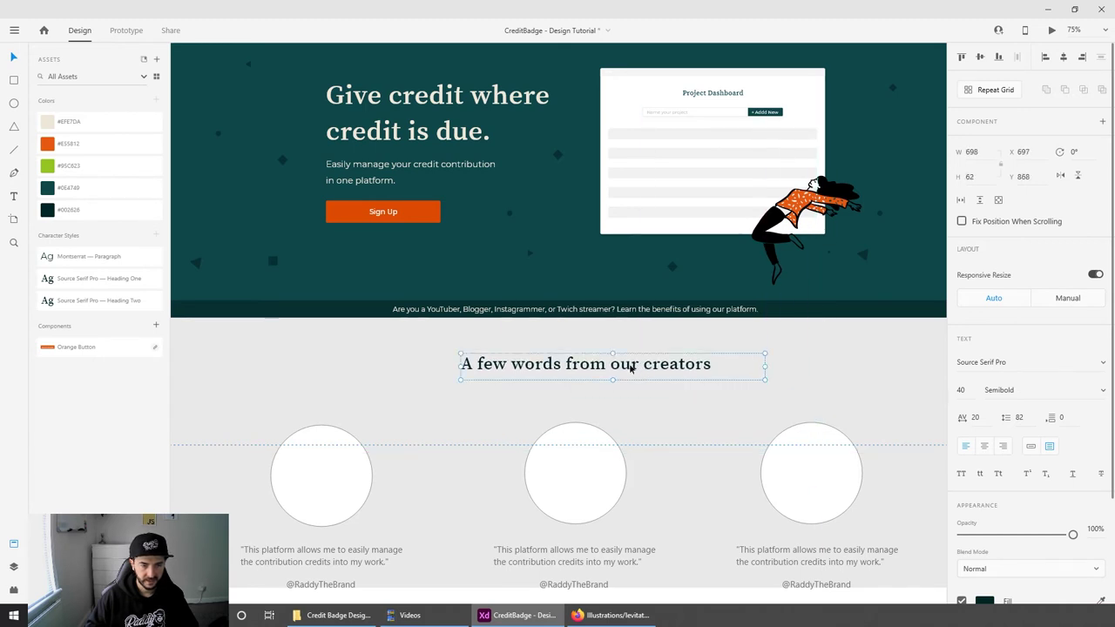
left_click(1031, 447)
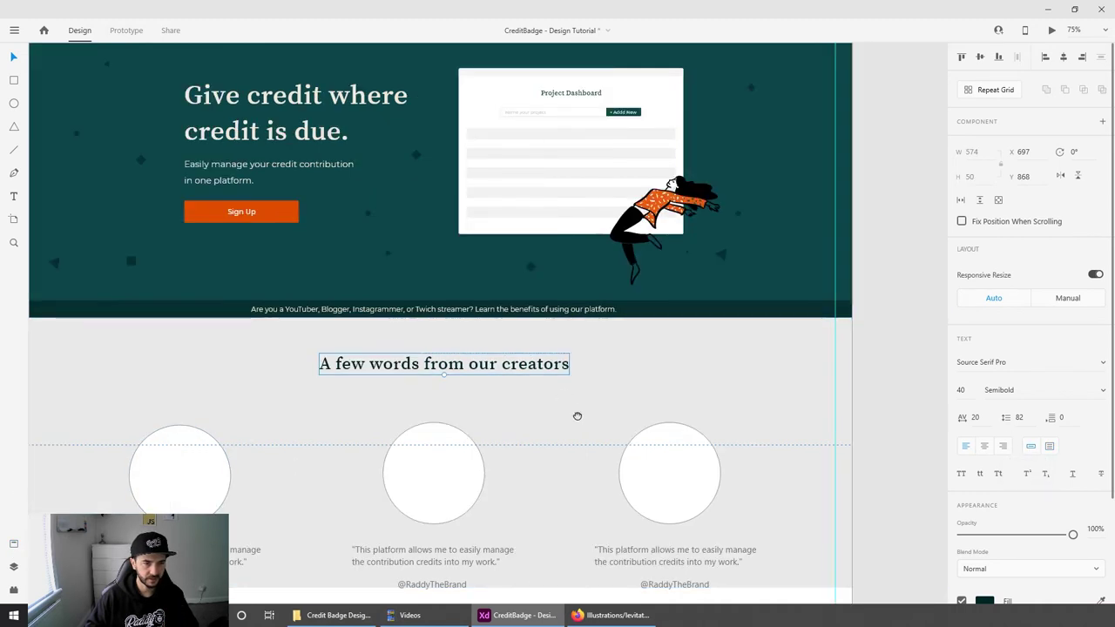
Step: Centre the heading horizontally on the grey background, undoing the vertical centring
left_click_drag(577, 415, 658, 376)
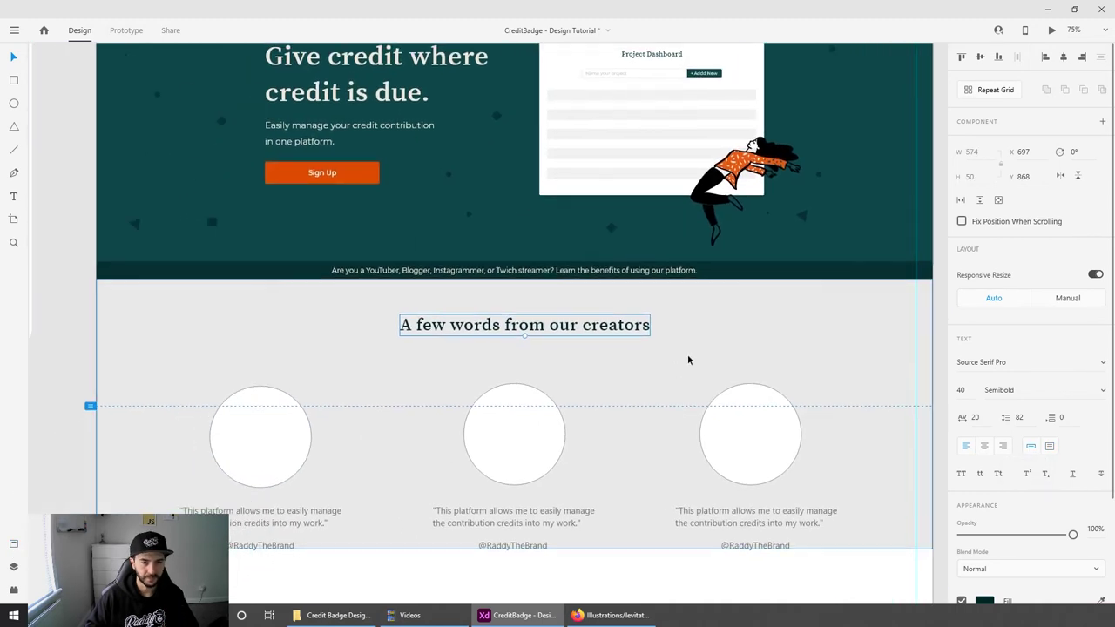
left_click(730, 322, "shift")
left_click(1062, 57)
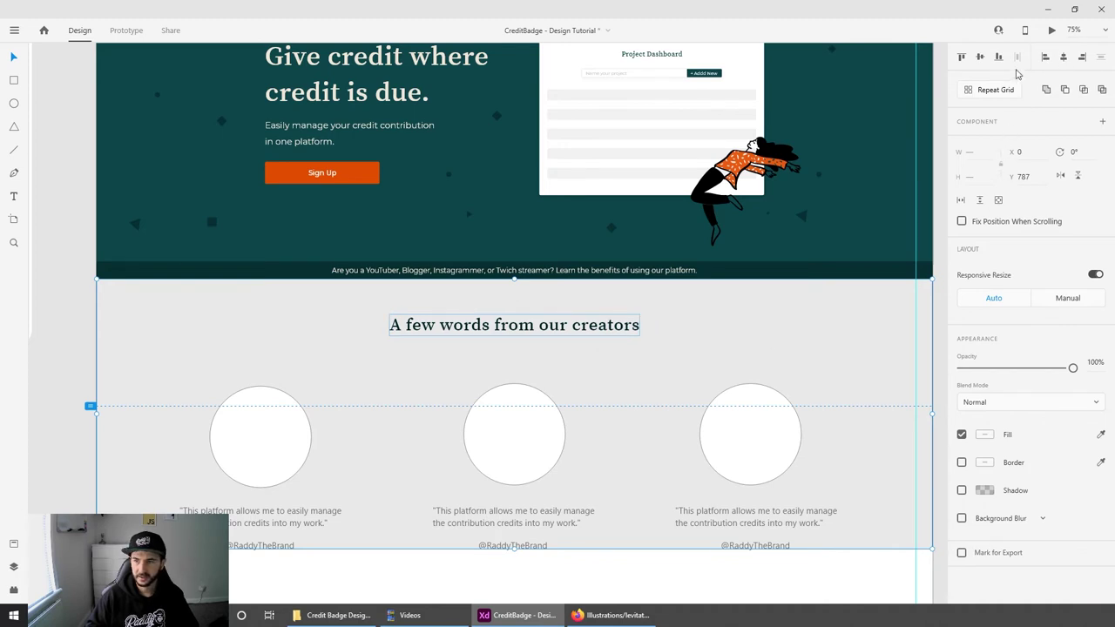
left_click(979, 57)
key("ctrl+z")
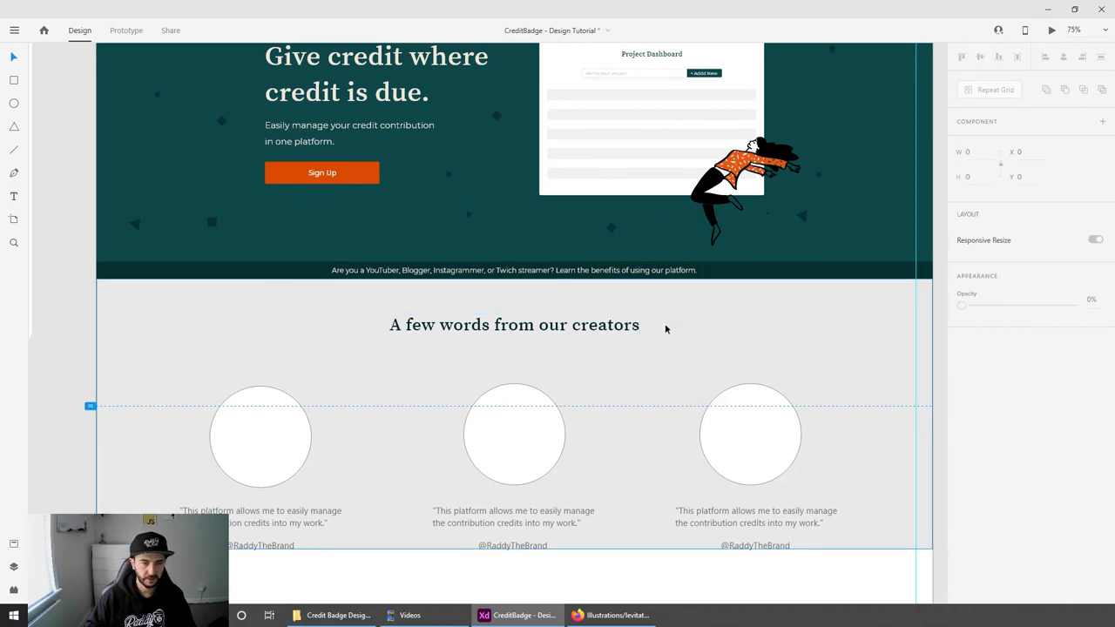
left_click(494, 333)
Step: Compare the heading's text colour with the #002626 swatch in Assets
scroll(518, 332, "up", 10)
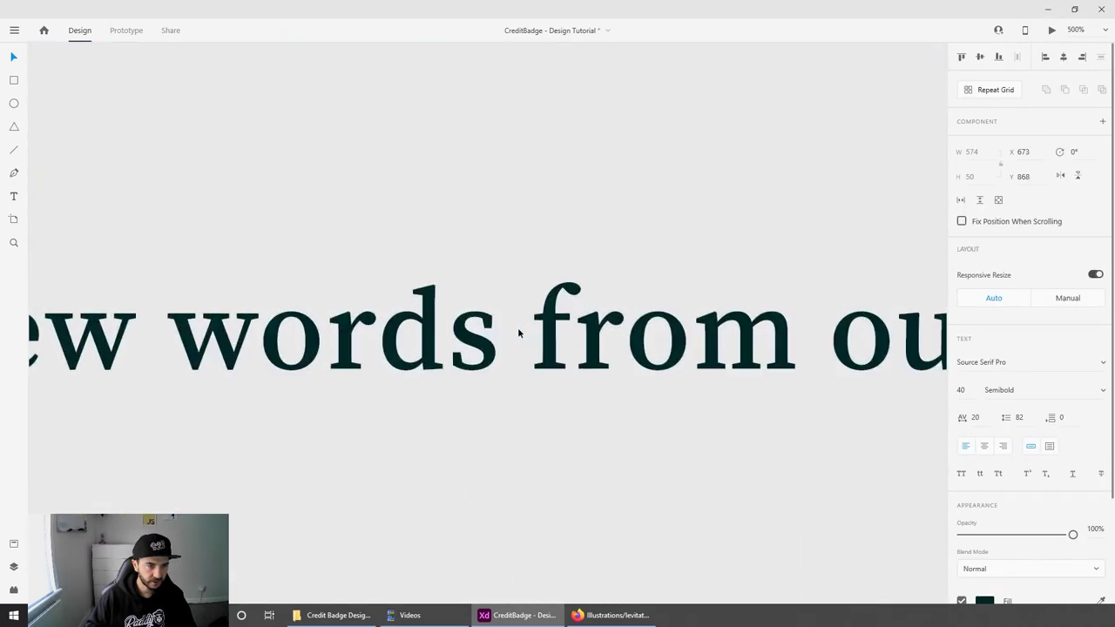
double_click(426, 350)
left_click(446, 364)
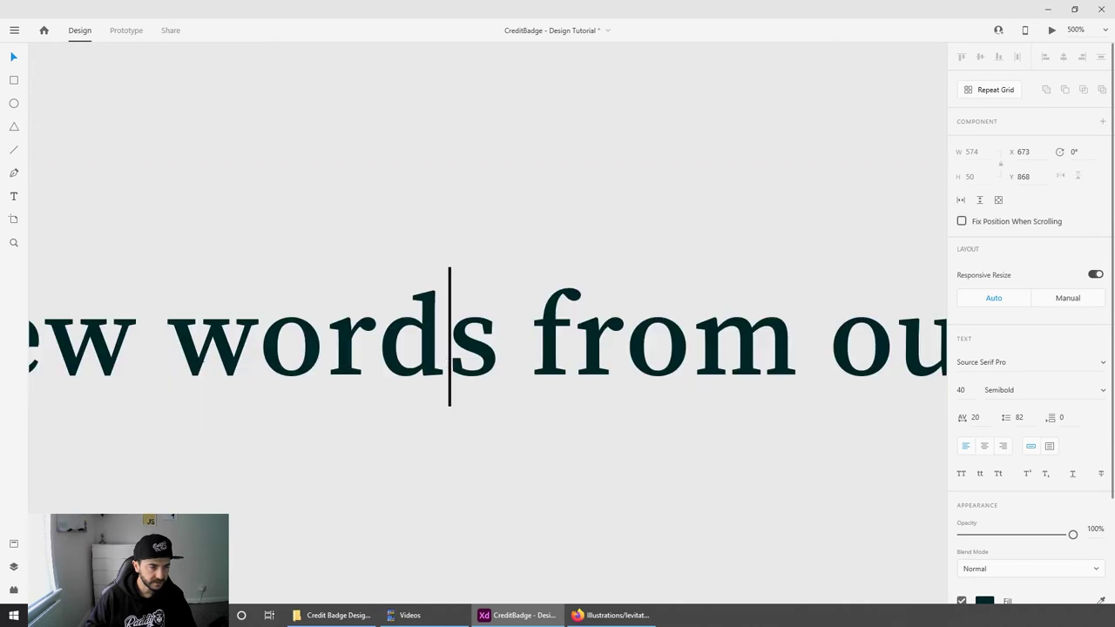
left_click(984, 601)
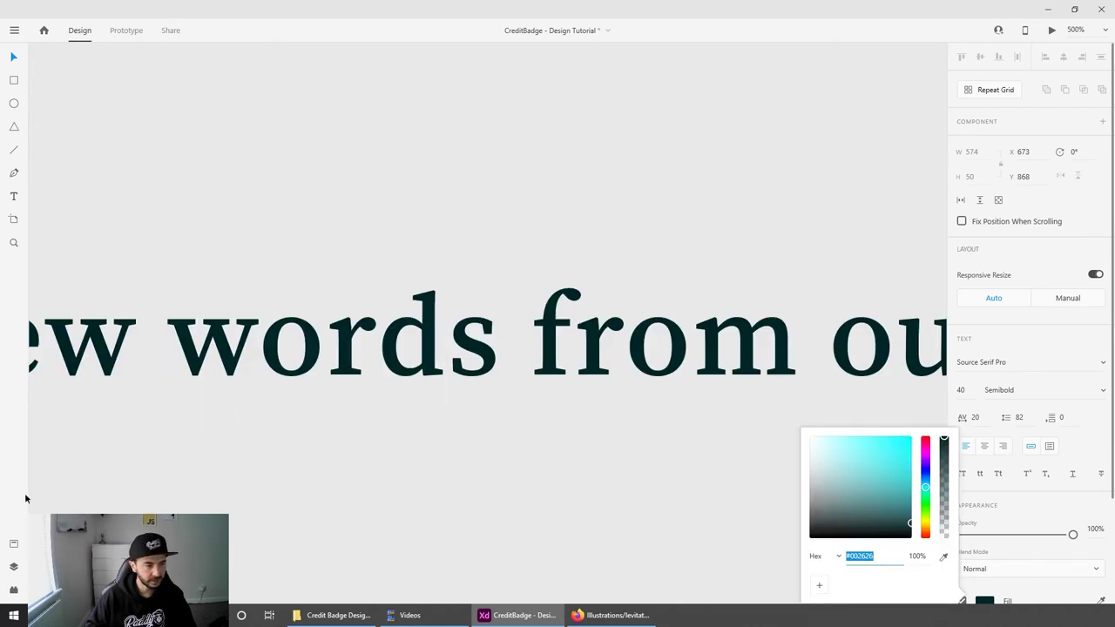
left_click(17, 546)
left_click(17, 546)
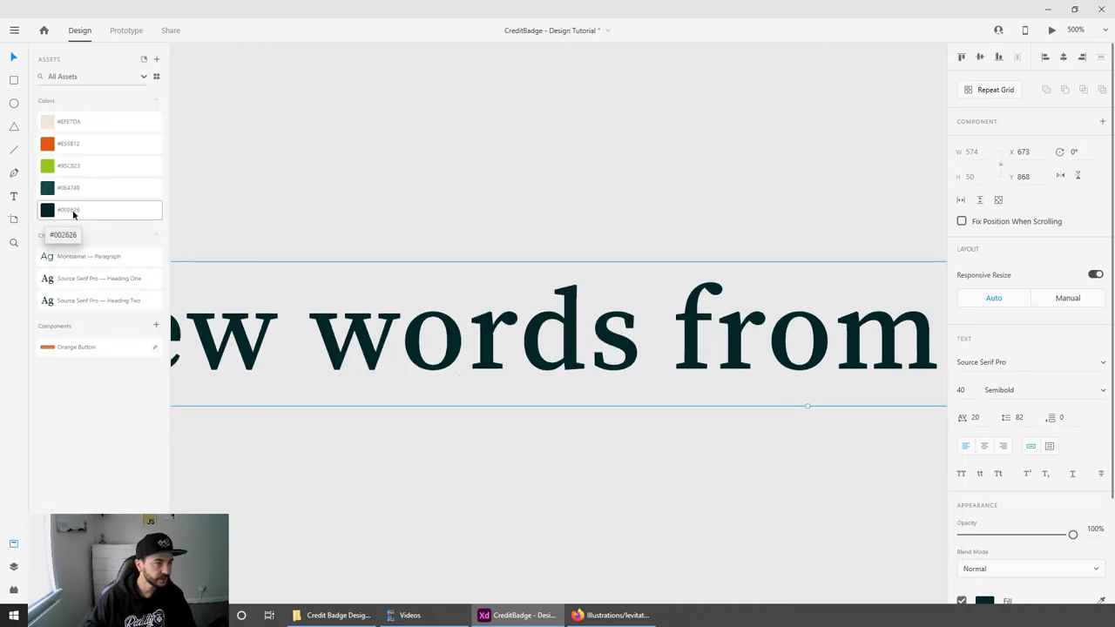
left_click(476, 221)
scroll(583, 377, "down", 1, "ctrl")
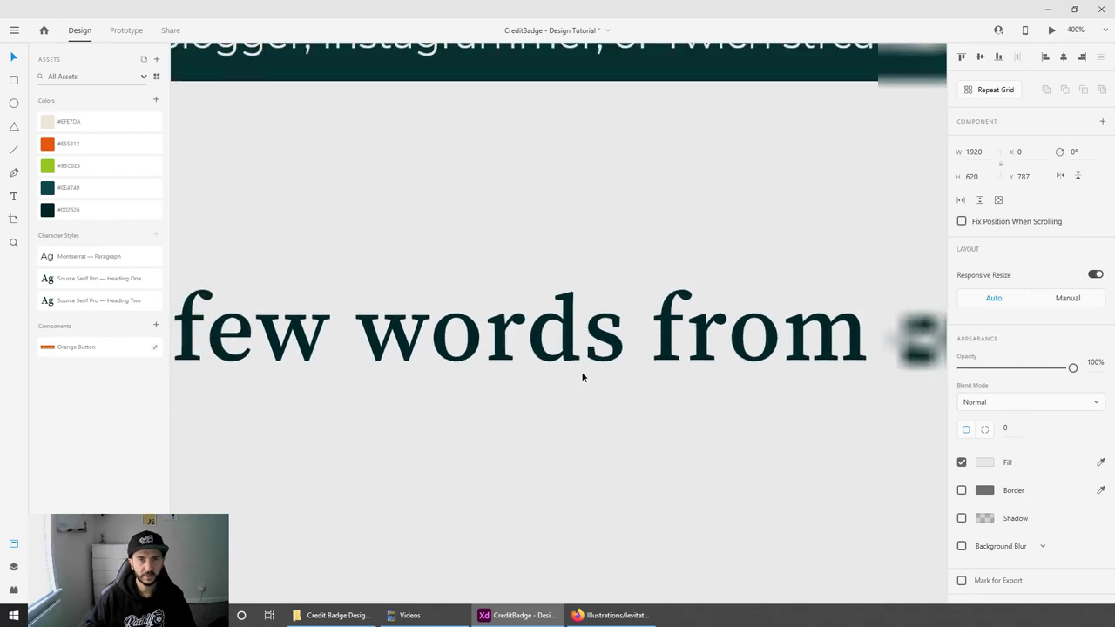
key("ctrl+1")
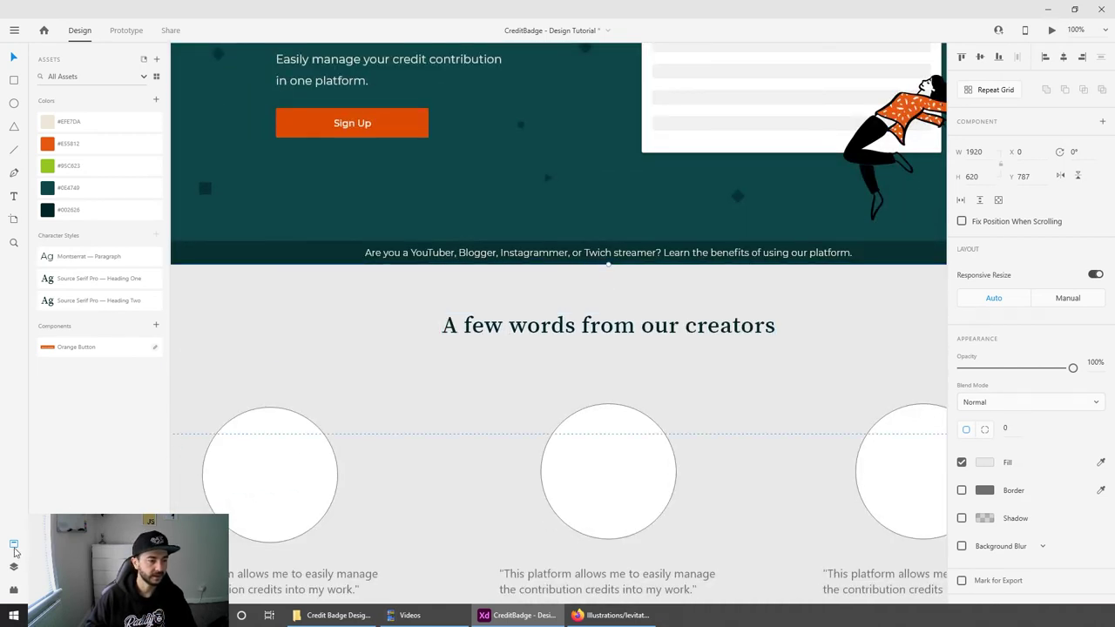
left_click(14, 550)
scroll(467, 368, "down", 1, "ctrl")
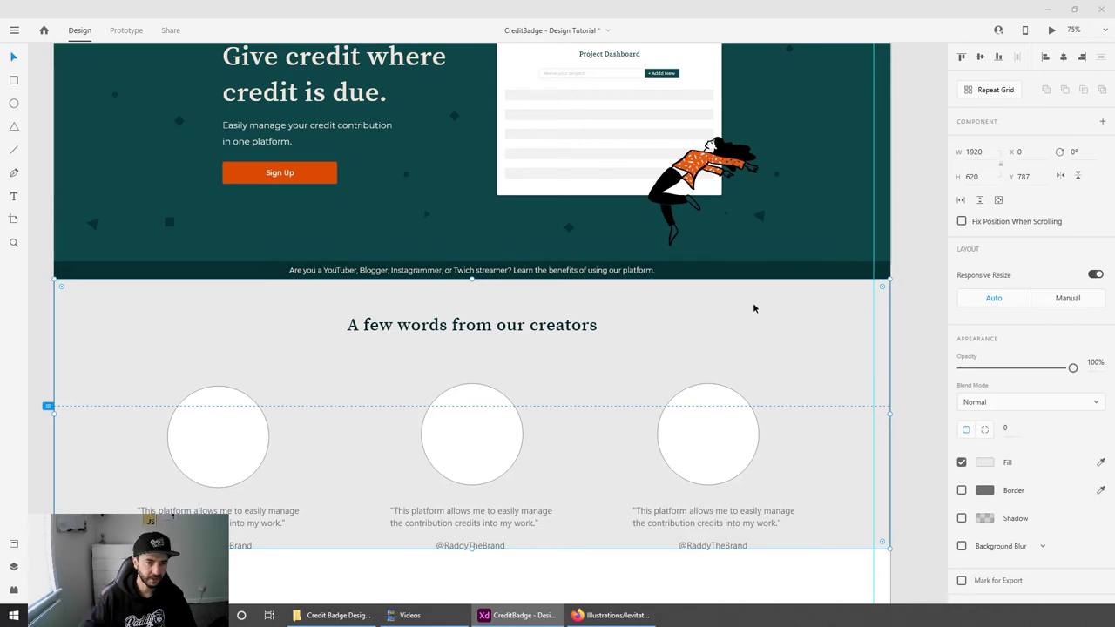
Step: Draw a white spacer rectangle below the dark banner and make it 100 px tall
key("ctrl+1")
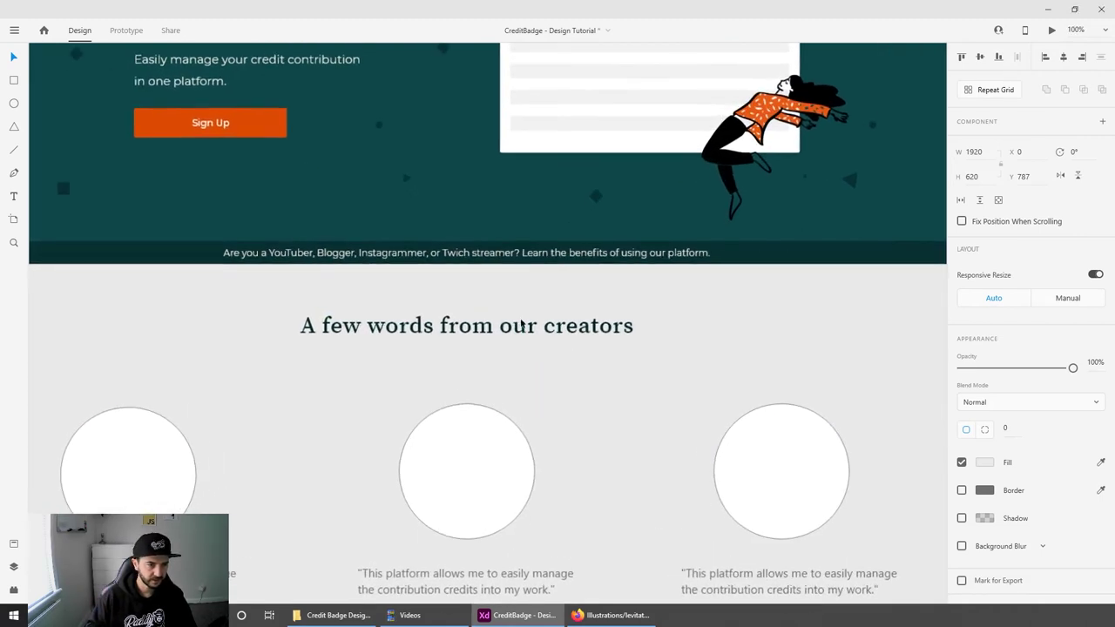
left_click(14, 80)
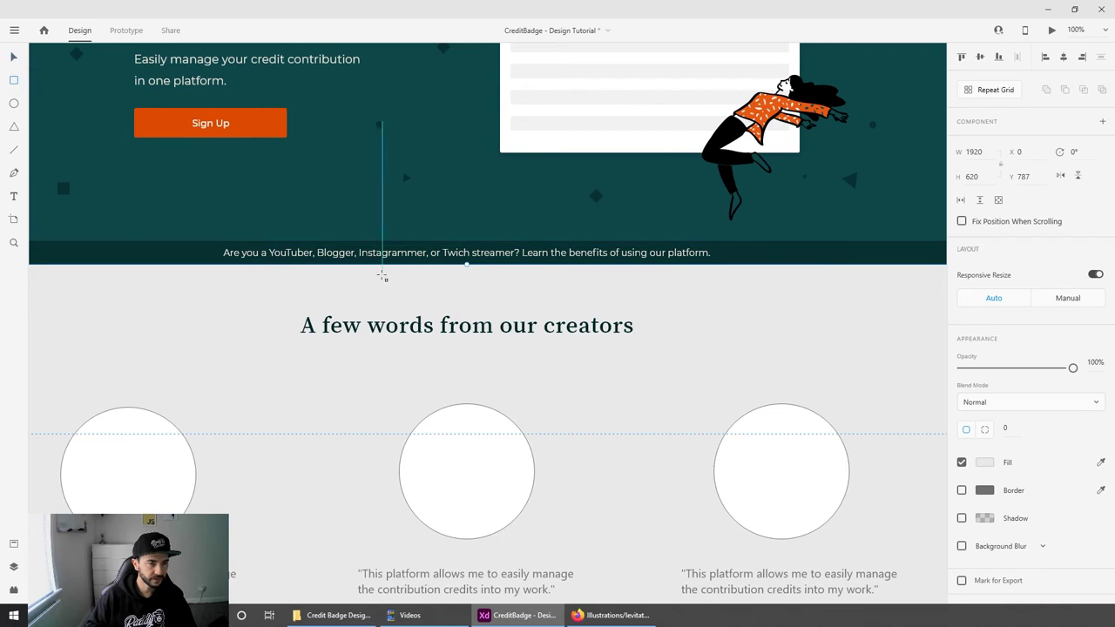
mouse_move(392, 264)
left_mouse_down()
mouse_move(462, 304)
mouse_move(454, 311)
mouse_move(460, 303)
left_mouse_up()
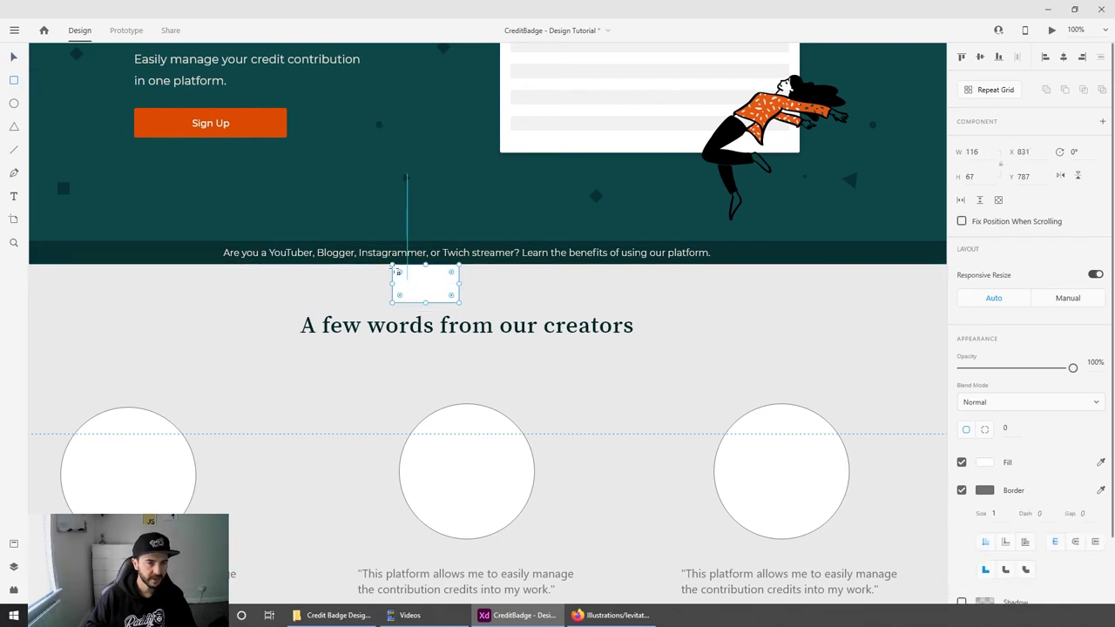
left_click(14, 57)
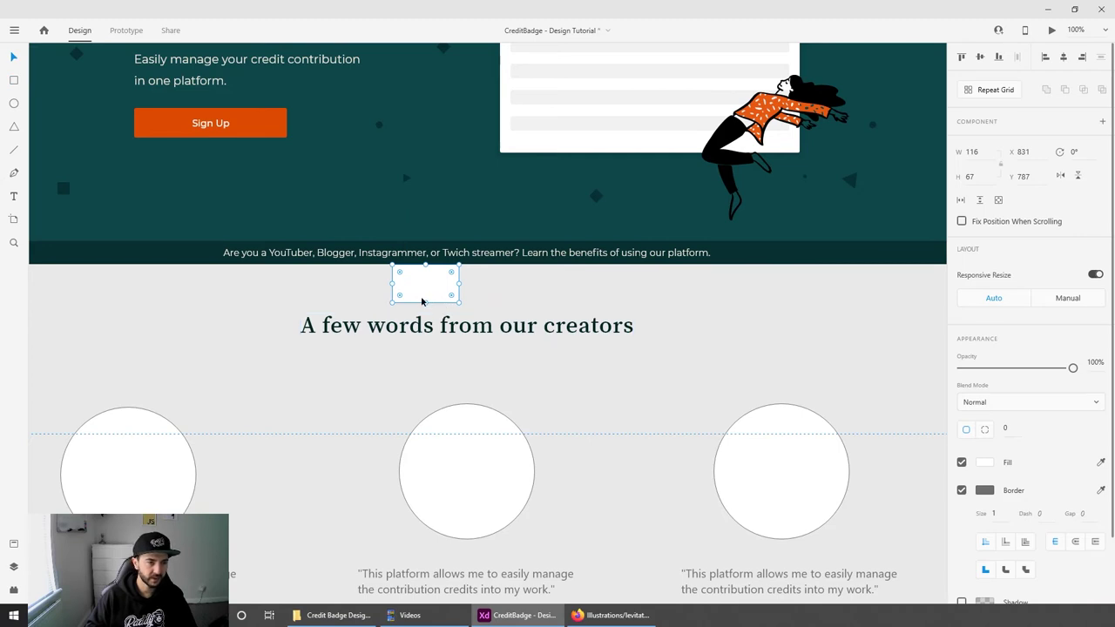
left_click_drag(425, 302, 434, 321)
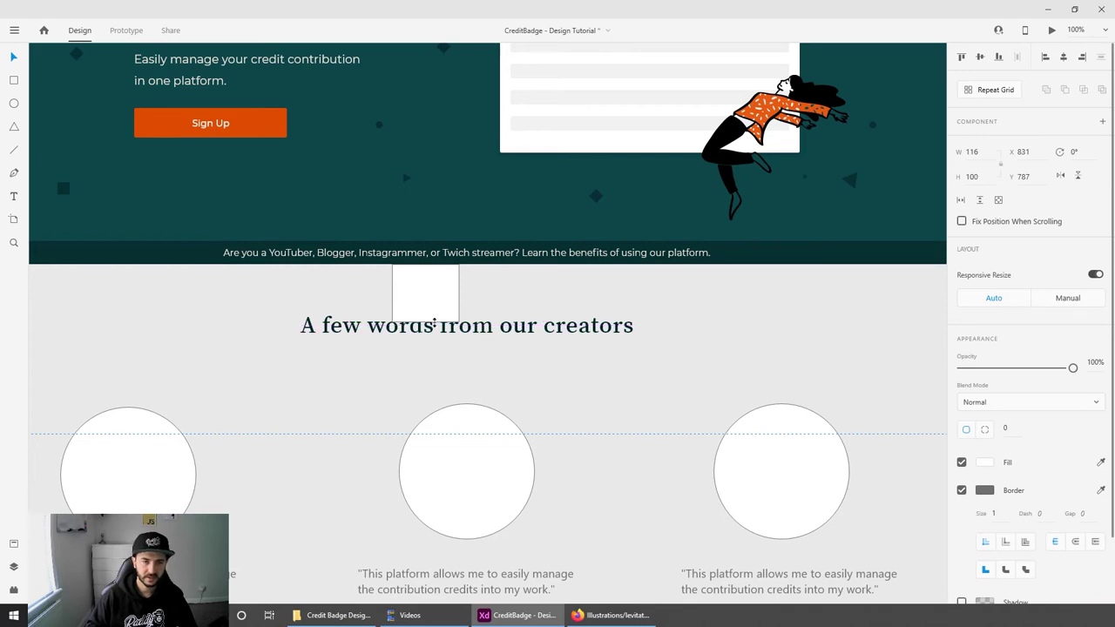
Step: Snap the heading to the spacer's bottom at Y 887, then park the spacer beside the middle quote
left_click_drag(499, 337, 418, 392)
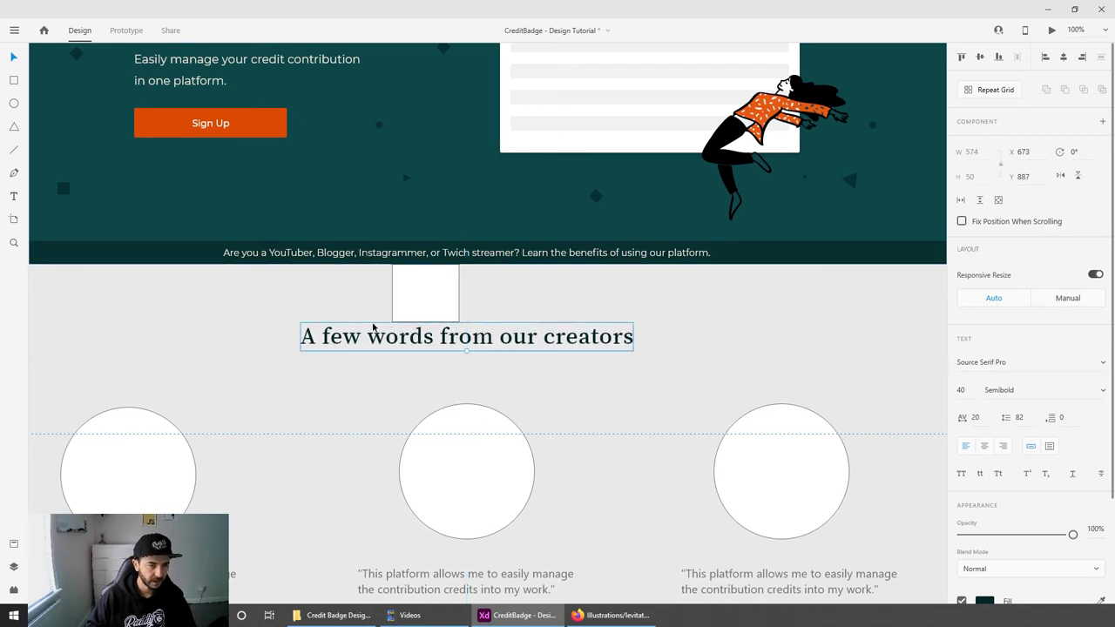
key("ctrl+equal")
key("ctrl+equal")
key("ctrl+equal")
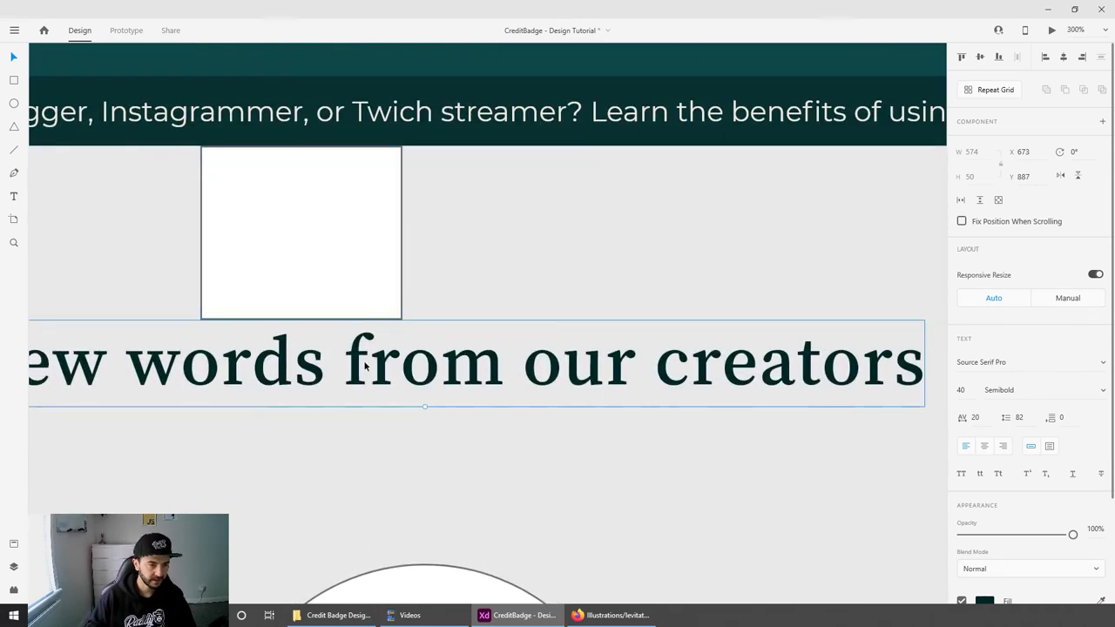
left_click_drag(364, 366, 363, 357)
key("ctrl+z")
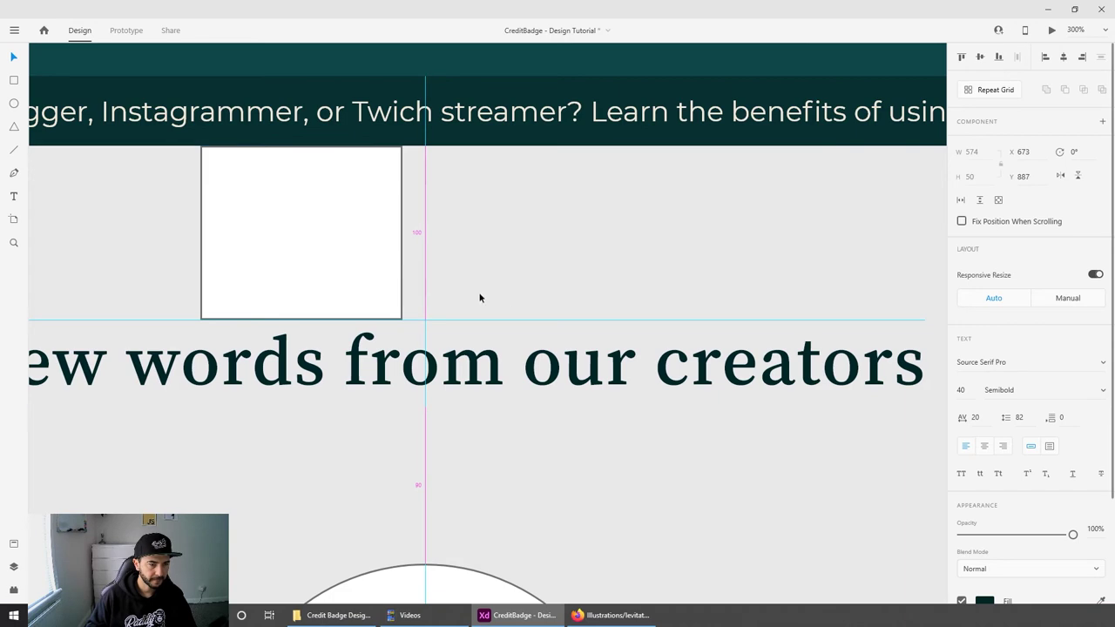
scroll(480, 293, "down", 6)
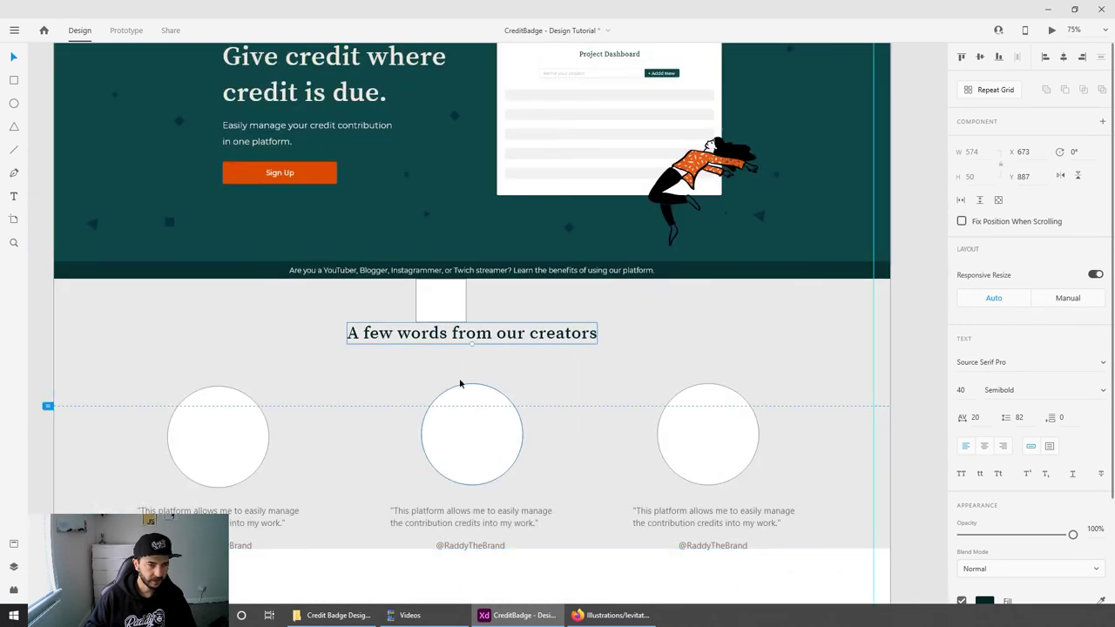
left_click_drag(444, 301, 595, 526)
key("ctrl+minus")
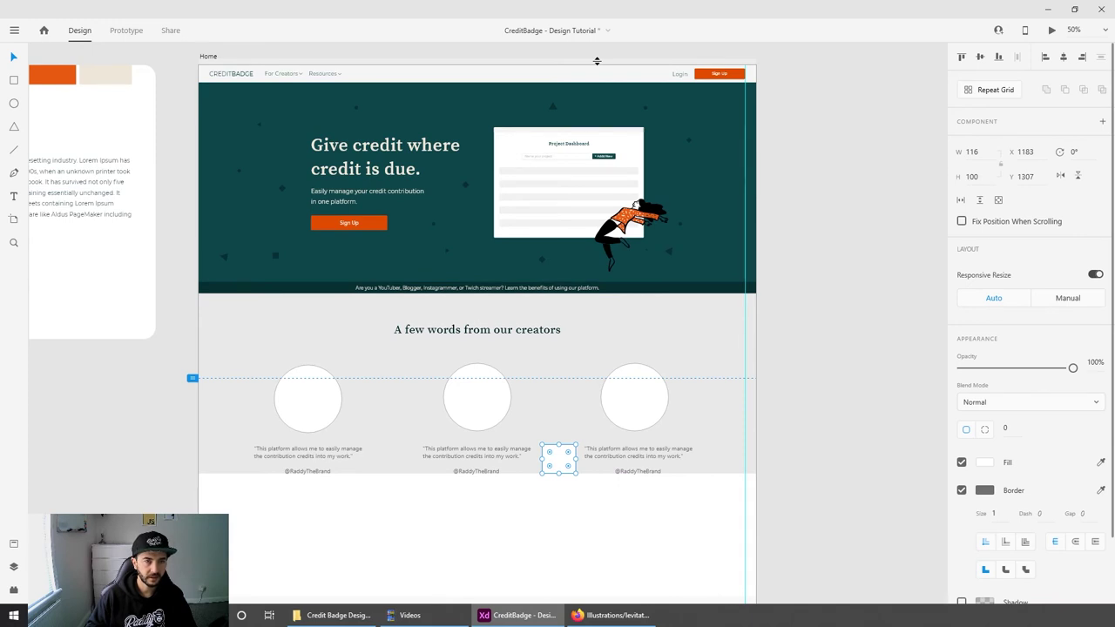
Step: Place a horizontal guide at Y 887 along the heading's top edge
left_click_drag(596, 61, 615, 323)
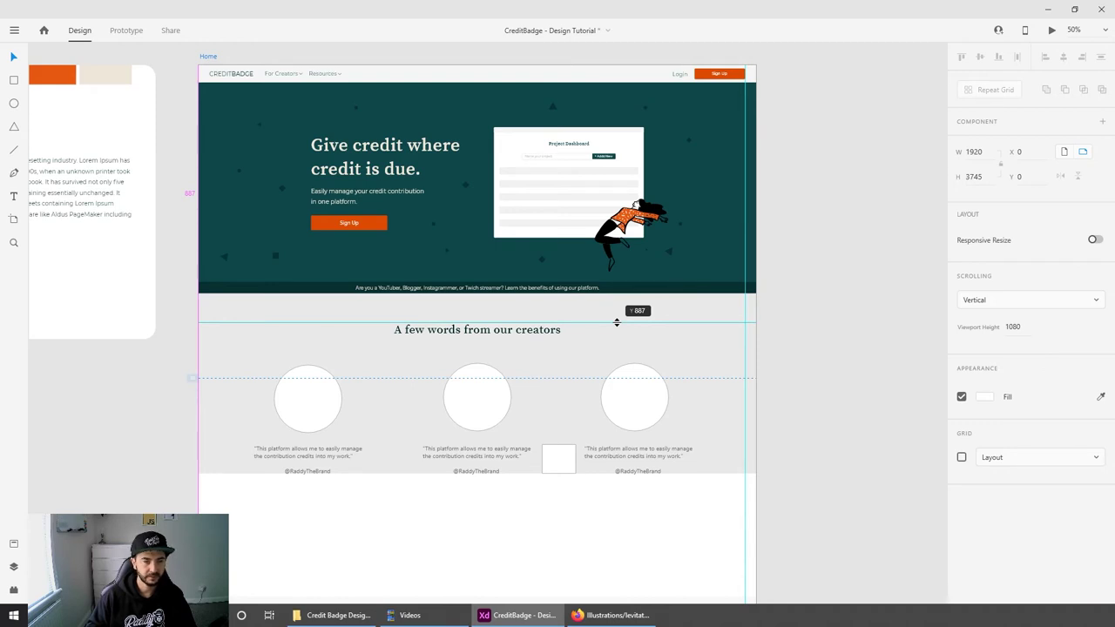
left_click_drag(616, 322, 622, 319)
left_click(793, 365)
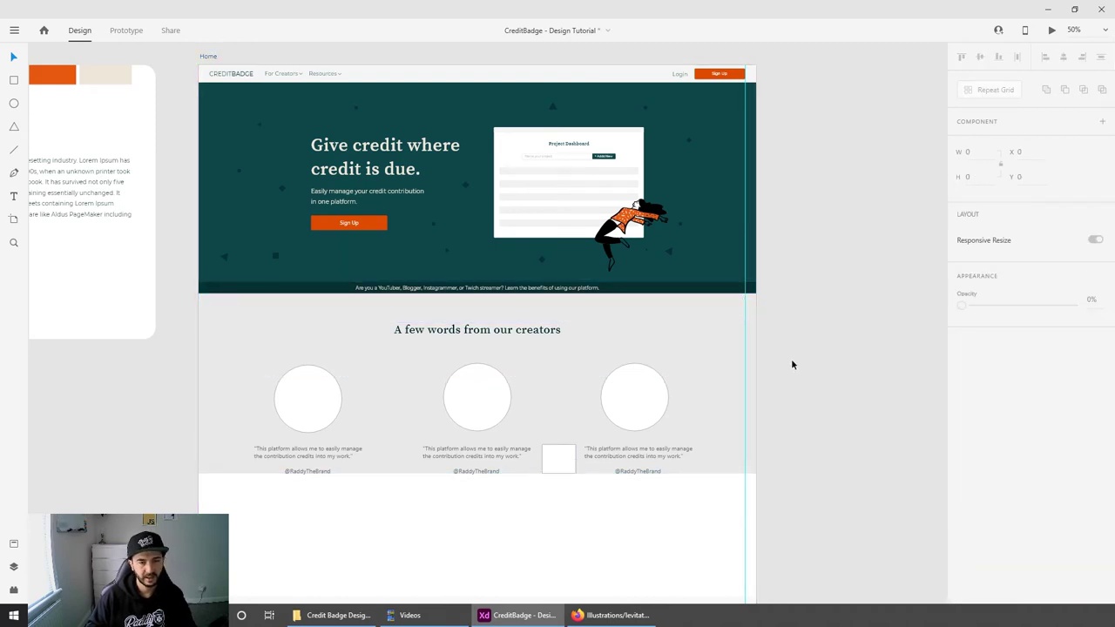
key("ctrl+equal")
scroll(514, 438, "down", 2)
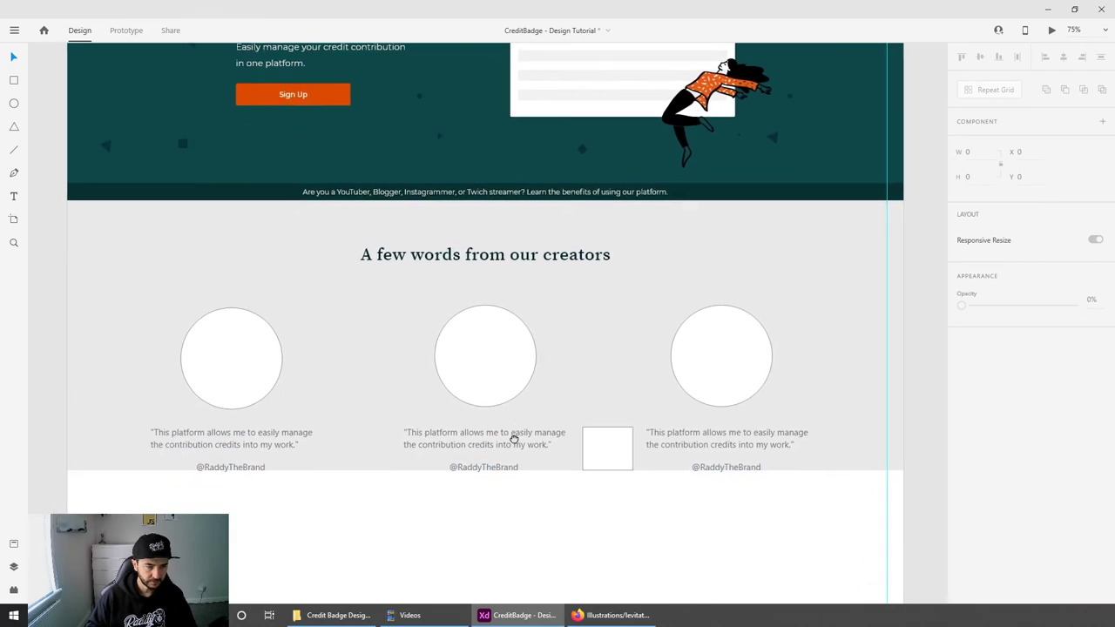
key("ctrl+equal")
key("Tab")
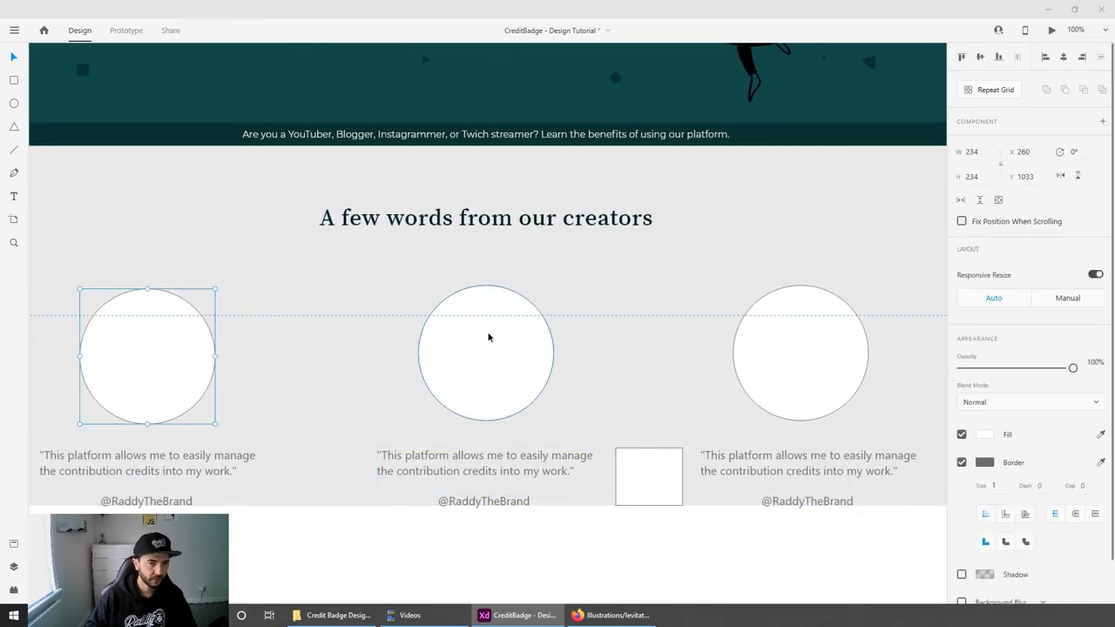
Step: Shrink the left circle and set the middle circle to 127 × 127
left_click(488, 338)
left_click(186, 361)
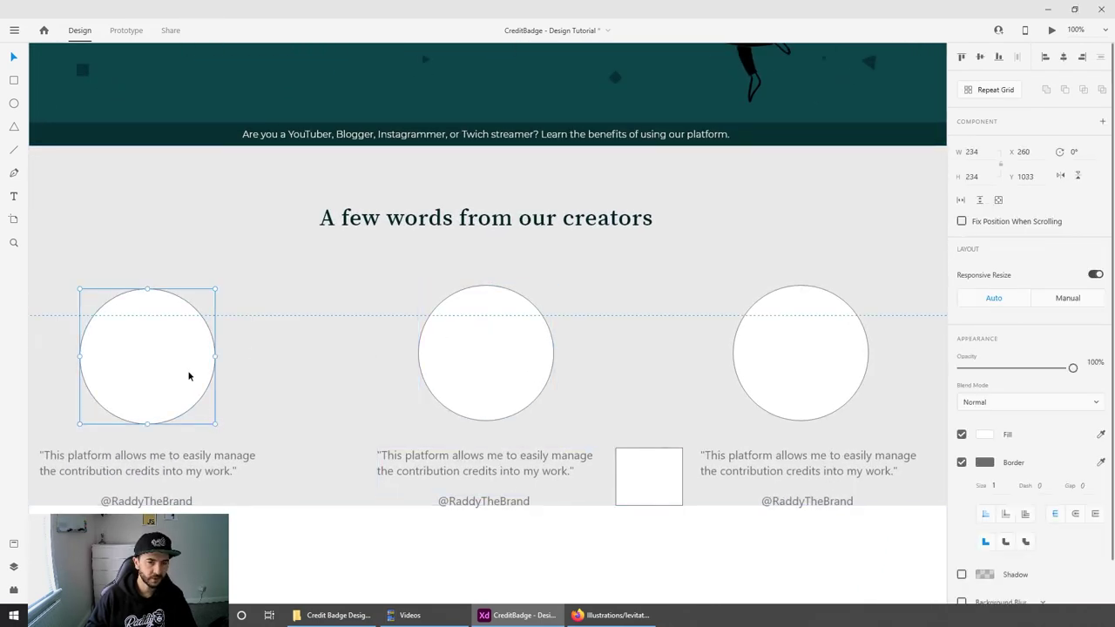
left_click_drag(215, 424, 163, 363)
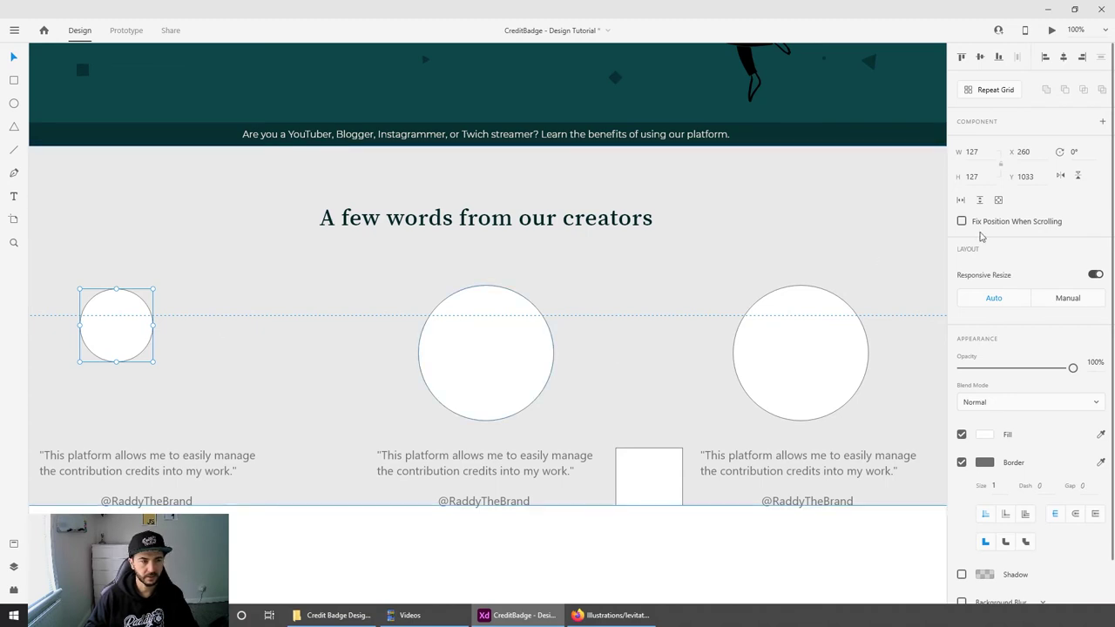
left_click(531, 348)
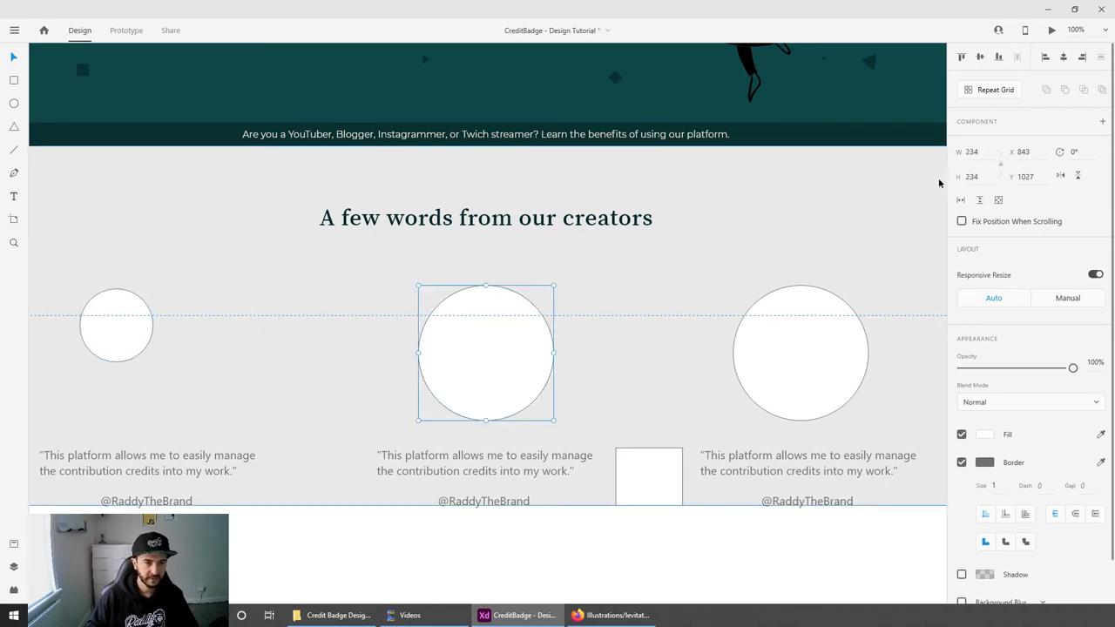
left_click(986, 151)
type("127")
key("Return")
left_click(988, 176)
type("127")
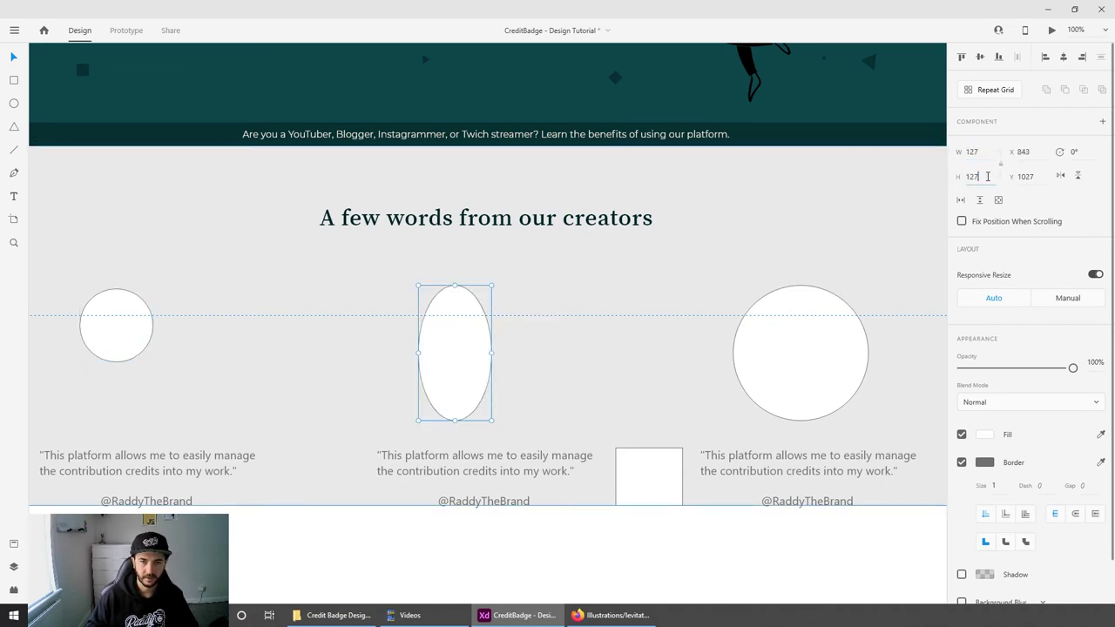
key("Return")
Step: Set the right testimonial circle to 127 × 127
left_click(837, 345)
left_click(986, 152)
type("127")
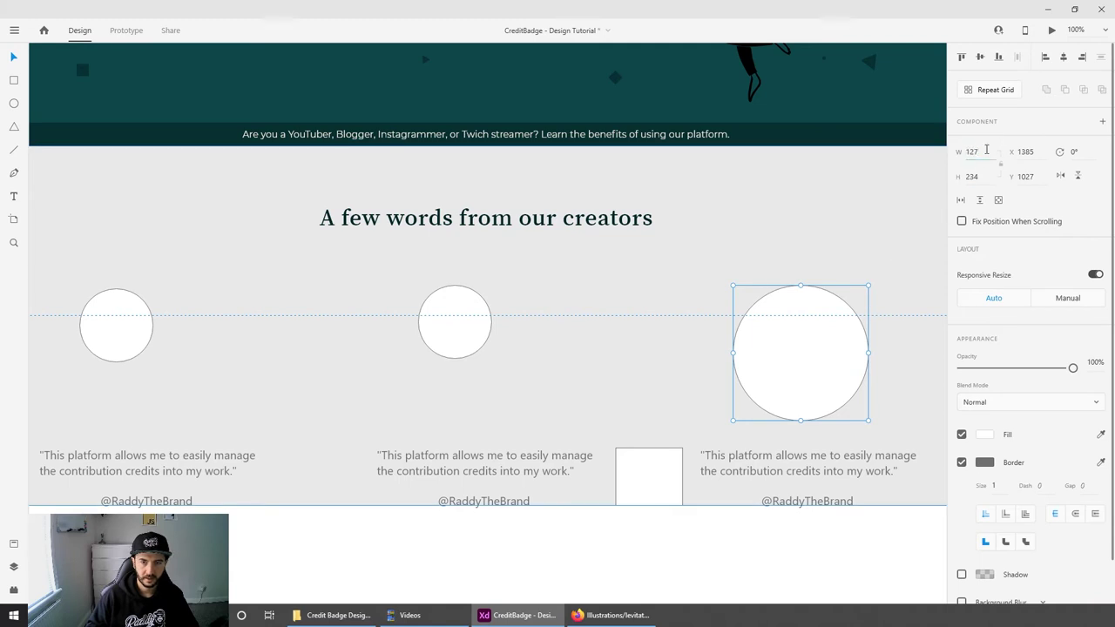
key("Return")
left_click(984, 176)
type("127")
key("Return")
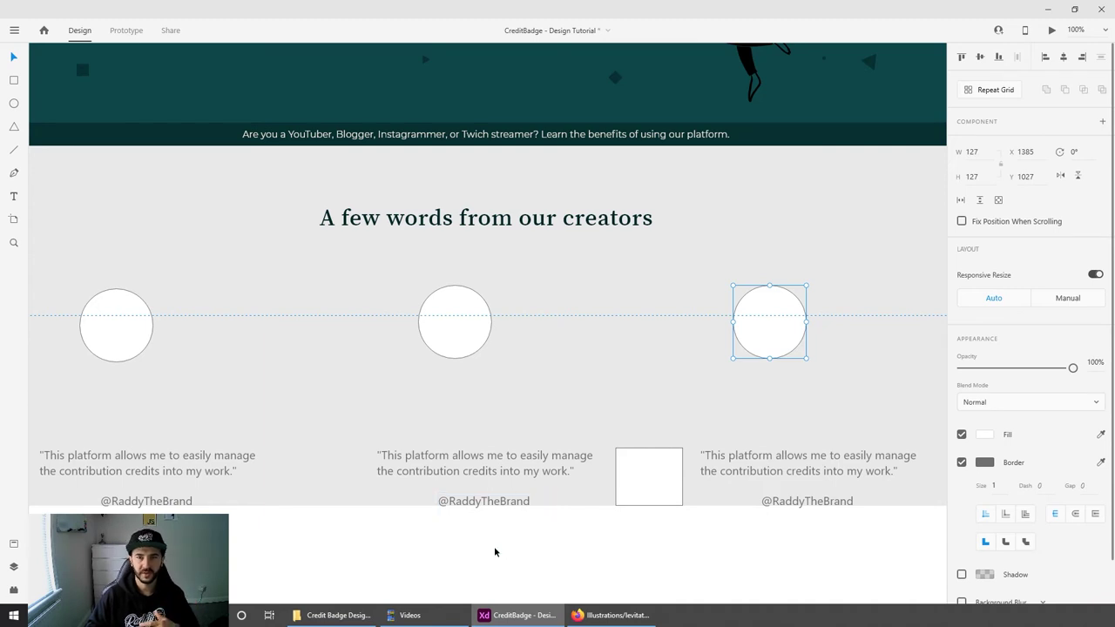
key("Escape")
key("ctrl+minus")
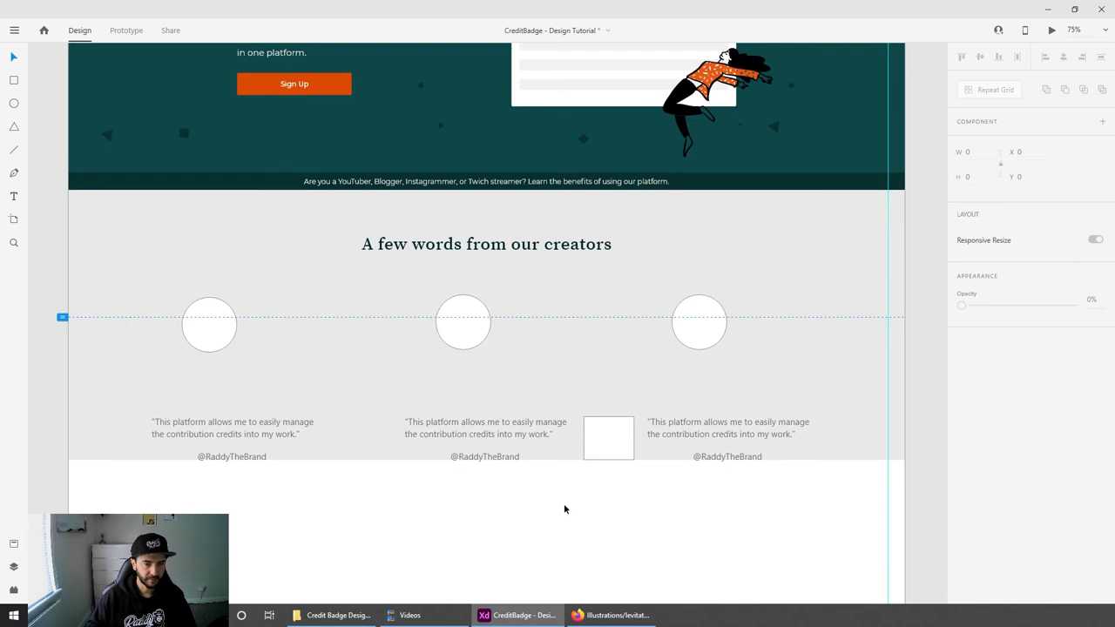
Step: Turn on the Home artboard's 12-column layout grid
left_click(653, 486)
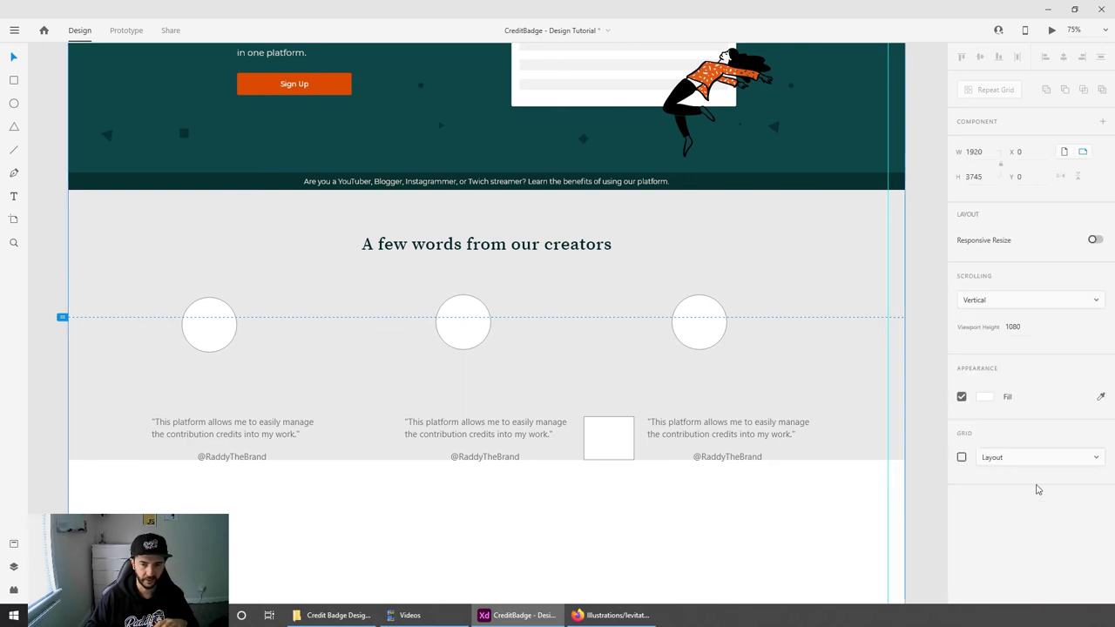
left_click(962, 458)
left_click(762, 513)
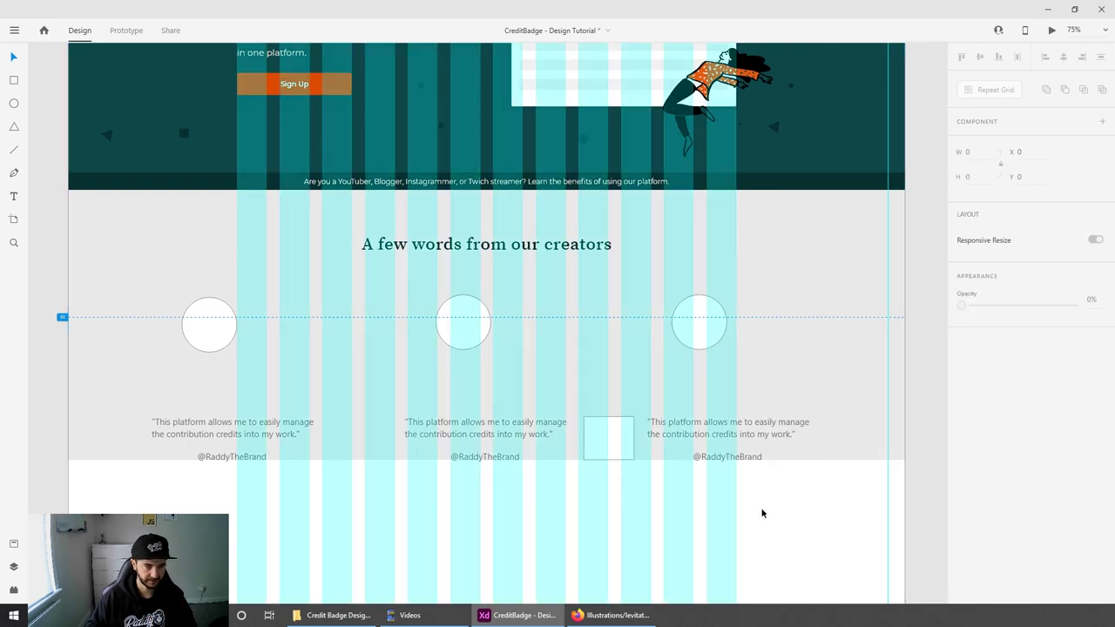
key("ctrl+1")
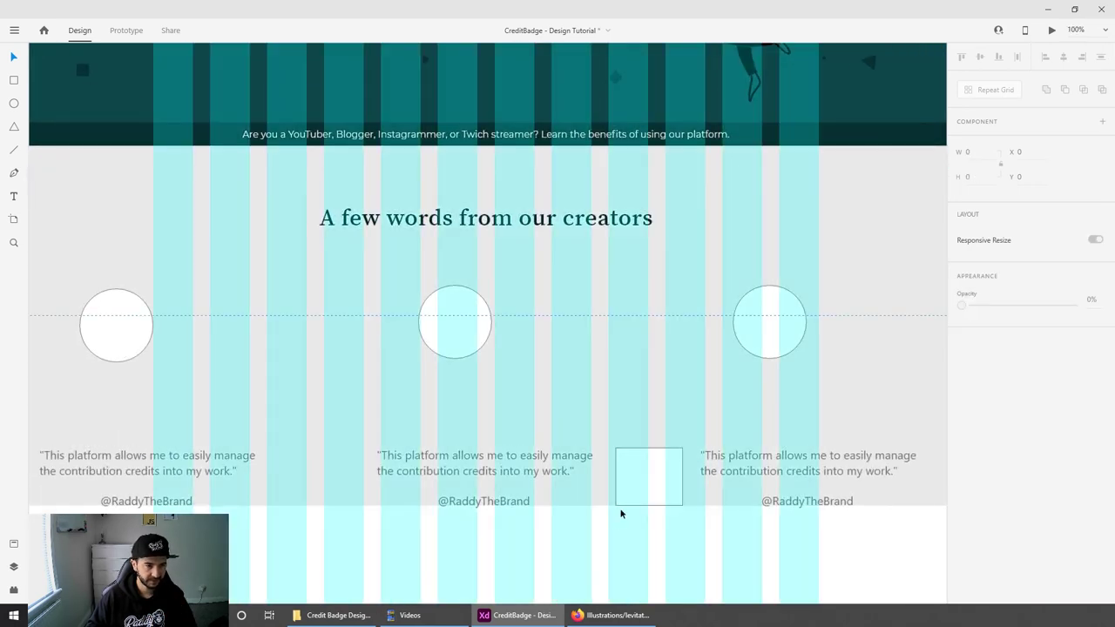
left_click_drag(621, 514, 664, 445)
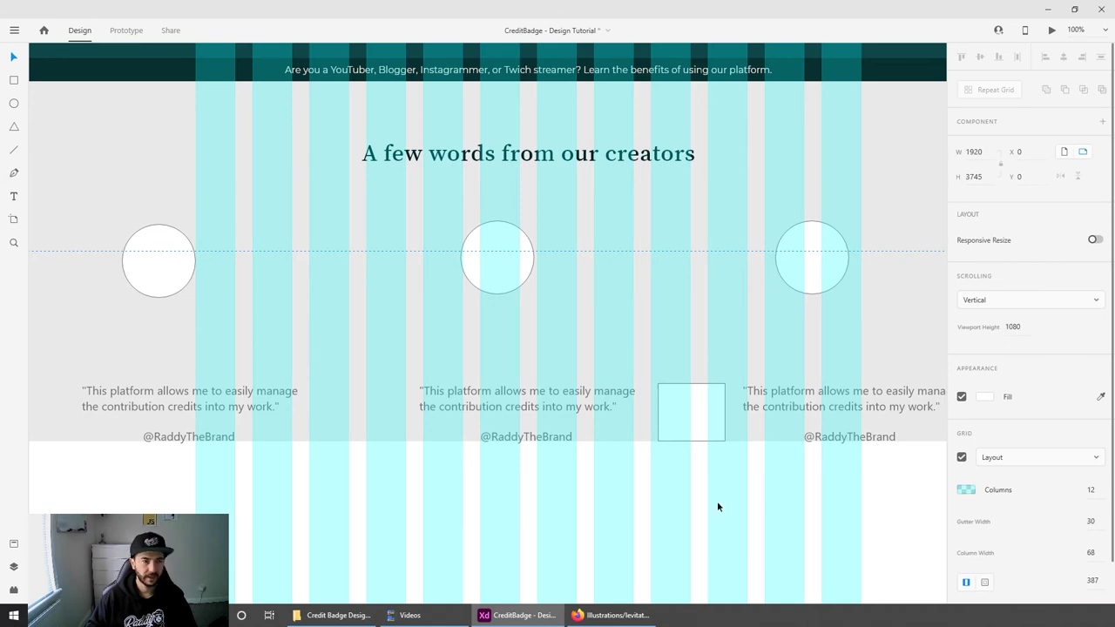
Step: Draw a thin column-spanning bar, centre each circle beneath it, and move the left quote under its circle
left_click(11, 84)
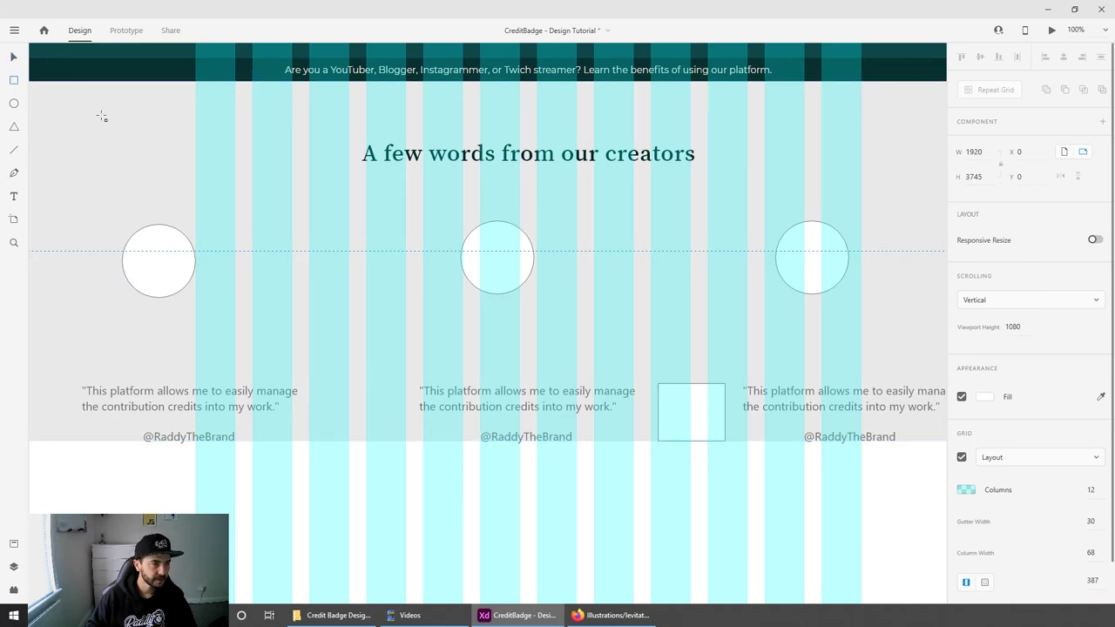
mouse_move(195, 200)
left_mouse_down()
mouse_move(296, 271)
mouse_move(405, 277)
left_mouse_up()
mouse_move(302, 274)
left_mouse_down()
mouse_move(305, 219)
mouse_move(774, 208)
left_mouse_up()
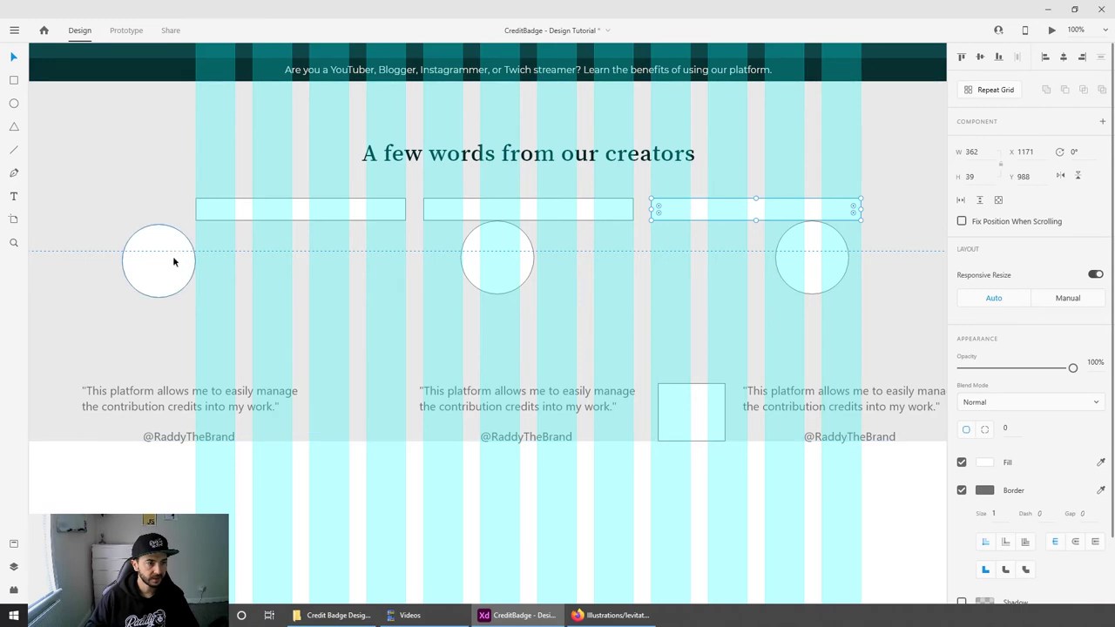
left_click_drag(171, 269, 305, 266)
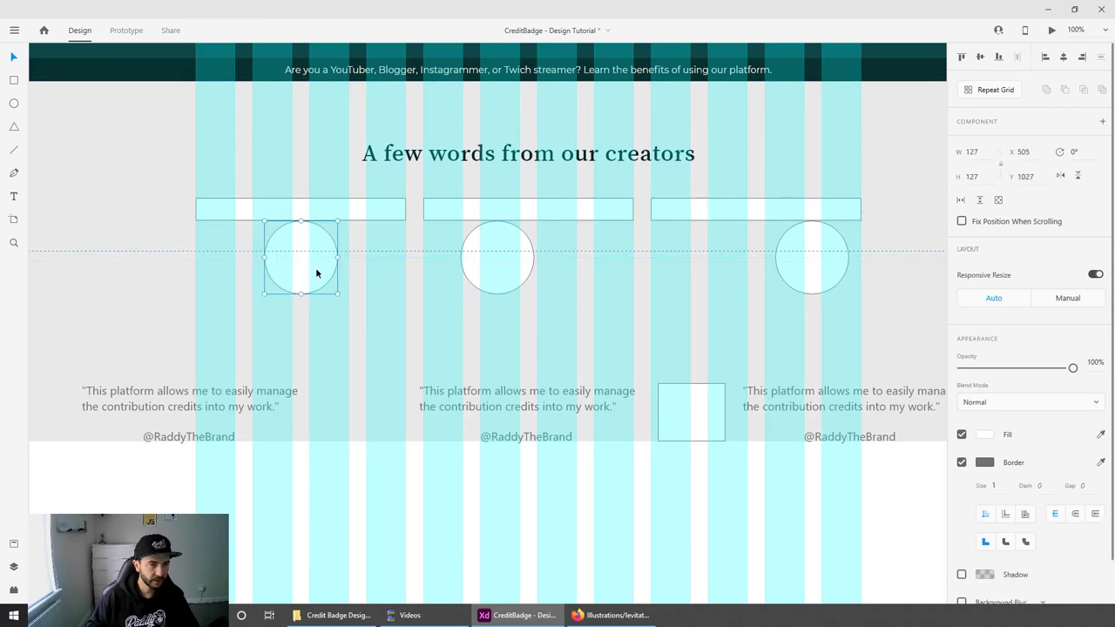
left_click_drag(502, 264, 538, 261)
left_click(784, 267)
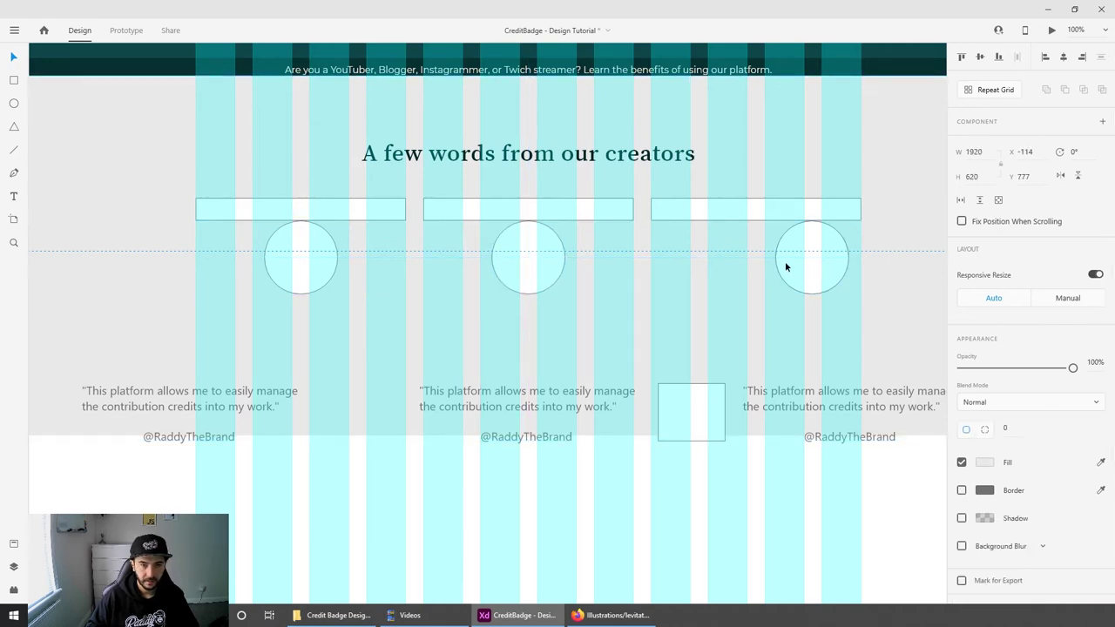
left_click_drag(794, 264, 767, 269)
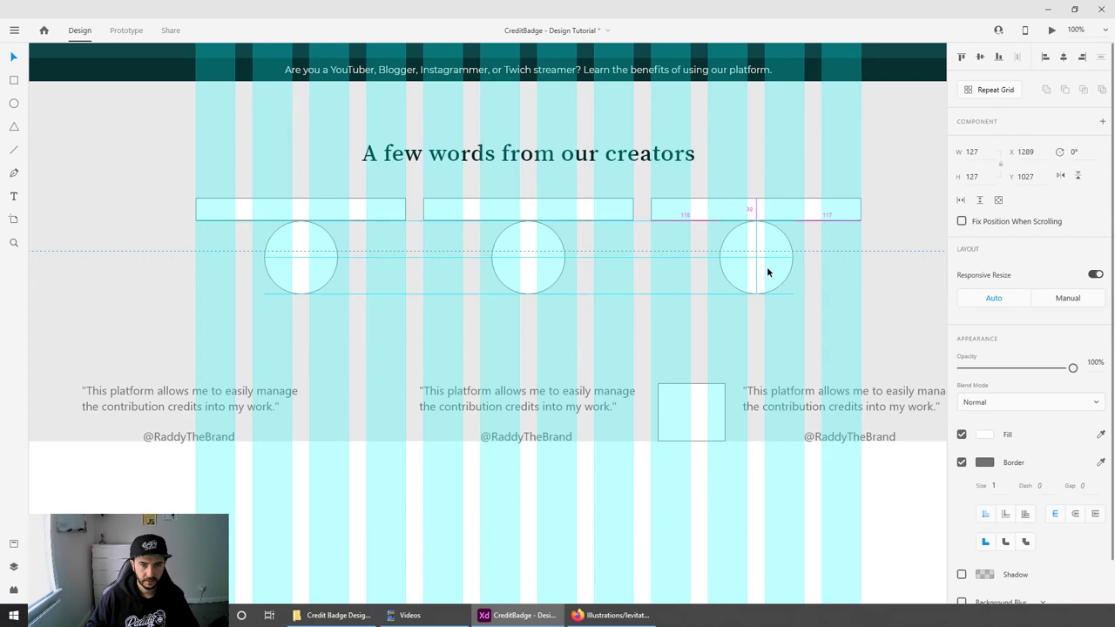
left_click(105, 463)
left_click_drag(165, 393, 296, 339)
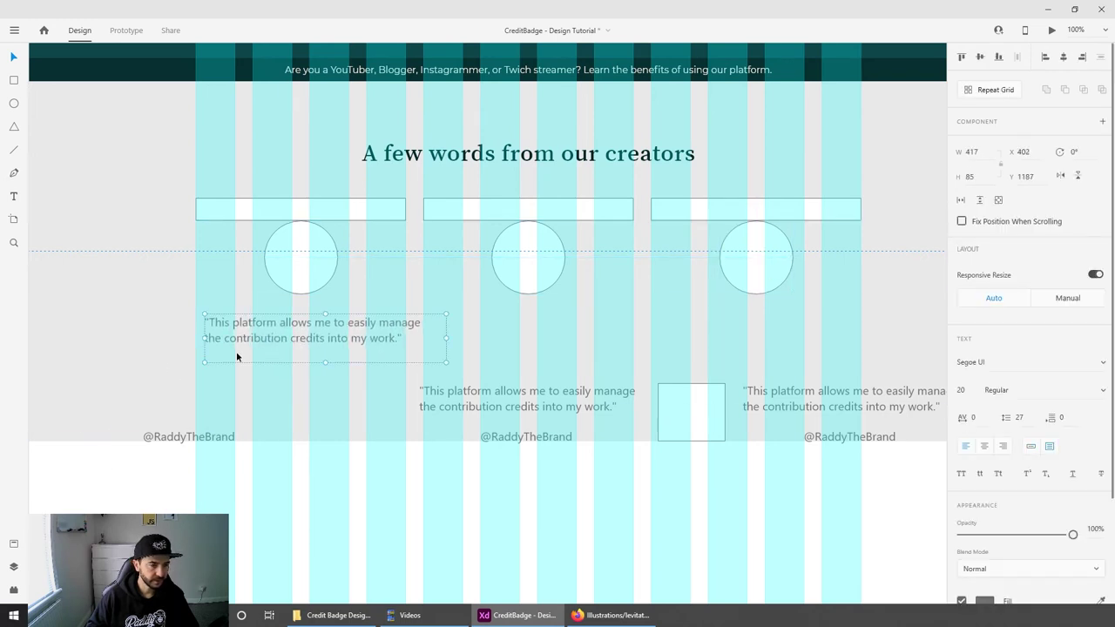
Step: Apply the Montserrat Paragraph style to the first quote, centre-align it and narrow its text box
left_click(14, 543)
left_click(87, 256)
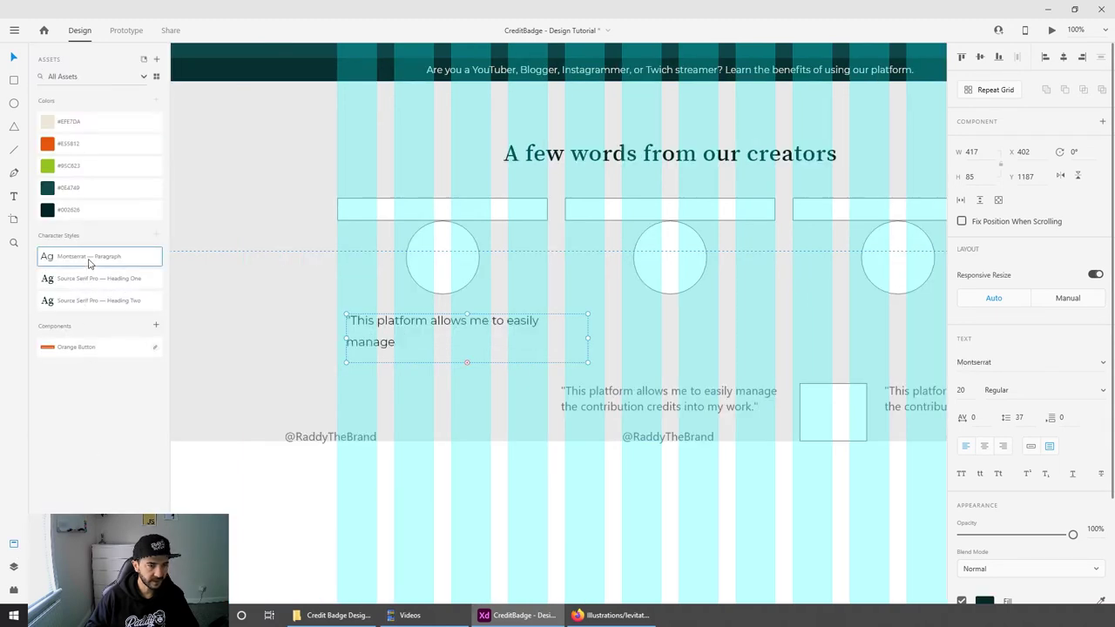
double_click(455, 331)
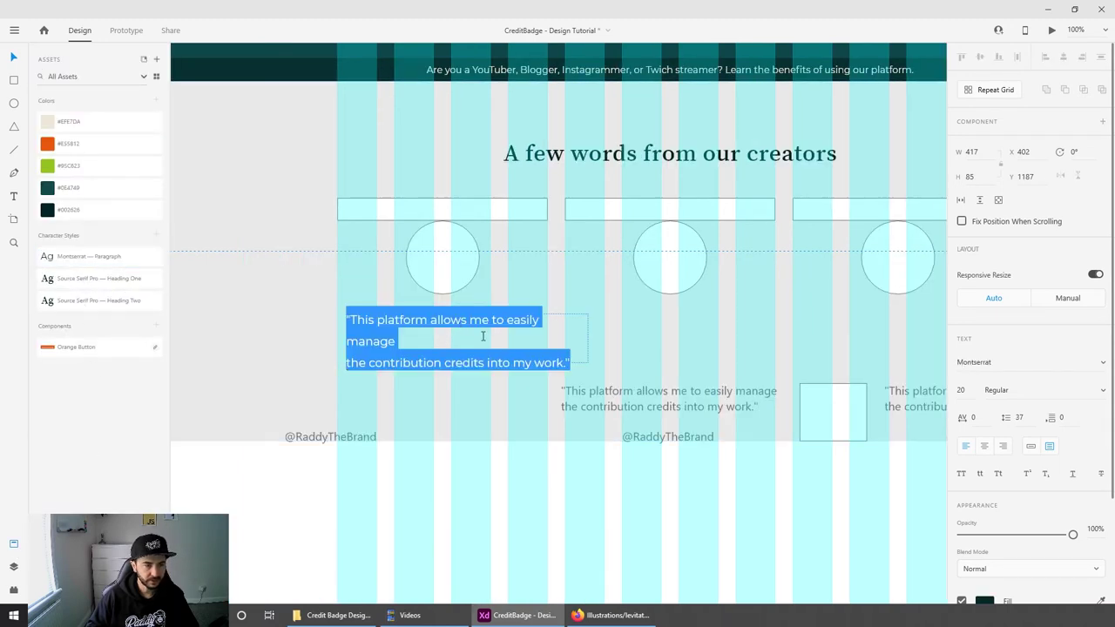
left_click(986, 447)
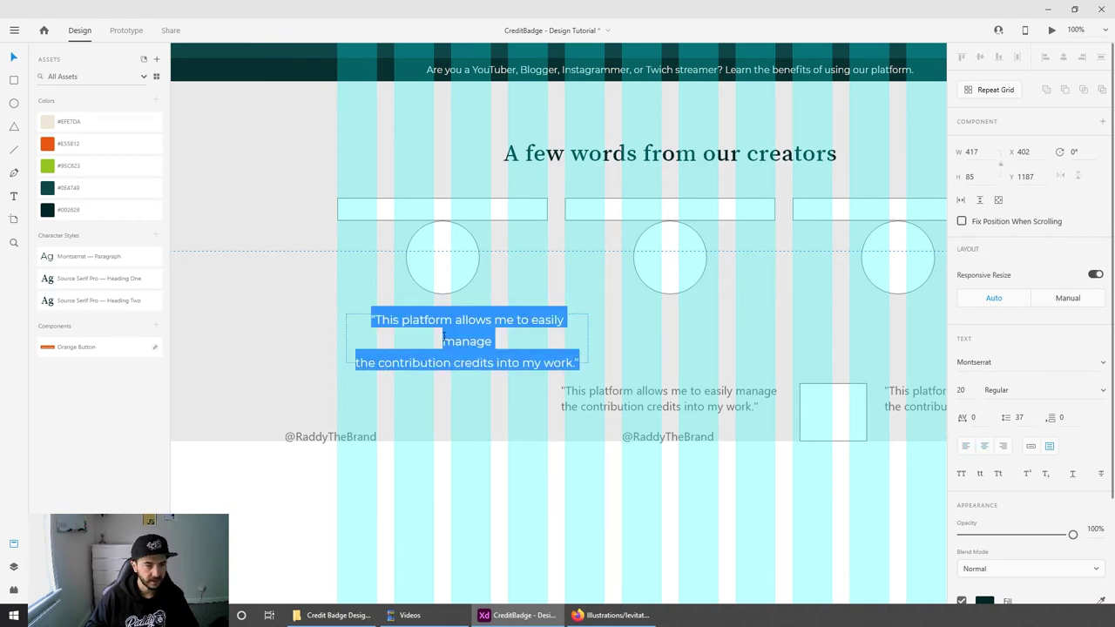
key("Escape")
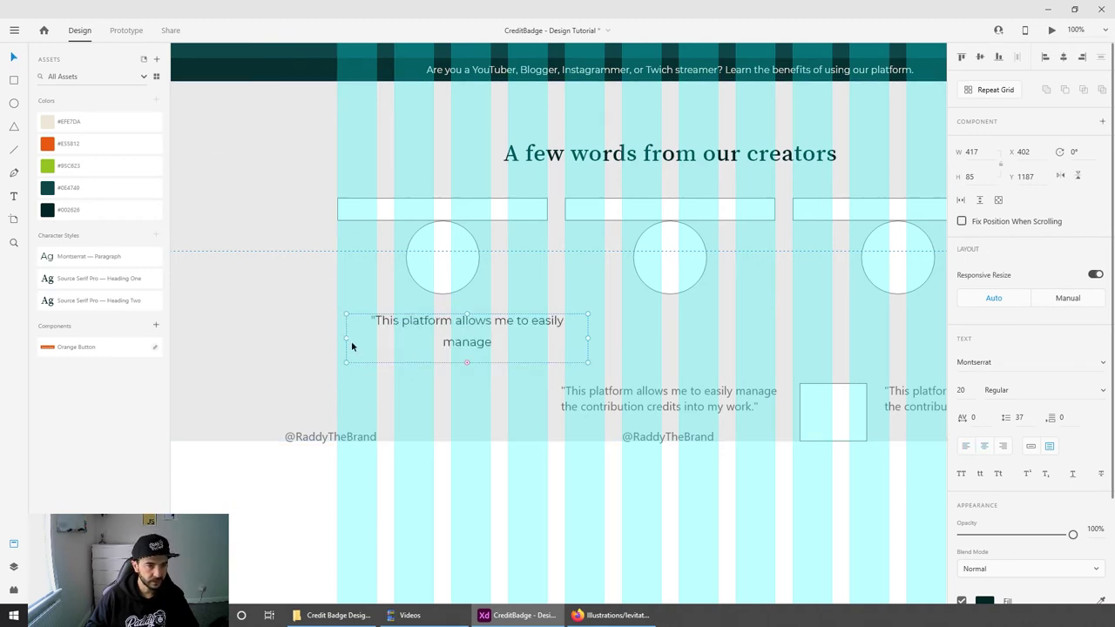
left_click_drag(345, 337, 337, 337)
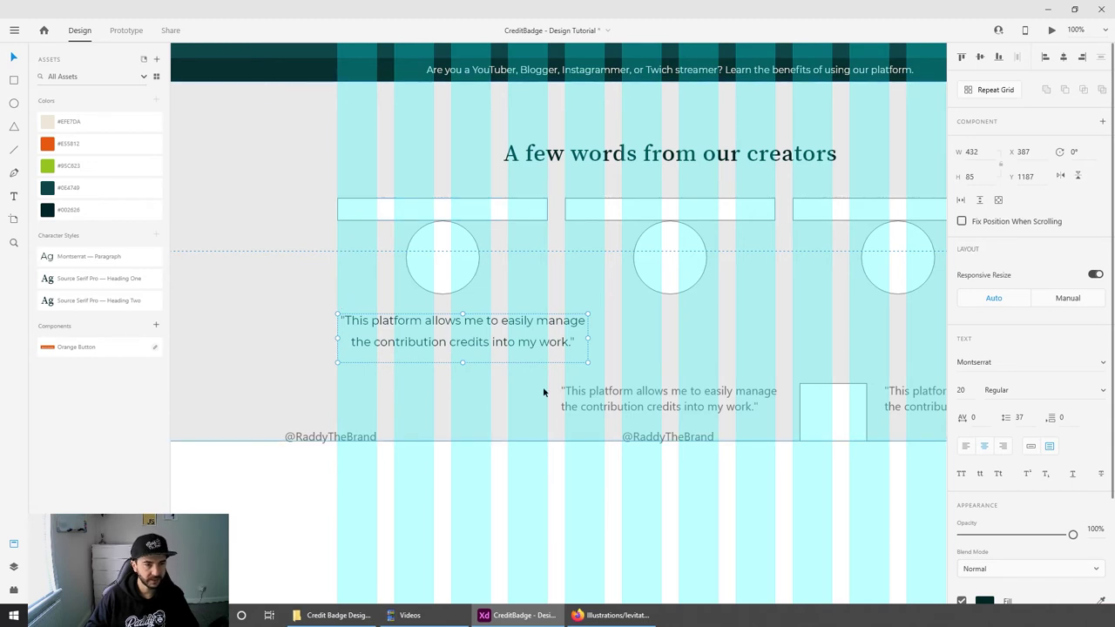
left_click_drag(589, 337, 546, 336)
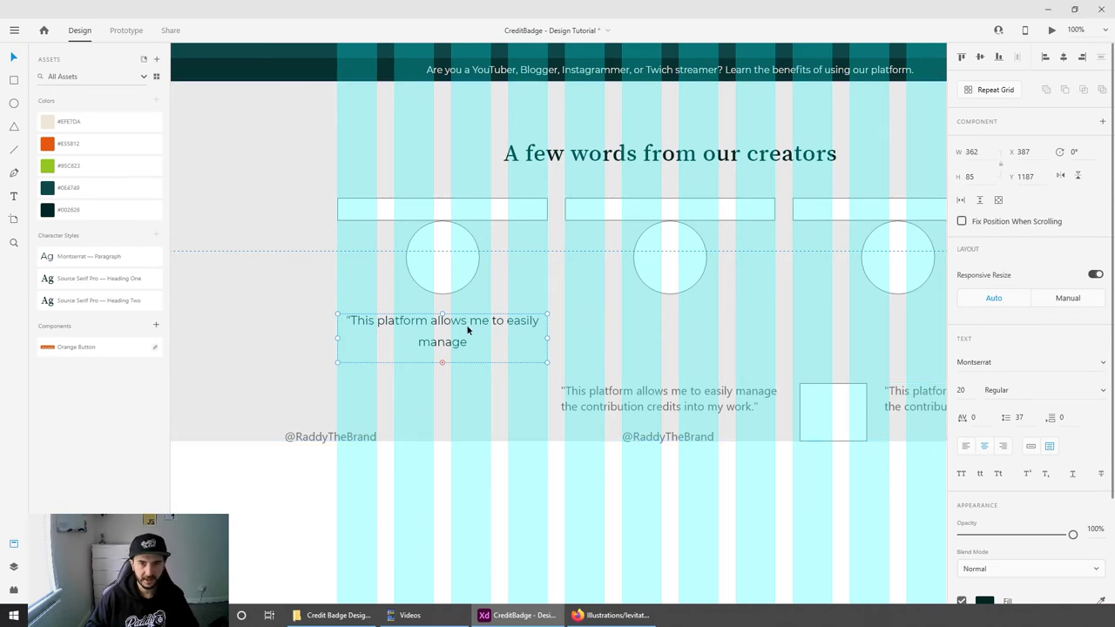
left_click(963, 390)
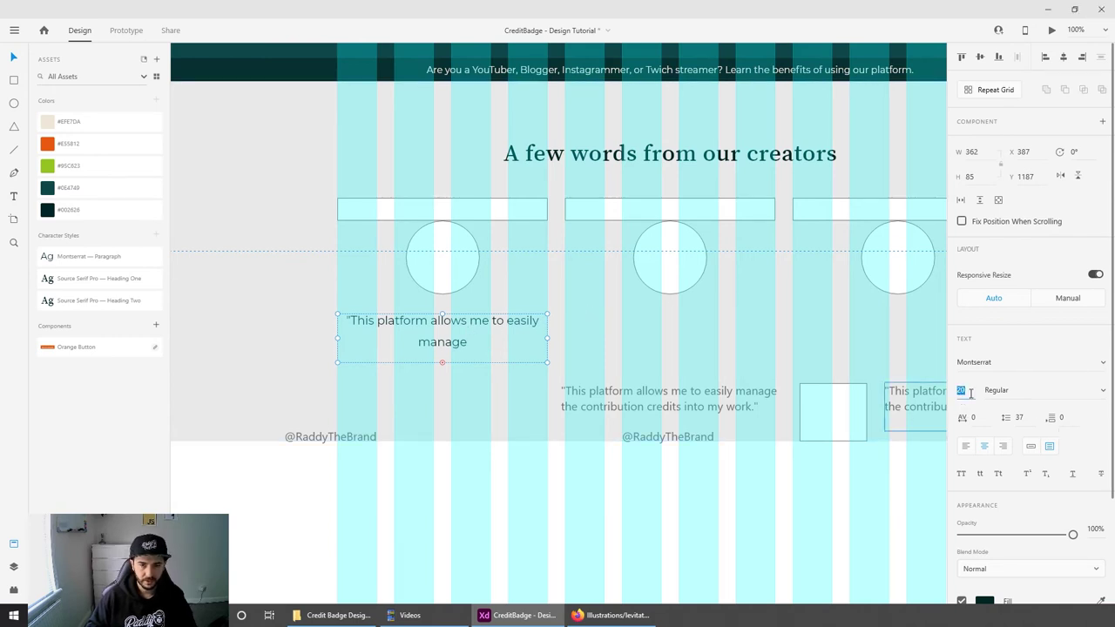
key("Down")
key("Down")
key("Down")
key("Down")
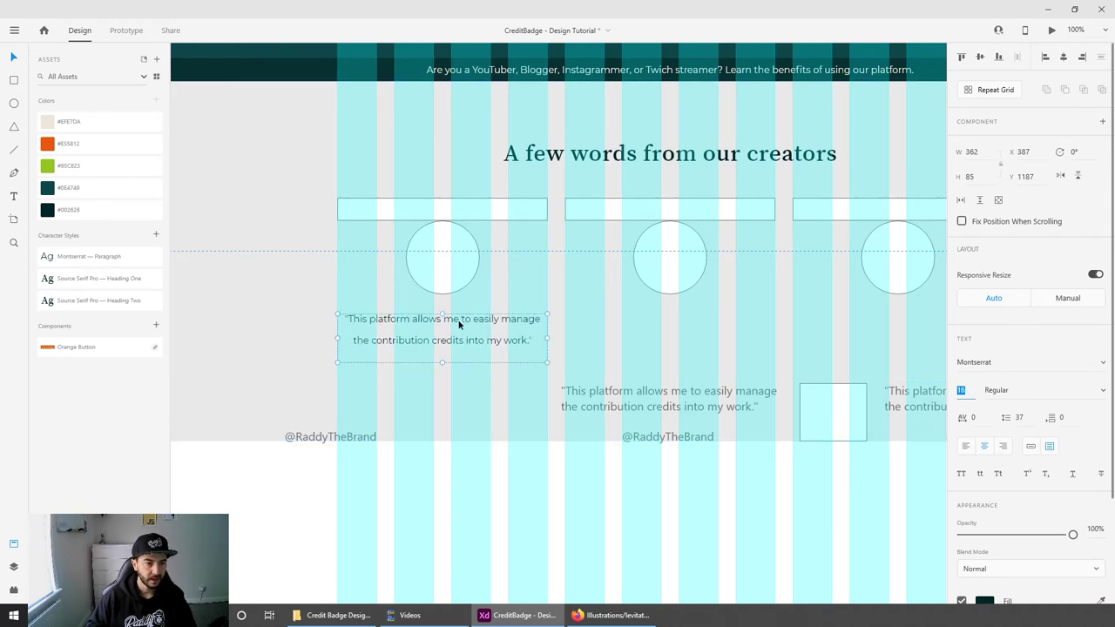
key("shift+Up")
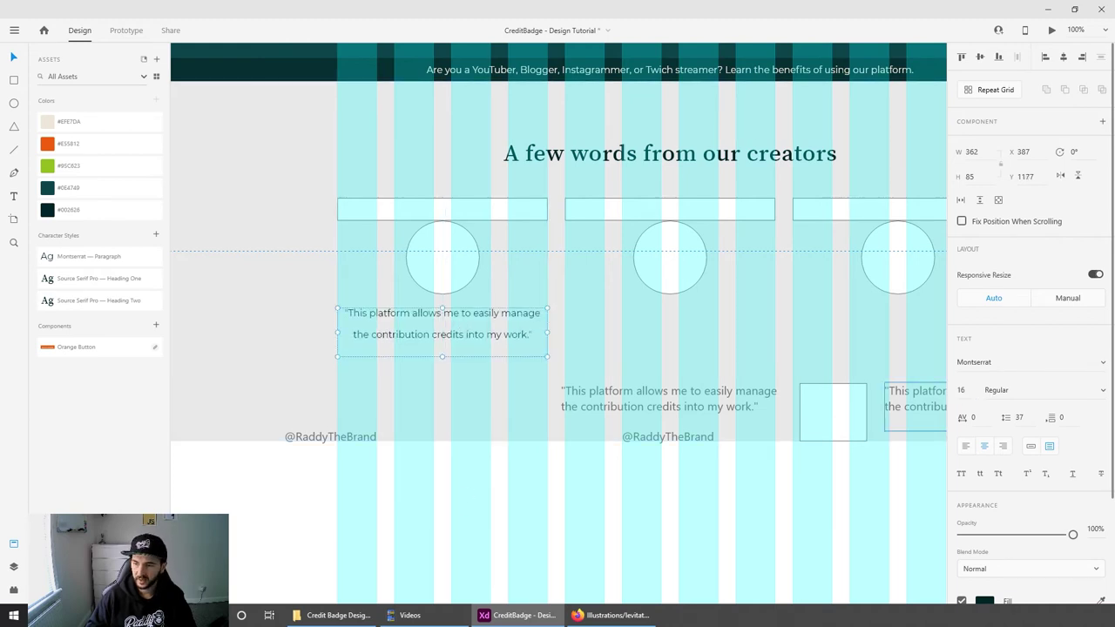
left_click_drag(481, 319, 480, 326)
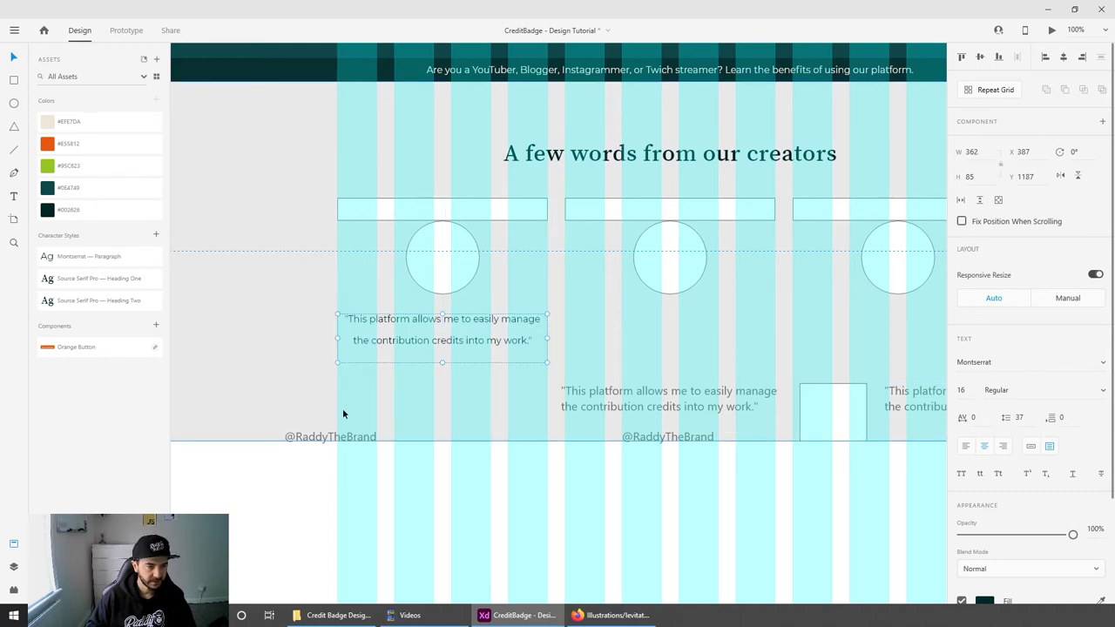
left_click_drag(344, 437, 453, 374)
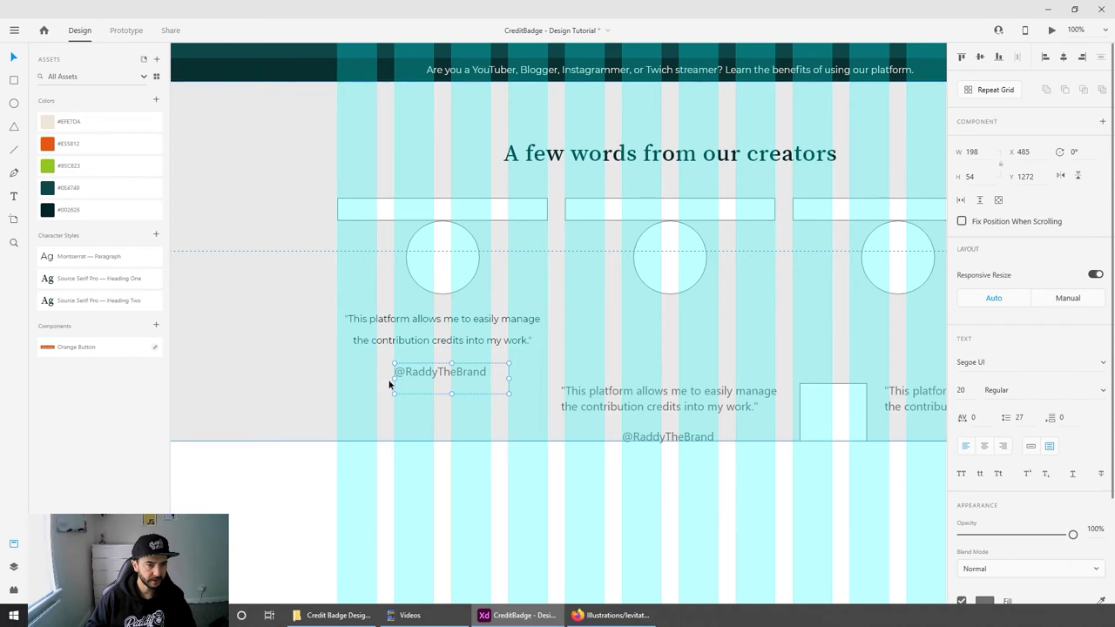
left_click_drag(511, 377, 549, 376)
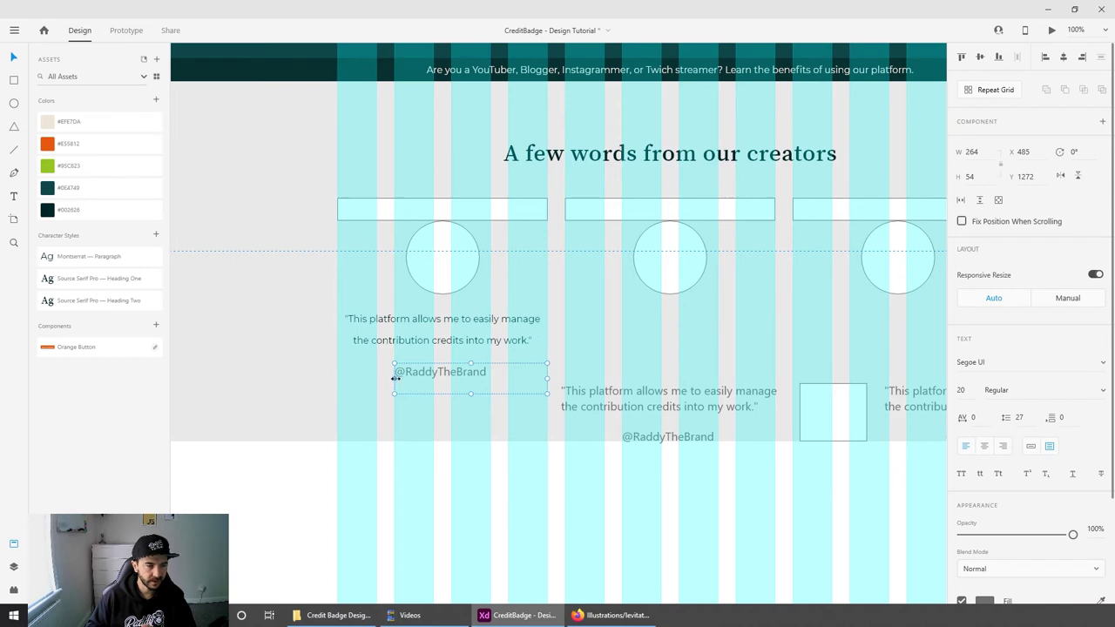
left_click_drag(396, 377, 337, 376)
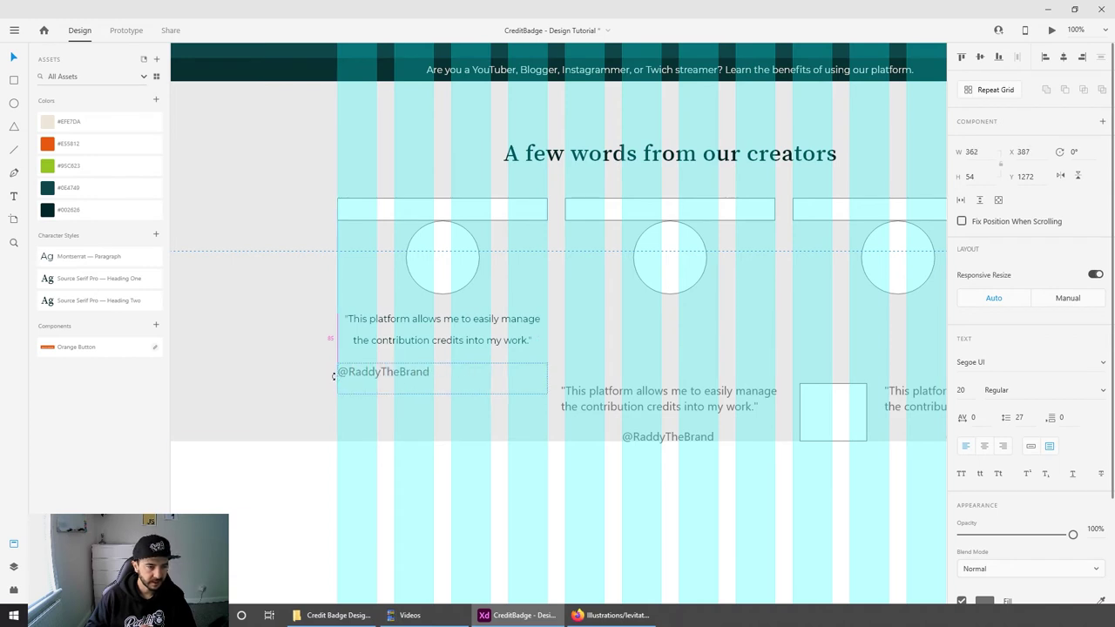
left_click(984, 446)
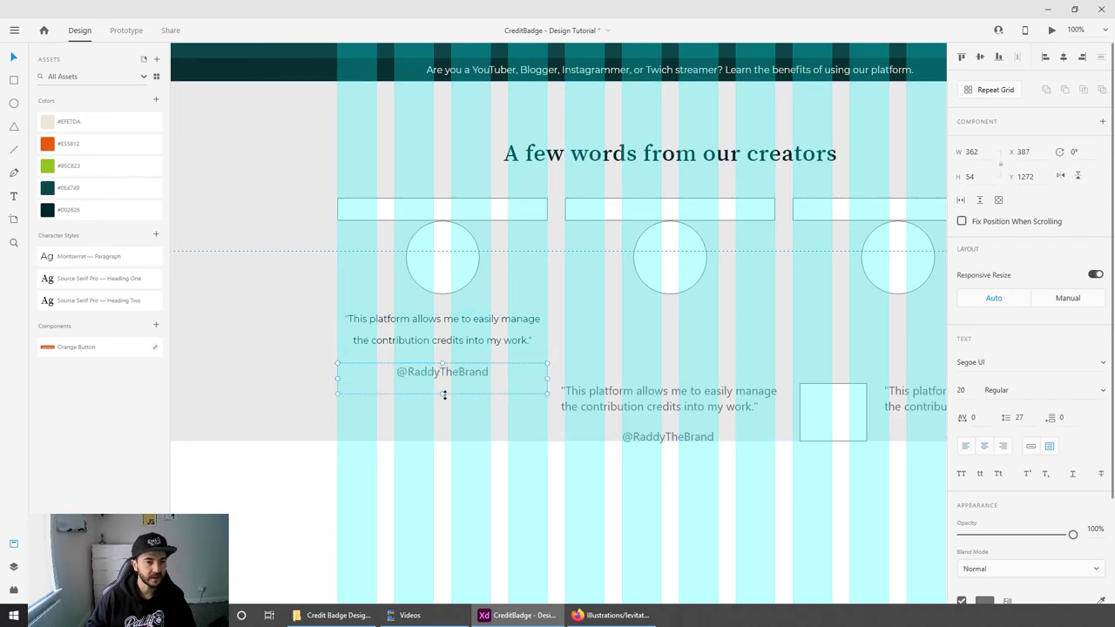
left_click_drag(442, 395, 436, 380)
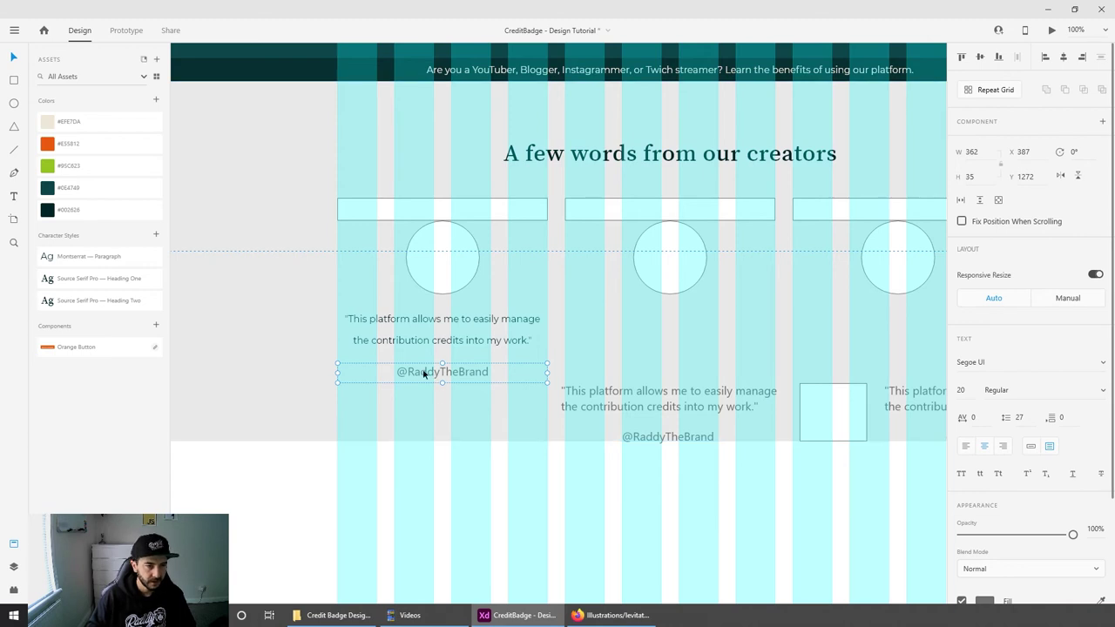
left_click_drag(442, 376, 443, 371)
Step: Resize the small square spacer rectangle to 110×100 at the section's left
left_click(282, 377)
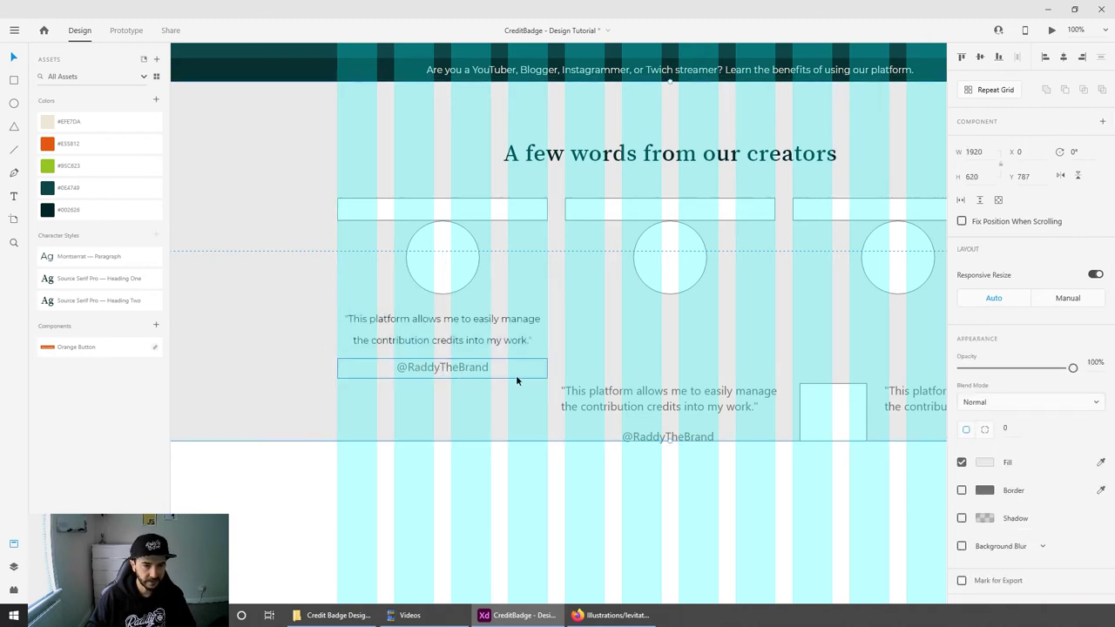
left_click(832, 403)
left_click_drag(800, 412, 273, 413)
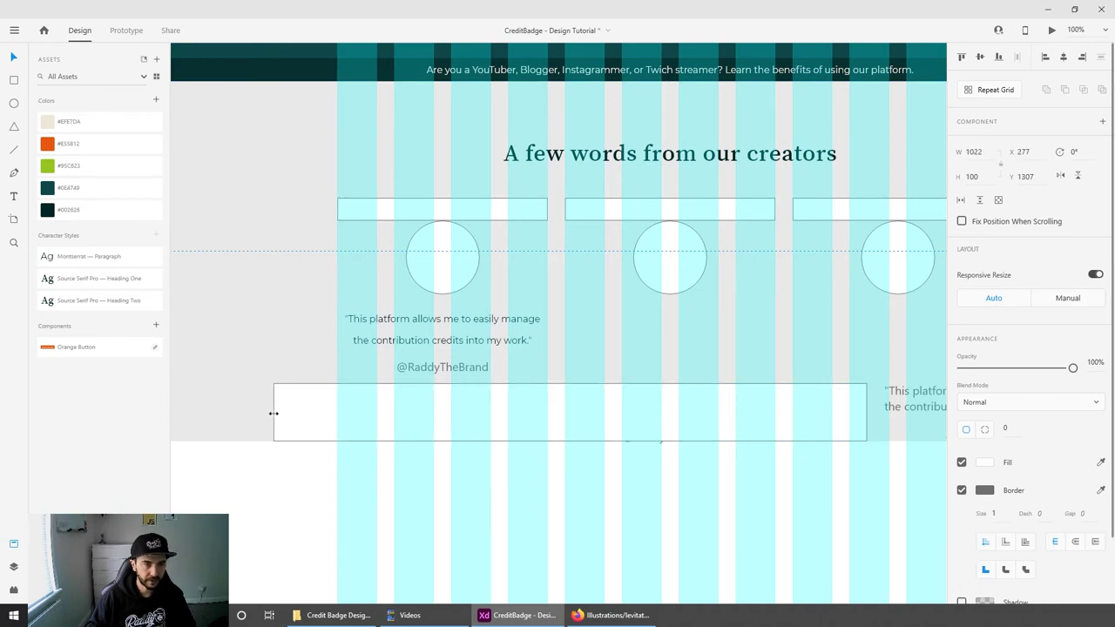
key("ctrl+z")
scroll(547, 423, "up", 2)
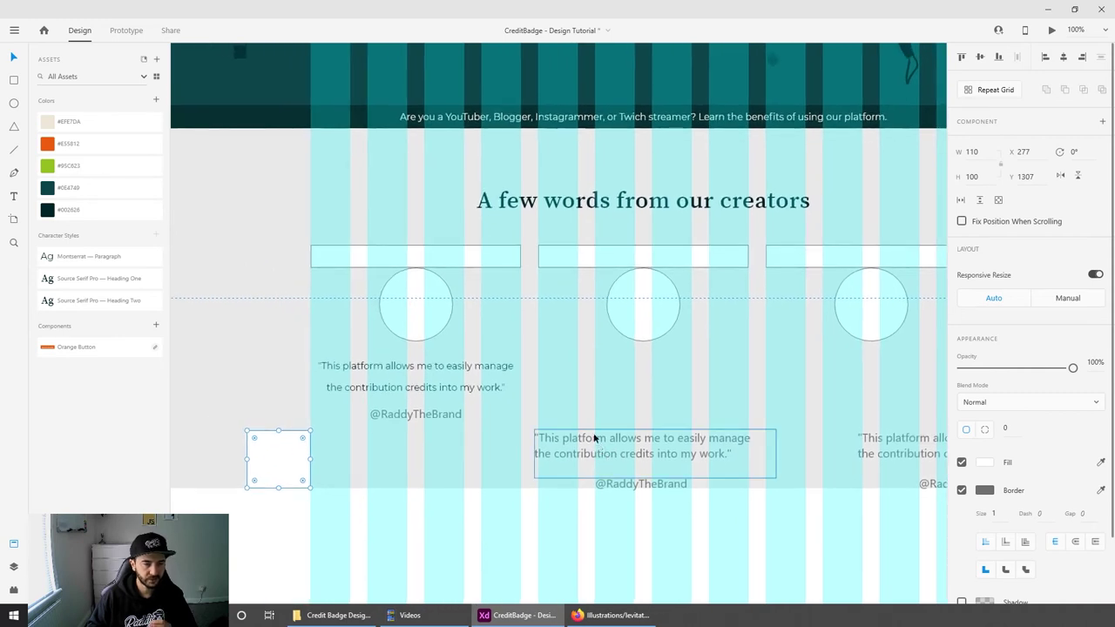
Step: Select all three portrait circles and launch the UI Faces plugin
left_click(406, 316)
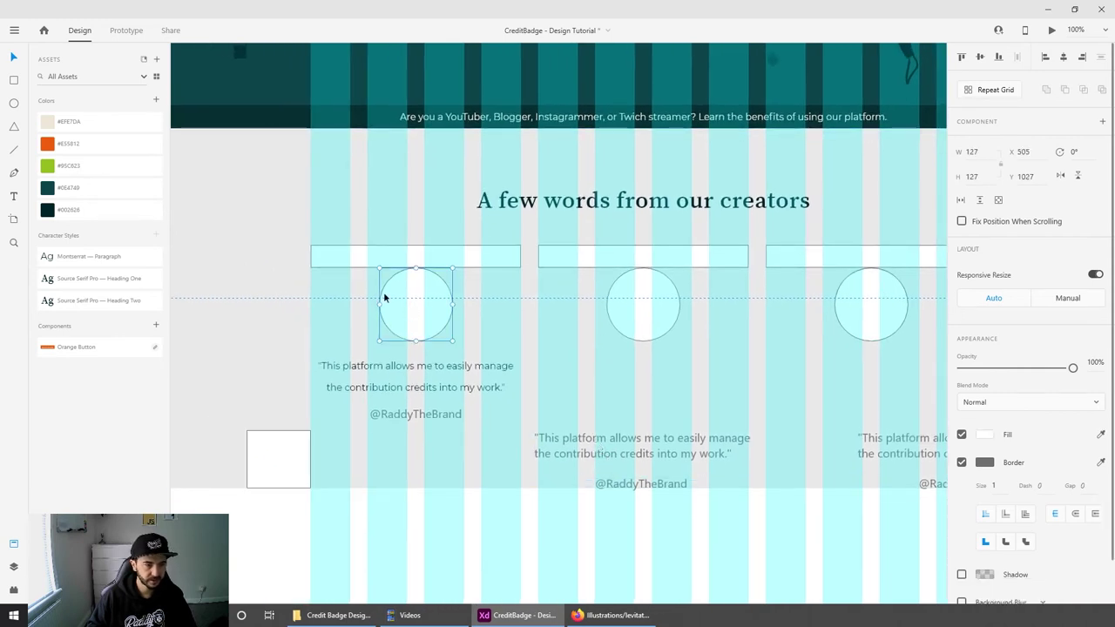
left_click(14, 589)
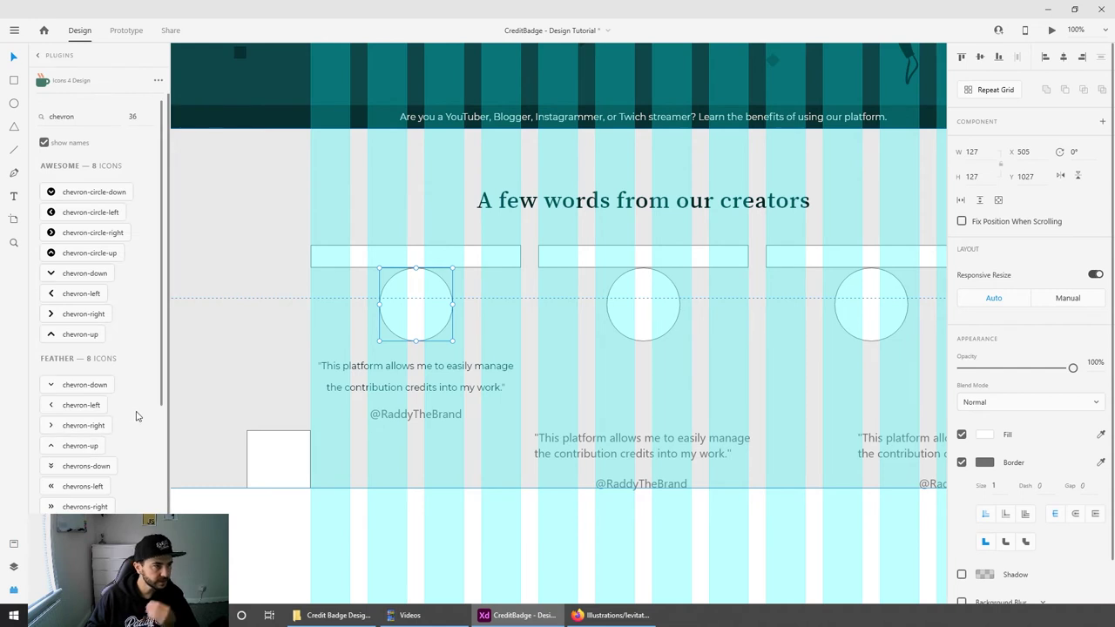
left_click(39, 56)
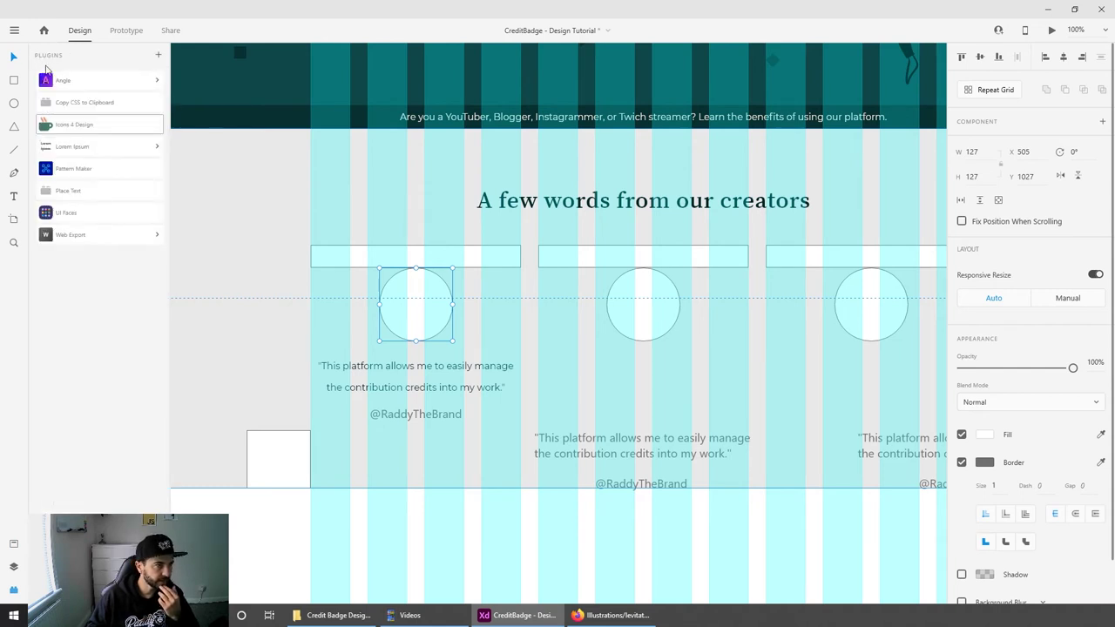
left_click(85, 219)
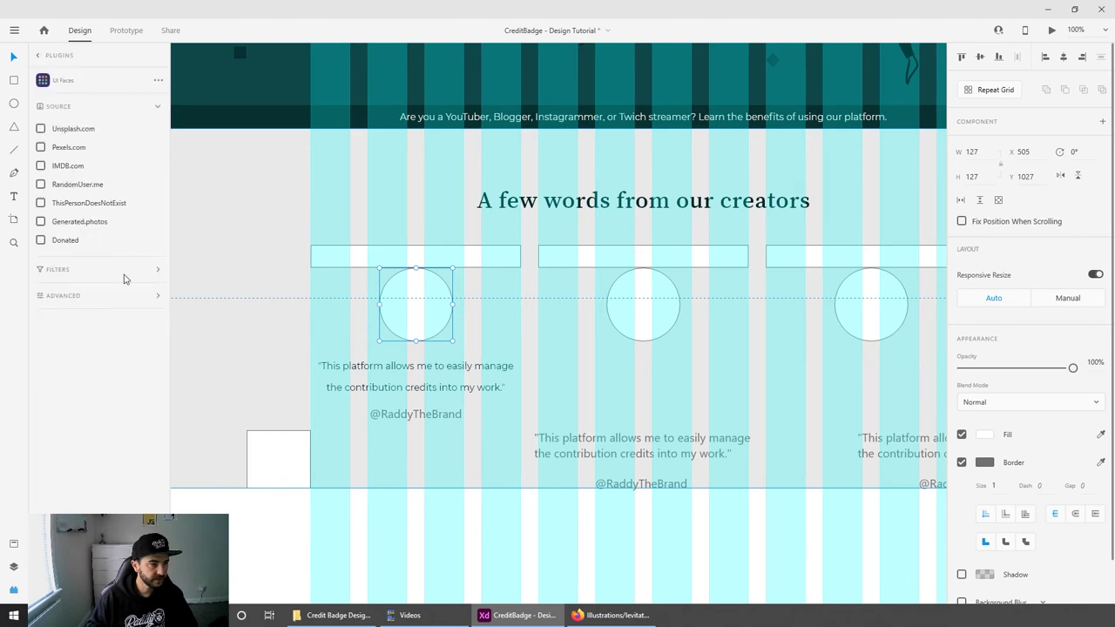
left_click(622, 311, "shift")
left_click(858, 311, "shift")
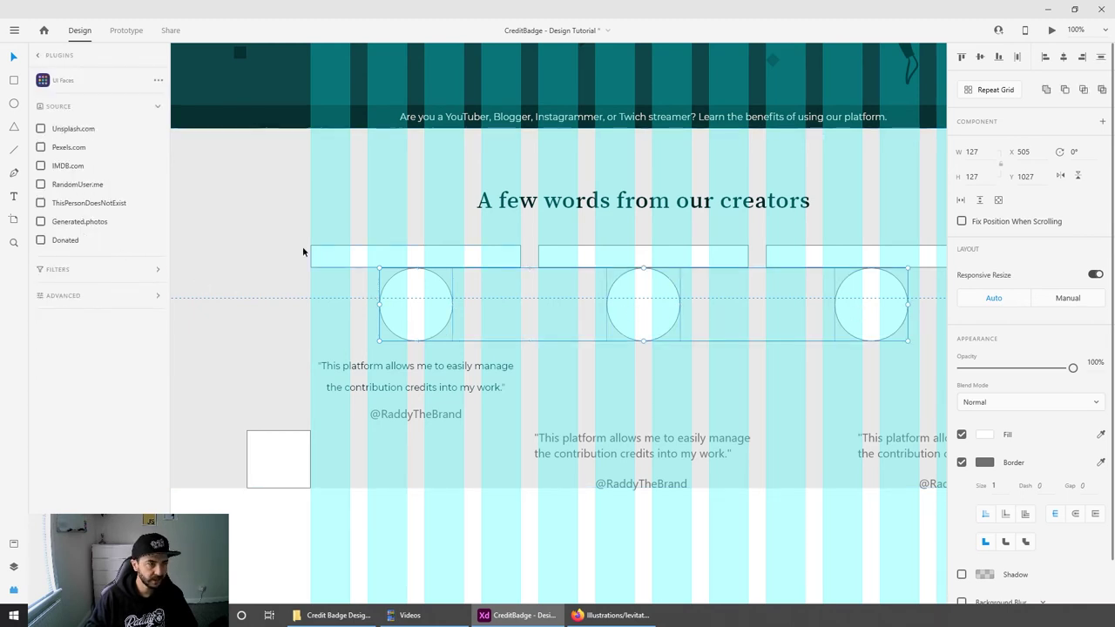
Step: Fill the circles with Unsplash faces: male, female, happy, neutral, black, brown and blond hair
left_click(41, 130)
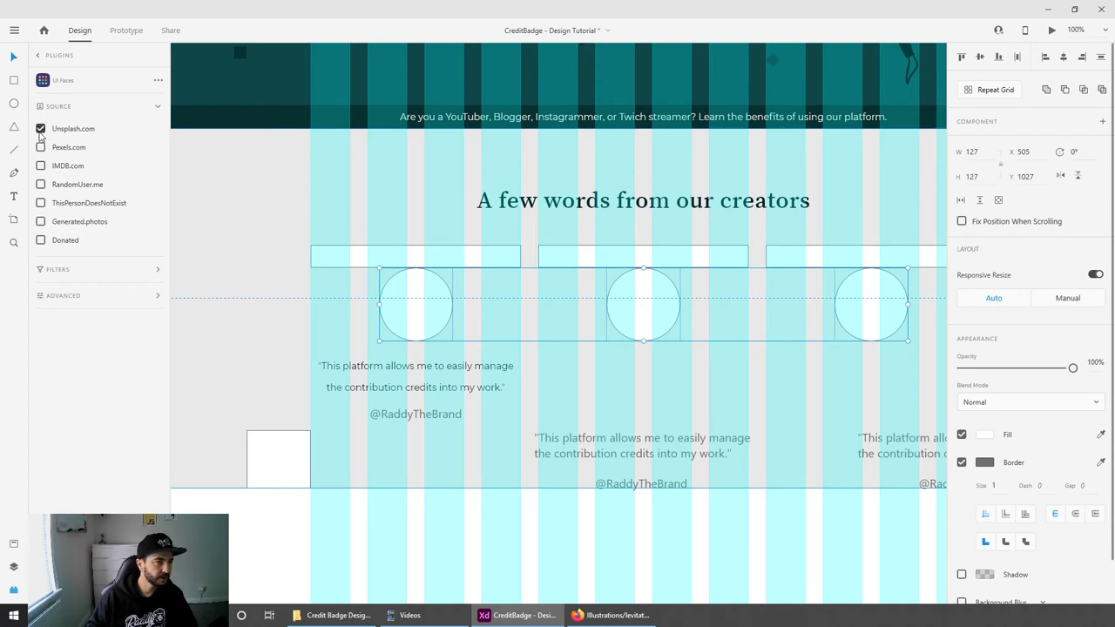
left_click(125, 270)
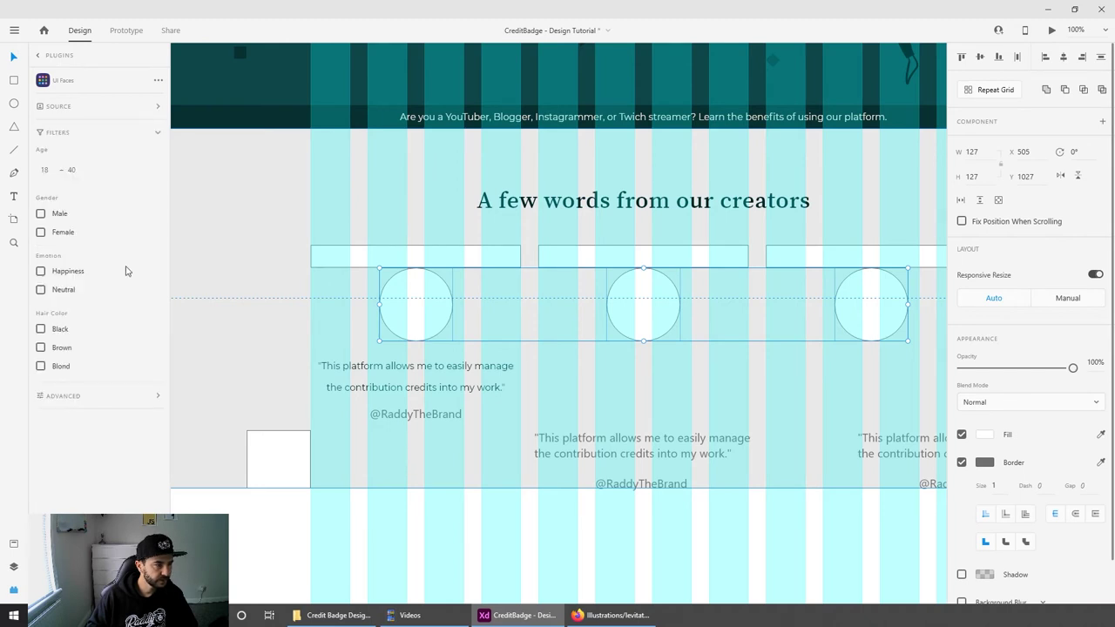
left_click(40, 214)
left_click(40, 232)
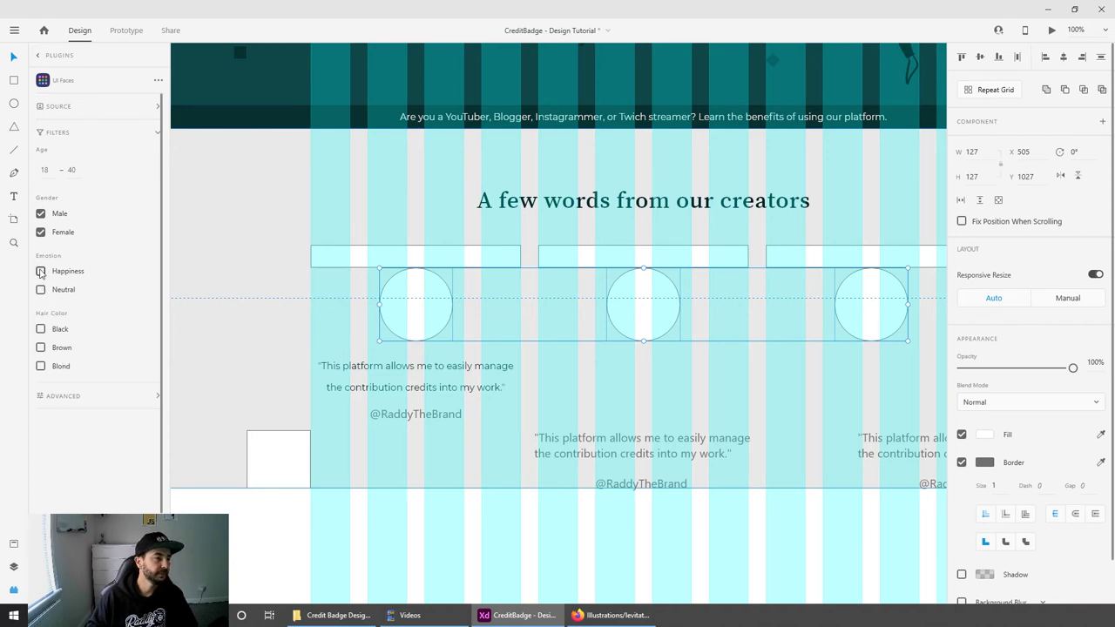
left_click(40, 270)
left_click(40, 289)
left_click(40, 330)
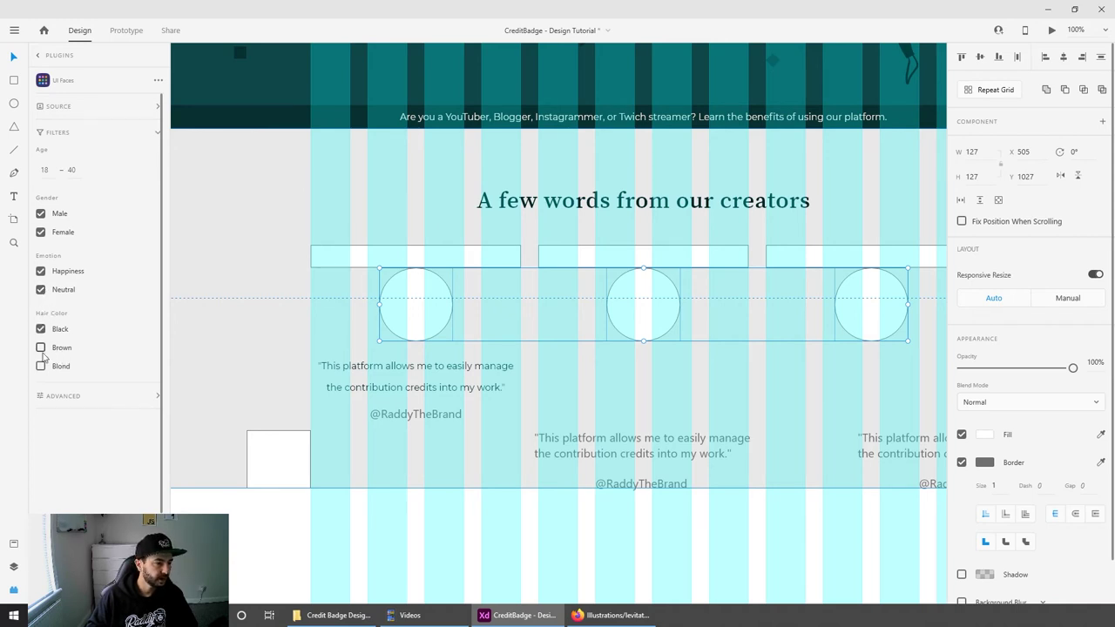
left_click(41, 348)
left_click(40, 365)
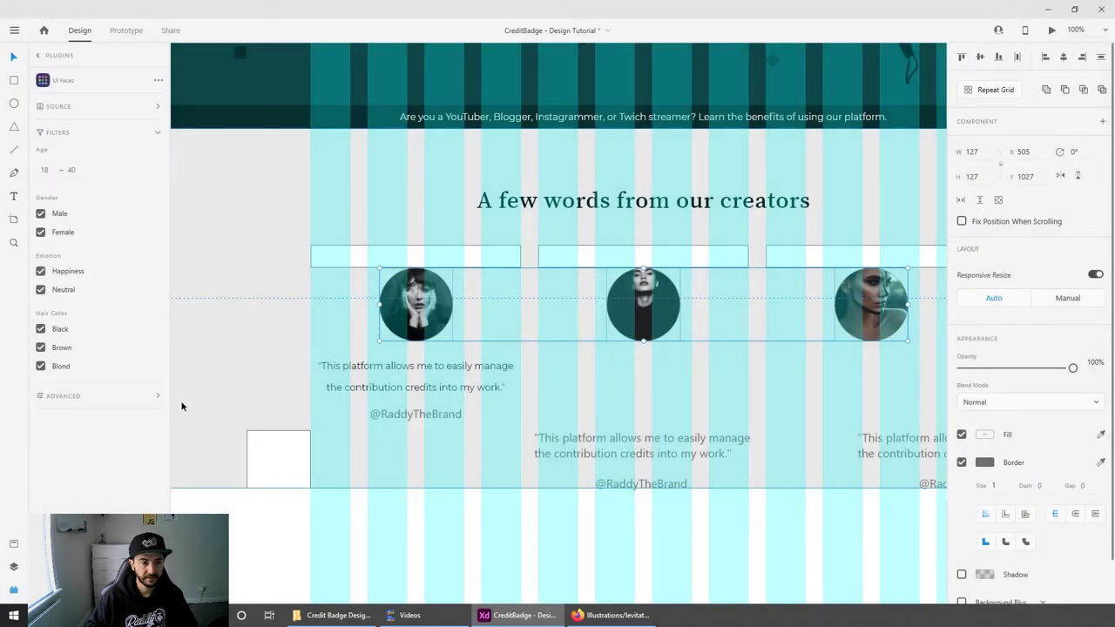
left_click(818, 332)
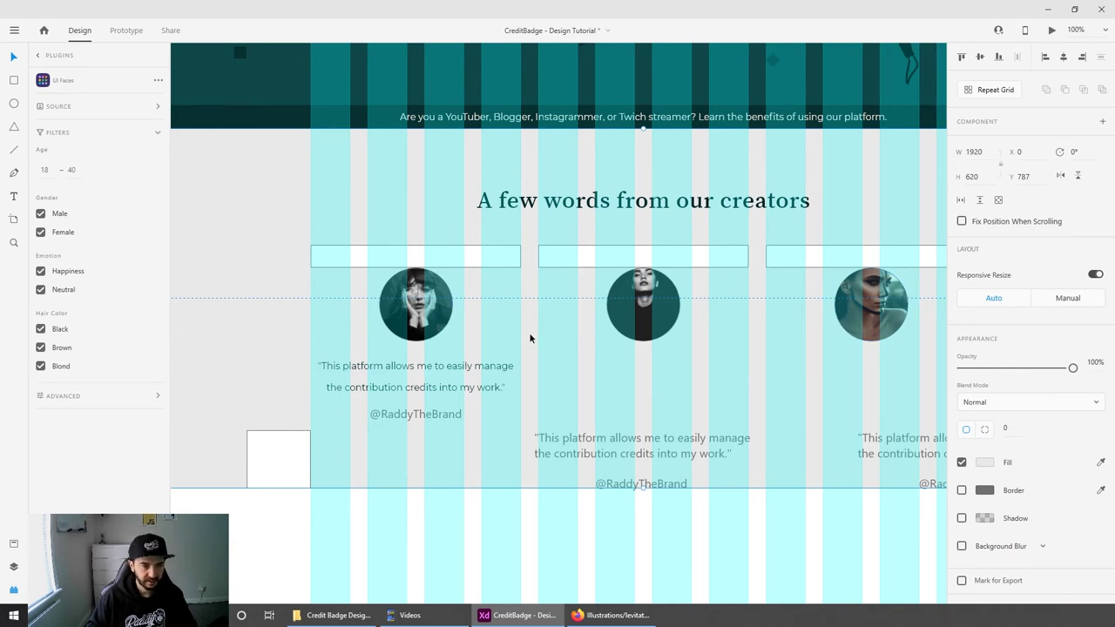
left_click_drag(530, 338, 483, 361)
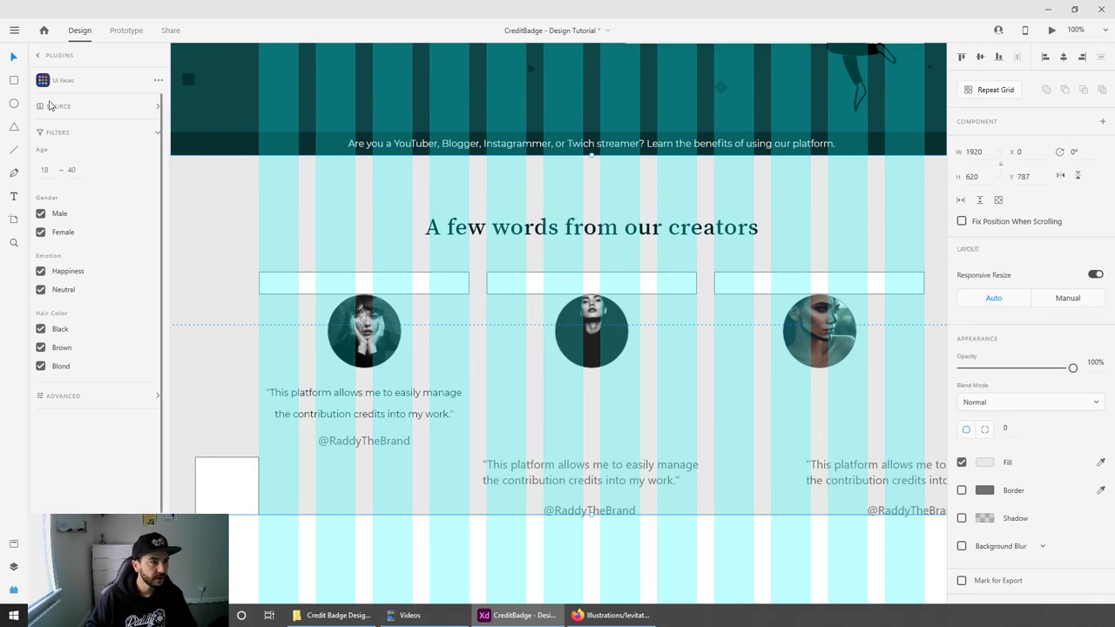
left_click(38, 56)
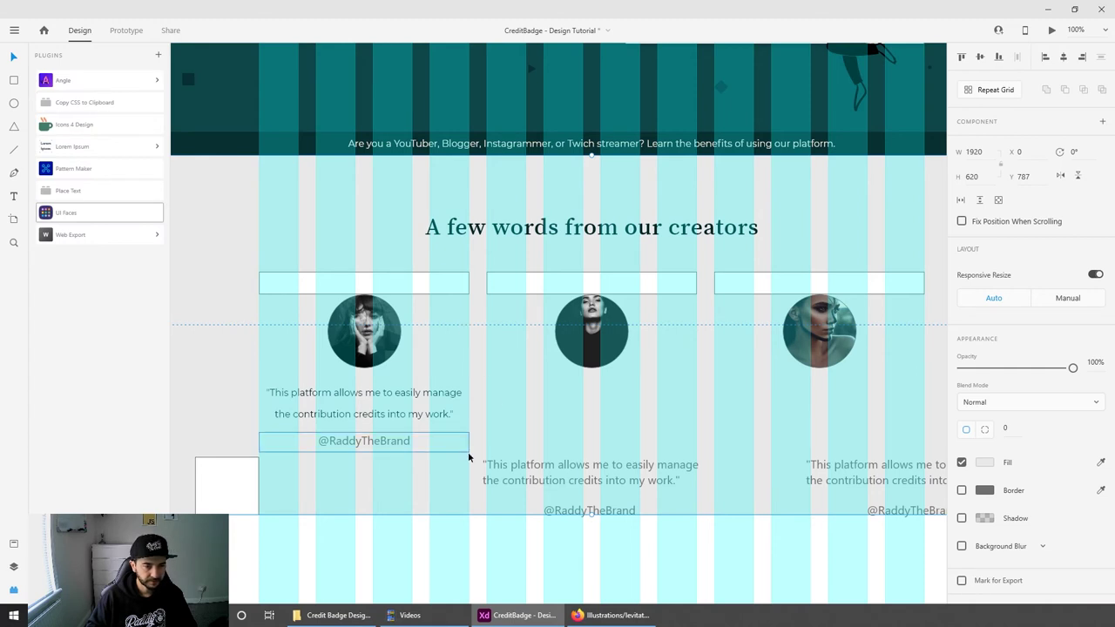
scroll(688, 441, "down", 1)
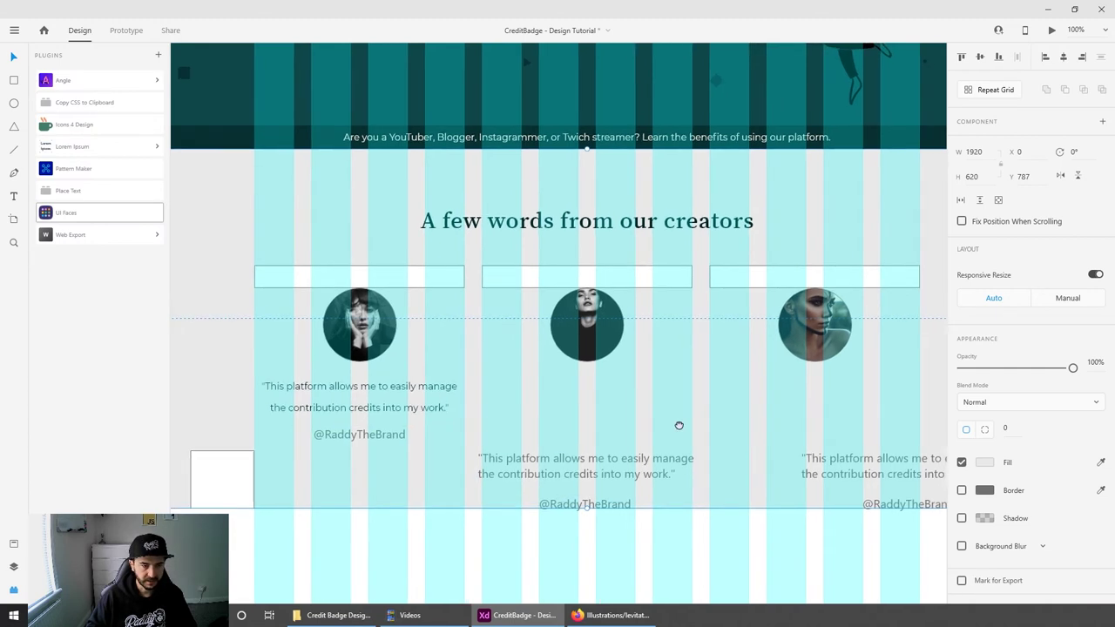
scroll(677, 426, "right", 2)
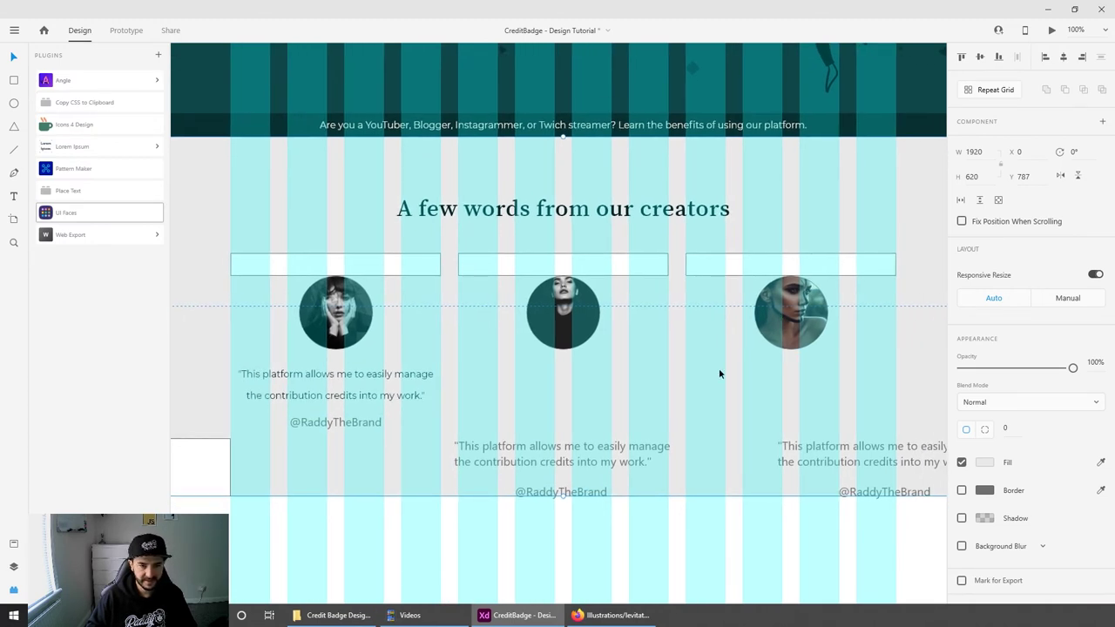
left_click(354, 426)
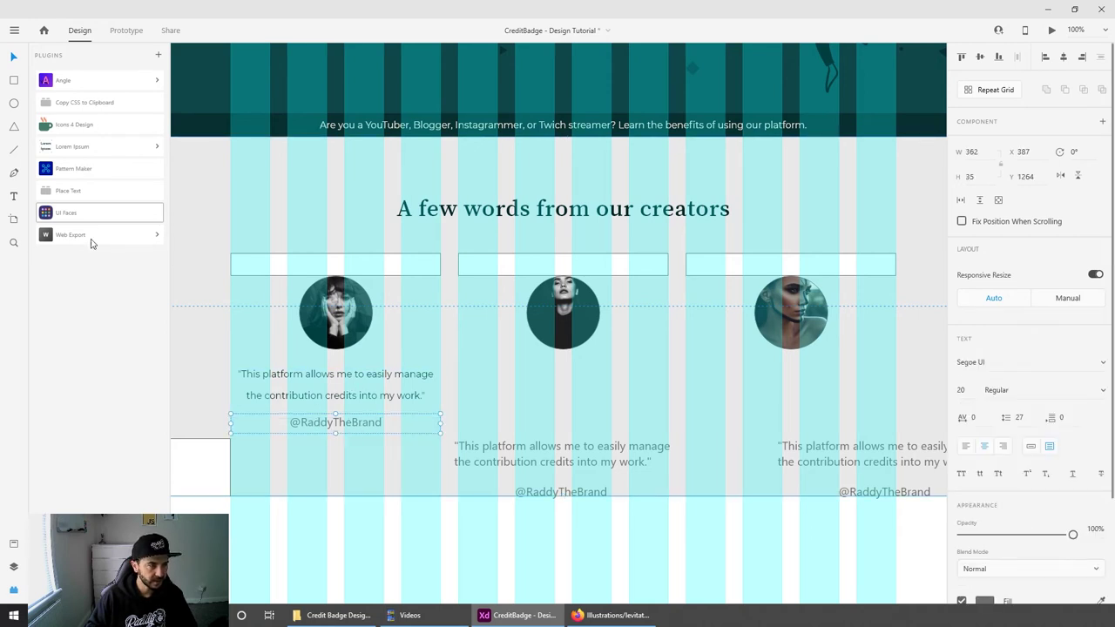
left_click(13, 543)
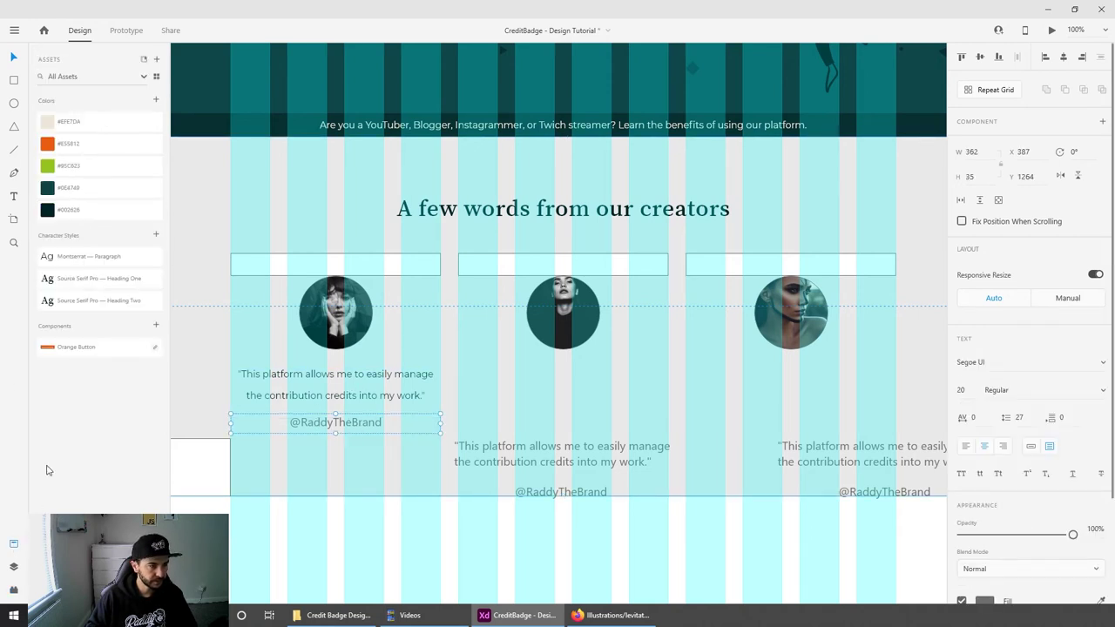
left_click(92, 262)
left_click(974, 394)
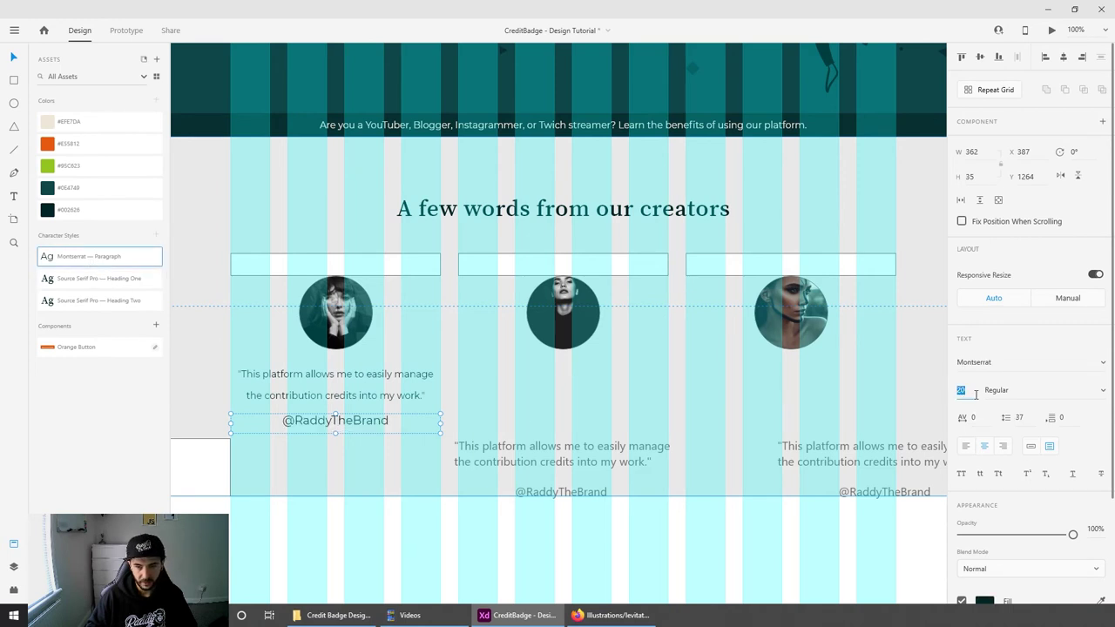
key("Down")
key("Down")
key("Down")
key("Down")
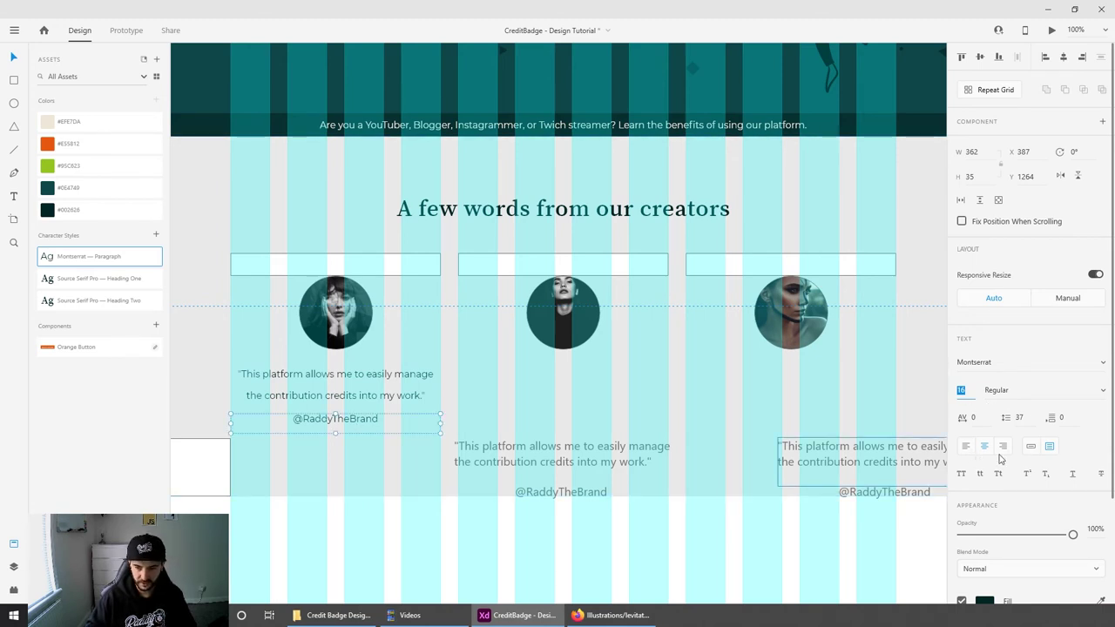
left_click(1102, 392)
left_click(1049, 394)
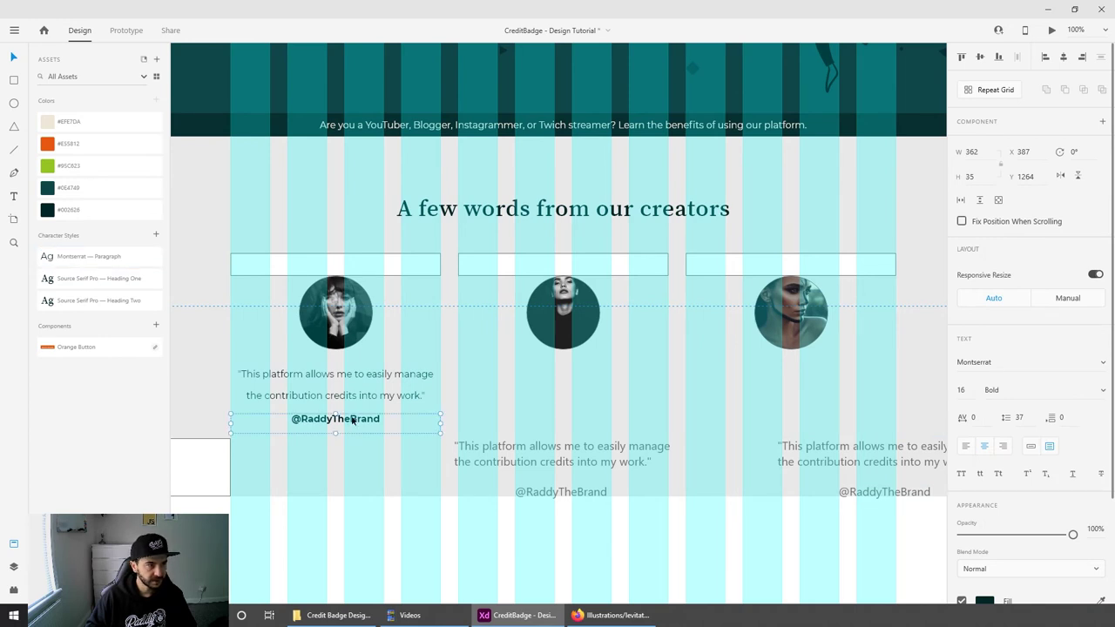
left_click(76, 144)
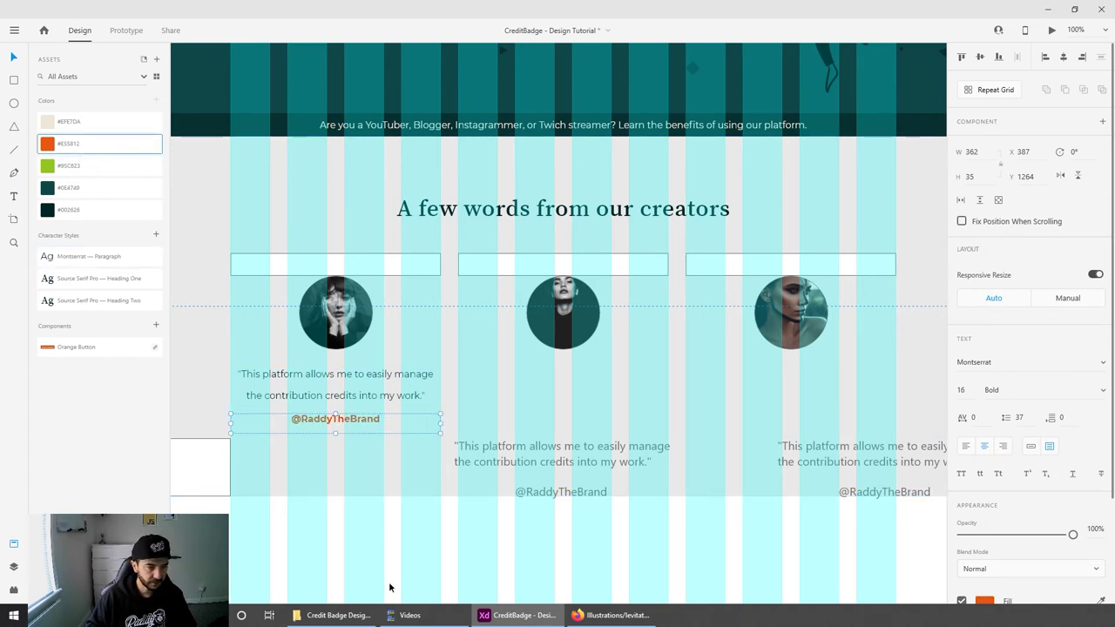
left_click(391, 529)
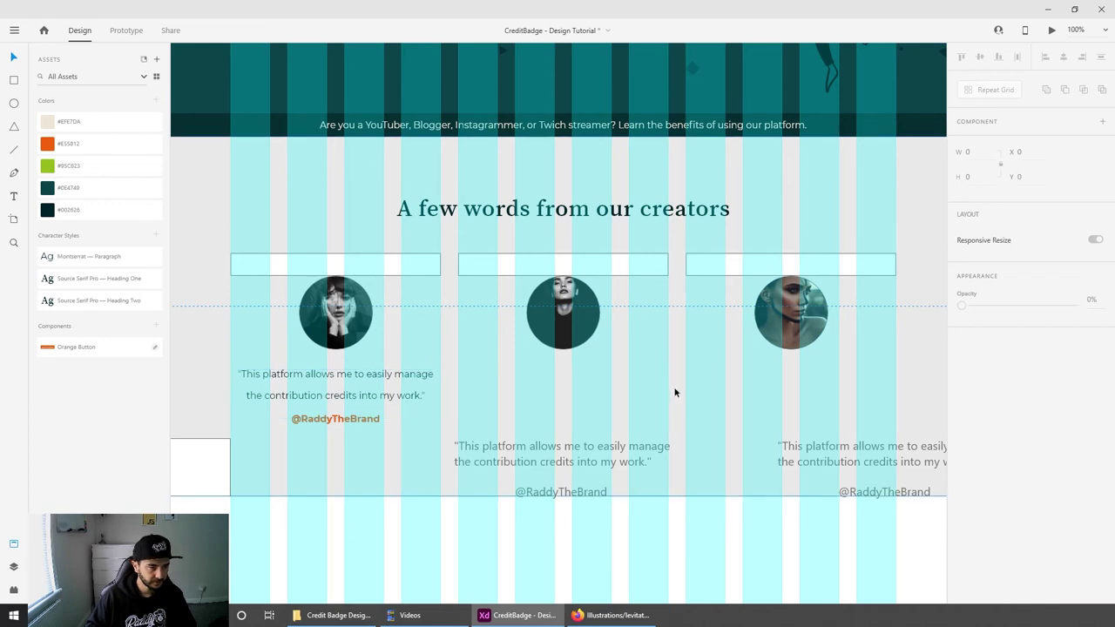
Step: Shorten the first quote's text box from 85 to 65 and select it with its handle
left_click(13, 544)
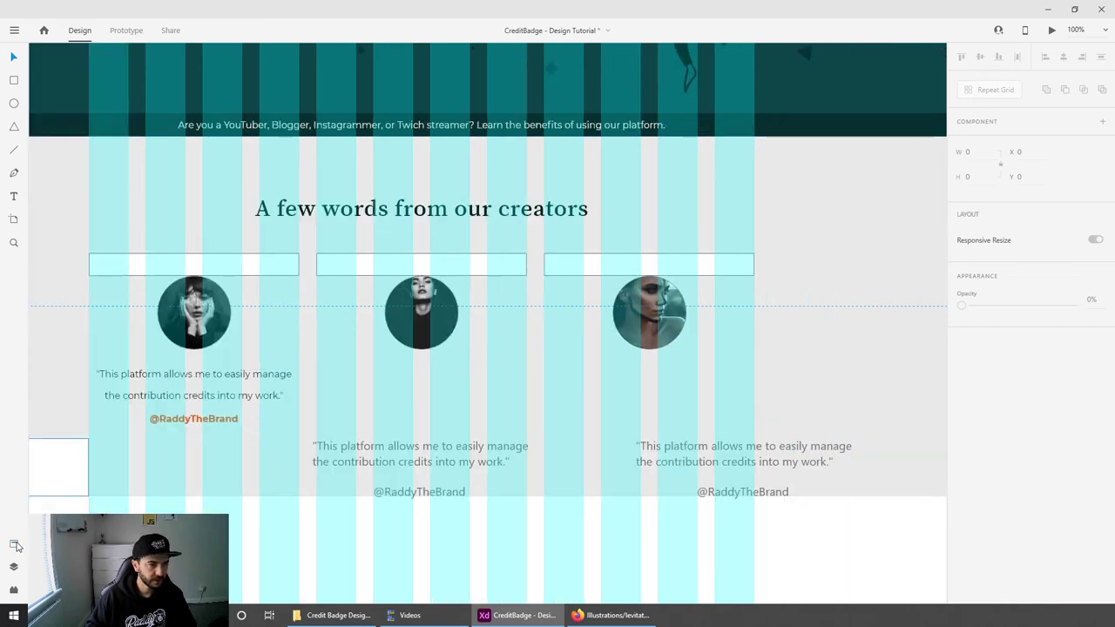
left_click_drag(383, 532, 489, 539)
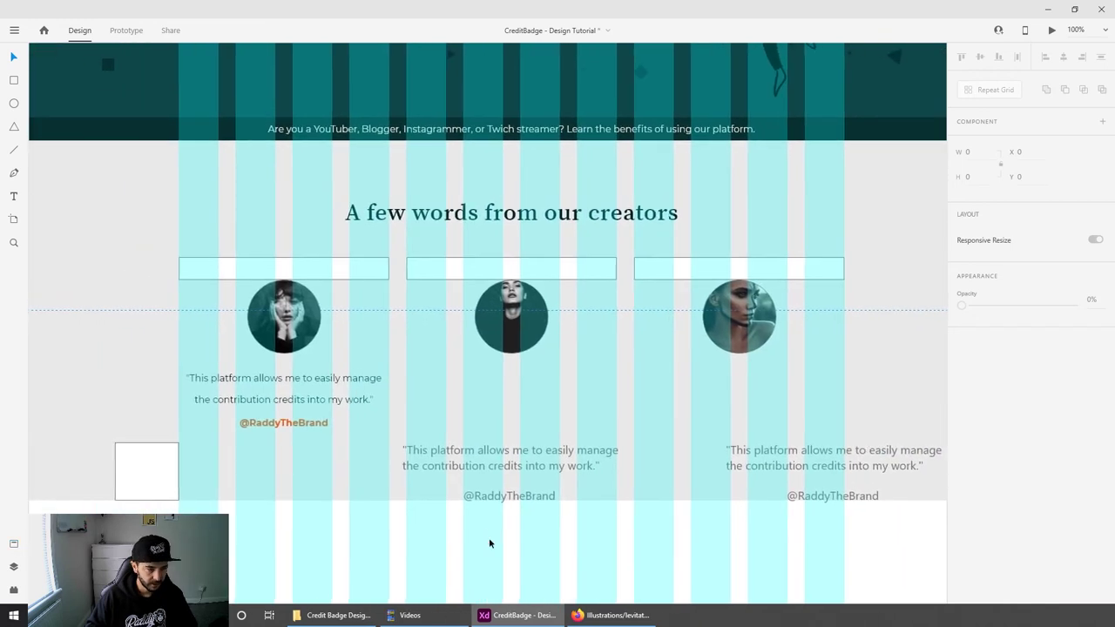
left_click(308, 418)
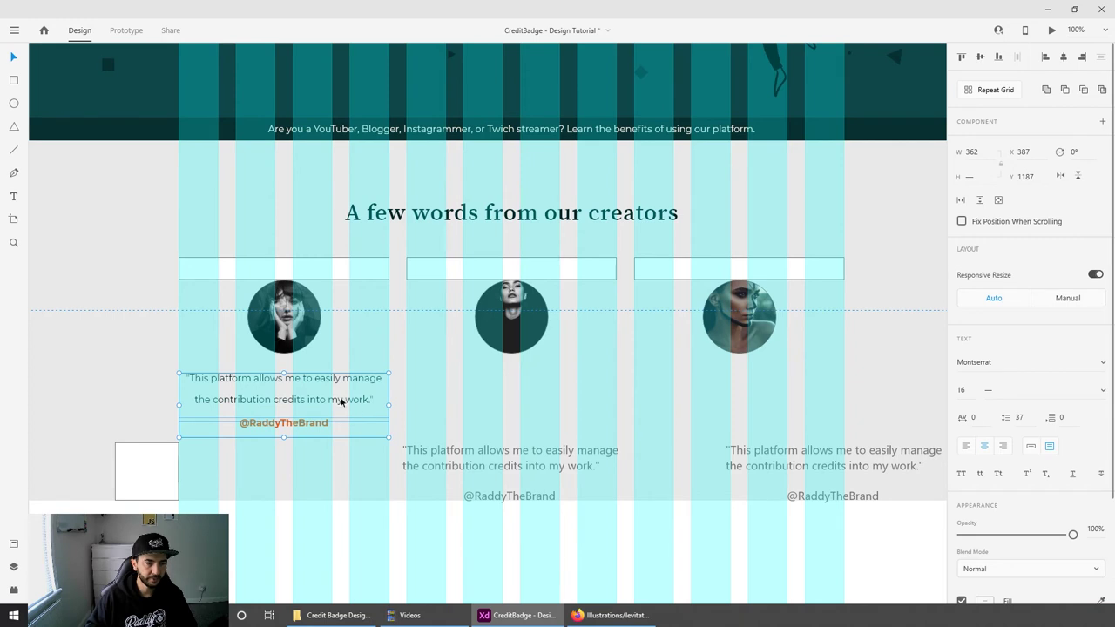
left_click(304, 529)
left_click(298, 396)
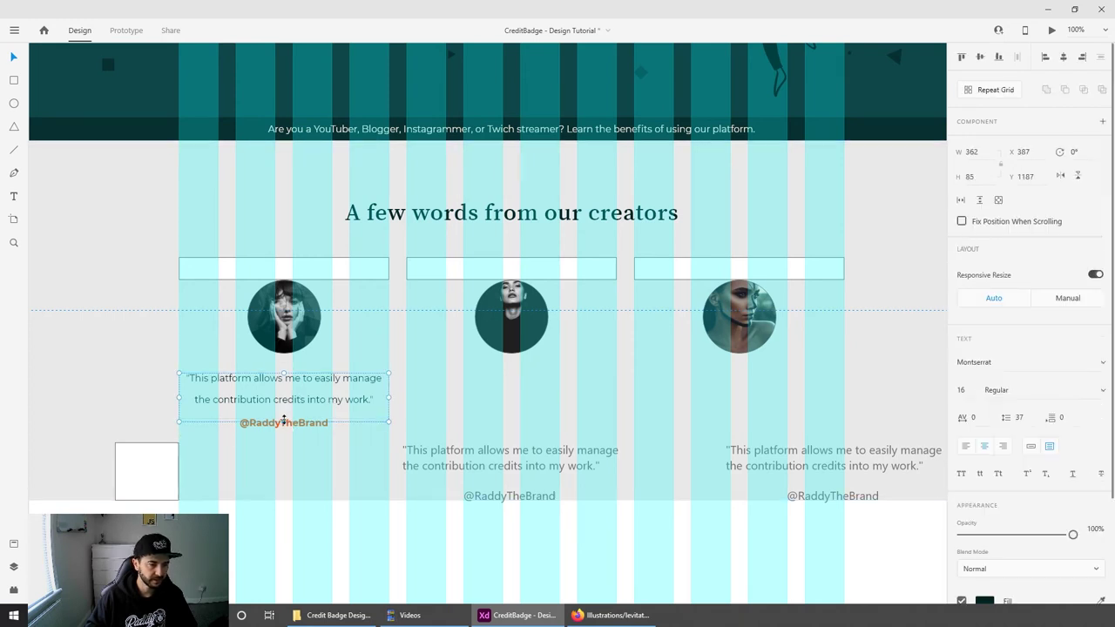
left_click_drag(284, 421, 779, 406)
left_click(294, 424, "shift")
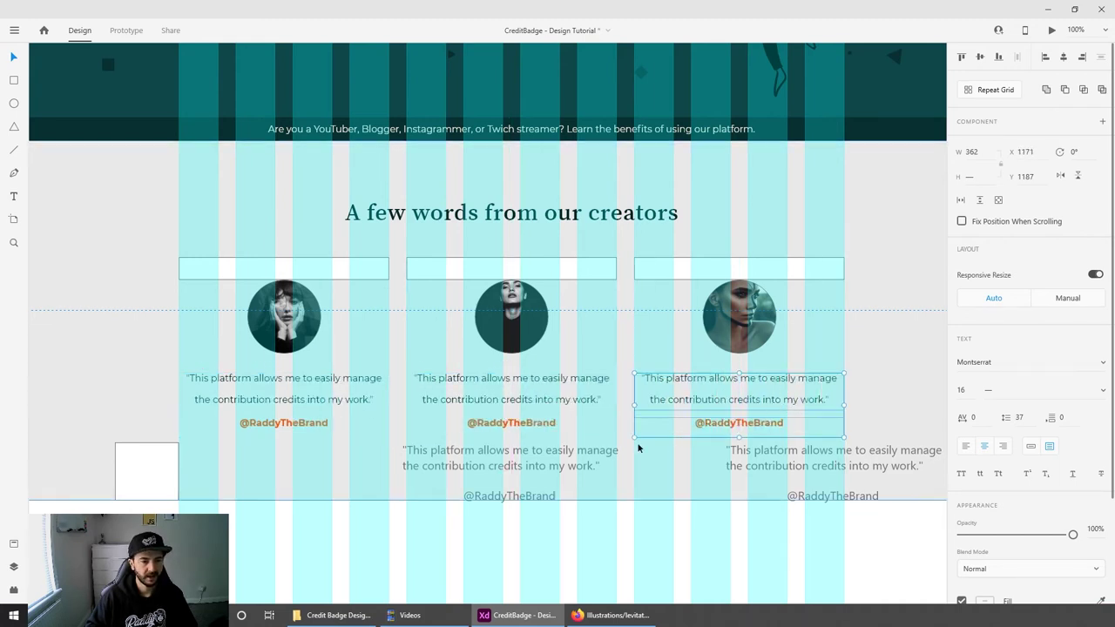
Step: Delete the old quotes and handles from the middle and right columns
left_click(609, 457)
key("Delete")
left_click(537, 498)
key("Delete")
left_click(836, 463)
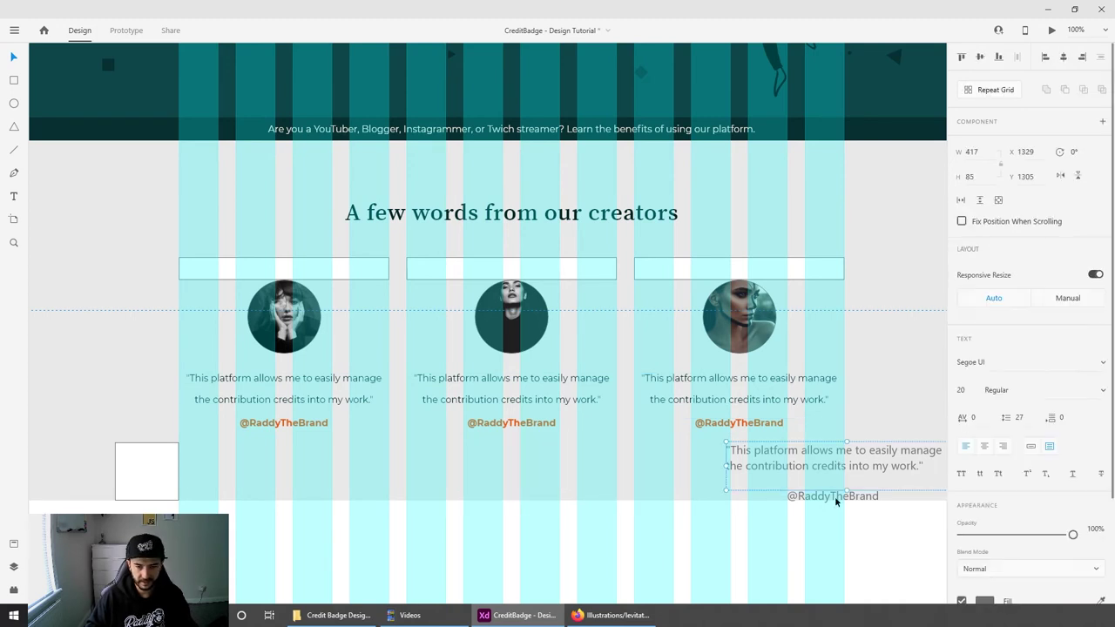
key("Delete")
left_click(838, 497)
key("Delete")
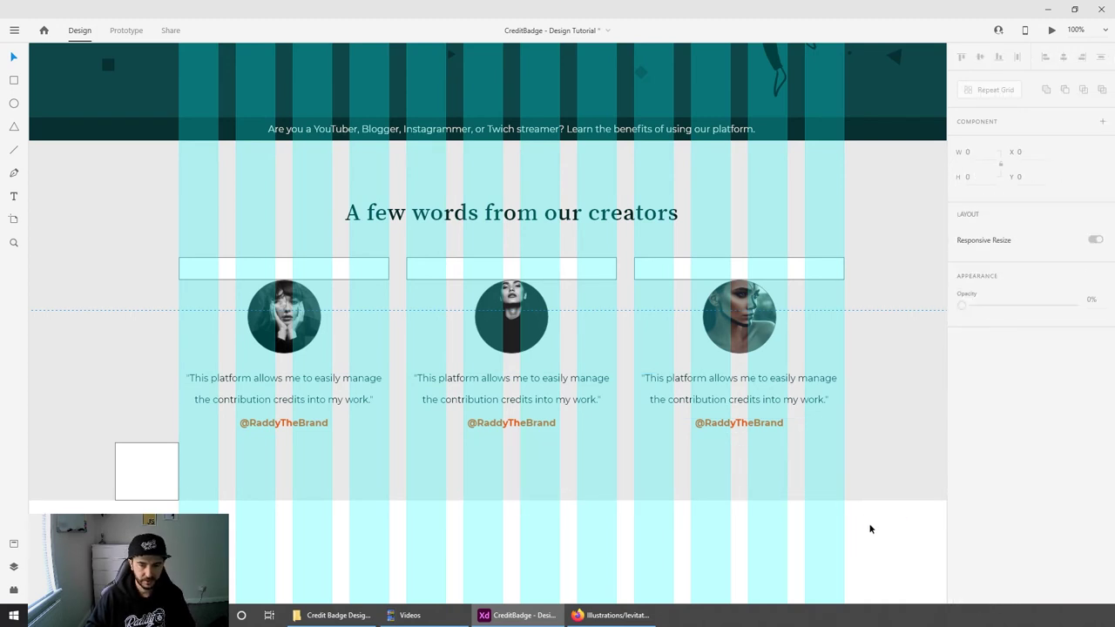
left_click(871, 523)
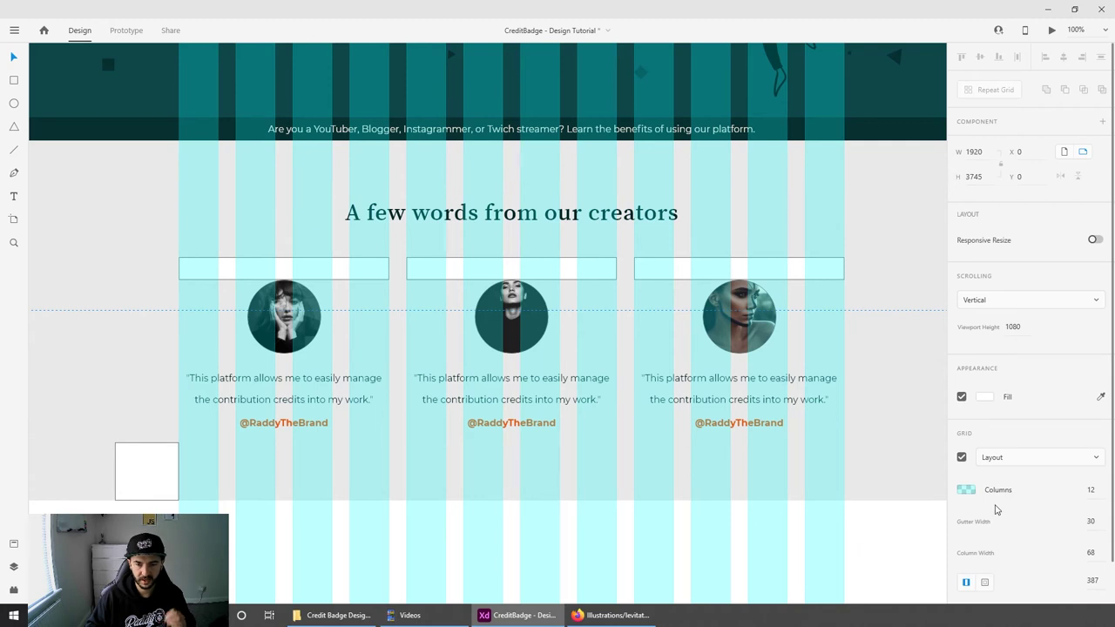
Step: Hide the layout grid and delete the three empty boxes above the portraits
left_click(961, 456)
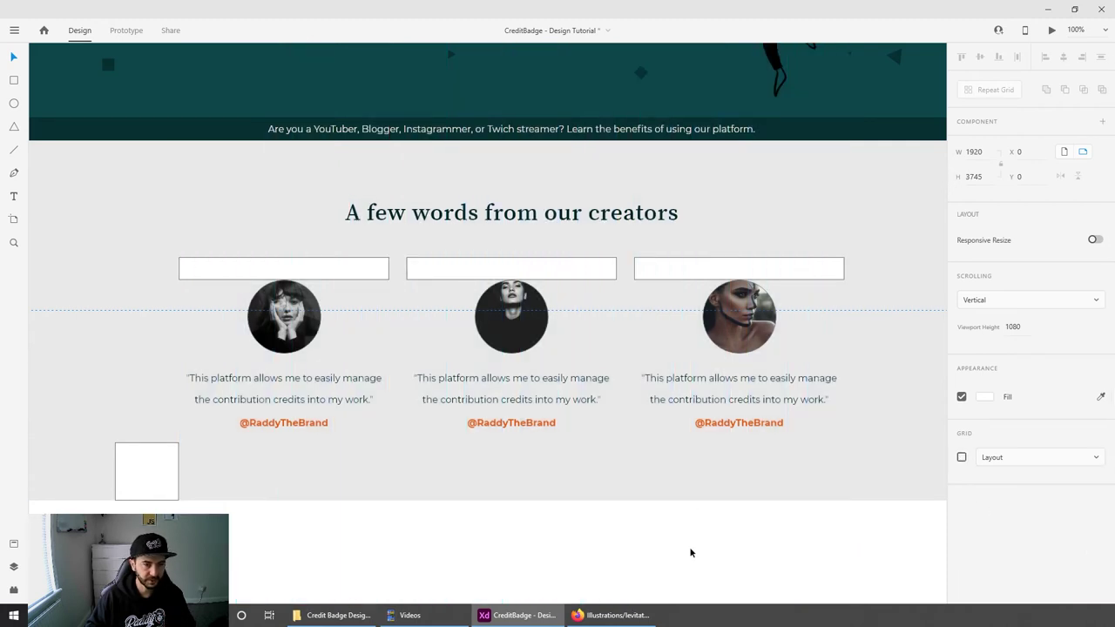
left_click(674, 267)
key("Delete")
left_click(500, 271)
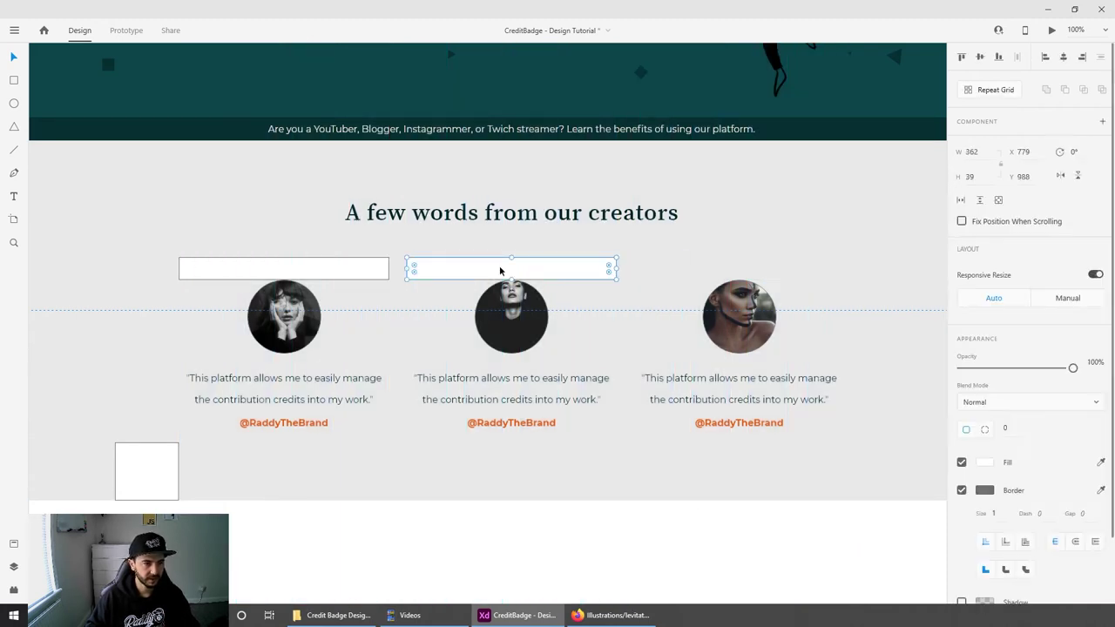
key("Delete")
left_click(299, 274)
key("Delete")
Step: At 75% zoom, move the small white square to the section's left edge at X 0
key("ctrl+minus")
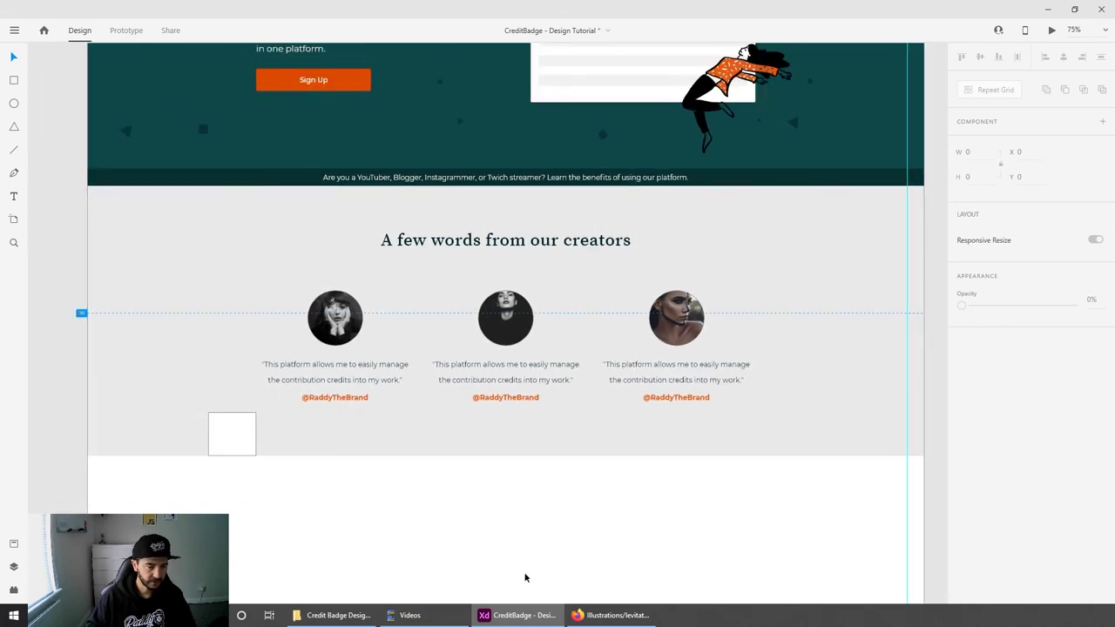
left_click(246, 435)
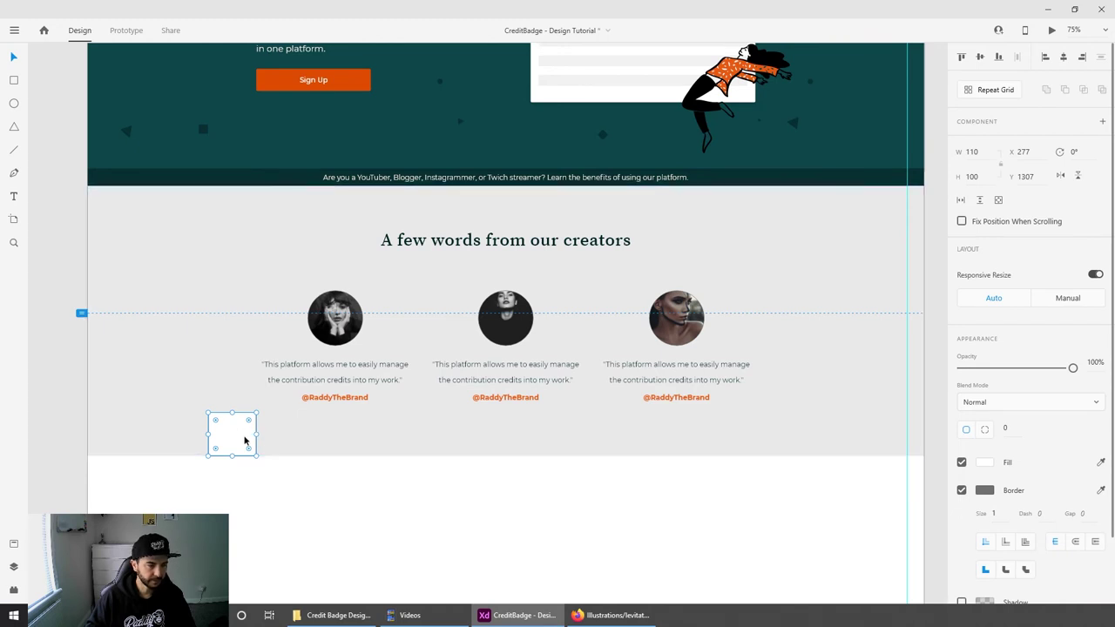
left_click_drag(241, 432, 123, 474)
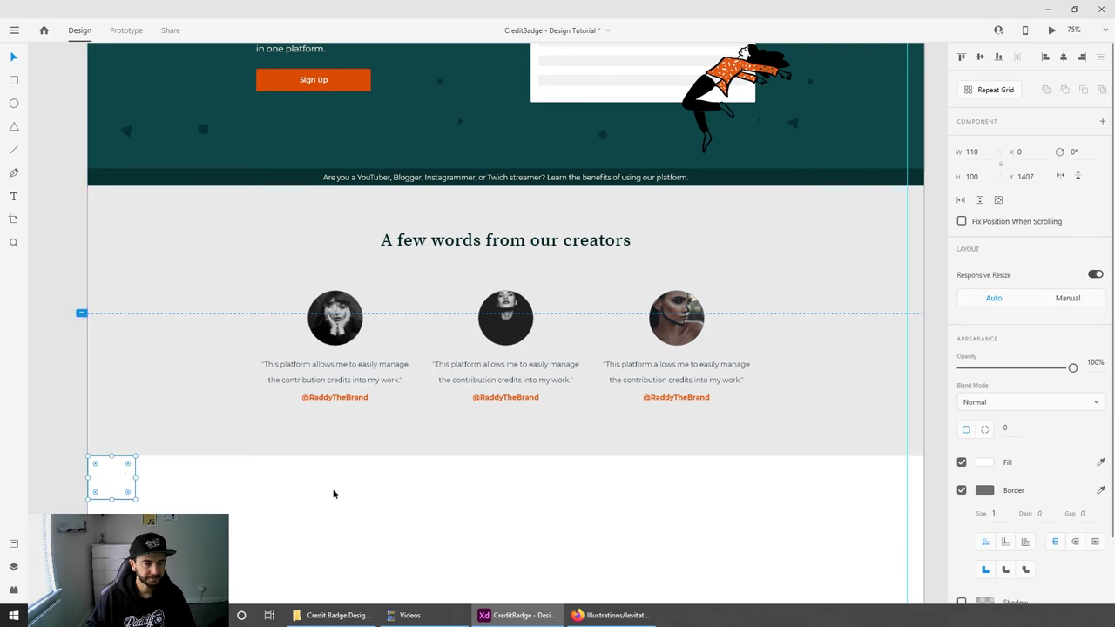
left_click(342, 491)
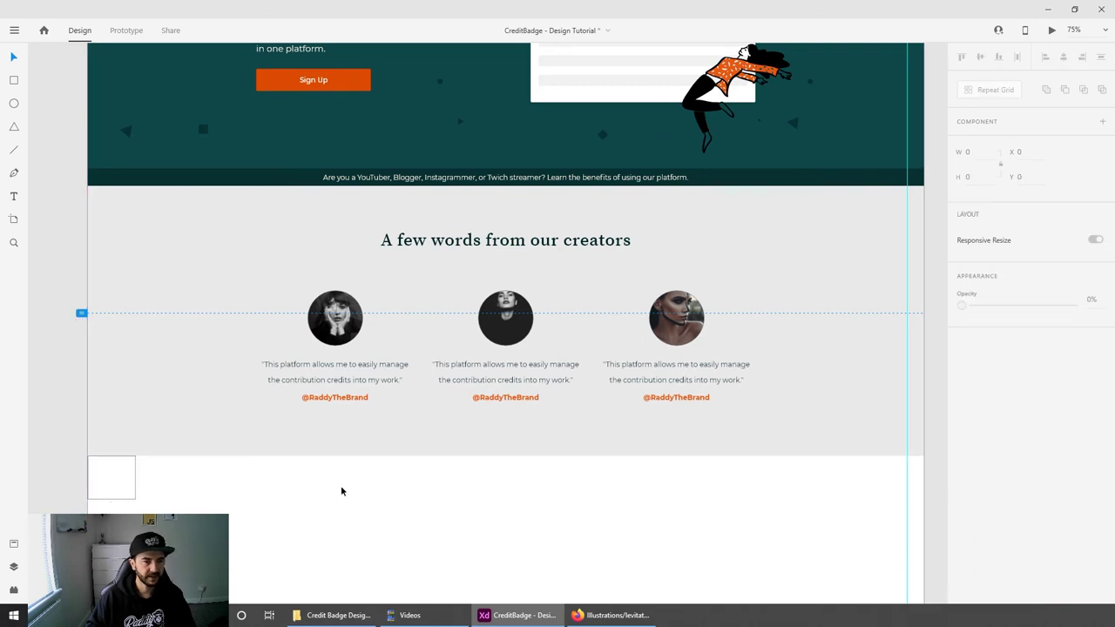
Step: Change the testimonials section fill from grey to white #FFFFFF
left_click(836, 228)
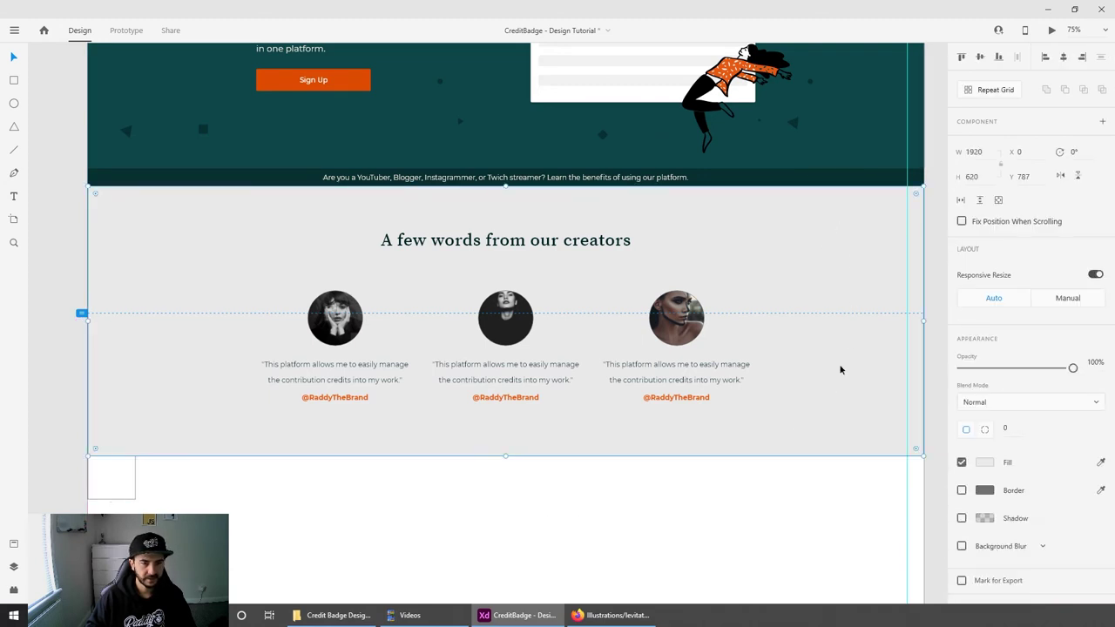
left_click(986, 463)
left_click_drag(884, 453, 754, 331)
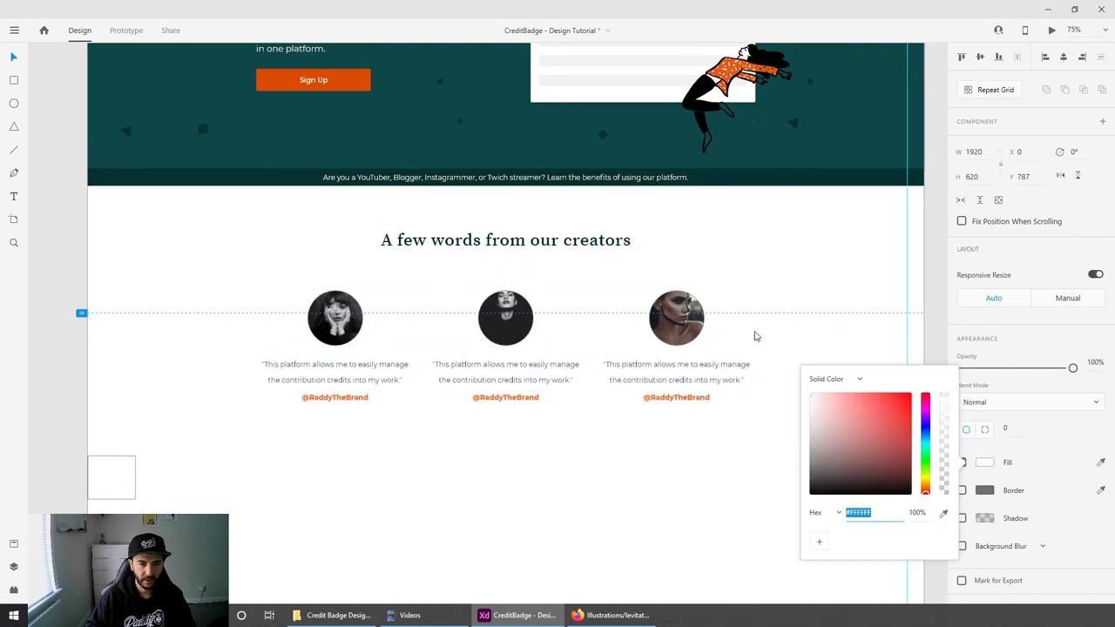
left_click(554, 501)
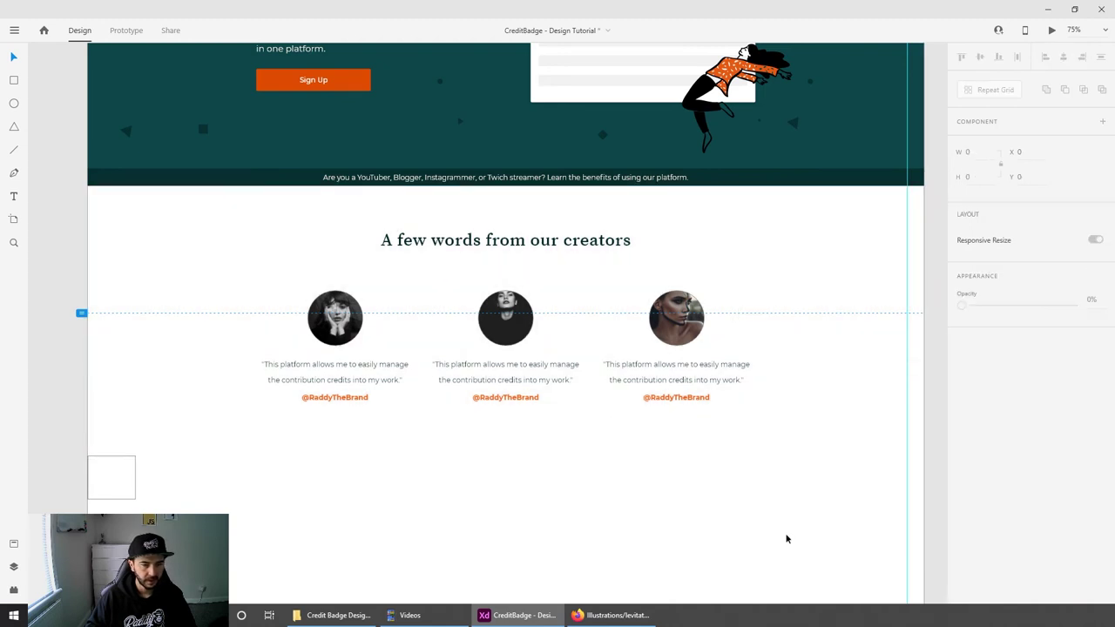
Step: Move the grey Why join? section up to sit directly beneath the 620 px testimonials section
scroll(787, 535, "down", 4)
left_click_drag(684, 487, 683, 288)
left_click(944, 265)
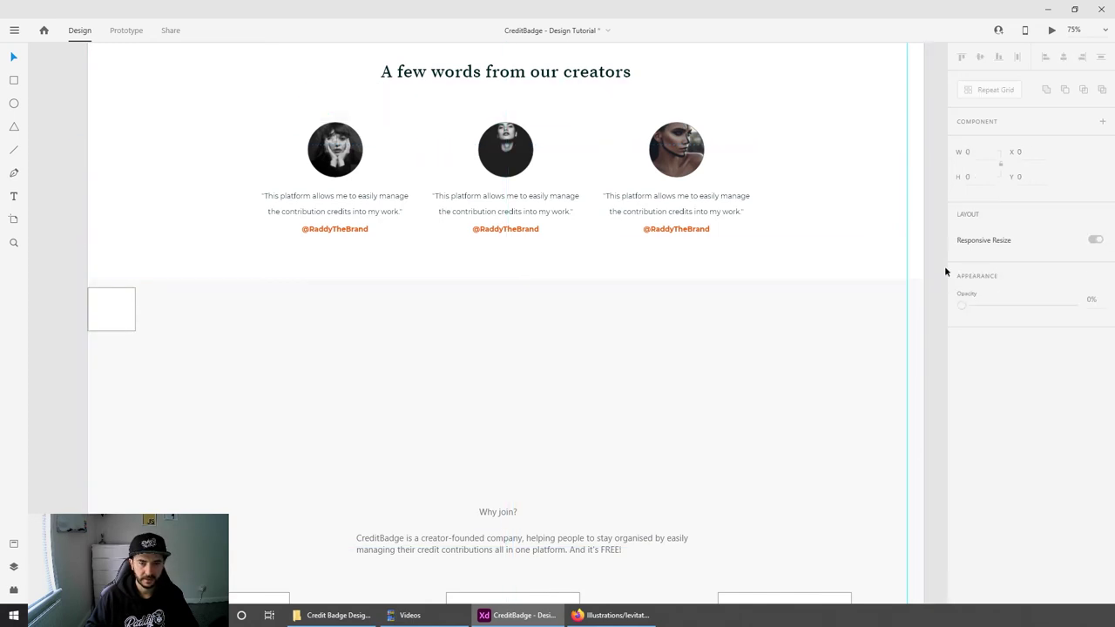
scroll(944, 266, "up", 5)
left_click(853, 290)
key("ctrl+1")
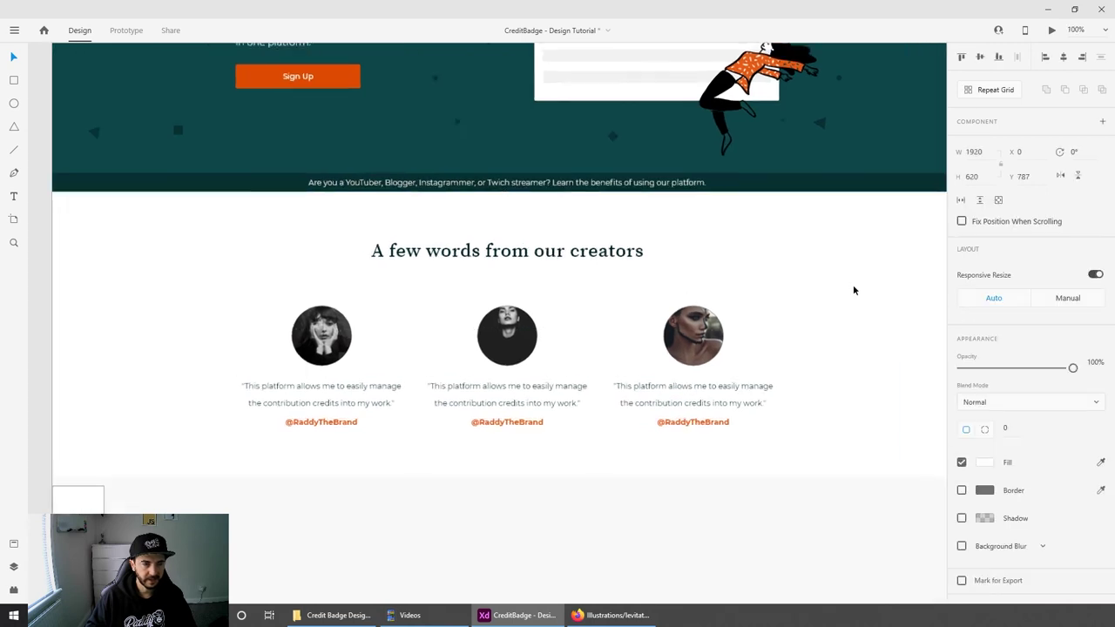
key("ctrl+minus")
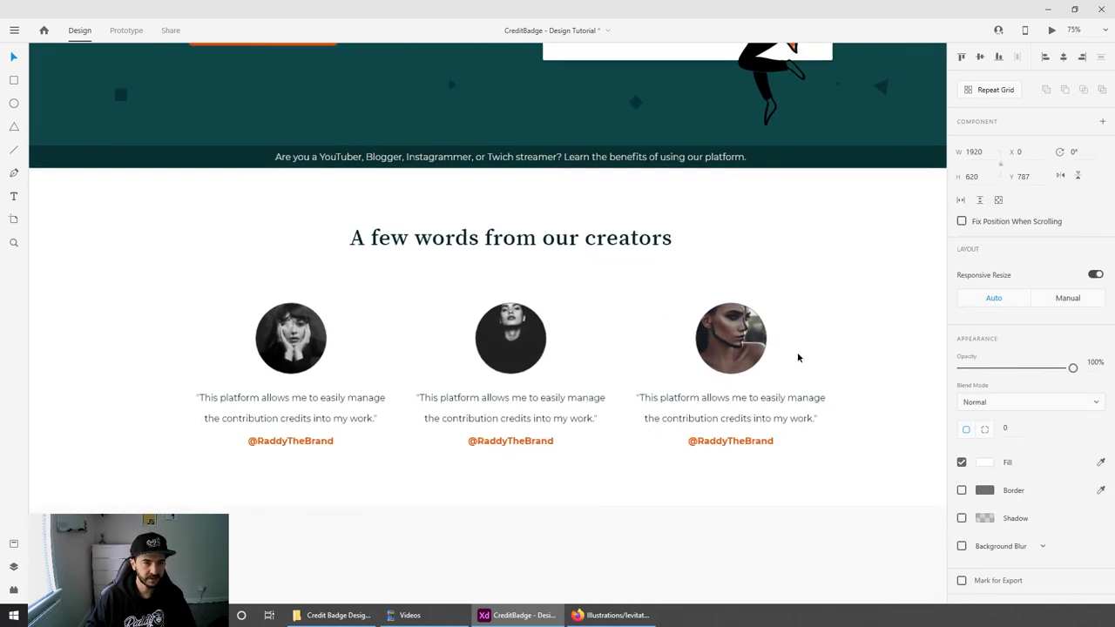
left_click_drag(799, 309, 807, 406)
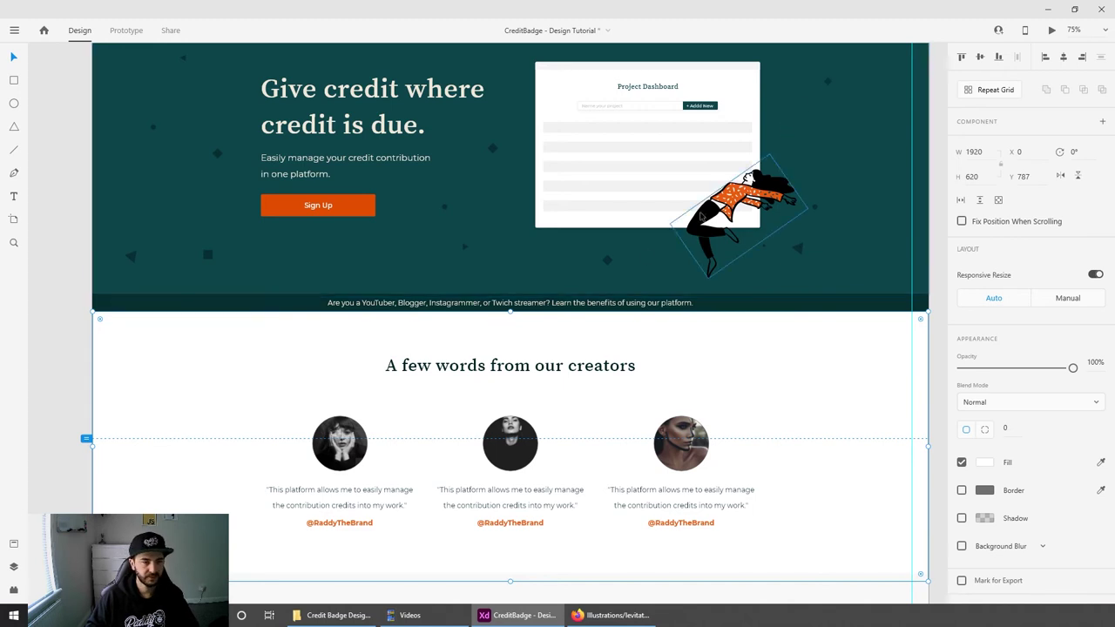
Step: Copy the hero's small dark diamond into the white testimonials section
left_click(493, 150)
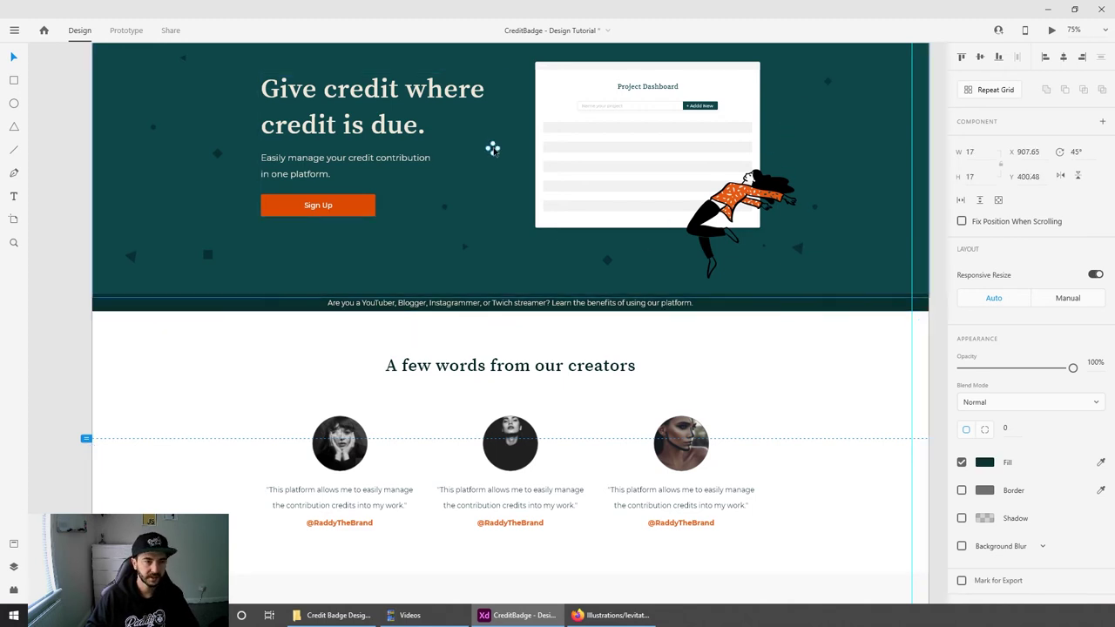
left_click_drag(493, 149, 775, 372)
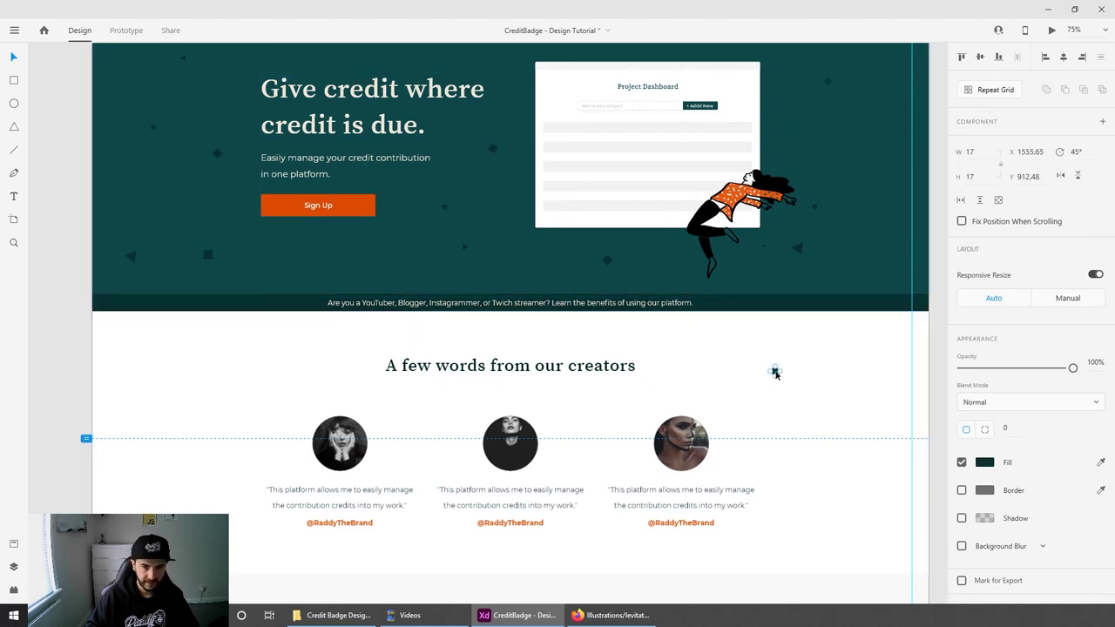
left_click(981, 465)
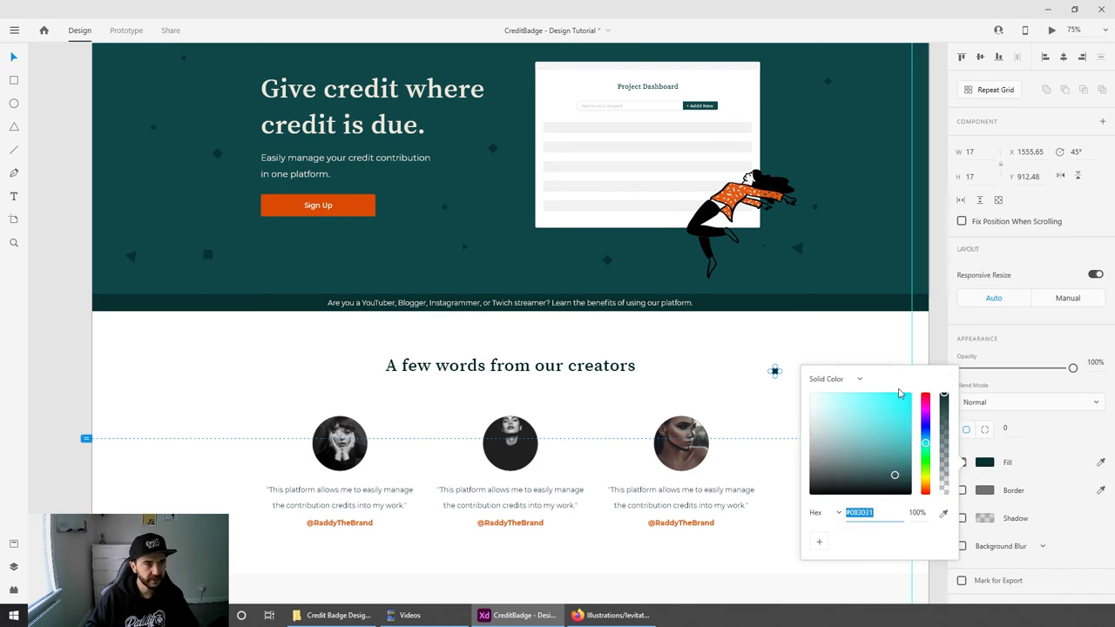
left_click(802, 379)
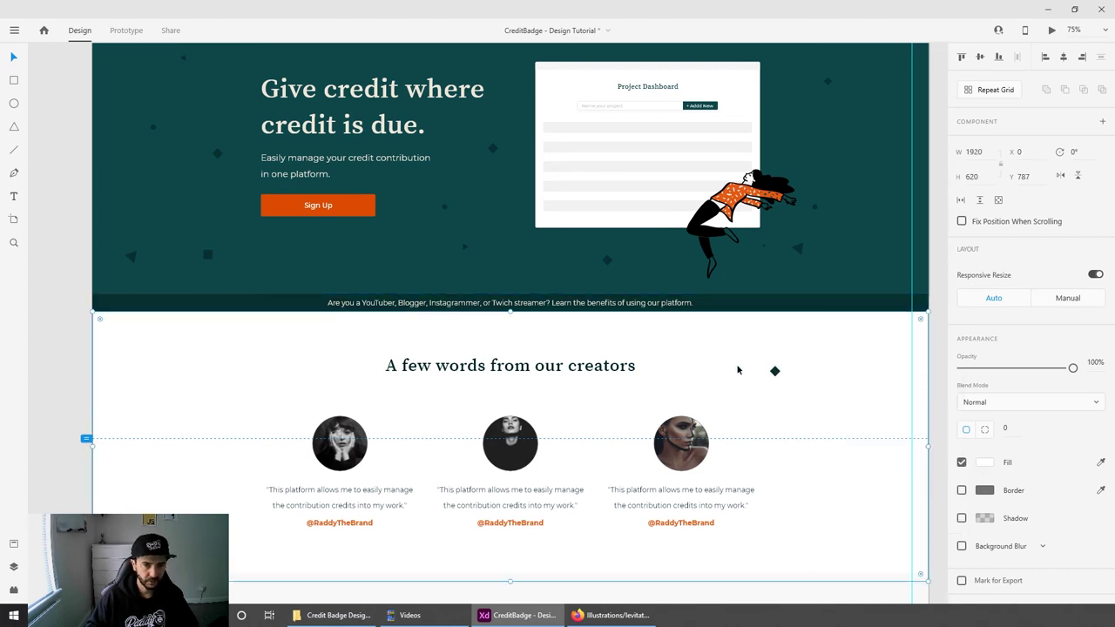
left_click(774, 371)
left_click(13, 545)
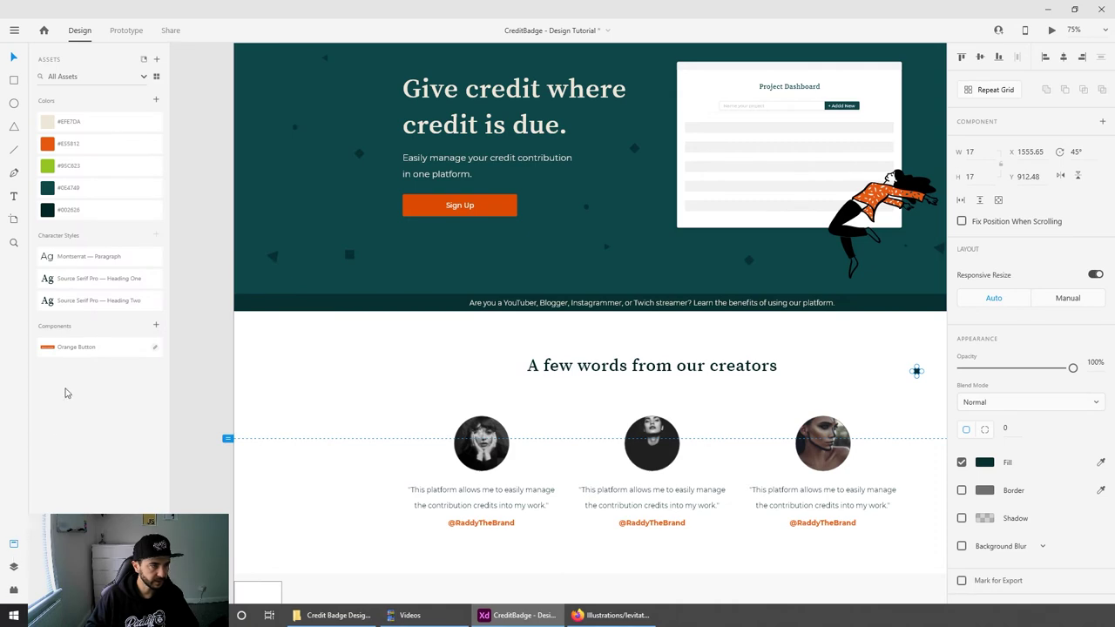
left_click(868, 360)
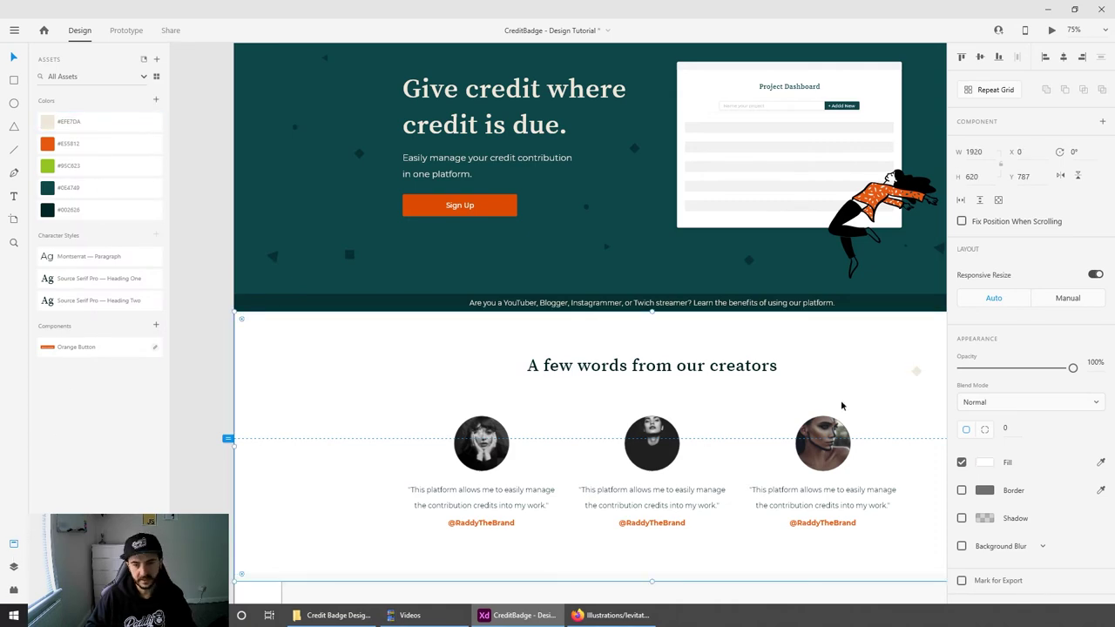
key("ctrl+1")
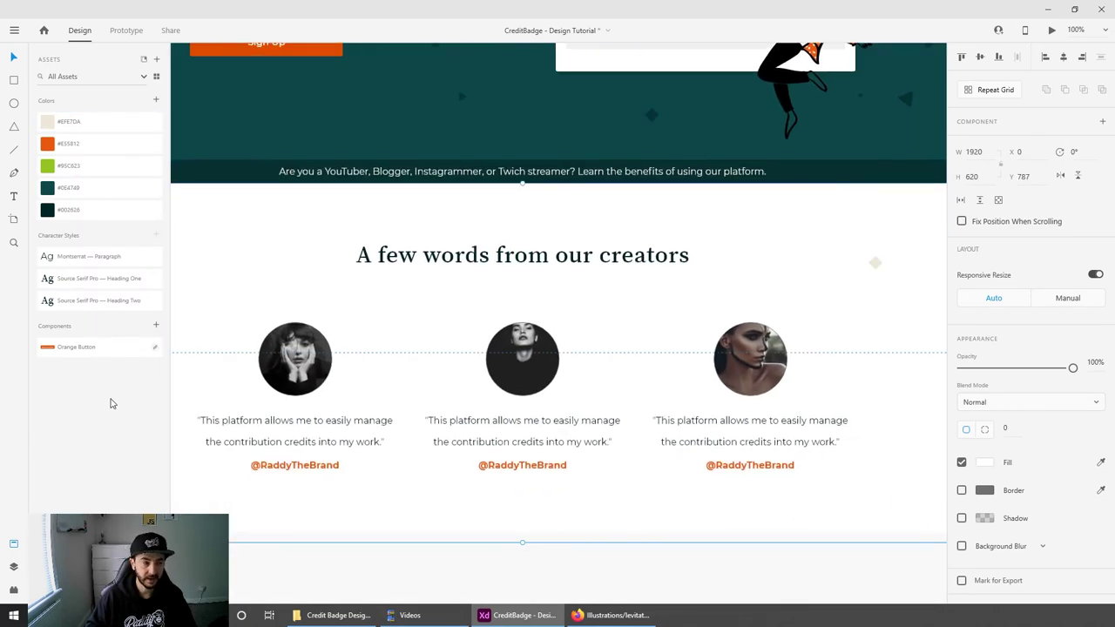
left_click(13, 545)
Step: Copy the triangle and dot beside the heading and give all three shapes a pale beige fill
scroll(604, 229, "up", 1)
scroll(605, 229, "left", 1)
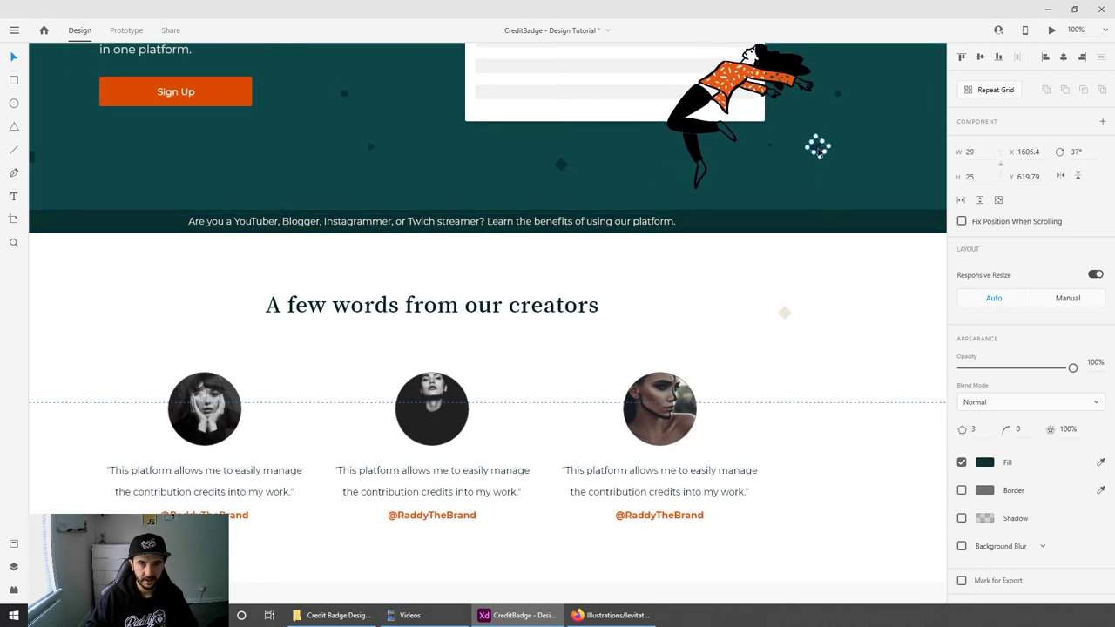
left_click_drag(821, 149, 825, 313)
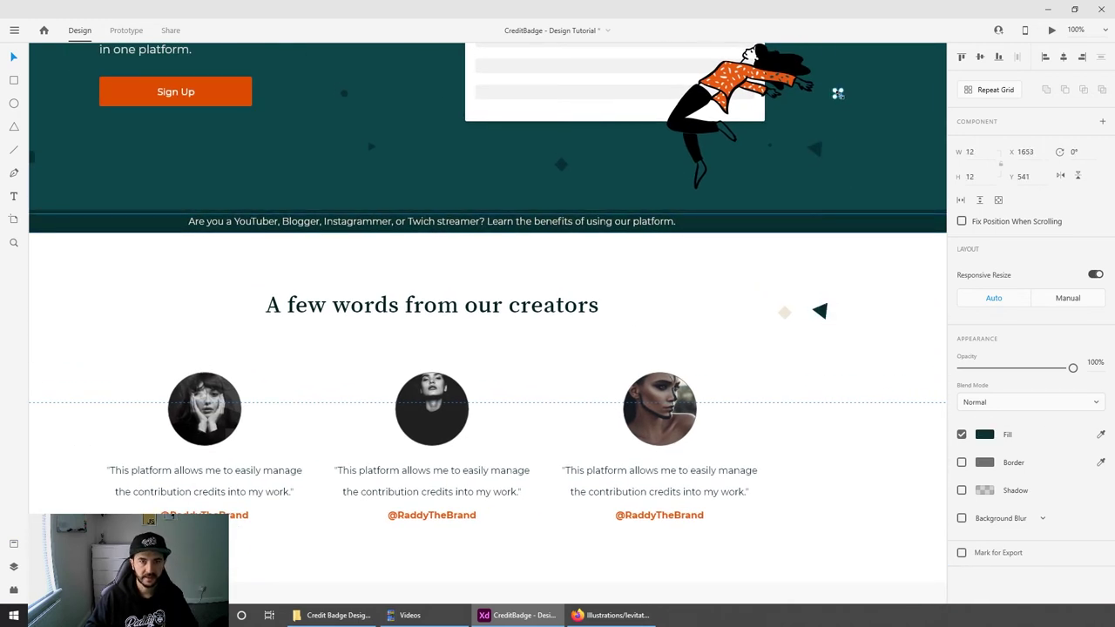
left_click_drag(840, 97, 714, 304)
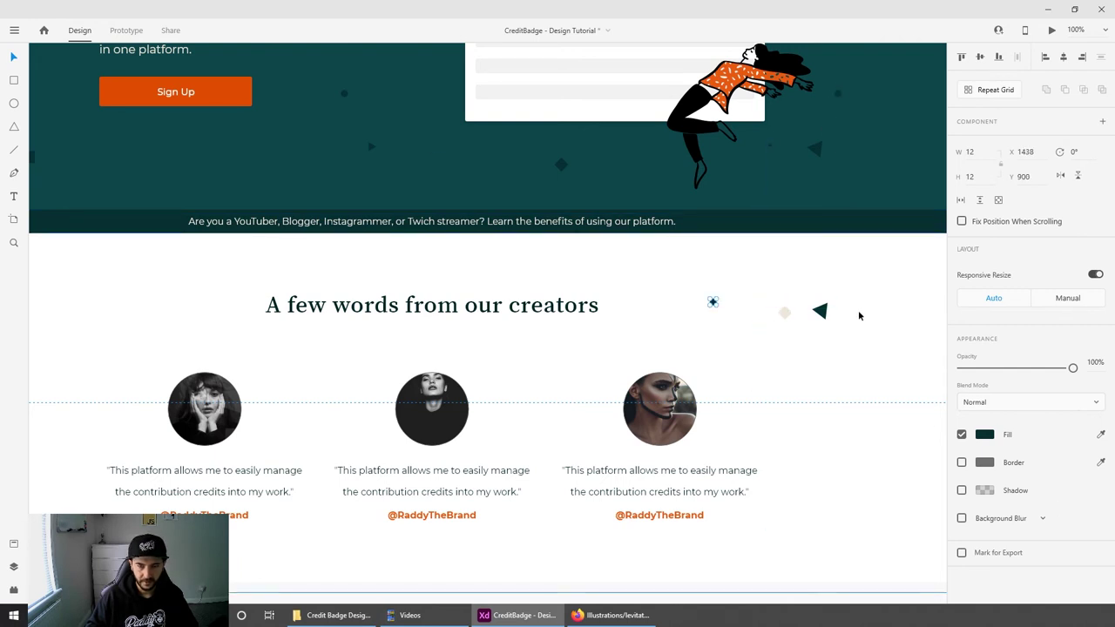
left_click_drag(860, 320, 703, 294)
left_click(1100, 434)
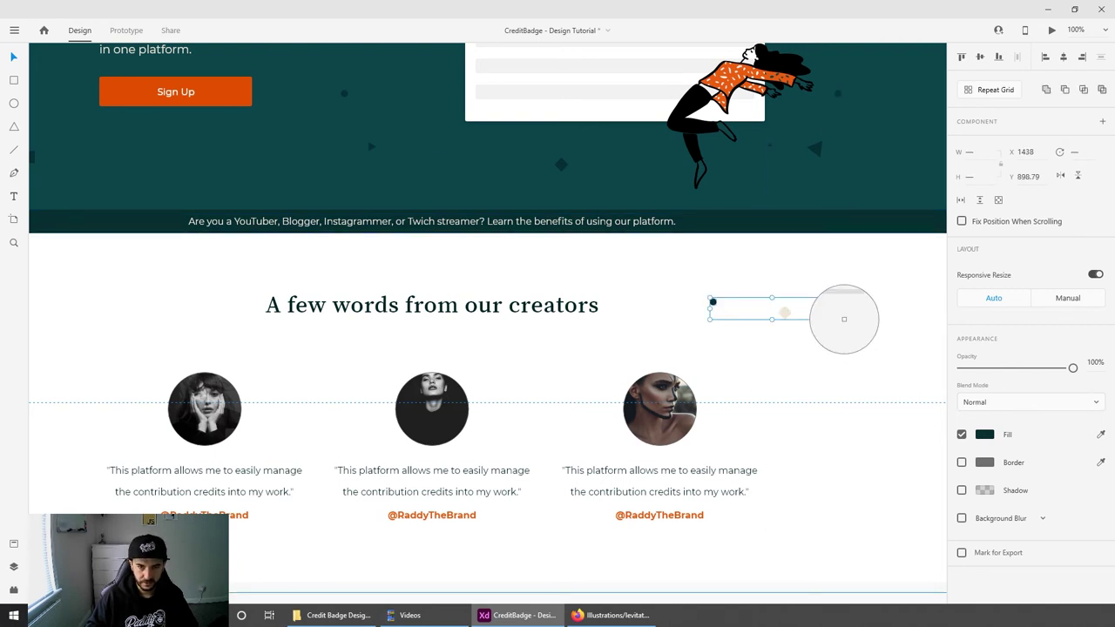
left_click(780, 315)
left_click(828, 322)
Step: Scatter the beige triangle, diamond and dot around the heading and first portrait and quote
left_click_drag(824, 315, 851, 453)
left_click_drag(785, 312, 830, 306)
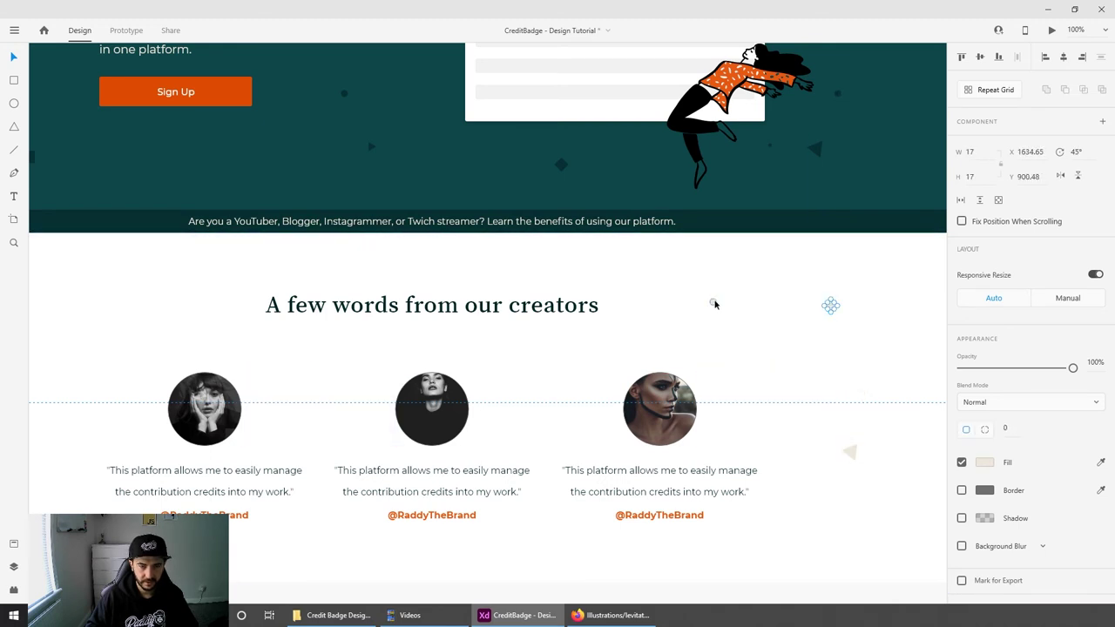
left_click_drag(712, 302, 319, 356)
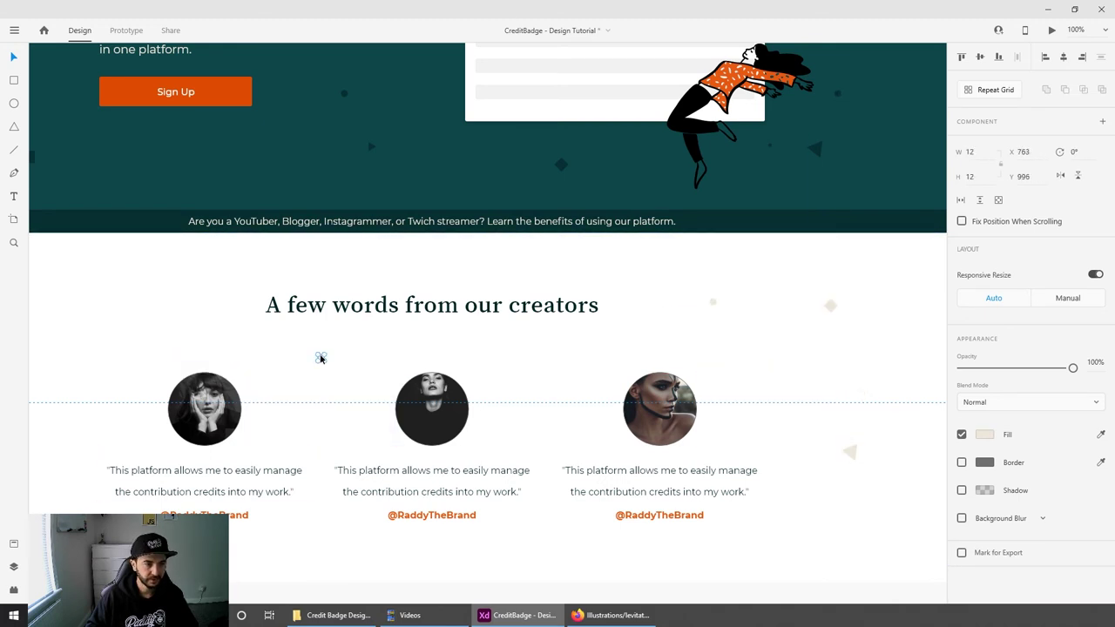
scroll(818, 436, "down", 2)
left_click(841, 383)
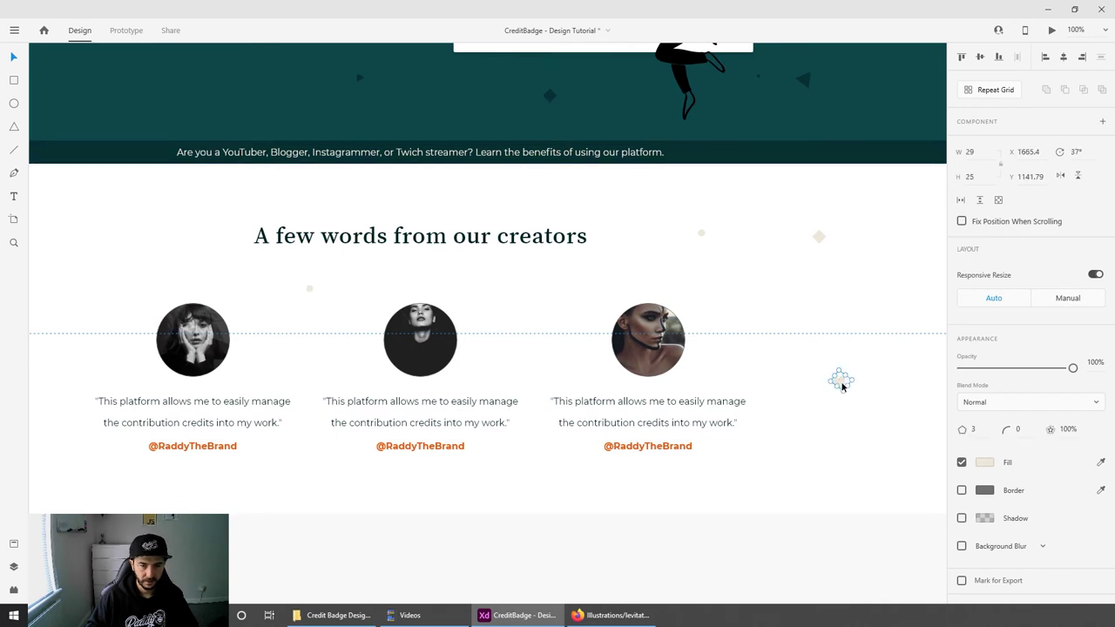
left_click_drag(841, 385, 303, 472)
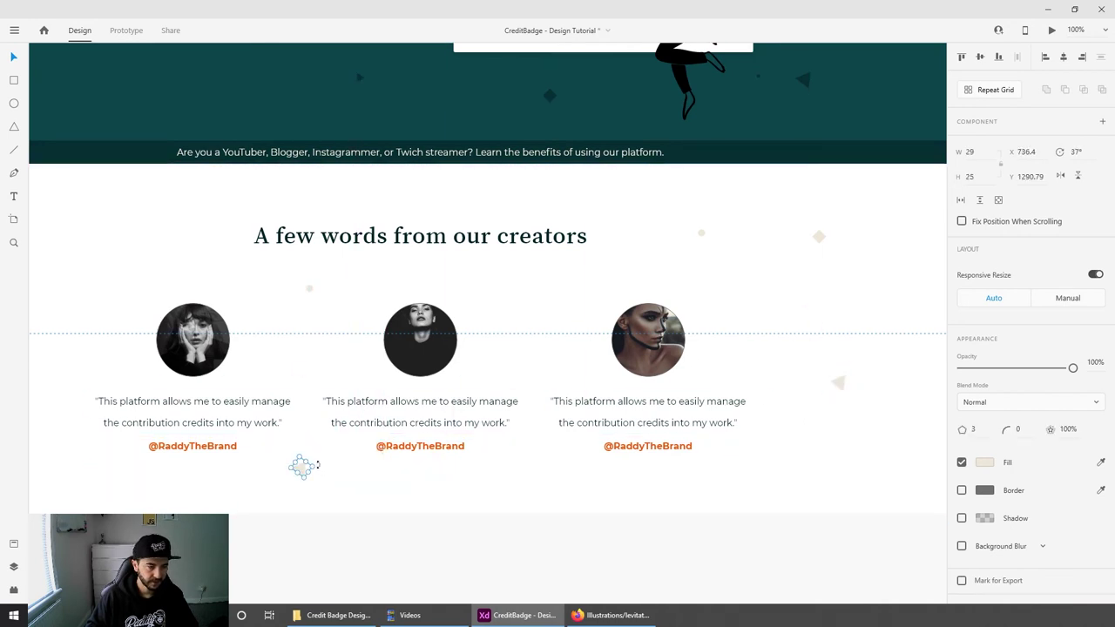
left_click(818, 239)
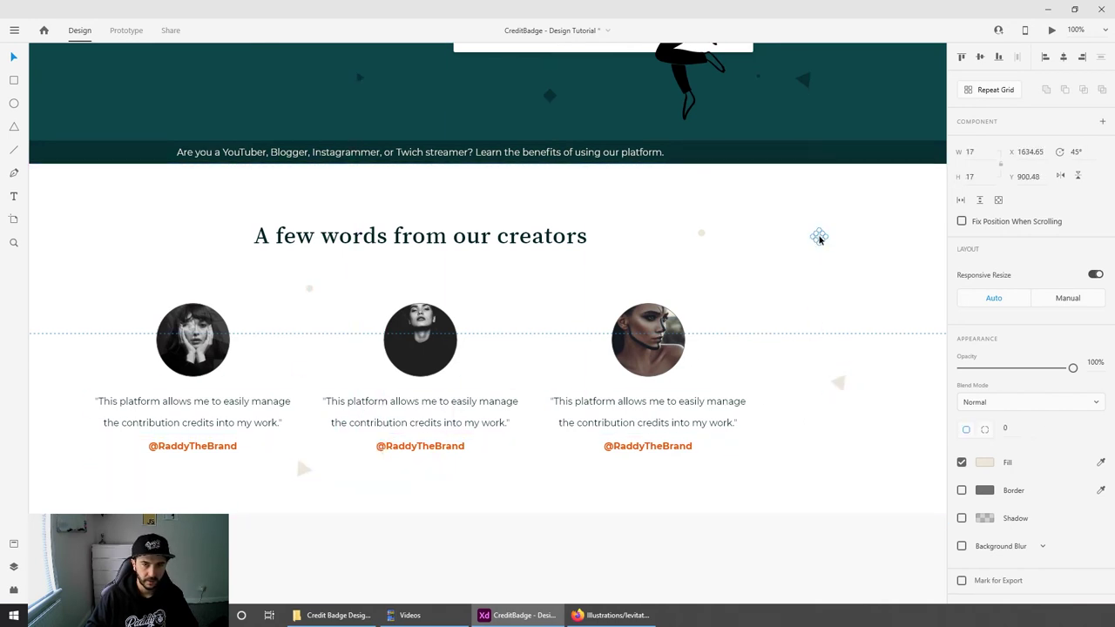
left_click_drag(818, 239, 341, 311)
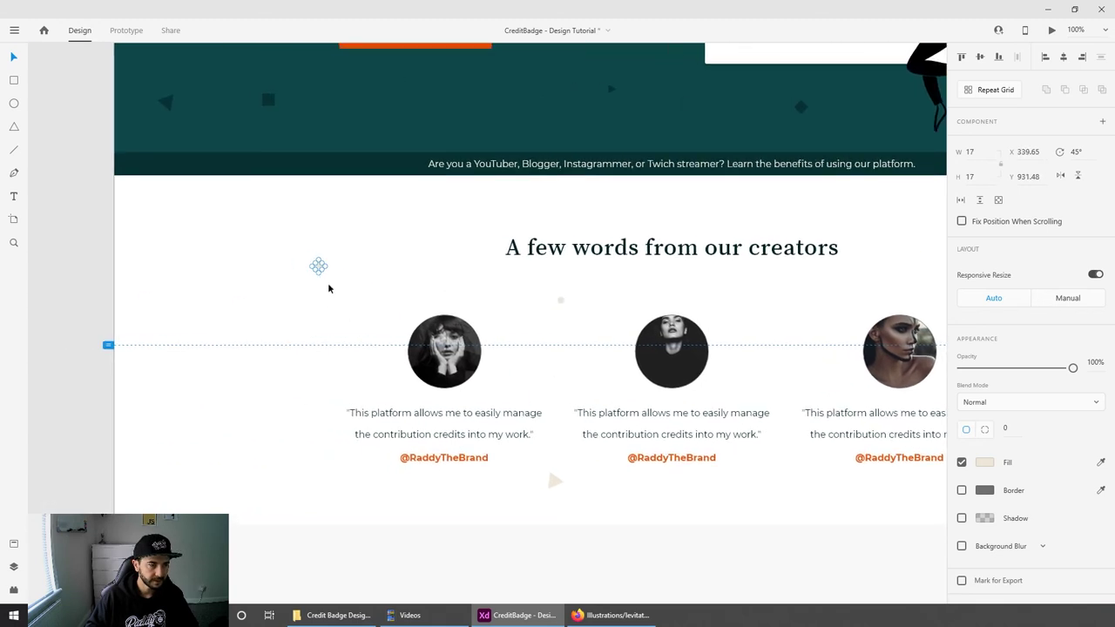
left_click(561, 300)
left_click_drag(560, 301, 233, 469)
Step: Add a copy of the beige triangle at the section's far left
scroll(514, 440, "down", 1)
scroll(514, 440, "right", 2)
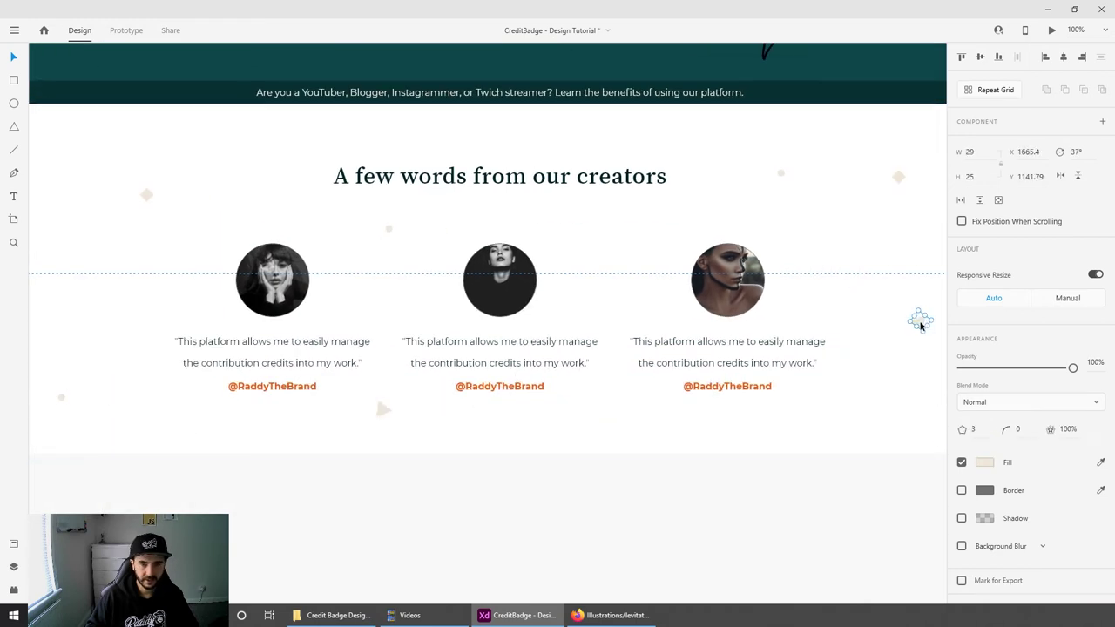
left_click_drag(917, 318, 87, 282)
scroll(174, 320, "up", 1)
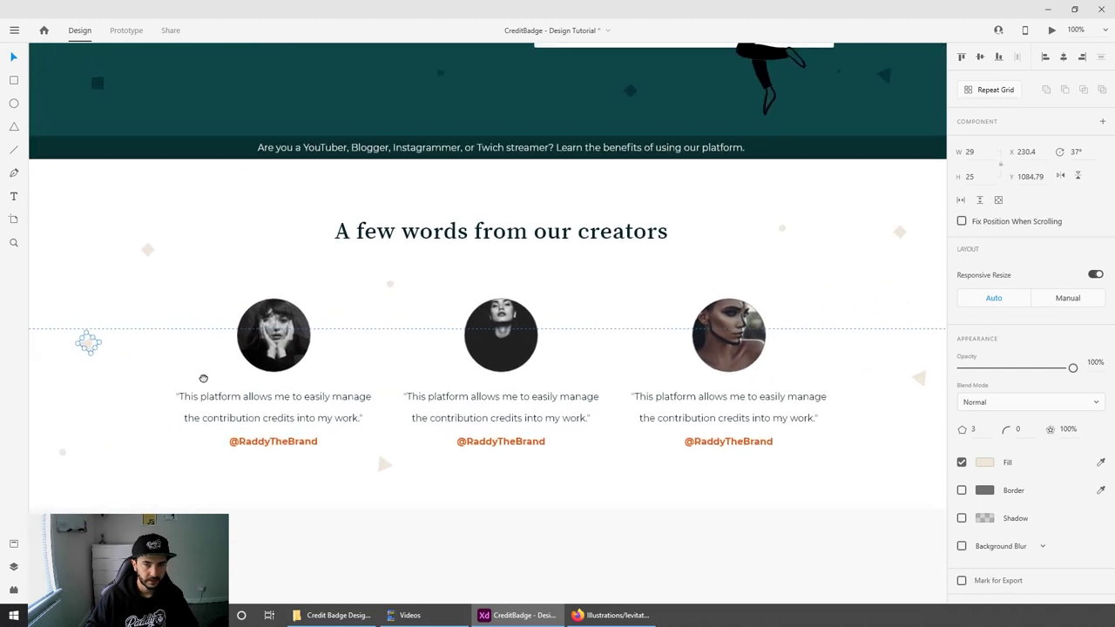
scroll(203, 378, "right", 2)
scroll(653, 299, "down", 1)
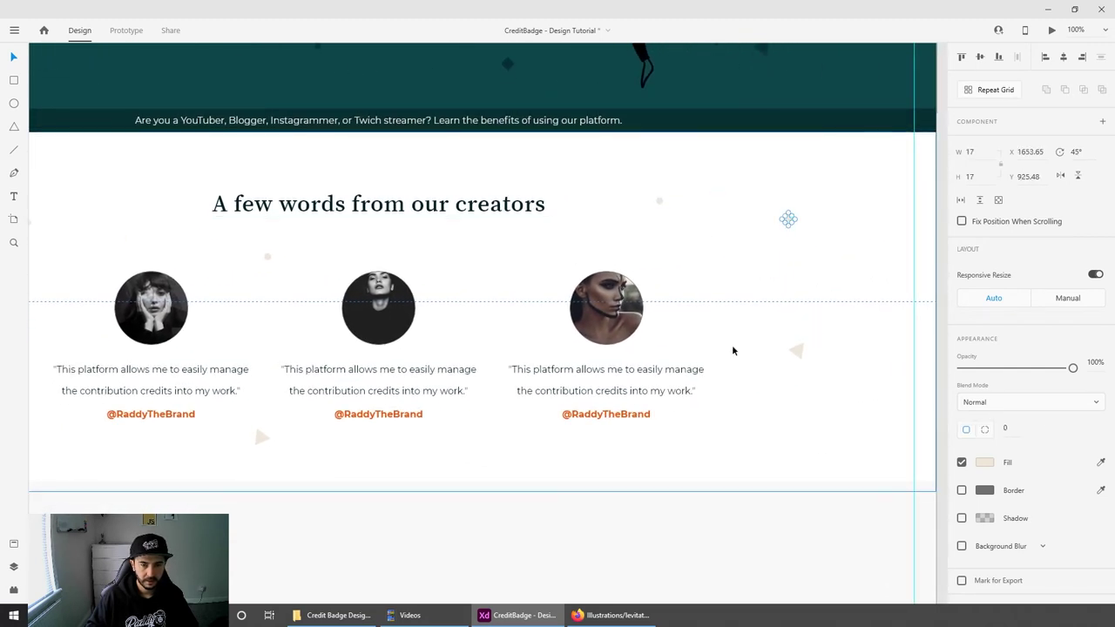
left_click(659, 200)
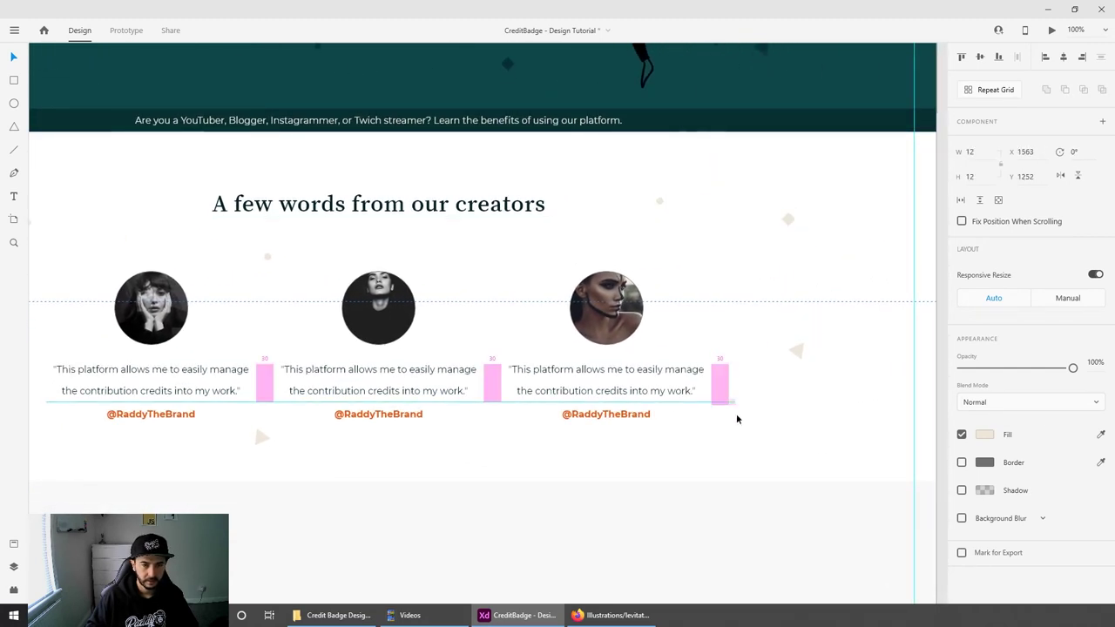
left_click(718, 492)
key("ctrl+minus")
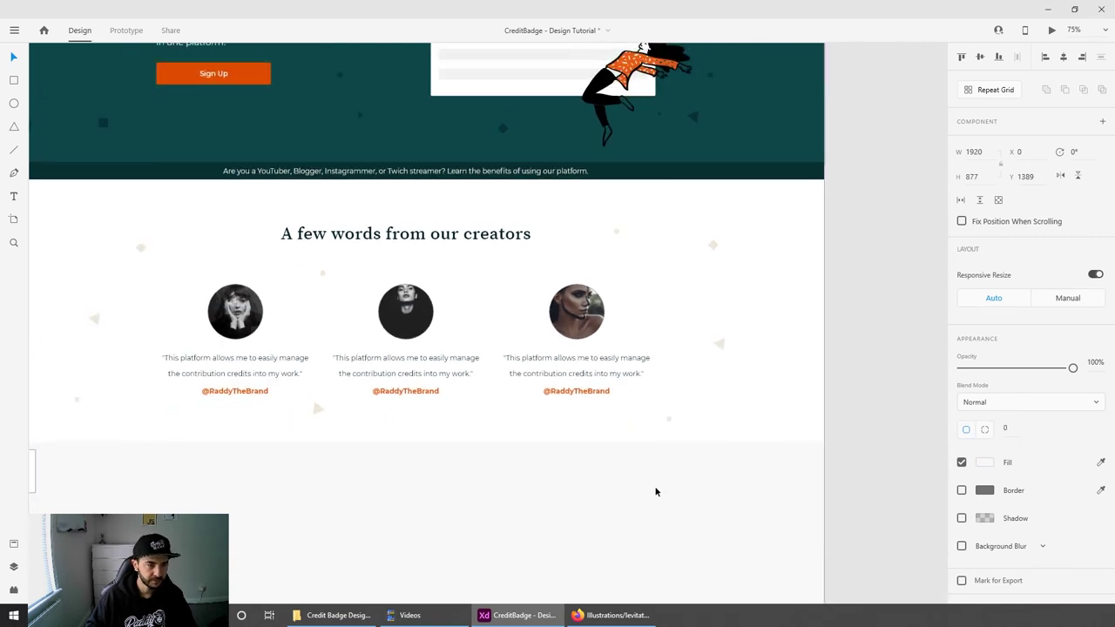
scroll(697, 493, "left", 2)
scroll(696, 492, "up", 1)
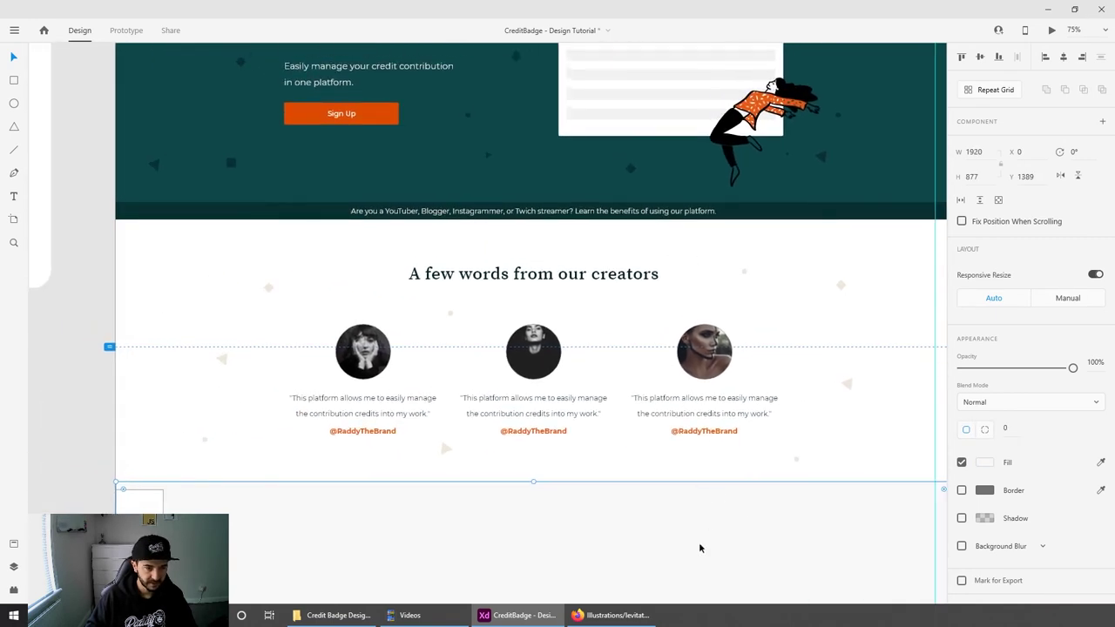
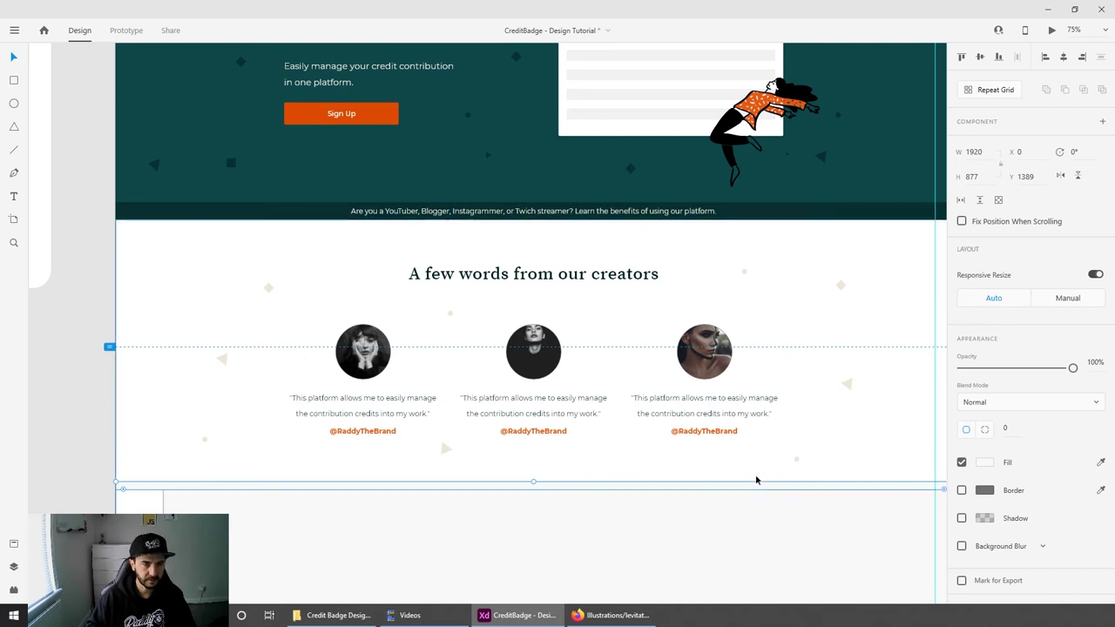
Step: Move the placeholder square to the section's top-left and drag the Why join? heading up
scroll(486, 354, "down", 2)
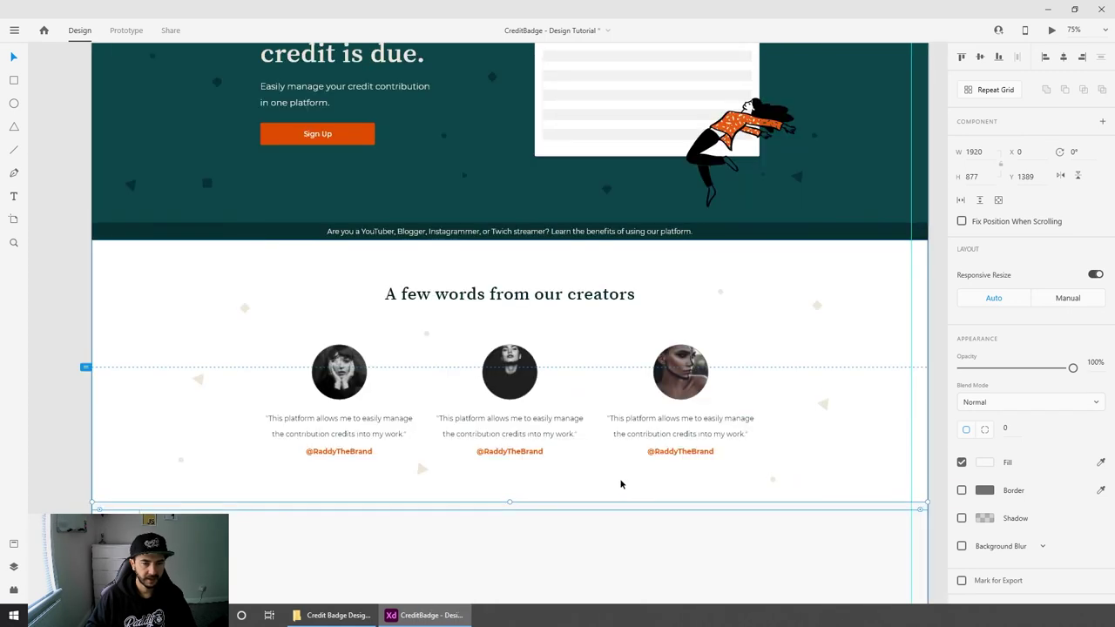
scroll(609, 461, "down", 8)
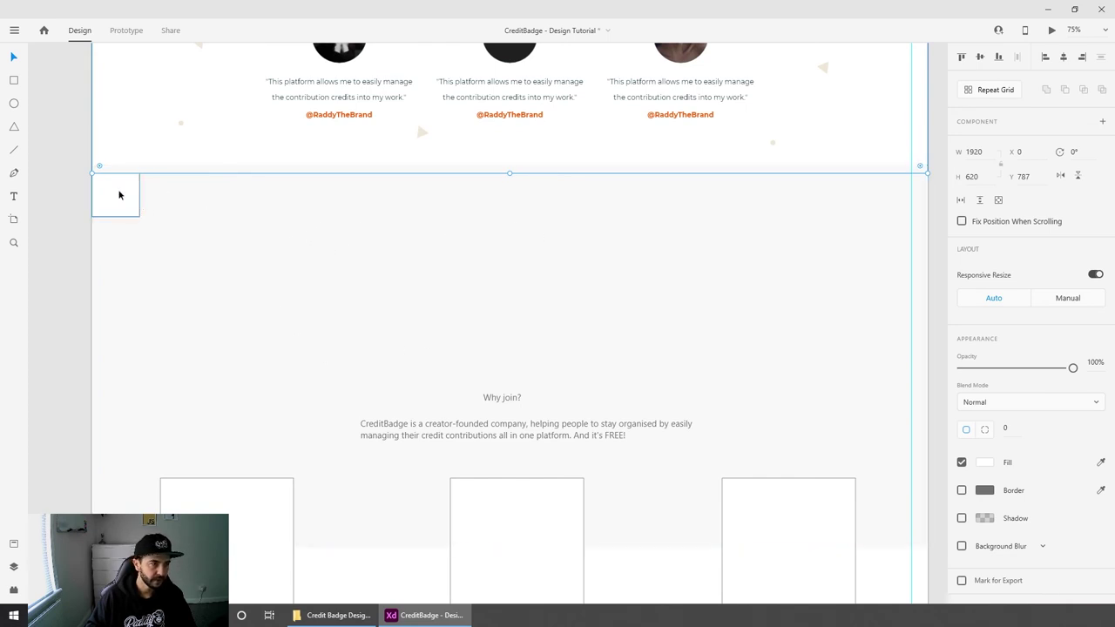
left_click_drag(119, 191, 196, 190)
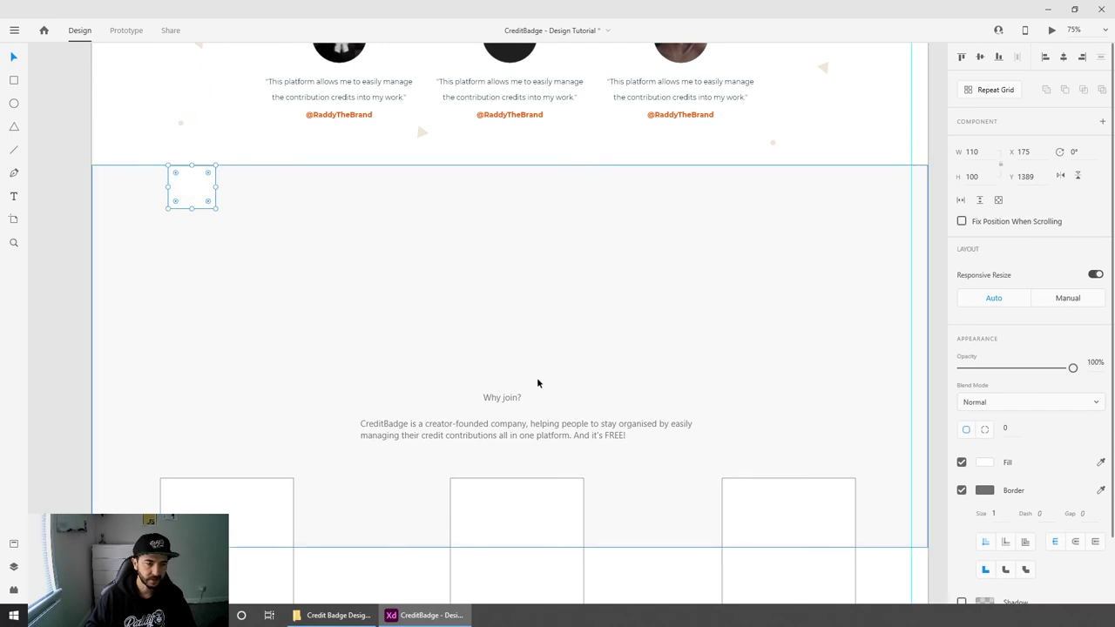
scroll(473, 401, "up", 2)
left_click_drag(516, 509, 488, 340)
Step: Select the description paragraph and the three feature cards with their text, and move them up
scroll(507, 415, "down", 2)
scroll(453, 435, "down", 2)
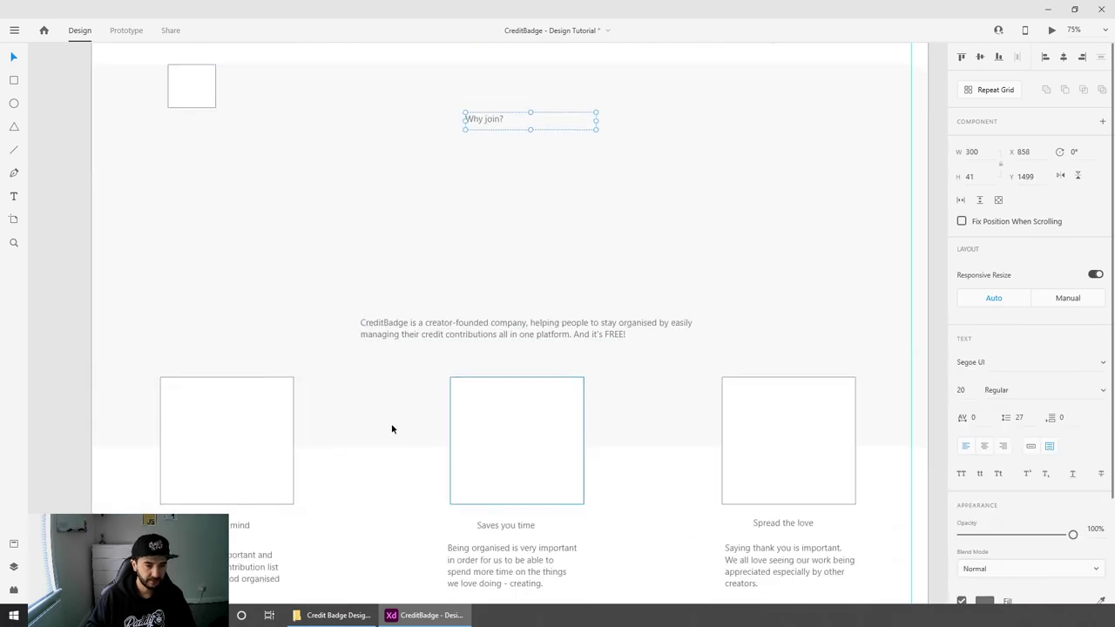
scroll(366, 340, "down", 1)
left_click(478, 260)
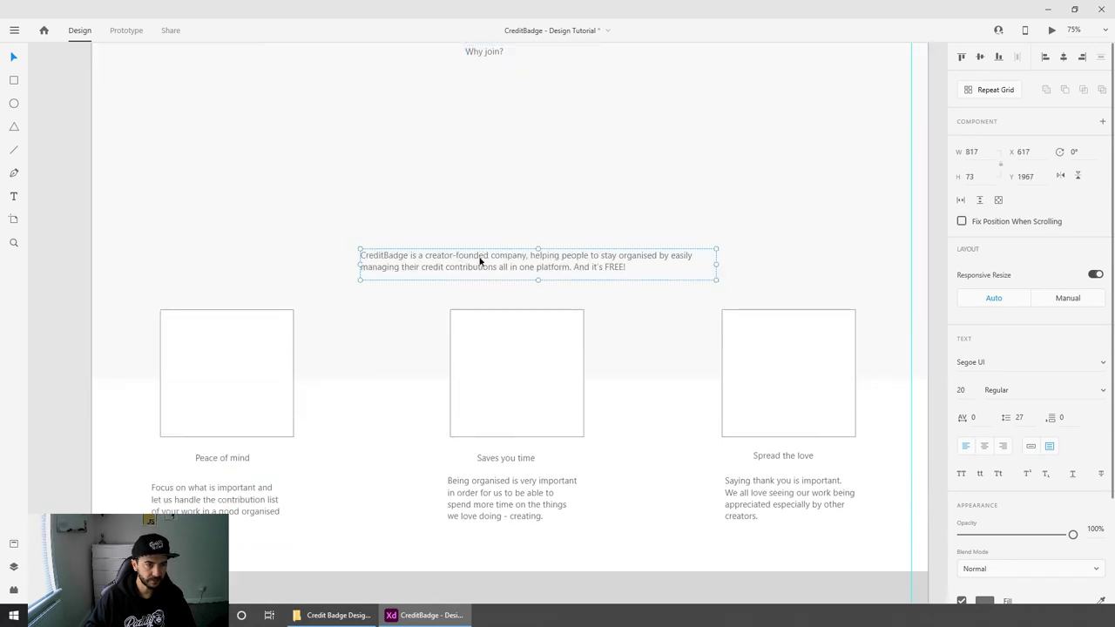
left_click(214, 374, "shift")
left_click(222, 460, "shift")
left_click(218, 499, "shift")
left_click(500, 459, "shift")
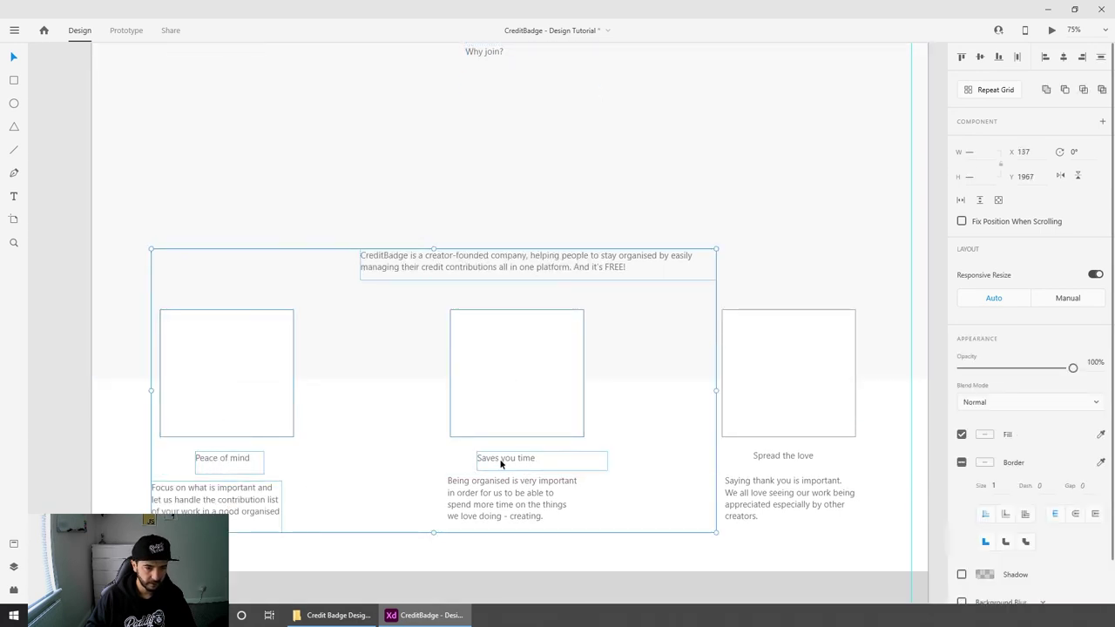
left_click(505, 510, "shift")
left_click(745, 399, "shift")
left_click(758, 460, "shift")
left_click(779, 504, "shift")
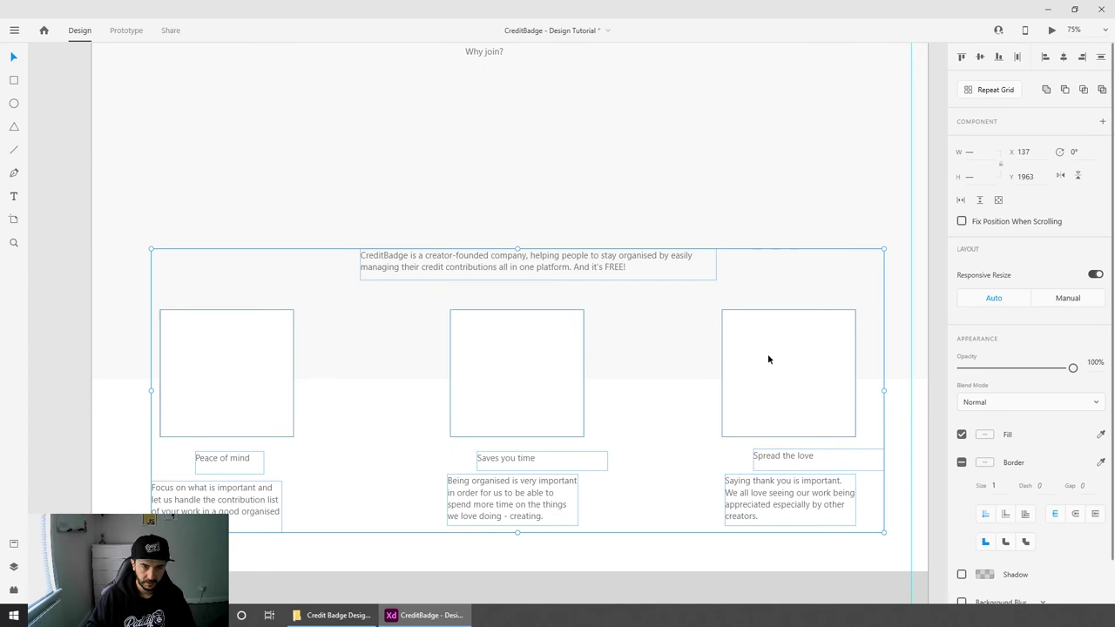
left_click_drag(767, 353, 767, 223)
Step: Clear the selection and select the Why join? heading
scroll(686, 384, "up", 3)
left_click(941, 202)
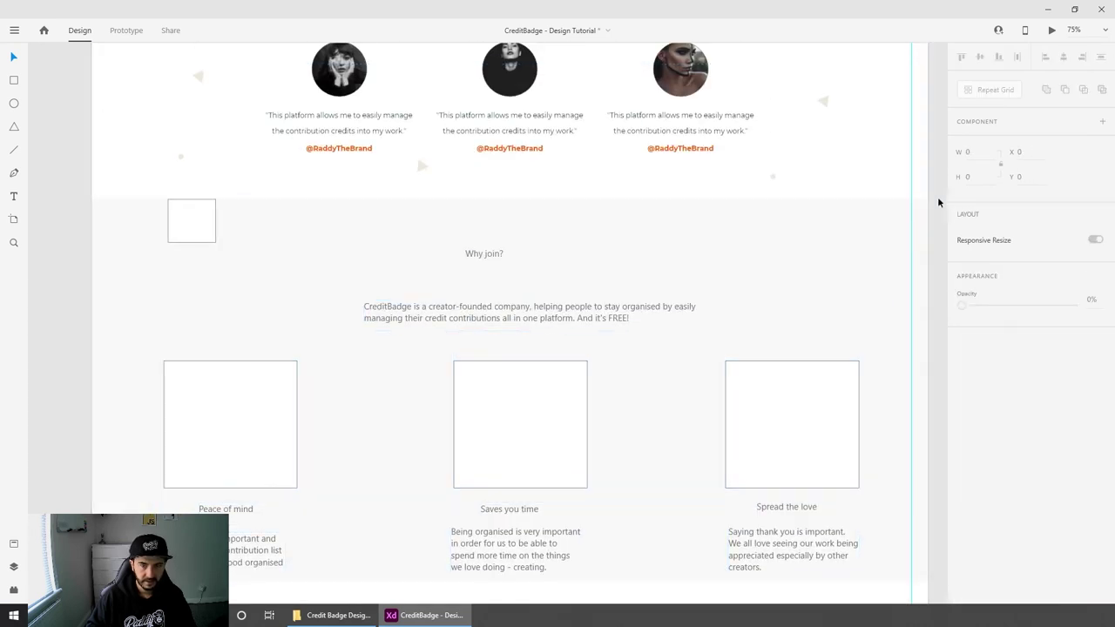
scroll(488, 241, "up", 2)
left_click_drag(597, 246, 622, 350)
left_click(622, 350)
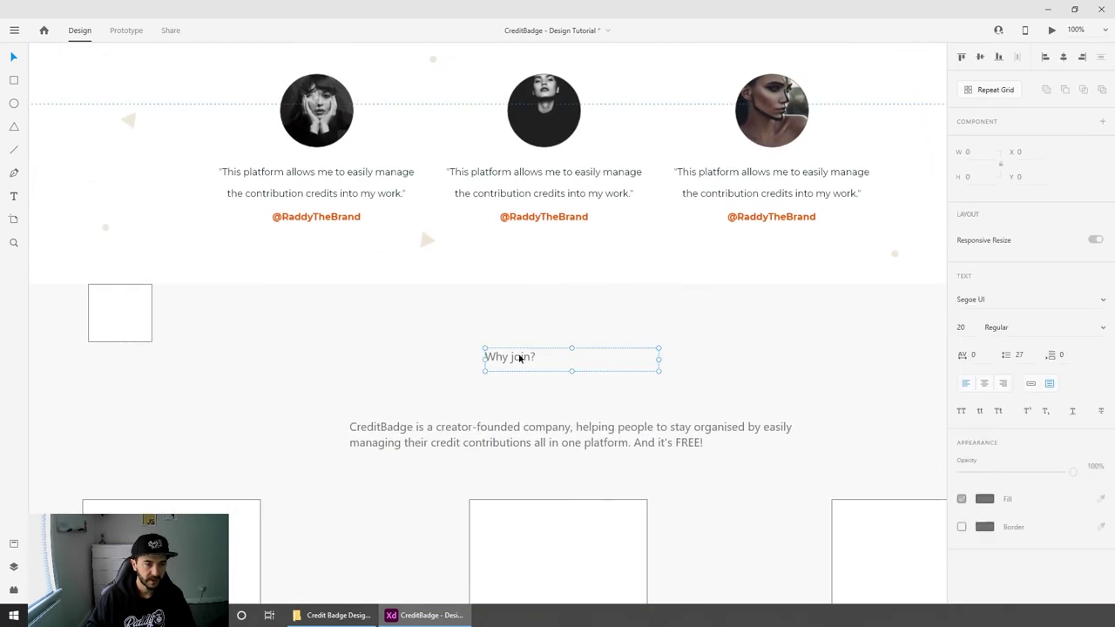
Step: Apply the Heading Two style to Why join?, set it to auto width, and centre it on the section
left_click(13, 544)
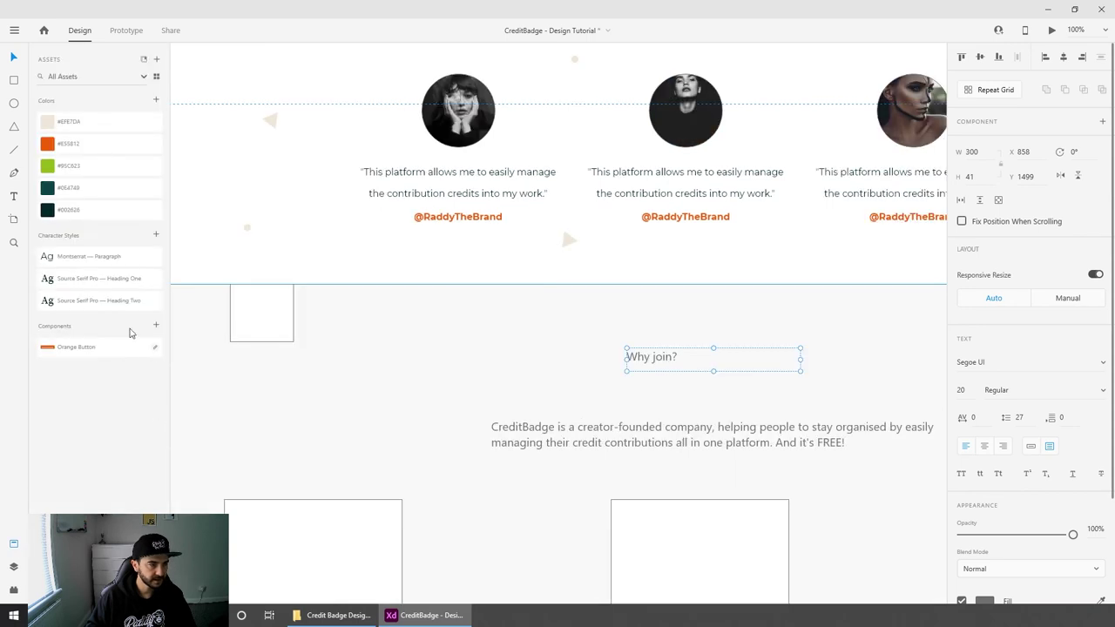
left_click(124, 300)
left_click_drag(655, 436, 513, 418)
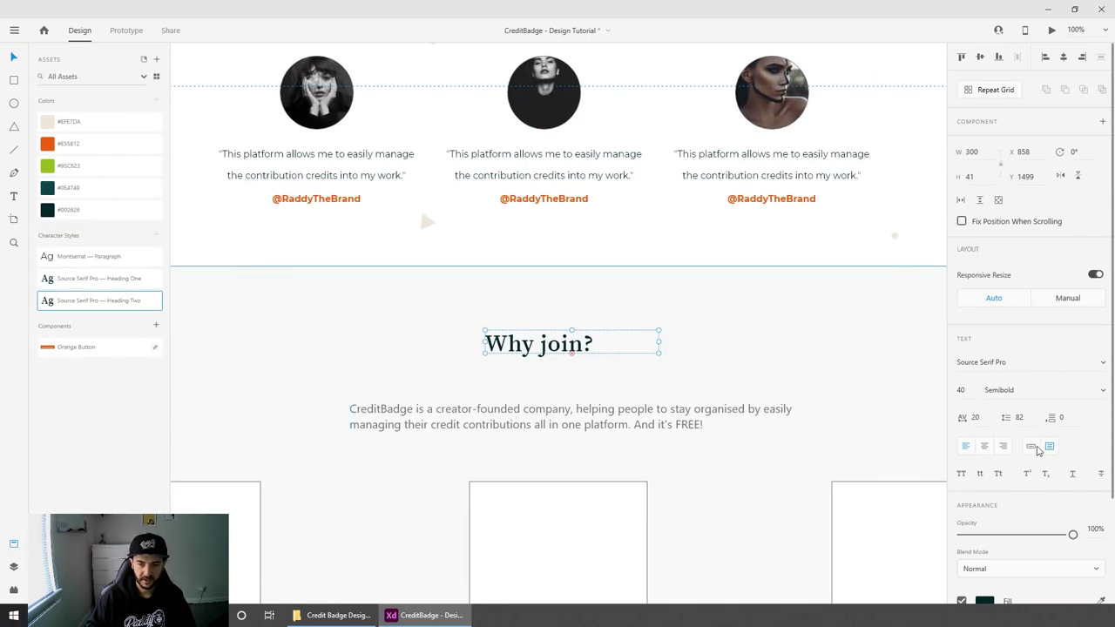
left_click(1031, 448)
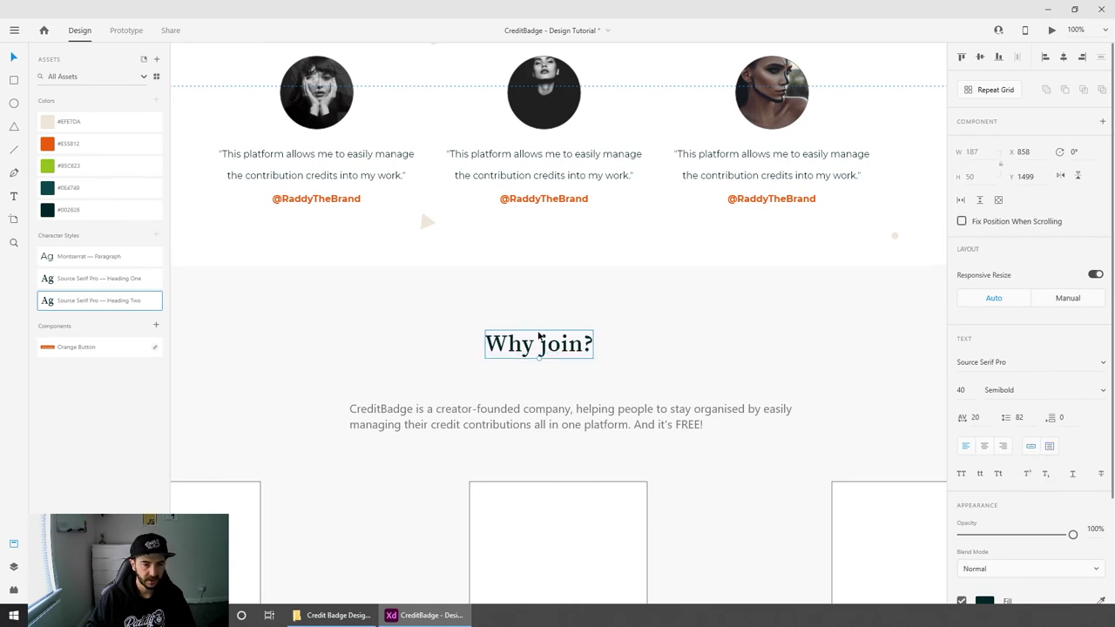
left_click(634, 310)
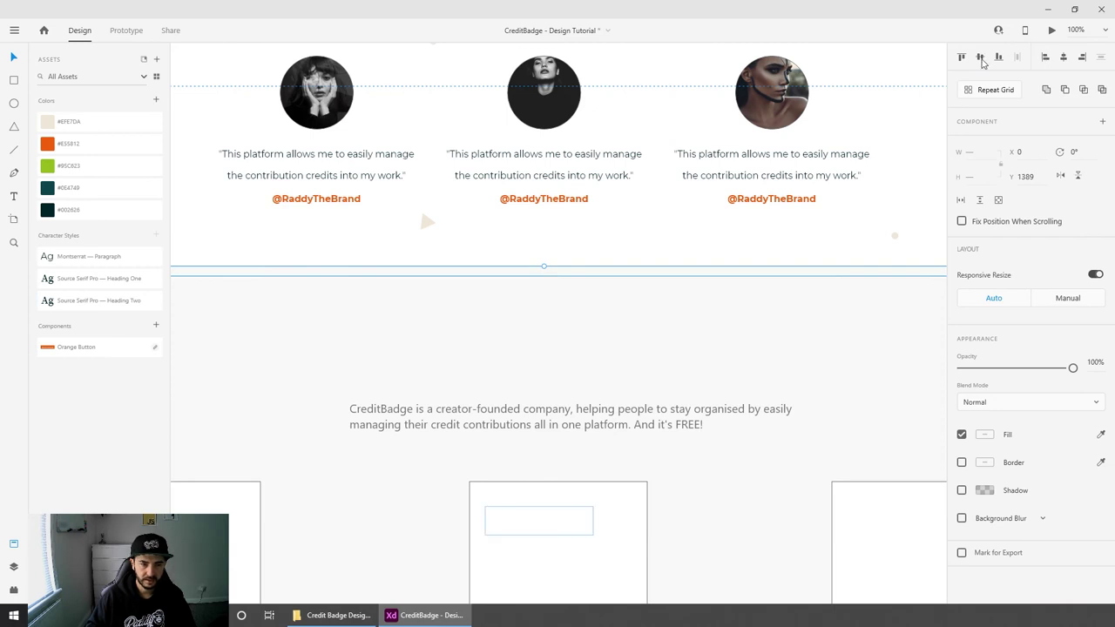
left_click(1063, 58)
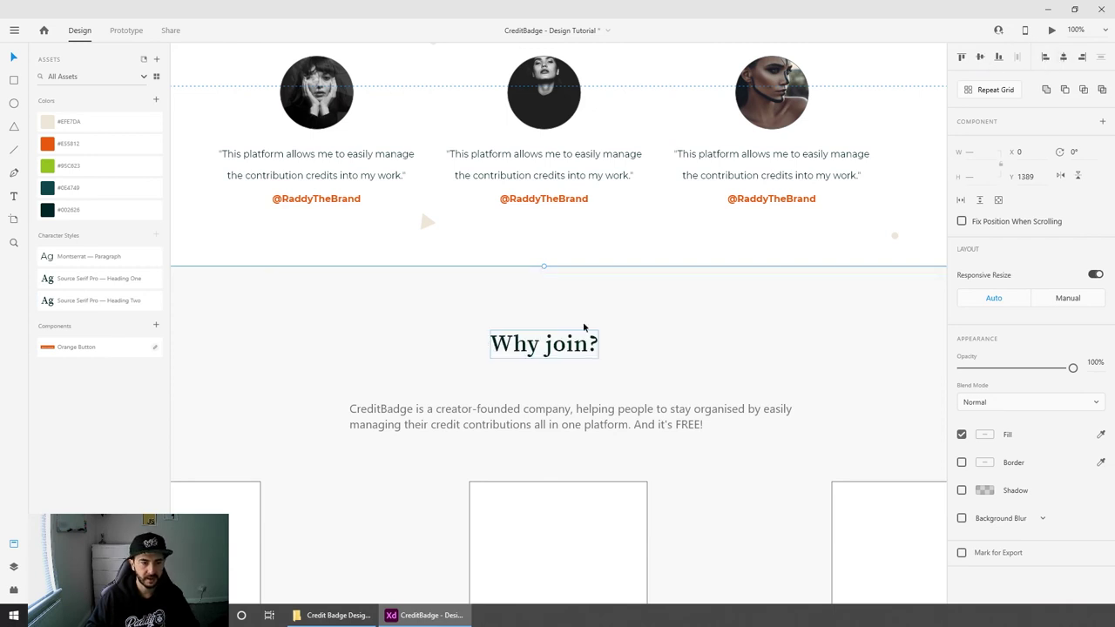
Step: Stretch the placeholder square into a wide bar and nudge the heading up toward it
left_click(451, 370)
left_click_drag(451, 370, 675, 383)
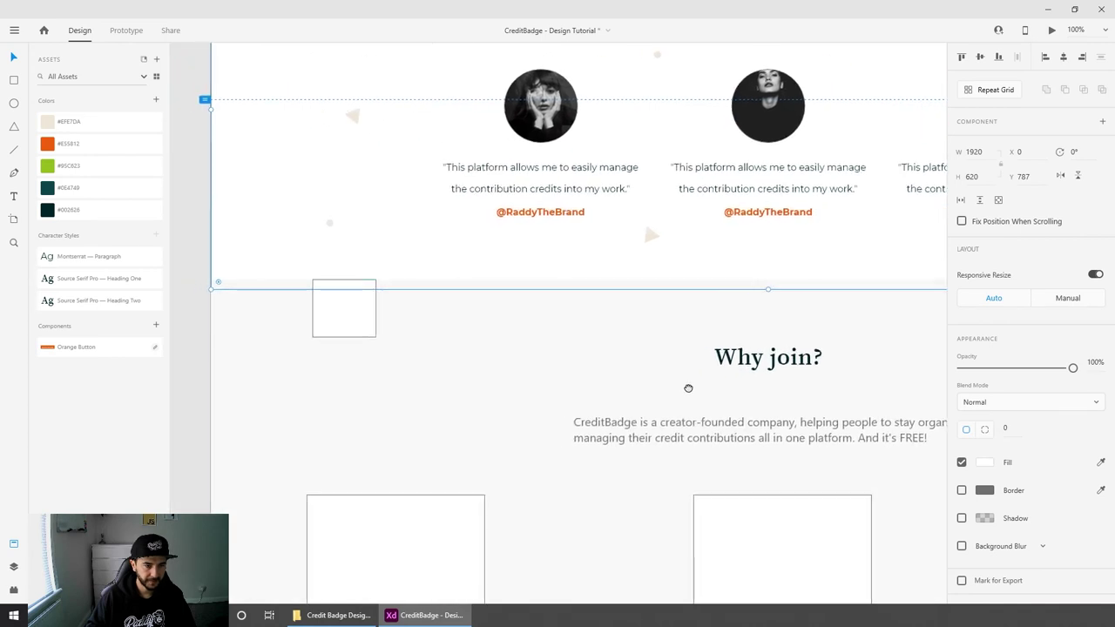
left_click(340, 311)
left_click_drag(375, 307, 881, 307)
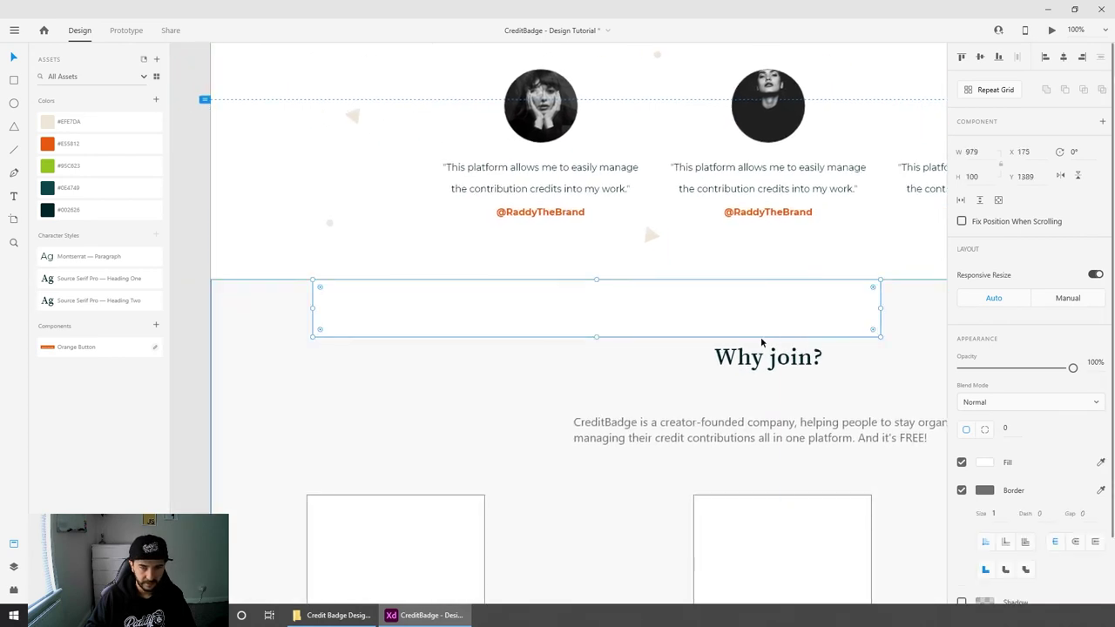
left_click(758, 361)
left_click_drag(758, 361, 721, 353)
Step: Move the empty bar below the feature cards and select the description paragraph
scroll(711, 366, "down", 3)
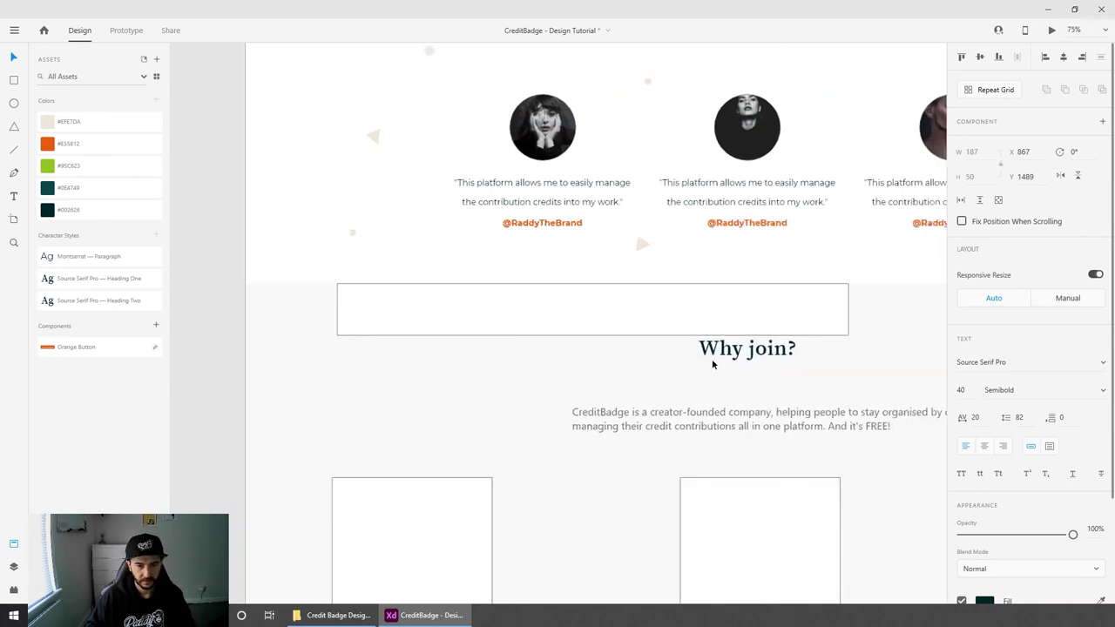
scroll(687, 273, "down", 1)
scroll(687, 273, "left", 2)
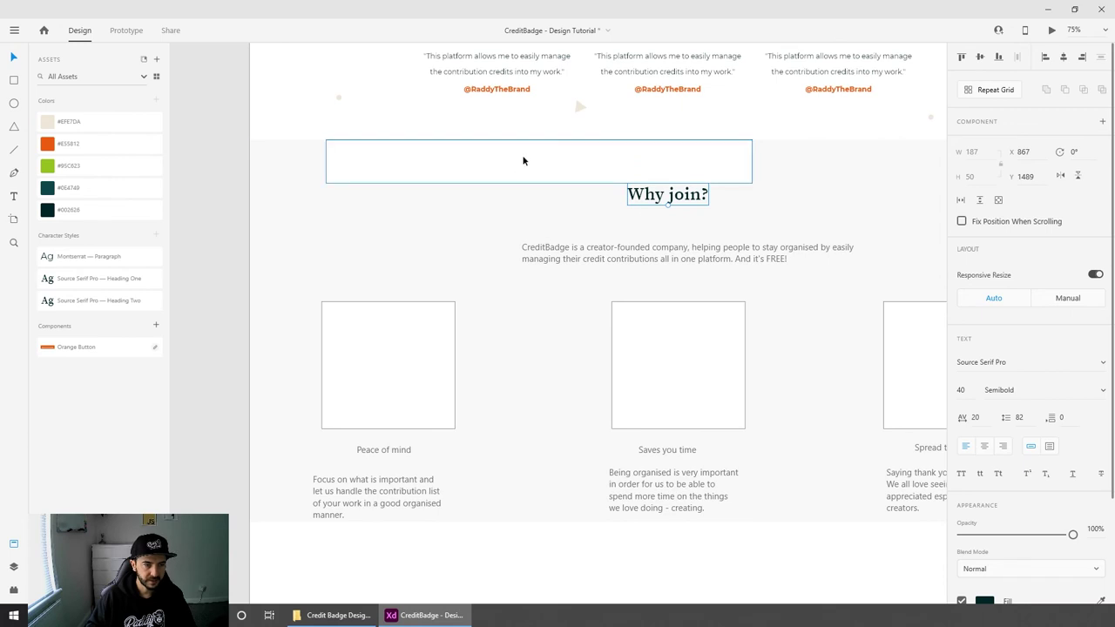
left_click_drag(522, 159, 450, 500)
scroll(553, 353, "up", 2)
scroll(554, 352, "right", 2)
left_click(554, 353)
left_click(554, 353)
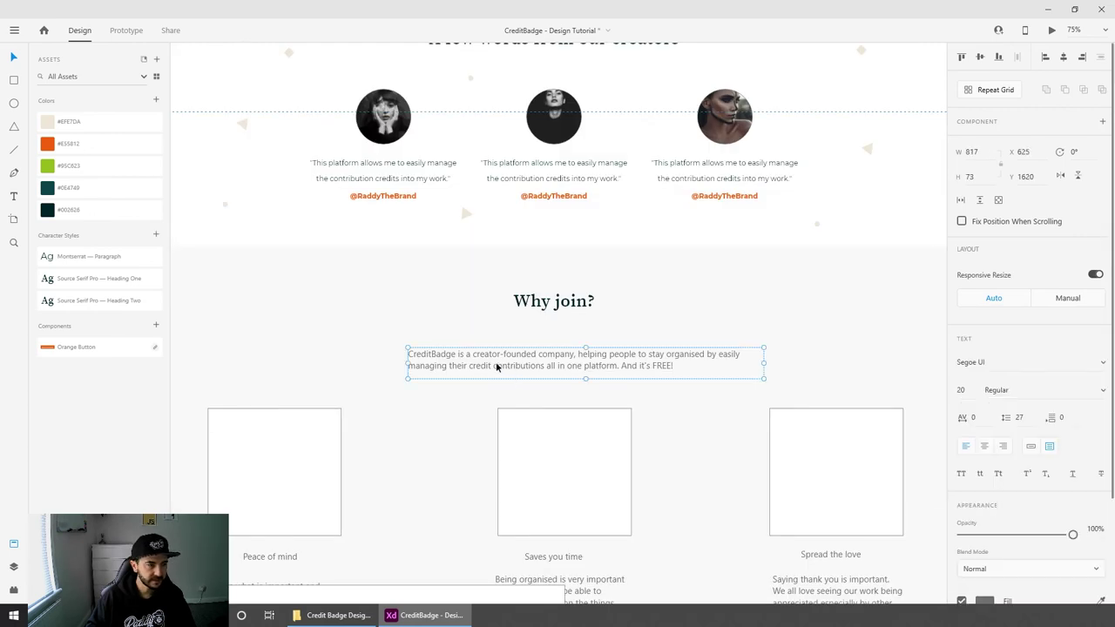
Step: Apply the Montserrat Paragraph style to the intro text, place it under the heading, and centre-align it
left_click(74, 260)
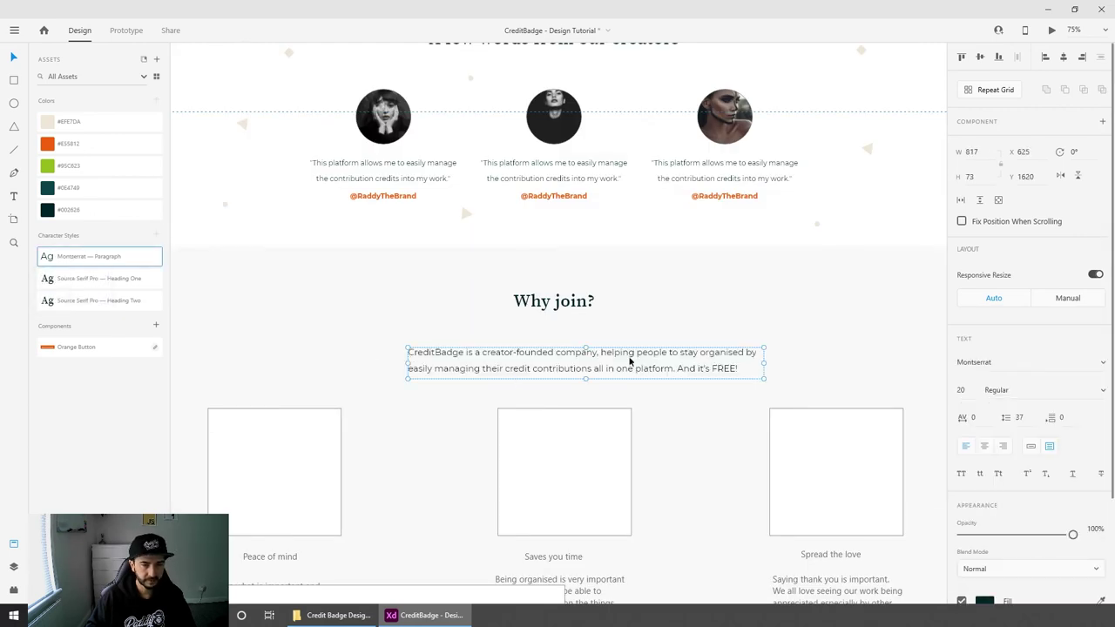
left_click_drag(641, 360, 600, 342)
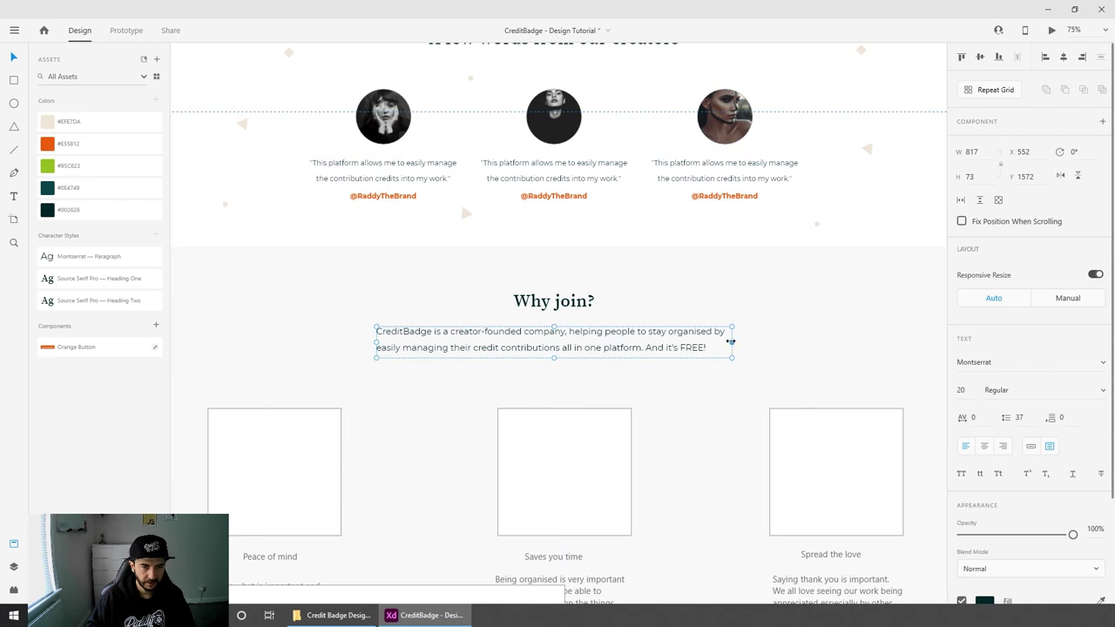
triple_click(543, 344)
left_click(984, 448)
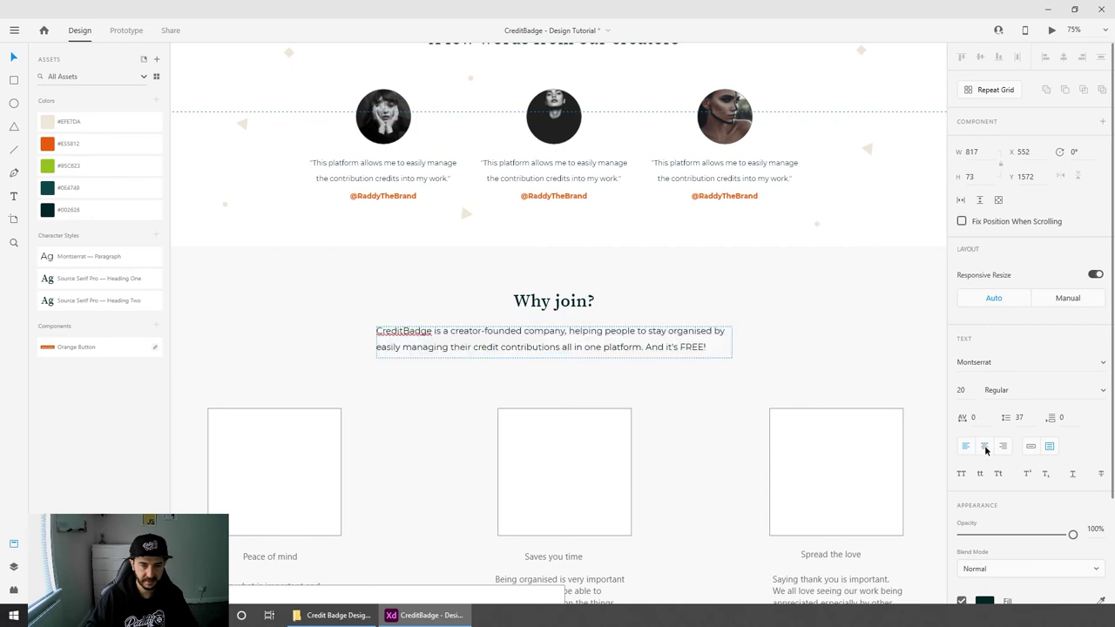
left_click(12, 56)
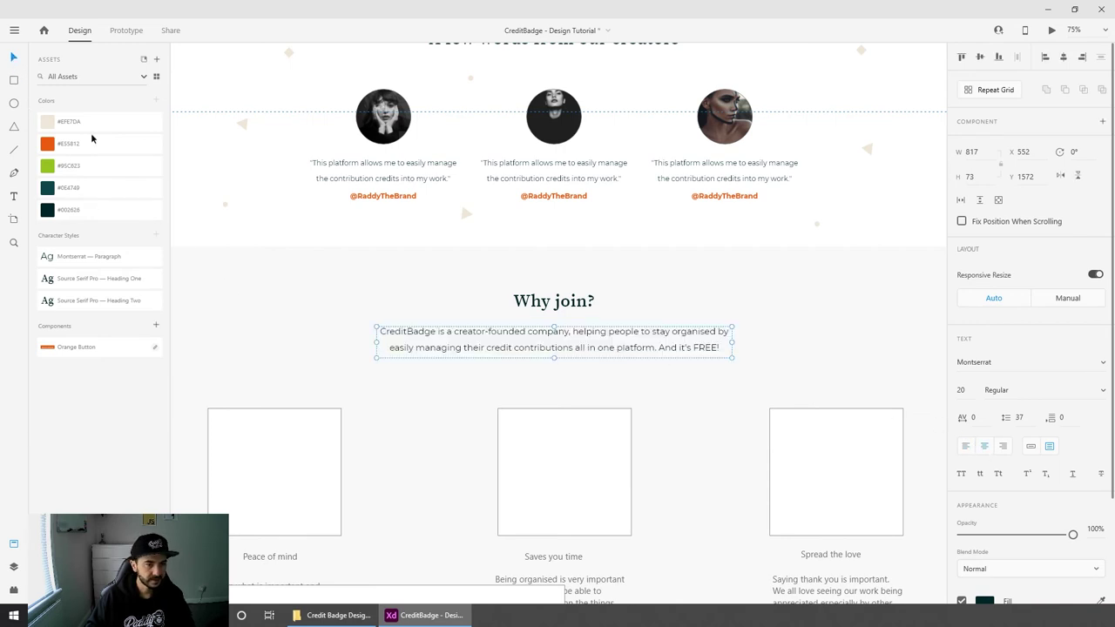
left_click(741, 296)
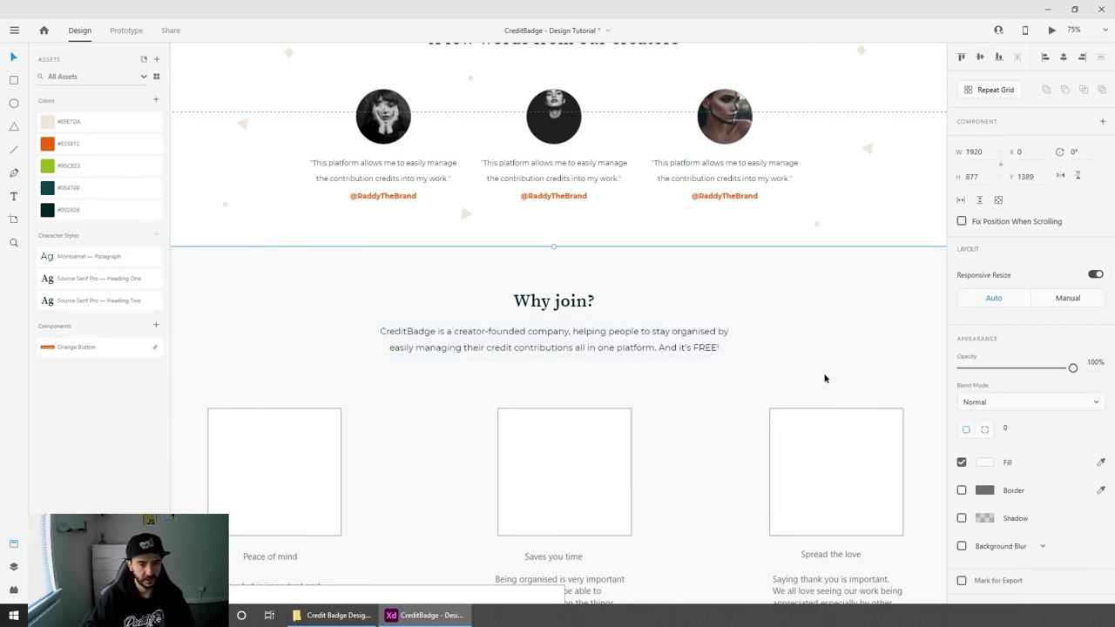
left_click(523, 300)
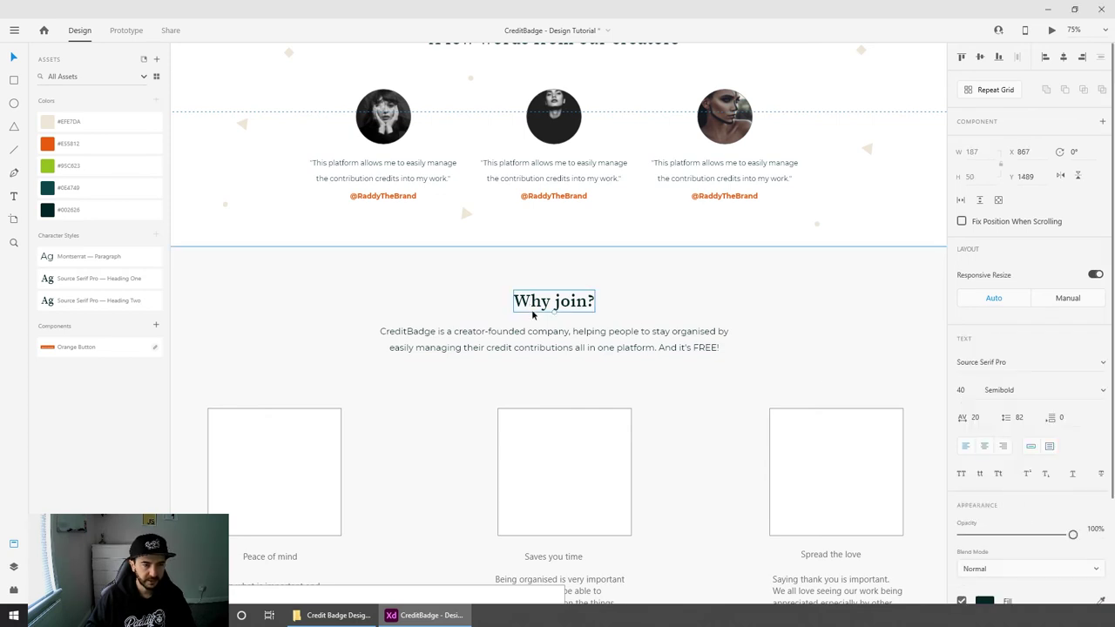
Step: Zoom to 150% and draw a 200×48 rectangle just below the Why join? heading
key("ctrl+1")
key("ctrl+plus")
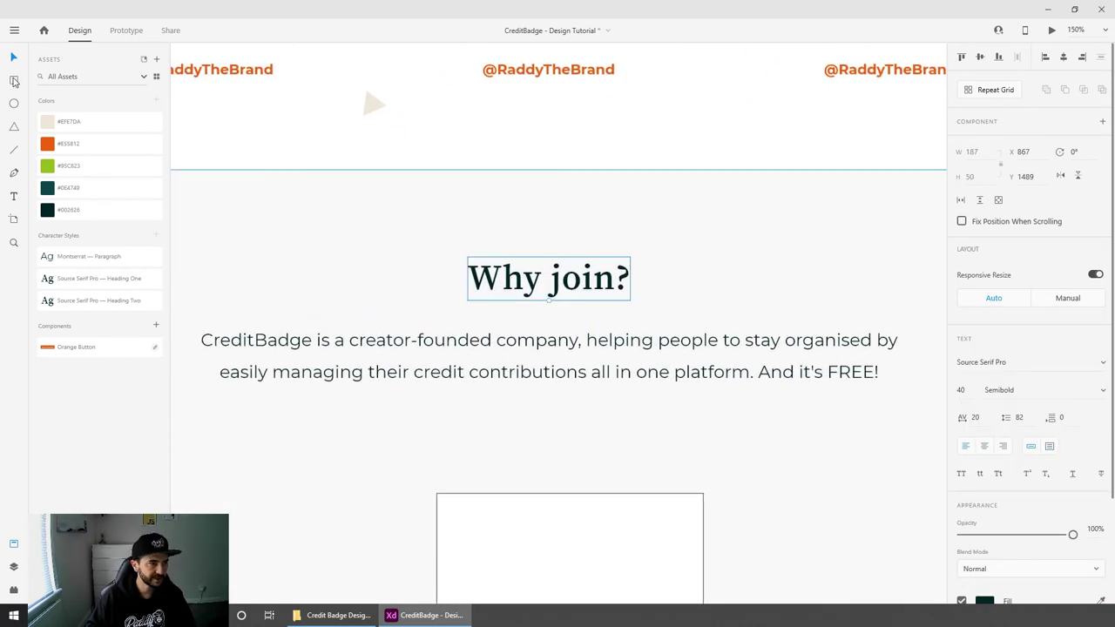
left_click(14, 80)
left_click_drag(475, 292, 649, 339)
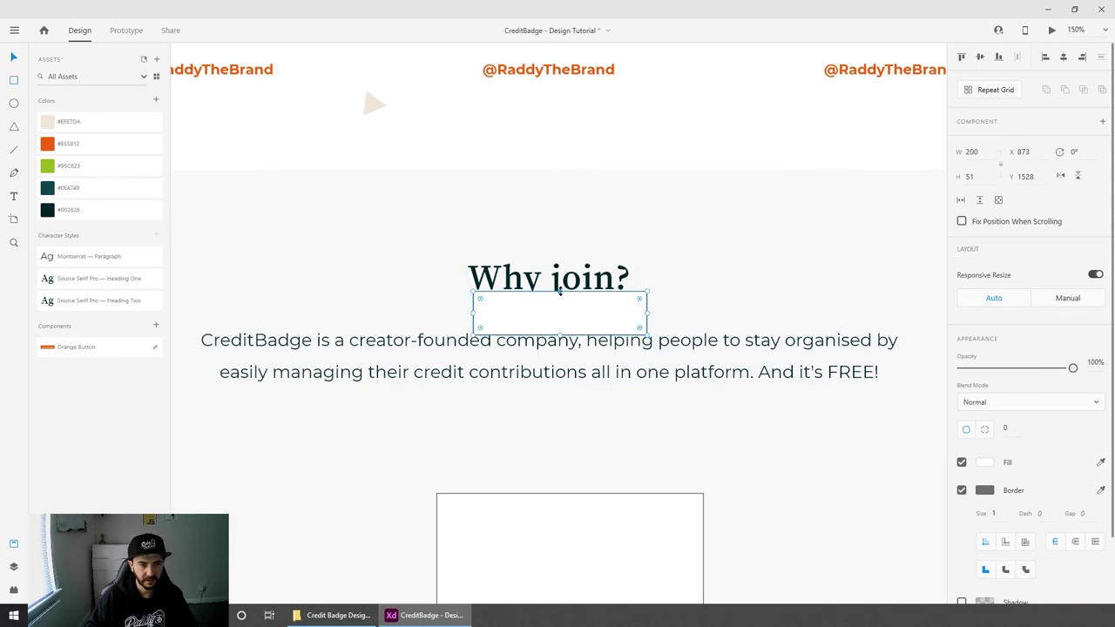
left_click_drag(564, 291, 570, 295)
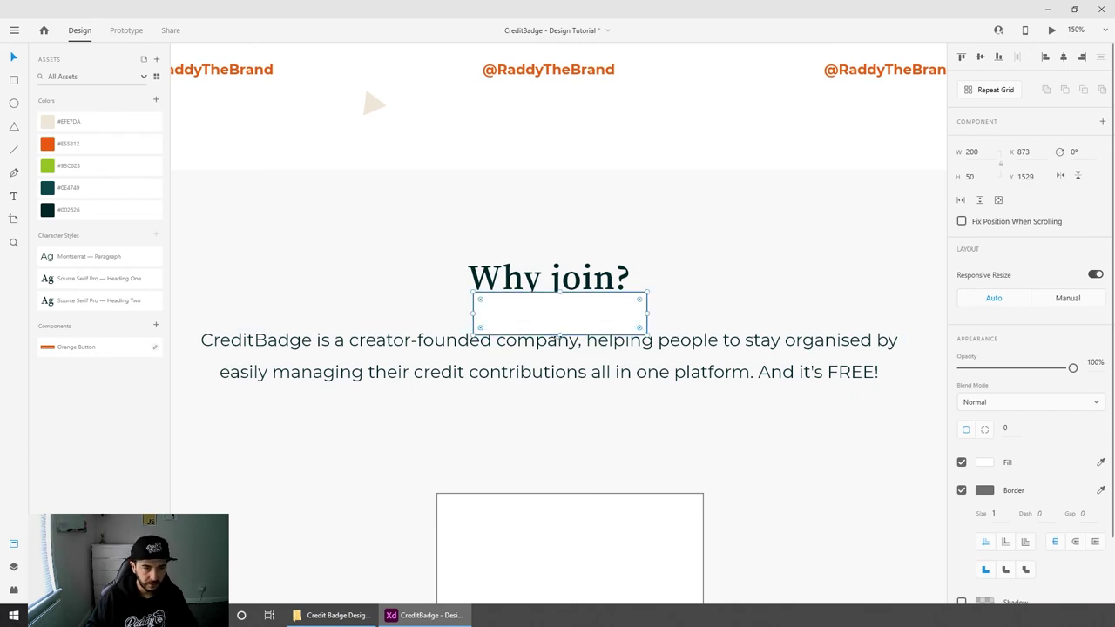
left_click_drag(559, 335, 568, 333)
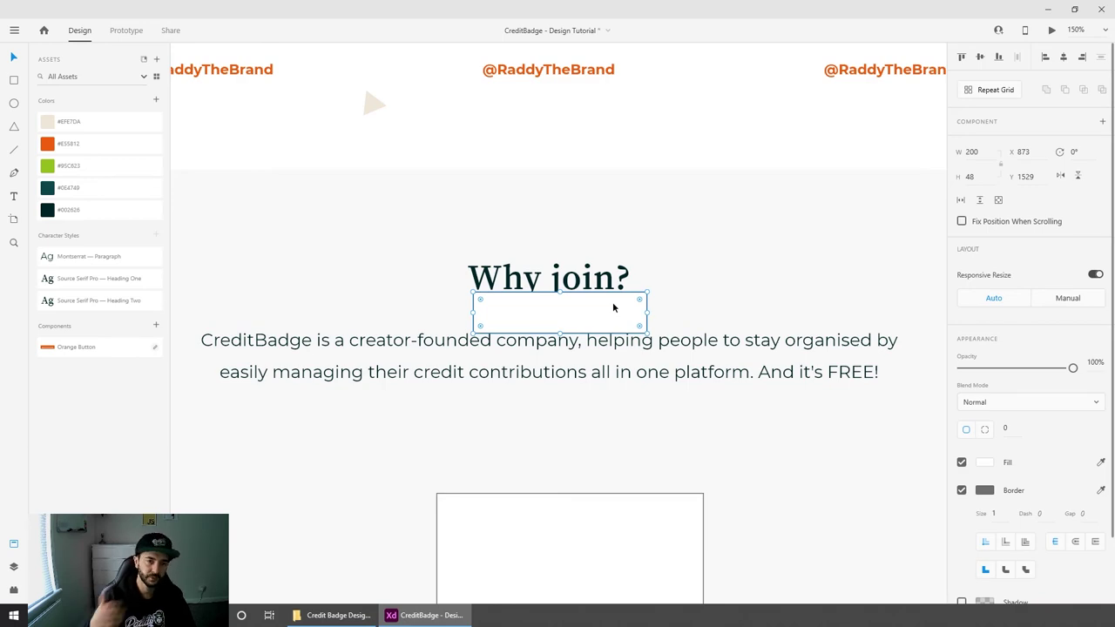
Step: Zoom out to 75% and move the rectangle off the artboard to the right
key("ctrl+1")
key("ctrl+minus")
left_click_drag(555, 321, 930, 244)
scroll(819, 341, "left", 3)
scroll(734, 388, "down", 3)
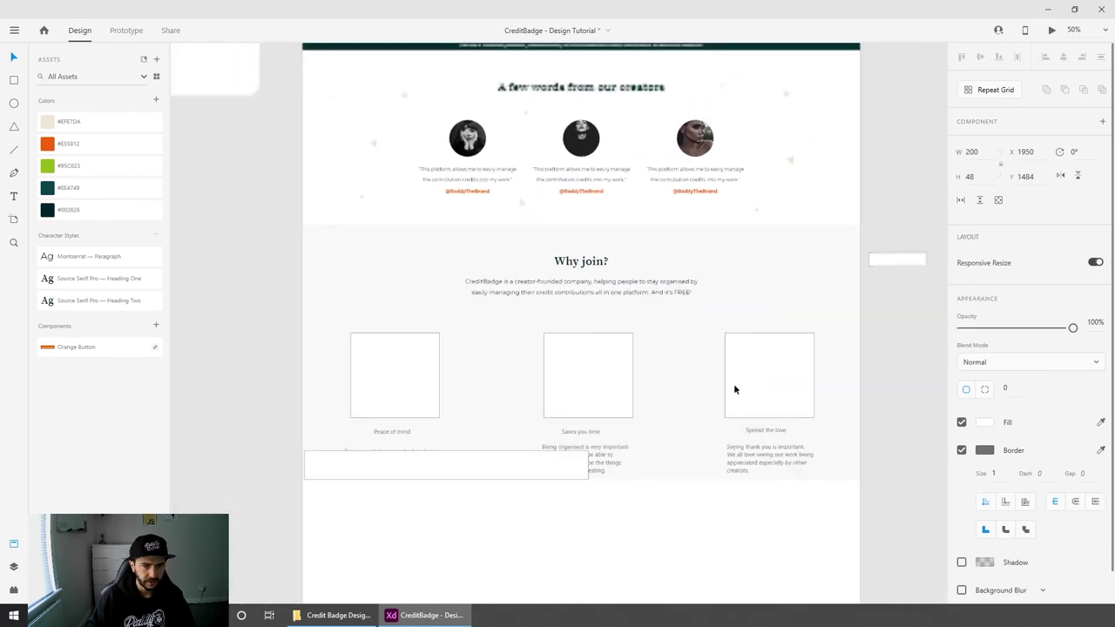
scroll(743, 364, "up", 3)
Step: Set the CreditBadge intro paragraph's font size to 10 so it reflows into two lines
left_click(627, 270)
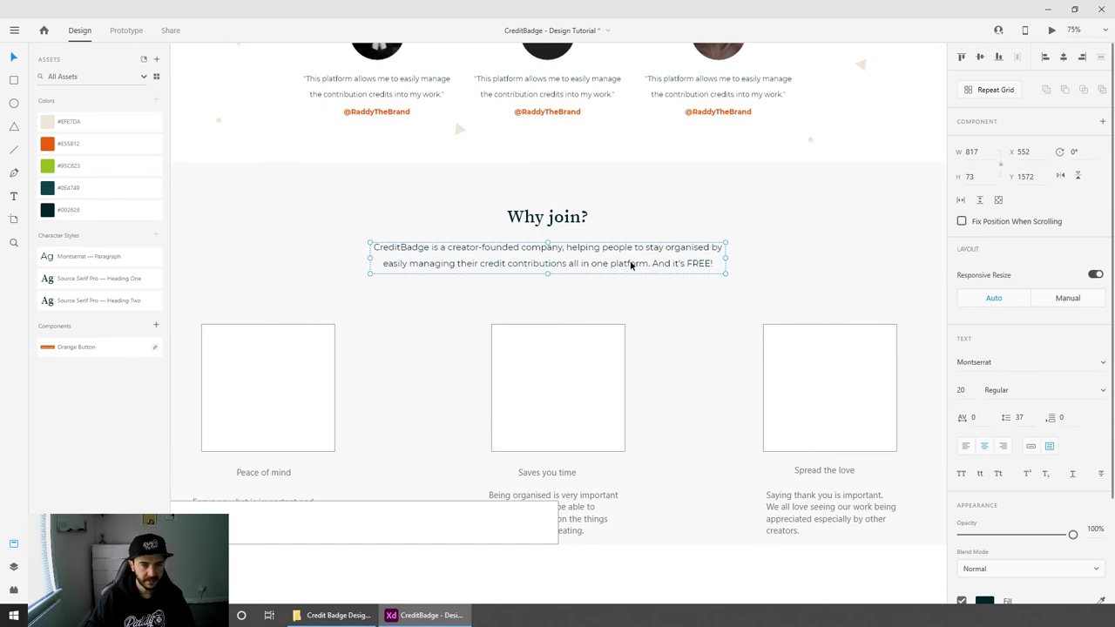
left_click(958, 390)
type("12")
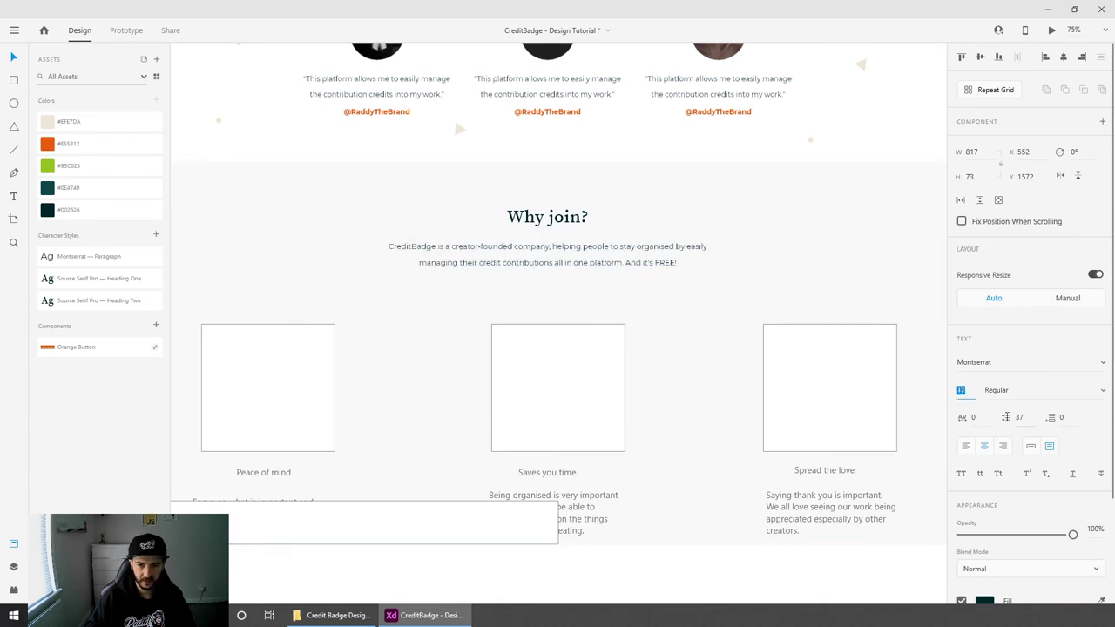
type("10")
key("Return")
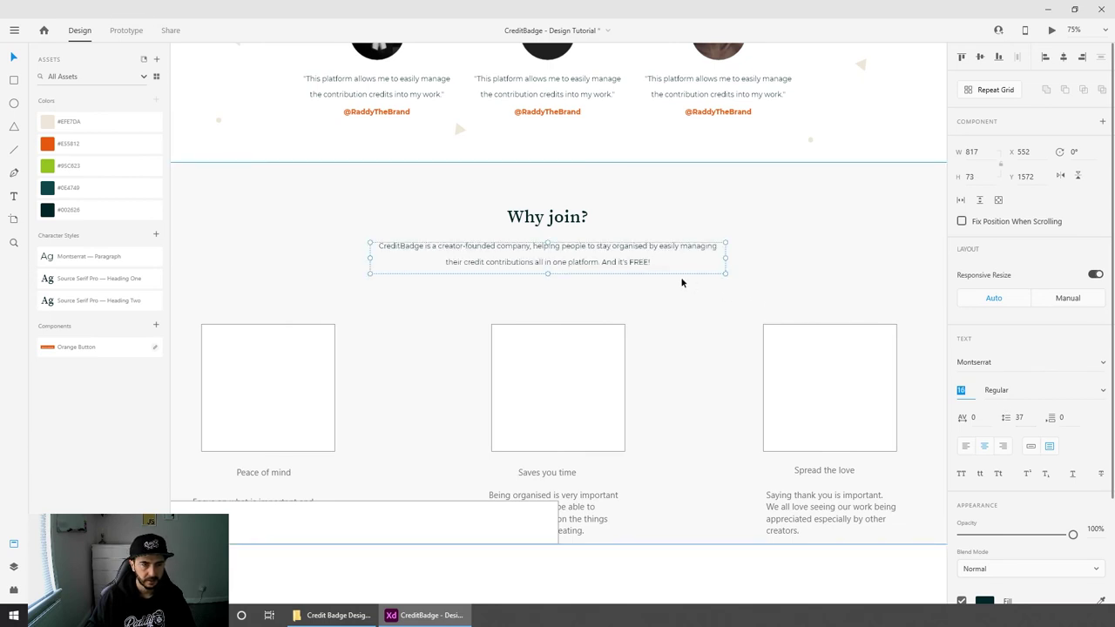
left_click(681, 287)
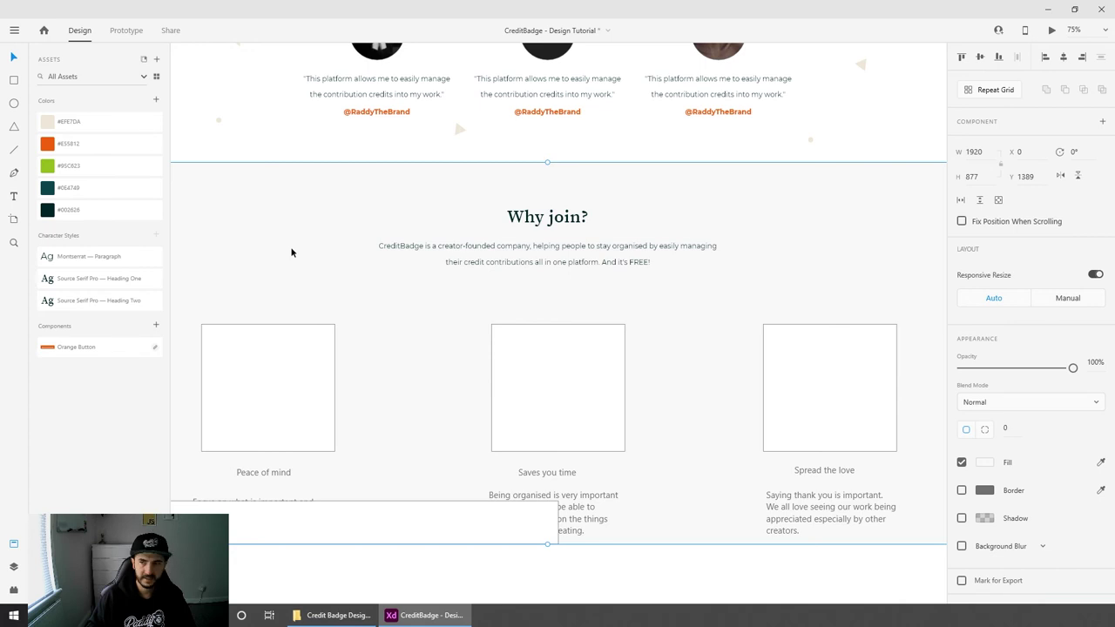
Step: Fill the Why join? section background with beige #EFE7DA
left_click(91, 121)
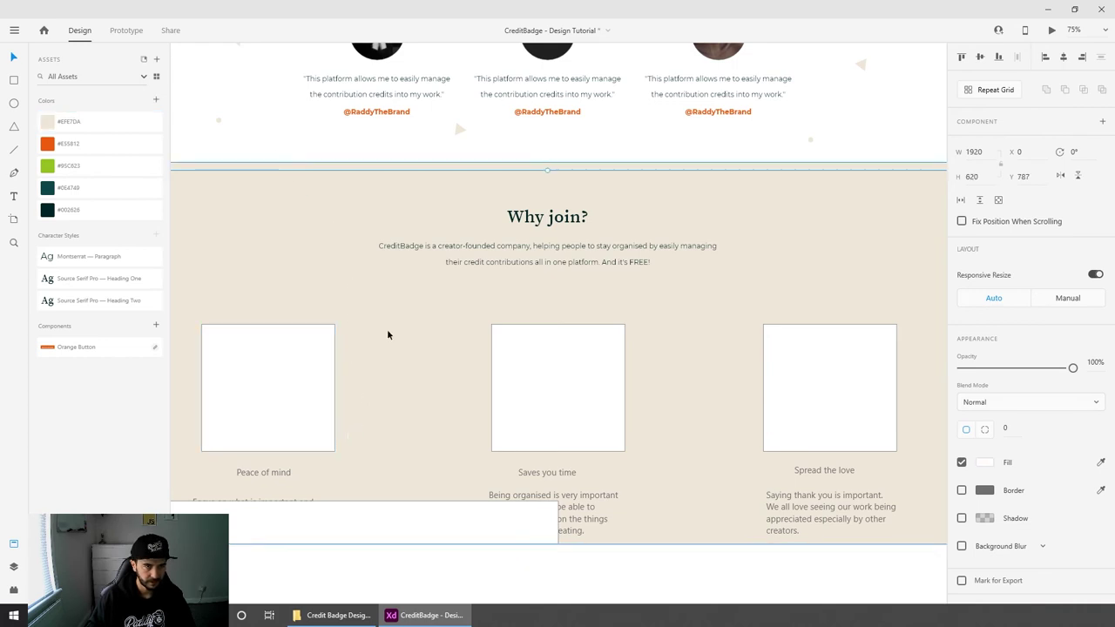
left_click(459, 166)
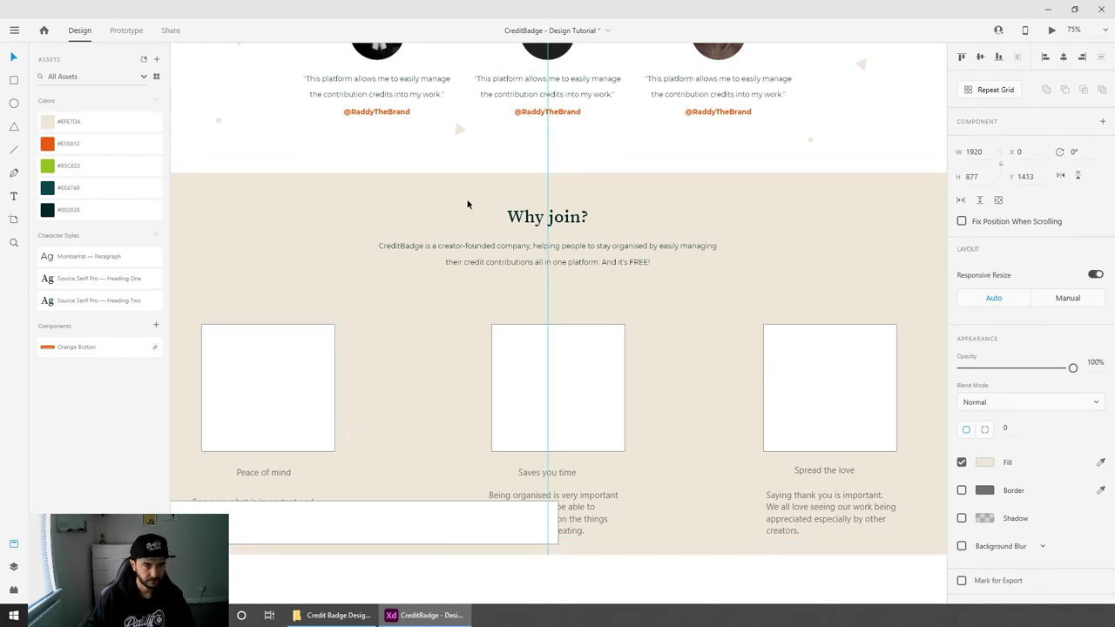
left_click(478, 162)
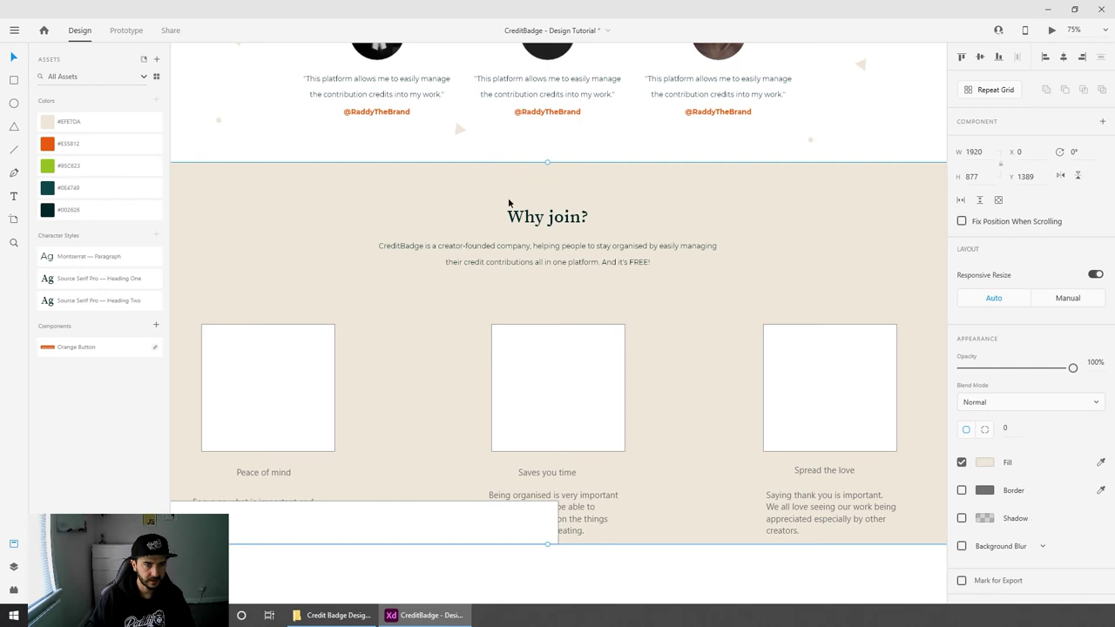
Step: Move the Why join? heading and intro paragraph a few pixels lower
left_click(533, 214)
left_click(560, 246, "shift")
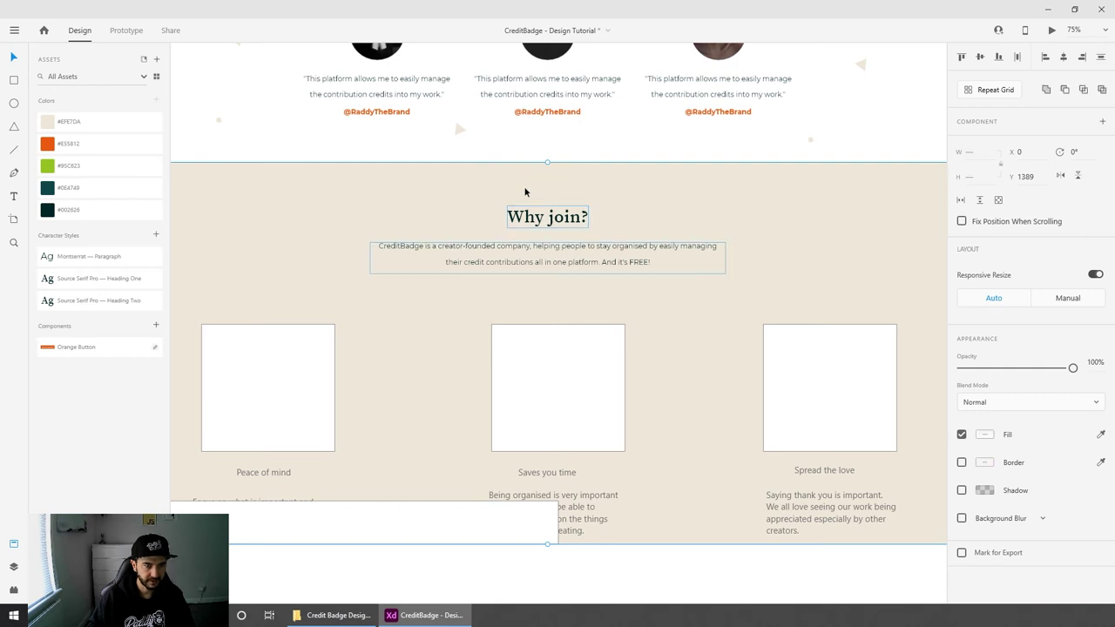
left_click_drag(517, 184, 517, 192)
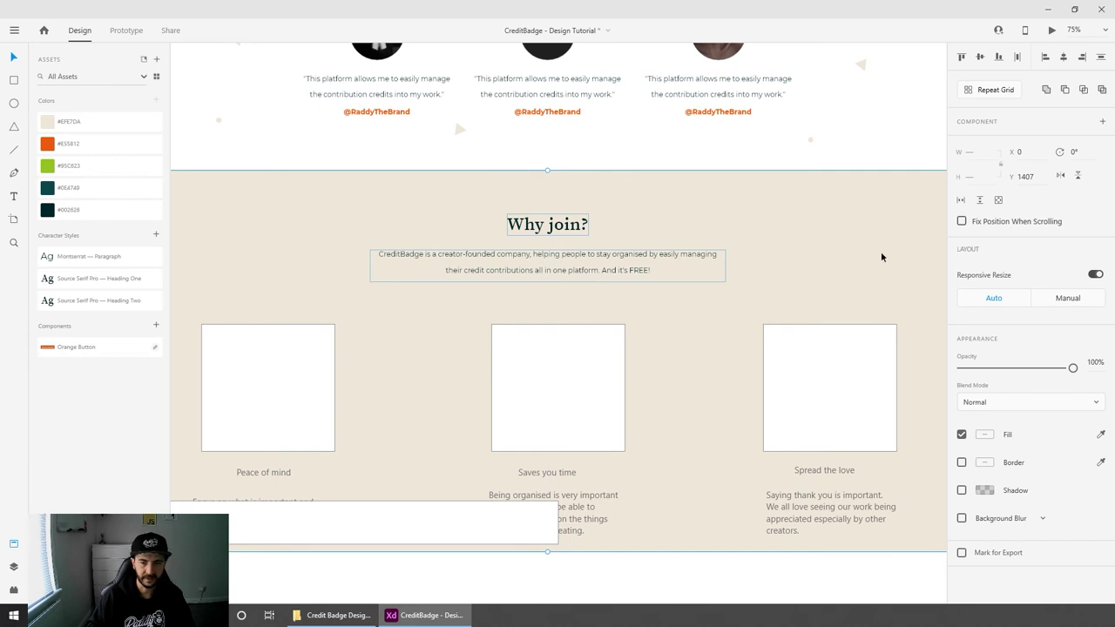
left_click(830, 239)
scroll(623, 325, "up", 3)
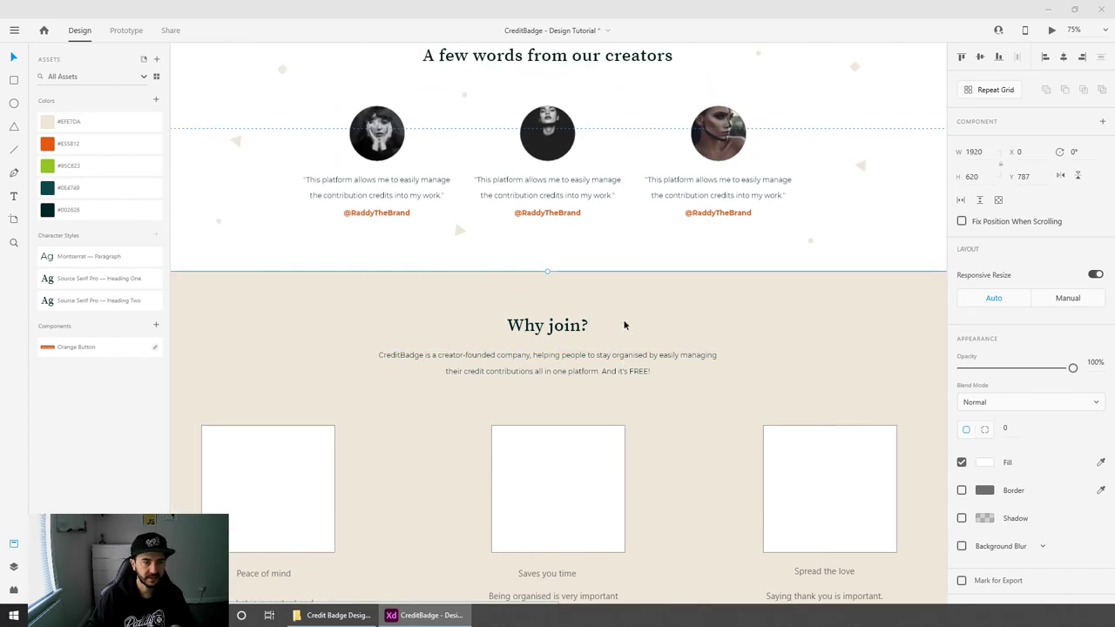
scroll(413, 204, "down", 2)
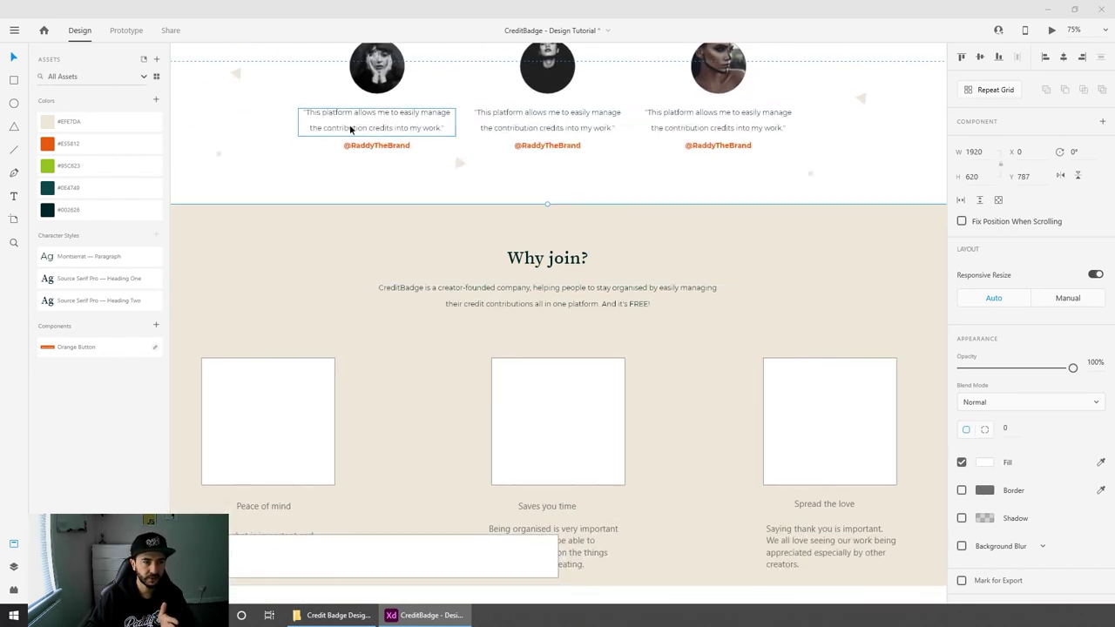
scroll(351, 129, "up", 1)
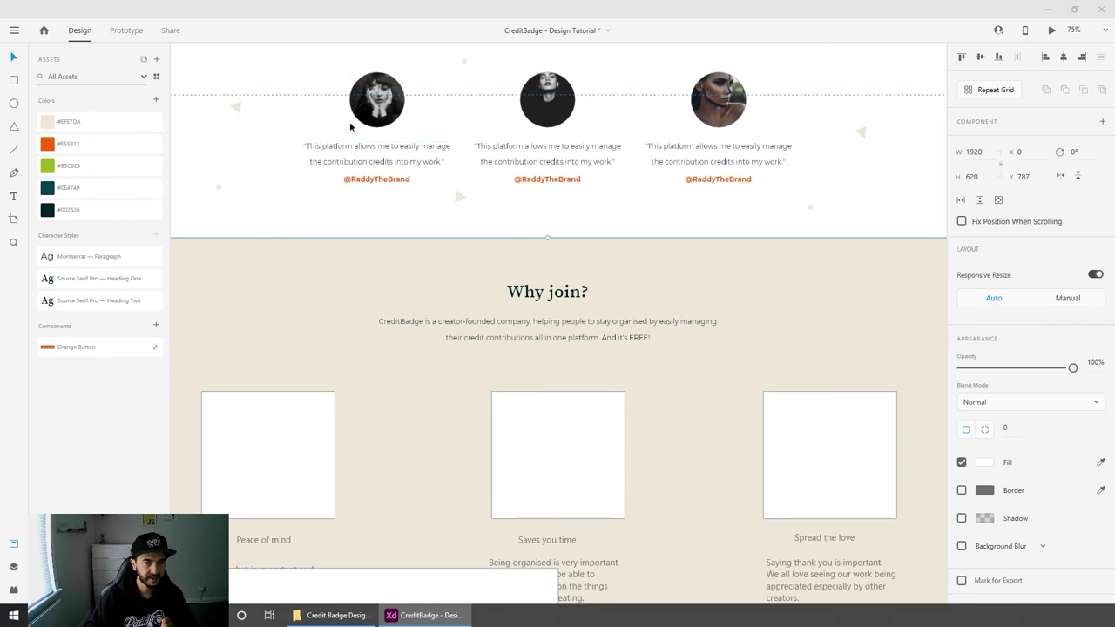
scroll(351, 128, "down", 3)
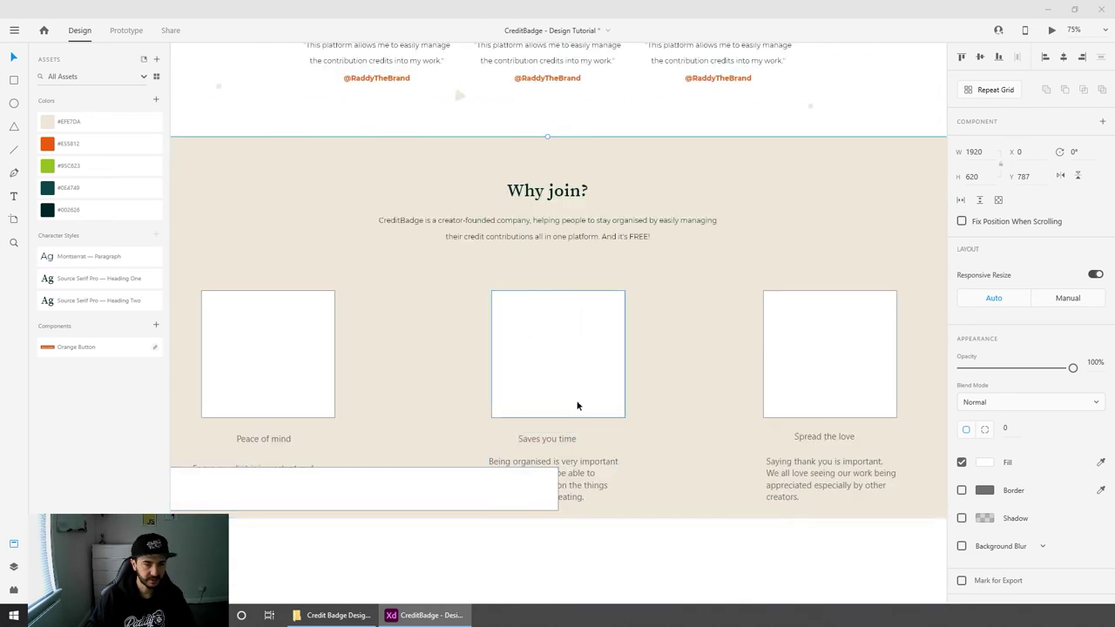
scroll(502, 485, "down", 1)
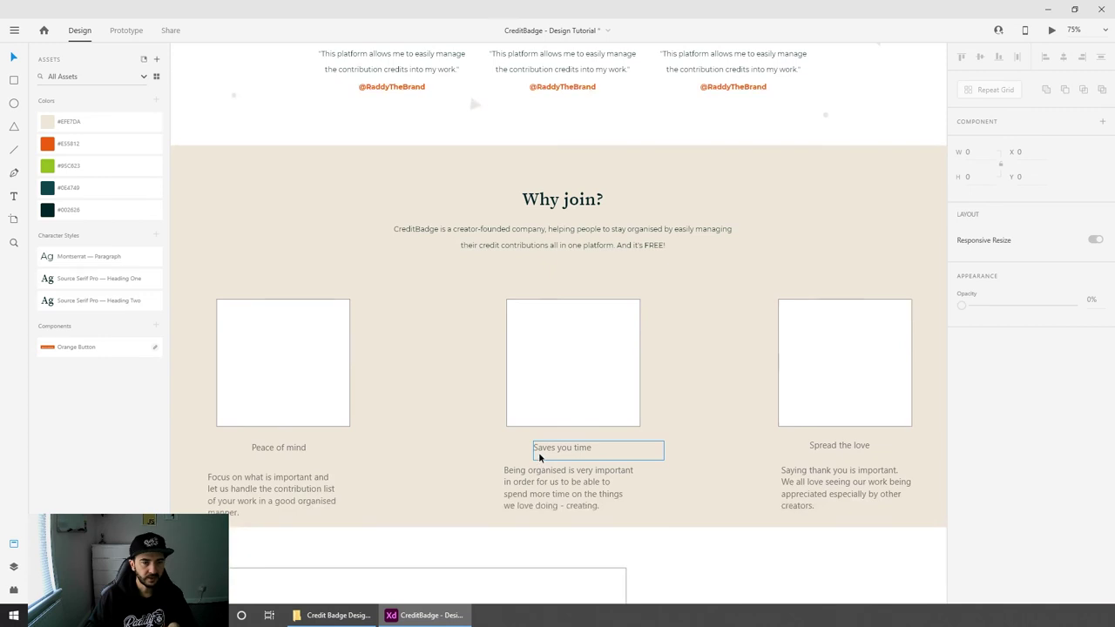
scroll(547, 453, "up", 5)
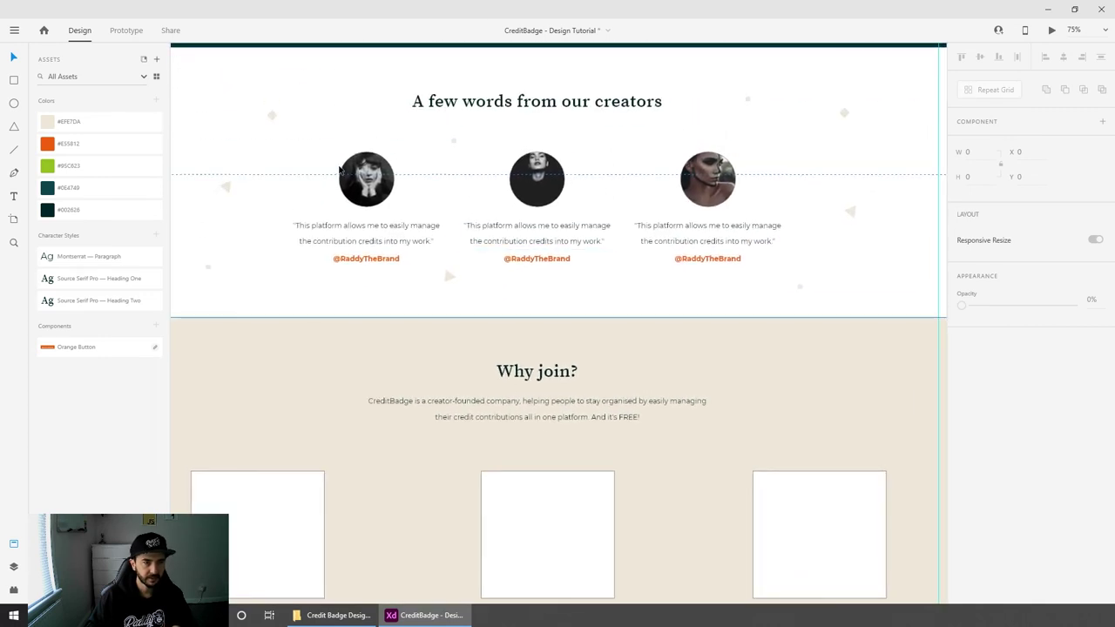
left_click_drag(511, 446, 519, 250)
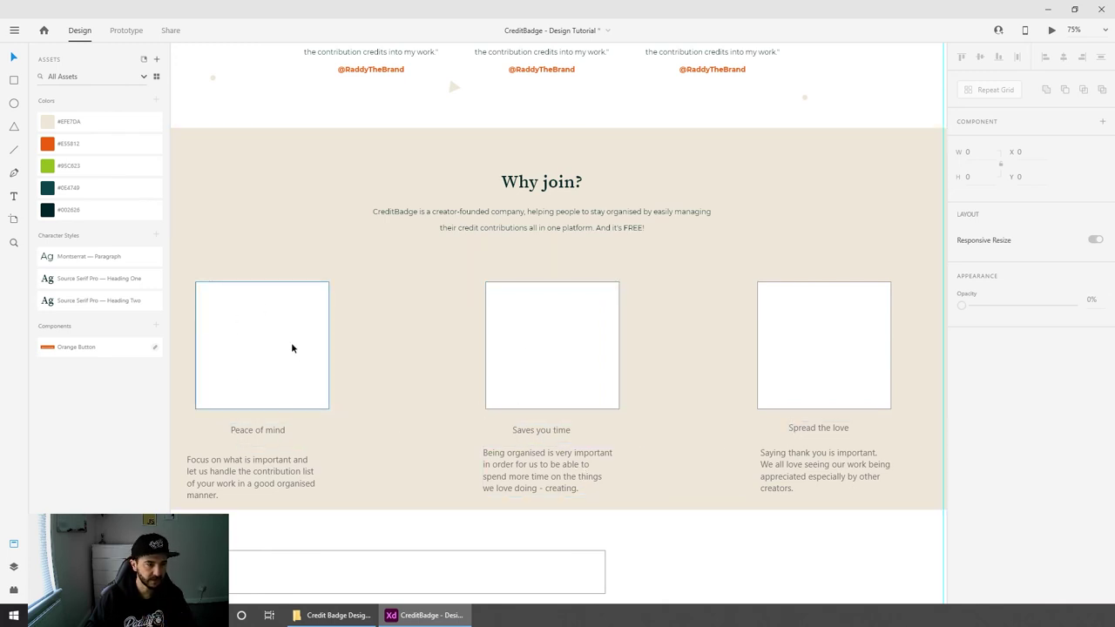
Step: Turn on the 12-column layout grid and resize the left card to 362 × 143 on the grid
left_click(688, 522)
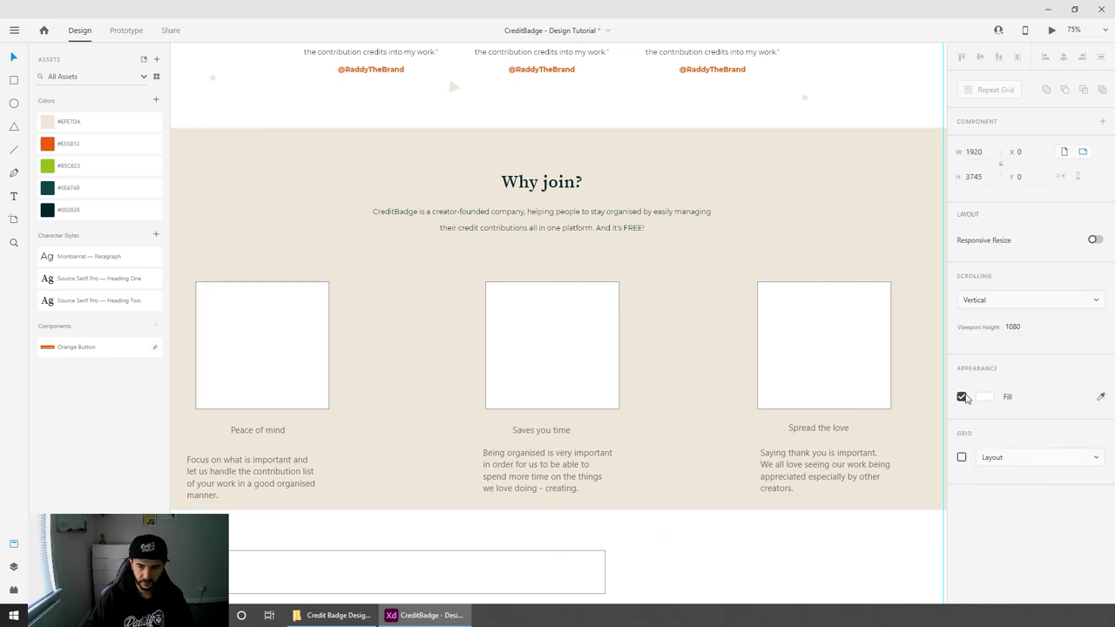
left_click(961, 457)
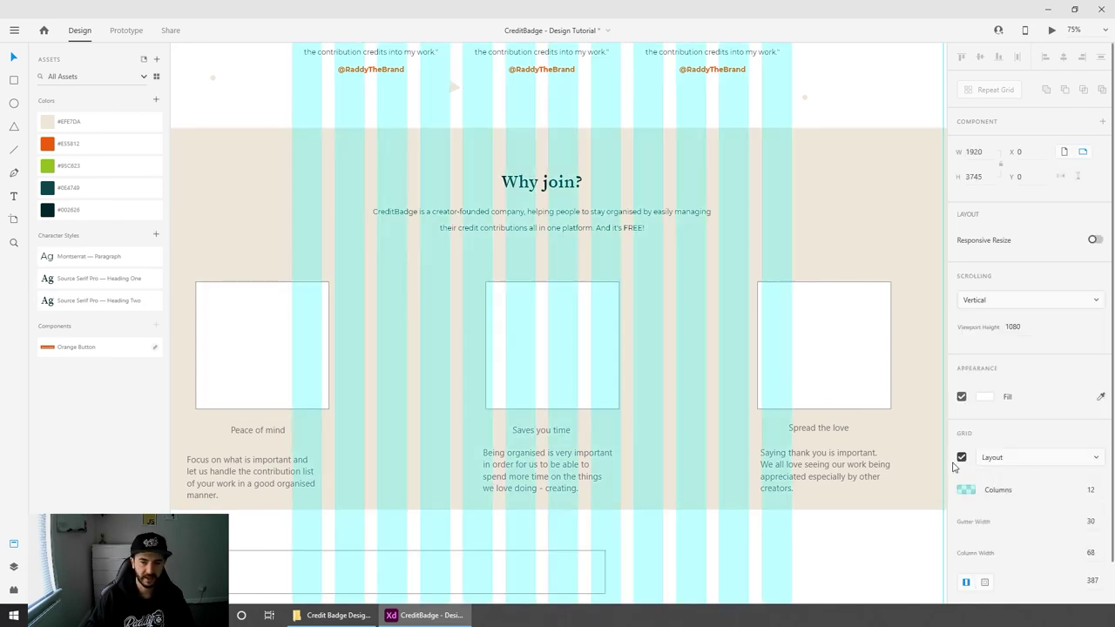
left_click(264, 358)
left_click_drag(264, 358, 340, 345)
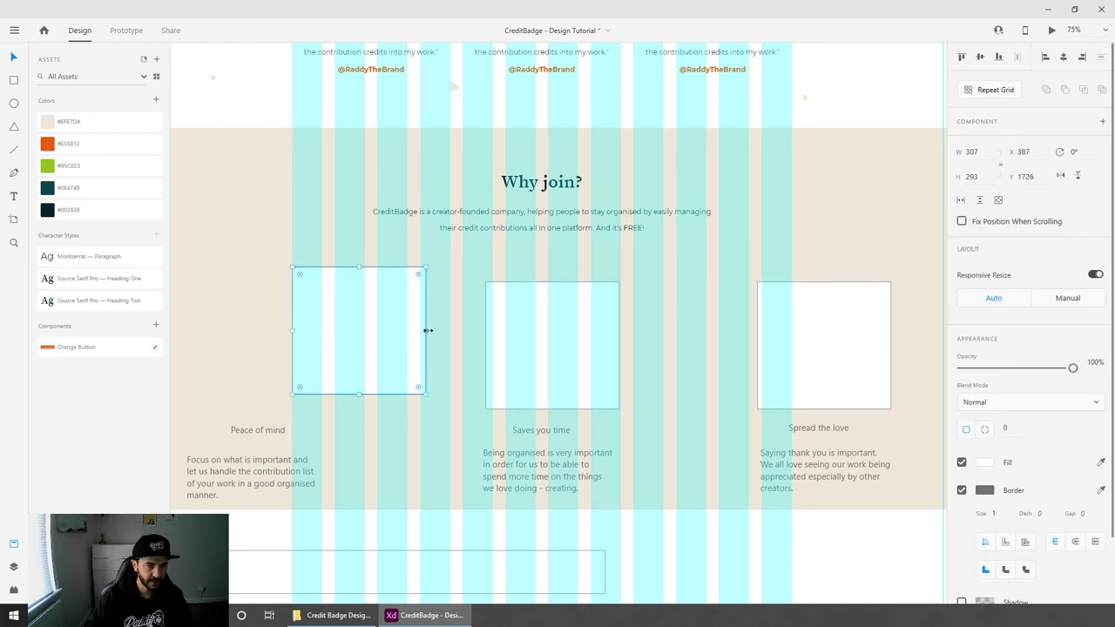
left_click_drag(428, 330, 449, 330)
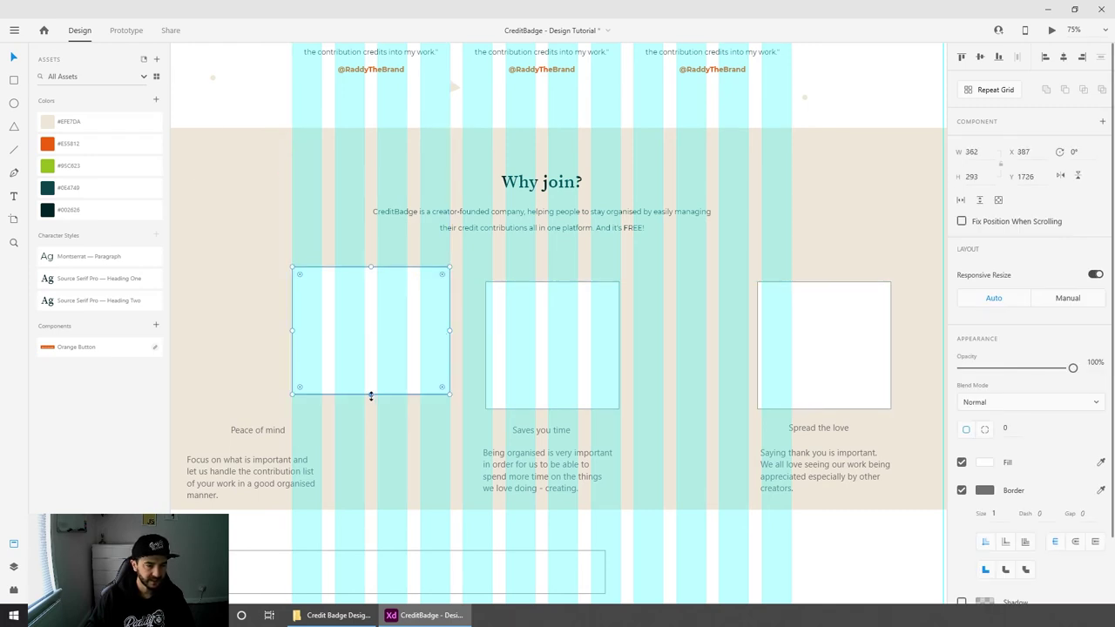
left_click_drag(370, 396, 378, 326)
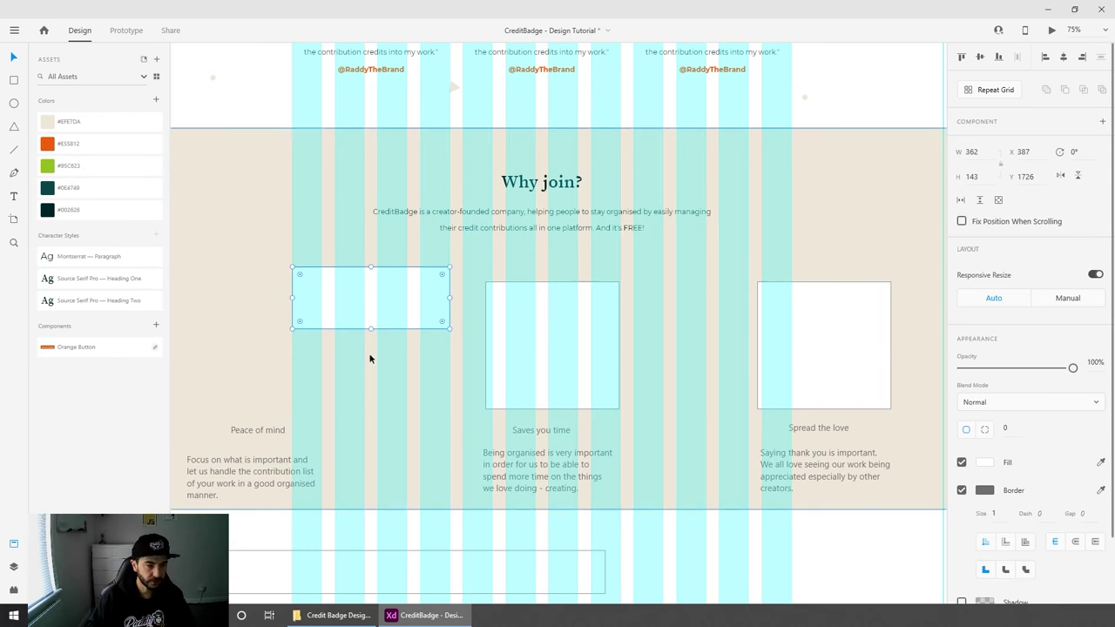
Step: Line up the middle and Spread the love cards beside it, each resized to 362 × 143
left_click_drag(571, 356, 550, 341)
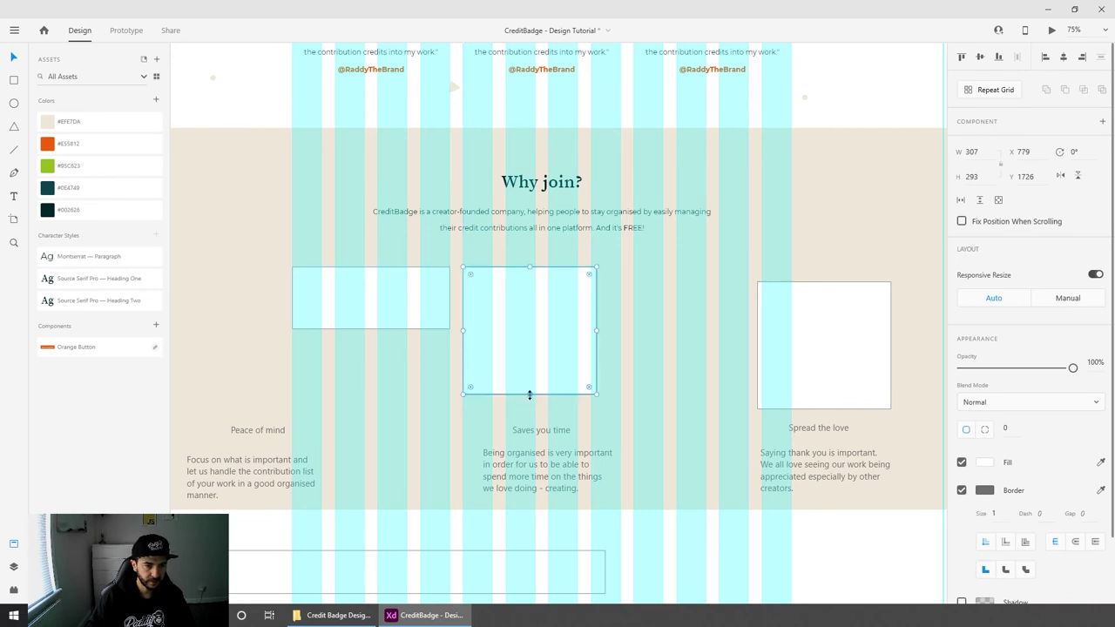
left_click_drag(527, 394, 528, 329)
left_click_drag(594, 300, 619, 296)
left_click_drag(861, 331, 734, 322)
left_click_drag(701, 383, 702, 329)
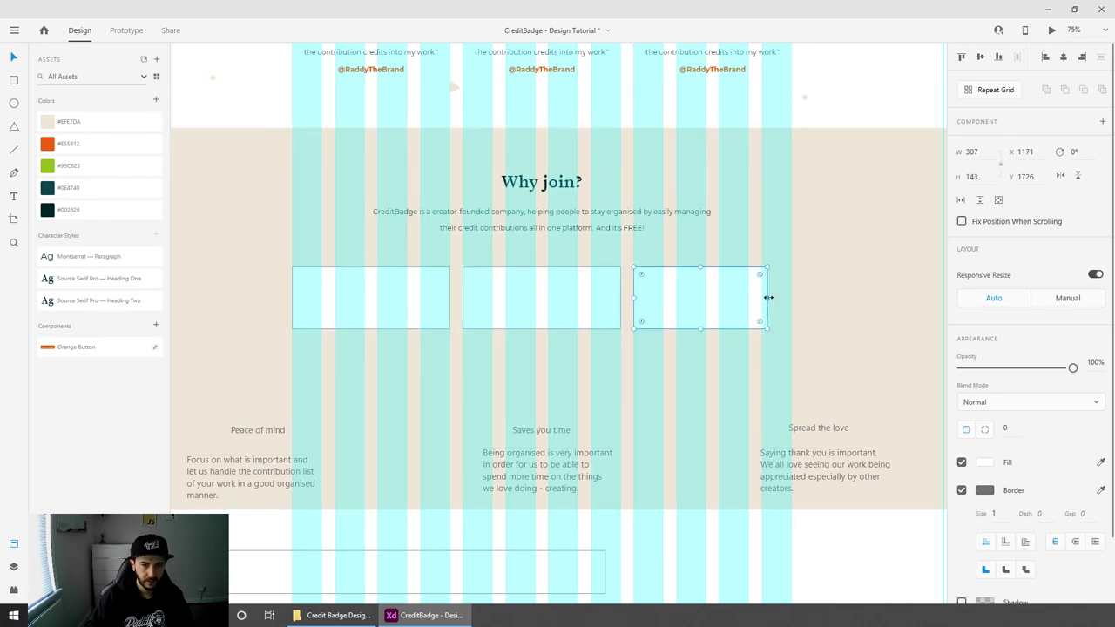
left_click_drag(768, 297, 789, 296)
left_click(245, 471)
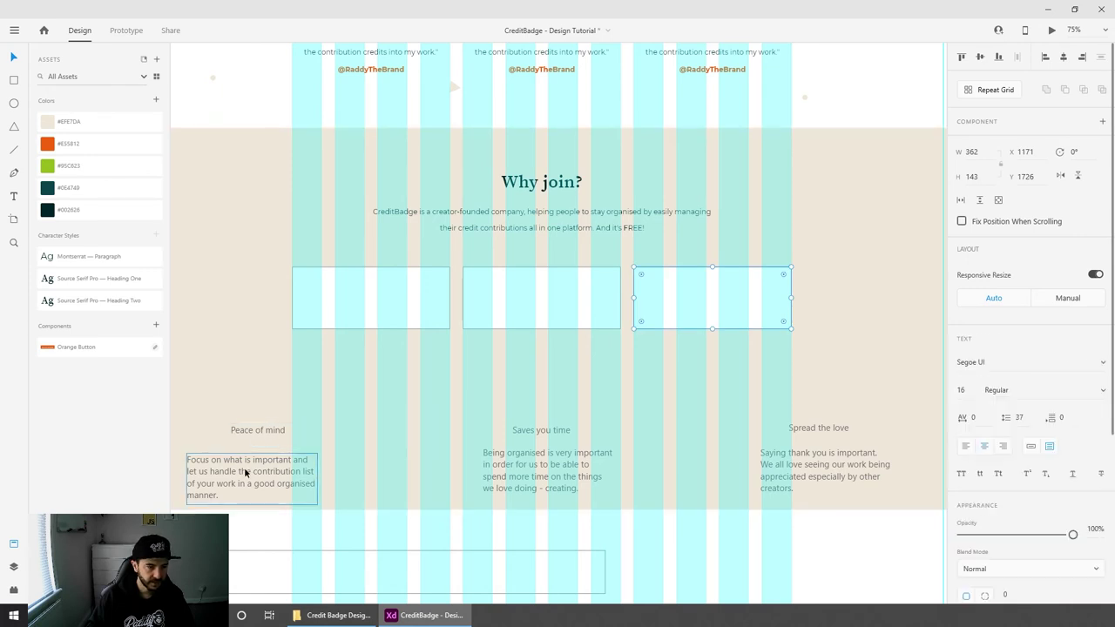
Step: Move the Peace of mind caption under the first card and widen it to 362
double_click(252, 432)
key("Escape")
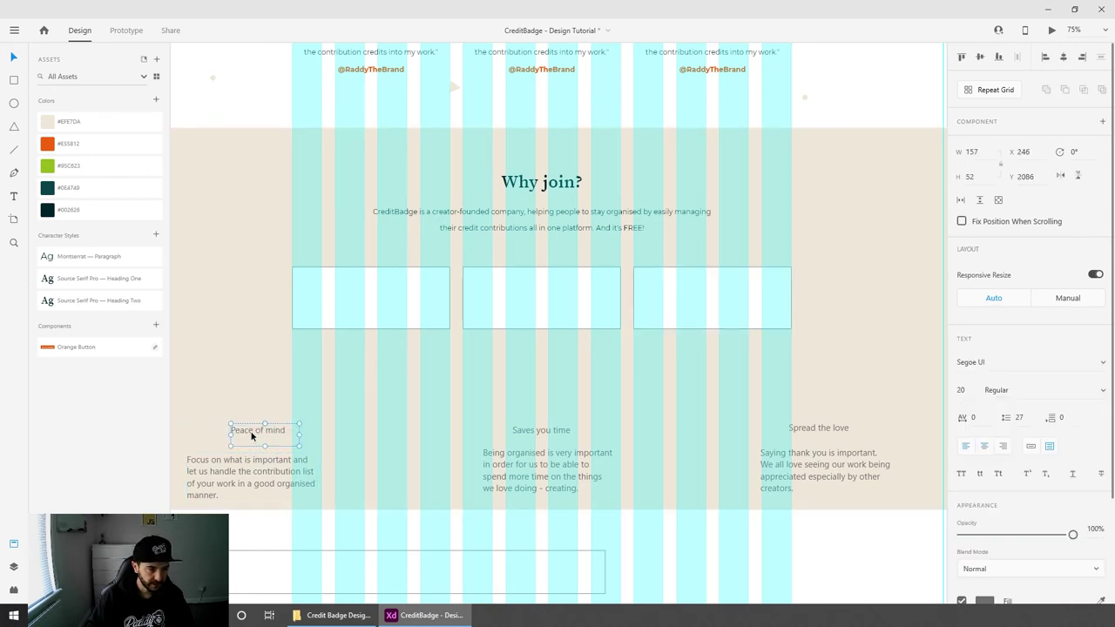
left_click_drag(250, 435, 289, 363)
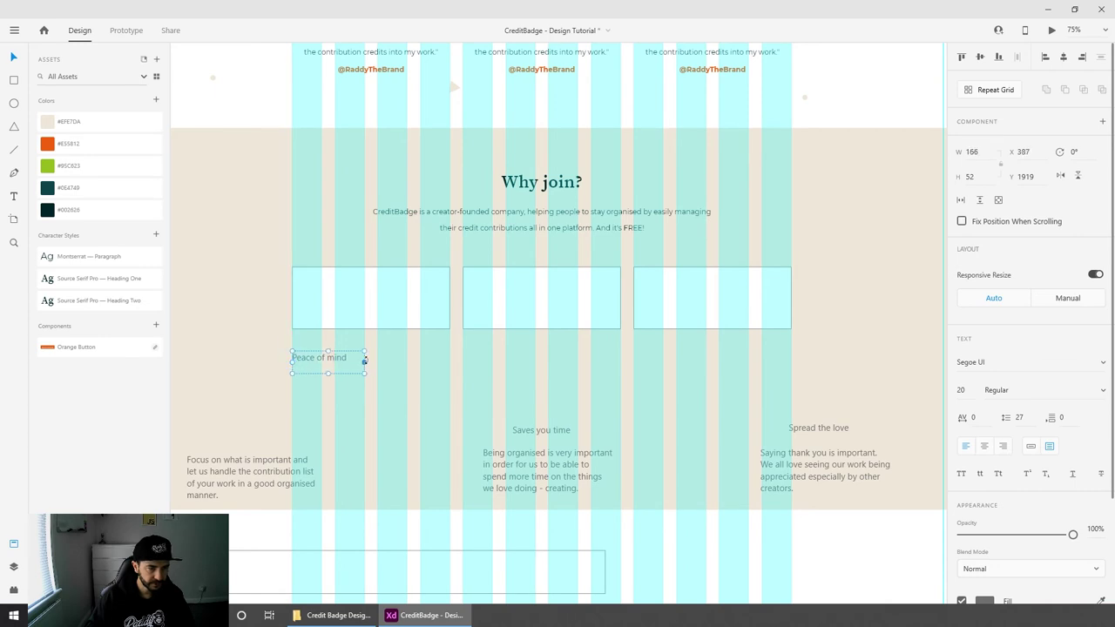
left_click_drag(365, 361, 450, 362)
scroll(445, 367, "up", 2)
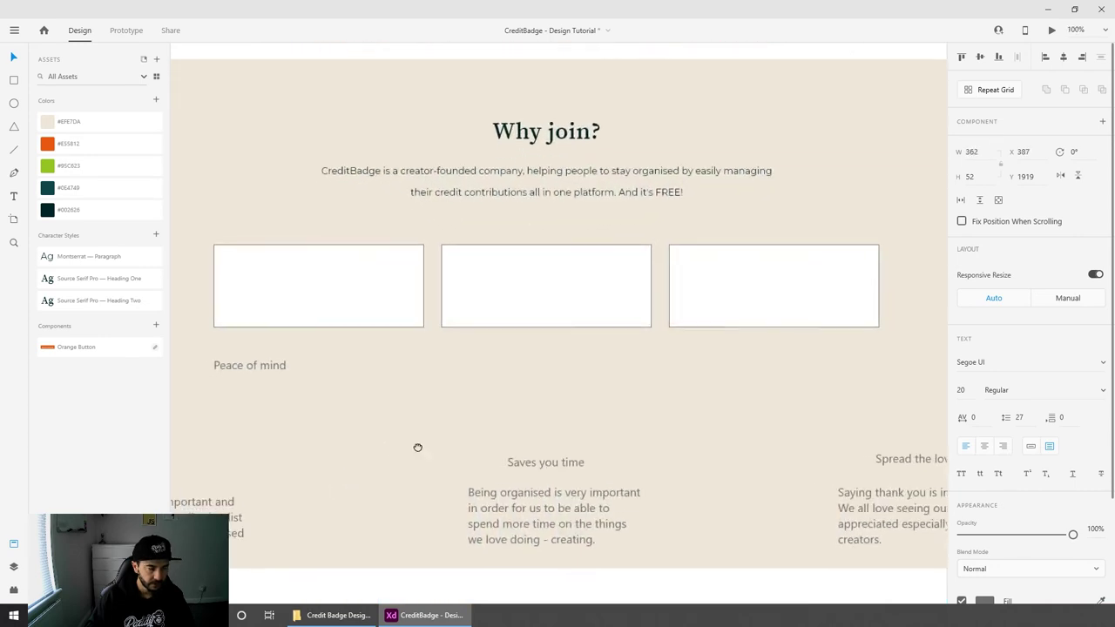
Step: Centre the Peace of mind caption and set it to size 22 Semibold
left_click(985, 447)
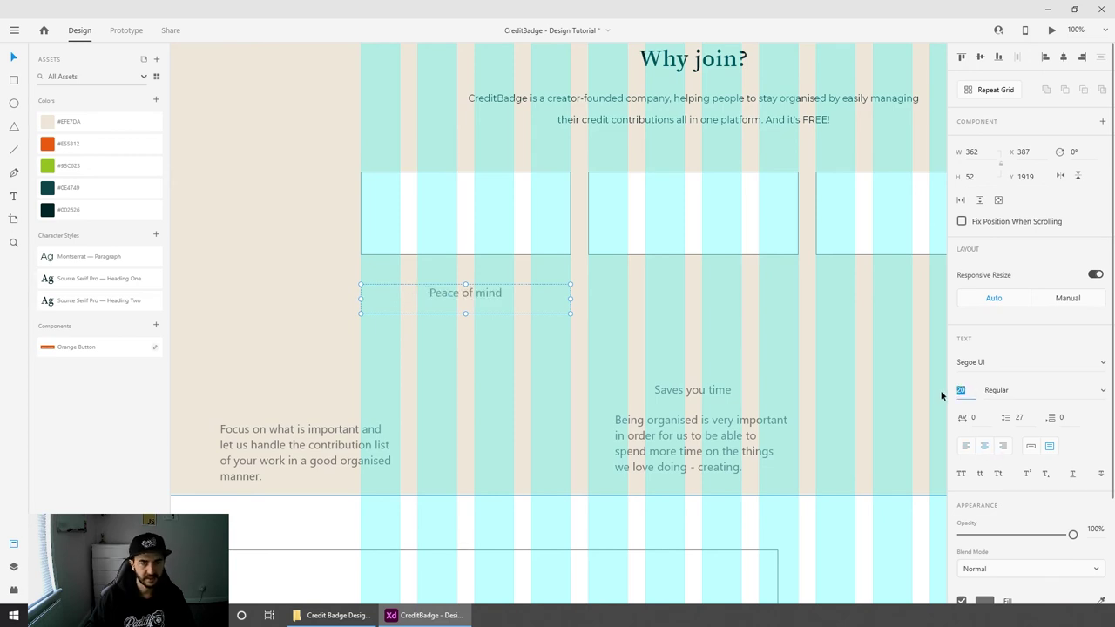
type("22")
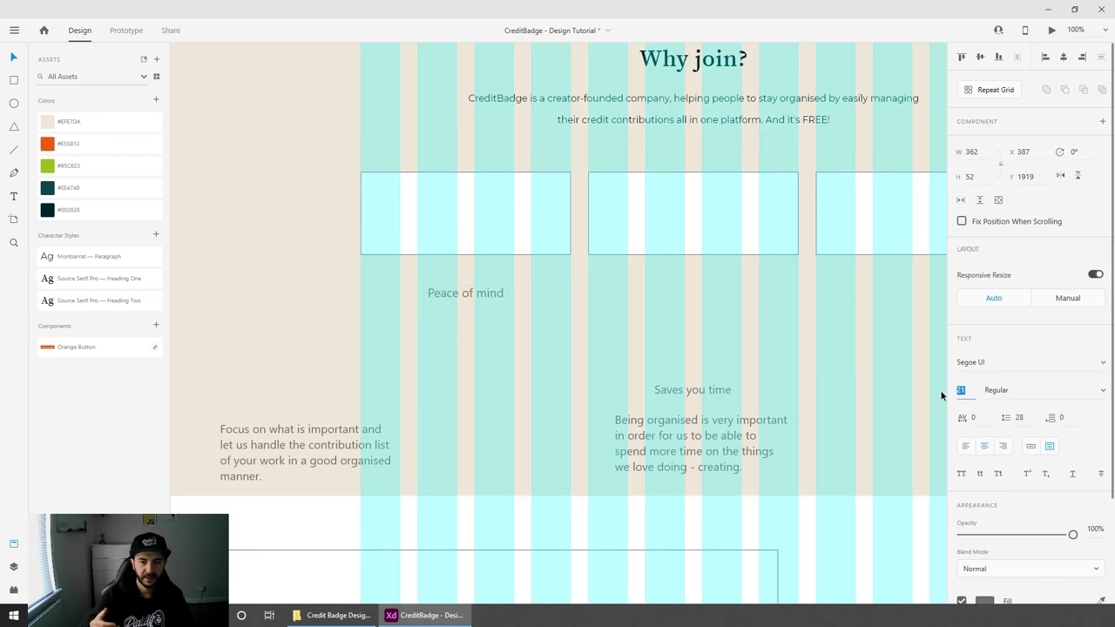
key("Return")
left_click(1101, 390)
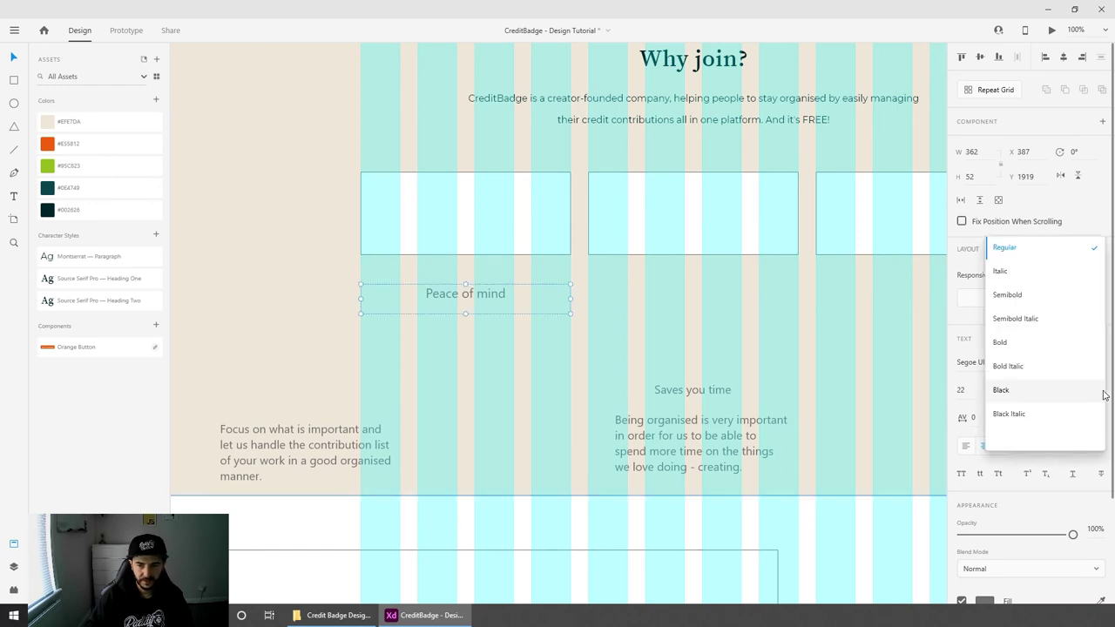
left_click(1054, 298)
left_click(482, 350)
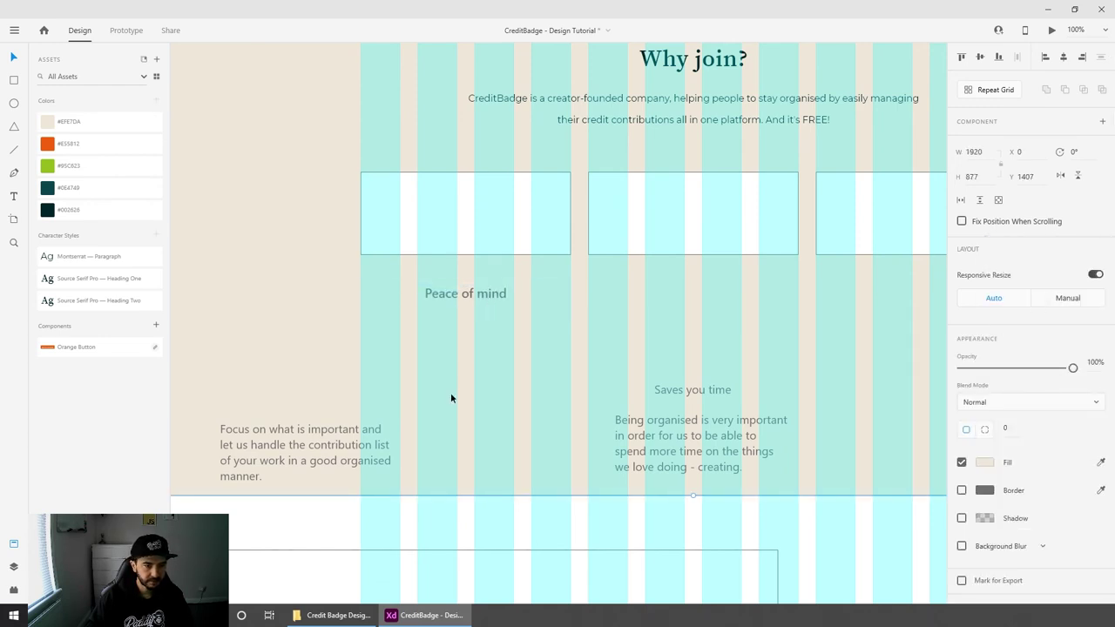
Step: Turn off the artboard's column layout grid
left_click(525, 512)
scroll(975, 521, "down", 2)
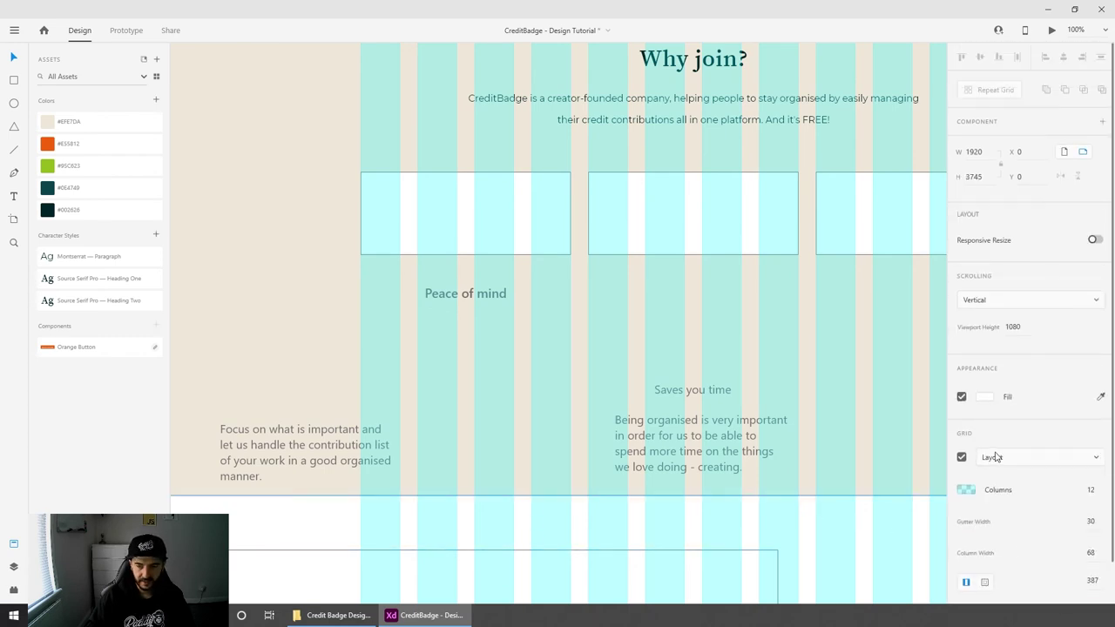
left_click(961, 457)
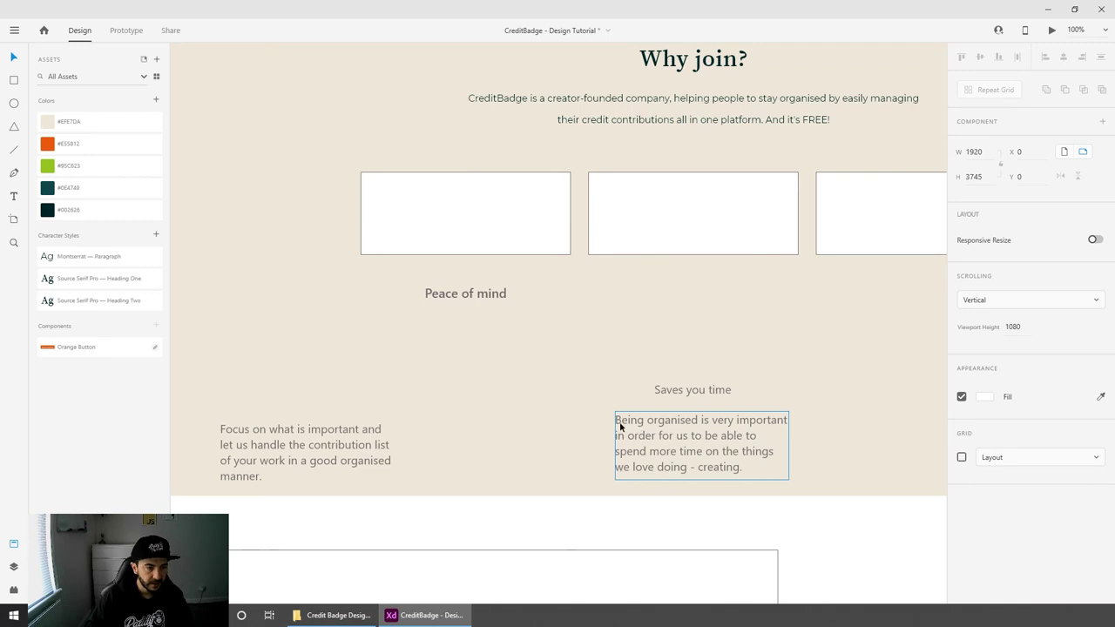
scroll(620, 425, "up", 3)
scroll(538, 326, "down", 3)
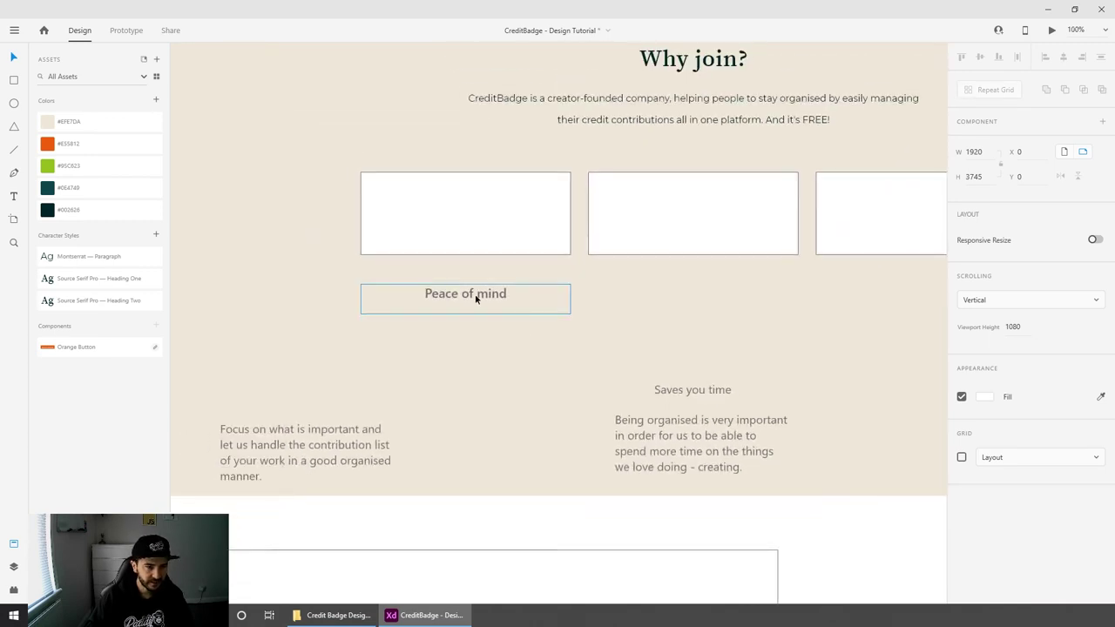
Step: Make the Peace of mind heading bold in dark teal #0E4749
left_click(474, 296)
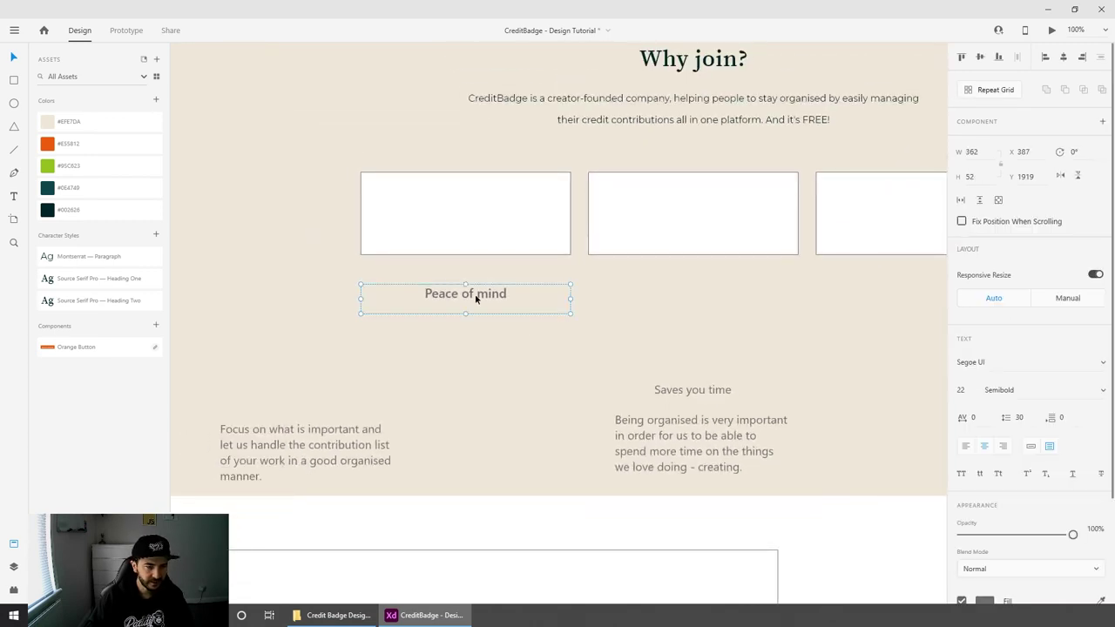
left_click(88, 195)
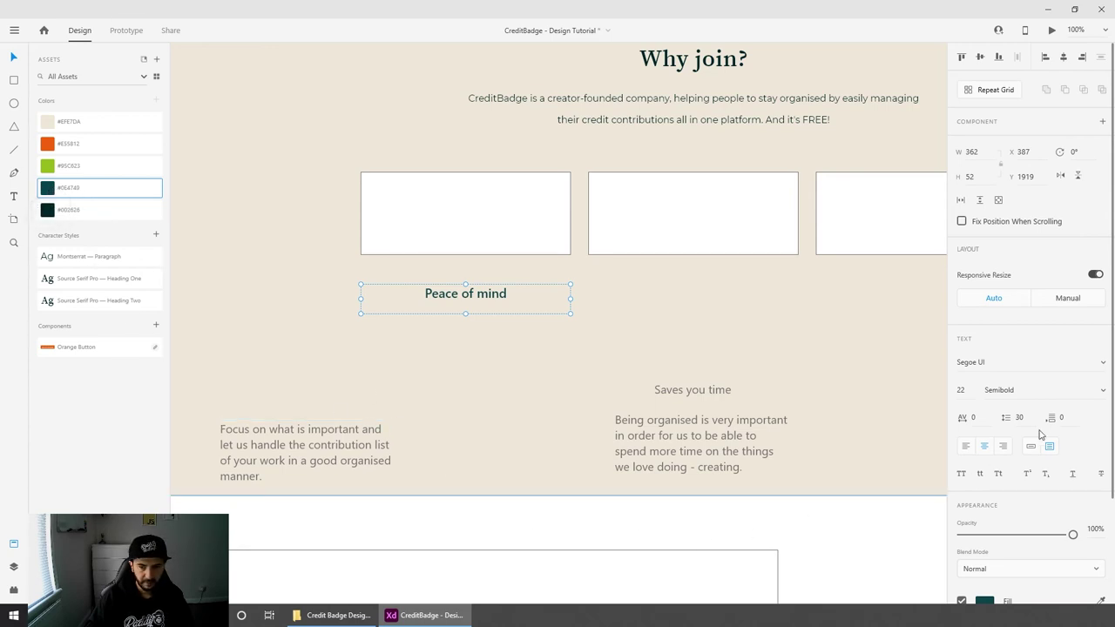
left_click(1098, 391)
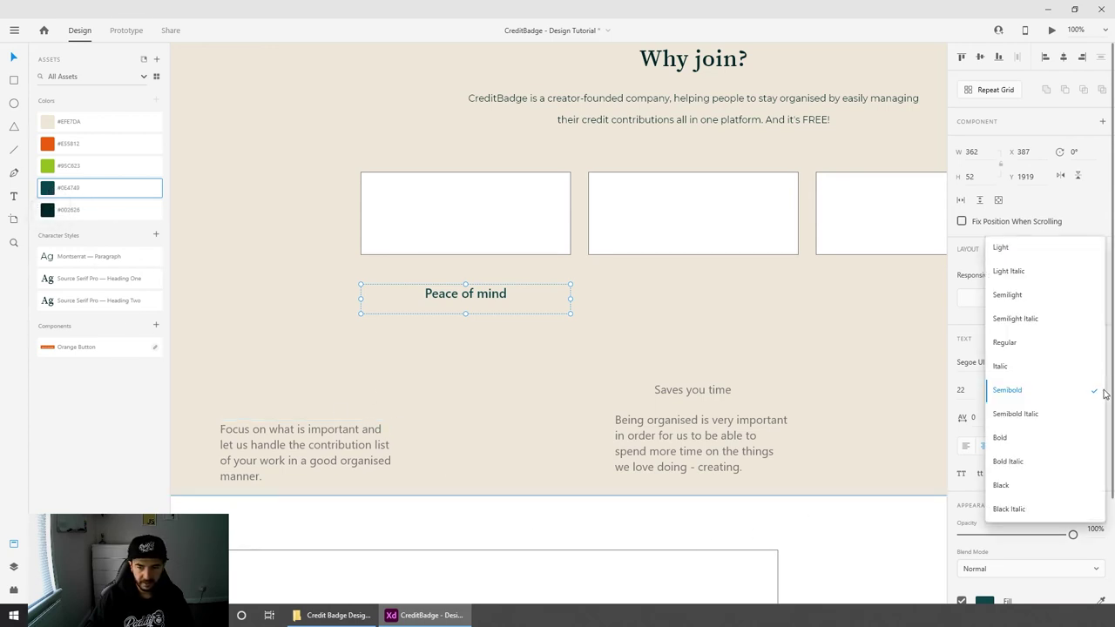
left_click(1049, 437)
left_click(519, 527)
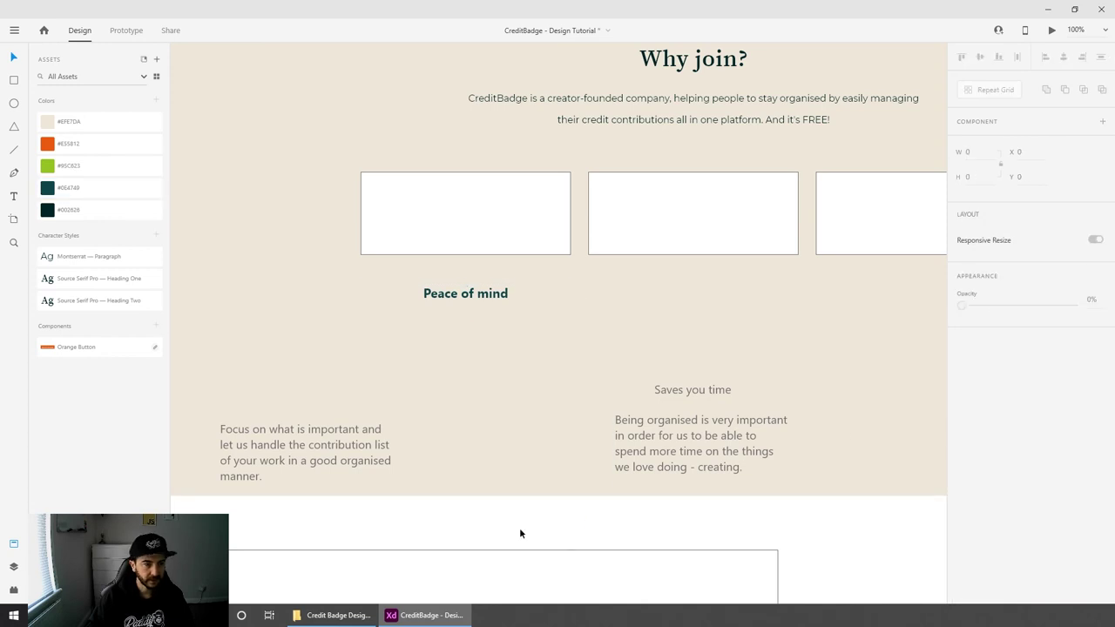
Step: Give the Focus on what is important paragraph Montserrat Paragraph at 16, centred under the heading at card width
left_click(279, 436)
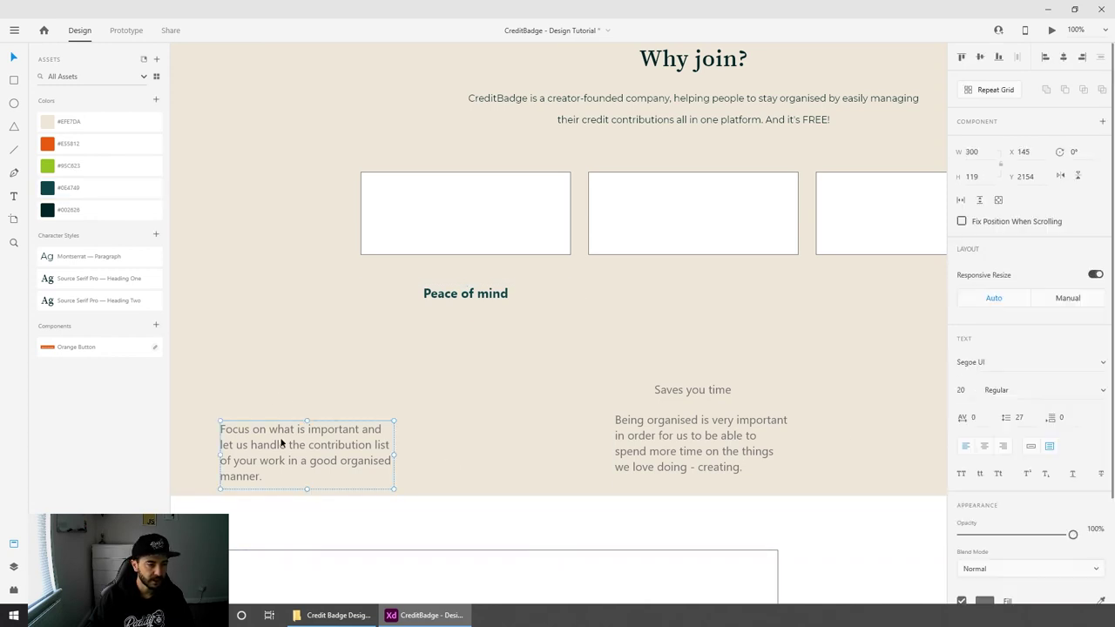
left_click(67, 256)
left_click_drag(300, 458, 442, 351)
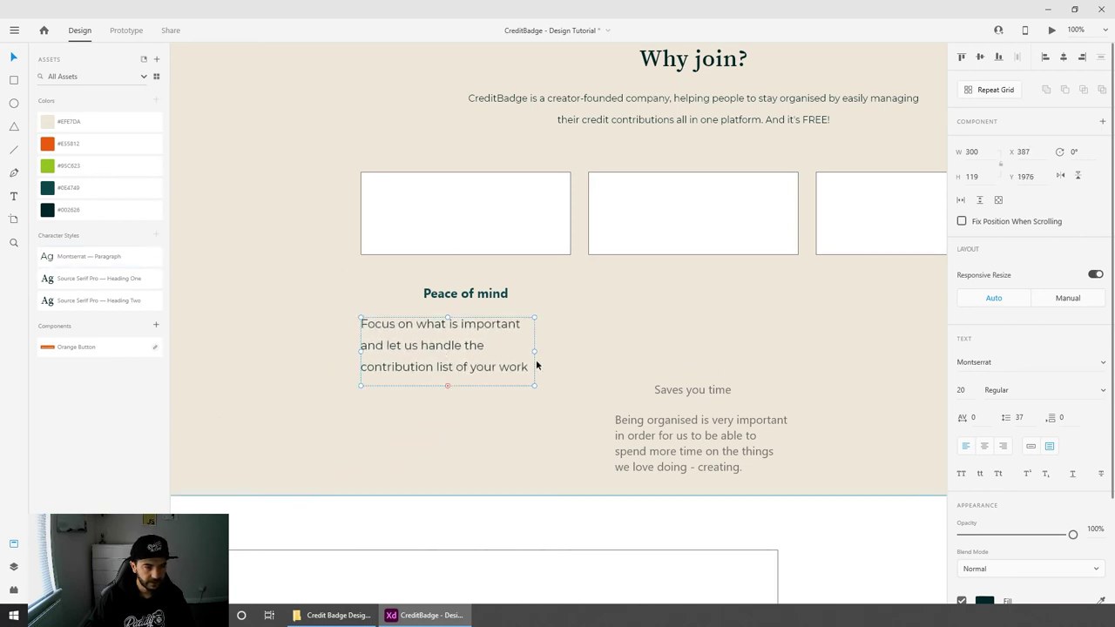
left_click_drag(534, 351, 570, 348)
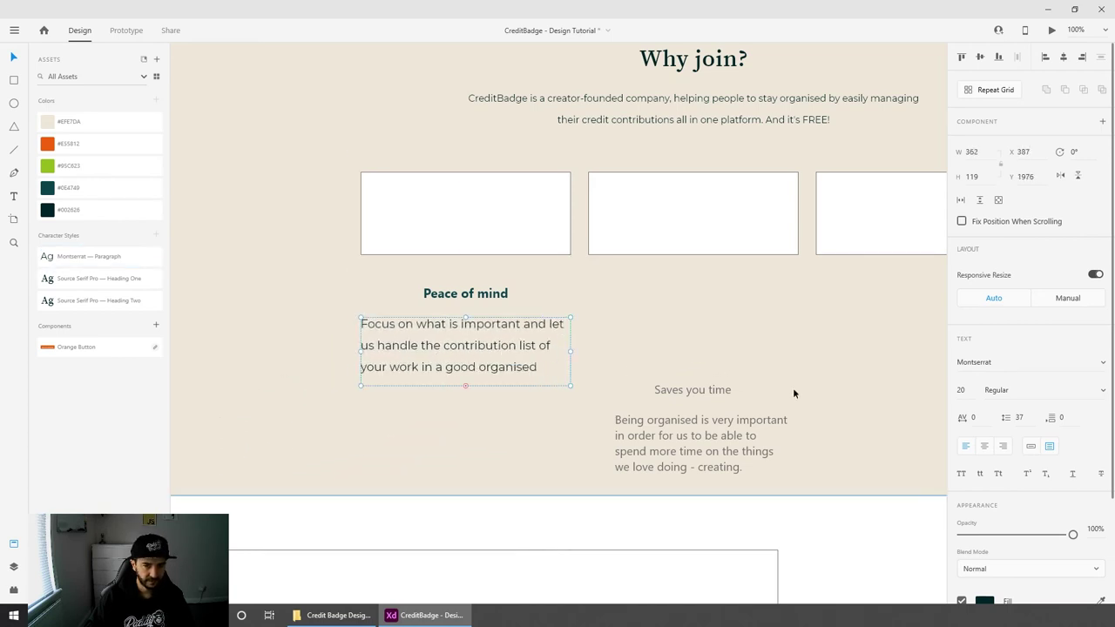
left_click(967, 390)
key("Down")
key("Down")
key("Down")
key("Down")
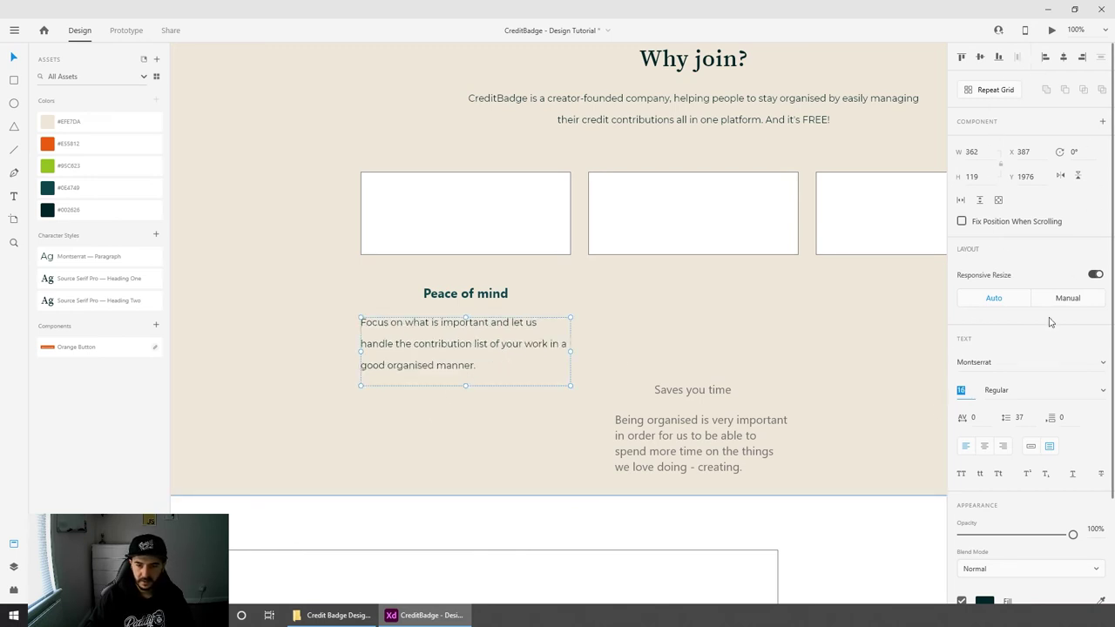
left_click(984, 446)
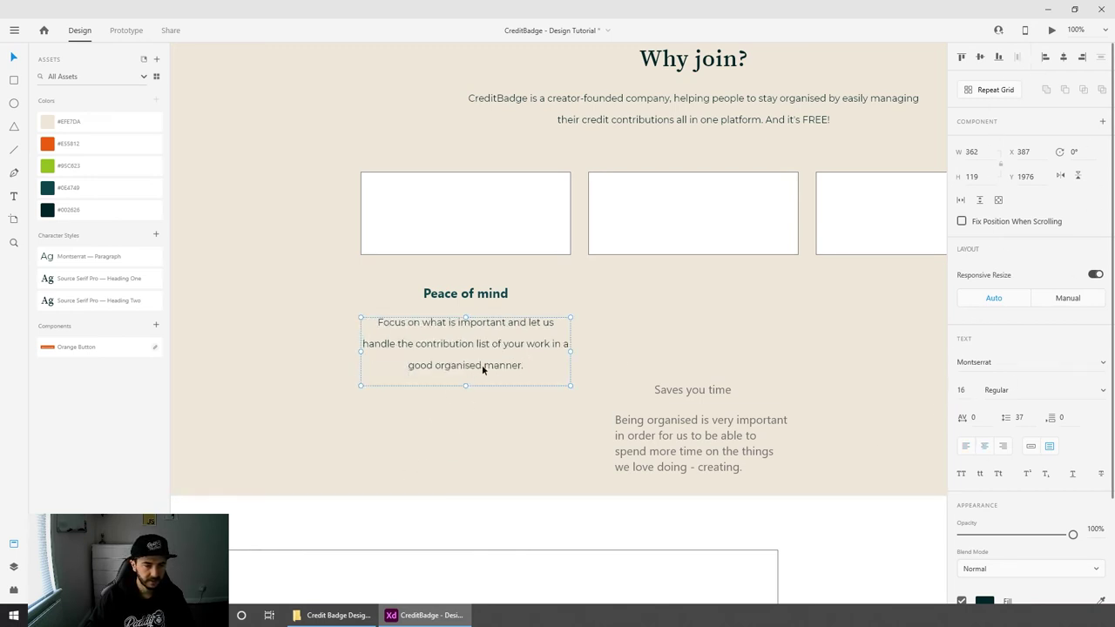
left_click(538, 520)
scroll(547, 501, "up", 1)
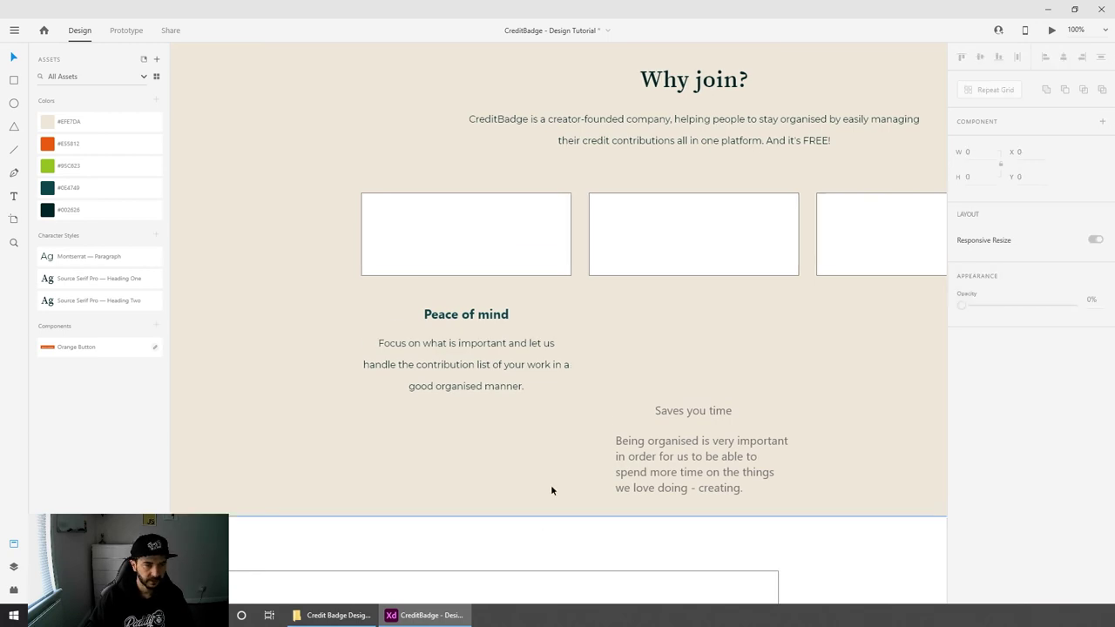
scroll(510, 430, "up", 3)
scroll(514, 473, "down", 3)
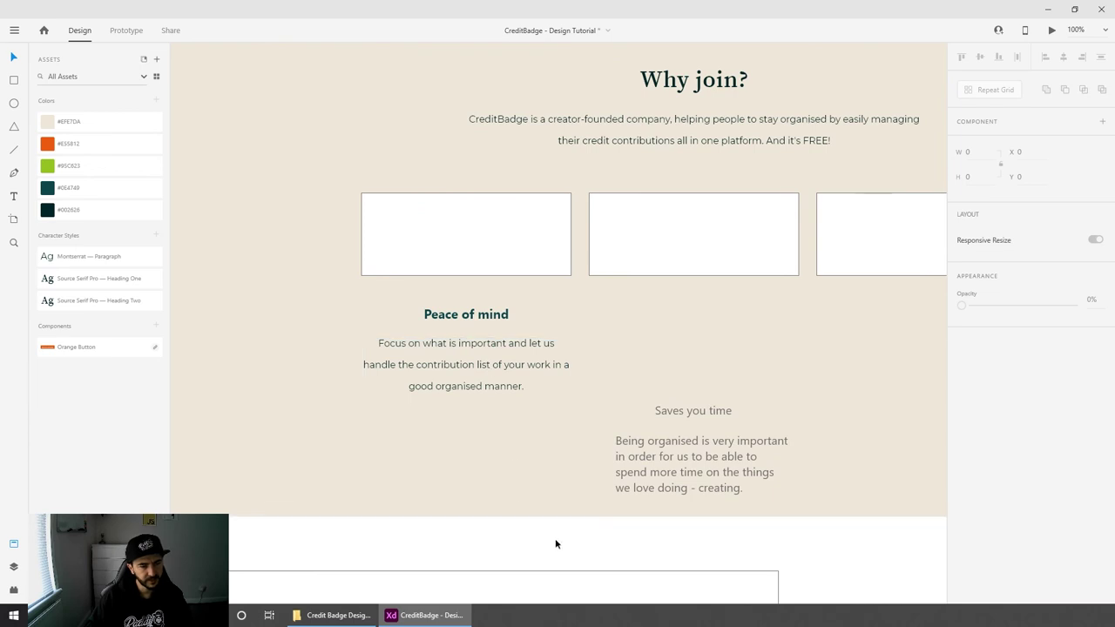
scroll(500, 389, "right", 2)
scroll(500, 389, "down", 1)
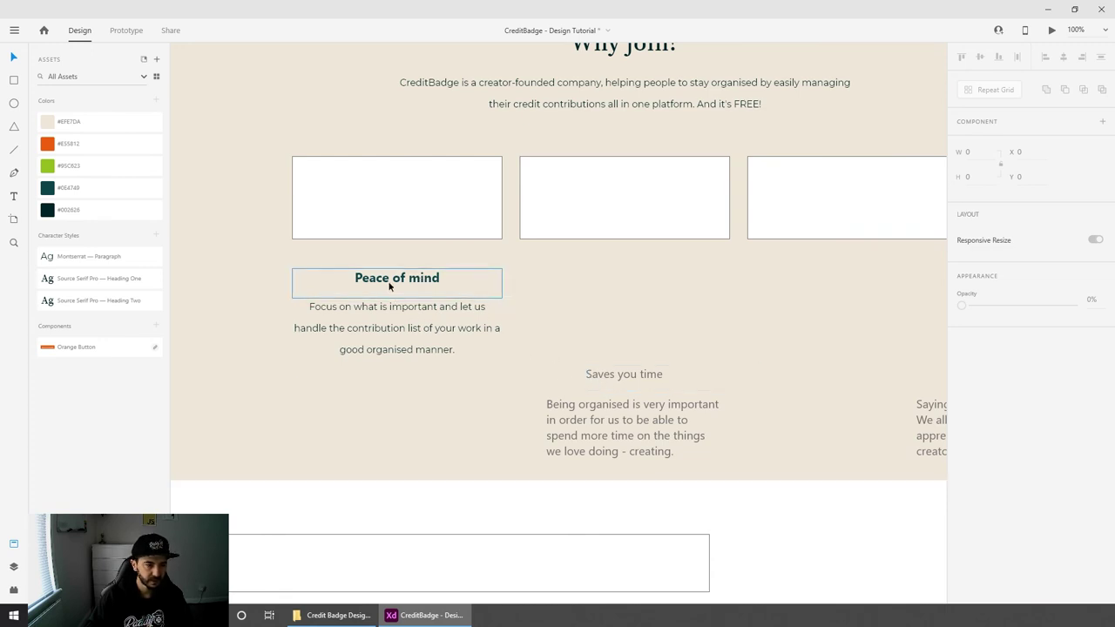
Step: Lower the Saves you time group slightly and make a repeat grid from the Peace of mind heading and paragraph
left_click(637, 377)
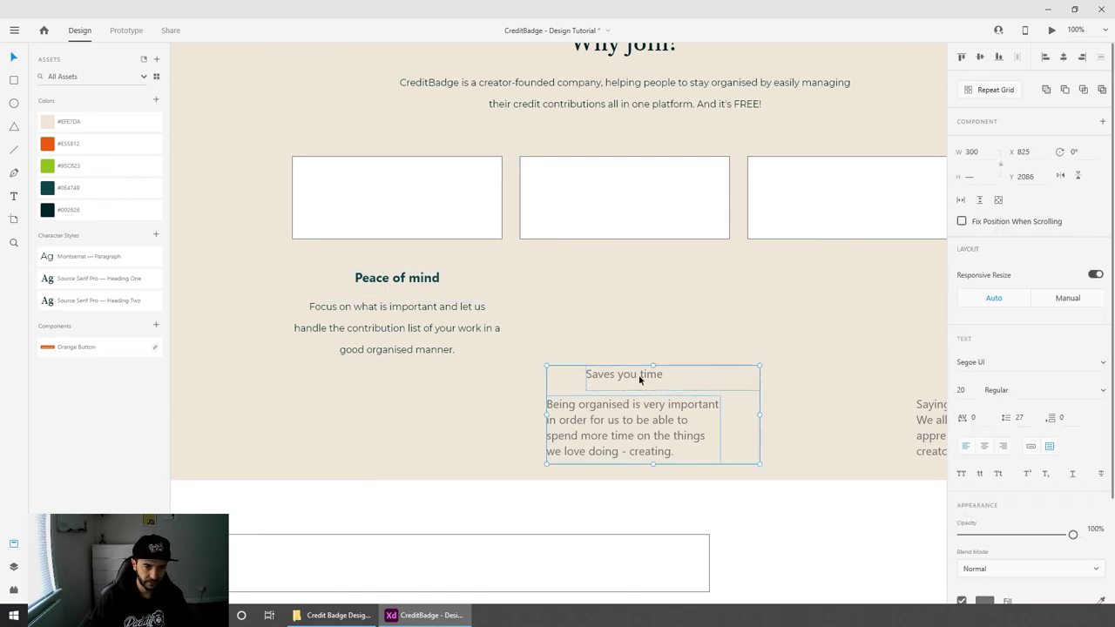
left_click_drag(638, 379, 635, 397)
left_click(423, 278)
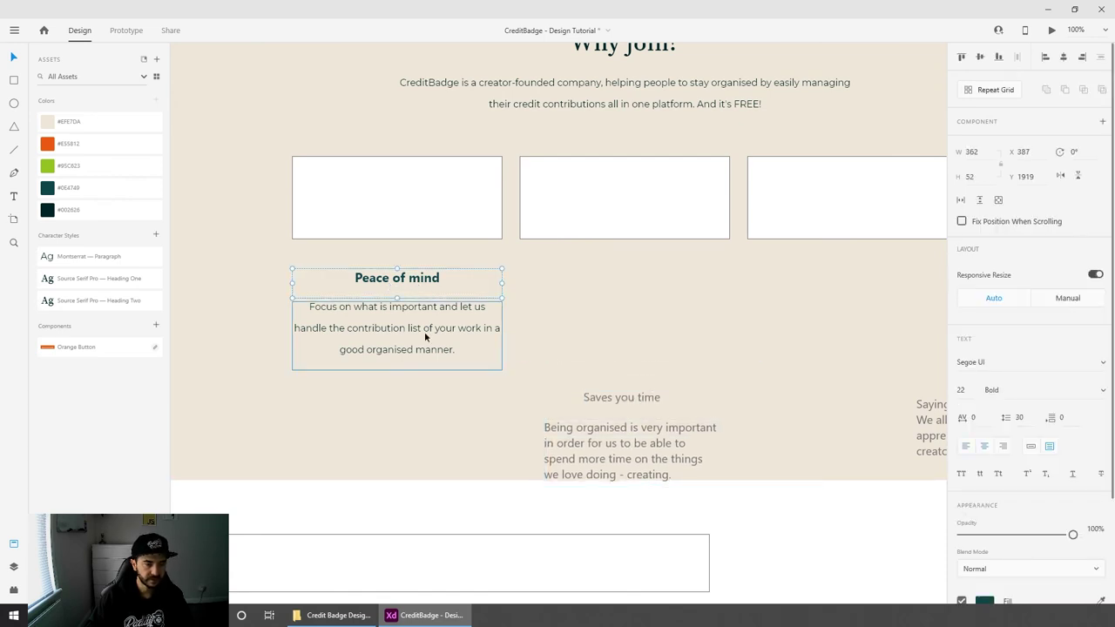
left_click(424, 331, "shift")
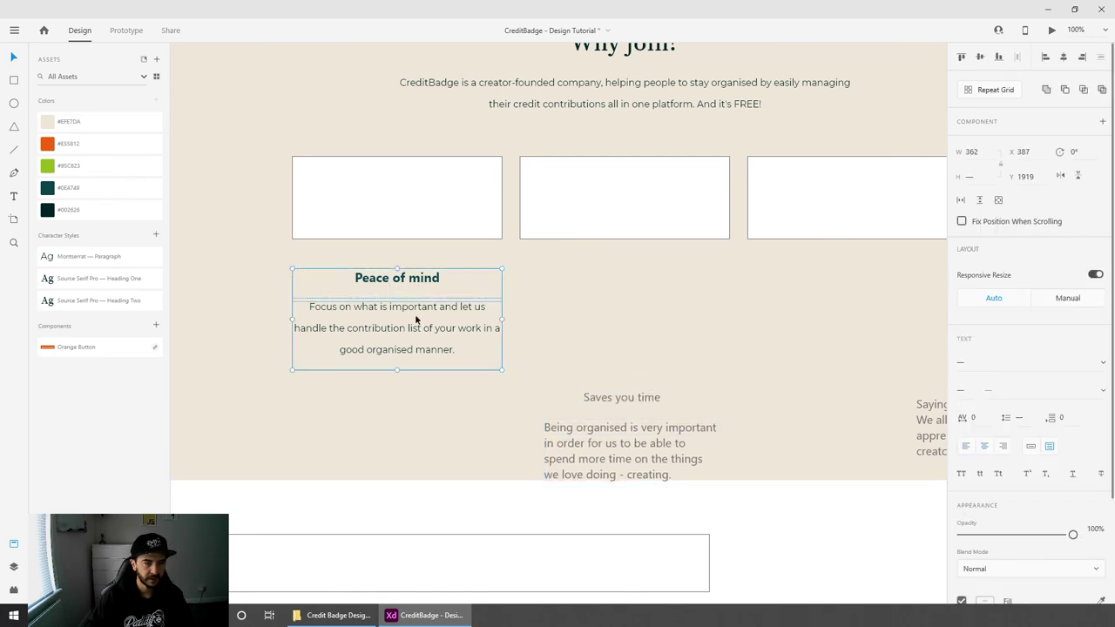
left_click(980, 90)
Step: Extend the repeat grid to three side-by-side columns and widen the gaps to 30
scroll(754, 291, "right", 3)
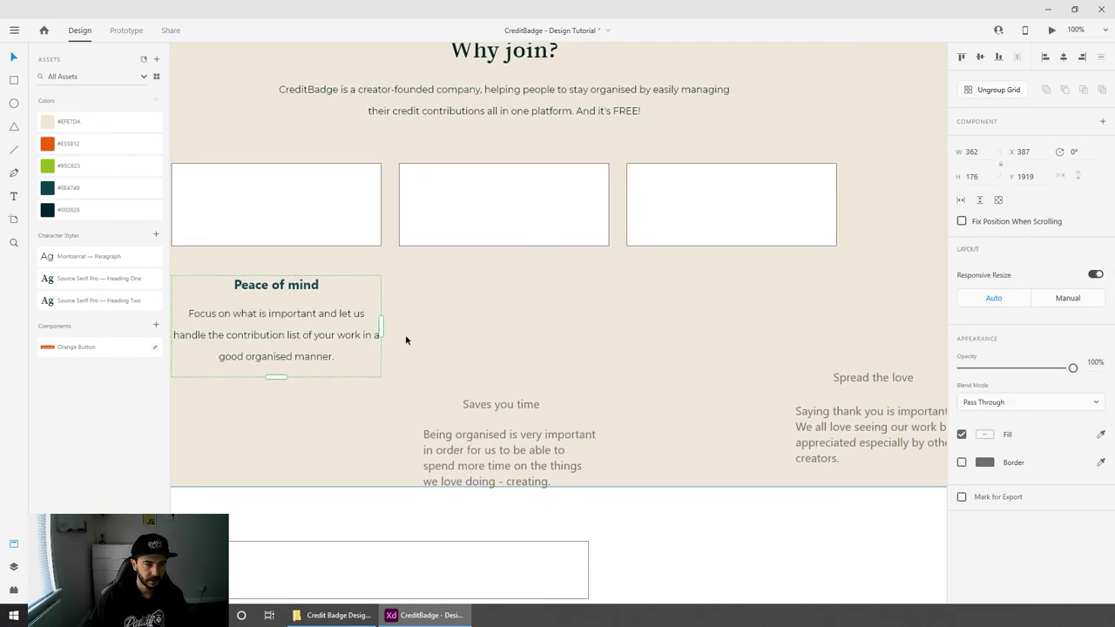
left_click_drag(377, 329, 836, 323)
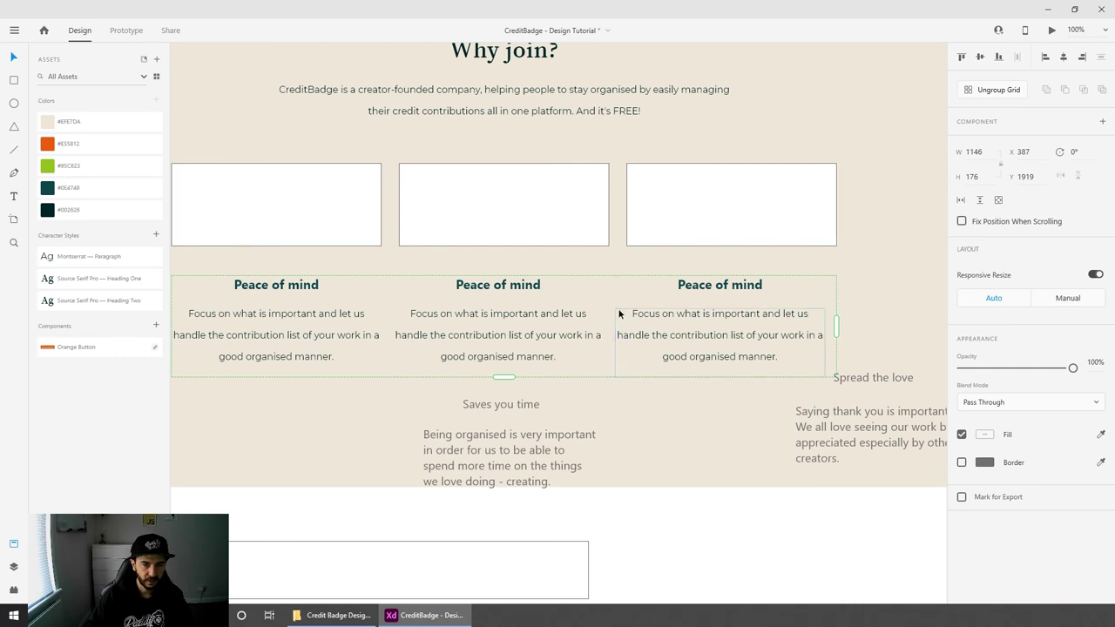
mouse_move(612, 310)
left_click_drag(612, 310, 624, 312)
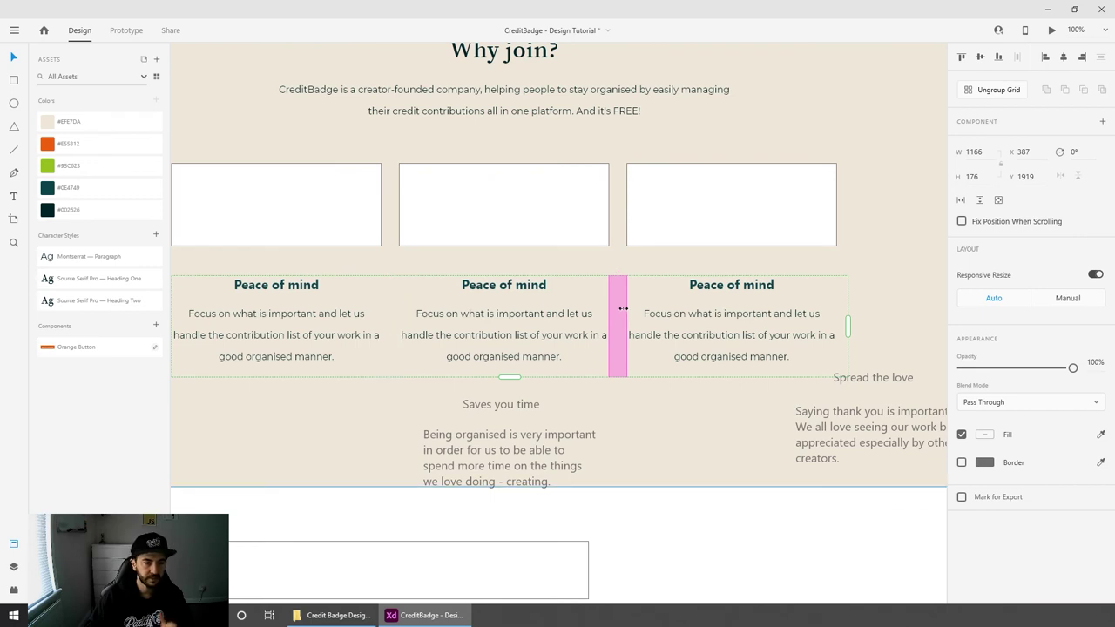
Step: Fill the middle grid column with the Saves you time heading and Being organised paragraph
left_click(670, 514)
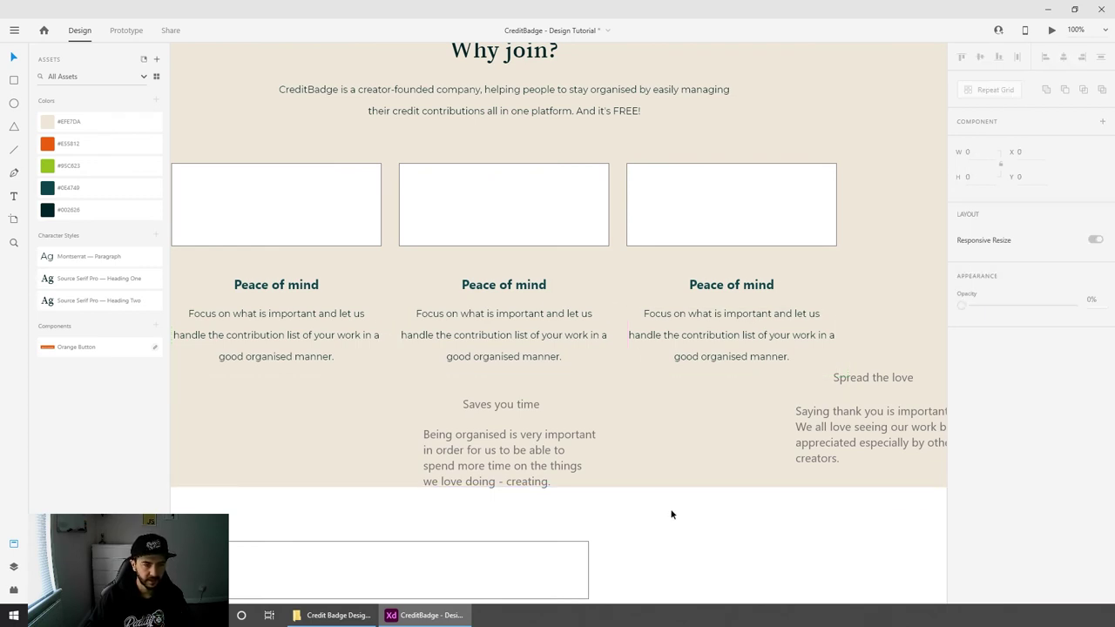
left_click(503, 407)
double_click(502, 407)
key("ctrl+c")
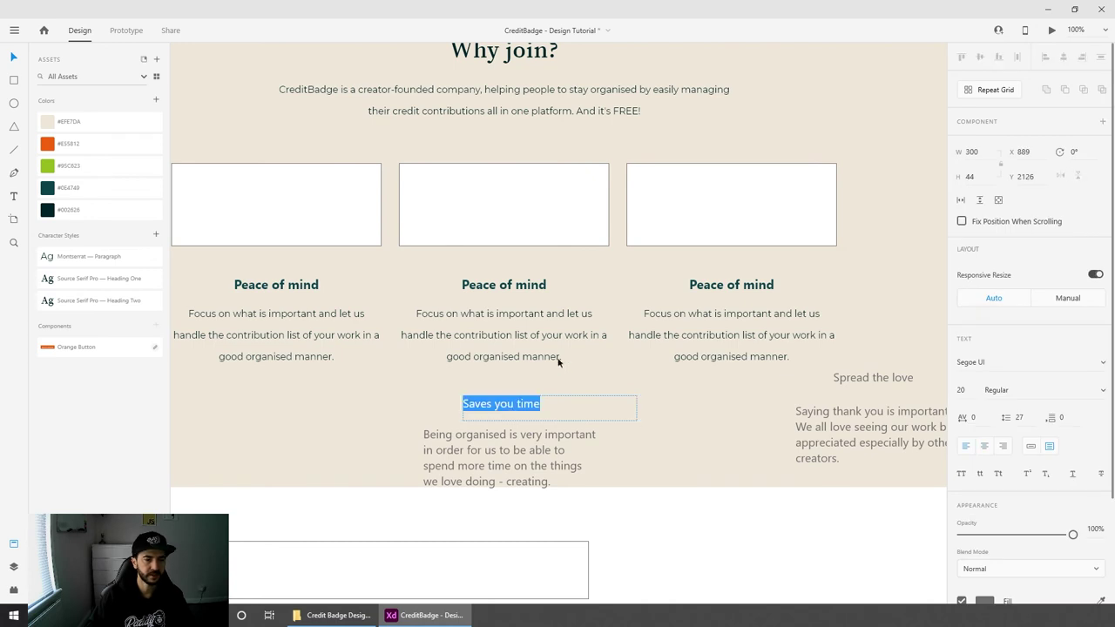
key("Escape")
key("Escape")
double_click(537, 286)
double_click(538, 286)
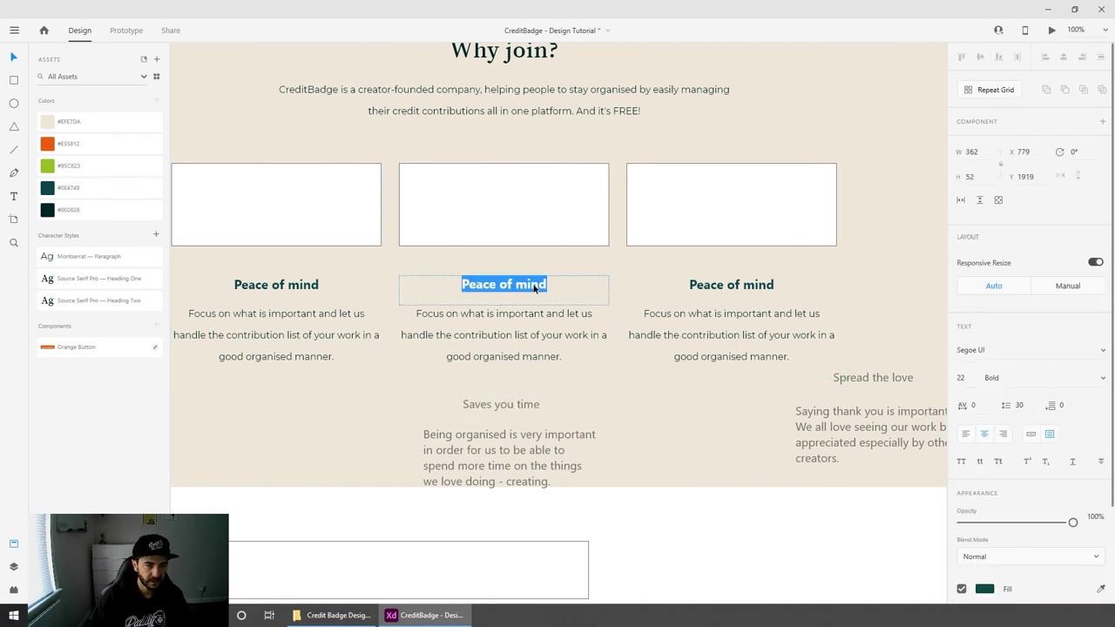
key("ctrl+v")
key("Escape")
double_click(534, 454)
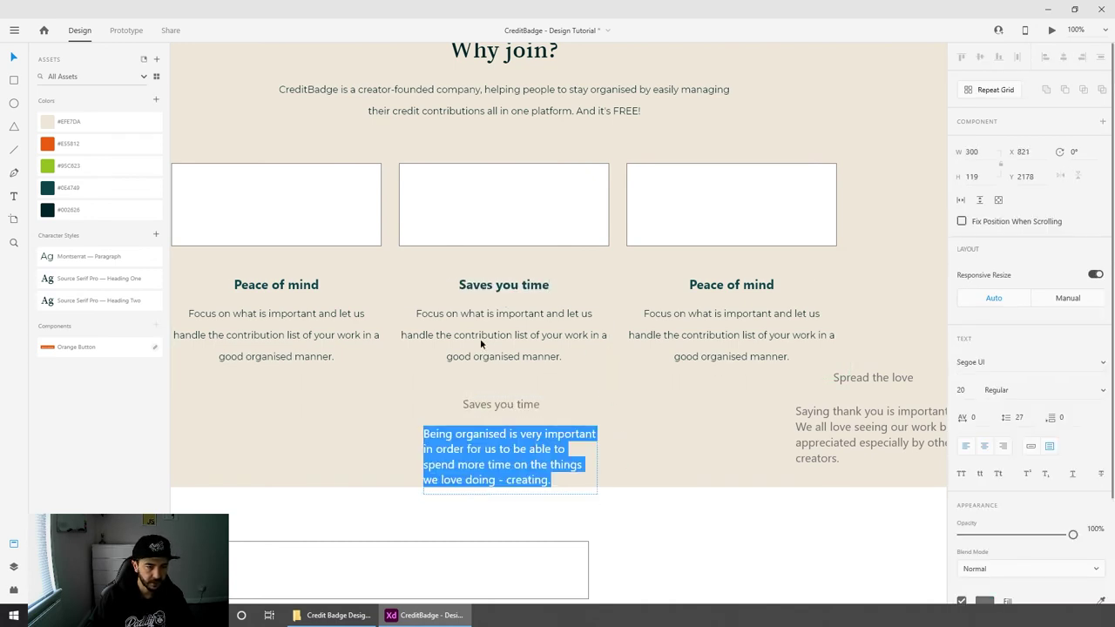
key("ctrl+c")
key("Escape")
double_click(528, 332)
double_click(528, 332)
key("ctrl+v")
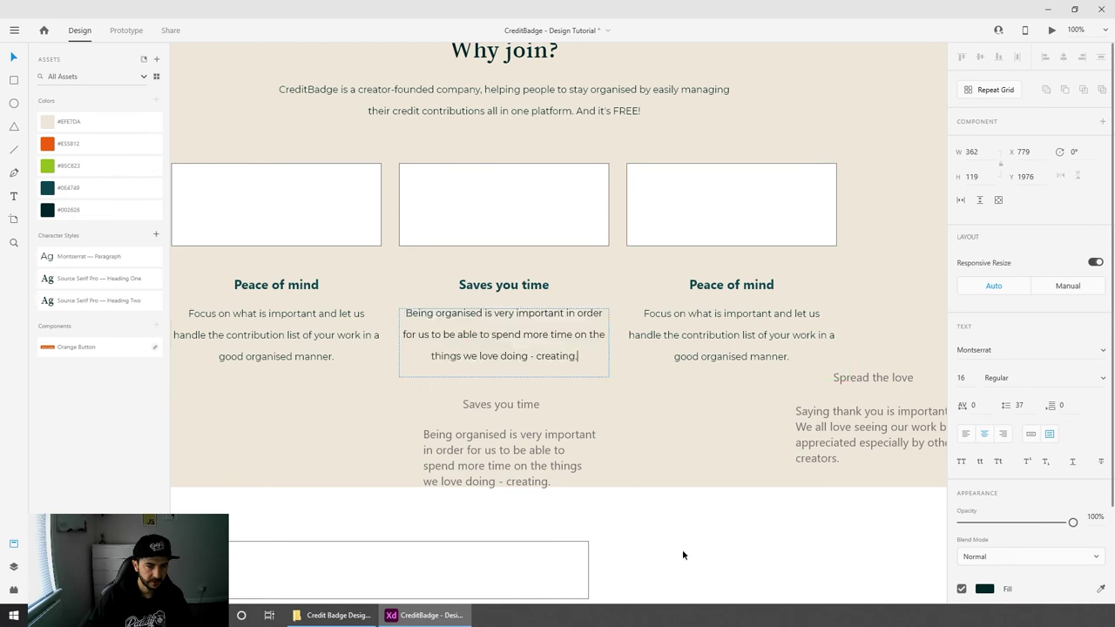
key("Escape")
Step: Fill the right grid column with the Spread the love heading and Saying thank you paragraph
double_click(833, 376)
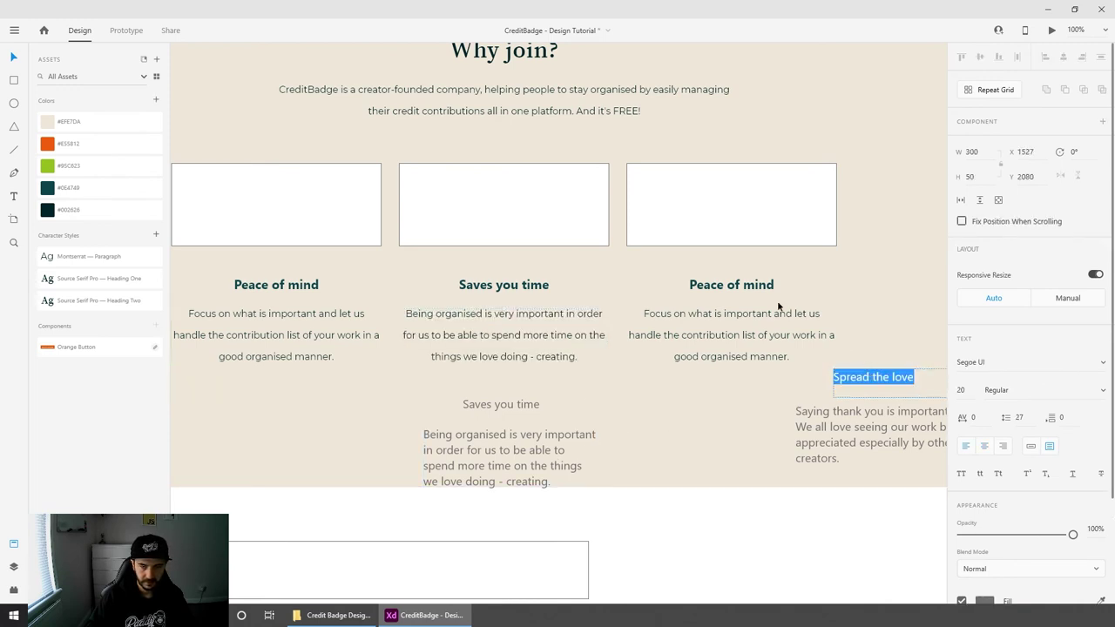
key("Escape")
double_click(722, 293)
double_click(723, 293)
key("ctrl+v")
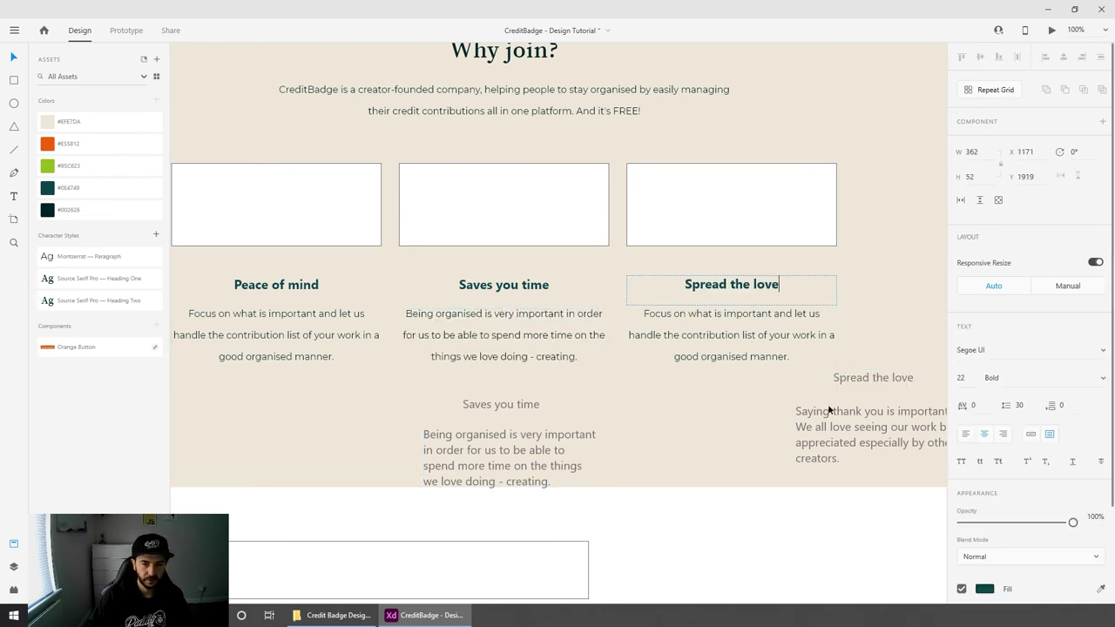
key("Escape")
double_click(868, 442)
key("ctrl+c")
key("Escape")
left_click(665, 314)
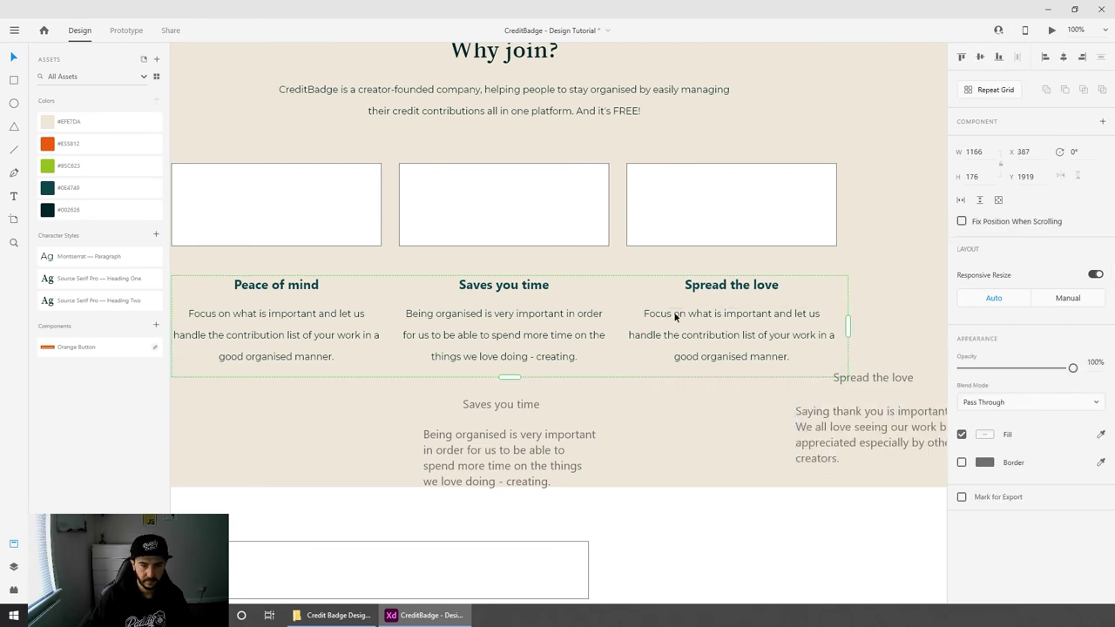
double_click(665, 313)
double_click(670, 314)
key("ctrl+v")
Step: Delete the four loose original heading and paragraph text boxes
key("Escape")
left_click(826, 430)
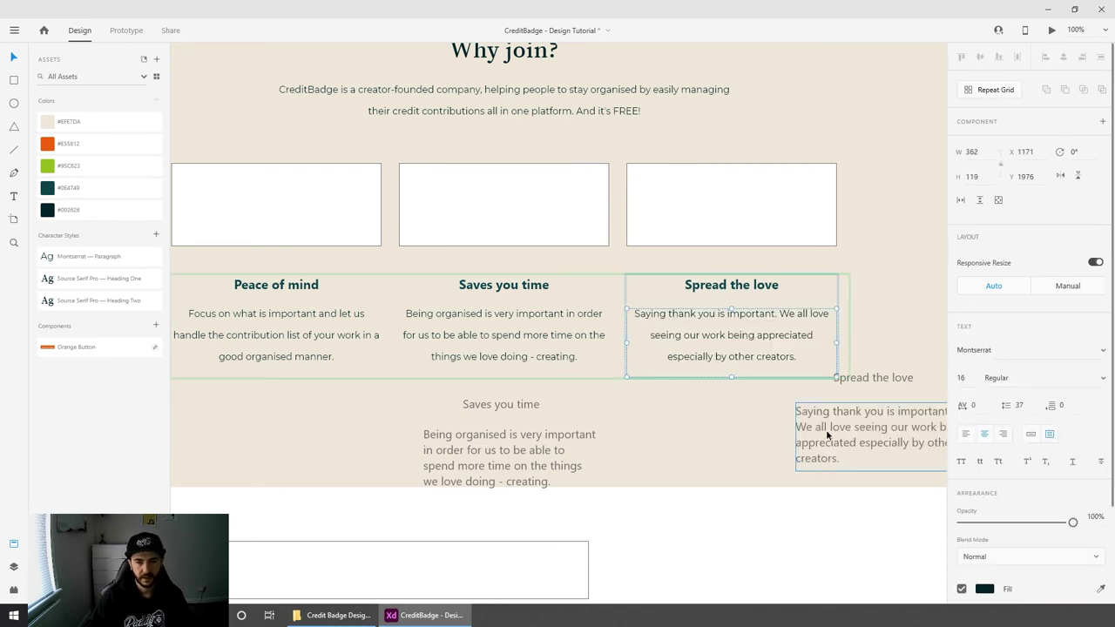
key("Delete")
left_click(863, 380)
key("Delete")
left_click(550, 428)
key("Delete")
left_click(515, 404)
key("Delete")
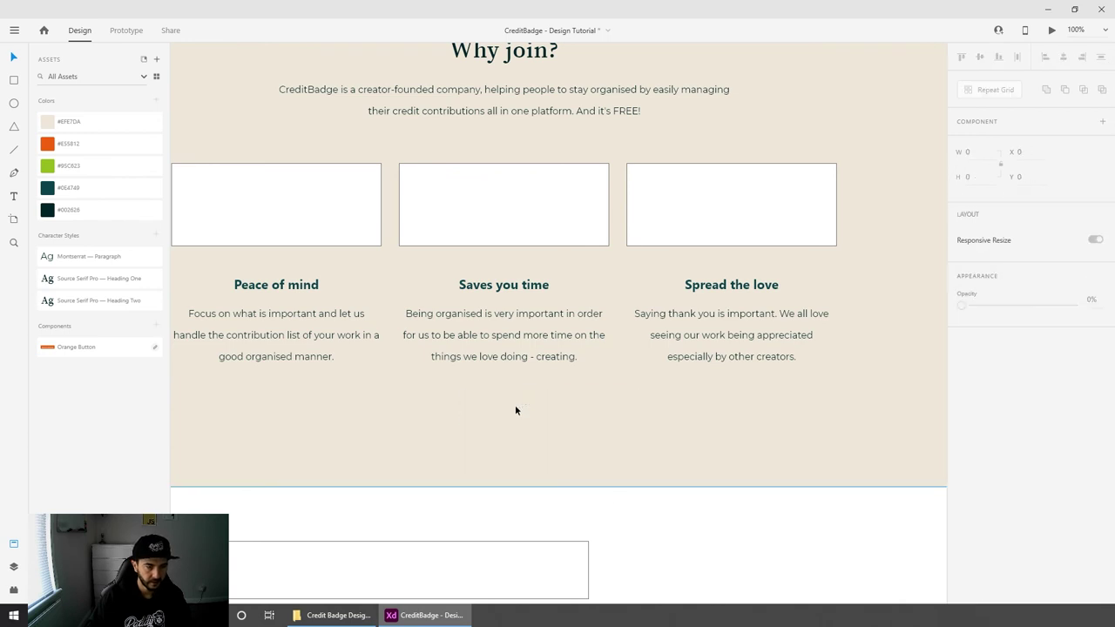
key("ctrl+minus")
Step: Nudge the step text row down and drag the wide empty box up into the beige section
left_click_drag(685, 444, 712, 495)
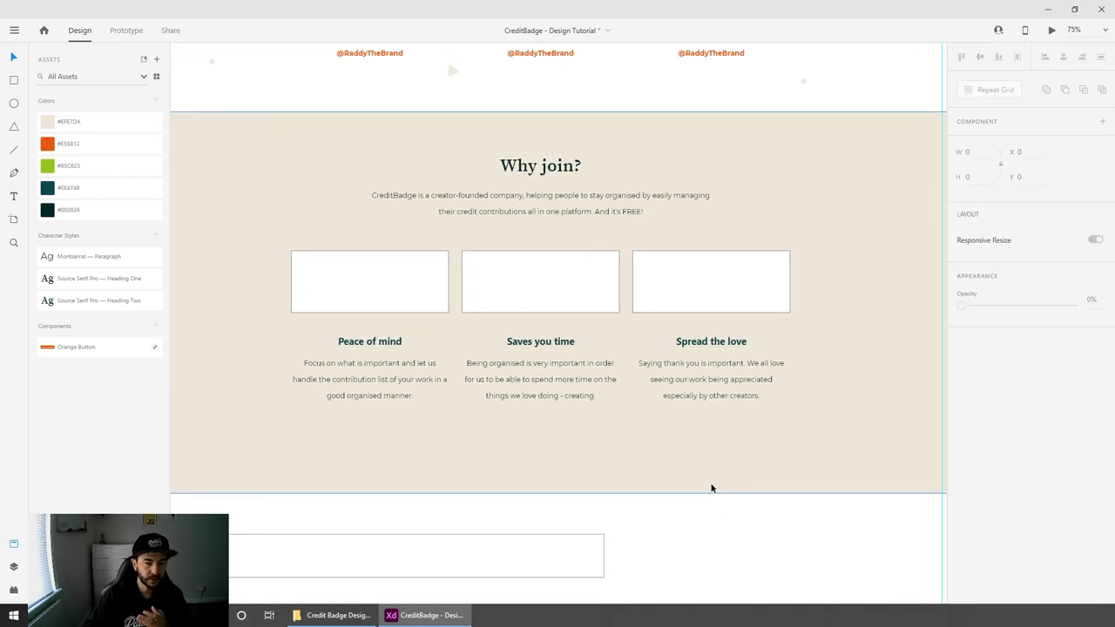
left_click(381, 349)
key("shift+Down")
key("shift+Down")
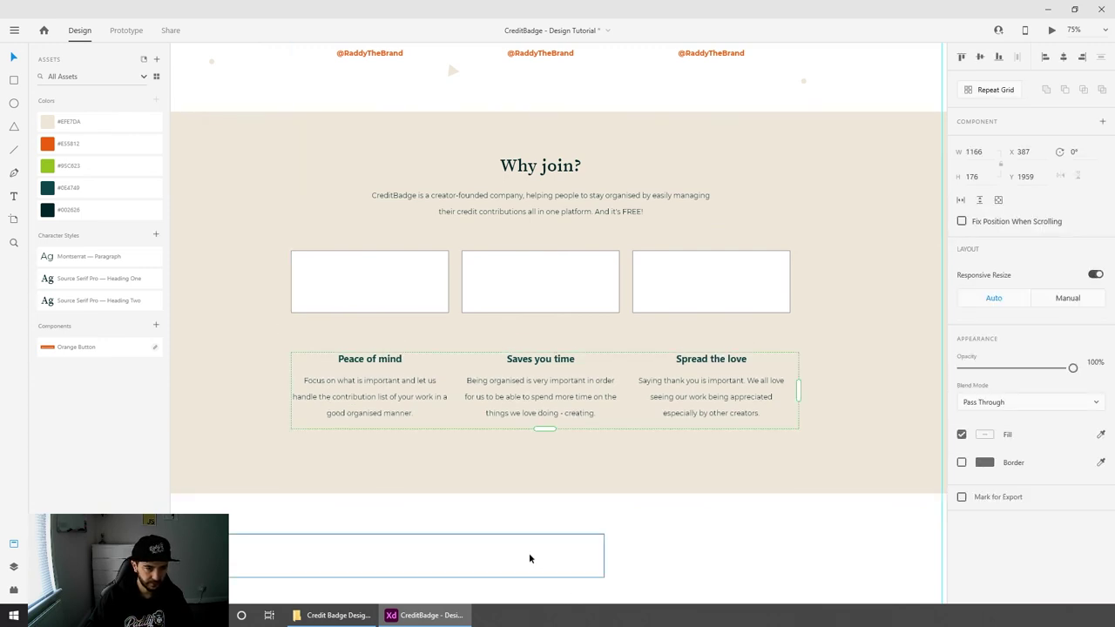
left_click_drag(529, 557, 532, 474)
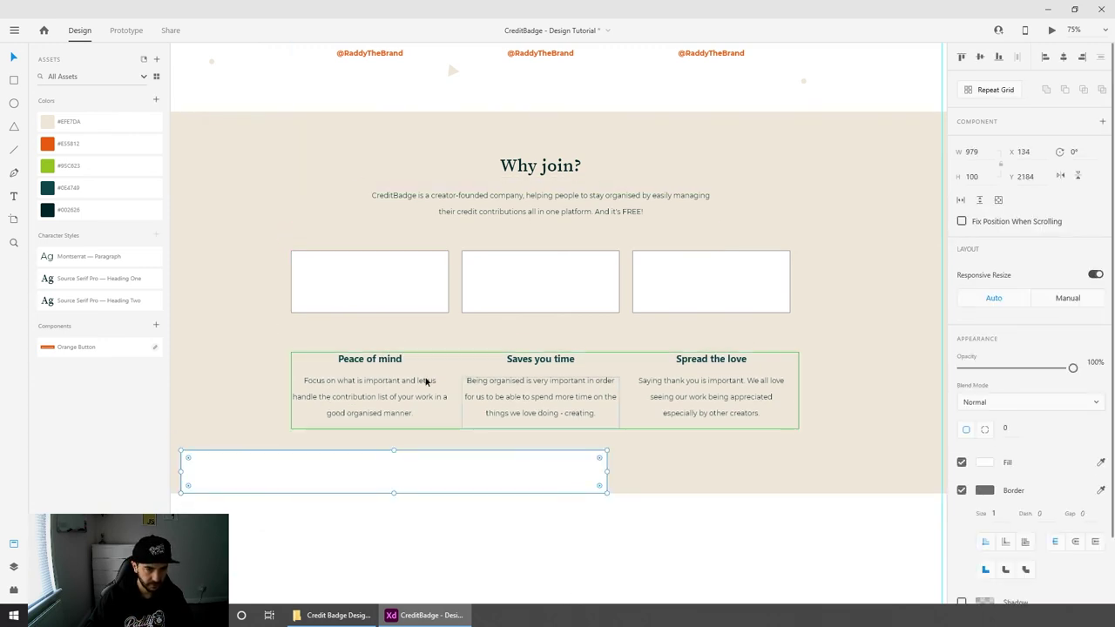
left_click(385, 378)
key("shift+Down")
key("shift+Down")
key("shift+Down")
key("shift+Down")
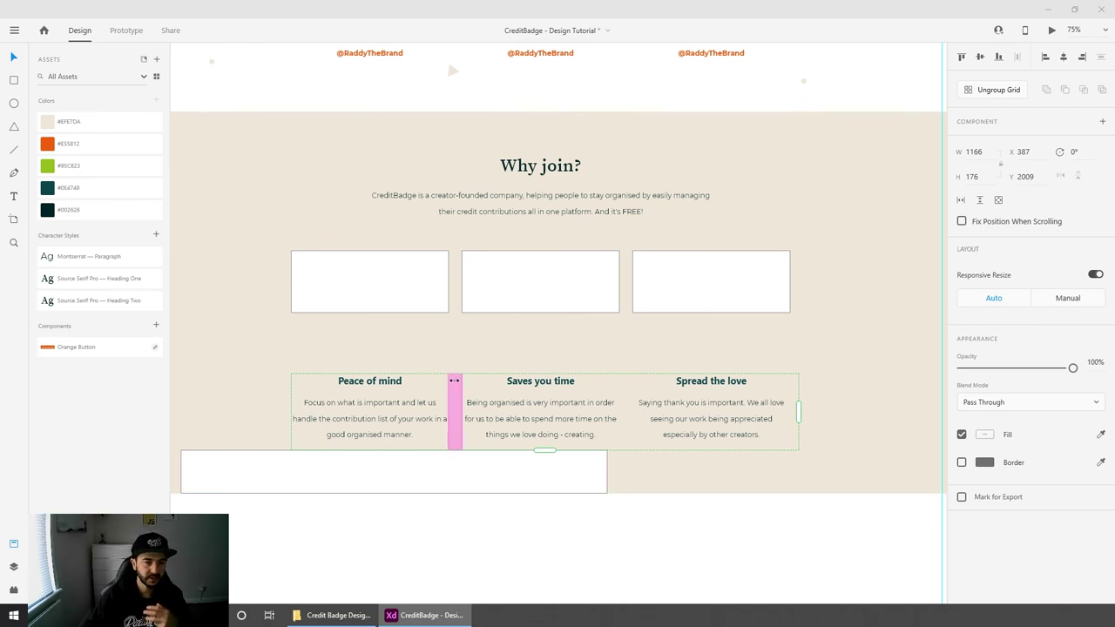
Step: Delete the first empty box above the steps, then undo that deletion
left_click(417, 282)
key("Delete")
left_click(520, 287)
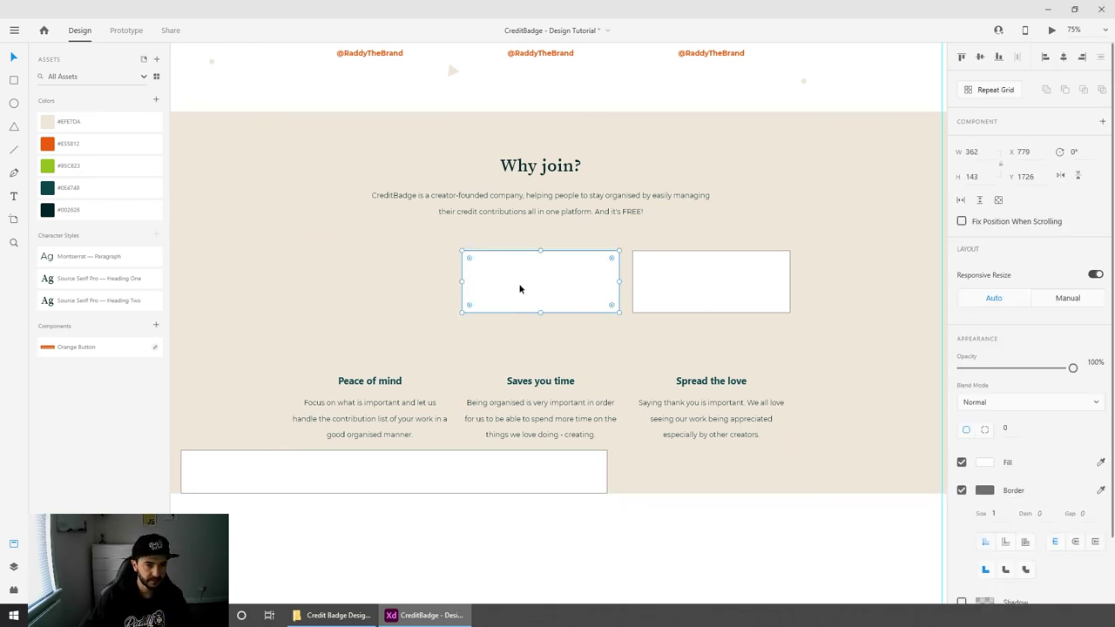
key("ctrl+z")
left_click(742, 547)
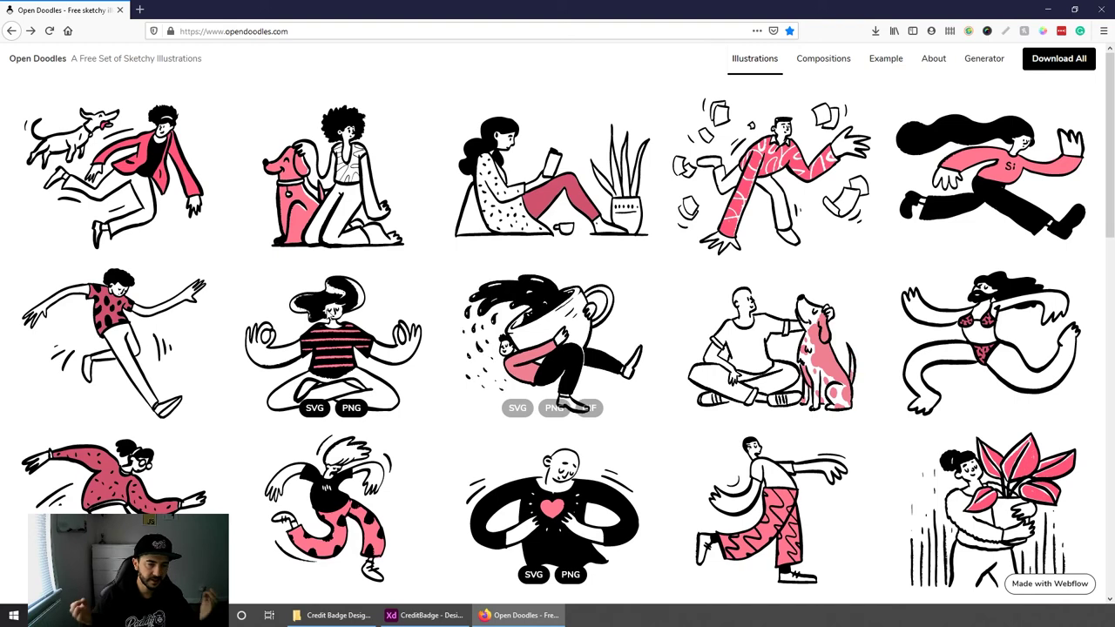
Step: Save the meditating woman doodle as an SVG to the desktop
left_click(314, 408)
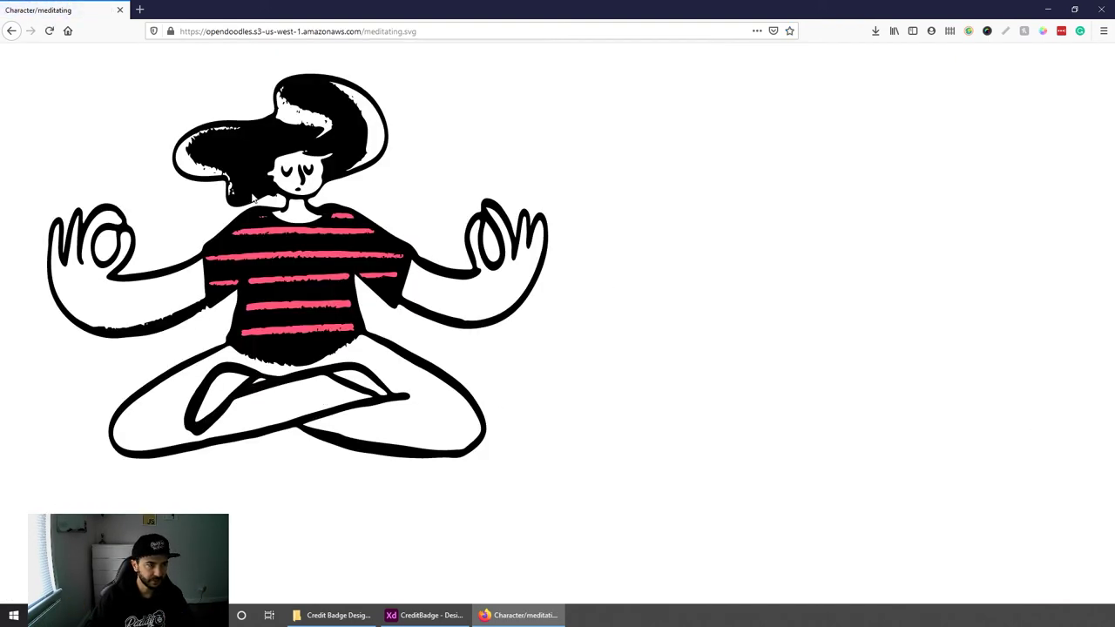
key("ctrl+s")
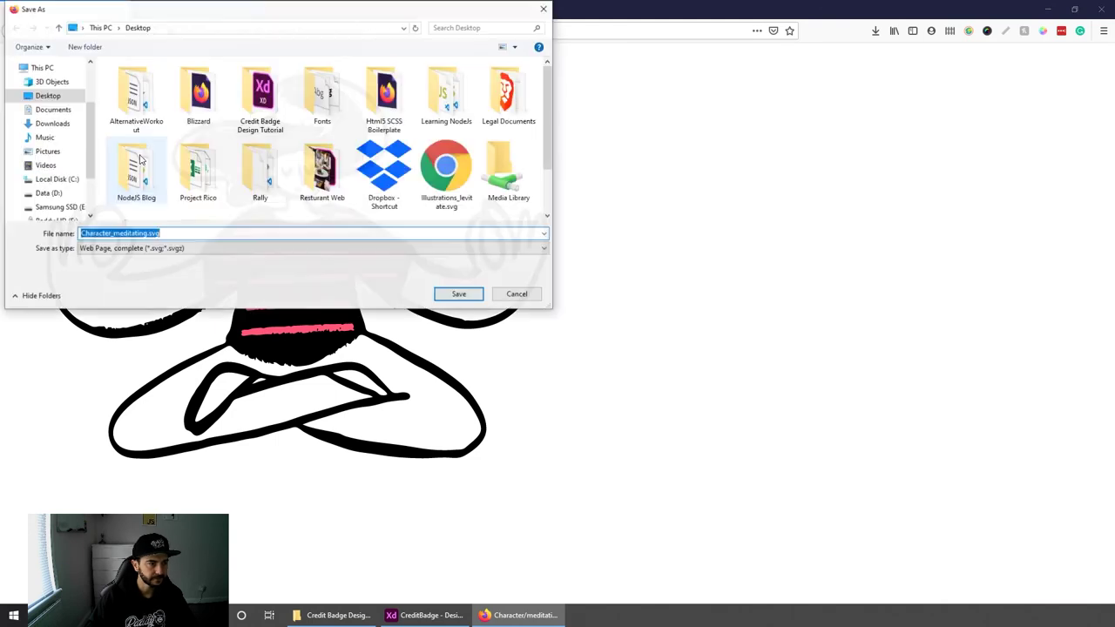
left_click(455, 294)
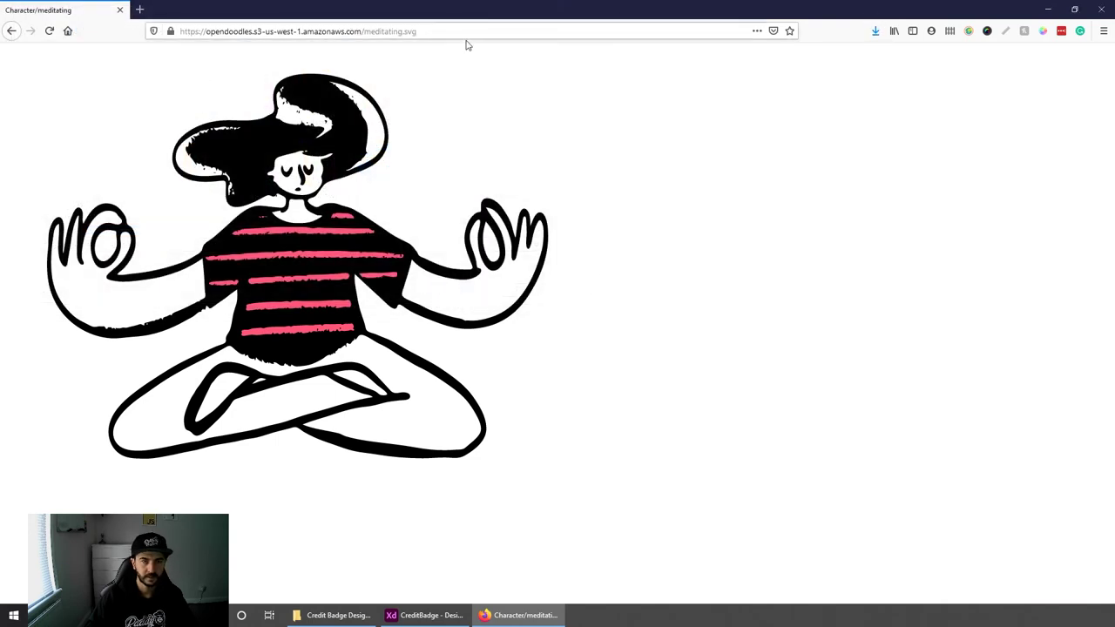
key("alt+Left")
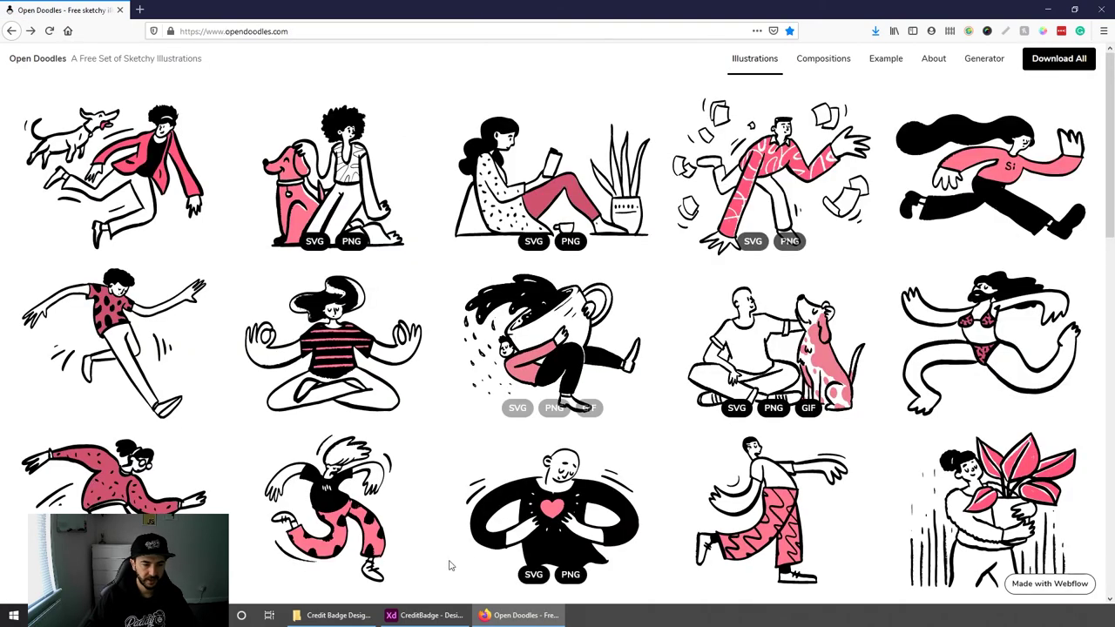
Step: Glance at the CreditBadge design, then browse the Open Doodles illustrations gallery
left_click(439, 619)
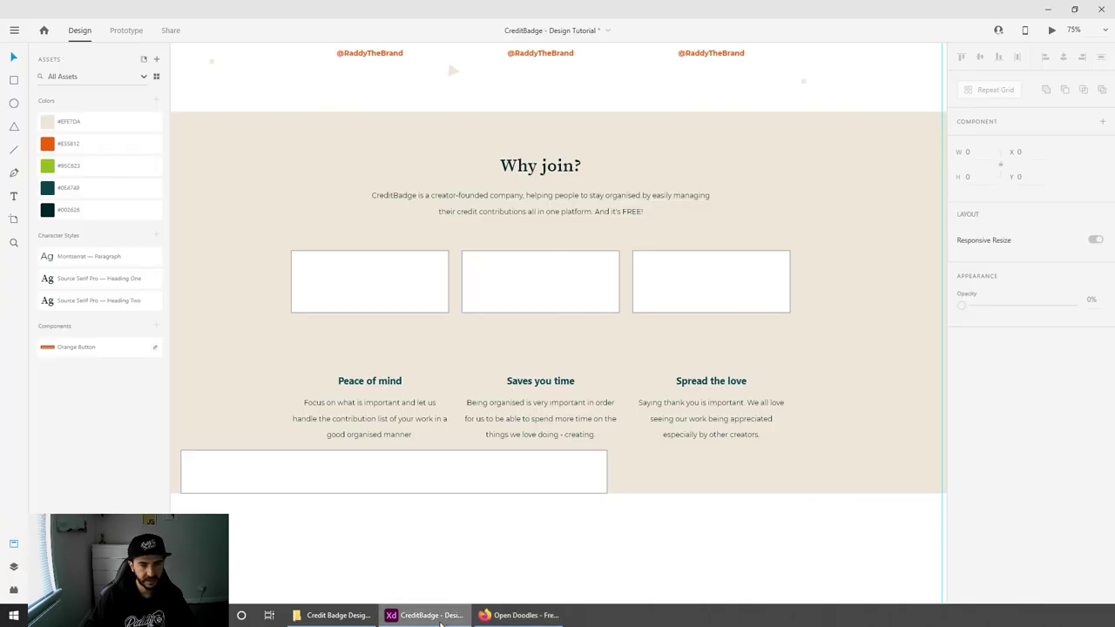
left_click(520, 614)
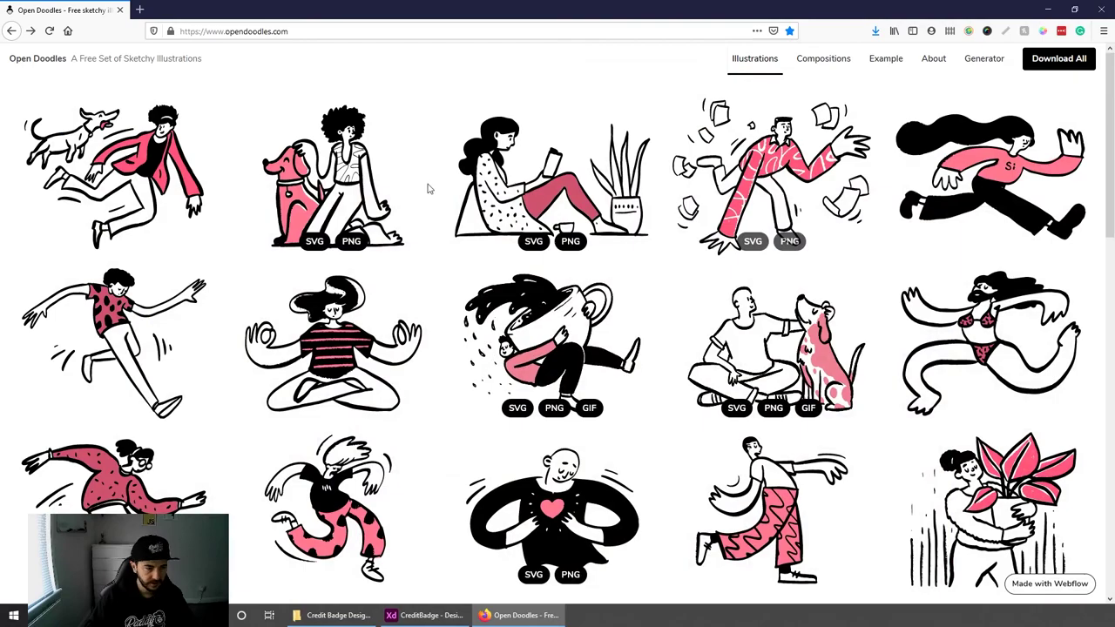
scroll(428, 188, "down", 4)
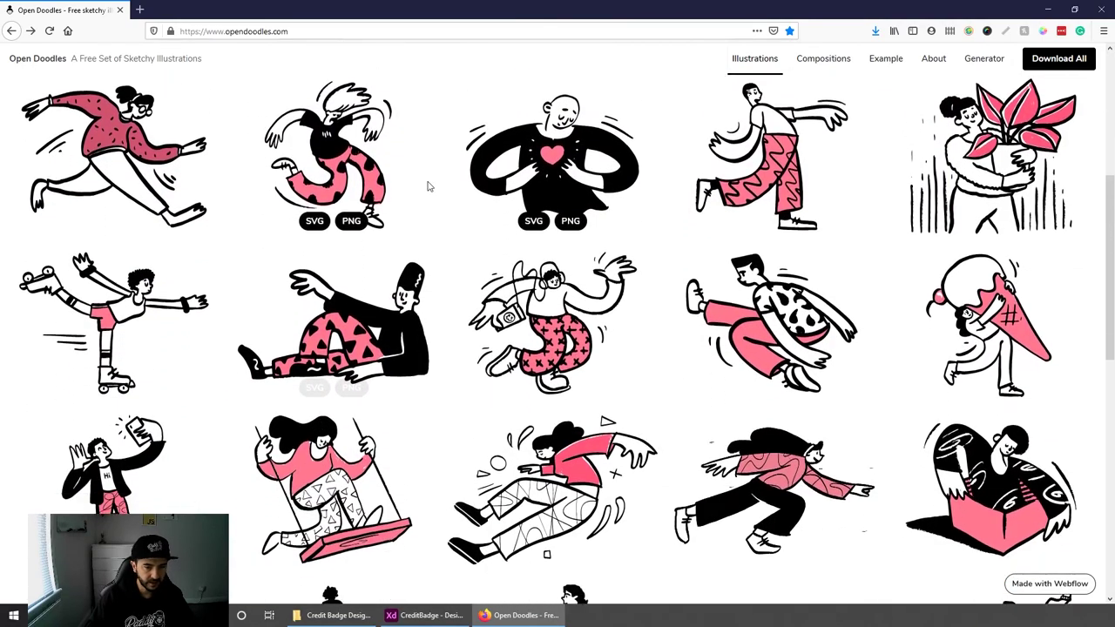
scroll(428, 185, "down", 4)
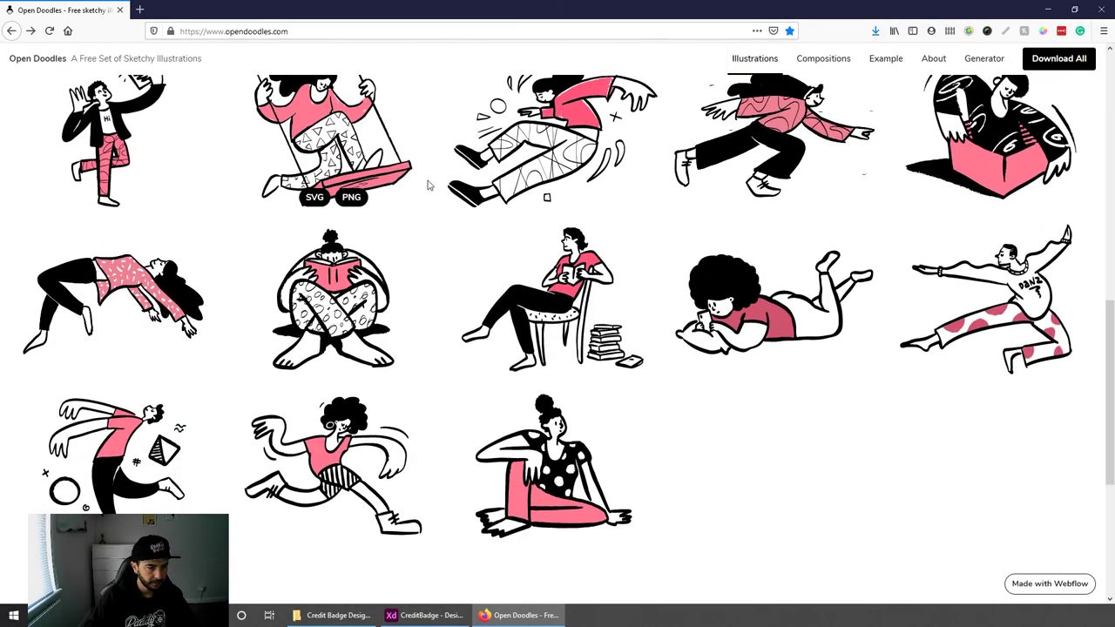
scroll(428, 185, "down", 2)
scroll(427, 188, "up", 4)
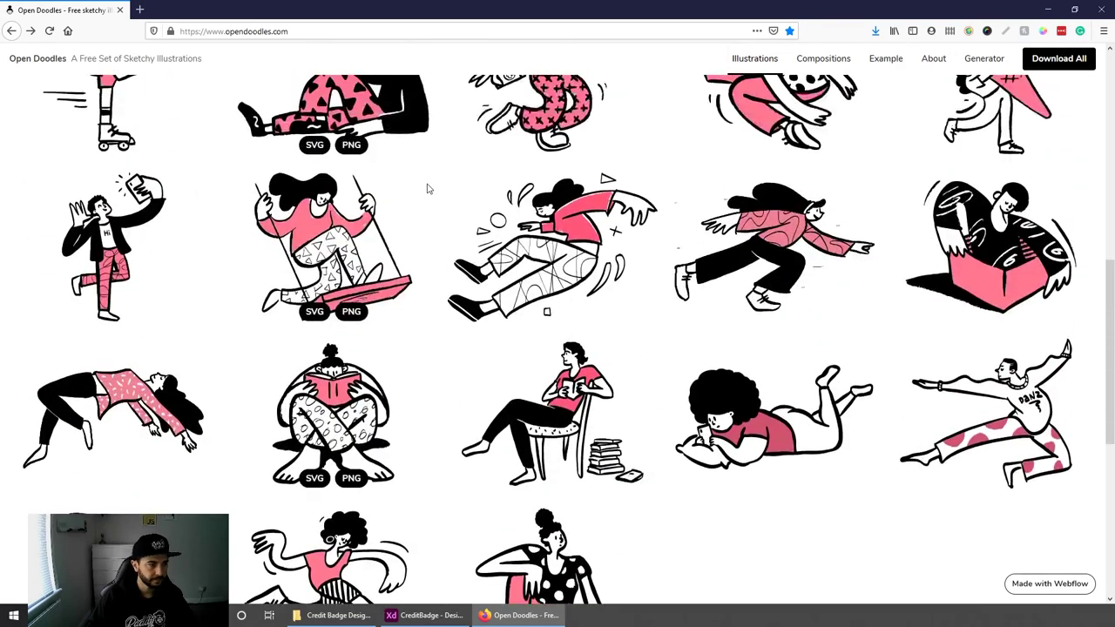
scroll(427, 188, "up", 2)
scroll(426, 188, "up", 3)
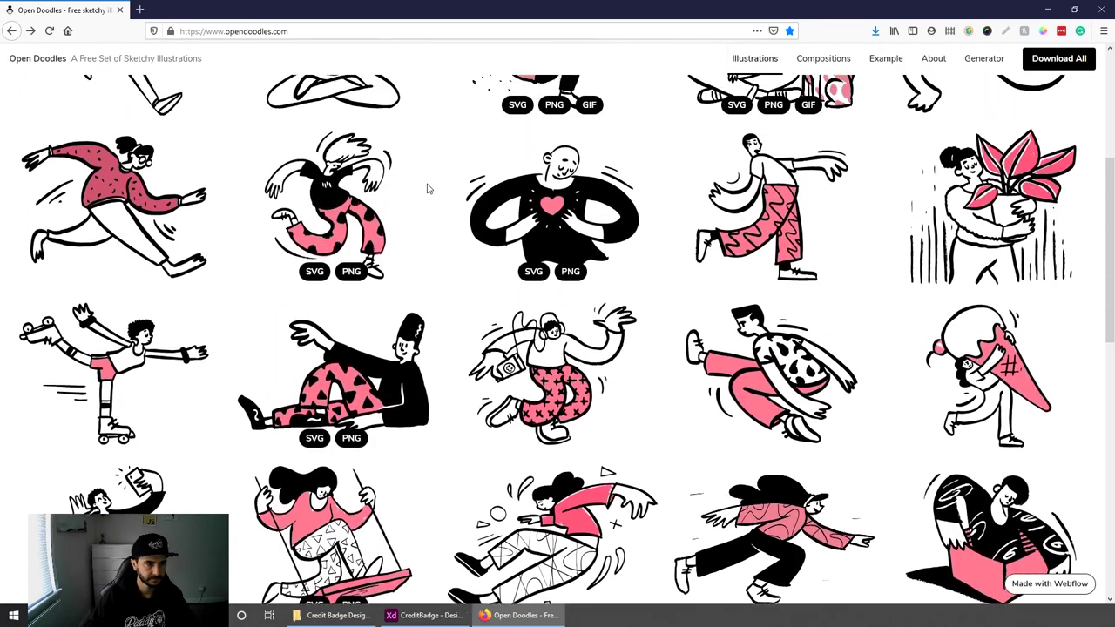
scroll(427, 188, "up", 1)
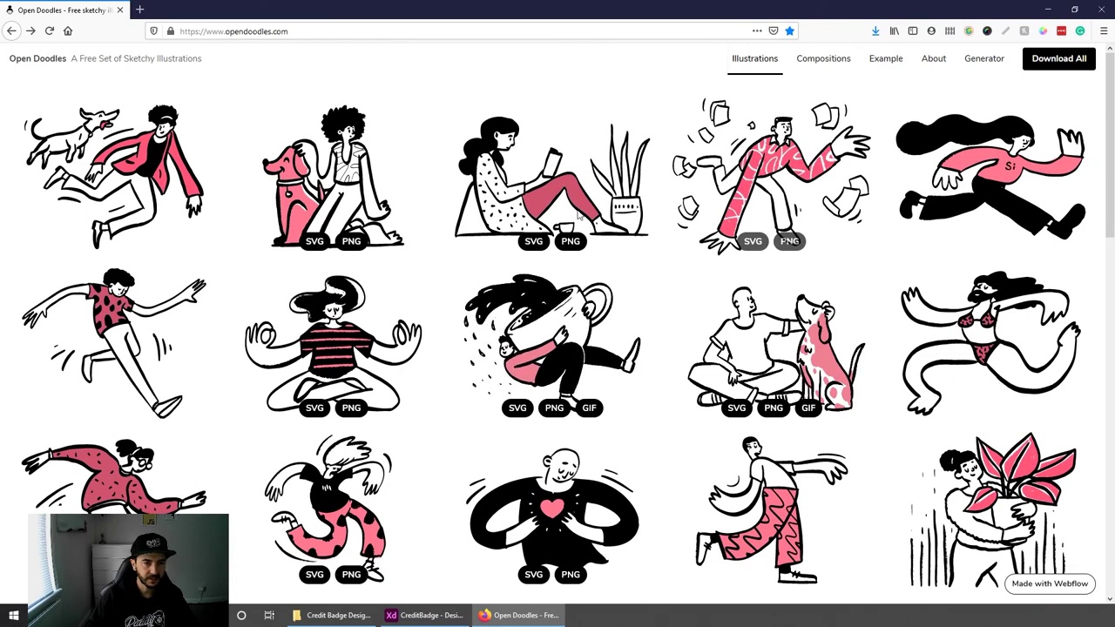
Step: Save the reading woman doodle as an SVG to the desktop
left_click(570, 242)
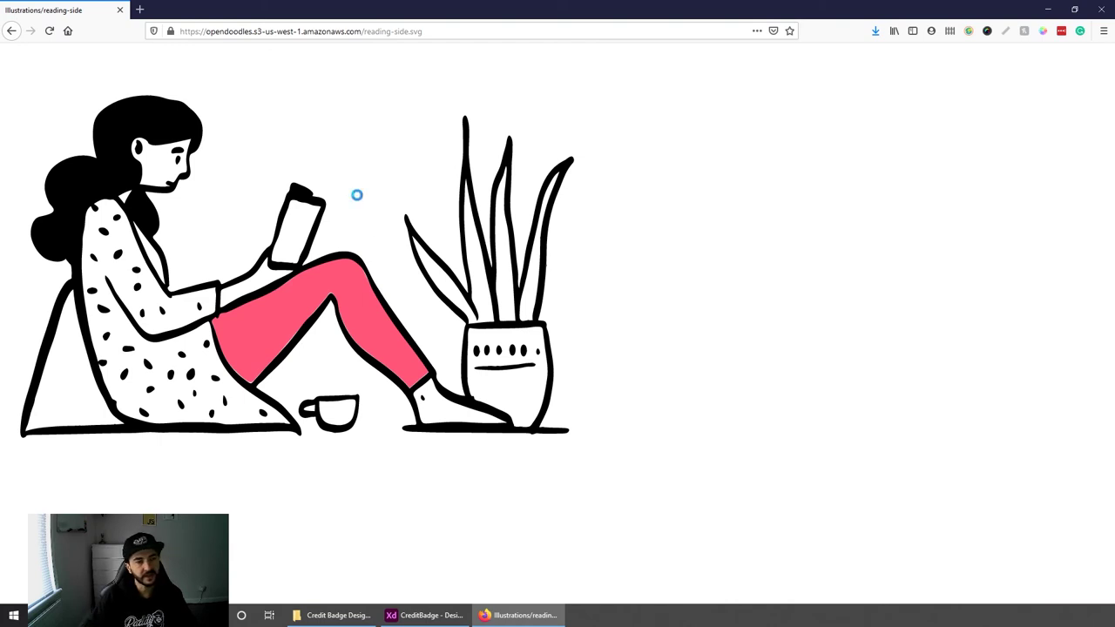
key("ctrl+s")
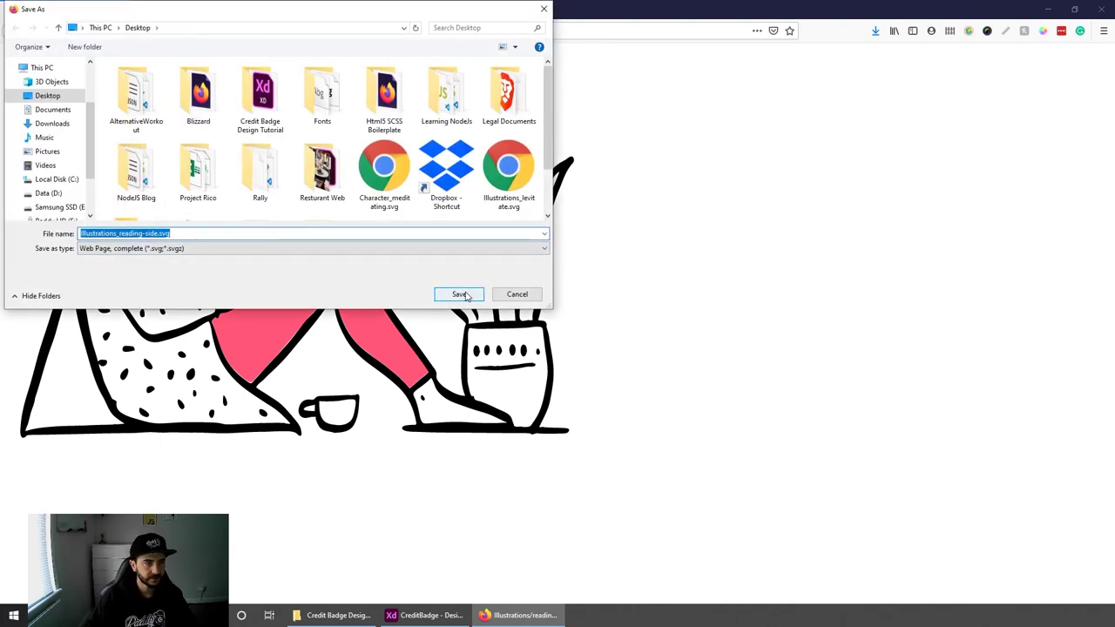
left_click(460, 295)
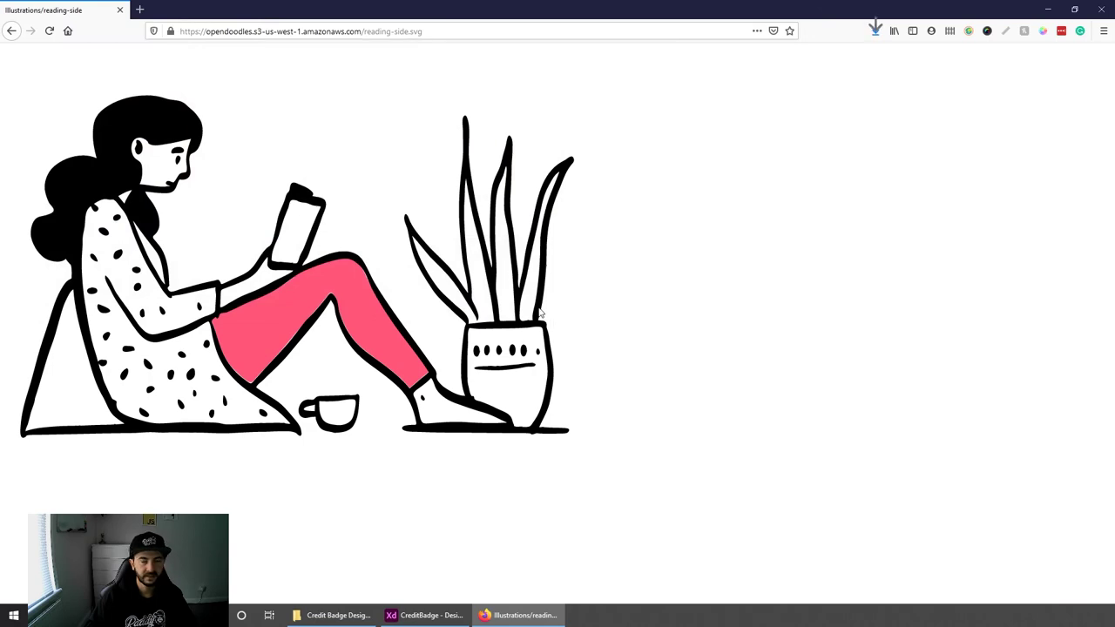
key("alt+Left")
left_click(427, 615)
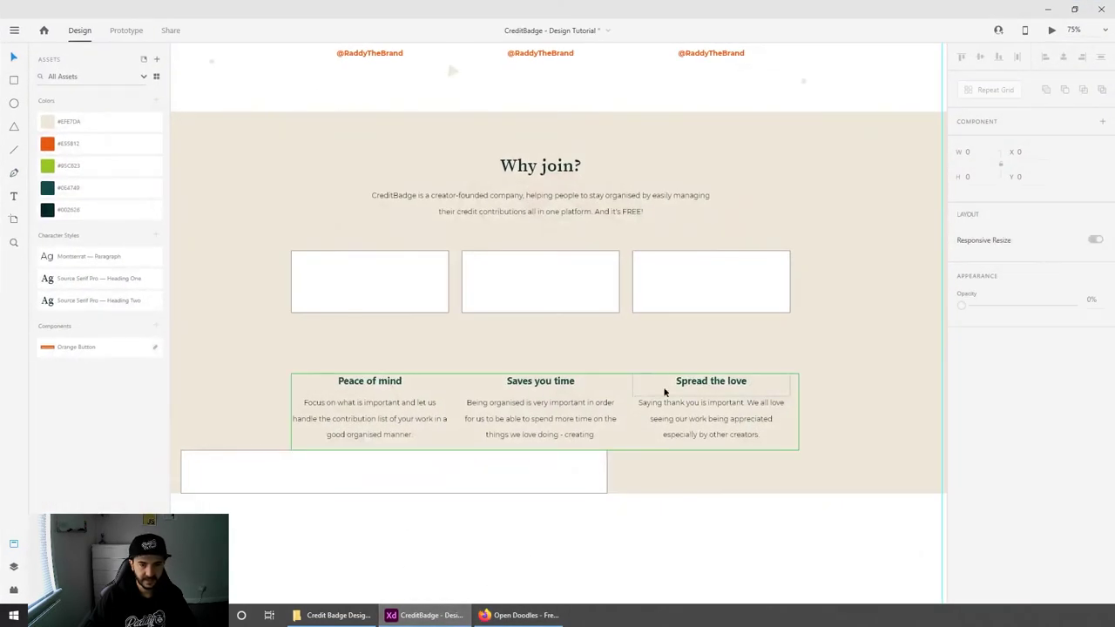
key("alt+Tab")
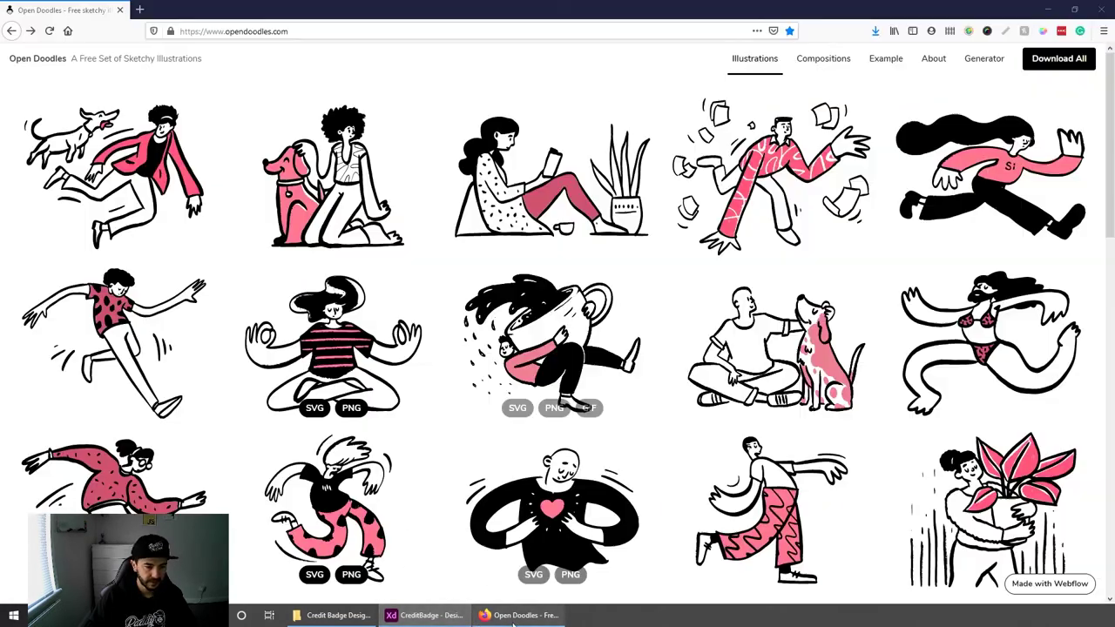
scroll(546, 352, "down", 3)
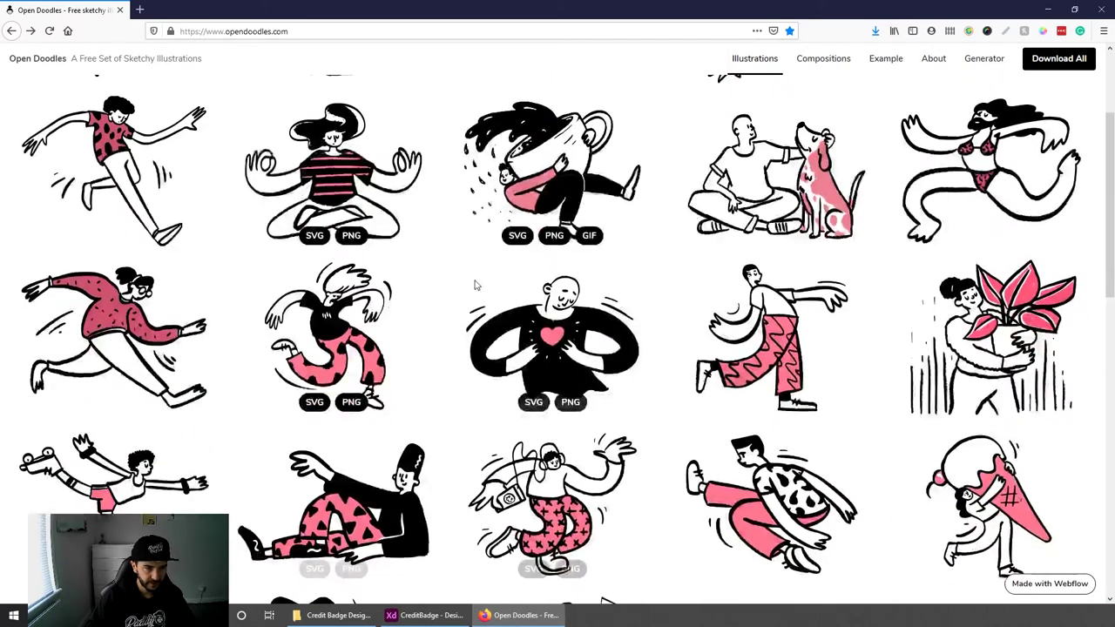
Step: Save the heart-hugging man as Character_loving.svg and close the browser
left_click(531, 397)
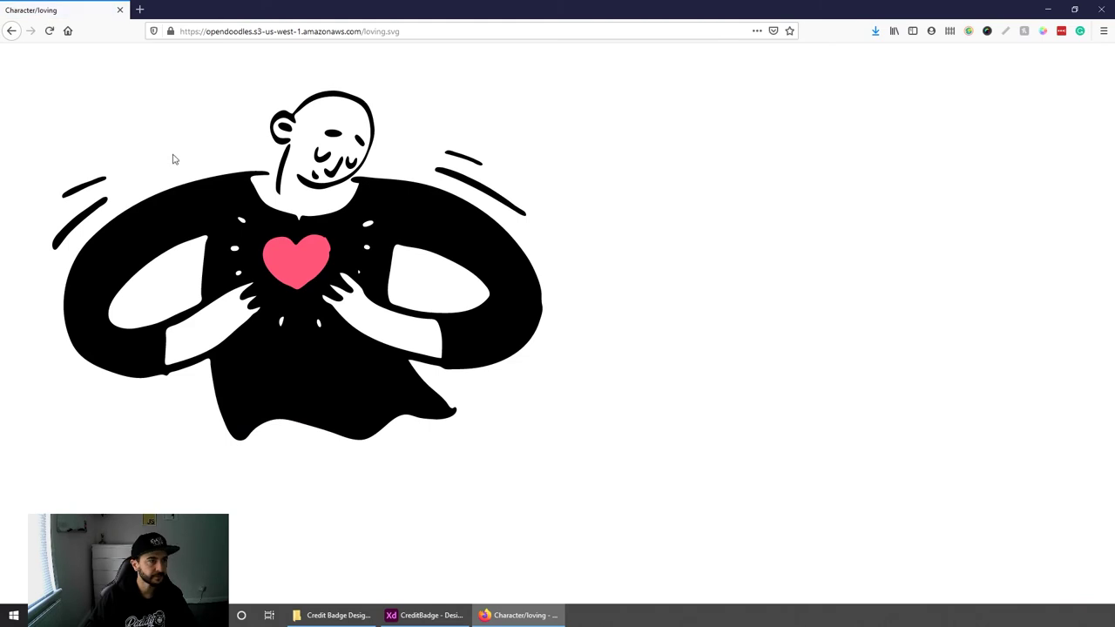
key("ctrl+s")
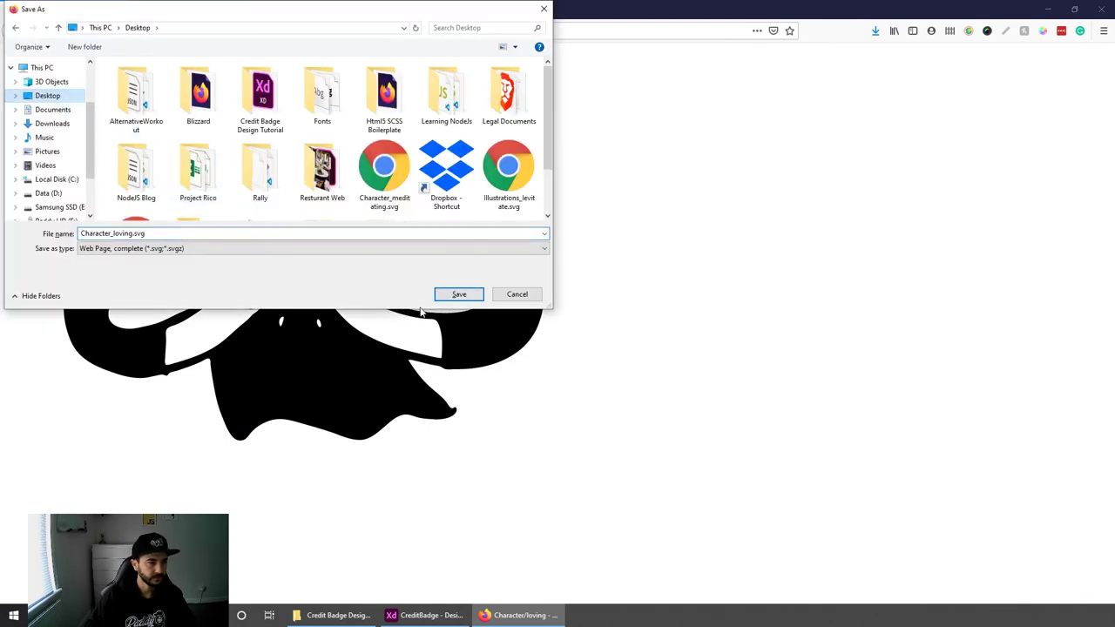
left_click(461, 296)
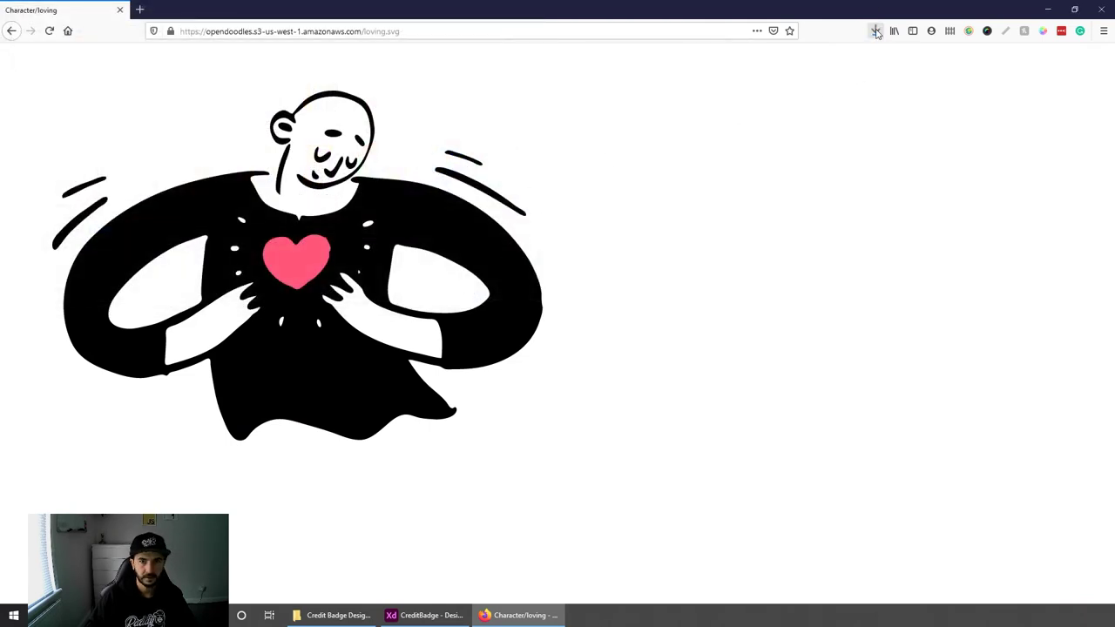
key("ctrl+w")
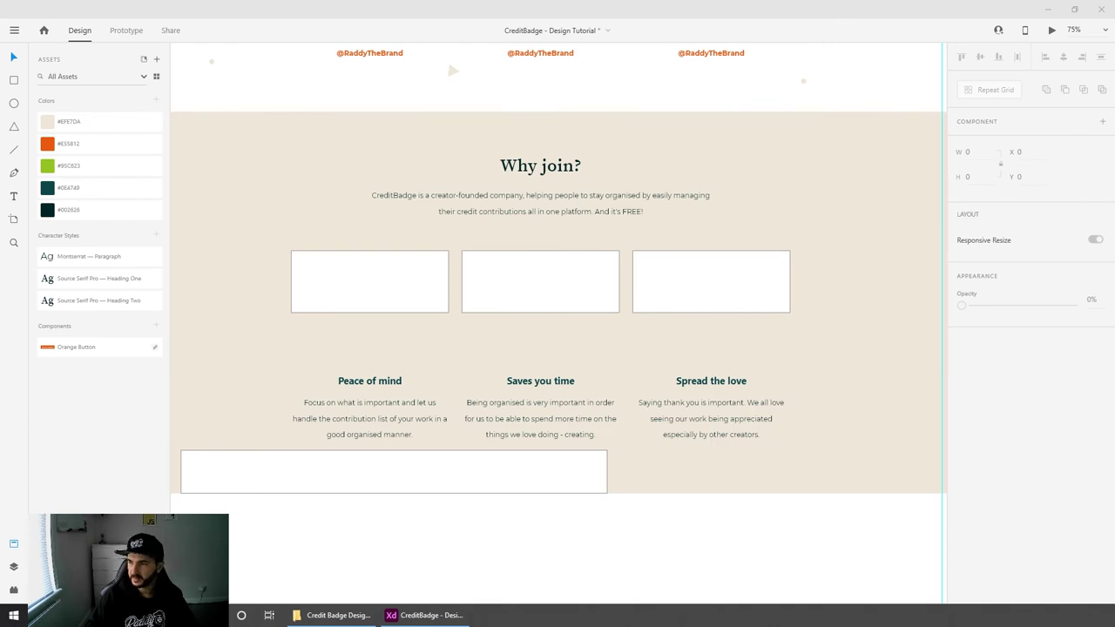
Step: Drag the doodle SVGs into XD and place the hugging man over Why join?
left_click_drag(821, 522, 749, 514)
scroll(784, 470, "down", 2)
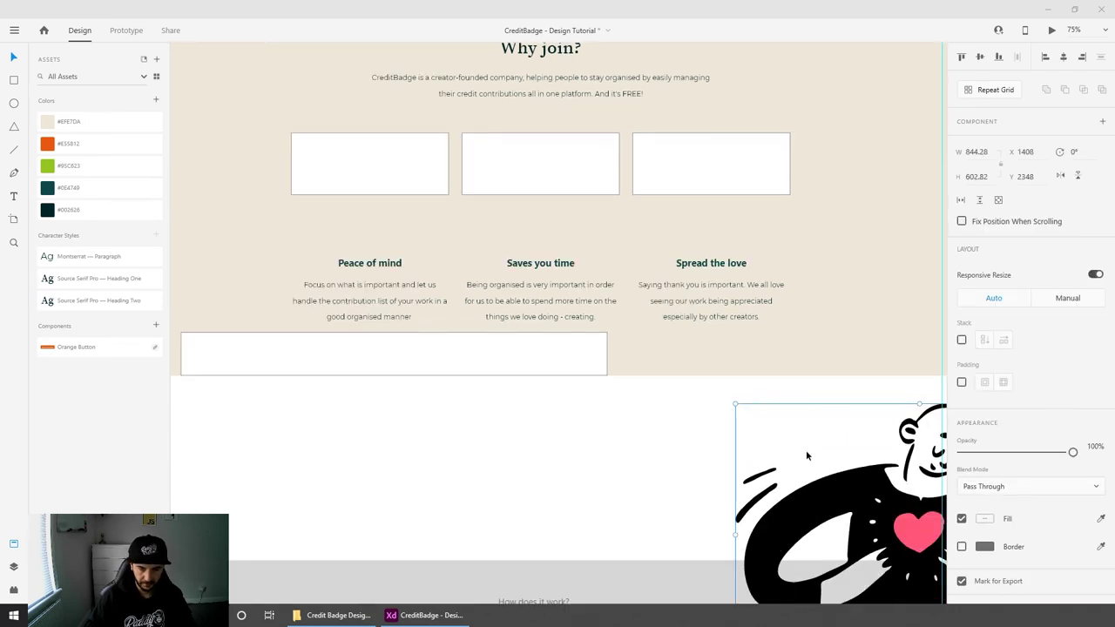
key("ctrl+minus")
key("ctrl+minus")
left_click_drag(763, 454, 527, 322)
left_click_drag(871, 427, 570, 401)
Step: Position the meditating and reading women side by side on the Why join? section
left_click_drag(522, 304, 707, 301)
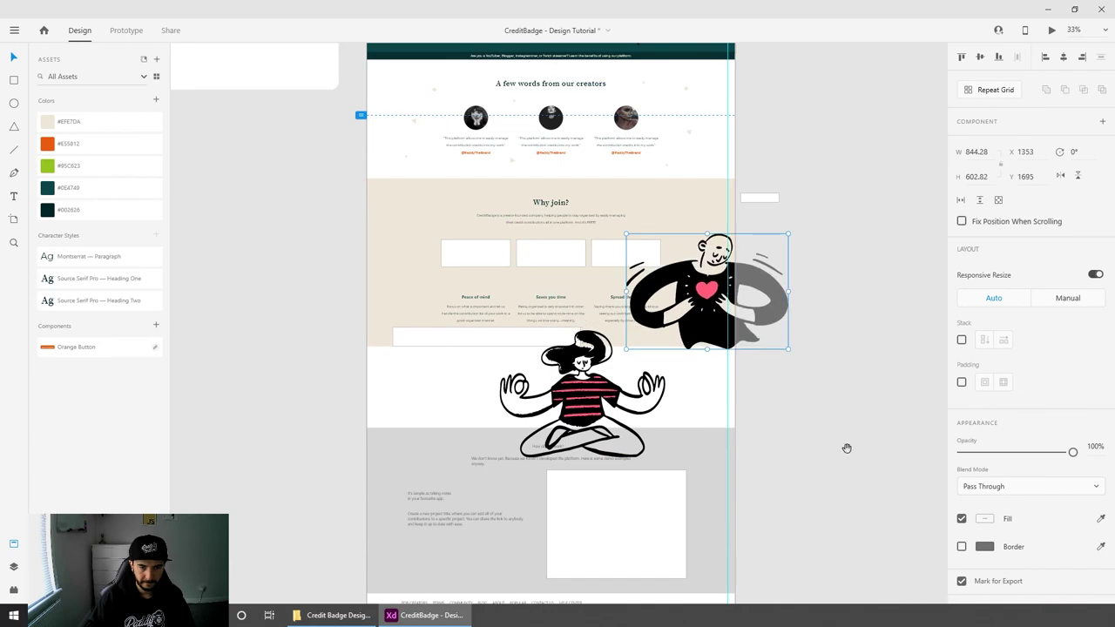
left_click_drag(846, 447, 635, 366)
left_click_drag(710, 394, 688, 441)
scroll(682, 459, "up", 1)
left_click_drag(578, 391, 481, 348)
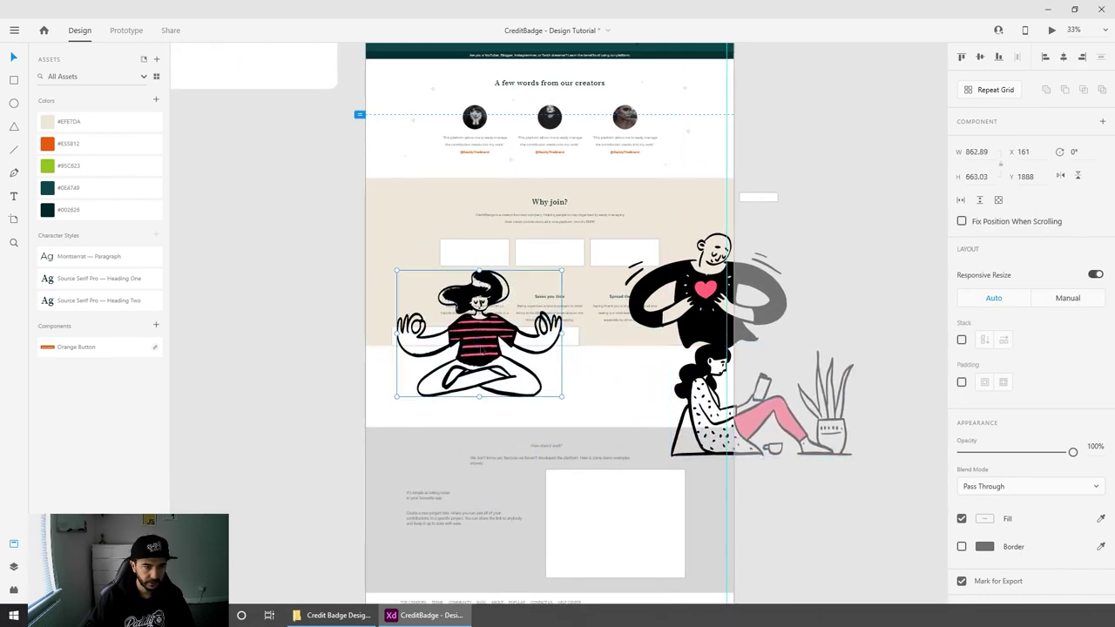
scroll(558, 323, "up", 5, "ctrl")
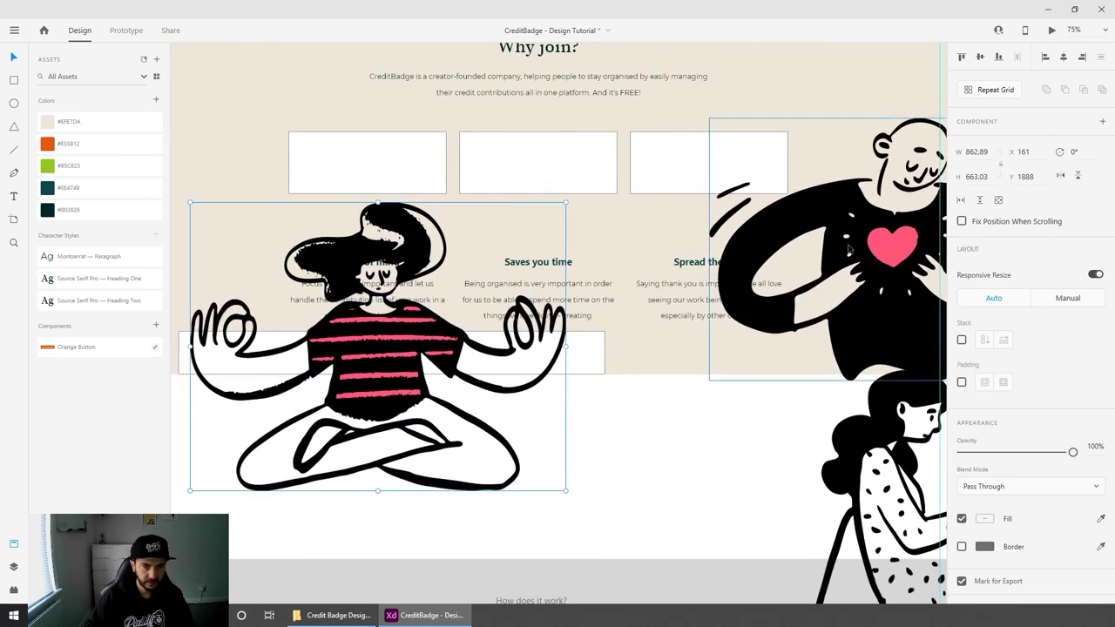
Step: Move the hugging man aside and scale the meditating woman into the Peace of mind card
left_click_drag(849, 250, 638, 341)
left_click(363, 381)
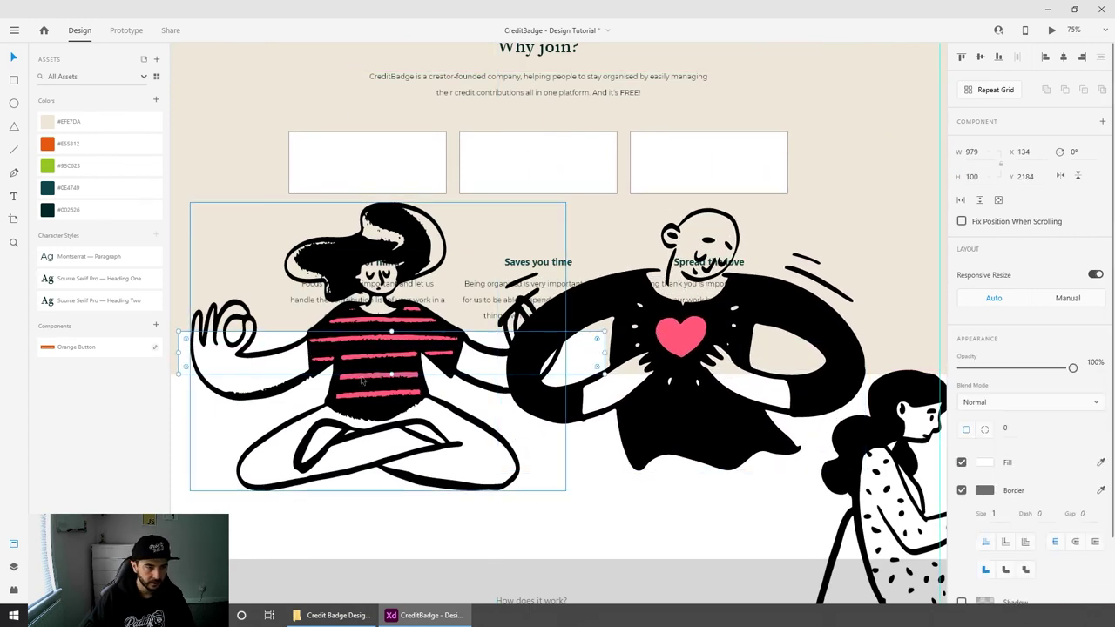
left_click(474, 485)
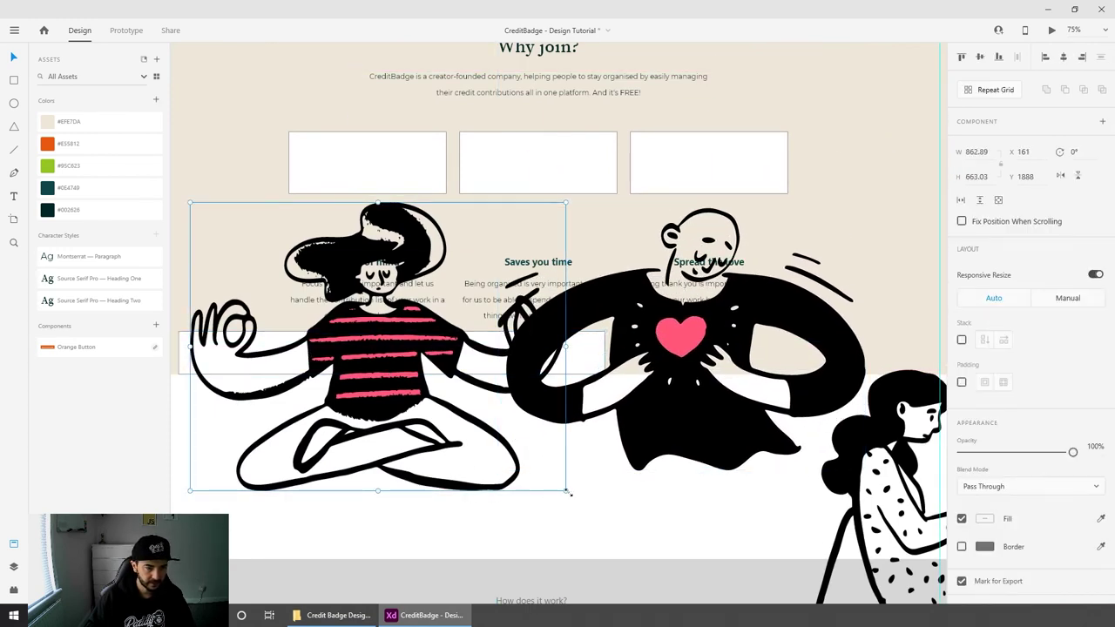
left_click_drag(566, 490, 295, 283)
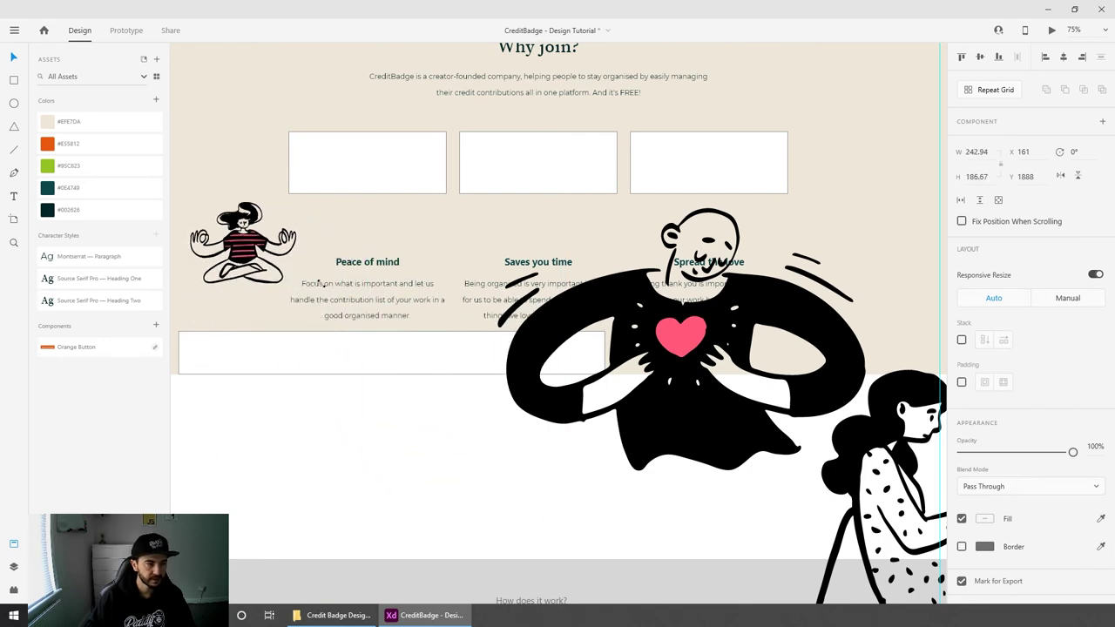
left_click_drag(243, 254, 345, 186)
left_click_drag(397, 214, 441, 246)
key("ctrl+1")
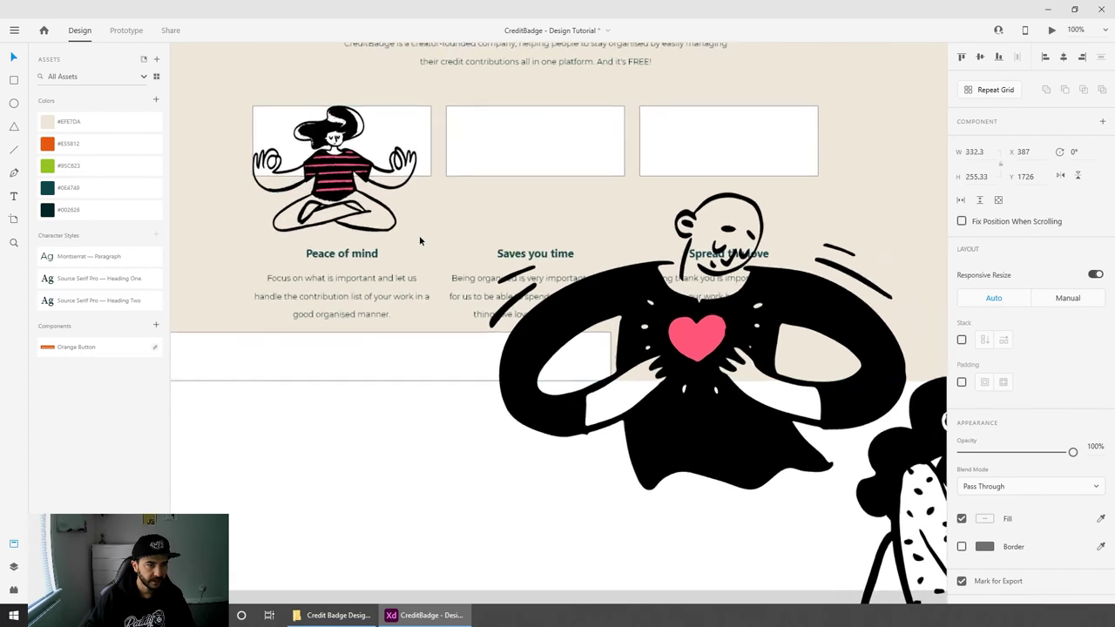
left_click_drag(482, 320, 493, 318)
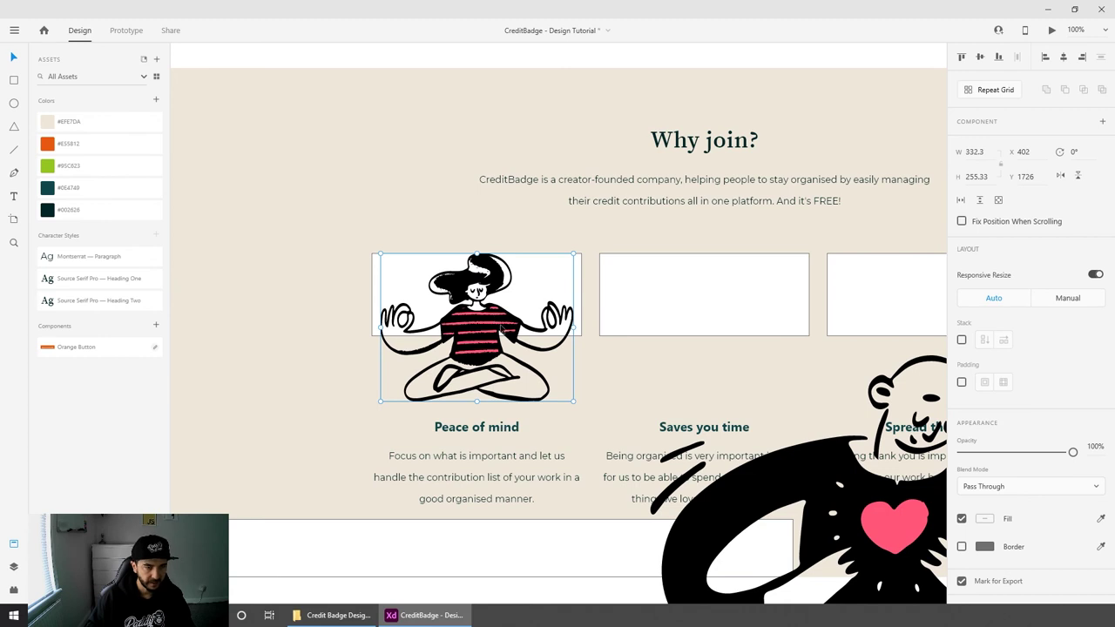
Step: Drag the large heart-man illustration up into the Why join section
scroll(523, 287, "down", 3)
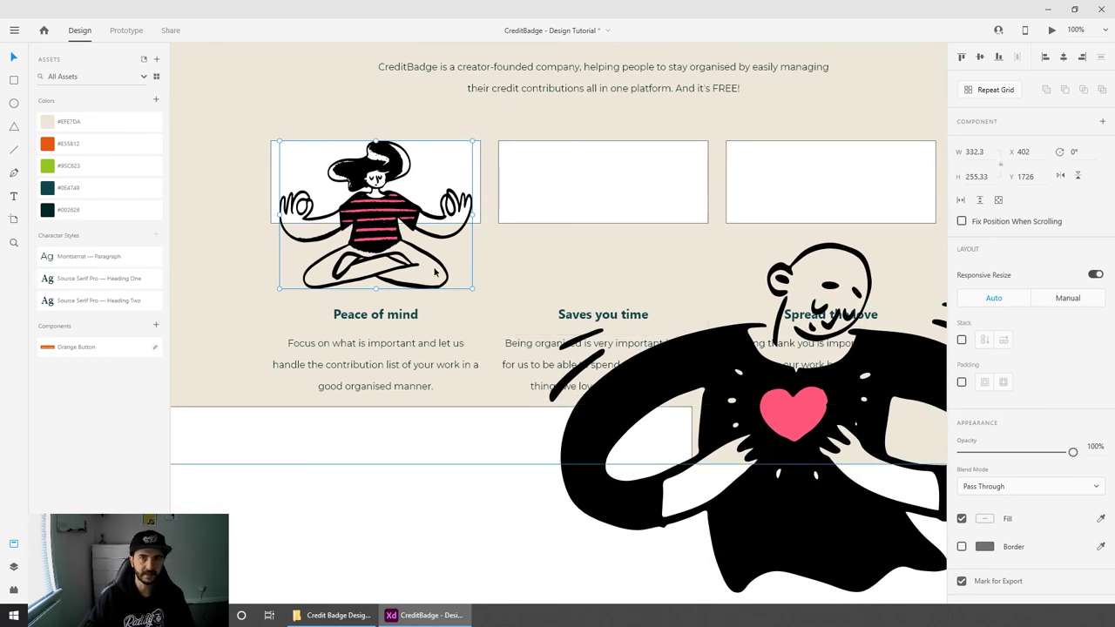
left_click(756, 381)
key("ctrl+minus")
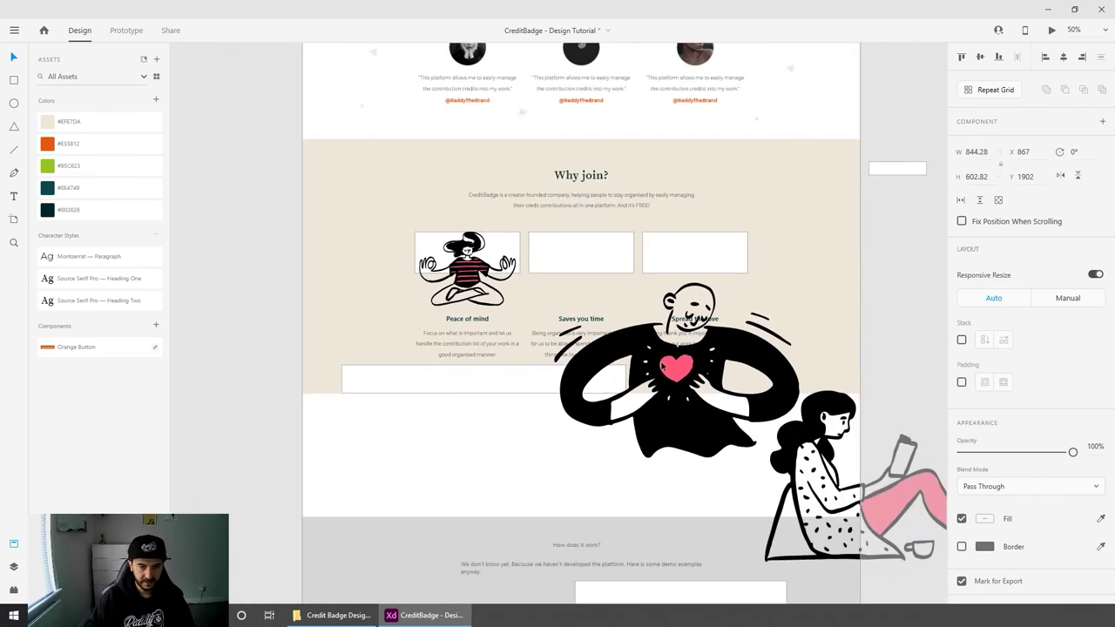
left_click_drag(758, 440, 653, 283)
Step: Resize the heart-man to about 339 wide and centre it in the Spread the love card
scroll(768, 336, "up", 2)
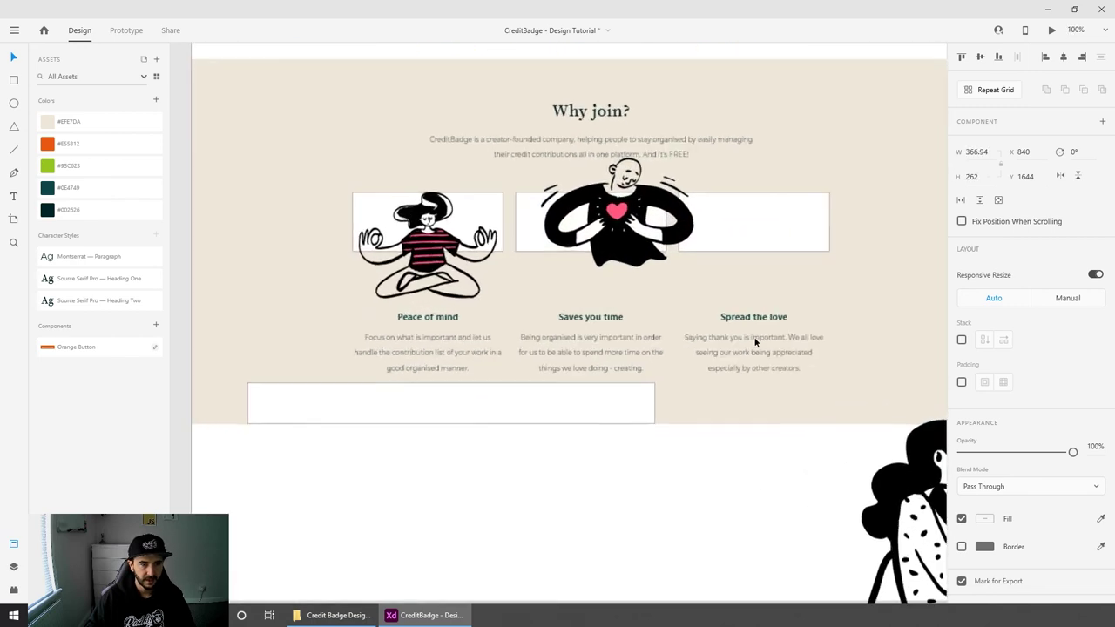
left_click_drag(502, 271, 690, 317)
left_click_drag(591, 236, 600, 241)
left_click_drag(721, 353, 714, 349)
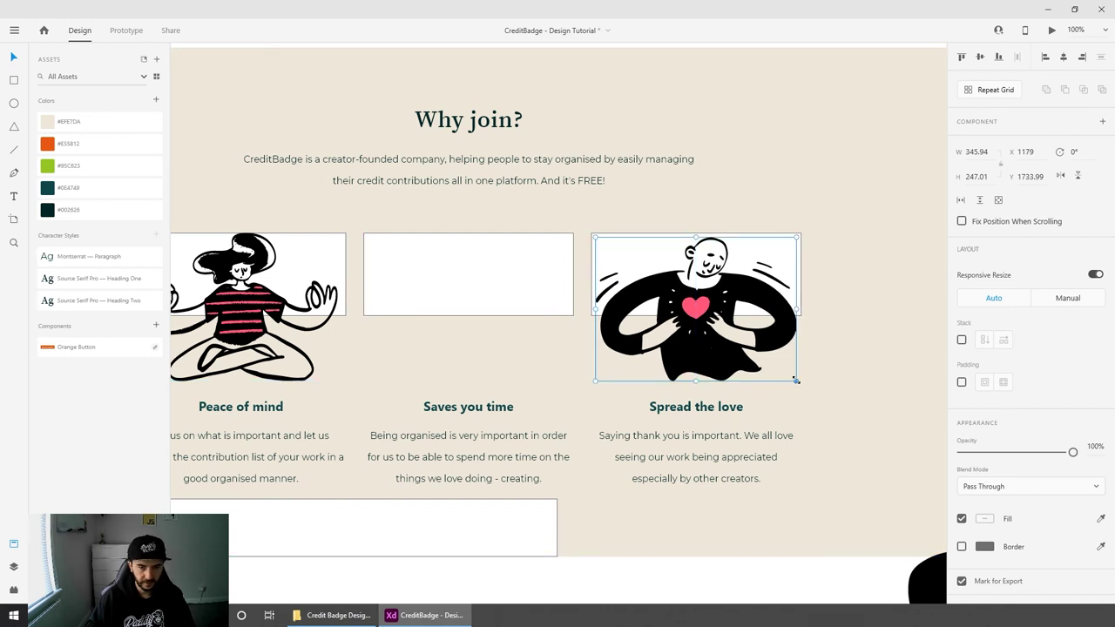
left_click_drag(795, 380, 790, 375)
left_click_drag(732, 346, 732, 341)
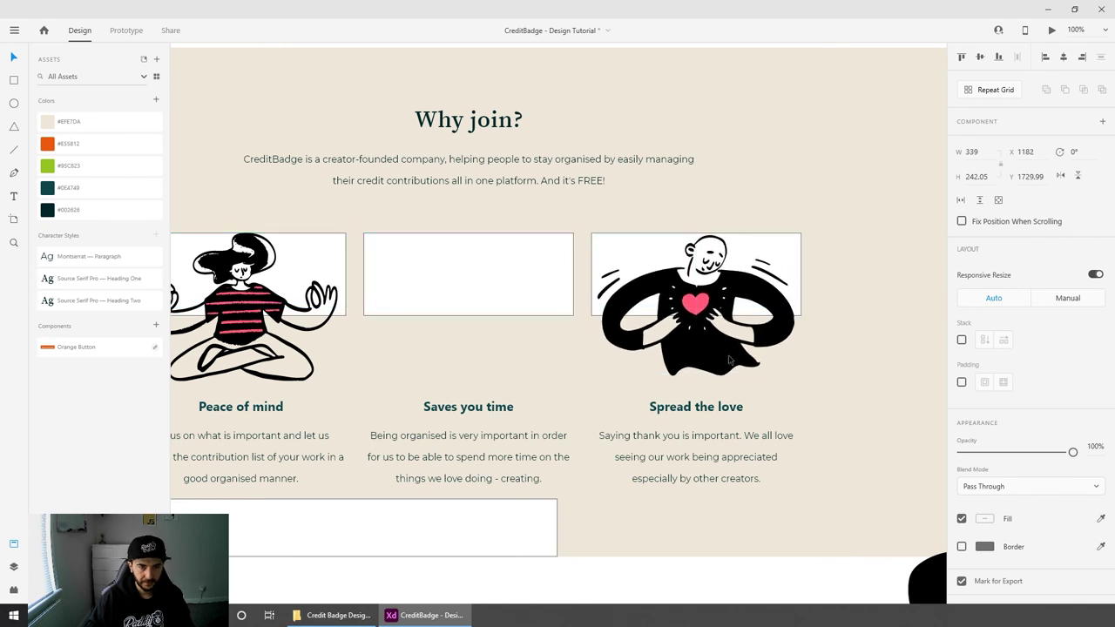
key("Up")
key("Up")
key("Up")
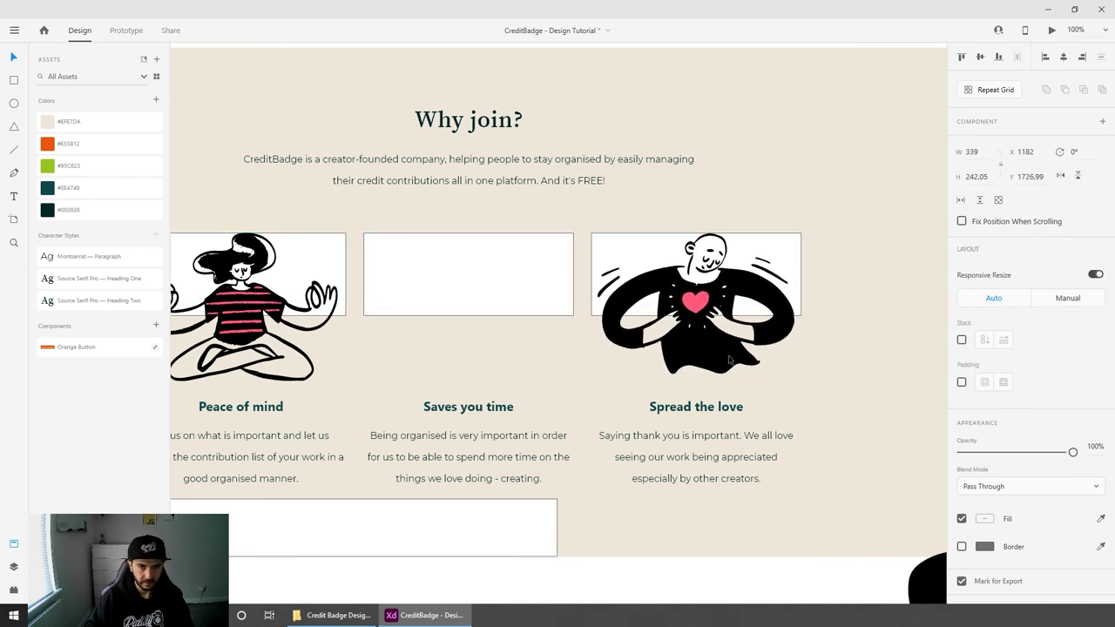
key("Left")
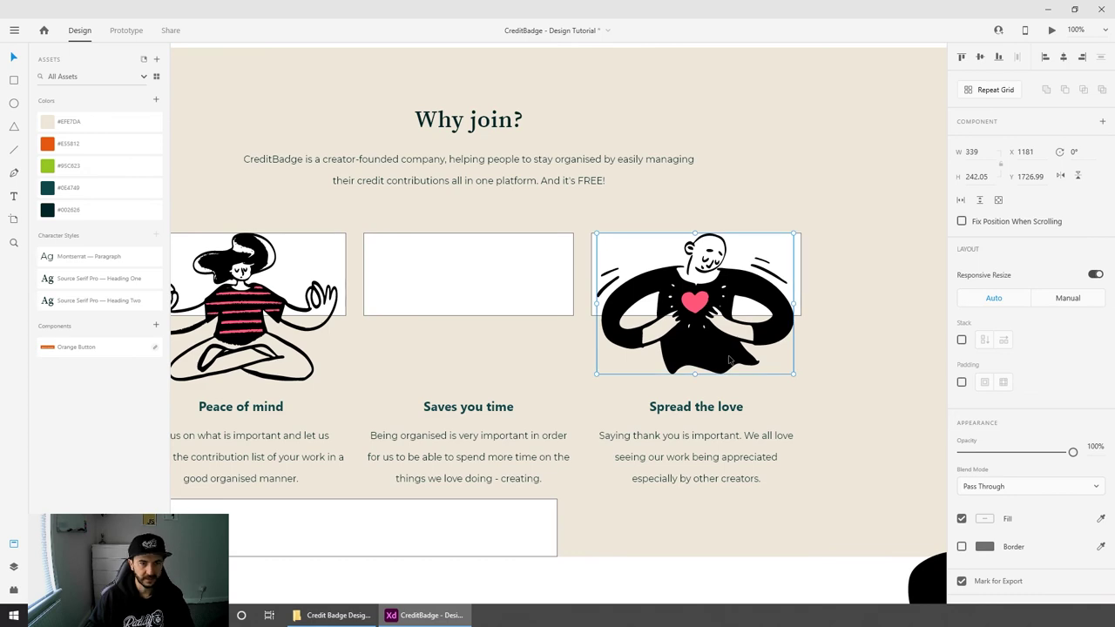
left_click(821, 418)
Step: Scale the woman-with-plant illustration down into the Saves you time card
key("ctrl+minus")
left_click_drag(826, 566, 445, 315)
left_click_drag(802, 498, 535, 336)
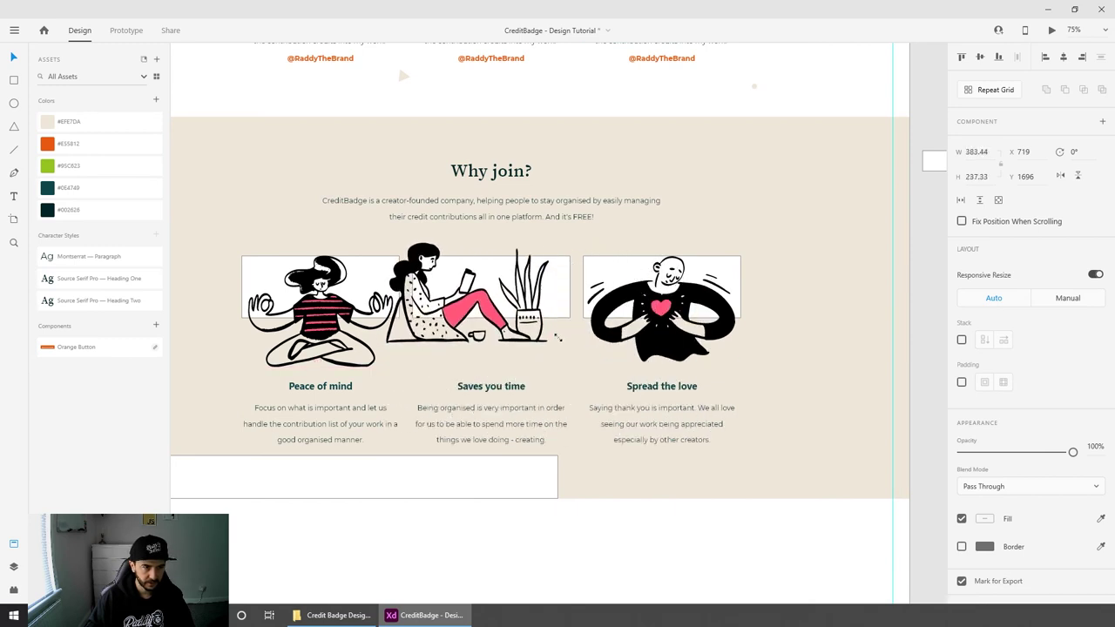
left_click_drag(480, 303, 516, 327)
scroll(517, 327, "up", 3, "ctrl")
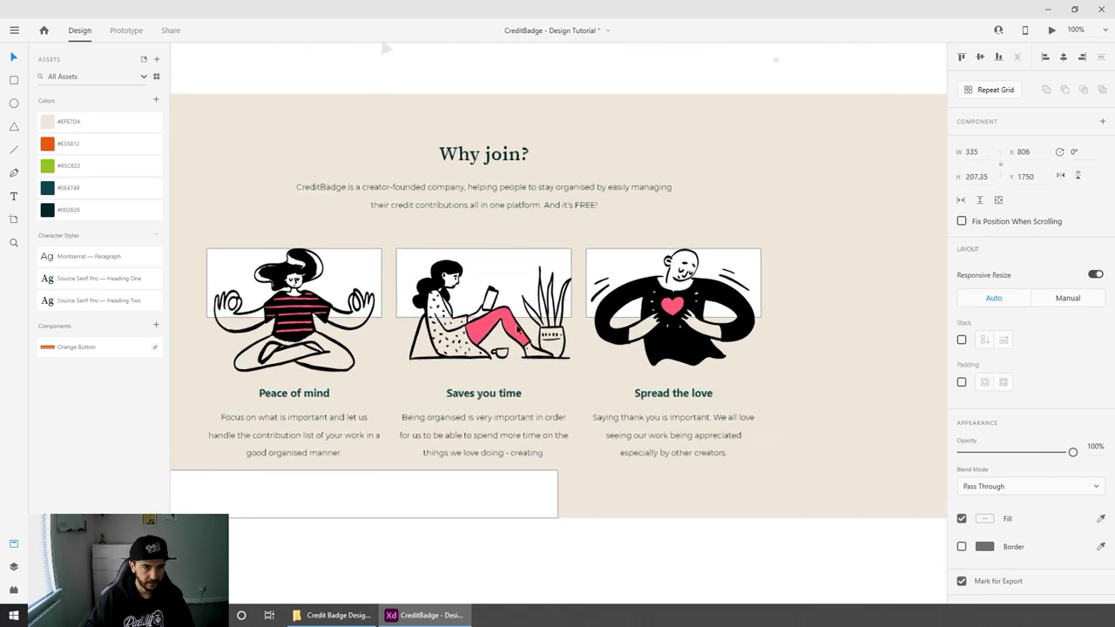
Step: Shrink the woman-with-plant and meditating-woman illustrations and re-centre them in their cards
left_click(639, 499)
scroll(639, 498, "left", 2)
scroll(728, 471, "left", 2)
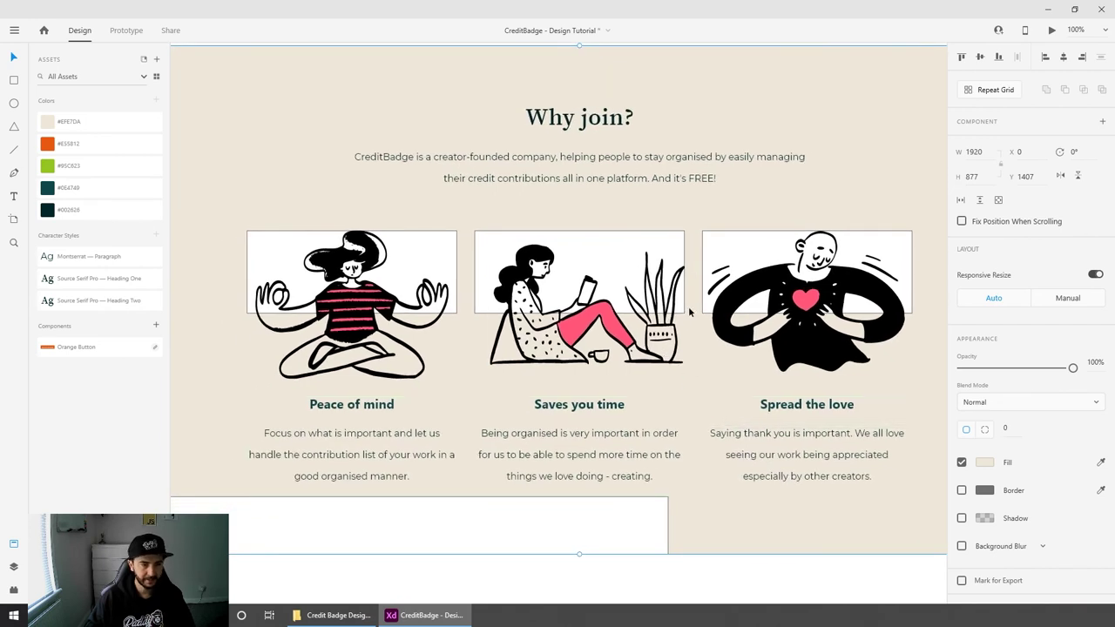
left_click(632, 345)
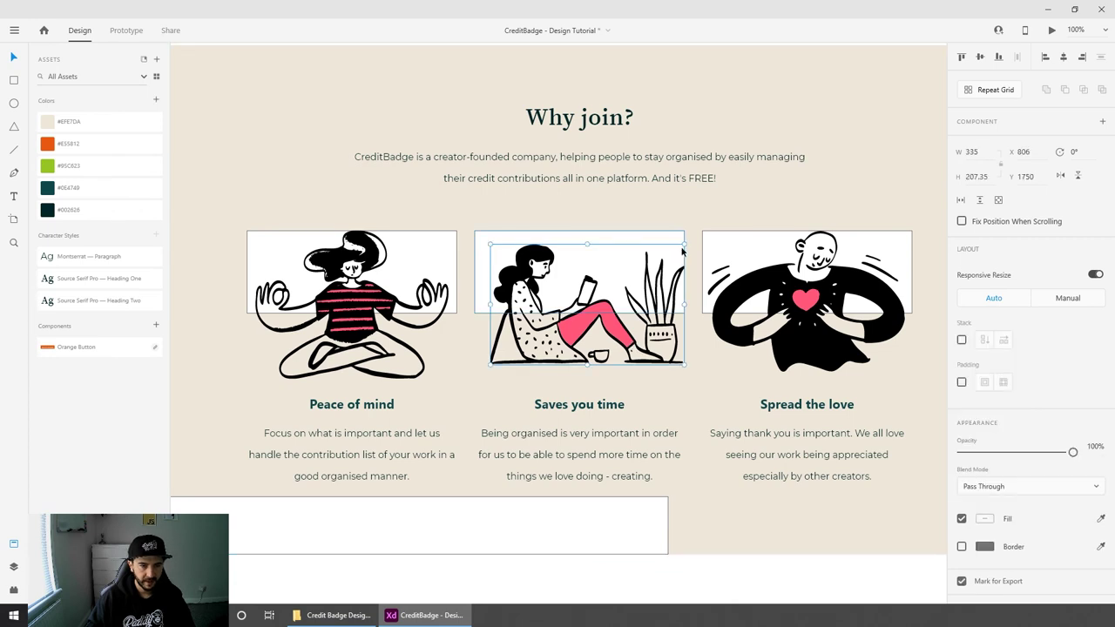
left_click_drag(680, 248, 661, 270)
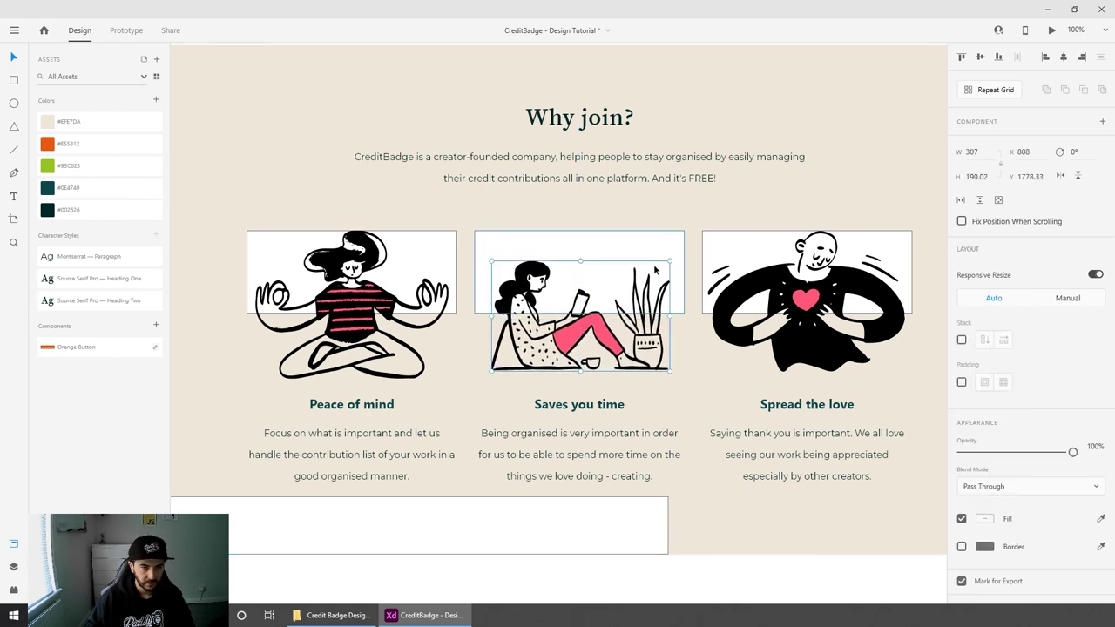
key("Right")
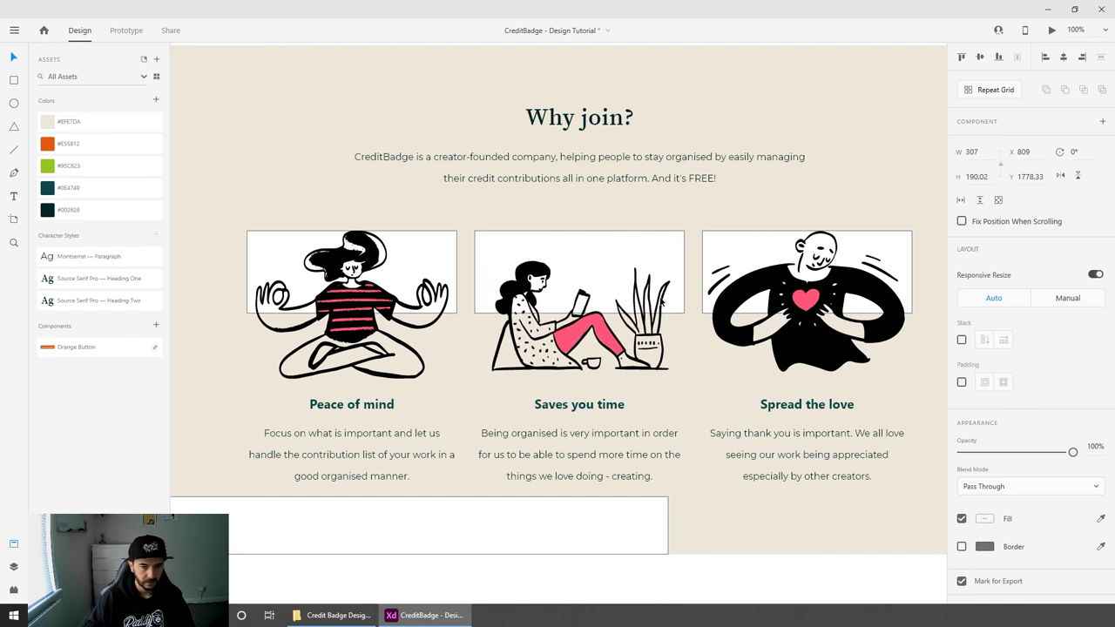
left_click(432, 237)
left_click_drag(451, 229, 417, 254)
left_click_drag(349, 327, 366, 319)
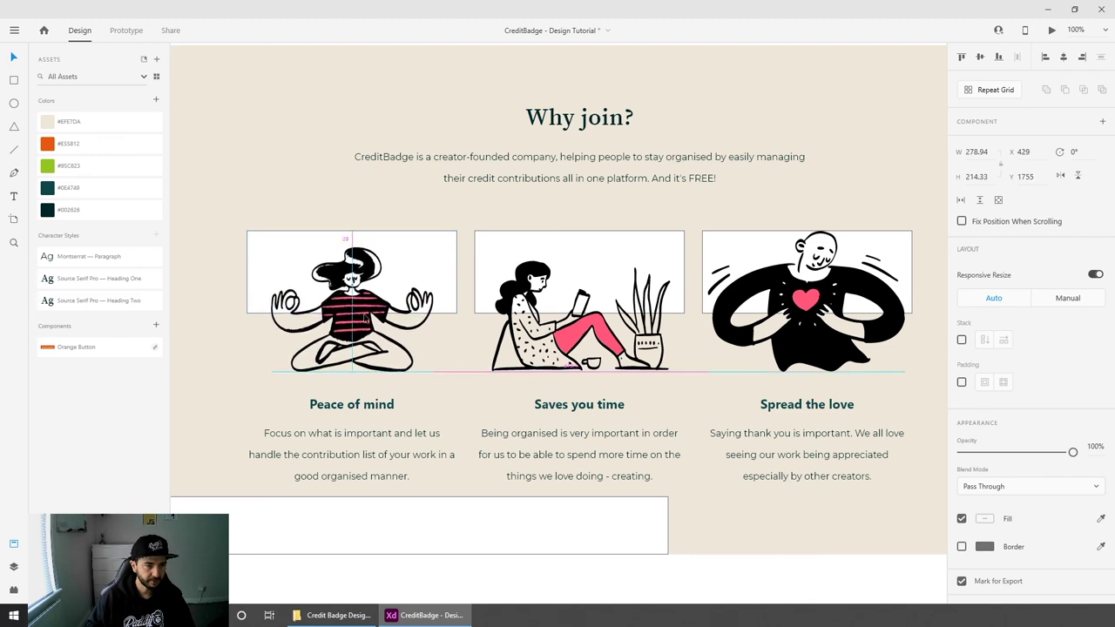
Step: Shrink the heart-man to match and align all three illustrations on a shared baseline
left_click(729, 250)
left_click_drag(704, 233, 740, 253)
left_click_drag(842, 341, 826, 333)
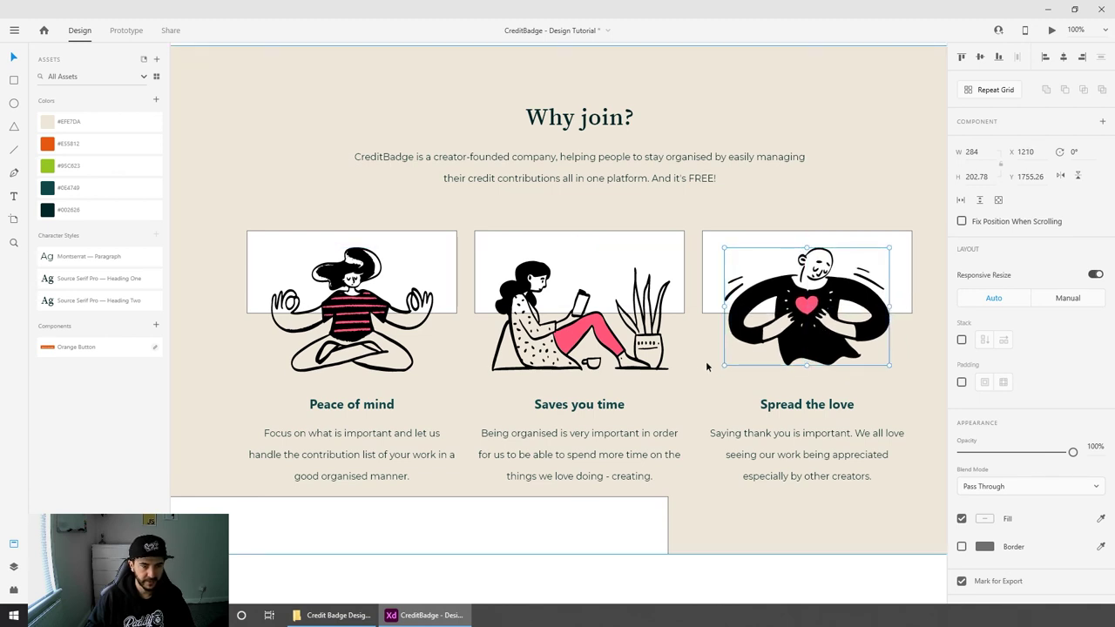
left_click_drag(588, 343, 585, 337)
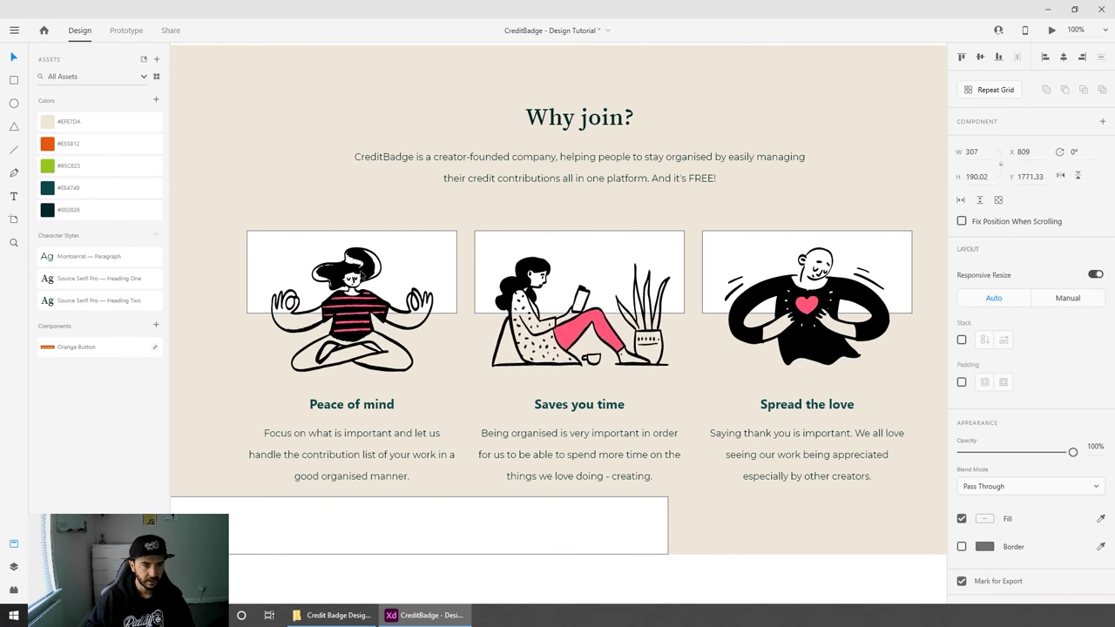
key("Escape")
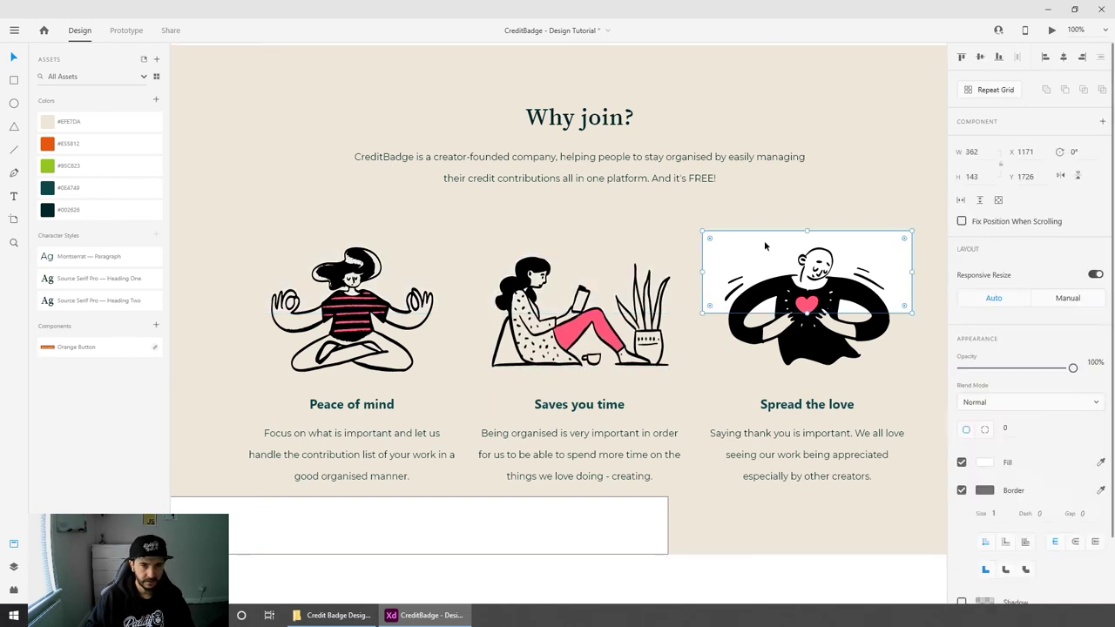
Step: Move the three illustrations and the step text row up together within Why join
left_click(397, 305)
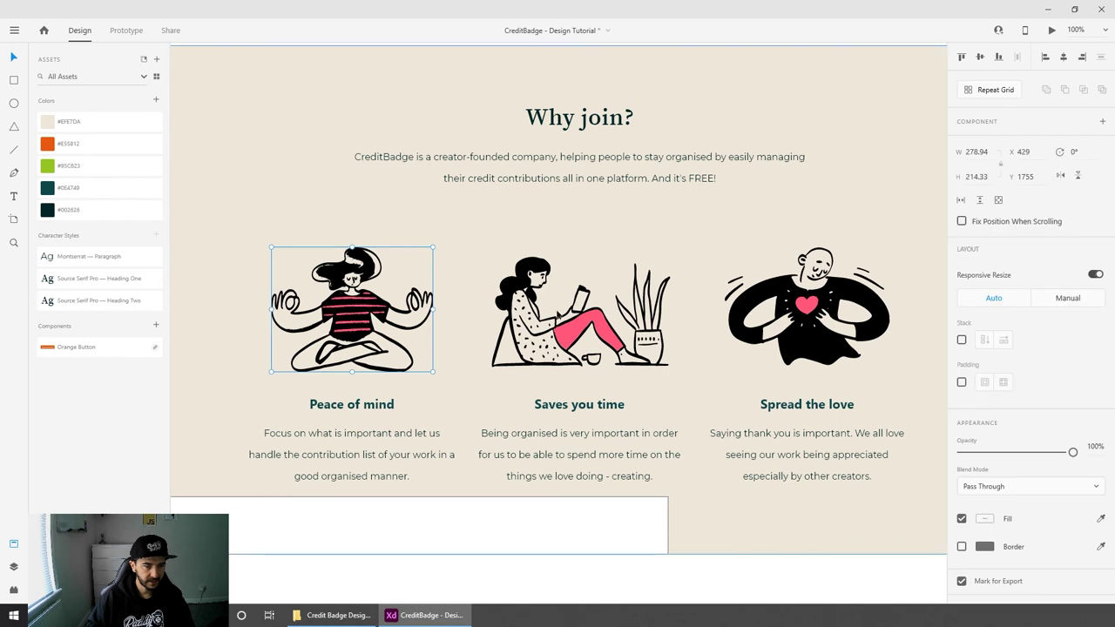
left_click(581, 319, "shift")
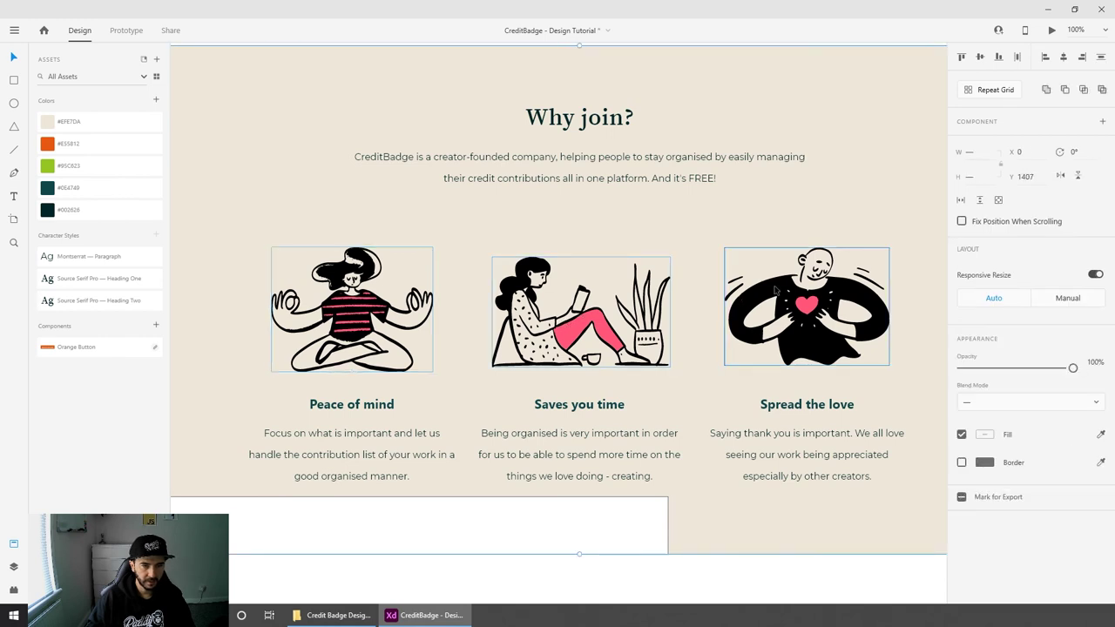
left_click(580, 408, "shift")
left_click_drag(579, 408, 563, 403)
key("shift+Up")
key("shift+Up")
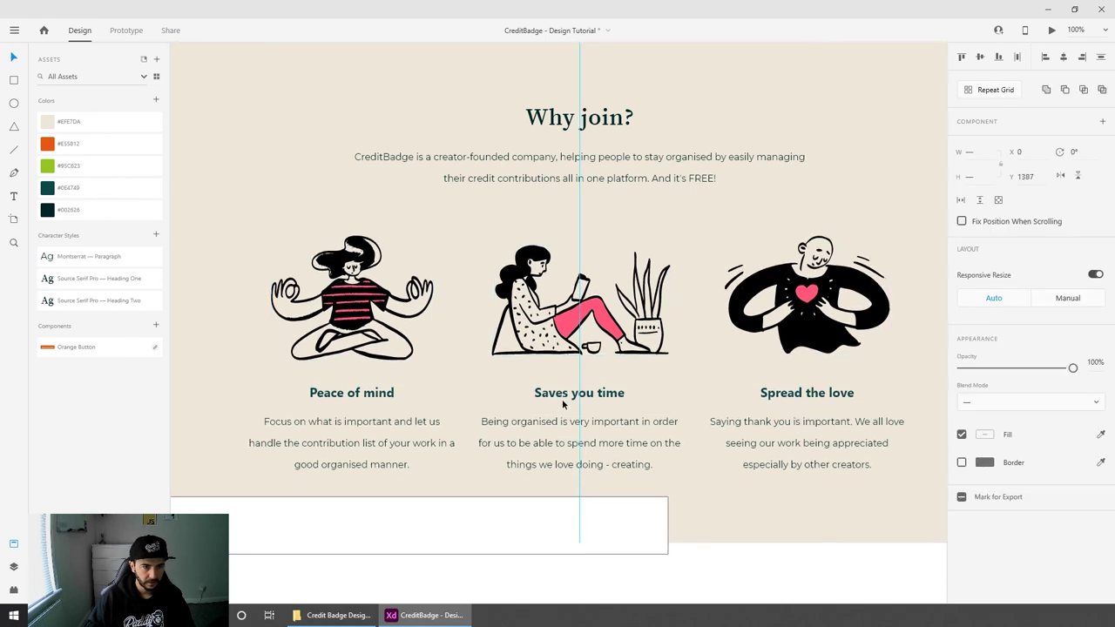
scroll(562, 403, "down", 3)
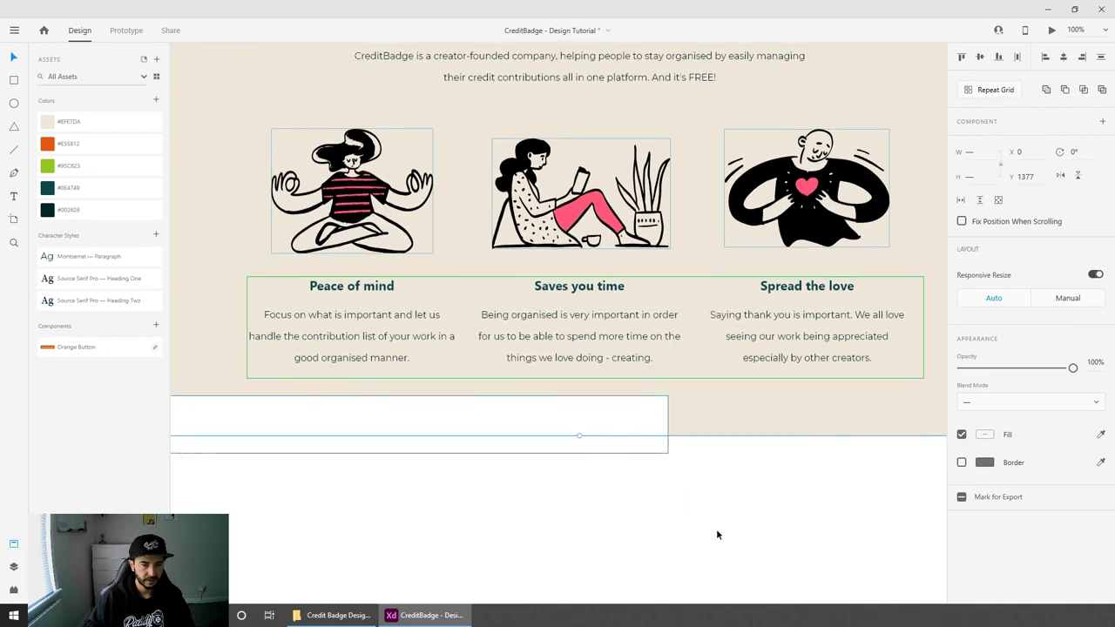
left_click_drag(612, 429, 525, 583)
key("ctrl+minus")
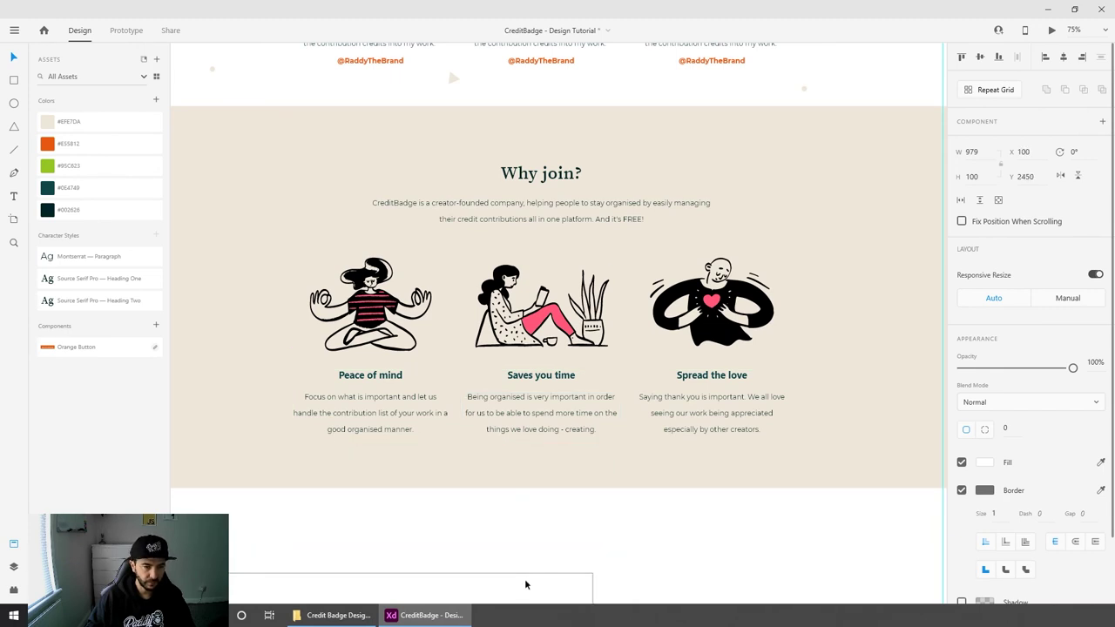
left_click(698, 554)
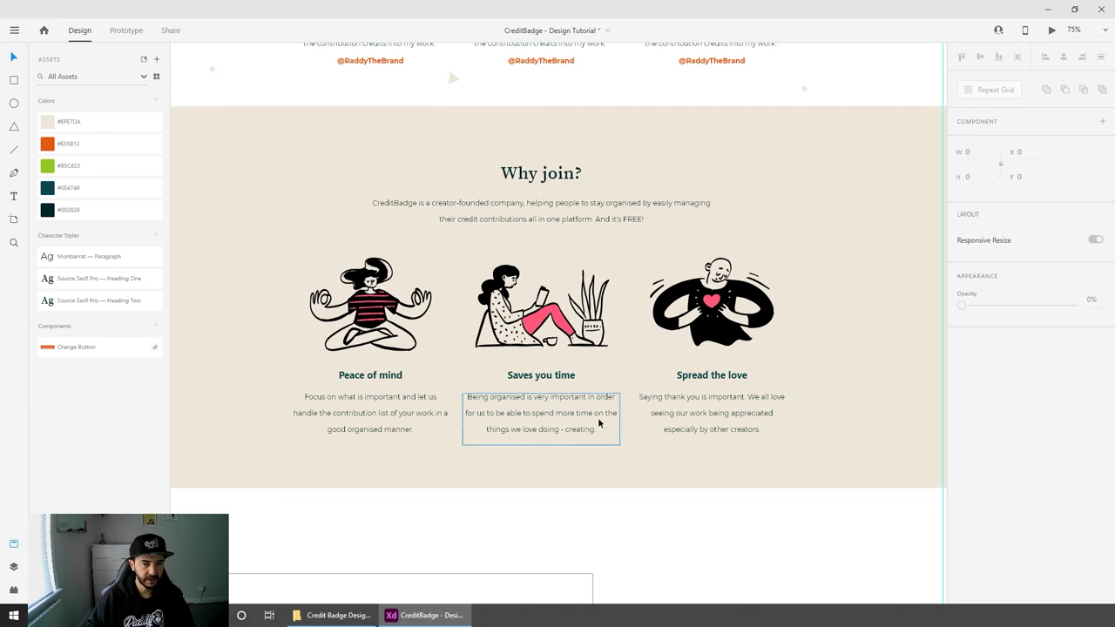
Step: Recolour the meditating woman's pink shirt stripes in Peace of mind to #E55812
key("ctrl+1")
key("ctrl+equal")
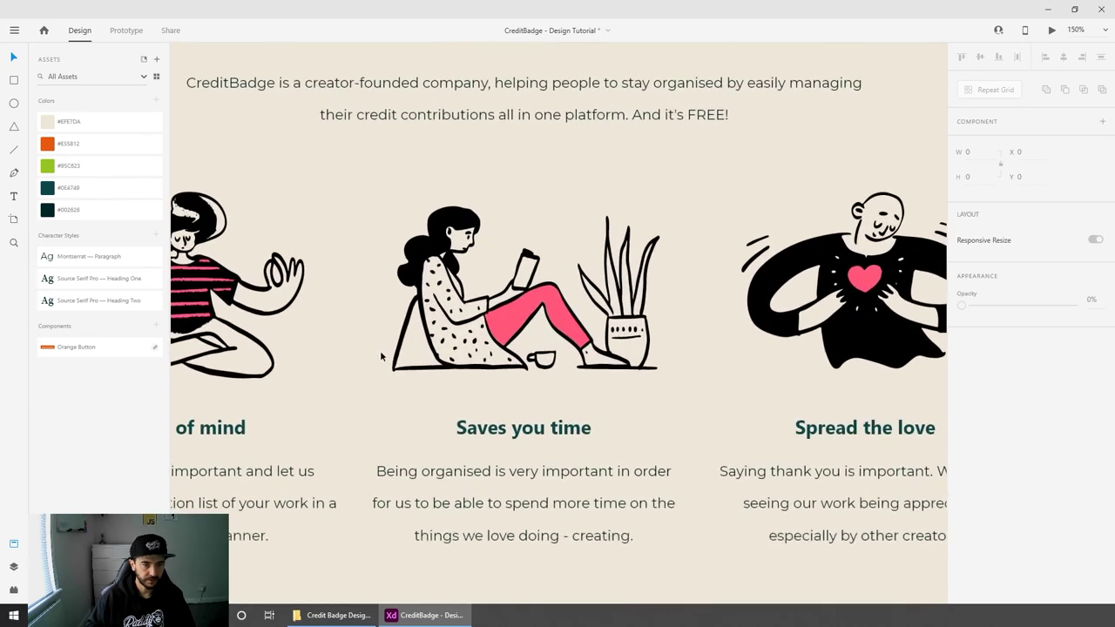
left_click_drag(371, 369, 679, 386)
left_click(503, 299)
key("ctrl+equal")
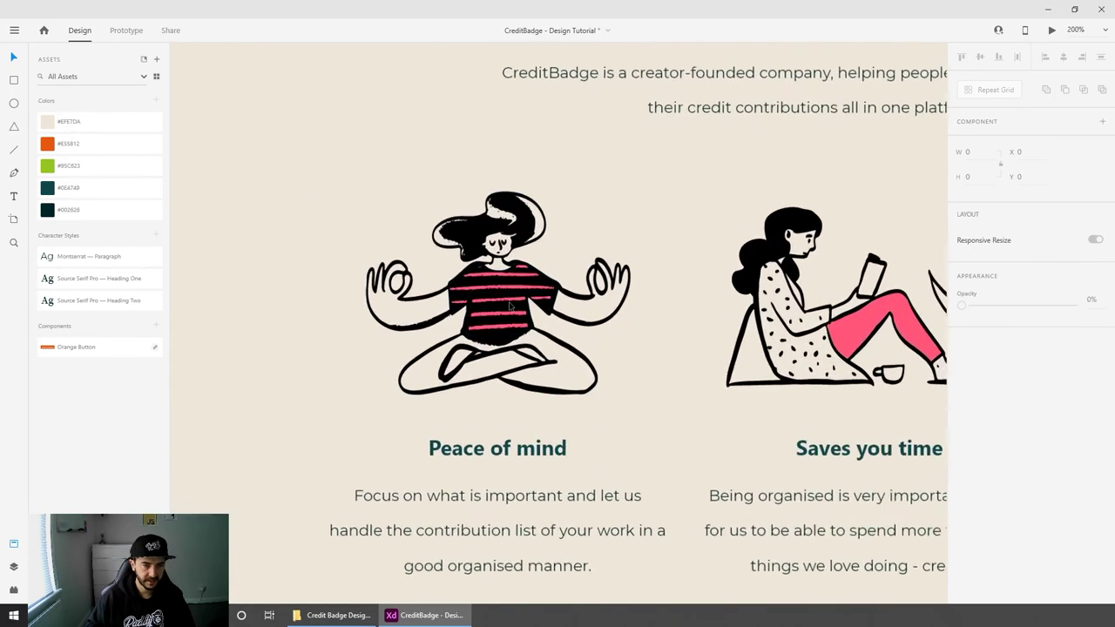
double_click(503, 299)
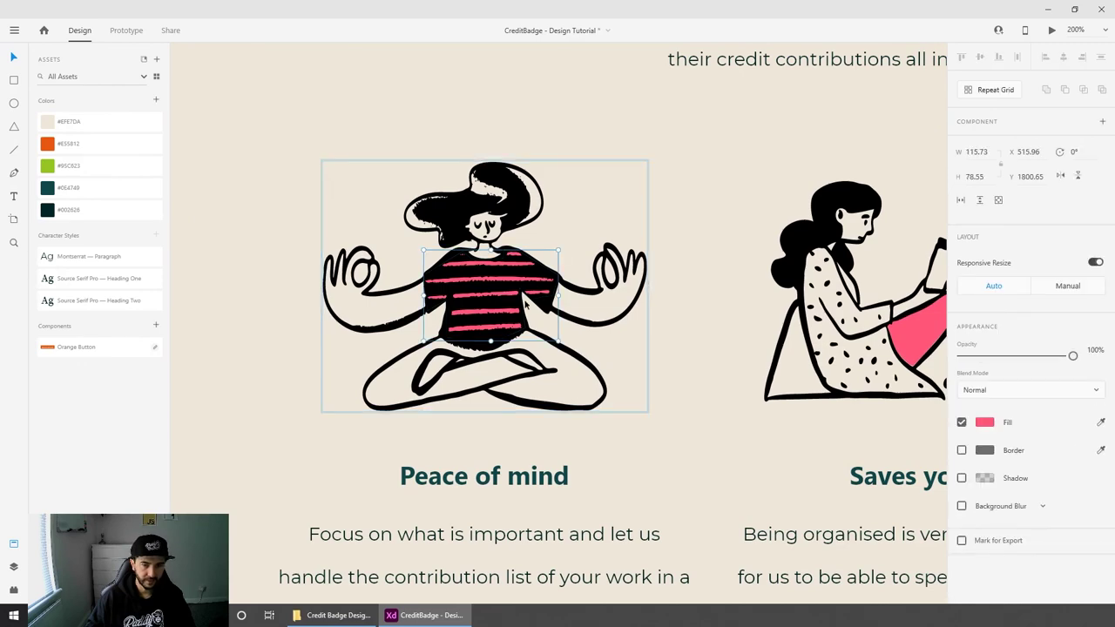
left_click(69, 145)
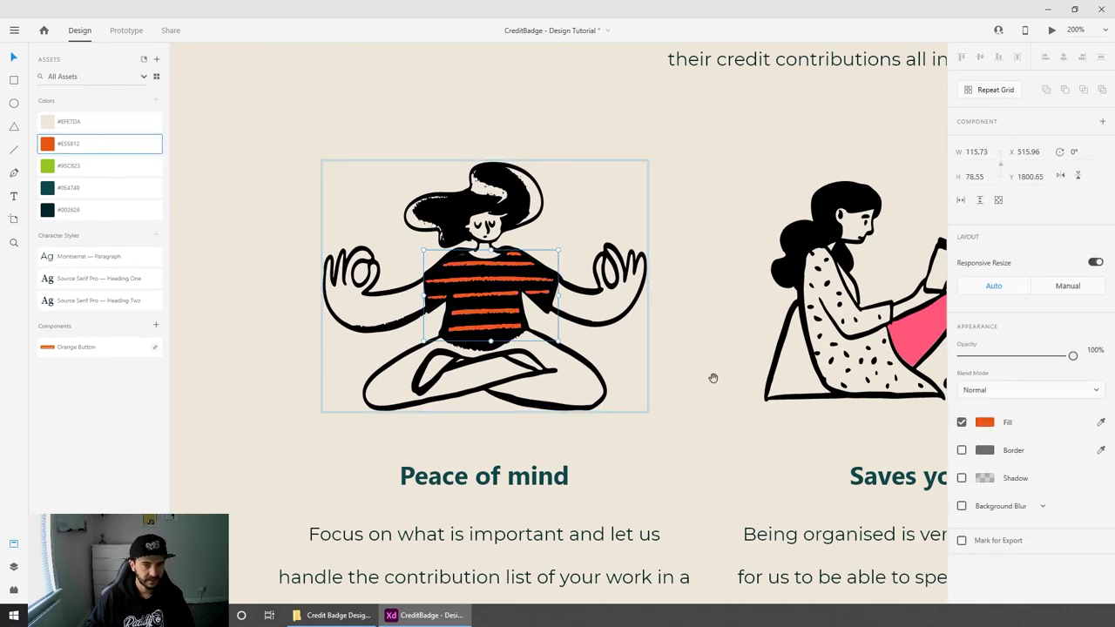
Step: Recolour the Saves you time trousers and the pink heart to #E55812
left_click_drag(712, 377, 485, 378)
double_click(692, 329)
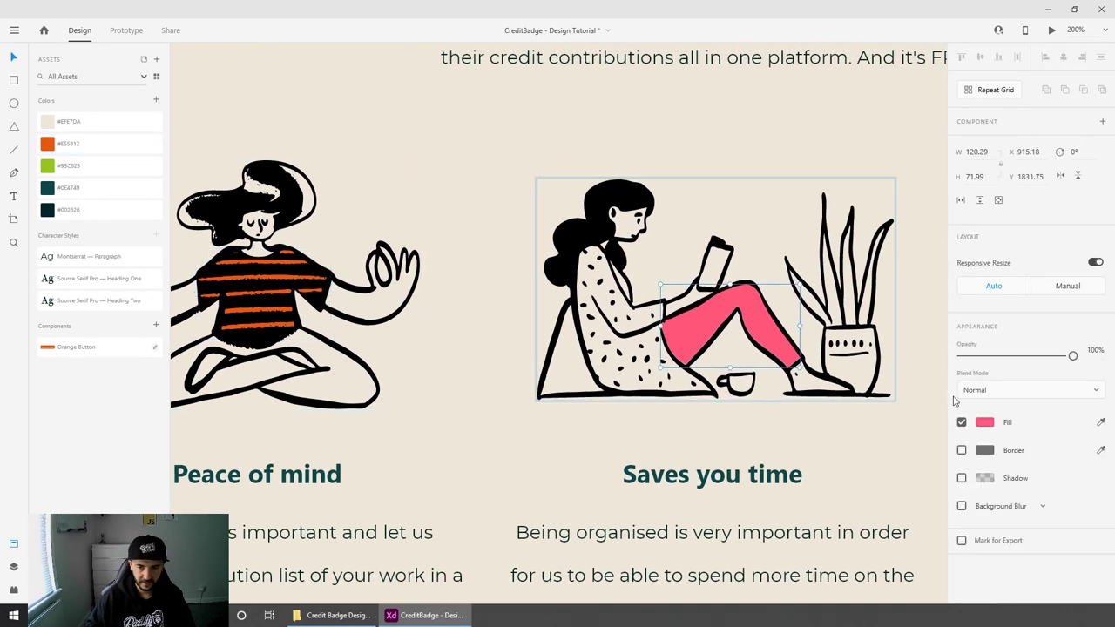
left_click(69, 145)
scroll(690, 424, "right", 5)
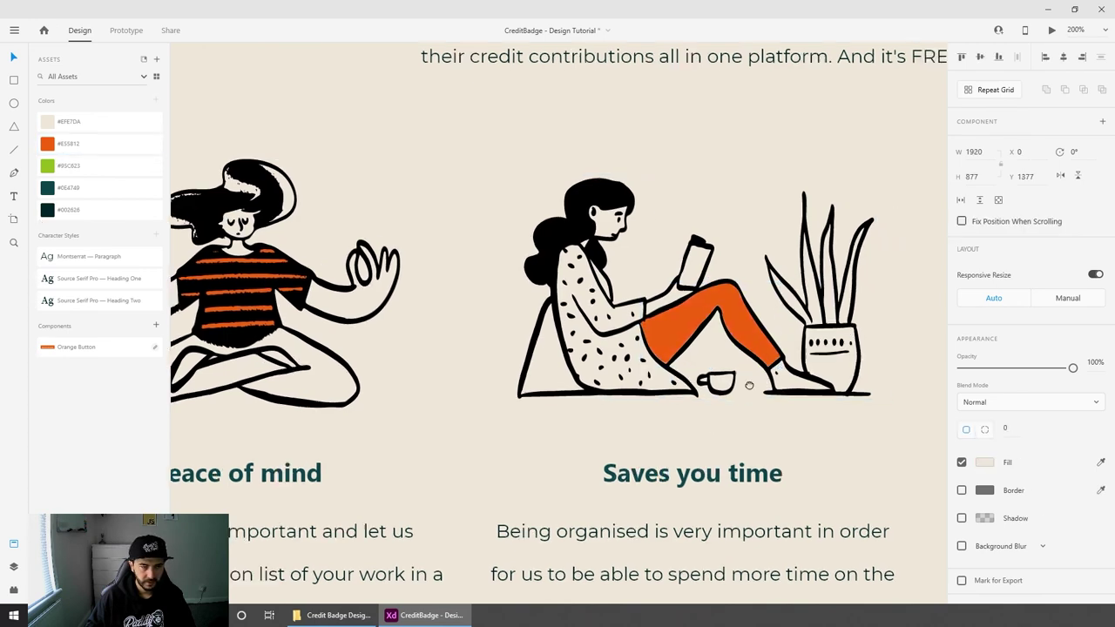
double_click(650, 252)
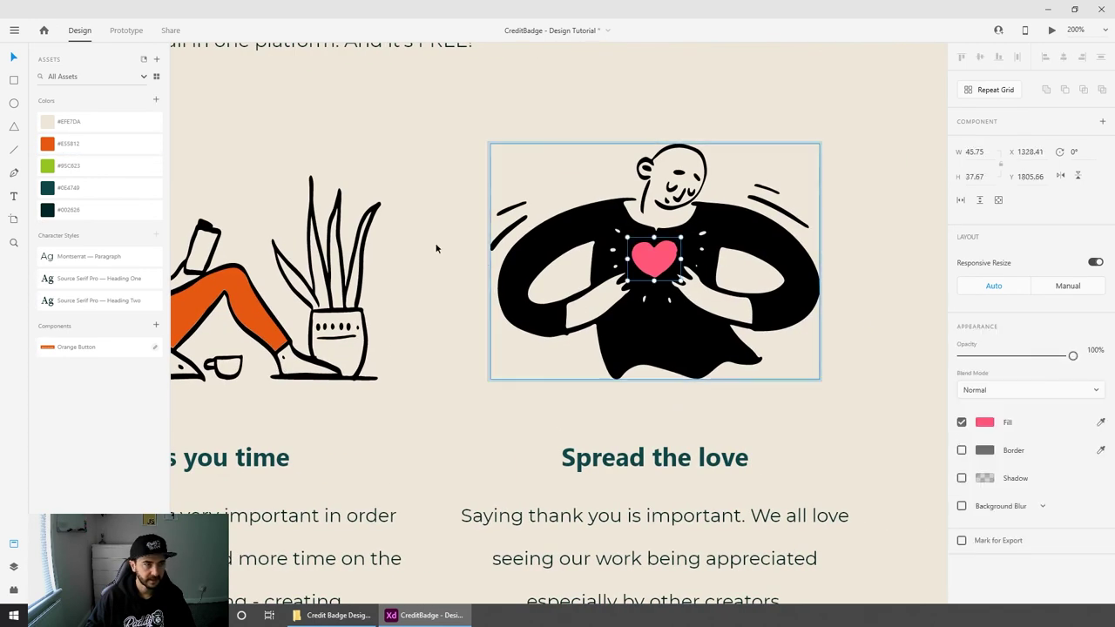
left_click(94, 145)
left_click(434, 395)
scroll(434, 395, "down", 6)
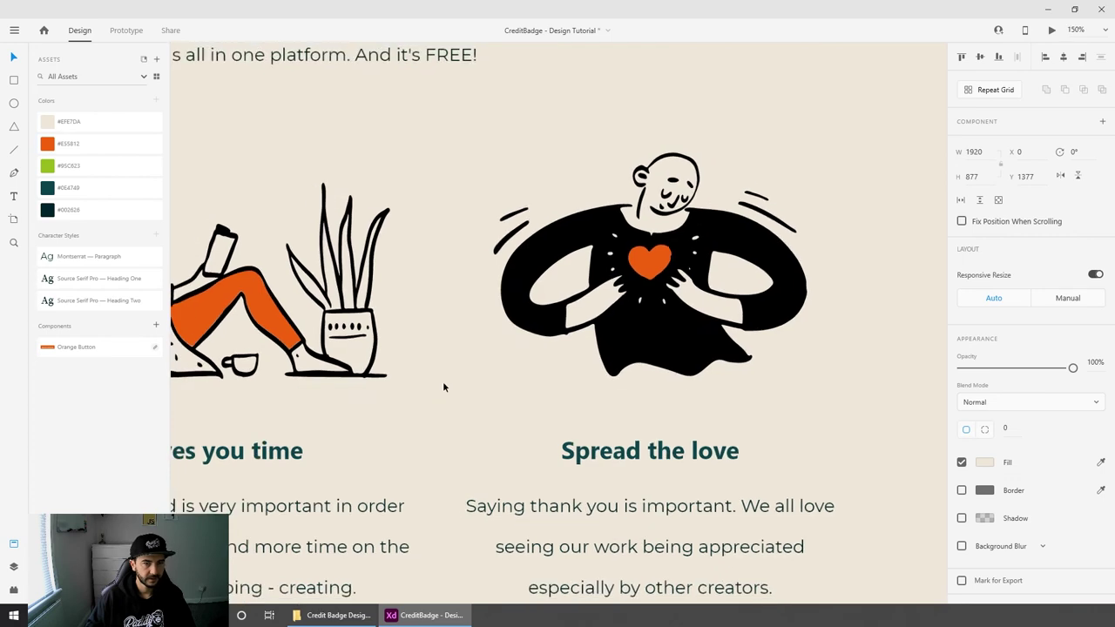
scroll(620, 481, "left", 3)
scroll(620, 480, "up", 1)
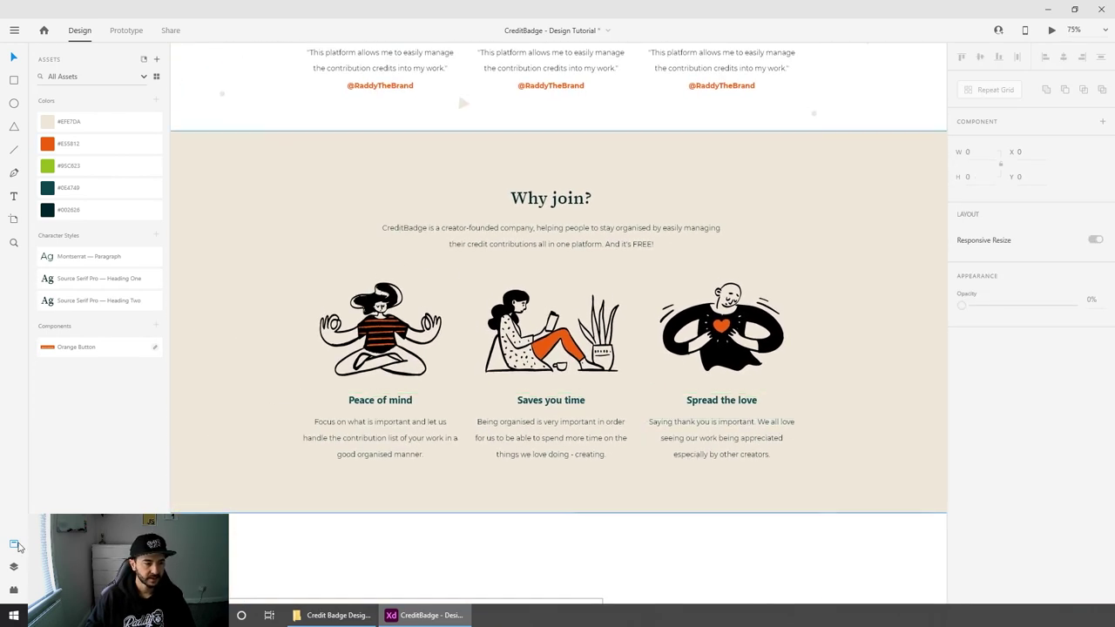
Step: Scroll down past the Why join section to the grey How does it work? wireframe
scroll(439, 534, "right", 3)
scroll(440, 534, "left", 3)
scroll(562, 532, "down", 1)
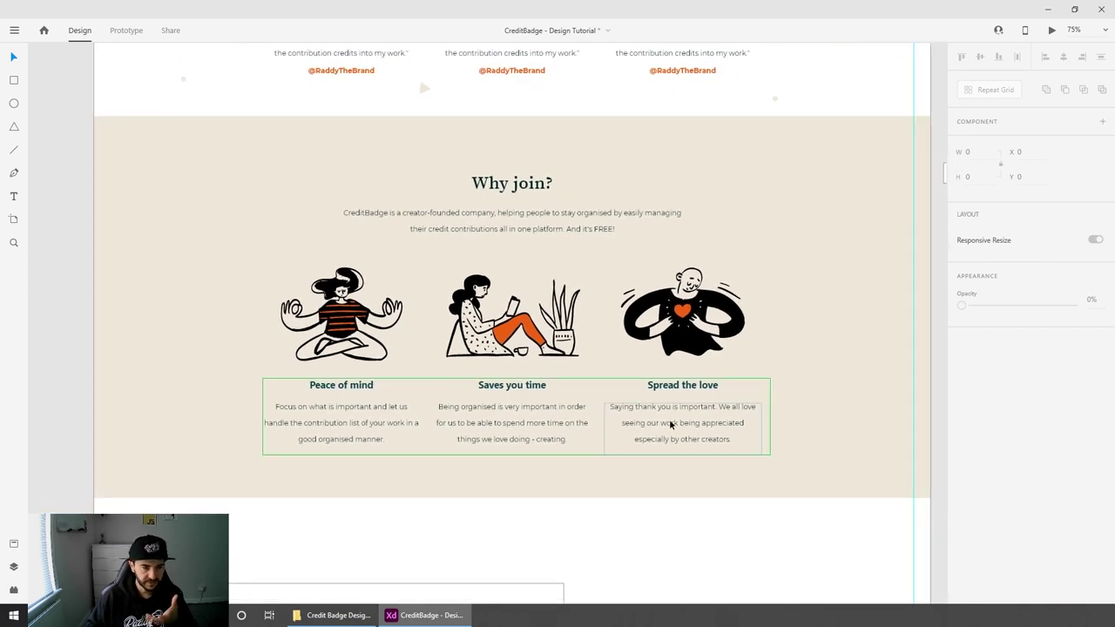
scroll(666, 429, "down", 2)
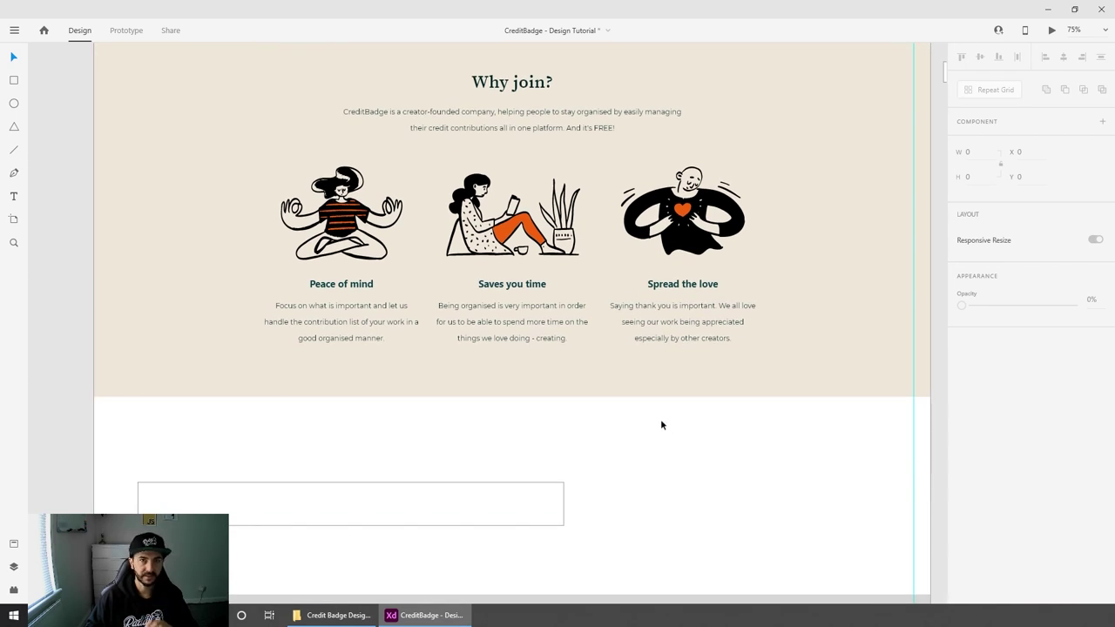
scroll(661, 425, "down", 2)
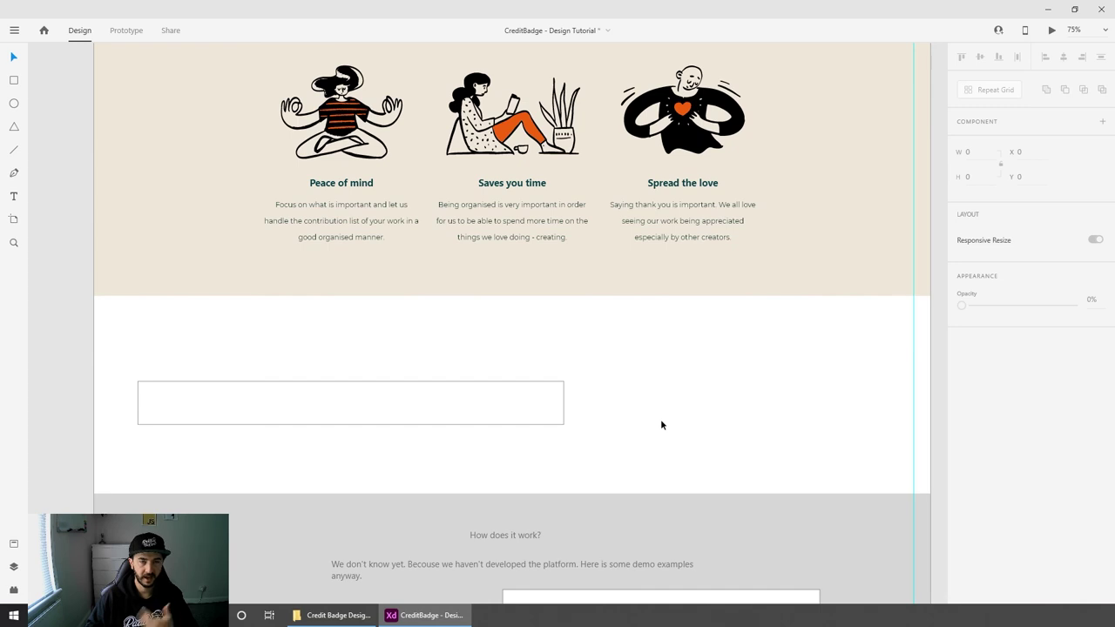
scroll(661, 425, "down", 2)
Step: Move the How does it work? background up flush with Why join and fill it #FFFFFF
scroll(565, 371, "down", 2)
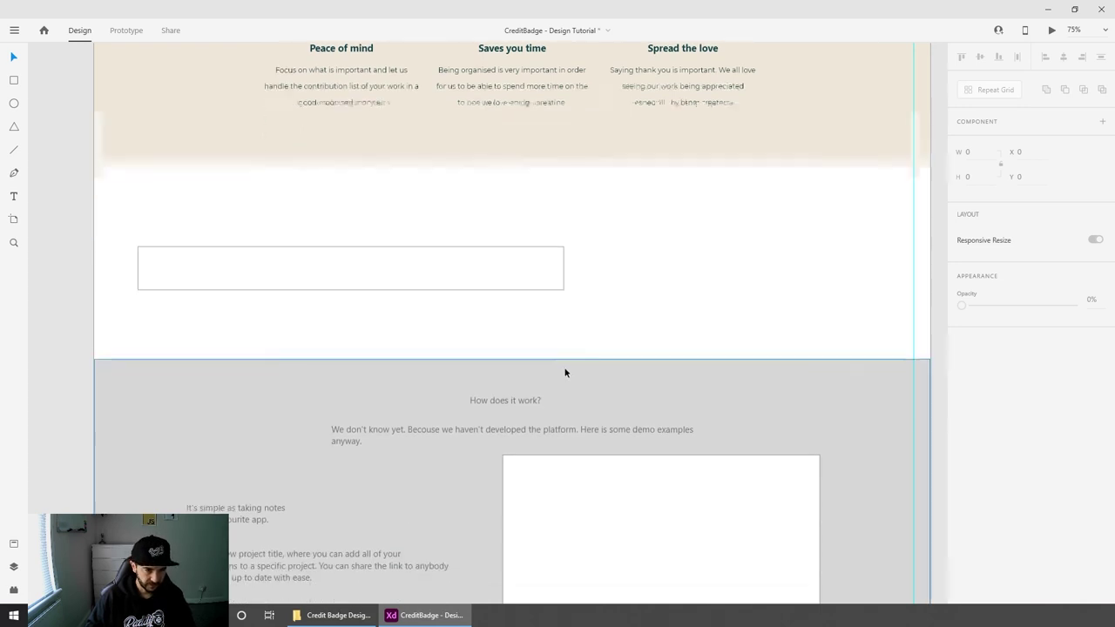
scroll(657, 296, "down", 1)
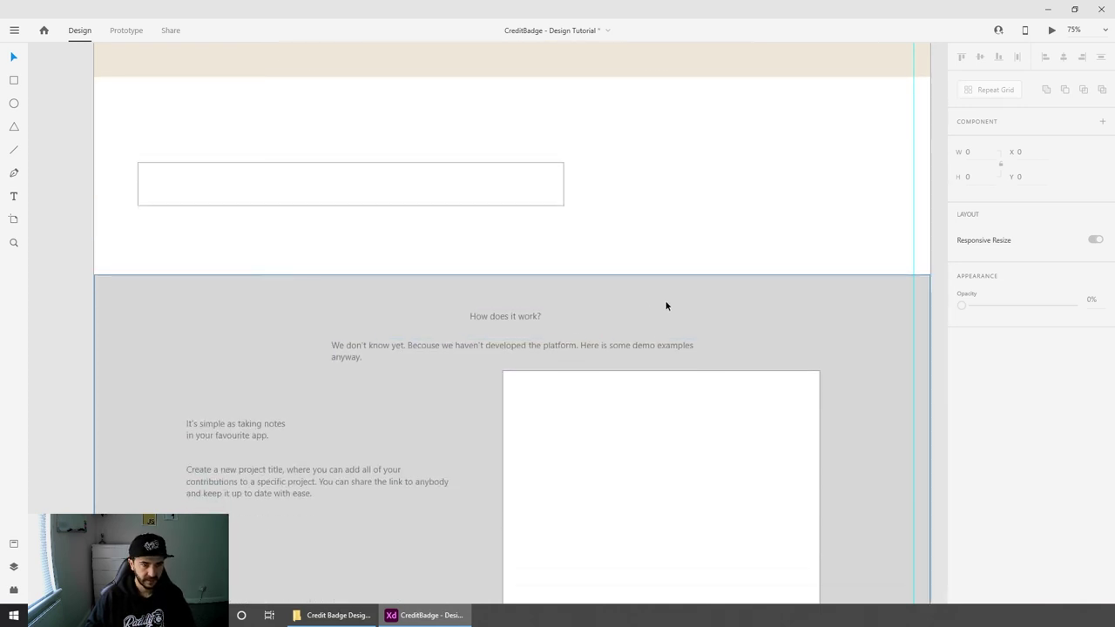
scroll(688, 330, "up", 2)
left_click_drag(702, 400, 702, 203)
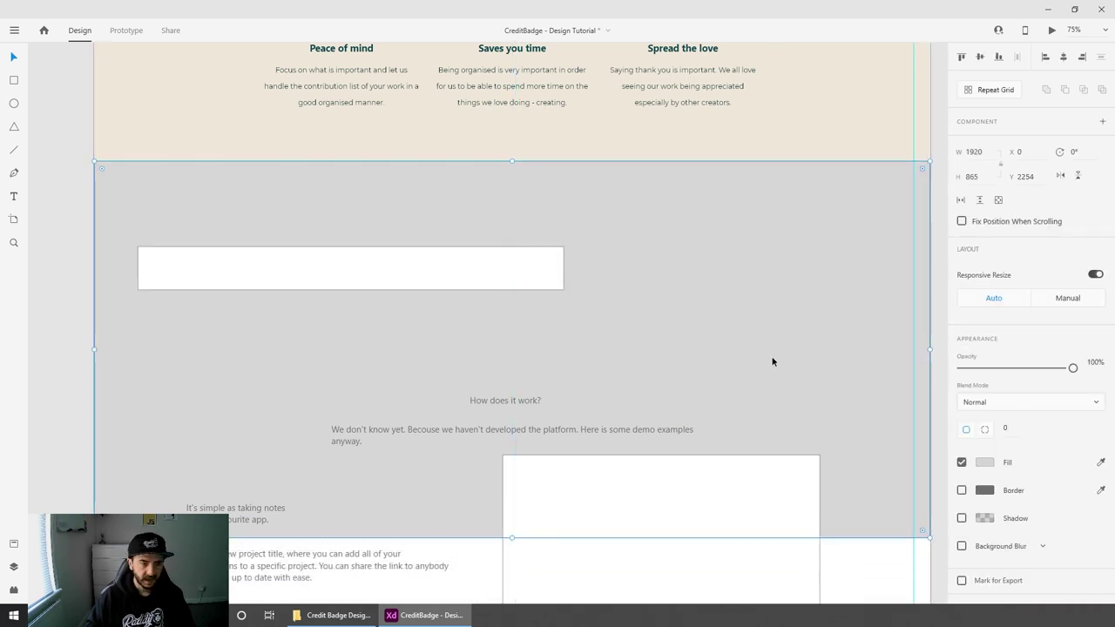
left_click(981, 463)
left_click_drag(880, 443, 710, 277)
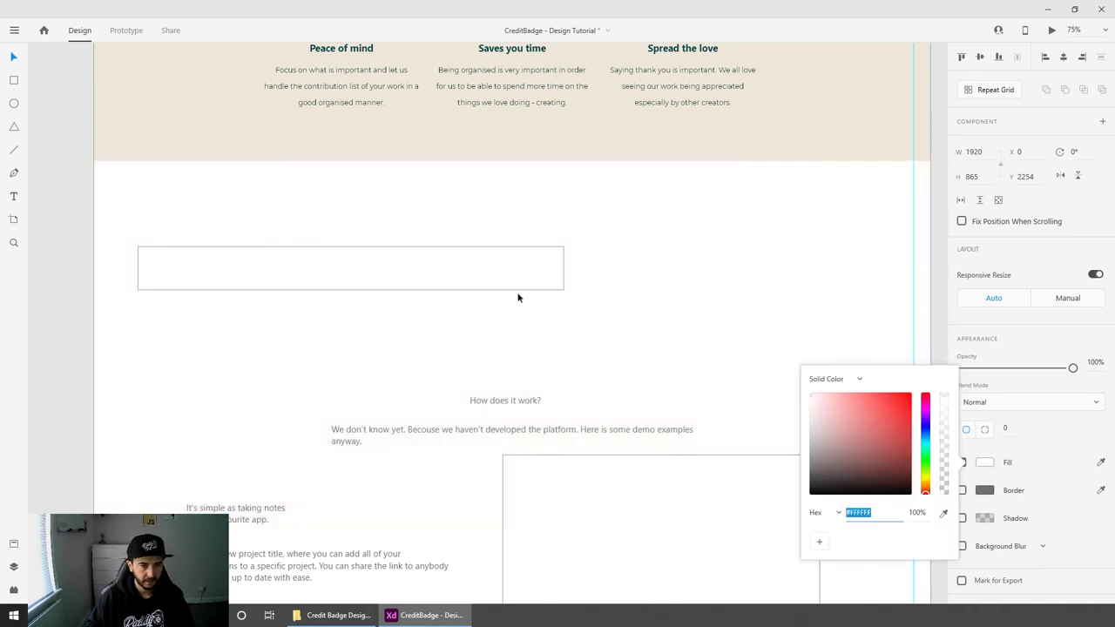
Step: Move the small placeholder rectangle to the section's top-left
left_click(510, 261)
left_click_drag(450, 258, 440, 188)
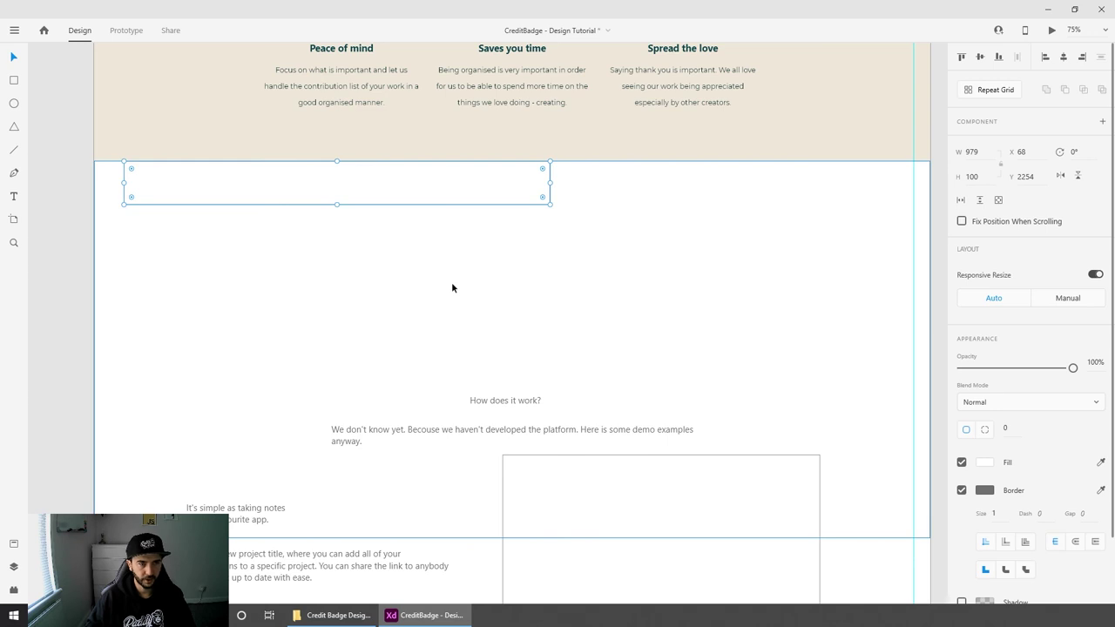
scroll(470, 344, "up", 2)
scroll(478, 322, "down", 1)
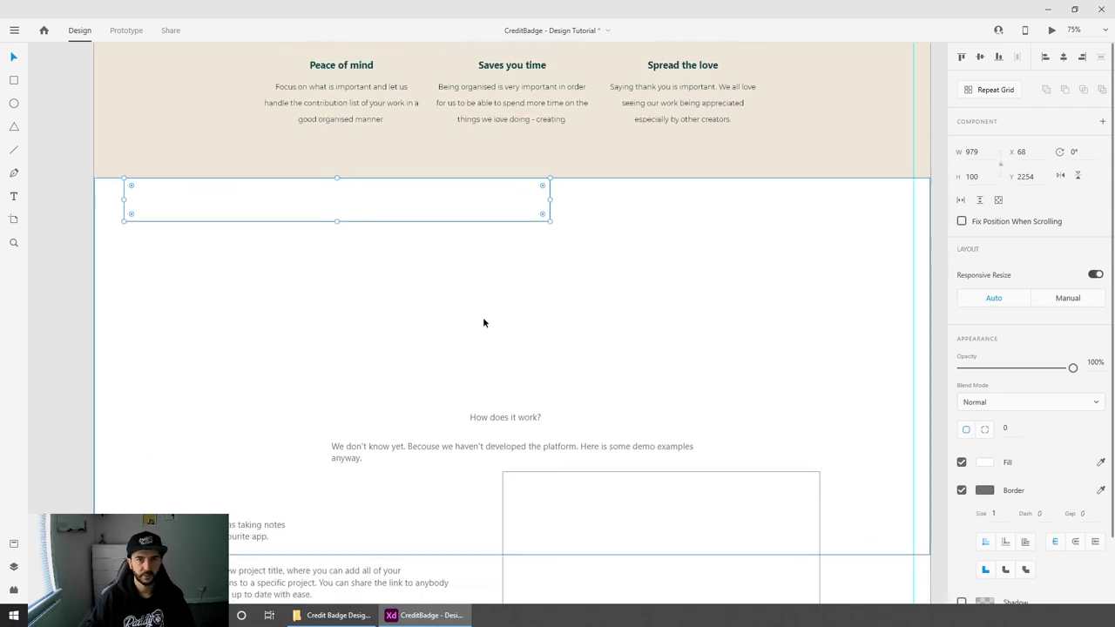
scroll(484, 324, "up", 10)
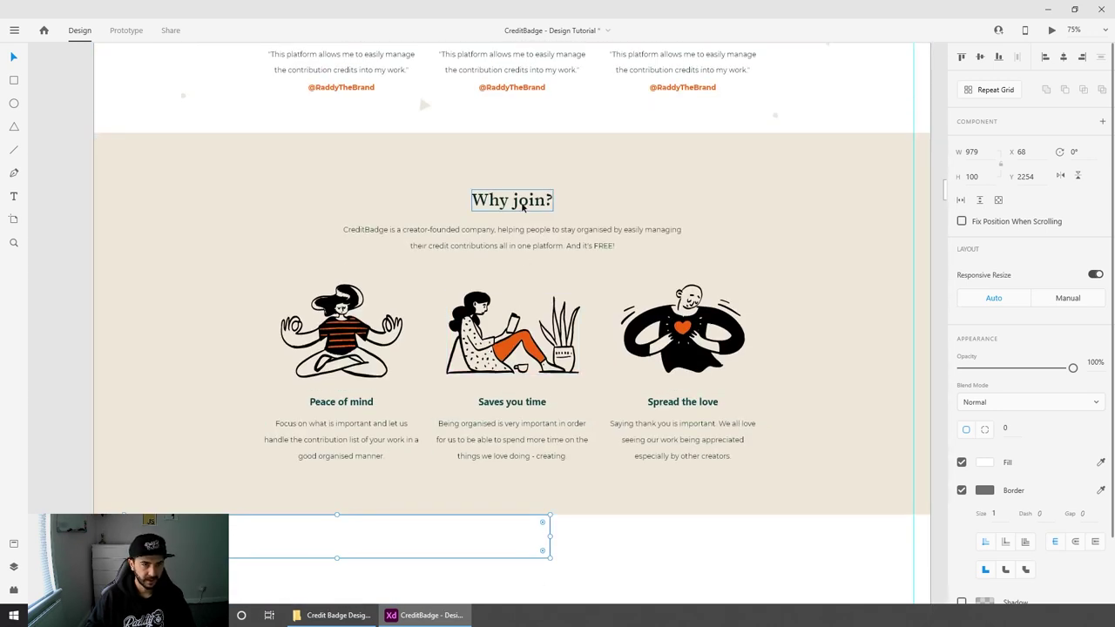
Step: Duplicate the Why join? heading and paragraph down into the new section
left_click(523, 205)
left_click(566, 239, "shift")
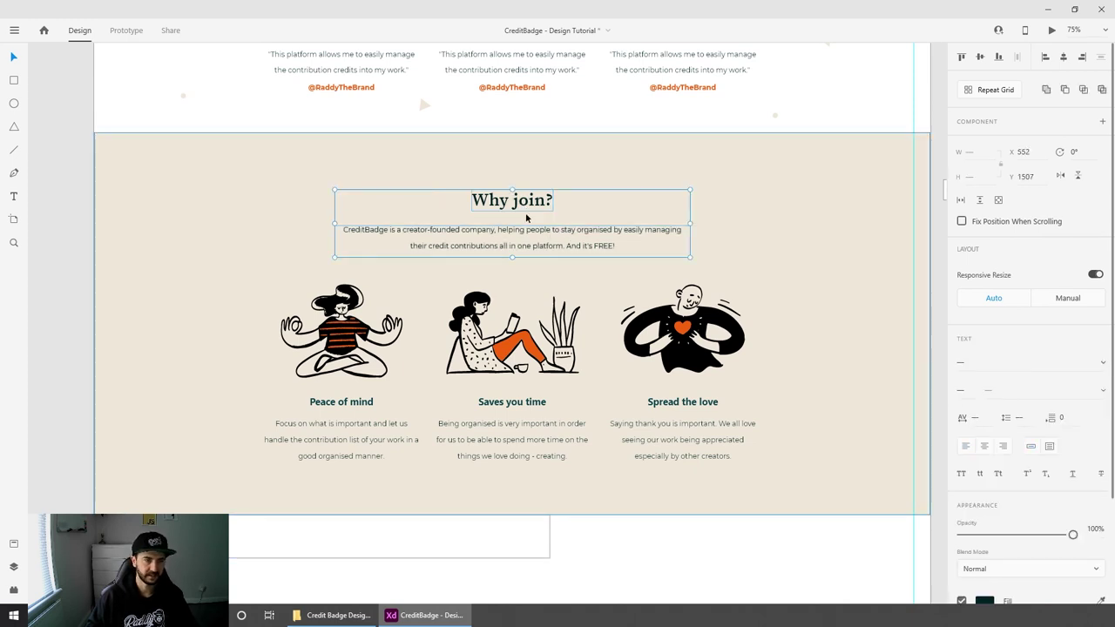
left_click_drag(528, 209, 540, 574)
scroll(531, 528, "down", 5)
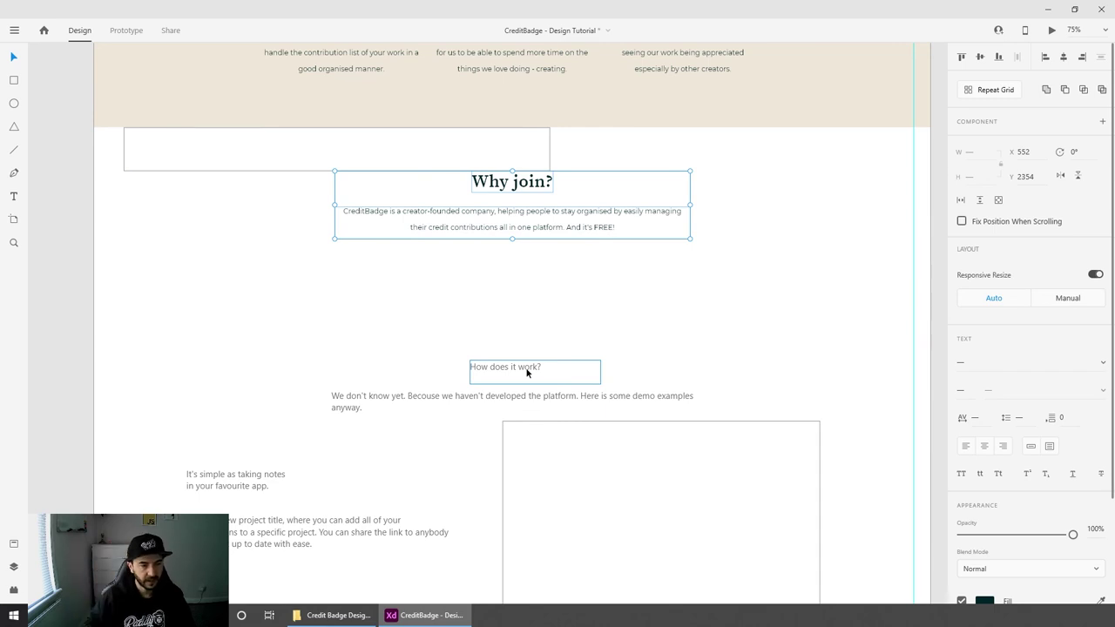
scroll(522, 371, "up", 1)
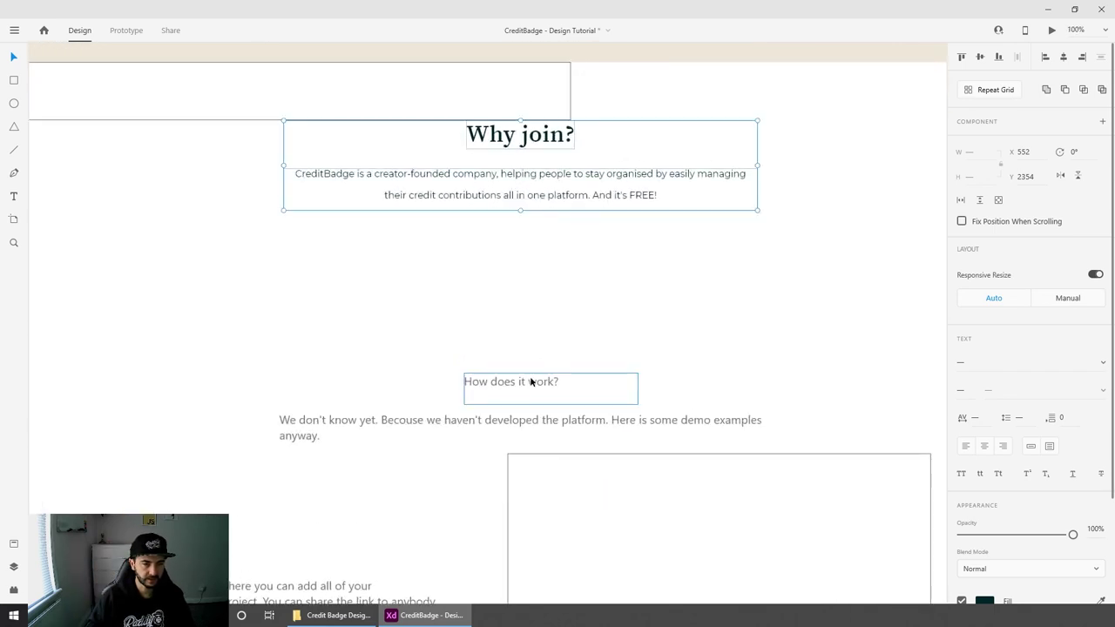
Step: Replace the copied texts with 'How does it work?' and the 'We don't know yet' paragraph
left_click(530, 381)
key("Return")
key("ctrl+c")
left_click(510, 138)
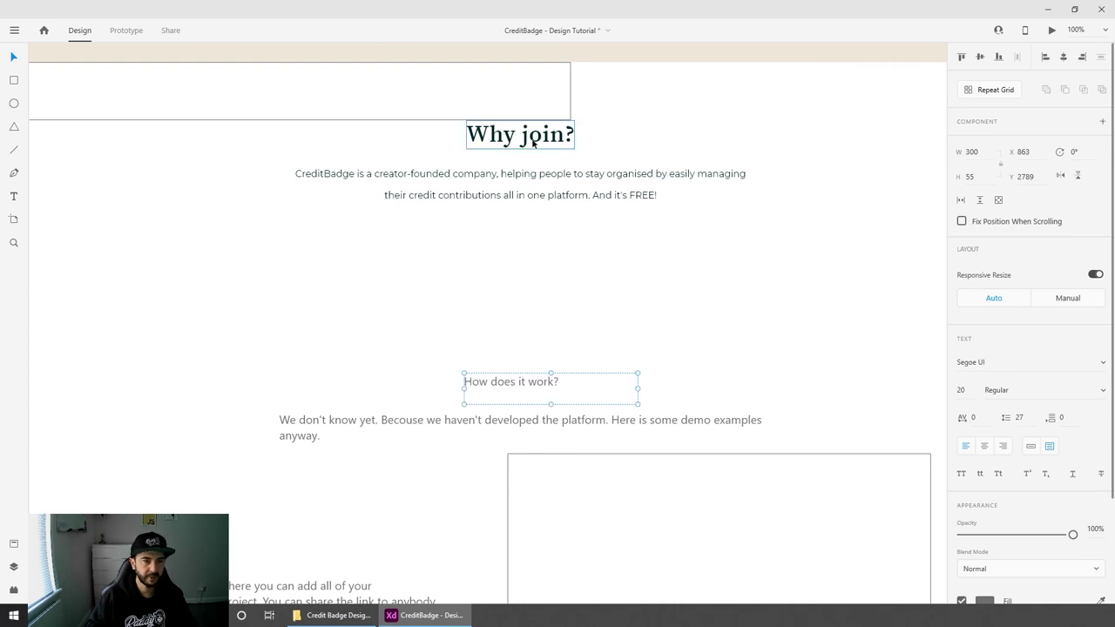
key("ctrl+v")
double_click(555, 426)
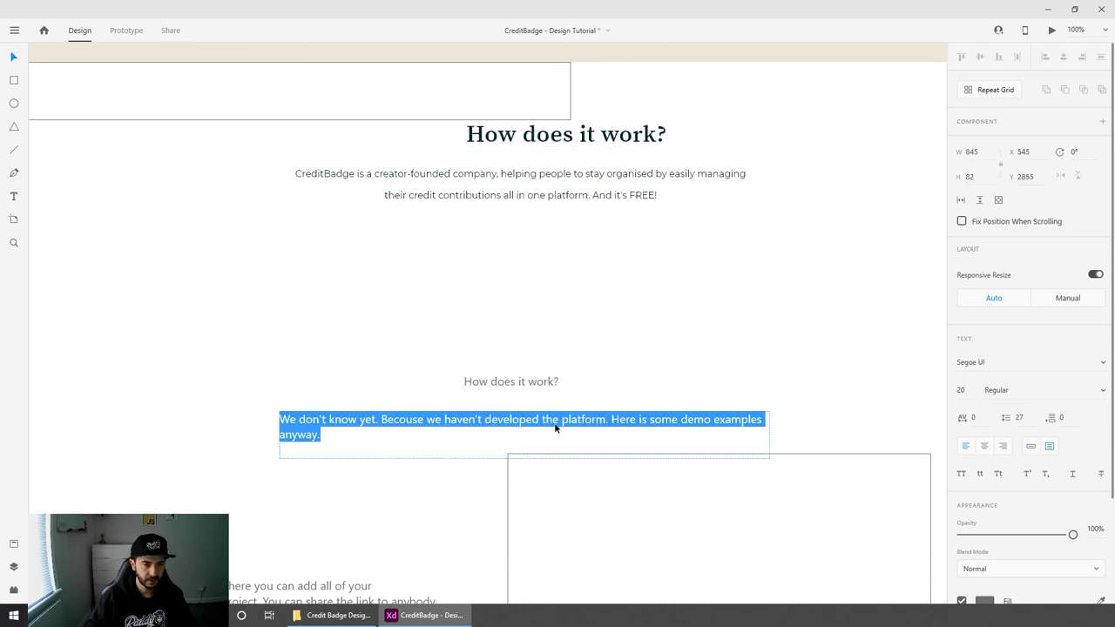
key("ctrl+c")
left_click(535, 179)
key("ctrl+v")
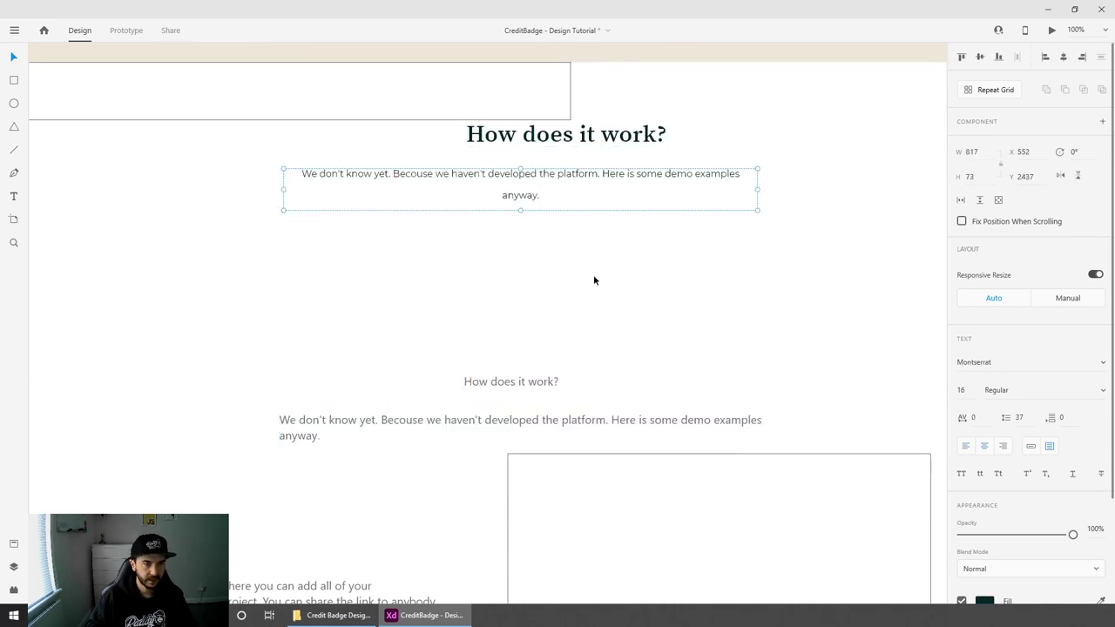
Step: Shift the wider How does it work? heading left to recentre it
left_click(540, 134)
left_click_drag(566, 137, 519, 136)
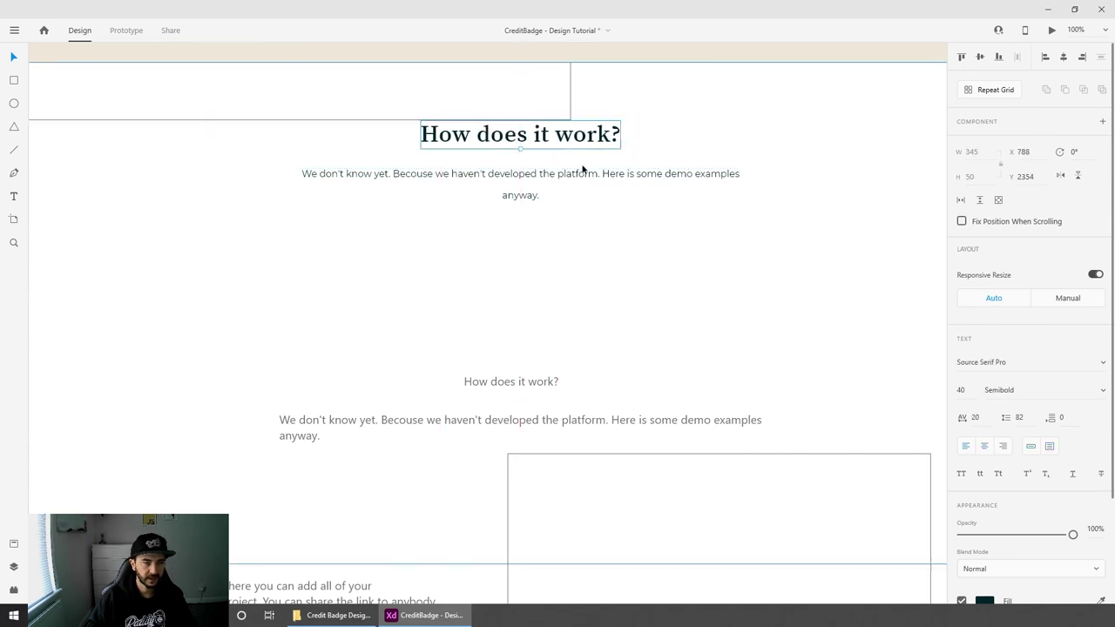
left_click(582, 175, "shift")
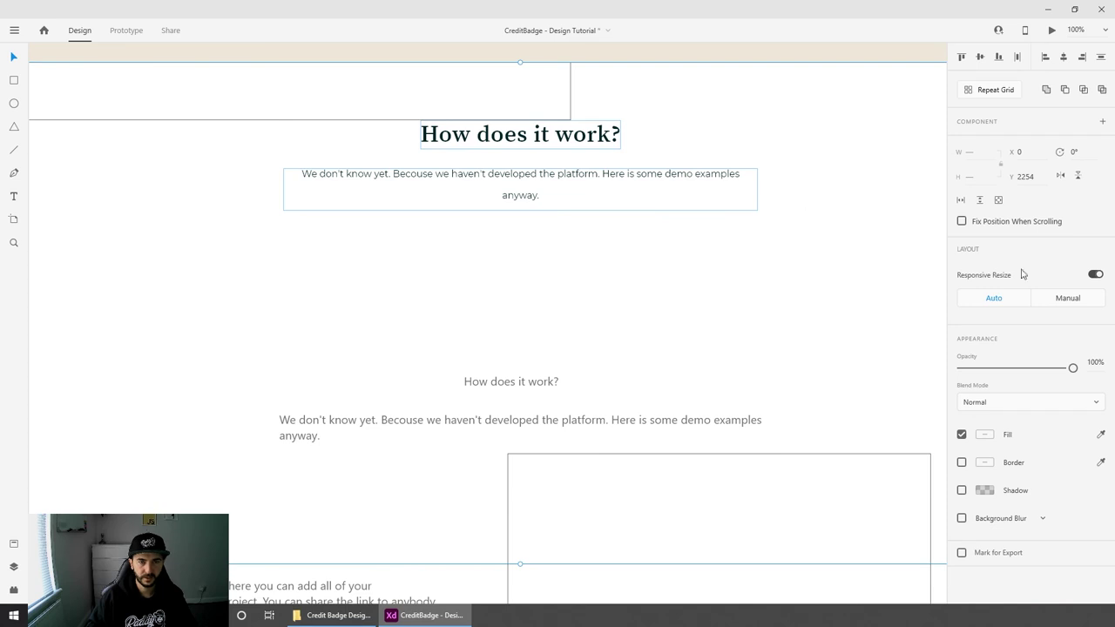
left_click(980, 58)
key("ctrl+z")
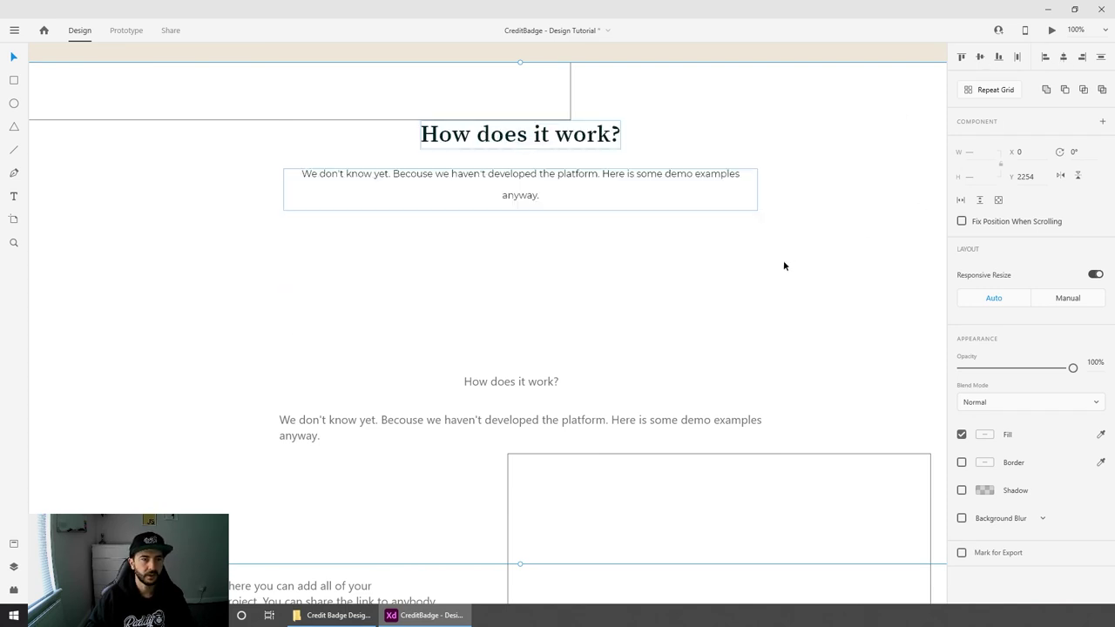
Step: Narrow the intro paragraph and centre it with the heading in the section
key("ctrl+minus")
left_click(600, 217)
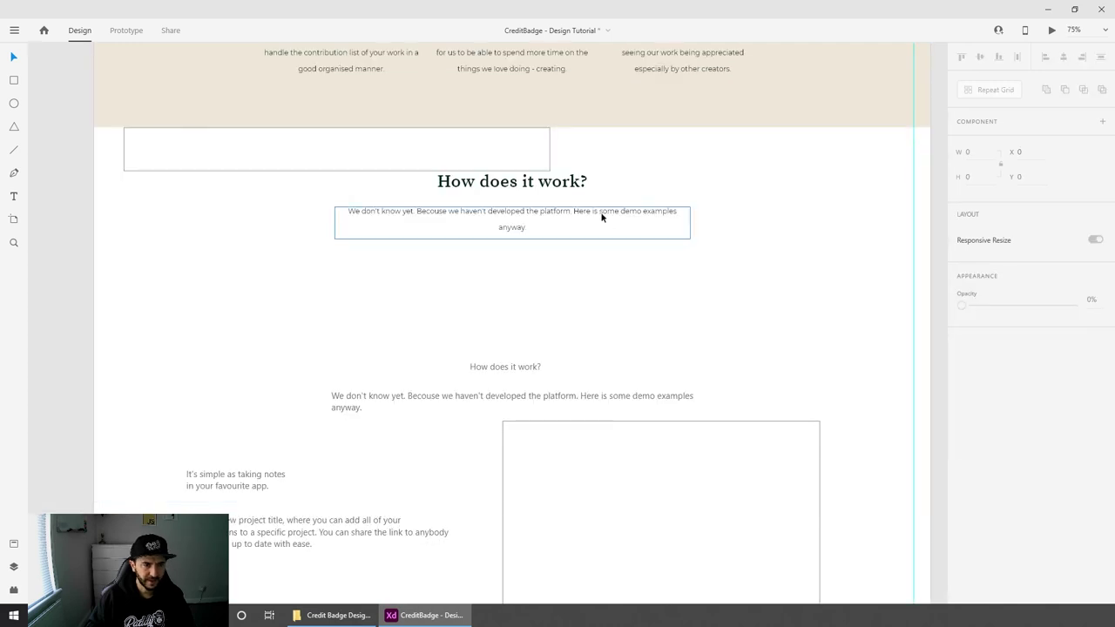
left_click_drag(687, 222, 604, 221)
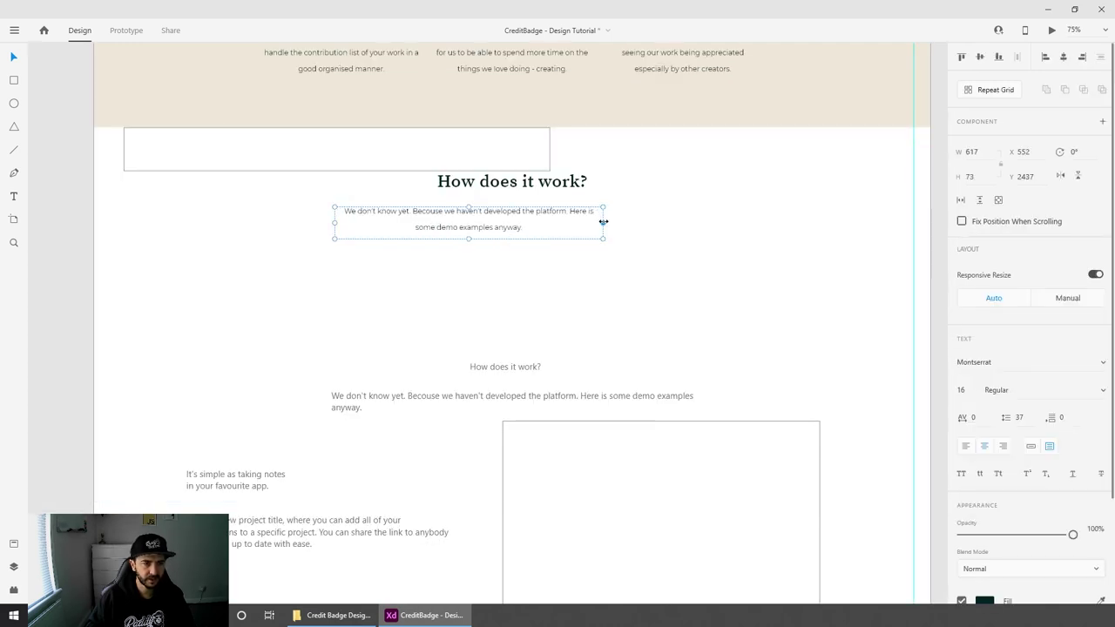
left_click(593, 180, "shift")
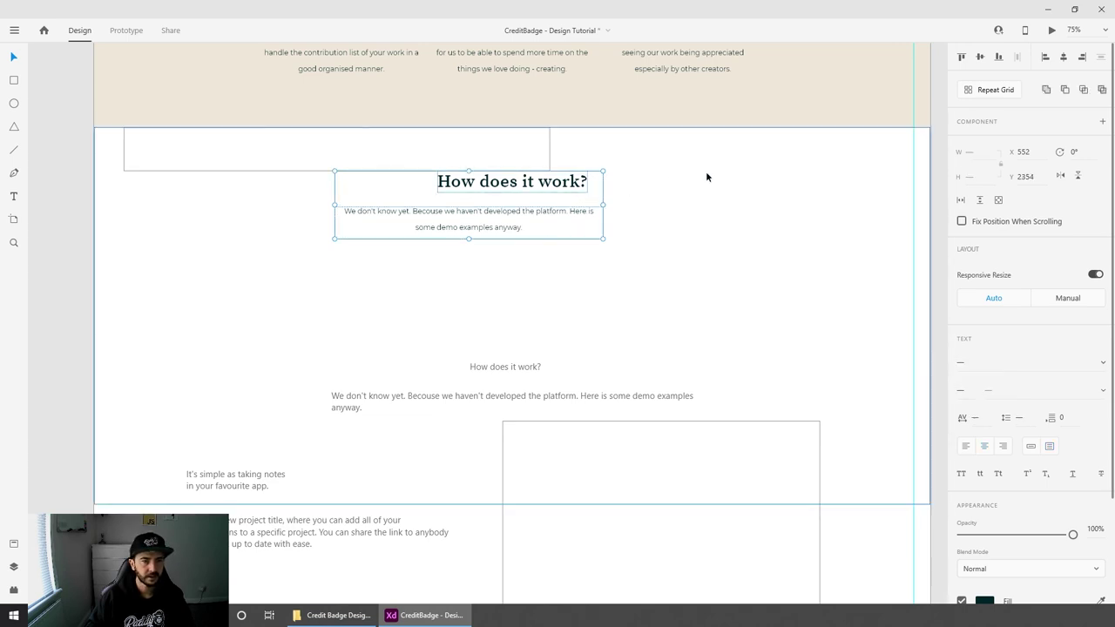
left_click(705, 177)
left_click(1063, 58)
left_click(936, 216)
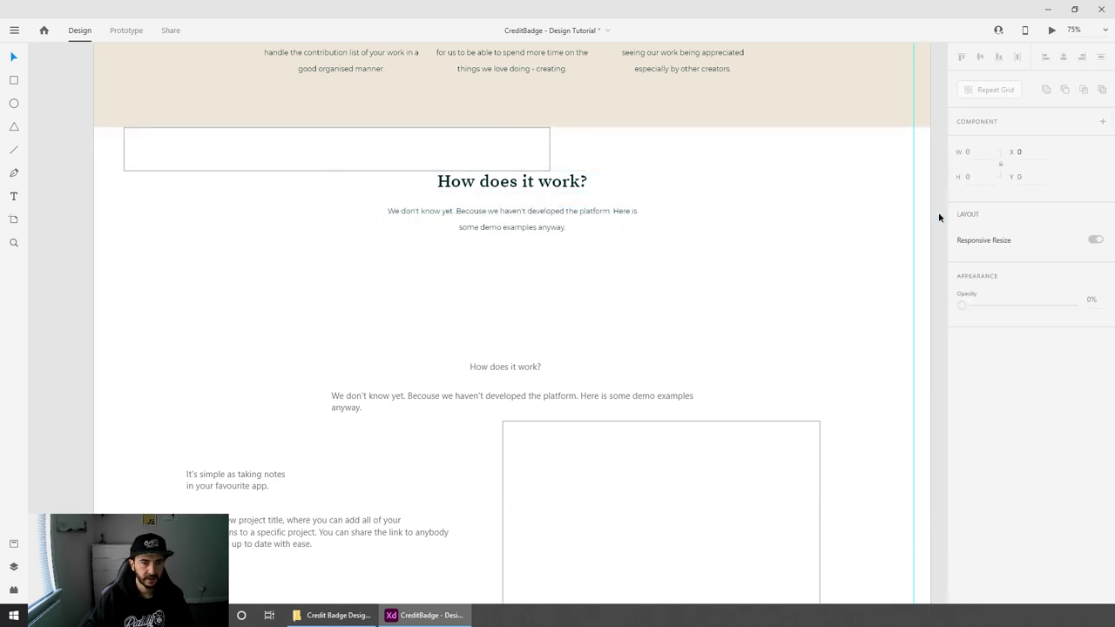
Step: Park the placeholder off the artboard and delete the old small heading and intro paragraph
left_click_drag(459, 149, 460, 279)
left_click_drag(273, 327, 95, 396)
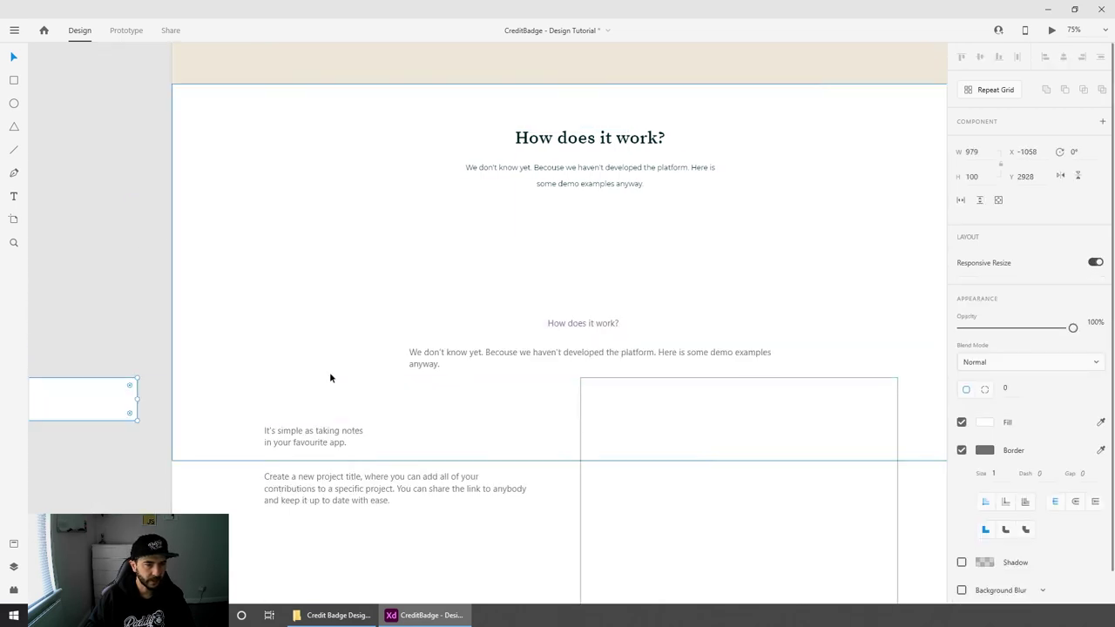
scroll(601, 296, "right", 3)
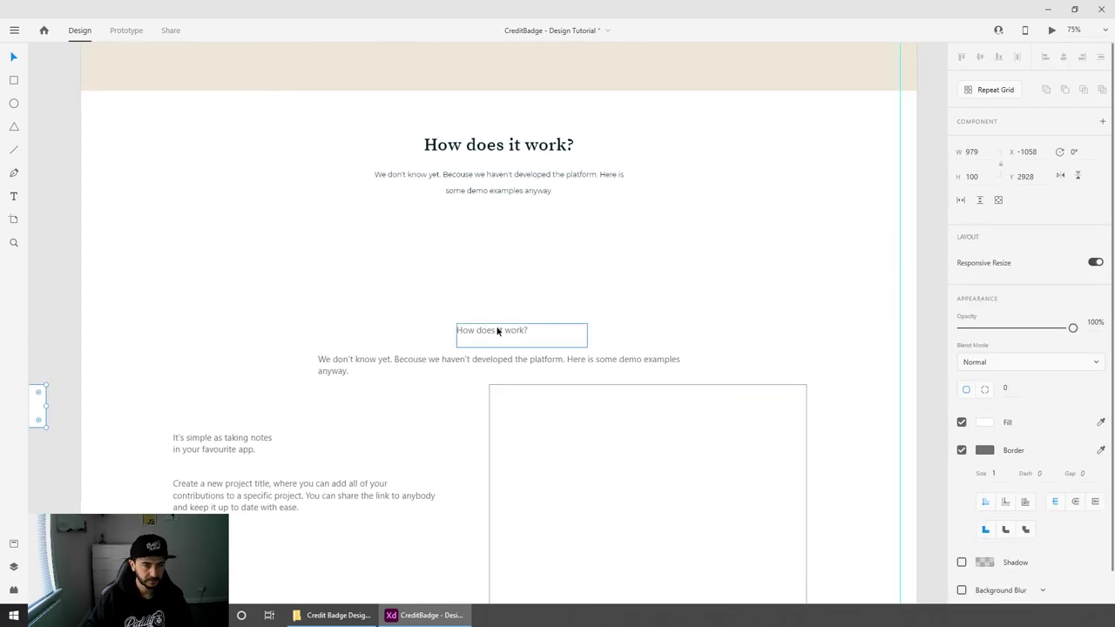
left_click(497, 328)
key("Delete")
left_click(497, 359)
key("Delete")
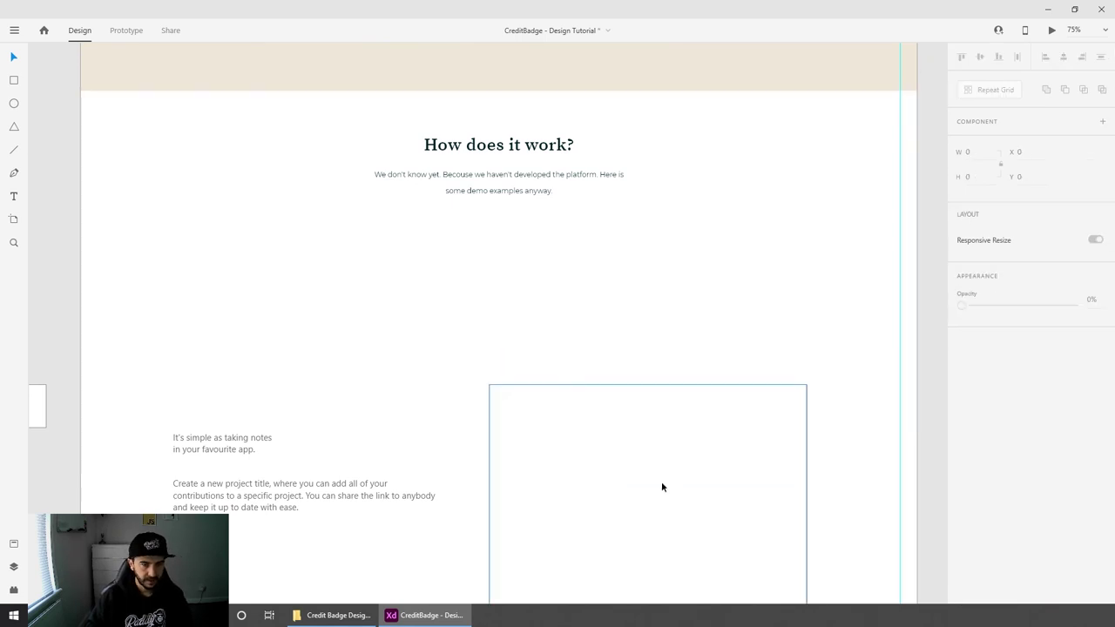
Step: Turn on the layout grid and fit the placeholder to the grid columns at 508×466
left_click_drag(662, 463, 690, 297)
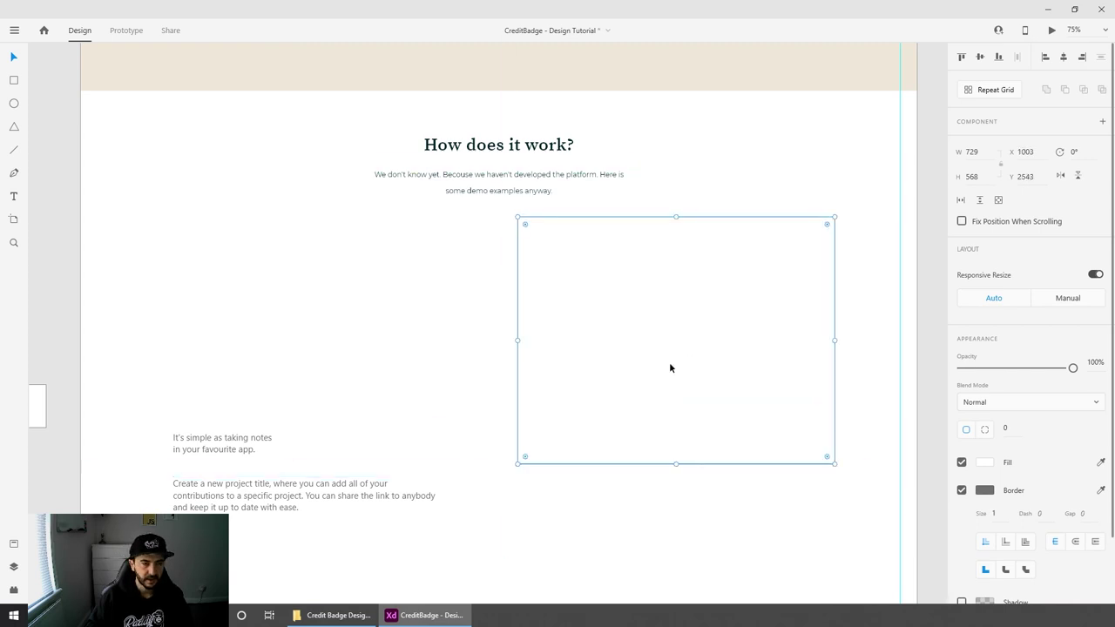
left_click(826, 498)
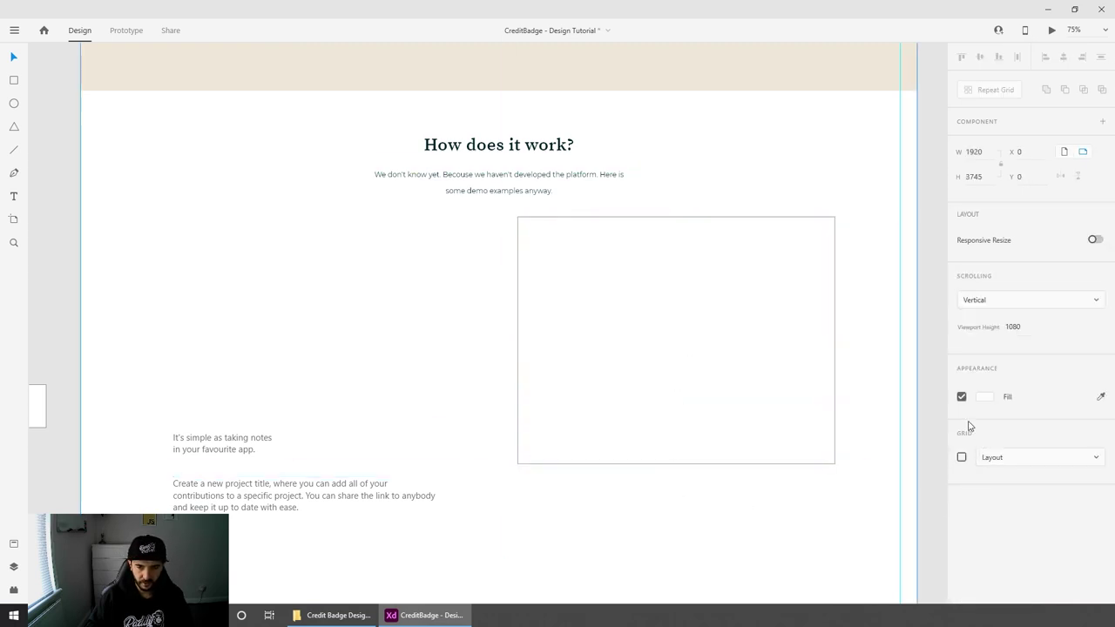
left_click(961, 456)
left_click(783, 549)
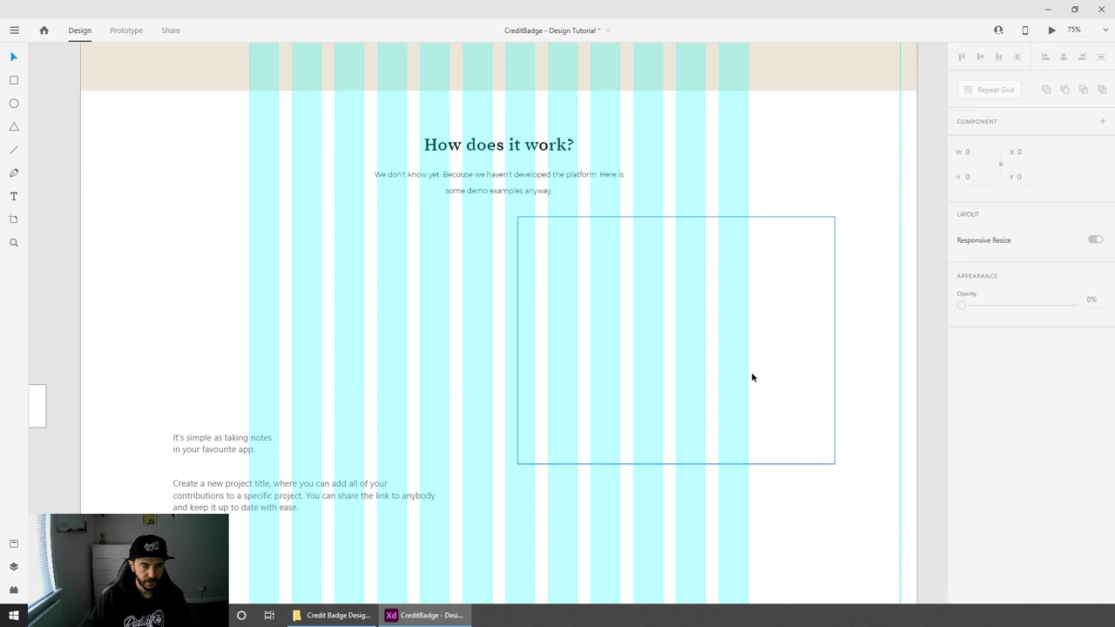
left_click(752, 305)
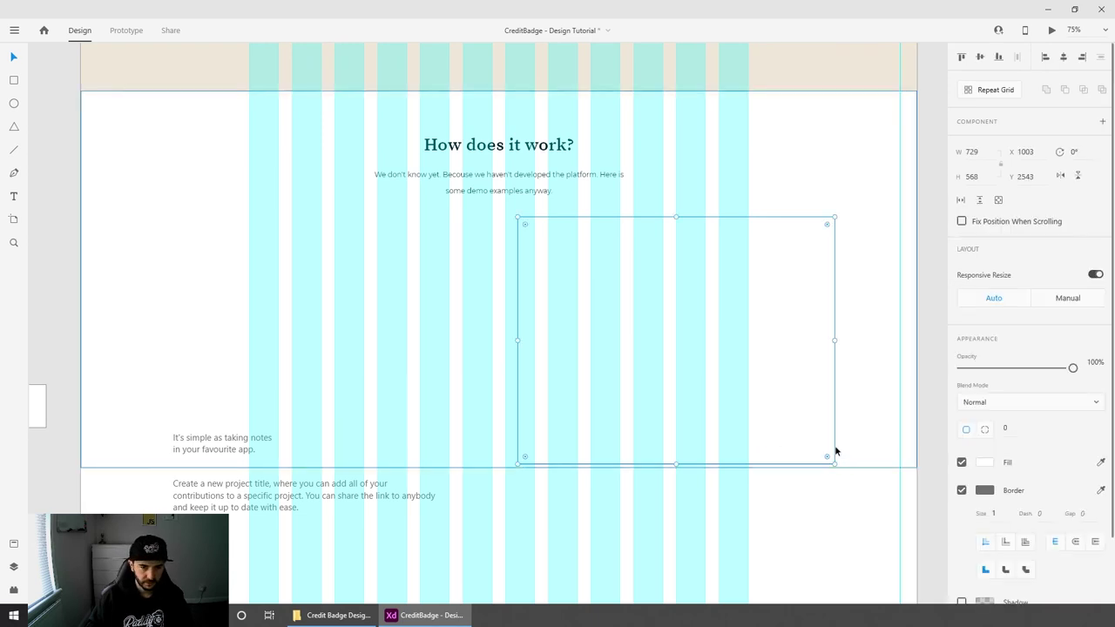
left_click_drag(833, 463, 746, 428)
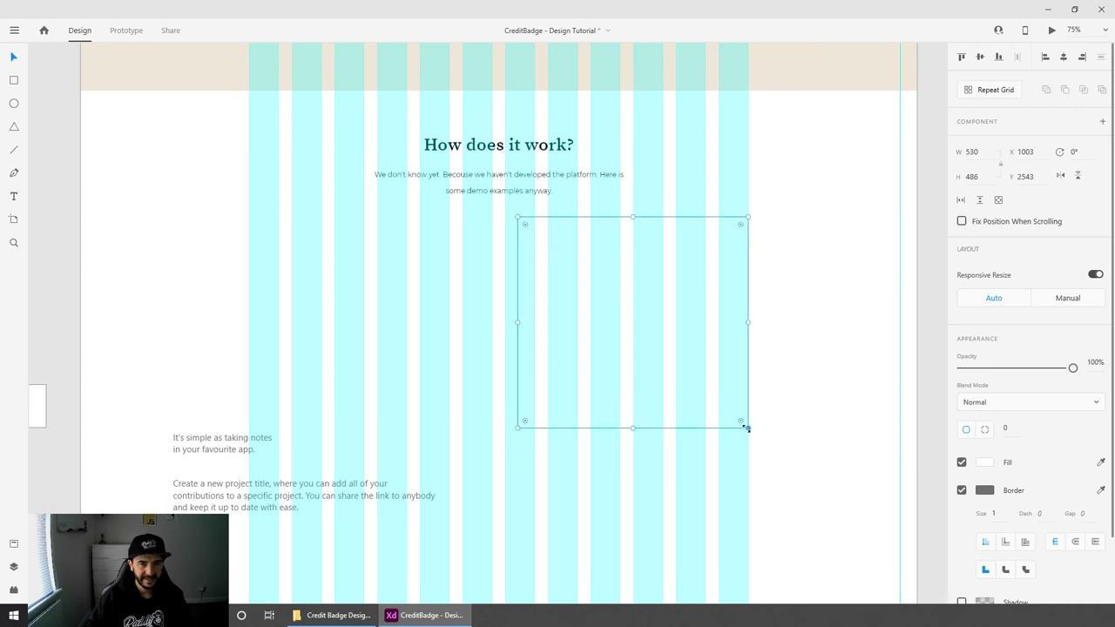
left_click_drag(664, 319, 691, 391)
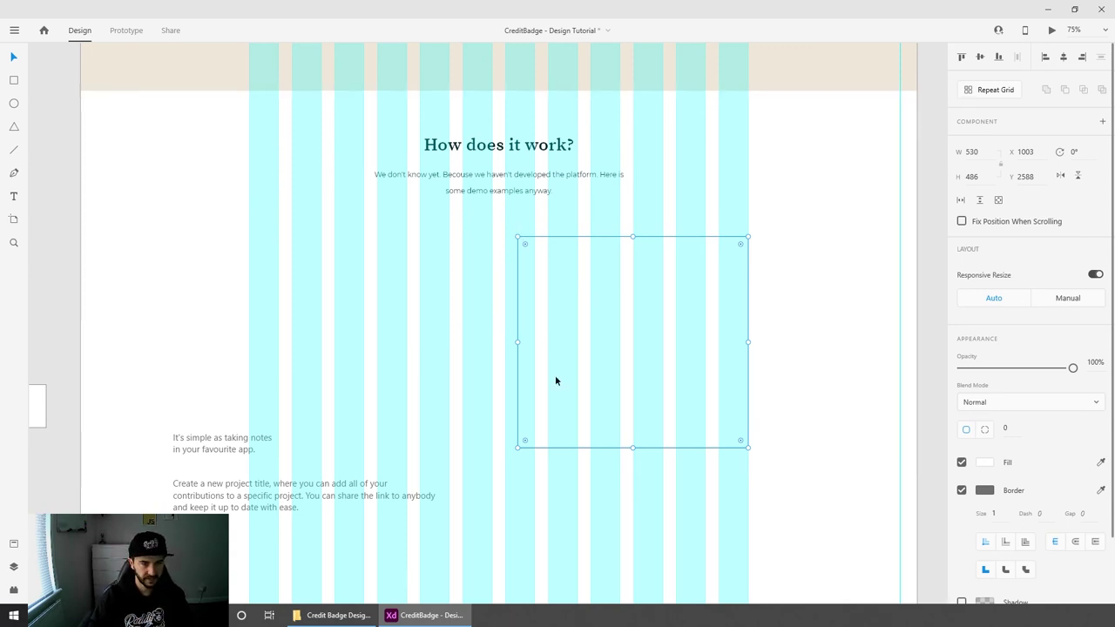
left_click_drag(517, 448, 526, 438)
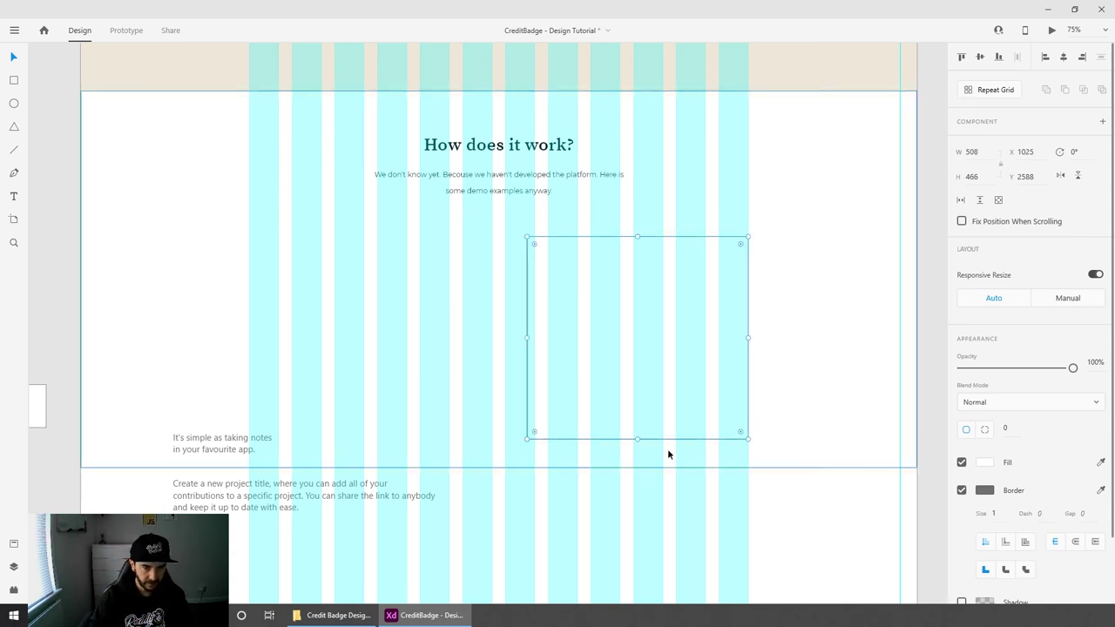
left_click(776, 499)
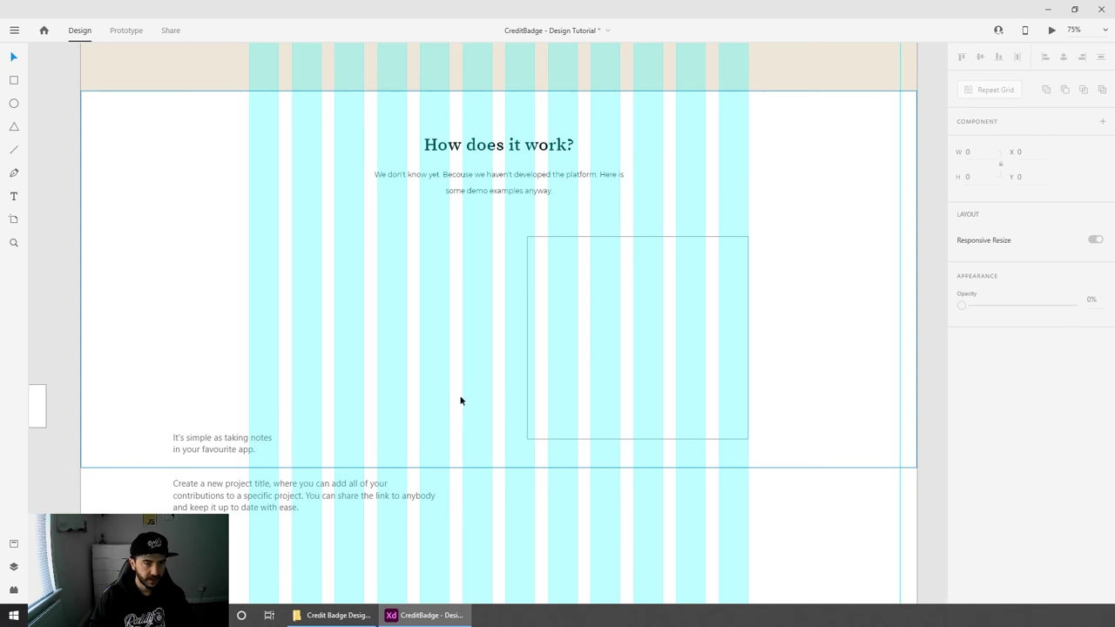
Step: Move the step heading and description up beside the placeholder
left_click_drag(246, 449, 331, 272)
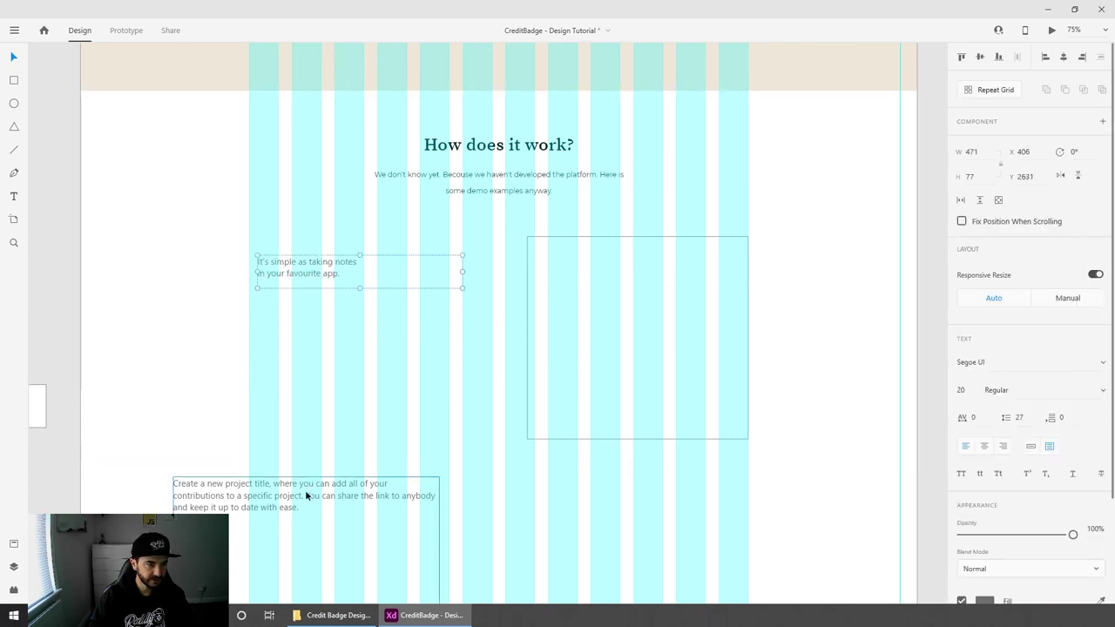
left_click_drag(296, 498, 363, 343)
left_click(676, 552)
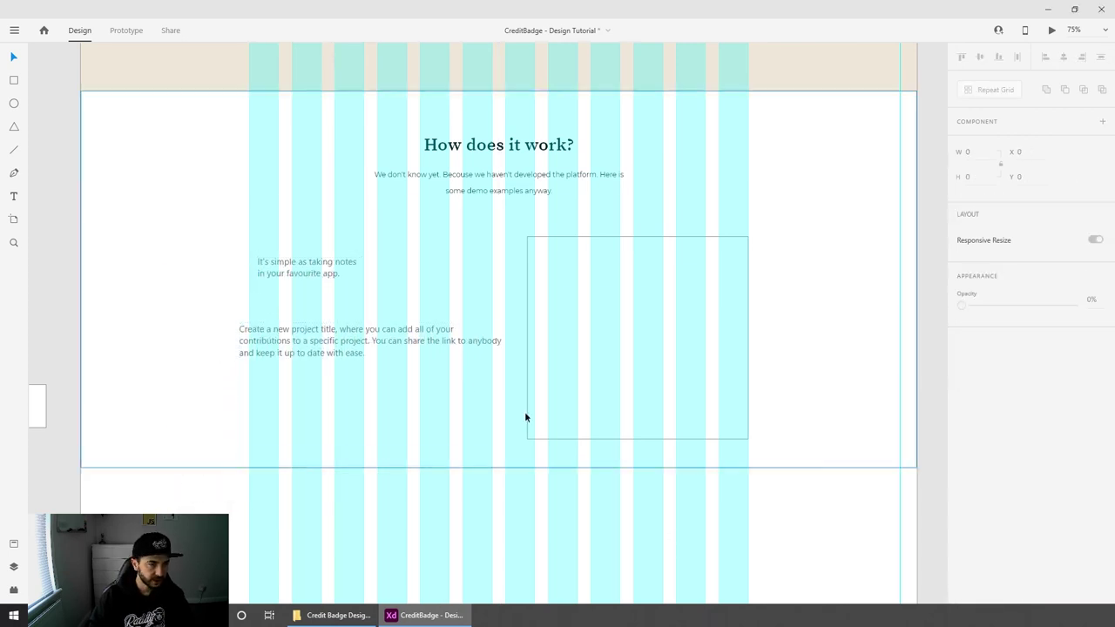
left_click(477, 379)
scroll(476, 379, "up", 2)
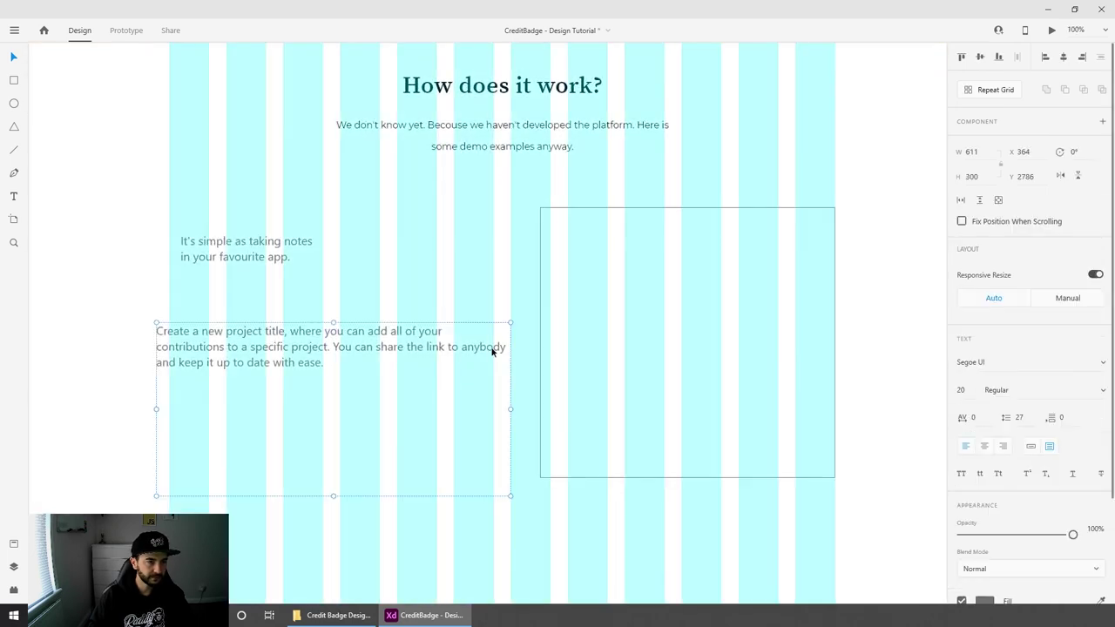
Step: Style the step heading Montserrat Paragraph, SemiBold 28, and position it above the description
left_click(250, 244)
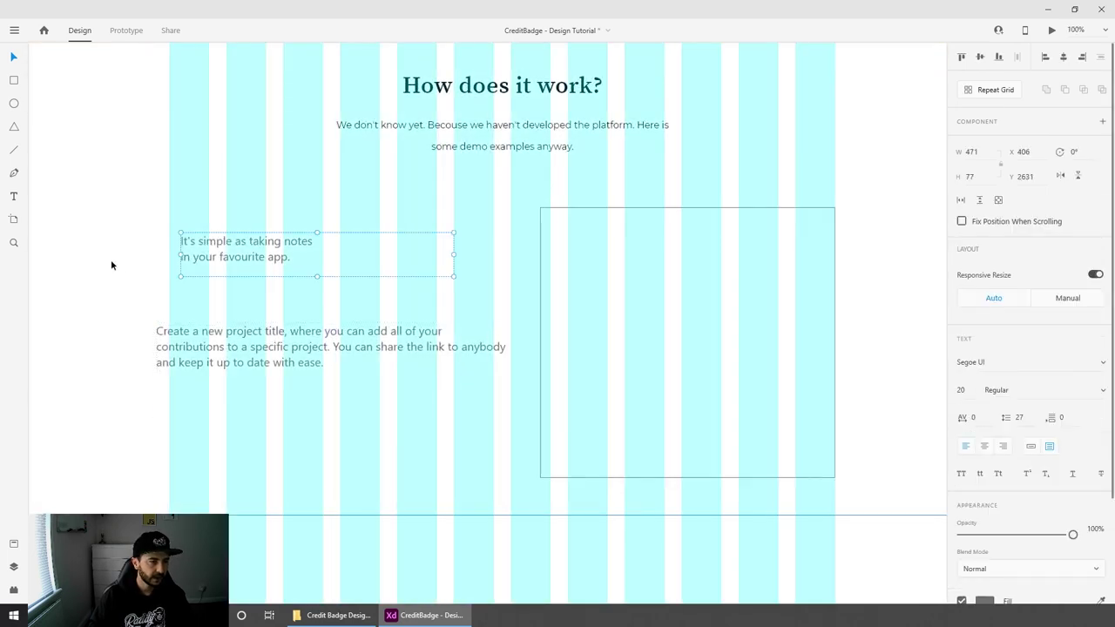
left_click(14, 545)
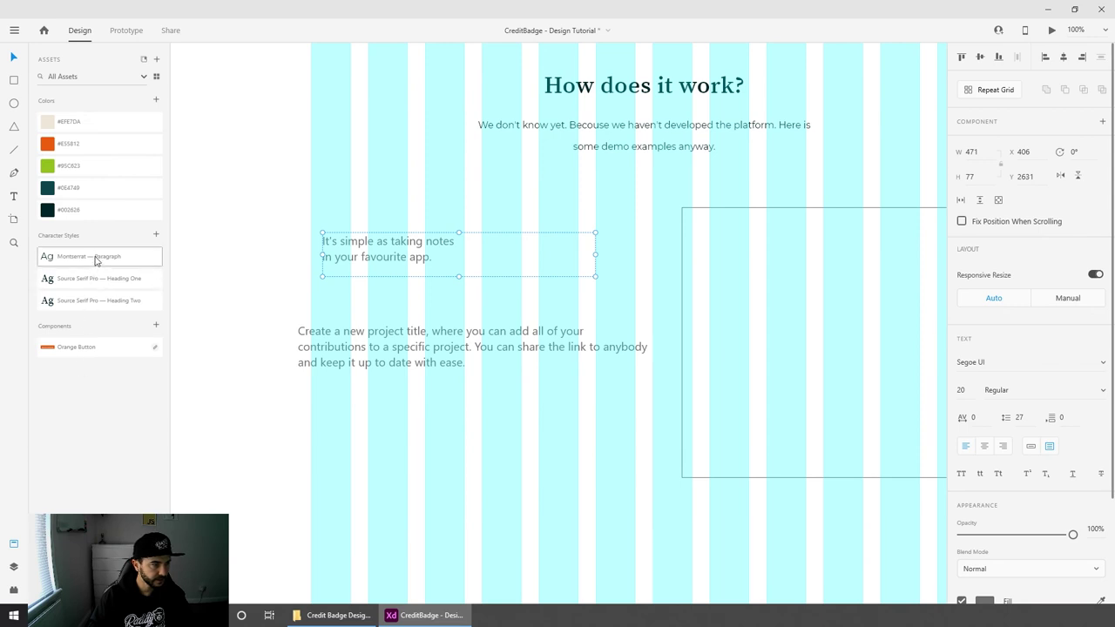
left_click(96, 259)
left_click(14, 545)
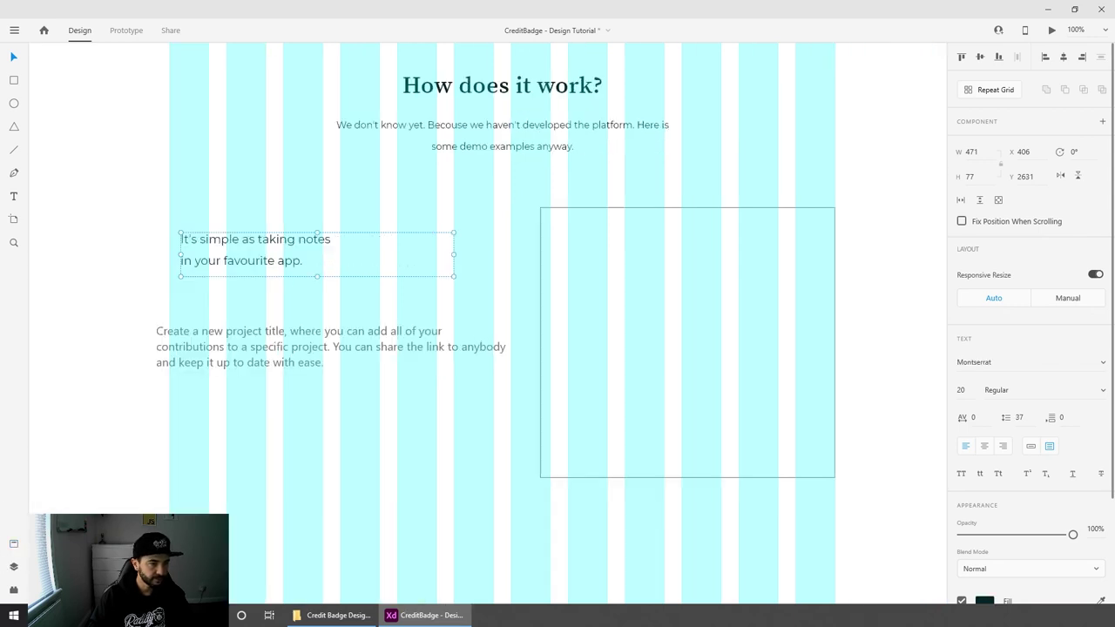
left_click(1104, 393)
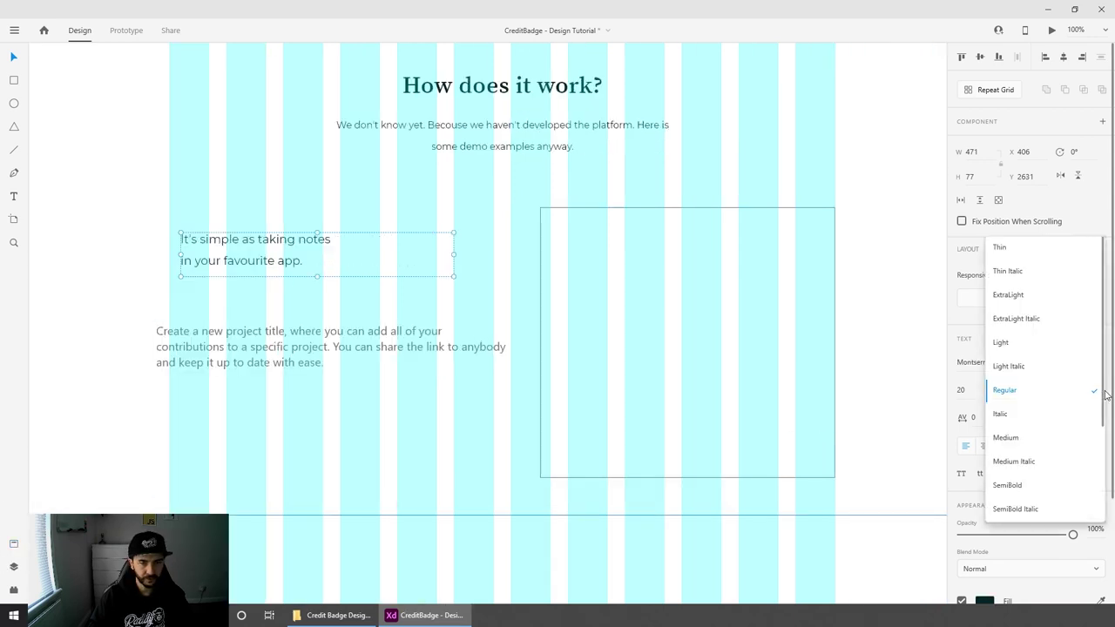
left_click(1044, 487)
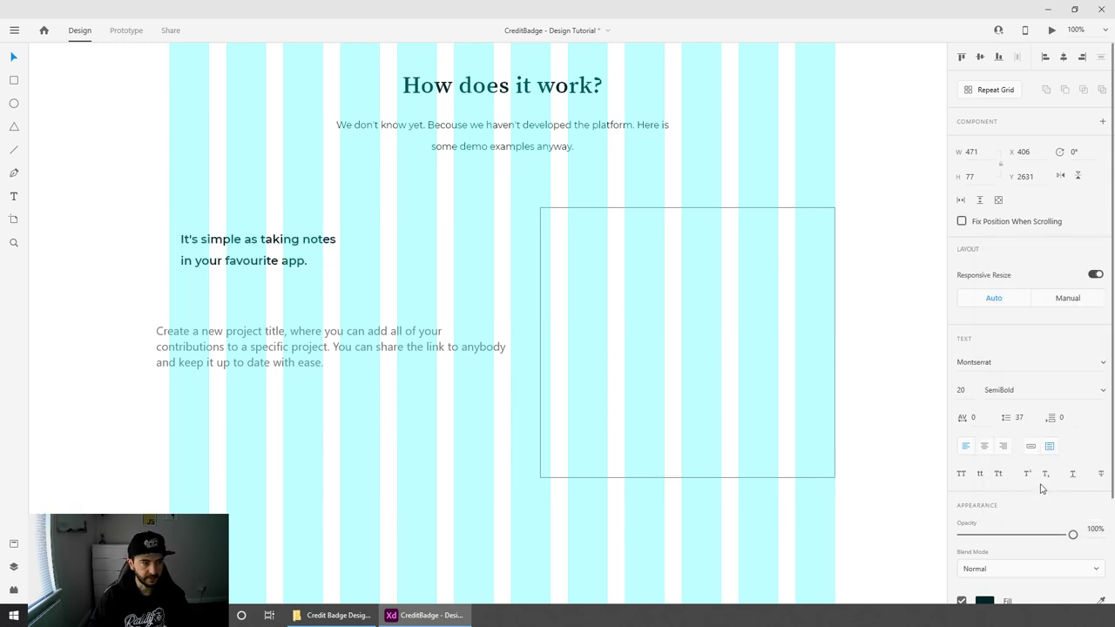
left_click(968, 390)
key("Up")
key("Up")
key("Up")
key("Up")
key("Up")
key("Up")
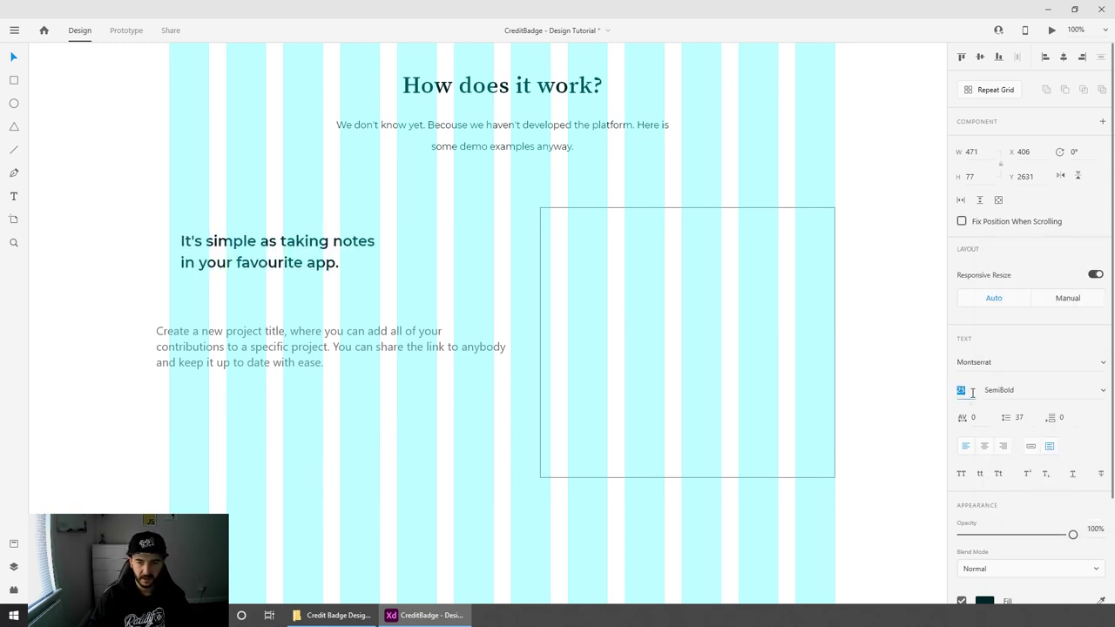
key("Up")
key("Up")
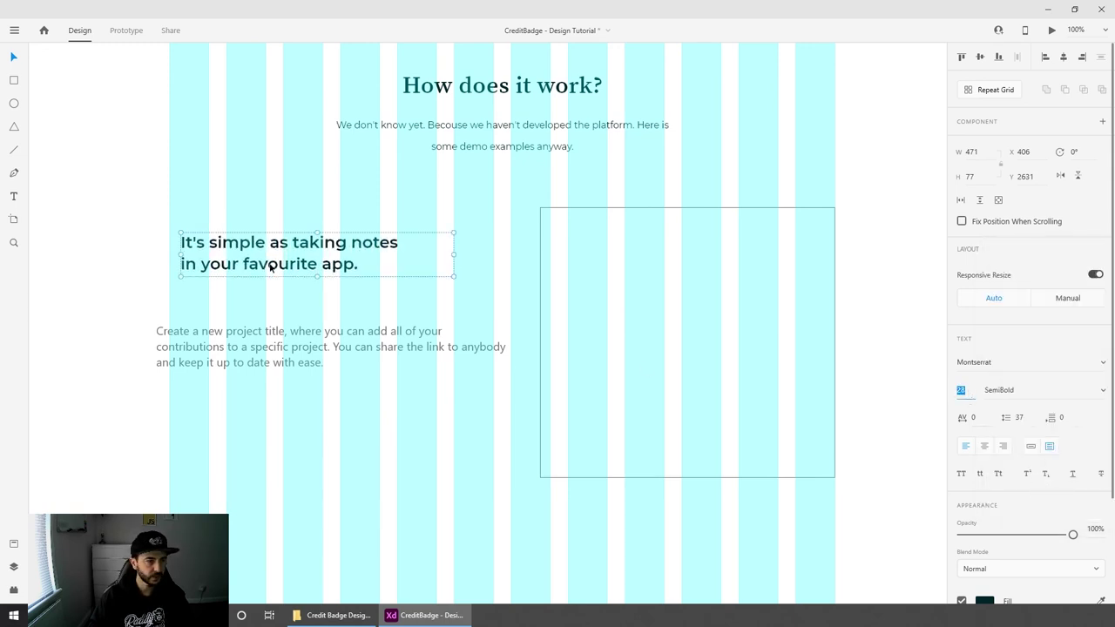
left_click_drag(290, 254, 279, 233)
left_click_drag(290, 353, 321, 315)
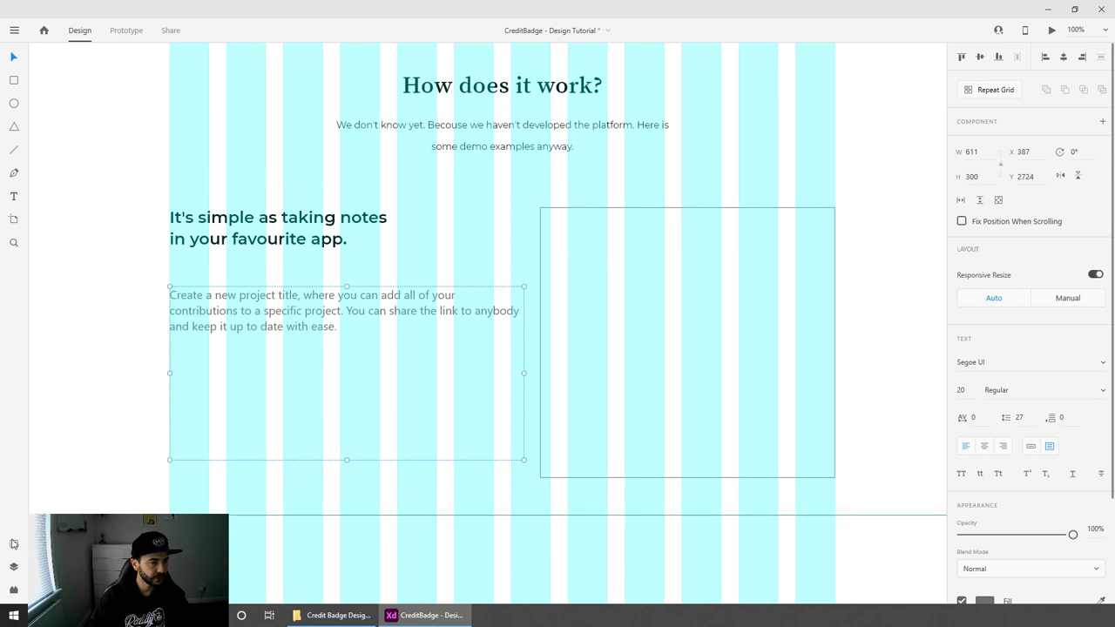
Step: Apply Montserrat Paragraph at size 16 to the description and move it closer to the heading
left_click(14, 544)
left_click(73, 256)
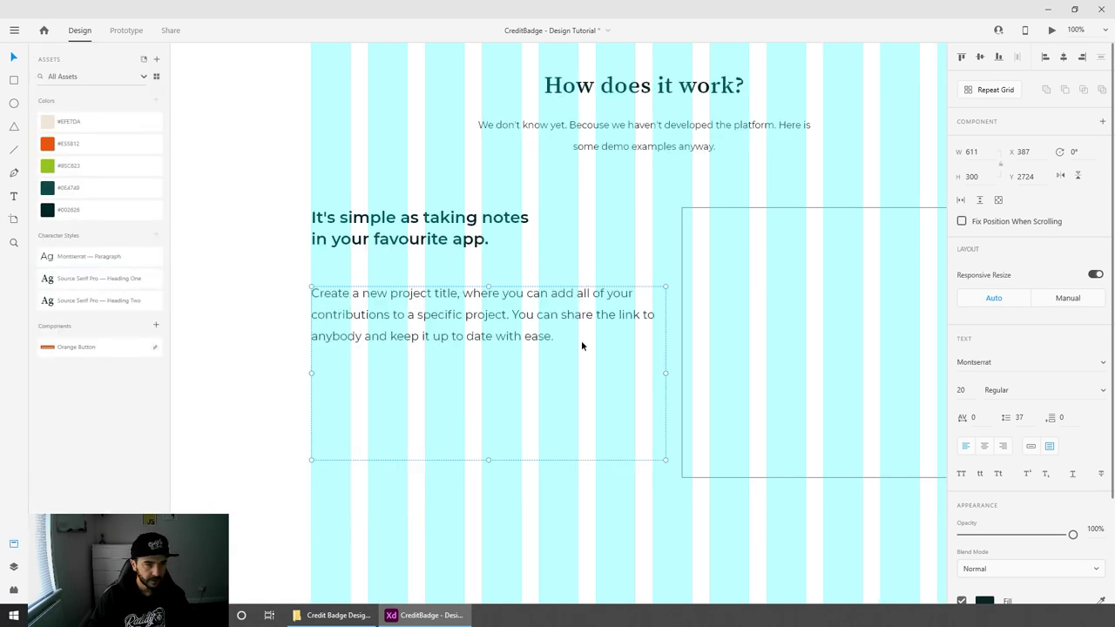
left_click(961, 390)
type("16")
key("Return")
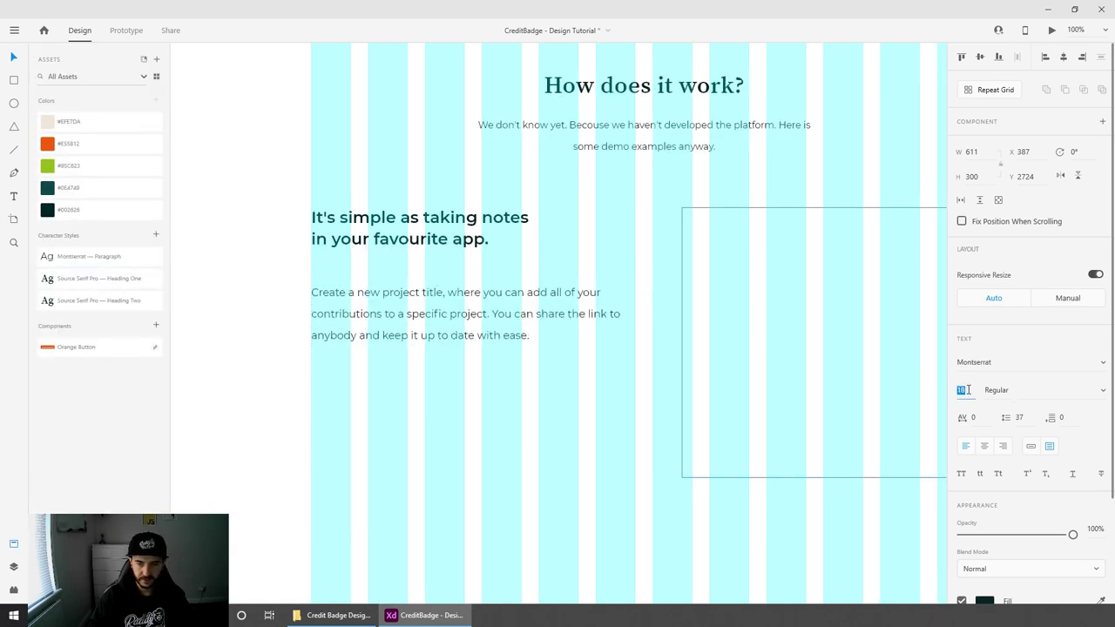
left_click(431, 406)
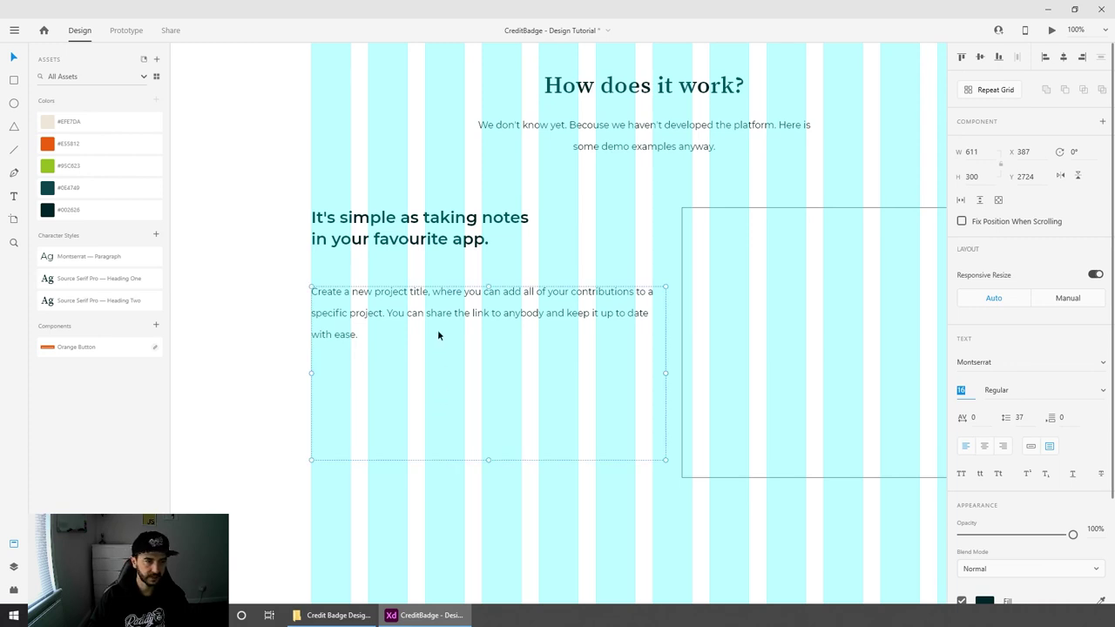
left_click_drag(453, 311, 453, 299)
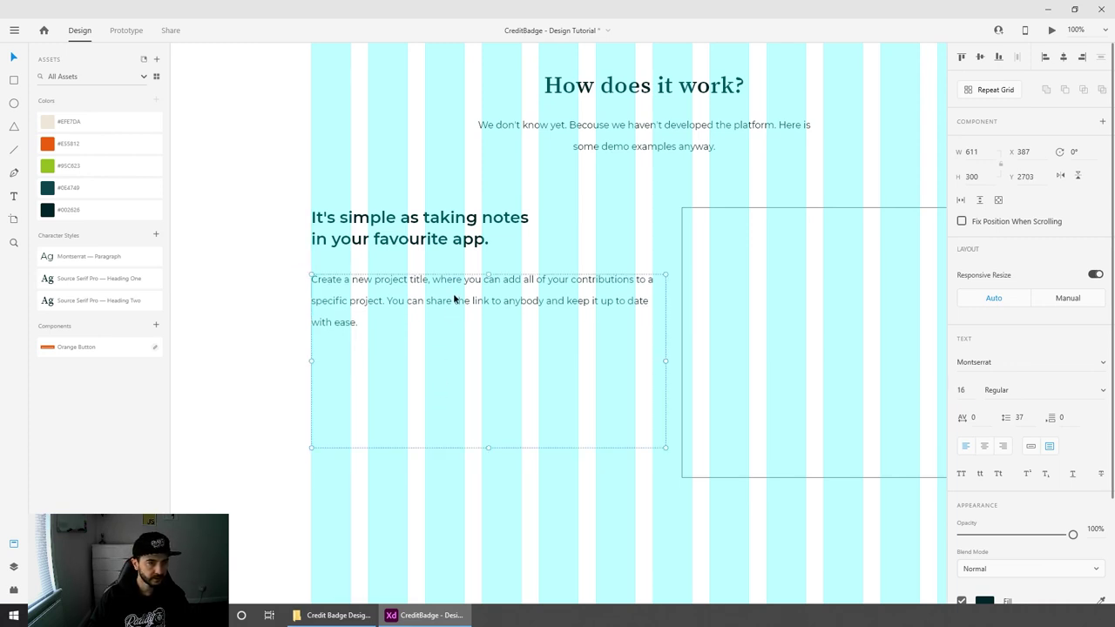
left_click(291, 283)
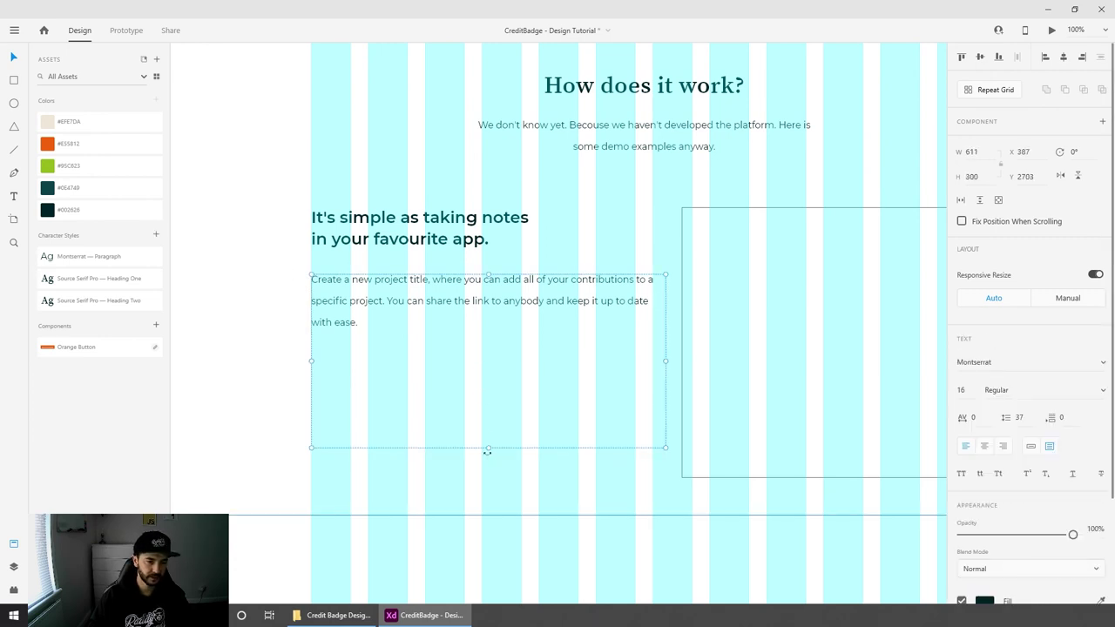
key("ctrl+minus")
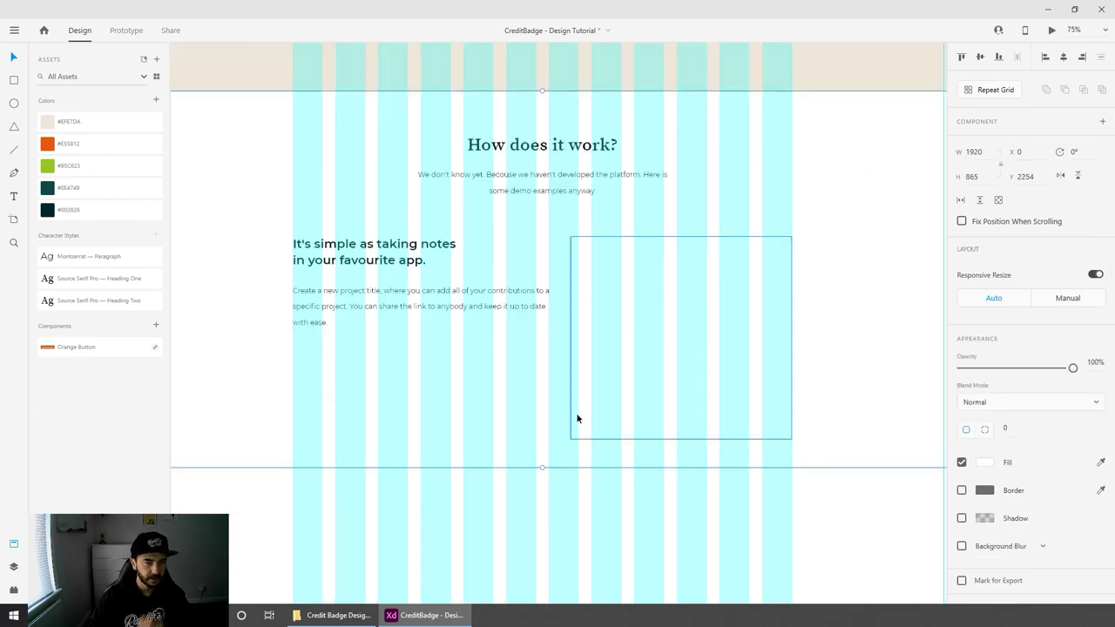
Step: Narrow the description into a column and nudge it and the heading down together
left_click(510, 315)
left_click_drag(559, 312, 461, 303)
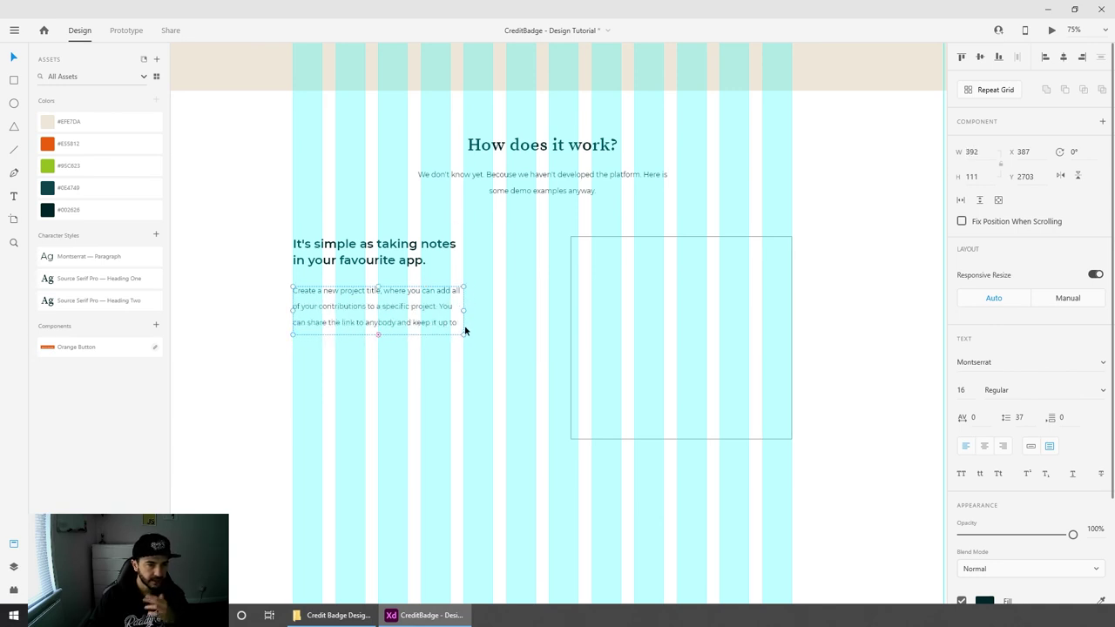
mouse_move(378, 335)
left_mouse_down()
mouse_move(383, 368)
mouse_move(386, 353)
left_mouse_up()
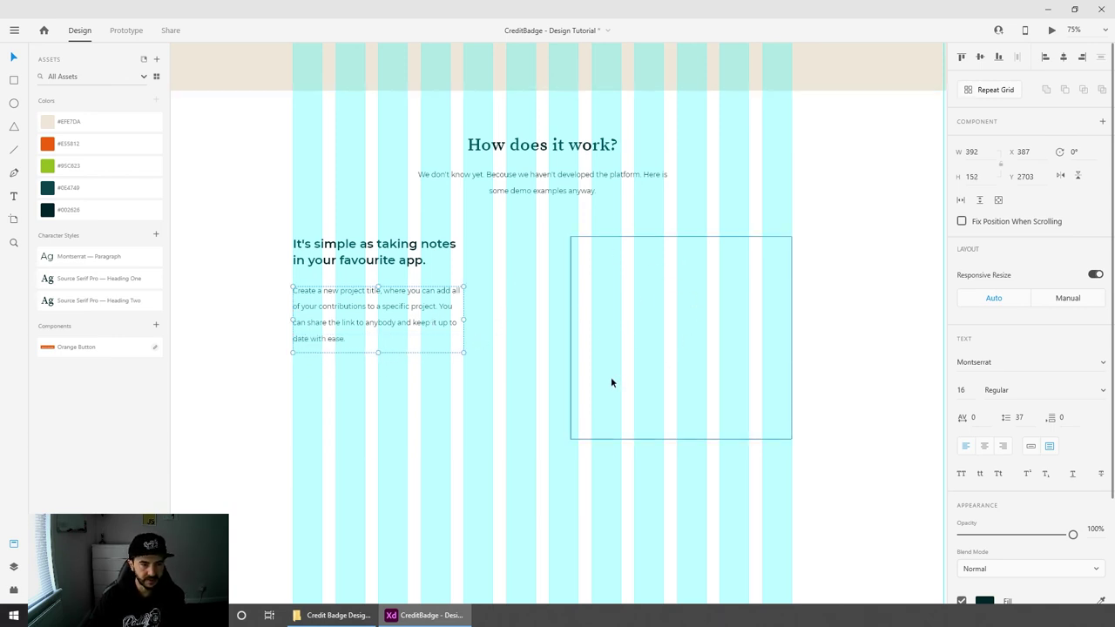
left_click(393, 266, "shift")
key("shift+Down")
key("shift+Down")
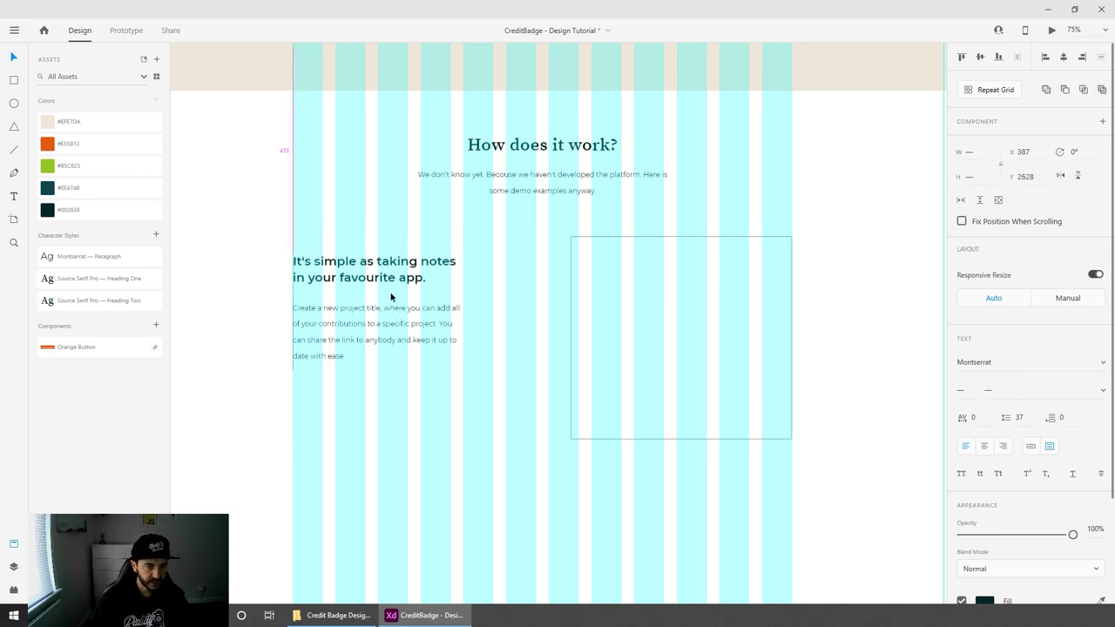
key("shift+Down")
key("shift+Down")
key("shift+Down")
Step: Widen the mockup placeholder rectangle to the left
left_click(657, 258)
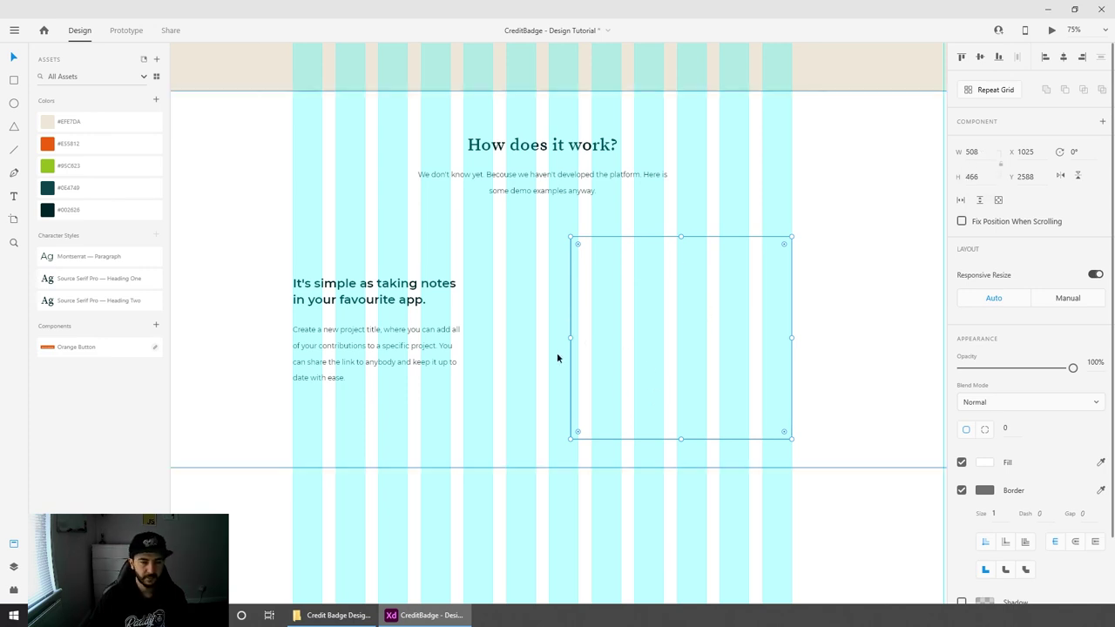
left_click_drag(570, 338, 553, 339)
left_click(654, 370)
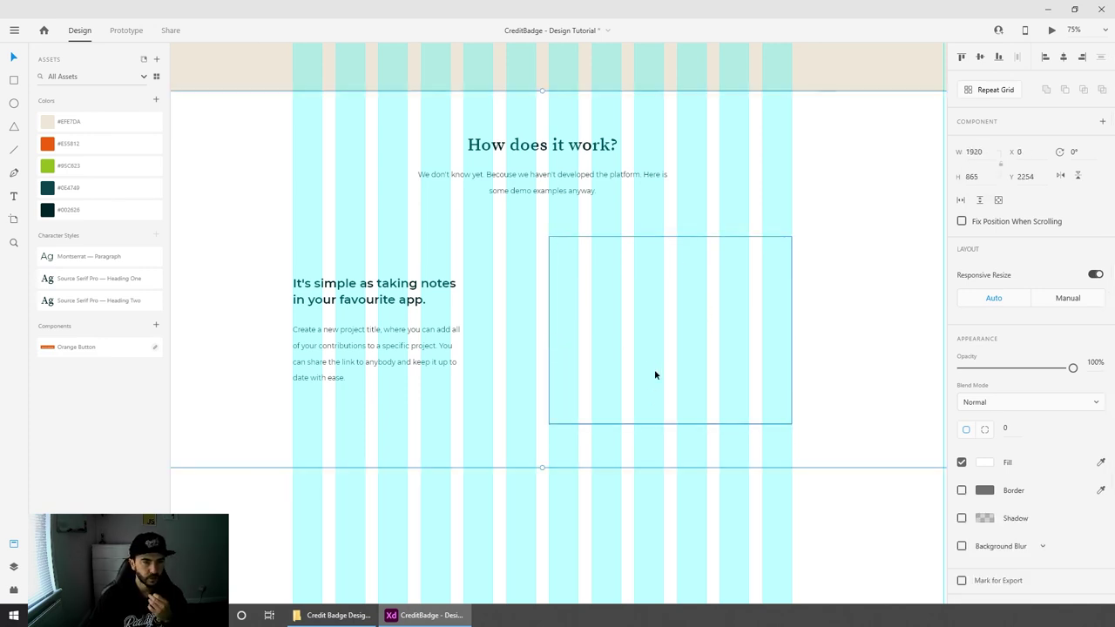
scroll(846, 267, "down", 4)
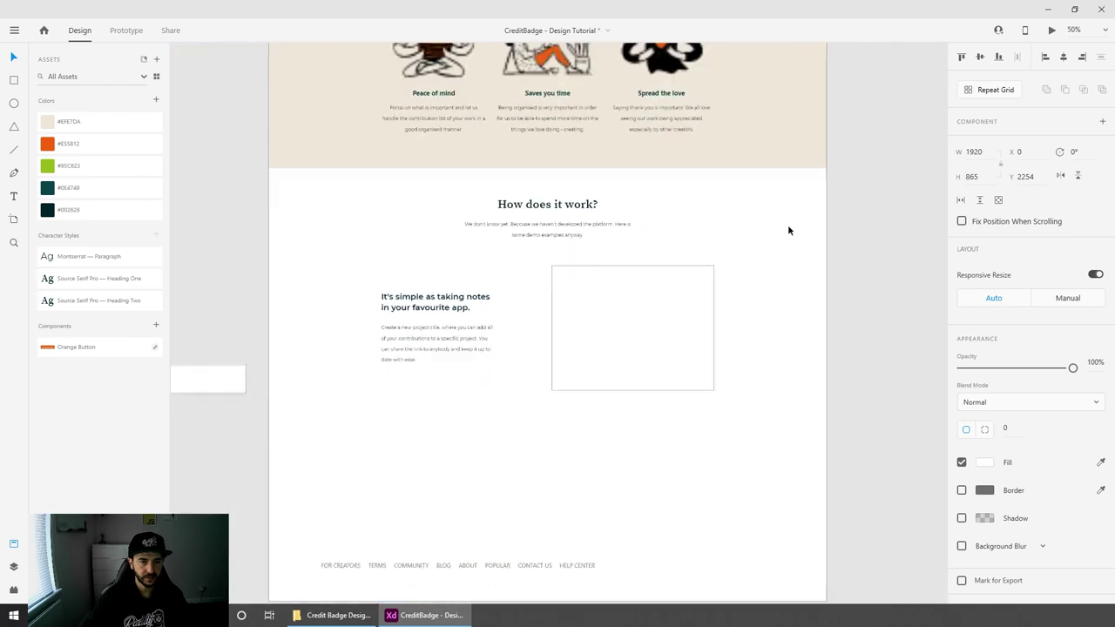
Step: Show the layout grid columns while viewing the hero
scroll(729, 527, "up", 15)
scroll(757, 406, "up", 4)
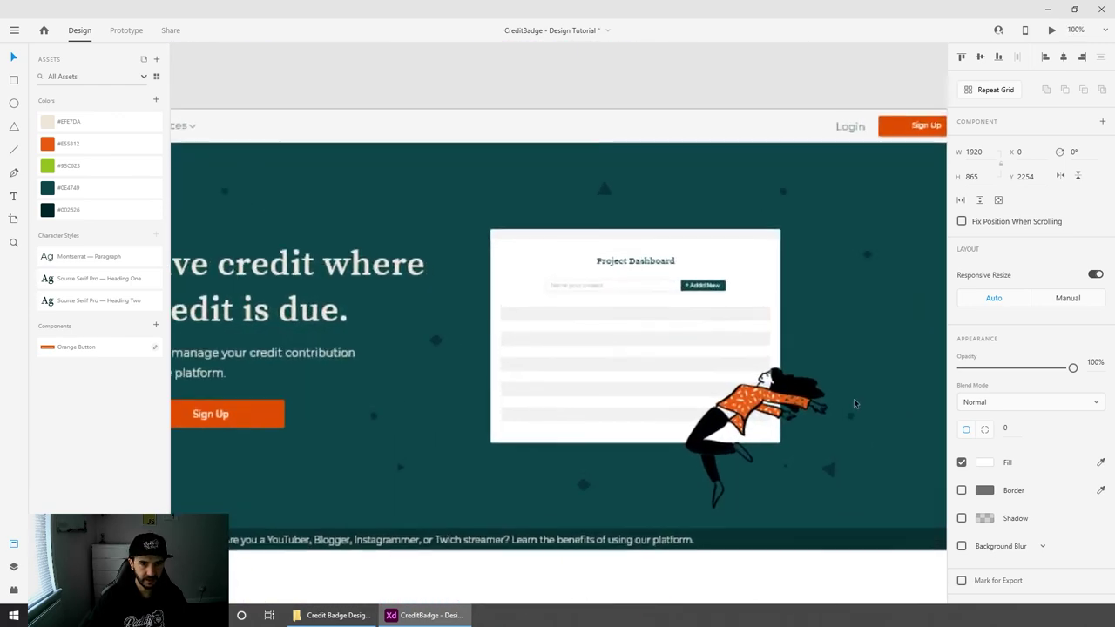
key("ctrl+shift+apostrophe")
scroll(657, 293, "down", 10)
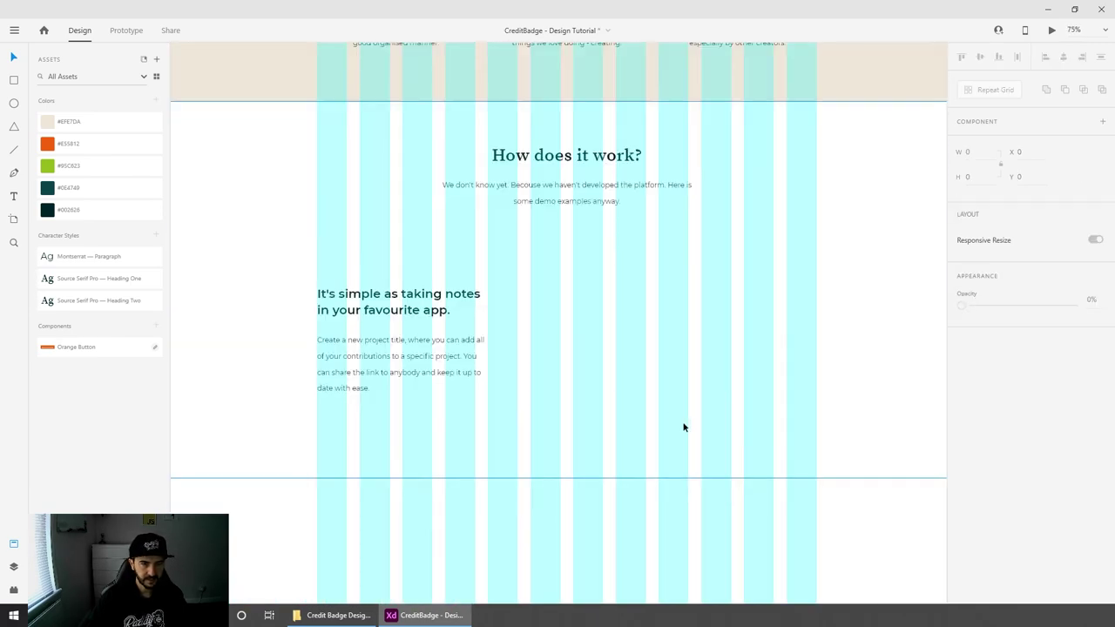
scroll(720, 428, "up", 10)
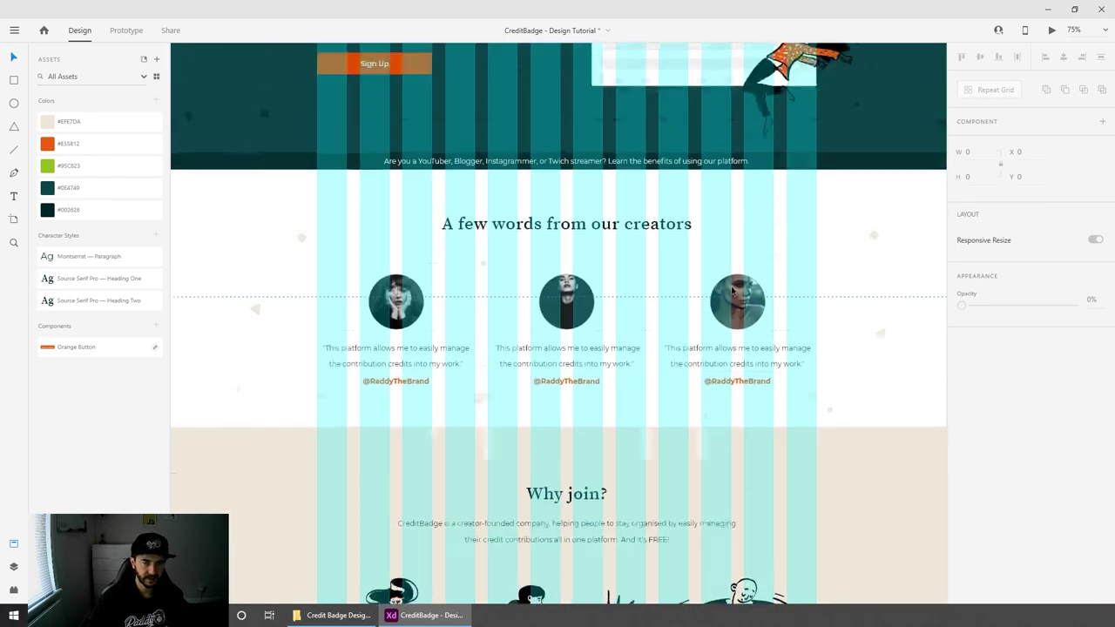
scroll(731, 292, "up", 5)
Step: Group the Project Dashboard card and leaning illustration, excluding stray background shapes, into a 627×498 group
left_click_drag(749, 328, 550, 304)
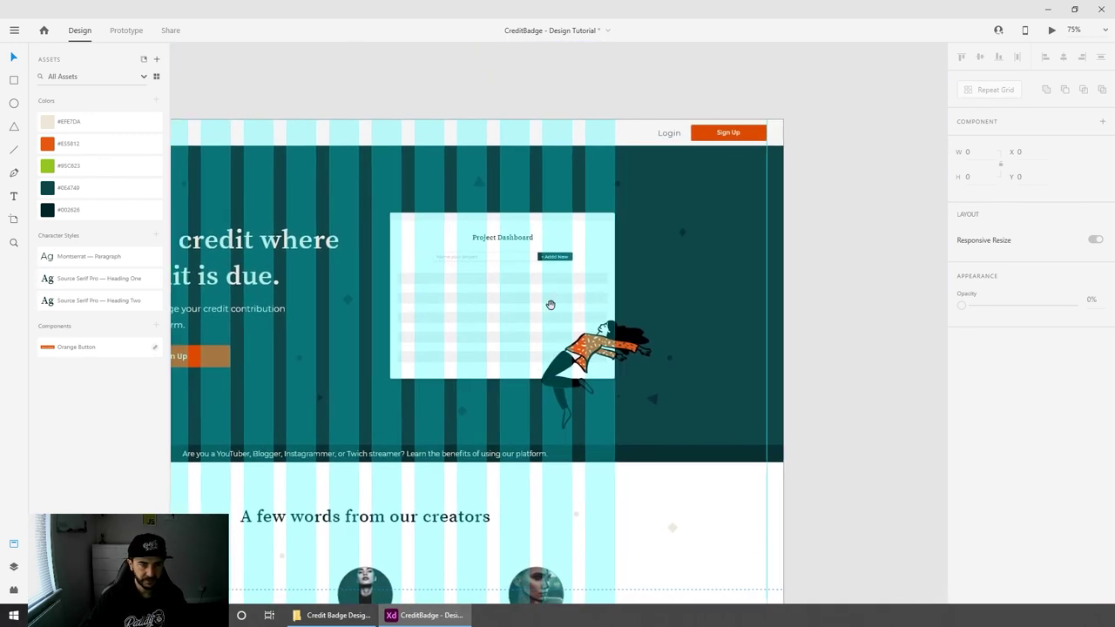
left_click_drag(838, 212, 458, 399)
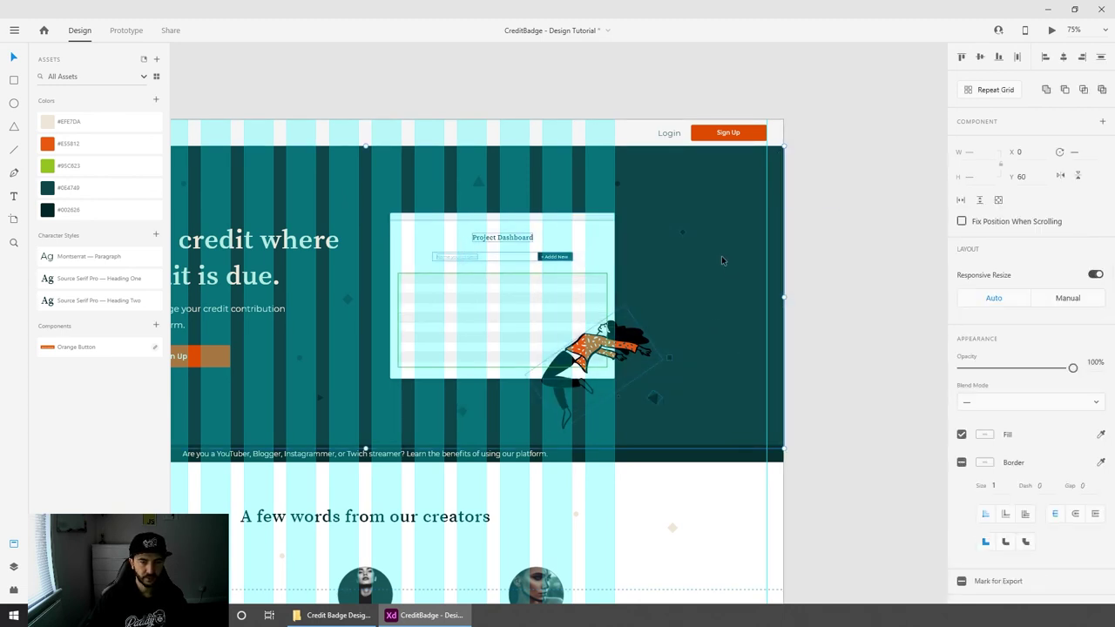
key("ctrl+g")
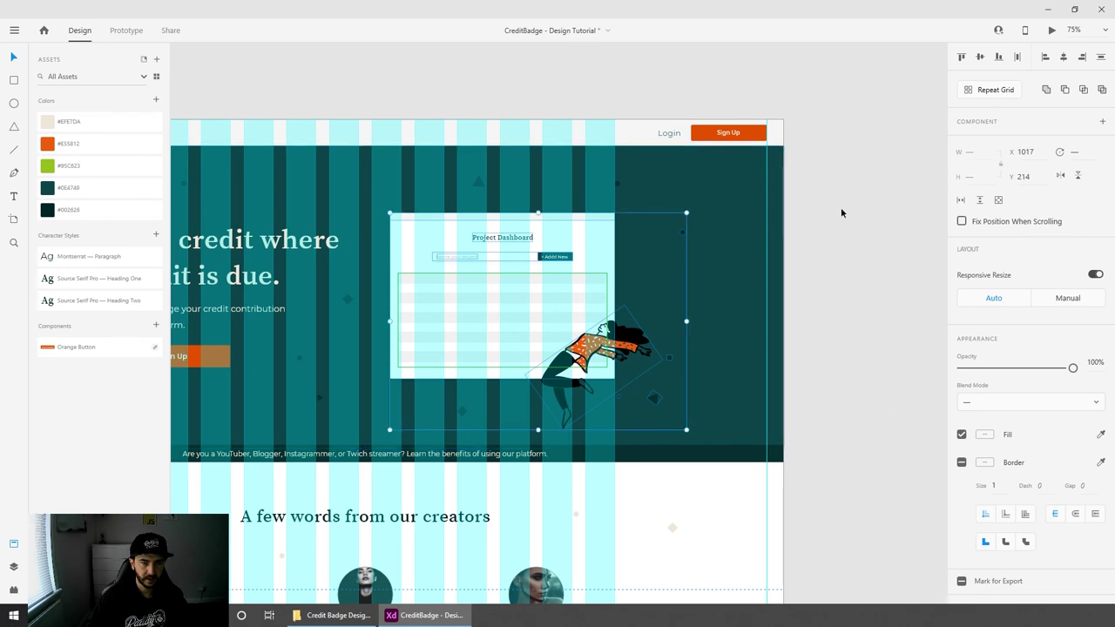
left_click(682, 232, "shift")
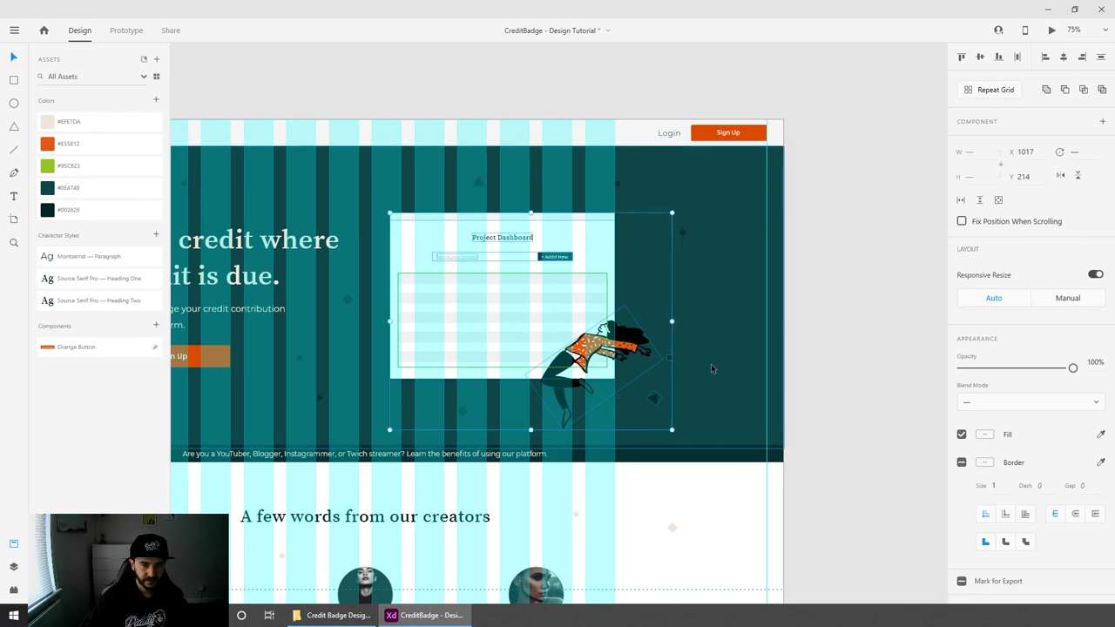
left_click(667, 365, "shift")
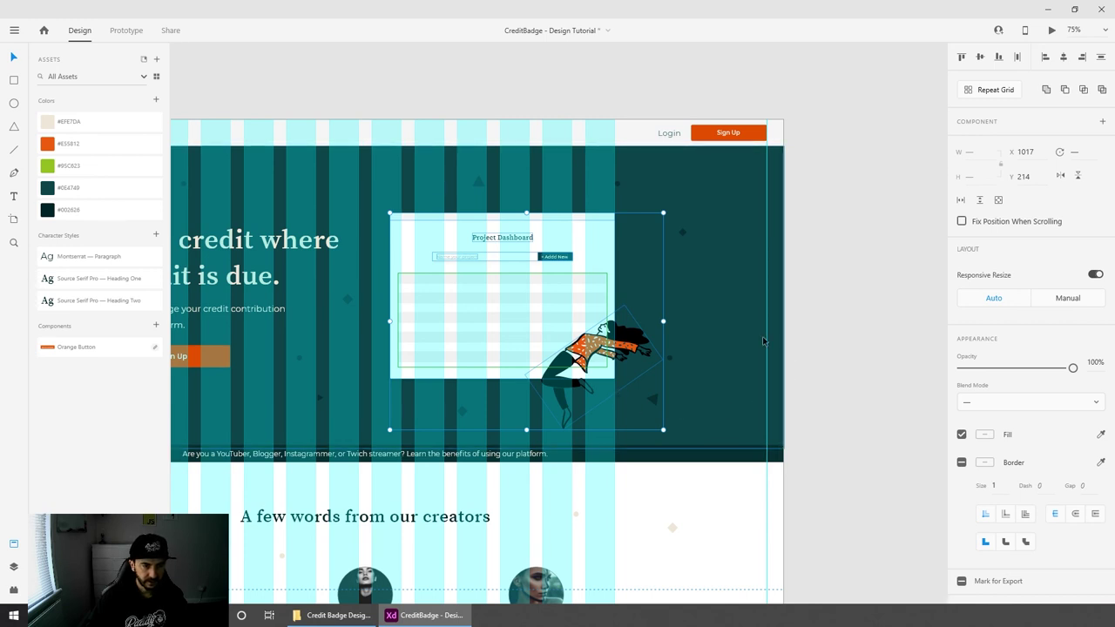
key("ctrl+g")
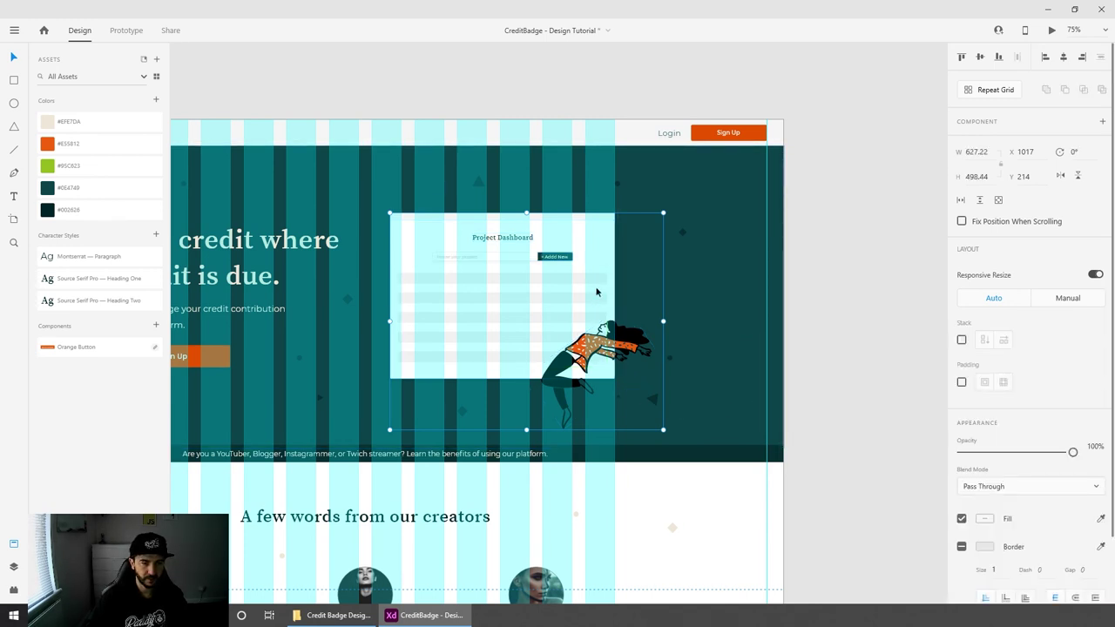
key("ctrl+1")
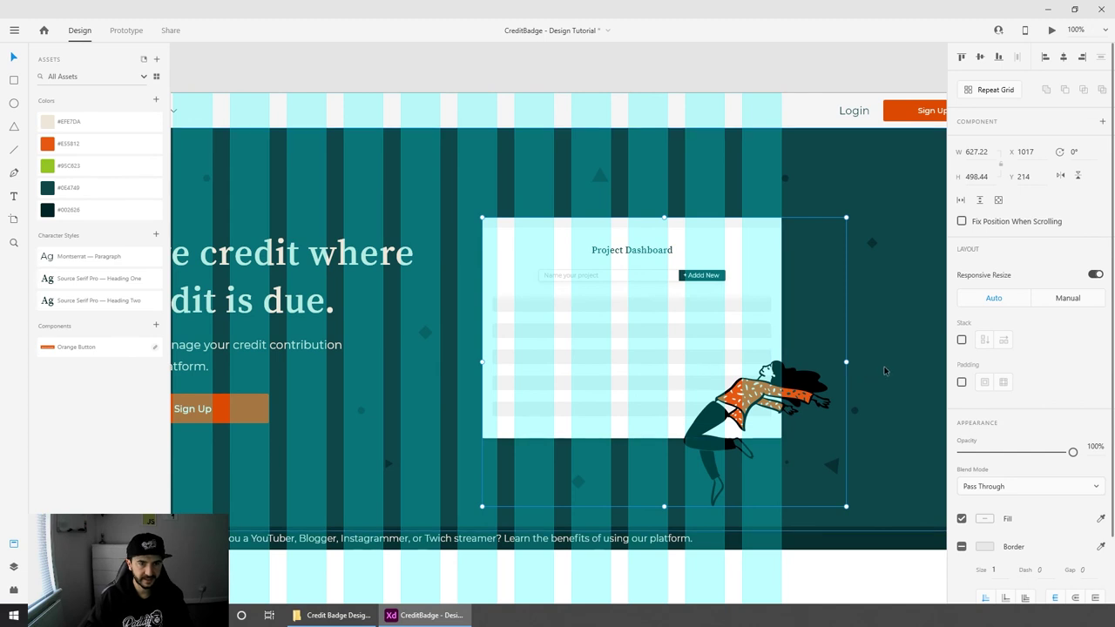
key("ctrl+equal")
key("ctrl+equal")
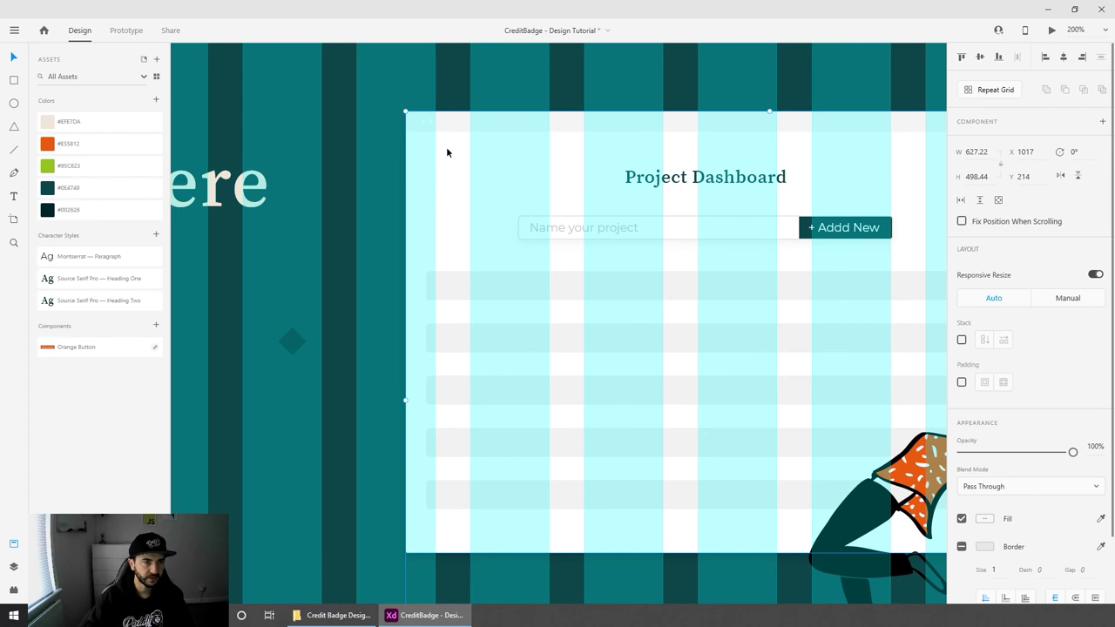
right_click(427, 128)
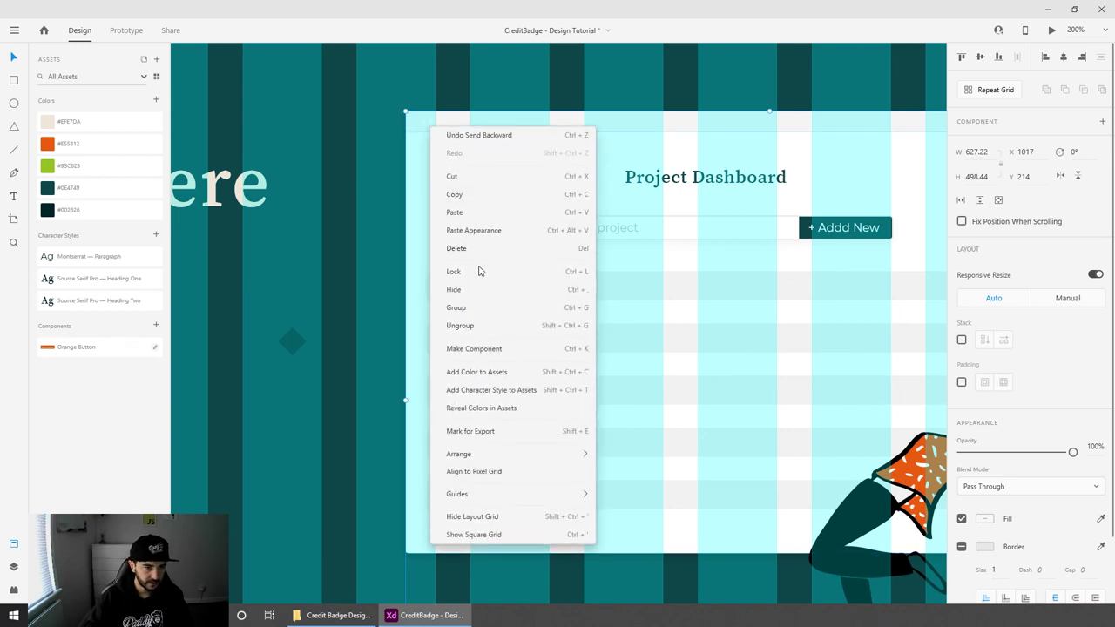
left_click(472, 325)
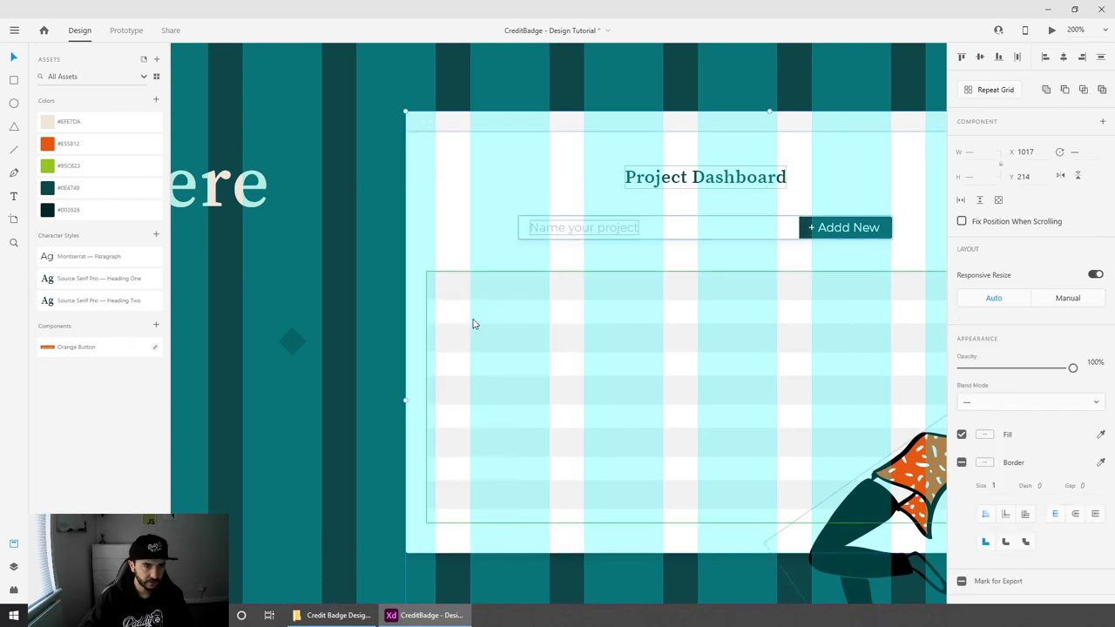
right_click(456, 154)
left_click(498, 180)
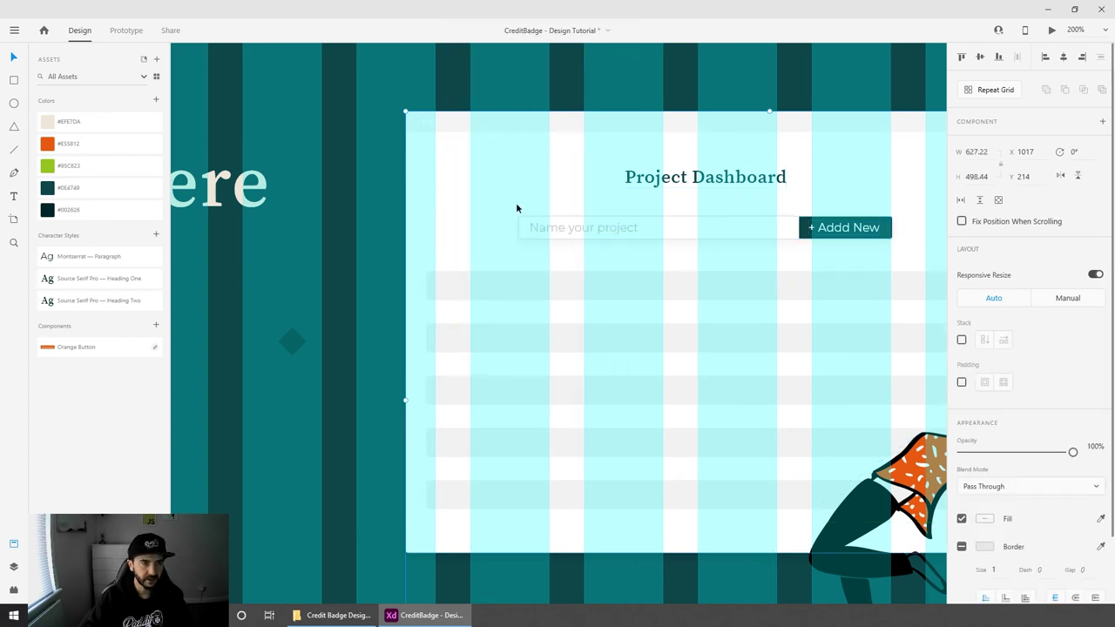
key("ctrl+minus")
key("ctrl+minus")
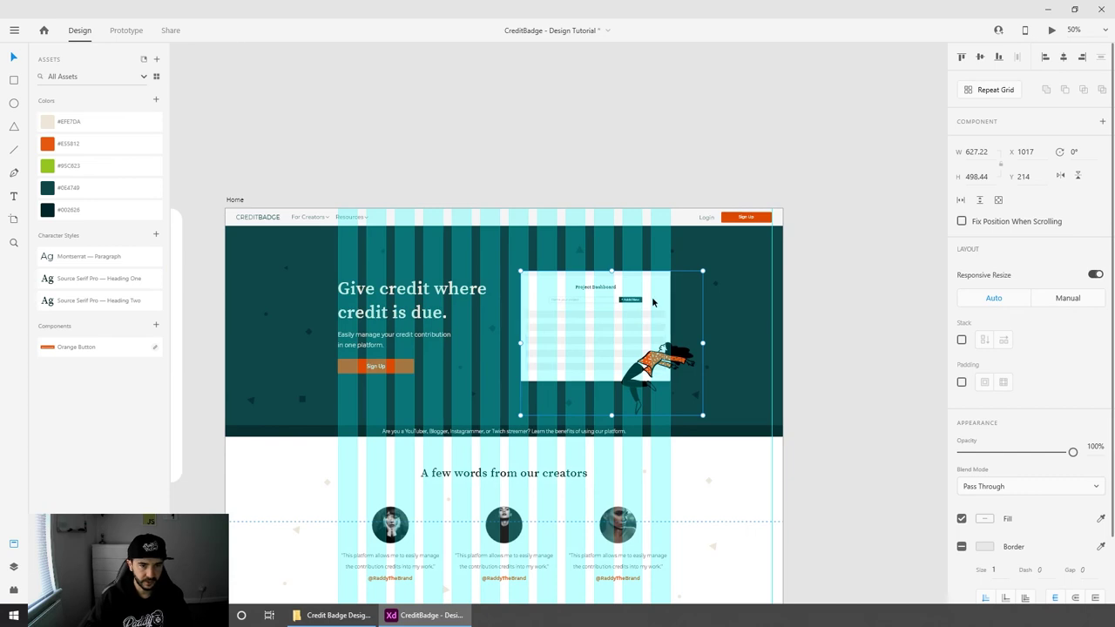
Step: Paste the dashboard group beside the 'It's simple as taking notes' text at X 1014, Y 2612
scroll(659, 478, "down", 15)
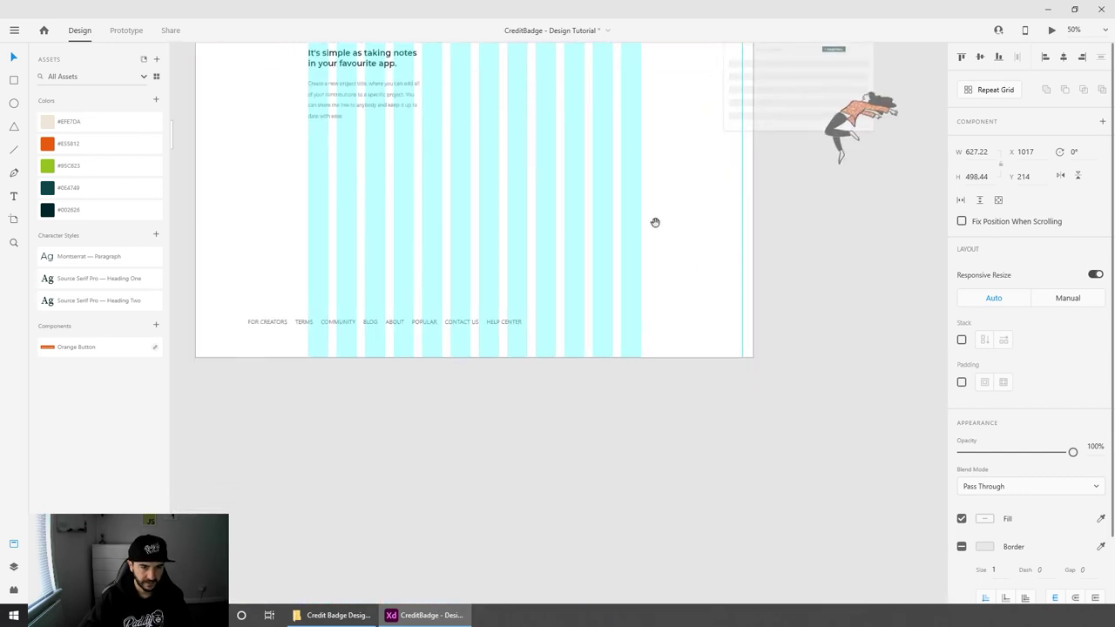
left_click_drag(655, 222, 731, 549)
key("Delete")
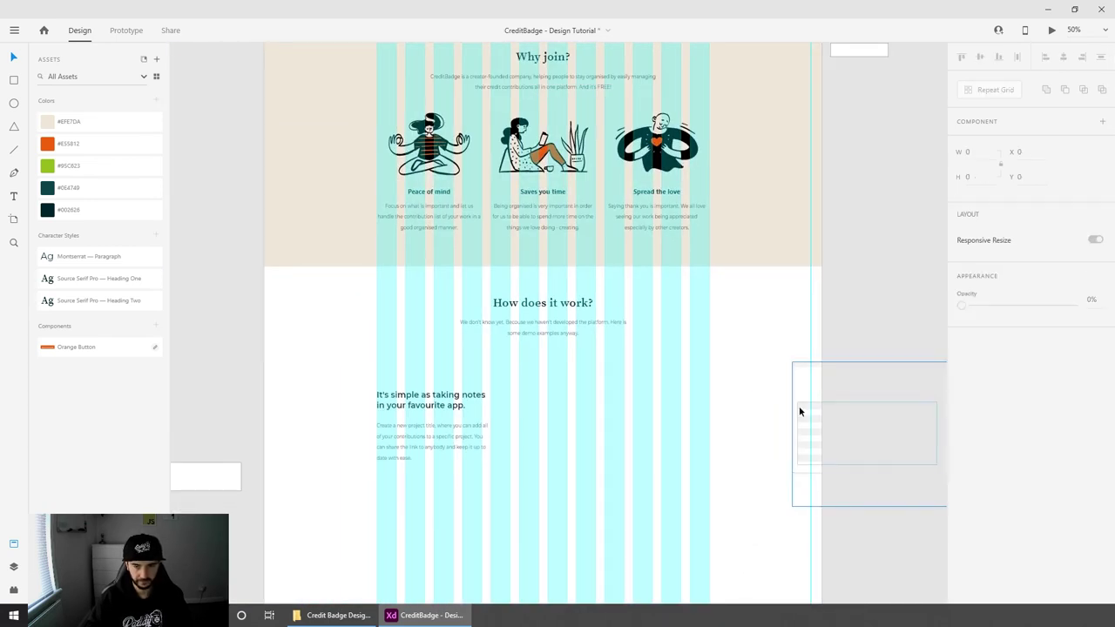
key("ctrl+v")
left_click_drag(556, 317, 650, 460)
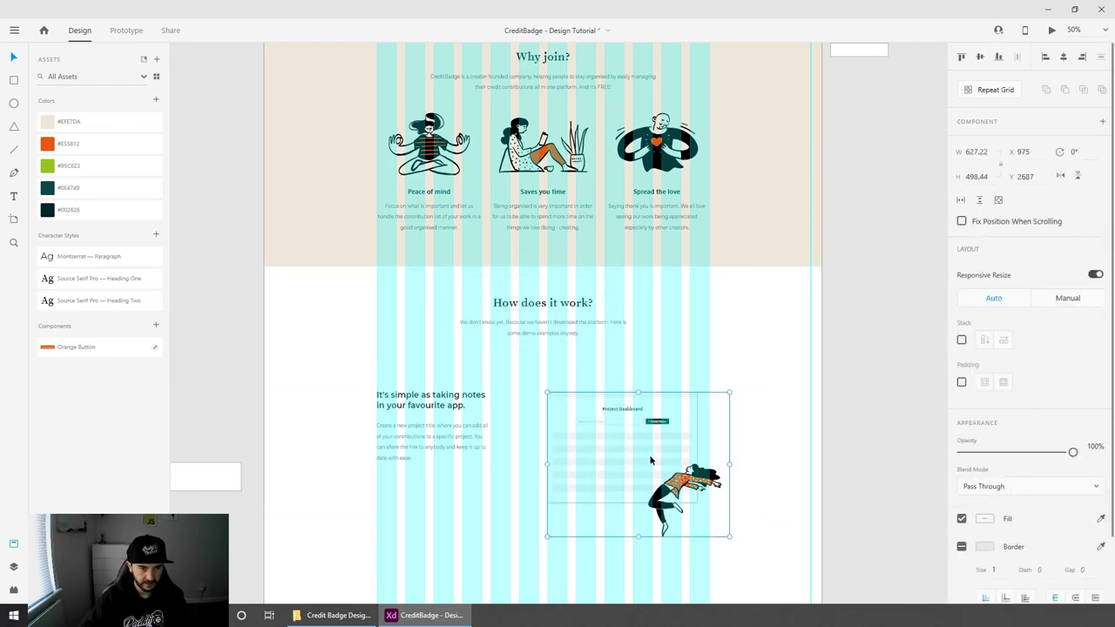
scroll(650, 460, "up", 5)
left_click_drag(750, 387, 772, 344)
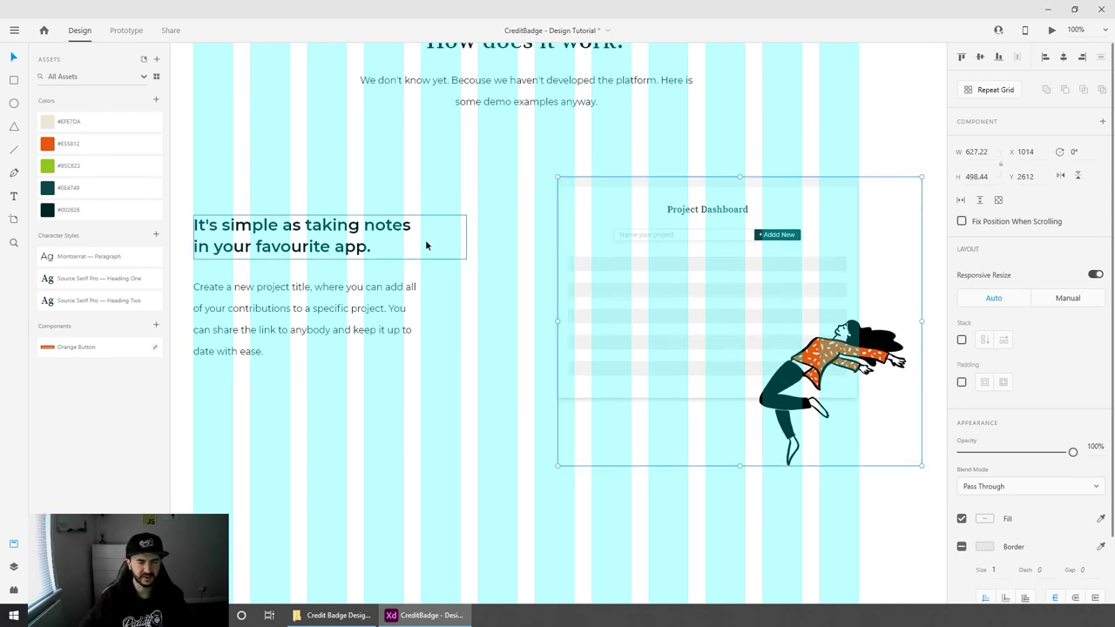
Step: Nudge the dashboard group into alignment at X 1016, Y 2610
key("Right")
key("Right")
key("Up")
key("Up")
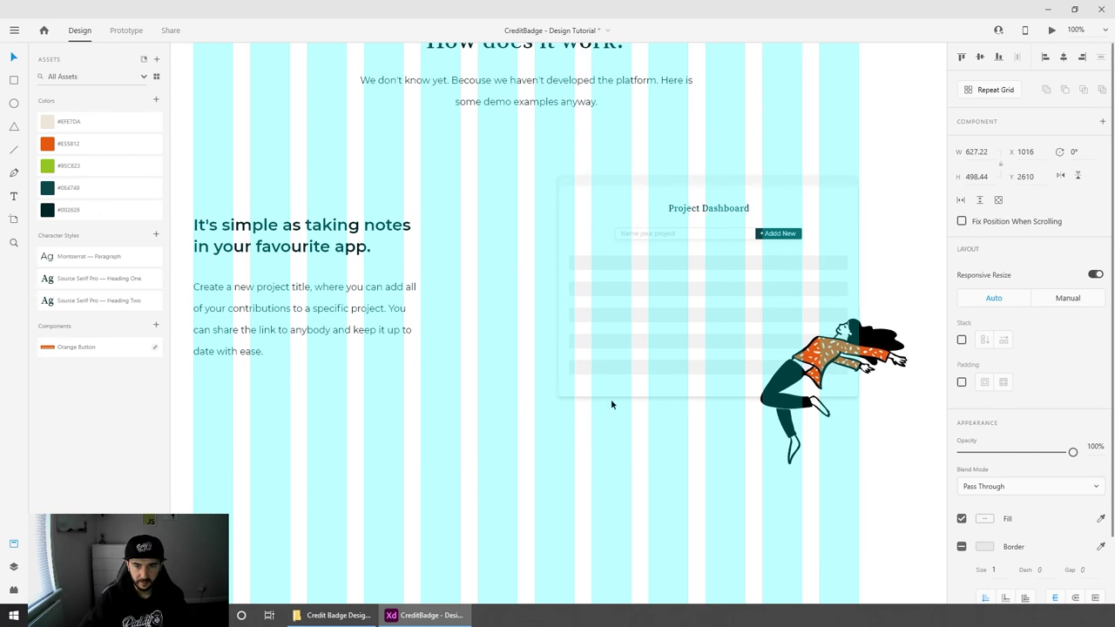
key("Right")
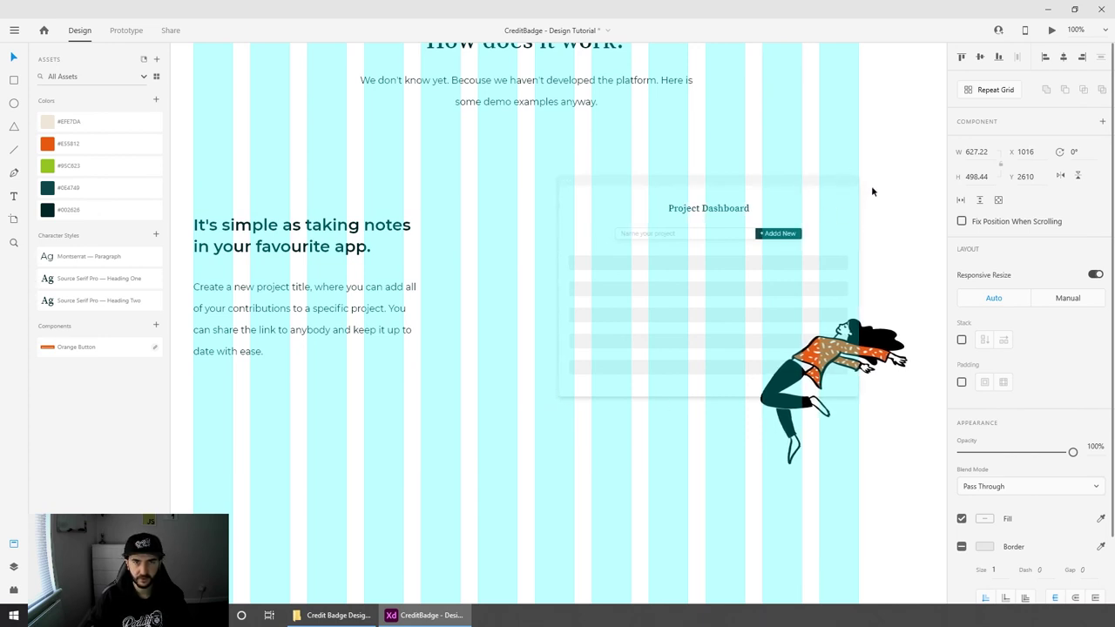
key("Left")
Step: Hide the layout grid and delete the leaning illustration
left_click(896, 527)
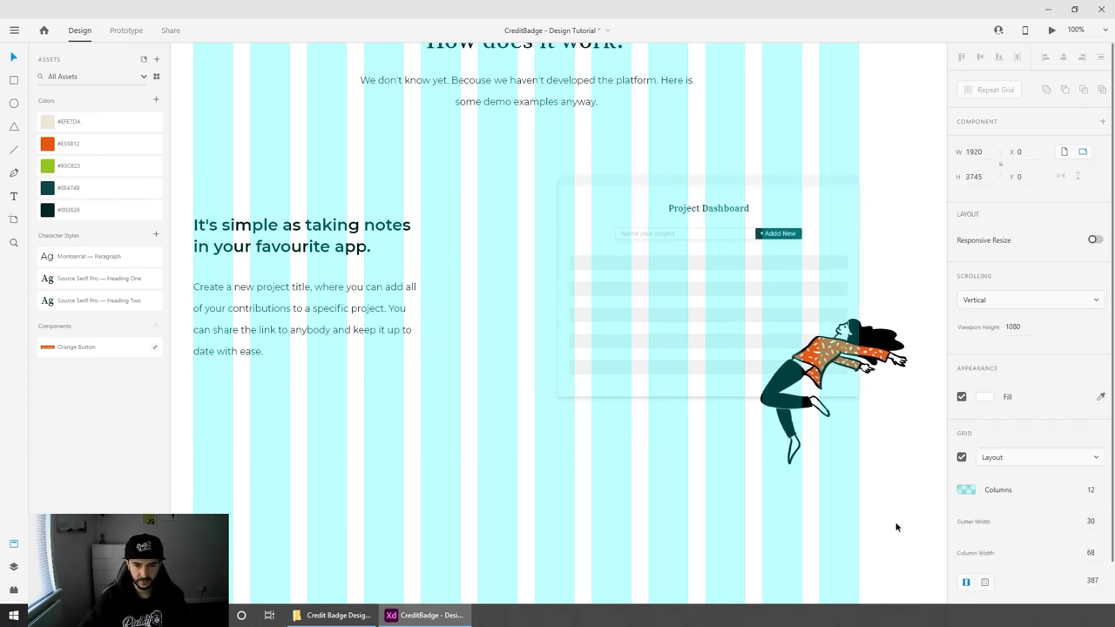
left_click(961, 459)
left_click(800, 375)
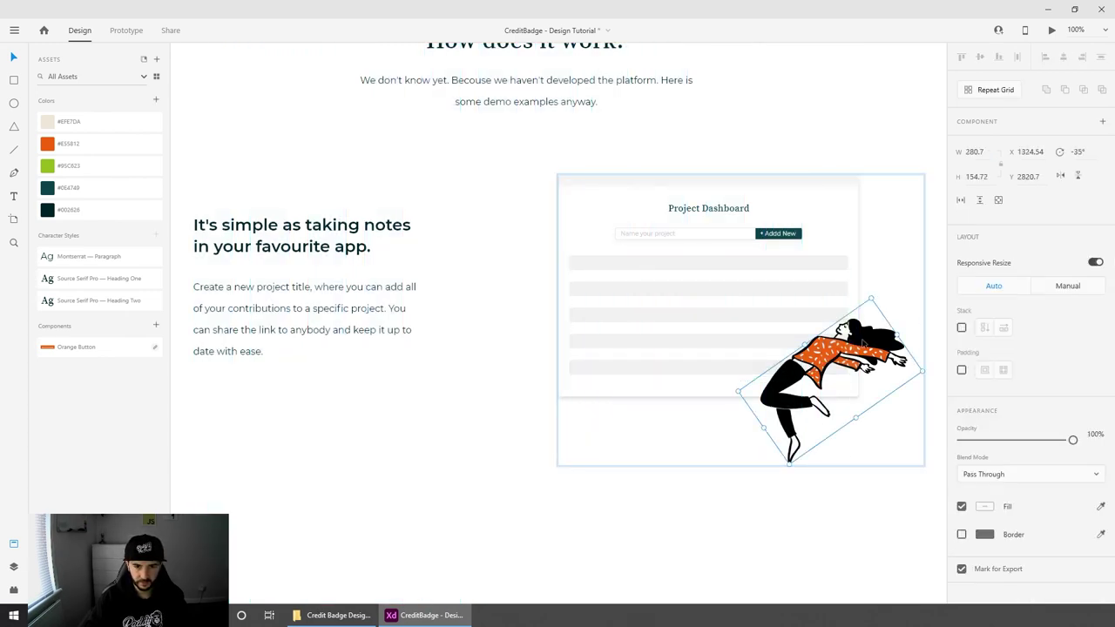
key("Delete")
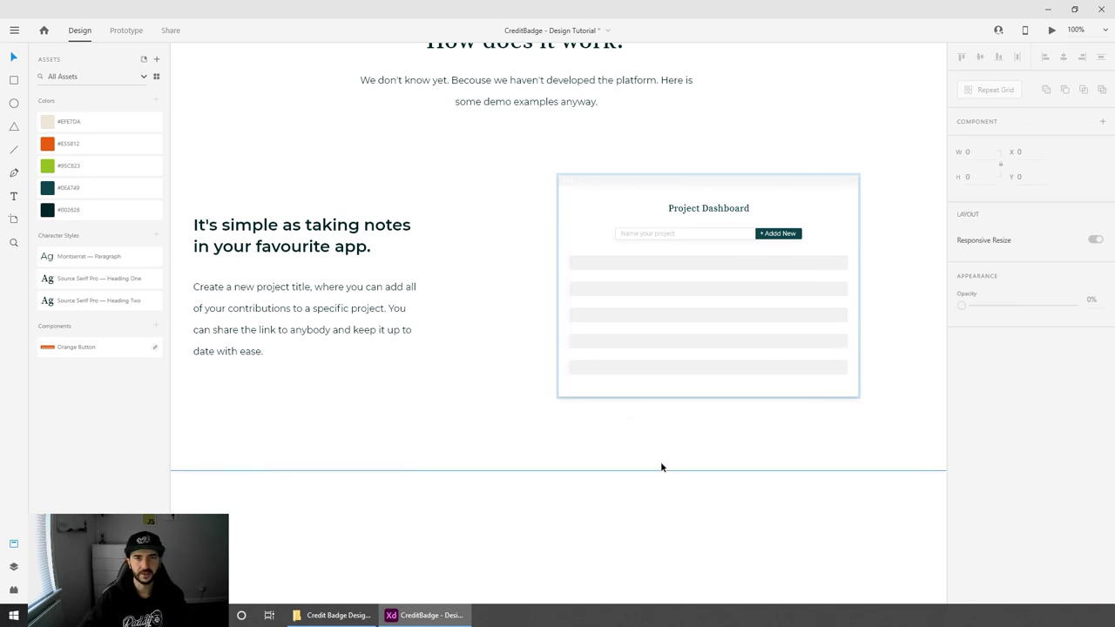
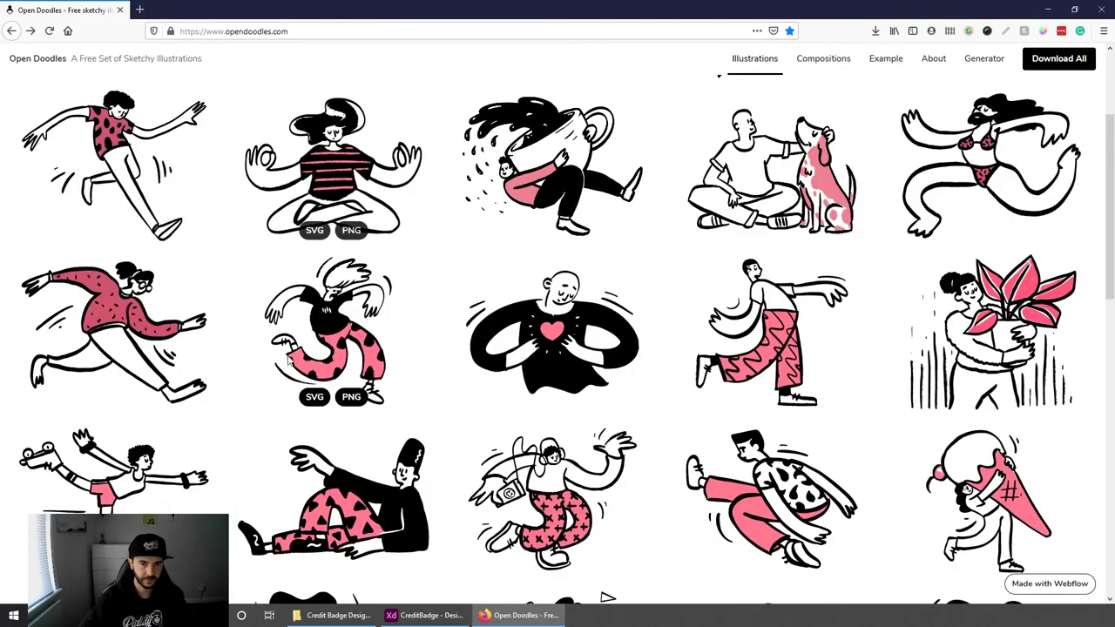
Step: Find the running figure doodle in Open Doodles and open it as groovy.svg, moving the browser aside
scroll(312, 346, "down", 3)
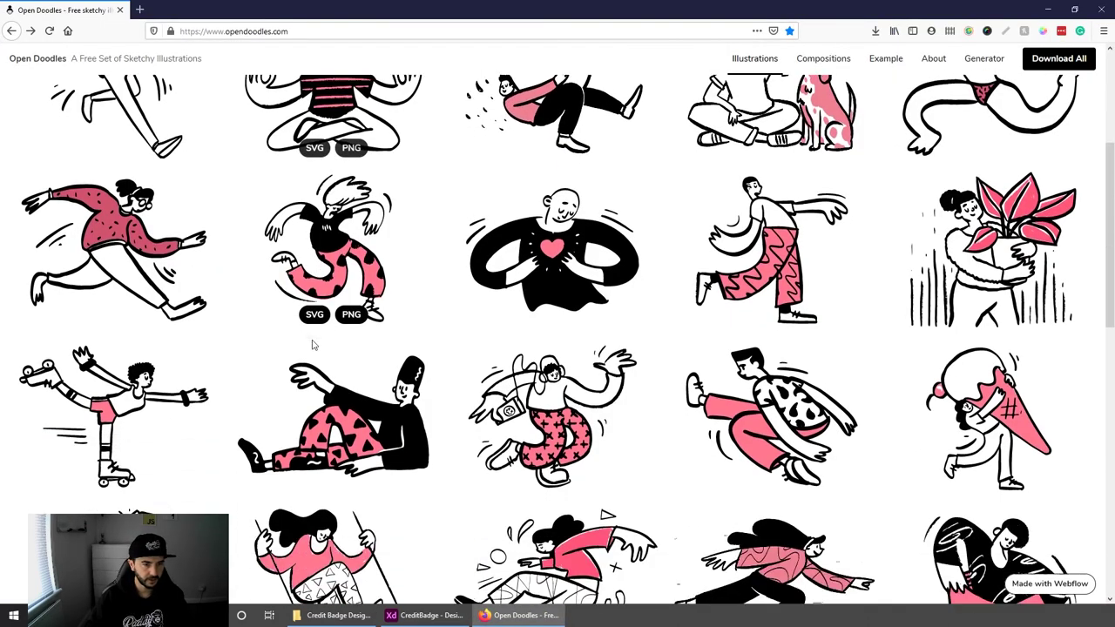
scroll(312, 346, "down", 5)
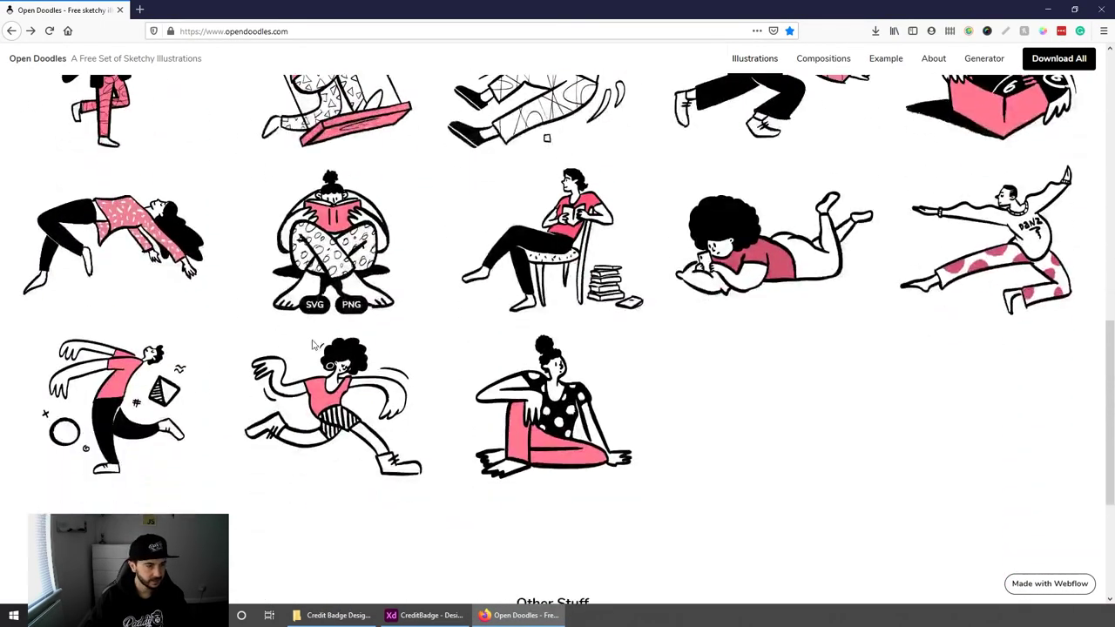
scroll(312, 346, "up", 4)
scroll(313, 345, "up", 2)
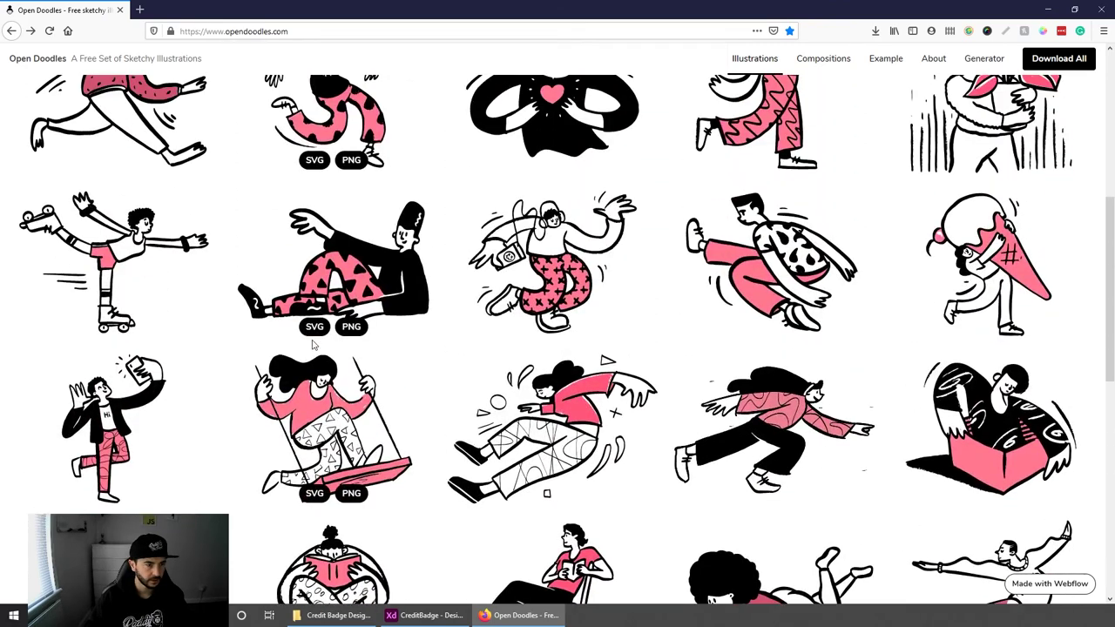
scroll(314, 345, "up", 3)
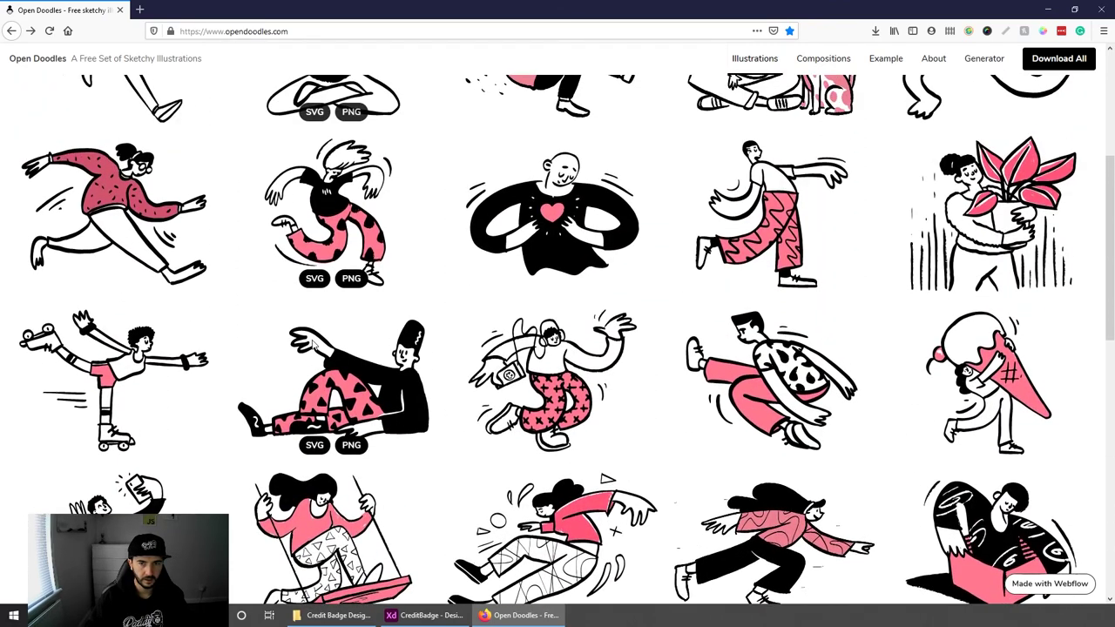
scroll(313, 344, "up", 4)
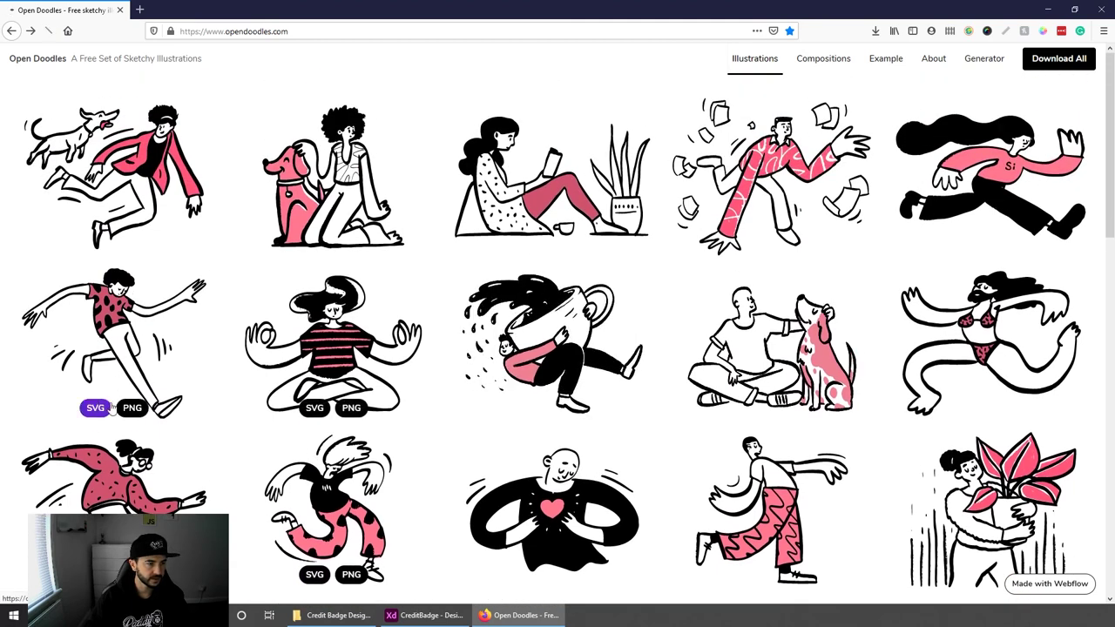
left_click(95, 407)
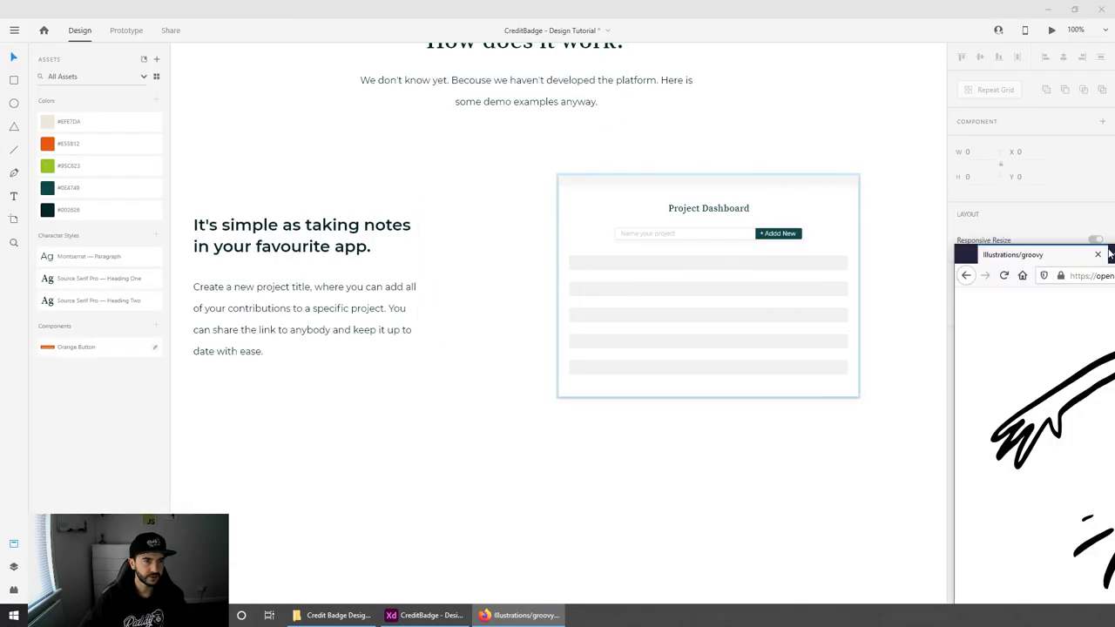
left_click_drag(1109, 252, 1114, 262)
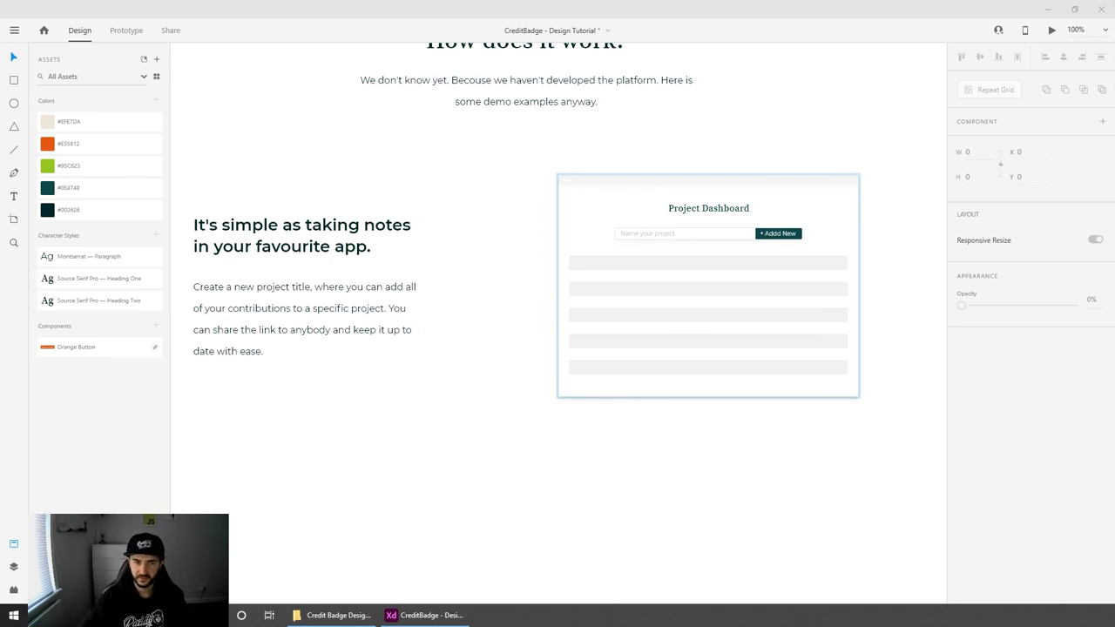
Step: Drop groovy.svg over the dashboard area and shrink it to about 352 by 288
left_click_drag(1114, 261, 640, 507)
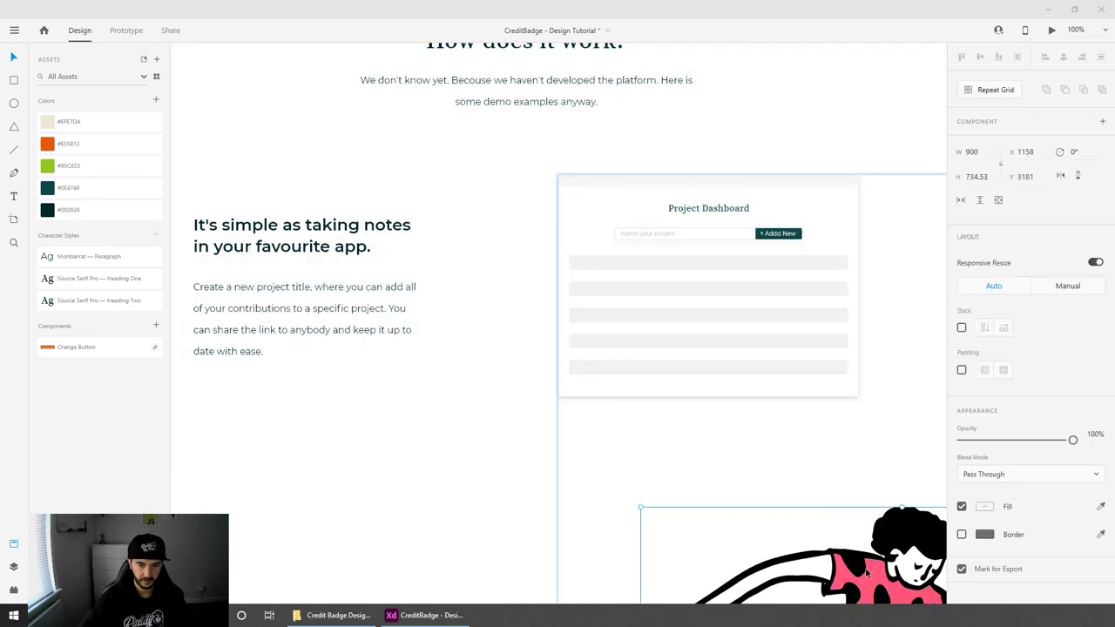
left_click_drag(867, 572, 571, 242)
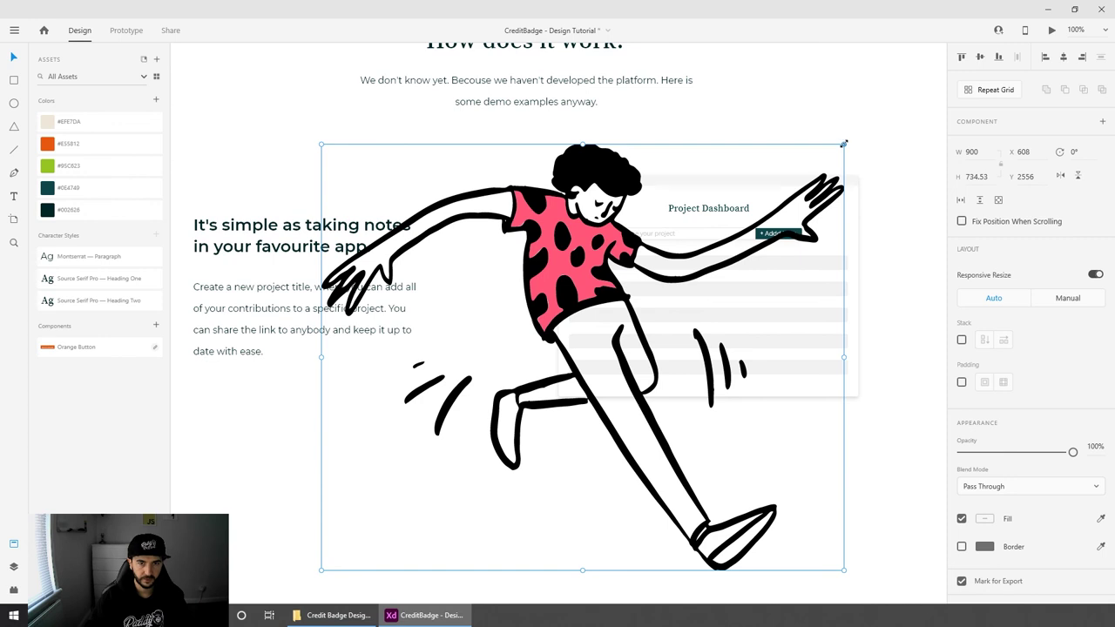
left_click_drag(843, 143, 628, 307)
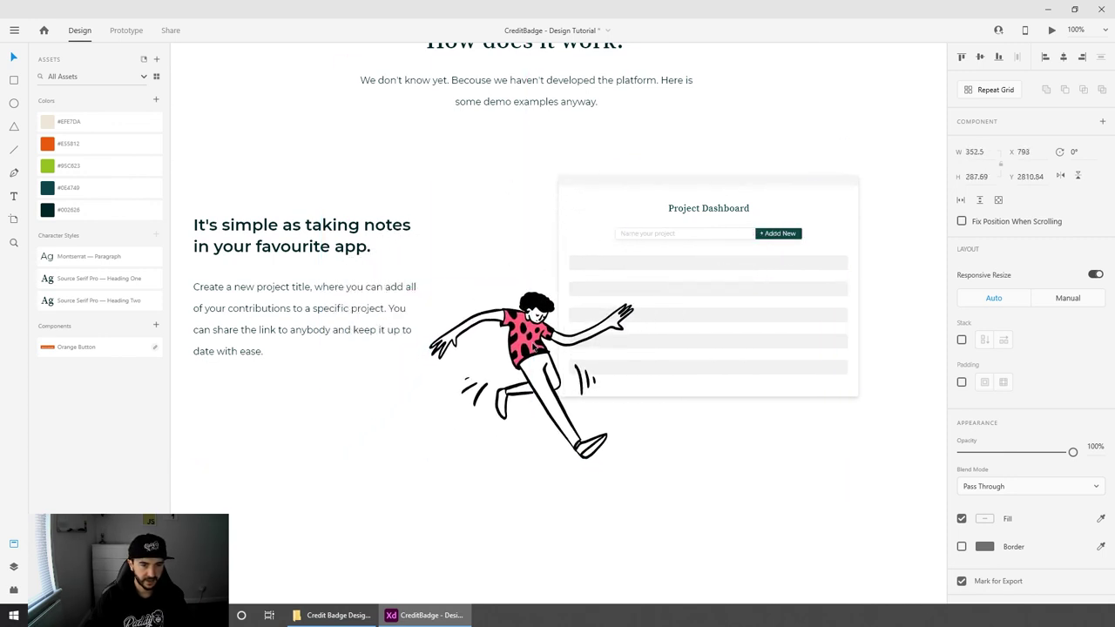
left_click_drag(534, 346, 539, 352)
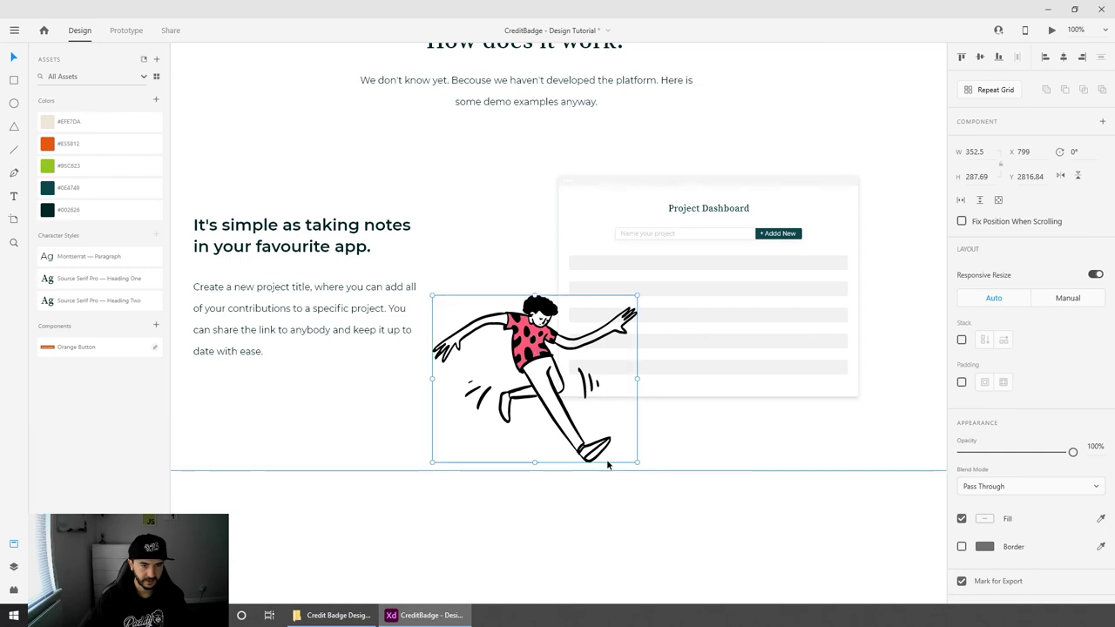
Step: Recolour the doodle's pink shirt to orange #E55812
double_click(526, 345)
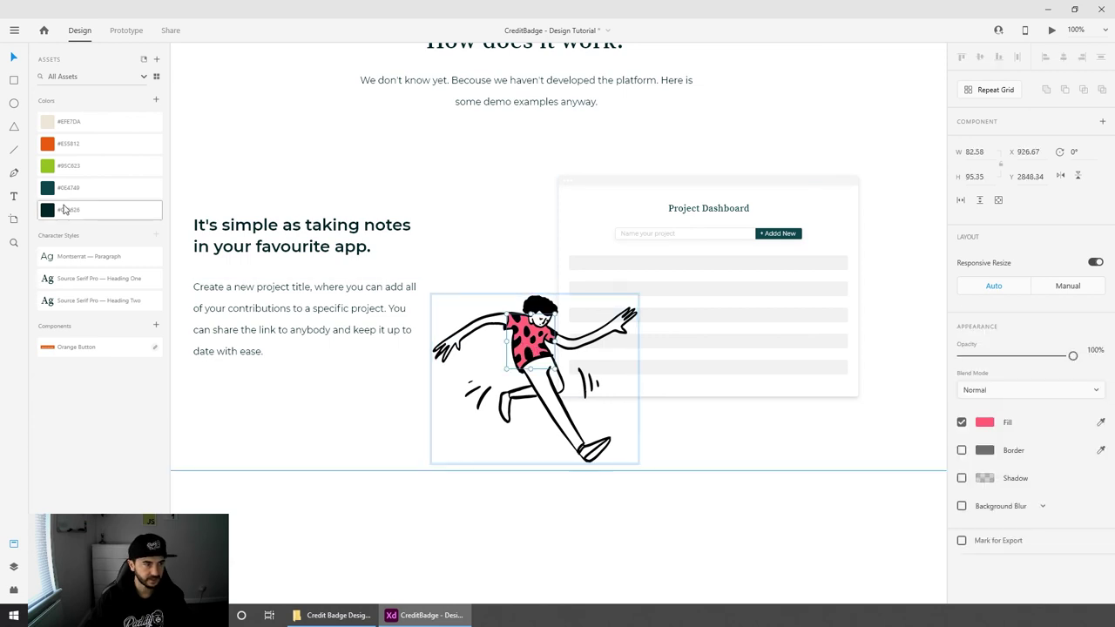
left_click(66, 145)
left_click(423, 526)
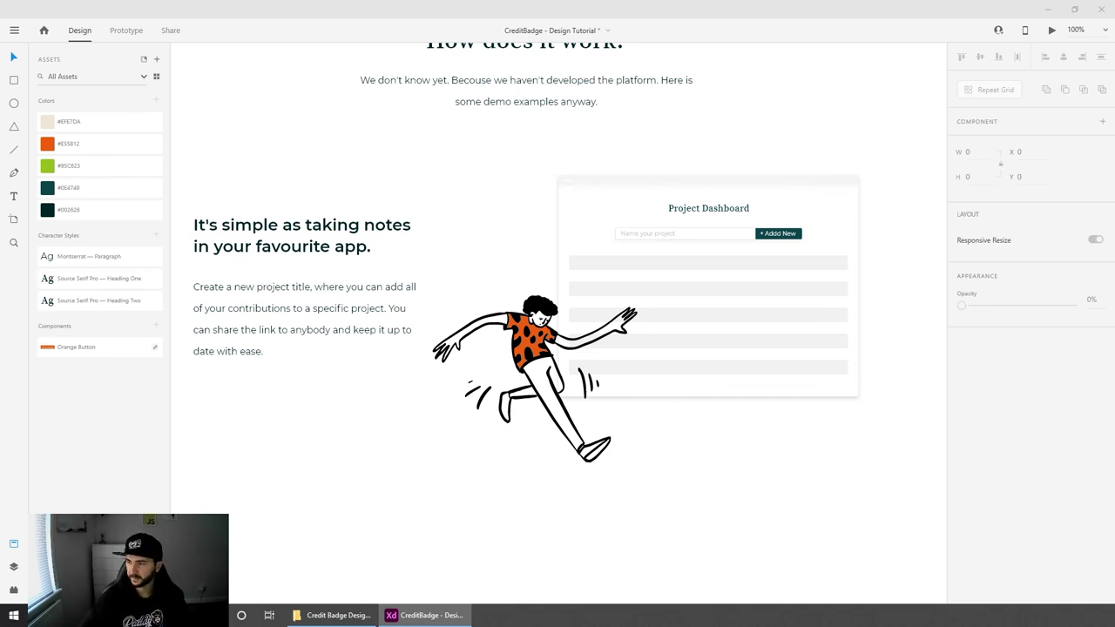
Step: Nudge the doodle slightly right and up within the section, then zoom out
left_click_drag(722, 450, 742, 481)
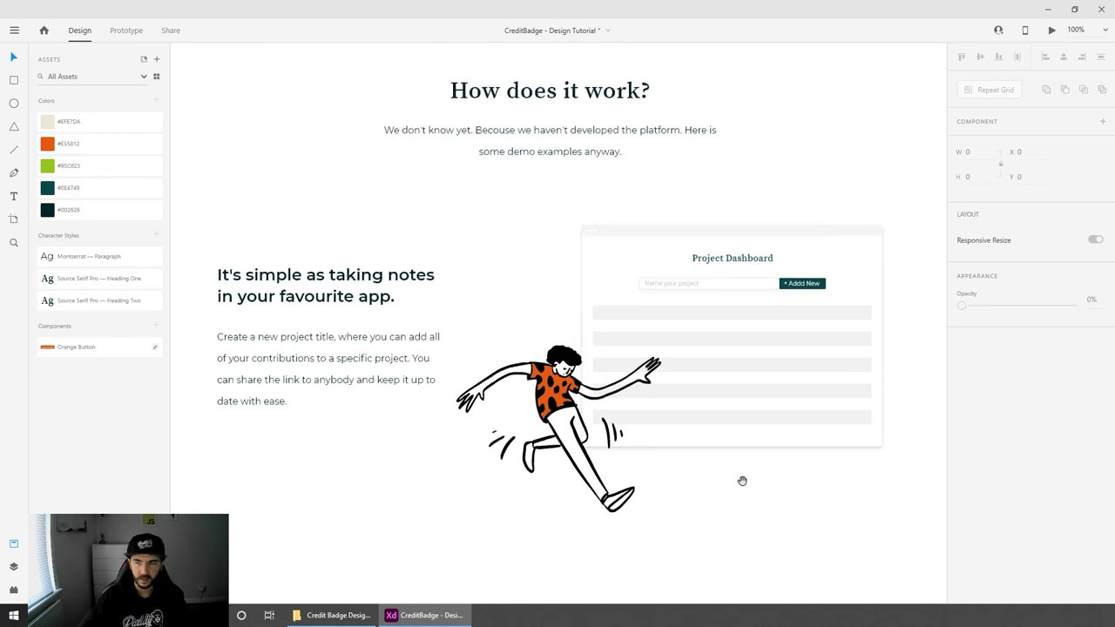
left_click(742, 481)
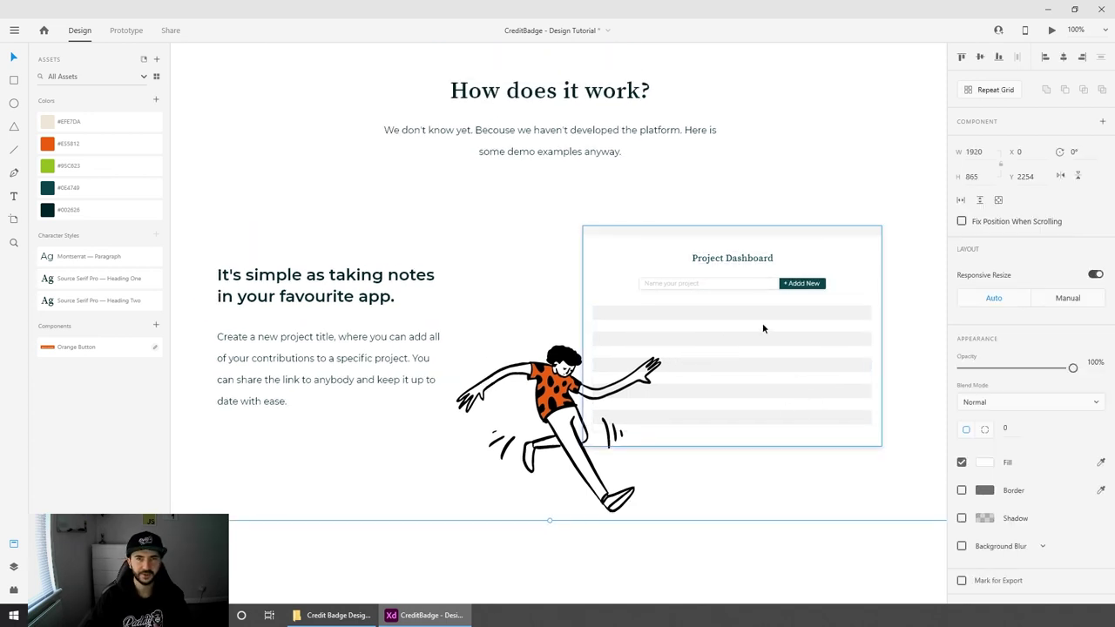
left_click(560, 388)
left_click_drag(560, 389, 566, 385)
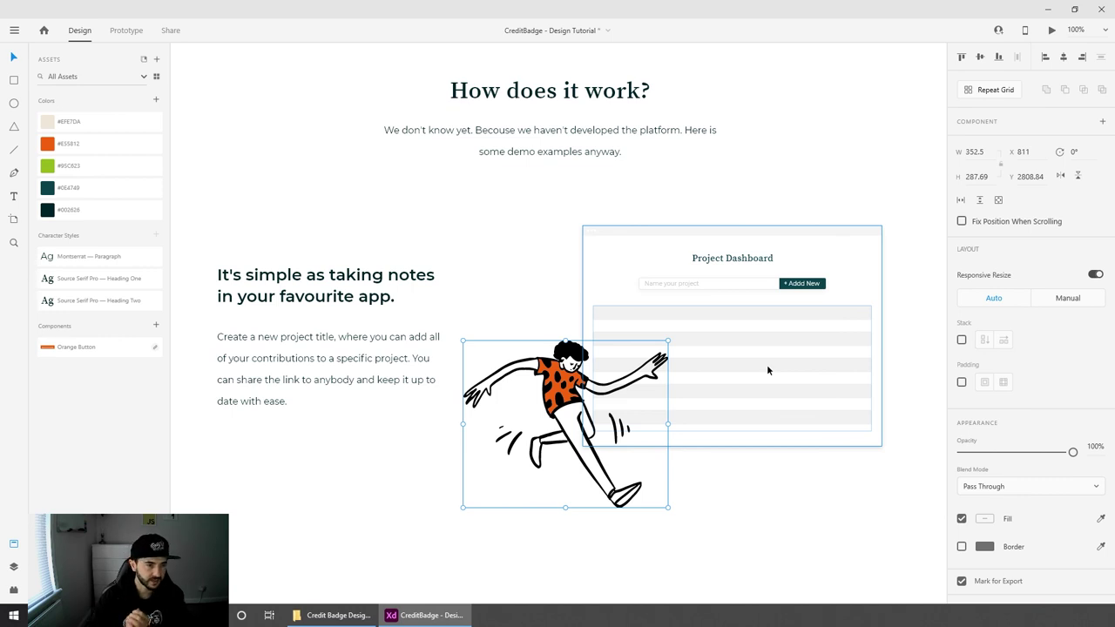
left_click(826, 505)
key("ctrl+minus")
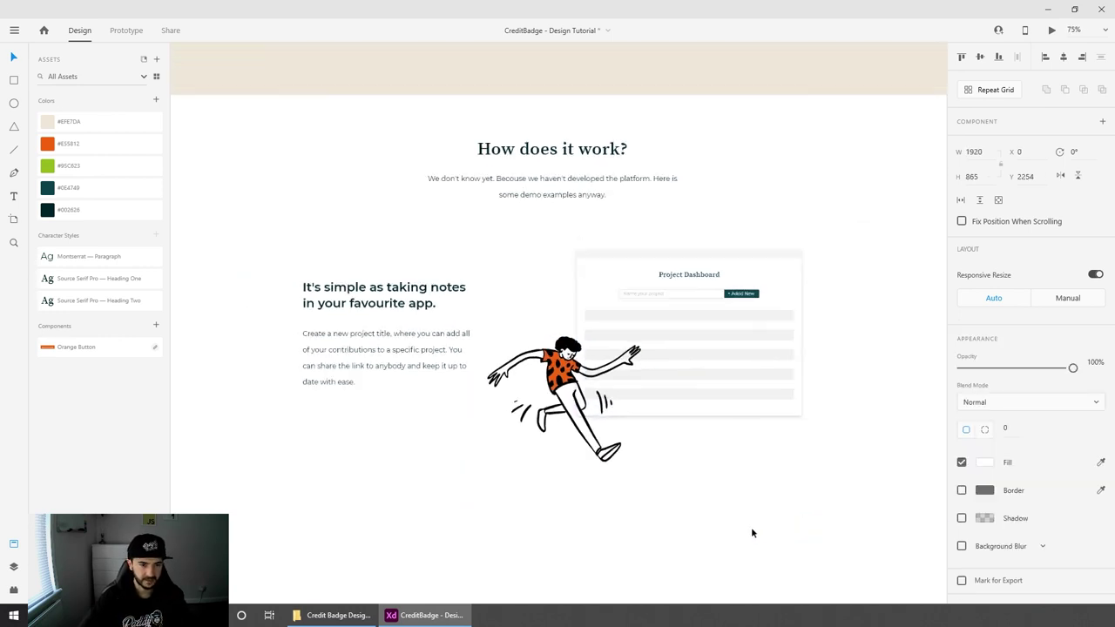
Step: Reposition the white bordered rectangle and make the section background light grey
scroll(686, 301, "down", 3)
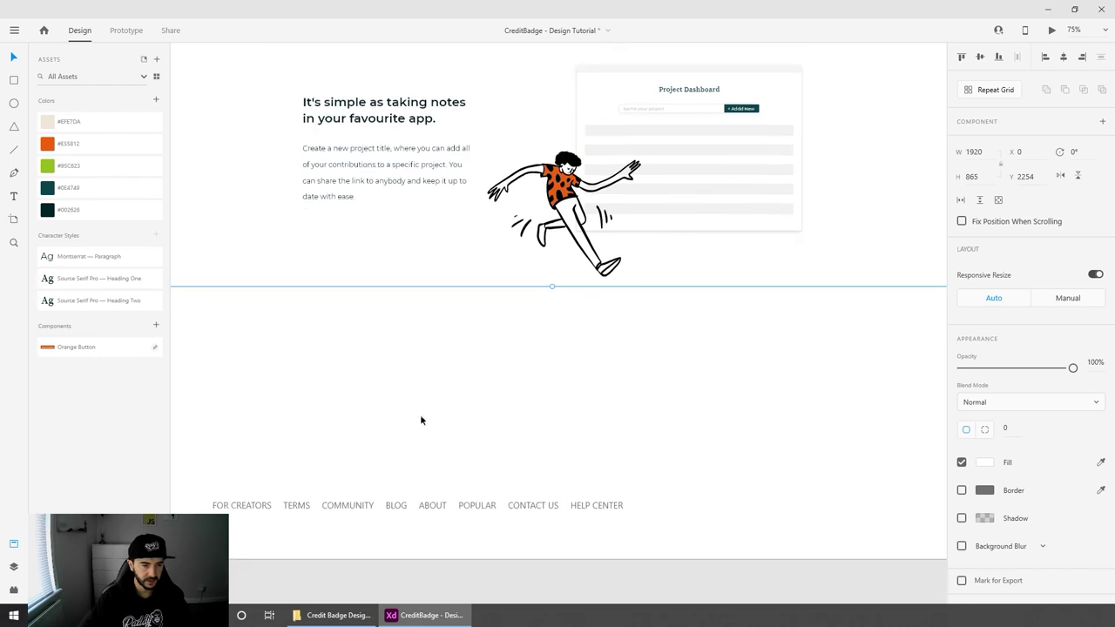
left_click_drag(442, 397, 522, 393)
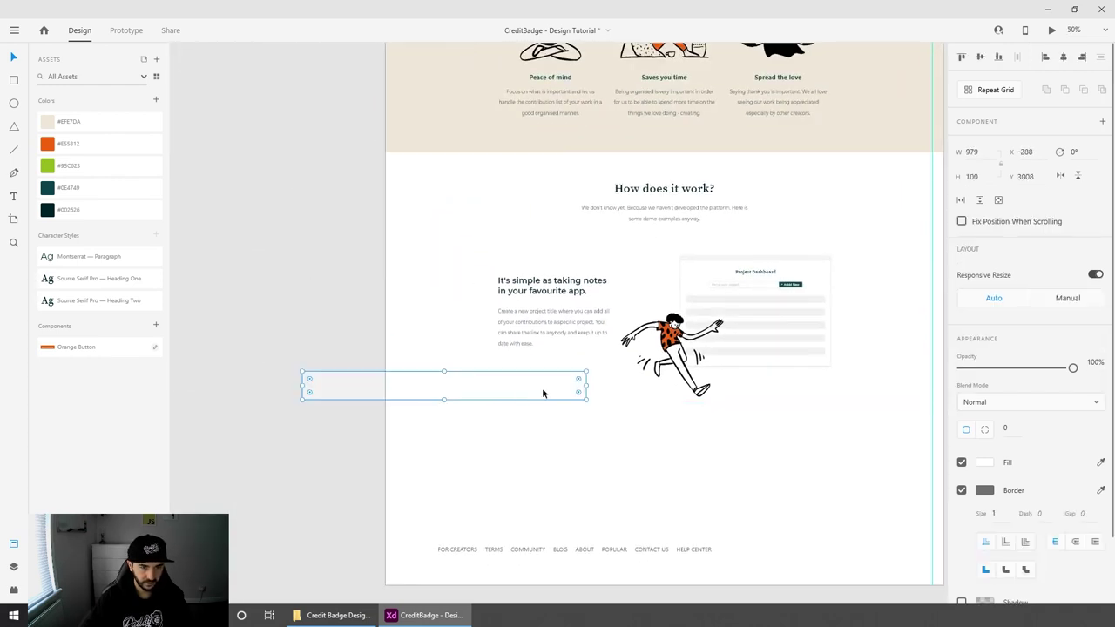
key("Down")
key("Down")
key("Down")
key("Down")
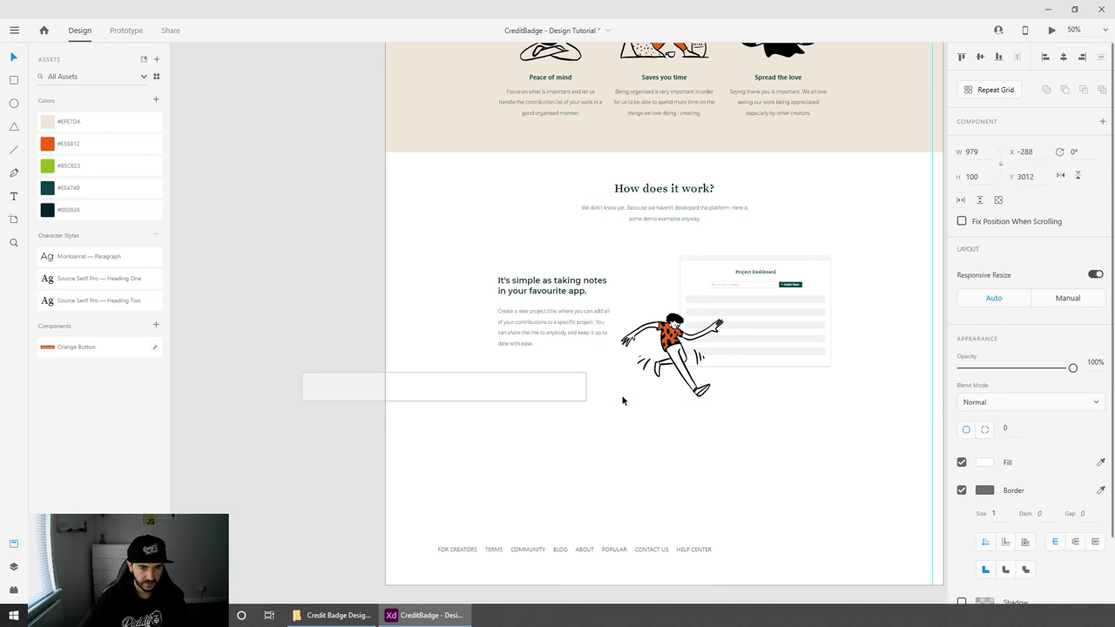
key("ctrl+1")
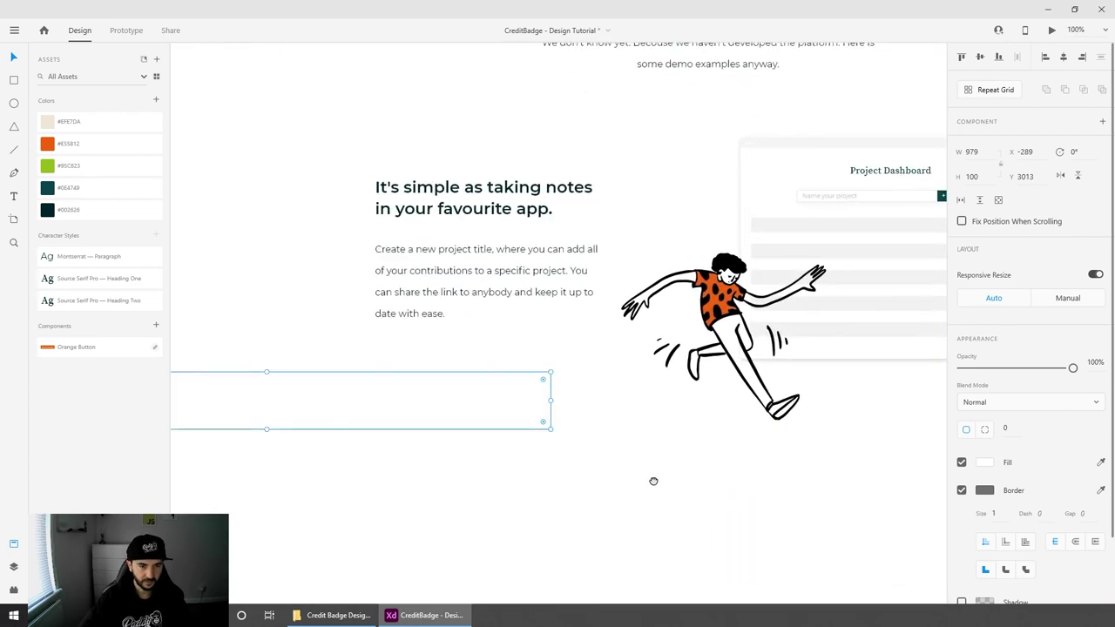
left_click(619, 411)
left_click(984, 463)
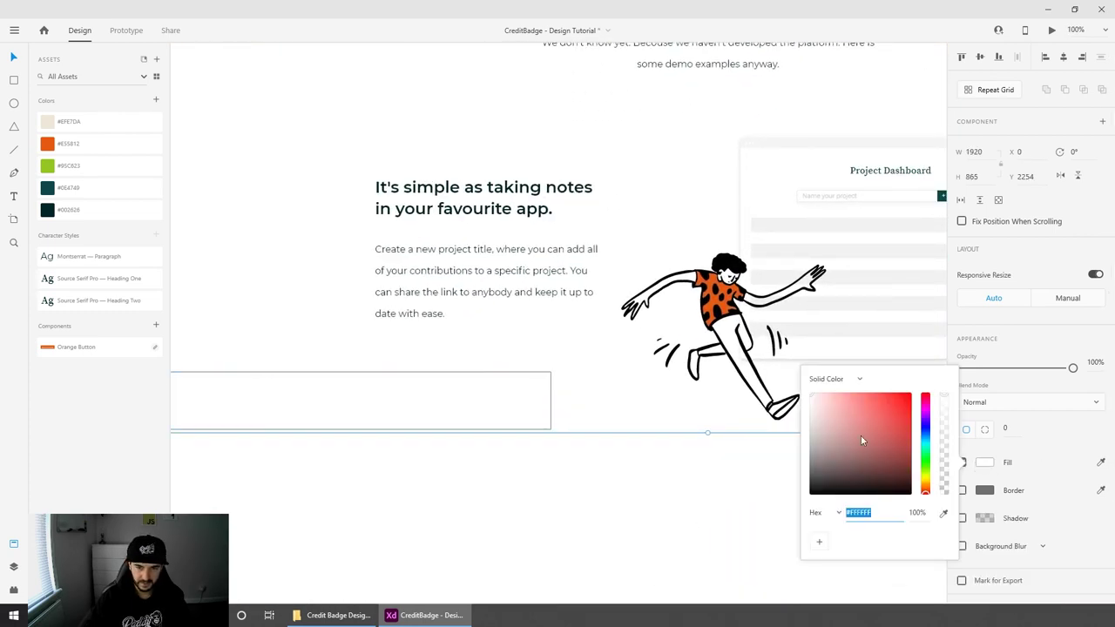
left_click(811, 404)
key("Escape")
left_click(468, 404)
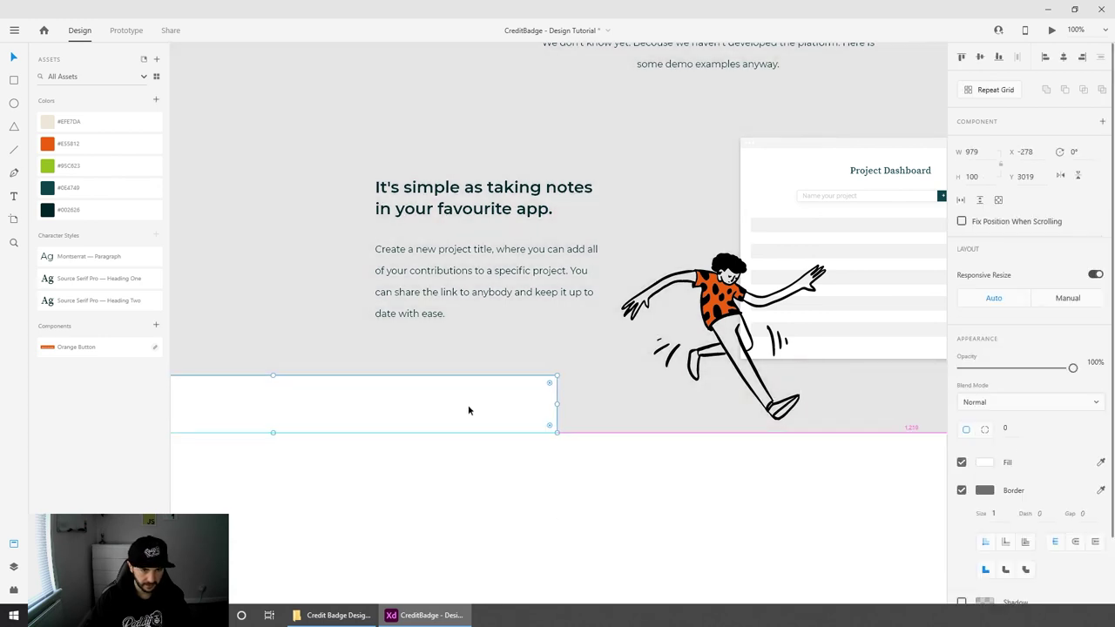
left_click(705, 507)
Step: Group the heading and paragraph and centre them vertically against the Project Dashboard card
scroll(705, 507, "right", 3)
scroll(706, 508, "up", 1)
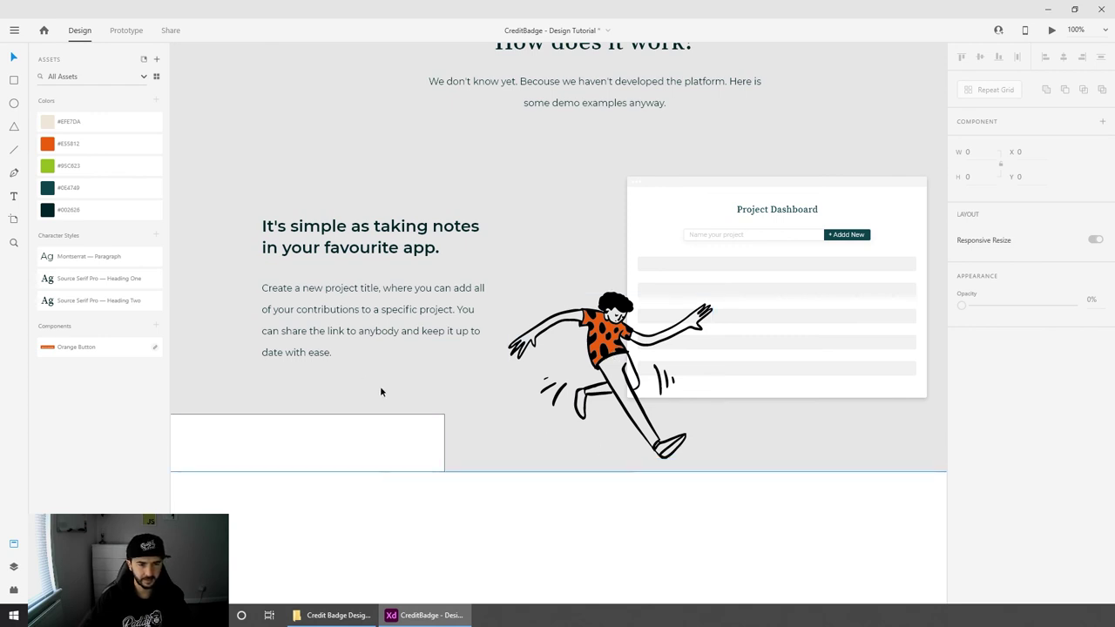
left_click(392, 239)
left_click(430, 312, "shift")
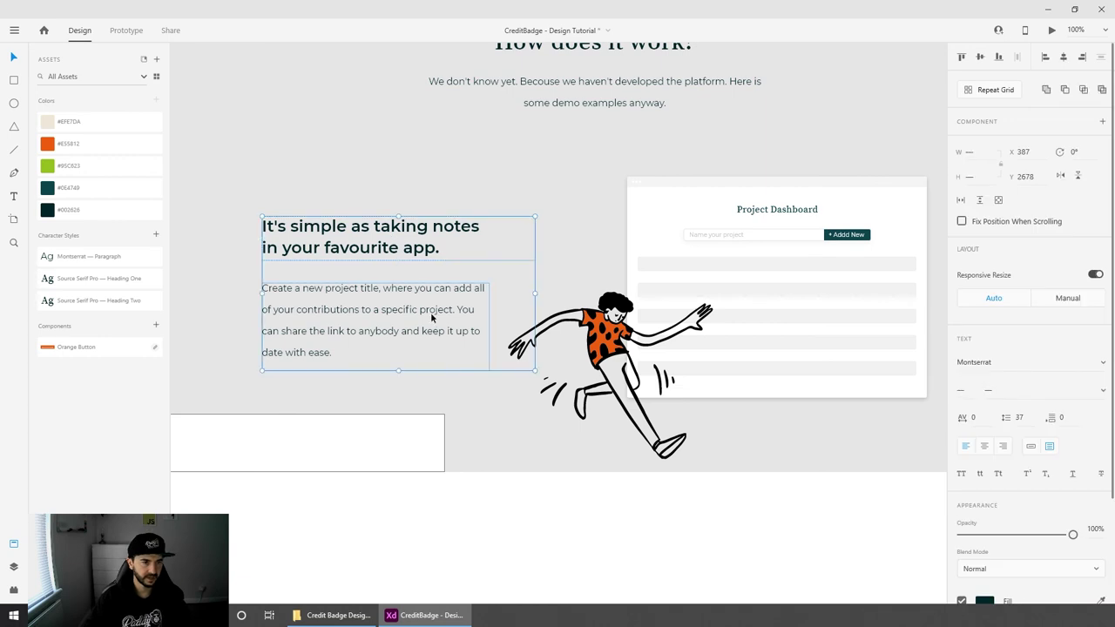
key("ctrl+g")
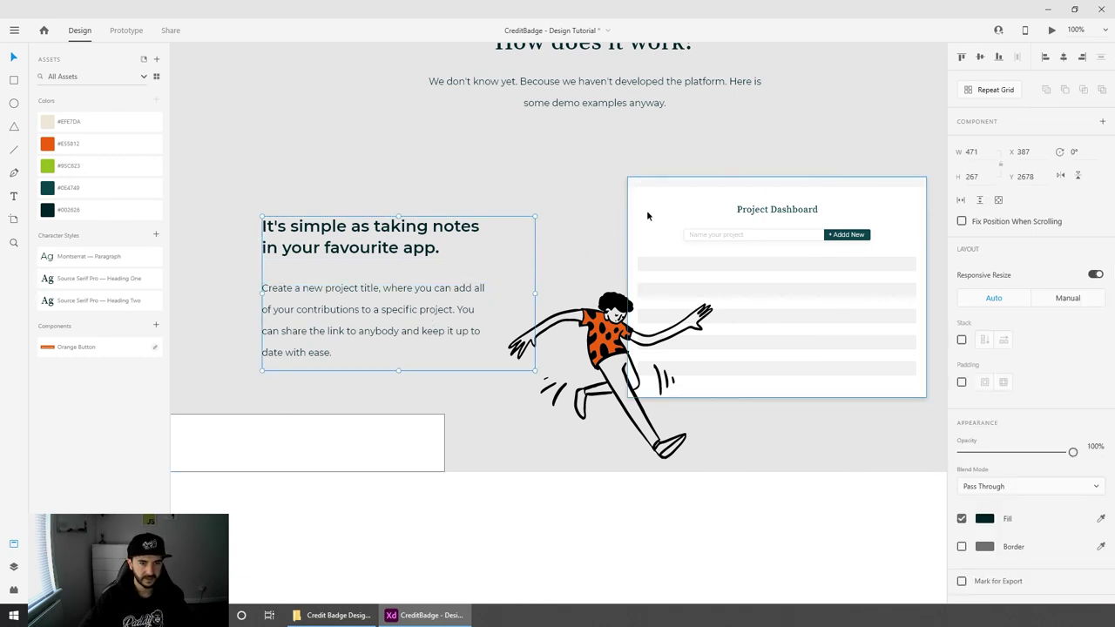
key("Escape")
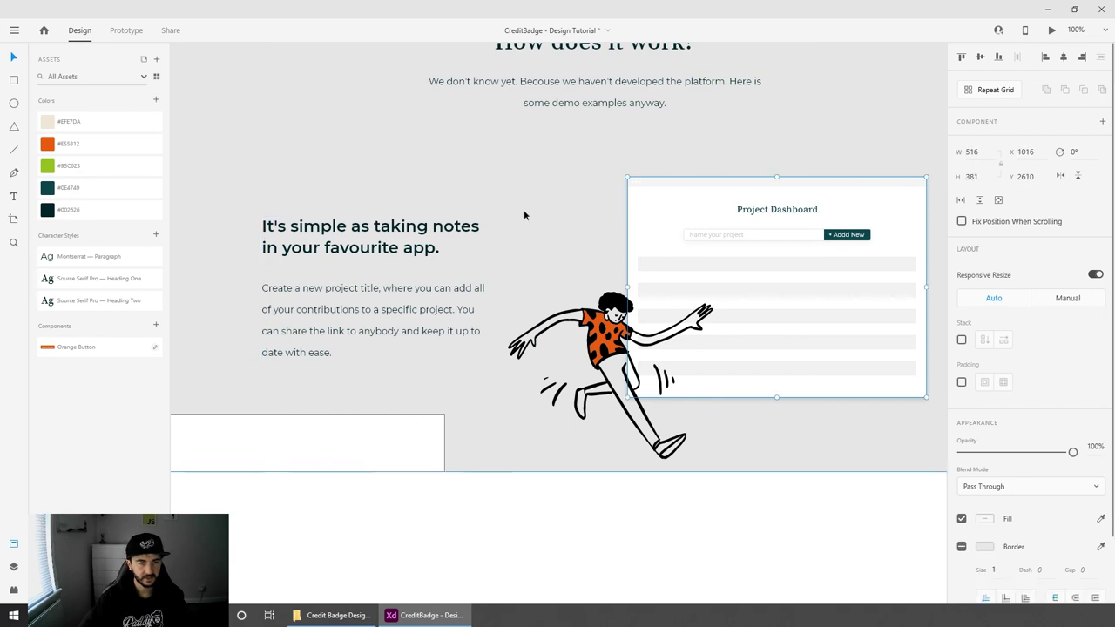
left_click(771, 306)
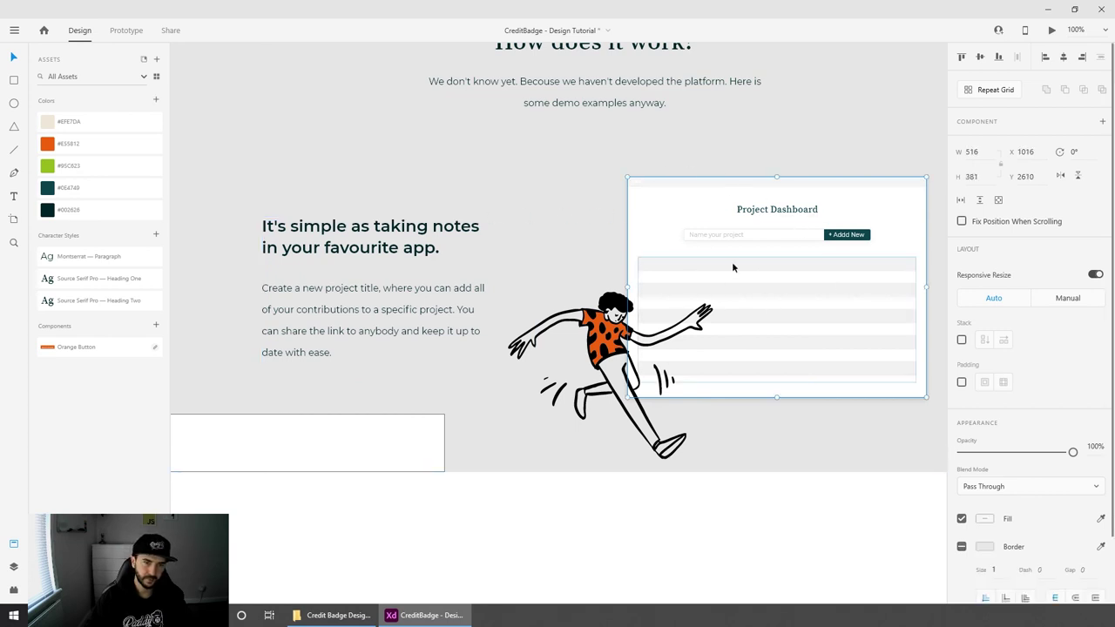
left_click(431, 223, "shift")
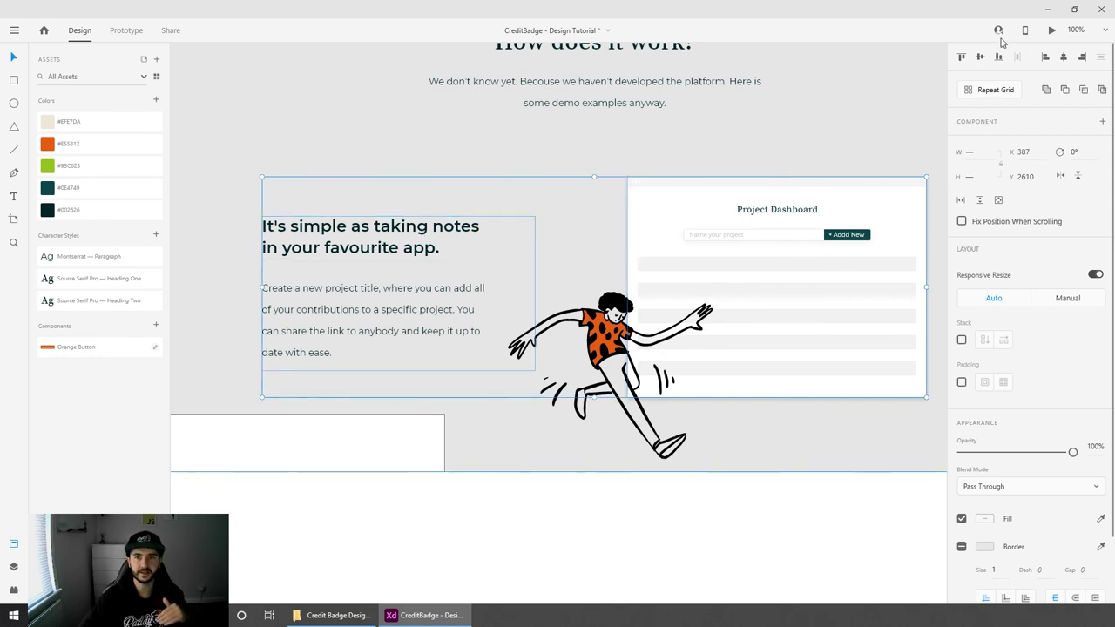
left_click(979, 57)
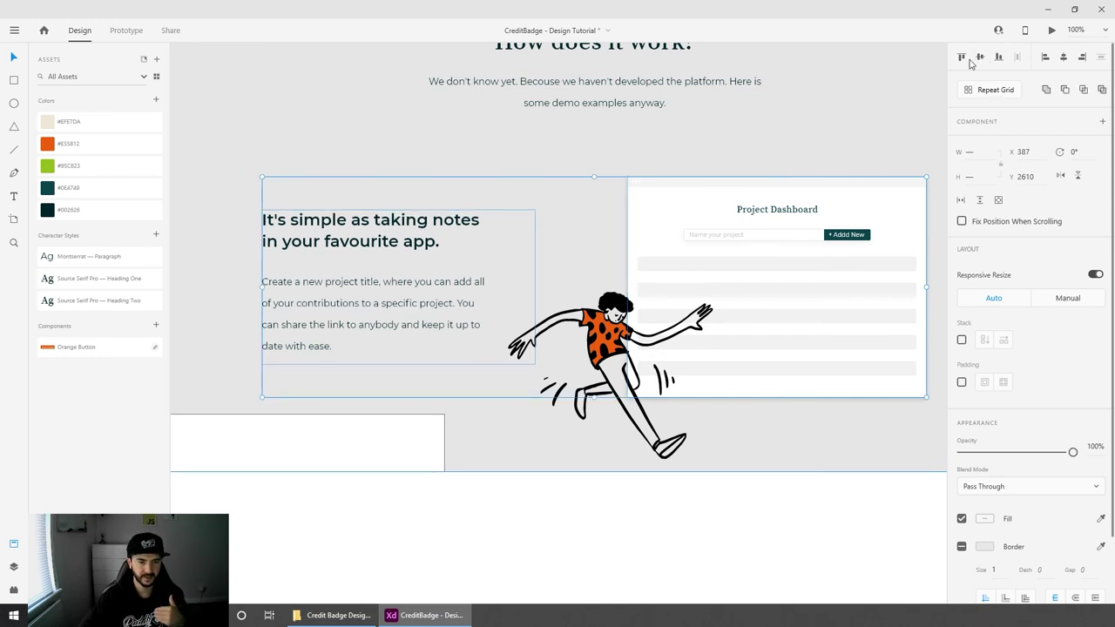
Step: Nudge the text, running figure and dashboard up together, and delete the leftover white rectangle
left_click(705, 329, "shift")
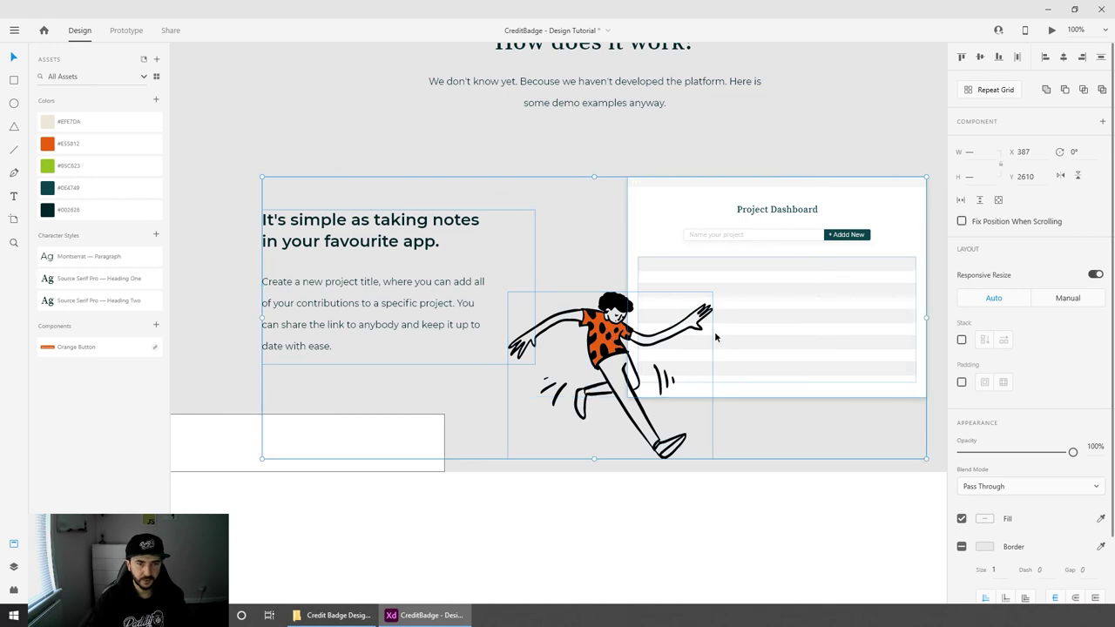
key("shift+Up")
key("shift+Up")
key("shift+Up")
key("shift+Up")
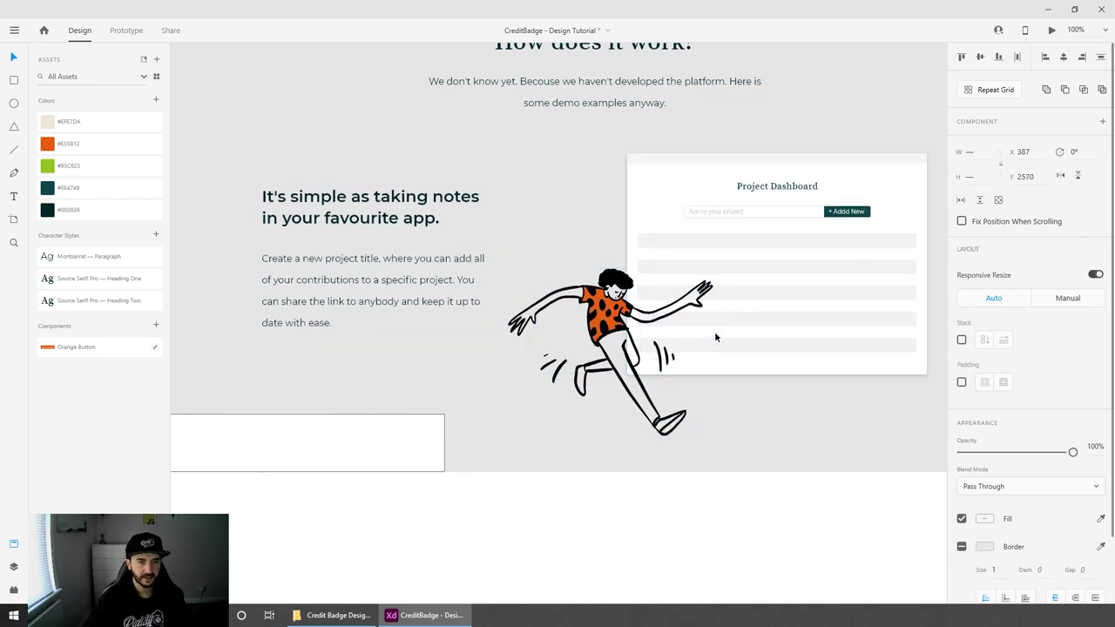
left_click(697, 510)
left_click(399, 449)
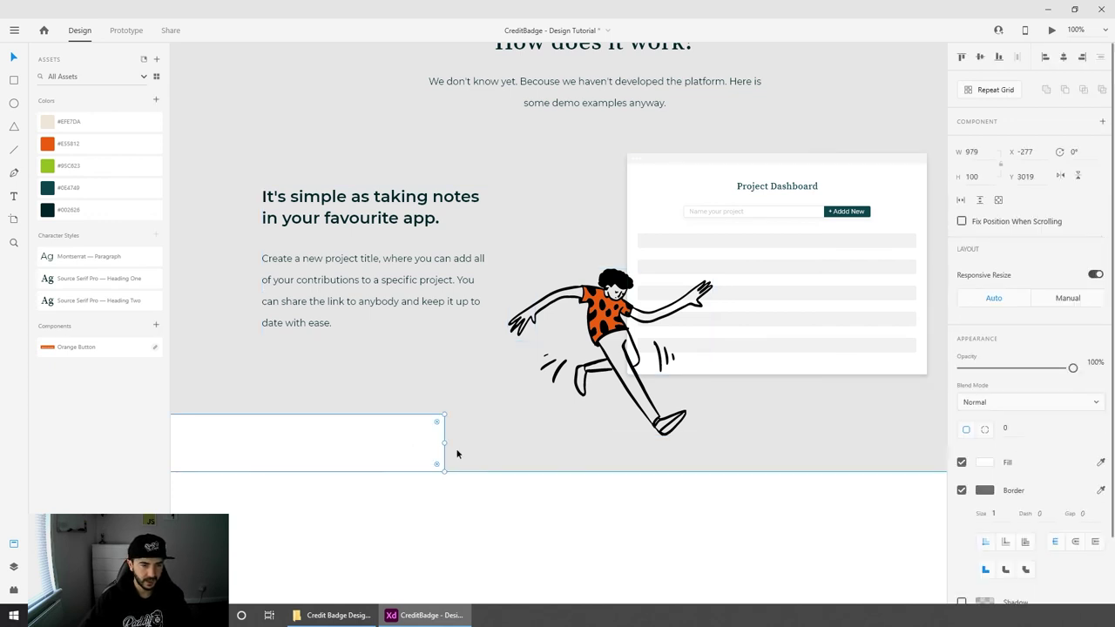
left_click_drag(445, 443, 744, 446)
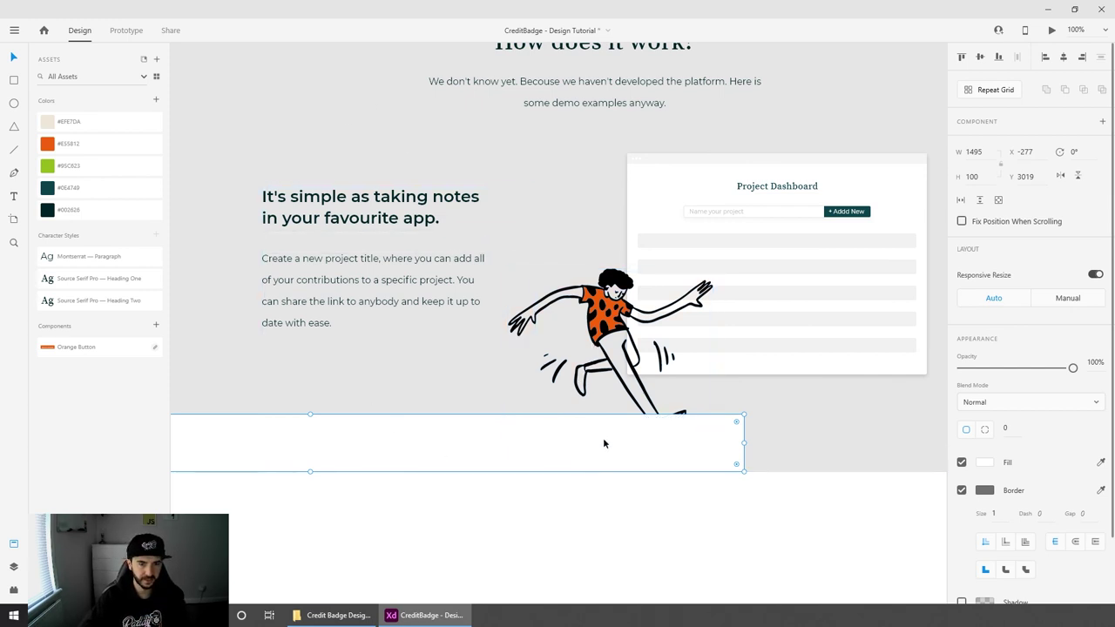
key("Delete")
Step: Set the How does it work section background fill to #FFFFFF
scroll(599, 472, "down", 3)
scroll(653, 496, "up", 1)
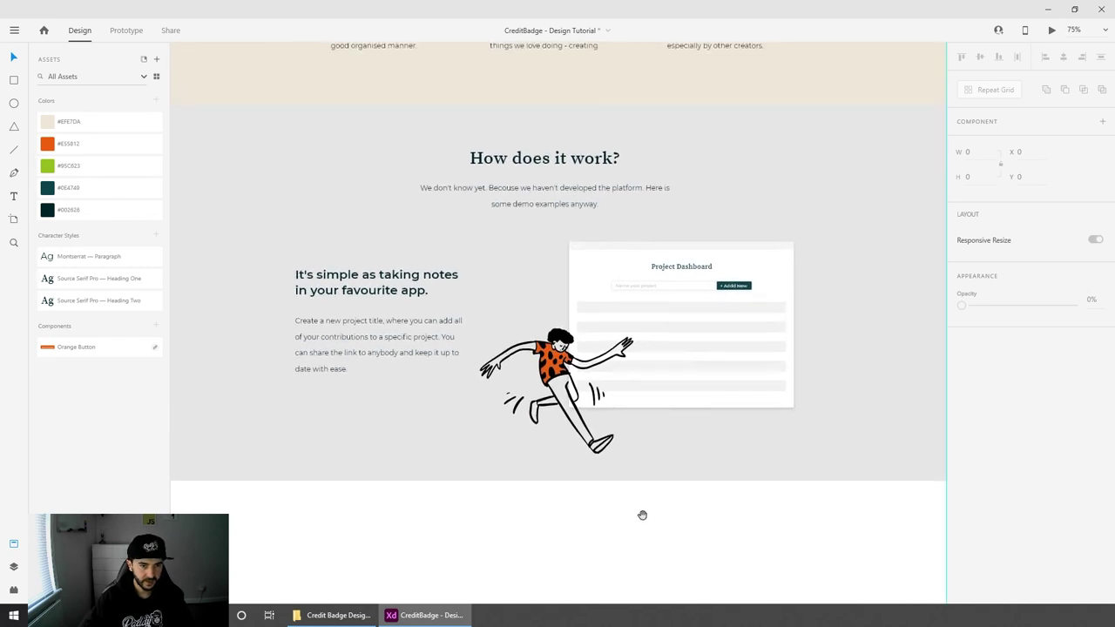
left_click(863, 303)
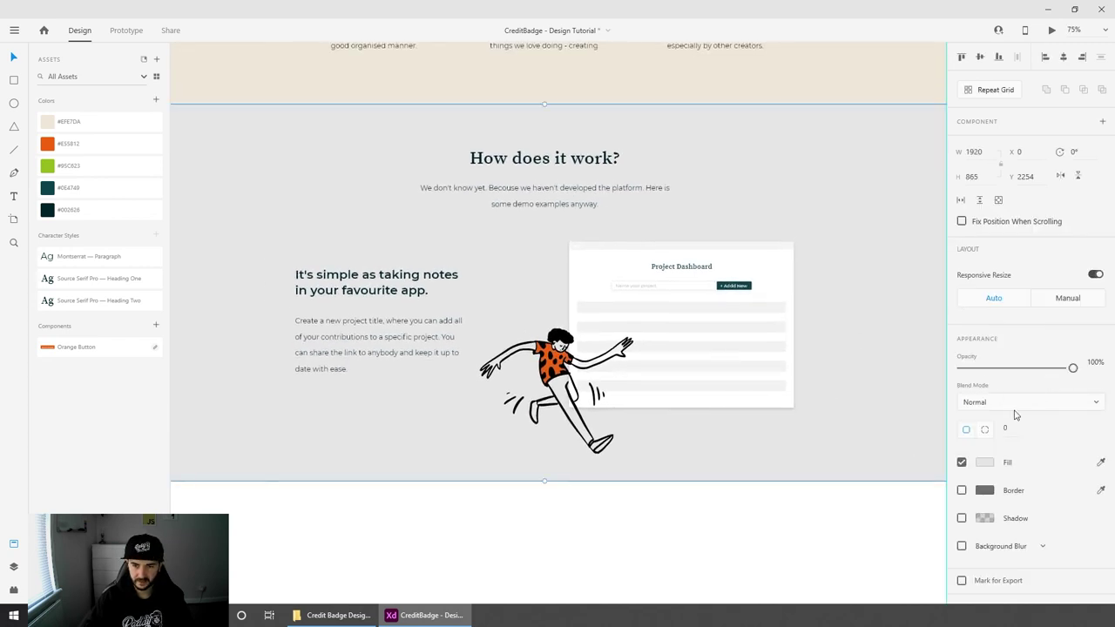
left_click(984, 463)
type("fff")
key("Return")
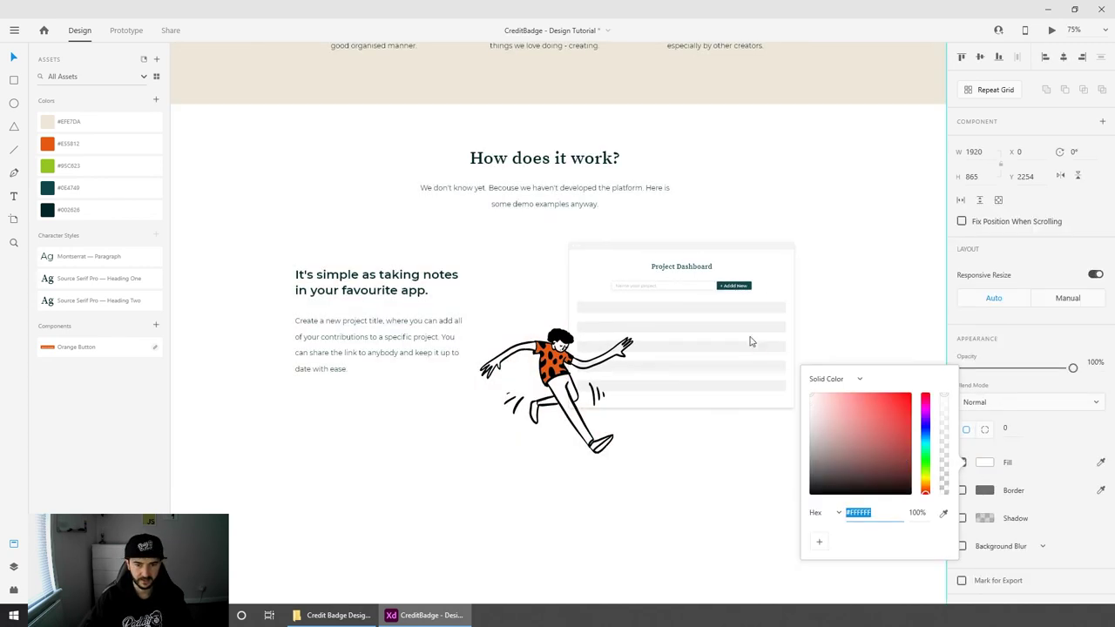
left_click(561, 514)
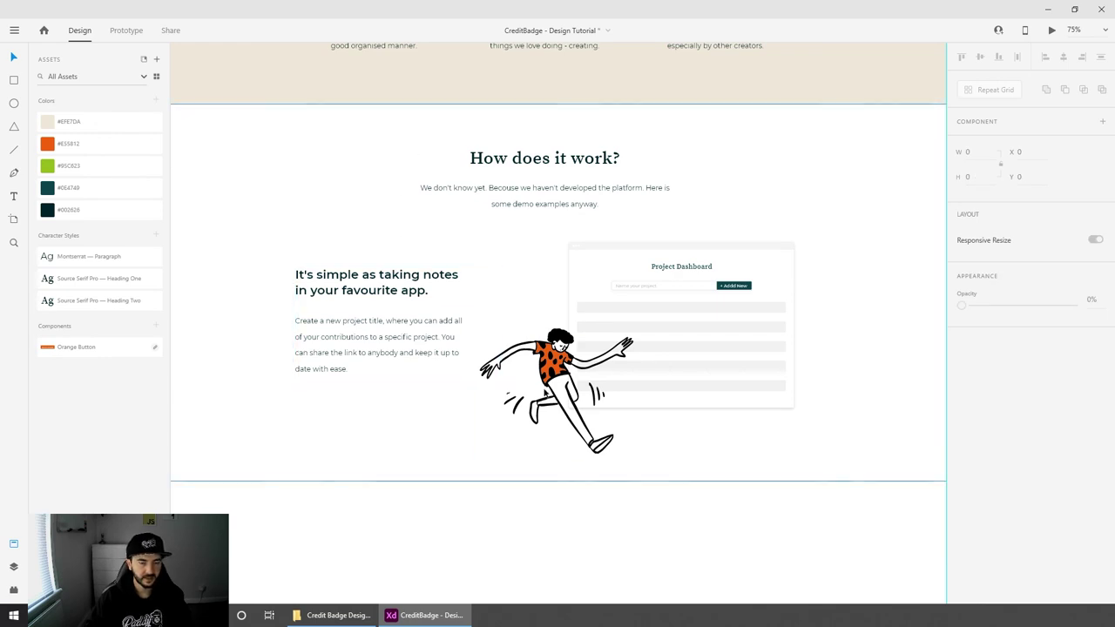
Step: Scroll to the Why join? section and select one of its small background decorations
left_click_drag(570, 251, 586, 497)
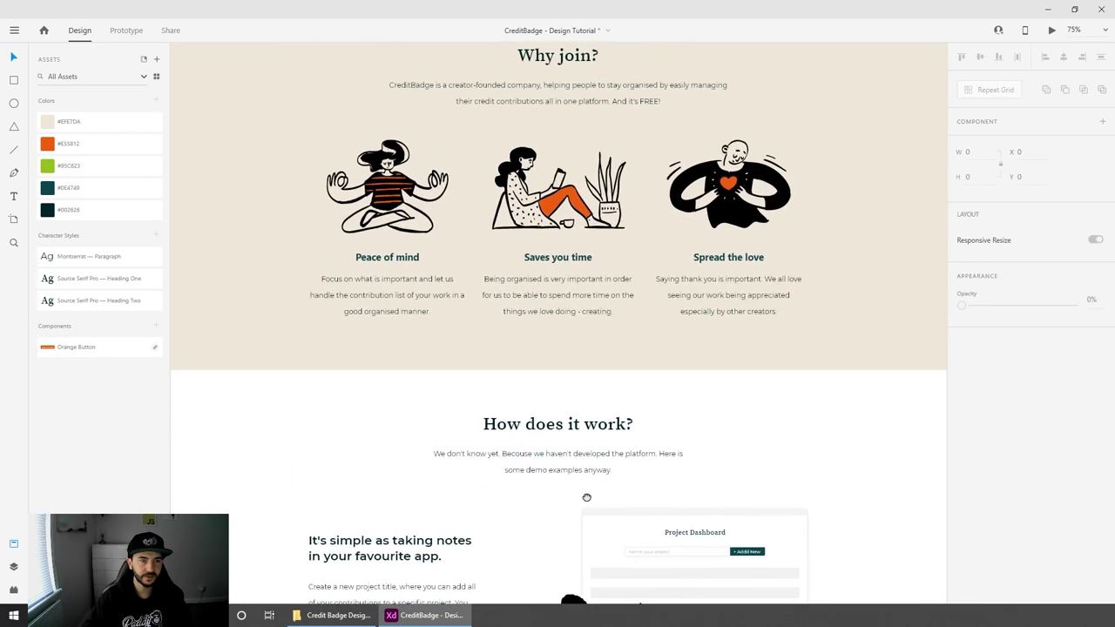
scroll(600, 319, "up", 10)
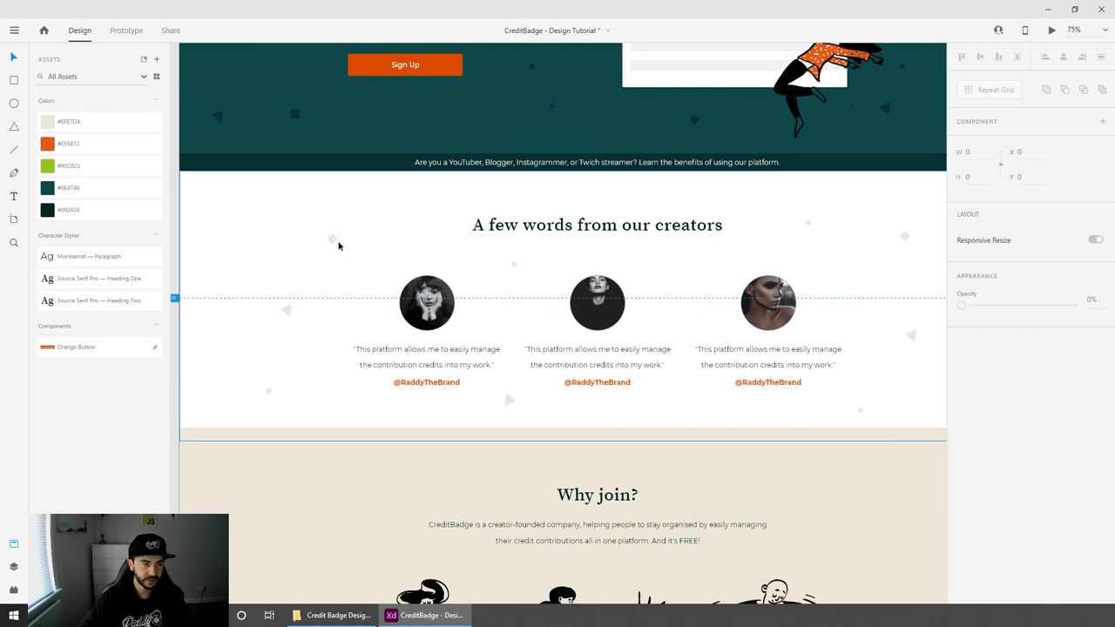
left_click(333, 240)
Step: Select the creators section's small decorations and paste copies into the How does it work section
left_click(288, 309, "shift")
left_click(269, 390, "shift")
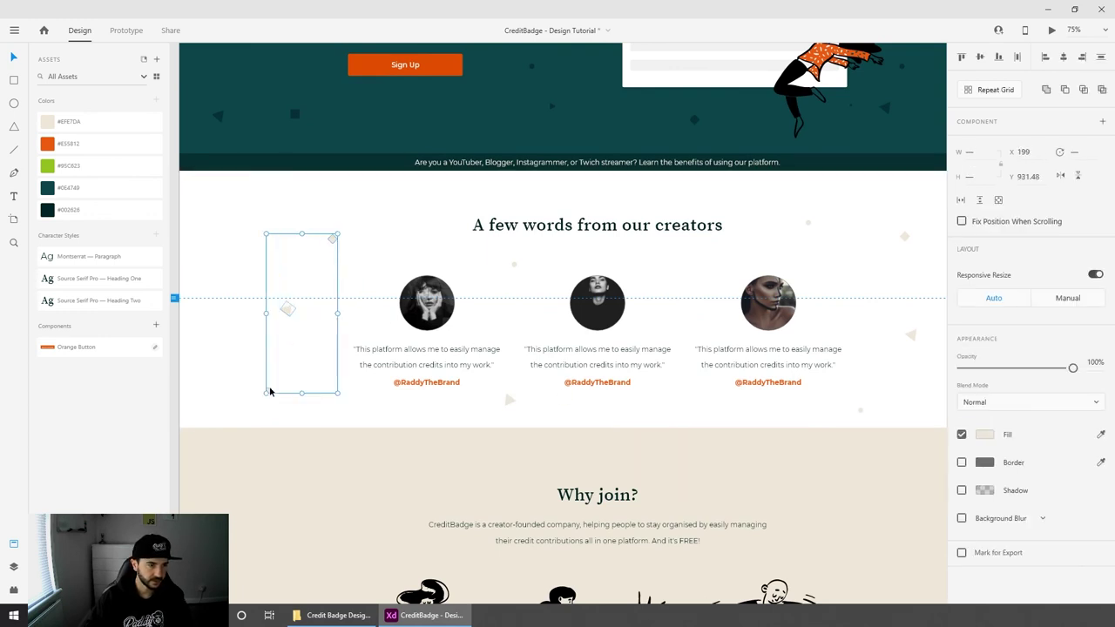
left_click(508, 400, "shift")
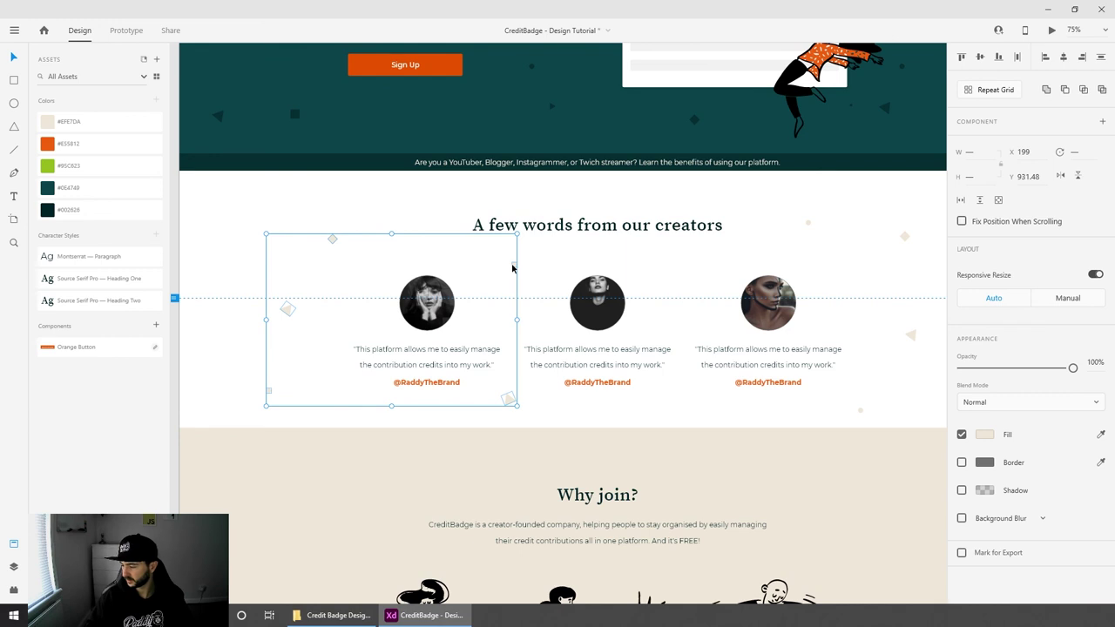
left_click(805, 227, "shift")
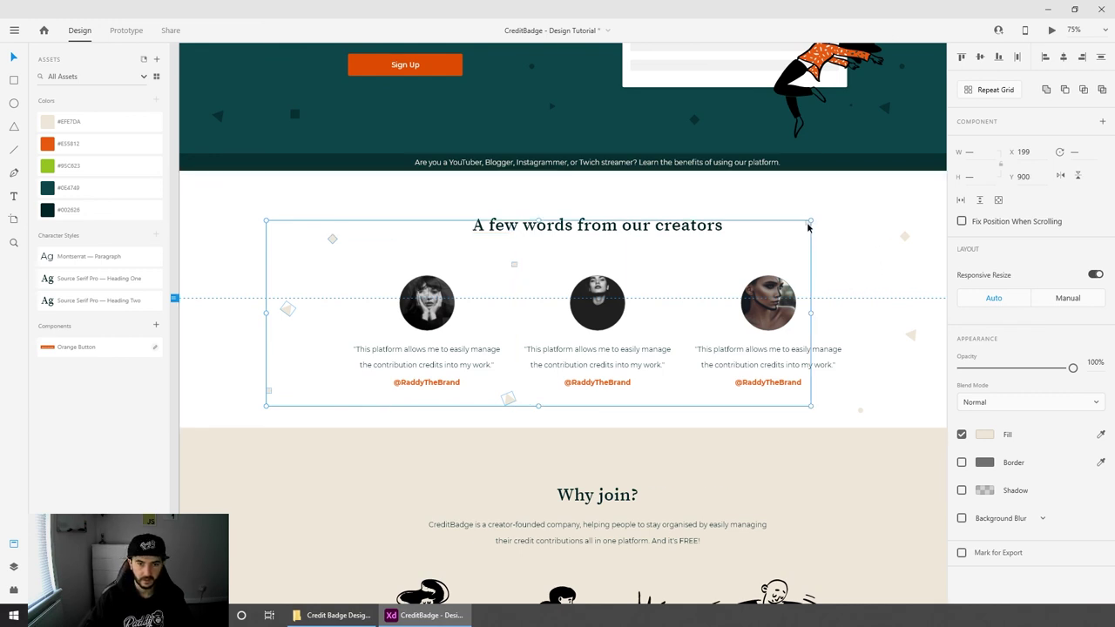
left_click(905, 237, "shift")
left_click(910, 333, "shift")
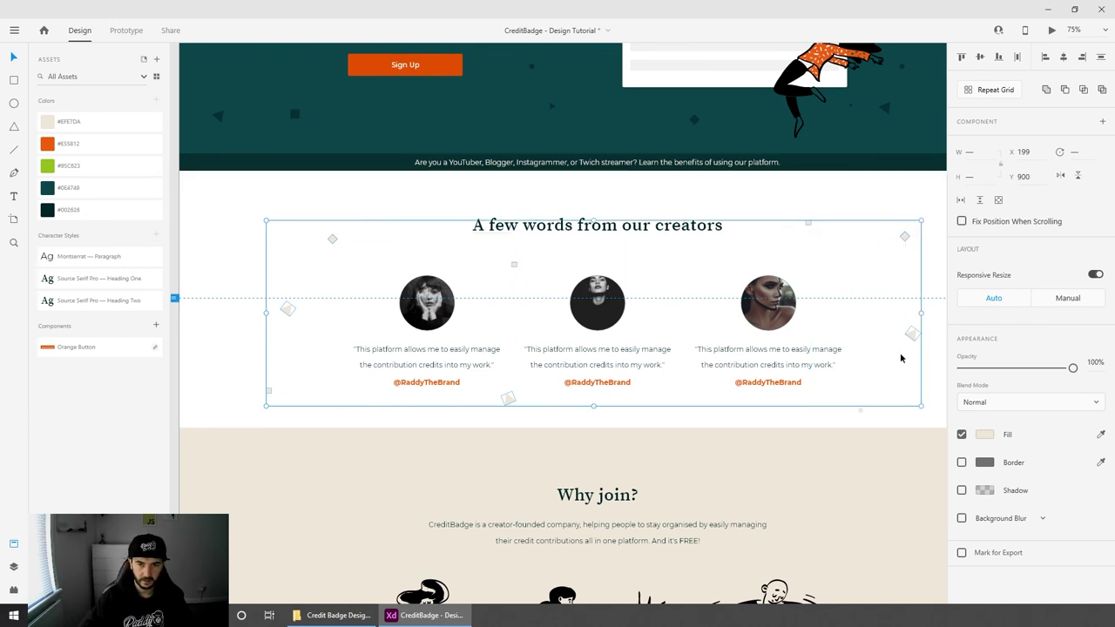
left_click(860, 412, "shift")
scroll(687, 369, "down", 3)
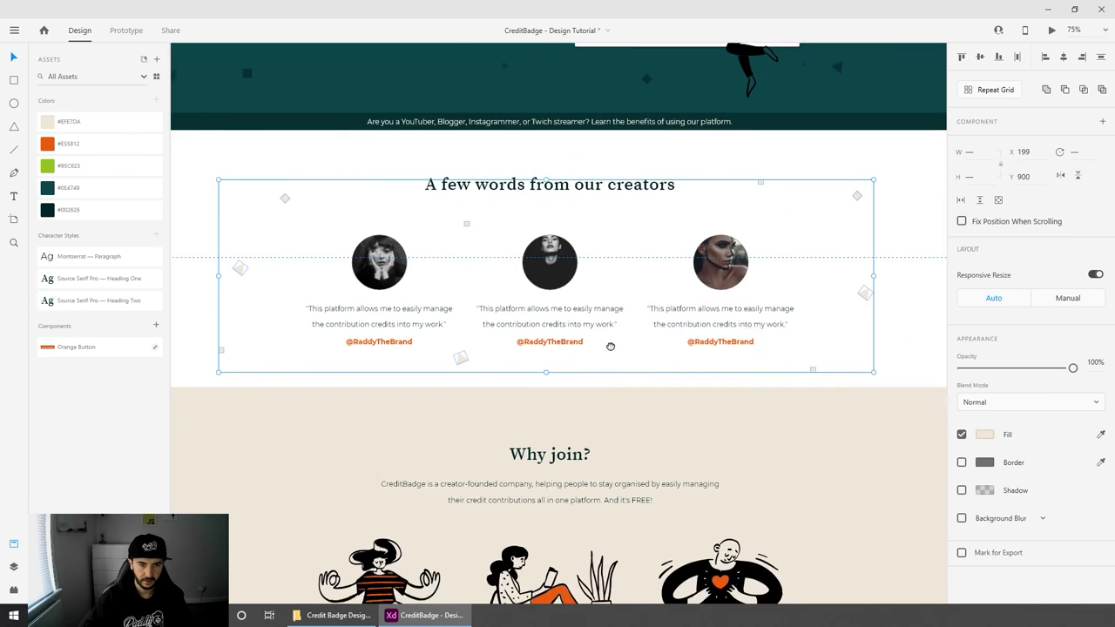
scroll(745, 279, "down", 12)
left_click(540, 301)
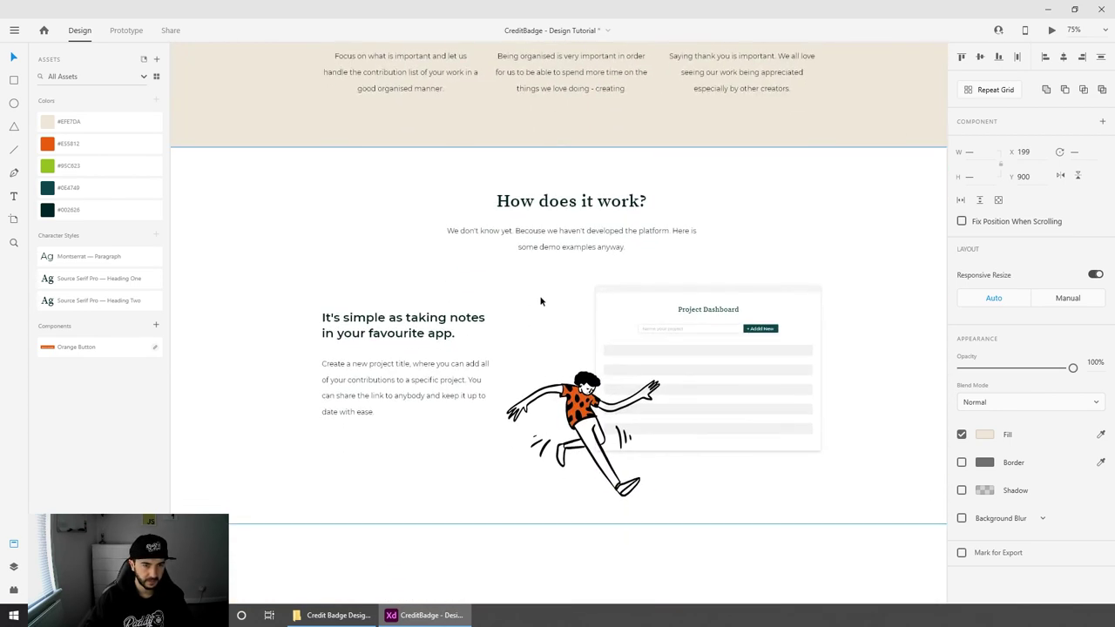
key("ctrl+v")
Step: Spread the pasted diamonds, triangles and dots around the heading, text and right side
left_click(485, 565)
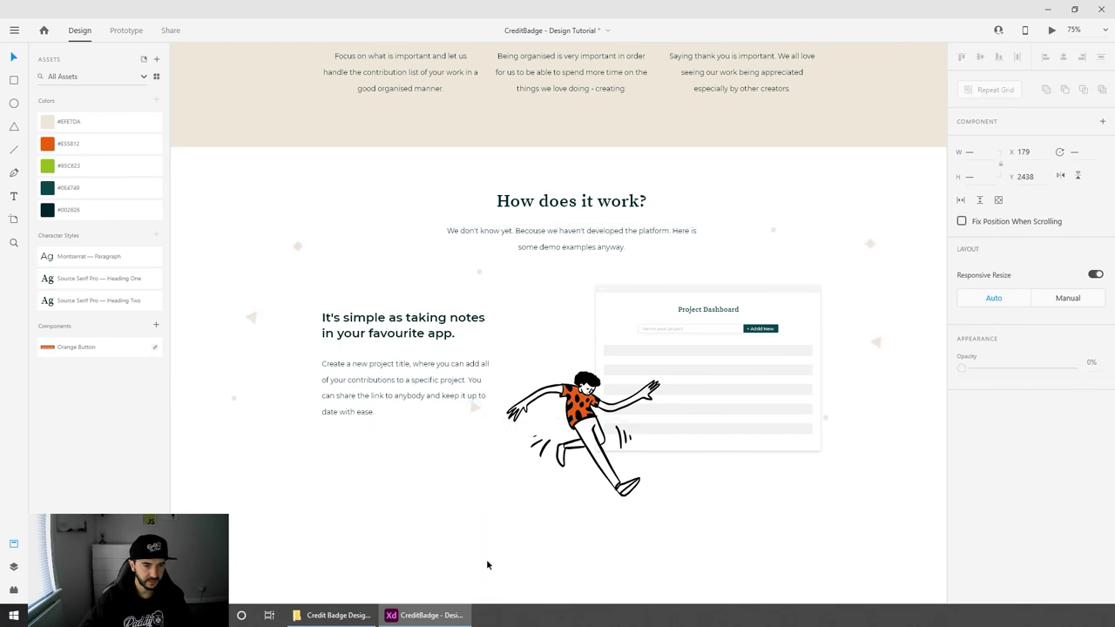
left_click_drag(476, 410, 411, 470)
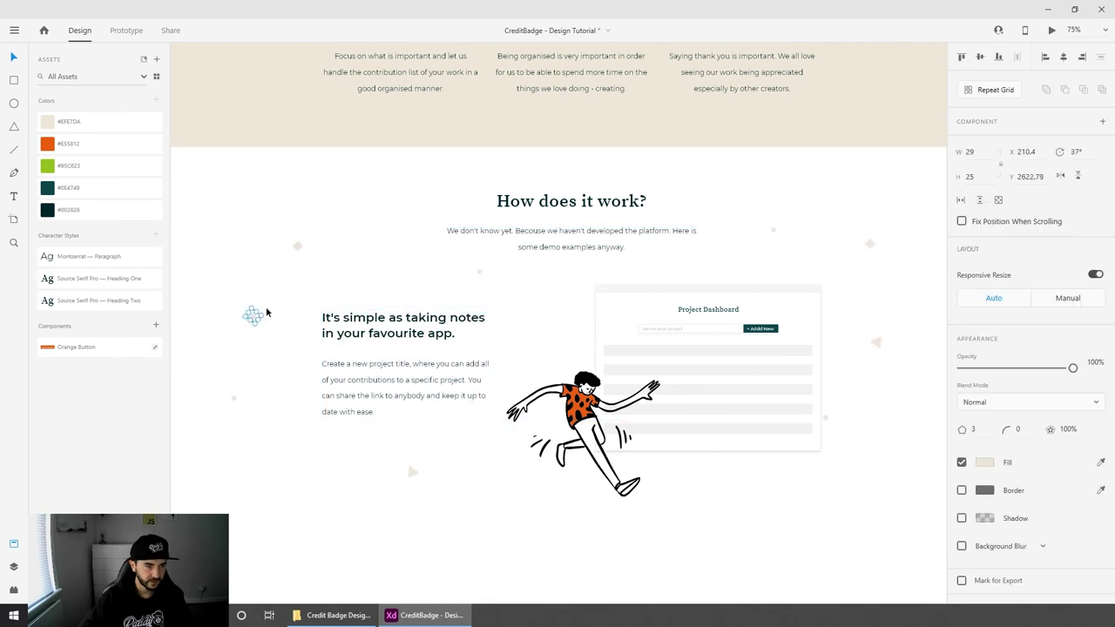
left_click_drag(250, 318, 216, 229)
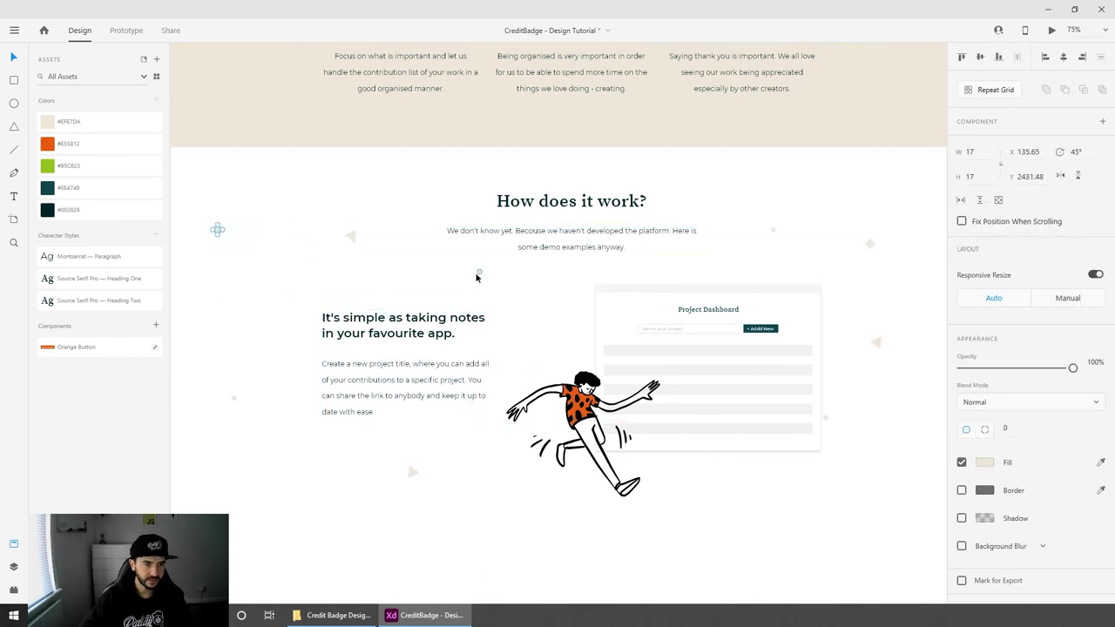
left_click_drag(479, 273, 416, 190)
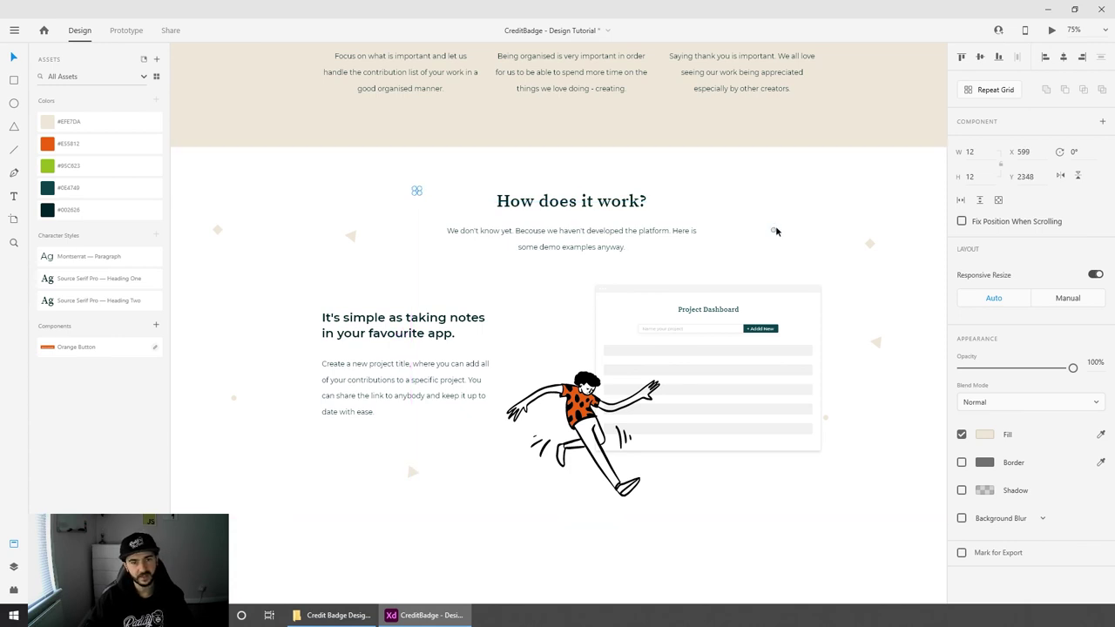
left_click_drag(774, 232, 776, 204)
left_click_drag(869, 243, 853, 264)
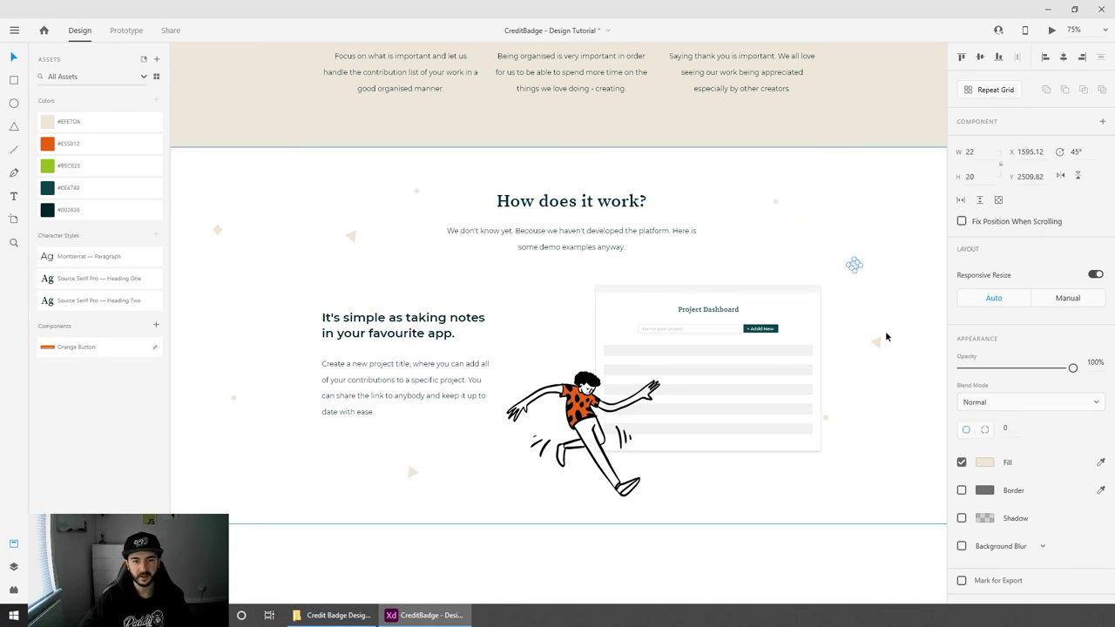
left_click_drag(883, 335, 913, 370)
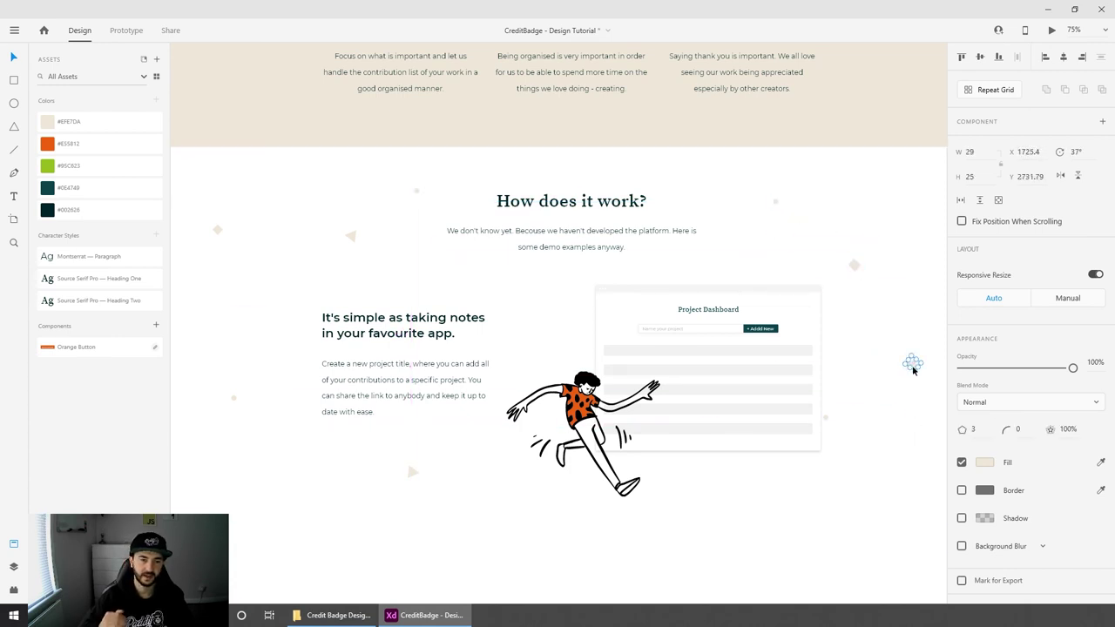
left_click_drag(825, 421, 897, 475)
scroll(754, 447, "down", 2)
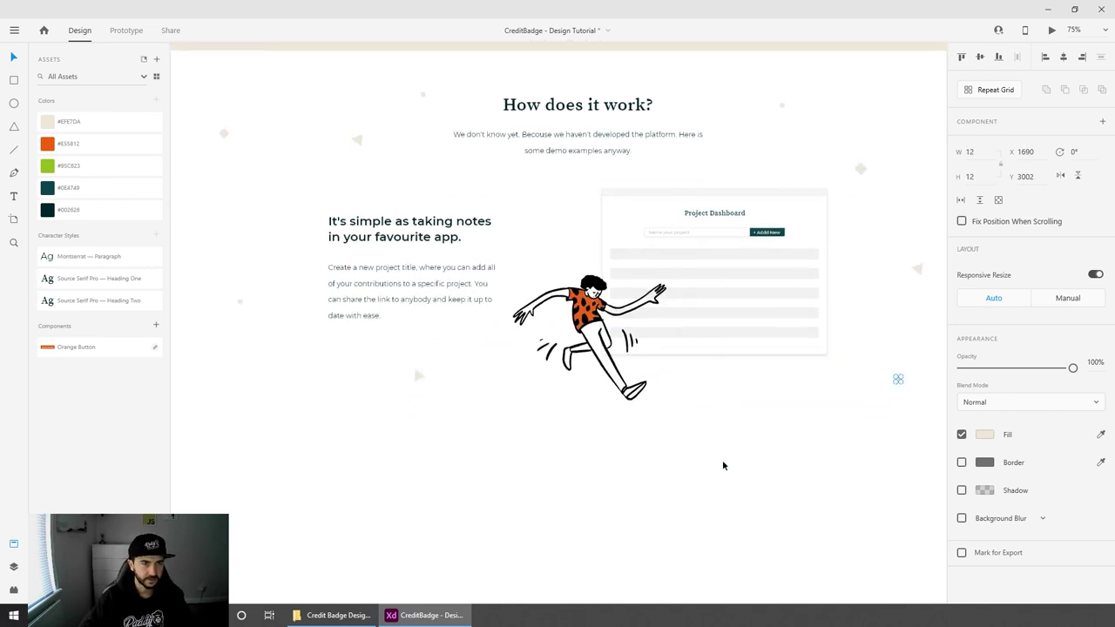
scroll(724, 462, "up", 1)
Step: Turn on the artboard's 12-column layout grid with the Assets panel hidden
left_click(11, 543)
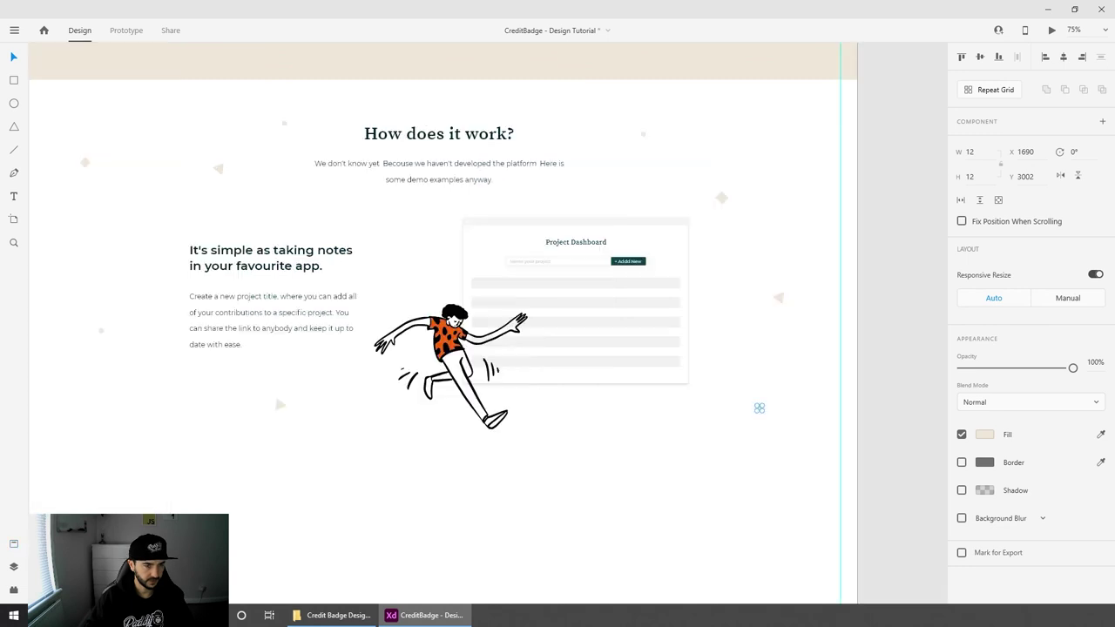
left_click(445, 483)
left_click_drag(445, 483, 532, 517)
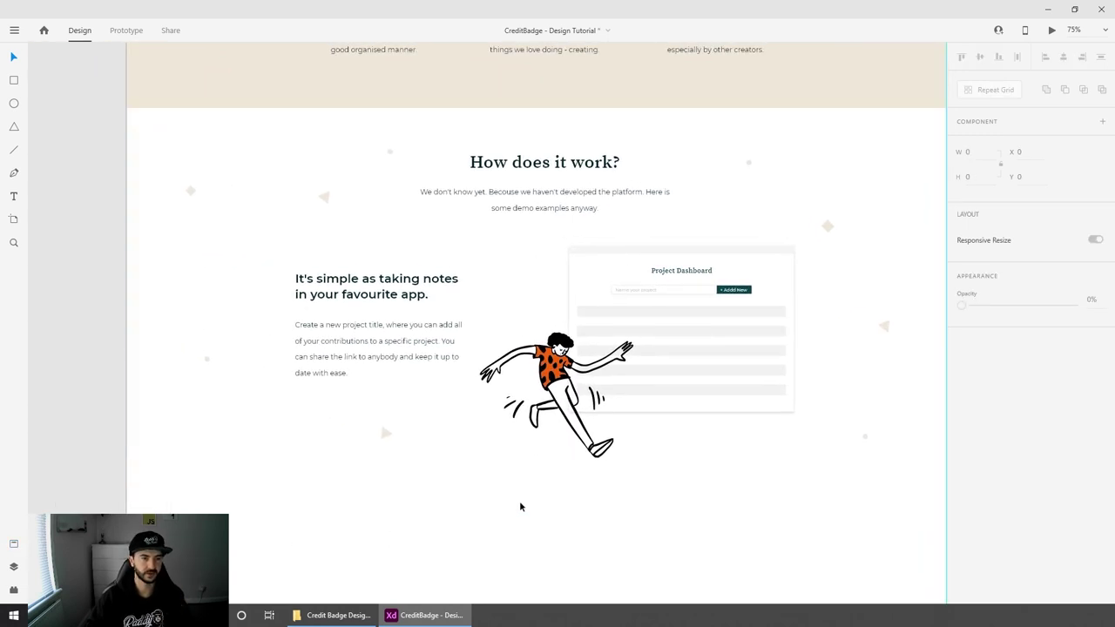
scroll(520, 487, "down", 2)
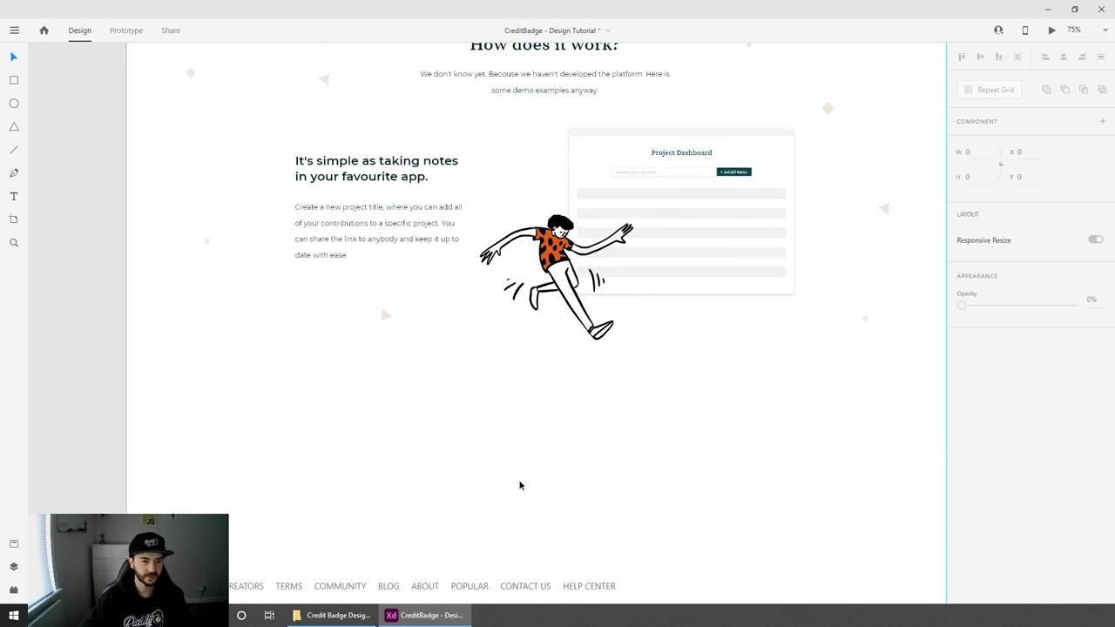
left_click(610, 449)
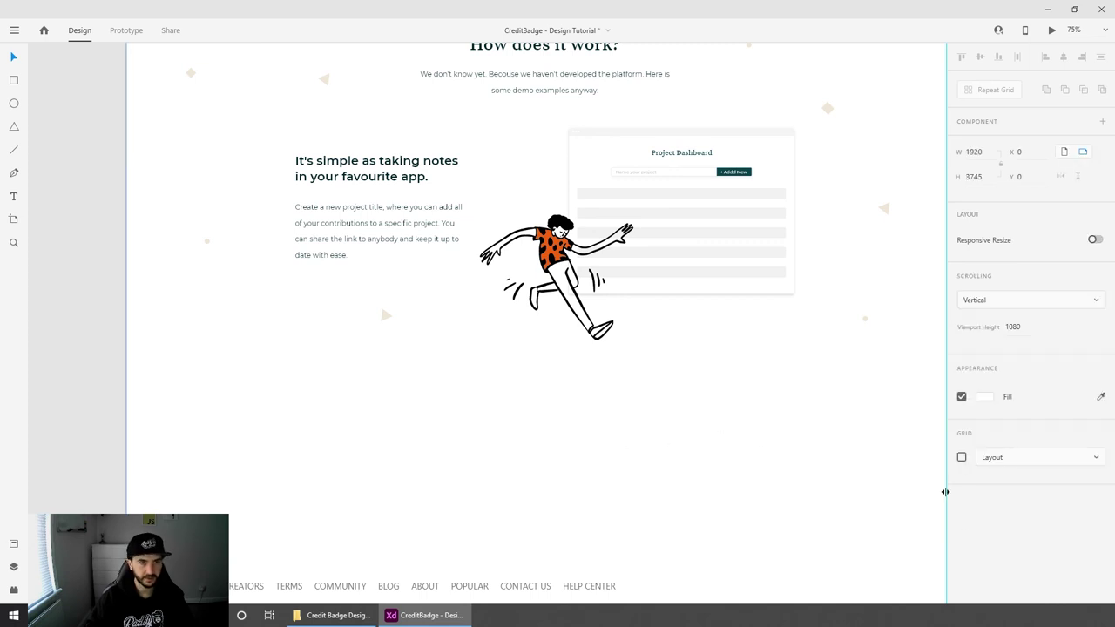
left_click(962, 457)
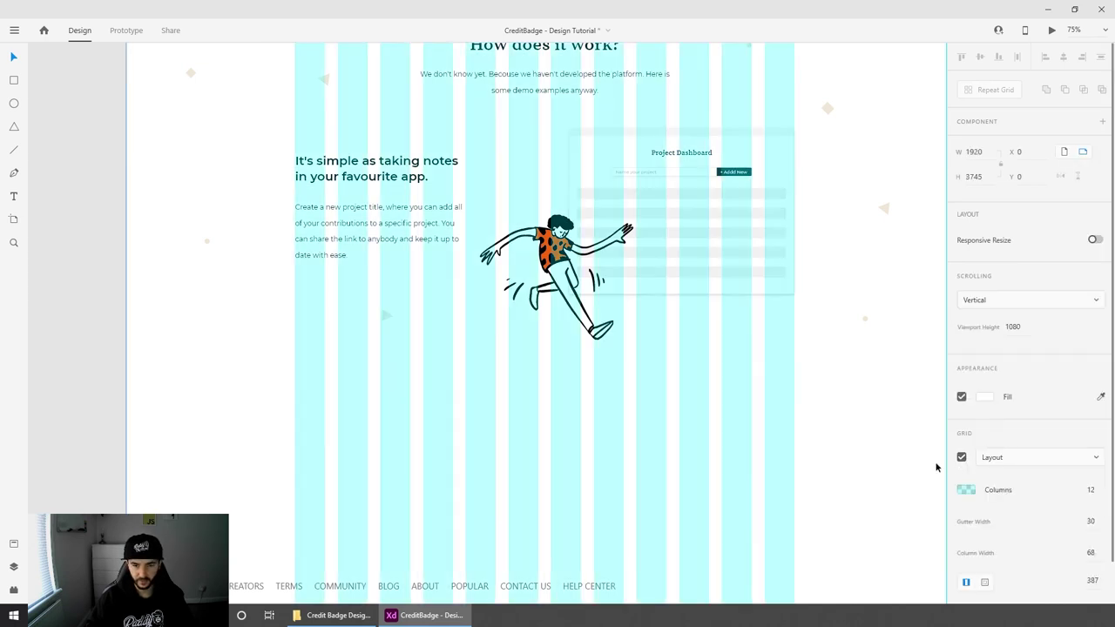
Step: Align the footer links to the grid and reduce their font size from 20 to 16
scroll(656, 448, "down", 2)
left_click_drag(520, 402, 562, 294)
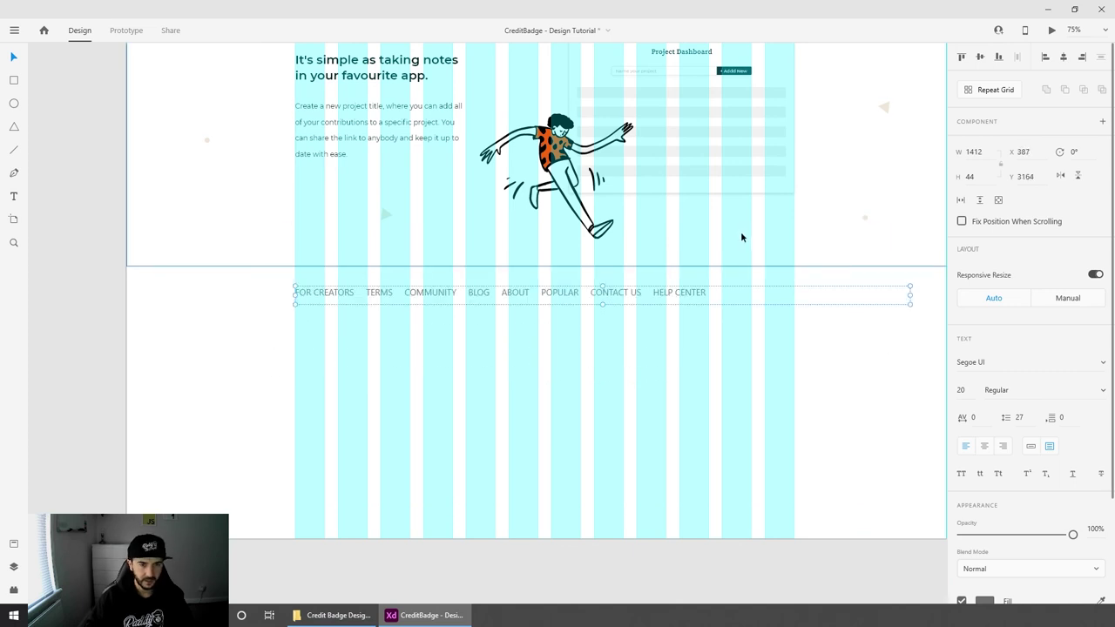
scroll(729, 257, "up", 2)
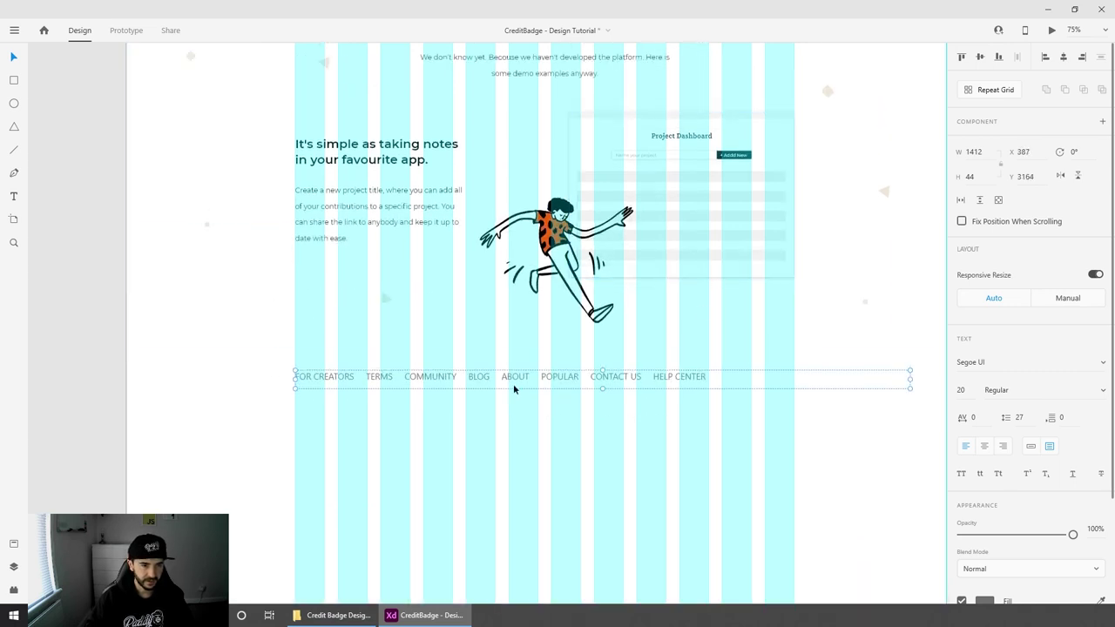
key("Down")
key("Down")
key("Down")
key("Down")
key("Down")
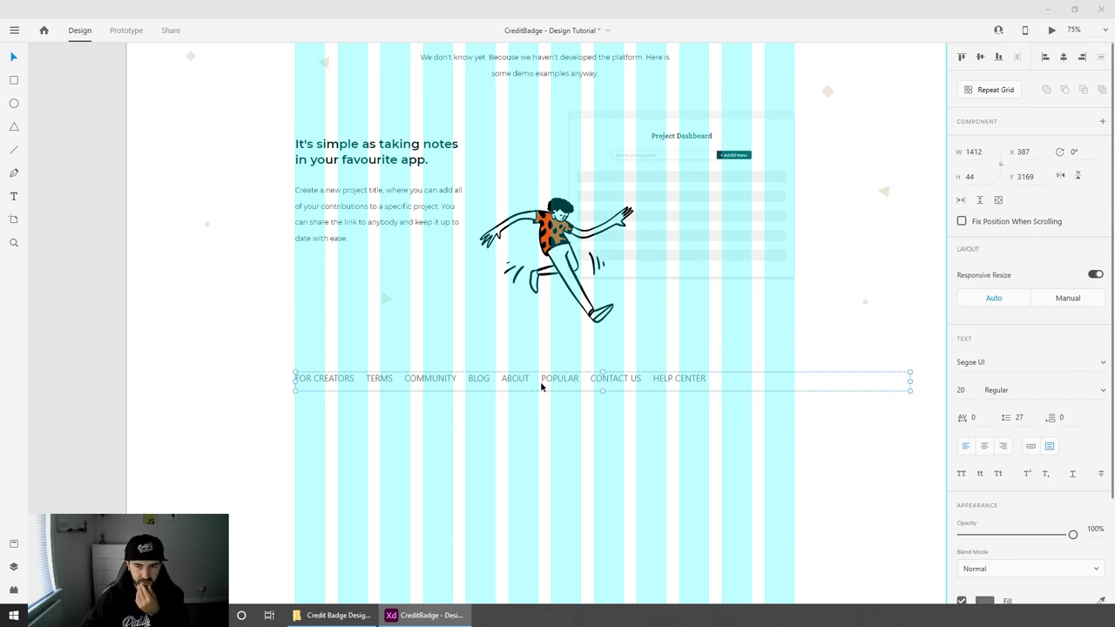
left_click(960, 389)
key("Down")
key("Down")
key("Down")
key("Down")
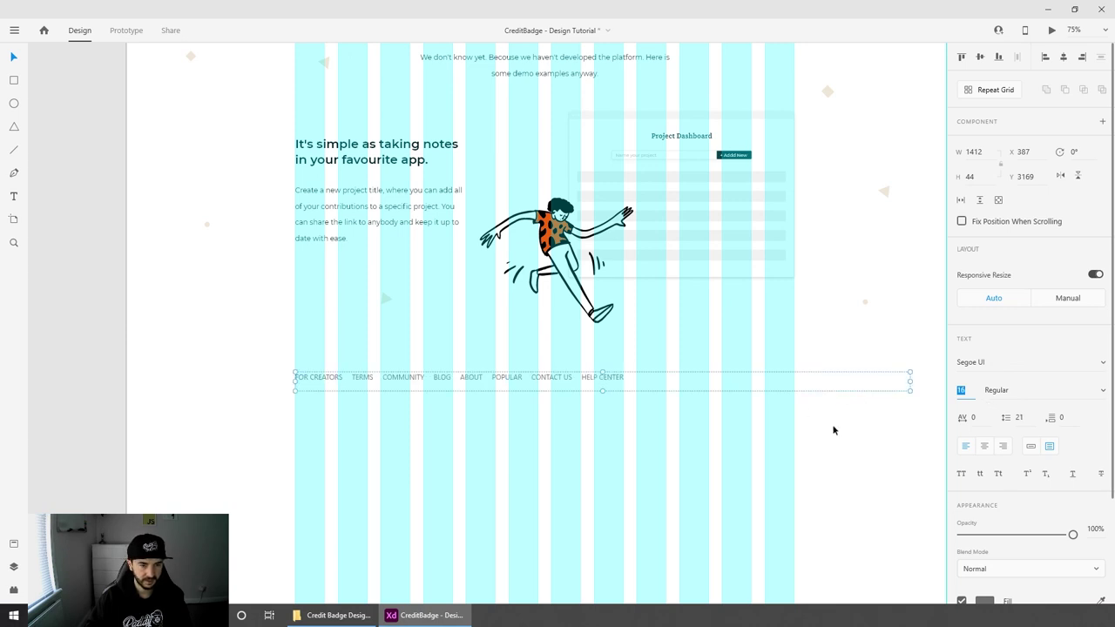
Step: Untick Layout grid on the artboard to remove the cyan column overlay
left_click(14, 542)
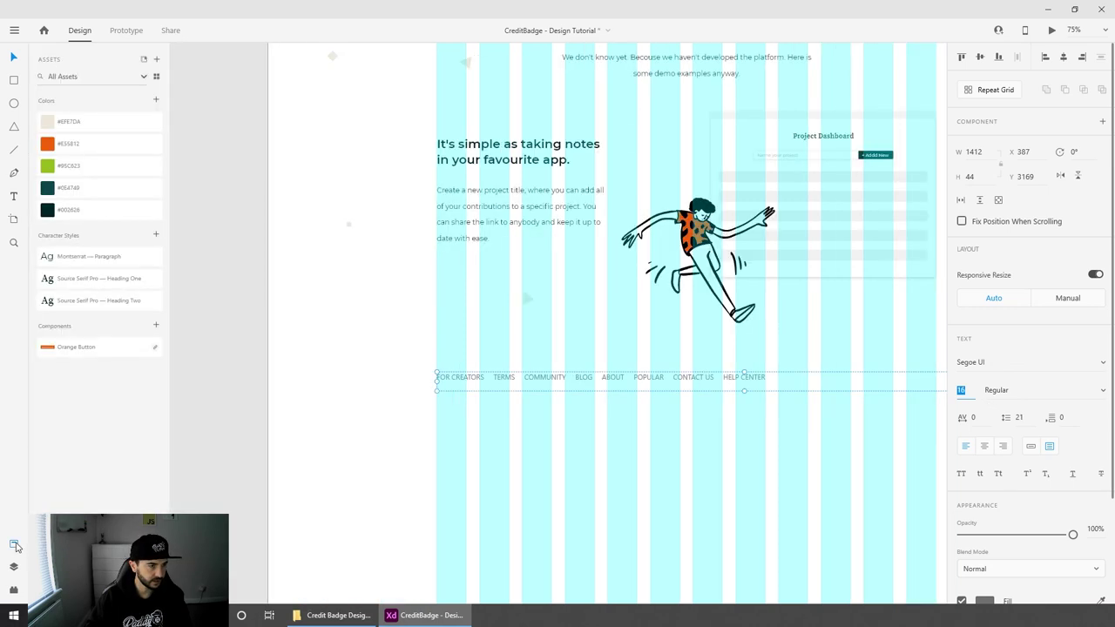
left_click(526, 469)
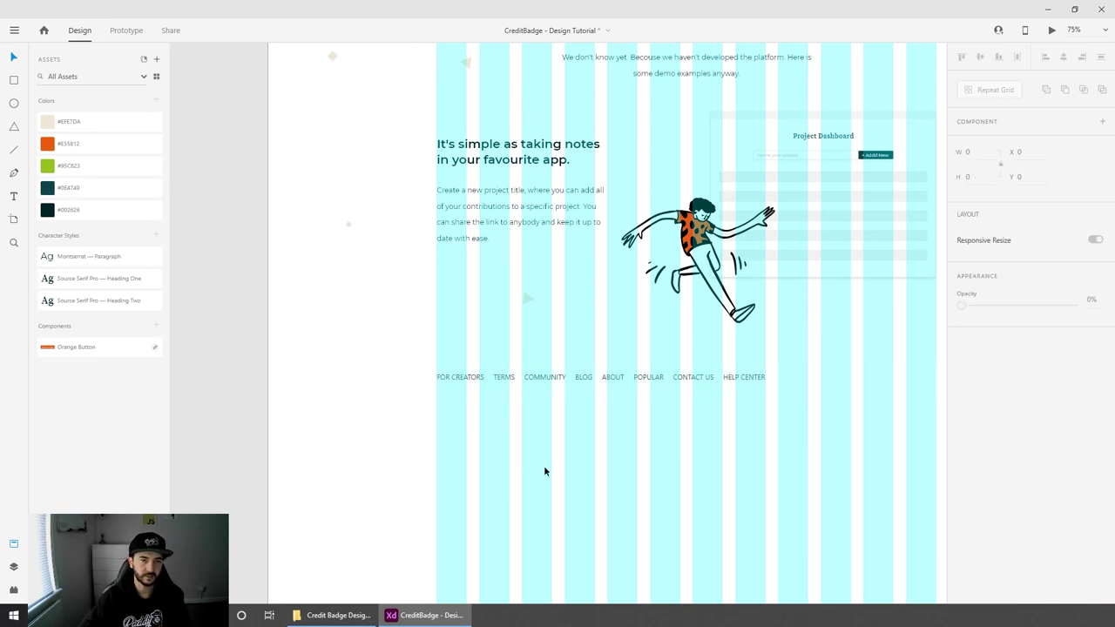
left_click(13, 544)
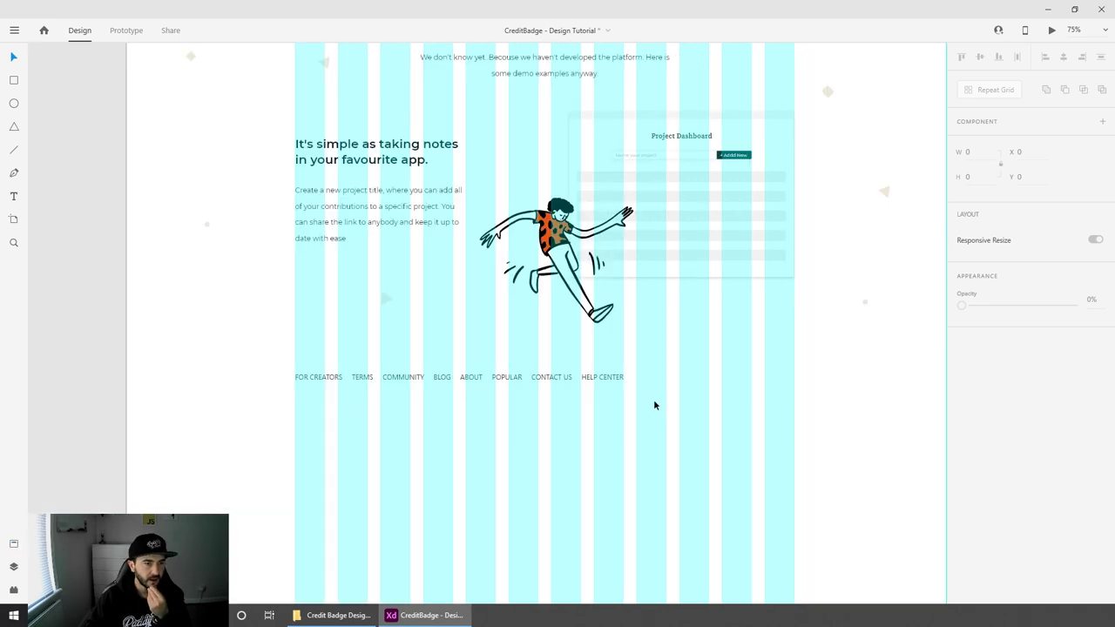
scroll(653, 399, "up", 3)
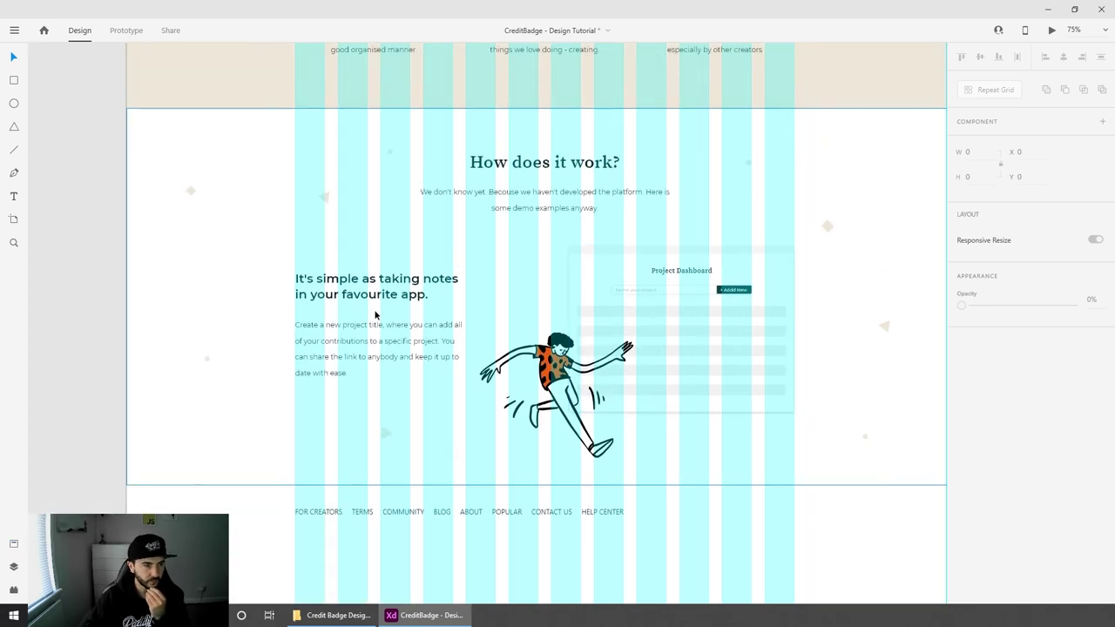
left_click(865, 492)
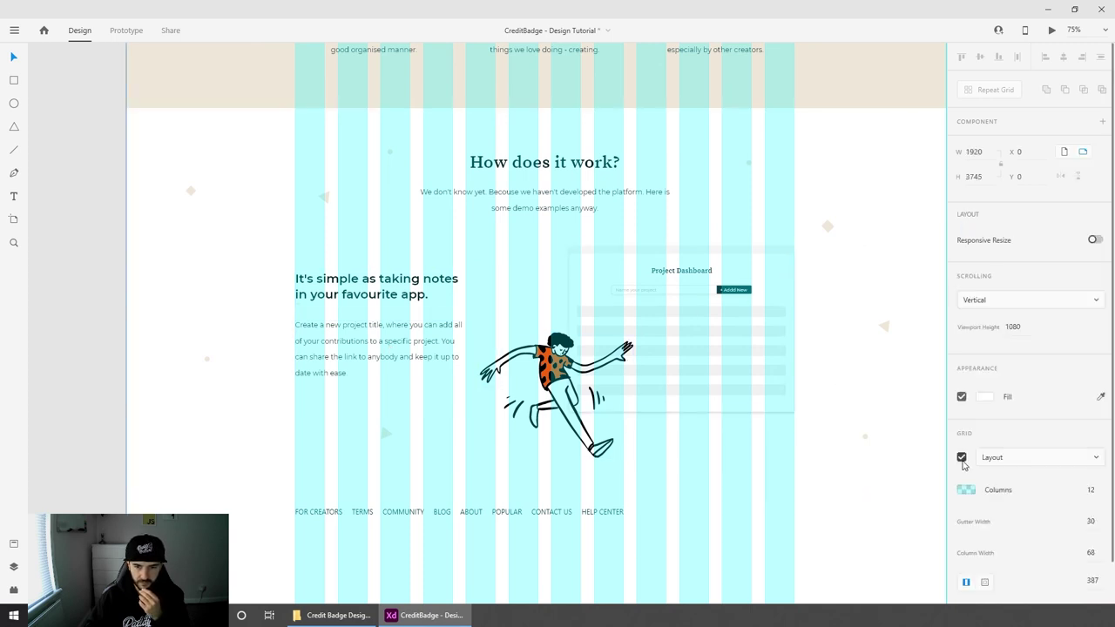
left_click(962, 461)
key("Escape")
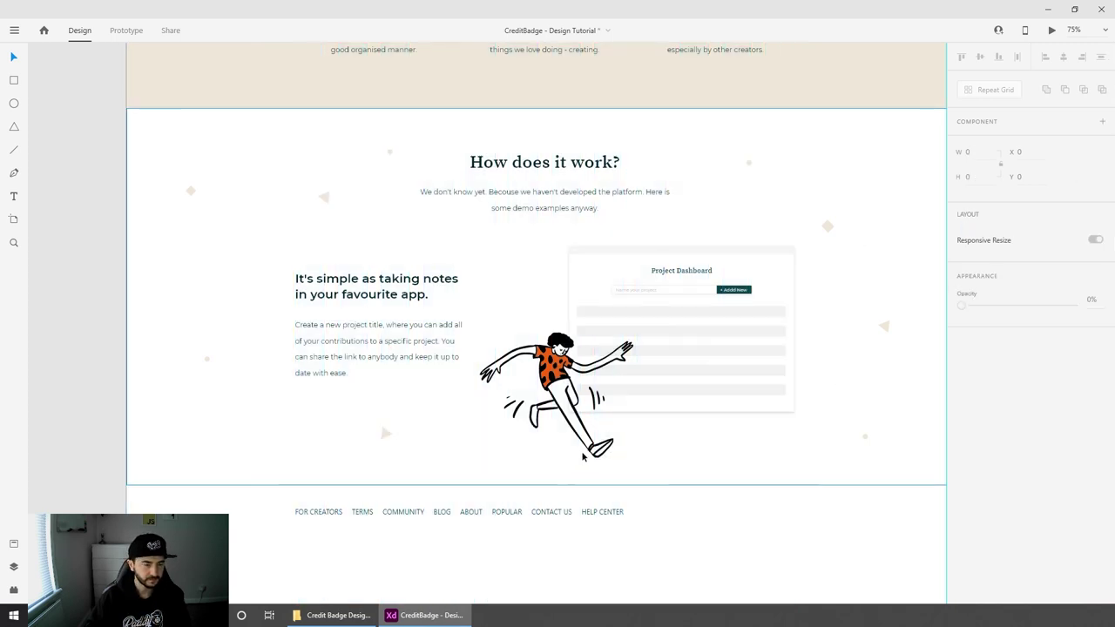
scroll(379, 419, "up", 5, "ctrl")
Step: Draw a thin rectangle under the heading, filled with the triangle's beige and without a border
left_click_drag(671, 401, 784, 410)
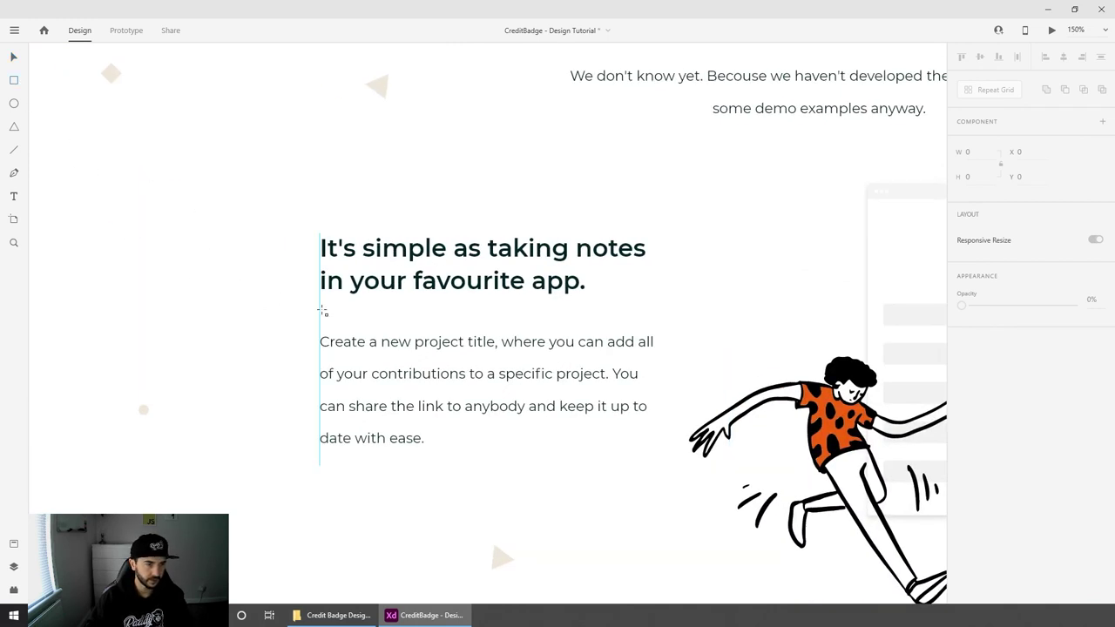
mouse_move(321, 310)
left_mouse_down()
mouse_move(585, 324)
mouse_move(495, 319)
left_mouse_up()
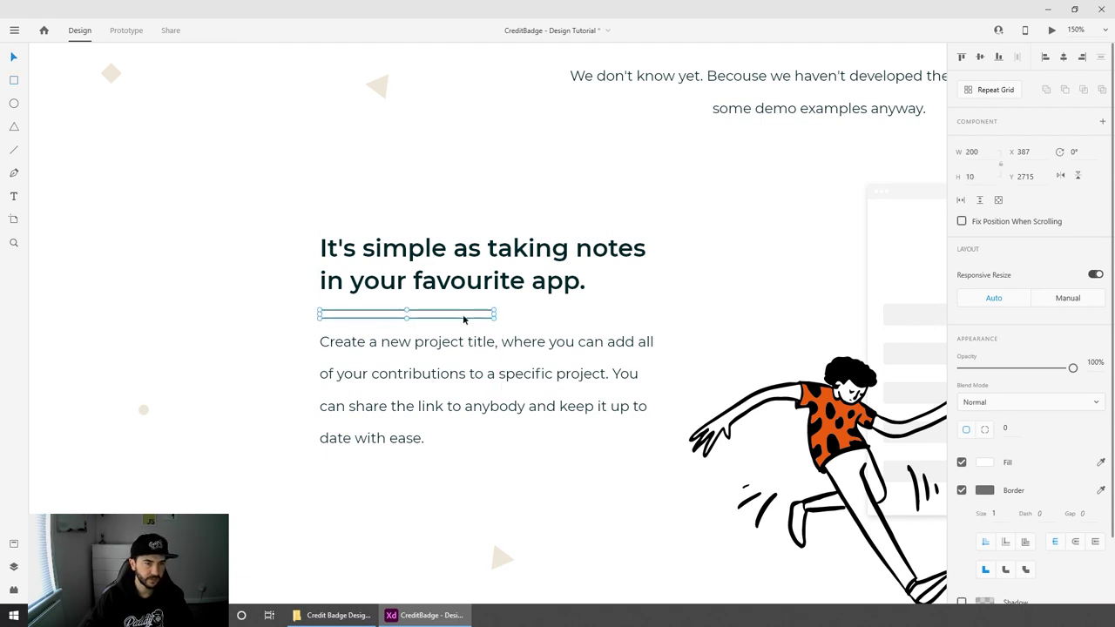
left_click(1101, 463)
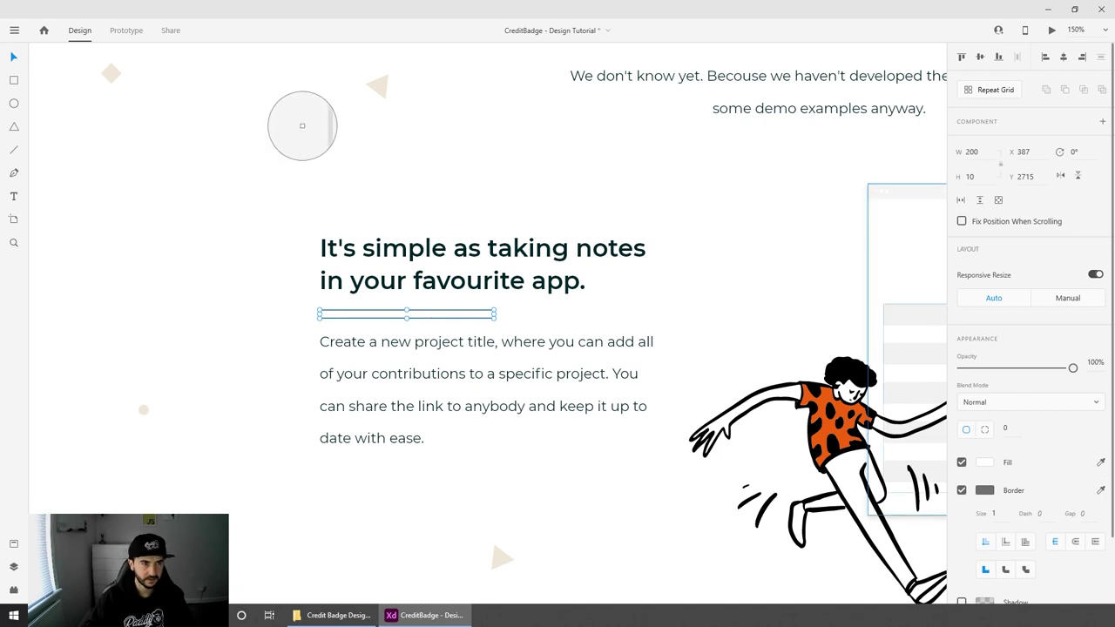
left_click(375, 86)
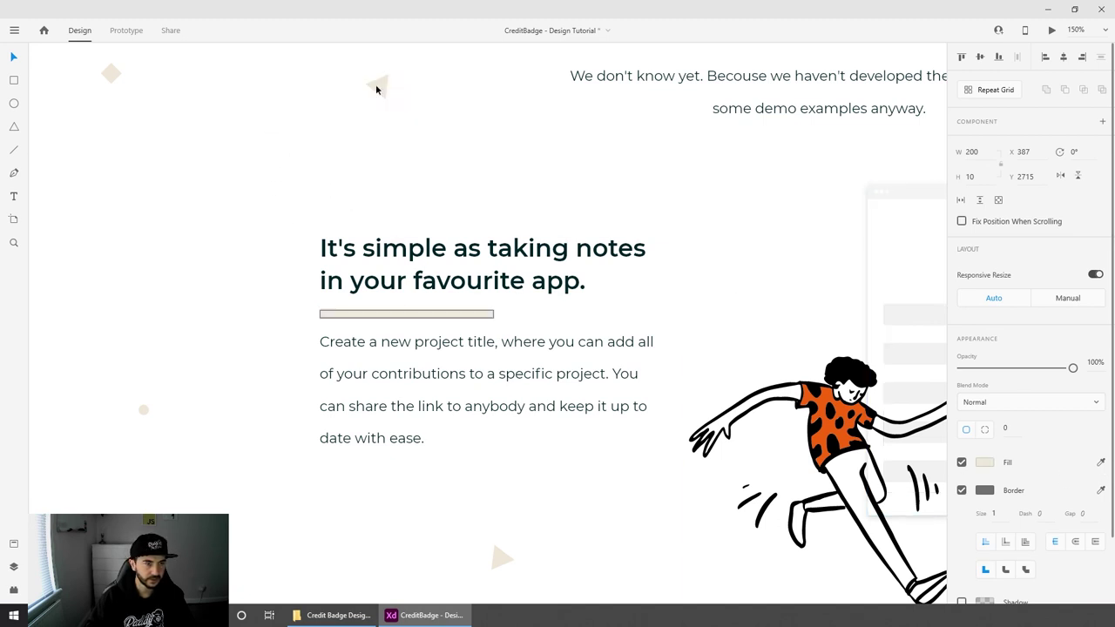
left_click(962, 490)
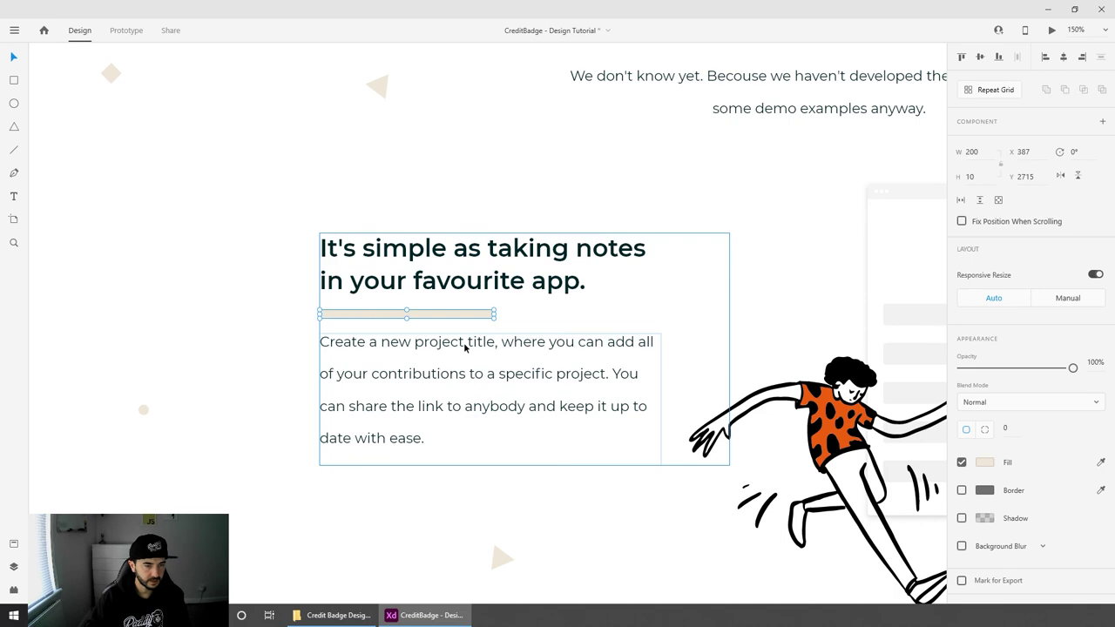
Step: Thin the beige divider to 5 px tall, sitting at Y 2718
scroll(464, 342, "down", 2)
left_click(678, 516)
scroll(489, 463, "down", 2)
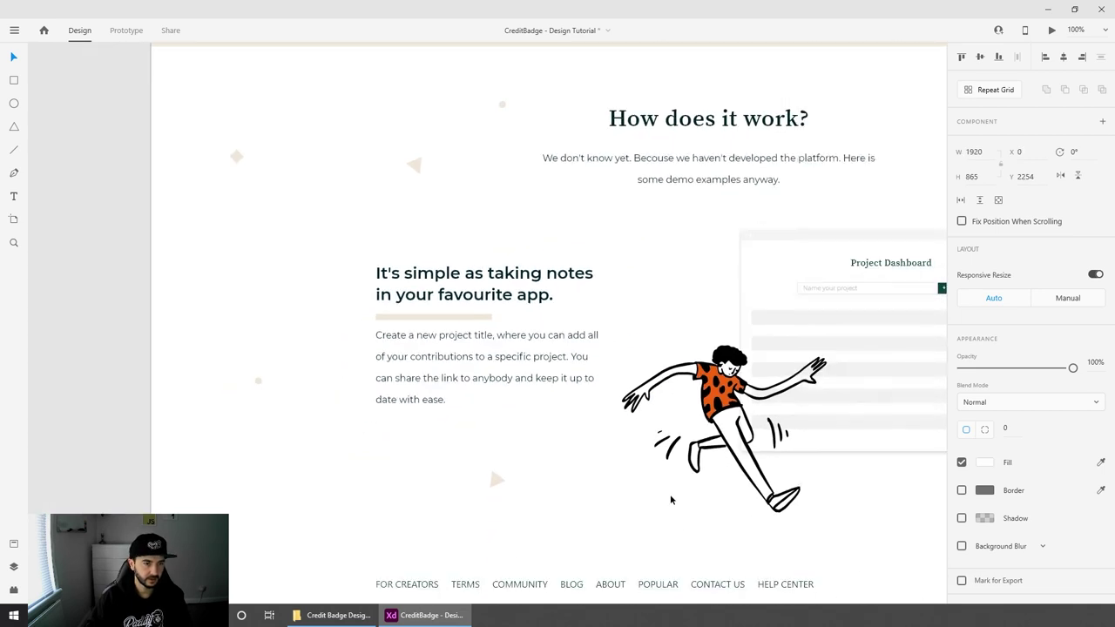
scroll(427, 385, "up", 3)
left_click(355, 305)
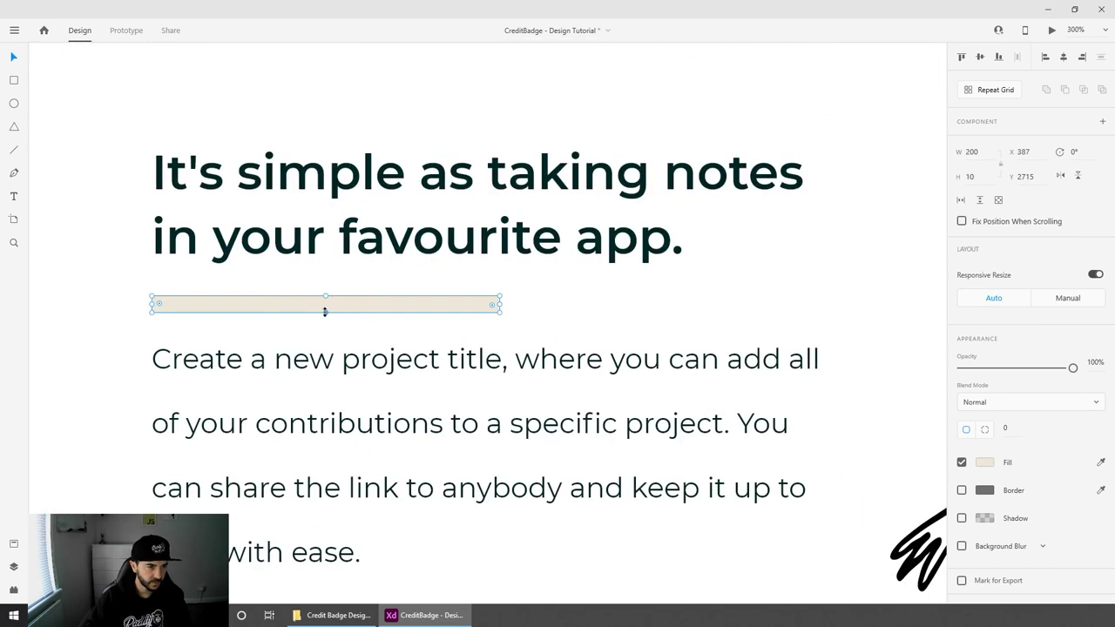
left_click_drag(325, 311, 354, 310)
key("ctrl+1")
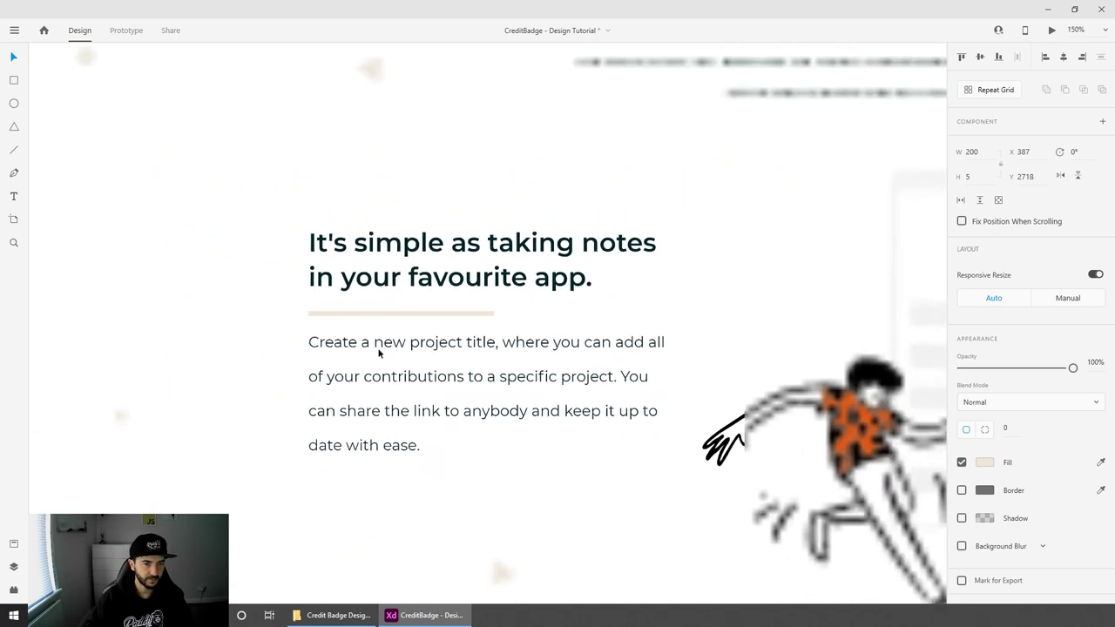
left_click(137, 279)
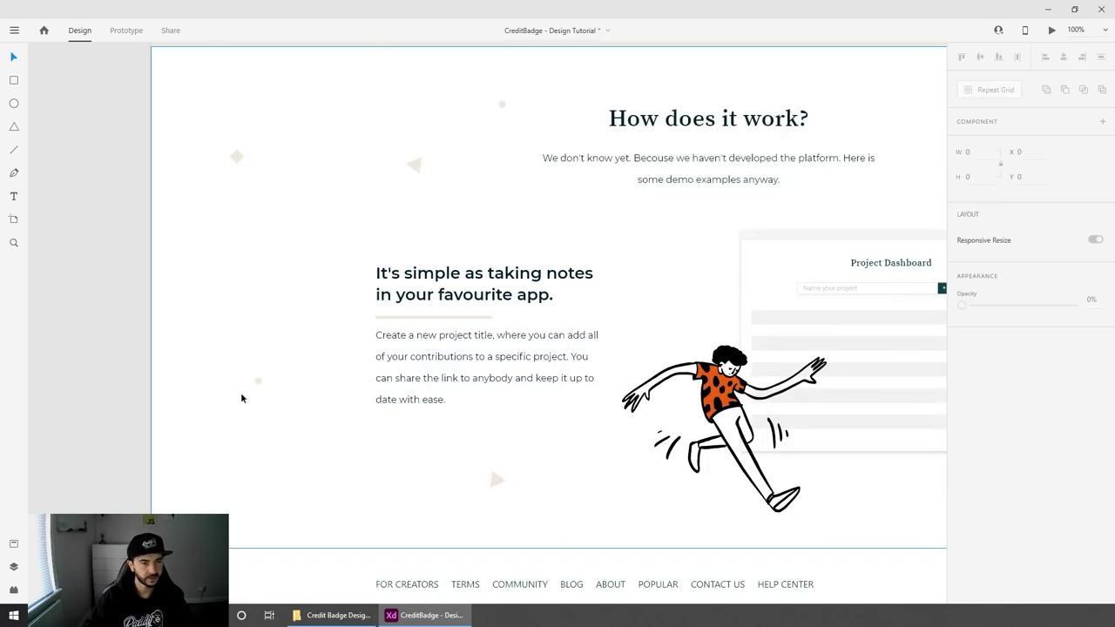
Step: Draw a circle over the Project Dashboard and fill it with the saved orange
key("ctrl+minus")
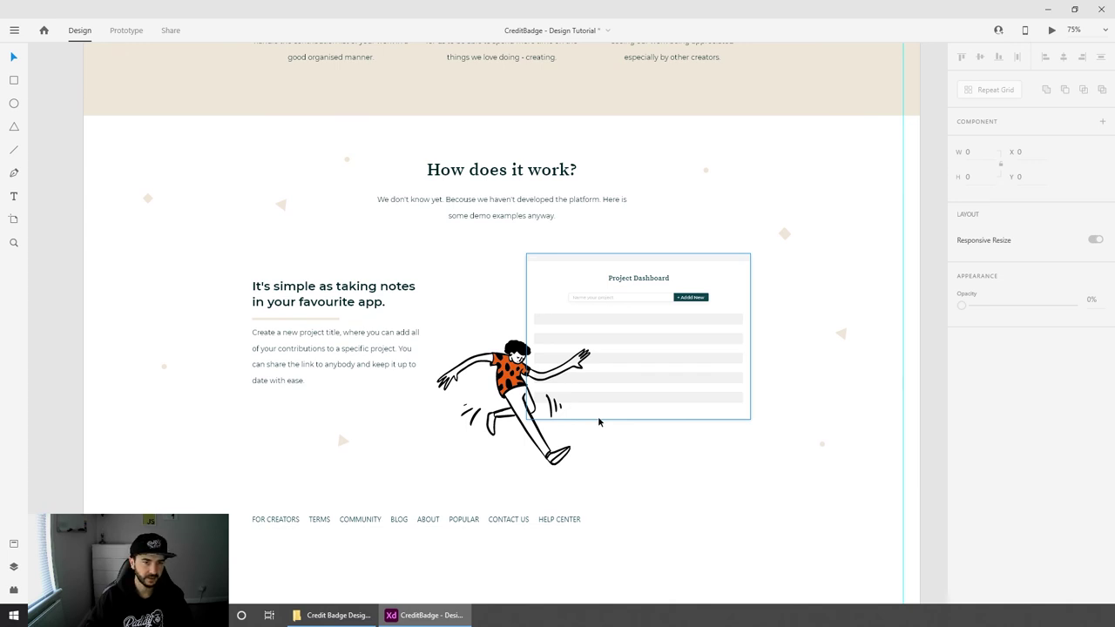
key("ctrl+plus")
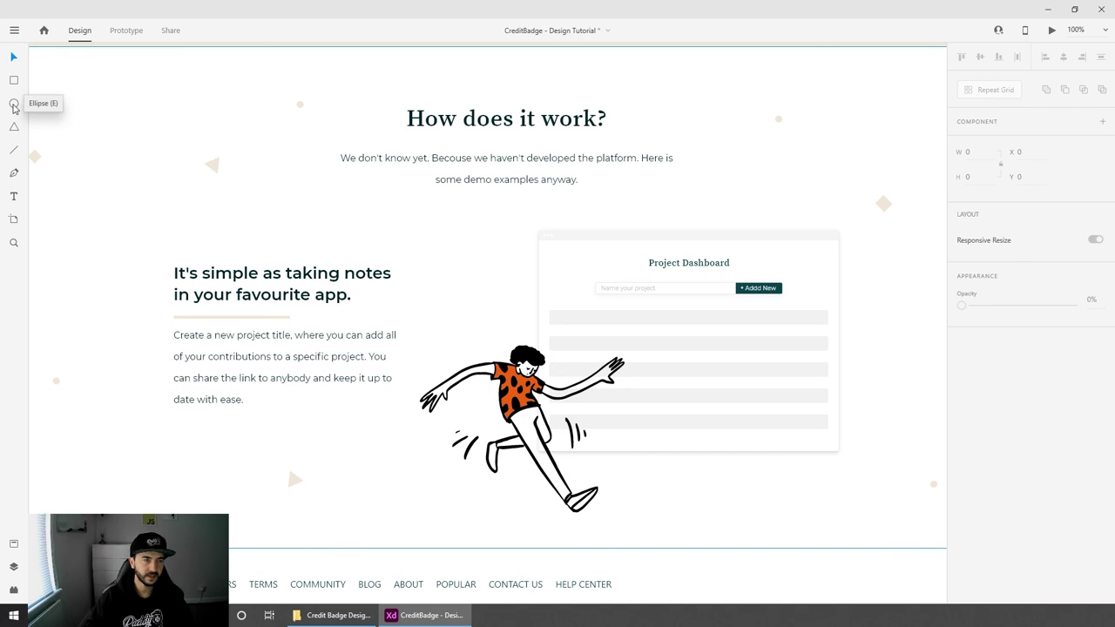
left_click(13, 104)
left_click_drag(642, 305, 735, 393)
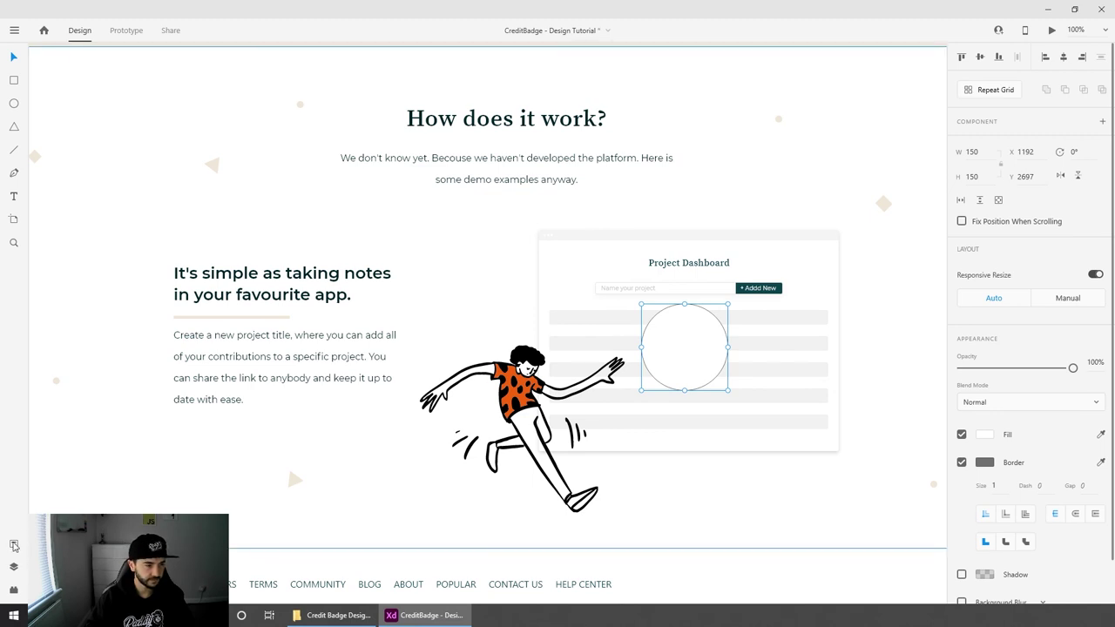
left_click(13, 543)
left_click(52, 143)
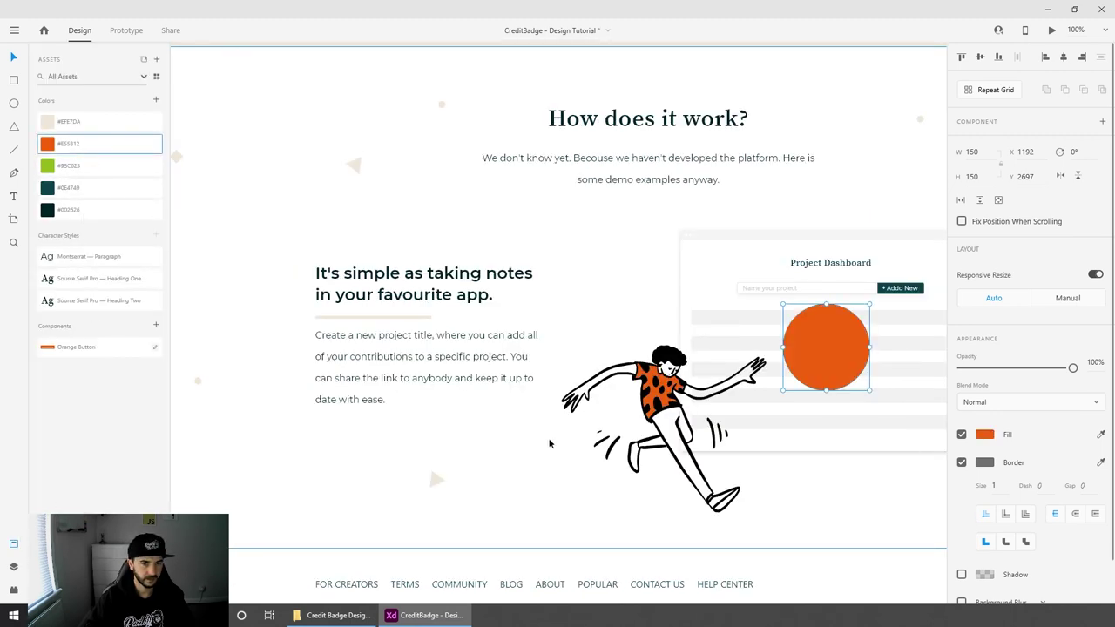
Step: Remove the circle's border, add a drop shadow, and shrink it to about 130 px
left_click(808, 526)
left_click_drag(773, 503, 600, 492)
left_click(659, 346)
left_click(962, 462)
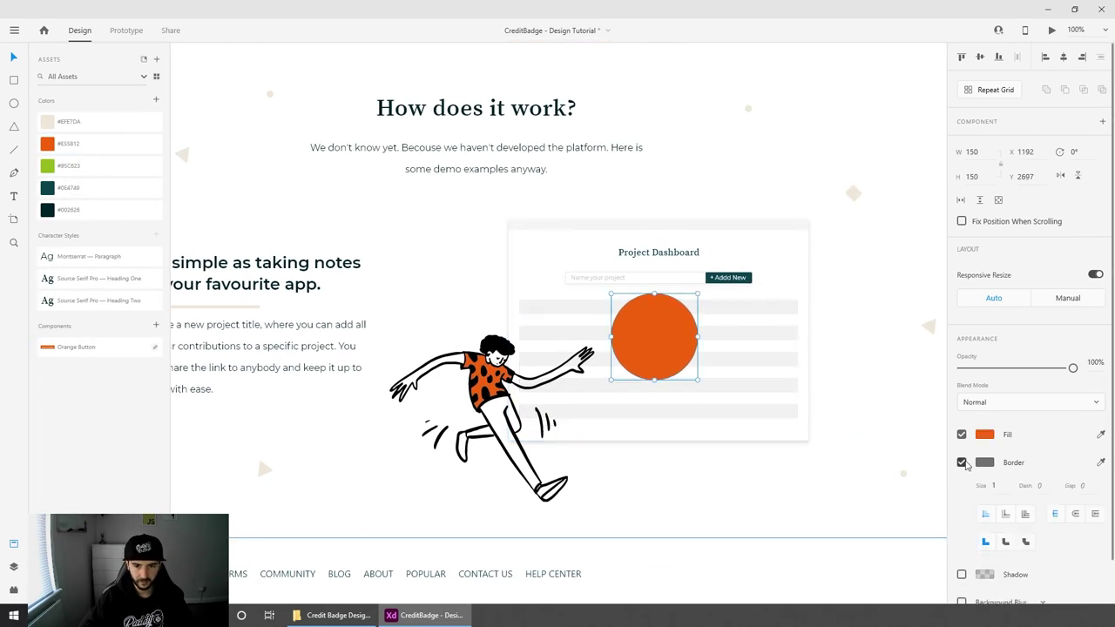
left_click(961, 462)
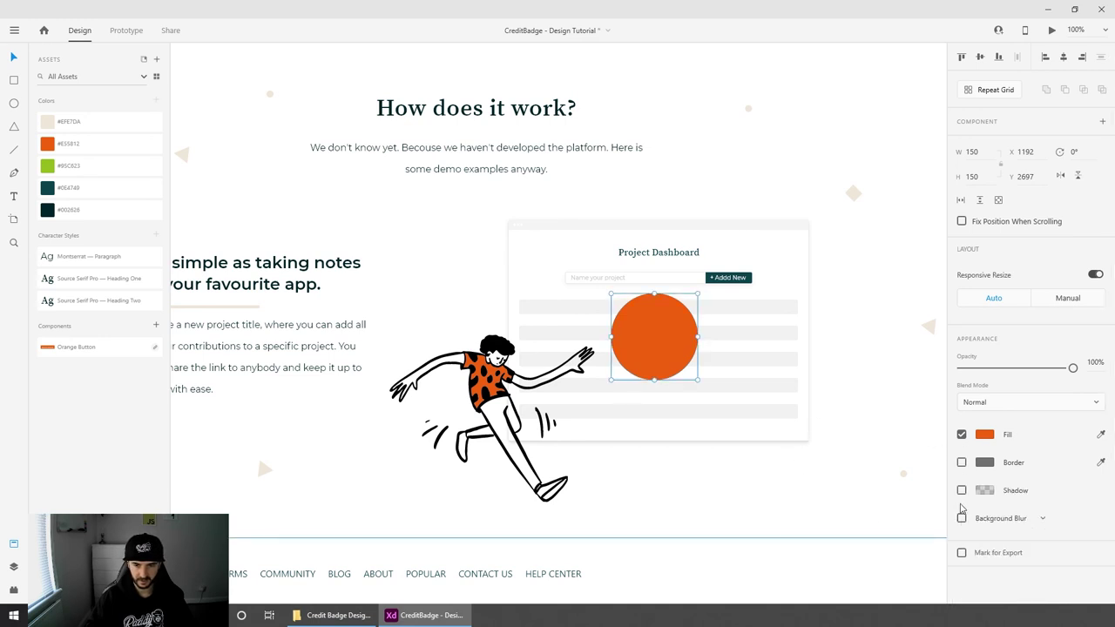
left_click(961, 490)
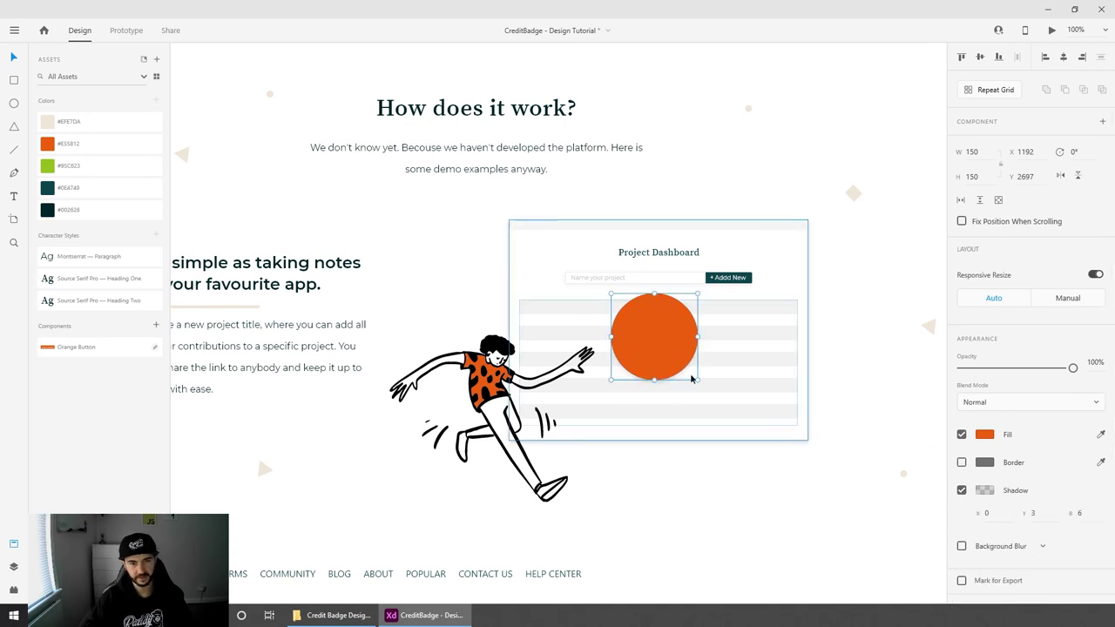
left_click_drag(697, 380, 669, 347)
key("Escape")
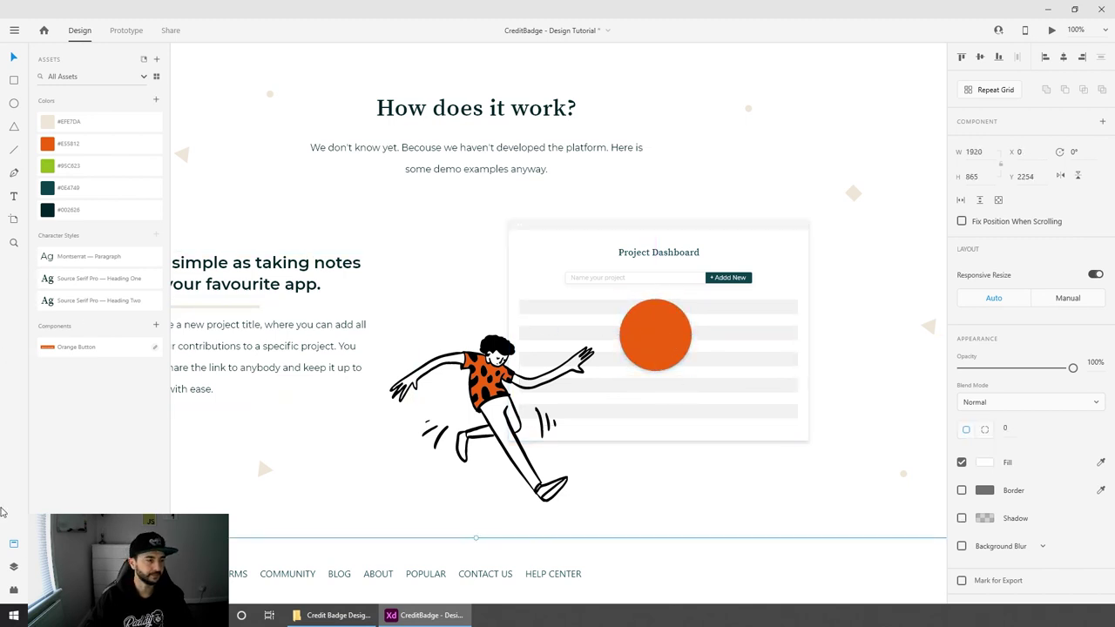
left_click(14, 589)
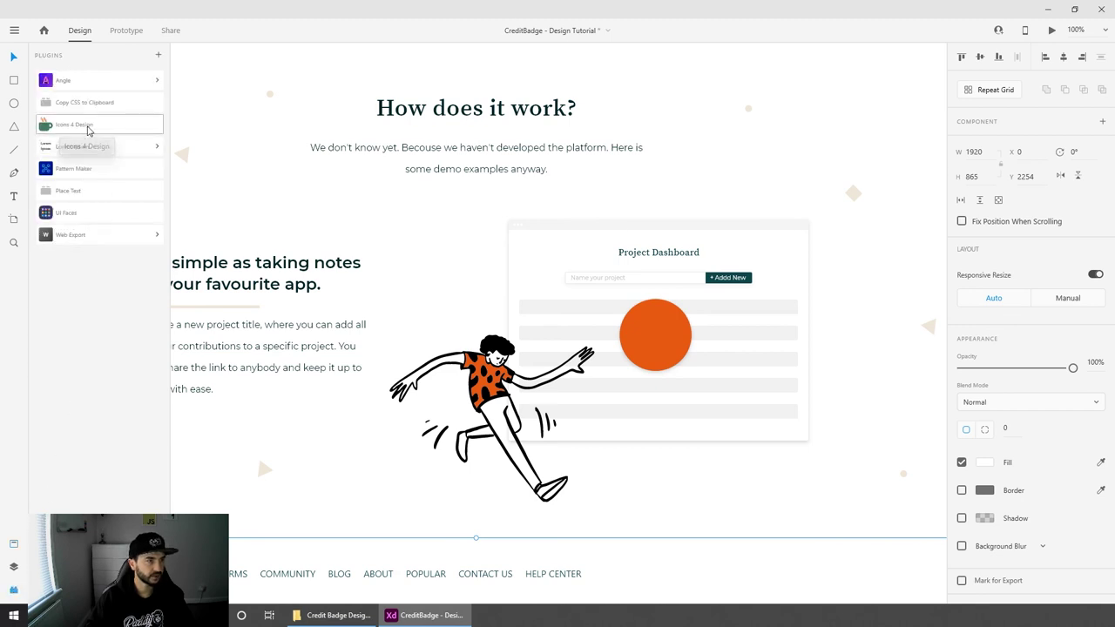
Step: Insert a play icon from the Icons 4 Design plugin, enlarge it, and place it over the orange circle
left_click(87, 128)
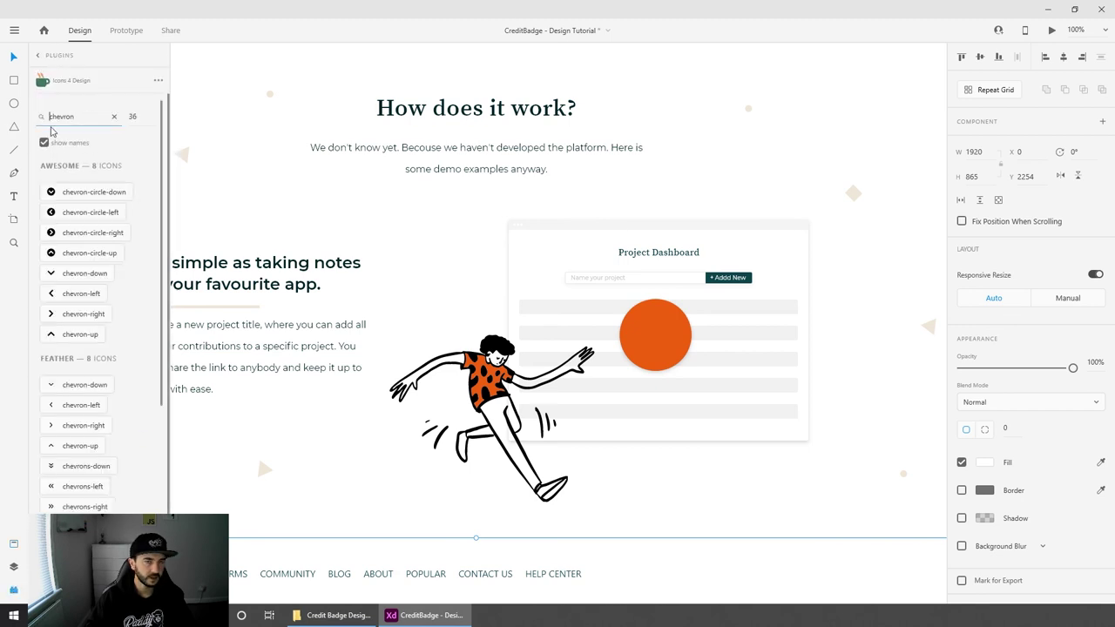
type("play")
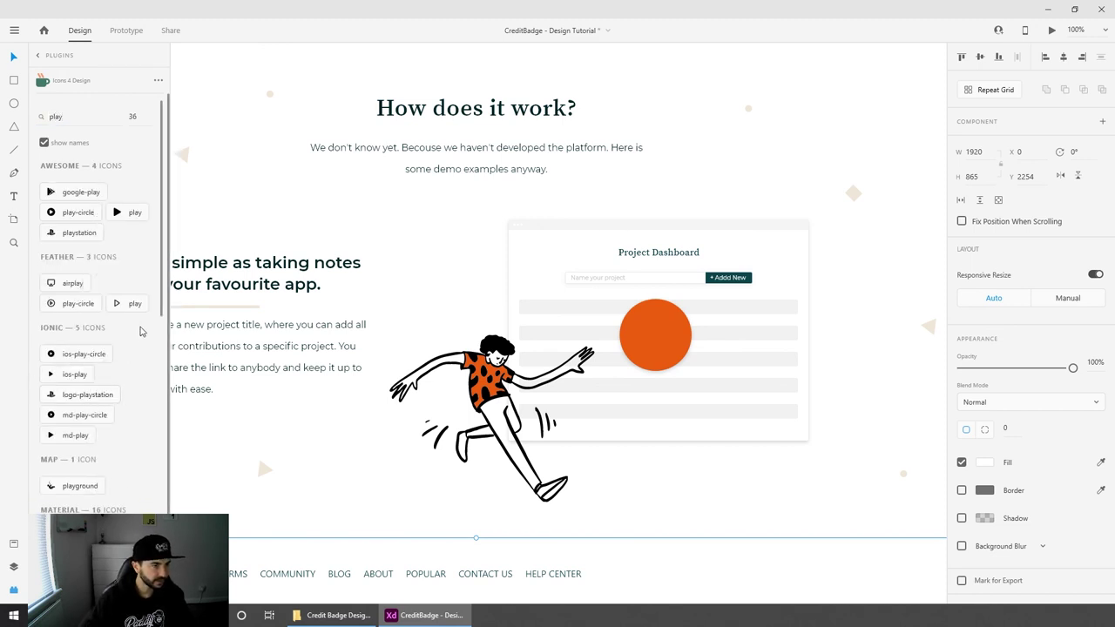
left_click(121, 310)
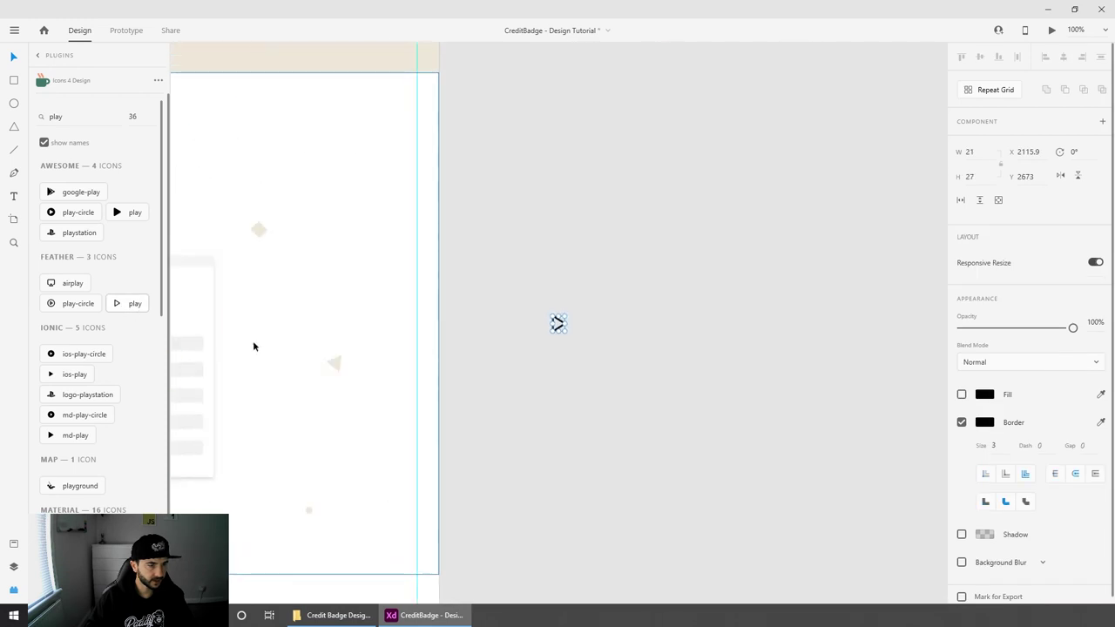
left_click_drag(568, 332, 615, 364)
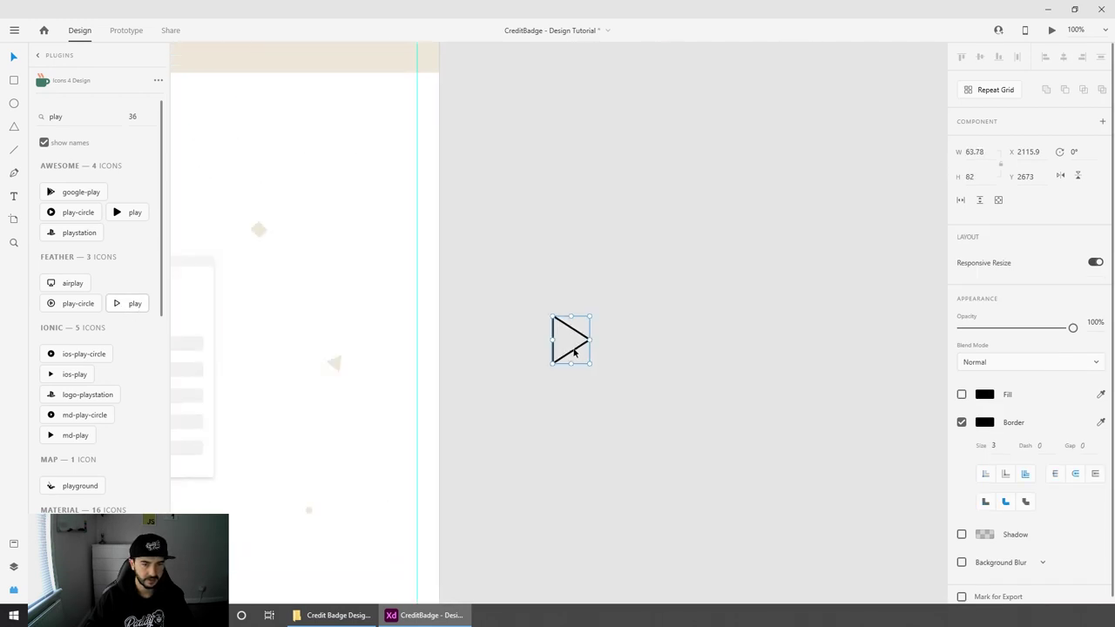
scroll(454, 453, "left", 3)
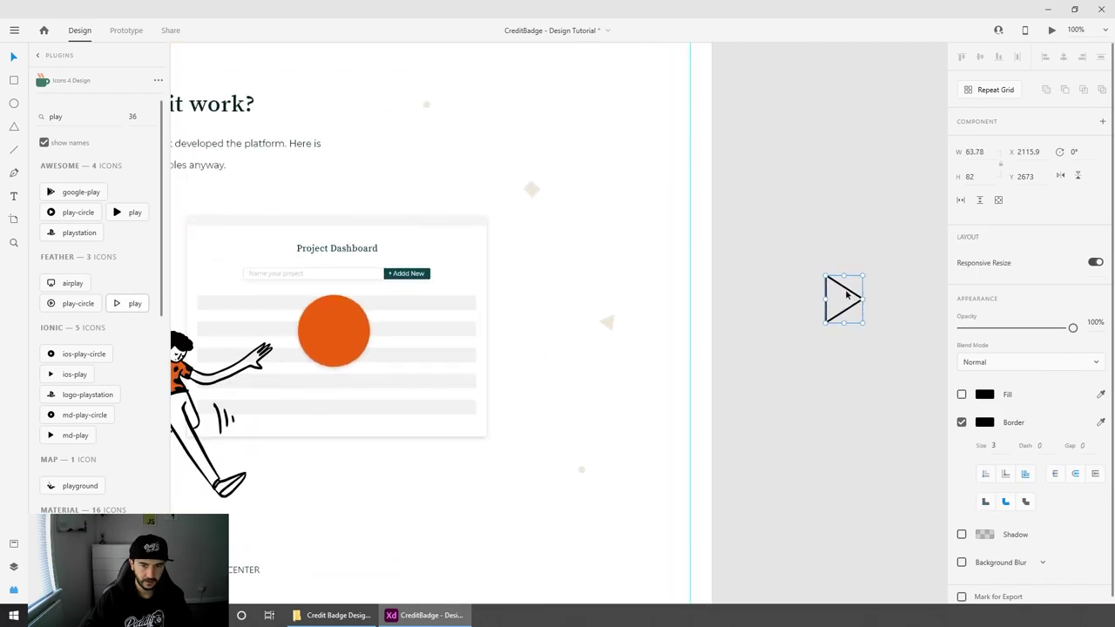
left_click_drag(846, 294, 334, 326)
key("ctrl+equal")
key("ctrl+equal")
key("ctrl+equal")
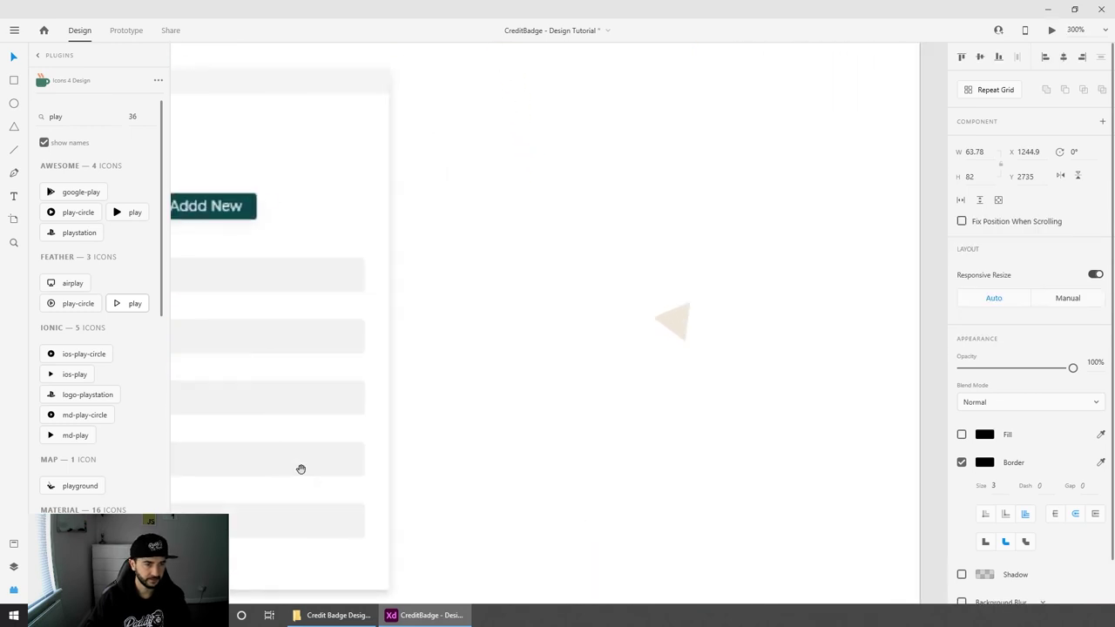
left_click_drag(300, 469, 747, 430)
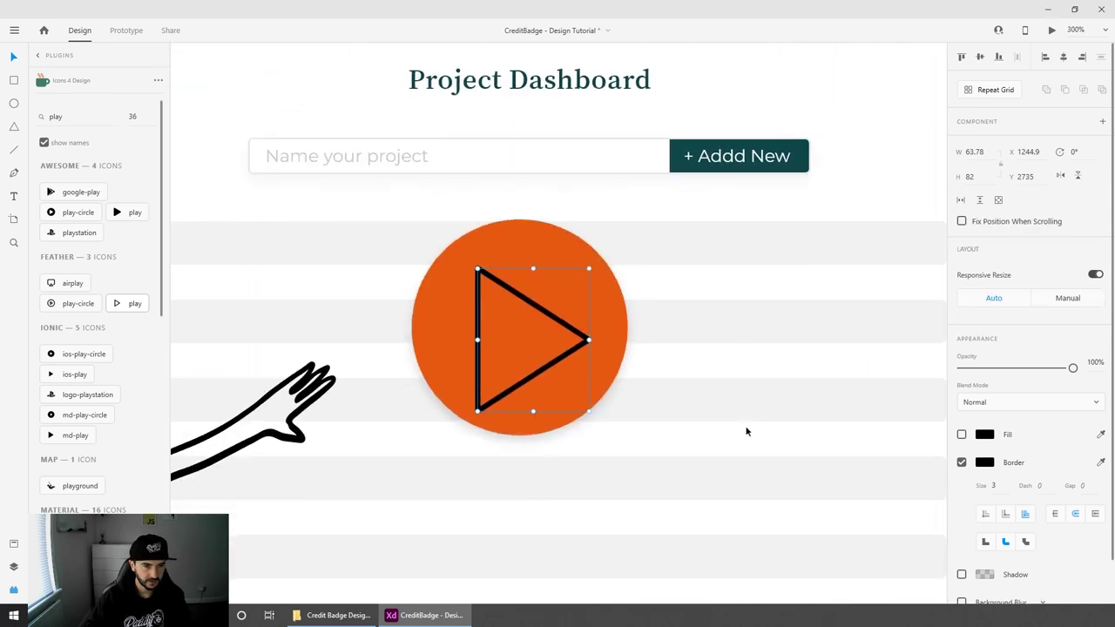
Step: Fill the play triangle with #FFFFFF and shrink it to about half size
left_click(987, 439)
type("ffffff")
key("Return")
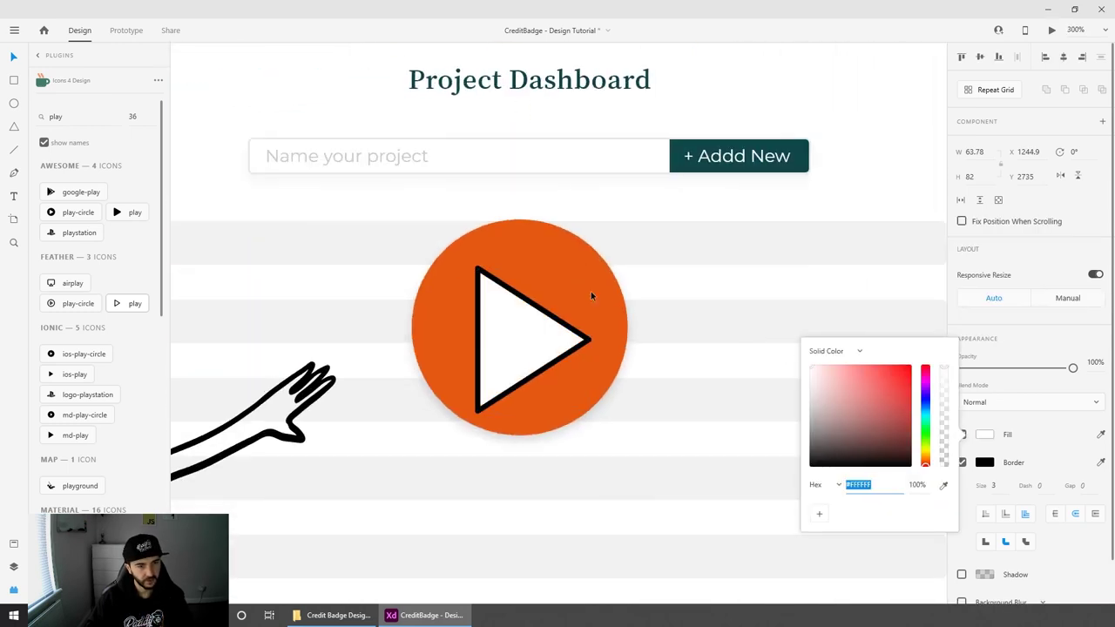
left_click_drag(536, 339, 548, 324)
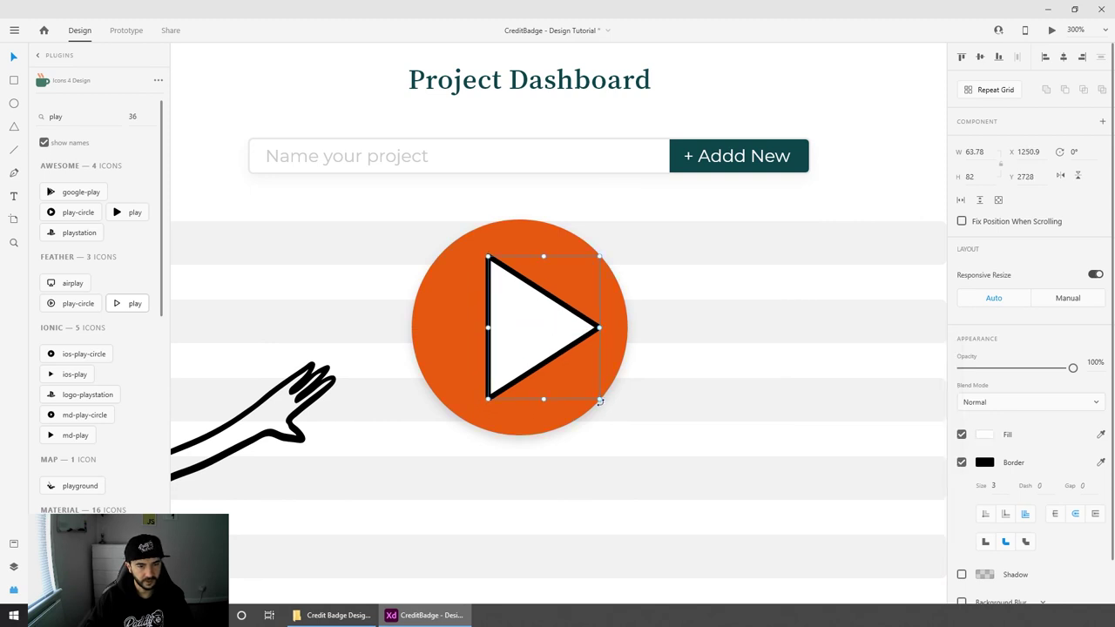
left_click_drag(600, 400, 547, 348)
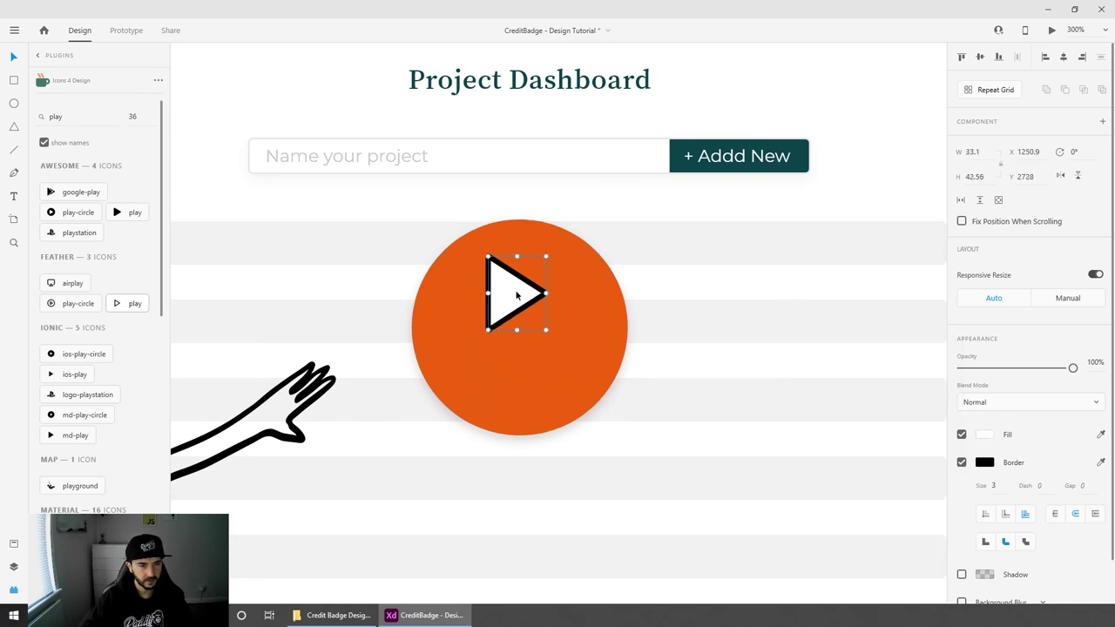
left_click_drag(516, 296, 527, 328)
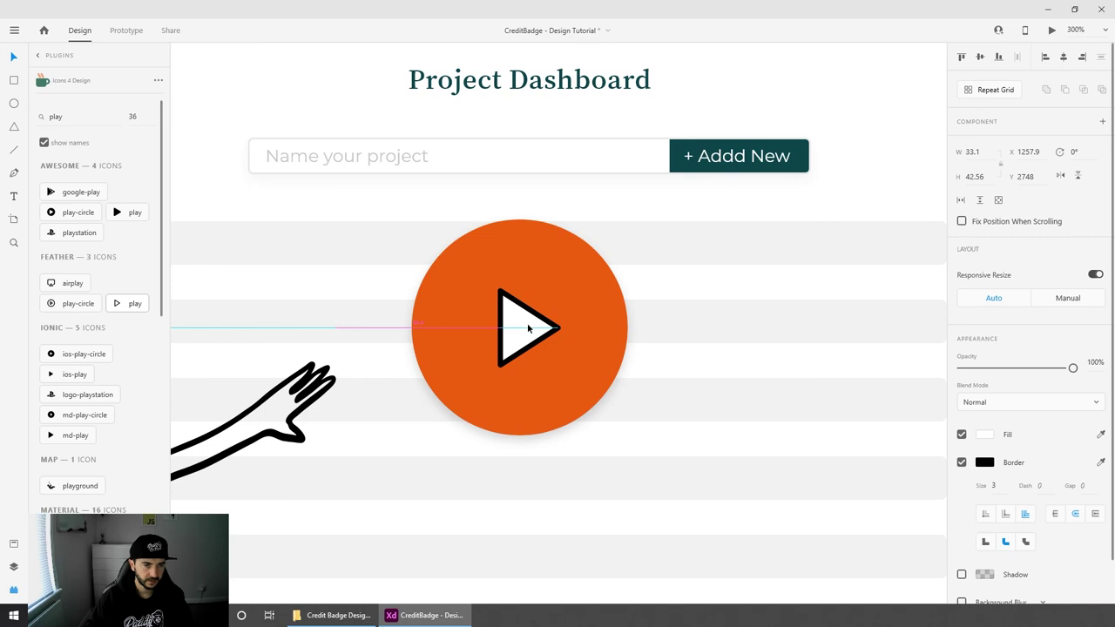
Step: Centre the triangle on the orange circle with Align Middle and Align Center
left_click(575, 305, "shift")
left_click(979, 57)
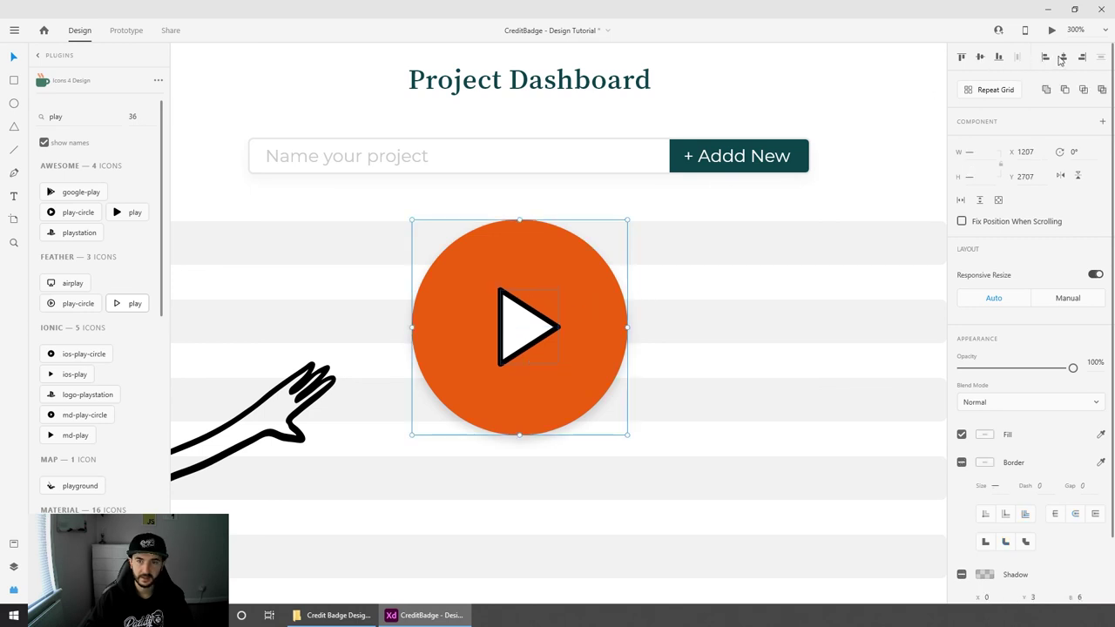
left_click(1060, 57)
left_click(761, 414)
key("ctrl+1")
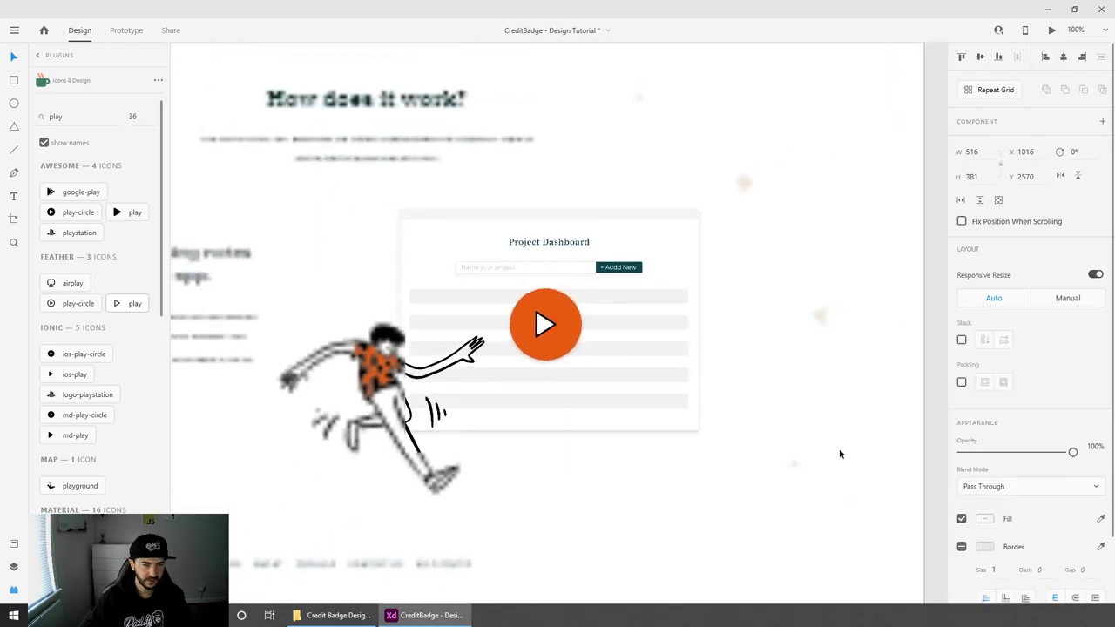
Step: Remove the play triangle's fill and set its border to #FFFFFF, leaving a hollow white outline
double_click(547, 324)
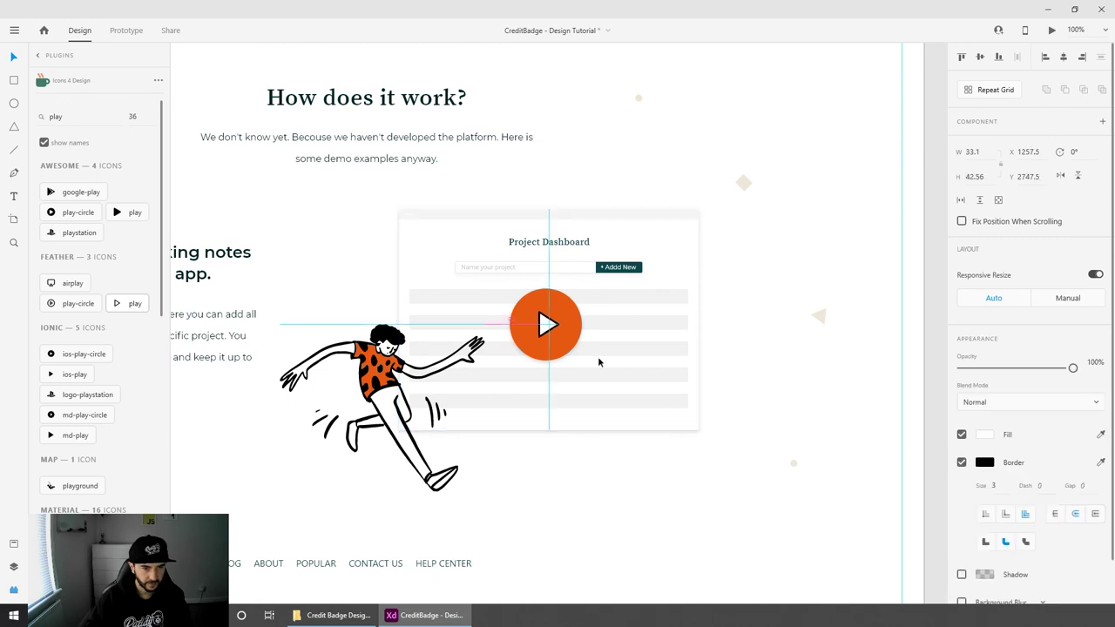
left_click(745, 391)
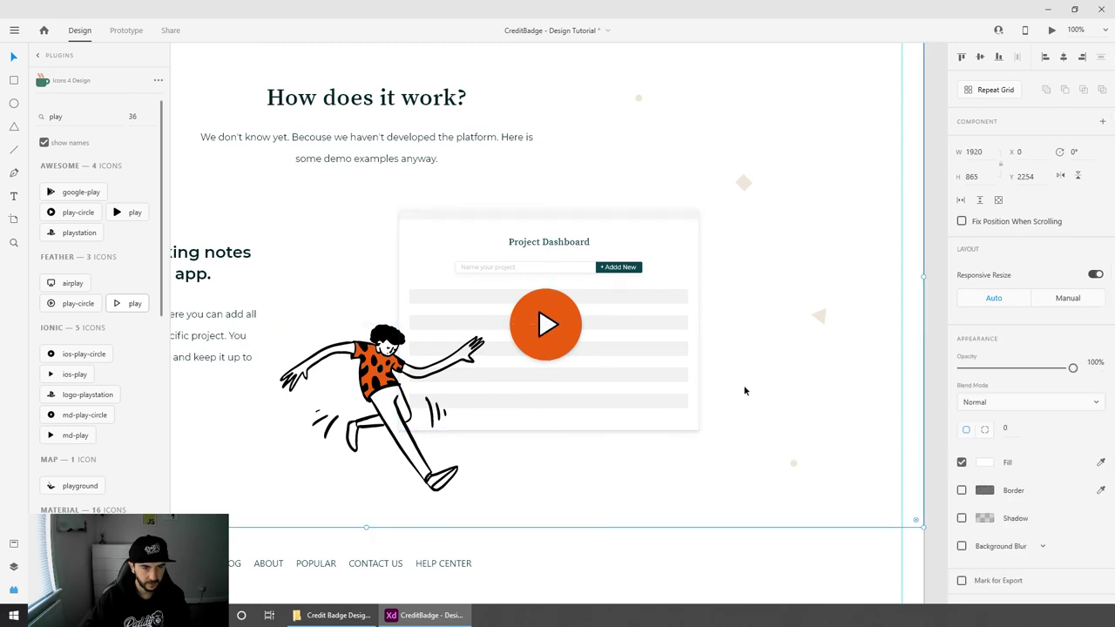
left_click(646, 548)
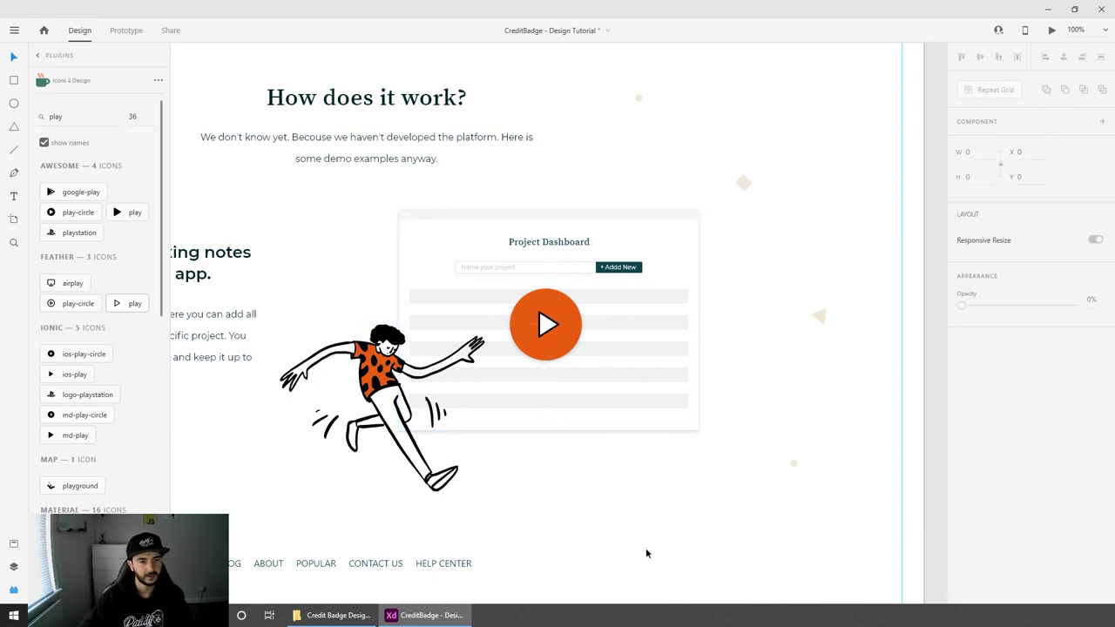
double_click(547, 323)
left_click(961, 462)
left_click(961, 462)
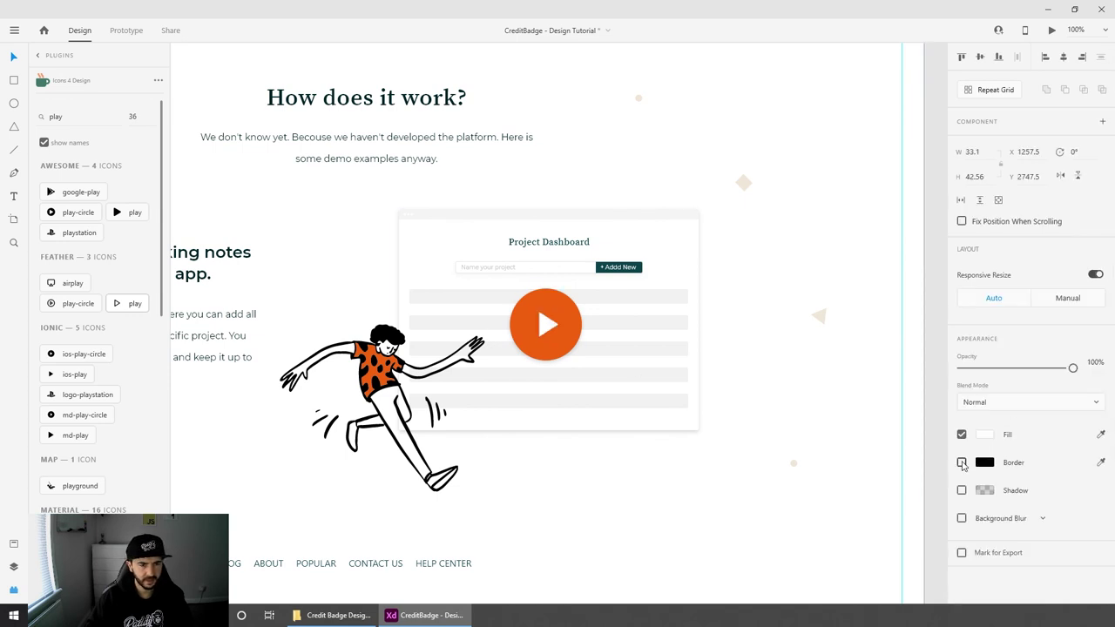
left_click(962, 463)
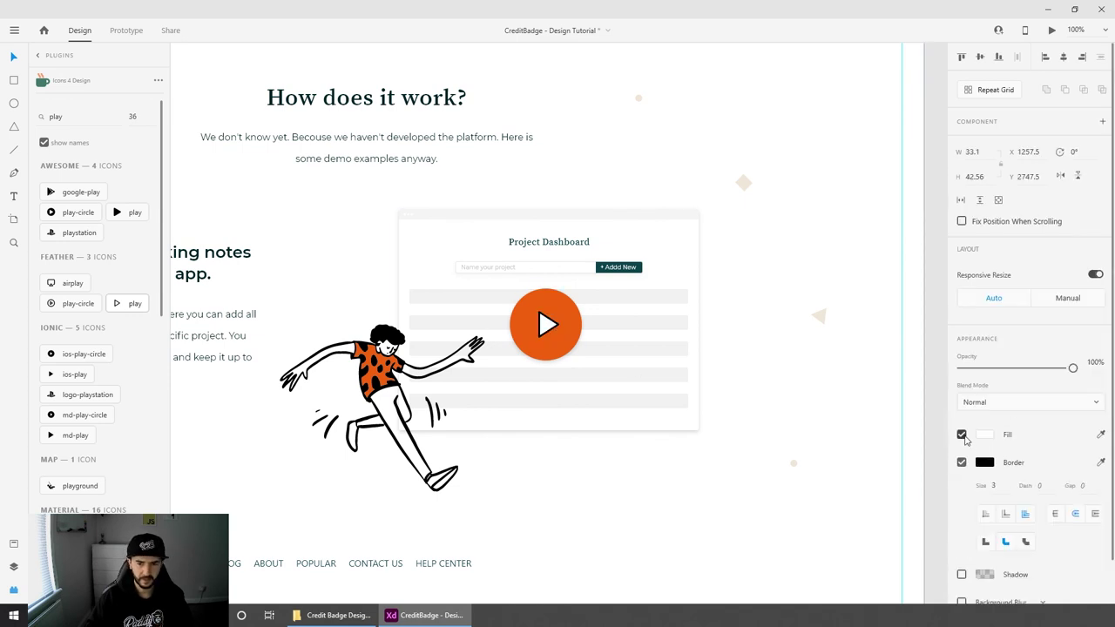
left_click(961, 435)
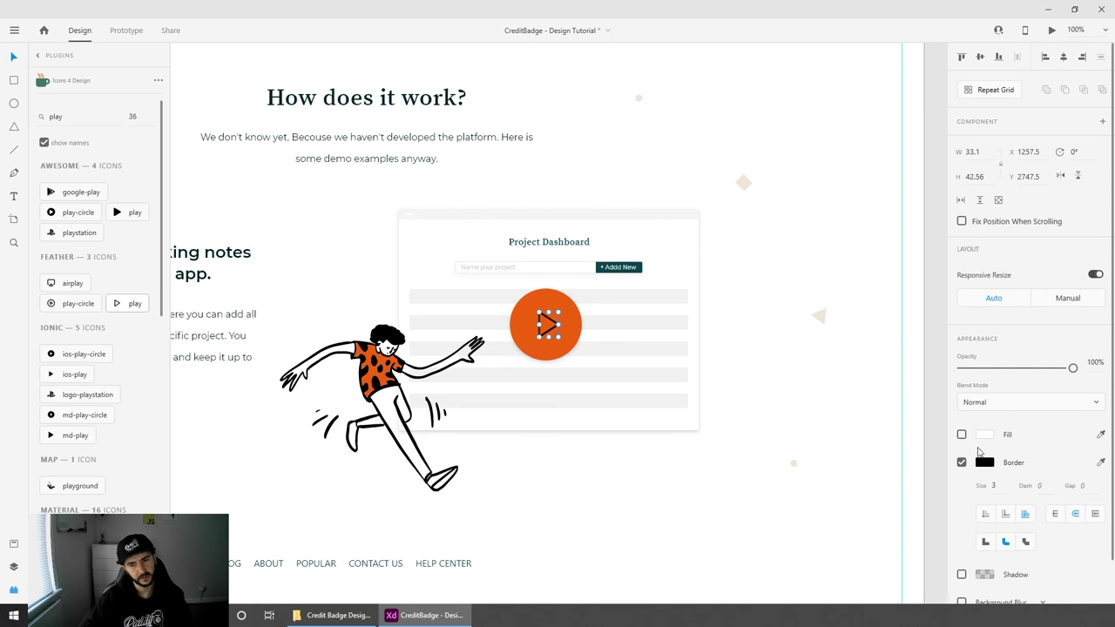
left_click(982, 464)
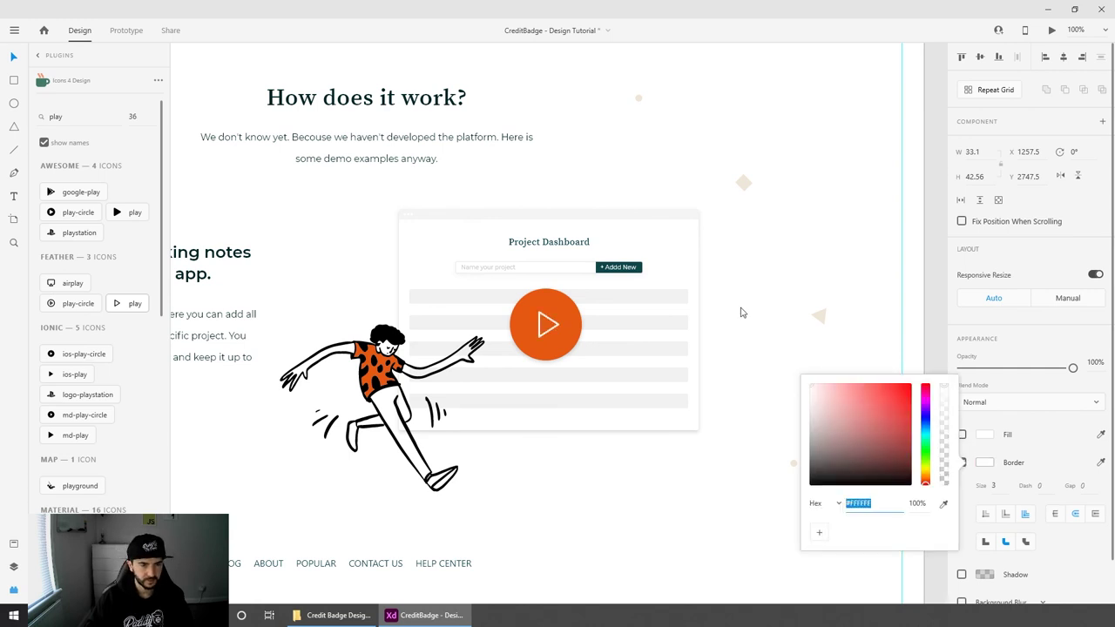
left_click(654, 535)
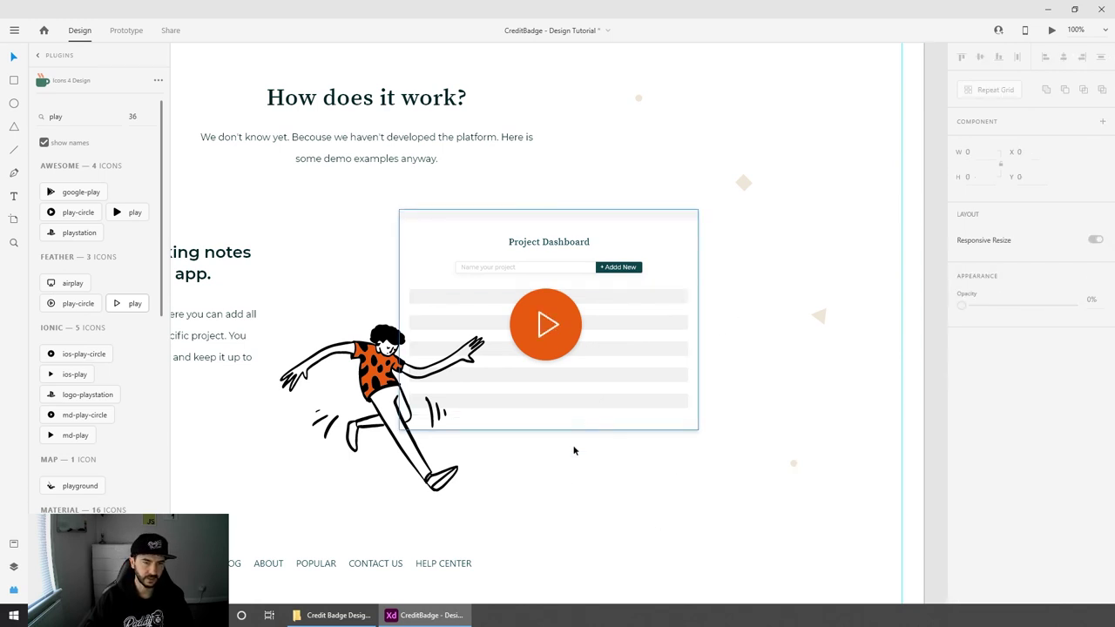
key("ctrl+minus")
left_click_drag(538, 456, 764, 460)
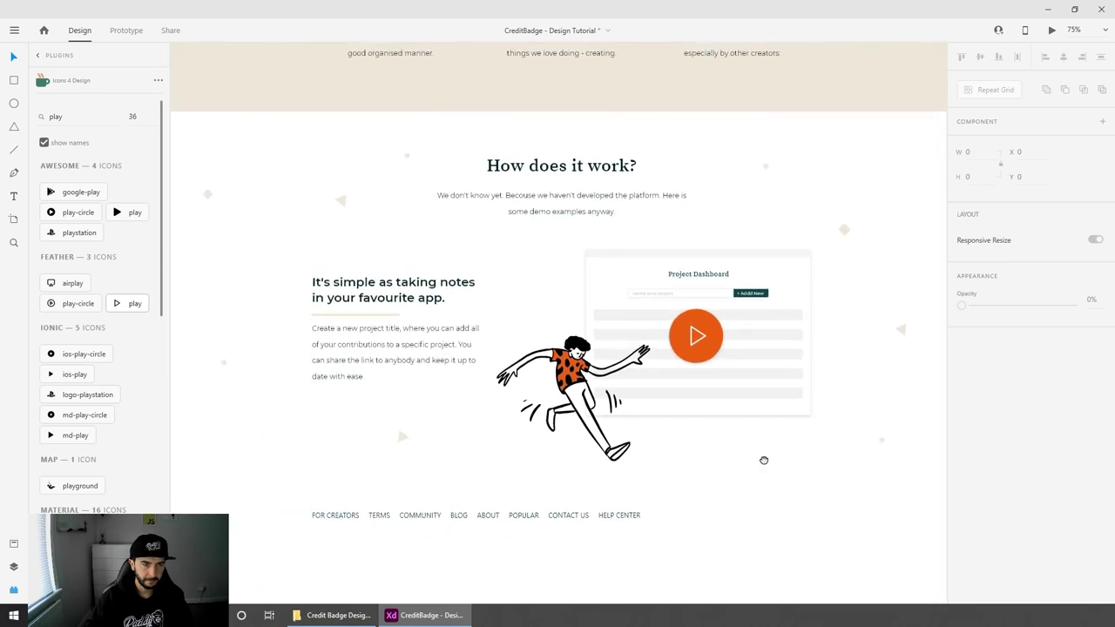
Step: Drag the landing page artboard's bottom edge up from 3745 to 3320 tall, just below the footer
left_click(13, 590)
scroll(311, 316, "left", 3)
scroll(462, 325, "up", 1)
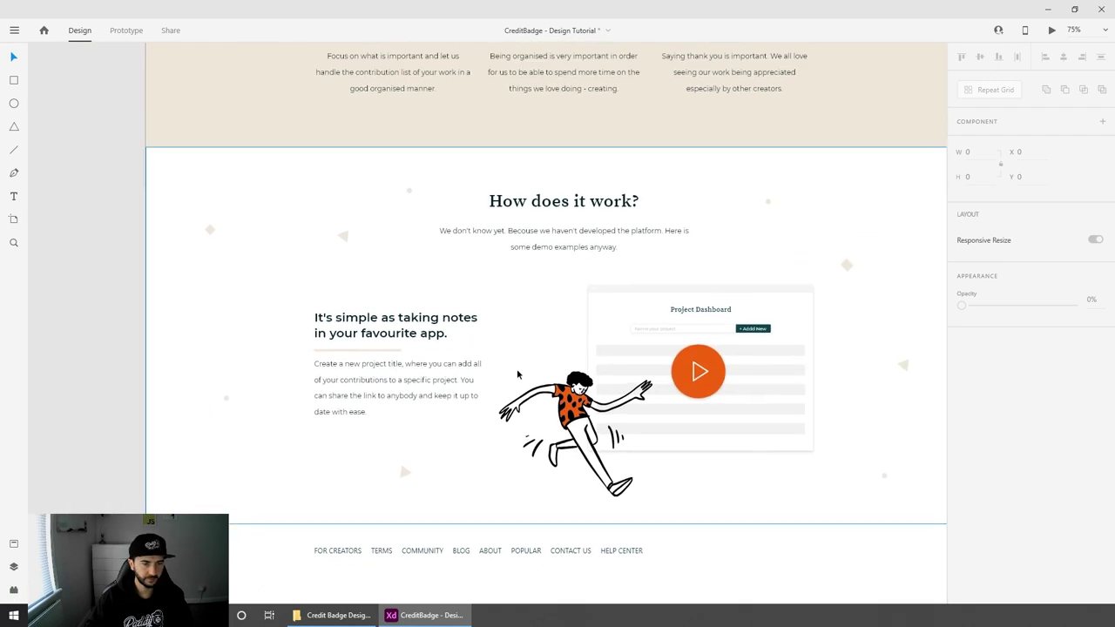
scroll(517, 375, "down", 3)
scroll(735, 484, "down", 3)
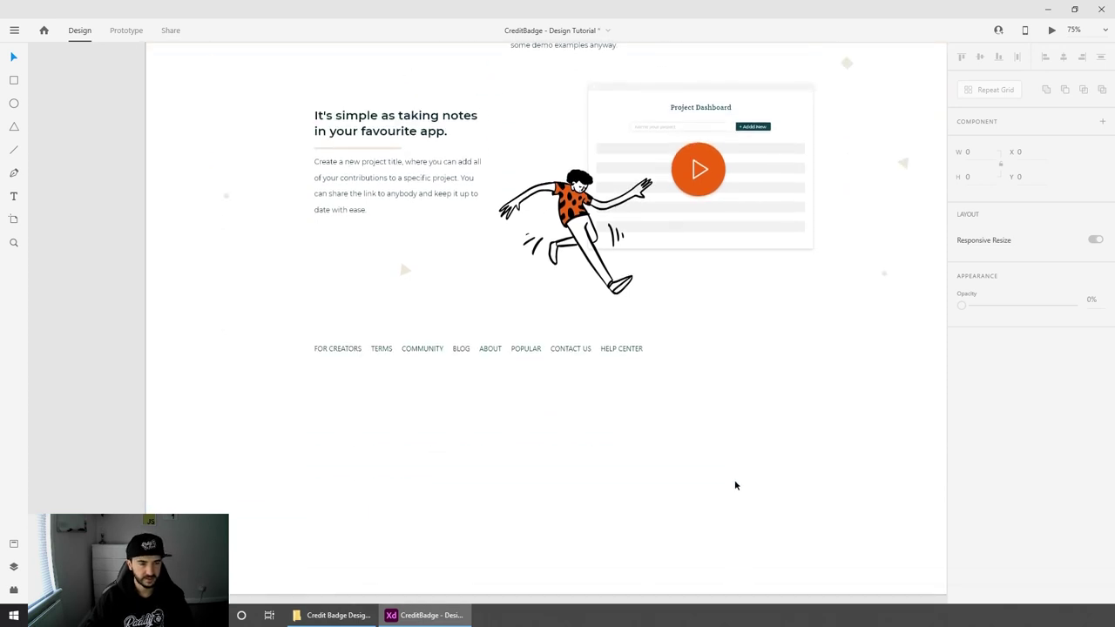
left_click(600, 377)
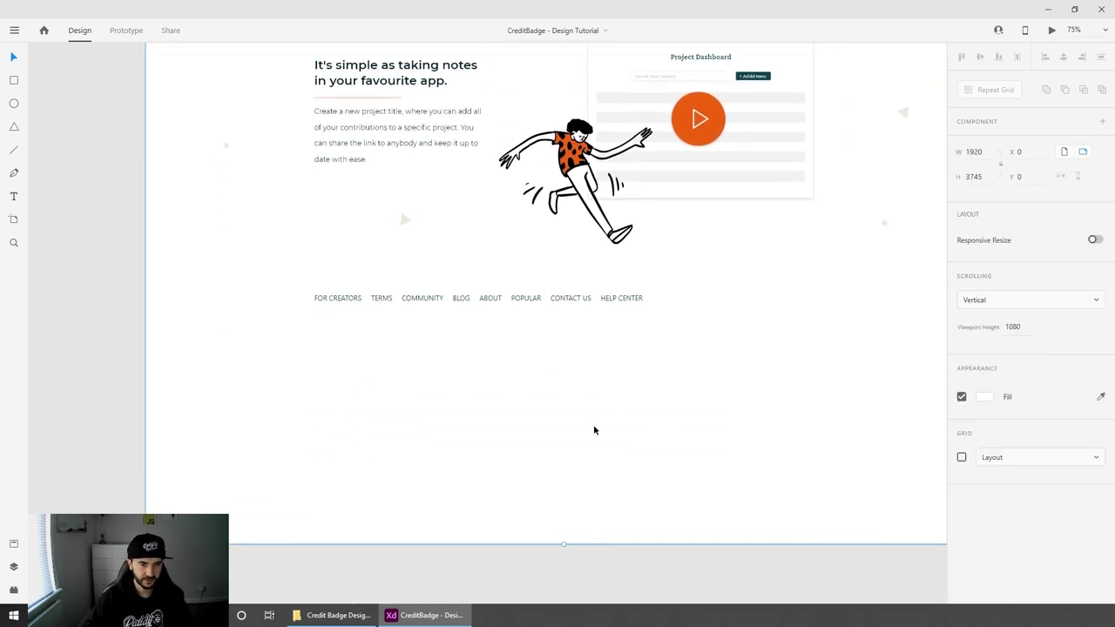
left_click_drag(562, 544, 559, 359)
left_click(654, 416)
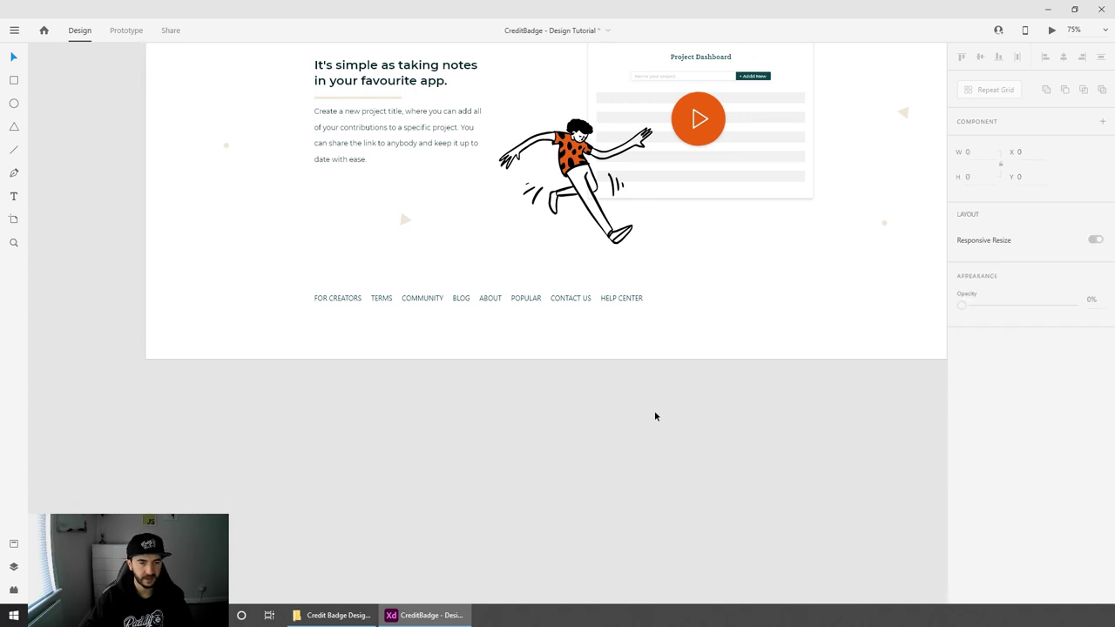
scroll(657, 417, "down", 3)
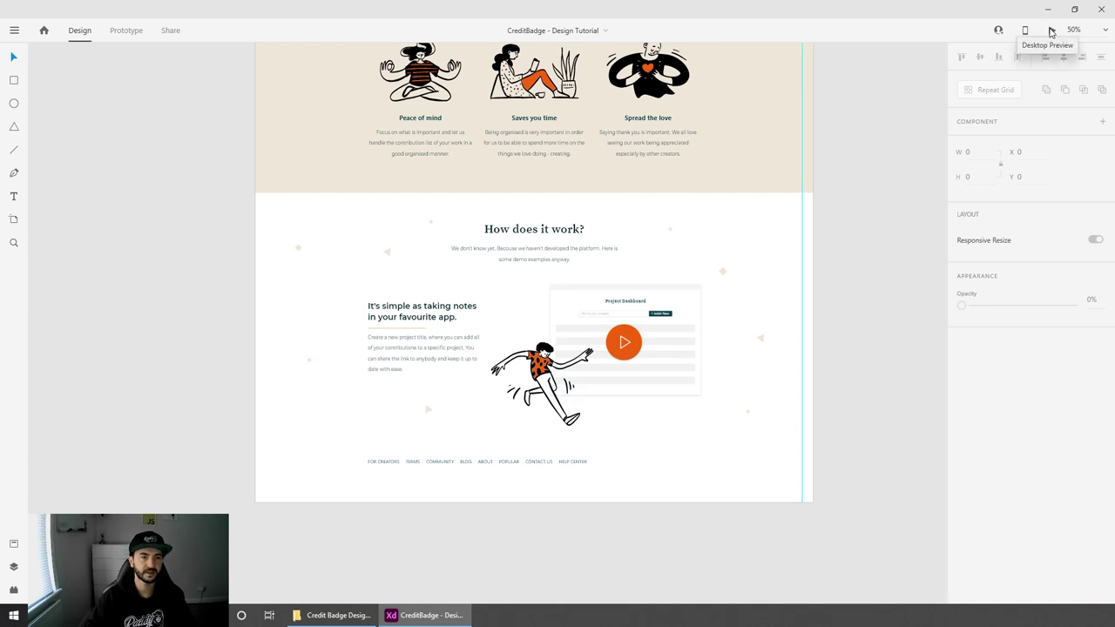
Step: Launch Desktop Preview and scroll the CreditBadge page down to the footer links and back up
left_click(1051, 32)
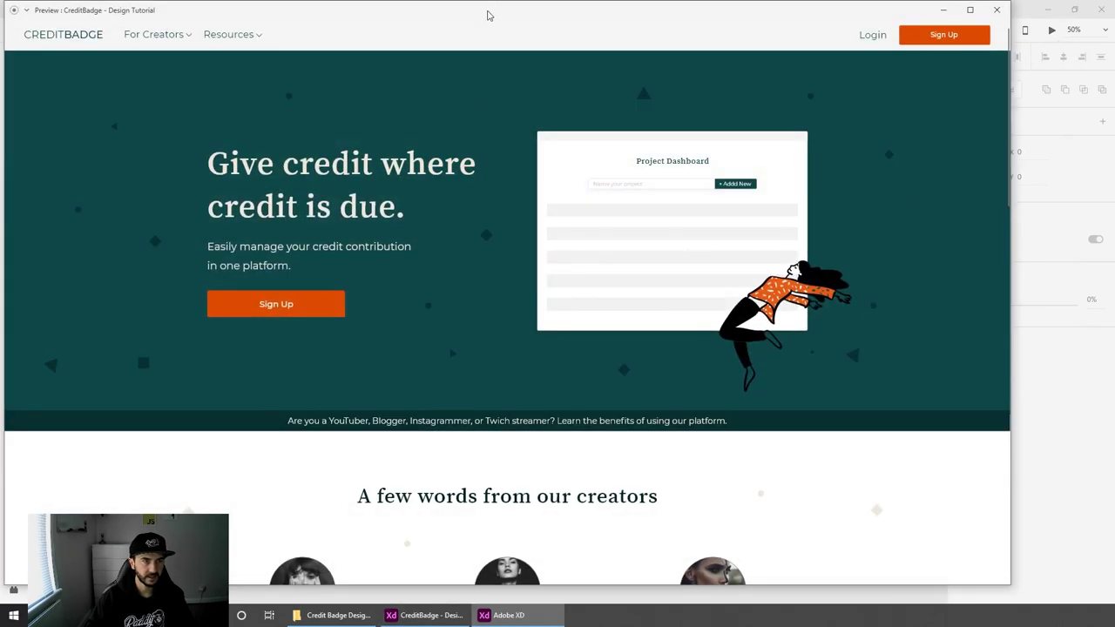
left_click_drag(486, 12, 515, 21)
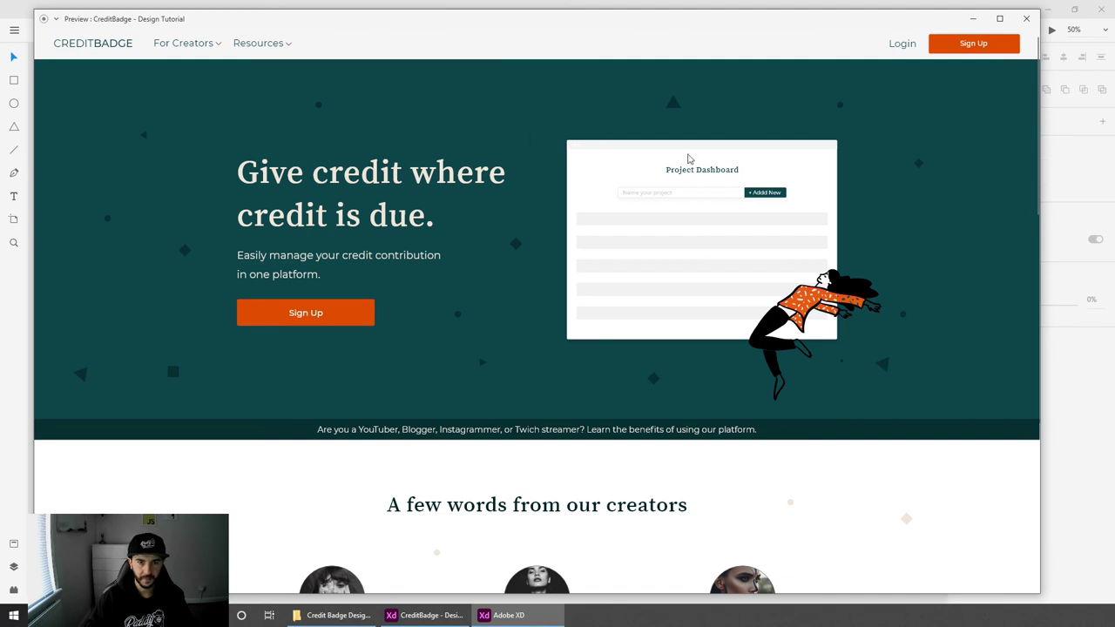
scroll(517, 245, "down", 3)
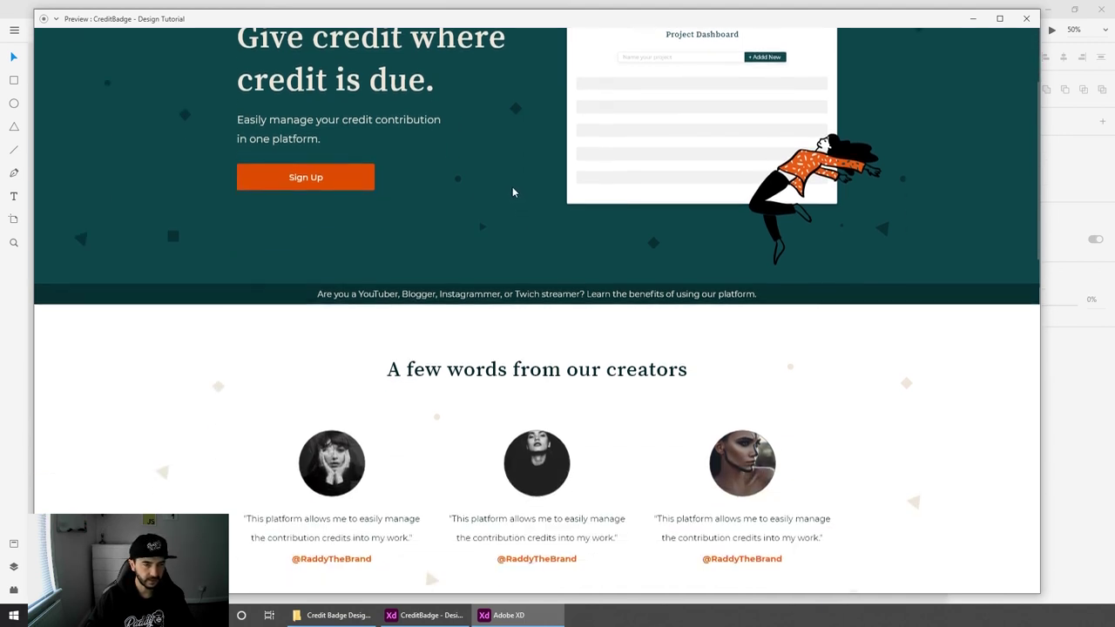
scroll(512, 174, "down", 3)
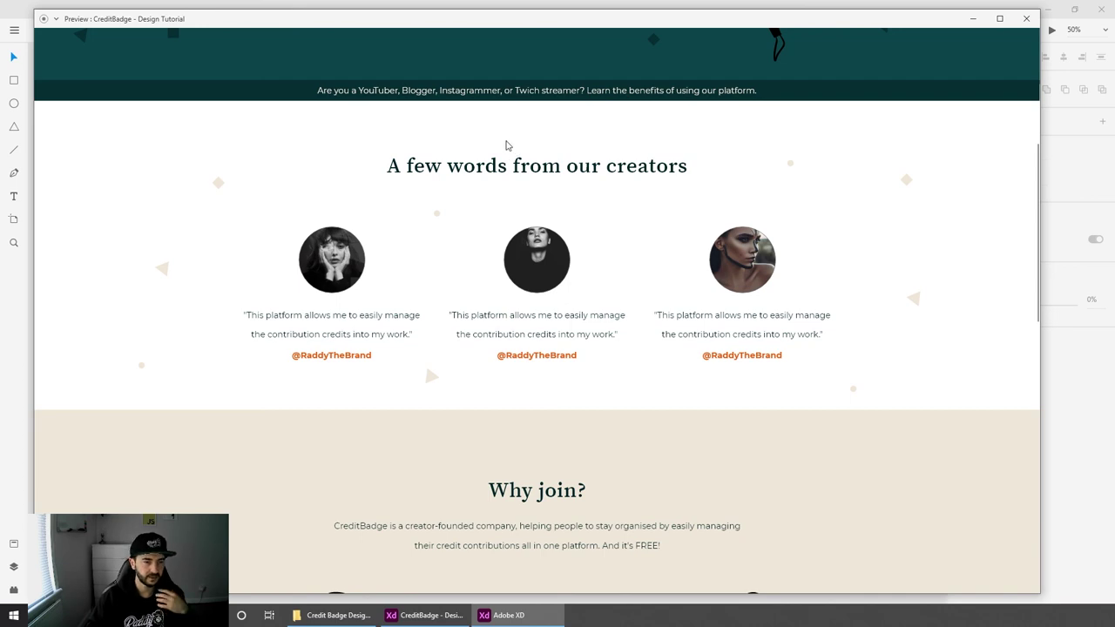
scroll(508, 146, "down", 6)
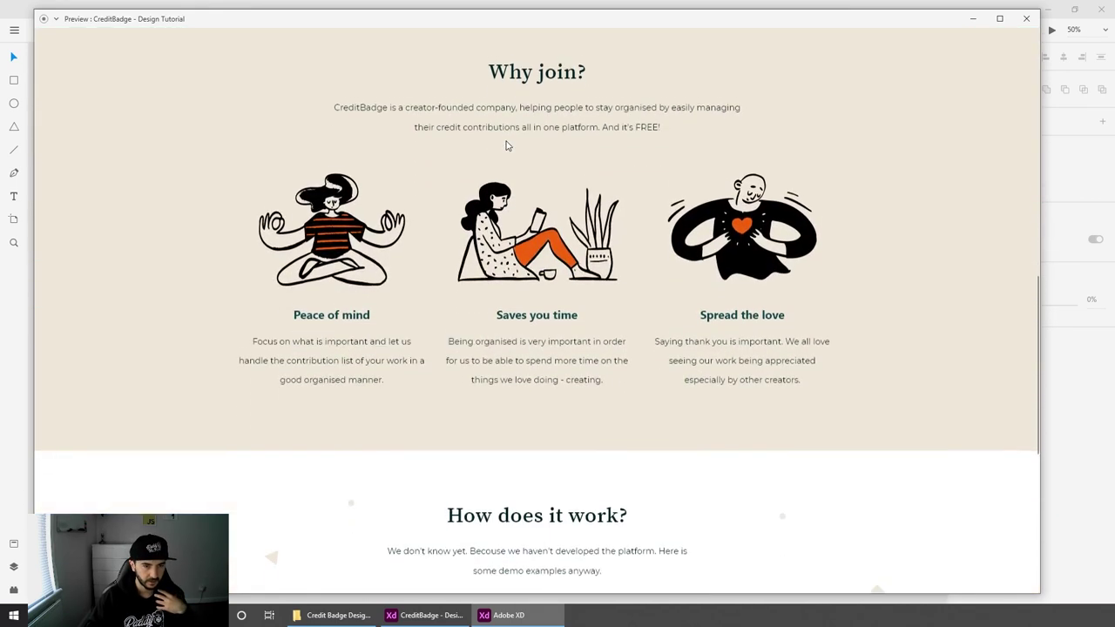
scroll(508, 146, "down", 4)
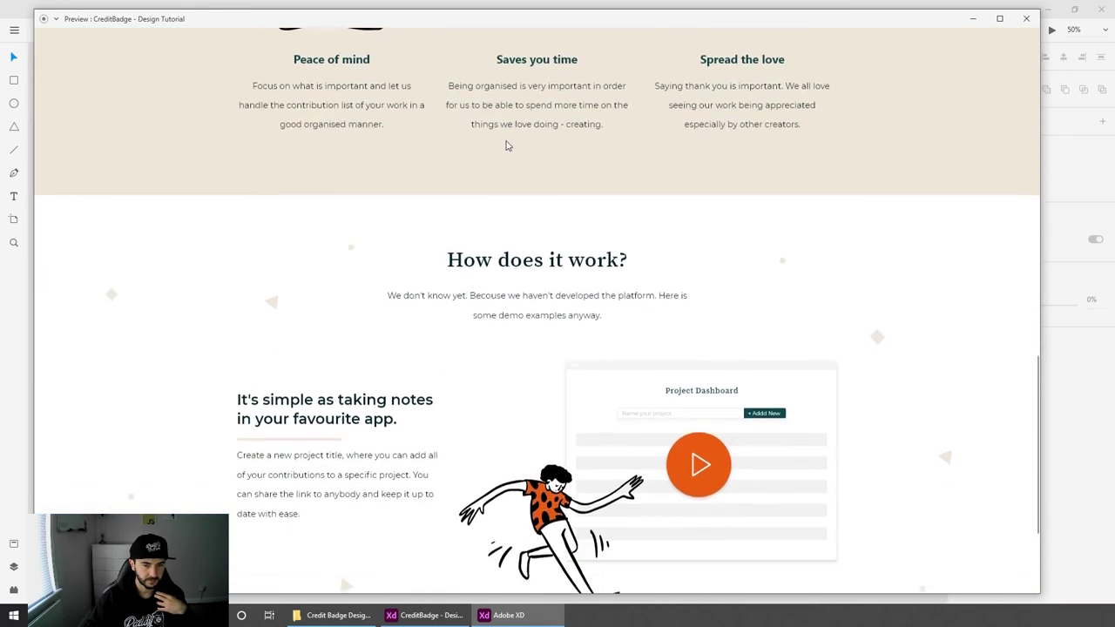
scroll(507, 145, "down", 3)
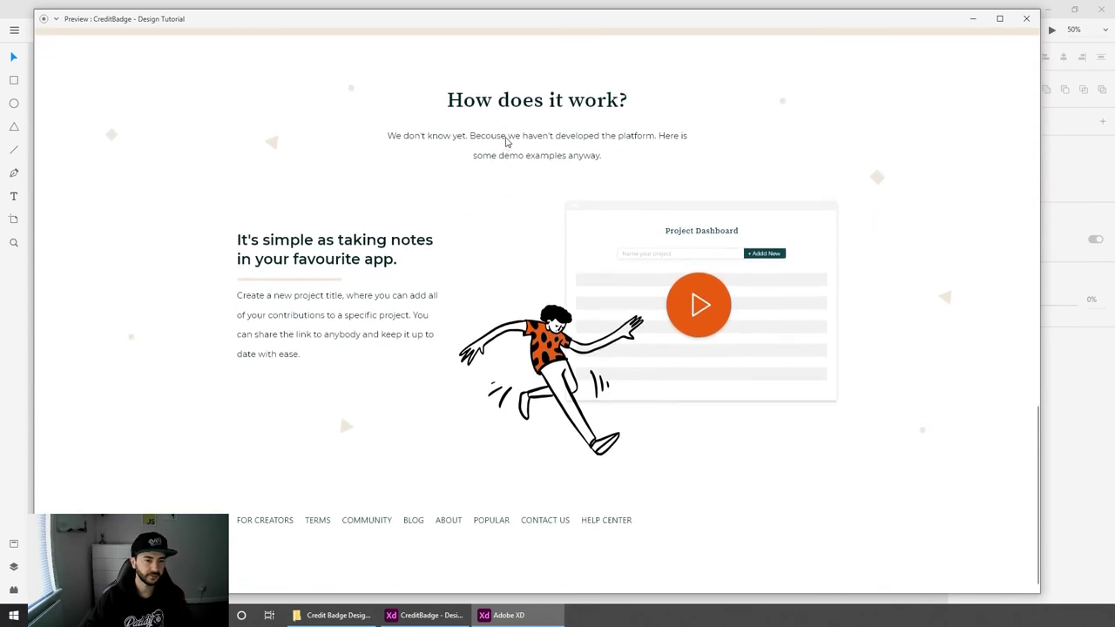
scroll(498, 150, "up", 20)
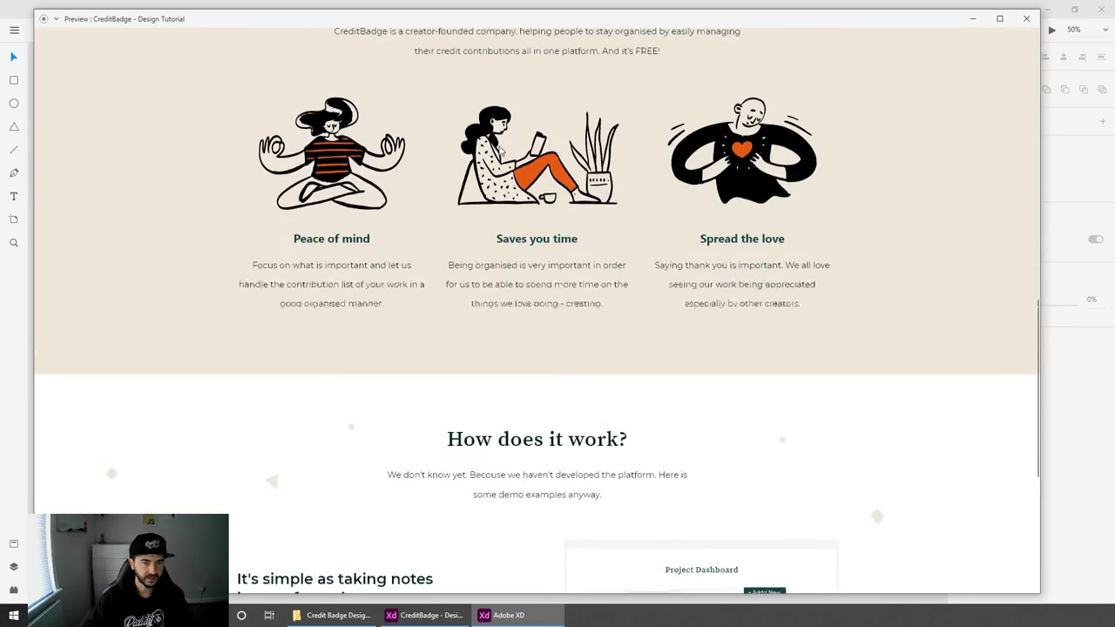